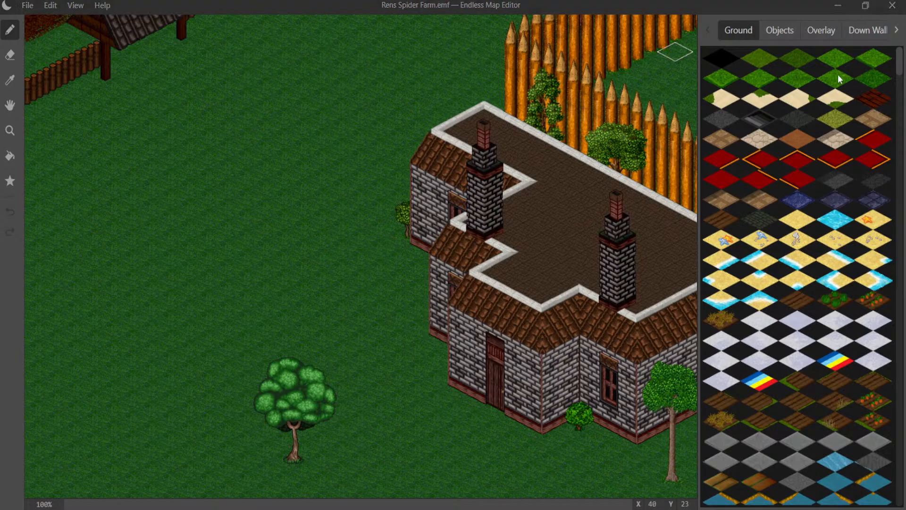
# - Look over the map around the stone house, the watchtower and the fenced field
pyautogui.click(782, 34)
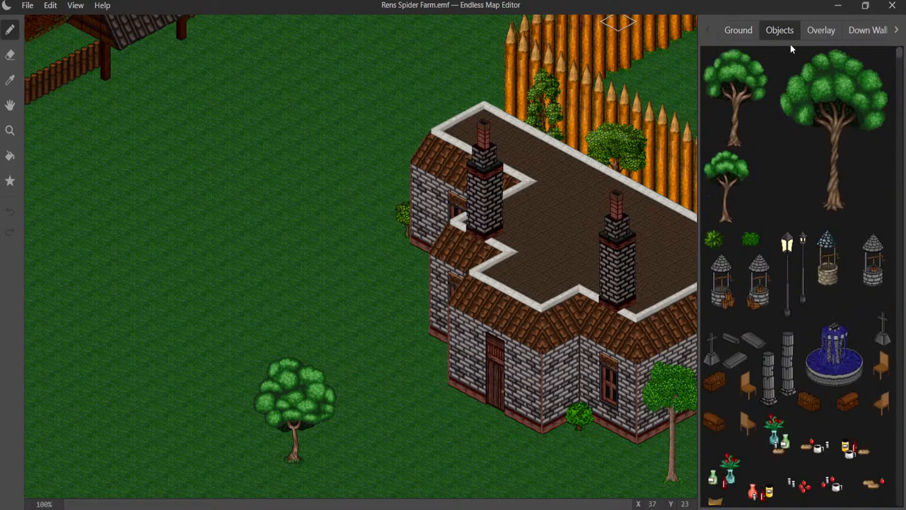
pyautogui.moveTo(446, 180); pyautogui.dragTo(96, 320, button='middle')
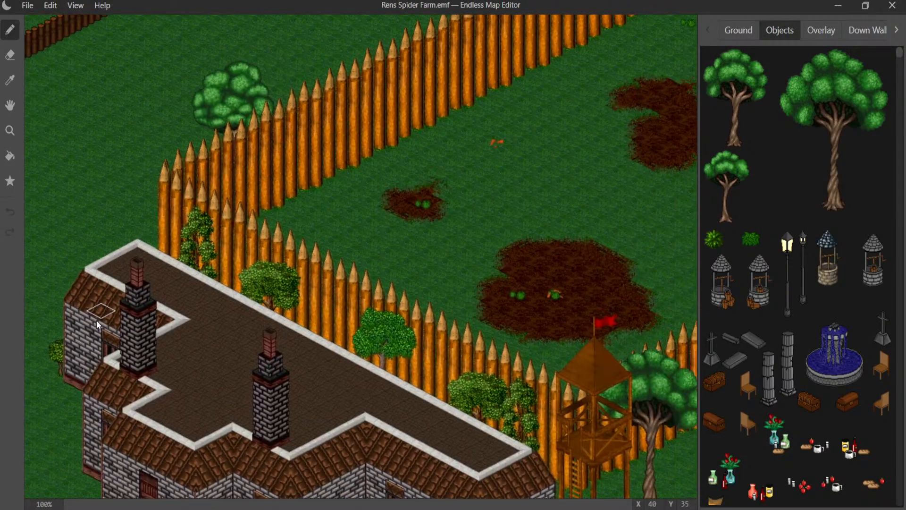
pyautogui.moveTo(429, 194); pyautogui.dragTo(141, 105, button='middle')
pyautogui.moveTo(151, 244); pyautogui.dragTo(477, 123, button='middle')
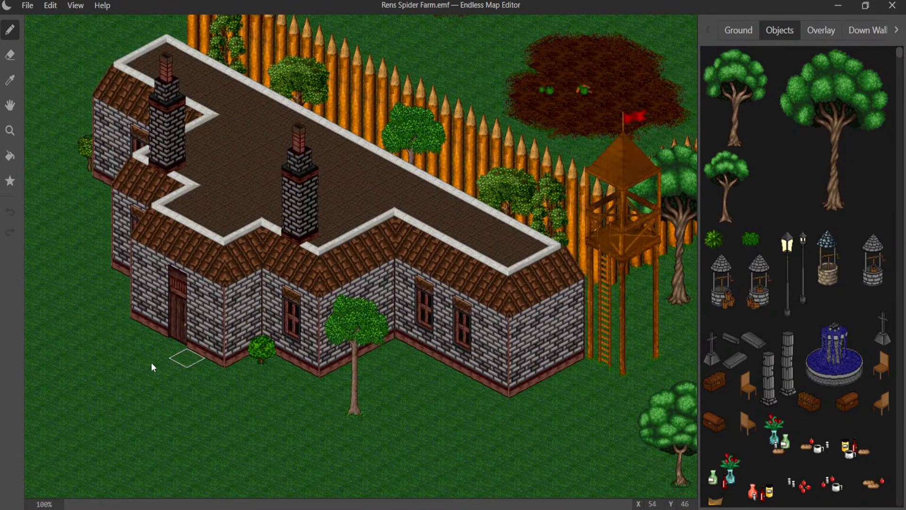
pyautogui.moveTo(220, 369); pyautogui.dragTo(34, 421, button='middle')
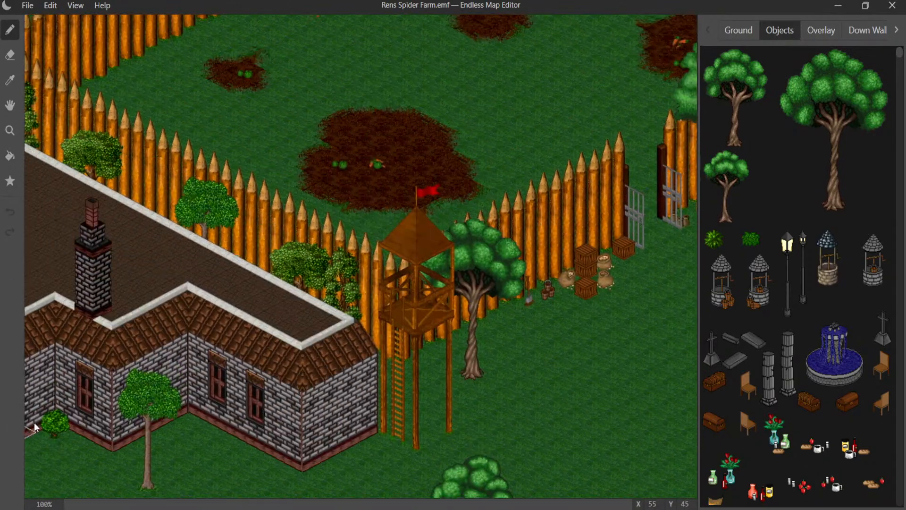
pyautogui.moveTo(273, 208); pyautogui.dragTo(261, 253, button='middle')
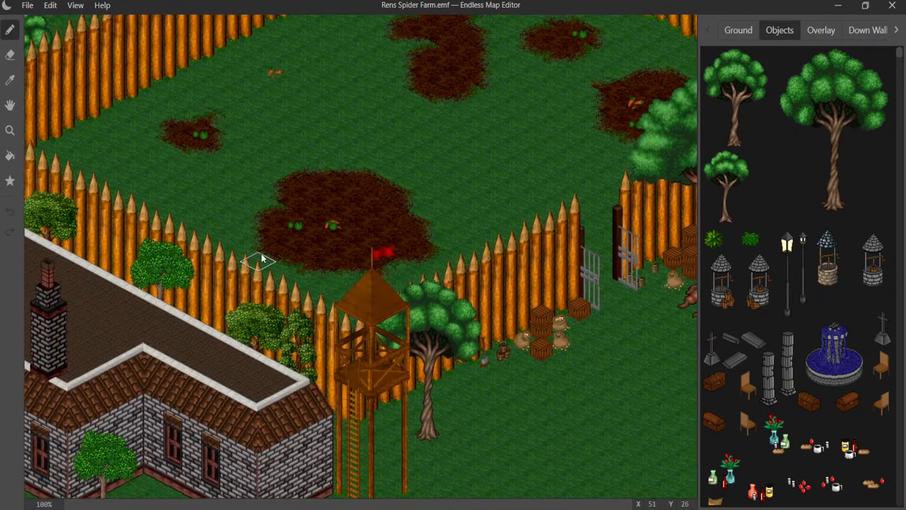
# - Sample the field's dark grass ground tile with the Eyedropper to locate the matching dirt and grass tiles
pyautogui.click(733, 29)
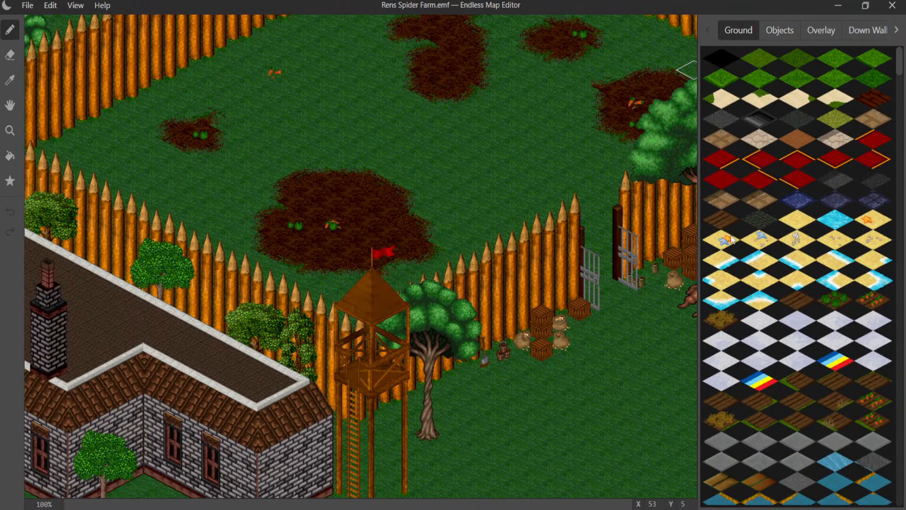
pyautogui.click(11, 81)
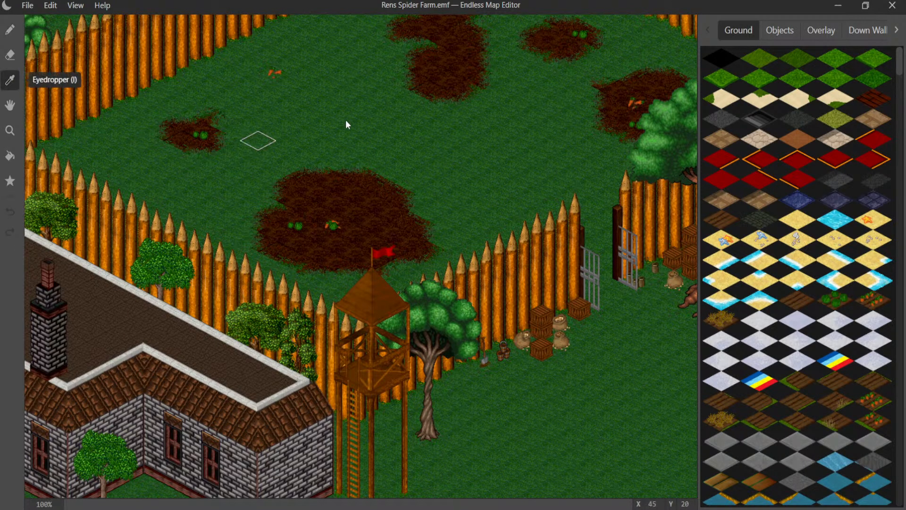
pyautogui.click(355, 119)
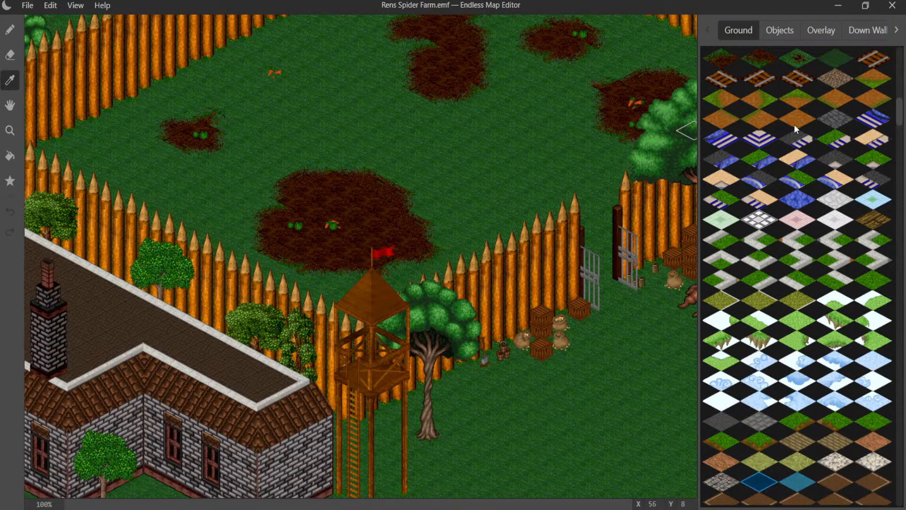
pyautogui.scroll(3, 787, 130)
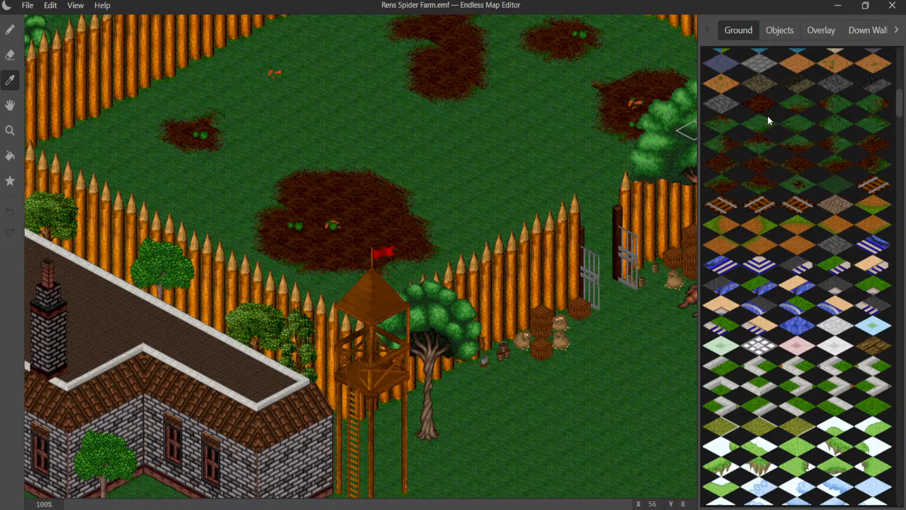
pyautogui.click(548, 202)
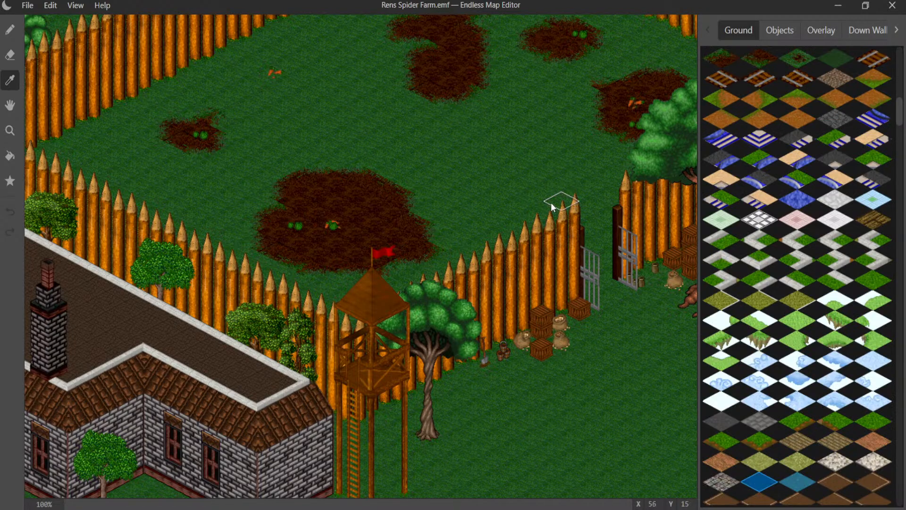
pyautogui.scroll(4, 776, 103)
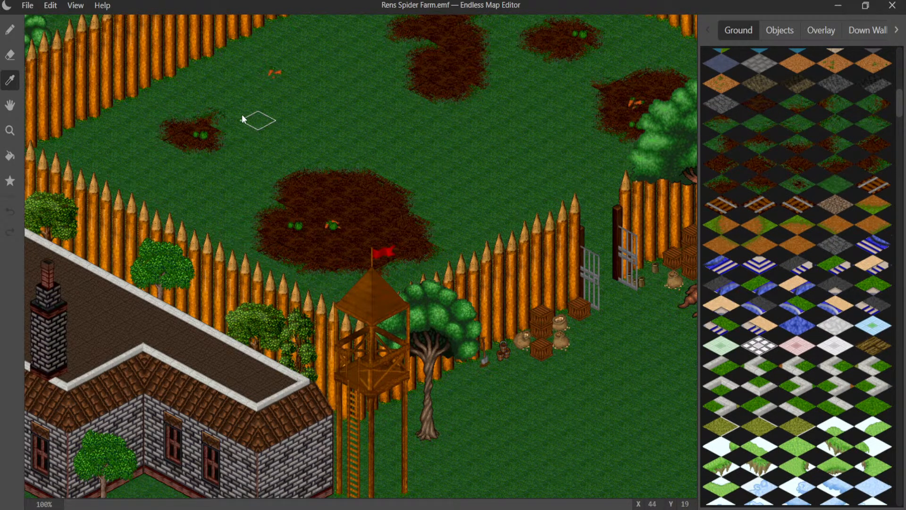
# - Paint a five-tile dirt patch in the fenced field near the gate and blend its edges with dirt-and-grass transition tiles
pyautogui.click(10, 31)
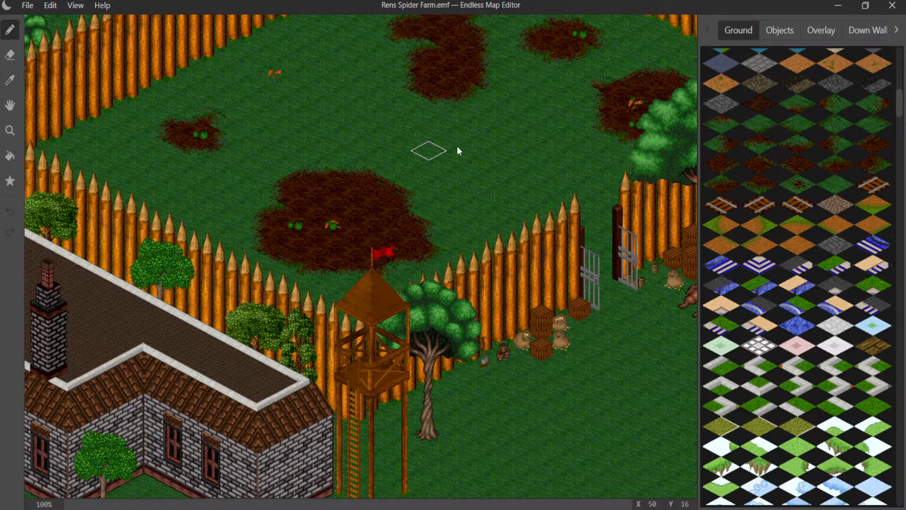
pyautogui.click(505, 190)
pyautogui.click(522, 188)
pyautogui.click(520, 199)
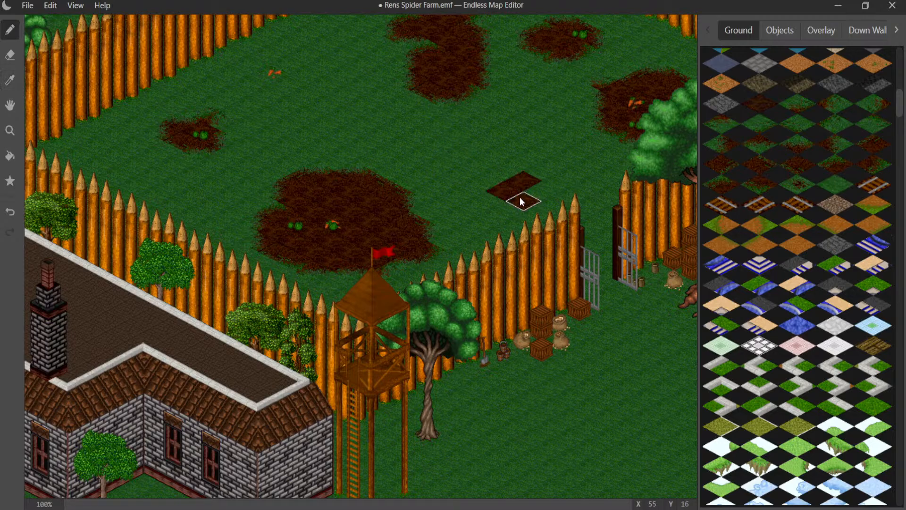
pyautogui.click(495, 182)
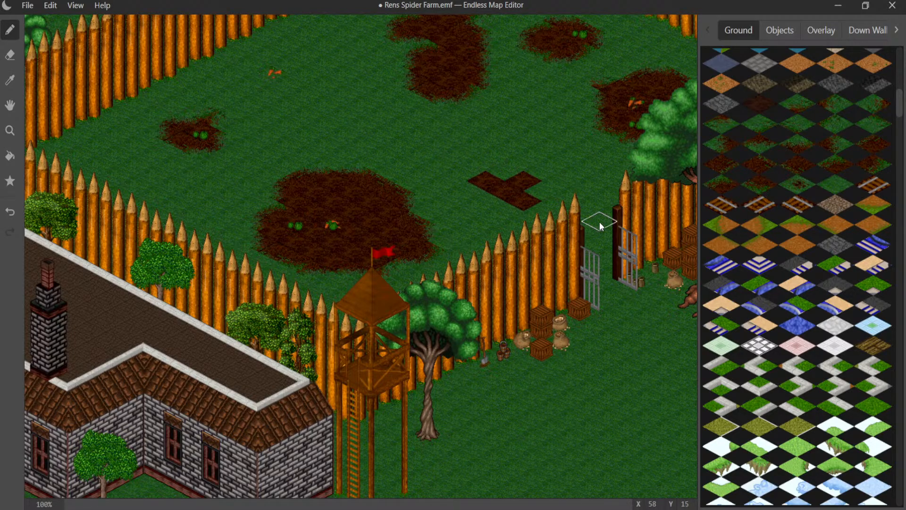
pyautogui.click(485, 200)
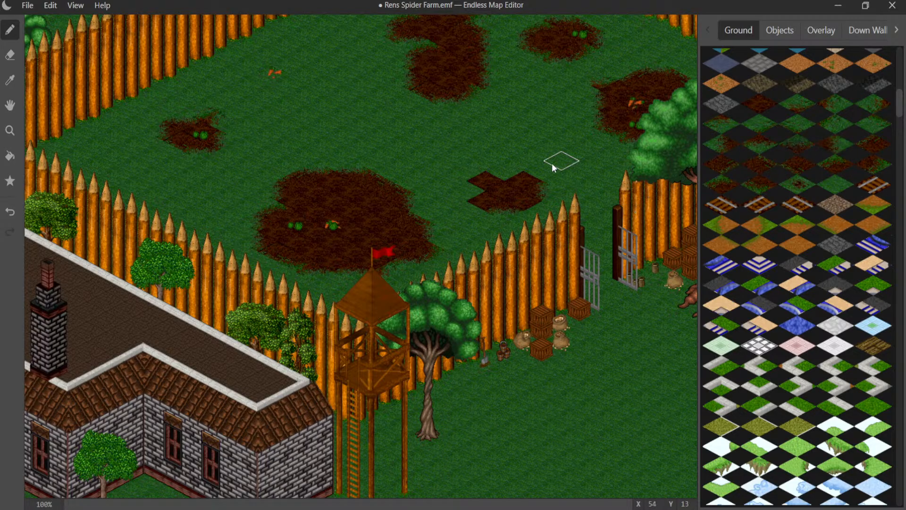
pyautogui.click(520, 171)
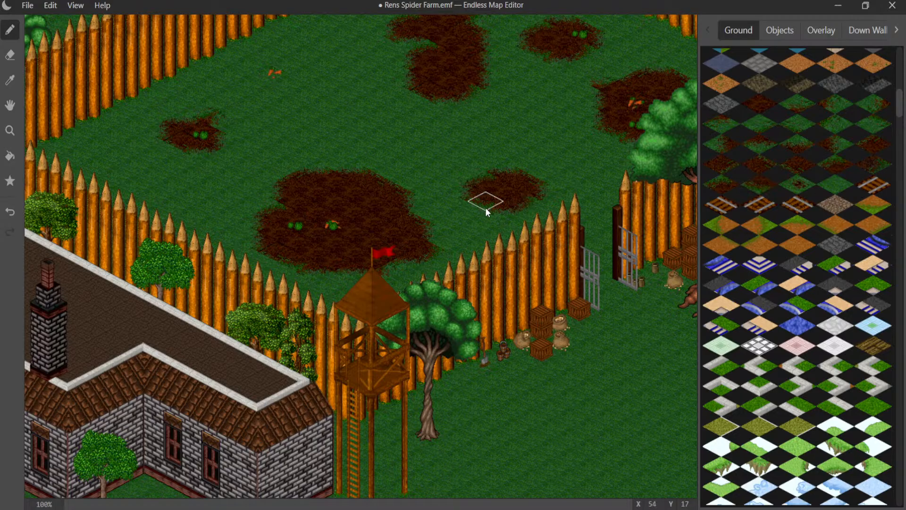
# - Place a small pointed gray rock object inside the field near its northern fence corner
pyautogui.moveTo(476, 207)
pyautogui.mouseDown(button='middle')
pyautogui.moveTo(438, 206)
pyautogui.moveTo(375, 257)
pyautogui.moveTo(449, 247)
pyautogui.mouseUp(button='middle')
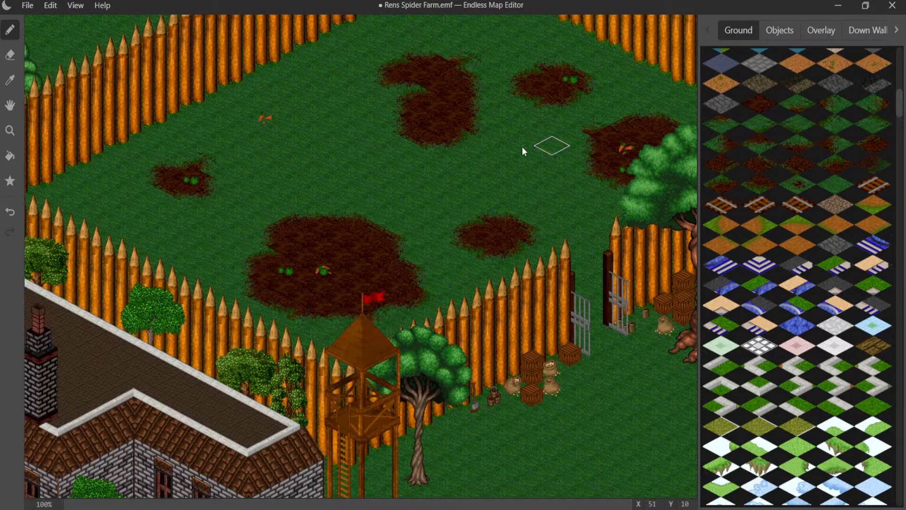
pyautogui.moveTo(446, 143); pyautogui.dragTo(452, 186, button='middle')
pyautogui.click(780, 30)
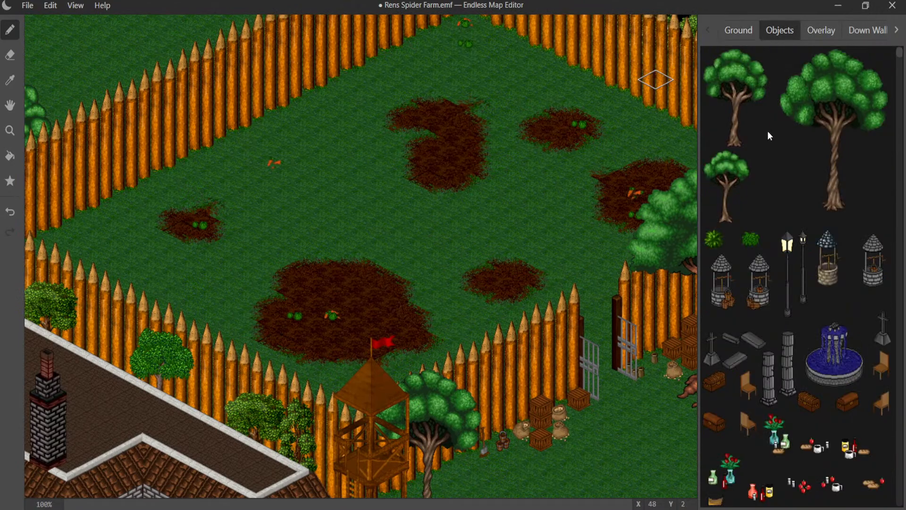
pyautogui.scroll(-7, 777, 157)
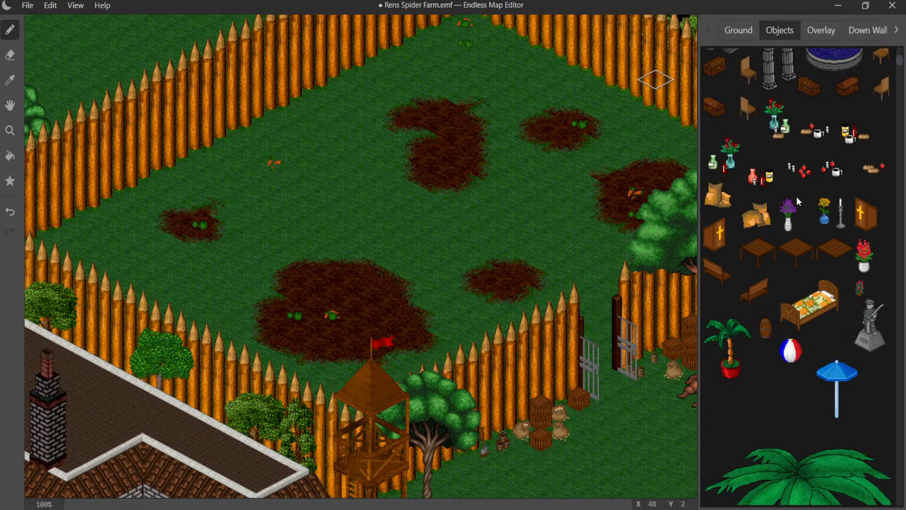
pyautogui.scroll(-2, 799, 203)
pyautogui.scroll(-6, 799, 203)
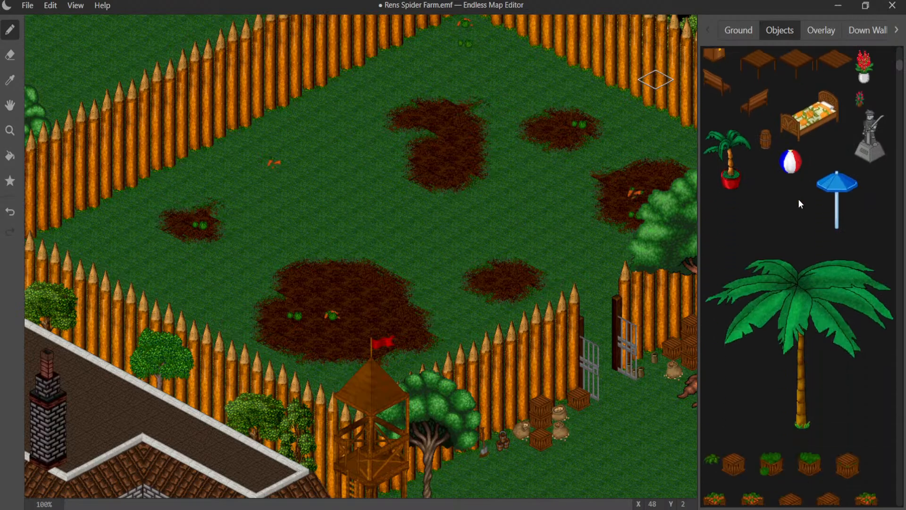
pyautogui.scroll(-3, 798, 199)
pyautogui.scroll(-4, 798, 197)
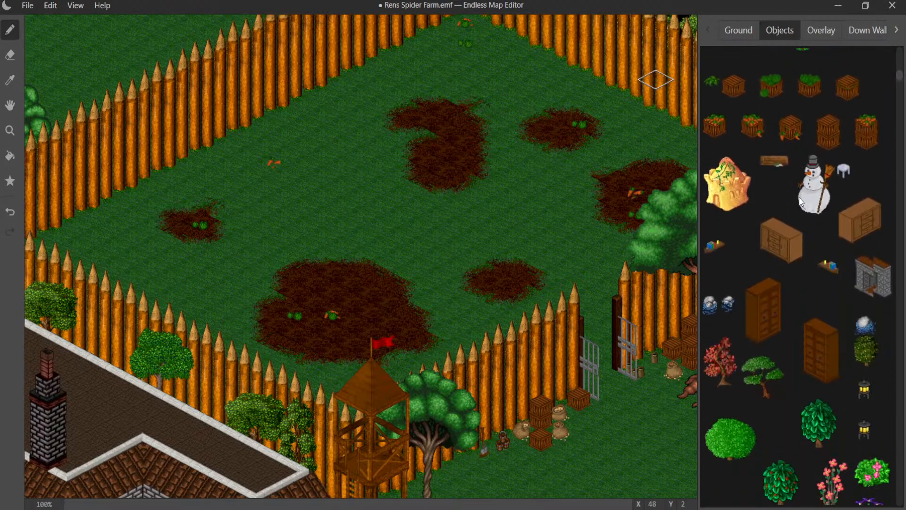
pyautogui.scroll(-7, 799, 197)
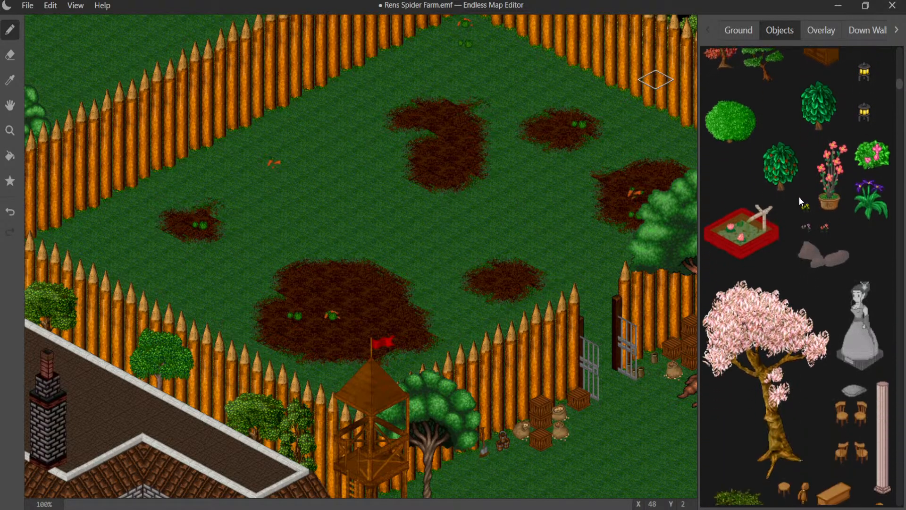
pyautogui.scroll(-7, 800, 200)
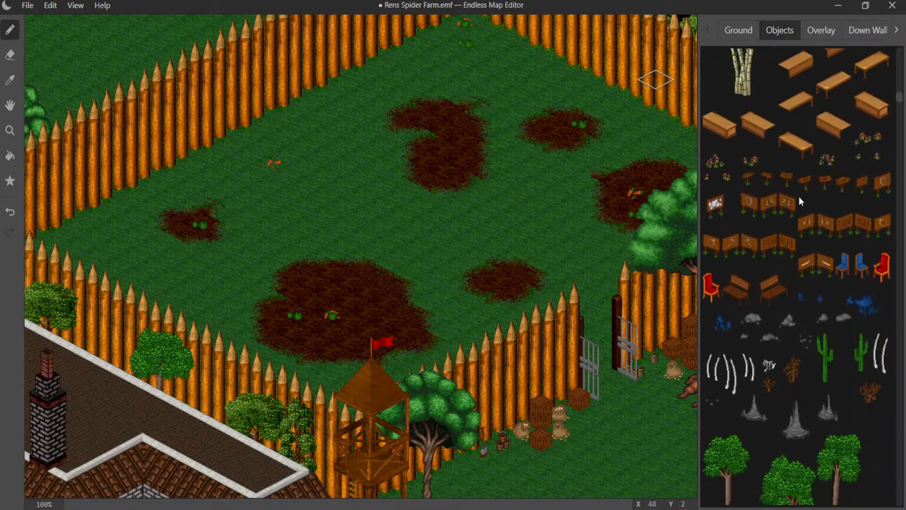
pyautogui.scroll(-3, 799, 196)
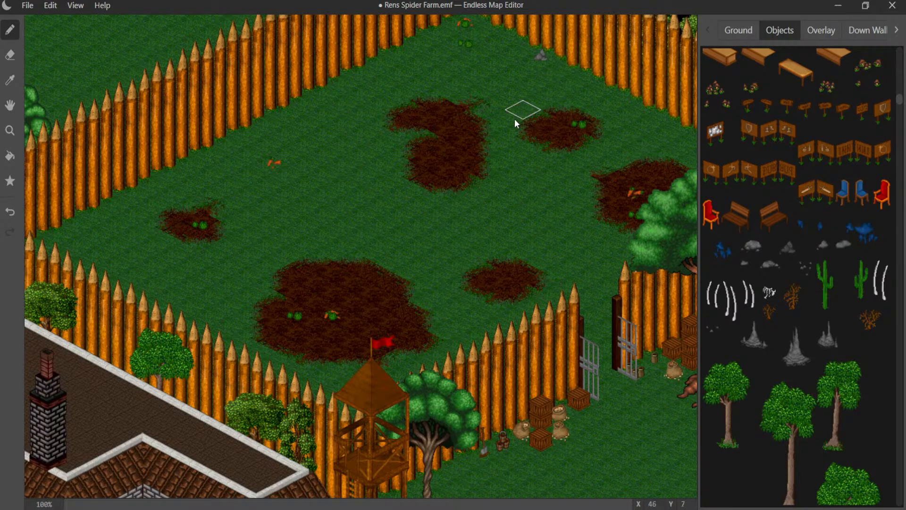
# - Place a rounded gray rock inside the field along the northwest fence, above the loose carrots
pyautogui.moveTo(515, 118); pyautogui.dragTo(378, 160, button='middle')
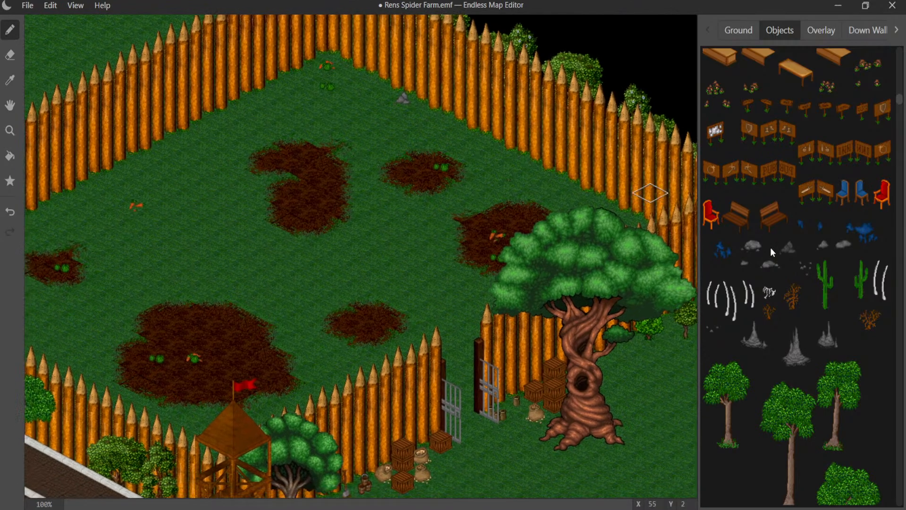
pyautogui.click(755, 246)
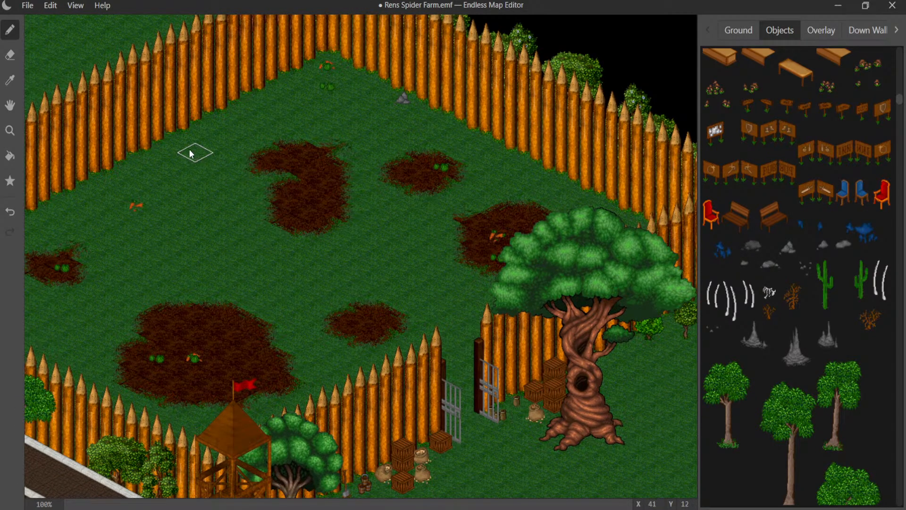
pyautogui.click(169, 151)
# - Place a small flat gray rock by the southwest fence beside the large dirt patch, leaving none on the new patch
pyautogui.moveTo(305, 213); pyautogui.dragTo(360, 95, button='middle')
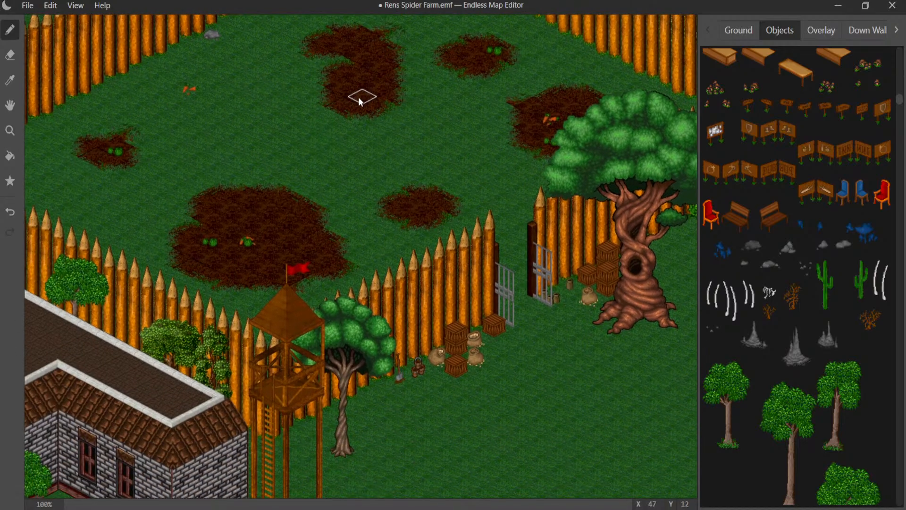
pyautogui.click(764, 263)
pyautogui.click(398, 198)
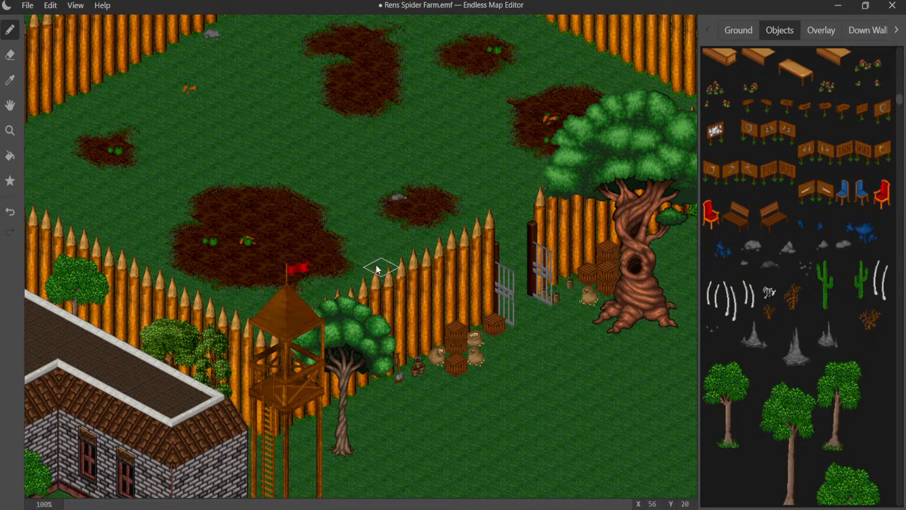
pyautogui.click(399, 204)
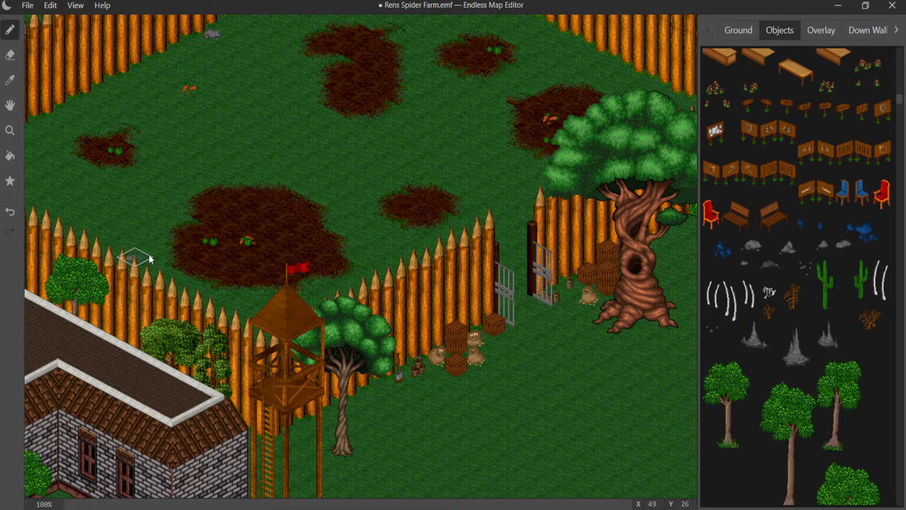
pyautogui.click(136, 265)
# - Place a cluster of small brown stones on the grass just west of the dirt patch beside the large tree
pyautogui.click(376, 161)
pyautogui.scroll(4, 383, 169)
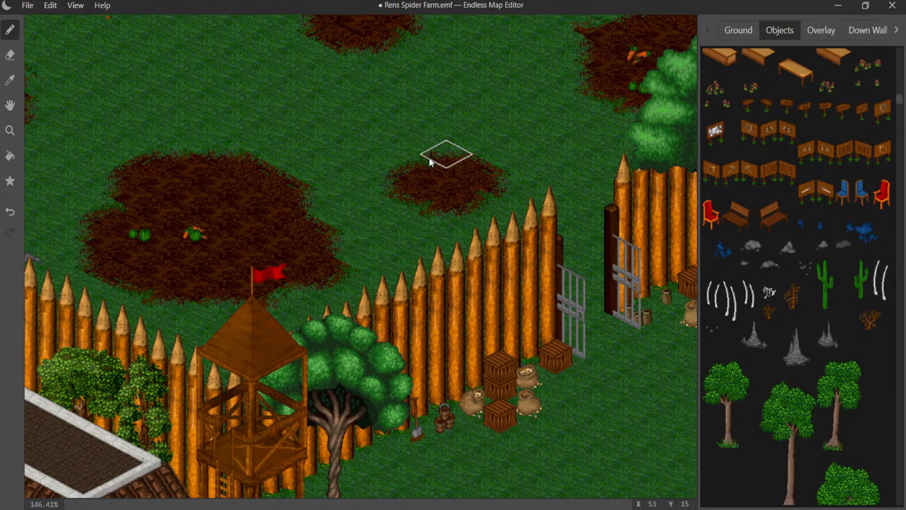
pyautogui.moveTo(399, 147); pyautogui.dragTo(435, 295, button='middle')
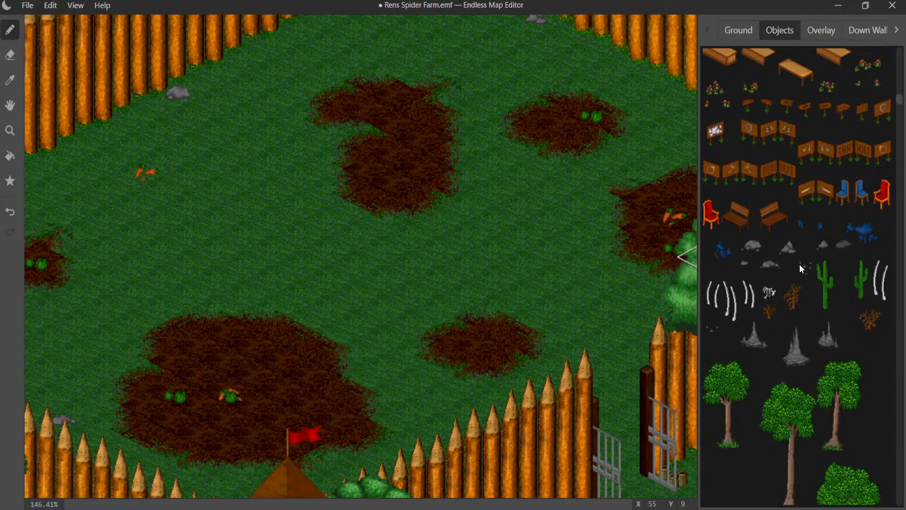
pyautogui.scroll(-3, 813, 271)
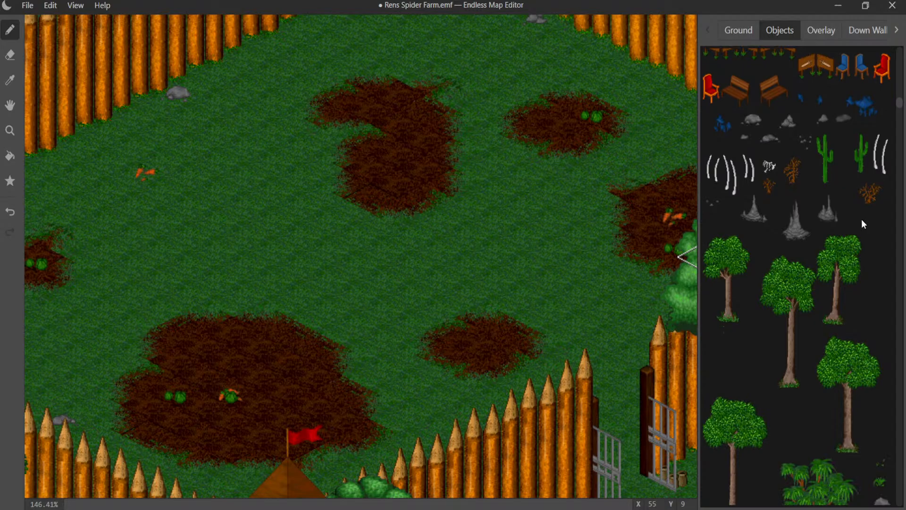
pyautogui.scroll(-6, 859, 219)
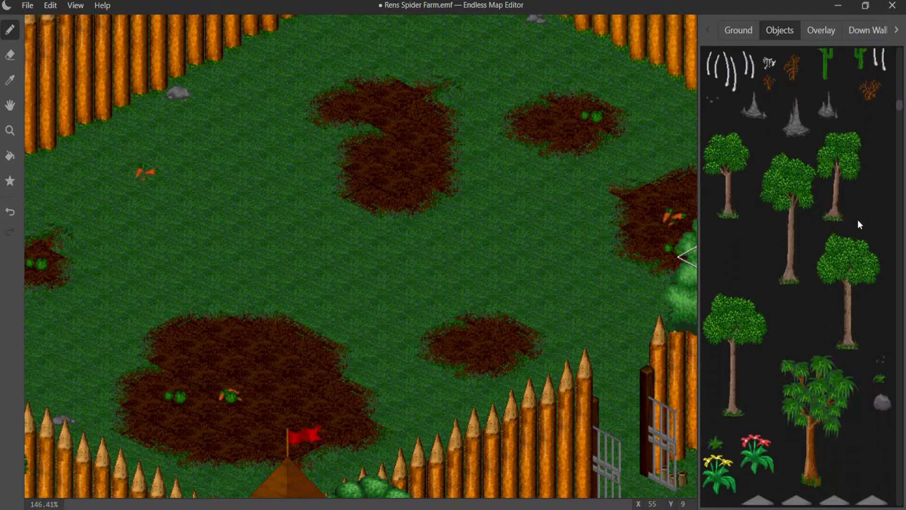
pyautogui.scroll(-9, 857, 219)
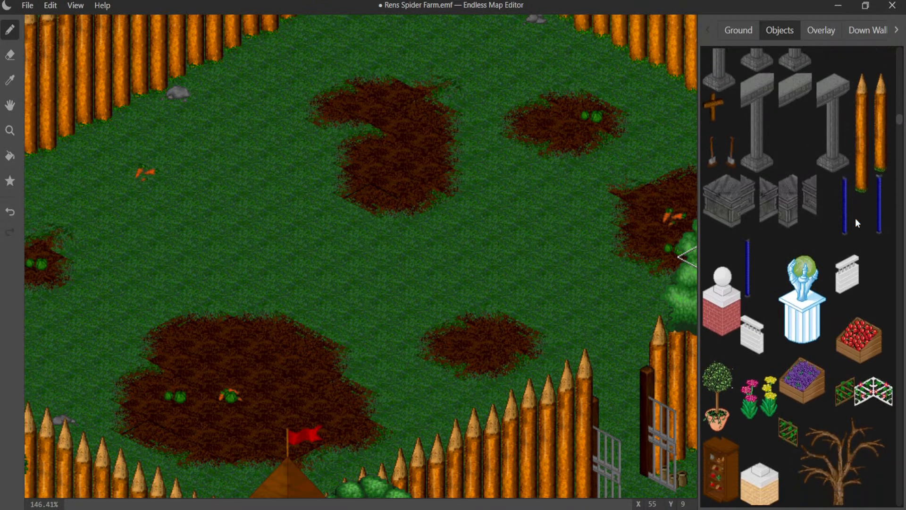
pyautogui.scroll(-8, 855, 220)
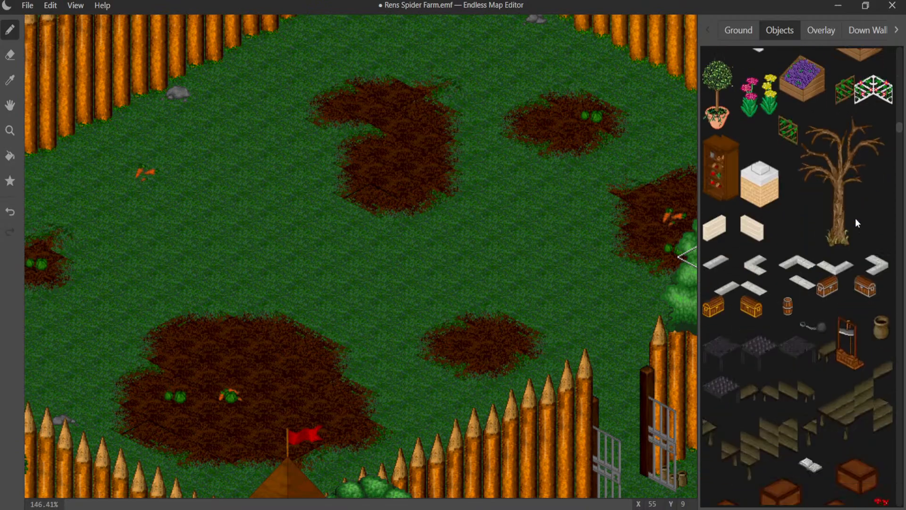
pyautogui.scroll(-2, 857, 221)
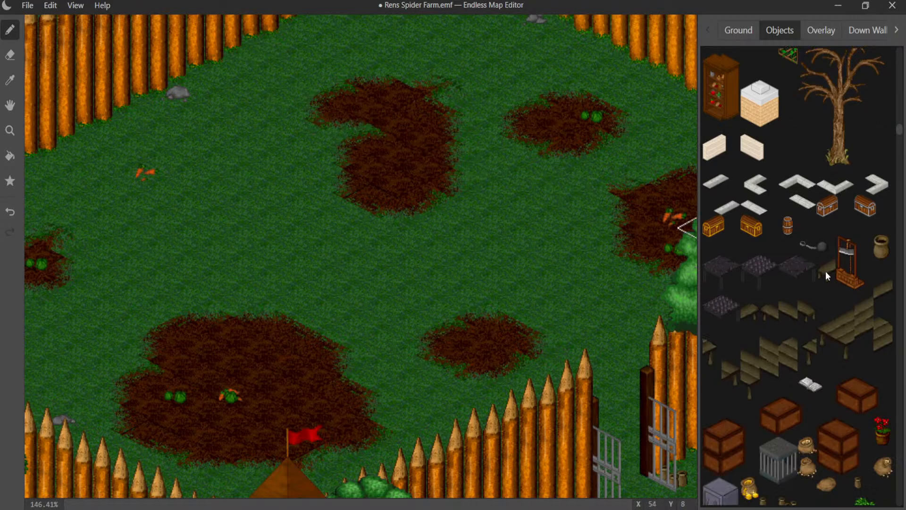
pyautogui.scroll(-9, 797, 250)
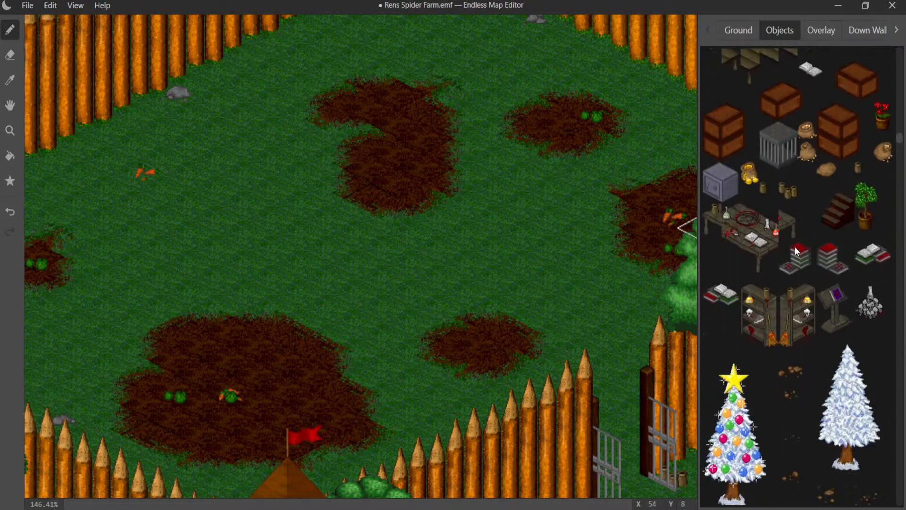
pyautogui.scroll(-5, 795, 247)
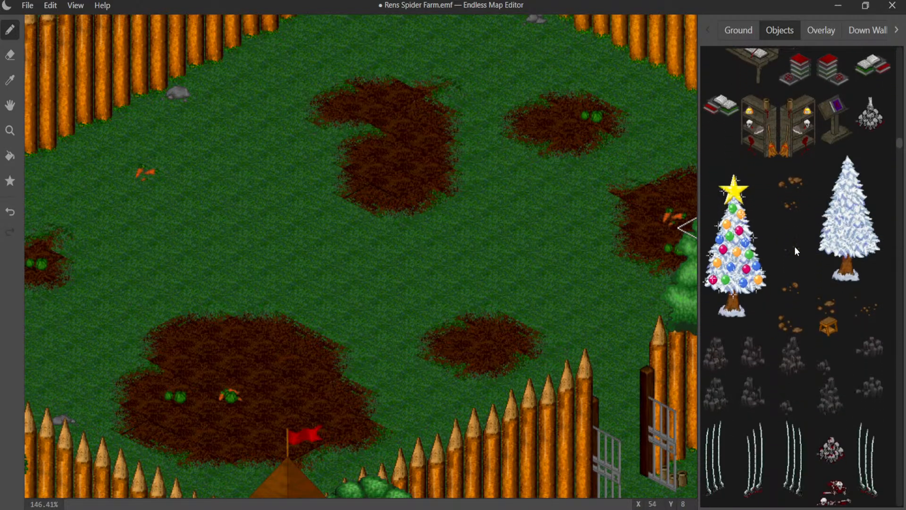
pyautogui.scroll(-3, 796, 251)
pyautogui.scroll(-3, 795, 246)
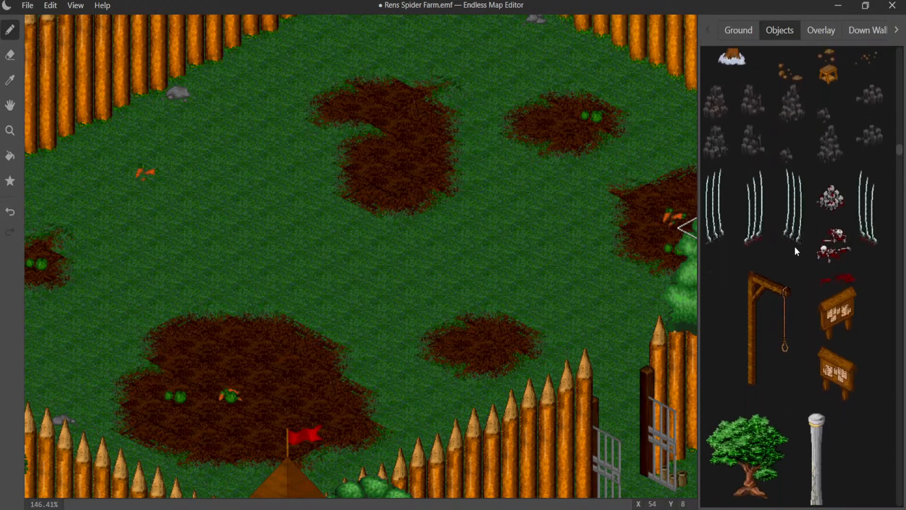
pyautogui.scroll(3, 792, 241)
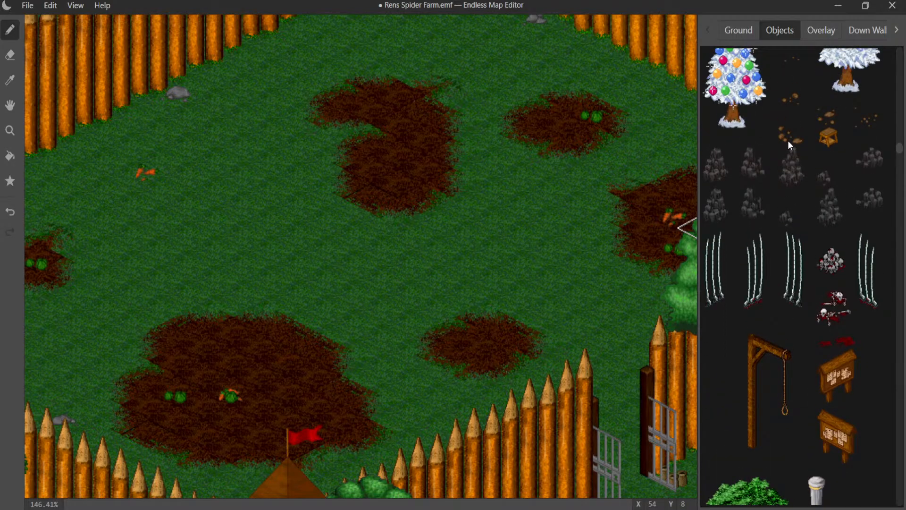
pyautogui.scroll(2, 789, 144)
pyautogui.scroll(2, 788, 170)
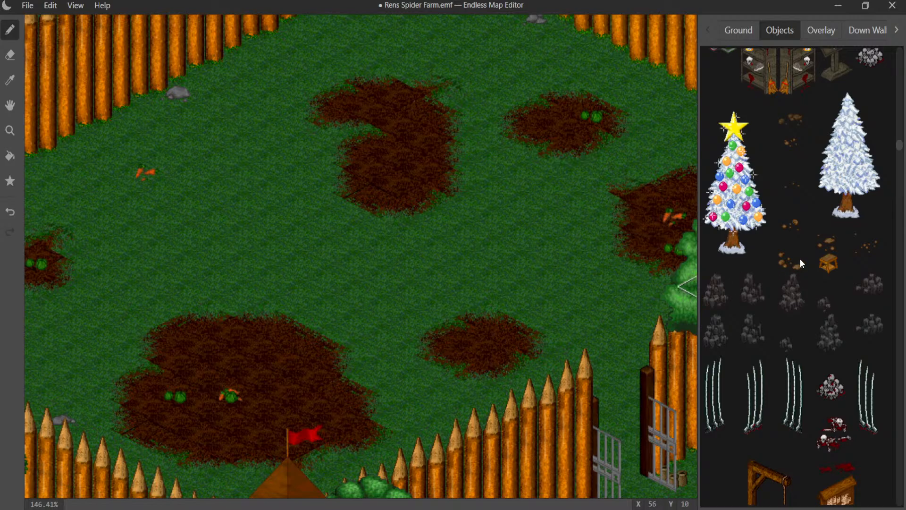
pyautogui.click(824, 248)
pyautogui.click(617, 205)
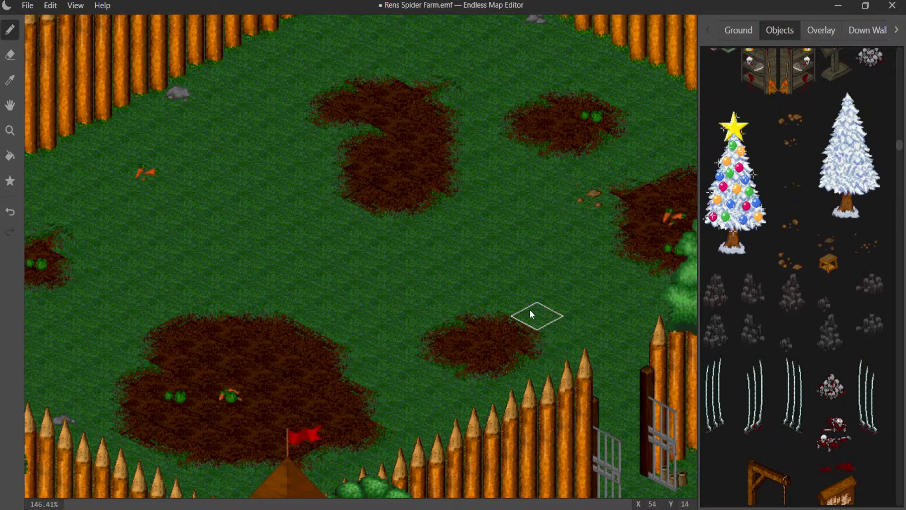
# - Try two partial dirt-and-grass transition tiles on the open grass southwest of the curved dirt patch and undo both
pyautogui.moveTo(533, 290); pyautogui.dragTo(550, 249, button='middle')
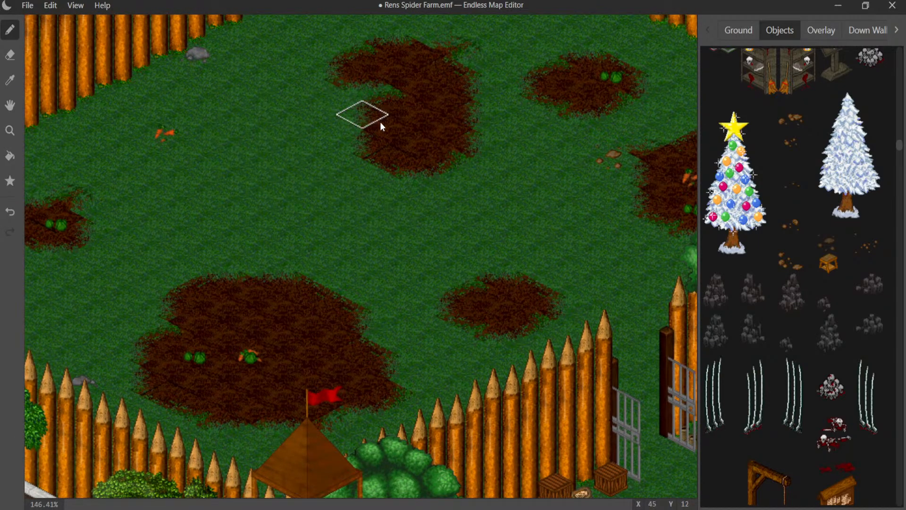
pyautogui.click(743, 29)
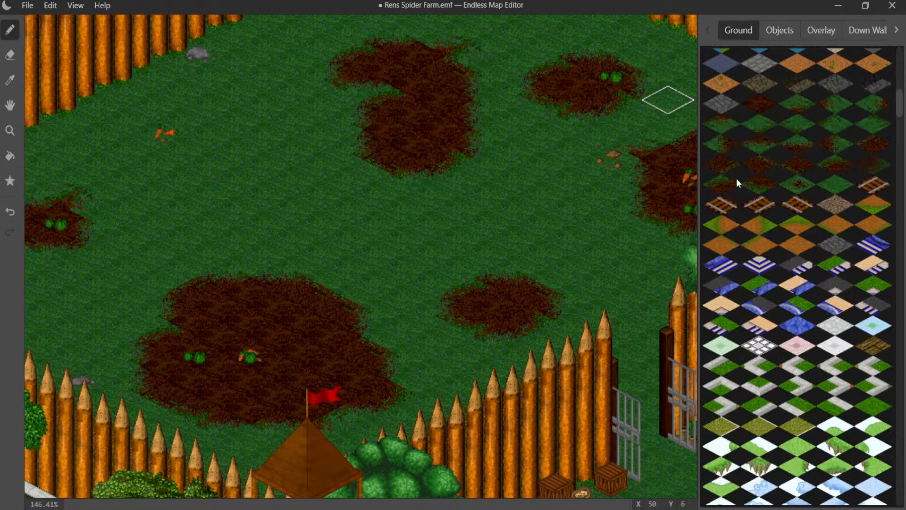
pyautogui.click(834, 108)
pyautogui.click(279, 157)
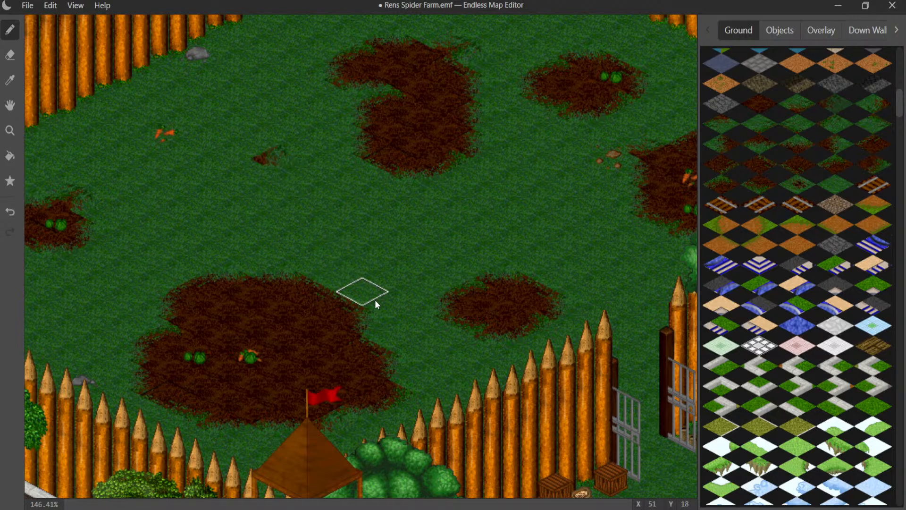
pyautogui.click(866, 107)
pyautogui.click(285, 172)
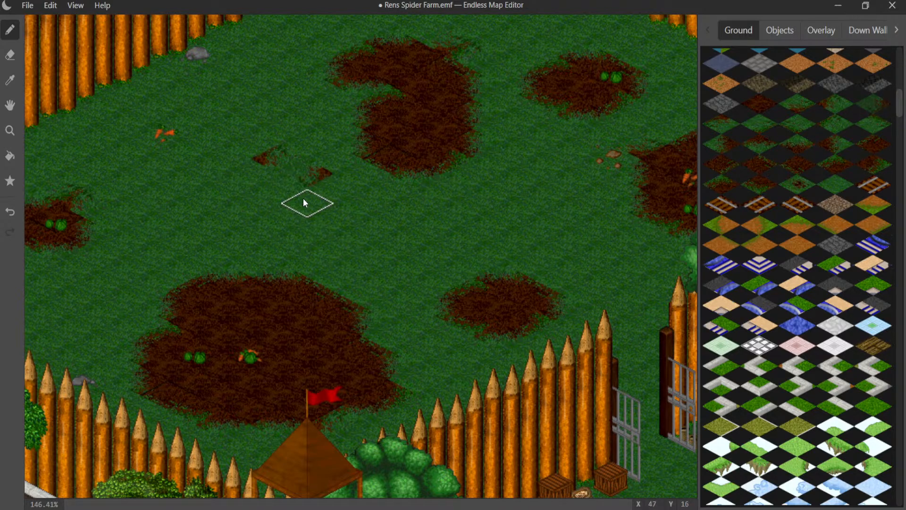
pyautogui.hotkey('ctrl', 'z')
pyautogui.hotkey('ctrl', 'z')
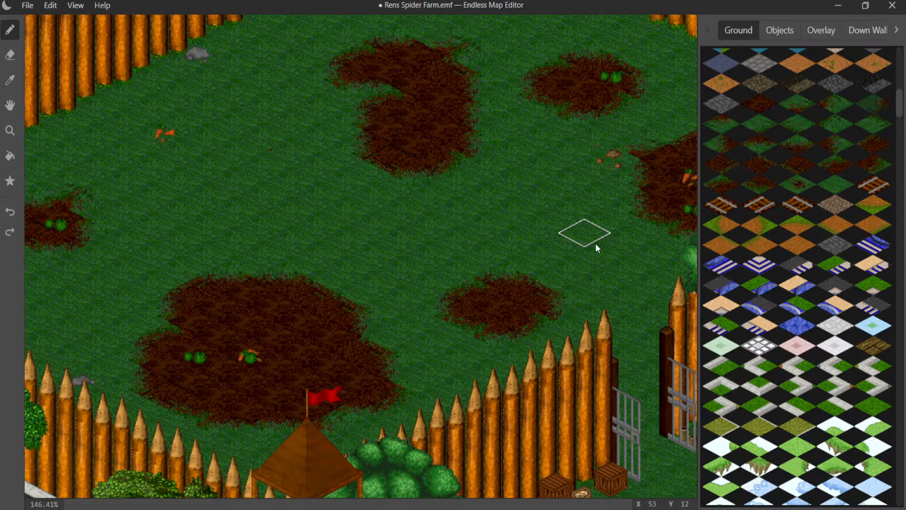
# - Scatter five small dirt-speck tiles in the field: below the loose carrots, above the gate-side patch, near the north and west corners, and along the northeast fence
pyautogui.click(789, 191)
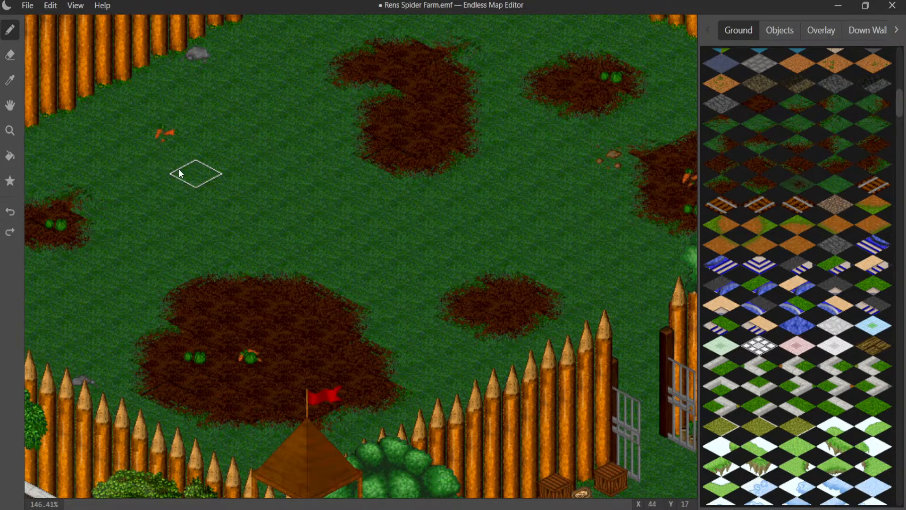
pyautogui.click(197, 174)
pyautogui.click(481, 219)
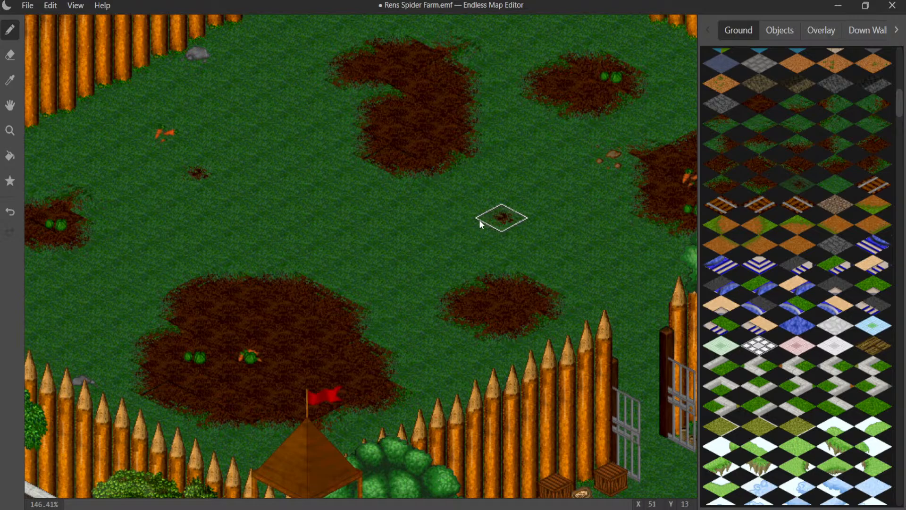
pyautogui.moveTo(429, 215); pyautogui.dragTo(245, 356, button='middle')
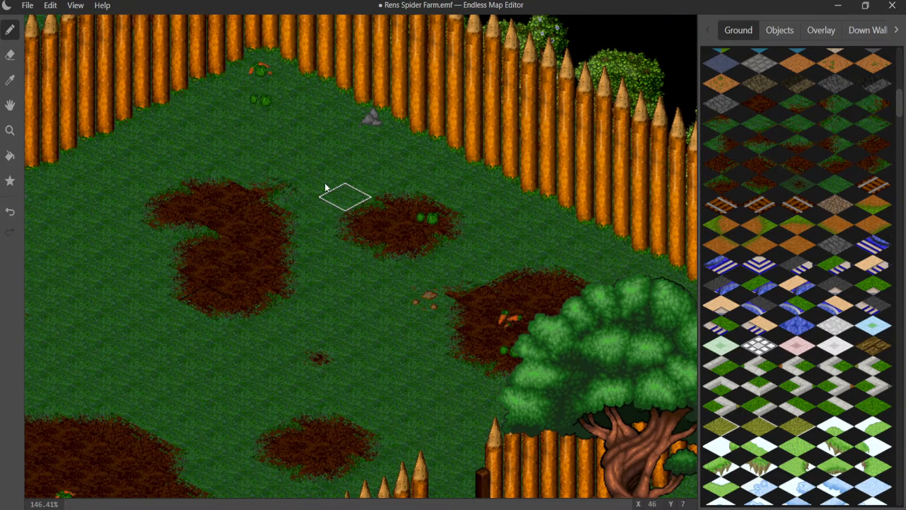
pyautogui.click(315, 111)
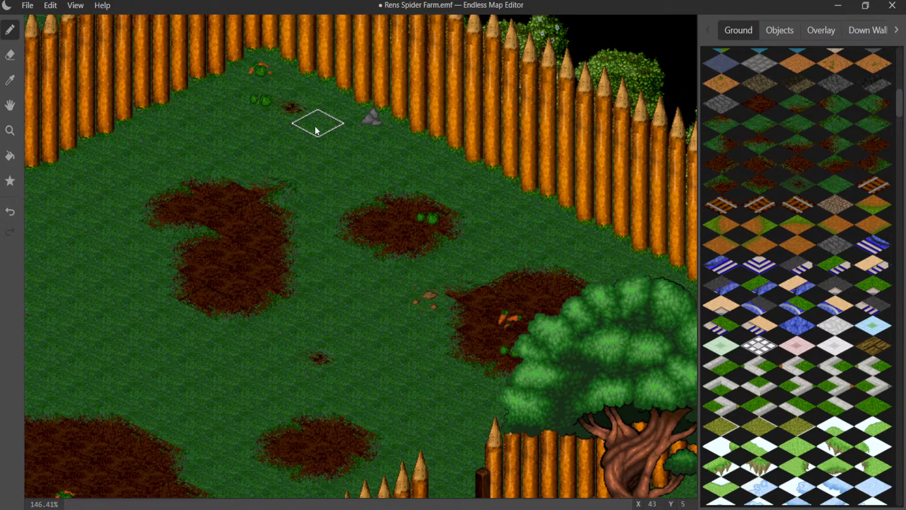
pyautogui.click(570, 236)
pyautogui.moveTo(406, 258); pyautogui.dragTo(601, 115, button='middle')
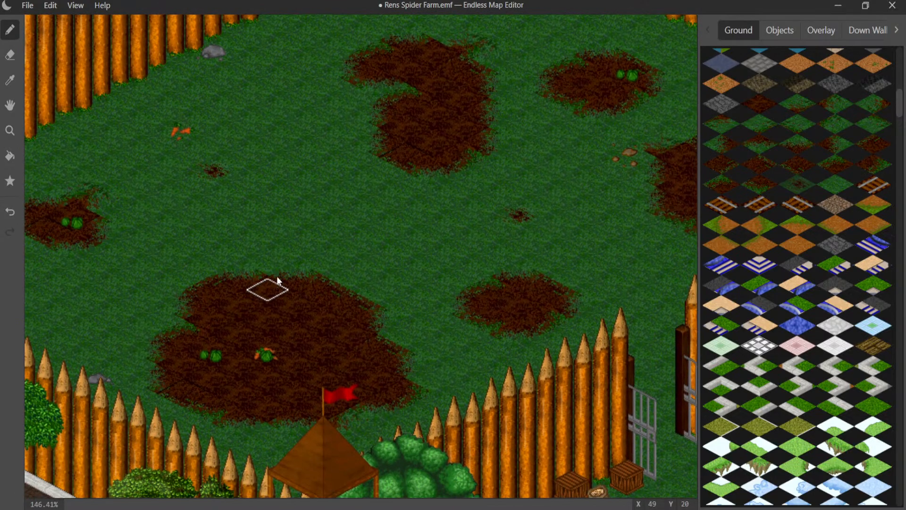
pyautogui.moveTo(276, 276); pyautogui.dragTo(327, 239, button='middle')
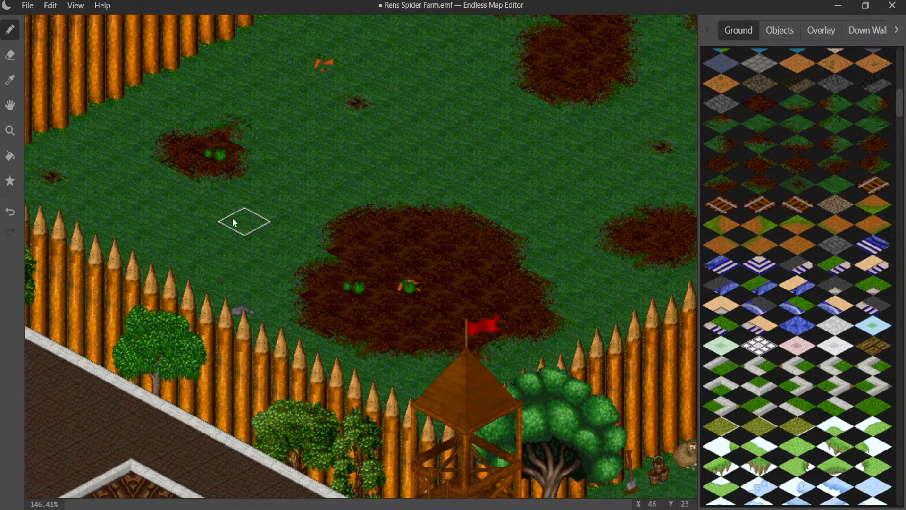
pyautogui.moveTo(232, 217); pyautogui.dragTo(110, 192, button='middle')
# - Browse the object graphics for further decorations and review the whole fenced field and the stone house beside it
pyautogui.moveTo(312, 215); pyautogui.dragTo(206, 350, button='middle')
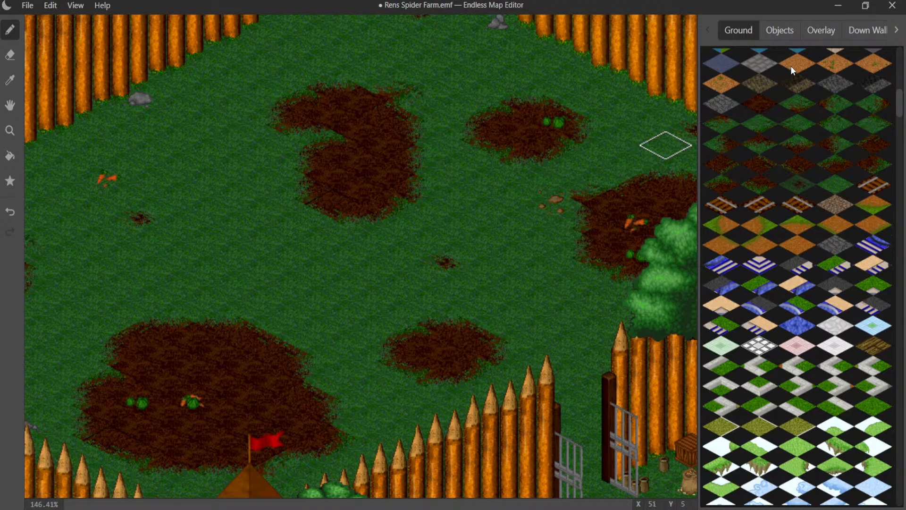
pyautogui.click(795, 44)
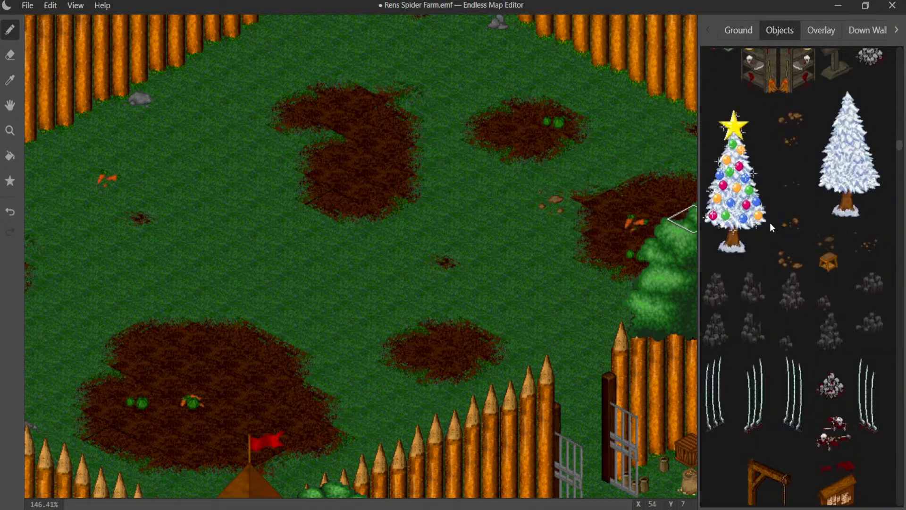
pyautogui.scroll(-5, 769, 222)
pyautogui.scroll(-10, 778, 242)
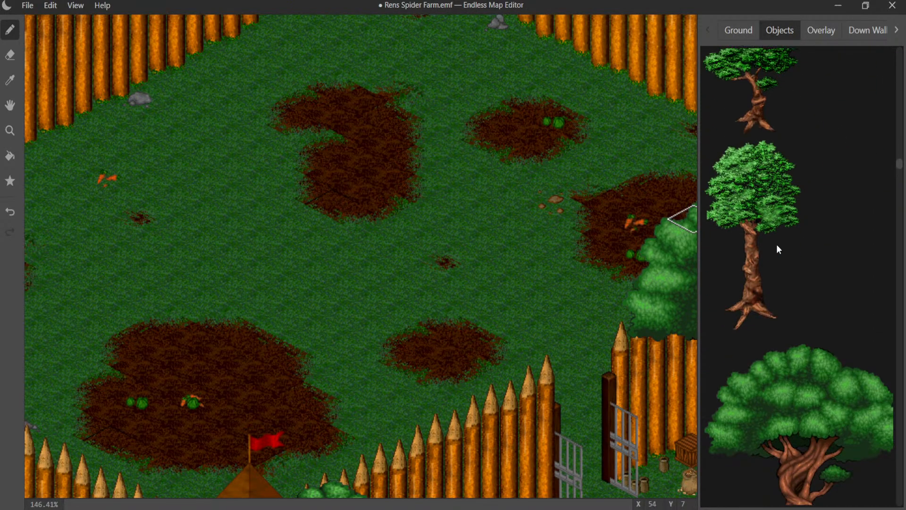
pyautogui.scroll(-10, 776, 244)
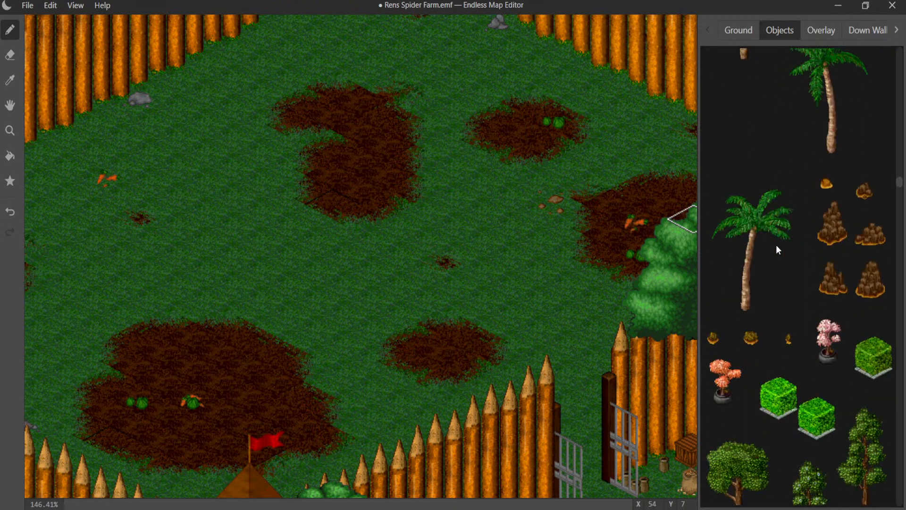
pyautogui.scroll(-5, 776, 244)
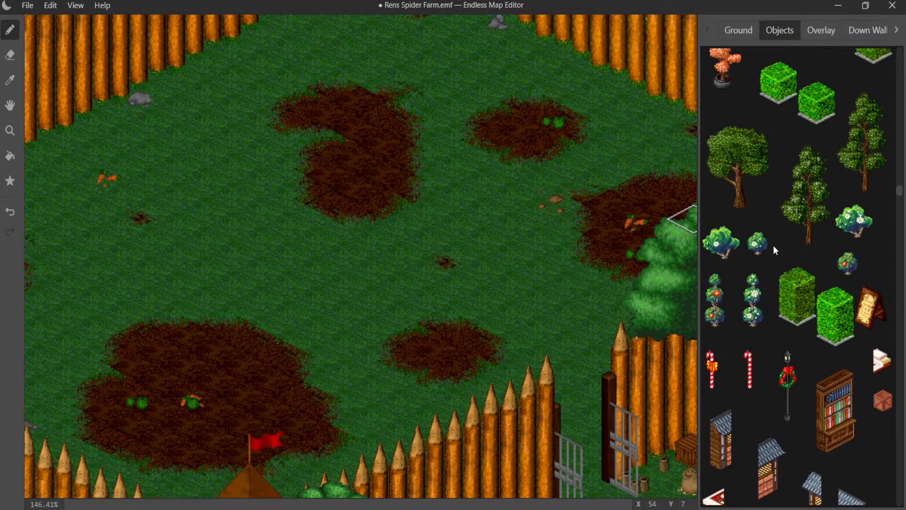
pyautogui.scroll(-8, 774, 247)
pyautogui.scroll(-8, 777, 250)
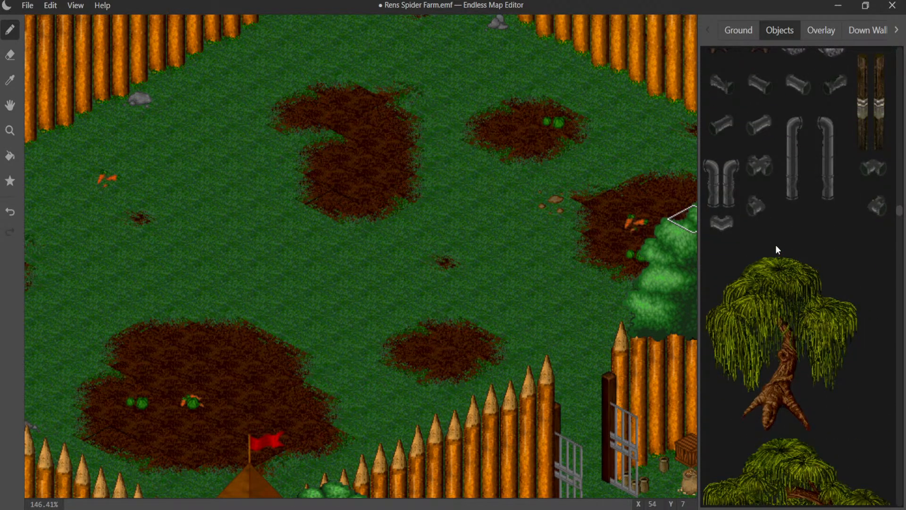
pyautogui.scroll(-10, 777, 249)
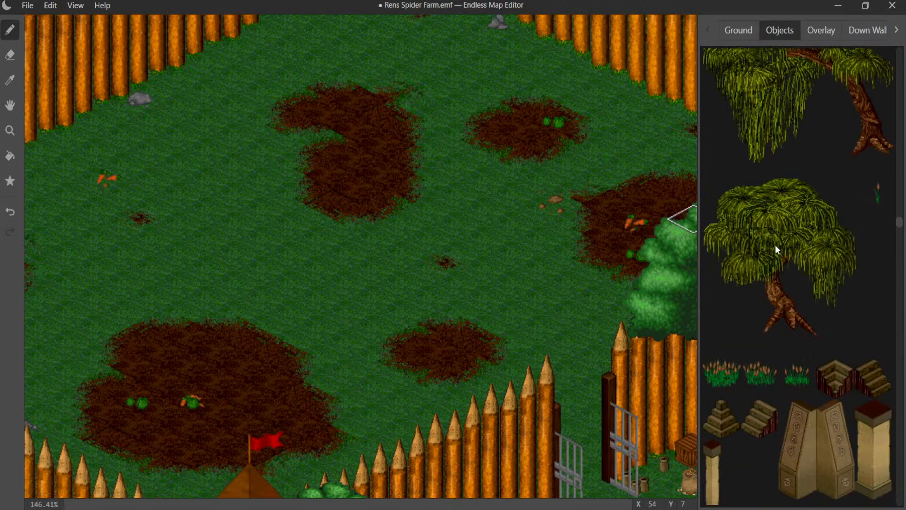
pyautogui.scroll(-4, 777, 249)
pyautogui.scroll(-8, 777, 249)
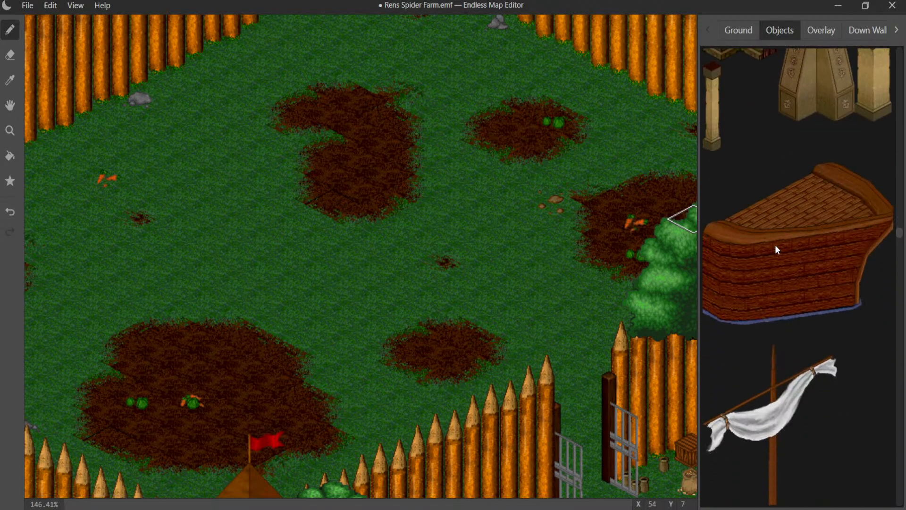
pyautogui.scroll(-2, 775, 245)
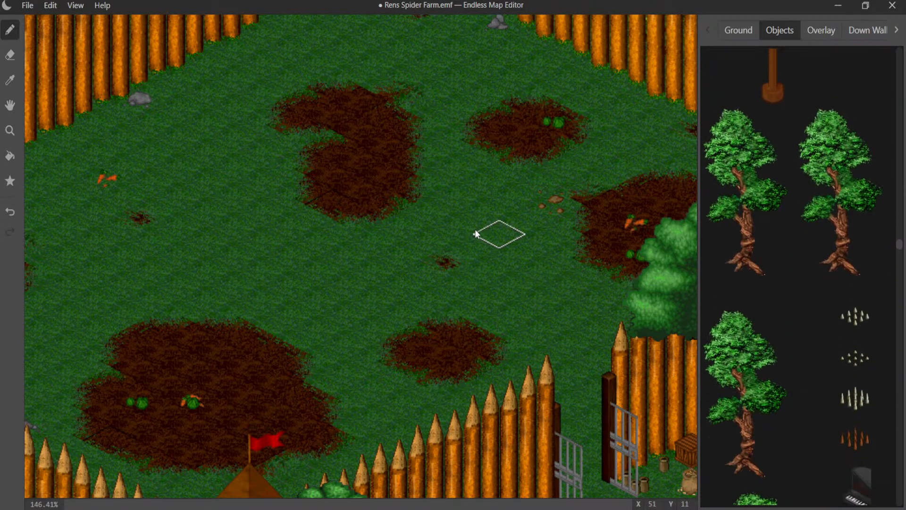
pyautogui.scroll(-4, 448, 231)
pyautogui.scroll(-2, 446, 230)
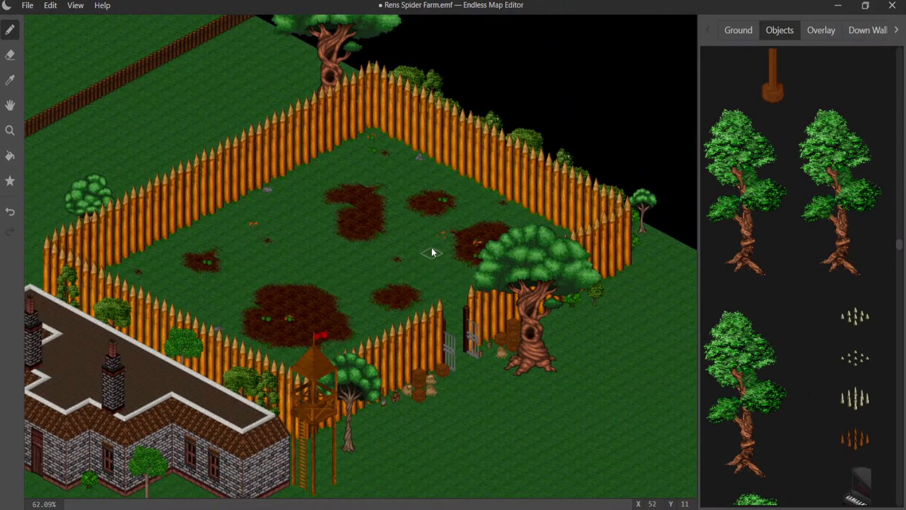
pyautogui.moveTo(431, 247); pyautogui.dragTo(512, 143, button='middle')
pyautogui.moveTo(424, 235); pyautogui.dragTo(498, 163, button='middle')
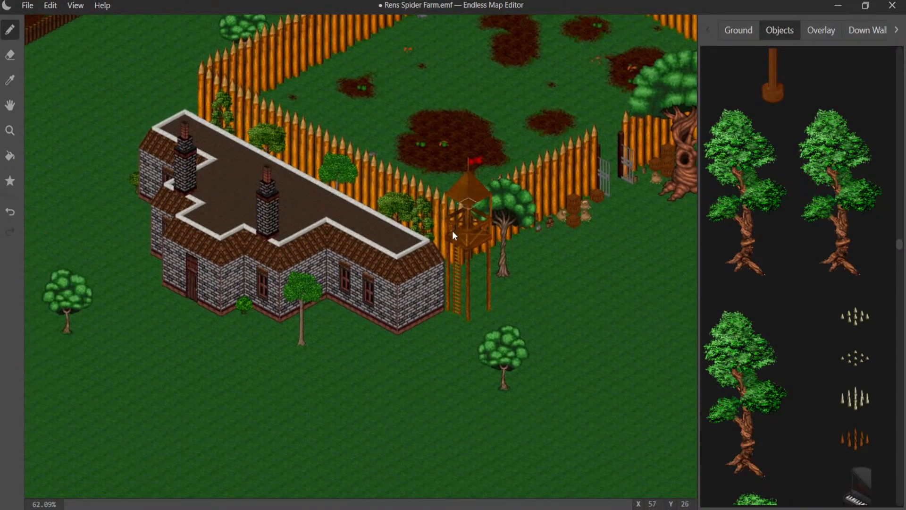
# - Find the low brown log fence among the wall graphics to match the fence that ends near the dirt road
pyautogui.moveTo(369, 274)
pyautogui.mouseDown(button='middle')
pyautogui.moveTo(373, 260)
pyautogui.moveTo(368, 274)
pyautogui.mouseUp(button='middle')
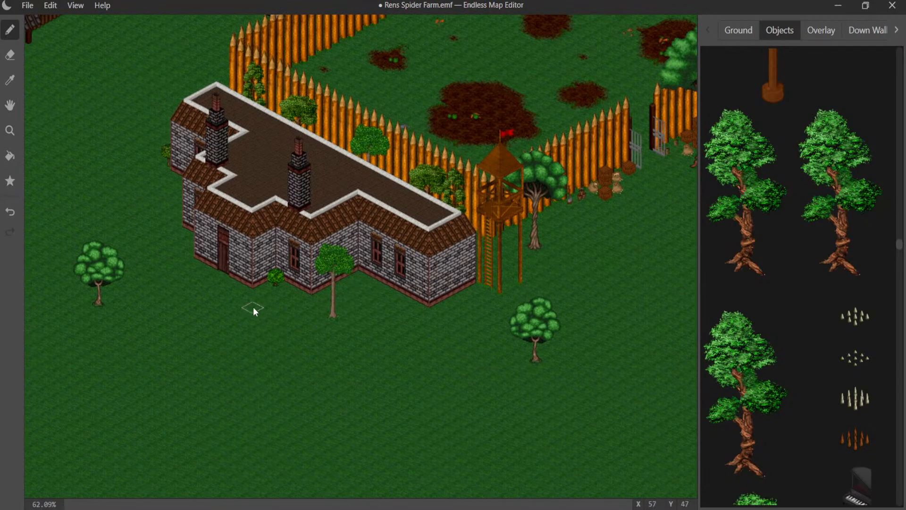
pyautogui.moveTo(227, 298); pyautogui.dragTo(450, 345, button='middle')
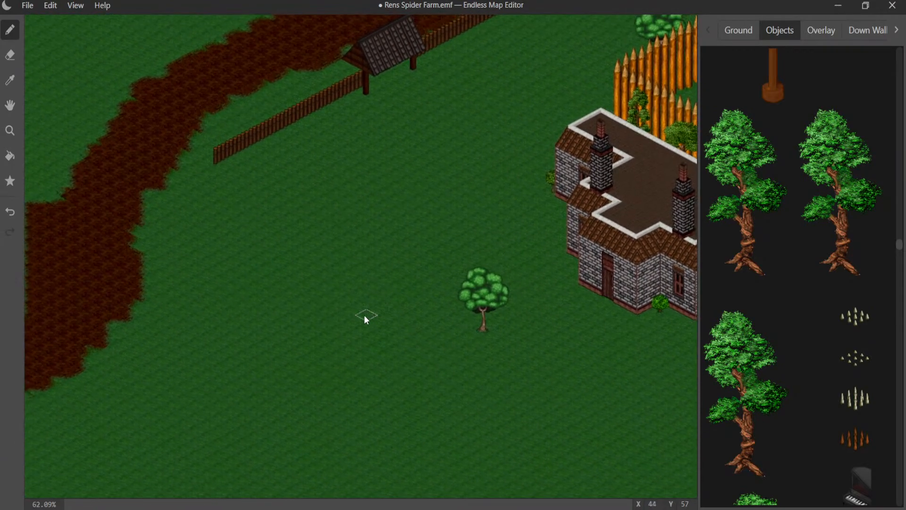
pyautogui.scroll(5, 313, 307)
pyautogui.moveTo(277, 267); pyautogui.dragTo(626, 410, button='middle')
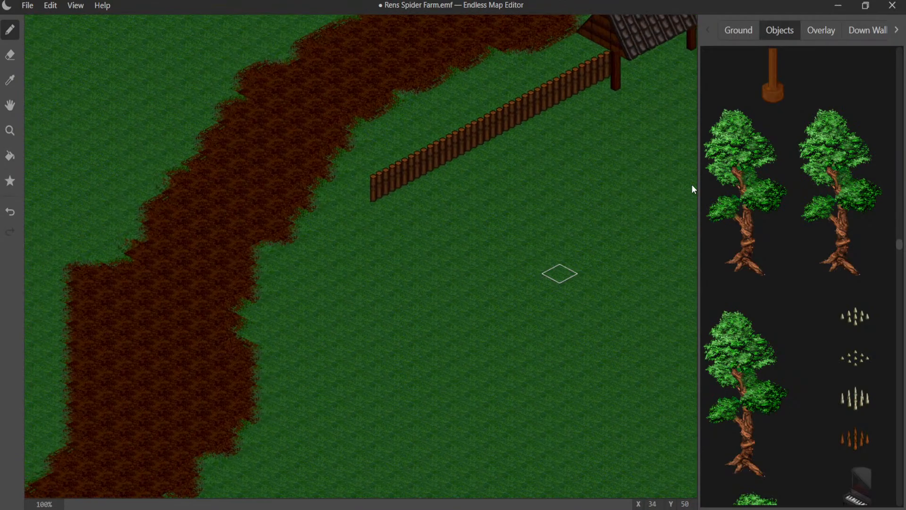
pyautogui.click(896, 29)
pyautogui.click(845, 38)
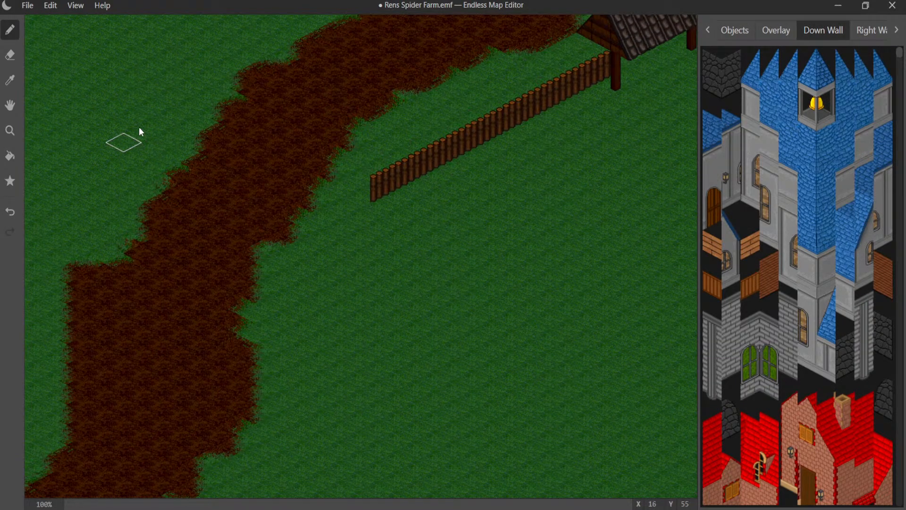
pyautogui.click(10, 82)
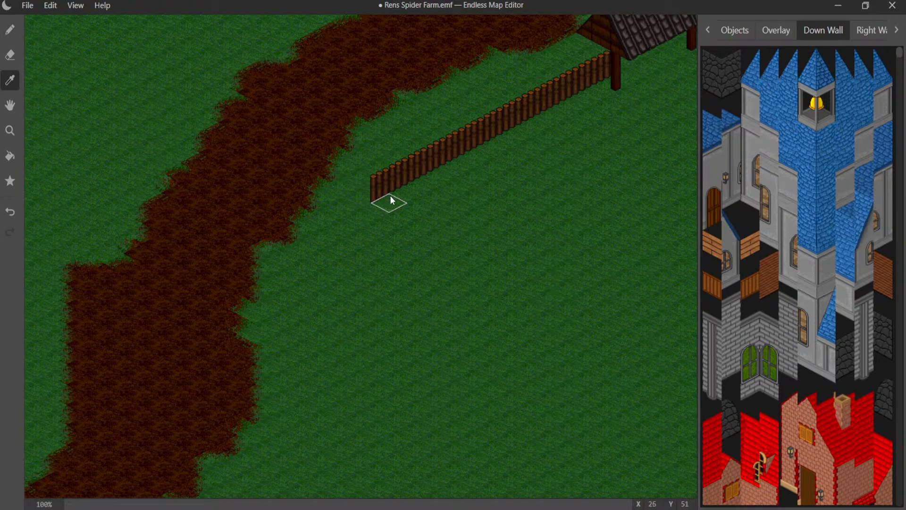
pyautogui.click(870, 30)
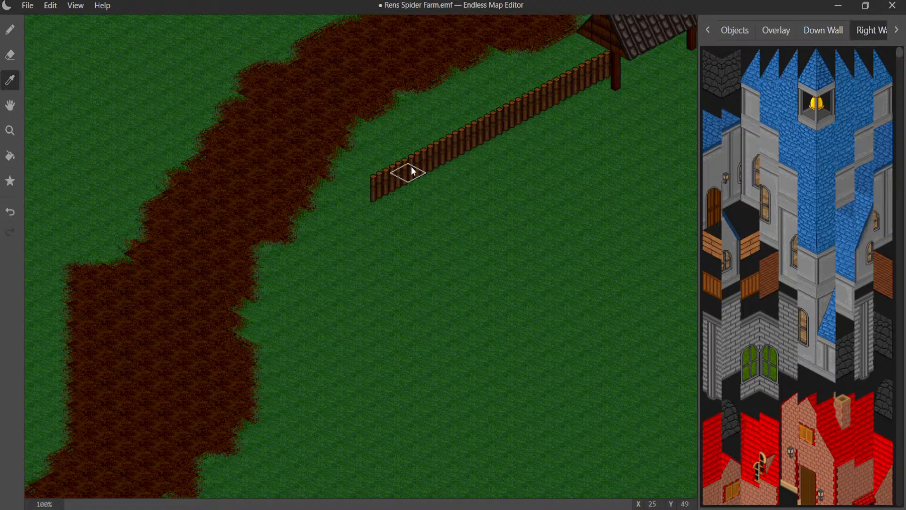
pyautogui.click(823, 29)
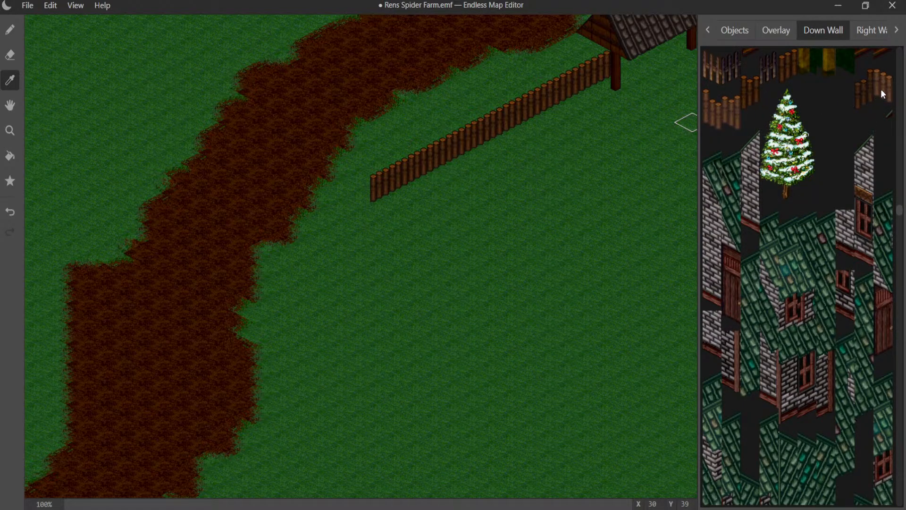
pyautogui.moveTo(477, 225); pyautogui.dragTo(310, 96, button='middle')
pyautogui.click(863, 31)
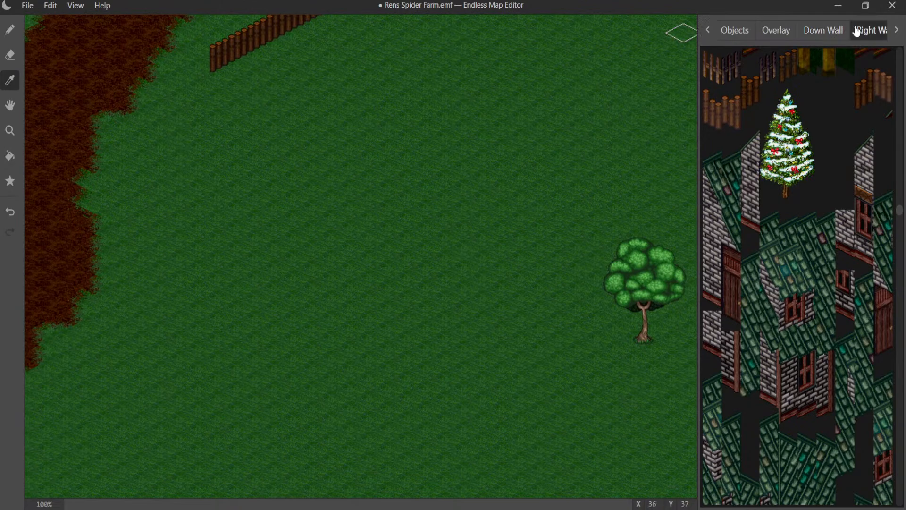
# - Extend the low log fence southwest from its open end to the edge of the dirt road
pyautogui.click(10, 30)
pyautogui.click(186, 73)
pyautogui.click(169, 82)
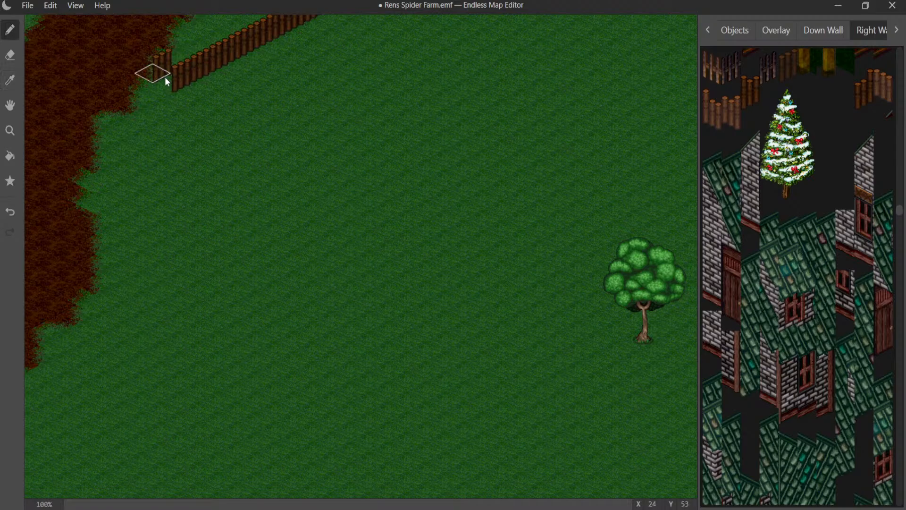
pyautogui.click(142, 98)
pyautogui.click(124, 116)
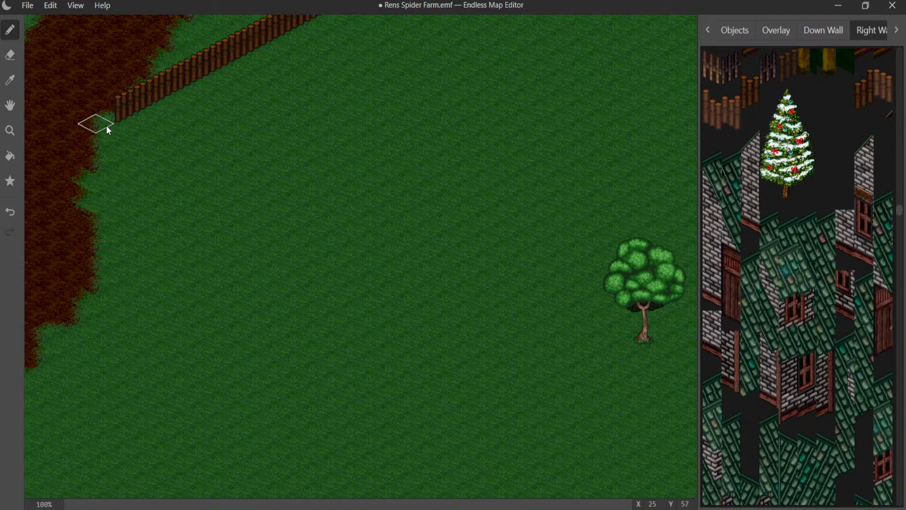
pyautogui.click(107, 127)
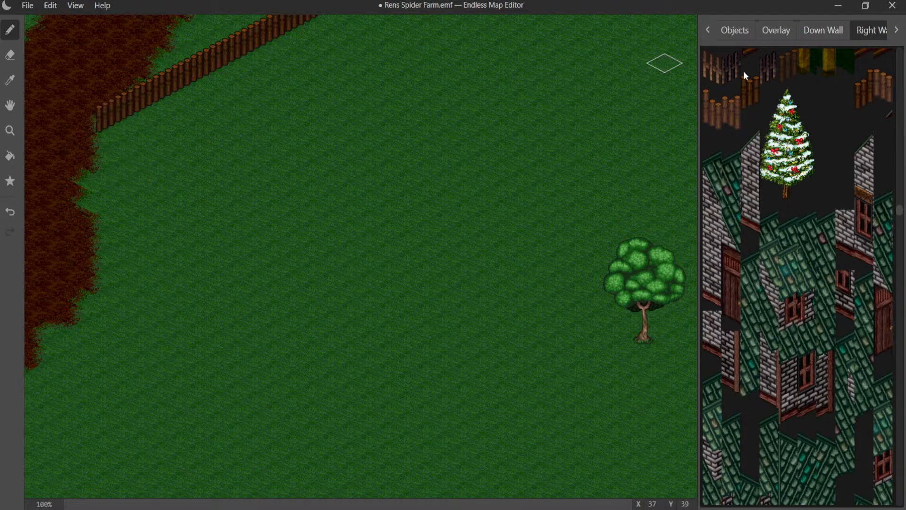
# - Turn the log fence at the dirt road with down-wall pieces and run it southeast toward the round tree west of the house
pyautogui.click(824, 30)
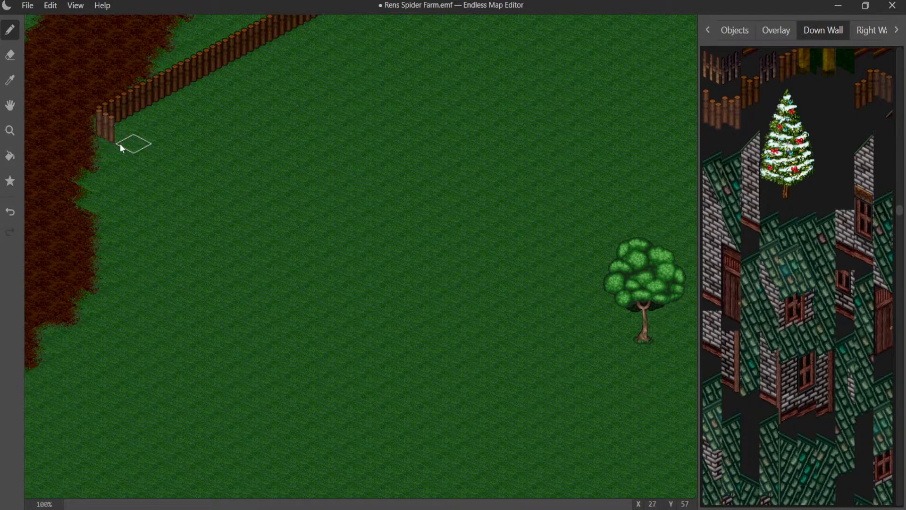
pyautogui.moveTo(121, 144); pyautogui.dragTo(249, 187)
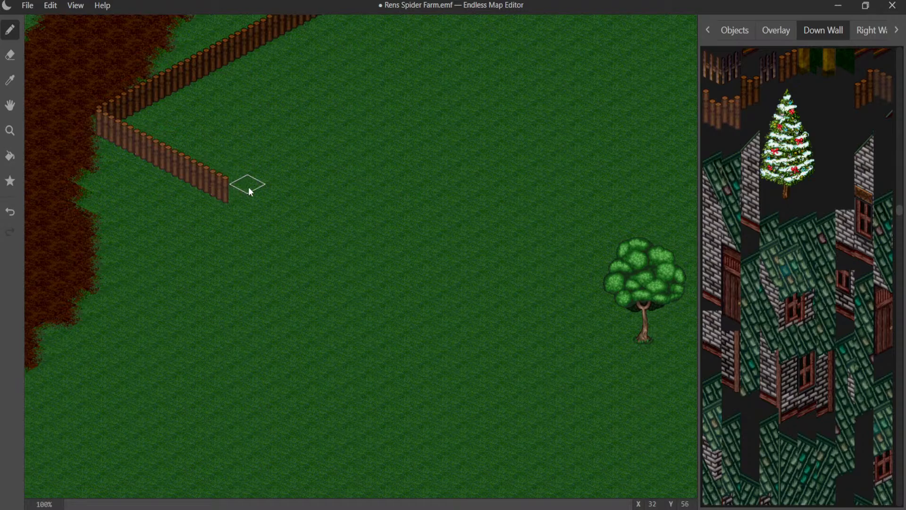
pyautogui.moveTo(248, 187); pyautogui.dragTo(143, 93, button='middle')
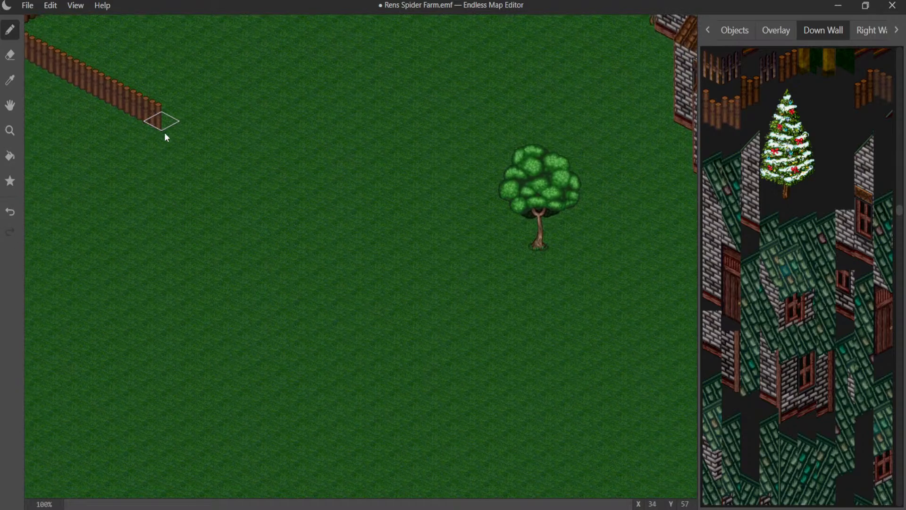
pyautogui.moveTo(166, 137); pyautogui.dragTo(352, 220)
pyautogui.moveTo(326, 196); pyautogui.dragTo(287, 175, button='middle')
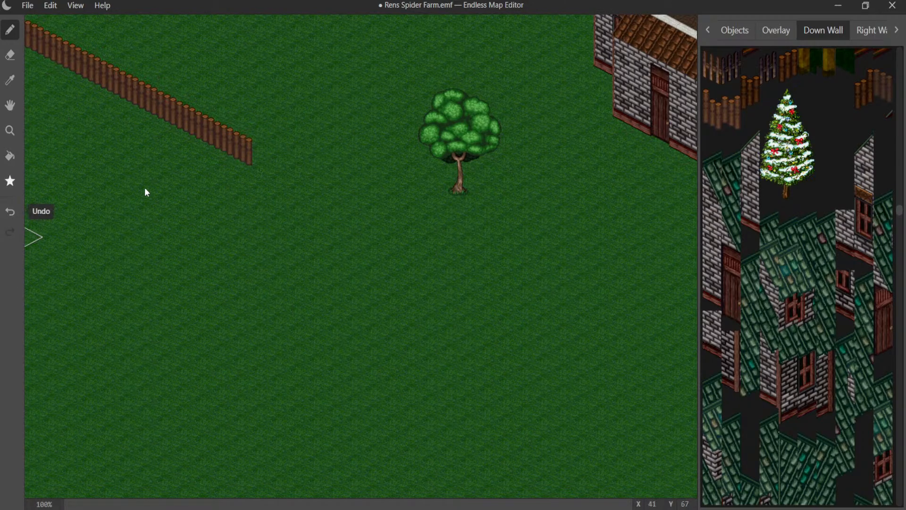
# - Continue the log fence in a straight line southeast past the round tree and in front of the stone house
pyautogui.moveTo(268, 160)
pyautogui.mouseDown()
pyautogui.moveTo(457, 257)
pyautogui.moveTo(445, 257)
pyautogui.mouseUp()
pyautogui.click(455, 247)
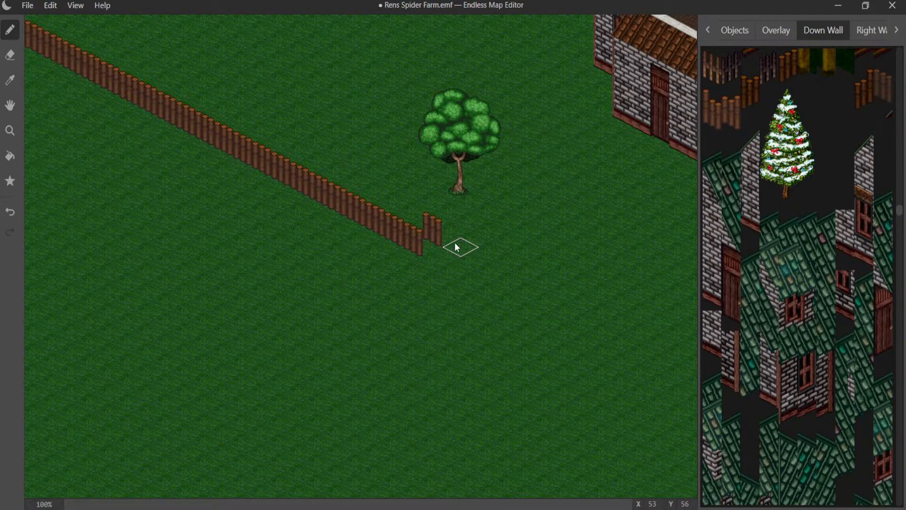
pyautogui.click(452, 242)
pyautogui.moveTo(452, 242); pyautogui.dragTo(205, 144, button='middle')
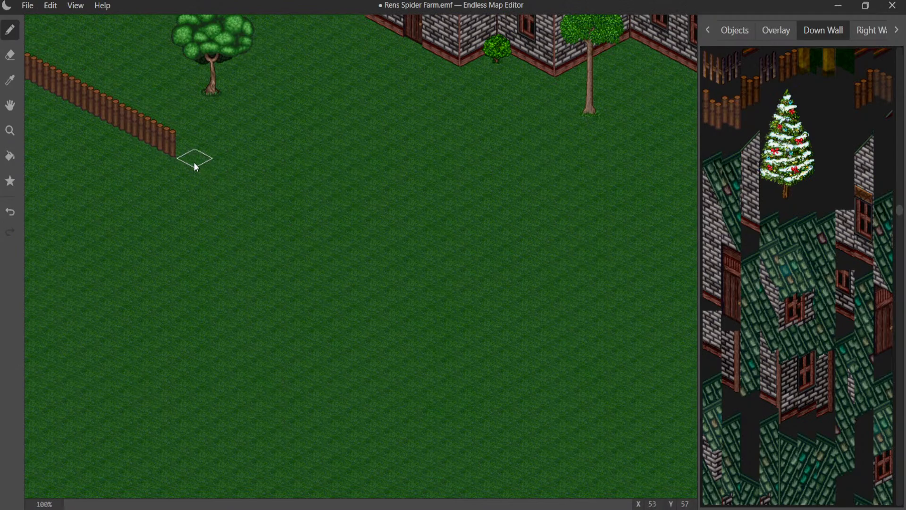
pyautogui.moveTo(194, 162); pyautogui.dragTo(297, 213)
pyautogui.moveTo(330, 213)
pyautogui.mouseDown(button='middle')
pyautogui.moveTo(172, 157)
pyautogui.moveTo(189, 194)
pyautogui.mouseUp(button='middle')
pyautogui.moveTo(188, 180); pyautogui.dragTo(318, 244)
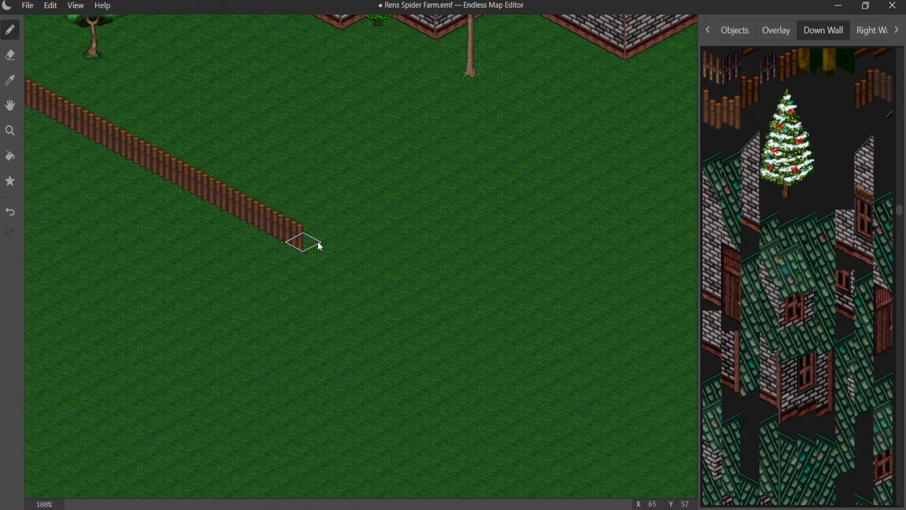
# - Run the log fence on southeast across the open grass until it reaches the edge of the map
pyautogui.moveTo(360, 255); pyautogui.dragTo(186, 204, button='middle')
pyautogui.moveTo(161, 204)
pyautogui.mouseDown()
pyautogui.moveTo(231, 230)
pyautogui.moveTo(206, 227)
pyautogui.moveTo(265, 257)
pyautogui.mouseUp()
pyautogui.moveTo(303, 218); pyautogui.dragTo(346, 127, button='middle')
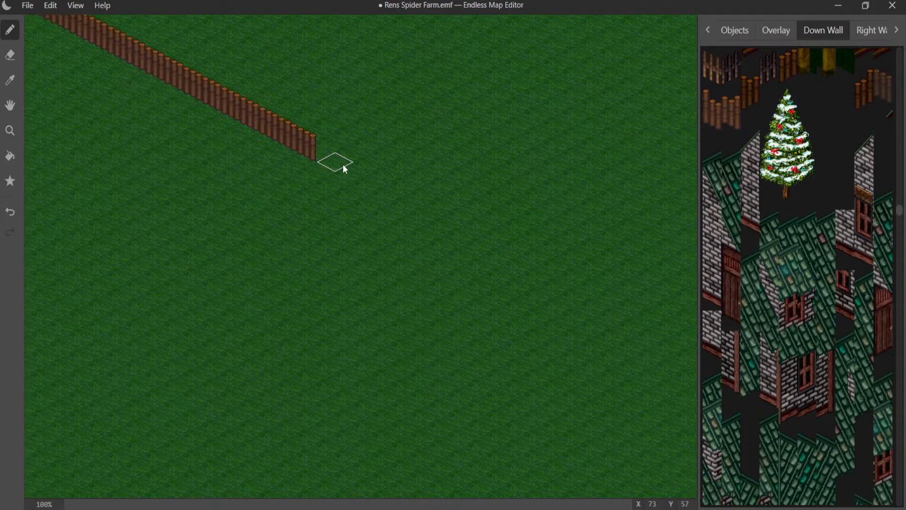
pyautogui.moveTo(343, 163)
pyautogui.mouseDown()
pyautogui.moveTo(446, 207)
pyautogui.moveTo(495, 245)
pyautogui.mouseUp()
pyautogui.moveTo(503, 176)
pyautogui.mouseDown(button='middle')
pyautogui.moveTo(278, 415)
pyautogui.moveTo(191, 419)
pyautogui.mouseUp(button='middle')
pyautogui.moveTo(354, 245); pyautogui.dragTo(72, 439, button='middle')
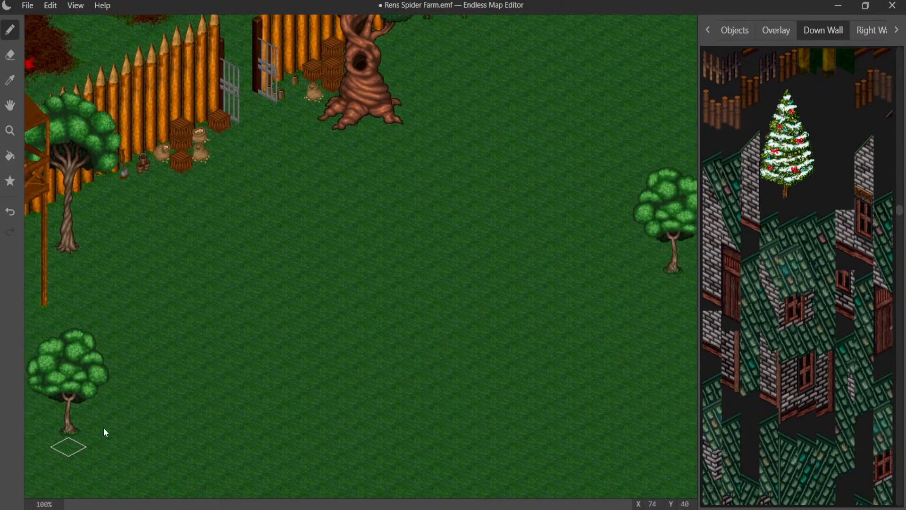
pyautogui.moveTo(295, 284)
pyautogui.mouseDown(button='middle')
pyautogui.moveTo(180, 321)
pyautogui.moveTo(4, 397)
pyautogui.moveTo(280, 182)
pyautogui.moveTo(422, 84)
pyautogui.moveTo(486, 65)
pyautogui.moveTo(184, 91)
pyautogui.mouseUp(button='middle')
pyautogui.moveTo(121, 269); pyautogui.dragTo(546, 72, button='middle')
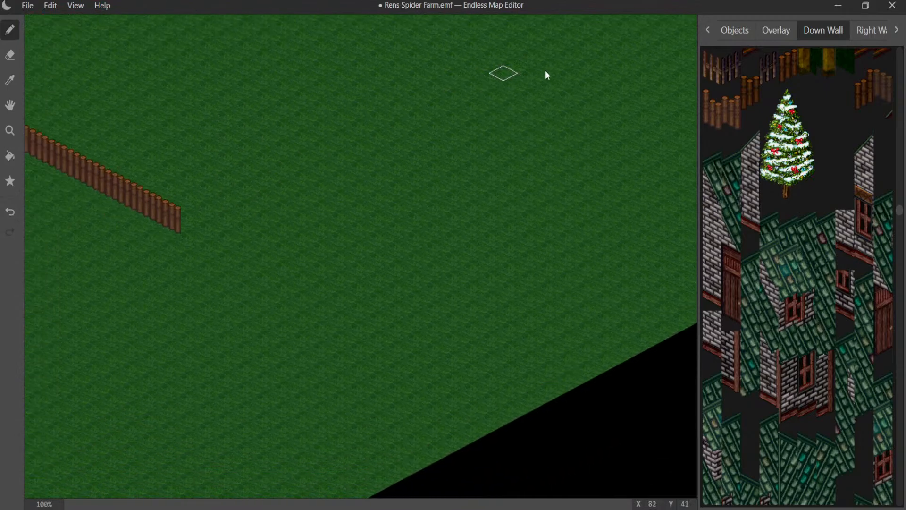
pyautogui.moveTo(140, 130); pyautogui.dragTo(259, 75, button='middle')
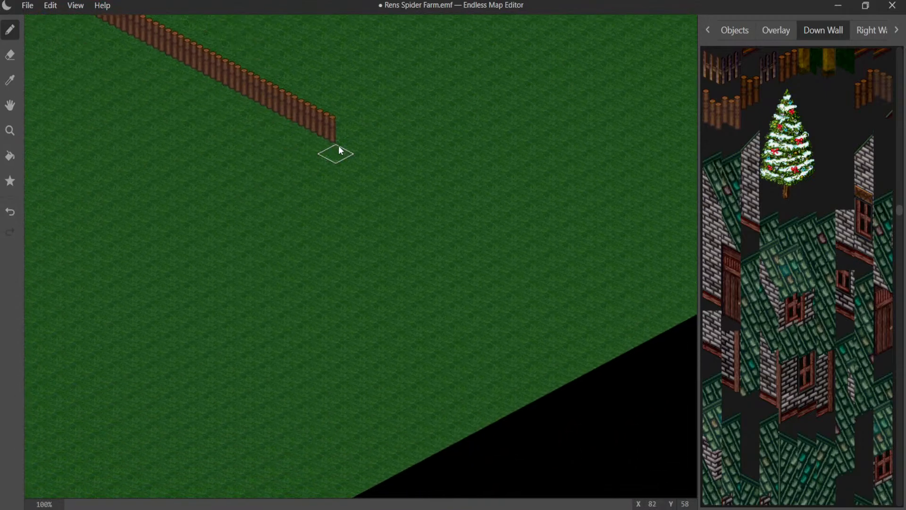
pyautogui.moveTo(339, 150)
pyautogui.mouseDown()
pyautogui.moveTo(463, 182)
pyautogui.moveTo(429, 162)
pyautogui.moveTo(467, 175)
pyautogui.moveTo(466, 195)
pyautogui.mouseUp()
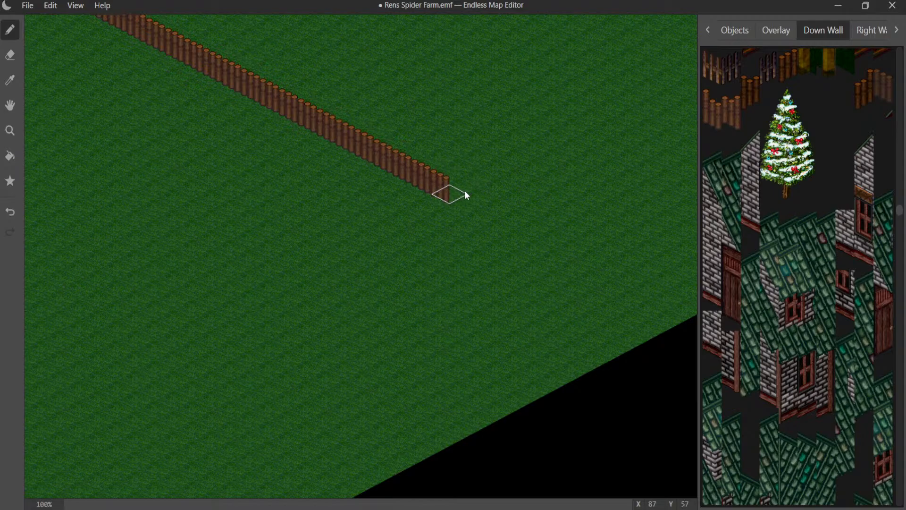
pyautogui.moveTo(504, 217); pyautogui.dragTo(681, 318)
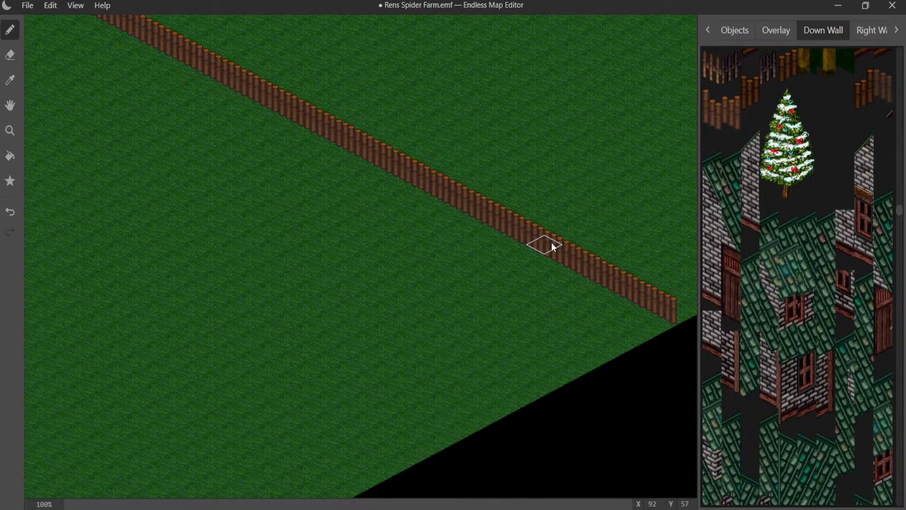
# - Review the new fence corner, the dirt road, the tall palisade, the stone house and the roofed gateway
pyautogui.moveTo(408, 262)
pyautogui.mouseDown(button='middle')
pyautogui.moveTo(582, 279)
pyautogui.moveTo(783, 484)
pyautogui.mouseUp(button='middle')
pyautogui.moveTo(341, 268)
pyautogui.mouseDown(button='middle')
pyautogui.moveTo(677, 503)
pyautogui.moveTo(625, 495)
pyautogui.mouseUp(button='middle')
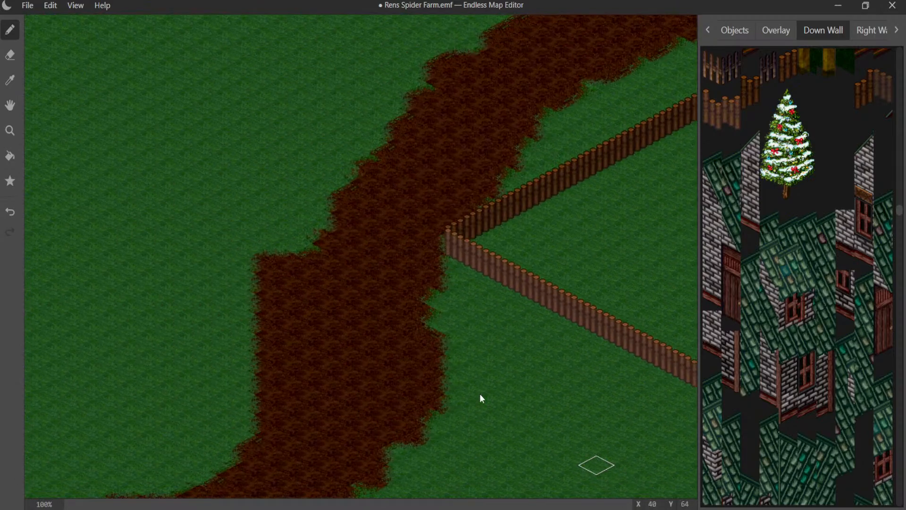
pyautogui.moveTo(367, 304); pyautogui.dragTo(689, 415, button='middle')
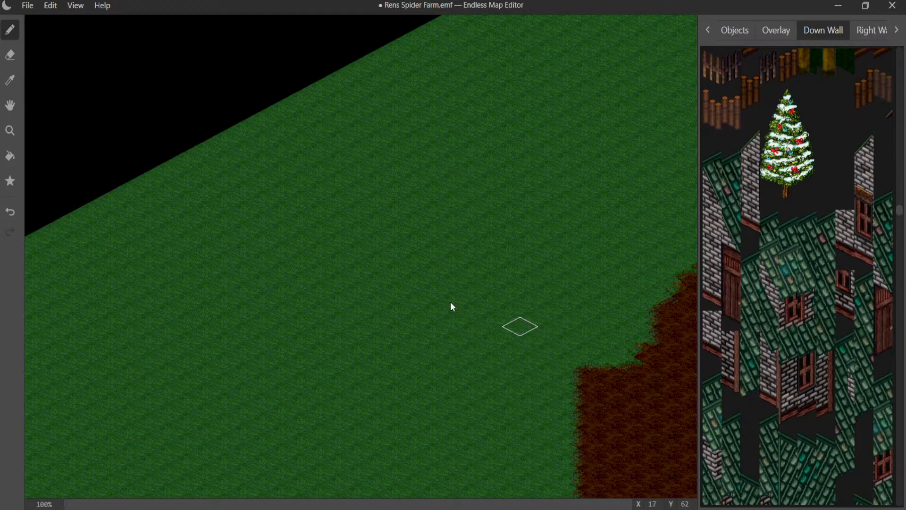
pyautogui.moveTo(412, 327); pyautogui.dragTo(127, 225, button='middle')
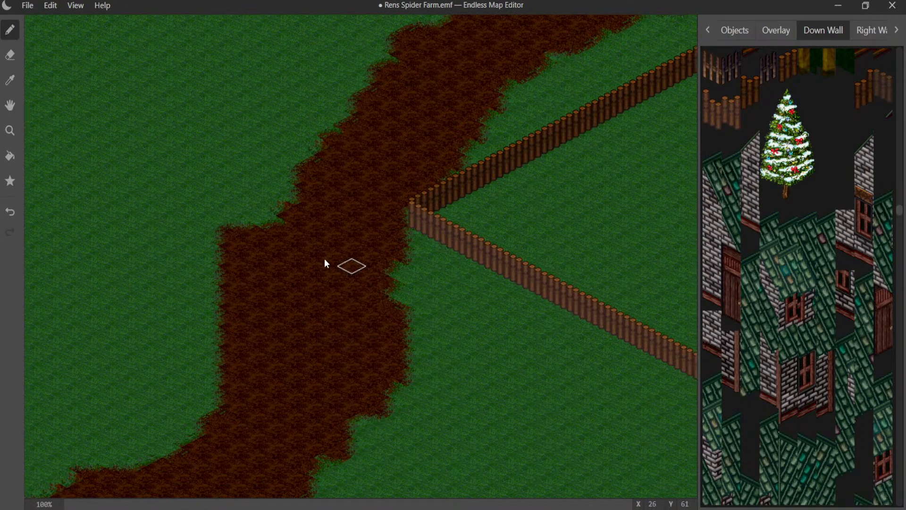
pyautogui.moveTo(325, 260); pyautogui.dragTo(142, 326, button='middle')
pyautogui.moveTo(208, 259); pyautogui.dragTo(33, 274, button='middle')
pyautogui.moveTo(218, 239); pyautogui.dragTo(82, 460, button='middle')
pyautogui.moveTo(314, 307); pyautogui.dragTo(297, 346, button='middle')
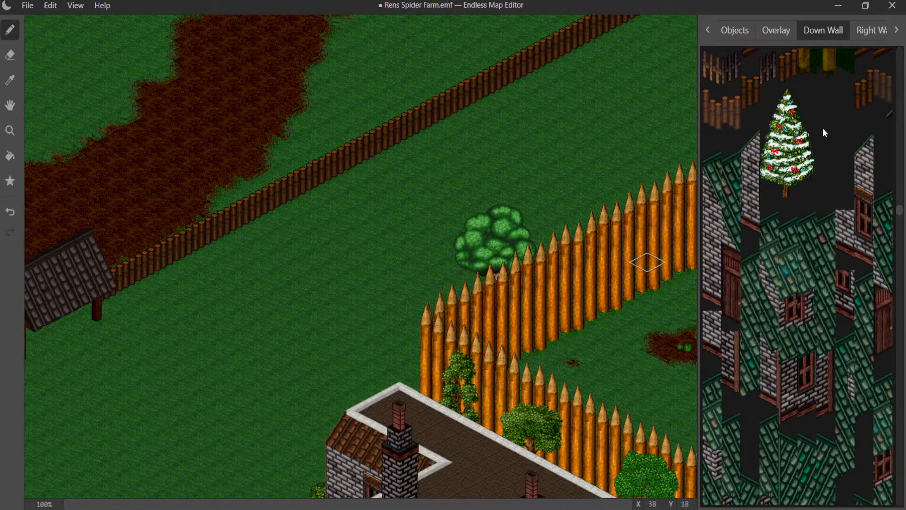
pyautogui.moveTo(522, 244); pyautogui.dragTo(371, 74, button='middle')
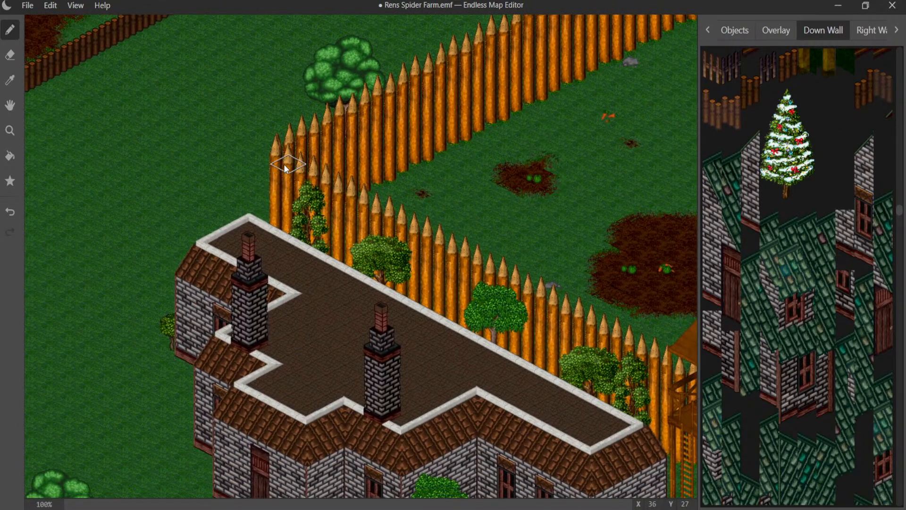
pyautogui.moveTo(289, 167); pyautogui.dragTo(659, 250, button='middle')
pyautogui.moveTo(425, 263); pyautogui.dragTo(557, 156, button='middle')
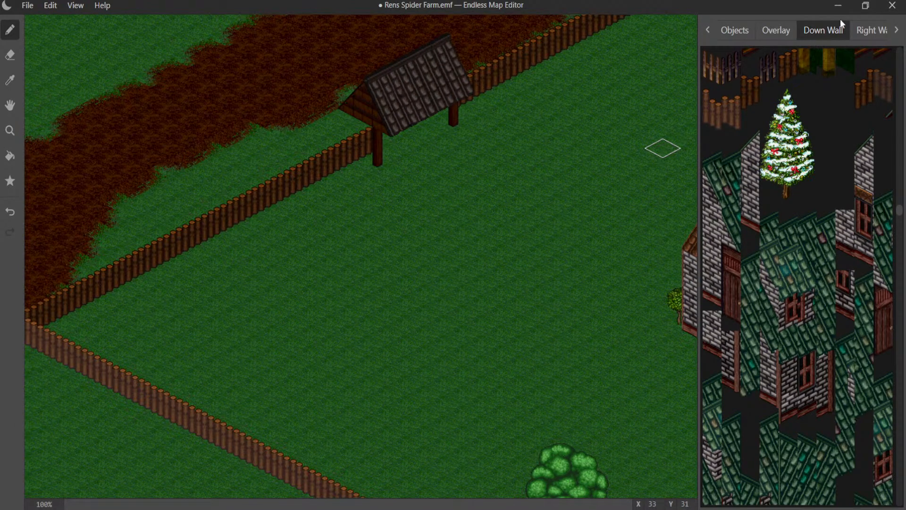
# - Try different right-wall log fence pieces beside the roofed gateway and undo them
pyautogui.click(856, 33)
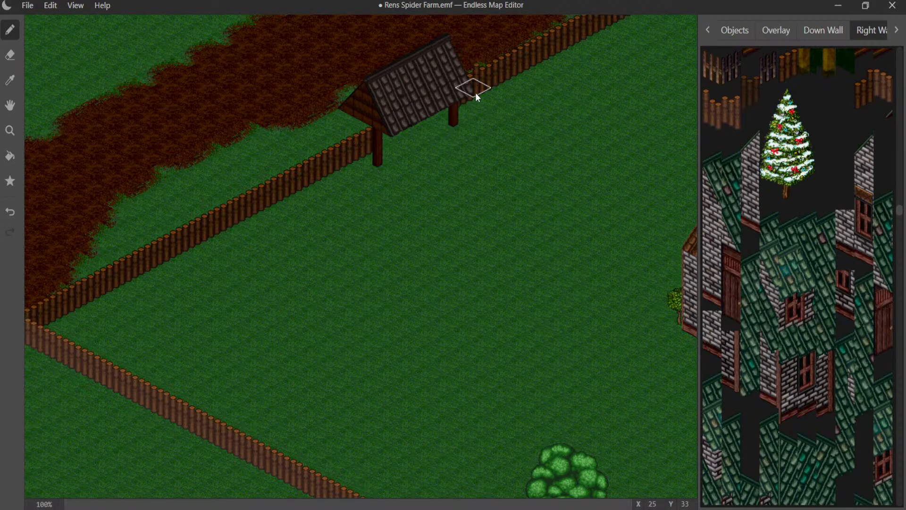
pyautogui.hotkey('ctrl', 'z')
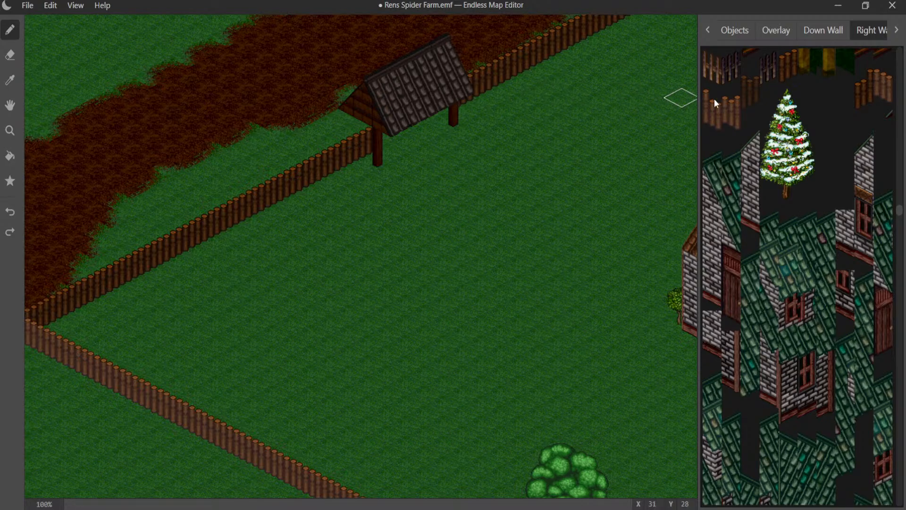
pyautogui.click(351, 151)
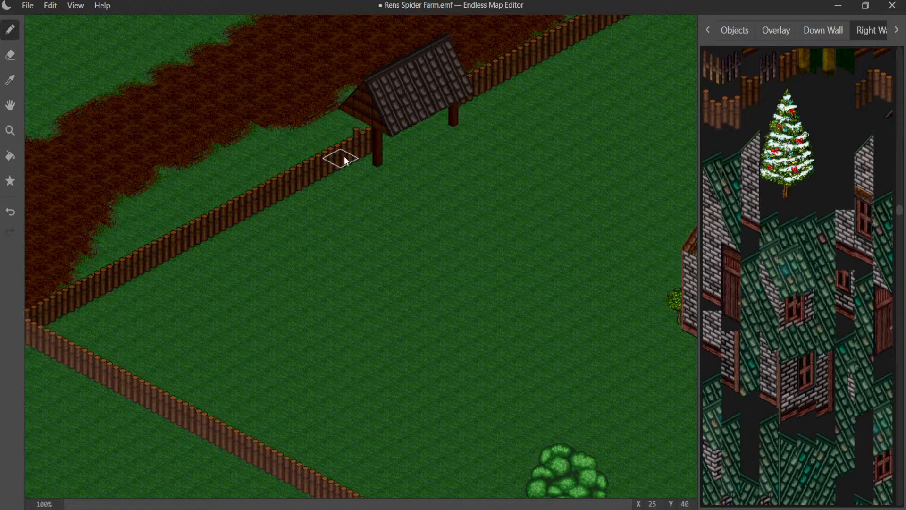
pyautogui.hotkey('ctrl', 'z')
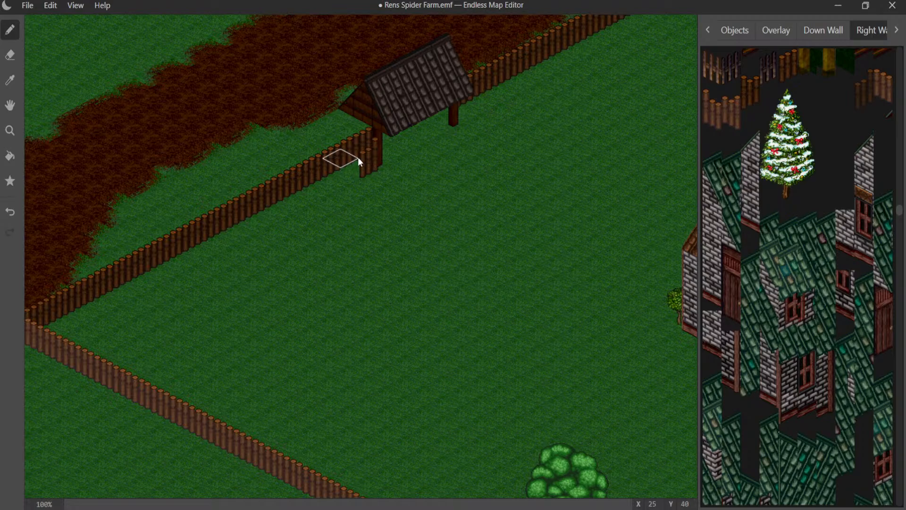
pyautogui.moveTo(303, 225); pyautogui.dragTo(459, 77, button='middle')
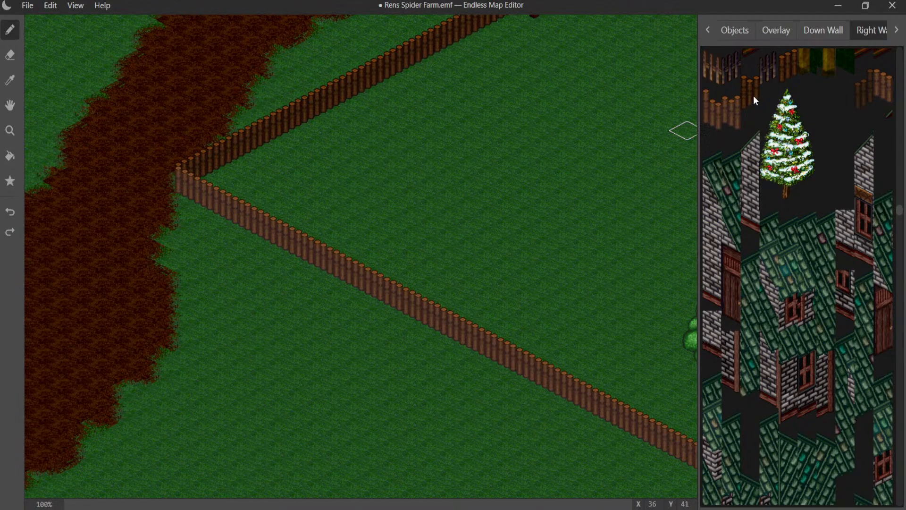
# - Place a right-wall log piece at the fence corner beside the dirt road, leaving the down-wall pieces ready
pyautogui.click(191, 180)
pyautogui.click(830, 30)
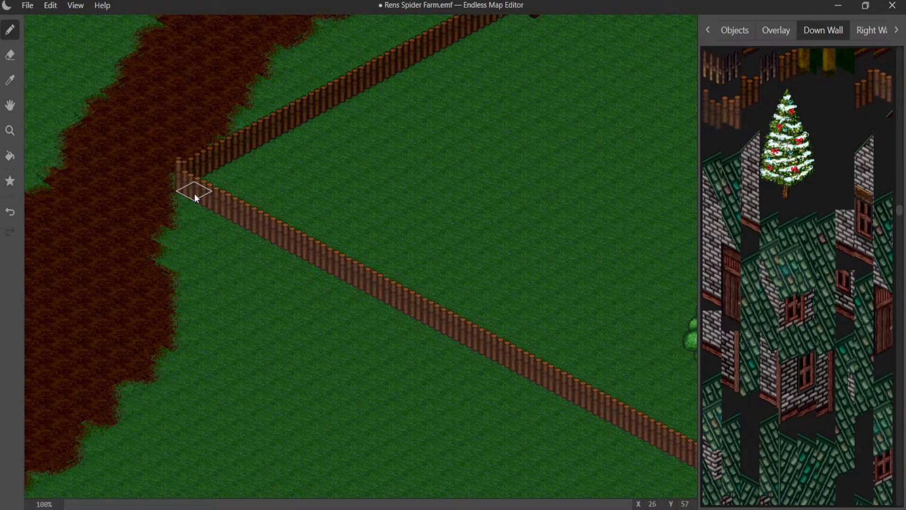
# - Turn the log fence's northeast end at the map edge into a corner using right-wall and down-wall log pieces
pyautogui.moveTo(318, 169); pyautogui.dragTo(39, 359, button='middle')
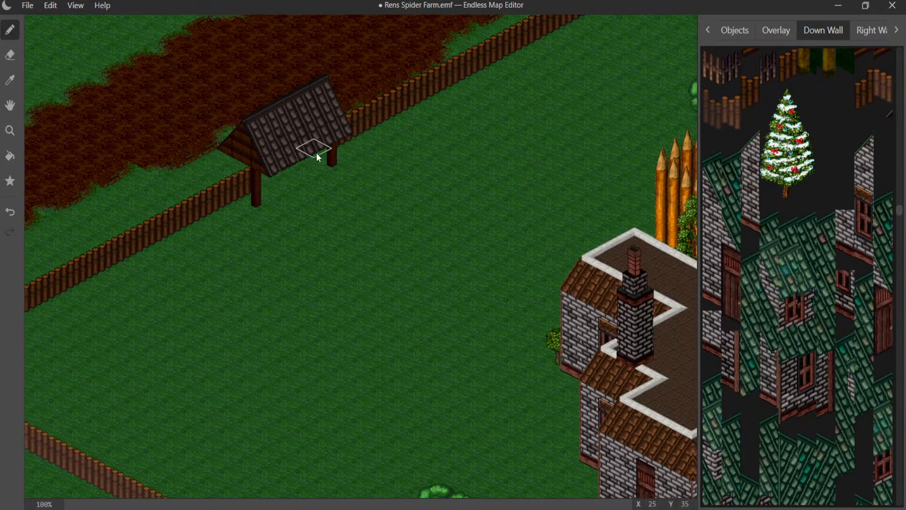
pyautogui.moveTo(318, 154); pyautogui.dragTo(75, 372, button='middle')
pyautogui.moveTo(398, 154); pyautogui.dragTo(163, 285, button='middle')
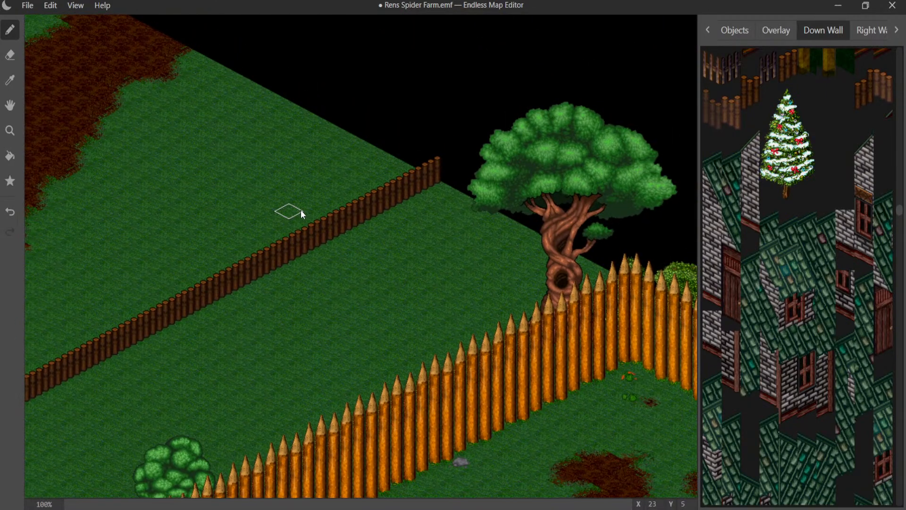
pyautogui.moveTo(301, 209); pyautogui.dragTo(384, 148, button='middle')
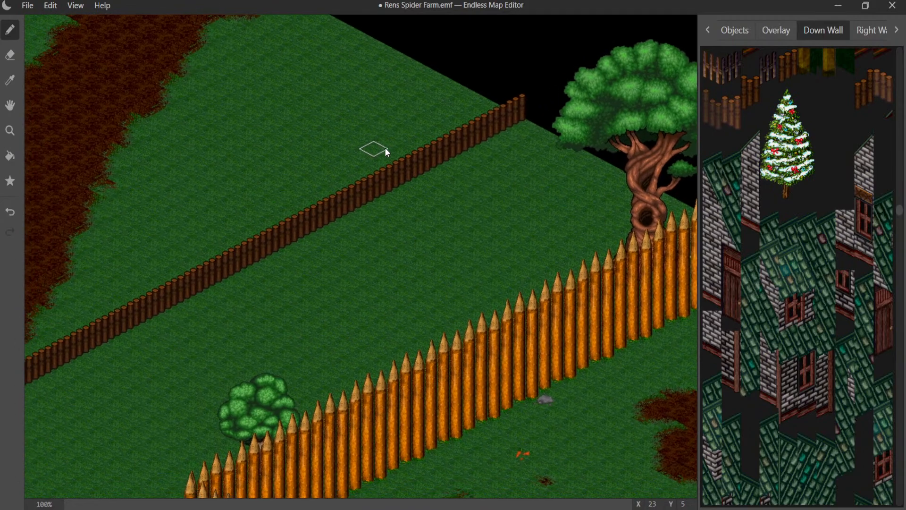
pyautogui.click(488, 130)
pyautogui.hotkey('ctrl', 'z')
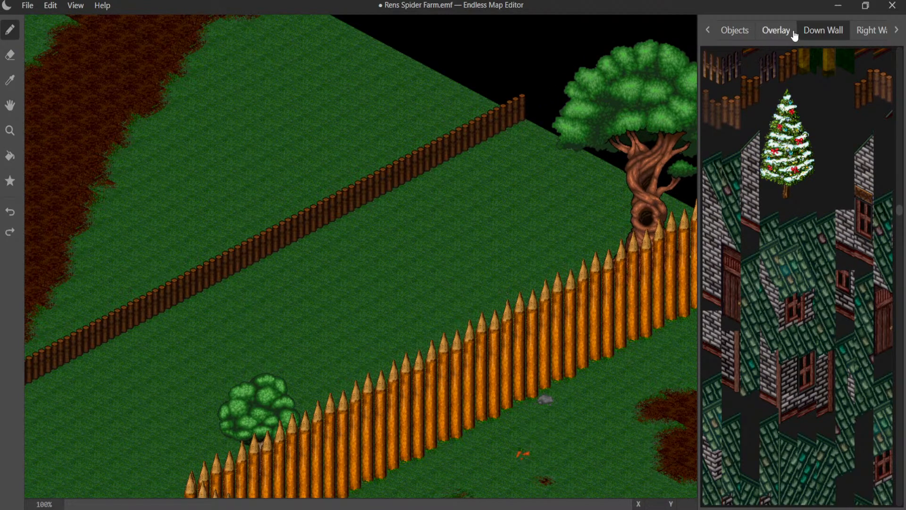
pyautogui.click(860, 33)
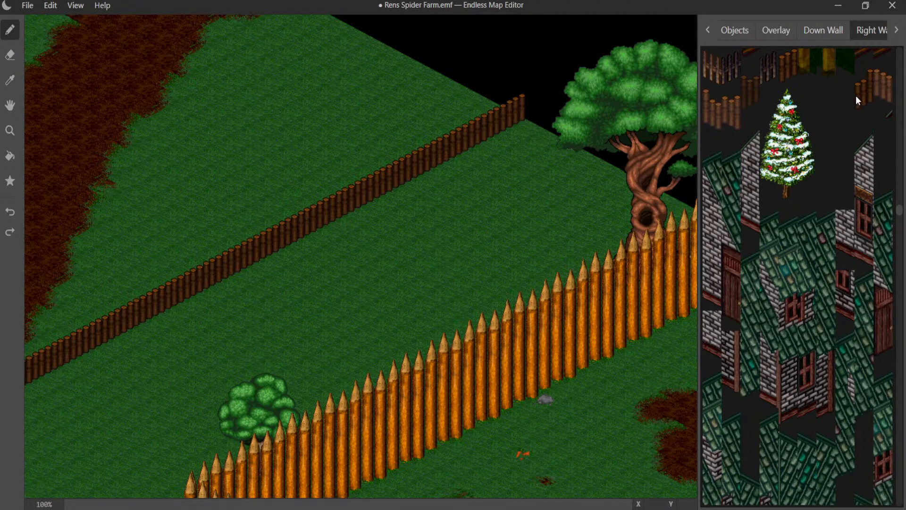
pyautogui.click(477, 127)
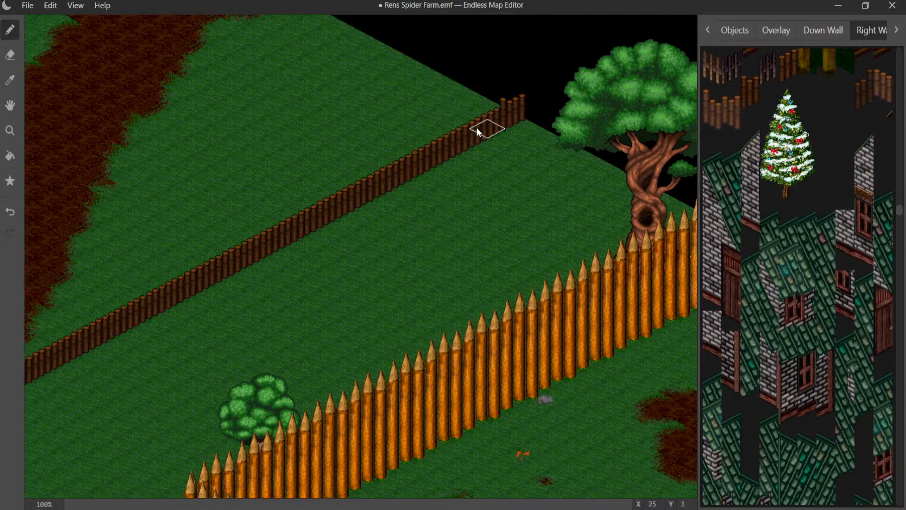
pyautogui.click(513, 121)
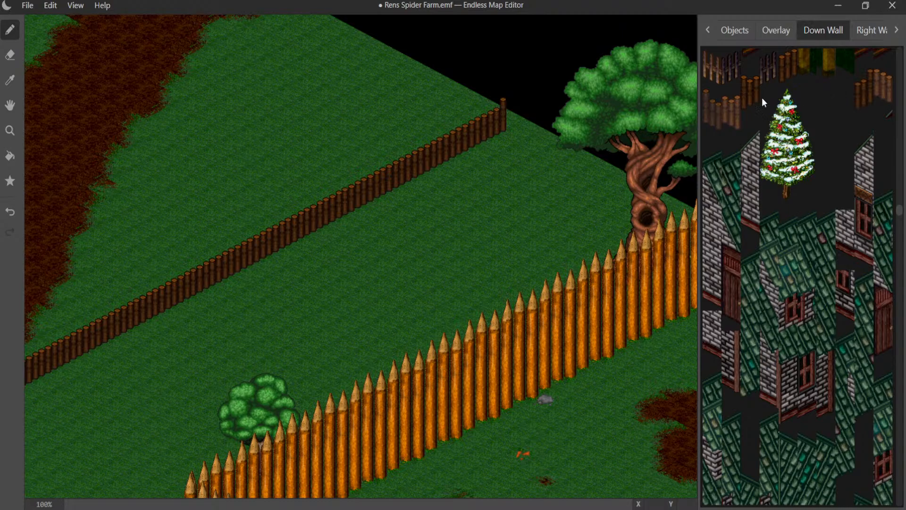
pyautogui.click(507, 141)
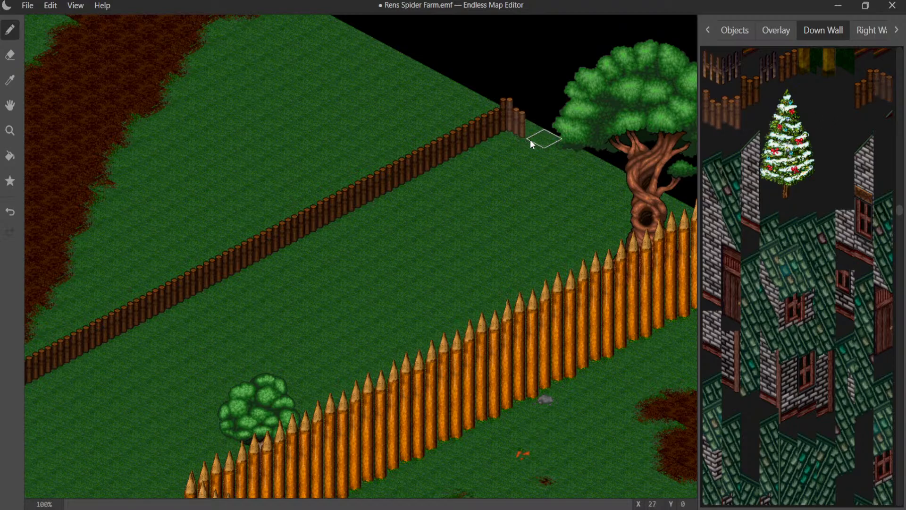
# - Run the log fence southeast along the map edge, behind the large twisted tree and up to the tall palisade
pyautogui.moveTo(601, 162); pyautogui.dragTo(675, 197)
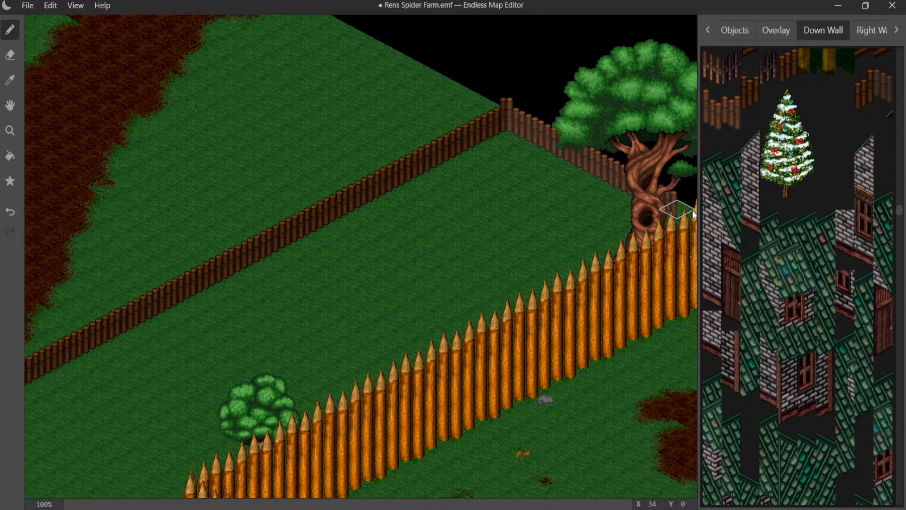
pyautogui.moveTo(618, 203); pyautogui.dragTo(431, 175, button='middle')
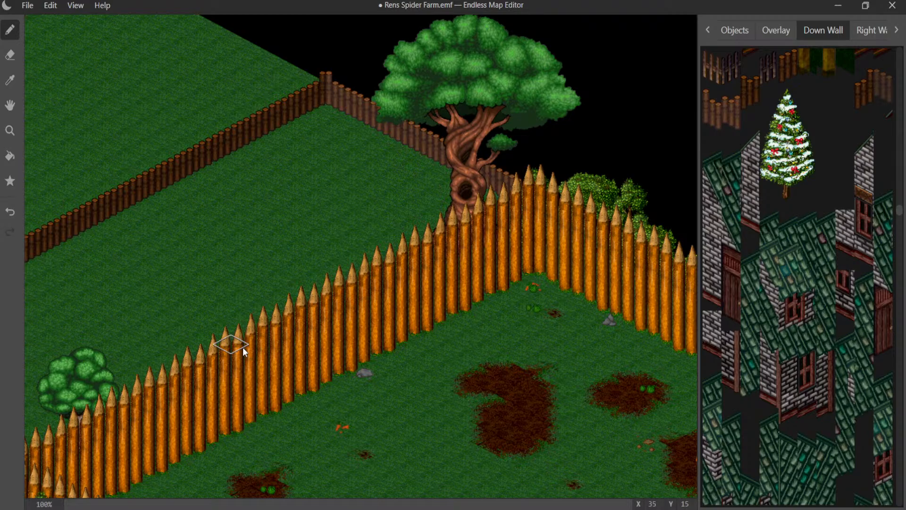
pyautogui.moveTo(223, 341); pyautogui.dragTo(435, 140, button='middle')
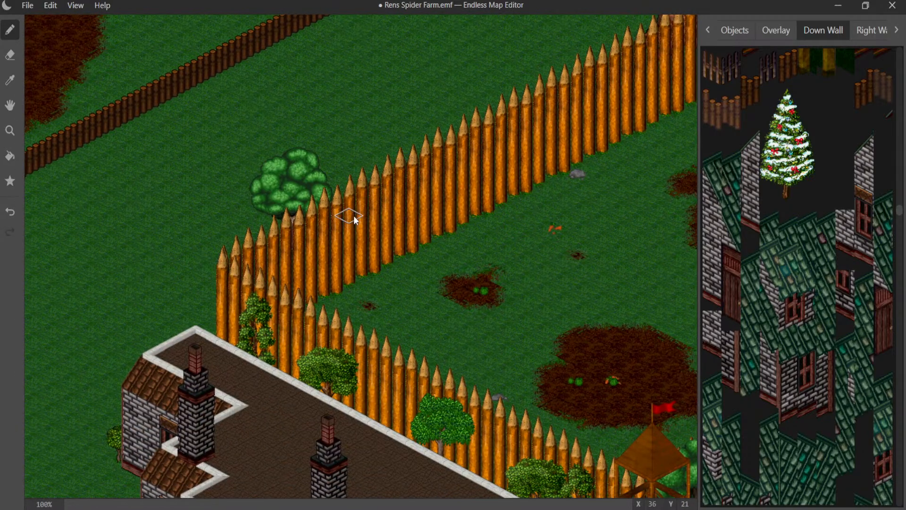
pyautogui.moveTo(354, 216)
pyautogui.mouseDown(button='middle')
pyautogui.moveTo(462, 354)
pyautogui.moveTo(395, 425)
pyautogui.moveTo(304, 369)
pyautogui.mouseUp(button='middle')
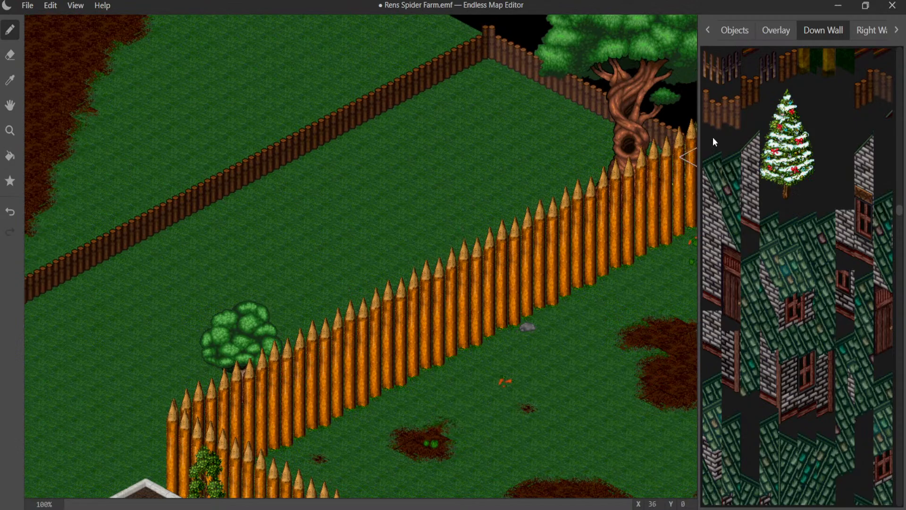
# - Place a small round leafy tree against the inner side of the northern log fence
pyautogui.click(734, 31)
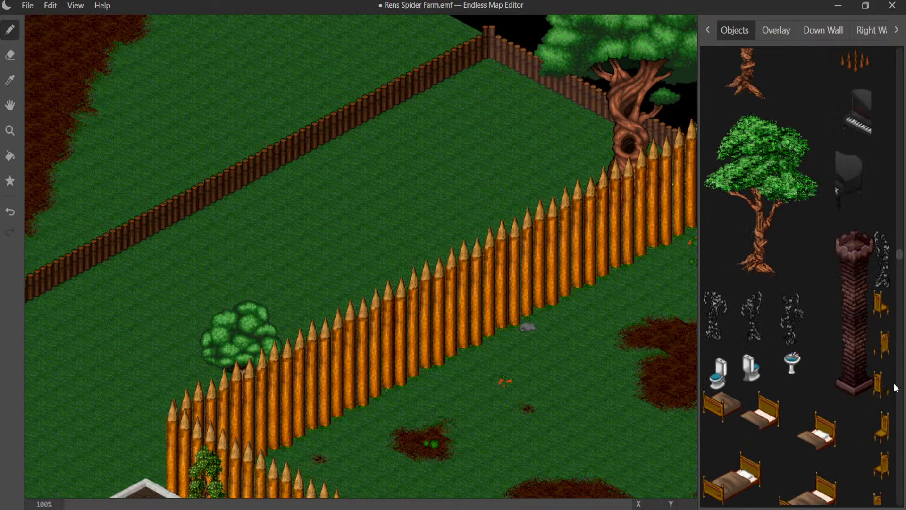
pyautogui.scroll(-4, 840, 309)
pyautogui.scroll(-20, 821, 309)
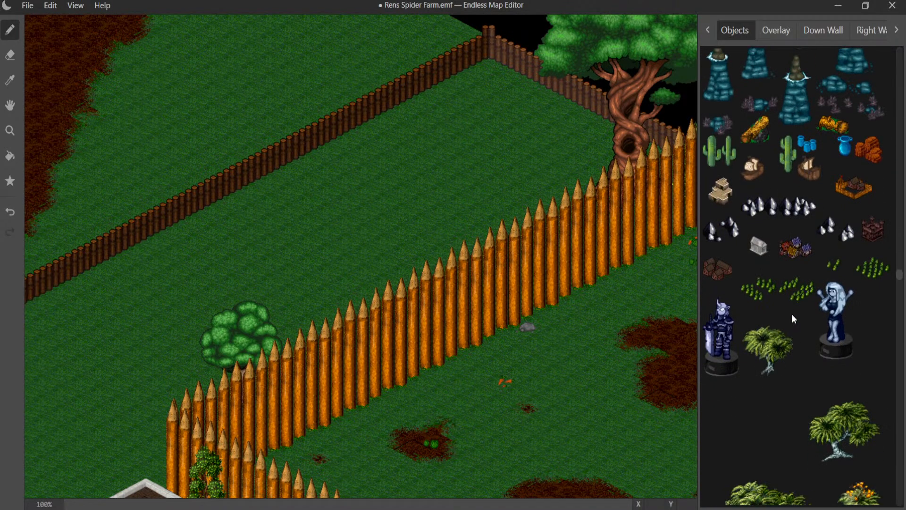
pyautogui.scroll(-2, 780, 309)
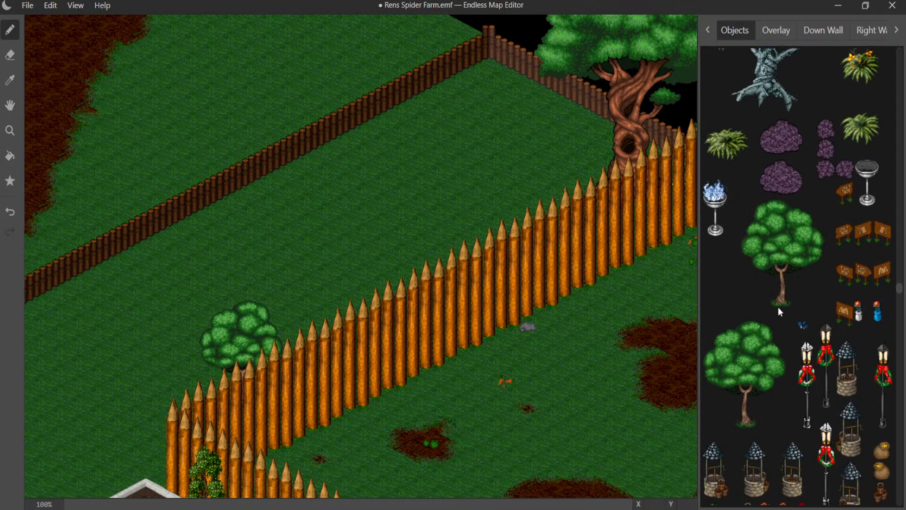
pyautogui.scroll(-15, 816, 249)
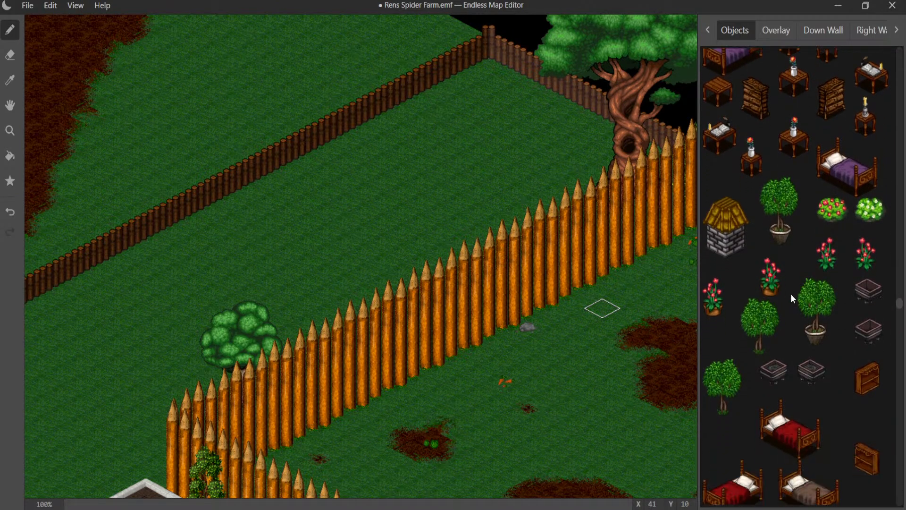
pyautogui.click(771, 323)
pyautogui.click(376, 129)
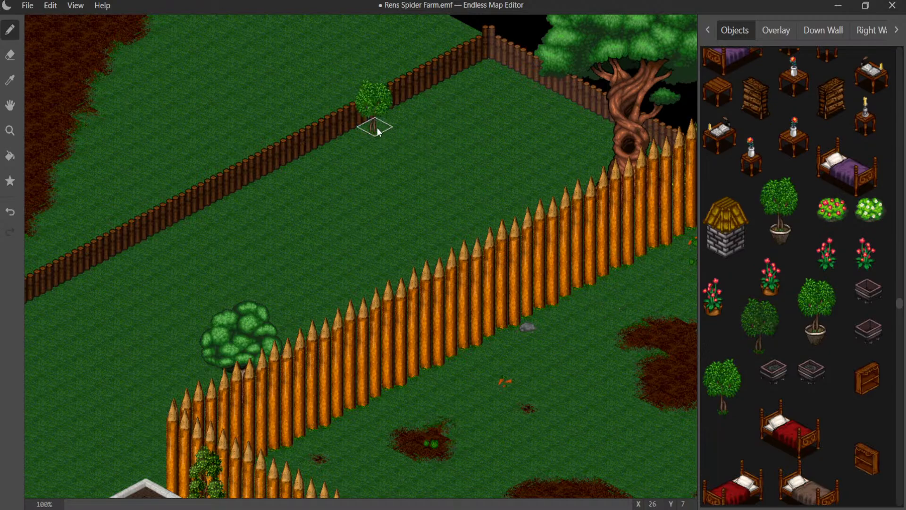
# - Place a small bright green bush just southwest of the new leafy tree, beside the log fence
pyautogui.scroll(-10, 739, 282)
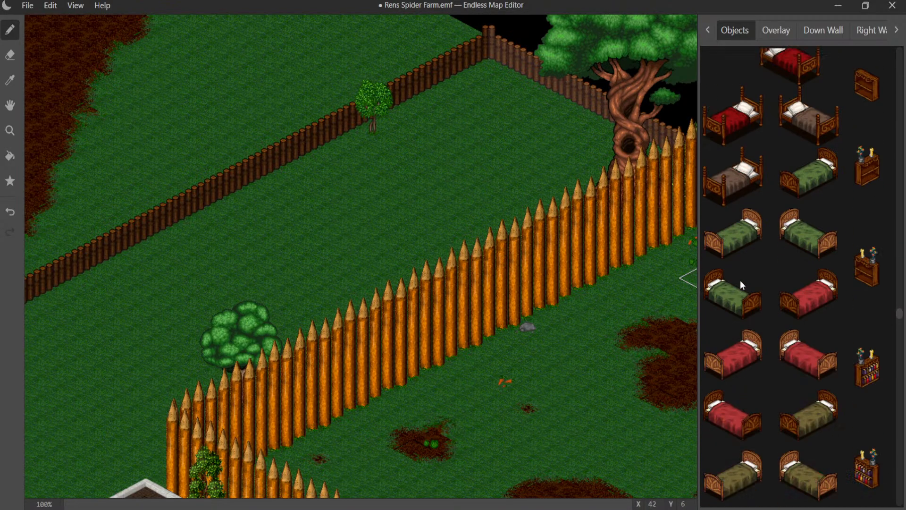
pyautogui.scroll(-10, 741, 279)
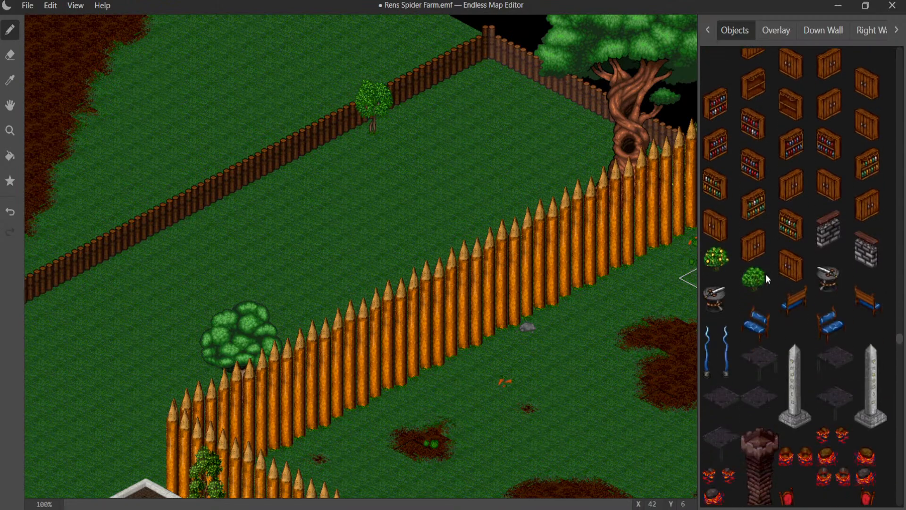
pyautogui.scroll(-5, 770, 278)
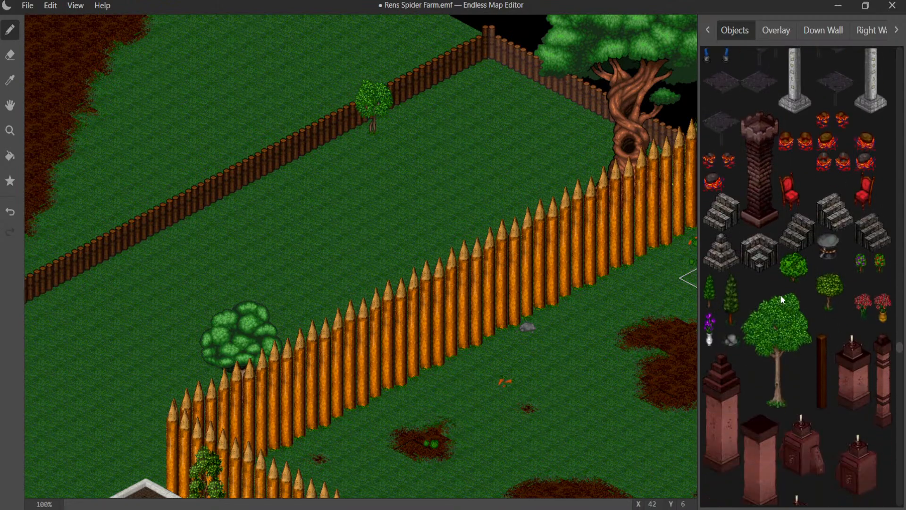
pyautogui.click(802, 279)
pyautogui.click(375, 147)
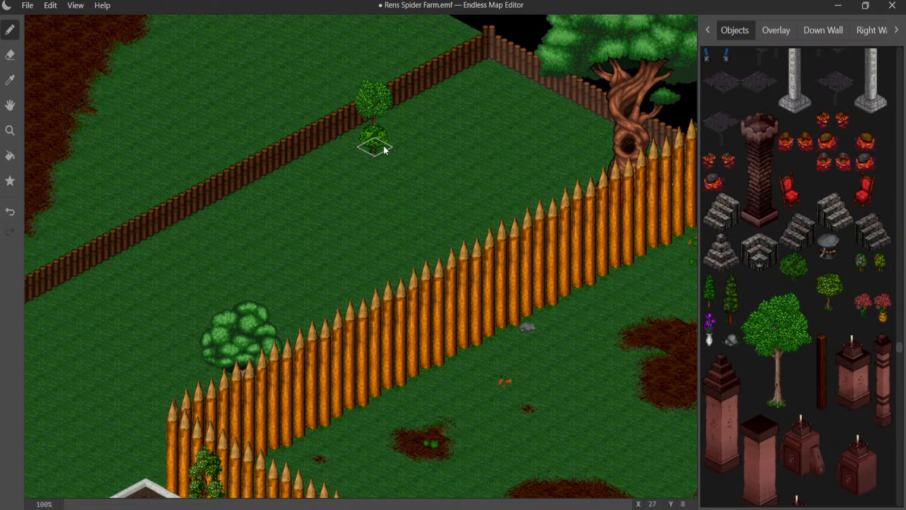
pyautogui.click(370, 149)
pyautogui.click(358, 145)
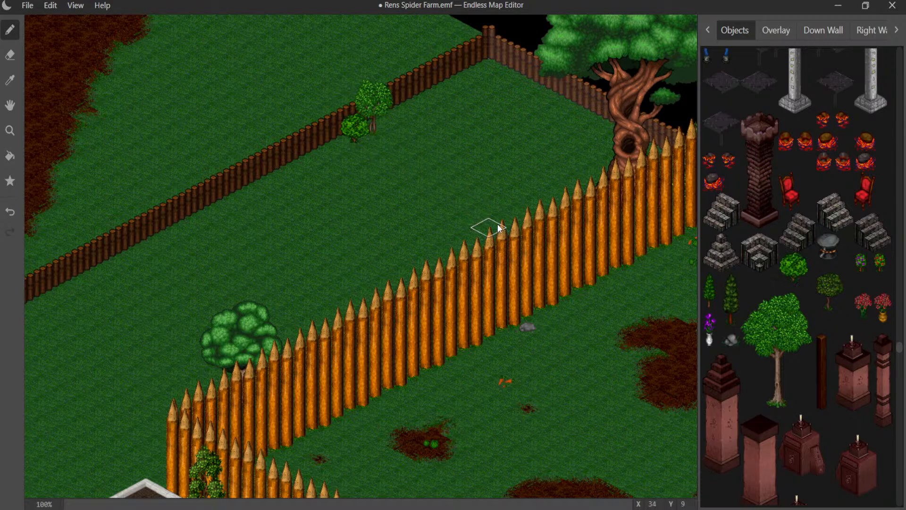
# - Place small yellow-green trees behind the tall palisade and in the log fence's northeast corner
pyautogui.click(525, 222)
pyautogui.moveTo(488, 265); pyautogui.dragTo(521, 314, button='middle')
pyautogui.click(534, 108)
pyautogui.click(535, 108)
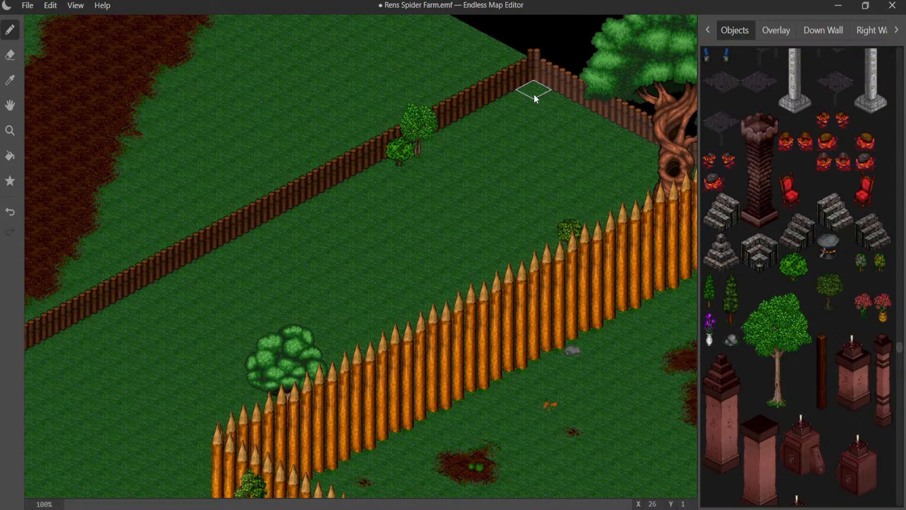
pyautogui.click(535, 96)
# - Start a dirt patch on both sides of the log fence, southwest of the small tree and bush, using ground tiles
pyautogui.moveTo(495, 176); pyautogui.dragTo(551, 74, button='middle')
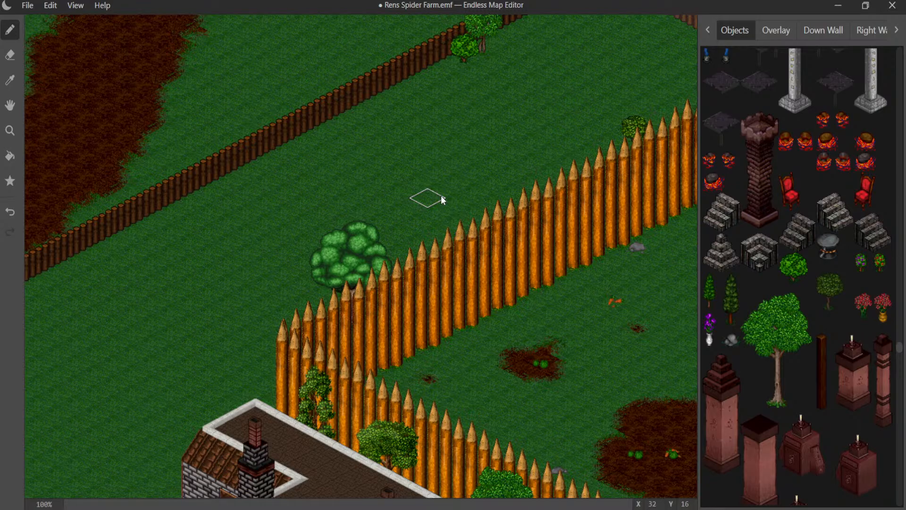
pyautogui.moveTo(381, 168); pyautogui.dragTo(423, 232, button='middle')
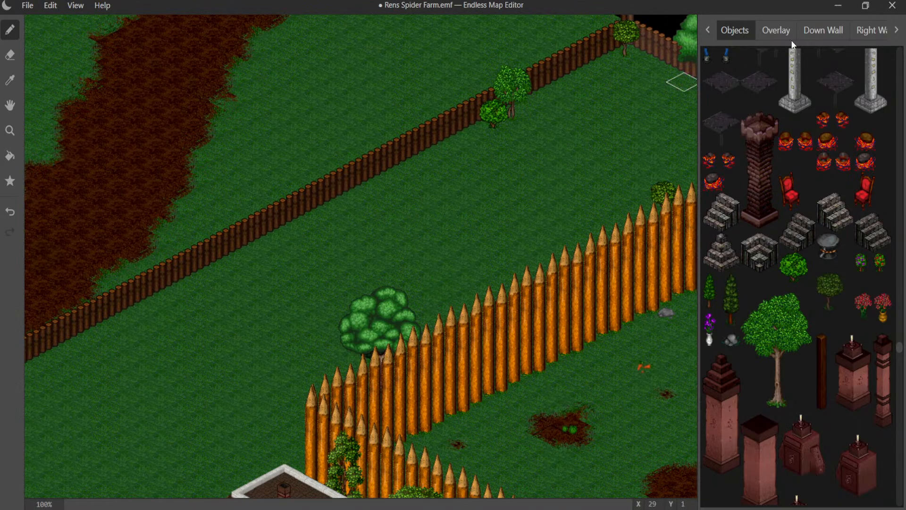
pyautogui.click(776, 30)
pyautogui.click(721, 34)
pyautogui.click(707, 30)
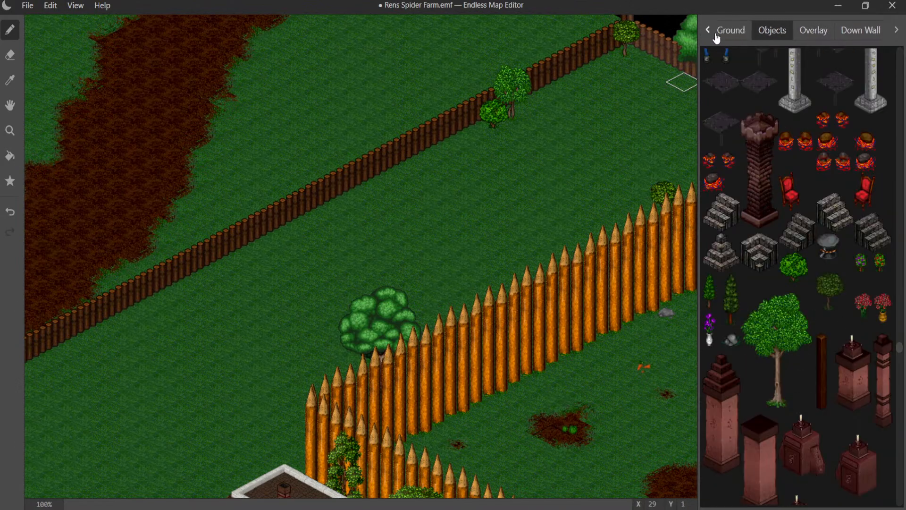
pyautogui.click(739, 30)
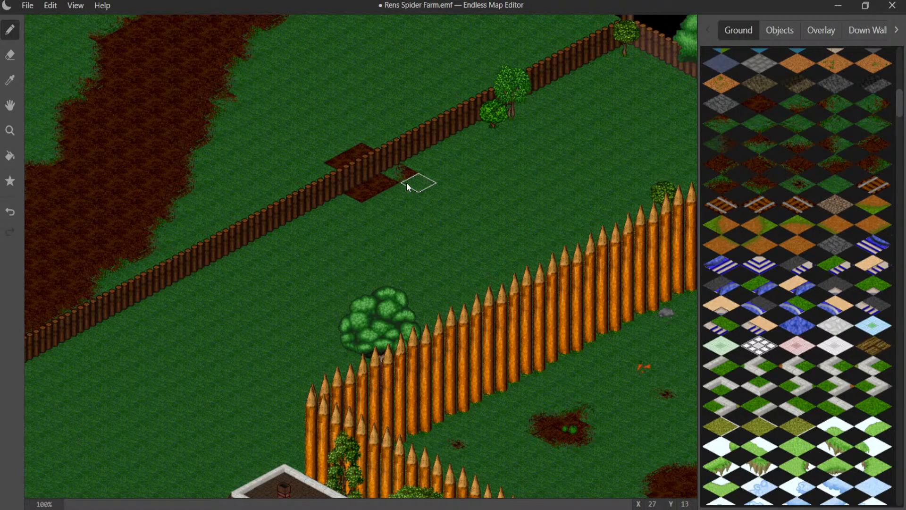
pyautogui.hotkey('ctrl', 'z')
pyautogui.click(406, 178)
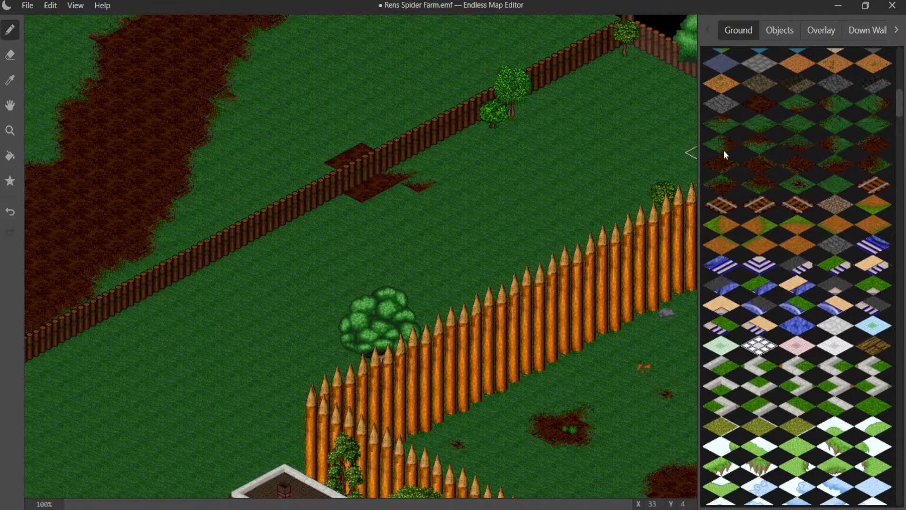
# - Extend the dirt patch eastward inside the fence with ragged, grass-edged dirt tiles
pyautogui.click(441, 175)
pyautogui.click(872, 145)
pyautogui.click(418, 183)
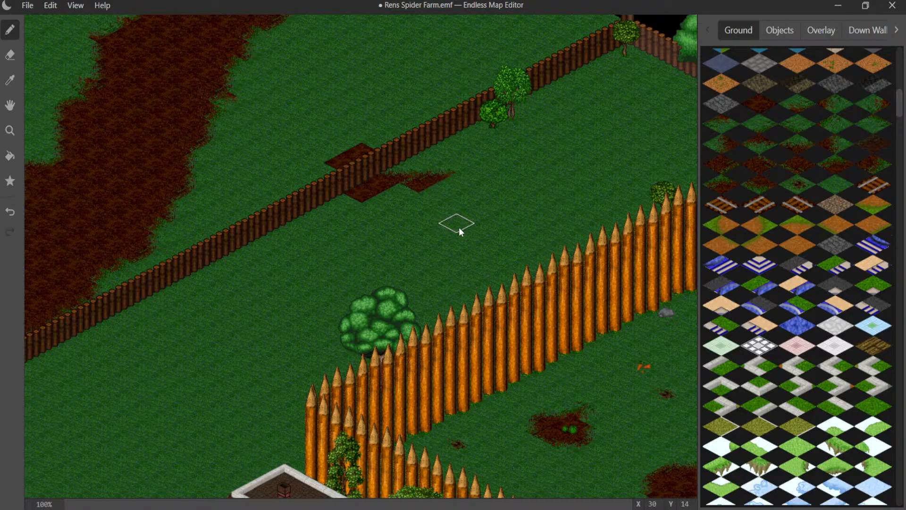
# - Fill the notch on the dirt patch's south side with dirt and add a grass-edged tile at its southwest
pyautogui.scroll(5, 386, 225)
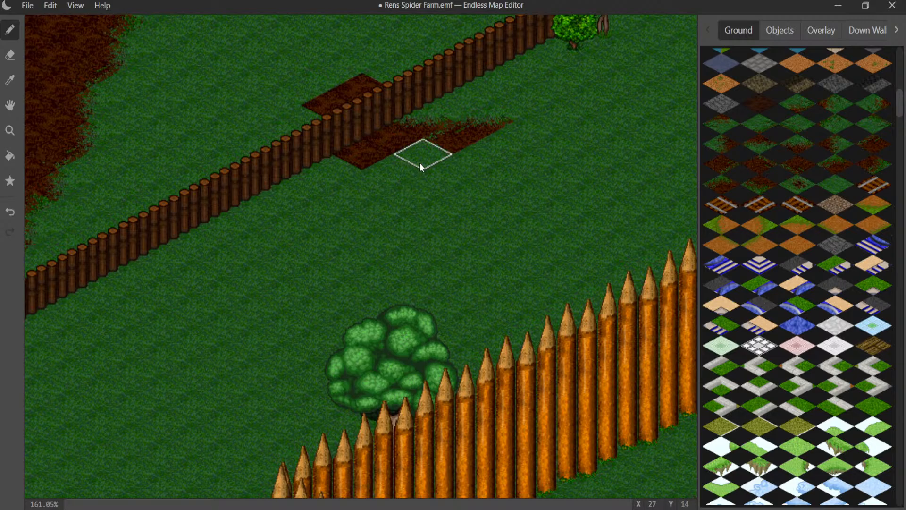
pyautogui.moveTo(421, 154); pyautogui.dragTo(410, 173)
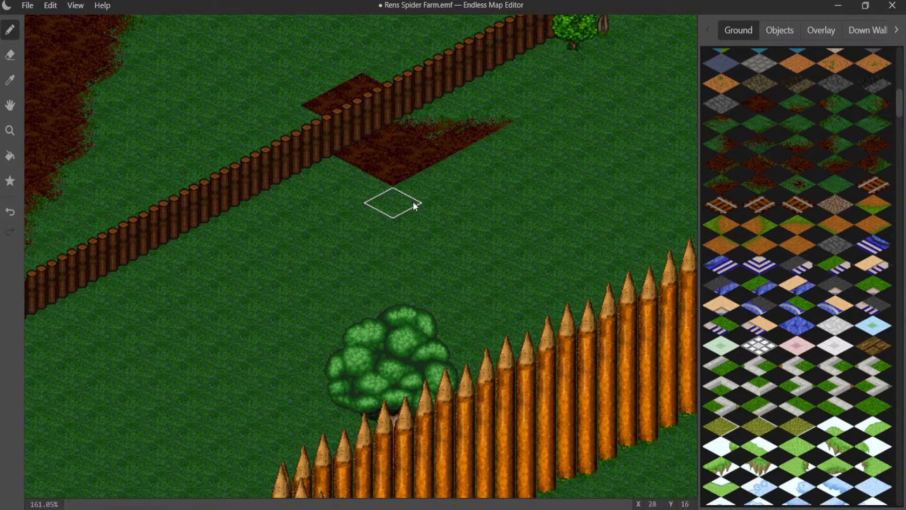
pyautogui.click(385, 188)
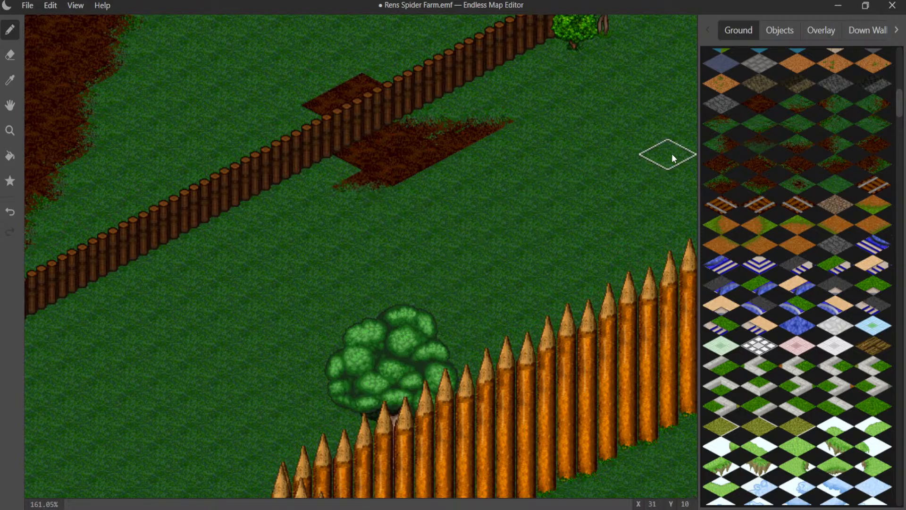
# - Widen the dirt patch with dirt tiles to the southeast and grass-edged dirt tiles to the west across the fence
pyautogui.click(420, 182)
pyautogui.click(436, 170)
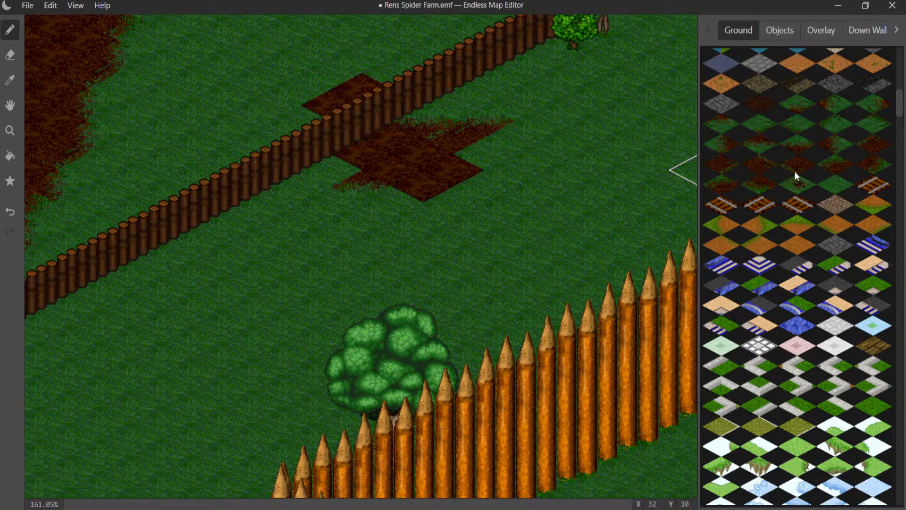
pyautogui.click(356, 178)
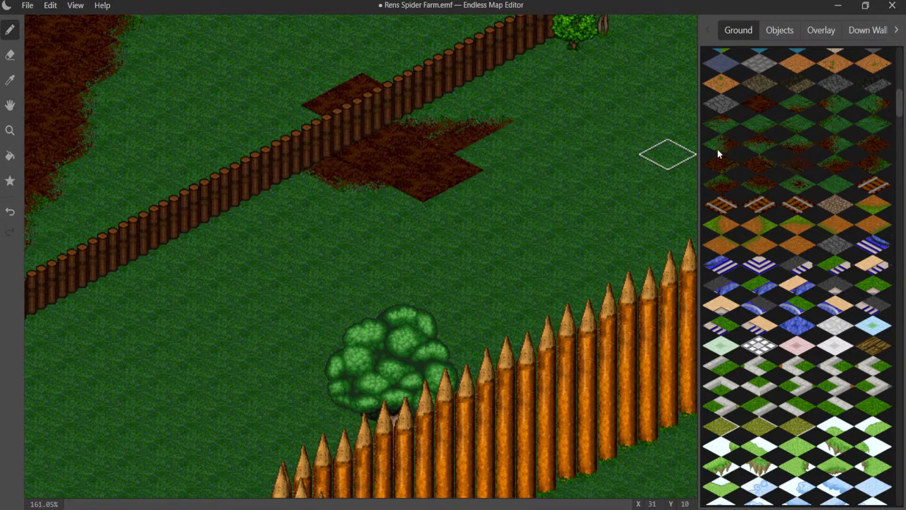
pyautogui.click(272, 144)
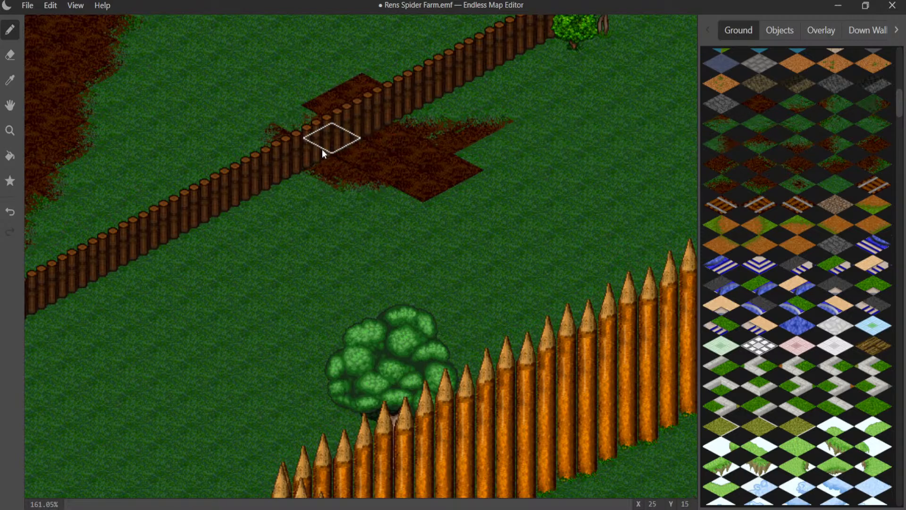
# - Finish the dirt patch's northwestern part outside the log fence with grass-edged dirt tiles along its west and north sides
pyautogui.click(287, 103)
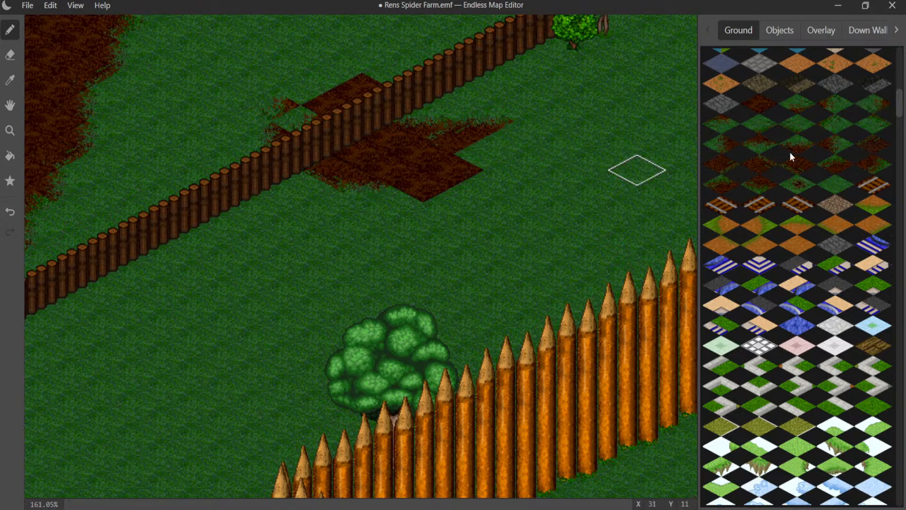
pyautogui.click(872, 144)
pyautogui.click(288, 117)
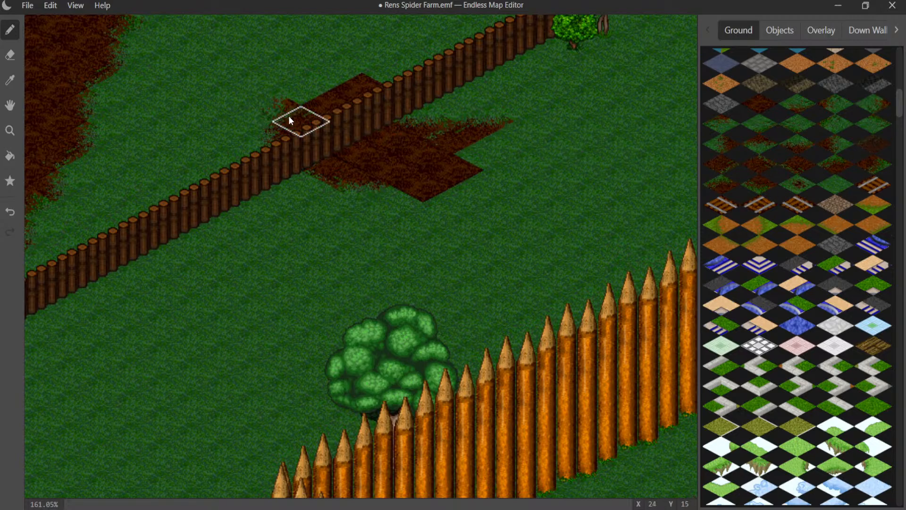
pyautogui.click(351, 168)
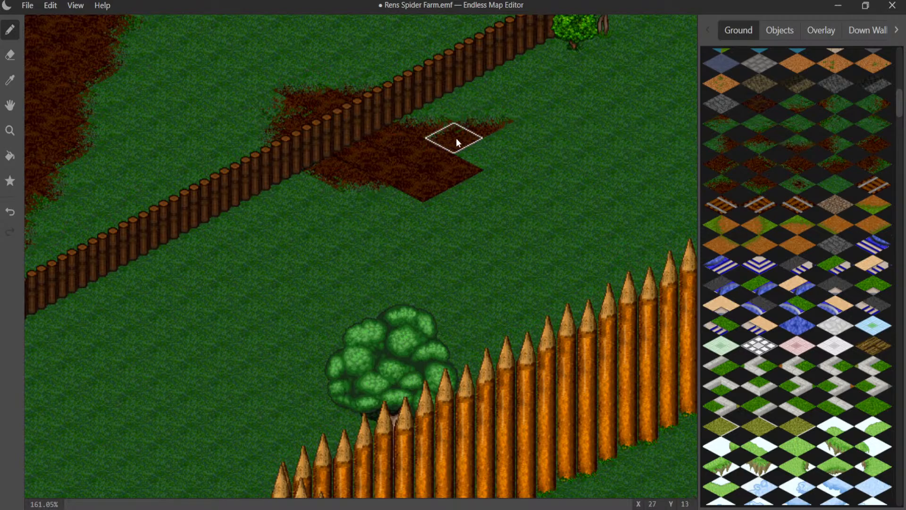
# - Extend the dirt patch inside the fence eastward with a dirt tile and round off its east, south and southeast sides with grass-edged tiles
pyautogui.click(483, 164)
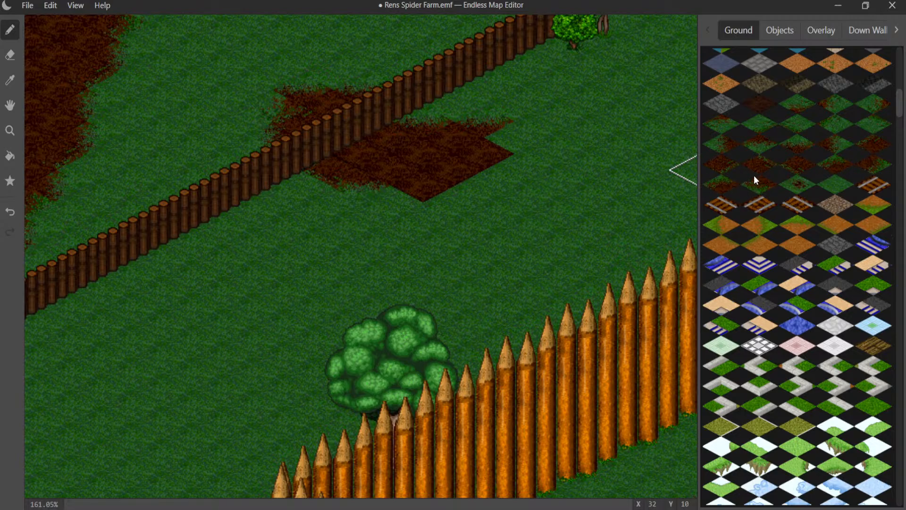
pyautogui.click(834, 148)
pyautogui.click(517, 143)
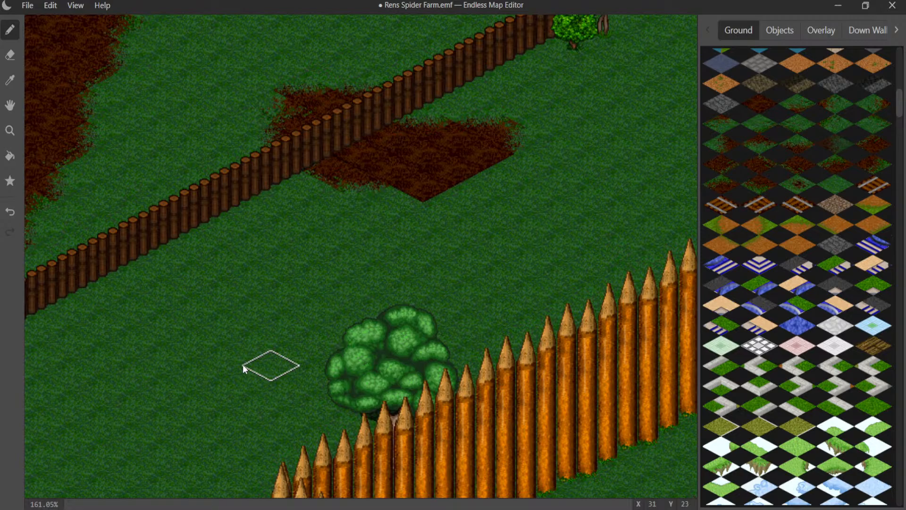
pyautogui.click(751, 142)
pyautogui.click(424, 186)
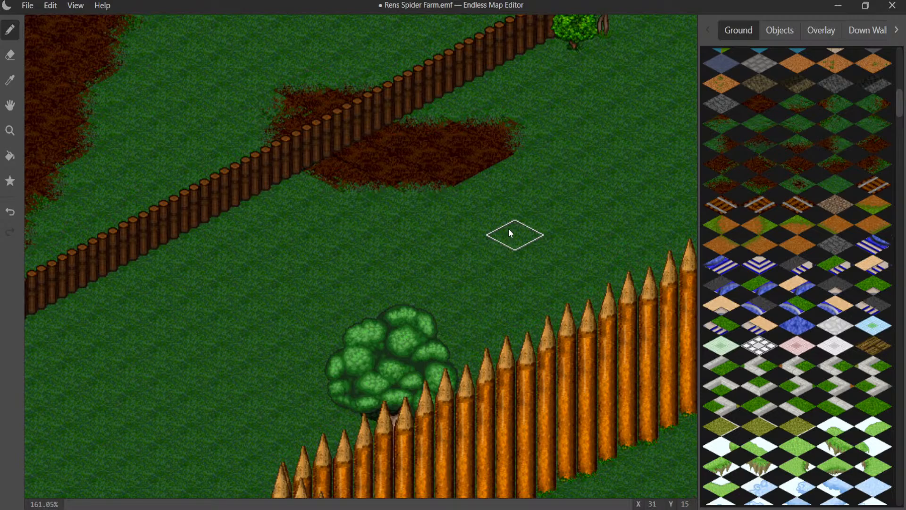
pyautogui.click(834, 109)
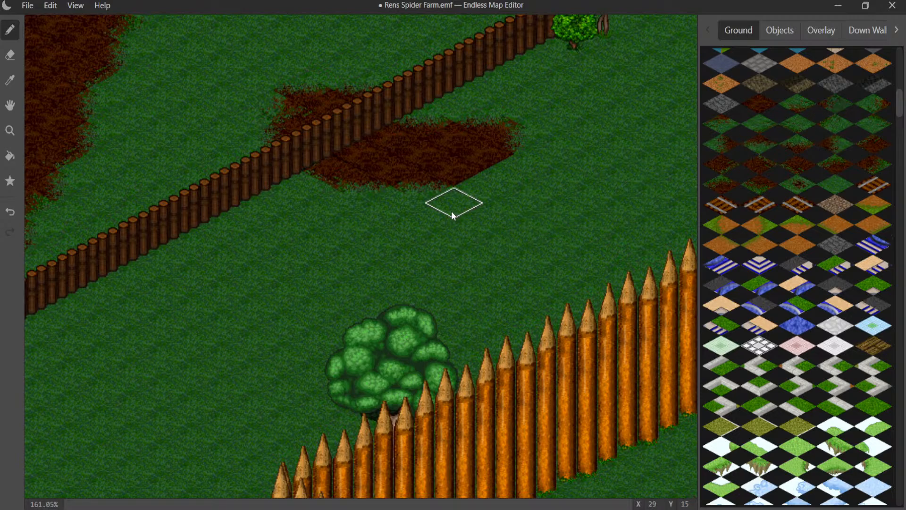
pyautogui.click(471, 195)
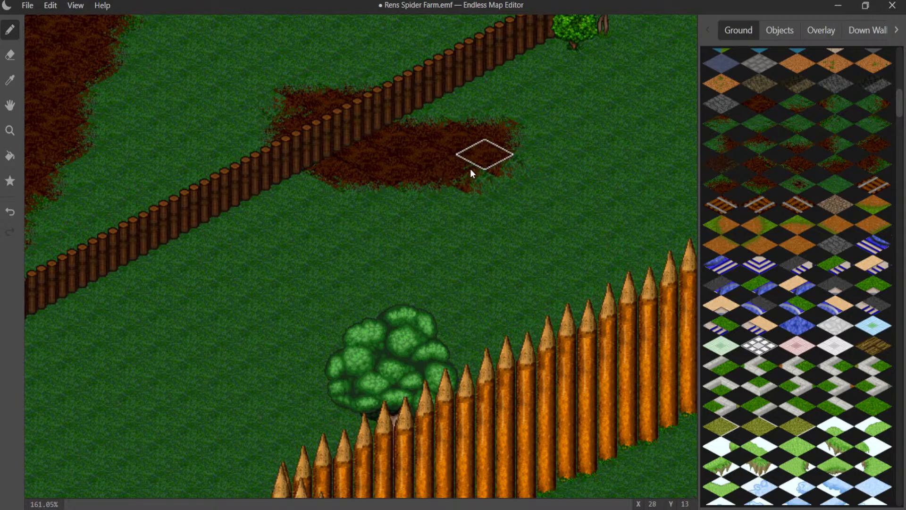
# - Scatter three small dirt-spot tiles on the grass around the patch: one to the south, one northeast and one west beyond the fence
pyautogui.click(790, 181)
pyautogui.click(404, 234)
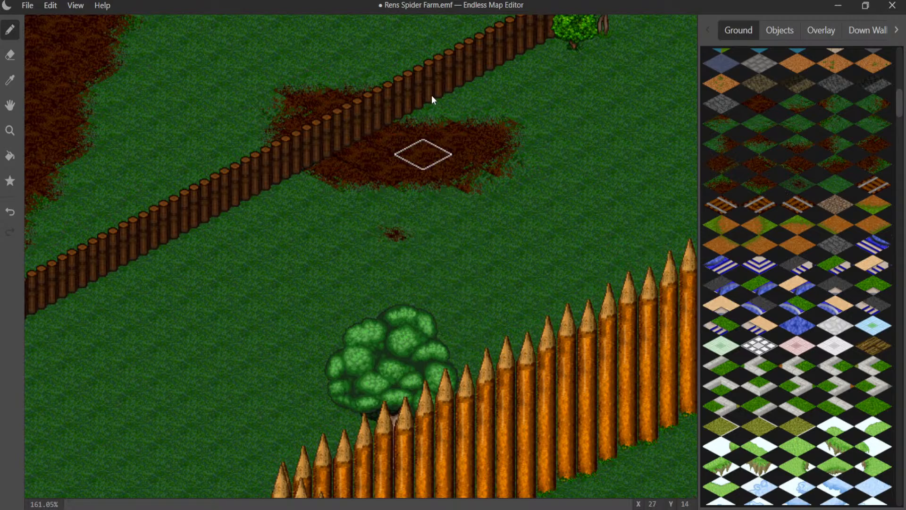
pyautogui.click(491, 86)
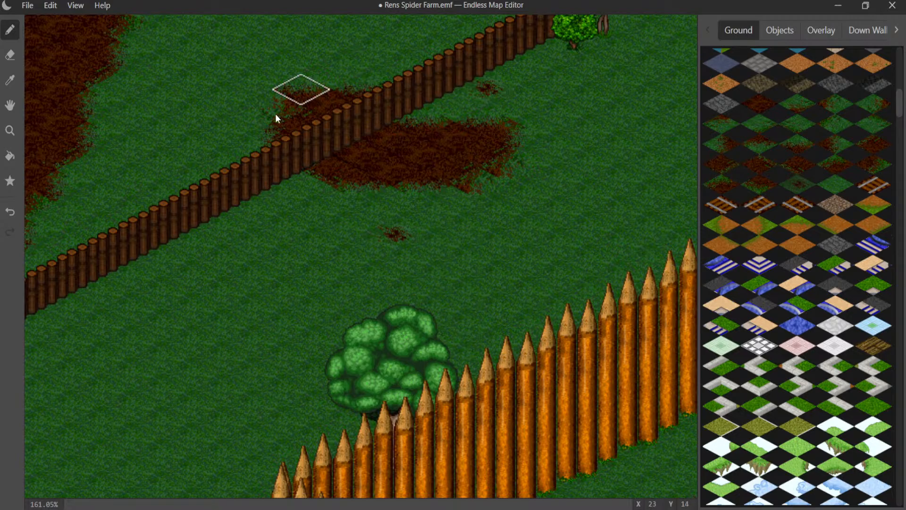
pyautogui.click(216, 143)
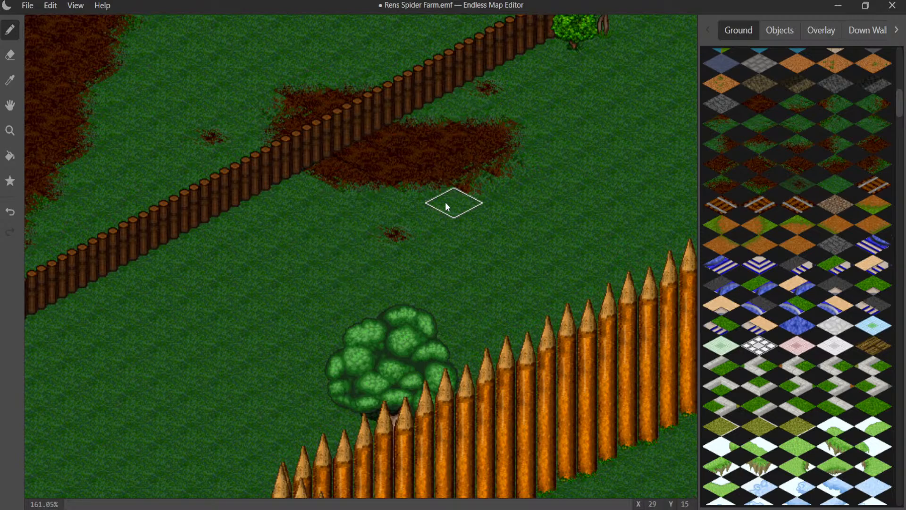
# - Browse the object graphics for rocks, plants and other decorations suited to the dirt patch
pyautogui.click(776, 29)
pyautogui.scroll(-15, 808, 244)
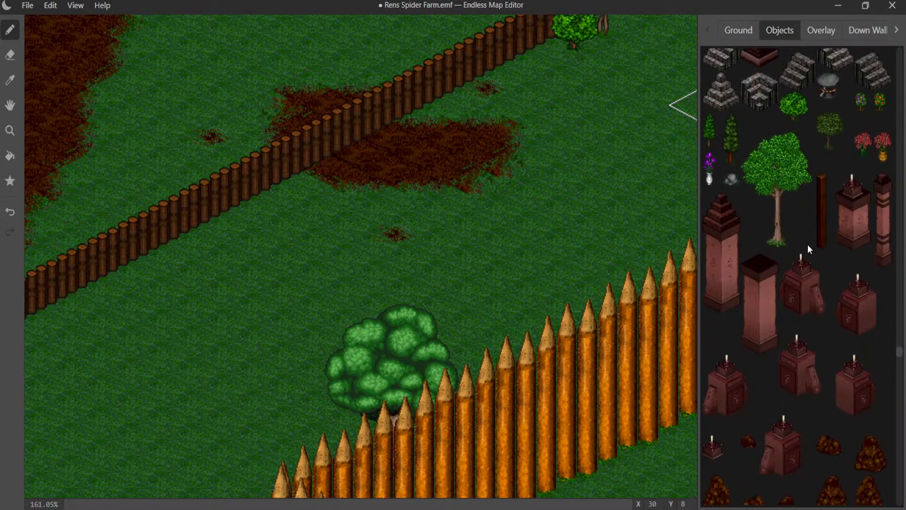
pyautogui.scroll(-20, 803, 243)
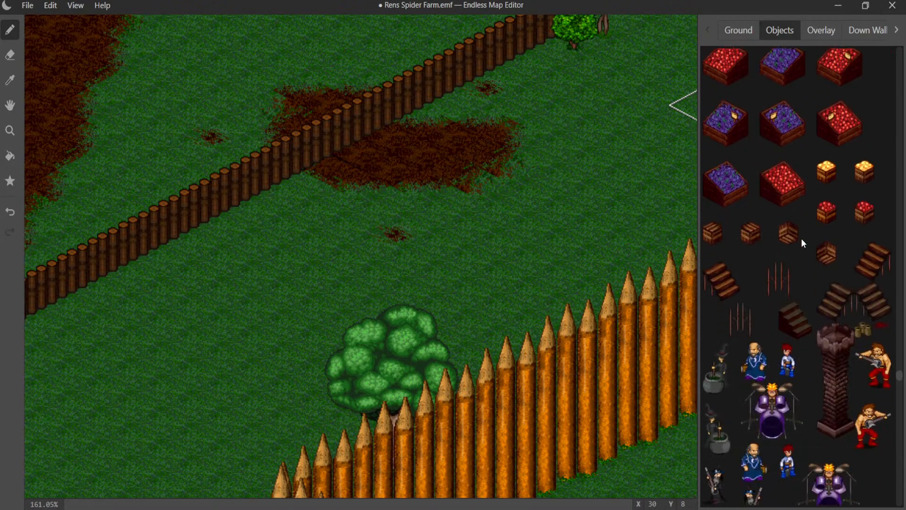
pyautogui.scroll(20, 804, 231)
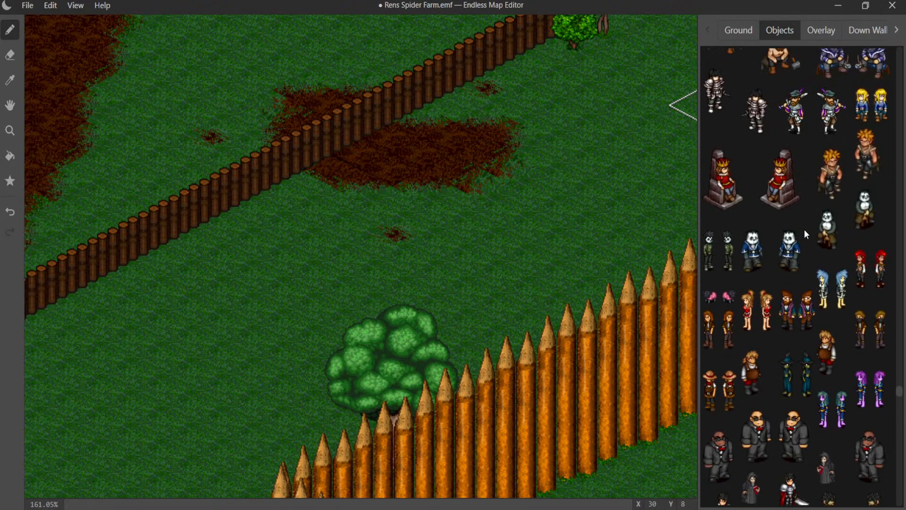
pyautogui.scroll(15, 805, 227)
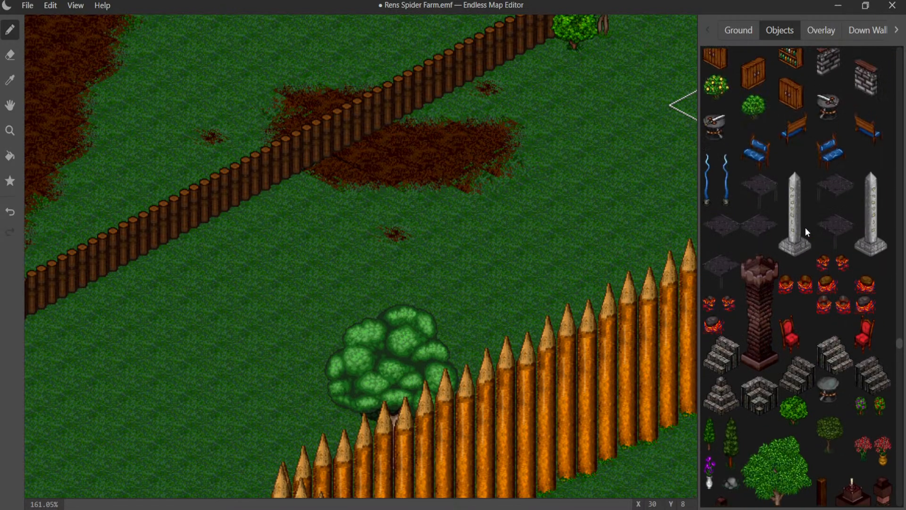
pyautogui.scroll(15, 805, 227)
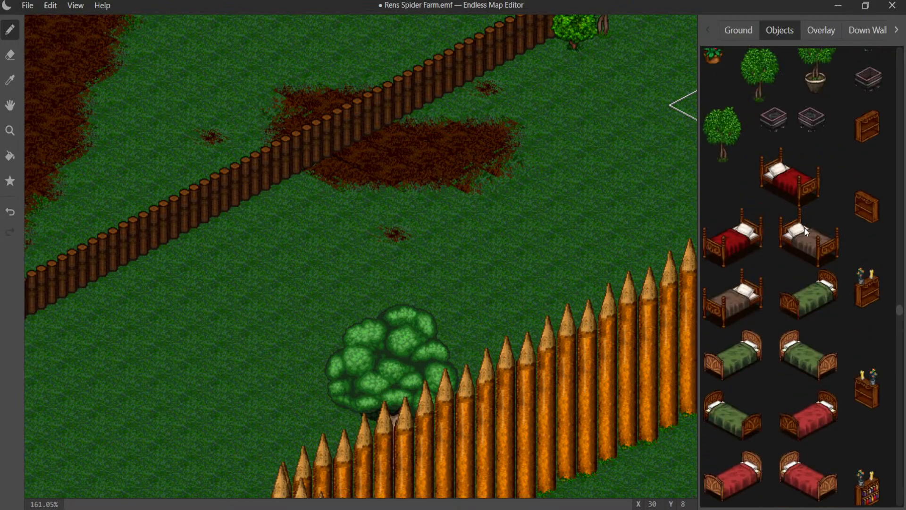
pyautogui.scroll(5, 804, 228)
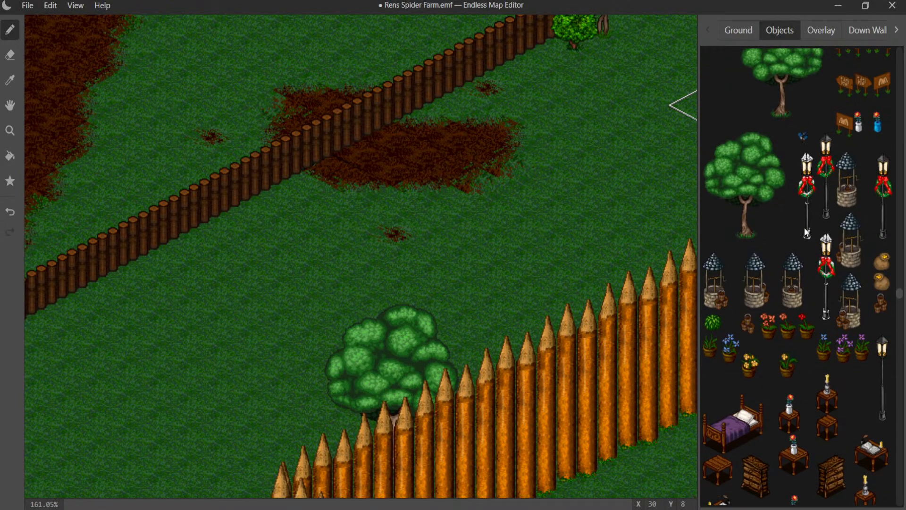
pyautogui.scroll(6, 798, 236)
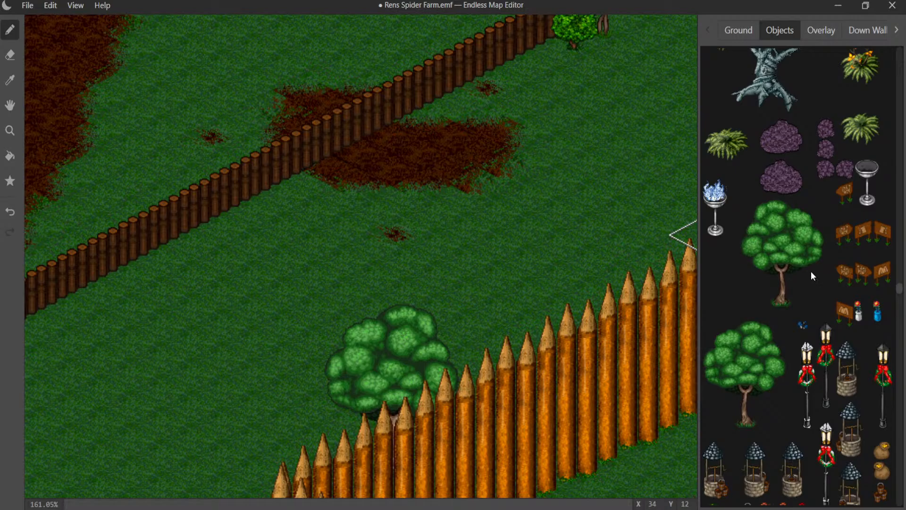
pyautogui.scroll(8, 811, 273)
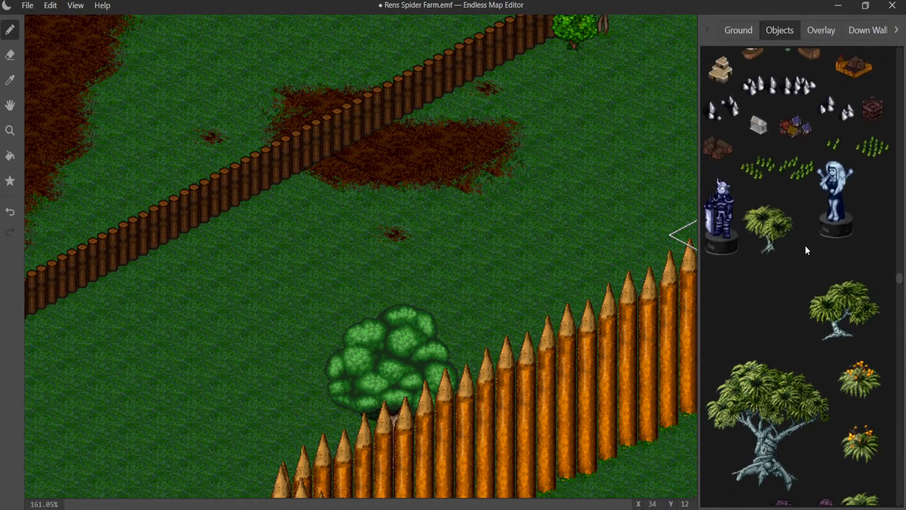
pyautogui.scroll(8, 805, 245)
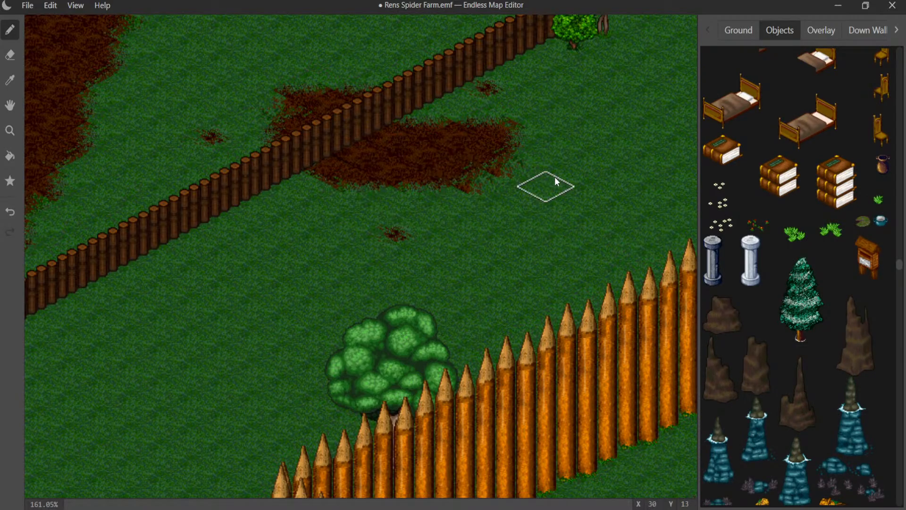
pyautogui.scroll(6, 807, 160)
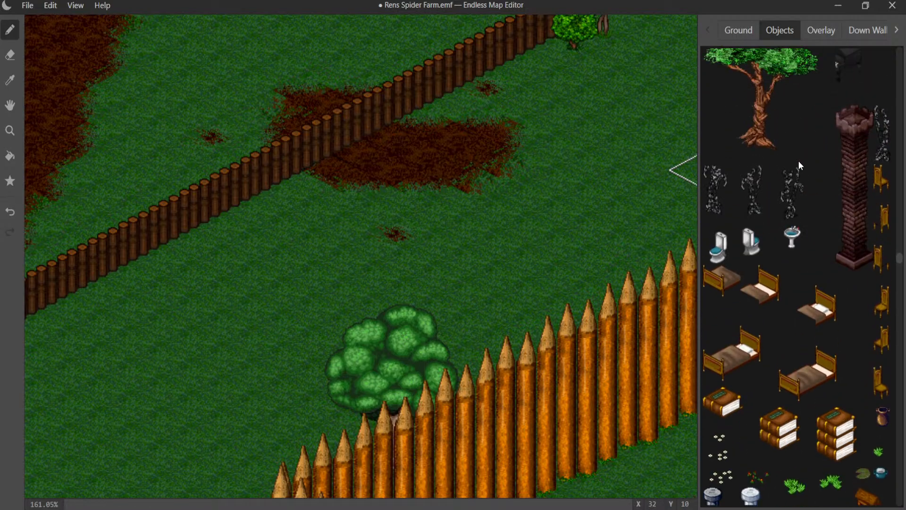
pyautogui.scroll(10, 797, 161)
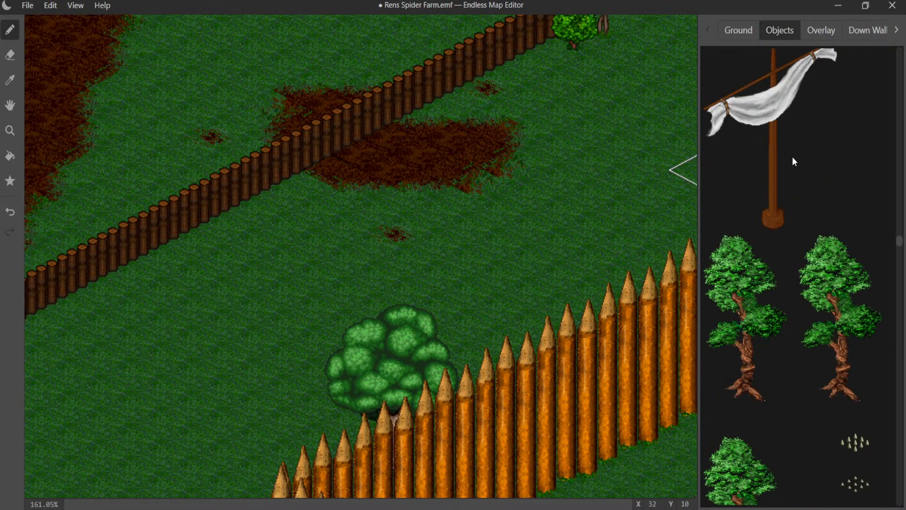
pyautogui.scroll(10, 789, 157)
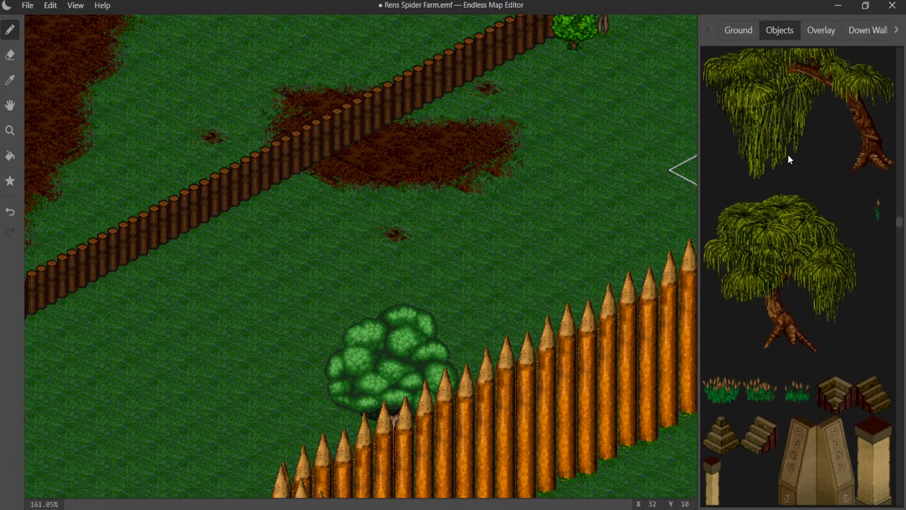
pyautogui.scroll(10, 787, 154)
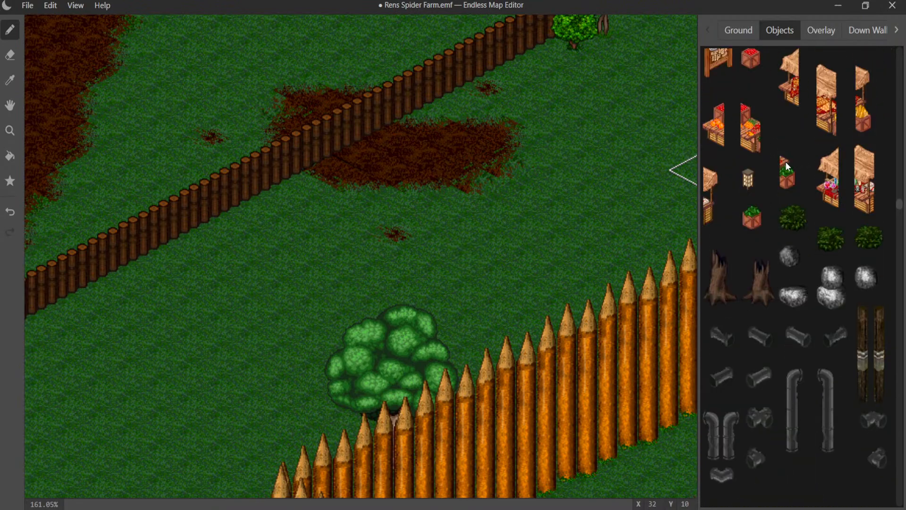
pyautogui.scroll(10, 821, 241)
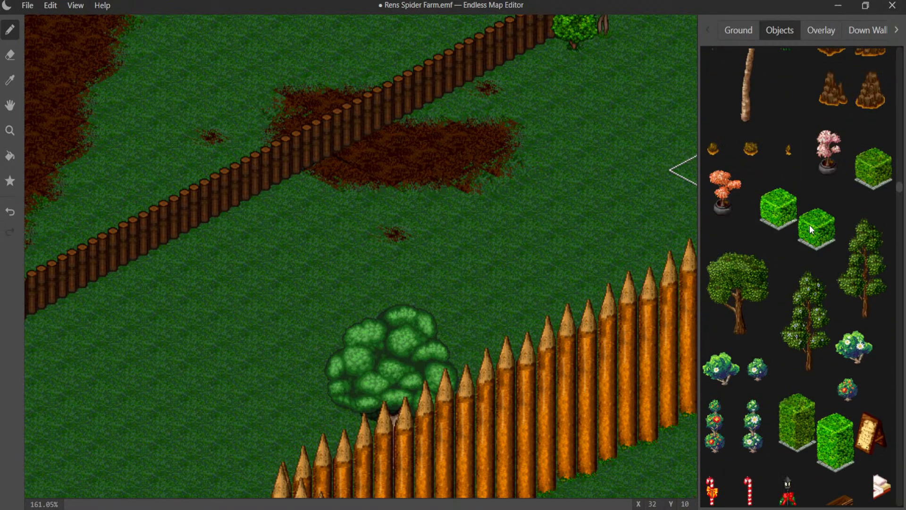
pyautogui.scroll(10, 809, 228)
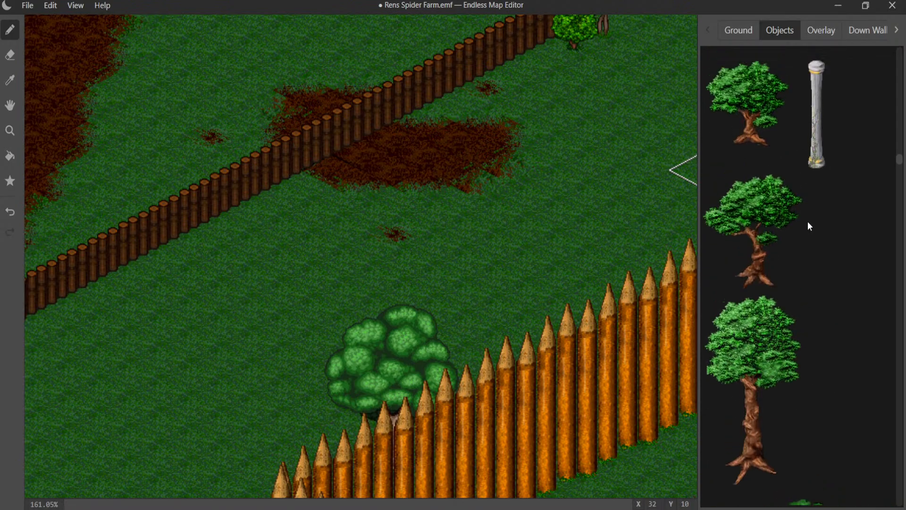
pyautogui.scroll(3, 808, 226)
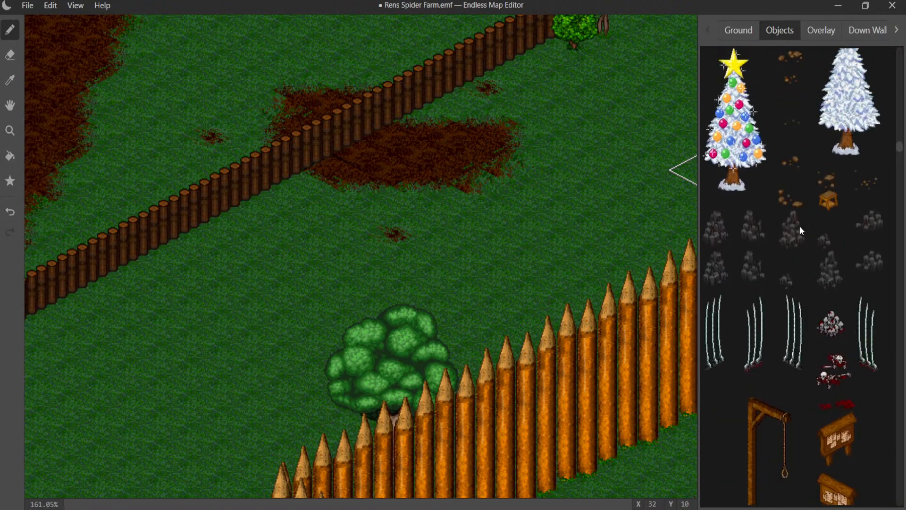
pyautogui.scroll(10, 800, 225)
pyautogui.scroll(10, 799, 224)
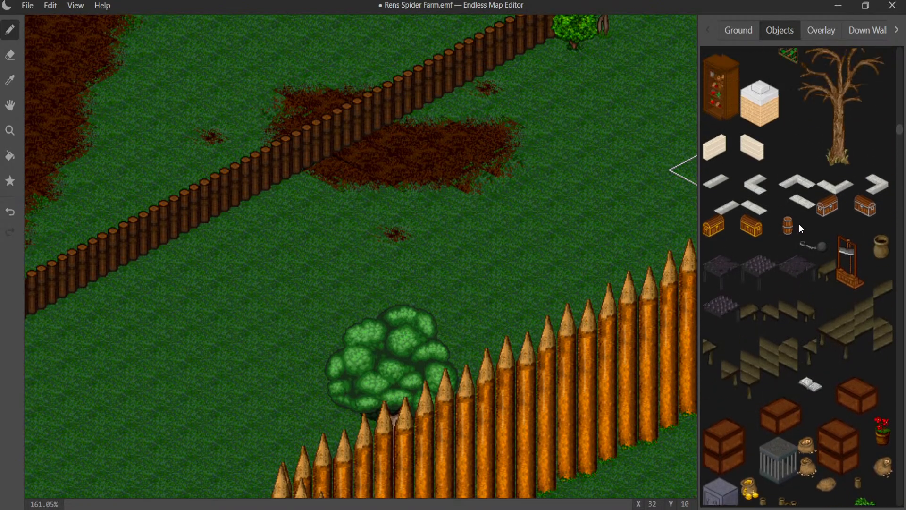
pyautogui.scroll(6, 800, 223)
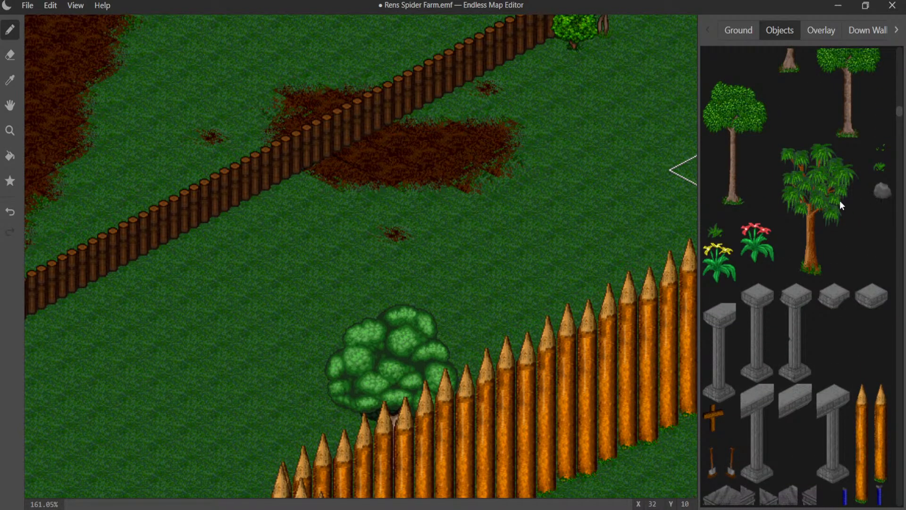
# - Place a round grey boulder on the dirt patch, just inside the log fence
pyautogui.click(403, 134)
pyautogui.click(403, 148)
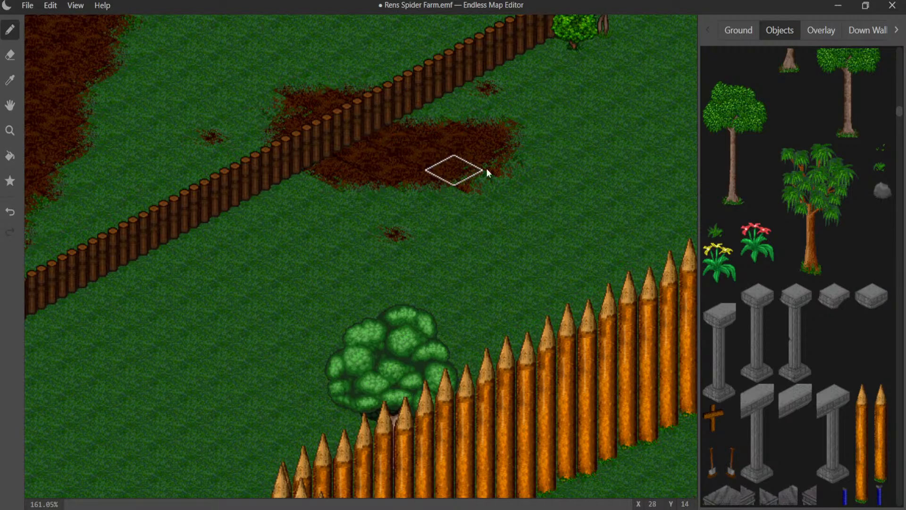
pyautogui.click(875, 192)
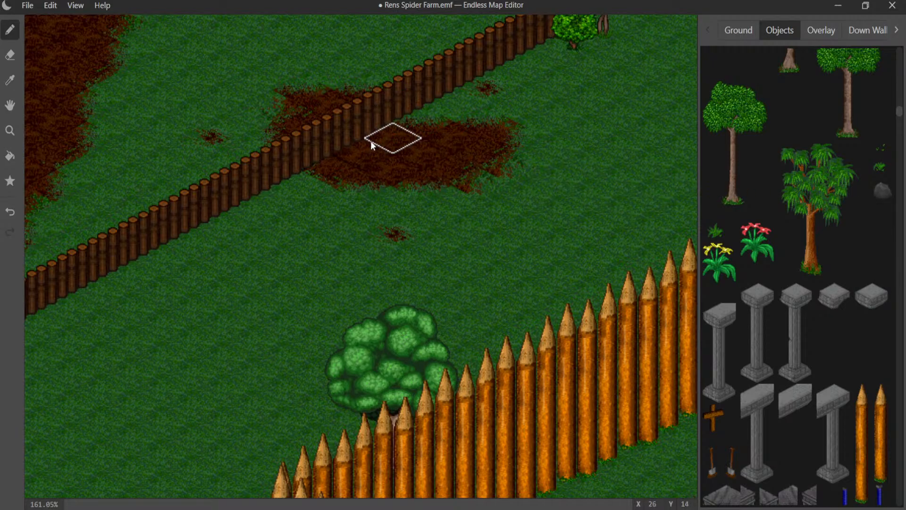
pyautogui.click(391, 141)
# - Place a jagged grey rock pile beside the log fence, just northwest of the large twisted tree's trunk
pyautogui.moveTo(472, 202); pyautogui.dragTo(184, 287, button='middle')
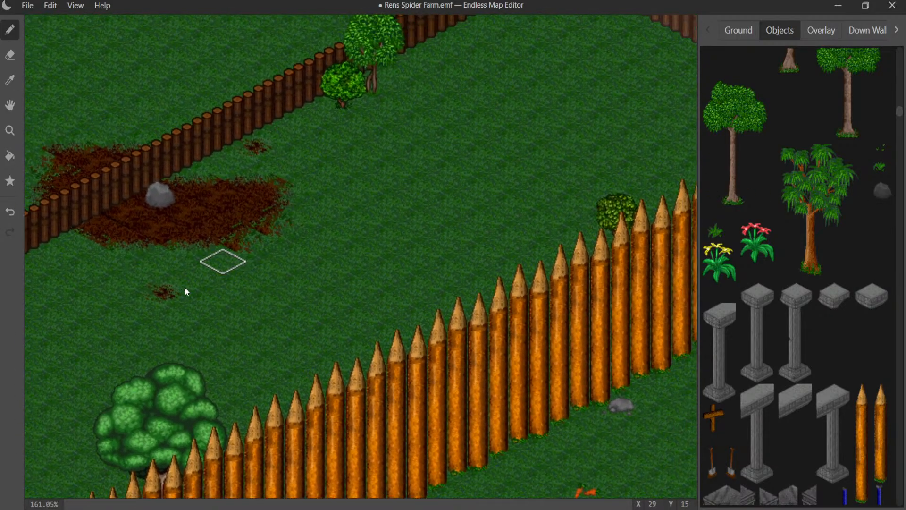
pyautogui.moveTo(554, 151); pyautogui.dragTo(367, 177, button='middle')
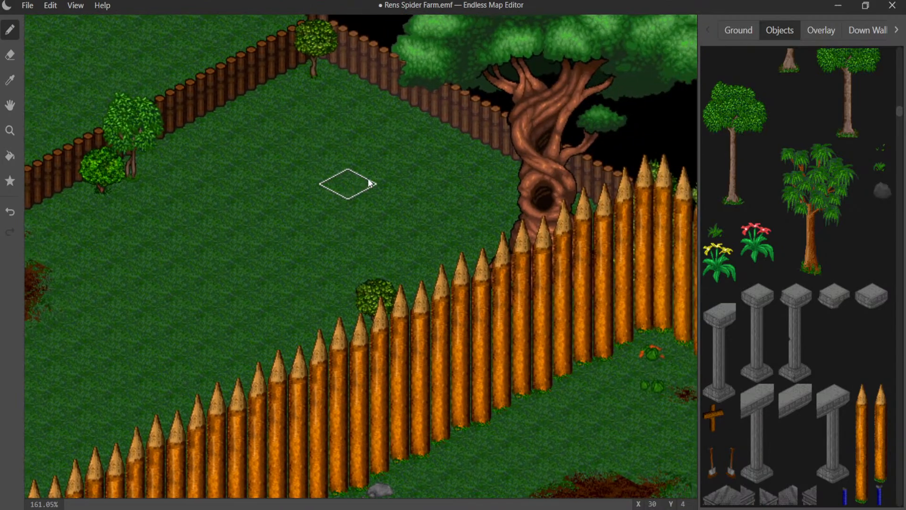
pyautogui.scroll(6, 760, 139)
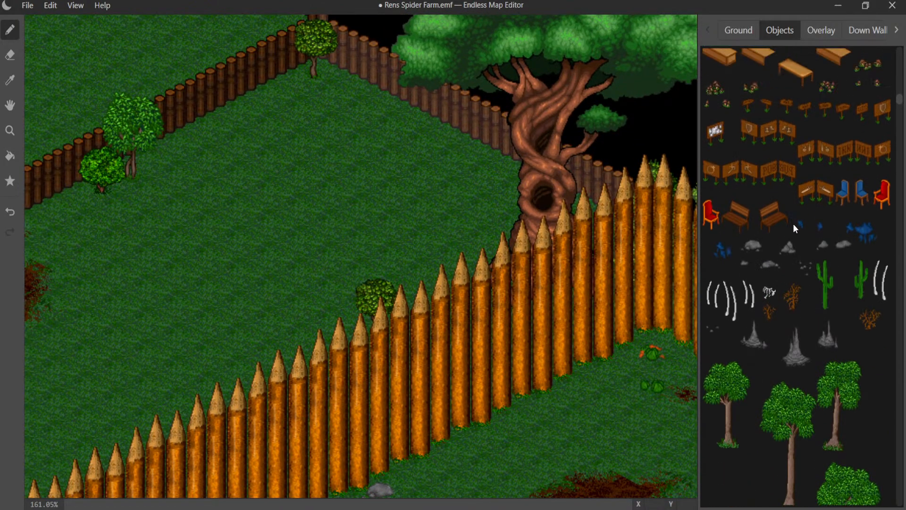
pyautogui.click(786, 249)
pyautogui.click(495, 166)
pyautogui.moveTo(458, 204); pyautogui.dragTo(530, 176, button='middle')
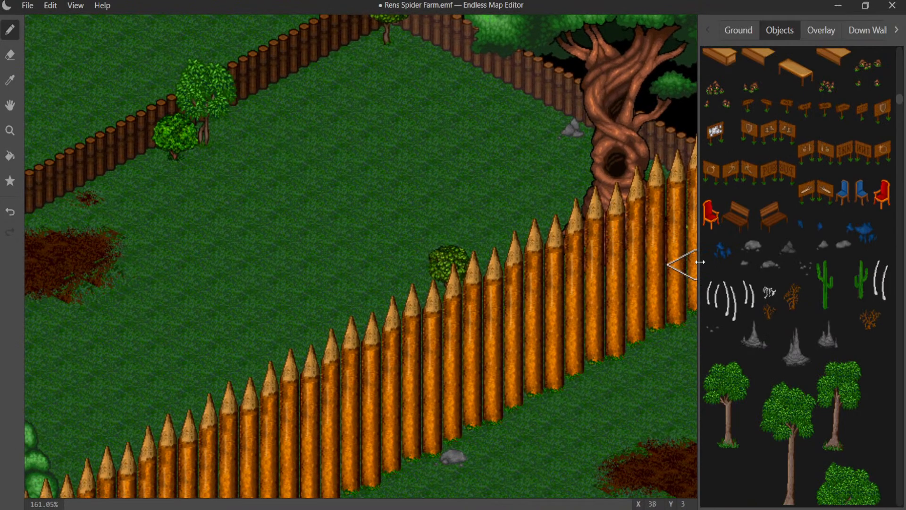
# - Place a small grey rock on the grass beneath the trees at the log fence and another at the palisade corner behind the house
pyautogui.click(747, 250)
pyautogui.click(208, 166)
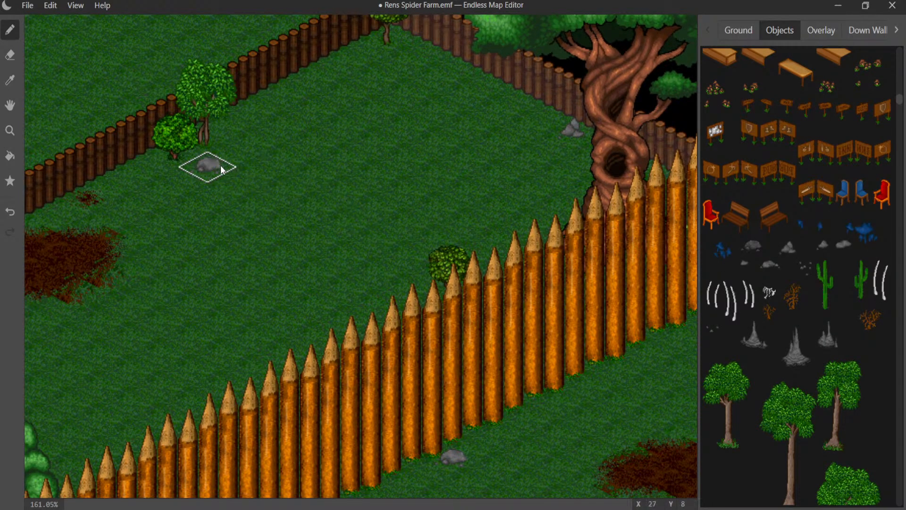
pyautogui.moveTo(259, 208); pyautogui.dragTo(335, 170, button='middle')
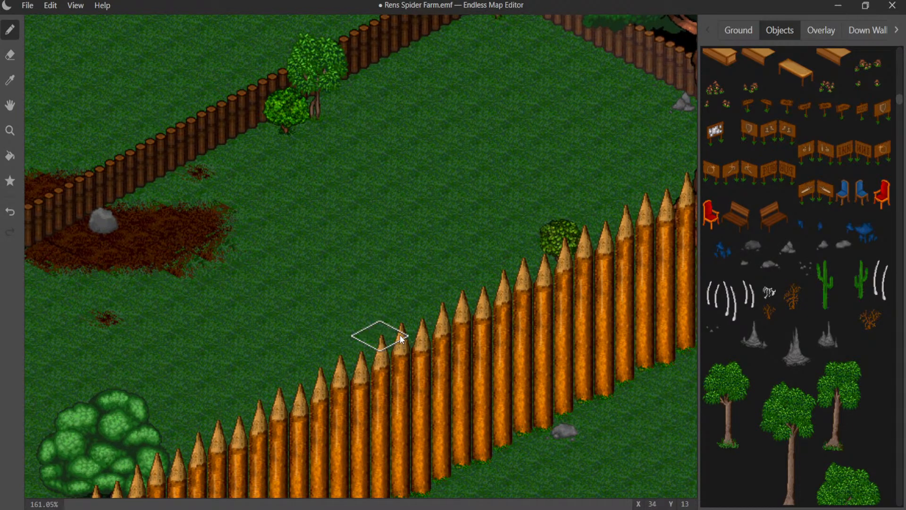
pyautogui.moveTo(400, 335); pyautogui.dragTo(648, 52, button='middle')
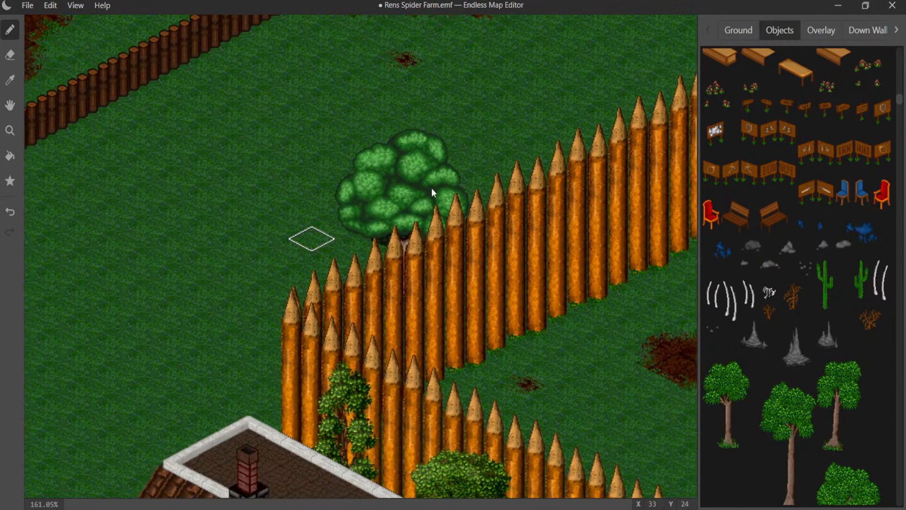
pyautogui.moveTo(342, 288); pyautogui.dragTo(517, 176, button='middle')
pyautogui.click(466, 297)
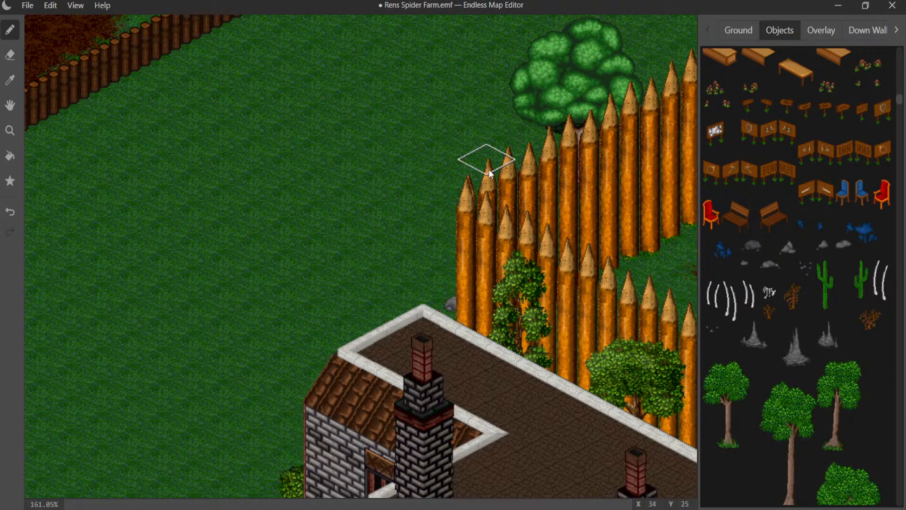
# - Browse the down-wall graphics from the fences and house walls back to the blue-roofed towers for pieces to add to the grounds
pyautogui.moveTo(375, 192); pyautogui.dragTo(764, 279, button='middle')
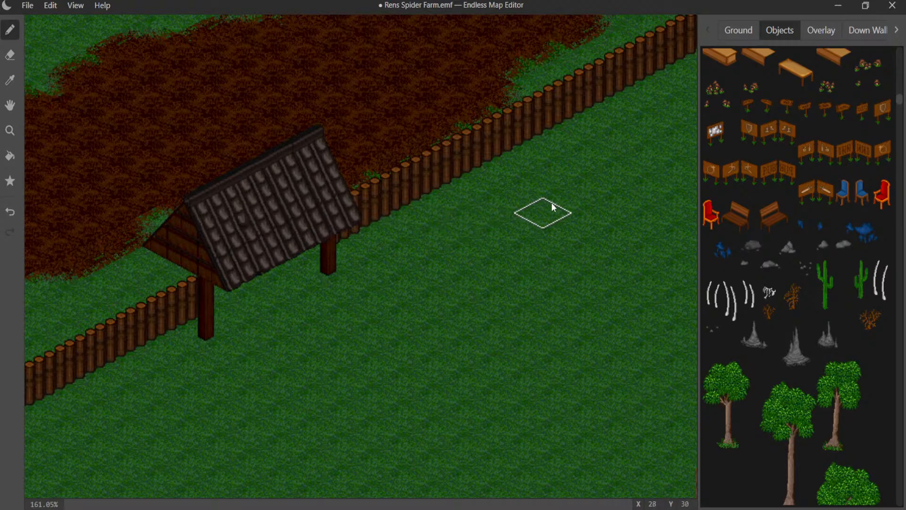
pyautogui.click(877, 32)
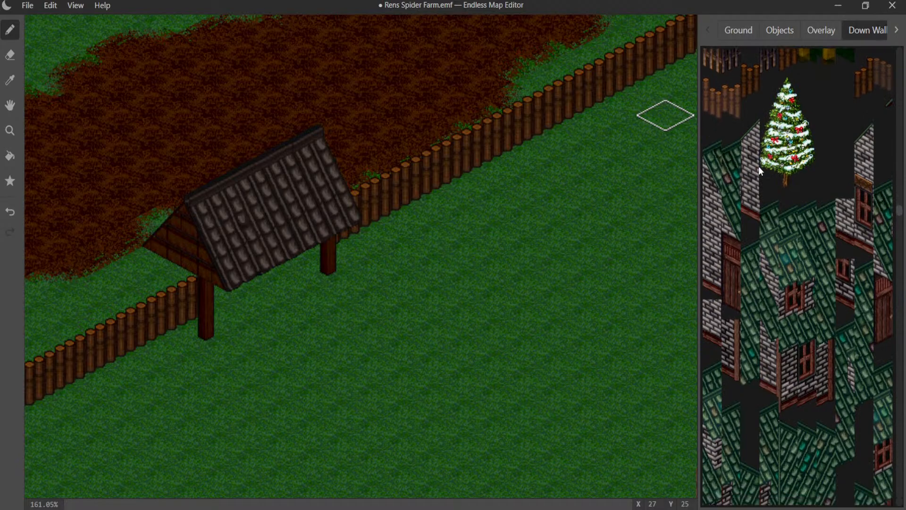
pyautogui.scroll(5, 758, 165)
pyautogui.scroll(-15, 784, 214)
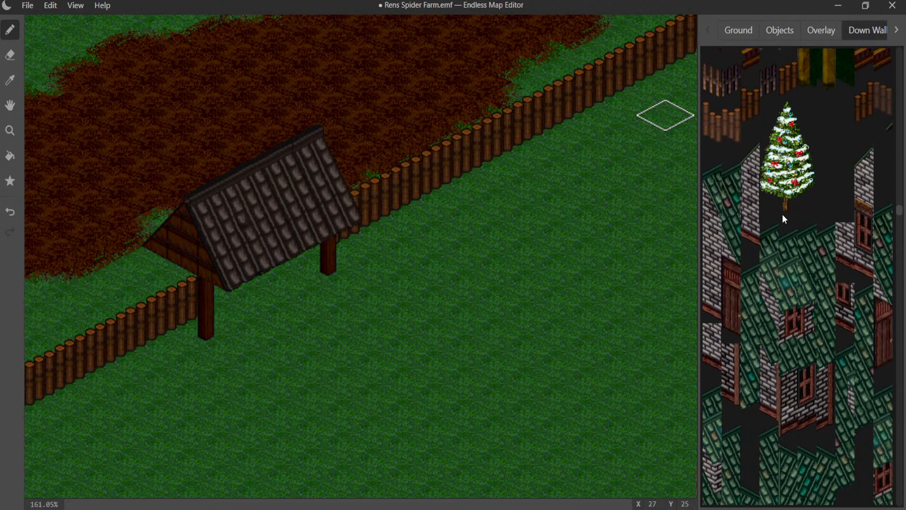
pyautogui.scroll(-15, 779, 205)
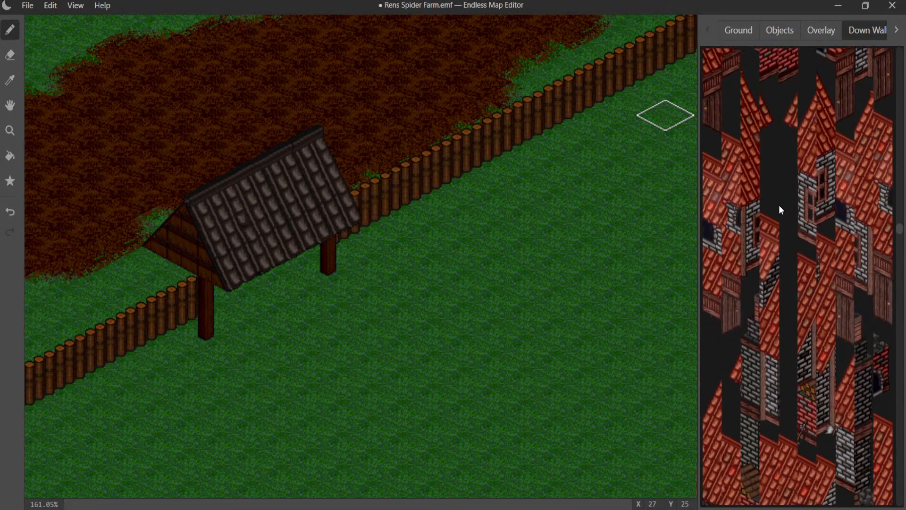
pyautogui.scroll(20, 779, 198)
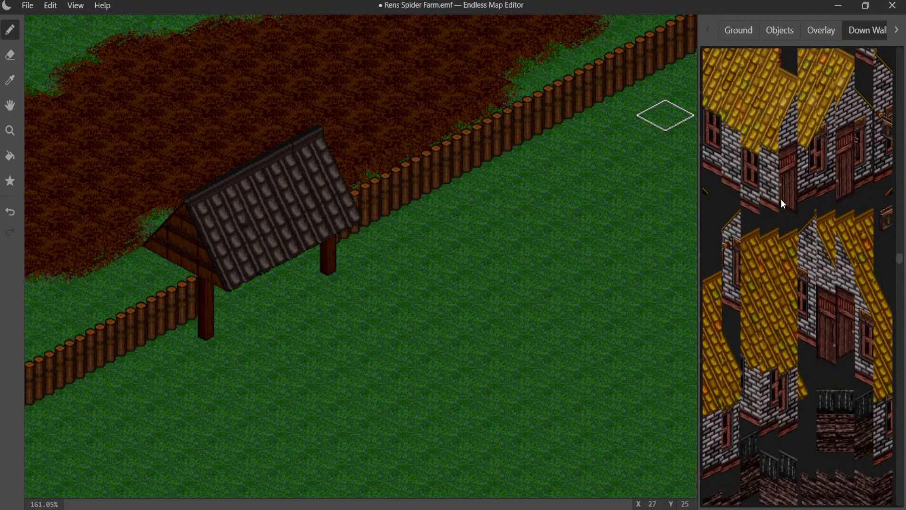
pyautogui.scroll(12, 778, 191)
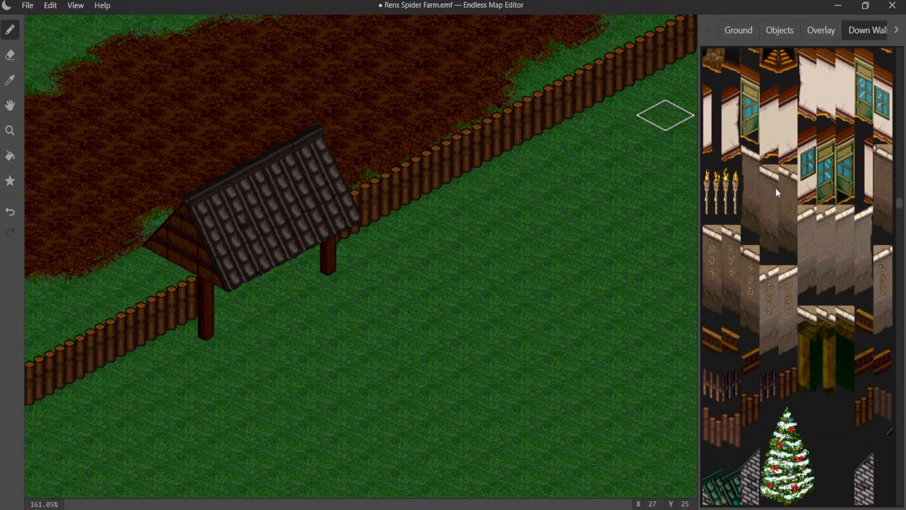
pyautogui.scroll(2, 777, 190)
pyautogui.scroll(5, 777, 192)
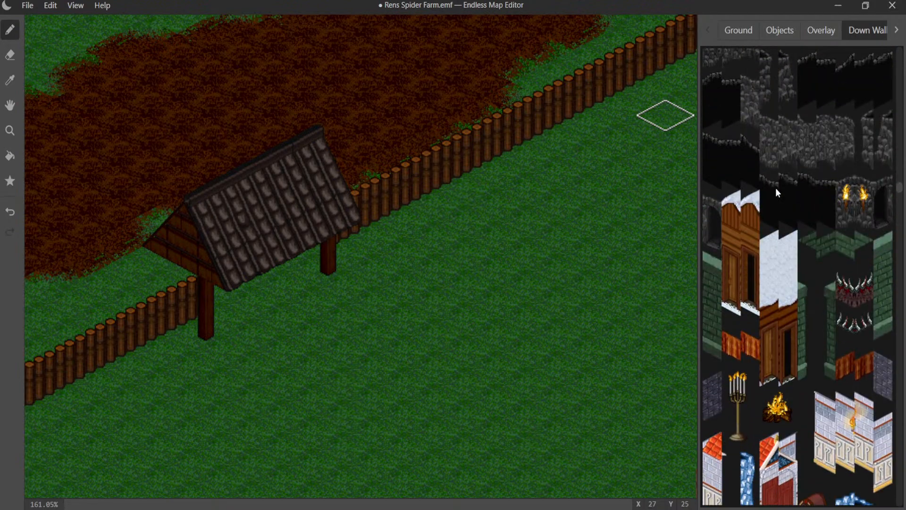
pyautogui.scroll(8, 777, 192)
pyautogui.scroll(6, 776, 191)
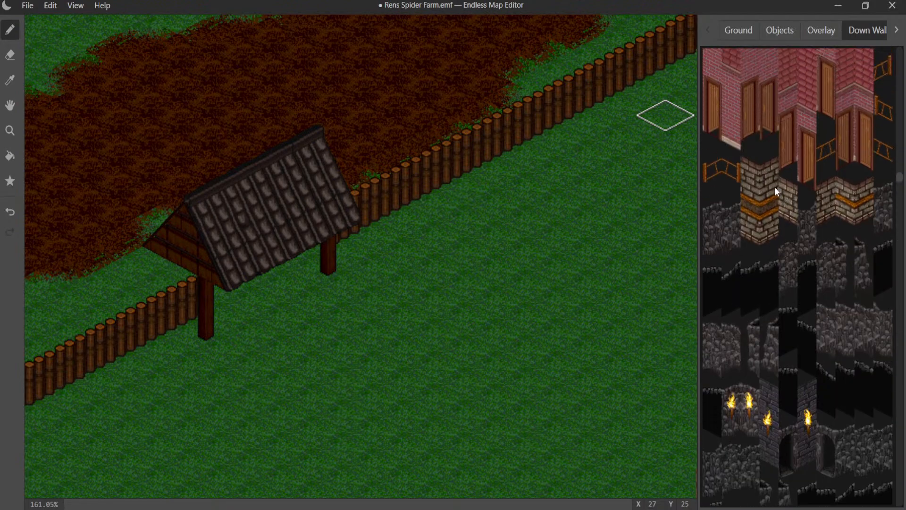
pyautogui.scroll(1, 776, 191)
pyautogui.scroll(8, 776, 191)
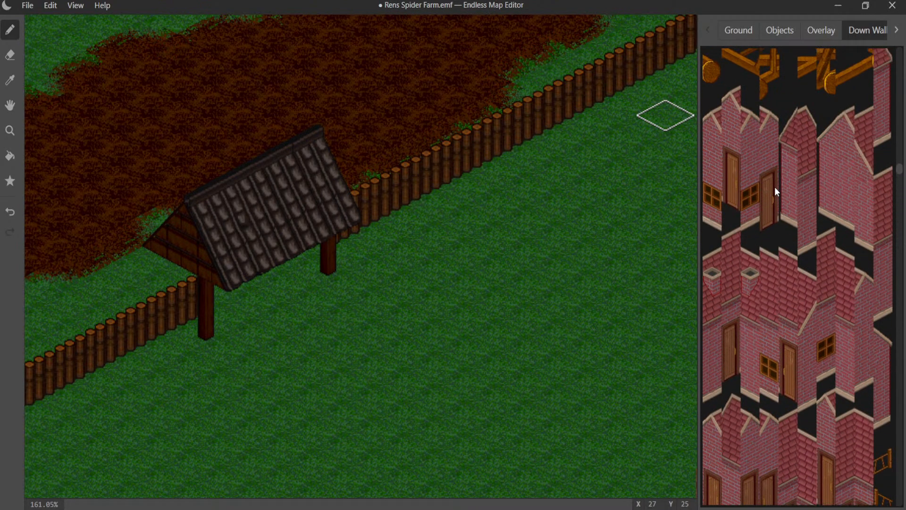
pyautogui.scroll(10, 777, 190)
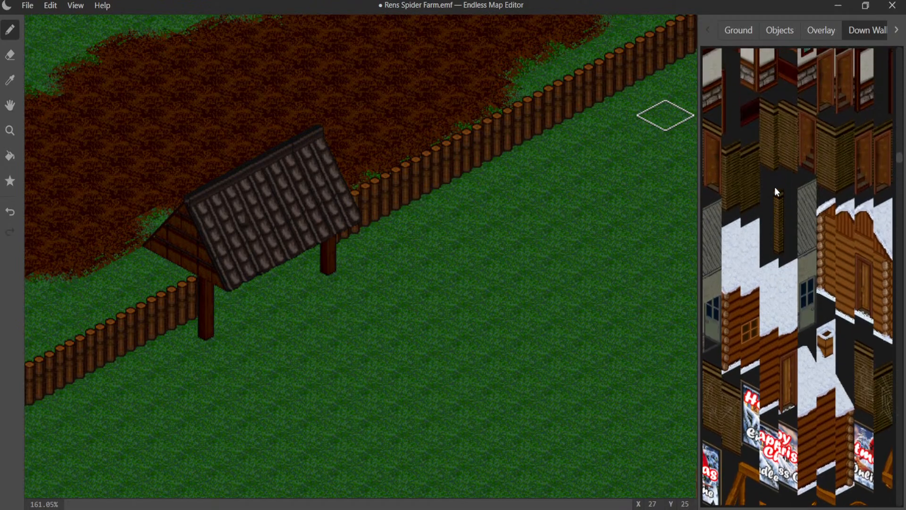
pyautogui.scroll(8, 776, 191)
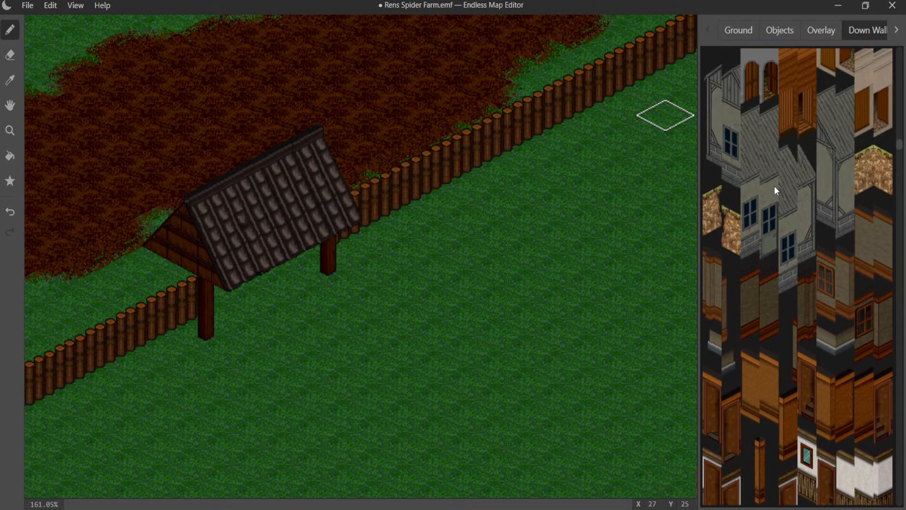
pyautogui.scroll(10, 774, 185)
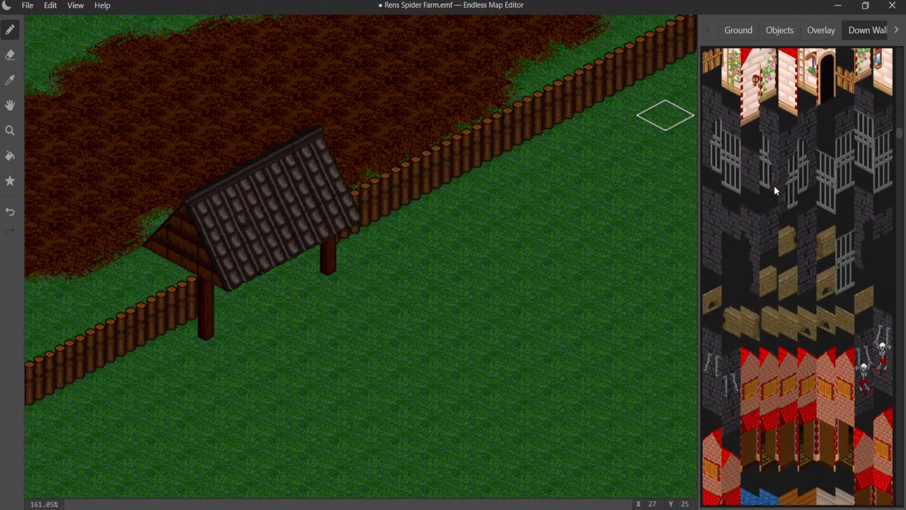
pyautogui.scroll(10, 774, 189)
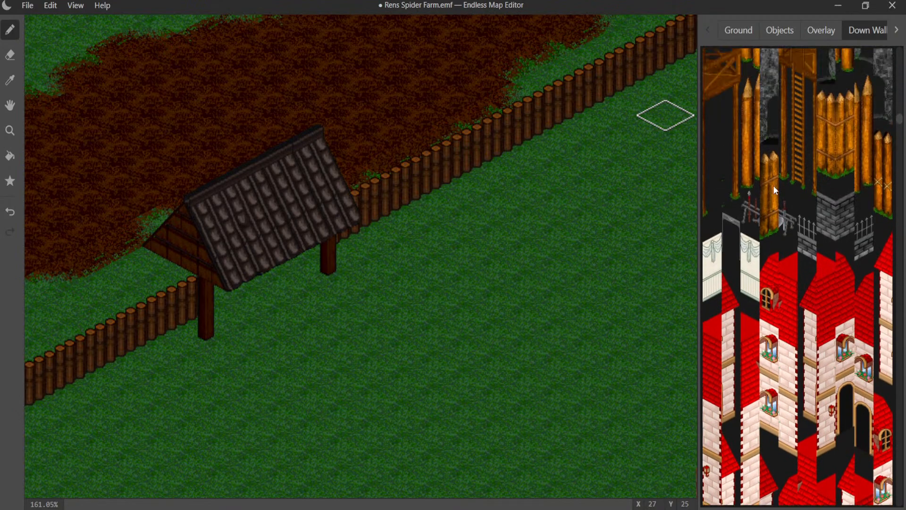
pyautogui.scroll(10, 774, 187)
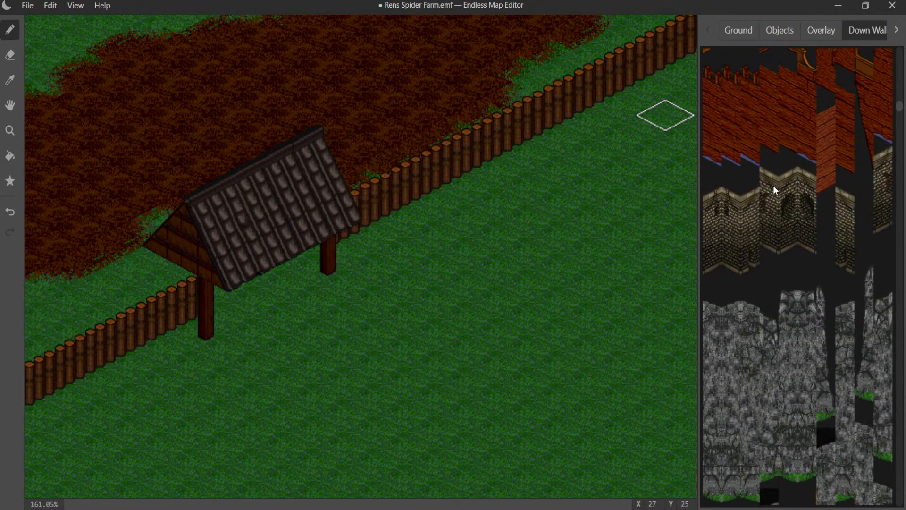
pyautogui.scroll(10, 774, 188)
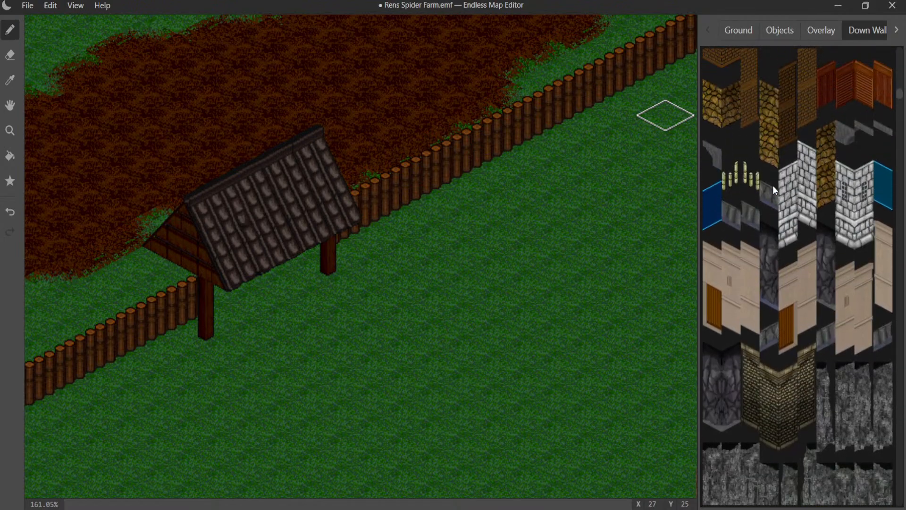
pyautogui.scroll(10, 774, 189)
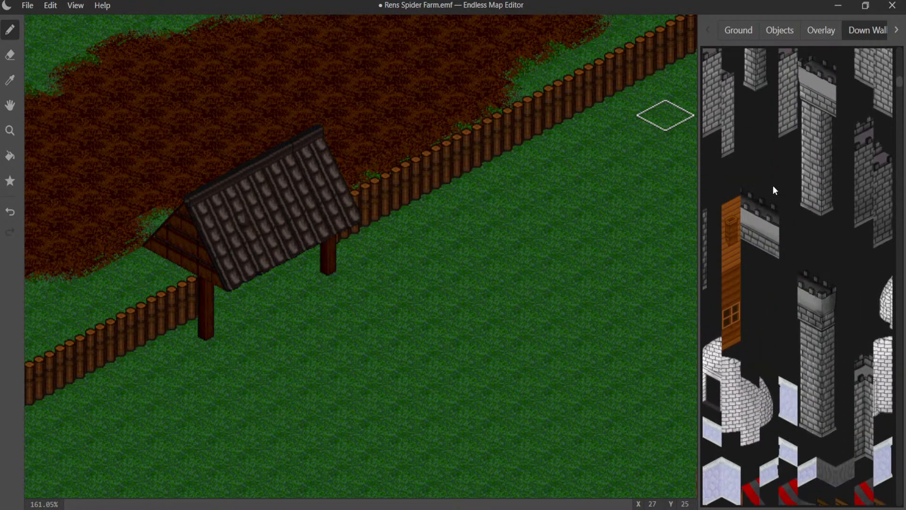
pyautogui.scroll(10, 774, 190)
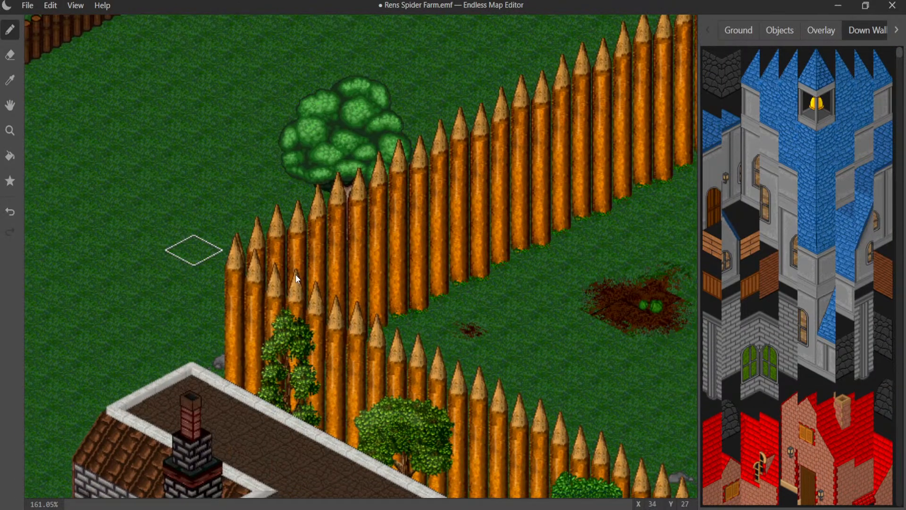
# - Place the pole piece of the red-and-grey striped awning on the grass beside the roots of the twisted tree near the metal gate
pyautogui.moveTo(416, 306); pyautogui.dragTo(117, 171, button='middle')
pyautogui.moveTo(409, 257); pyautogui.dragTo(56, 137, button='middle')
pyautogui.moveTo(451, 254); pyautogui.dragTo(195, 242, button='middle')
pyautogui.moveTo(383, 264); pyautogui.dragTo(206, 137, button='middle')
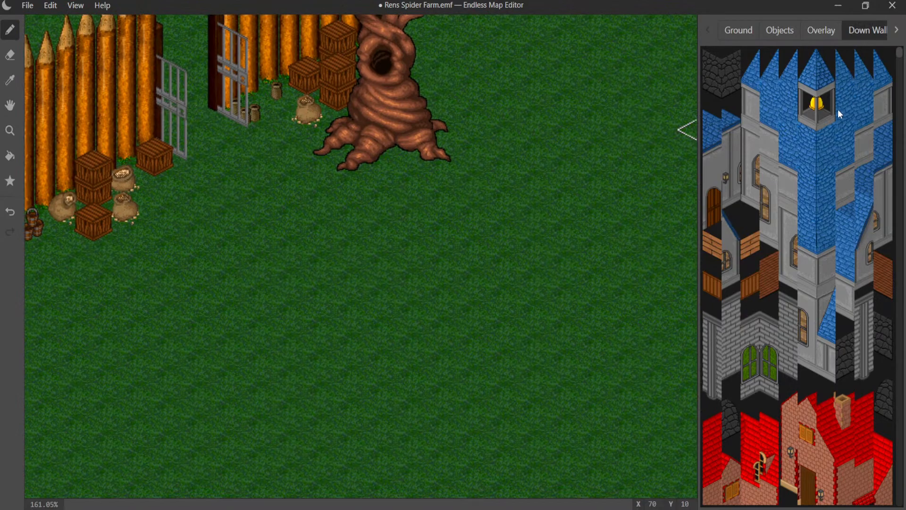
pyautogui.scroll(-8, 808, 168)
pyautogui.scroll(-10, 793, 222)
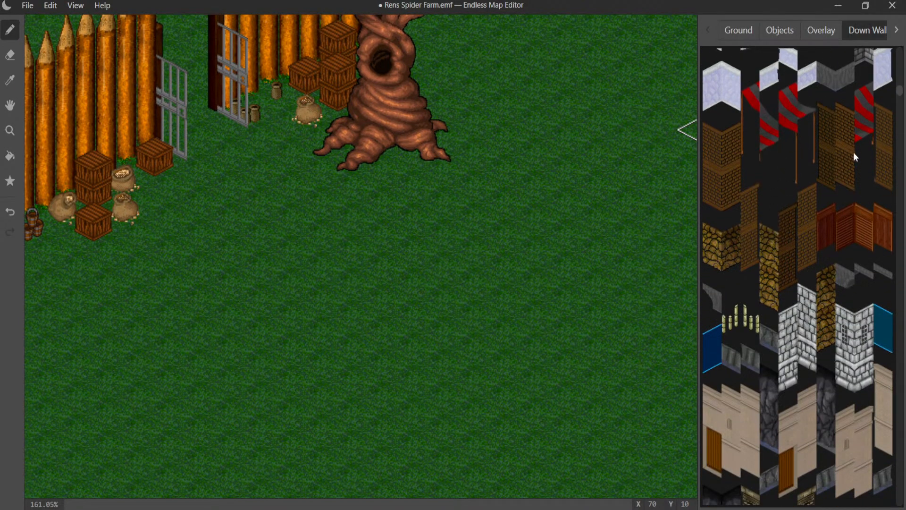
pyautogui.moveTo(900, 92); pyautogui.dragTo(899, 447)
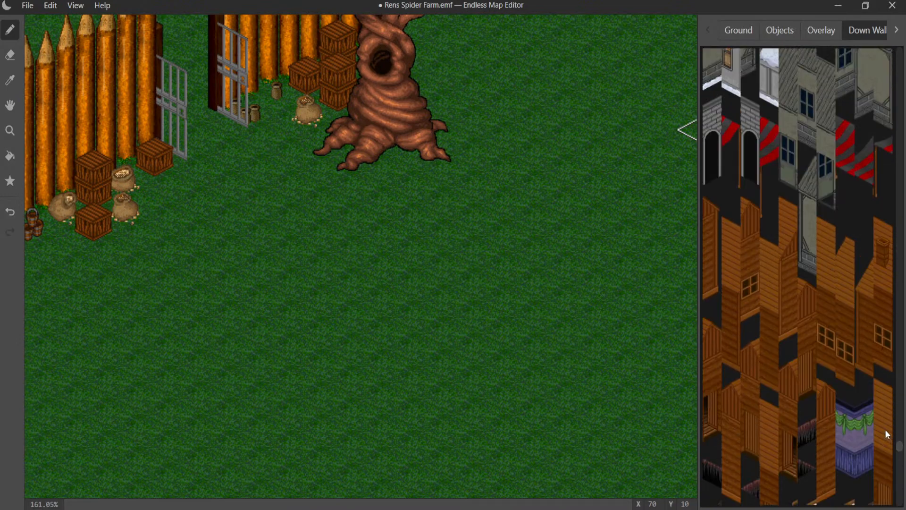
pyautogui.click(463, 185)
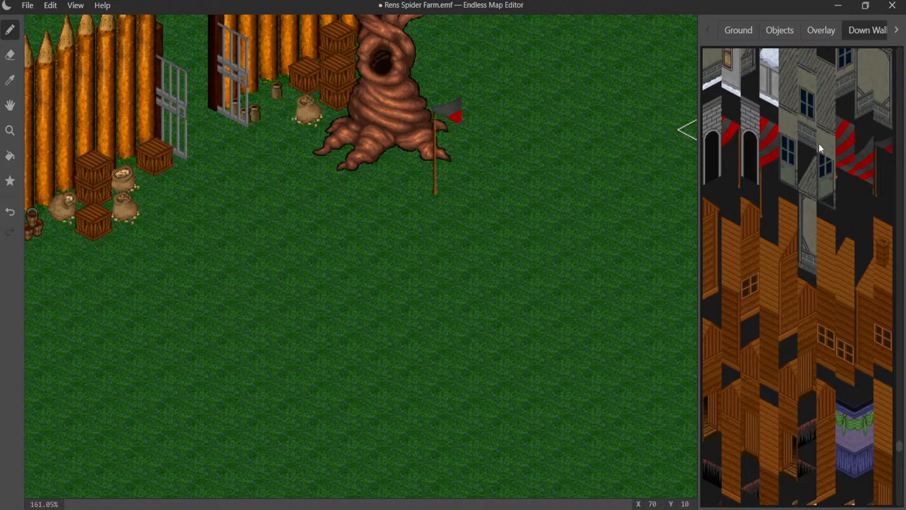
# - Add the next red-and-grey striped down-wall awning piece directly beside the pole piece, undoing the misplaced attempt
pyautogui.click(855, 169)
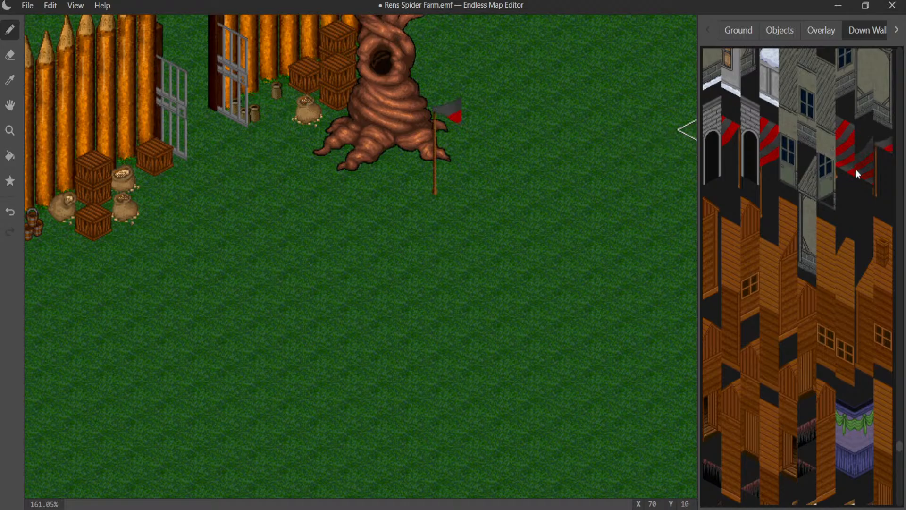
pyautogui.click(473, 190)
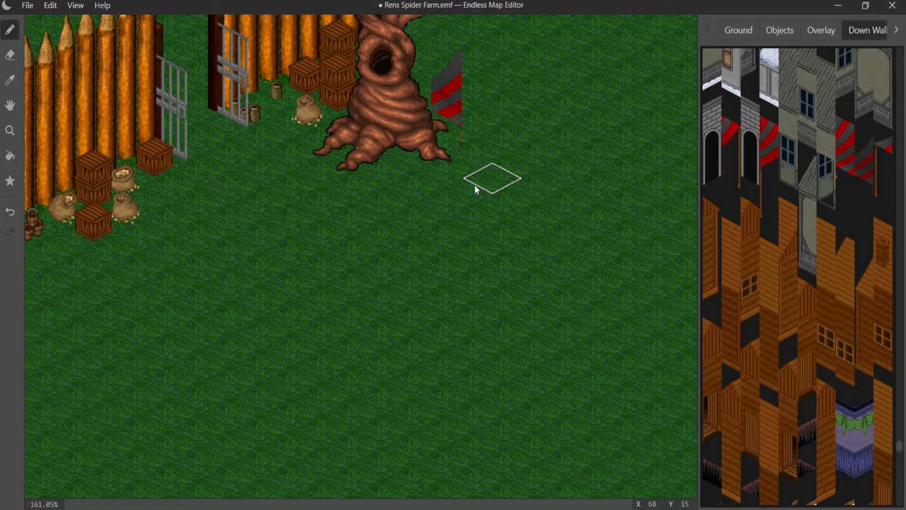
pyautogui.hotkey('ctrl', 'z')
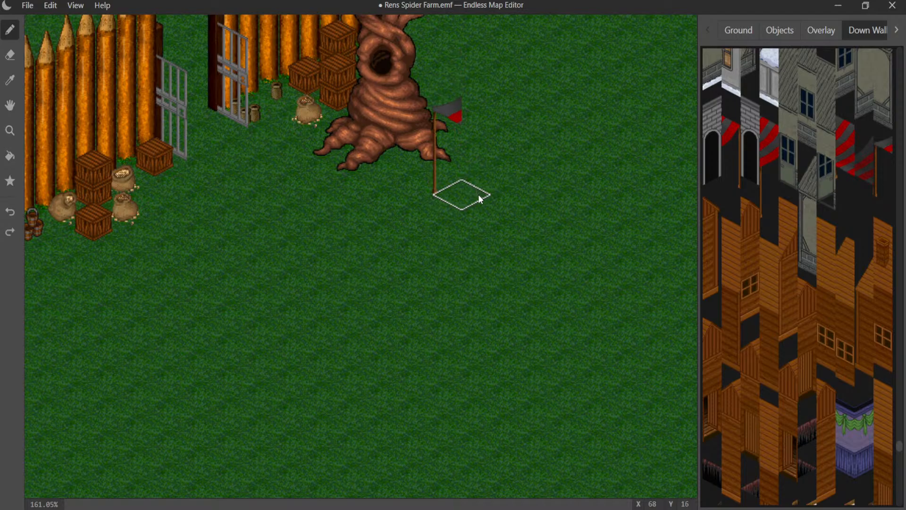
pyautogui.hotkey('ctrl', 'y')
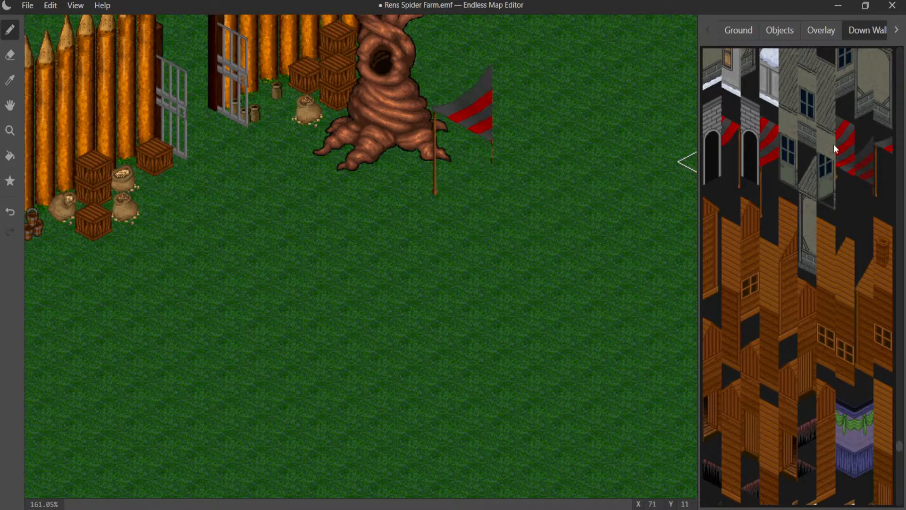
# - Extend the awning with another striped down-wall piece one tile further from the pole, undoing the misplaced attempt
pyautogui.click(897, 29)
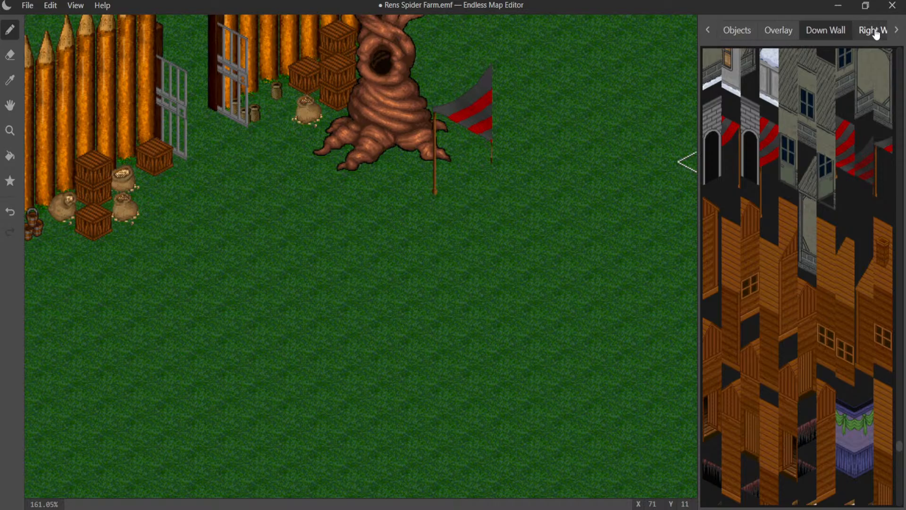
pyautogui.click(873, 30)
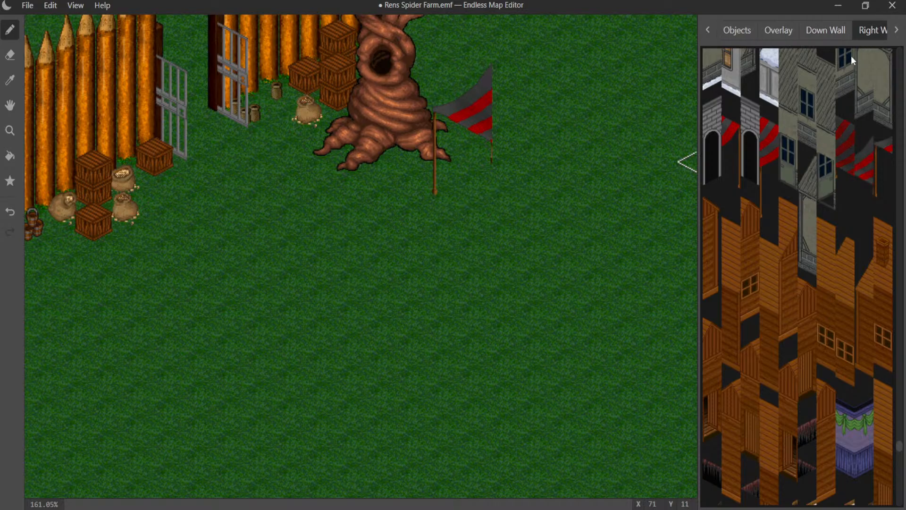
pyautogui.click(821, 30)
pyautogui.click(845, 148)
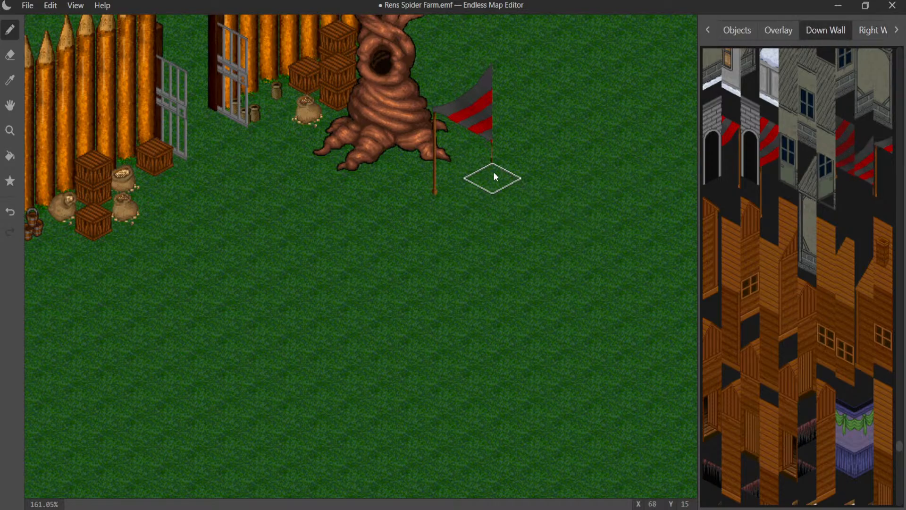
pyautogui.click(508, 194)
pyautogui.hotkey('ctrl', 'z')
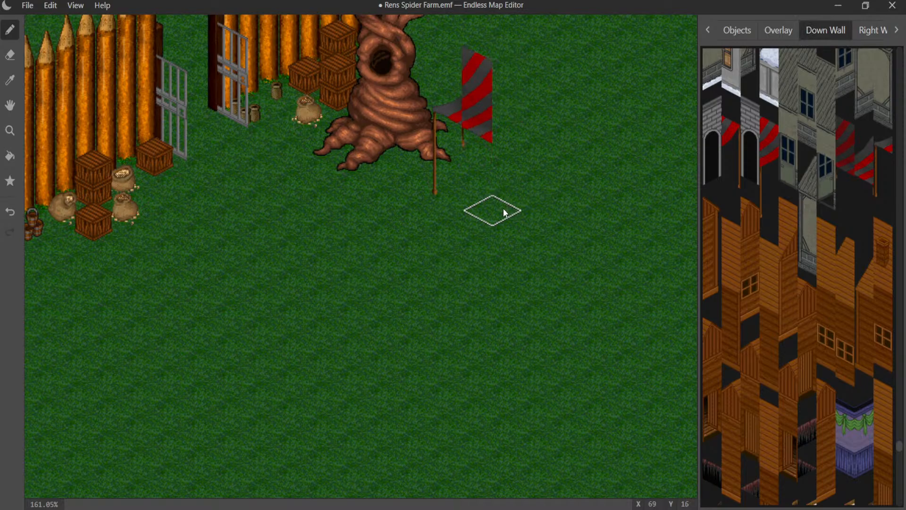
pyautogui.click(554, 207)
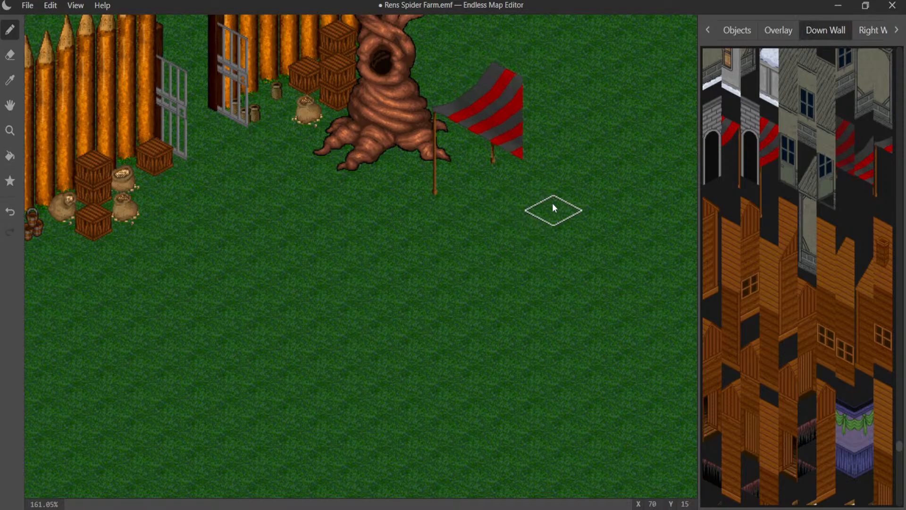
# - Add a red-and-grey striped right-wall awning piece with a front pole directly beside the down-wall pieces, undoing the misplaced attempts
pyautogui.click(868, 30)
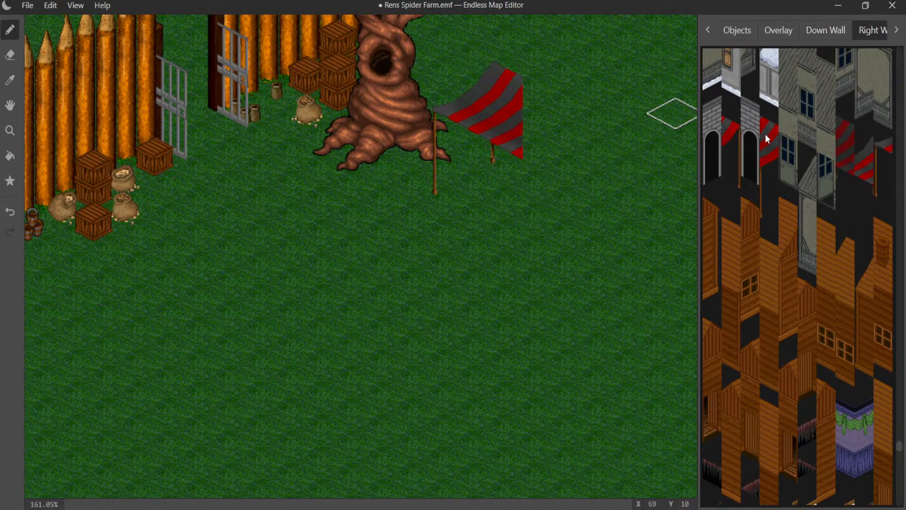
pyautogui.click(562, 208)
pyautogui.hotkey('ctrl', 'z')
pyautogui.click(551, 213)
pyautogui.hotkey('ctrl', 'z')
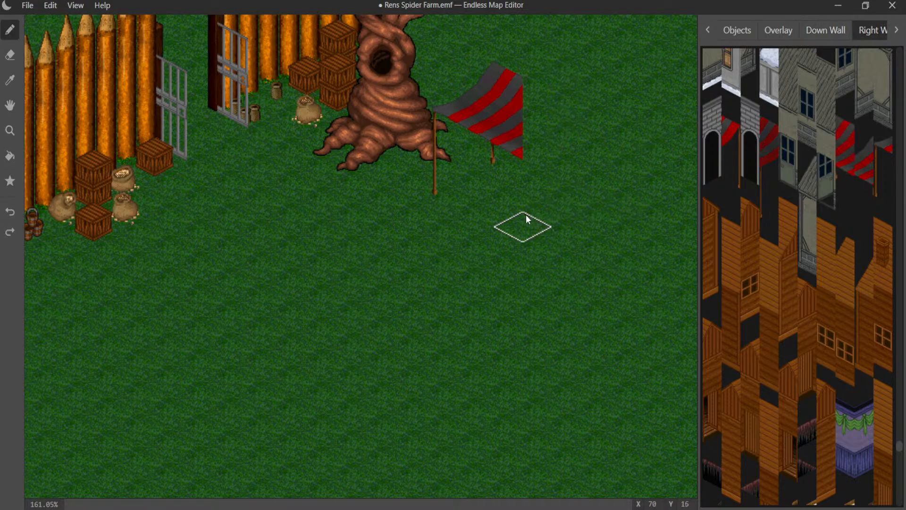
pyautogui.click(526, 214)
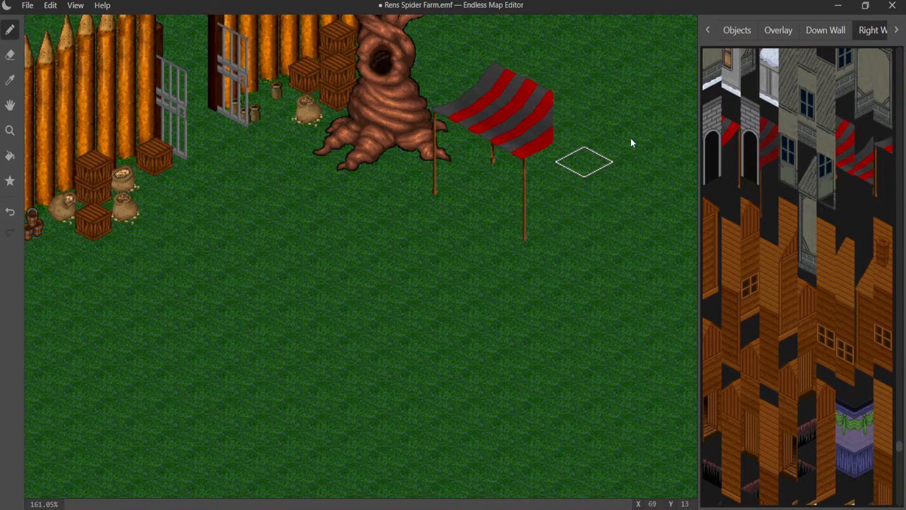
# - Close the far end of the awning with the last striped right-wall piece and its pole, undoing the misplaced attempt
pyautogui.click(586, 230)
pyautogui.hotkey('ctrl', 'z')
pyautogui.click(570, 213)
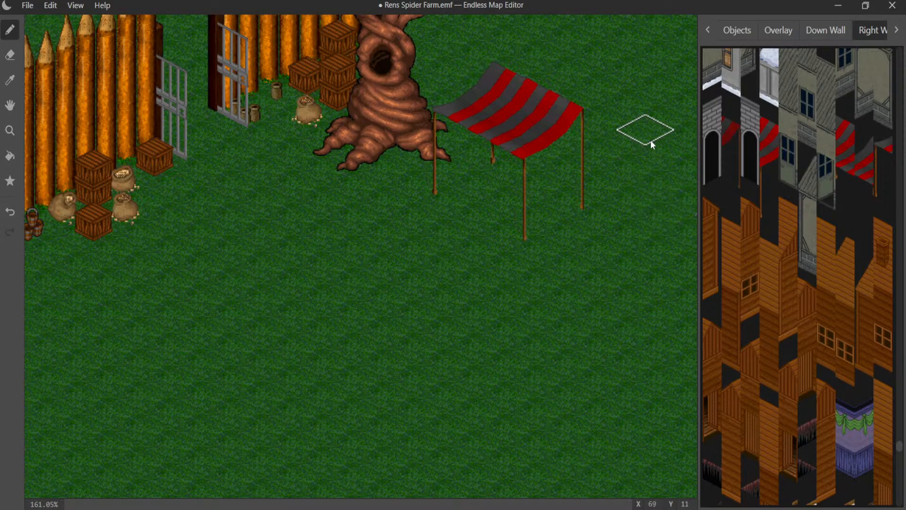
# - Switch to the ground graphics and browse the grass, sand and ploughed-soil tiles for a floor
pyautogui.click(734, 30)
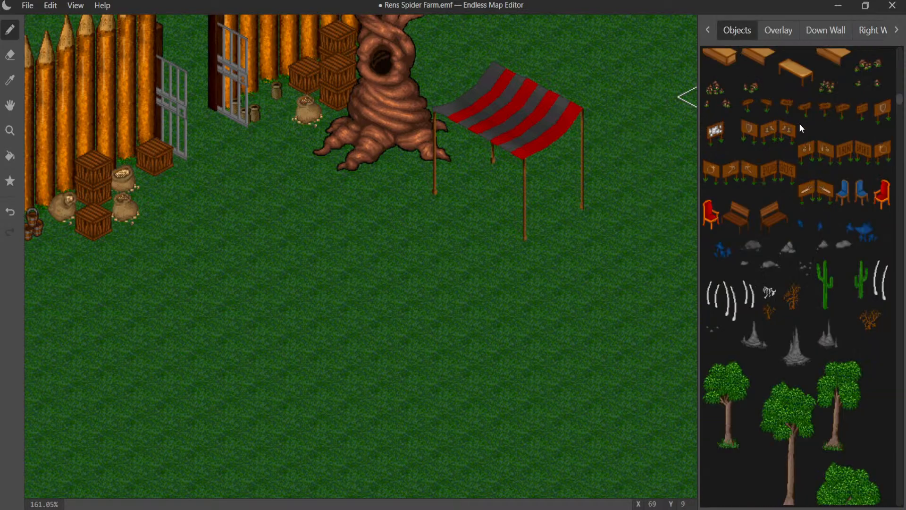
pyautogui.click(708, 30)
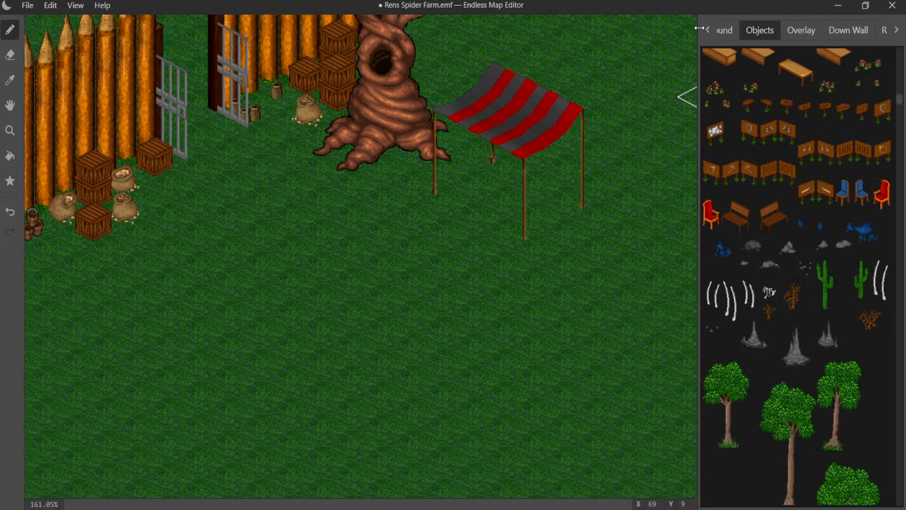
pyautogui.click(724, 29)
pyautogui.scroll(10, 746, 109)
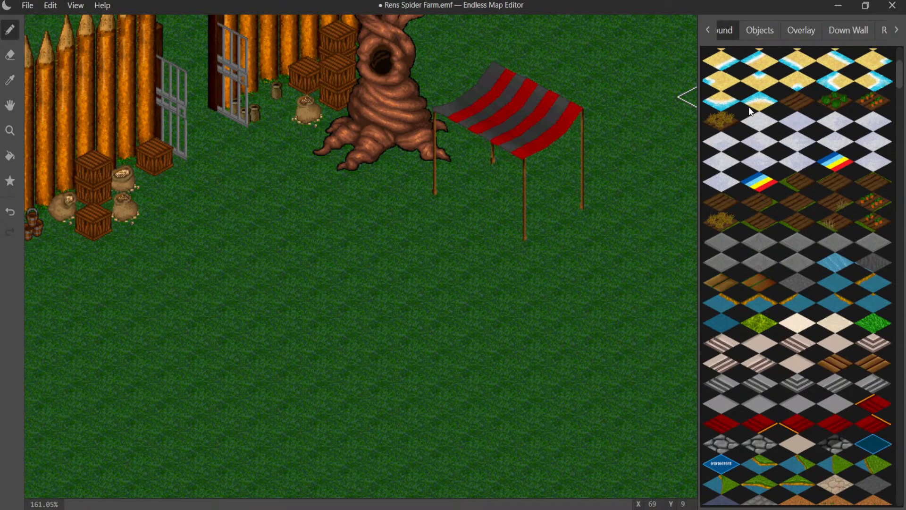
pyautogui.scroll(15, 751, 111)
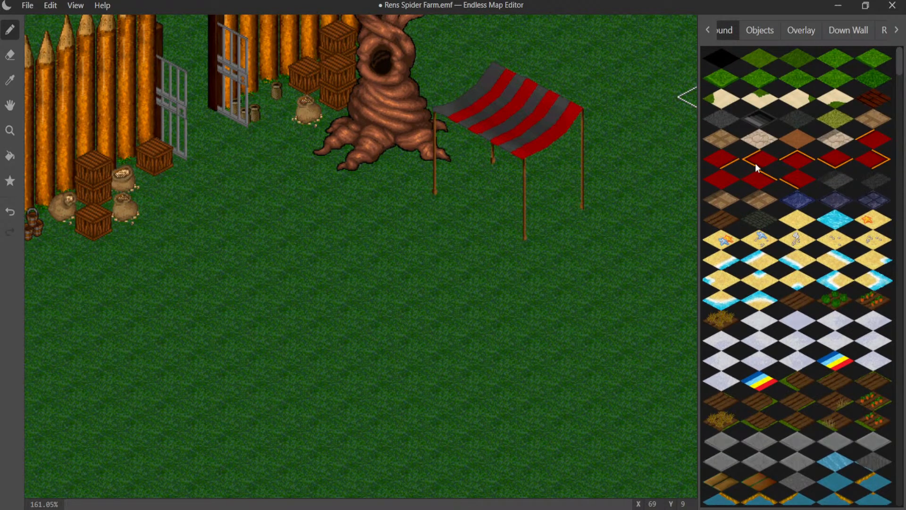
pyautogui.scroll(-5, 784, 236)
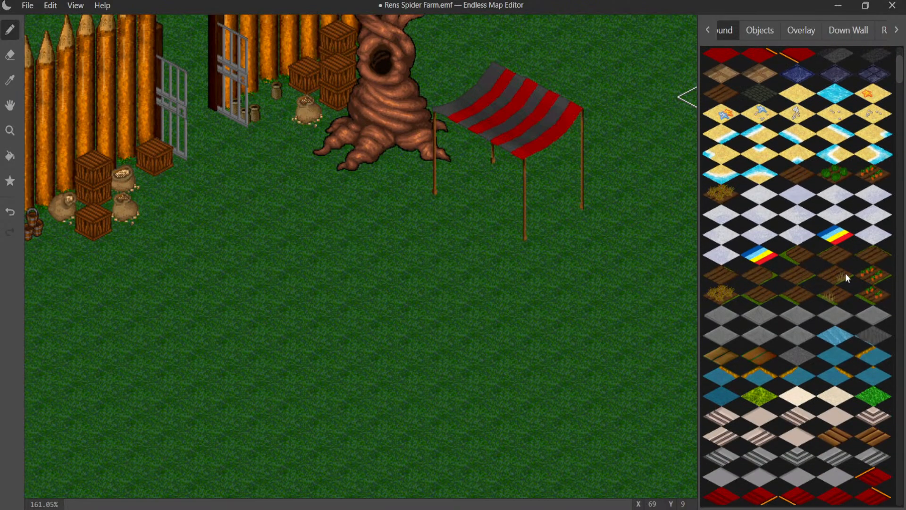
pyautogui.click(796, 259)
pyautogui.click(554, 337)
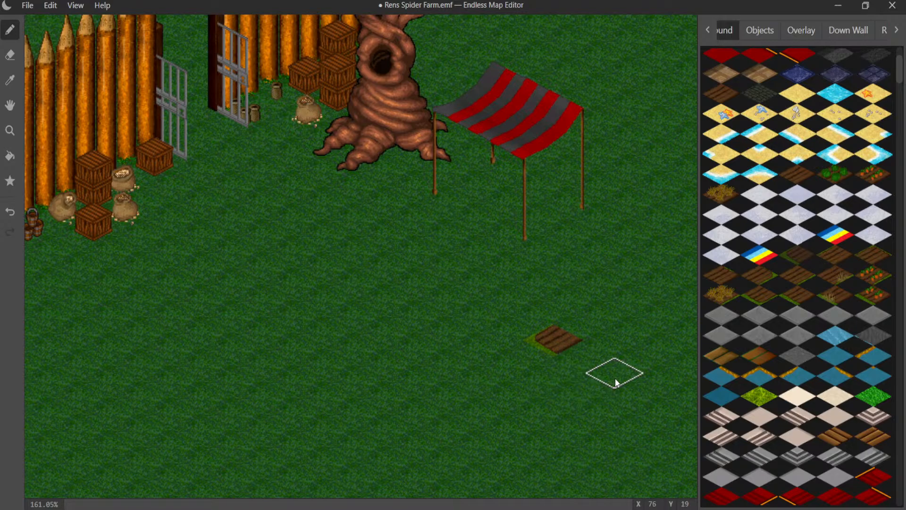
pyautogui.hotkey('ctrl', 'z')
# - Find the fringed orange rug tiles and lay the back corner and the adjoining left corner on the grass beneath the awning
pyautogui.scroll(-4, 788, 290)
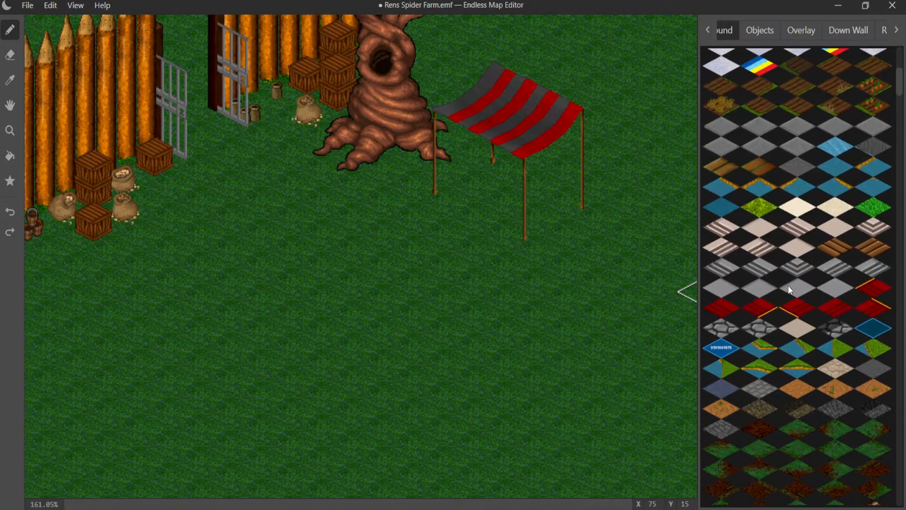
pyautogui.scroll(-4, 788, 285)
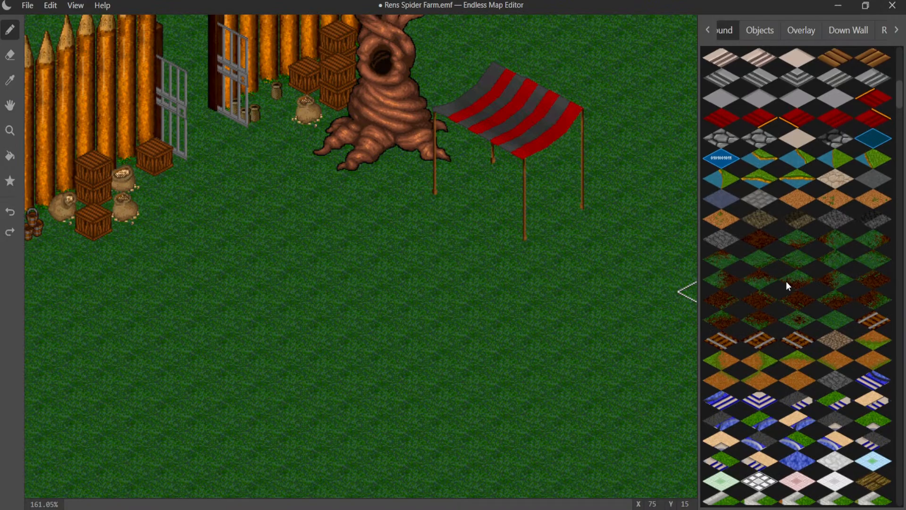
pyautogui.scroll(-15, 786, 281)
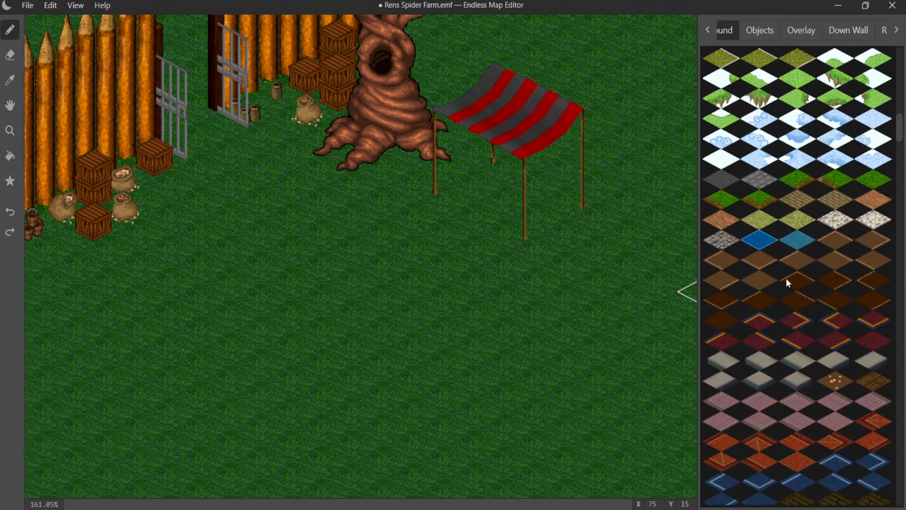
pyautogui.scroll(15, 785, 279)
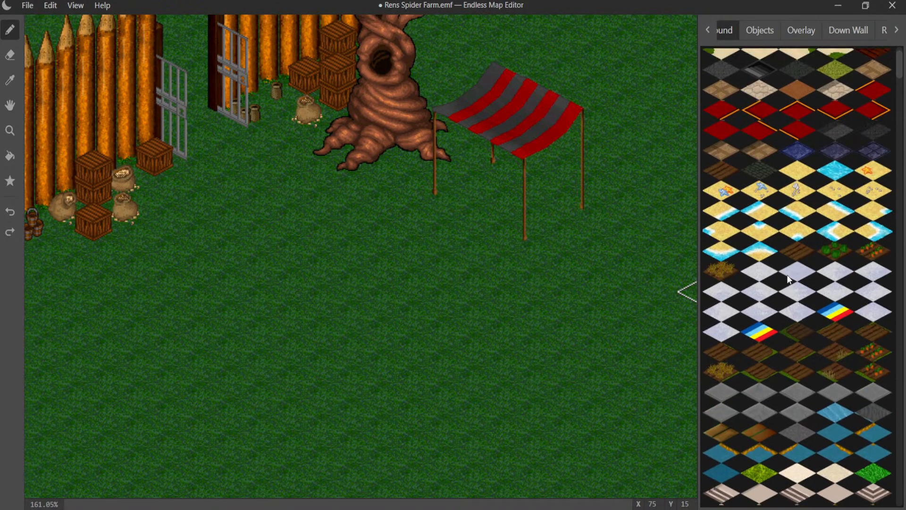
pyautogui.scroll(-3, 787, 278)
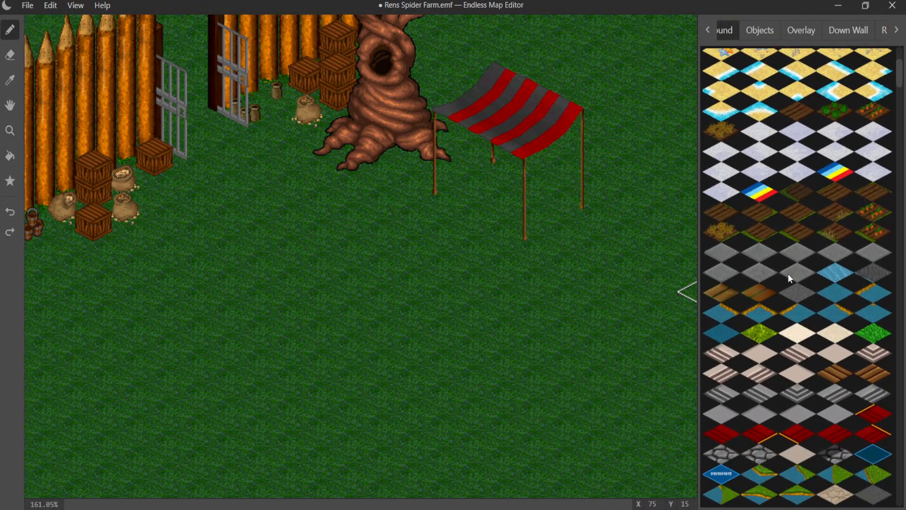
pyautogui.scroll(-15, 789, 274)
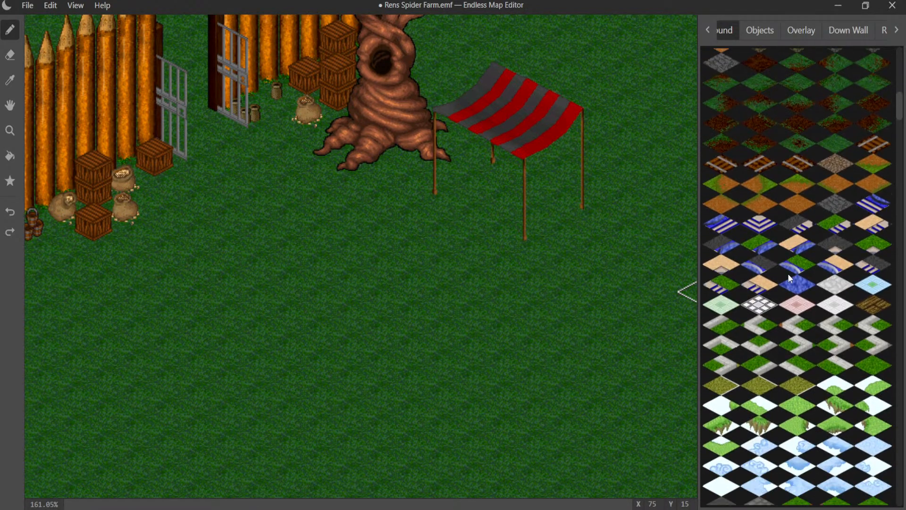
pyautogui.scroll(-2, 788, 278)
pyautogui.scroll(-1, 801, 238)
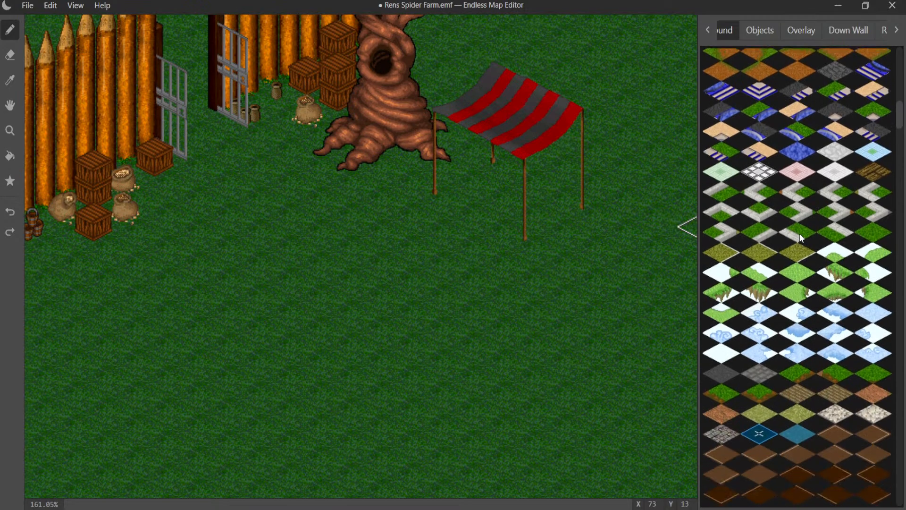
pyautogui.scroll(-5, 801, 239)
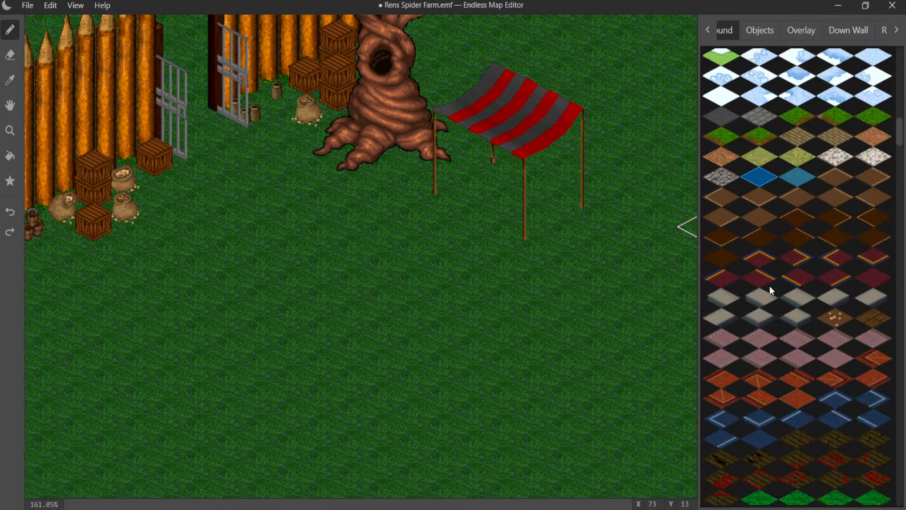
pyautogui.click(757, 377)
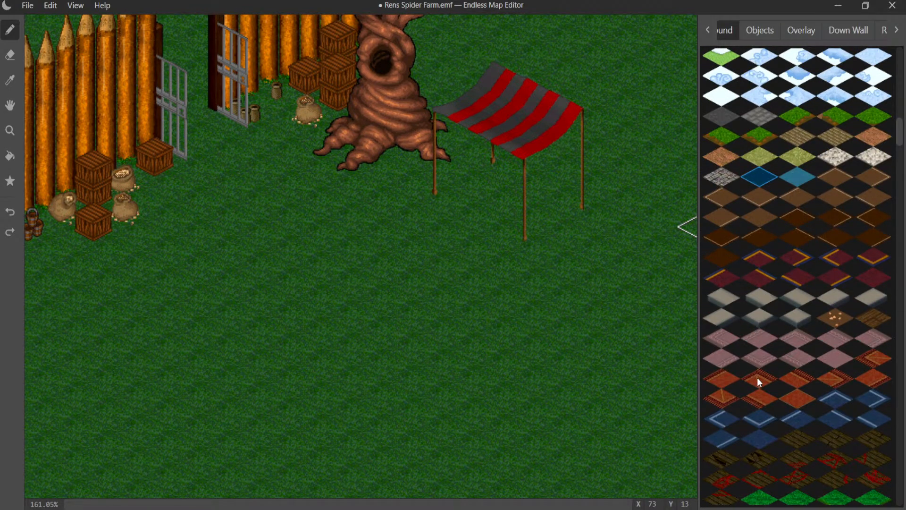
pyautogui.click(496, 170)
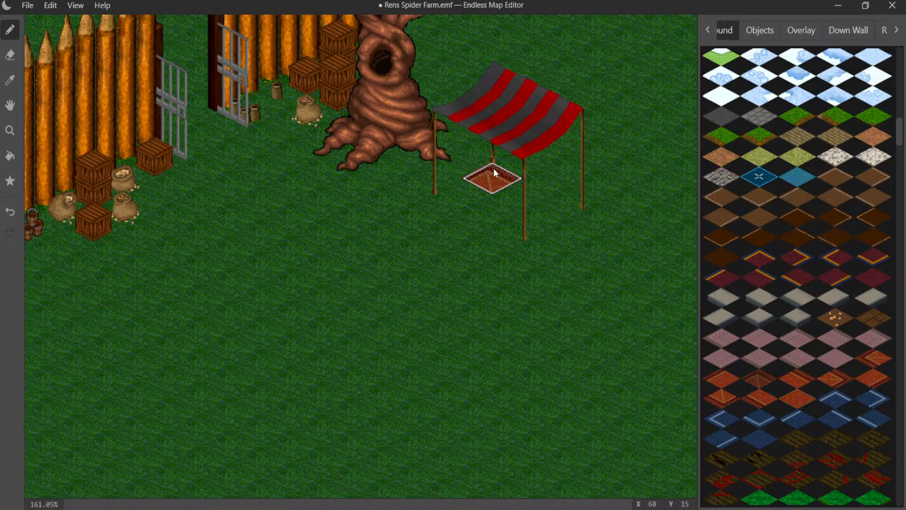
pyautogui.click(877, 377)
pyautogui.click(471, 199)
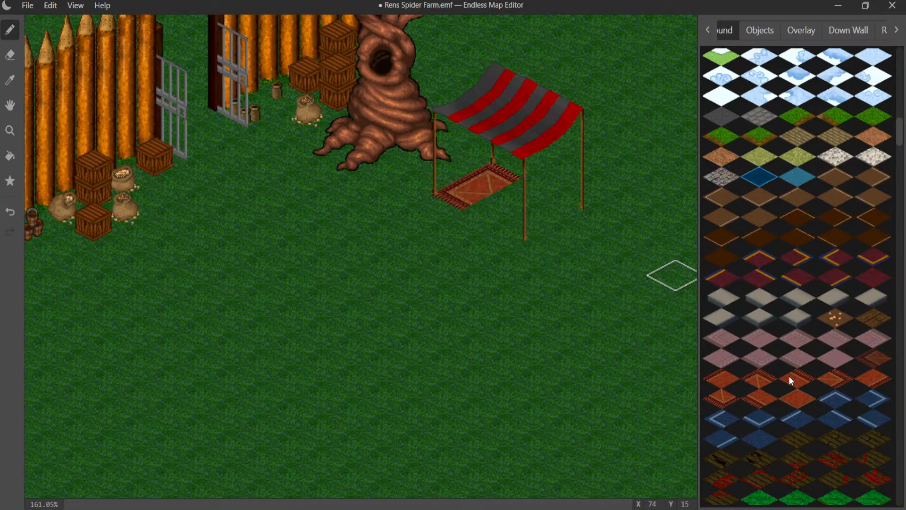
# - Extend the rug's back edge with a fringed edge tile, replacing the wrong one, and add the far corner by the end pole
pyautogui.click(802, 381)
pyautogui.click(525, 194)
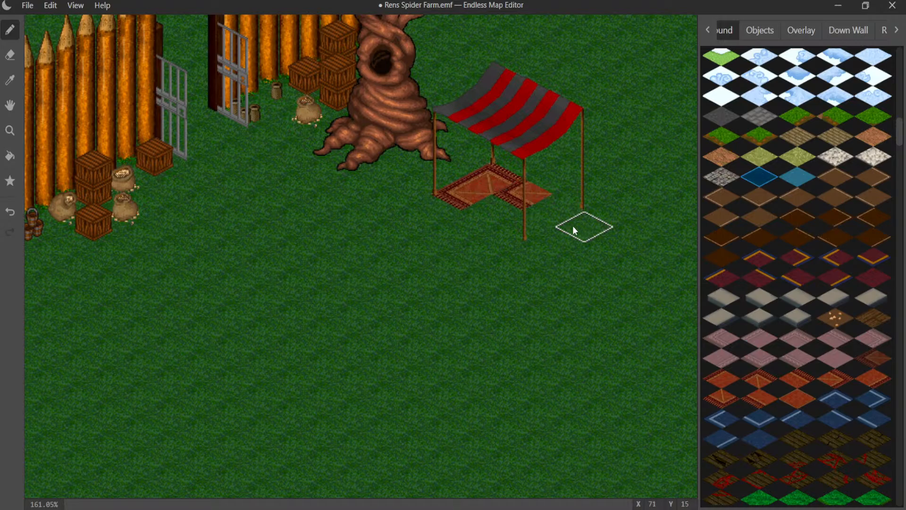
pyautogui.click(796, 376)
pyautogui.click(528, 192)
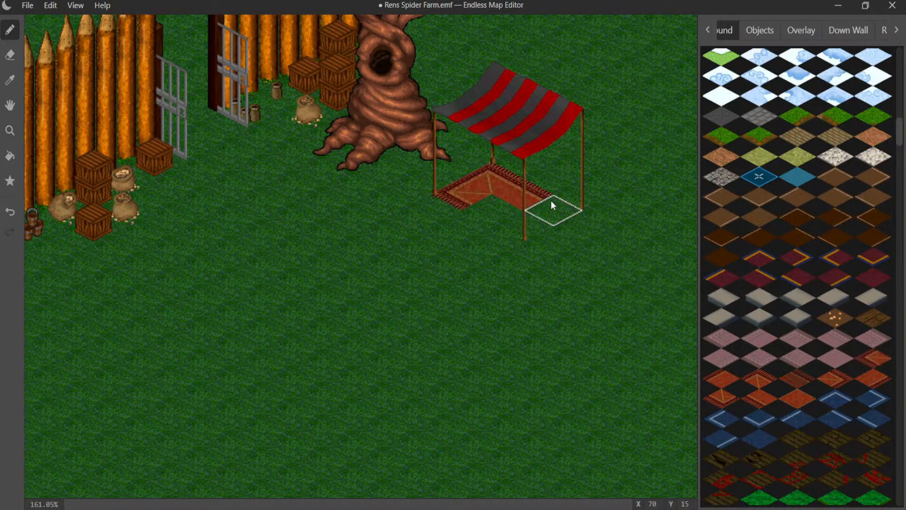
pyautogui.click(833, 378)
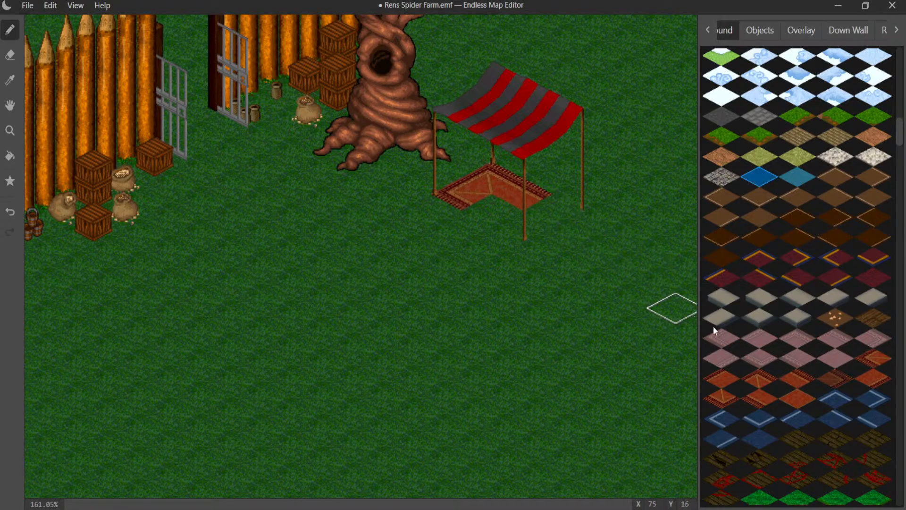
pyautogui.click(557, 213)
# - Complete the rug with the front corner tile at the awning's front pole and the remaining front edge tile
pyautogui.click(725, 399)
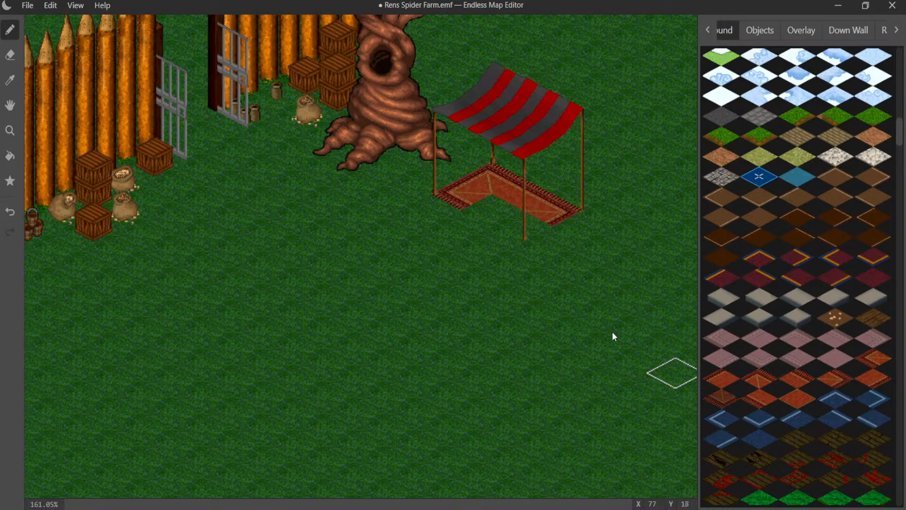
pyautogui.click(510, 228)
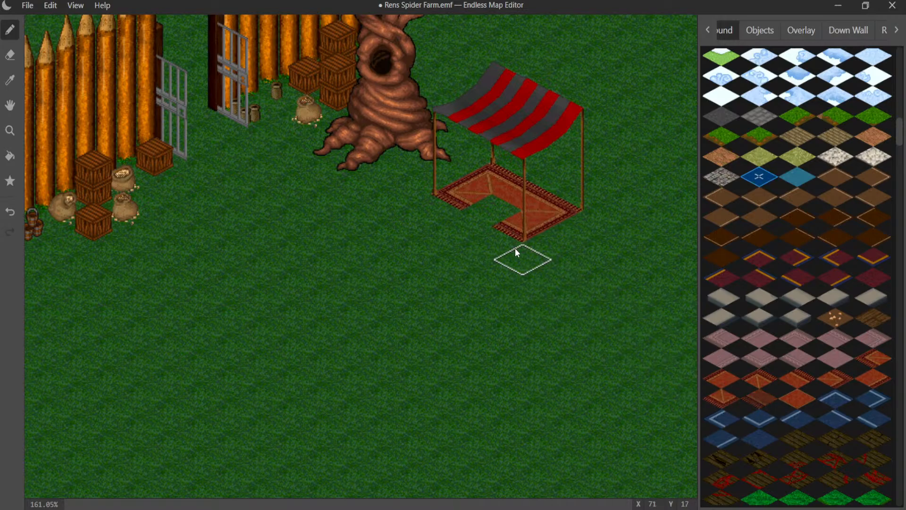
pyautogui.click(506, 216)
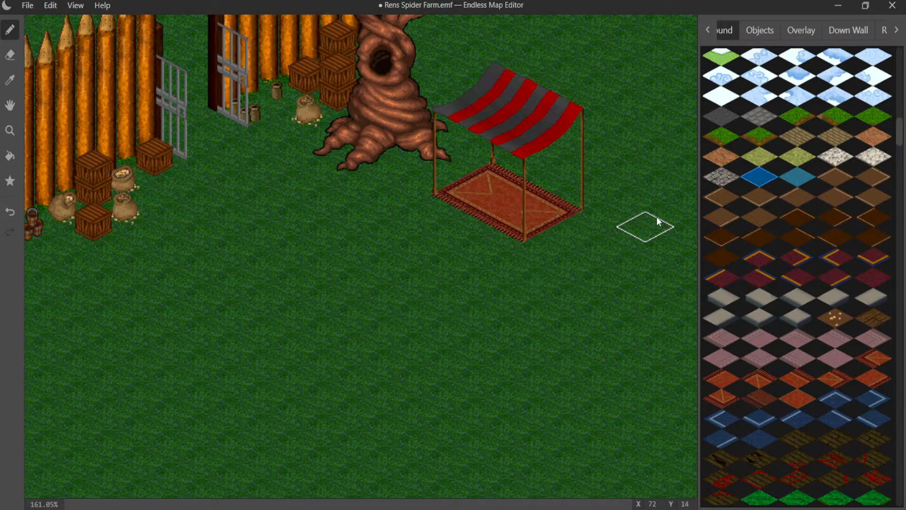
# - Try a round grey rock from the object graphics beside the rug's far corner, and remove it again
pyautogui.scroll(1, 796, 236)
pyautogui.scroll(3, 795, 230)
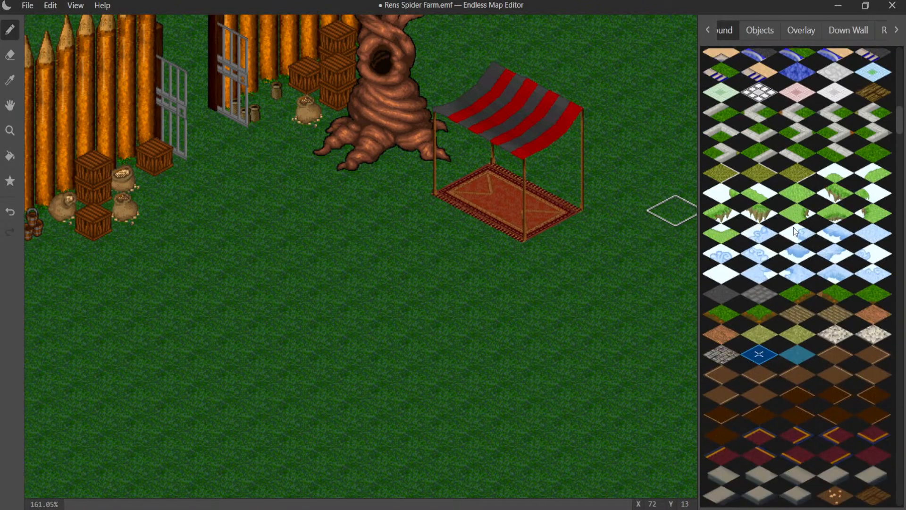
pyautogui.click(766, 29)
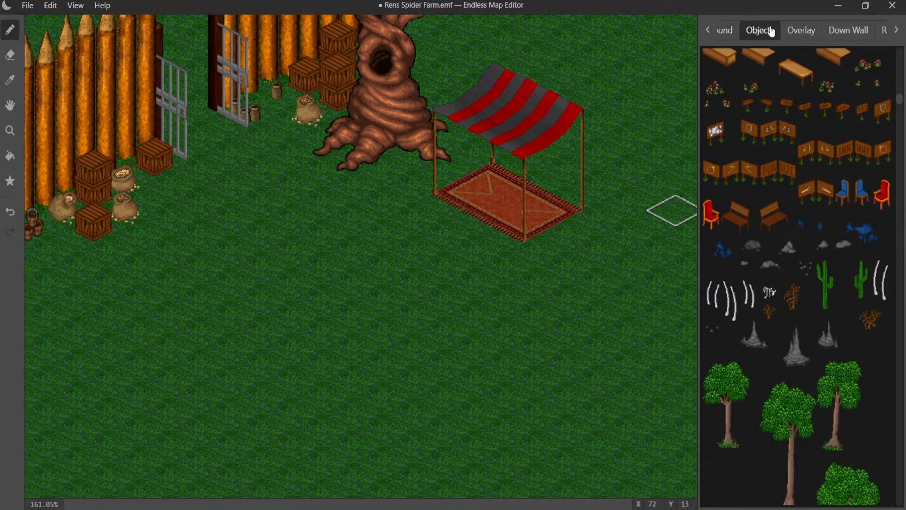
pyautogui.scroll(-3, 809, 207)
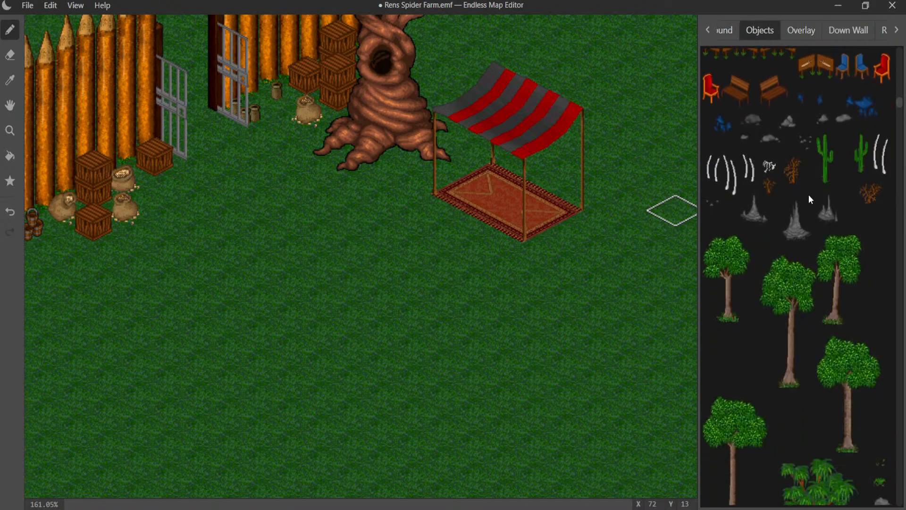
pyautogui.scroll(-6, 815, 191)
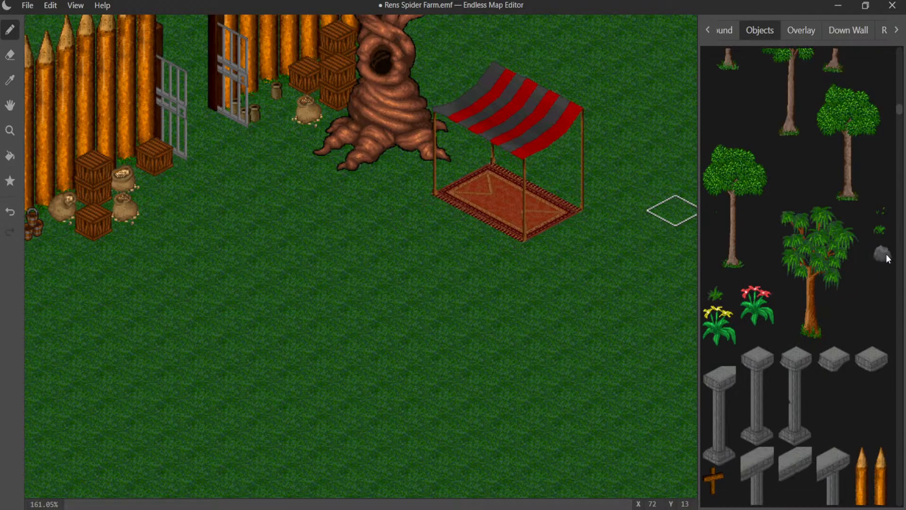
pyautogui.click(599, 228)
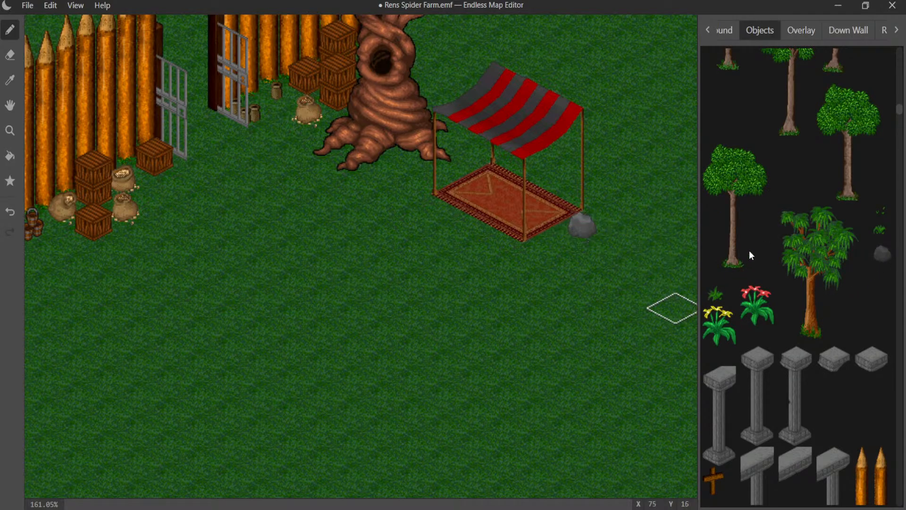
pyautogui.click(595, 229)
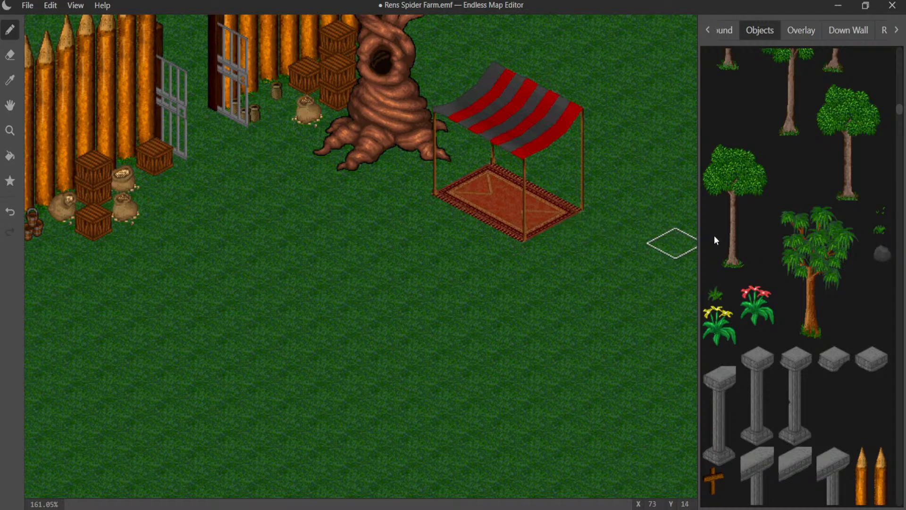
# - Place a flat grey rock on the grass between the tree and the awning, and a small grey rock just off the rug's far corner
pyautogui.scroll(7, 788, 227)
pyautogui.scroll(4, 786, 222)
pyautogui.scroll(10, 785, 219)
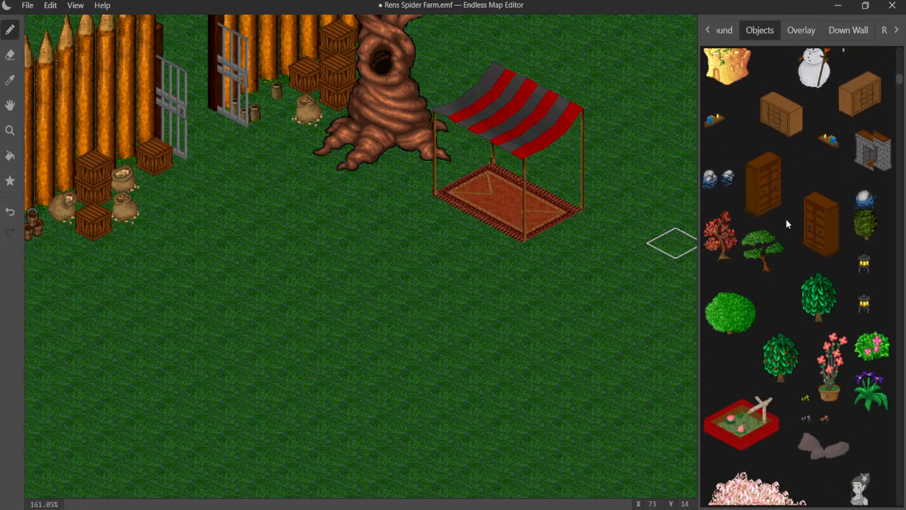
pyautogui.scroll(12, 786, 219)
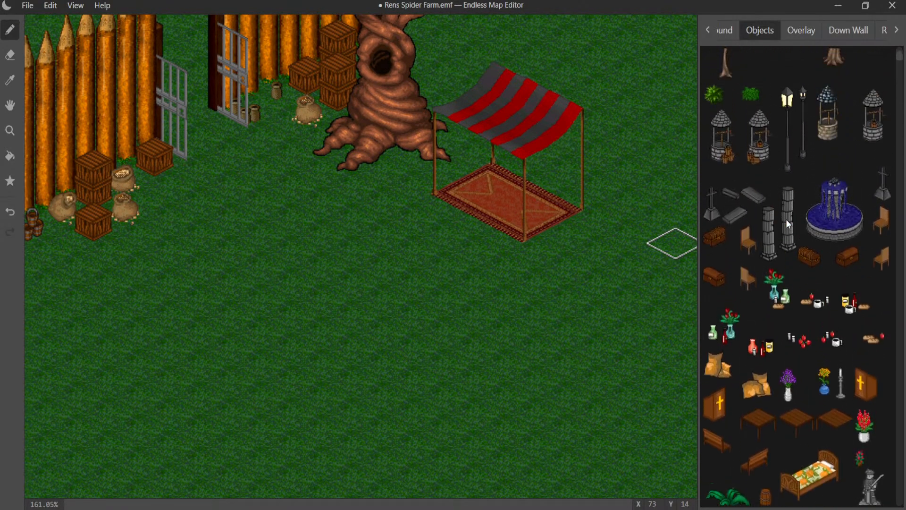
pyautogui.scroll(3, 786, 219)
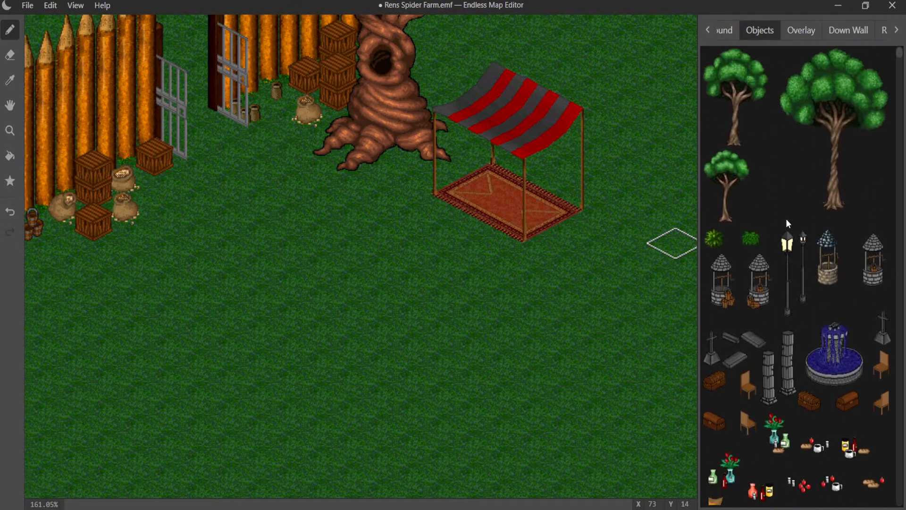
pyautogui.scroll(-3, 786, 219)
pyautogui.scroll(-3, 786, 217)
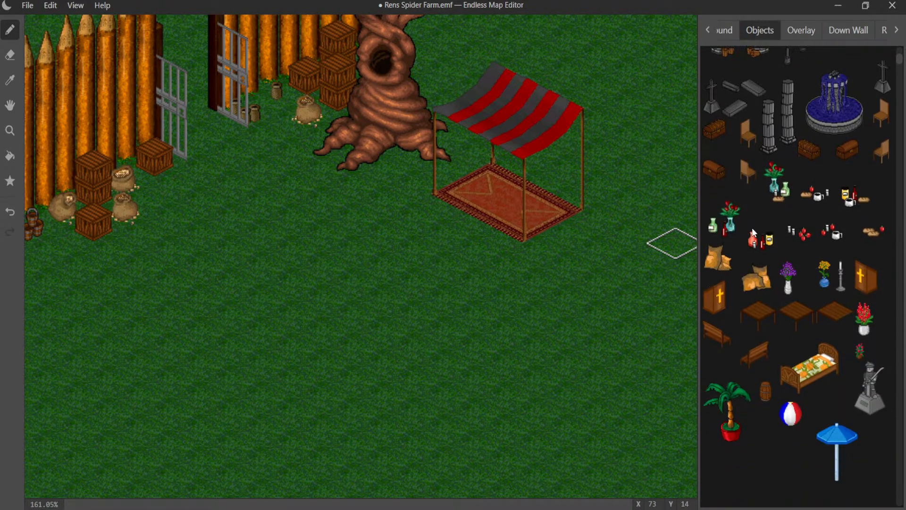
pyautogui.scroll(-6, 793, 247)
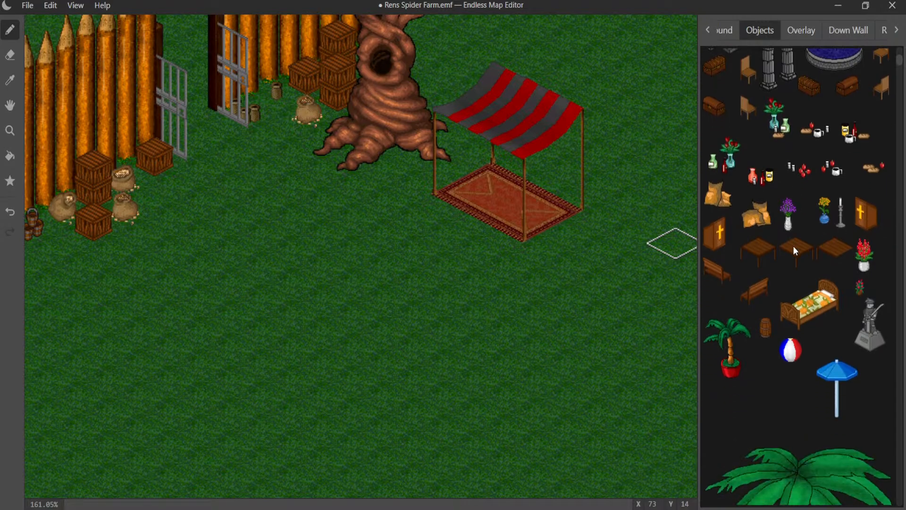
pyautogui.scroll(-12, 794, 246)
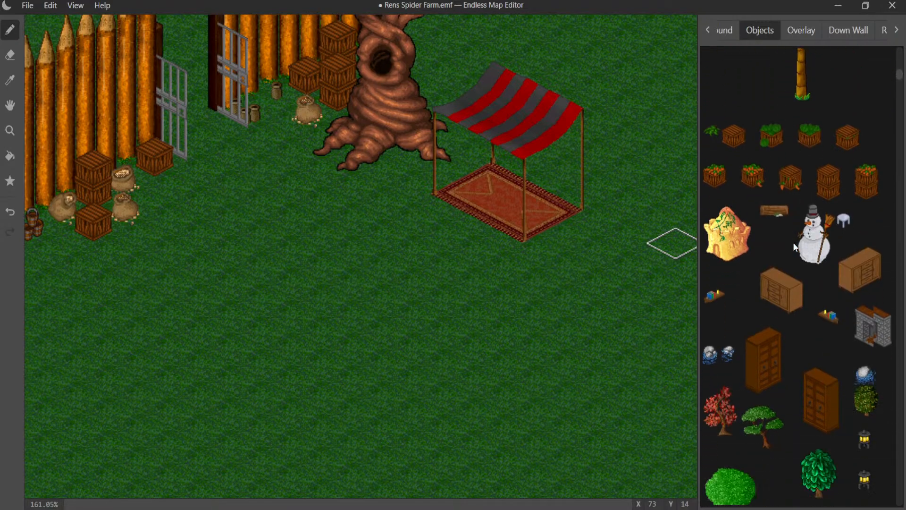
pyautogui.scroll(-20, 794, 243)
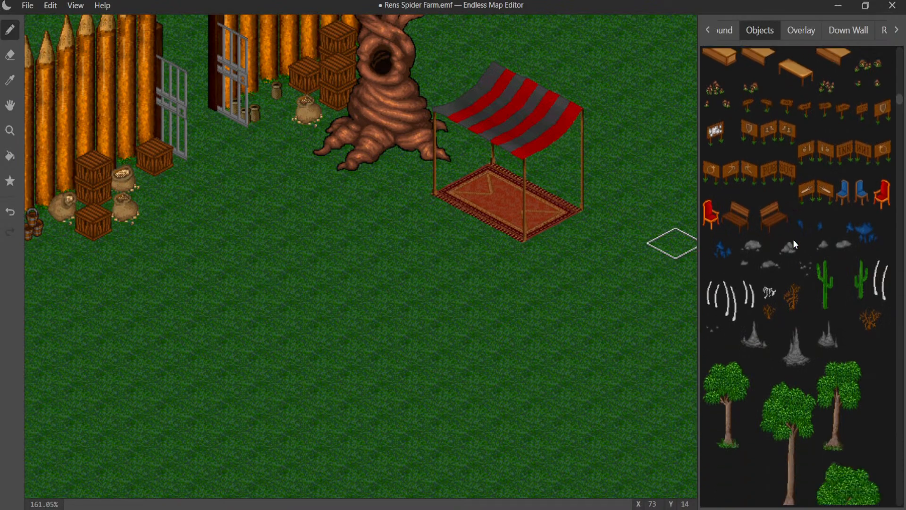
pyautogui.scroll(-2, 805, 250)
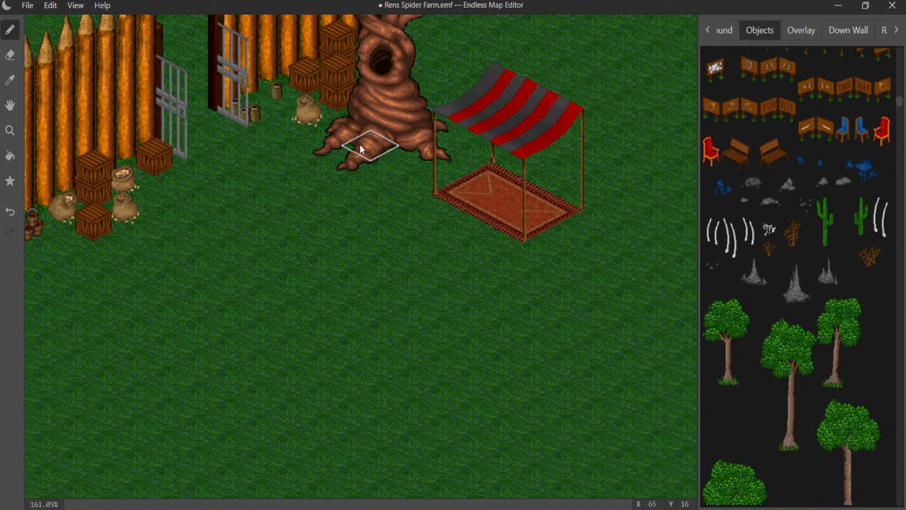
pyautogui.click(432, 99)
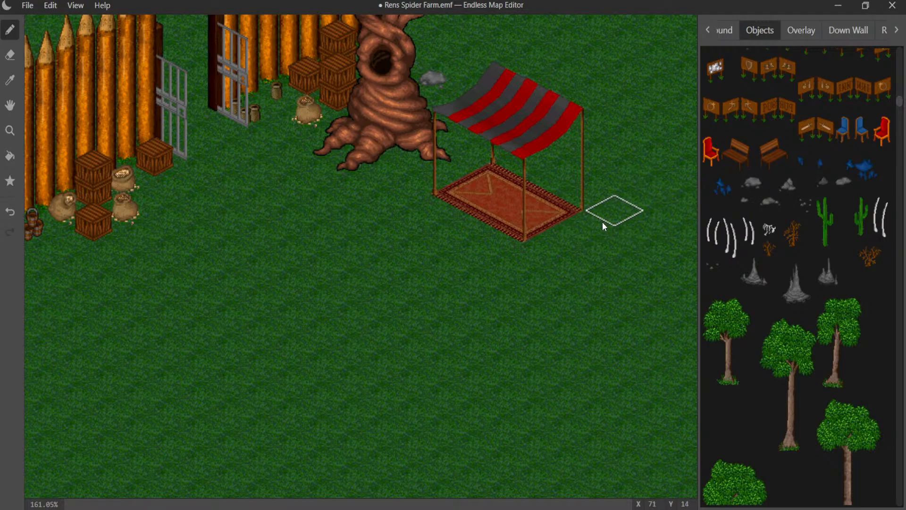
pyautogui.click(589, 229)
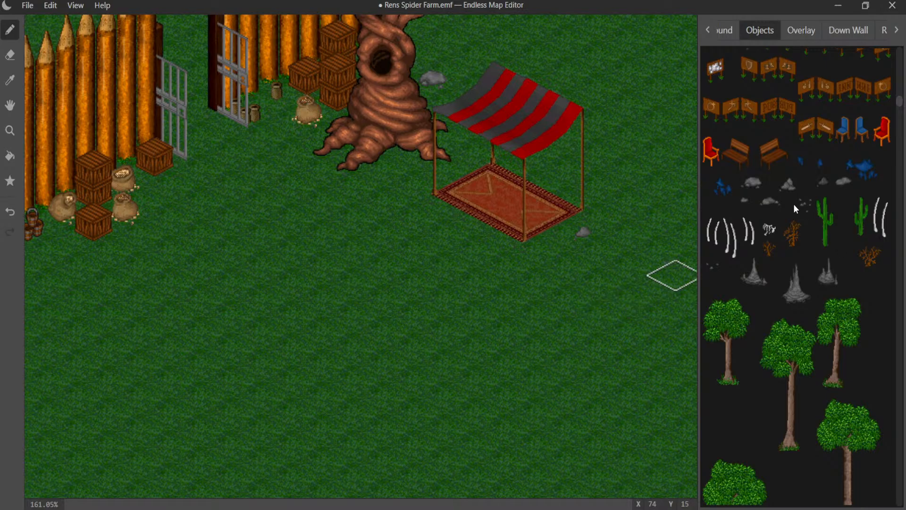
# - Find the wooden writing desk with papers and a candle among the object graphics and place it on the rug's corner nearest the tree
pyautogui.scroll(-5, 794, 204)
pyautogui.scroll(-13, 794, 203)
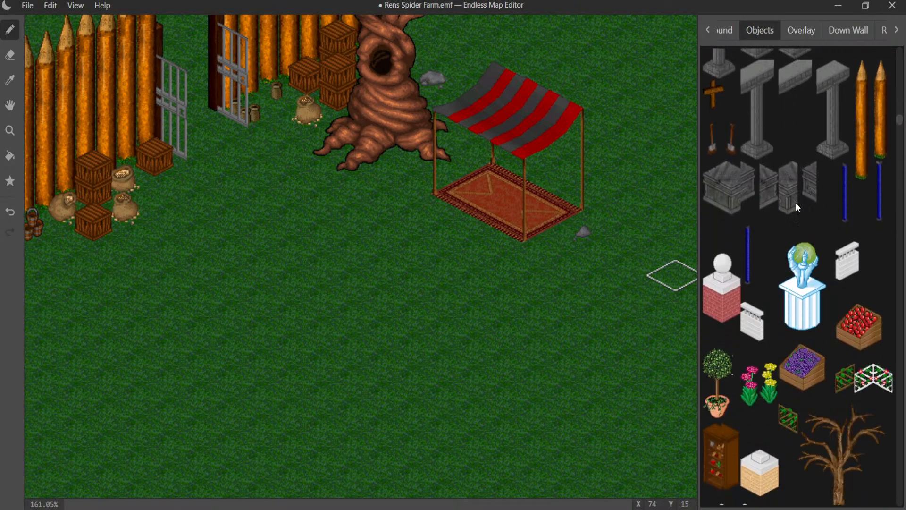
pyautogui.scroll(-18, 795, 204)
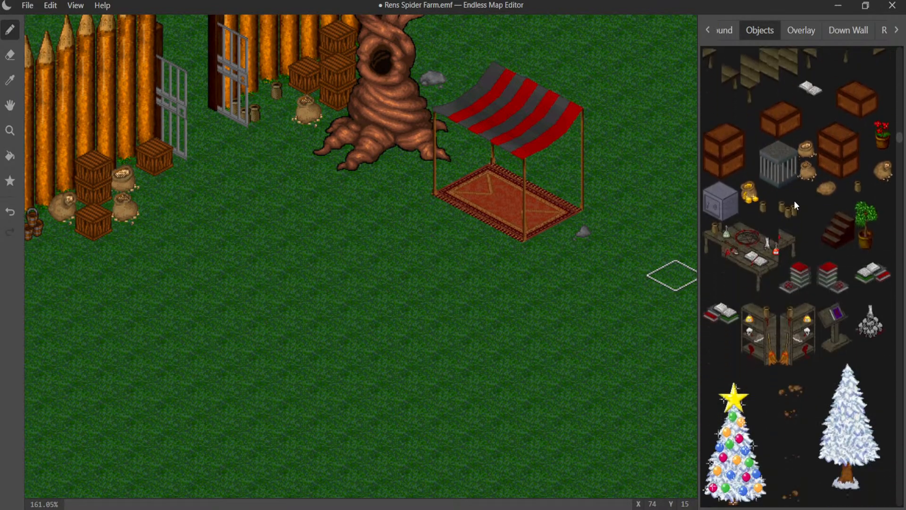
pyautogui.scroll(-12, 795, 204)
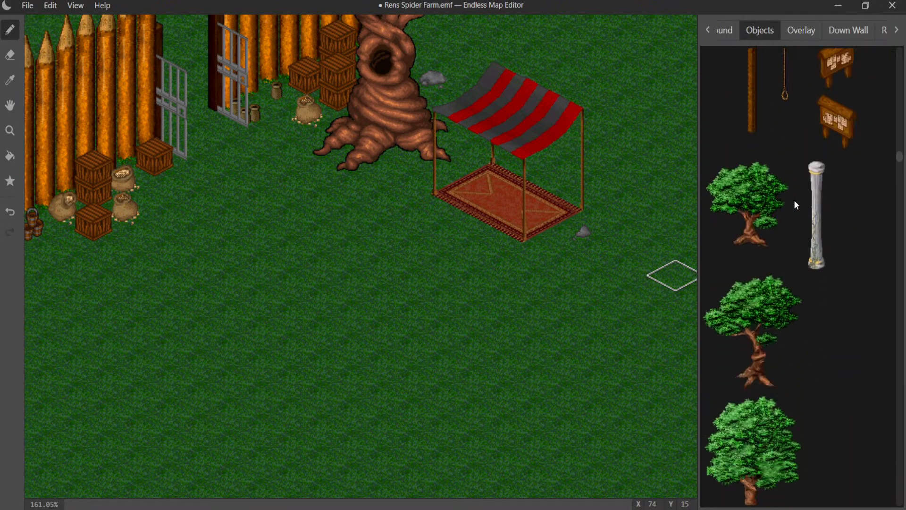
pyautogui.scroll(-16, 795, 203)
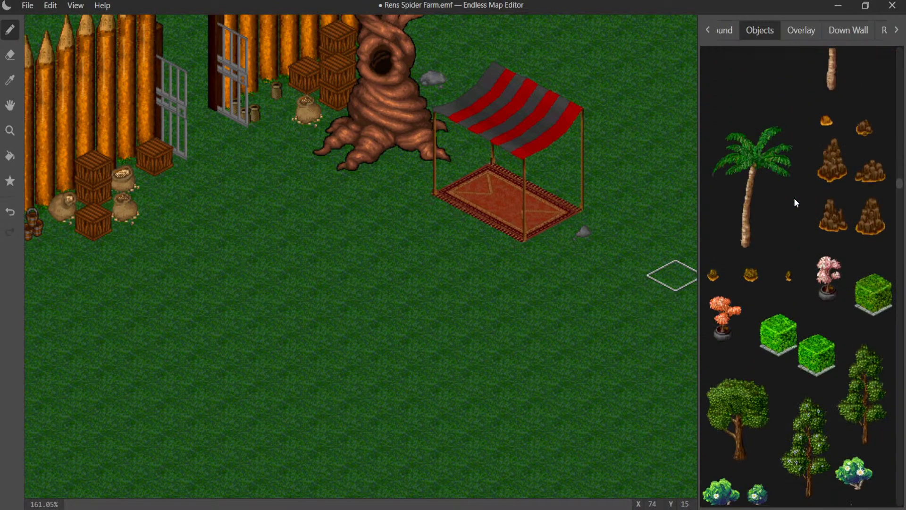
pyautogui.scroll(-15, 794, 202)
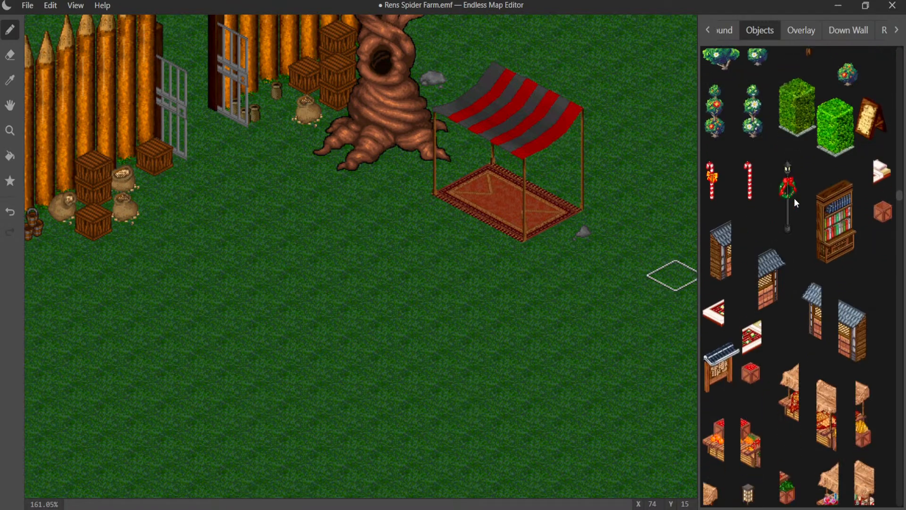
pyautogui.scroll(-4, 796, 202)
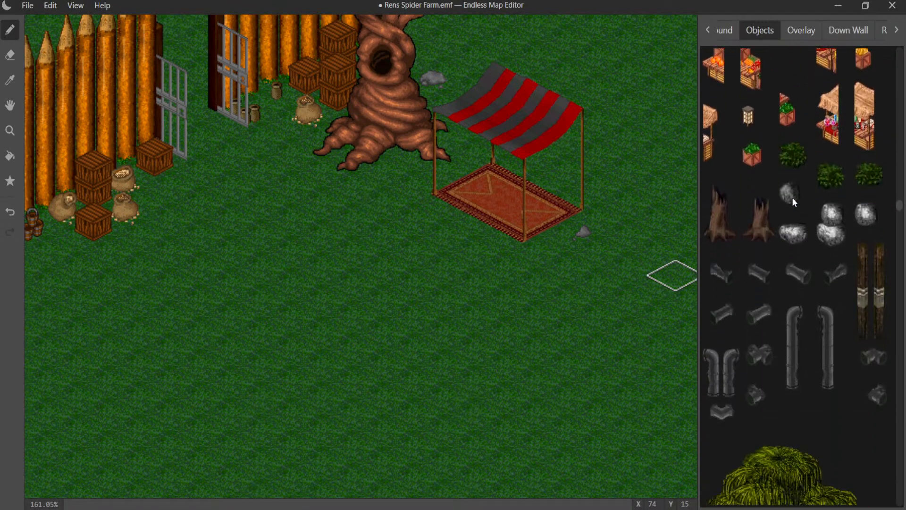
pyautogui.scroll(-10, 788, 241)
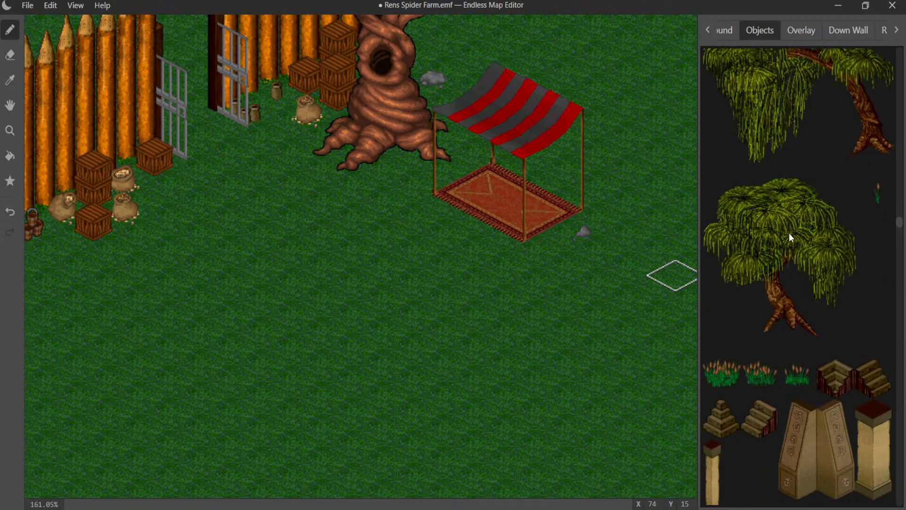
pyautogui.scroll(-10, 789, 233)
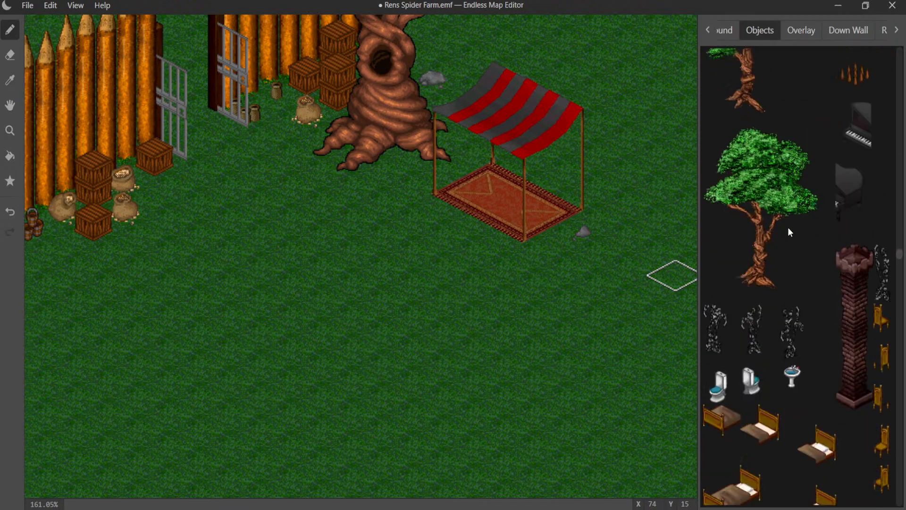
pyautogui.scroll(-10, 788, 228)
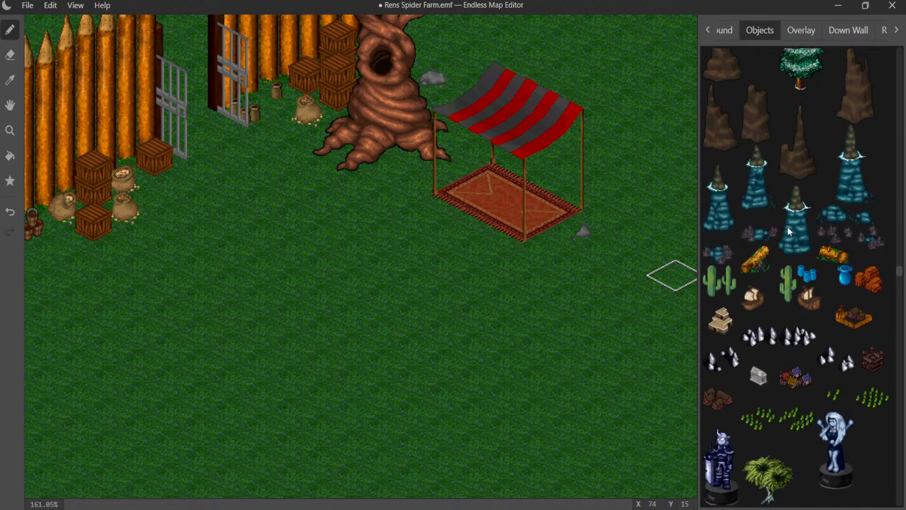
pyautogui.scroll(-10, 787, 226)
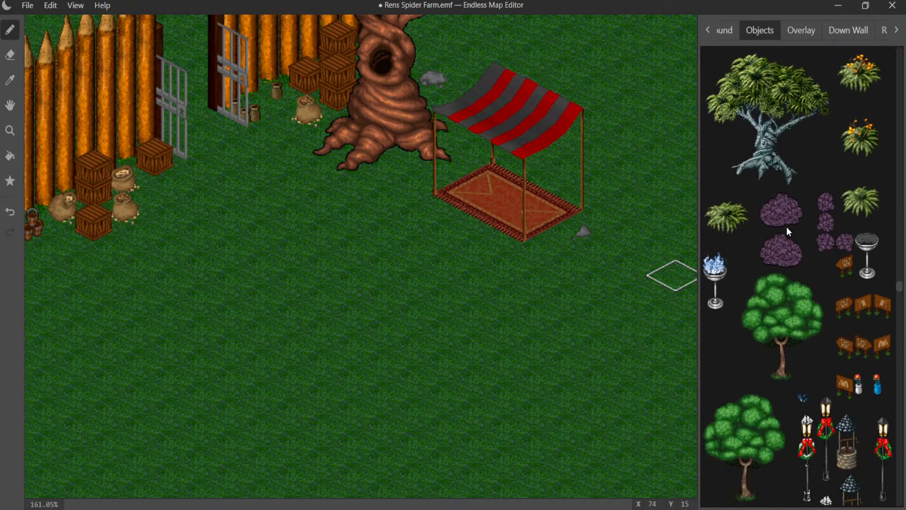
pyautogui.scroll(-10, 787, 230)
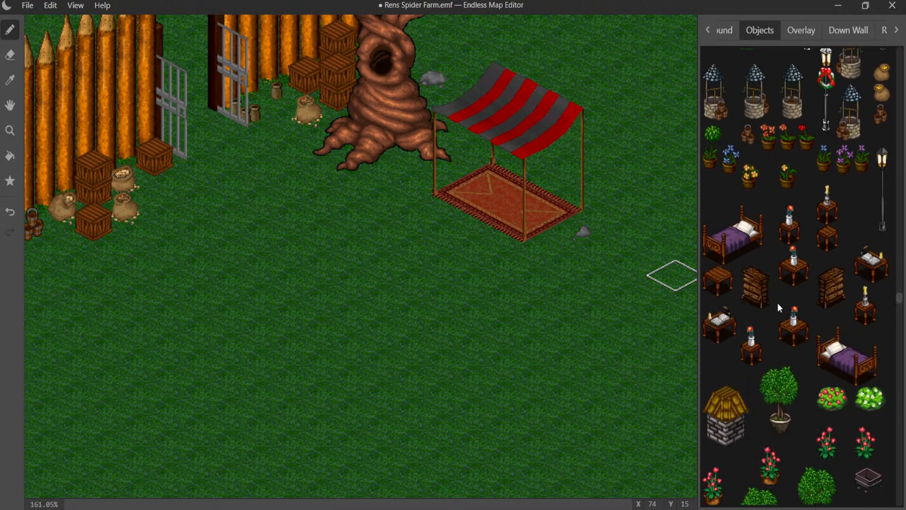
pyautogui.click(729, 319)
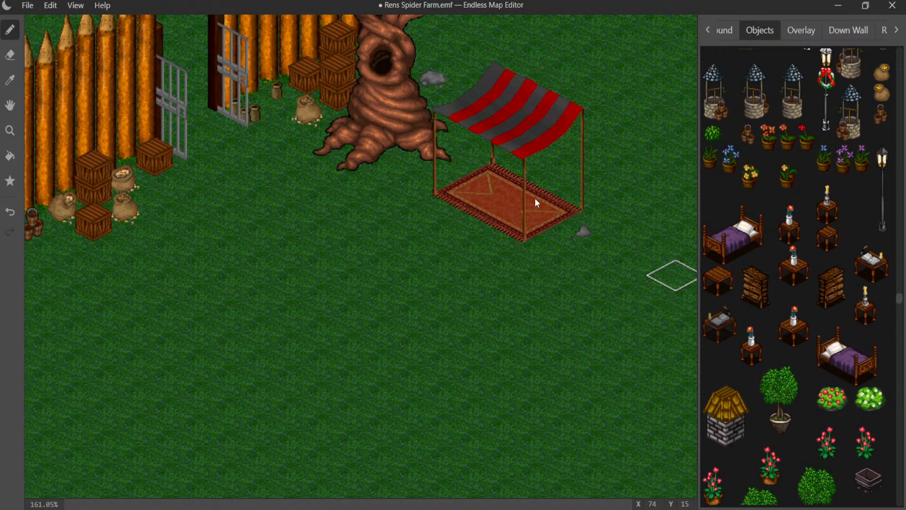
pyautogui.click(463, 186)
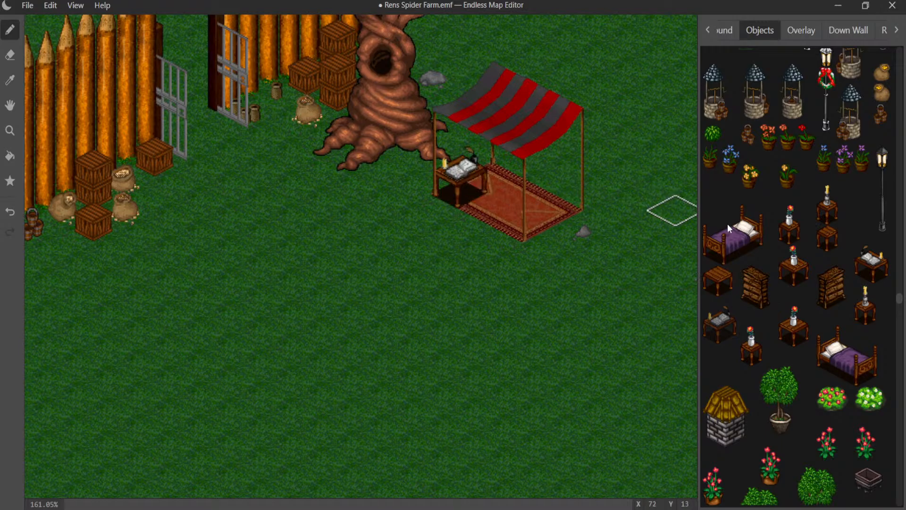
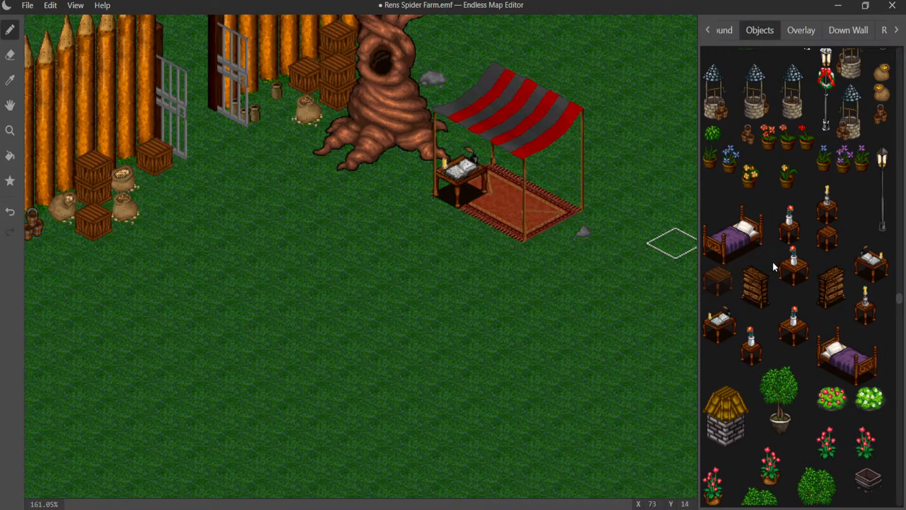
# - Find the stack of wooden barrels among the object graphics and place it on the grass beside the rug, at the awning's far pole
pyautogui.scroll(-10, 810, 228)
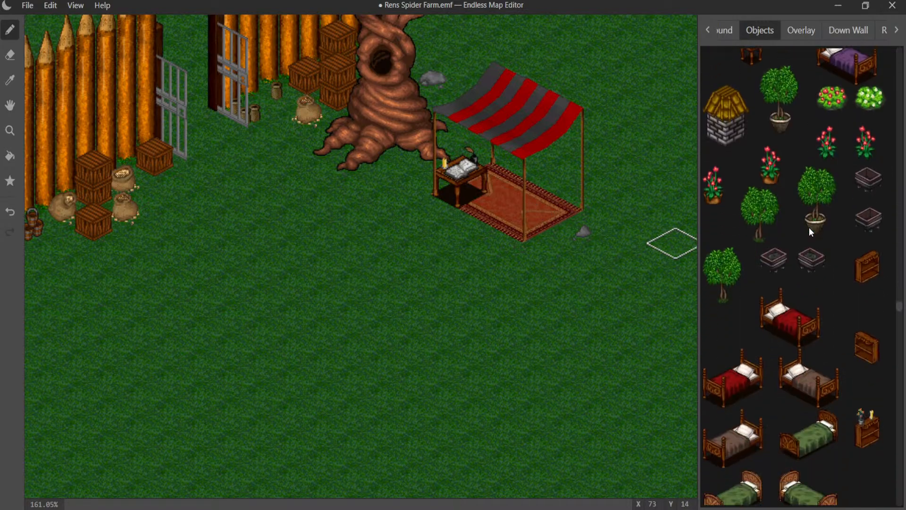
pyautogui.scroll(-10, 809, 227)
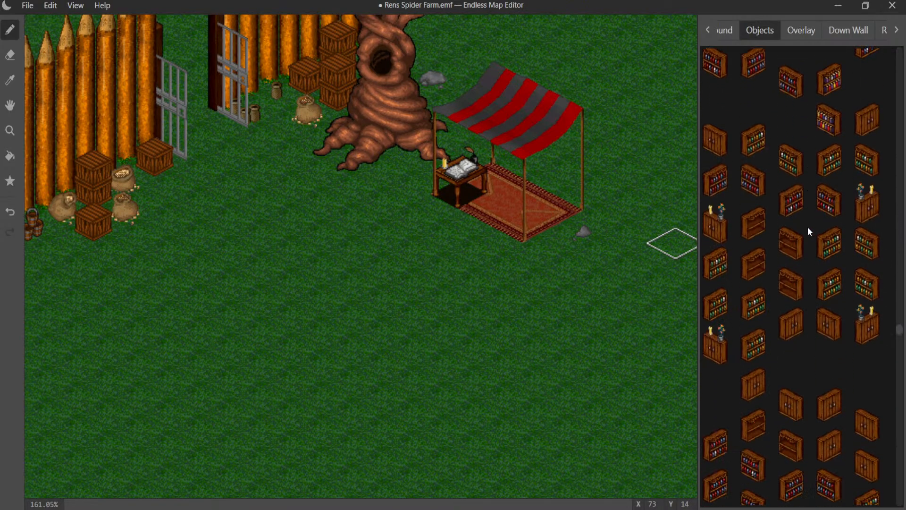
pyautogui.scroll(-3, 808, 230)
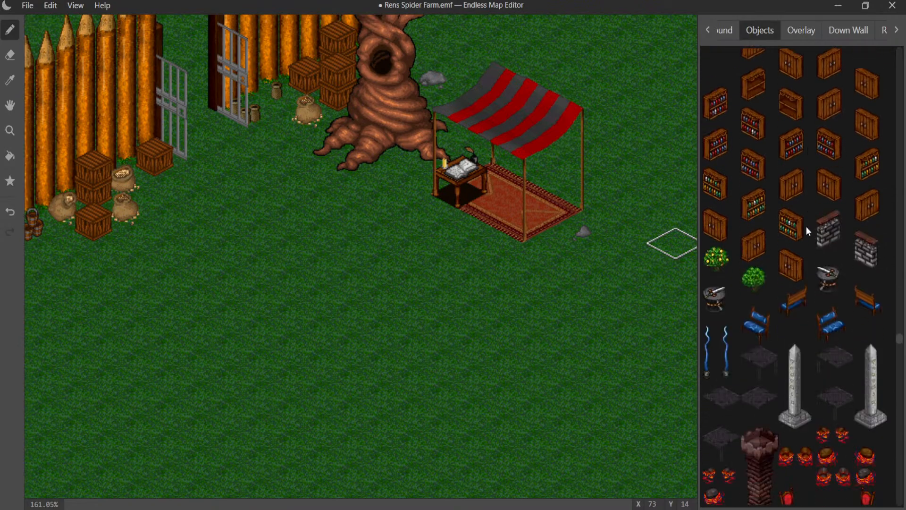
pyautogui.scroll(-7, 806, 229)
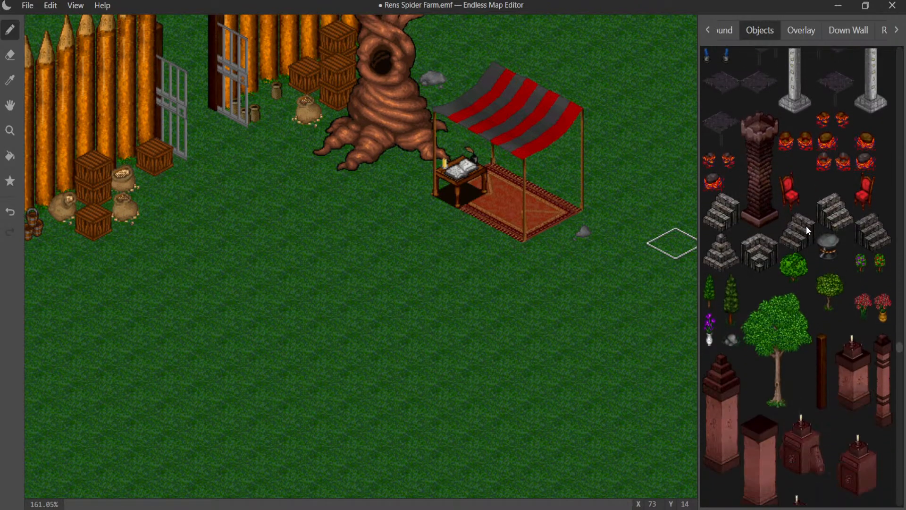
pyautogui.scroll(-4, 806, 227)
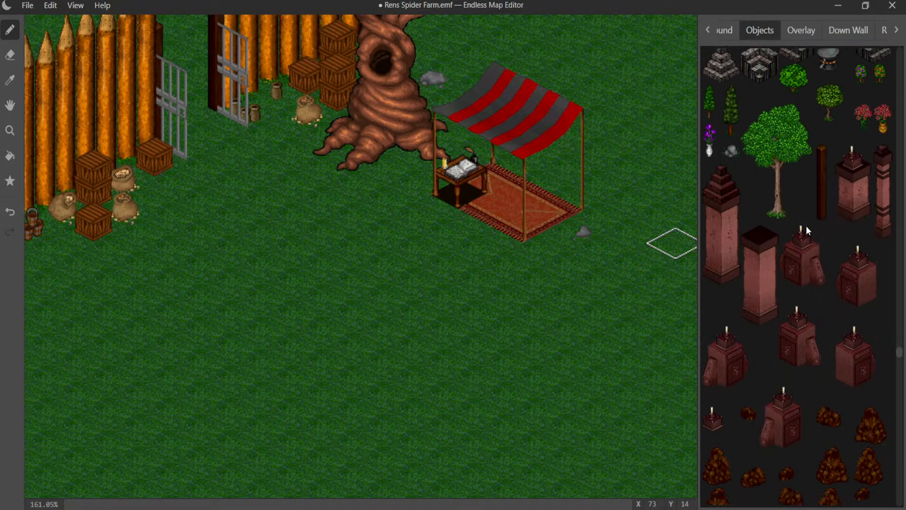
pyautogui.scroll(-10, 806, 226)
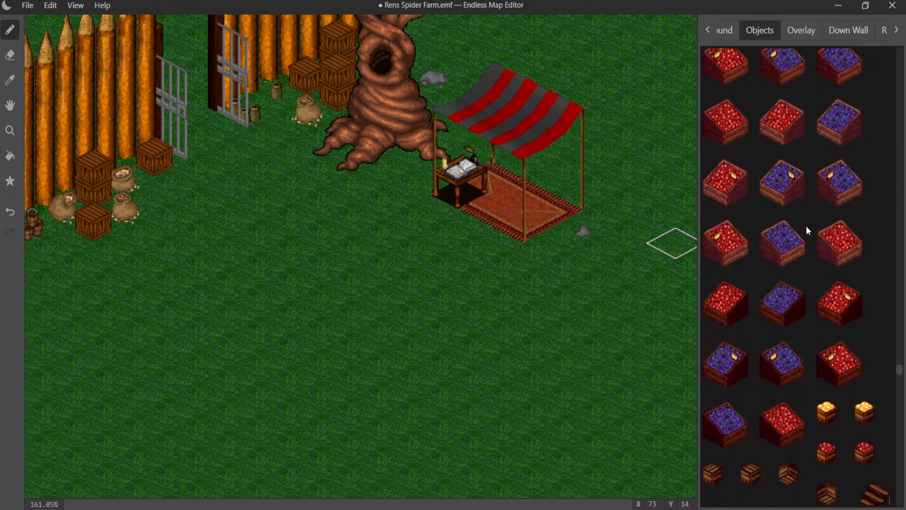
pyautogui.scroll(-12, 806, 229)
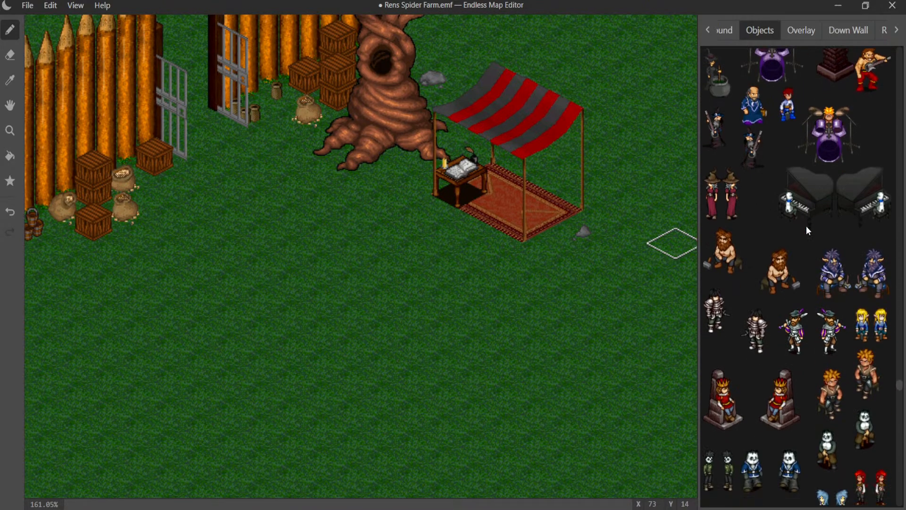
pyautogui.scroll(-12, 806, 230)
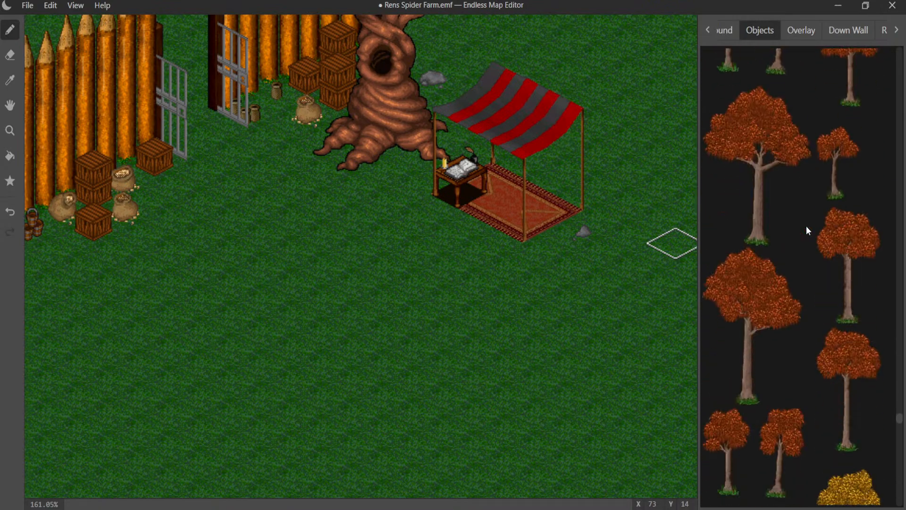
pyautogui.scroll(-12, 806, 230)
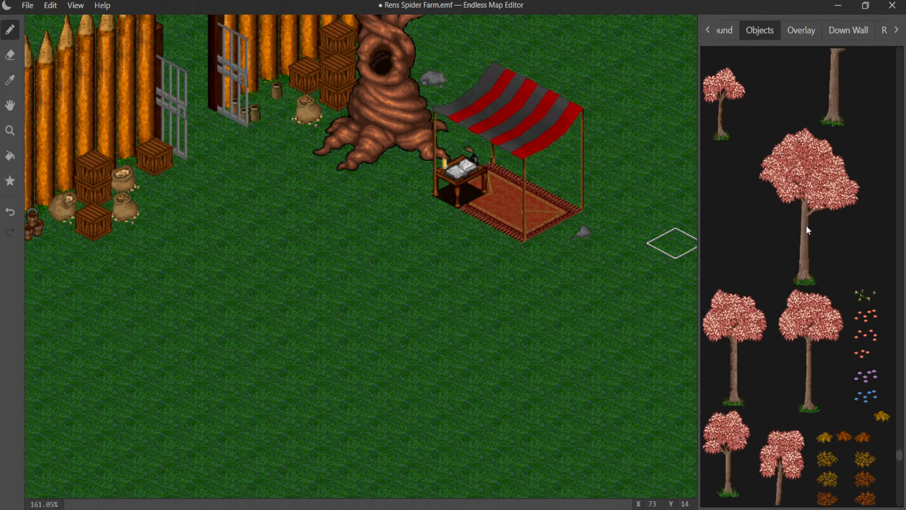
pyautogui.scroll(-6, 808, 230)
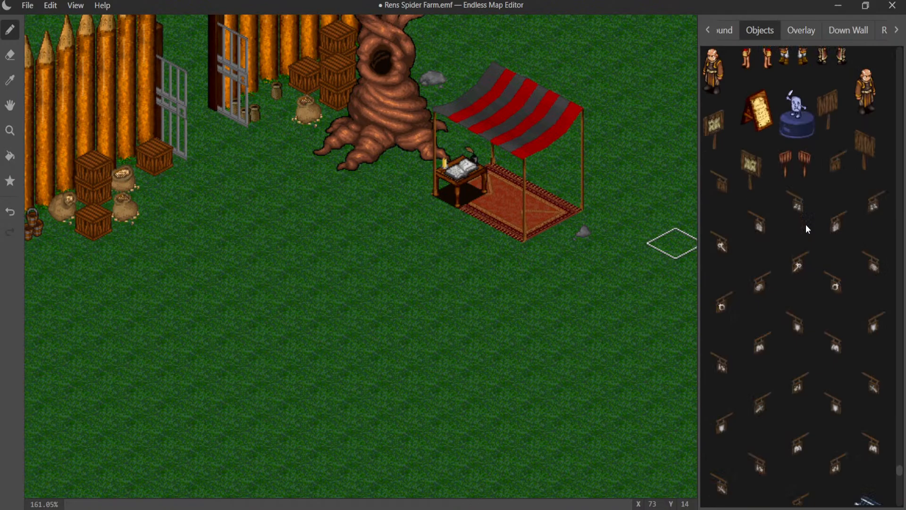
pyautogui.scroll(-6, 806, 224)
pyautogui.scroll(-8, 803, 225)
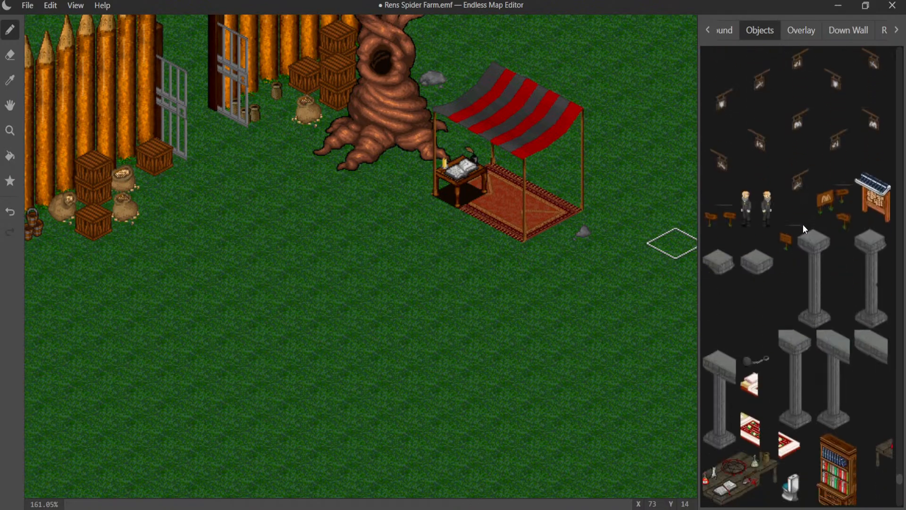
pyautogui.scroll(-6, 802, 225)
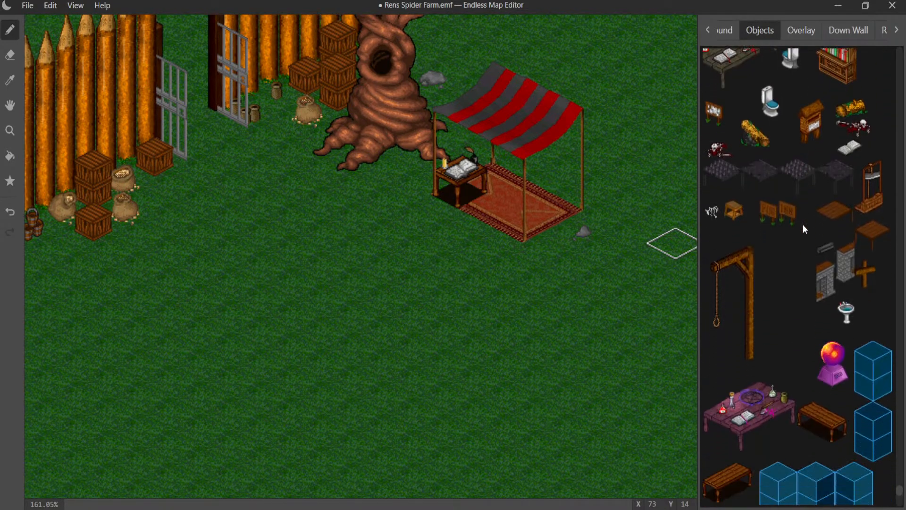
pyautogui.scroll(3, 803, 225)
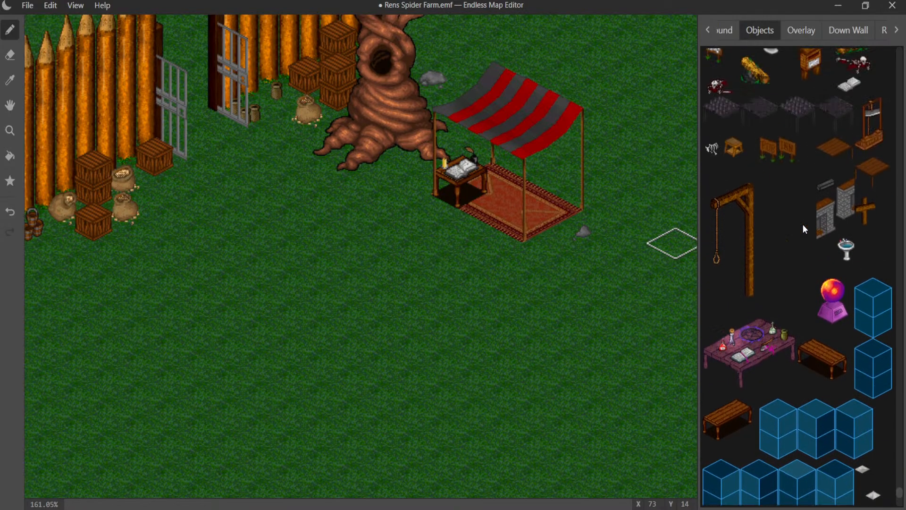
pyautogui.scroll(-6, 803, 225)
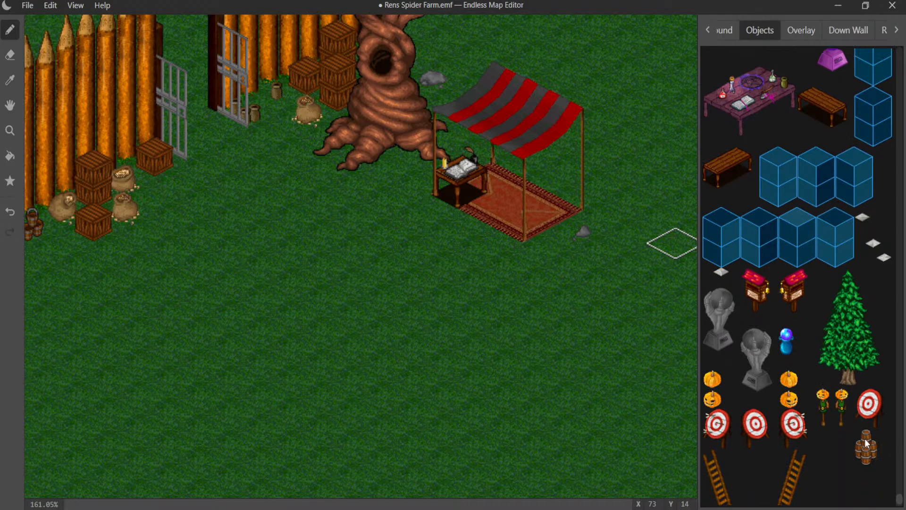
pyautogui.click(508, 174)
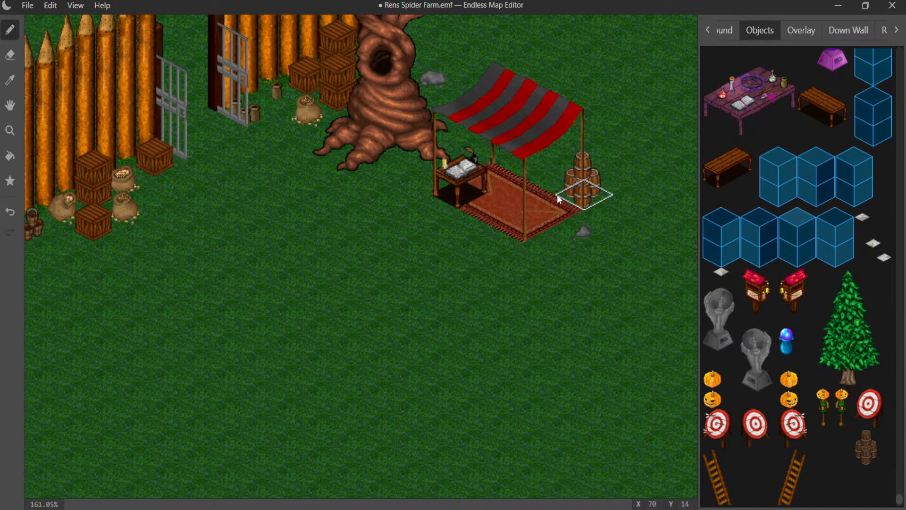
pyautogui.click(561, 194)
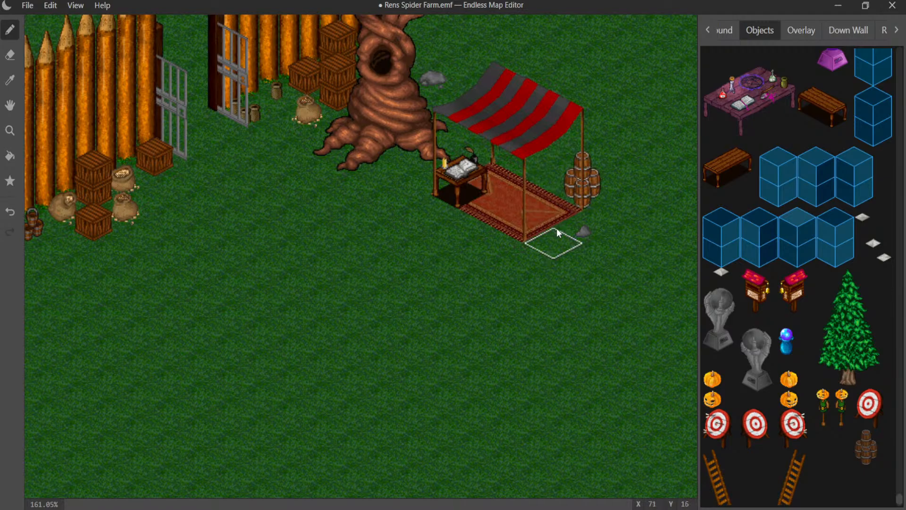
# - Try a second barrel stack directly behind the writing desk, and remove it again
pyautogui.click(482, 164)
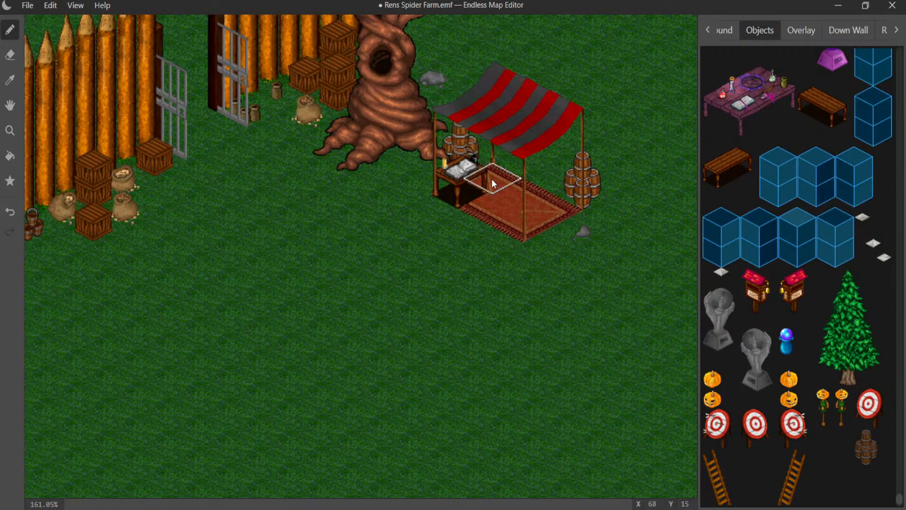
pyautogui.click(460, 156)
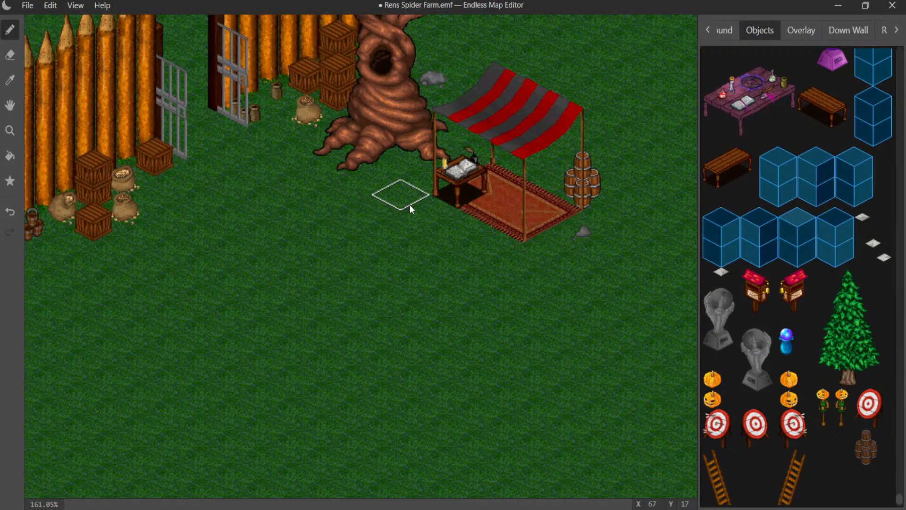
# - Place a red-roofed mailbox on the grass beside the far post of the roofed gateway in the wooden fence
pyautogui.moveTo(410, 205); pyautogui.dragTo(683, 98, button='middle')
pyautogui.moveTo(228, 235); pyautogui.dragTo(593, 115, button='middle')
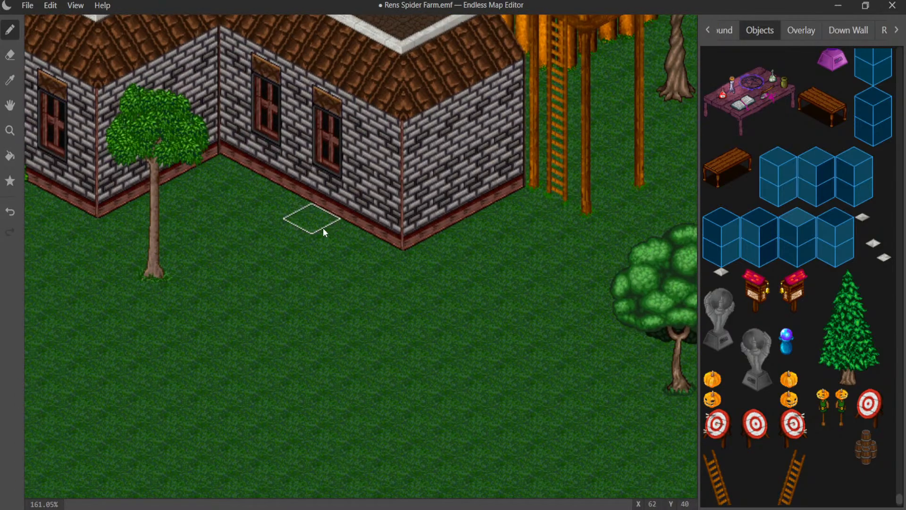
pyautogui.moveTo(323, 228); pyautogui.dragTo(650, 115, button='middle')
pyautogui.moveTo(333, 184); pyautogui.dragTo(618, 78, button='middle')
pyautogui.moveTo(272, 134); pyautogui.dragTo(613, 208, button='middle')
pyautogui.moveTo(239, 113); pyautogui.dragTo(547, 233, button='middle')
pyautogui.moveTo(390, 128); pyautogui.dragTo(581, 232, button='middle')
pyautogui.moveTo(382, 138); pyautogui.dragTo(478, 234, button='middle')
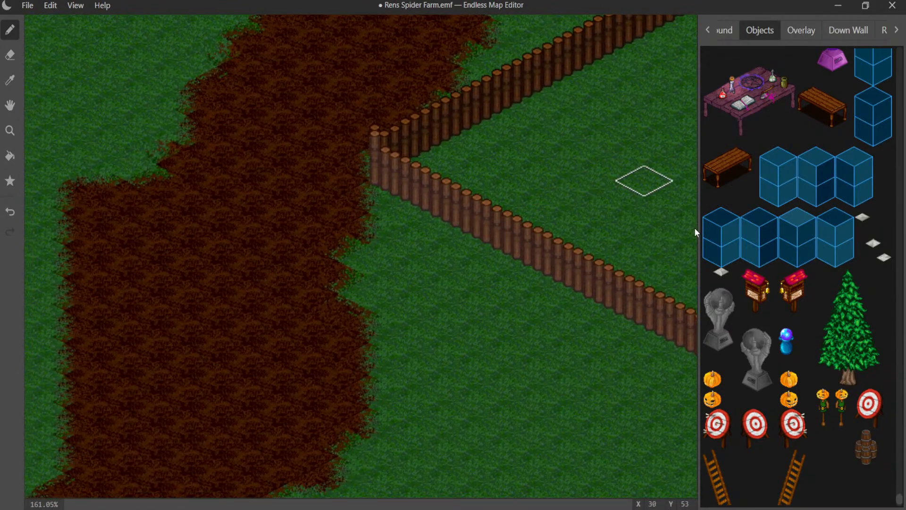
pyautogui.click(388, 206)
pyautogui.moveTo(495, 124); pyautogui.dragTo(269, 325, button='middle')
pyautogui.click(206, 383)
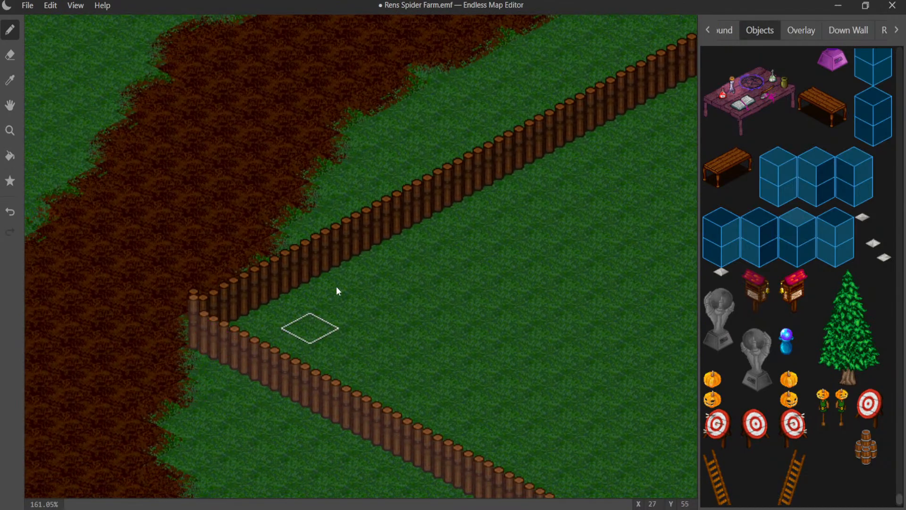
pyautogui.moveTo(368, 233); pyautogui.dragTo(164, 353, button='middle')
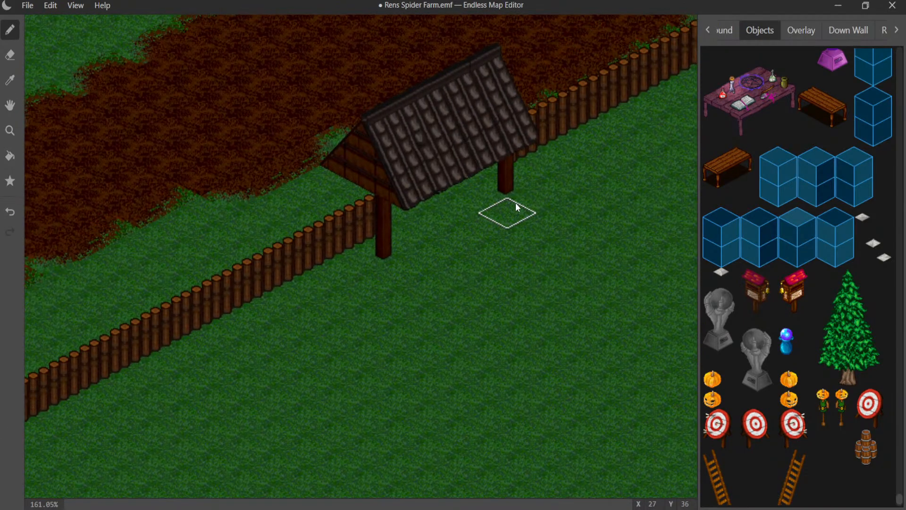
pyautogui.click(523, 202)
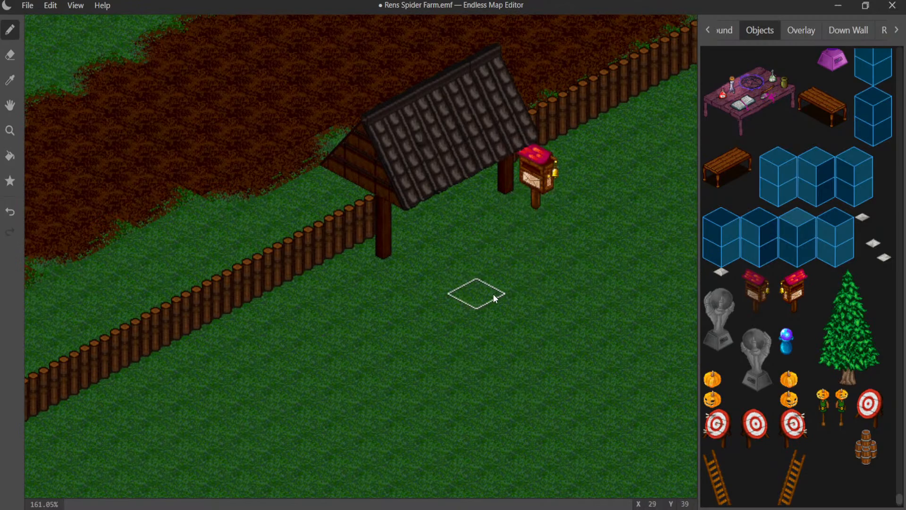
# - Pave a one-tile-wide strip of grey cobblestone ground along the stone house's front door wall, extending just past its outer corner
pyautogui.moveTo(532, 296); pyautogui.dragTo(29, 267, button='middle')
pyautogui.scroll(-2, 301, 235)
pyautogui.moveTo(321, 263)
pyautogui.mouseDown(button='middle')
pyautogui.moveTo(301, 235)
pyautogui.moveTo(274, 135)
pyautogui.mouseUp(button='middle')
pyautogui.moveTo(410, 256)
pyautogui.mouseDown(button='middle')
pyautogui.moveTo(268, 145)
pyautogui.moveTo(303, 92)
pyautogui.mouseUp(button='middle')
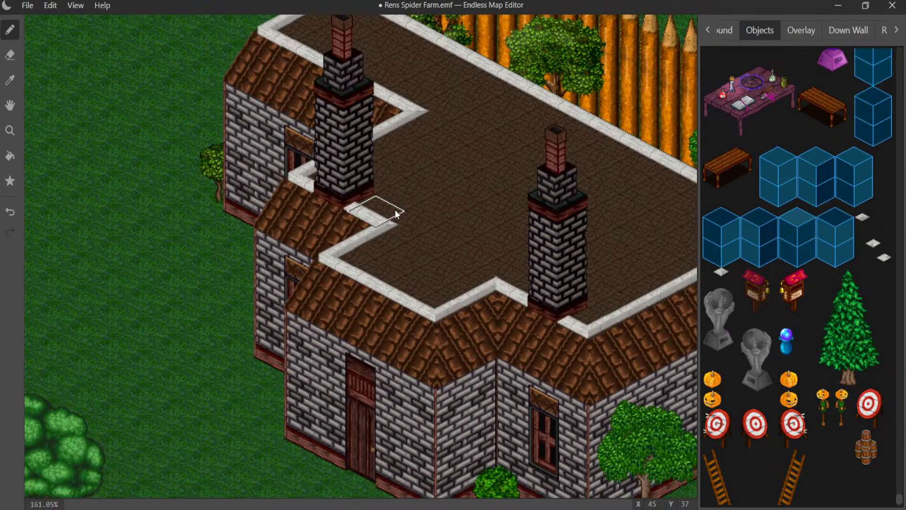
pyautogui.moveTo(395, 209); pyautogui.dragTo(245, 129, button='middle')
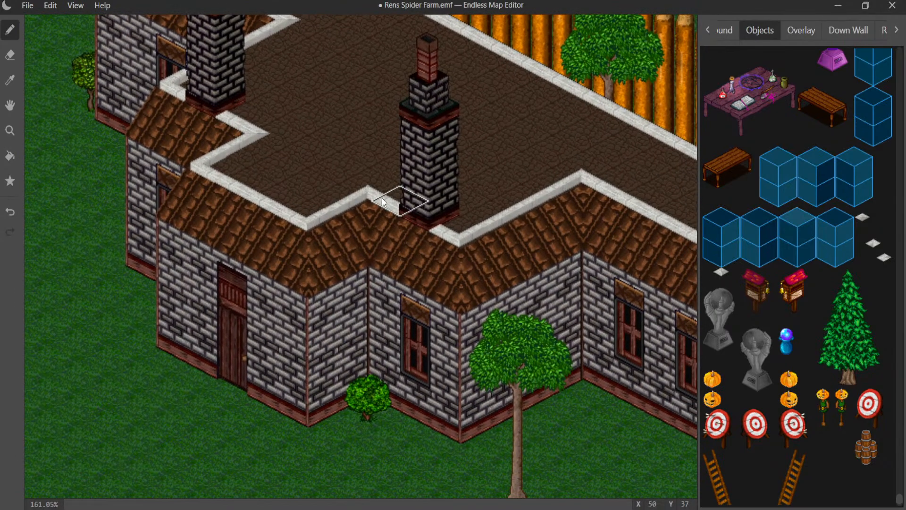
pyautogui.scroll(-5, 381, 197)
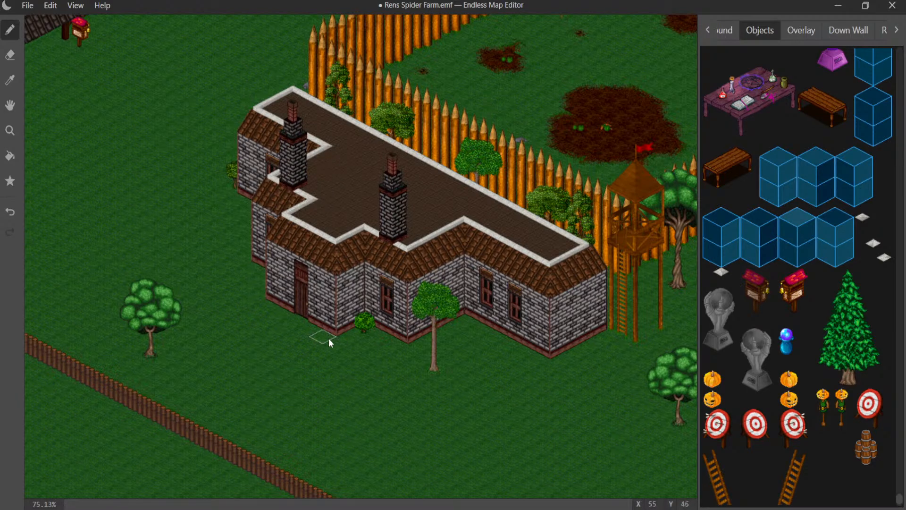
pyautogui.scroll(5, 307, 351)
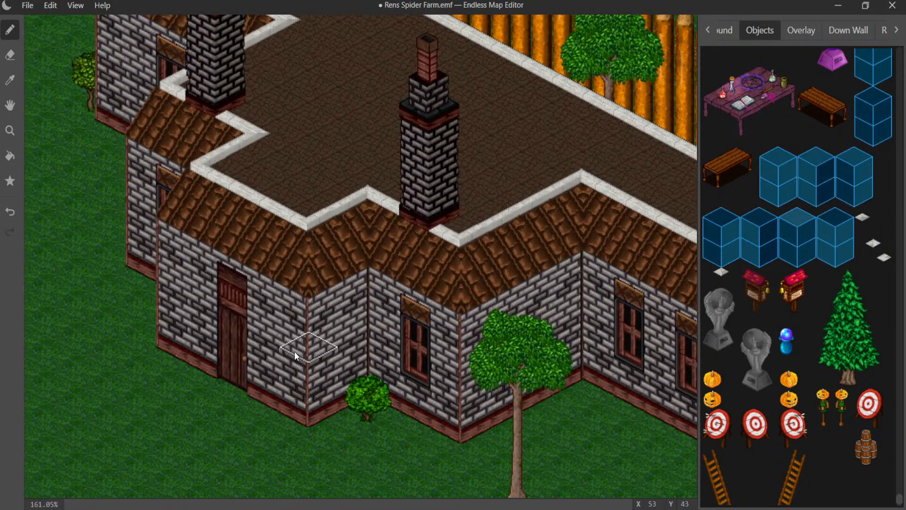
pyautogui.moveTo(294, 355); pyautogui.dragTo(461, 219, button='middle')
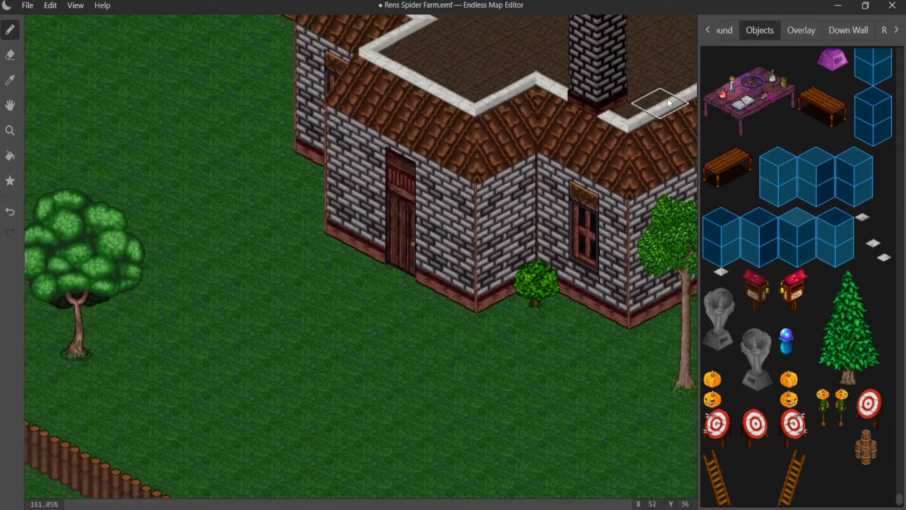
pyautogui.click(721, 37)
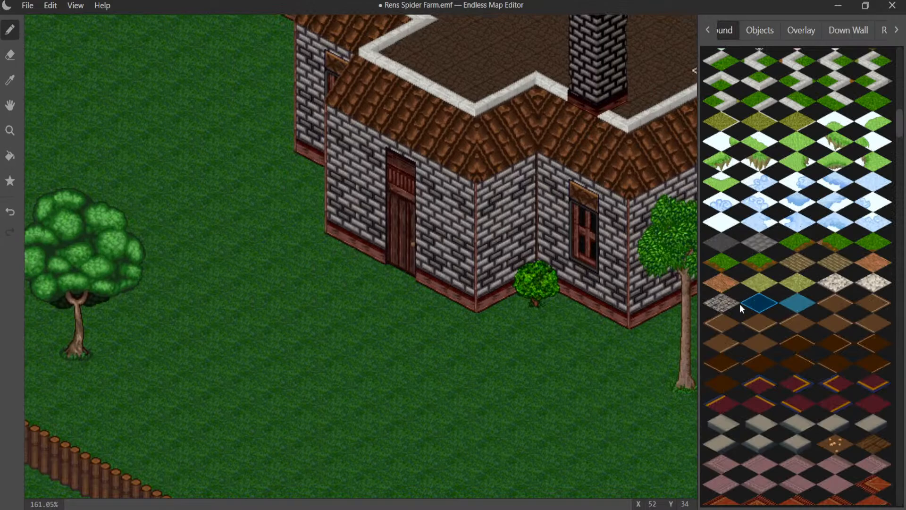
pyautogui.click(723, 307)
pyautogui.click(460, 315)
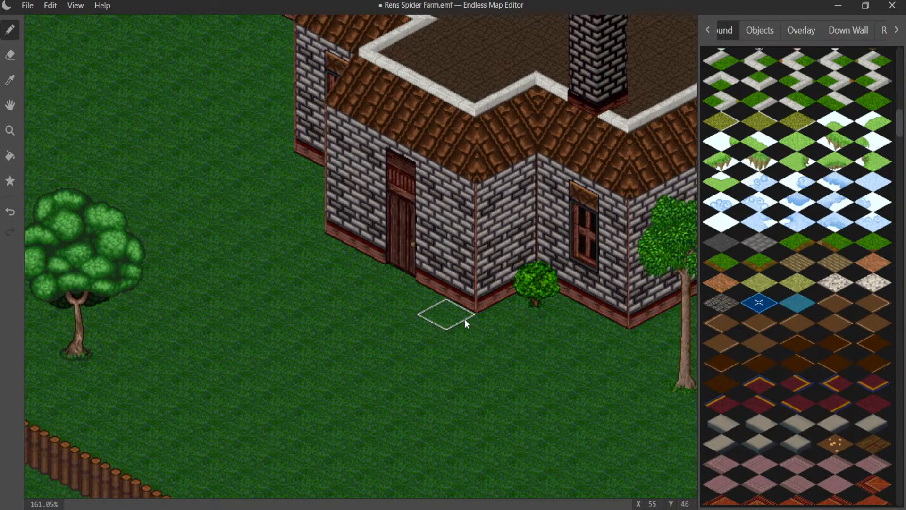
pyautogui.click(420, 304)
pyautogui.click(385, 283)
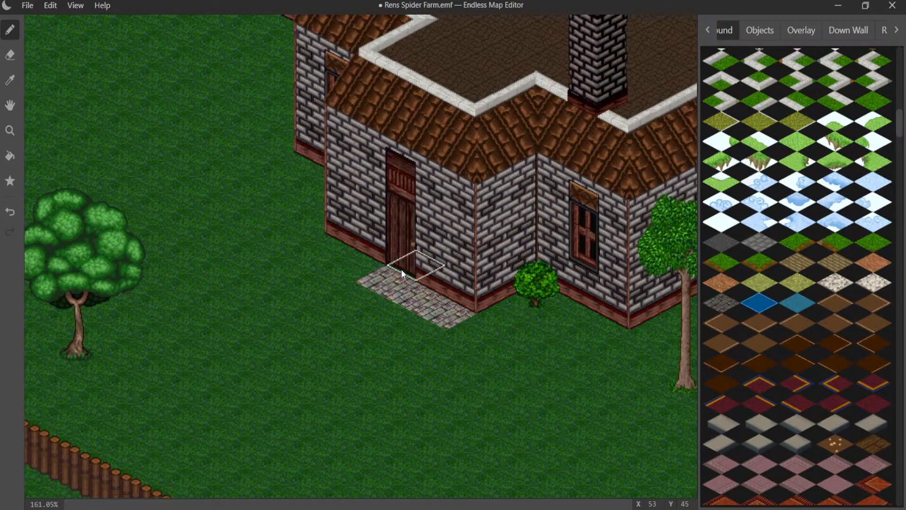
pyautogui.click(360, 263)
pyautogui.click(347, 247)
pyautogui.click(319, 232)
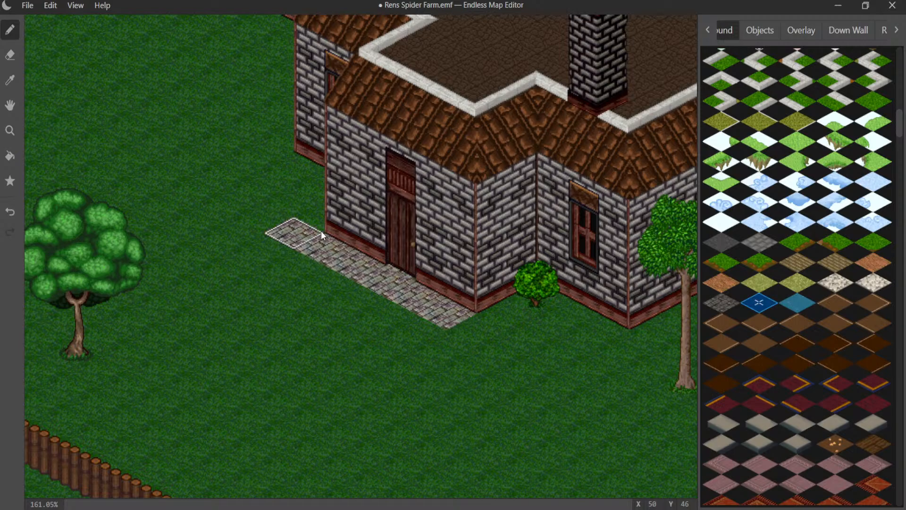
# - Extend the grey cobblestone paving one tile wide around the stone house's recessed side wall and its outer corners past the window
pyautogui.click(320, 220)
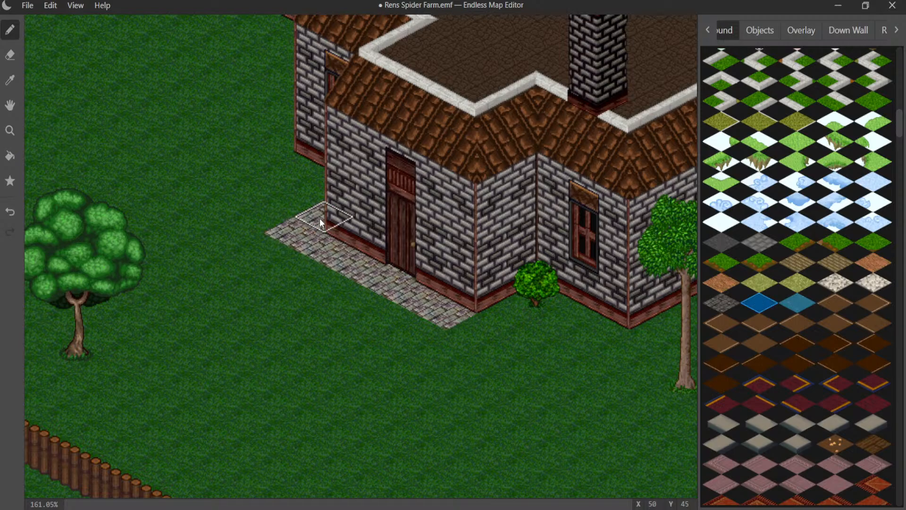
pyautogui.click(297, 182)
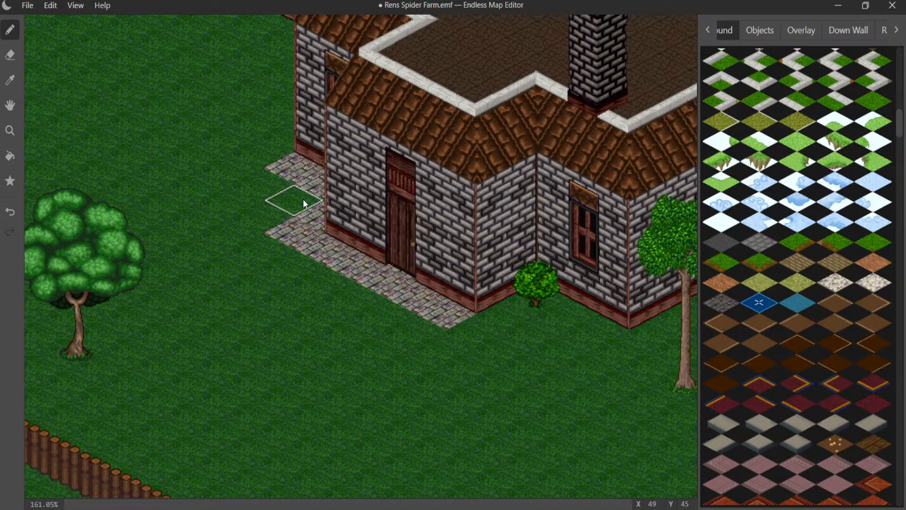
pyautogui.click(474, 320)
pyautogui.click(496, 305)
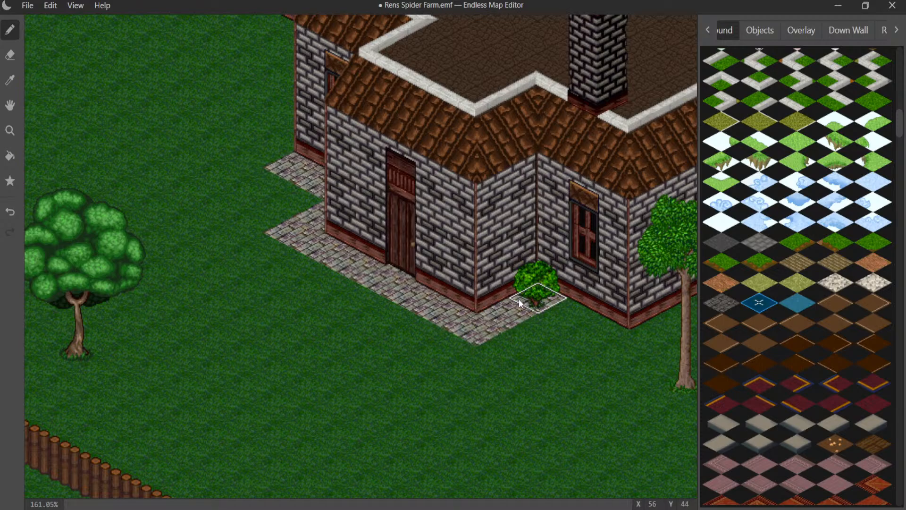
pyautogui.moveTo(545, 300); pyautogui.dragTo(637, 333)
# - Remove the green bush from the stone house's inner corner between the door wing and the window
pyautogui.click(755, 32)
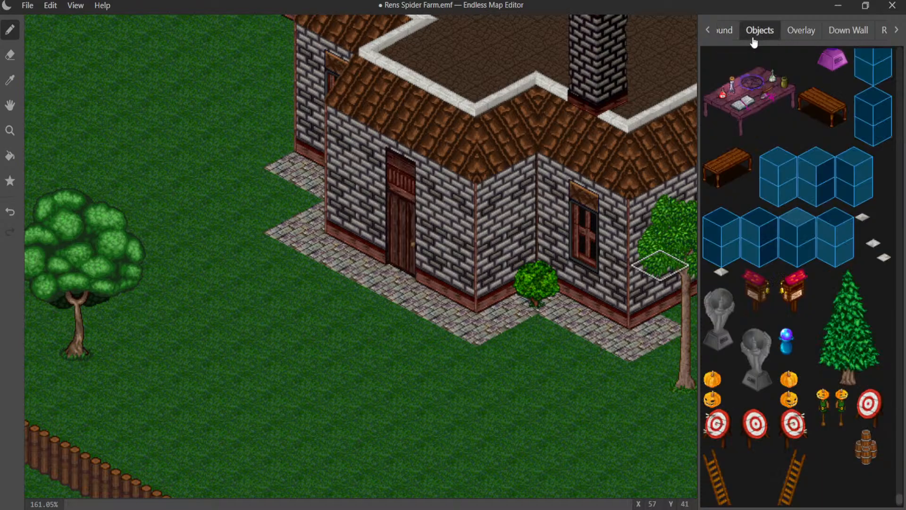
pyautogui.click(544, 289)
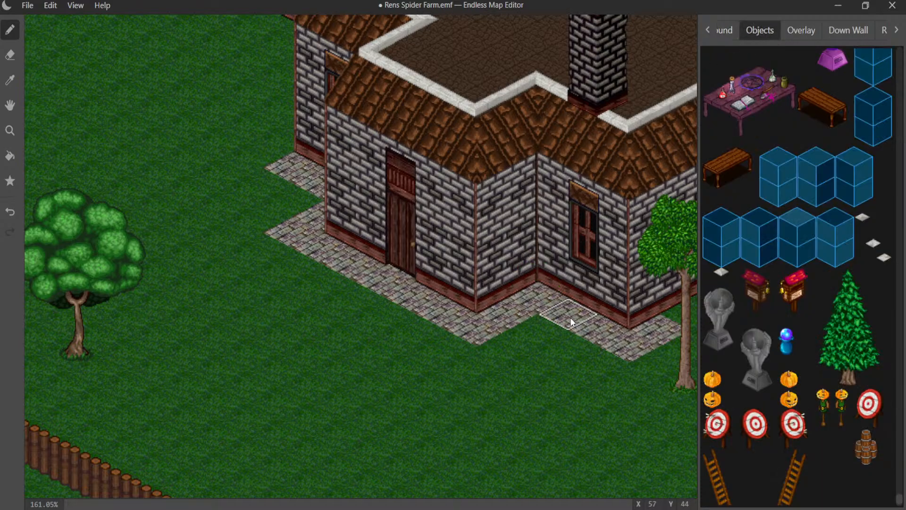
pyautogui.moveTo(570, 317); pyautogui.dragTo(467, 312, button='middle')
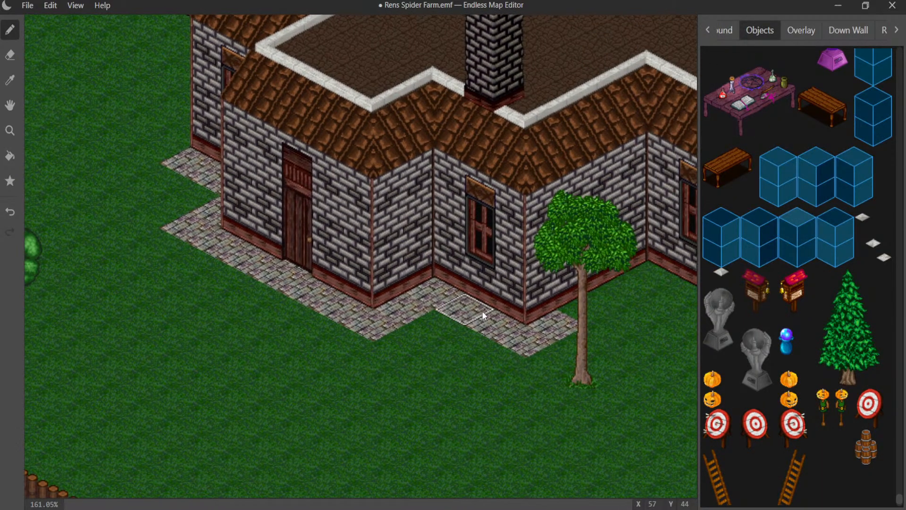
# - Undo the bush removal and all the cobblestone paving laid along the stone house's walls
pyautogui.hotkey('ctrl', 'z')
pyautogui.hotkey('ctrl', 'z')
pyautogui.hotkey('ctrl', 'z')
pyautogui.hotkey('ctrl', 'z')
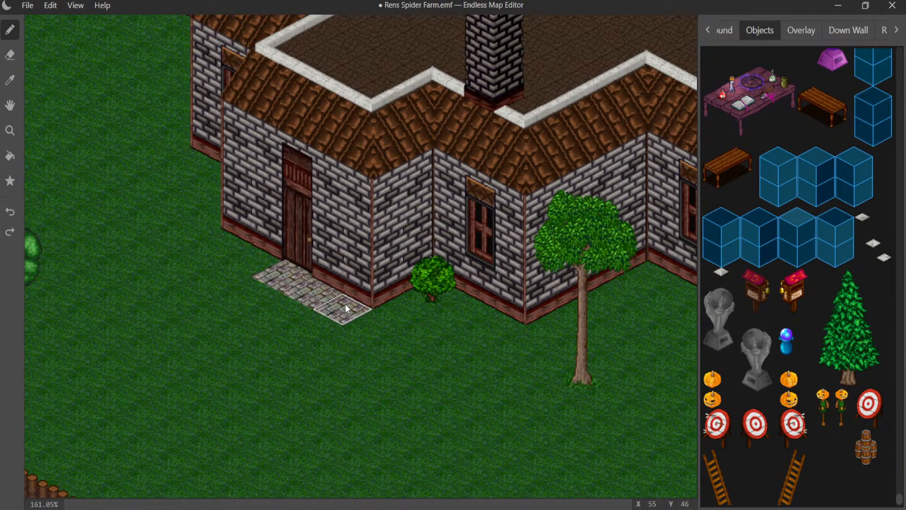
pyautogui.hotkey('ctrl', 'z')
pyautogui.hotkey('ctrl', 'z')
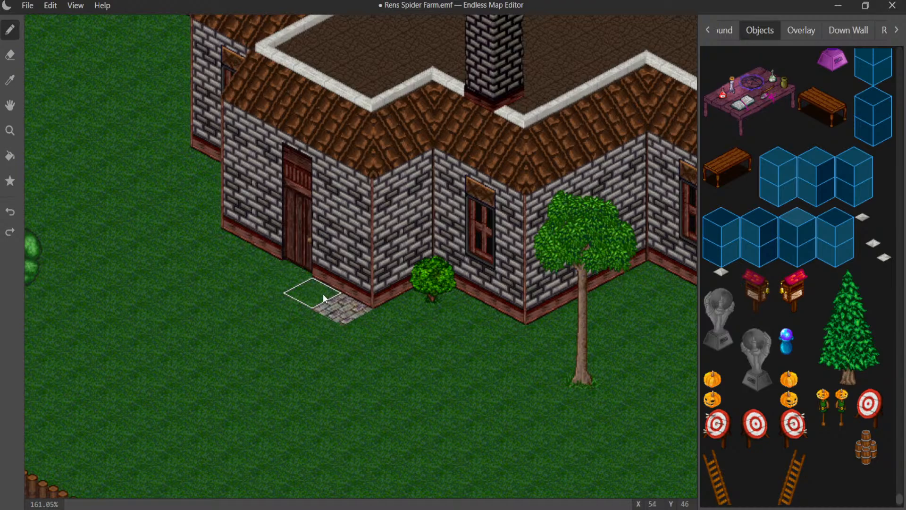
pyautogui.hotkey('ctrl', 'z')
# - Lay a short row of three grey cobblestone ground tiles on the grass at the stone house's front door
pyautogui.click(312, 268)
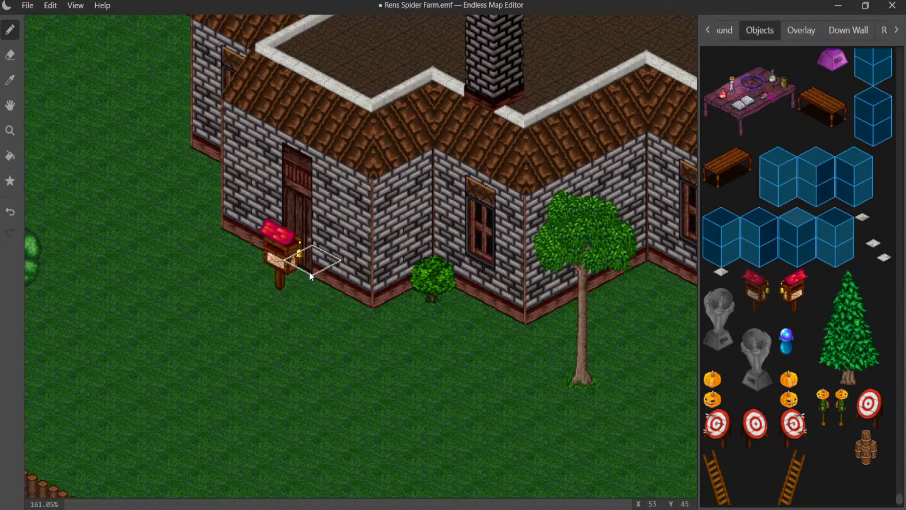
pyautogui.hotkey('ctrl', 'z')
pyautogui.click(725, 30)
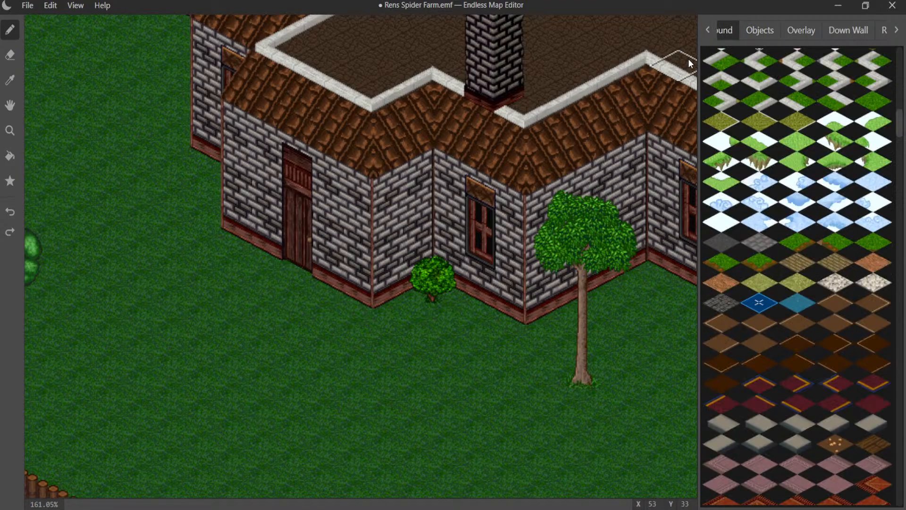
pyautogui.click(300, 277)
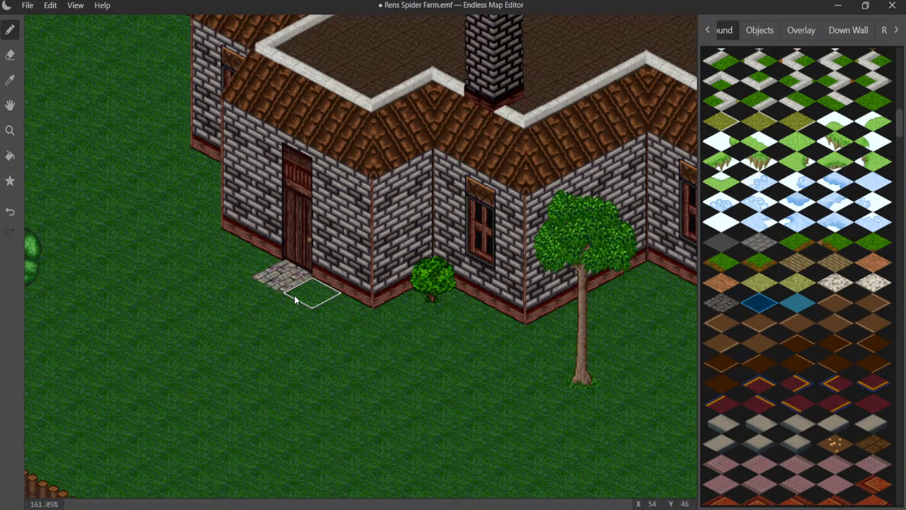
pyautogui.click(295, 297)
pyautogui.click(262, 267)
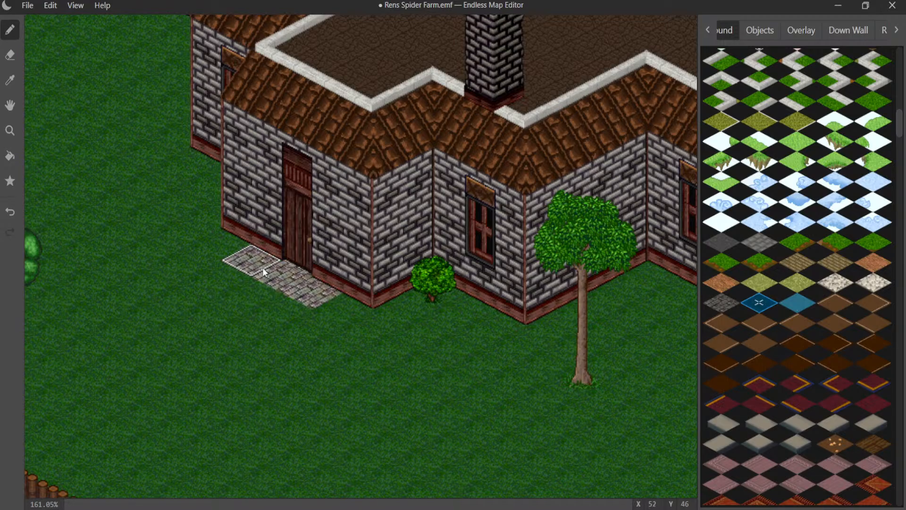
# - Search the ground graphics for an edged cobblestone tile and try it at the end of the short paving row
pyautogui.scroll(-10, 801, 325)
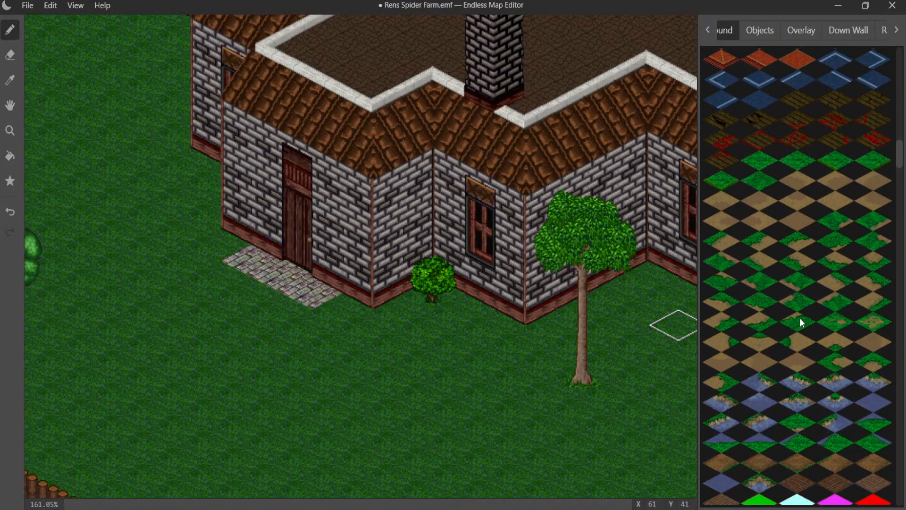
pyautogui.scroll(-10, 800, 325)
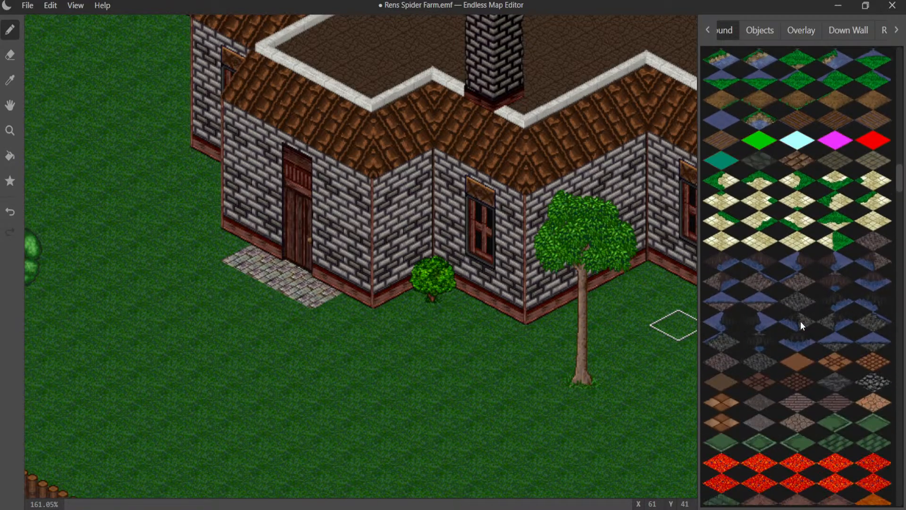
pyautogui.scroll(-10, 803, 318)
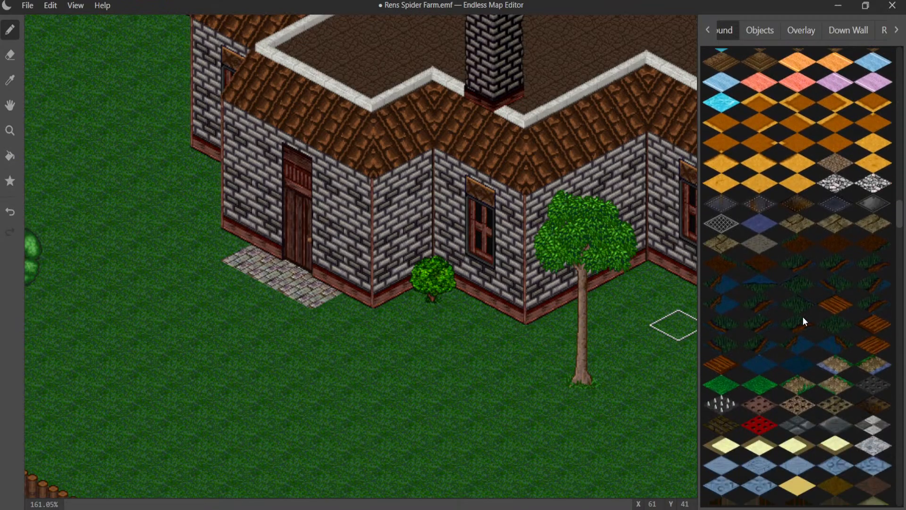
pyautogui.scroll(-10, 804, 315)
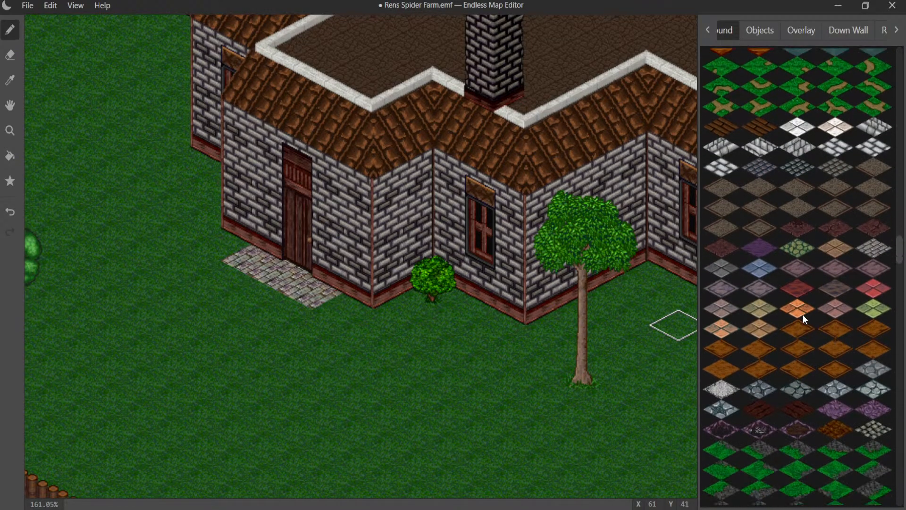
pyautogui.scroll(-8, 805, 319)
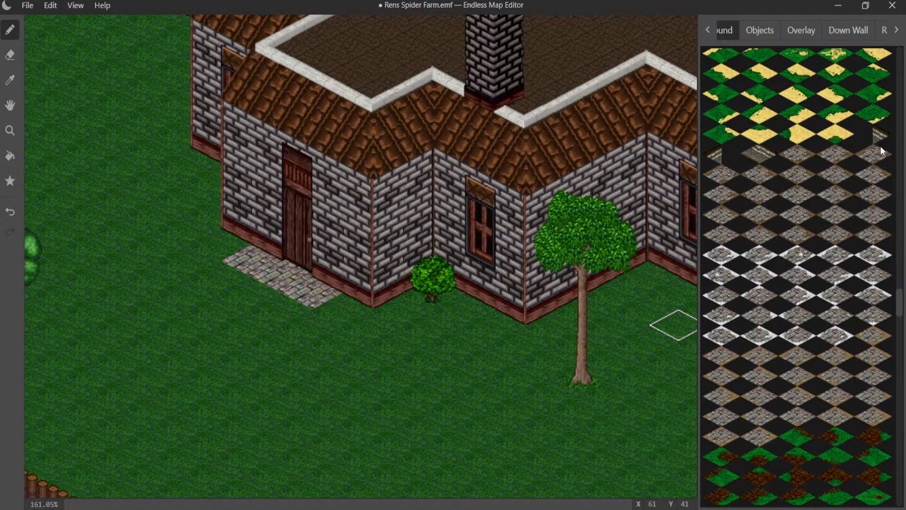
pyautogui.click(364, 320)
pyautogui.hotkey('ctrl', 'z')
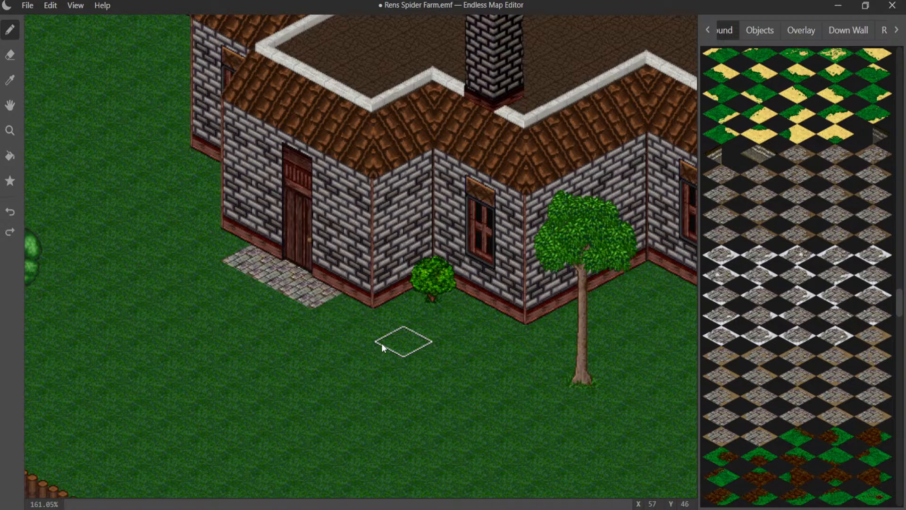
pyautogui.click(806, 381)
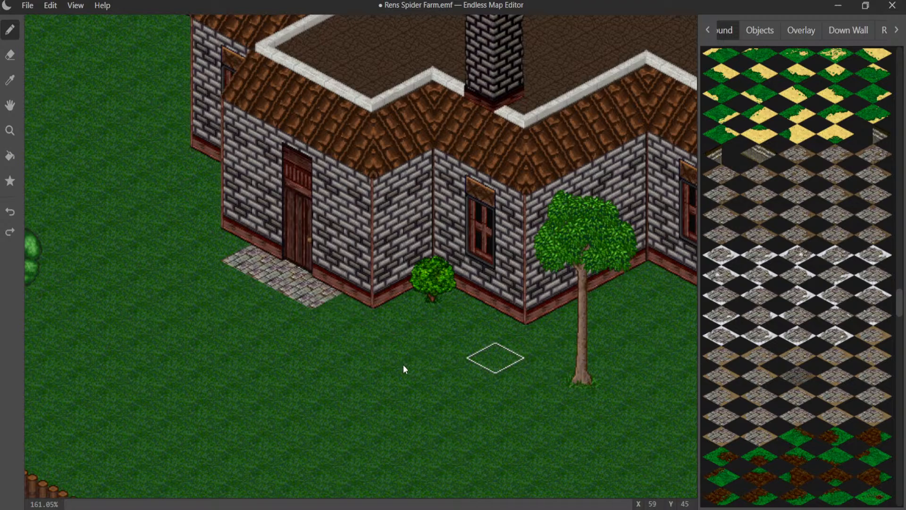
pyautogui.click(336, 312)
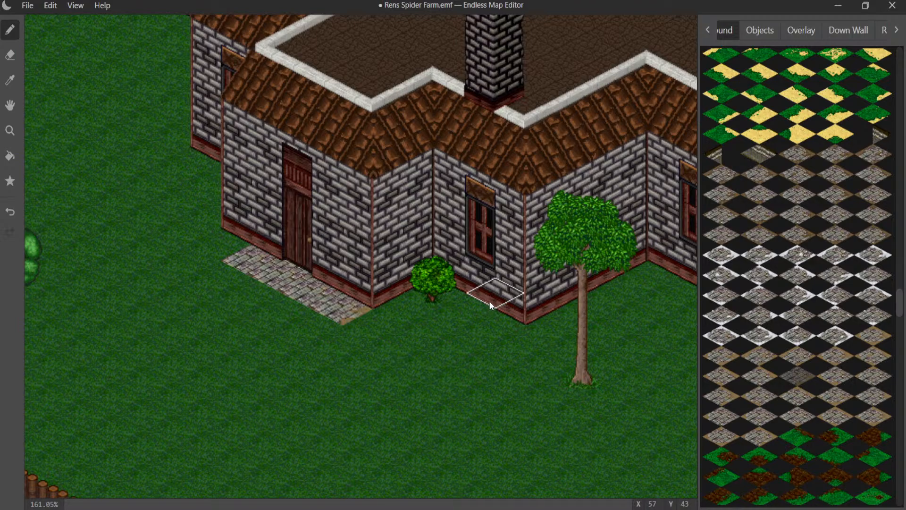
# - Undo the edged tile and the two outer cobblestone tiles, keeping only the one directly at the front door
pyautogui.hotkey('ctrl', 'z')
pyautogui.hotkey('ctrl', 'z')
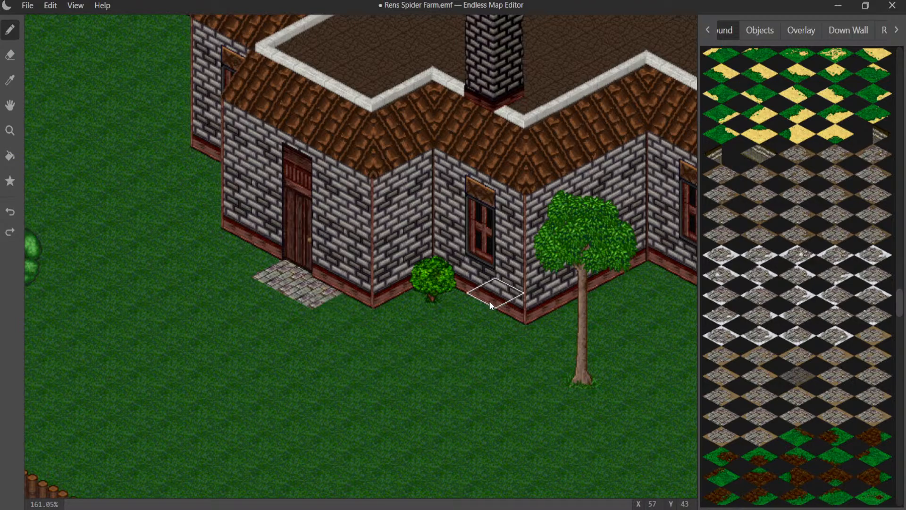
pyautogui.hotkey('ctrl', 'z')
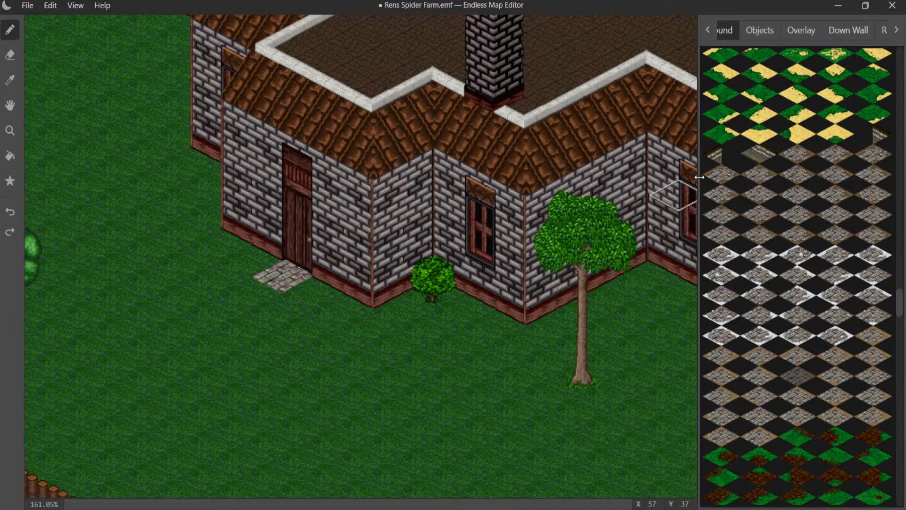
# - Browse the object graphics for trees and plants to decorate the area around the house
pyautogui.click(709, 28)
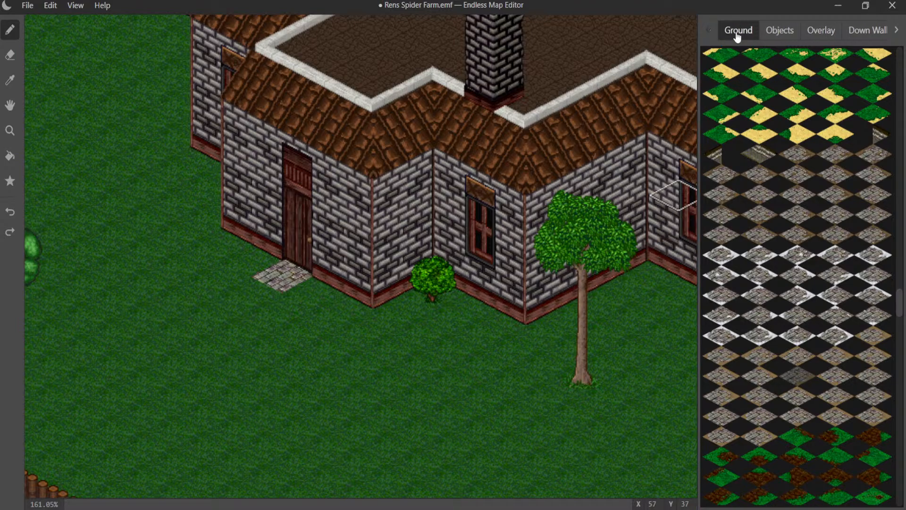
pyautogui.click(780, 30)
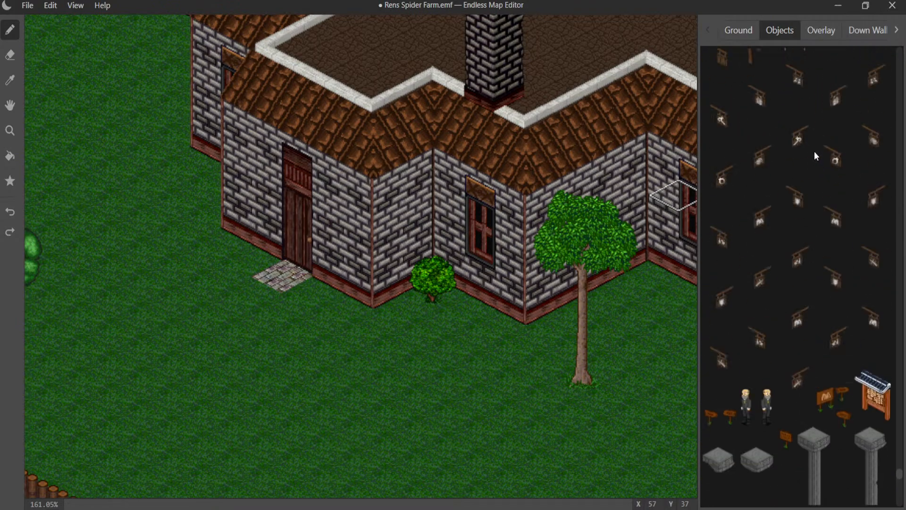
pyautogui.scroll(5, 814, 151)
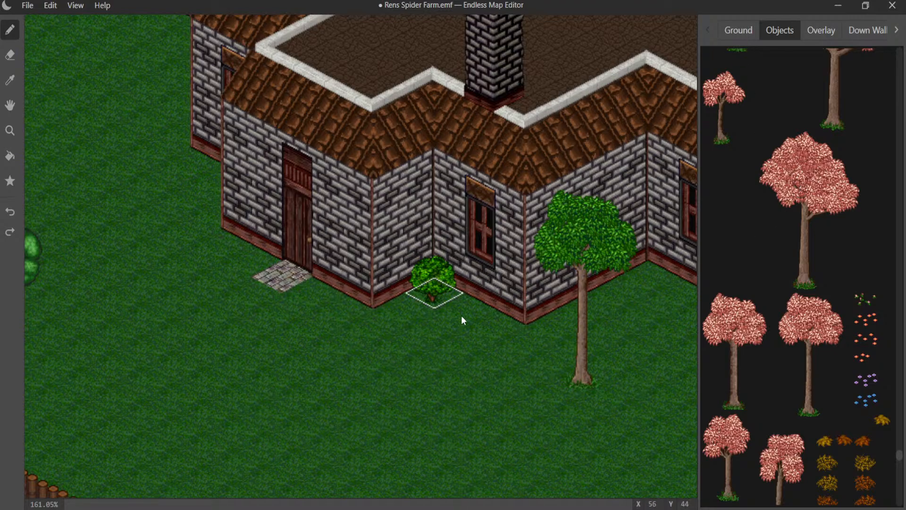
# - Look over the farm from the stone house to the gateway, the log palisade, the awning and the watchtower
pyautogui.moveTo(252, 215); pyautogui.dragTo(574, 150, button='middle')
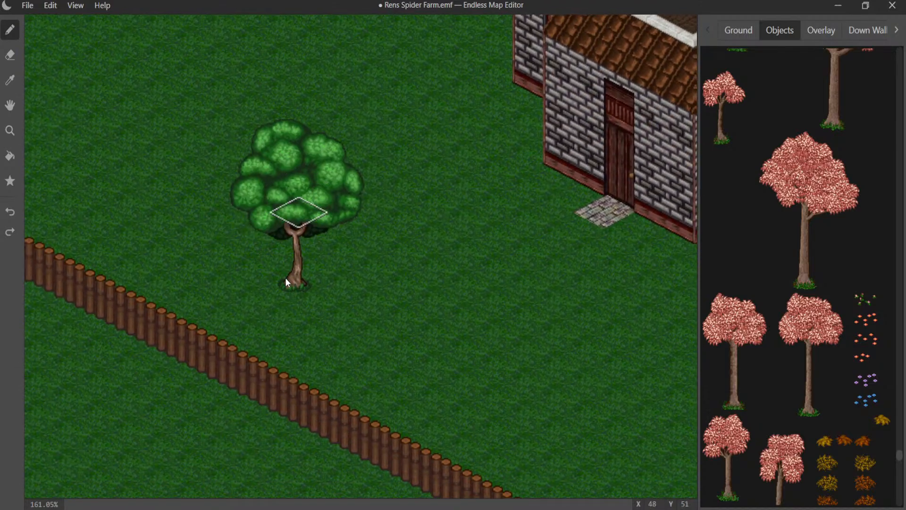
pyautogui.moveTo(373, 206); pyautogui.dragTo(86, 279, button='middle')
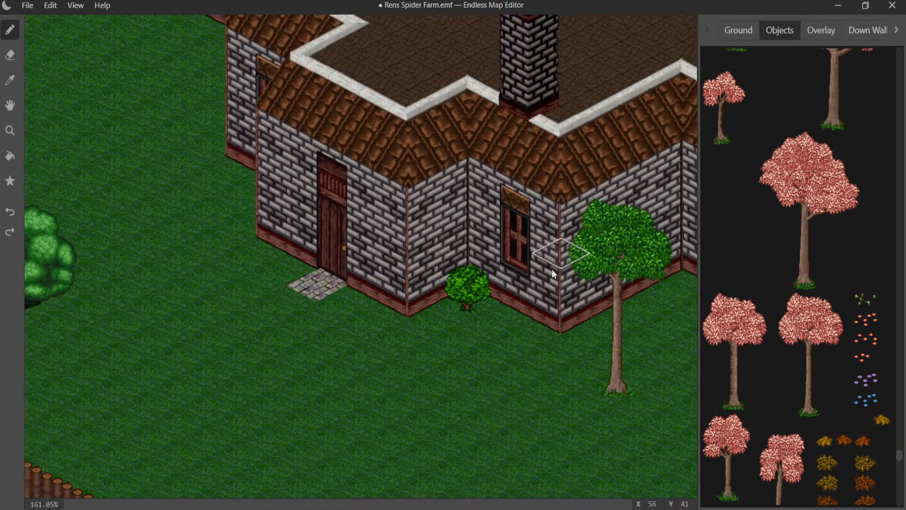
pyautogui.moveTo(299, 191); pyautogui.dragTo(604, 461, button='middle')
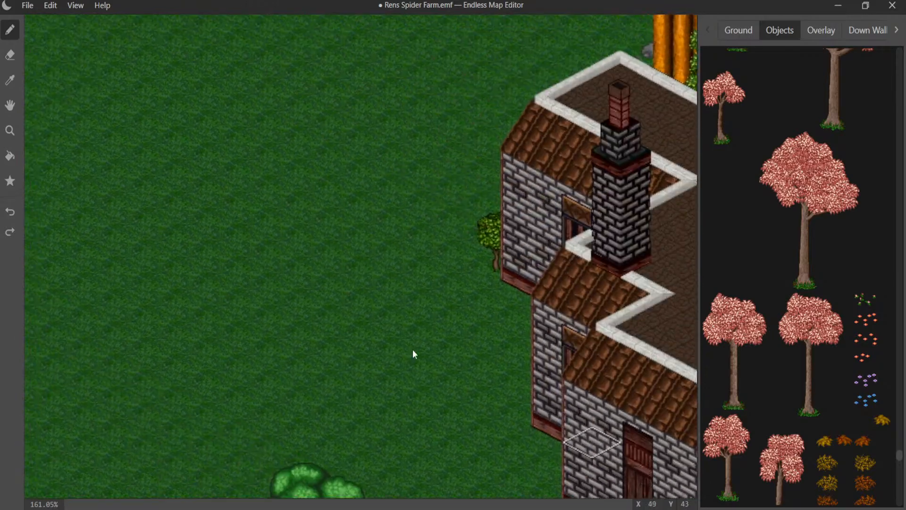
pyautogui.moveTo(262, 193); pyautogui.dragTo(208, 316, button='middle')
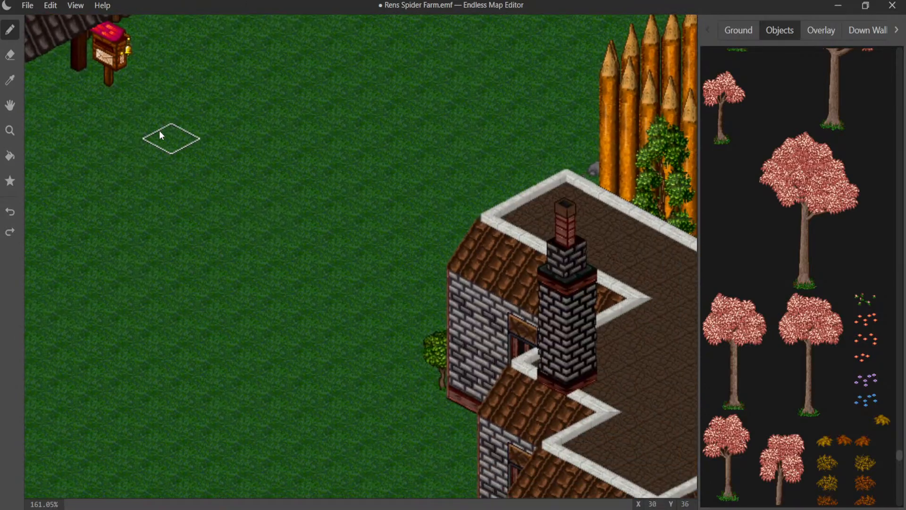
pyautogui.scroll(-6, 505, 92)
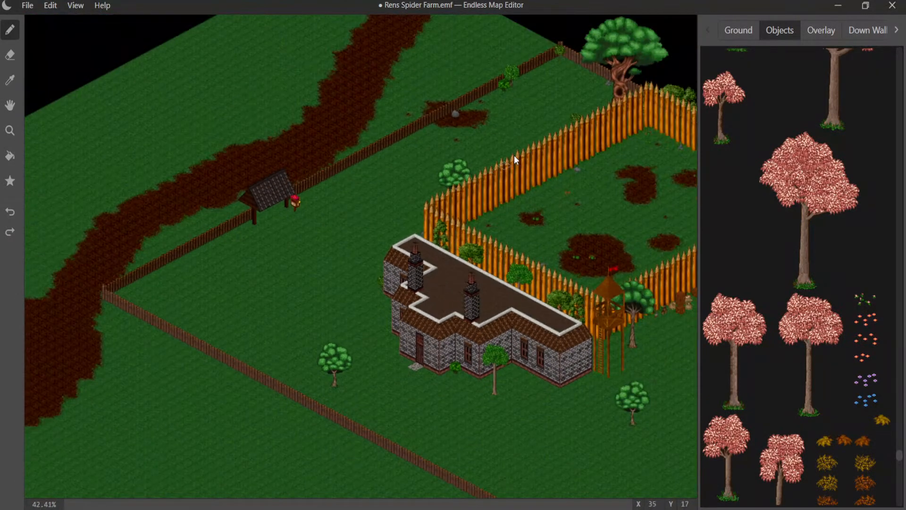
pyautogui.scroll(-1, 514, 159)
pyautogui.moveTo(546, 176); pyautogui.dragTo(135, 176, button='middle')
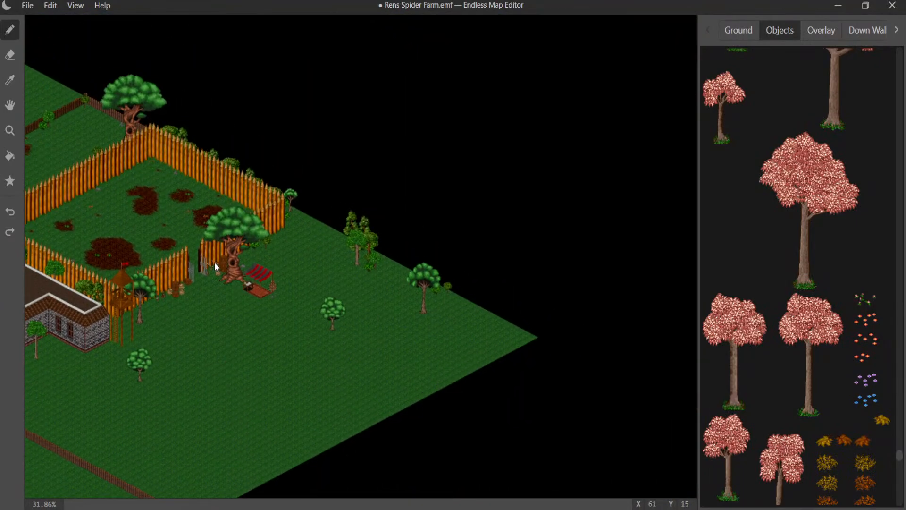
pyautogui.scroll(13, 203, 257)
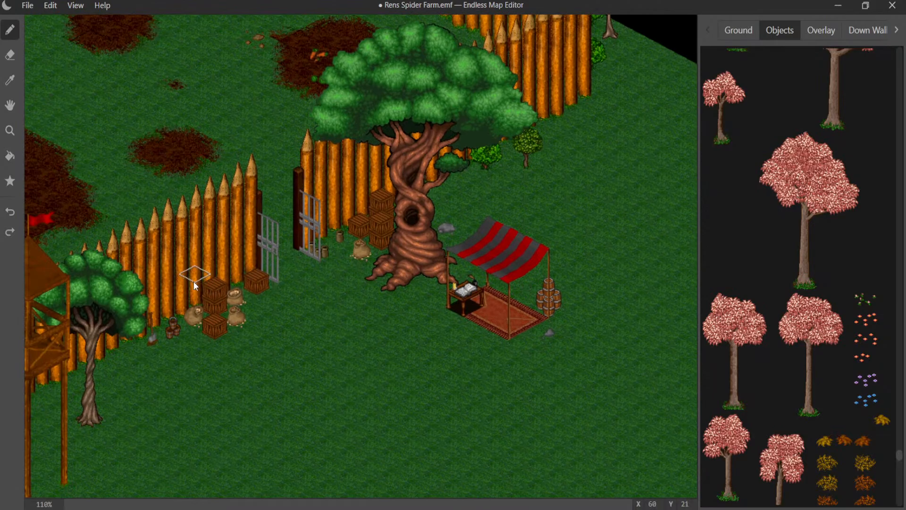
pyautogui.moveTo(194, 281); pyautogui.dragTo(438, 126, button='middle')
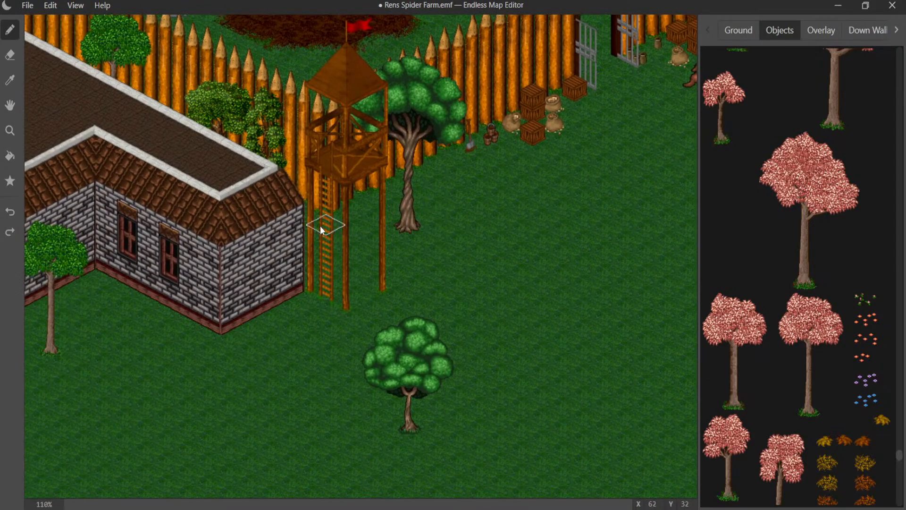
pyautogui.moveTo(321, 227); pyautogui.dragTo(536, 136, button='middle')
pyautogui.moveTo(161, 136); pyautogui.dragTo(463, 128, button='middle')
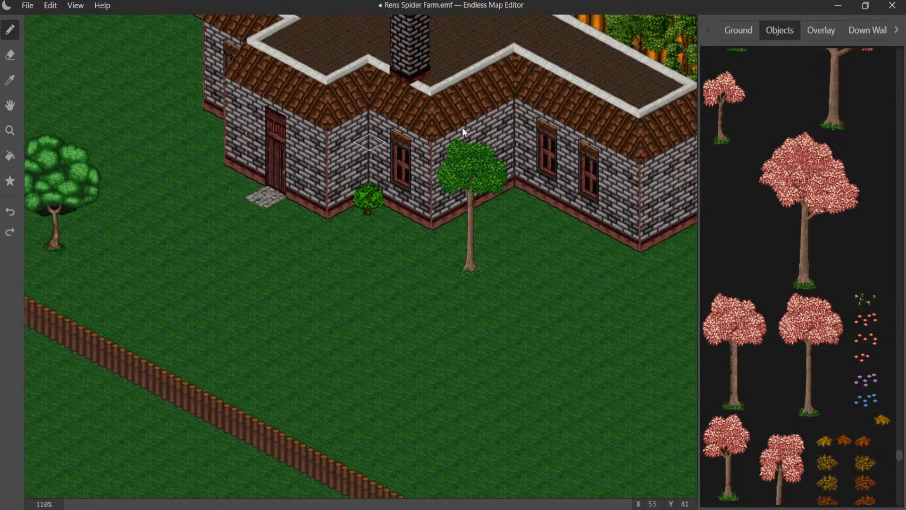
pyautogui.moveTo(217, 196); pyautogui.dragTo(345, 182, button='middle')
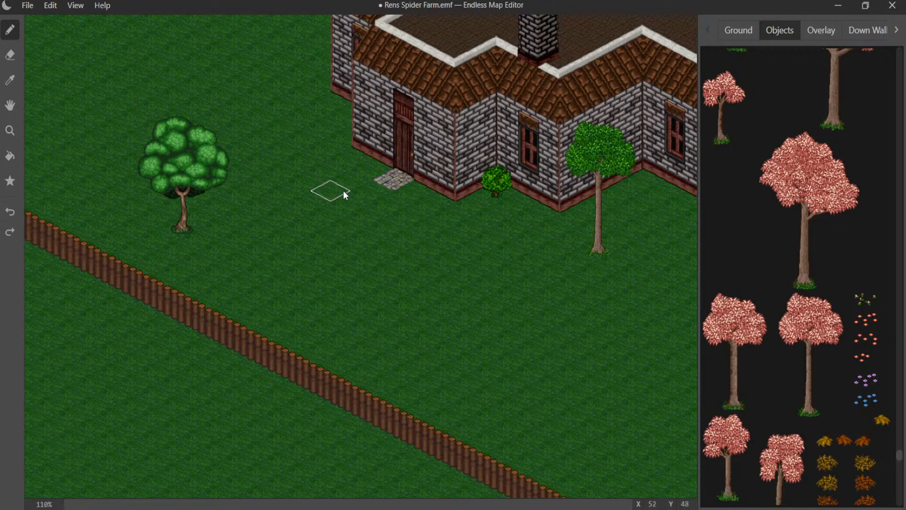
# - Browse the object graphics for an edging to frame the cobblestone tile at the front door
pyautogui.scroll(5, 343, 191)
pyautogui.moveTo(415, 124); pyautogui.dragTo(338, 265, button='middle')
pyautogui.scroll(10, 785, 150)
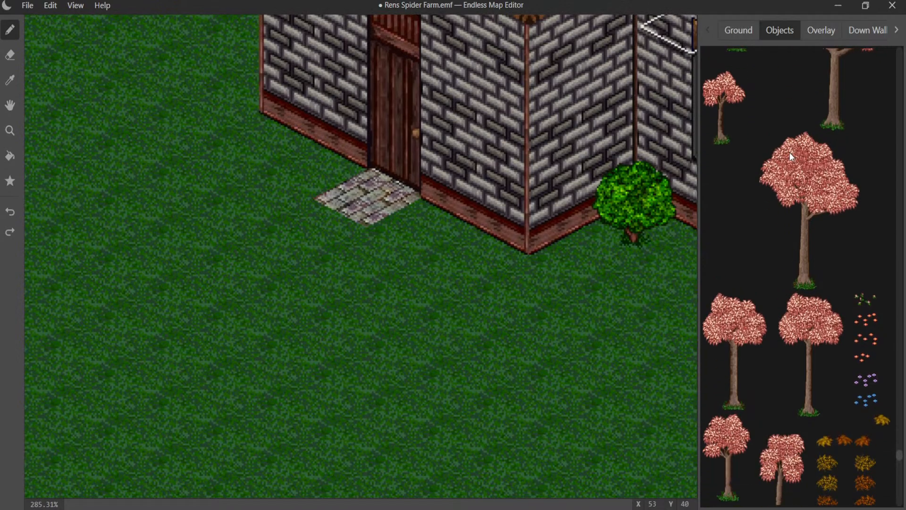
pyautogui.scroll(10, 791, 152)
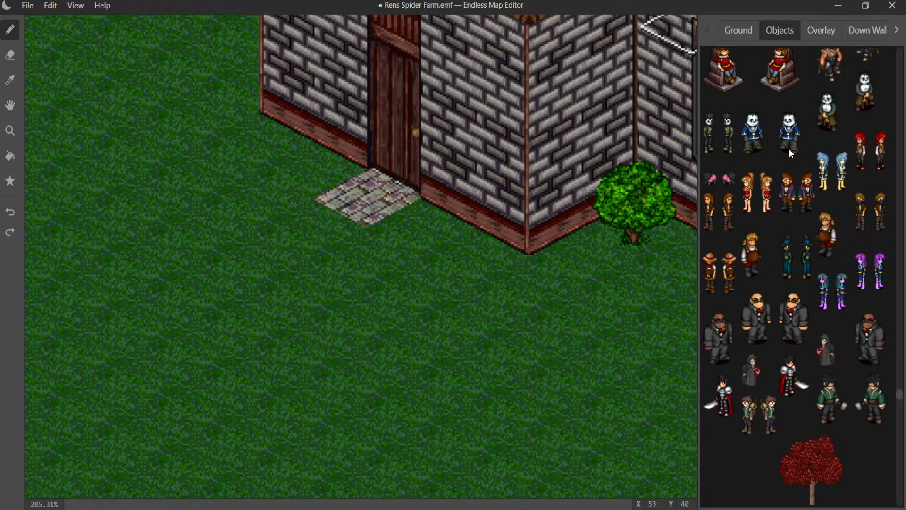
pyautogui.scroll(10, 791, 149)
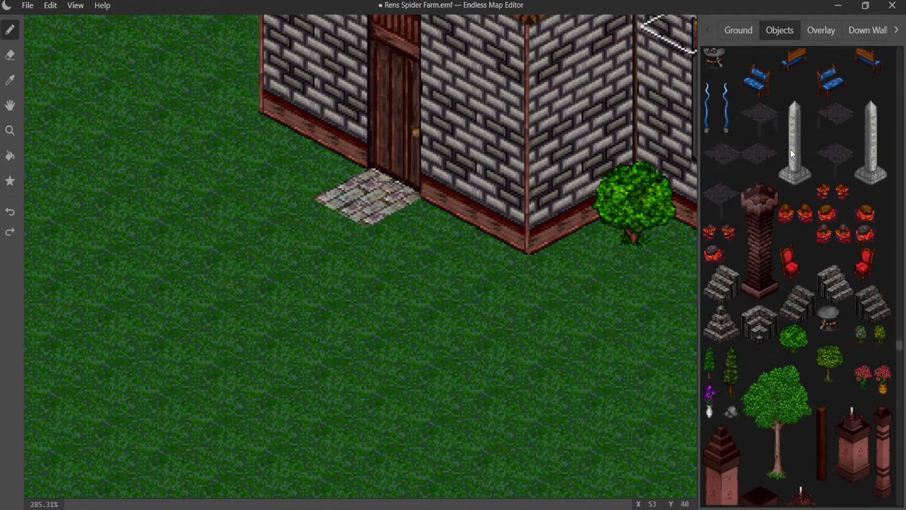
pyautogui.scroll(10, 791, 150)
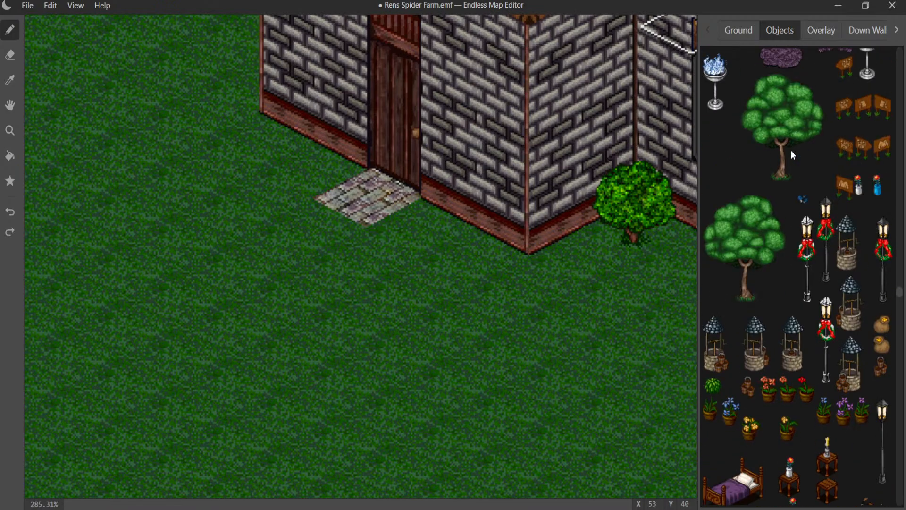
pyautogui.scroll(10, 791, 149)
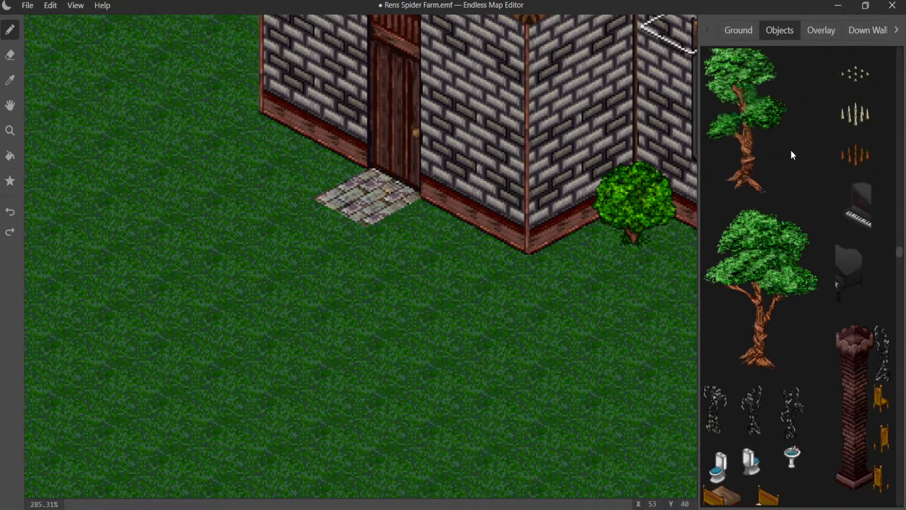
pyautogui.scroll(10, 791, 149)
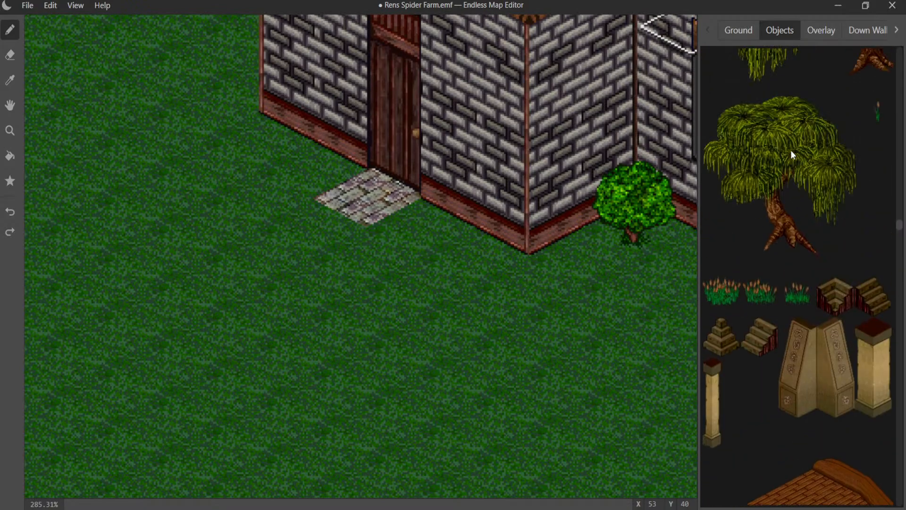
pyautogui.scroll(10, 791, 149)
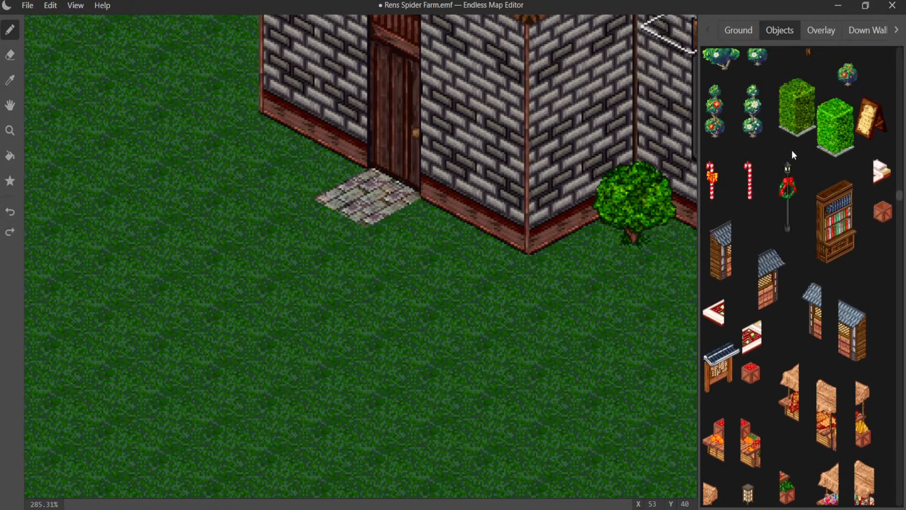
pyautogui.scroll(10, 792, 152)
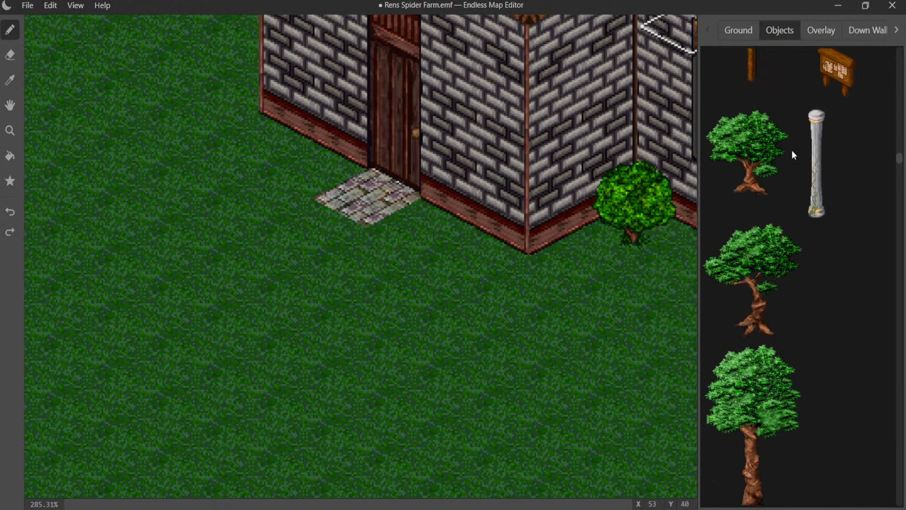
pyautogui.scroll(4, 793, 151)
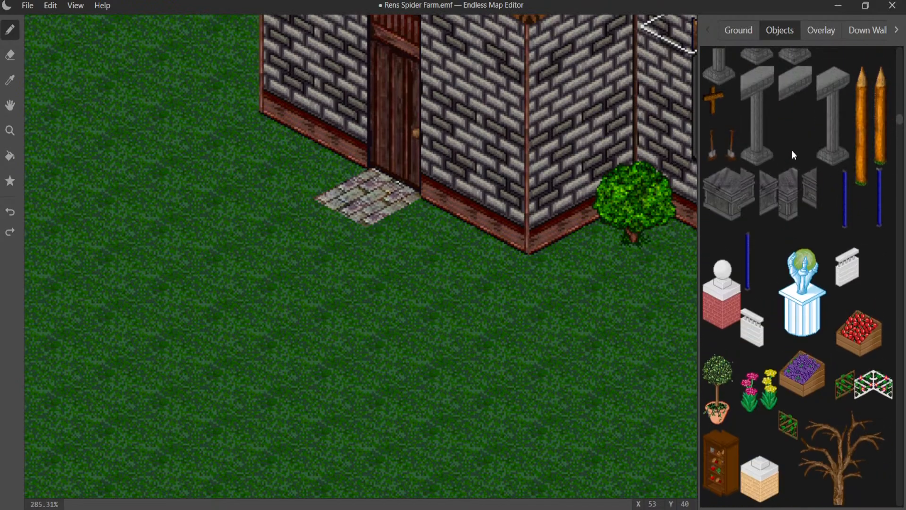
# - Place white stone curb corner objects on both sides of the cobblestone tile at the front door
pyautogui.scroll(-4, 792, 152)
pyautogui.click(794, 311)
pyautogui.click(418, 223)
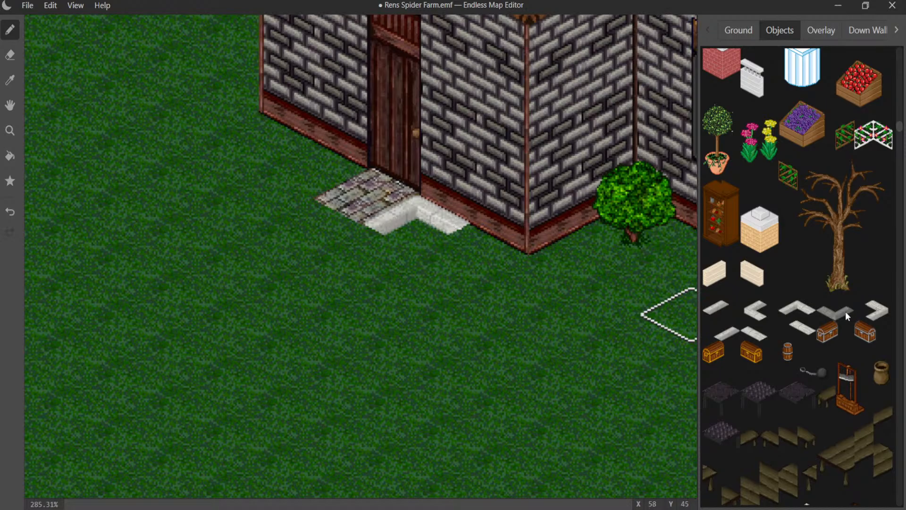
pyautogui.click(877, 310)
pyautogui.click(306, 167)
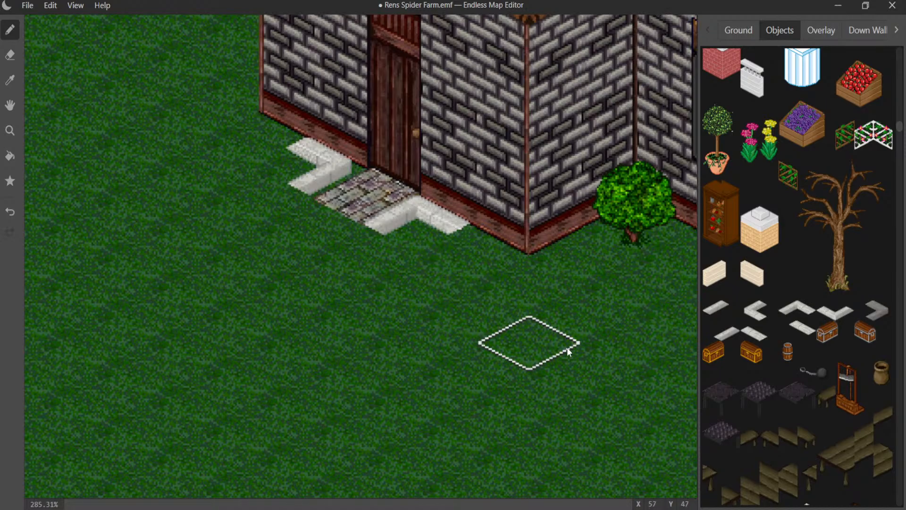
# - Continue the white curb with straight pieces along the door wall and around both ends onto the adjoining walls
pyautogui.click(801, 328)
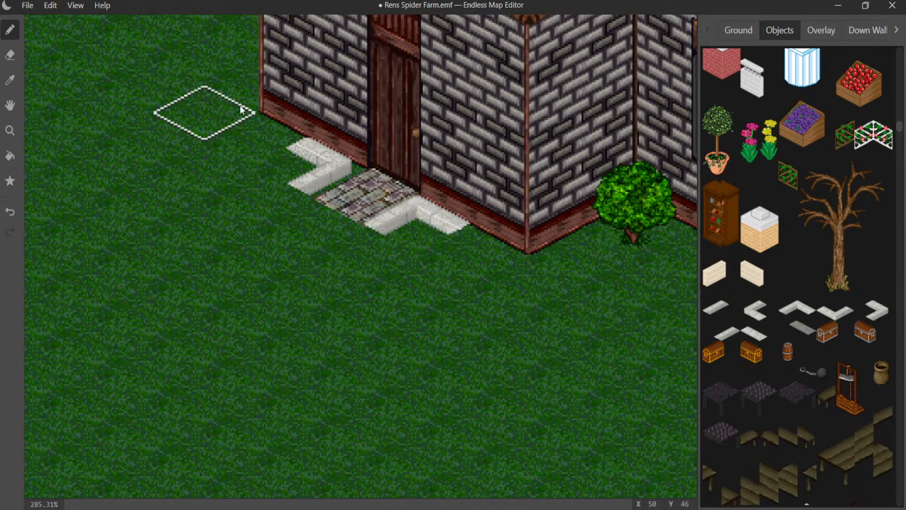
pyautogui.click(240, 110)
pyautogui.click(462, 221)
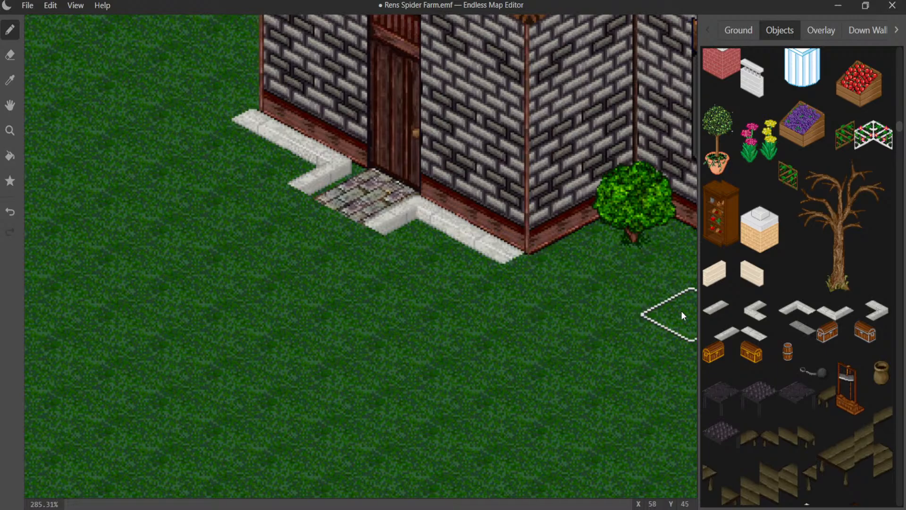
pyautogui.click(721, 313)
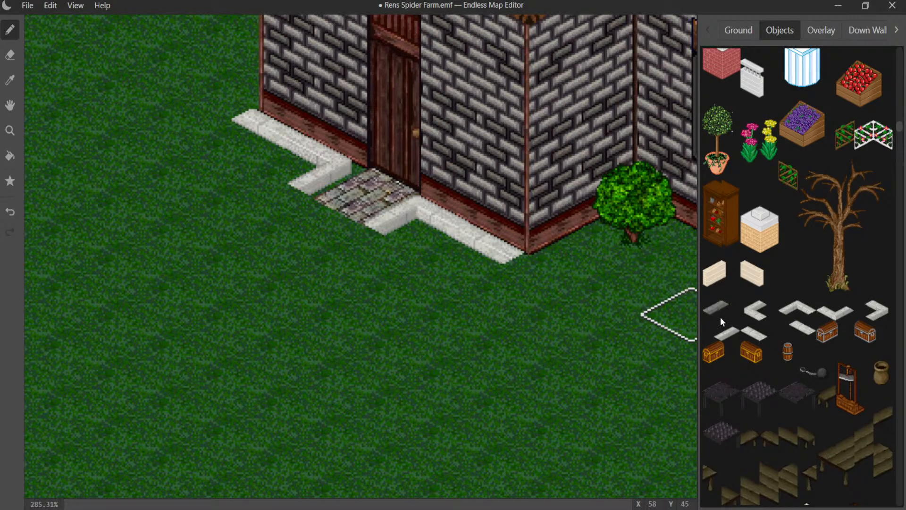
pyautogui.click(595, 261)
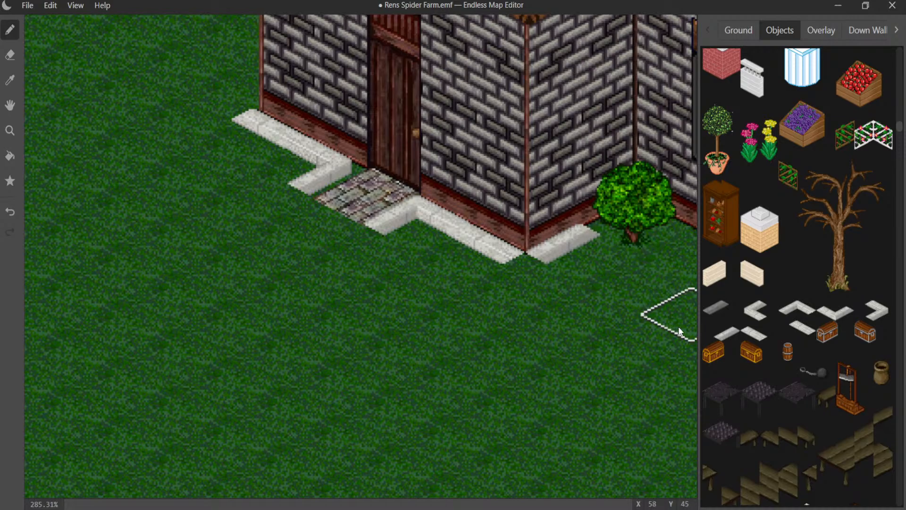
pyautogui.click(733, 333)
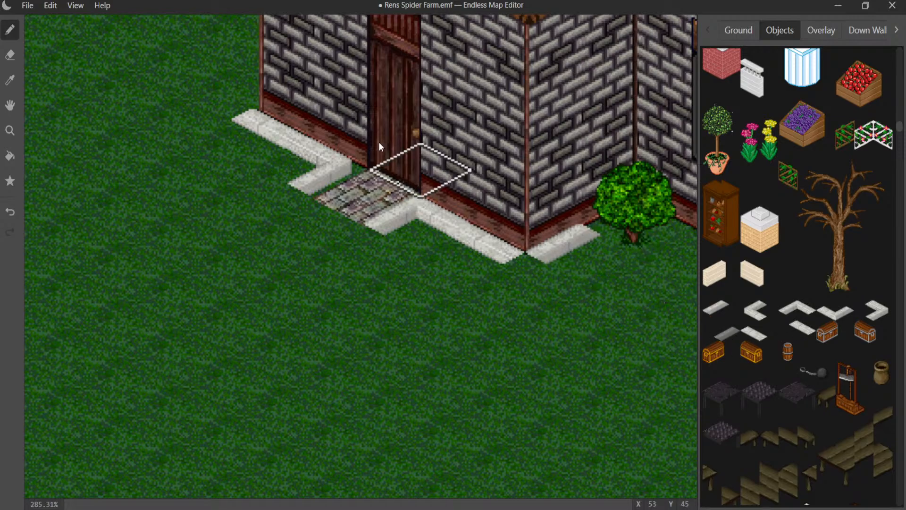
pyautogui.click(233, 81)
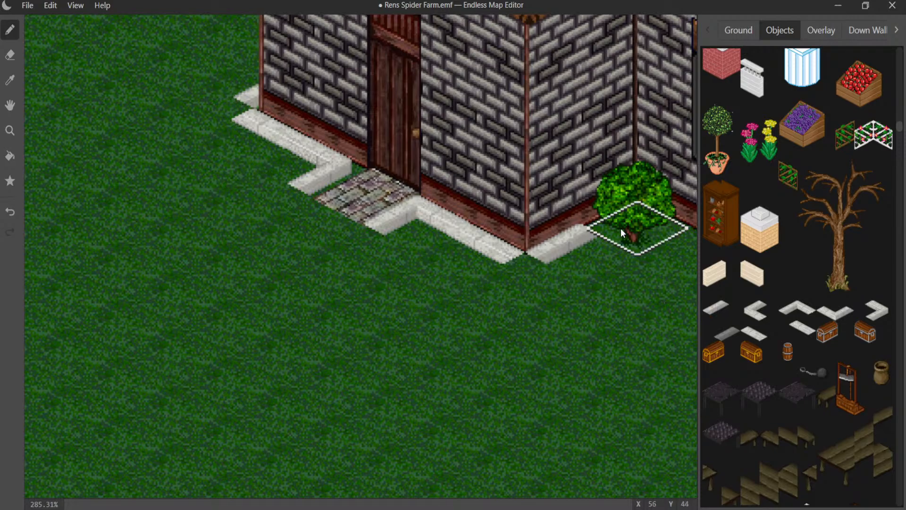
# - Try a straight white curb piece on the bush tile in the Overlay 2 layer, and undo it
pyautogui.click(821, 30)
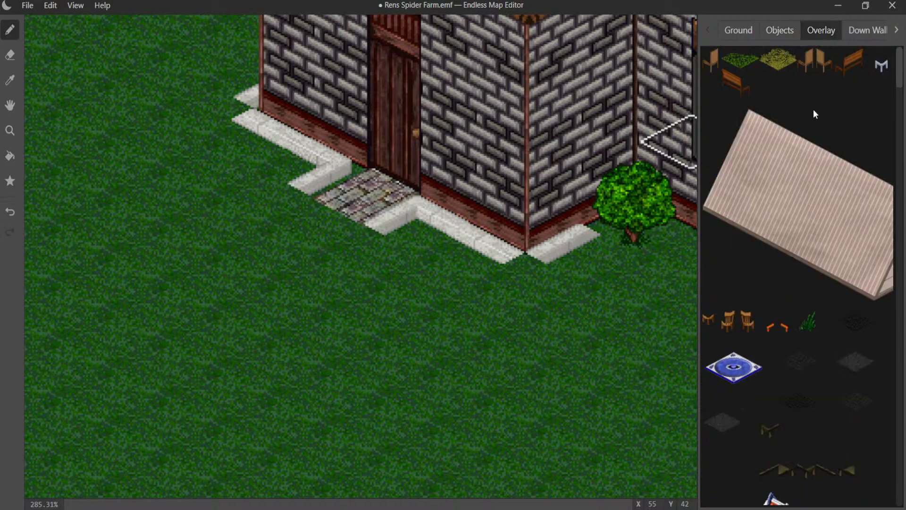
pyautogui.scroll(-15, 807, 198)
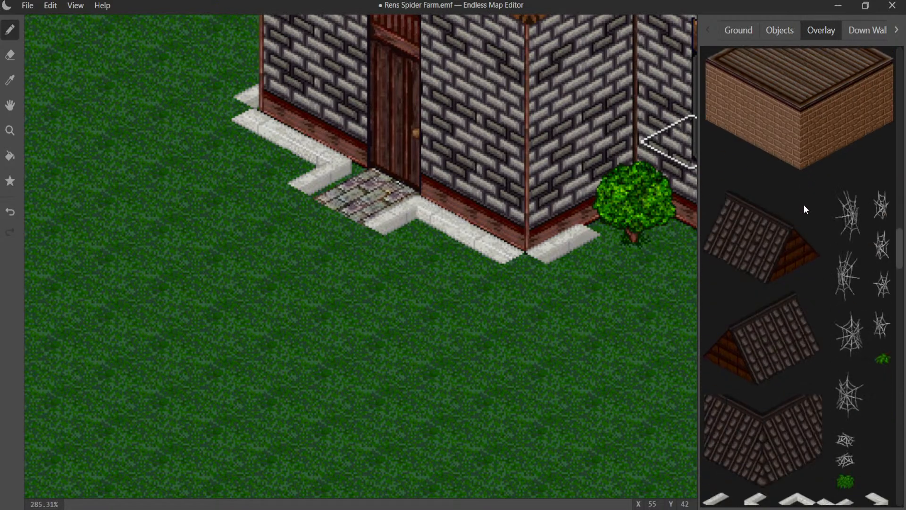
pyautogui.scroll(4, 800, 202)
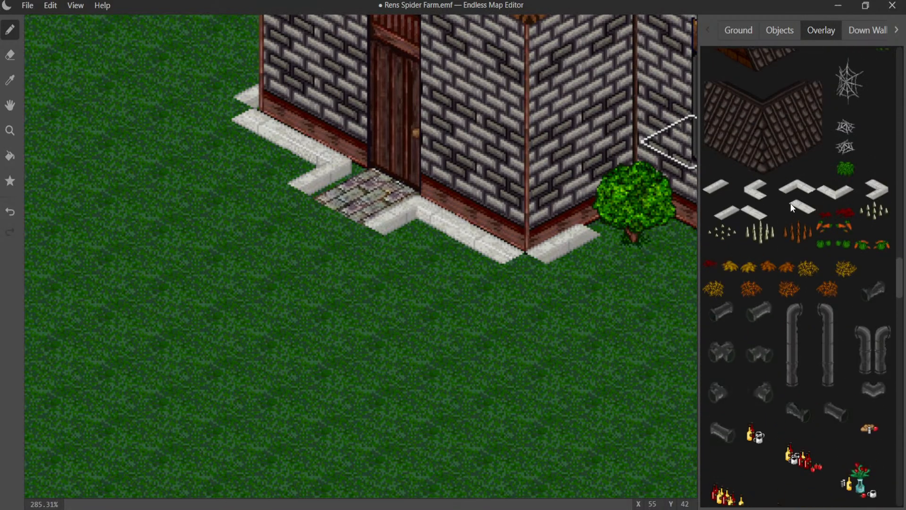
pyautogui.click(725, 191)
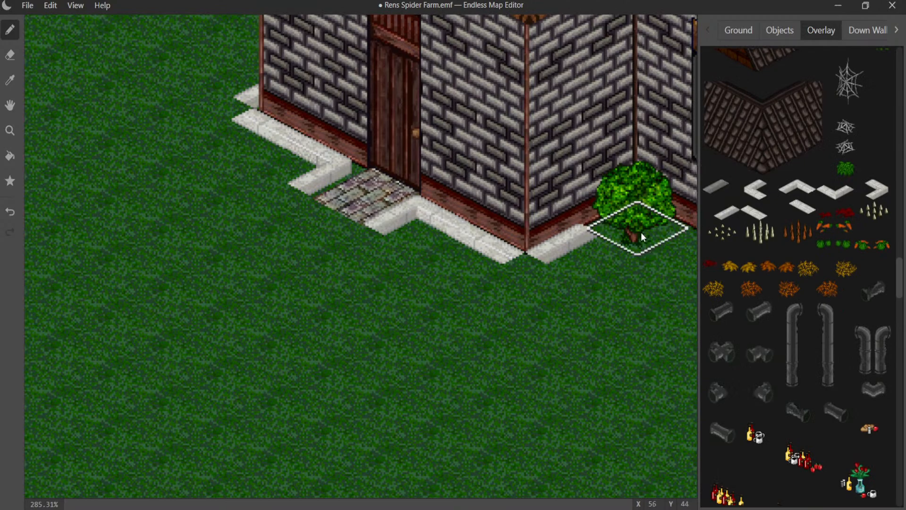
pyautogui.scroll(-5, 859, 29)
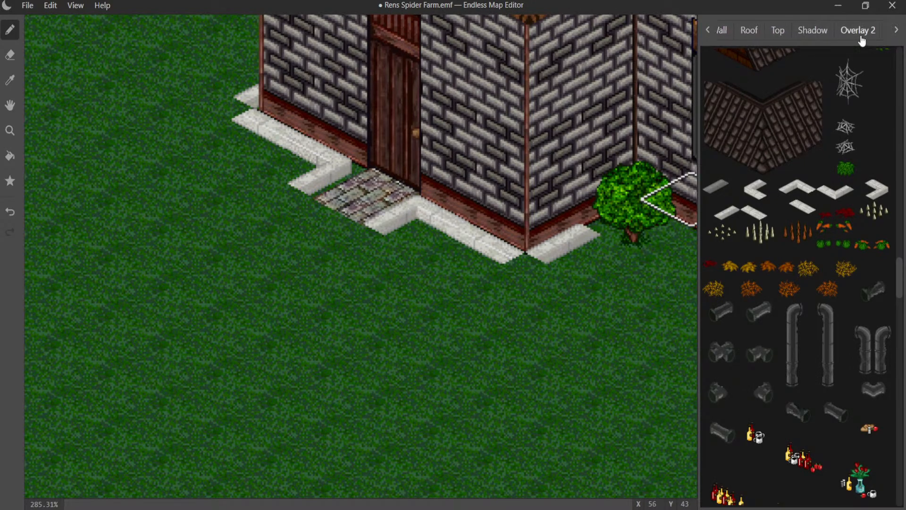
pyautogui.click(649, 227)
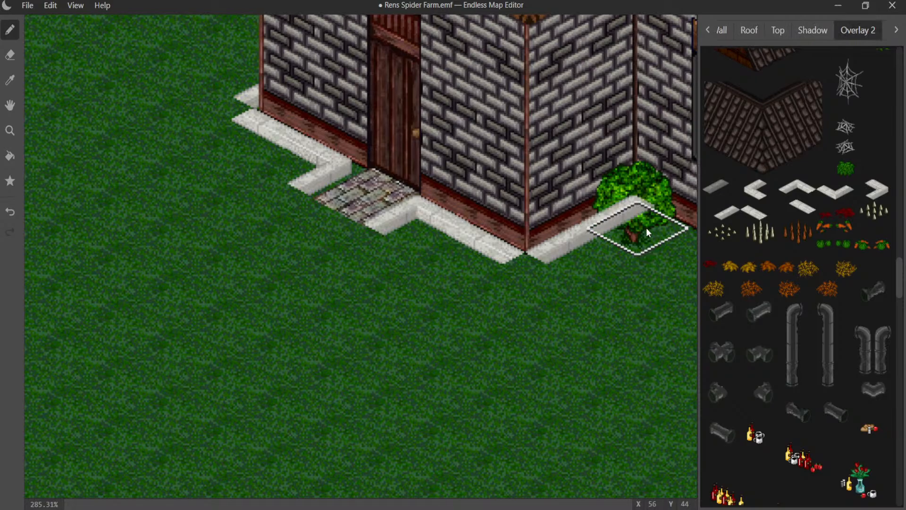
pyautogui.hotkey('ctrl', 'z')
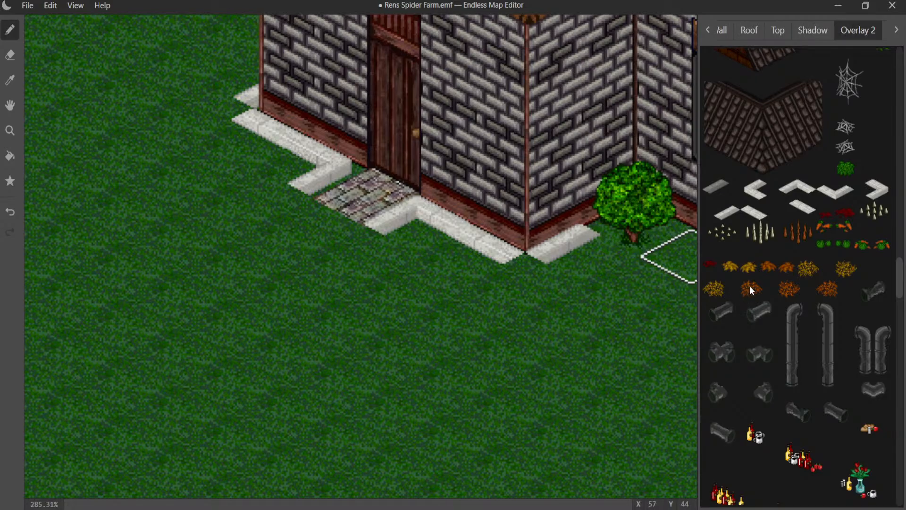
# - Look through the overlay, ground and object graphics for another piece to fit the bush tile
pyautogui.scroll(-5, 755, 283)
pyautogui.click(708, 31)
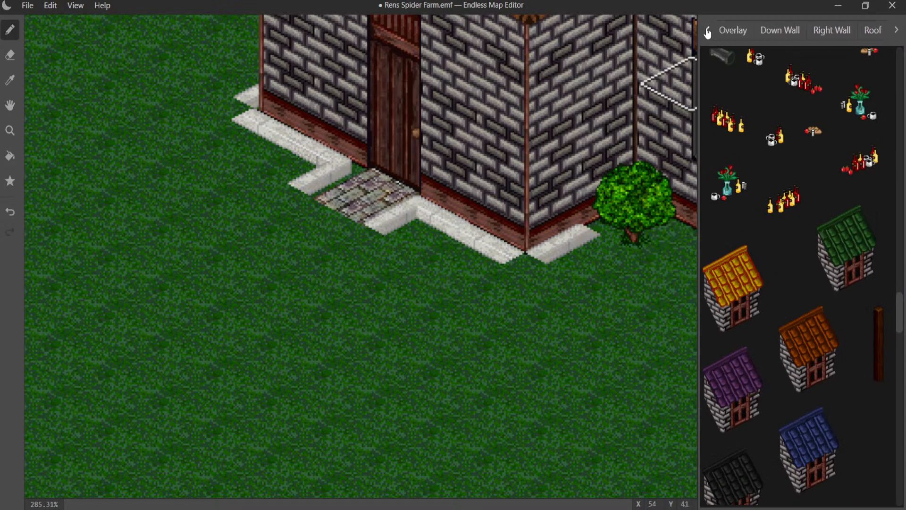
pyautogui.click(707, 31)
pyautogui.click(729, 34)
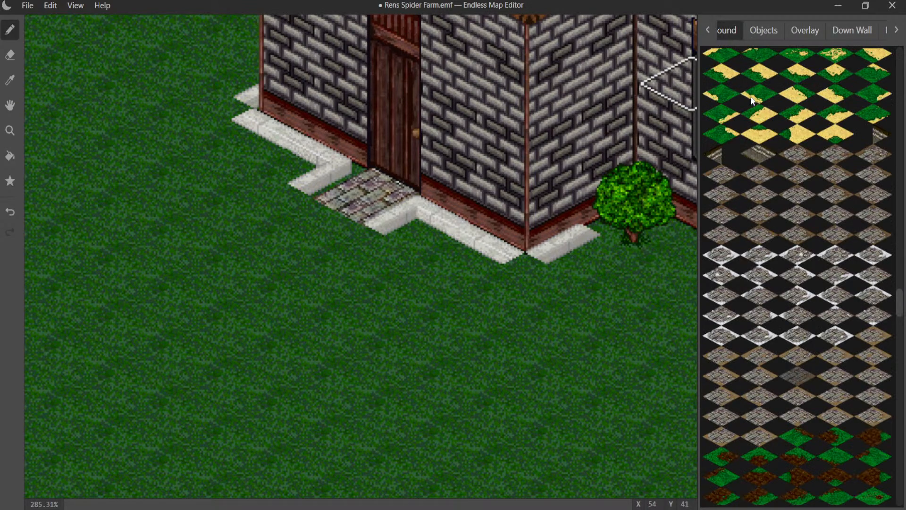
pyautogui.click(767, 32)
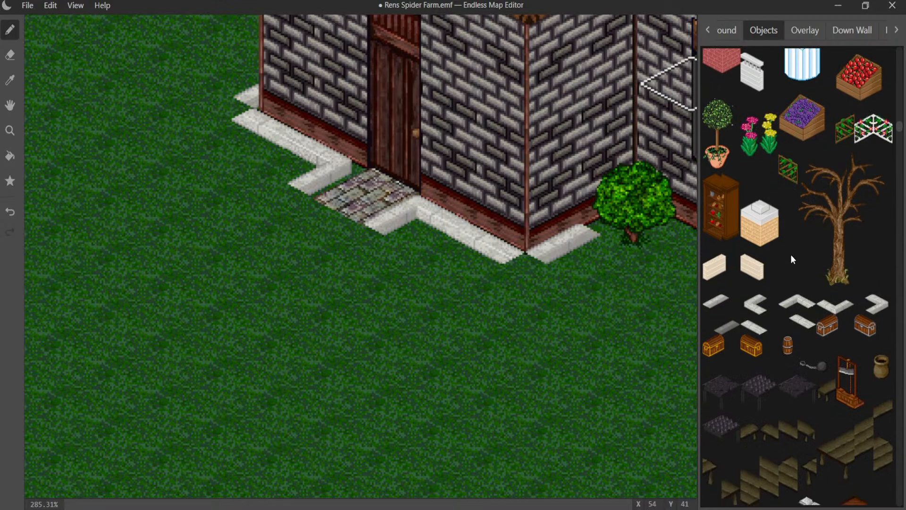
pyautogui.scroll(-10, 794, 253)
pyautogui.scroll(-10, 799, 253)
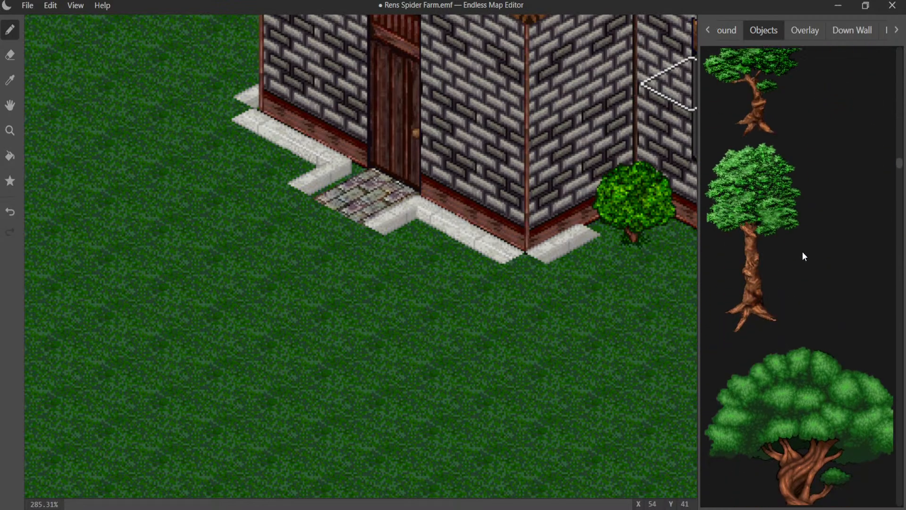
pyautogui.scroll(-10, 799, 262)
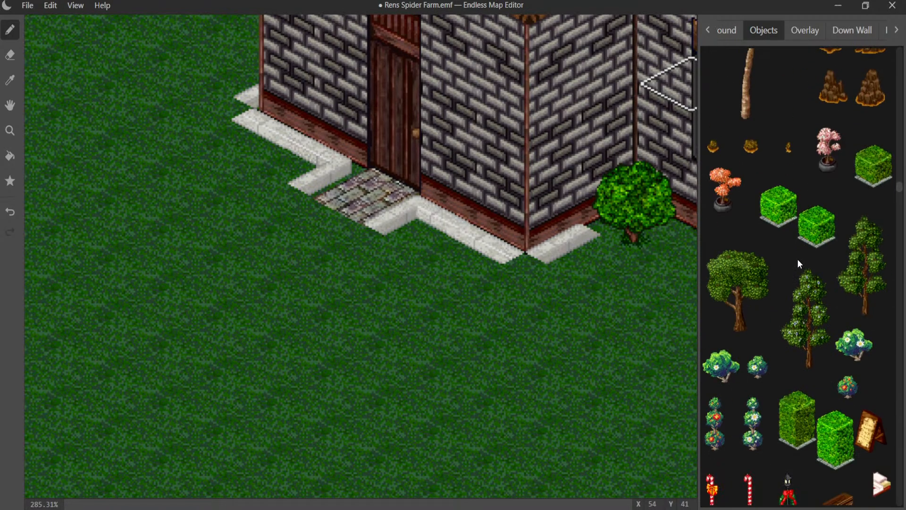
pyautogui.scroll(-1, 847, 272)
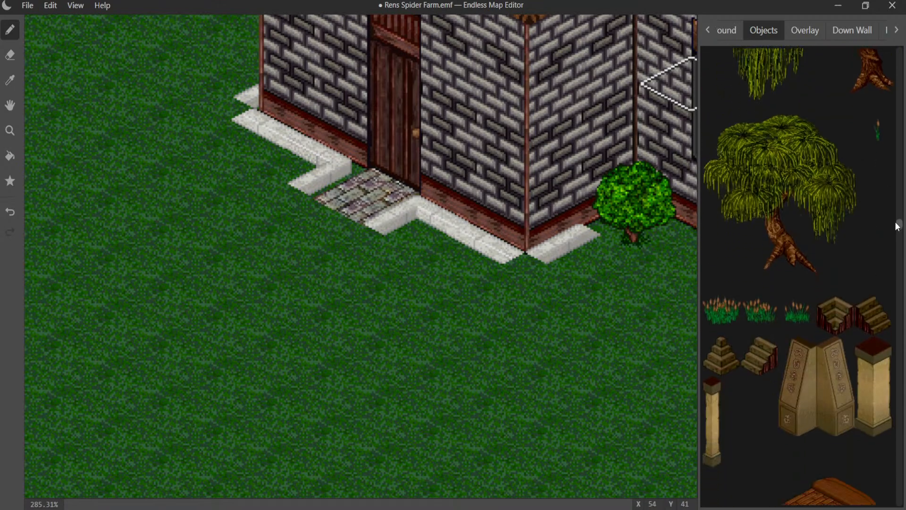
# - Try a small white stone object on the bush tile beside the house, and undo the attempt
pyautogui.moveTo(899, 230); pyautogui.dragTo(905, 509)
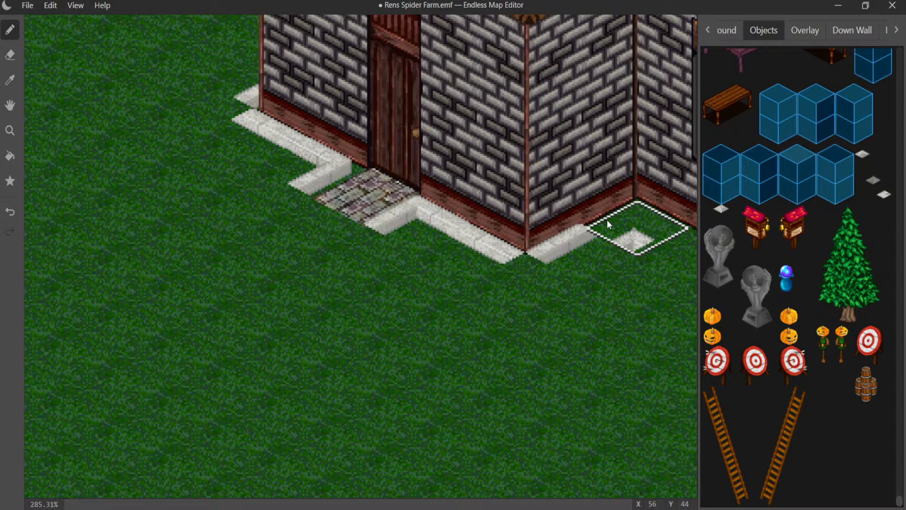
pyautogui.hotkey('ctrl', 'z')
pyautogui.hotkey('ctrl', 'z')
pyautogui.hotkey('ctrl', 'z')
# - Try a small white stone piece from the overlay graphics on the bush tile beside the house, and undo it
pyautogui.click(804, 33)
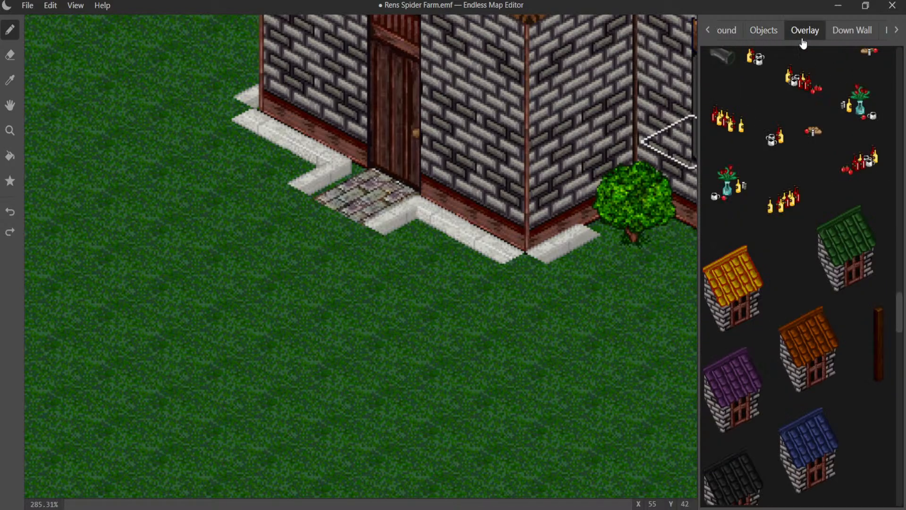
pyautogui.scroll(-2, 902, 344)
pyautogui.scroll(-20, 902, 345)
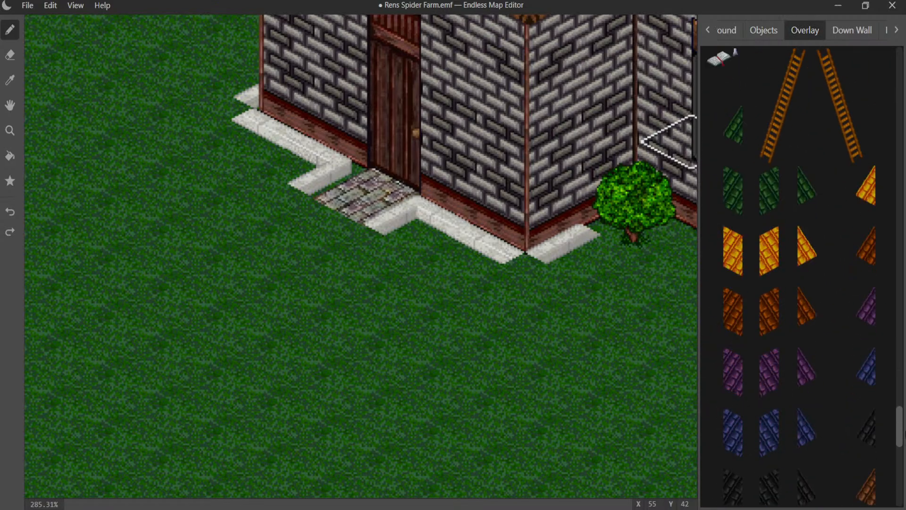
pyautogui.moveTo(901, 486)
pyautogui.mouseDown()
pyautogui.moveTo(894, 449)
pyautogui.moveTo(902, 487)
pyautogui.moveTo(900, 479)
pyautogui.mouseUp()
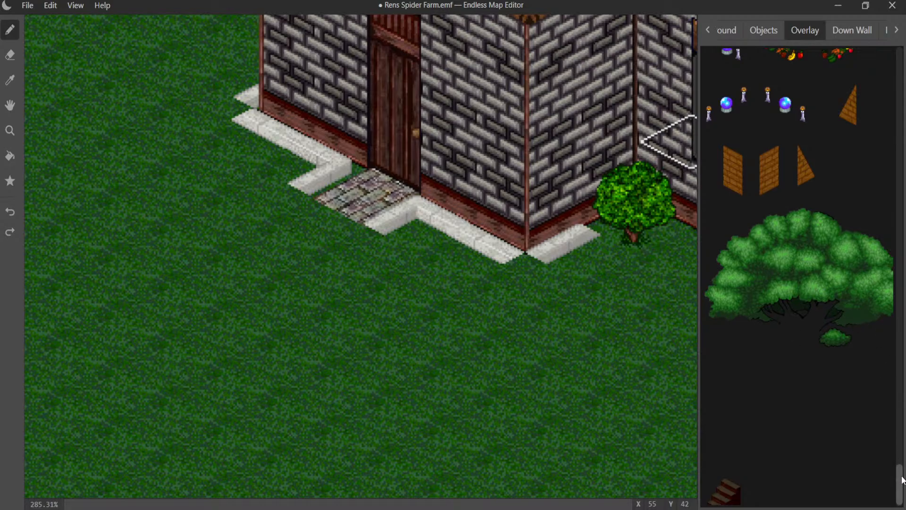
pyautogui.moveTo(901, 480)
pyautogui.mouseDown()
pyautogui.moveTo(899, 465)
pyautogui.moveTo(898, 473)
pyautogui.mouseUp()
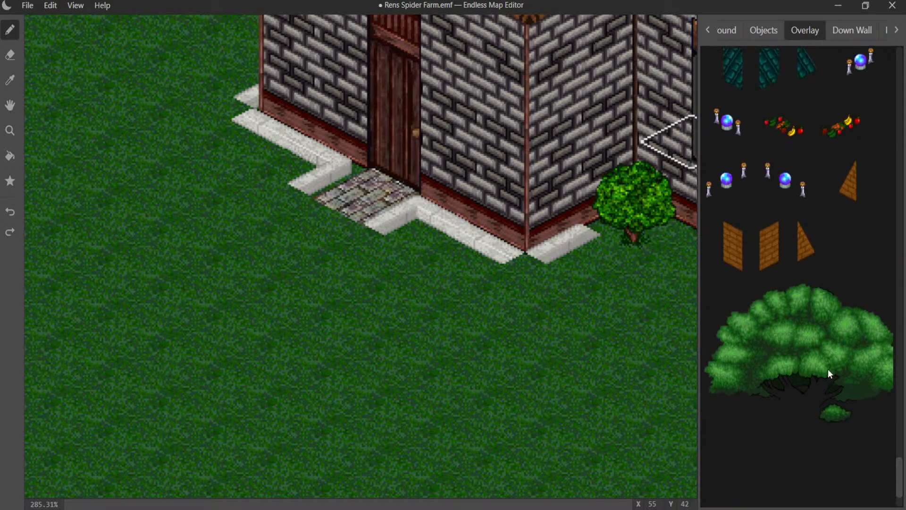
pyautogui.click(822, 357)
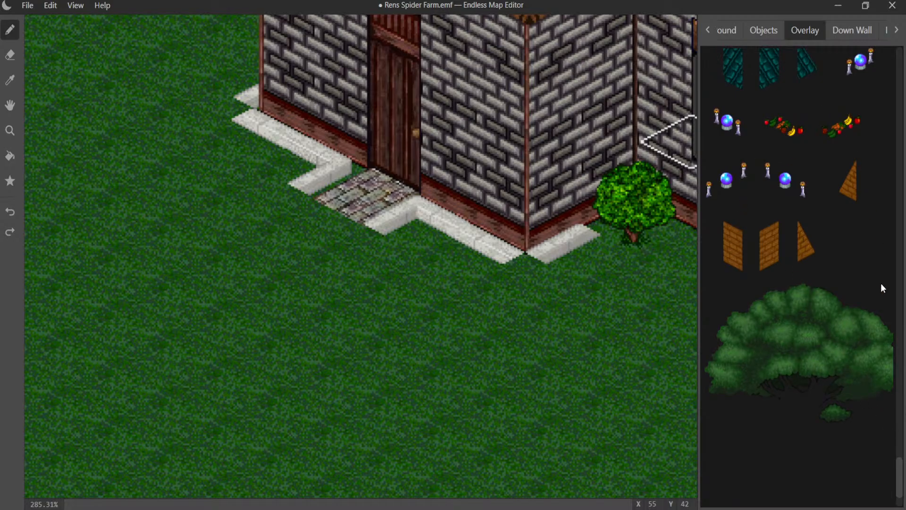
pyautogui.moveTo(899, 467); pyautogui.dragTo(899, 386)
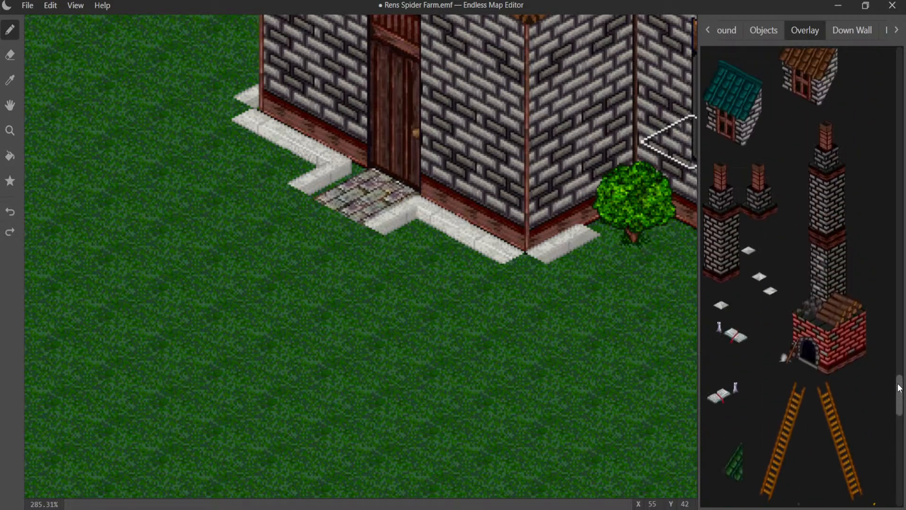
pyautogui.click(746, 252)
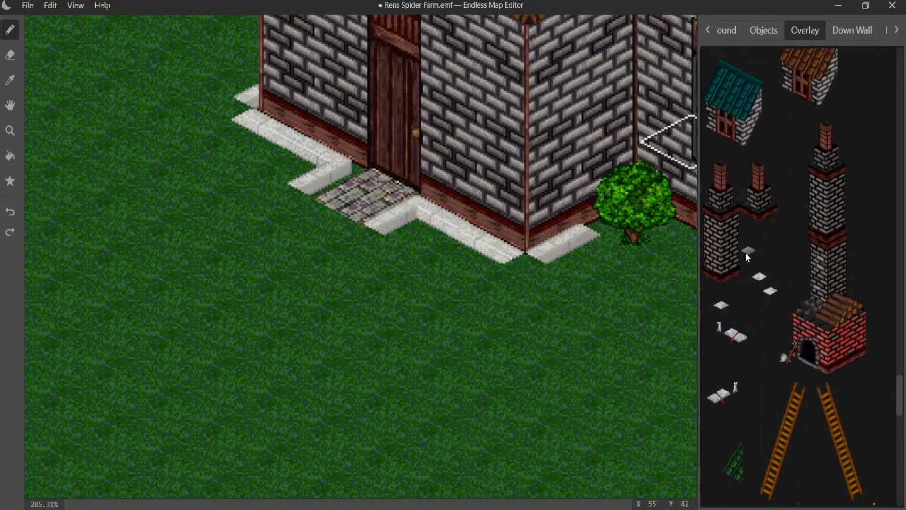
pyautogui.click(626, 234)
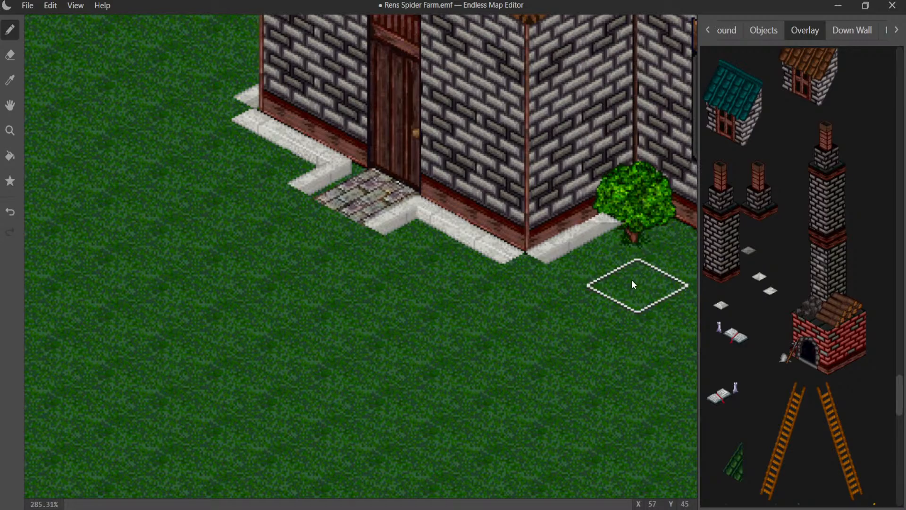
pyautogui.hotkey('ctrl', 'z')
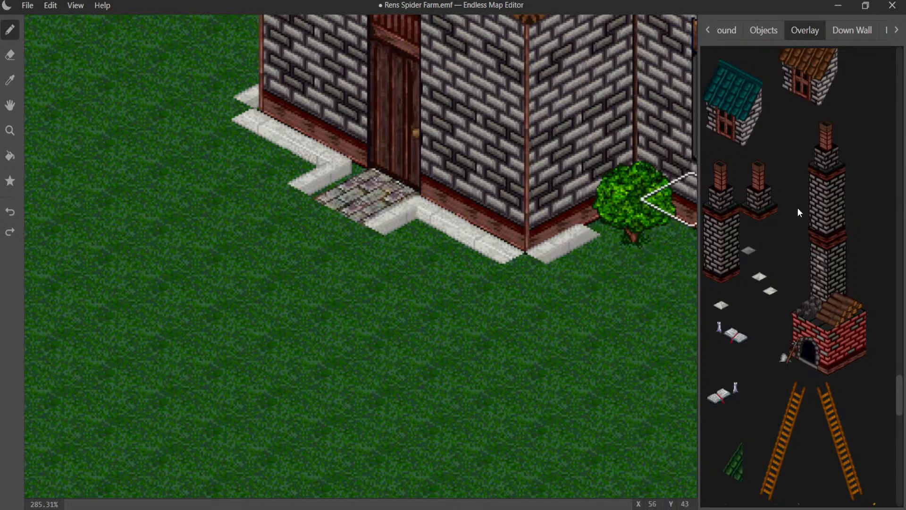
# - Fill the curb gaps at both outer corners of the door wall with matching small white stone objects
pyautogui.click(764, 30)
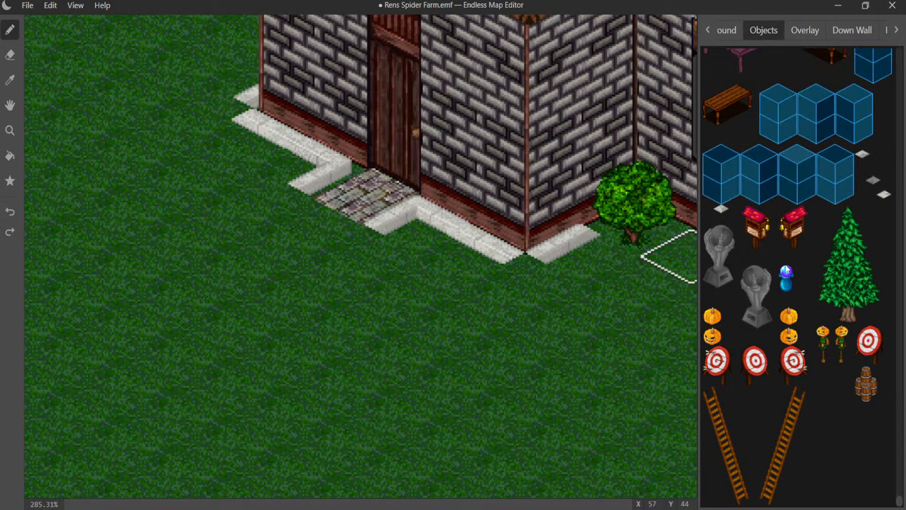
pyautogui.click(565, 286)
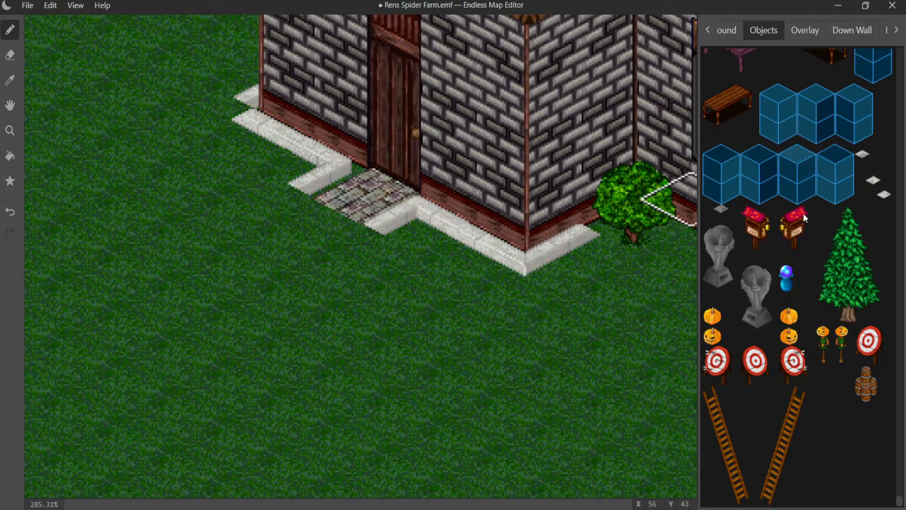
pyautogui.click(190, 116)
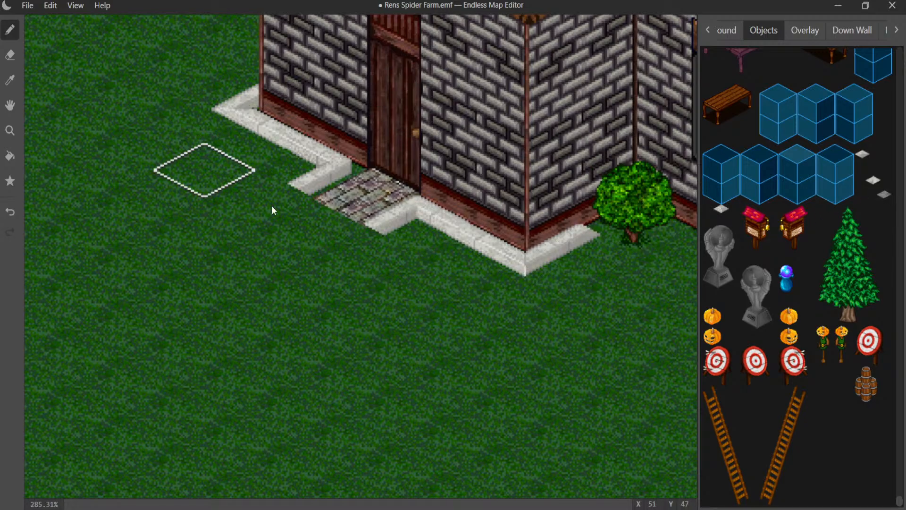
# - Look through the object graphics for the white curb pieces to continue the edging past the bush
pyautogui.moveTo(339, 223); pyautogui.dragTo(115, 222, button='middle')
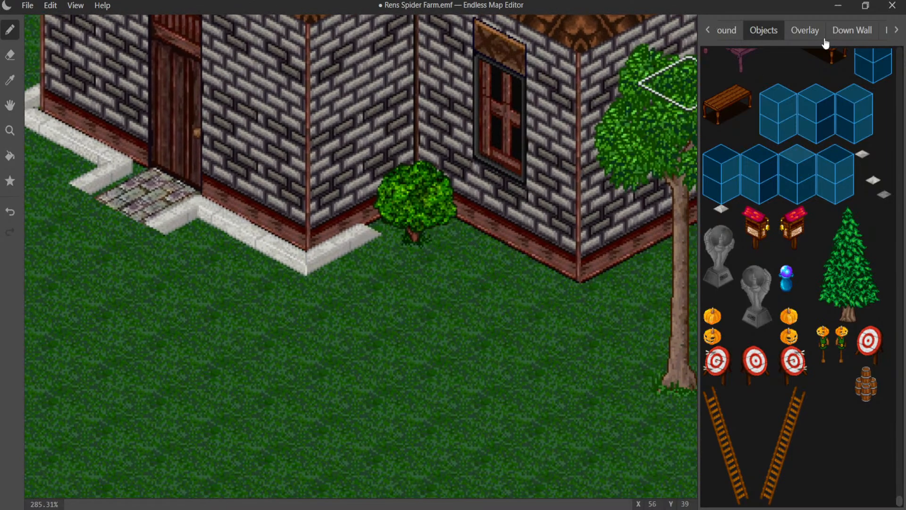
pyautogui.click(805, 30)
pyautogui.click(763, 30)
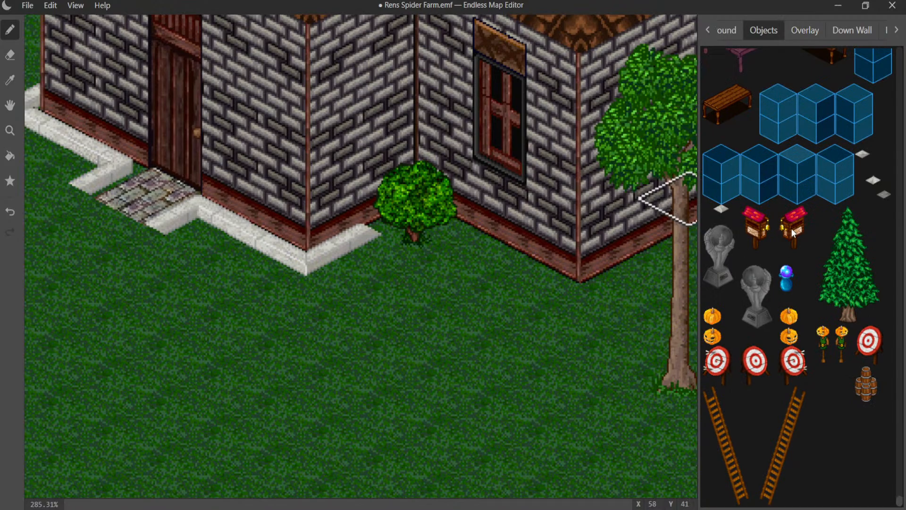
pyautogui.scroll(15, 786, 223)
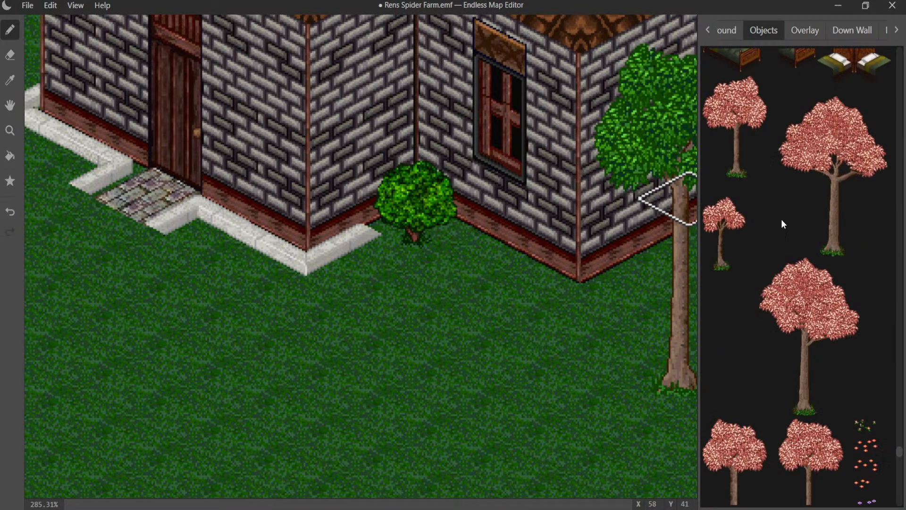
pyautogui.scroll(15, 781, 220)
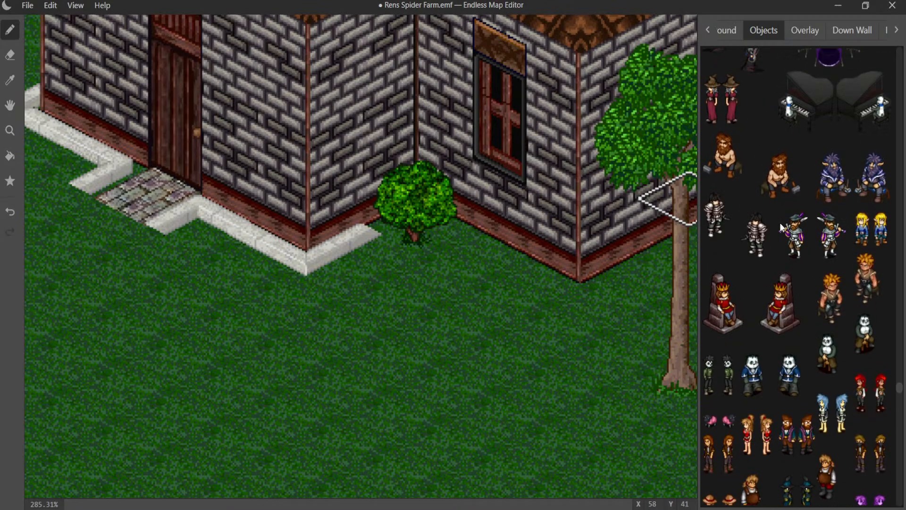
pyautogui.scroll(15, 781, 224)
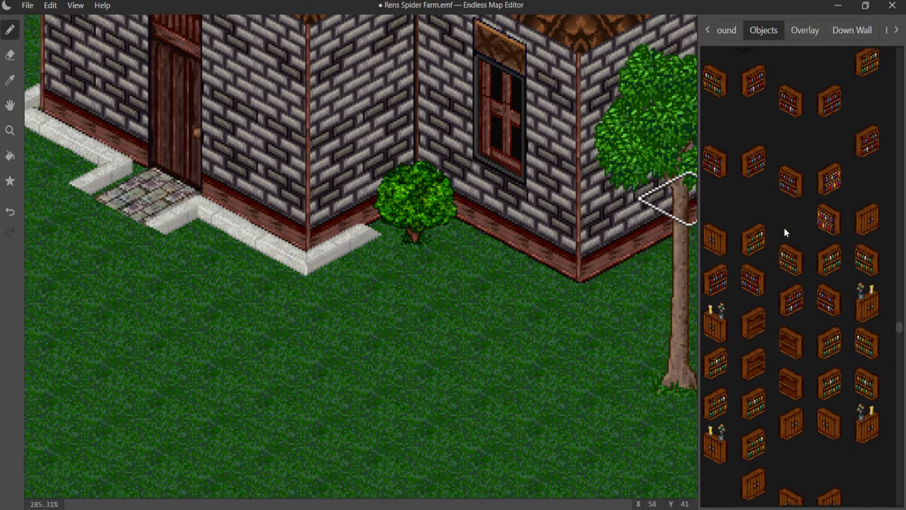
pyautogui.scroll(15, 786, 232)
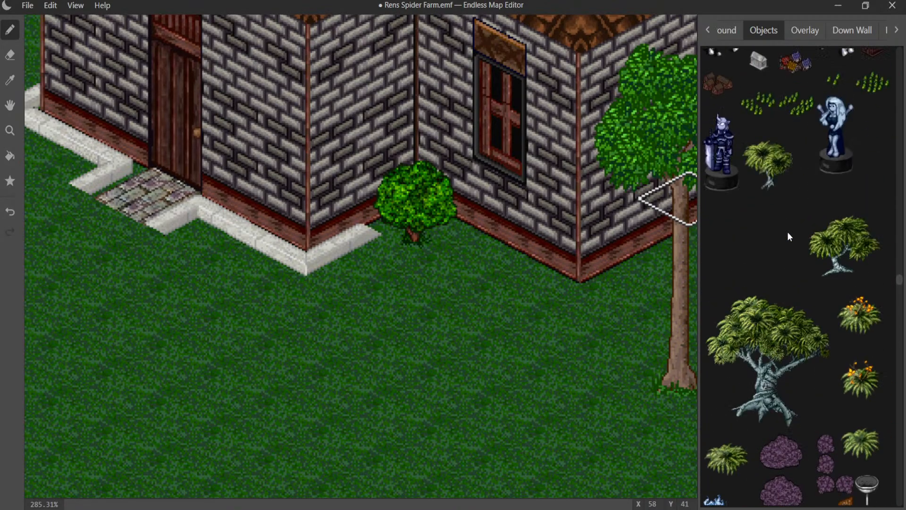
pyautogui.scroll(8, 787, 232)
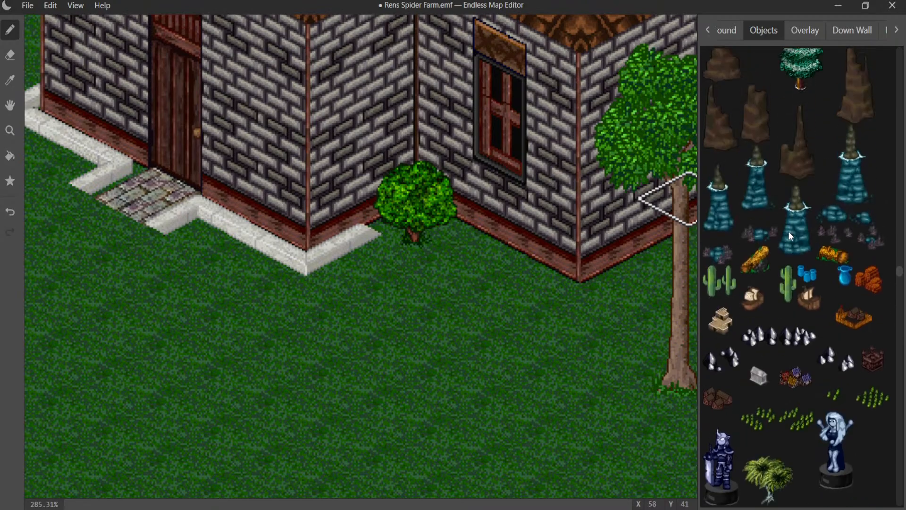
pyautogui.scroll(10, 790, 234)
pyautogui.scroll(10, 791, 236)
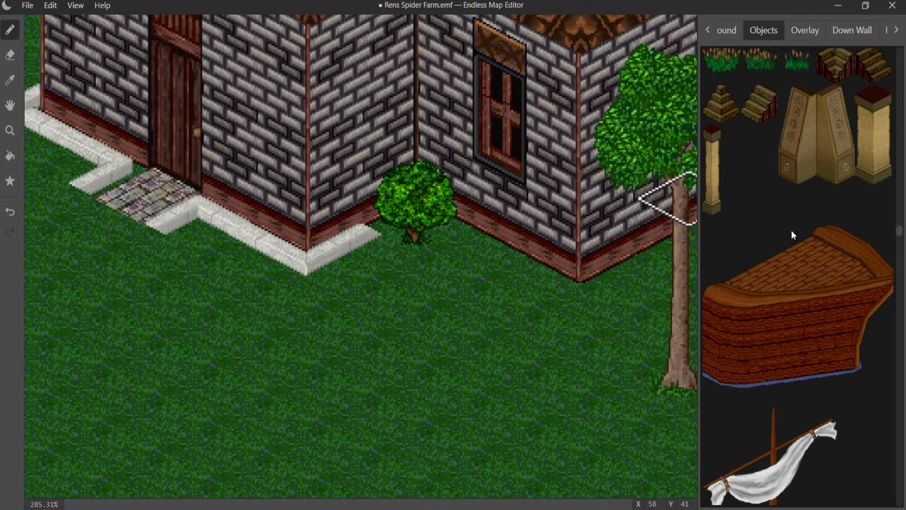
pyautogui.scroll(8, 792, 231)
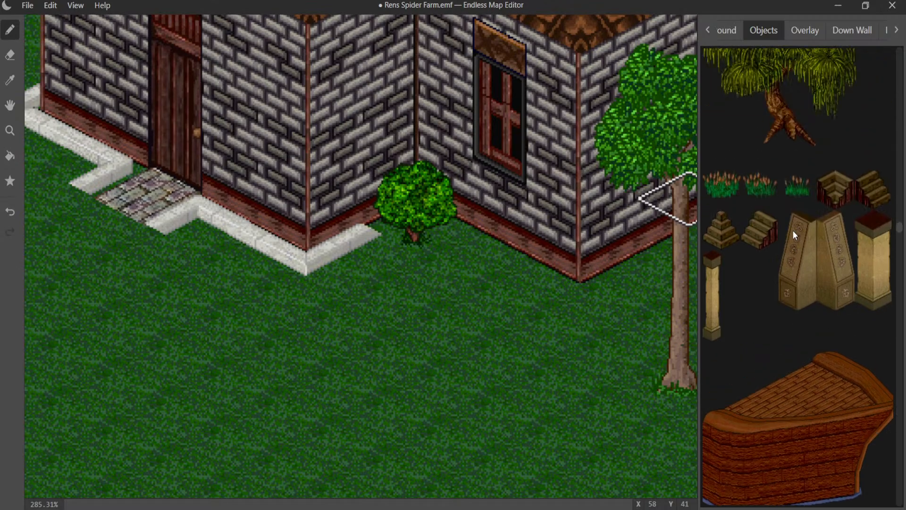
pyautogui.scroll(10, 792, 230)
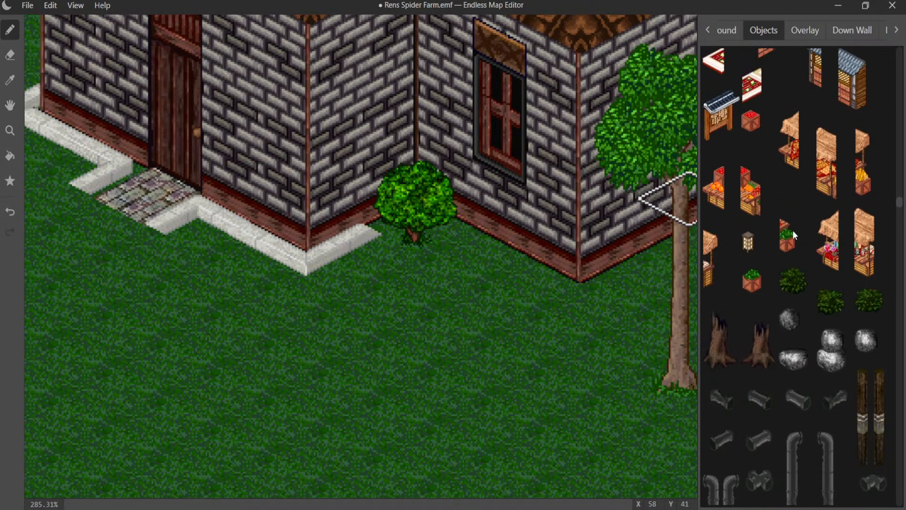
pyautogui.scroll(8, 792, 230)
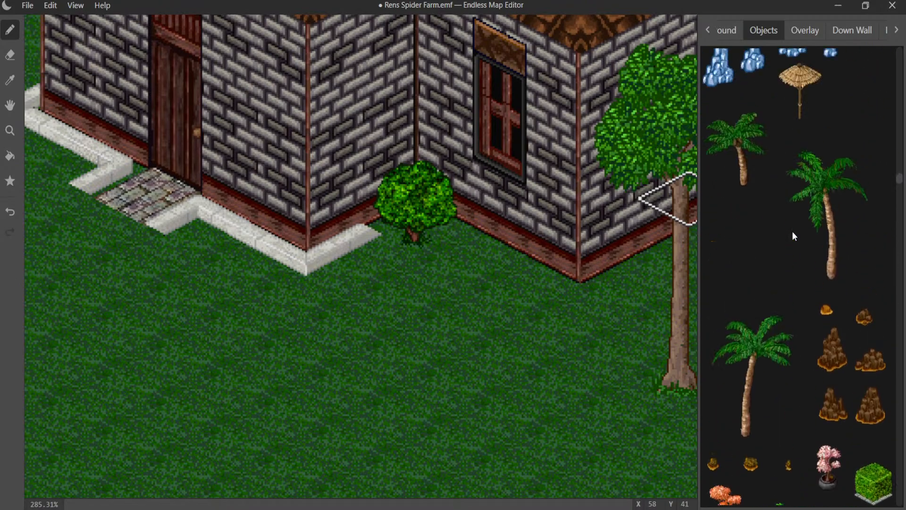
pyautogui.scroll(10, 793, 232)
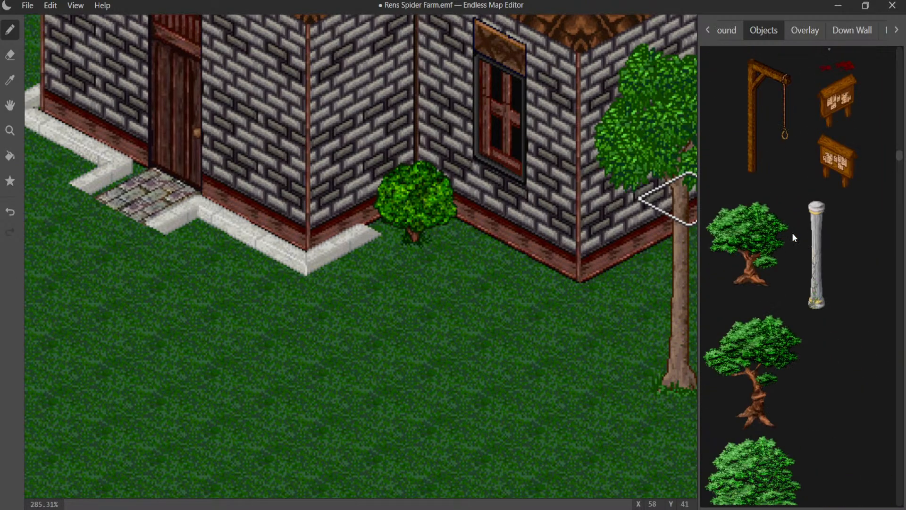
pyautogui.scroll(10, 792, 233)
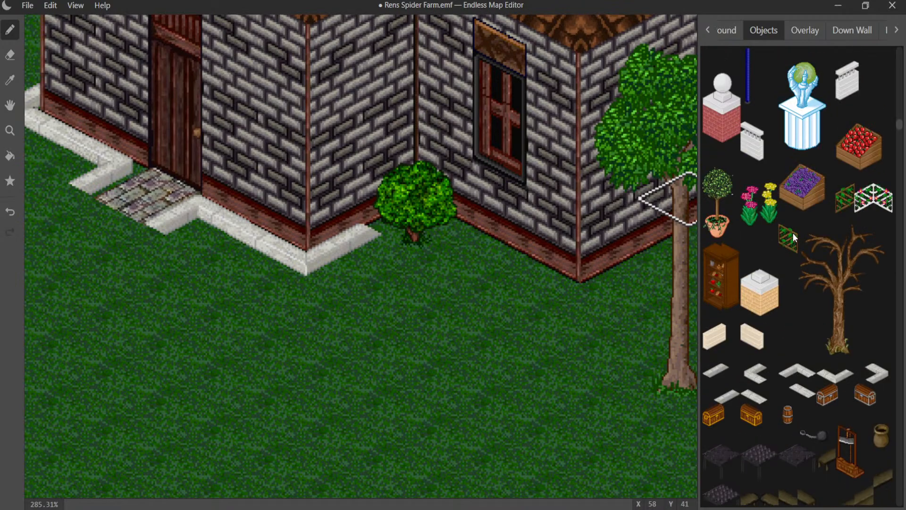
# - Try one of the straight white curb variants at the base of the window wall beside the bush, and undo it
pyautogui.click(754, 397)
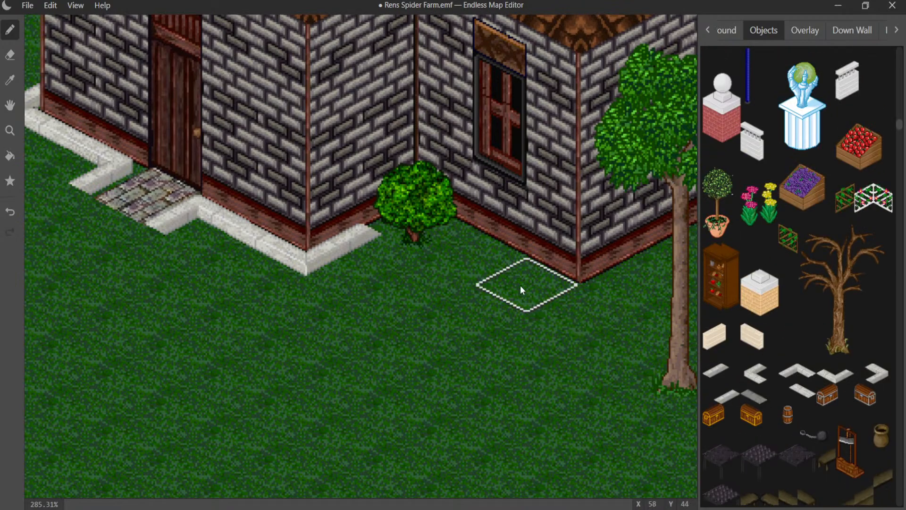
pyautogui.click(452, 259)
pyautogui.hotkey('ctrl', 'z')
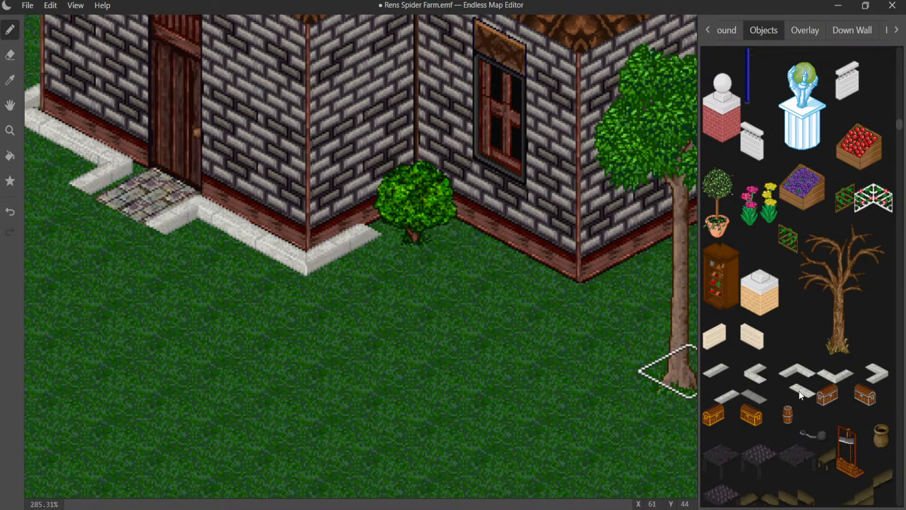
# - Lay straight white curb pieces along the window wall beside the bush and along the adjoining wall behind the tree
pyautogui.click(798, 391)
pyautogui.click(465, 251)
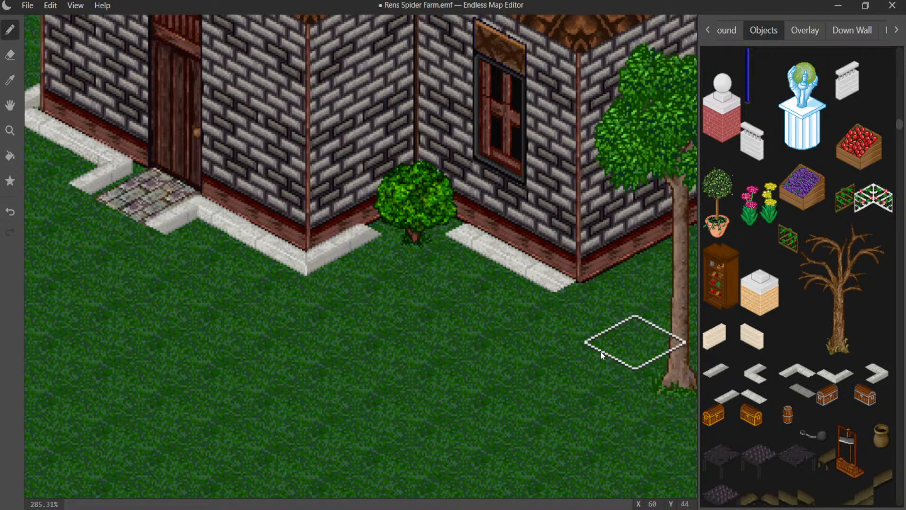
pyautogui.click(718, 373)
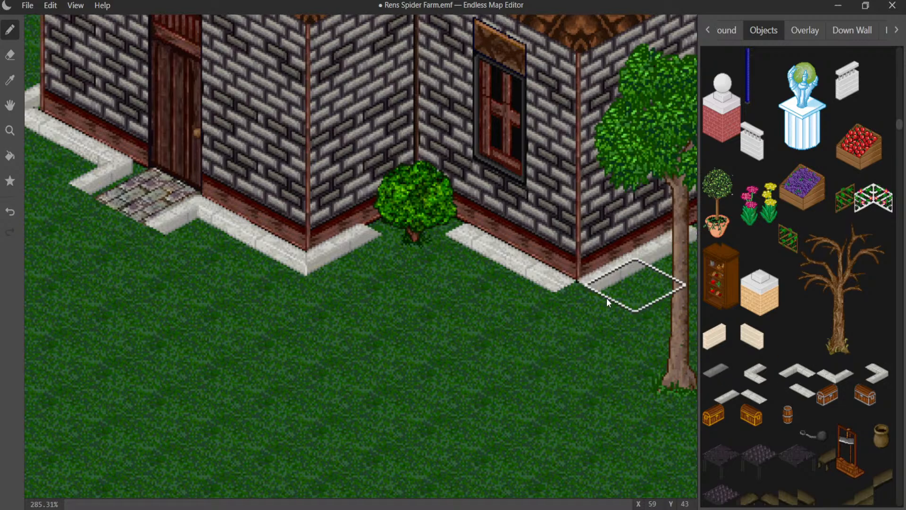
pyautogui.moveTo(524, 314); pyautogui.dragTo(288, 396, button='middle')
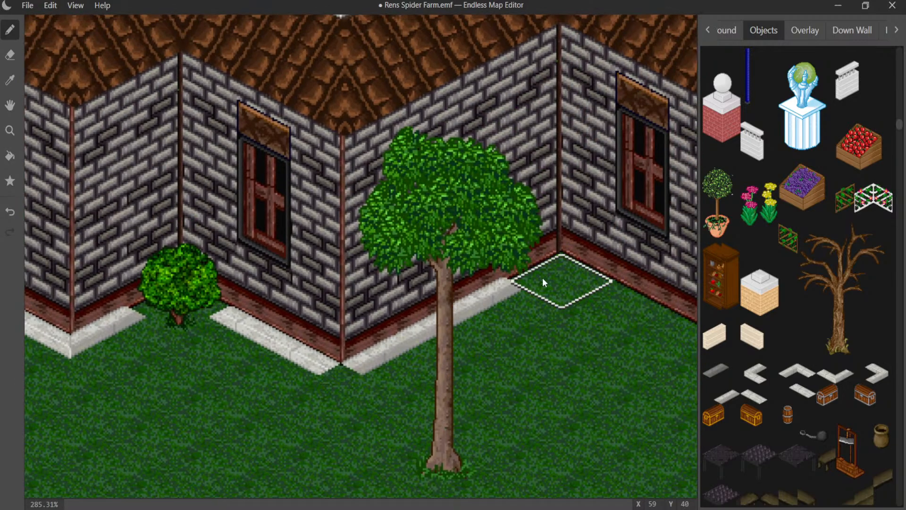
# - Place a white curb corner piece in the inner corner beside the tree and run straight pieces along the two-window wall to its outer corner
pyautogui.click(573, 292)
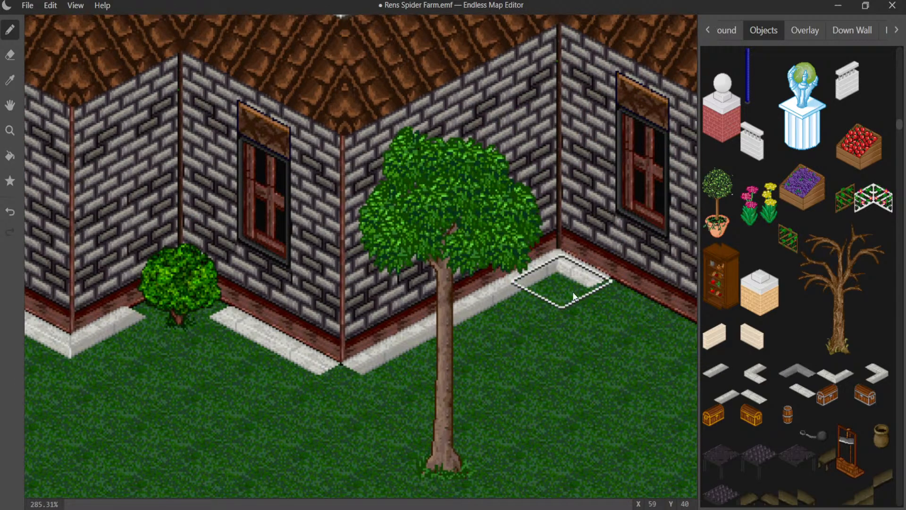
pyautogui.click(619, 330)
pyautogui.click(660, 348)
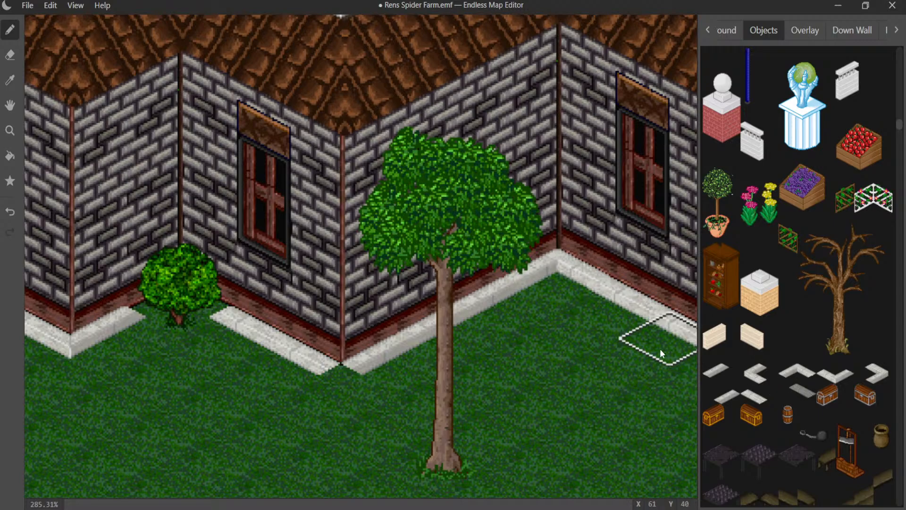
pyautogui.scroll(-5, 797, 363)
pyautogui.scroll(2, 783, 352)
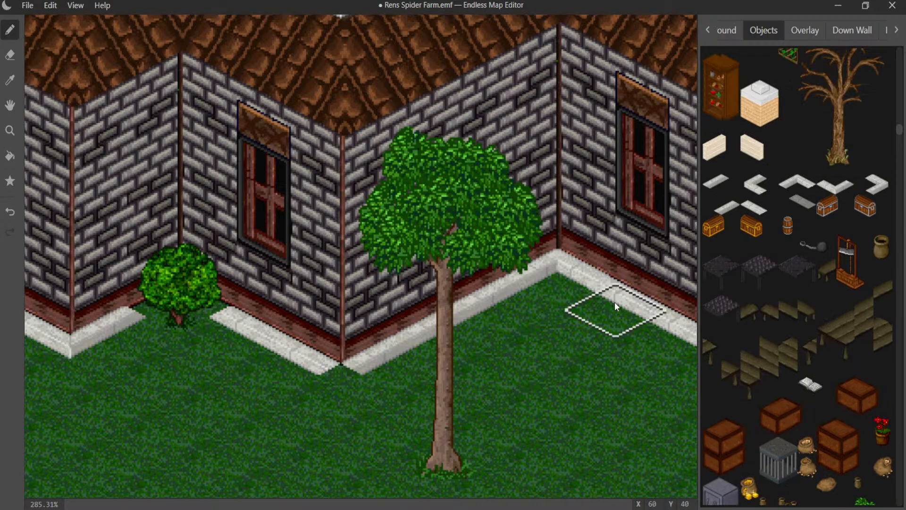
pyautogui.moveTo(615, 301); pyautogui.dragTo(370, 228, button='middle')
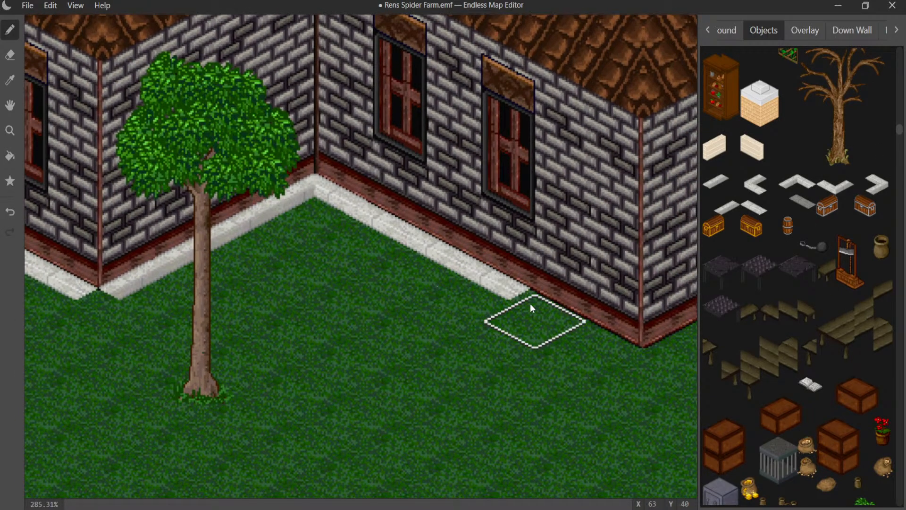
pyautogui.moveTo(530, 303); pyautogui.dragTo(590, 340)
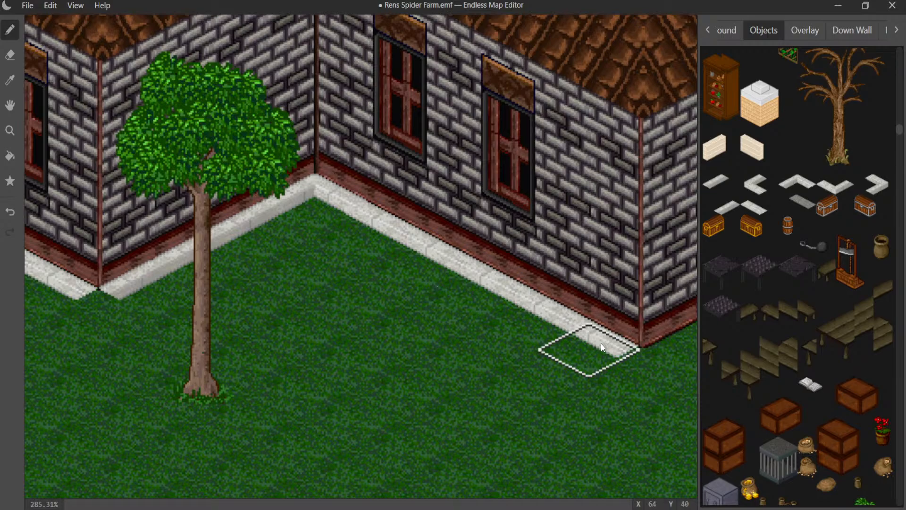
# - Lay straight white curb pieces along the windowless side wall from the outer corner to its far end by the wooden tower
pyautogui.click(730, 190)
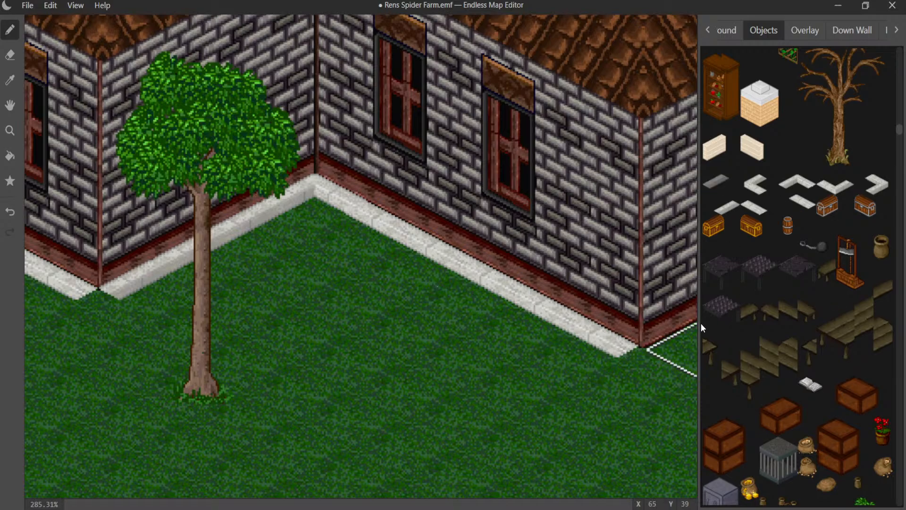
pyautogui.click(688, 340)
pyautogui.moveTo(654, 329); pyautogui.dragTo(397, 363, button='middle')
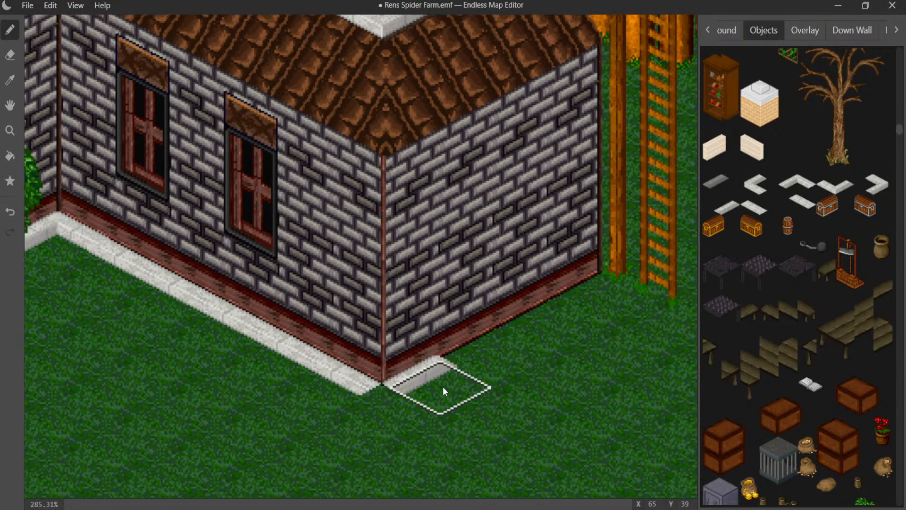
pyautogui.moveTo(482, 376); pyautogui.dragTo(597, 309)
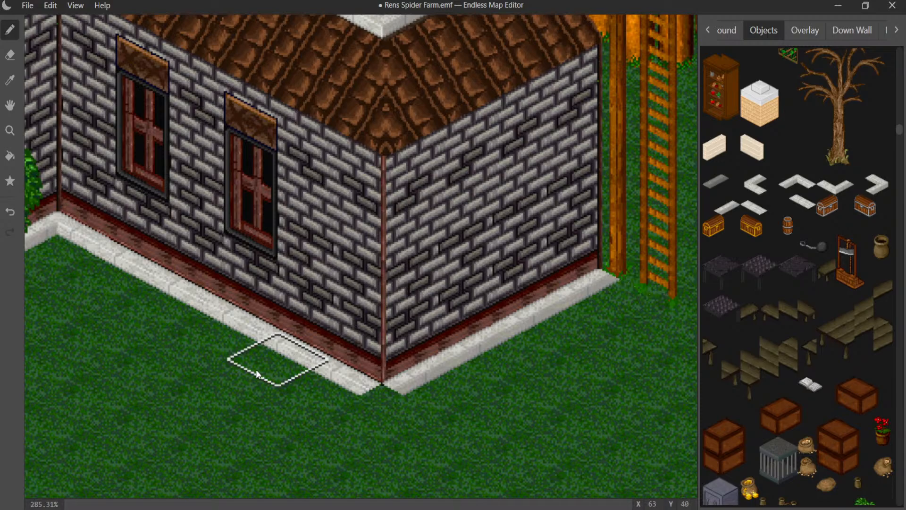
# - Remove the bush from the inner corner and fill the gap in the edging with a white curb corner piece
pyautogui.moveTo(256, 370)
pyautogui.mouseDown(button='middle')
pyautogui.moveTo(493, 176)
pyautogui.moveTo(593, 191)
pyautogui.mouseUp(button='middle')
pyautogui.moveTo(219, 263); pyautogui.dragTo(452, 309, button='middle')
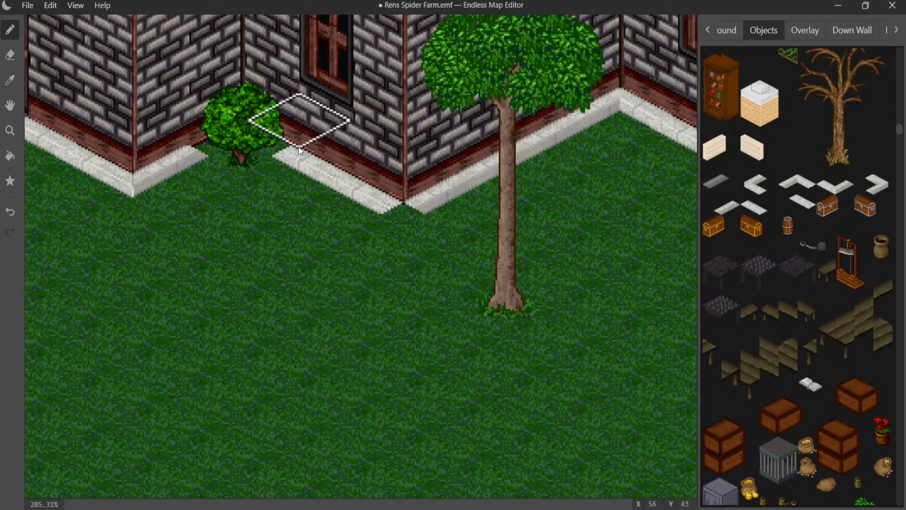
pyautogui.click(268, 159)
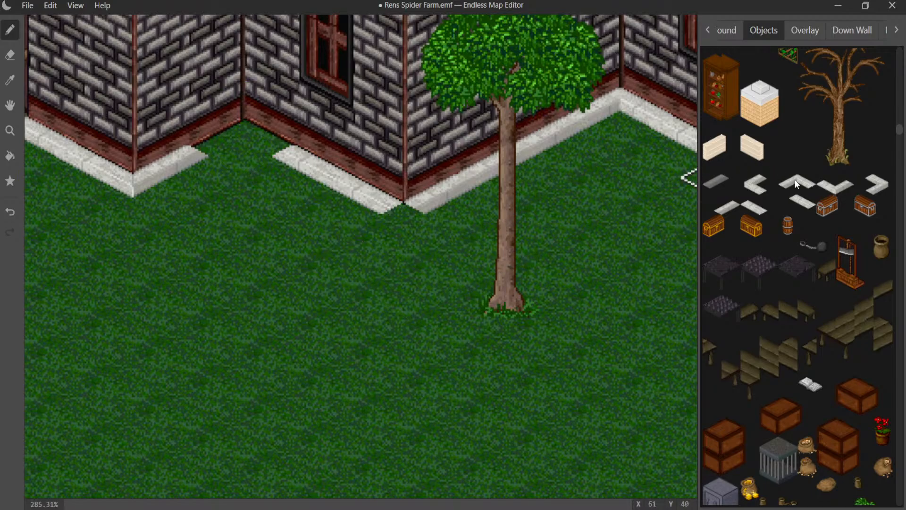
pyautogui.click(795, 181)
pyautogui.click(260, 154)
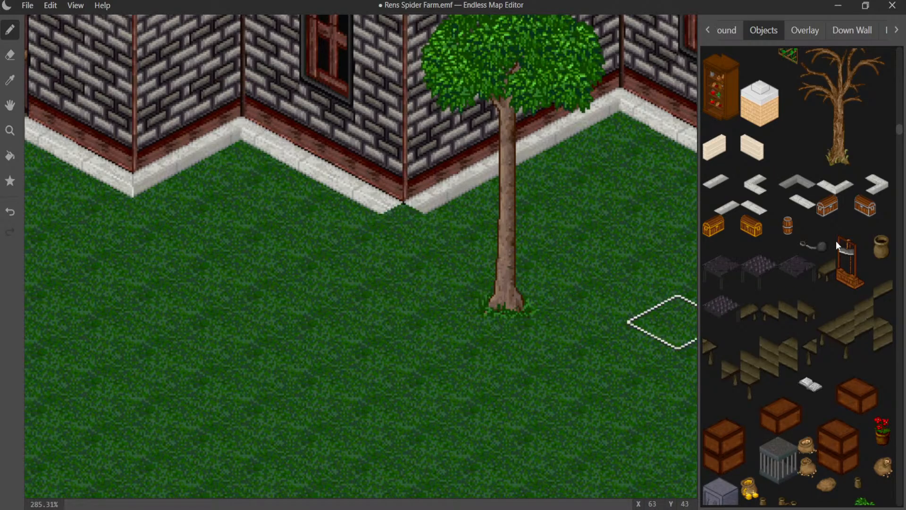
# - Find the small white curb tiles among the object graphics and close the gap at the outer corner beside the two-window wall
pyautogui.moveTo(495, 264); pyautogui.dragTo(17, 342, button='middle')
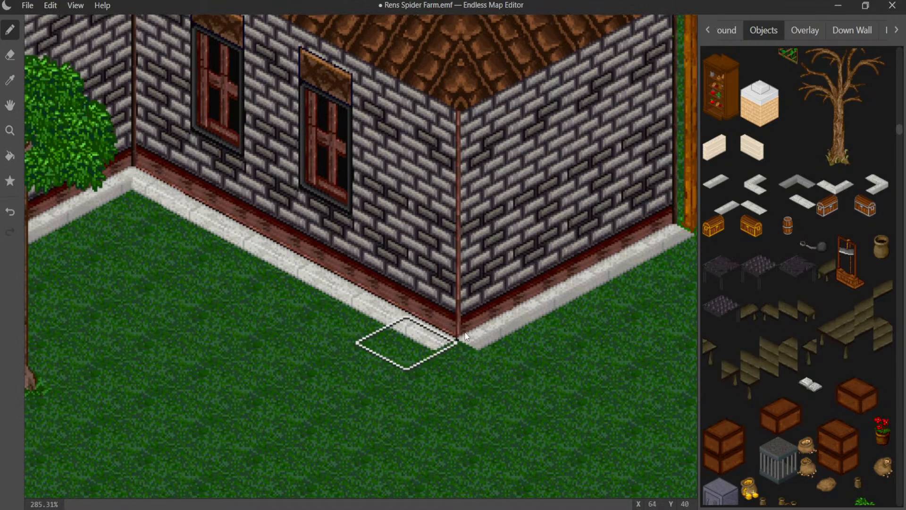
pyautogui.scroll(-15, 812, 248)
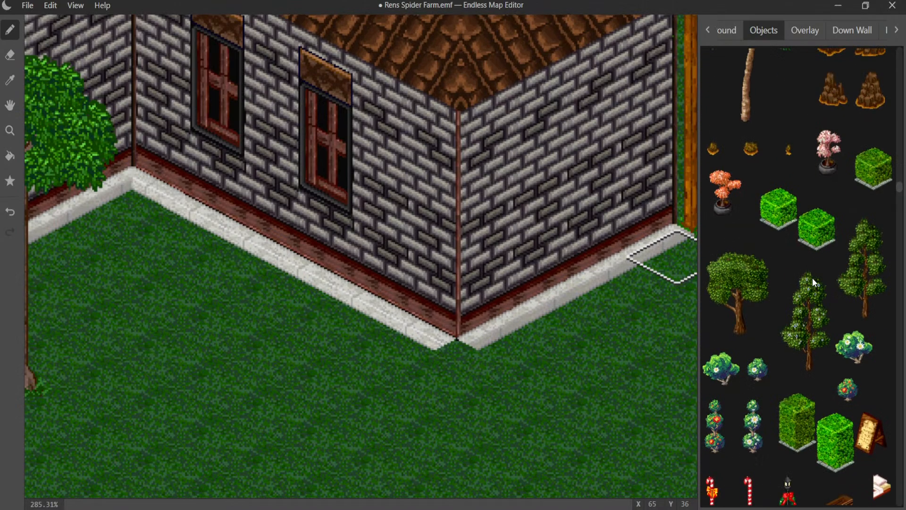
pyautogui.scroll(-8, 808, 281)
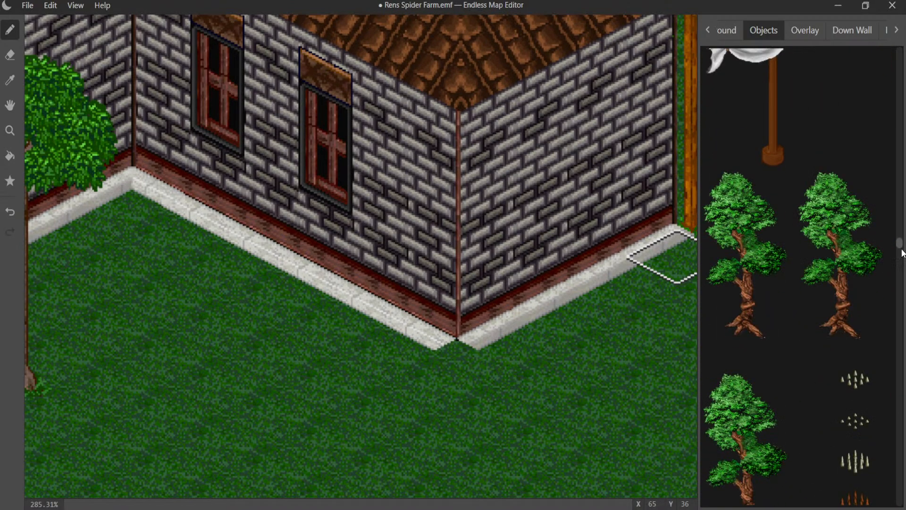
pyautogui.scroll(-5, 901, 298)
pyautogui.scroll(-15, 902, 298)
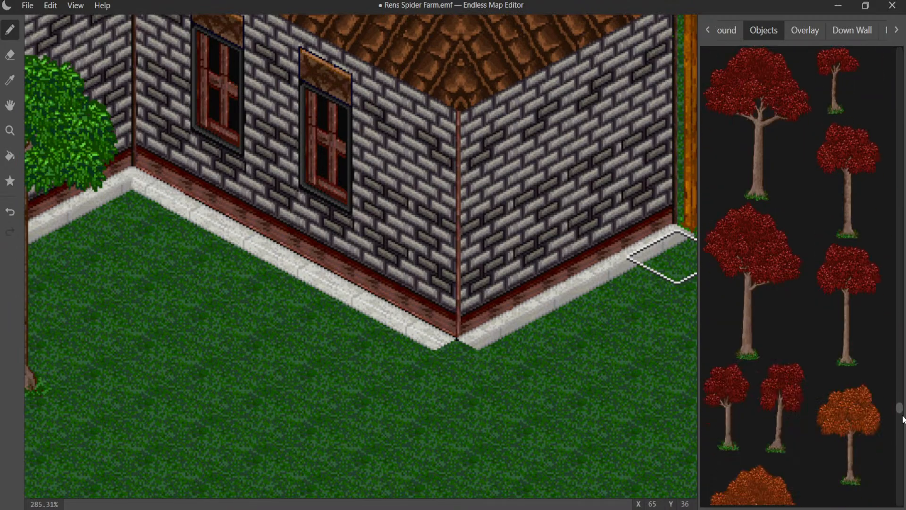
pyautogui.moveTo(902, 435); pyautogui.dragTo(903, 486)
pyautogui.scroll(-10, 903, 476)
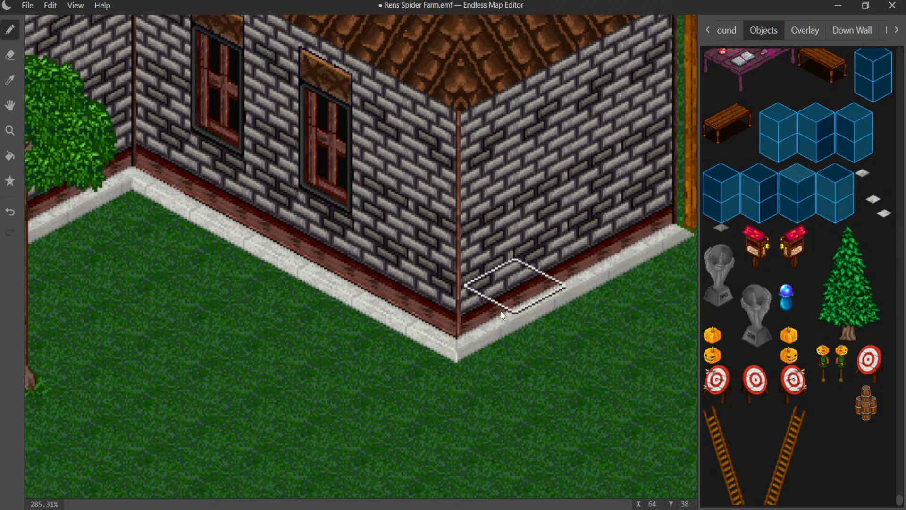
# - Remove the wooden tower and its ladder beside the house by clearing its down-wall and right-wall pieces
pyautogui.moveTo(499, 316); pyautogui.dragTo(242, 470, button='middle')
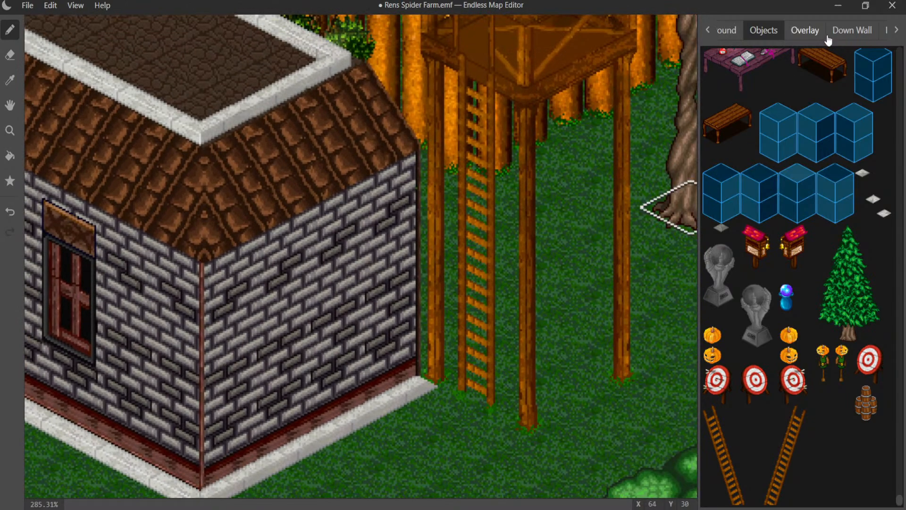
pyautogui.click(852, 31)
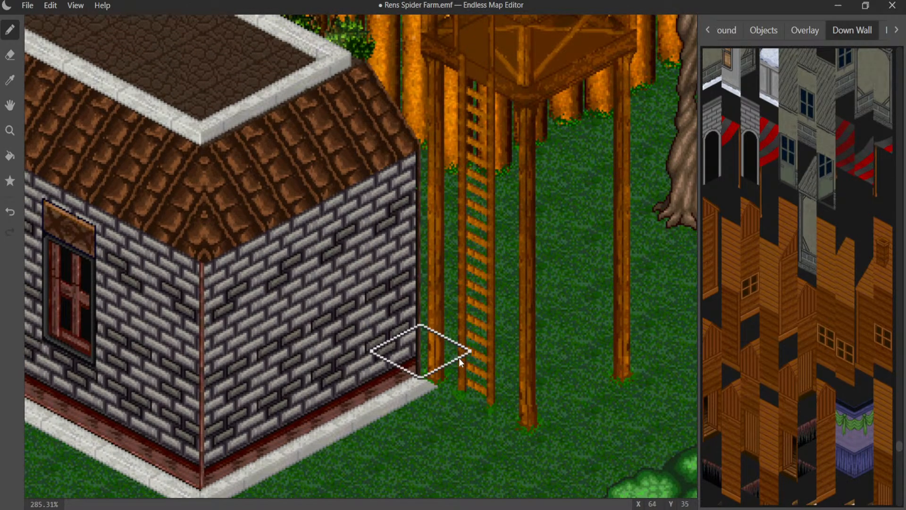
pyautogui.rightClick(465, 369)
pyautogui.rightClick(524, 387)
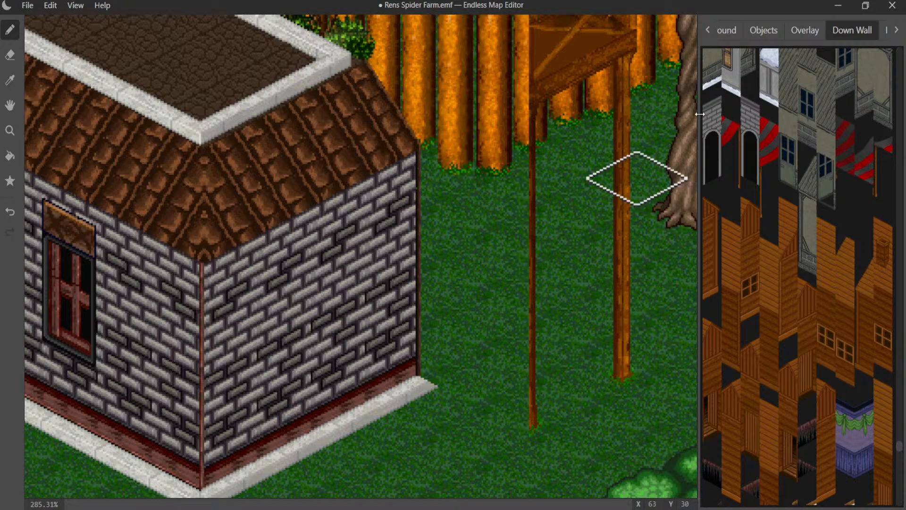
pyautogui.click(897, 30)
pyautogui.click(896, 30)
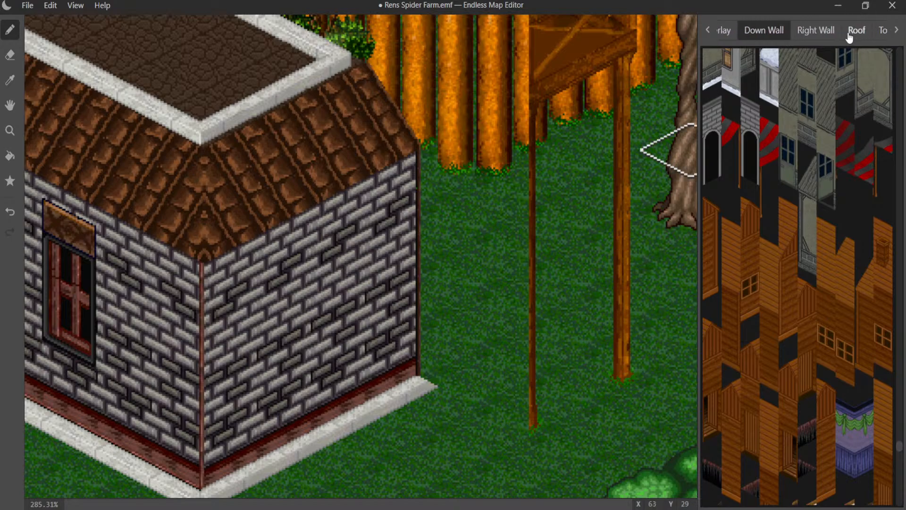
pyautogui.click(817, 30)
pyautogui.rightClick(534, 419)
pyautogui.rightClick(595, 398)
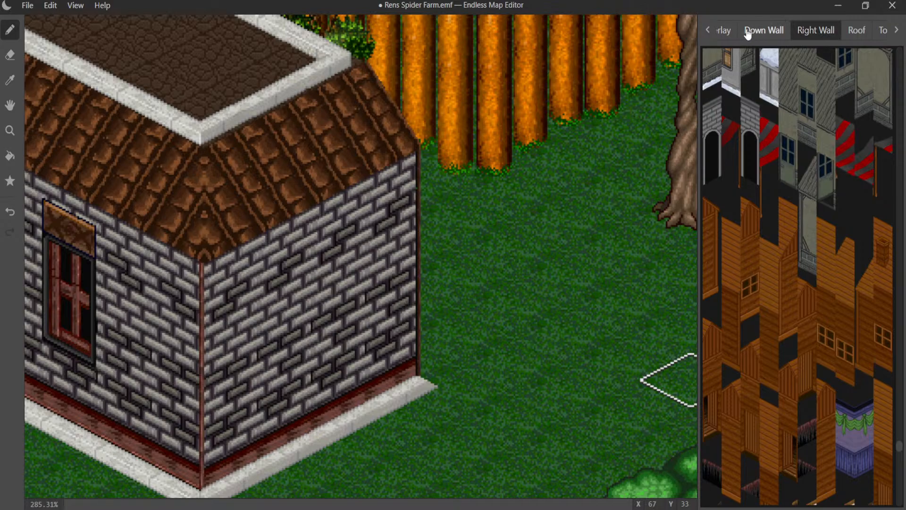
# - Try small white curb tiles from the overlay graphics at the far end of the windowless wall
pyautogui.click(731, 32)
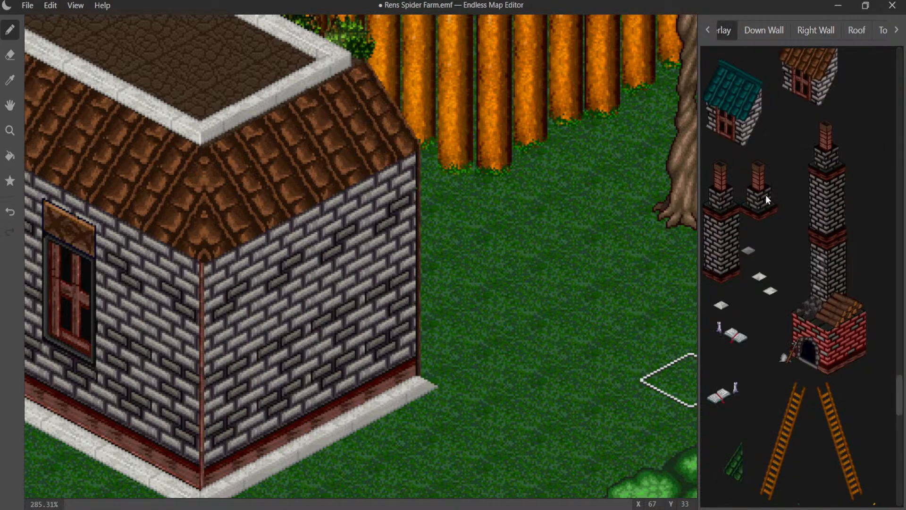
pyautogui.click(761, 279)
pyautogui.click(453, 364)
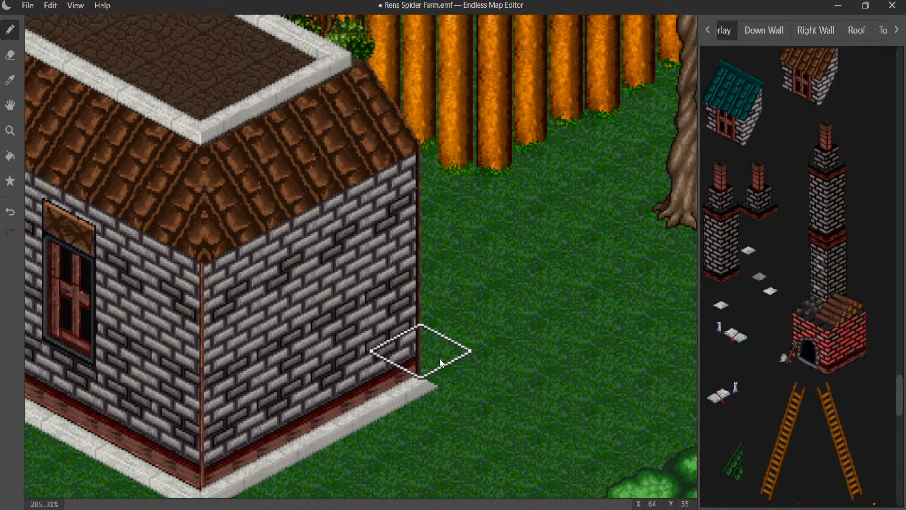
pyautogui.click(438, 358)
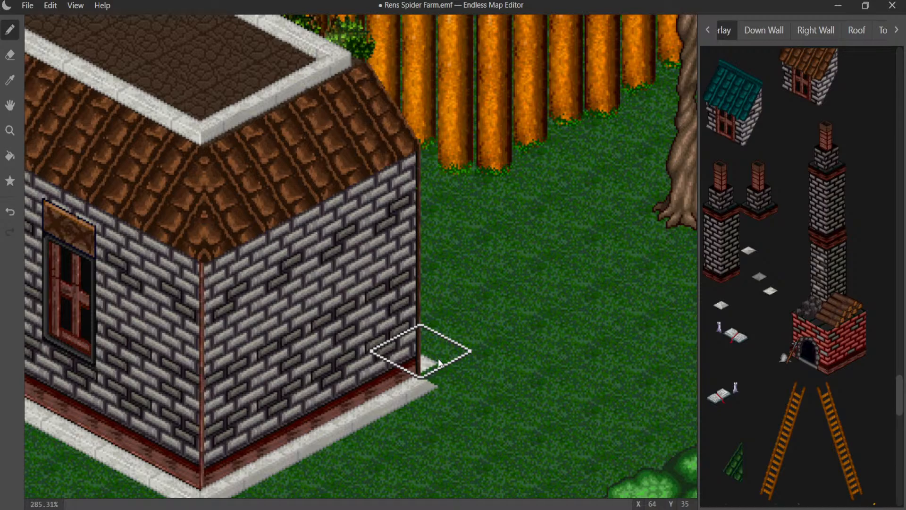
pyautogui.click(720, 306)
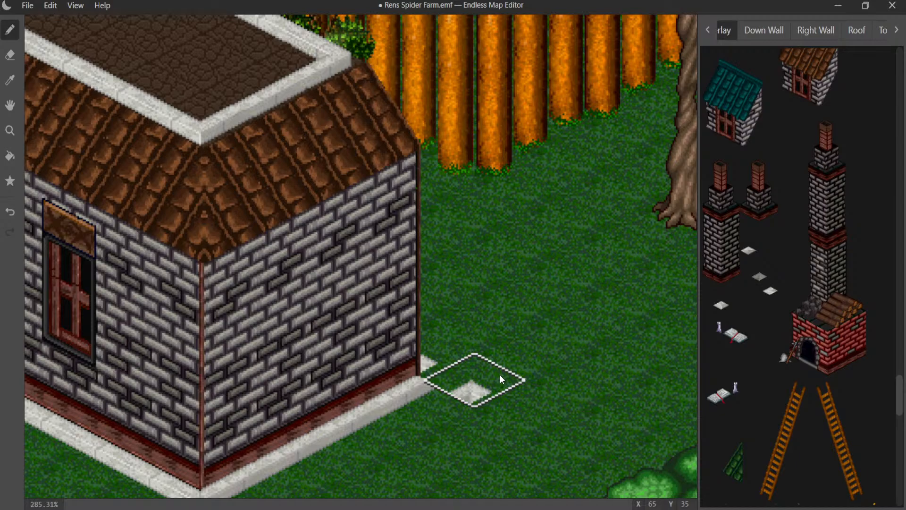
pyautogui.click(775, 295)
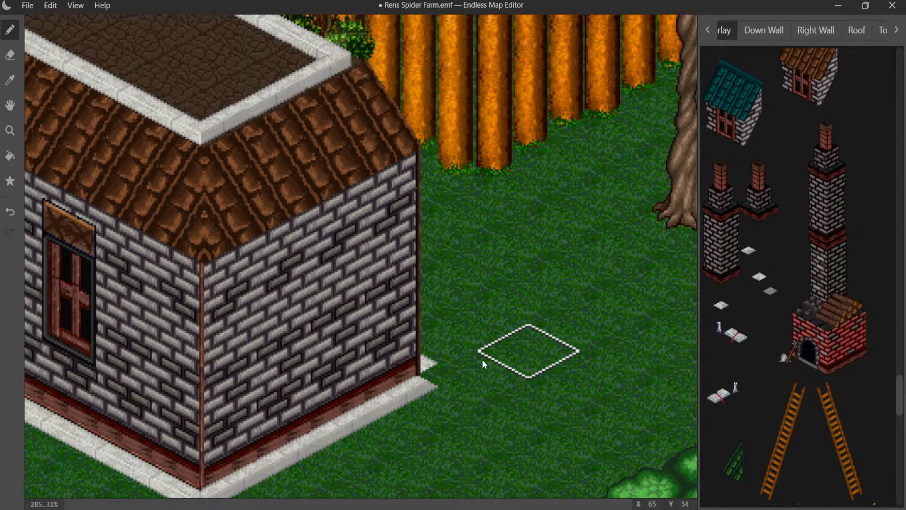
pyautogui.click(755, 253)
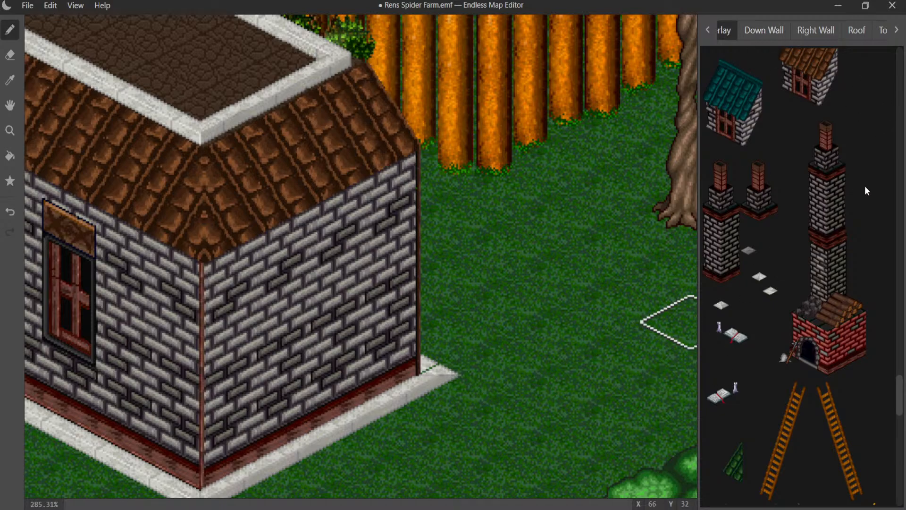
# - Compare the small tiles in the object graphics and remove the overlay curb tiles from the far corner
pyautogui.click(709, 31)
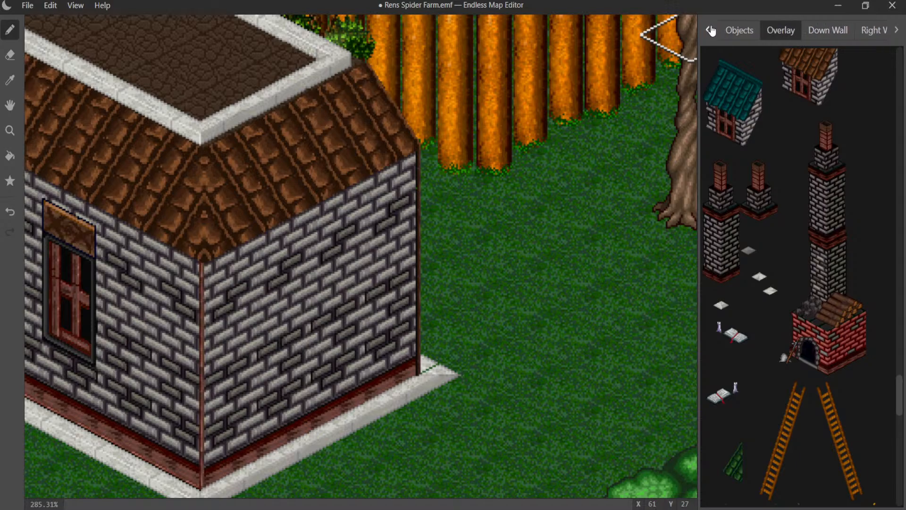
pyautogui.click(709, 30)
pyautogui.click(779, 30)
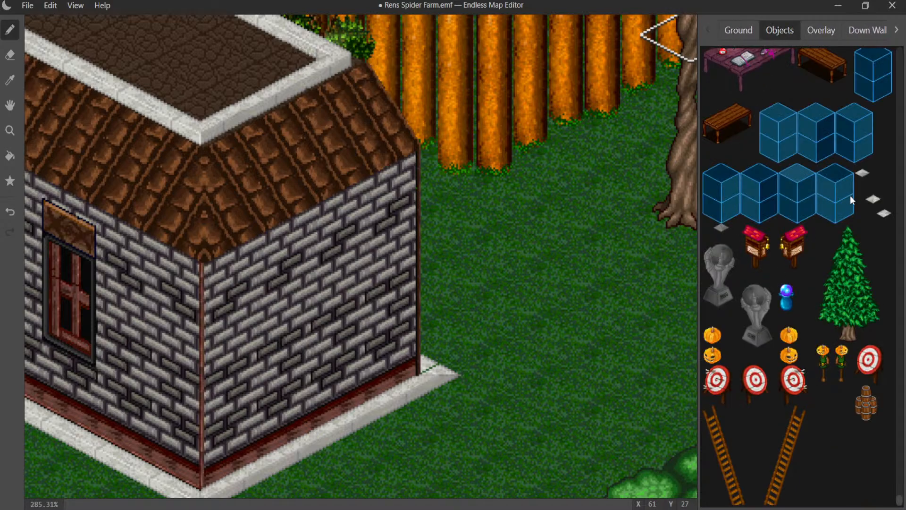
pyautogui.click(805, 33)
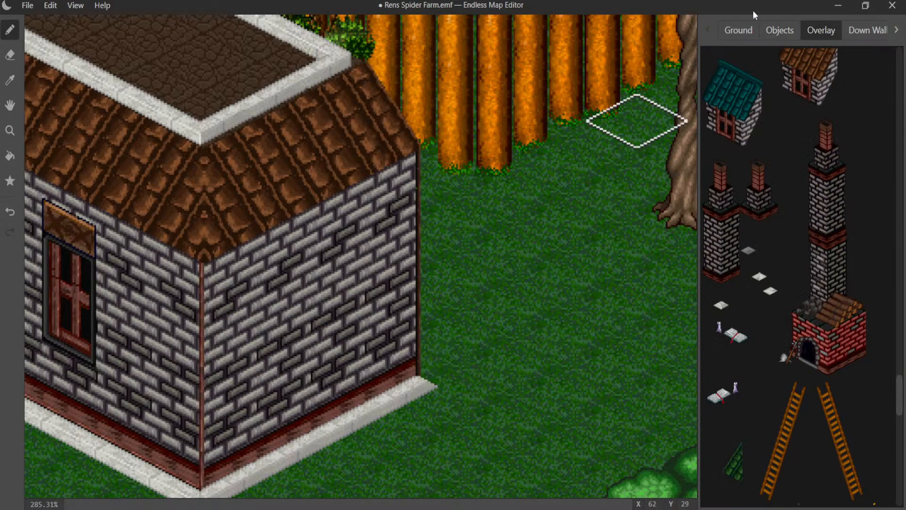
# - Find the straight white curb pieces among the object graphics and add one behind the far corner of the windowless wall
pyautogui.click(778, 29)
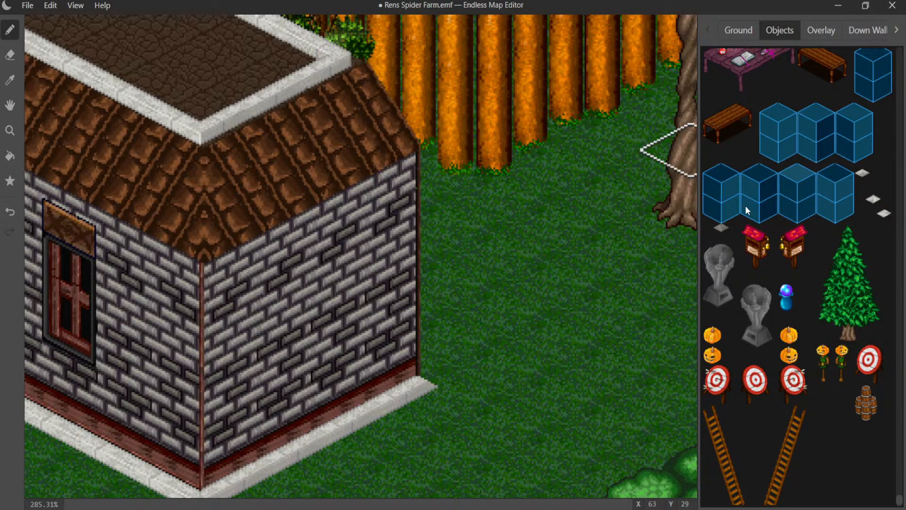
pyautogui.scroll(-10, 802, 238)
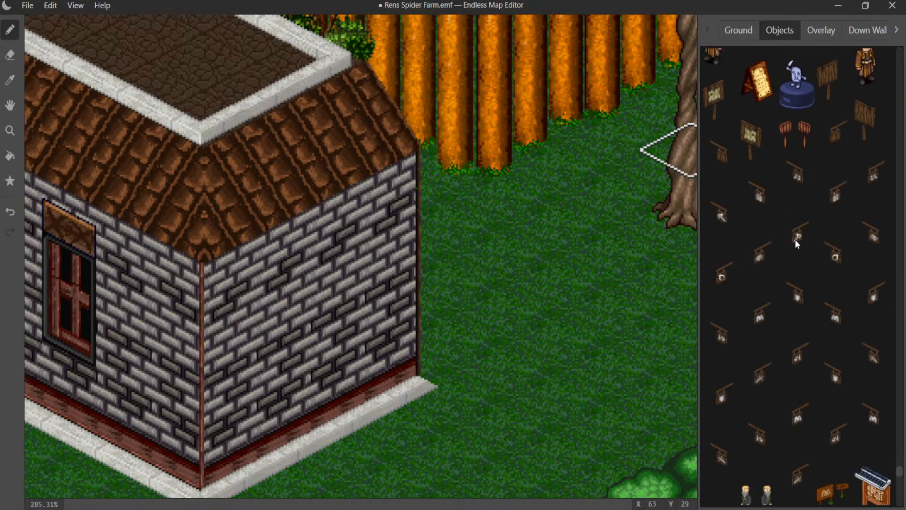
pyautogui.scroll(12, 783, 240)
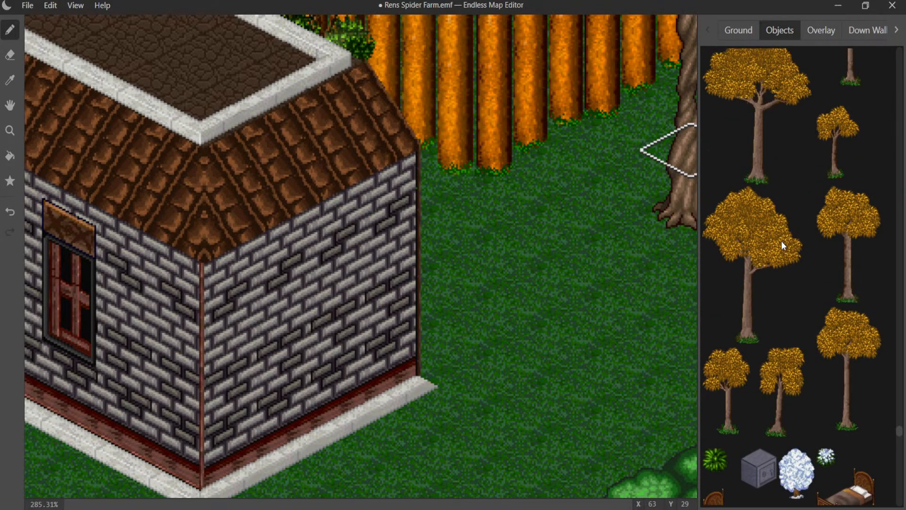
pyautogui.scroll(8, 781, 240)
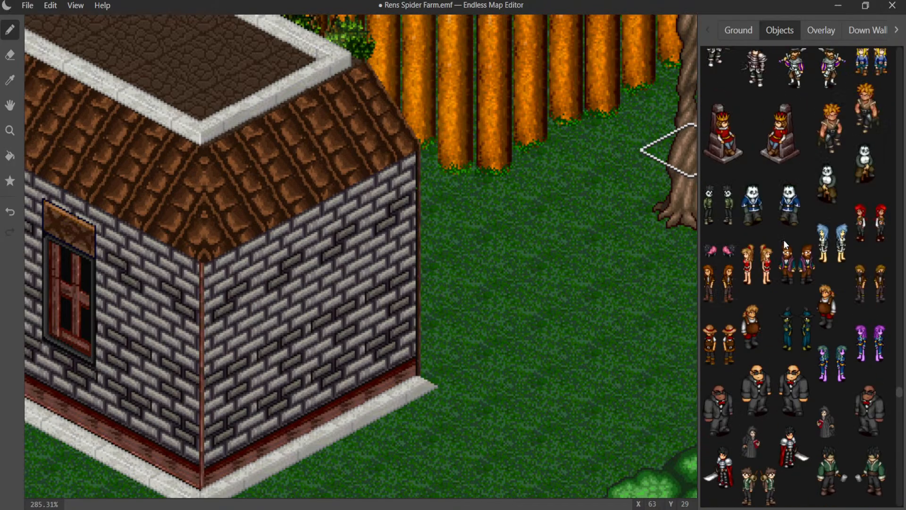
pyautogui.scroll(10, 786, 240)
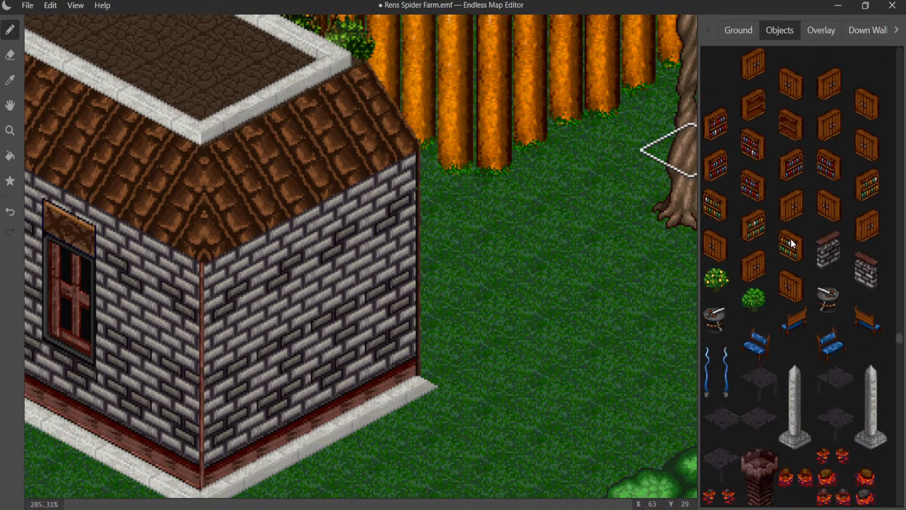
pyautogui.scroll(10, 792, 238)
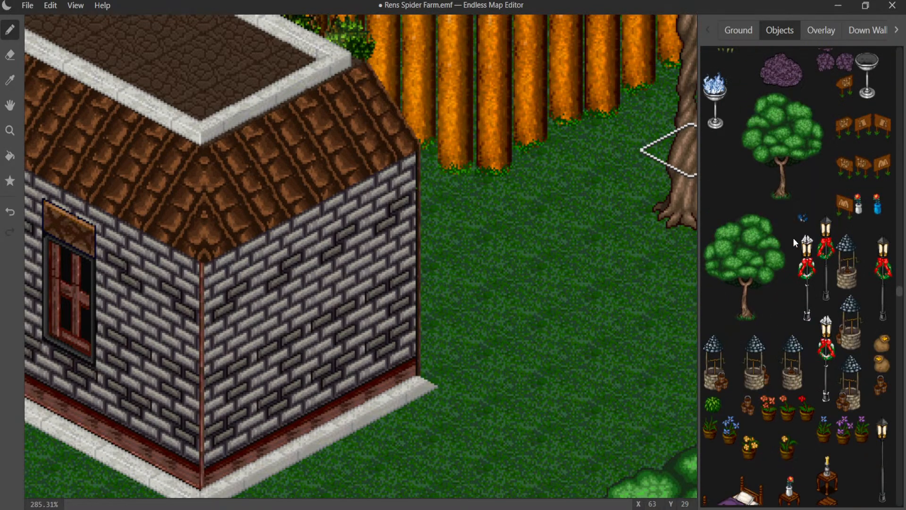
pyautogui.scroll(10, 793, 238)
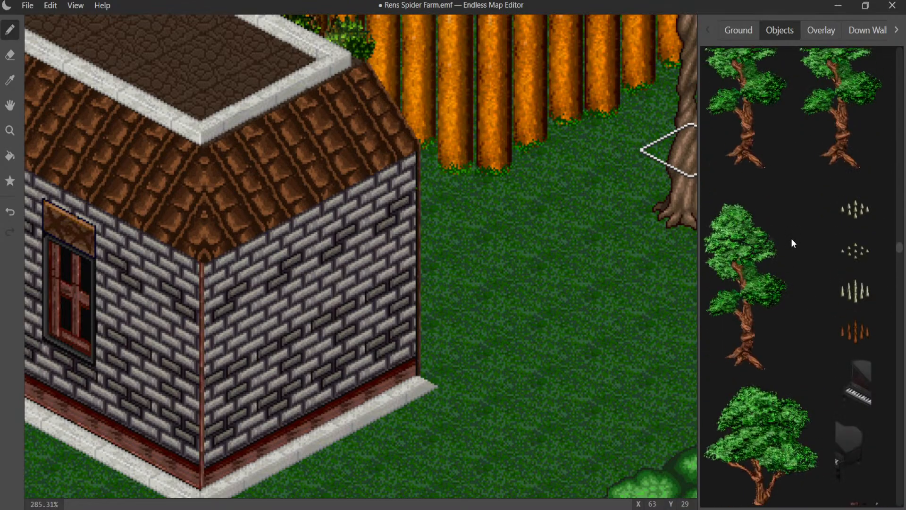
pyautogui.scroll(10, 791, 238)
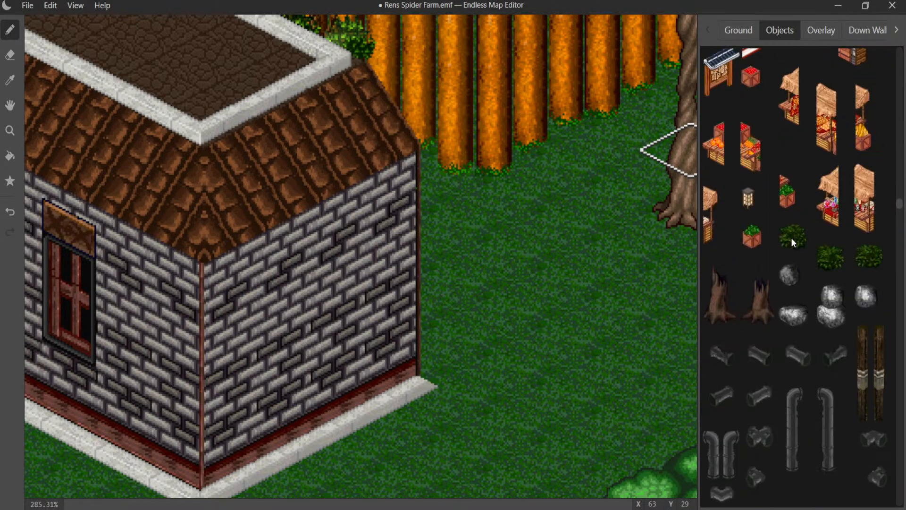
pyautogui.scroll(10, 792, 237)
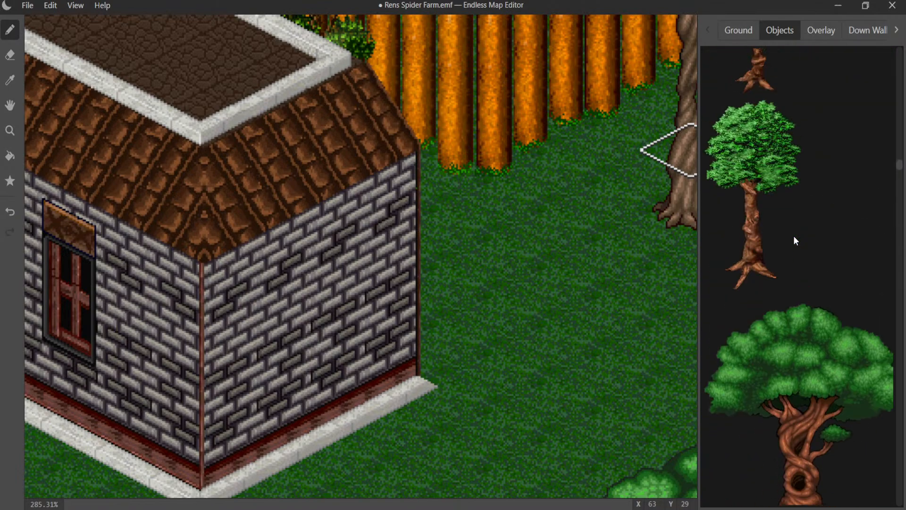
pyautogui.scroll(10, 796, 240)
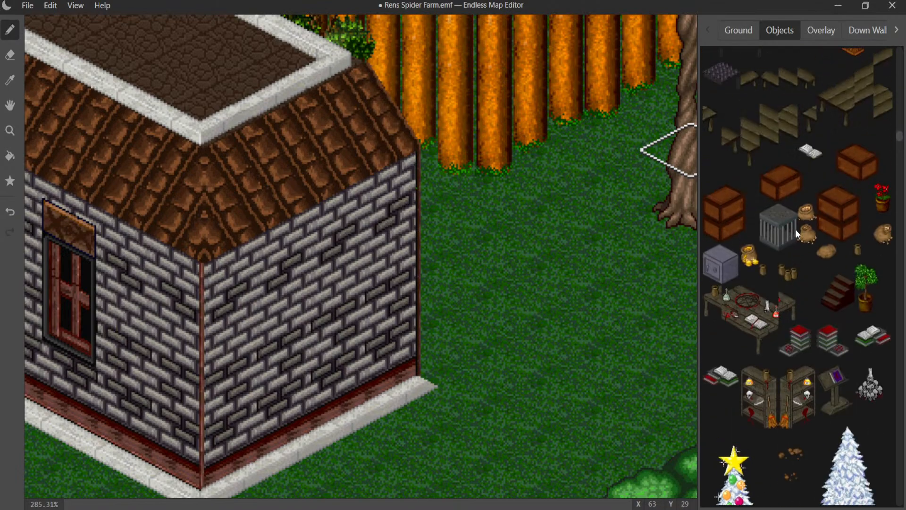
pyautogui.scroll(5, 802, 212)
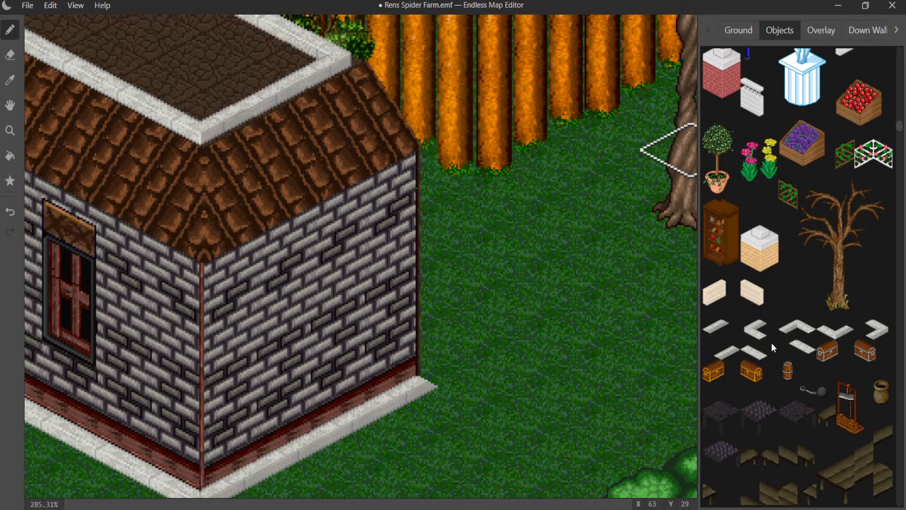
pyautogui.click(801, 347)
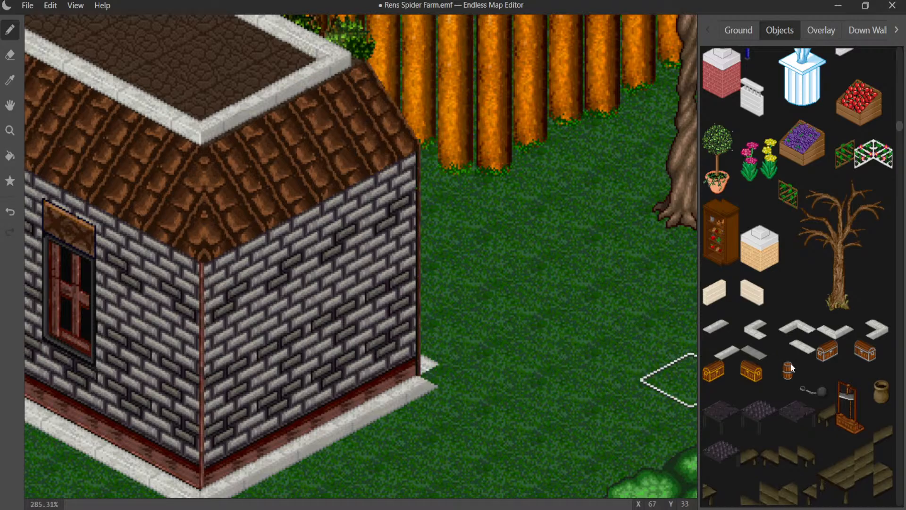
# - Pick a small white curb tile from the object graphics for the gap at the windowless wall's far corner, undoing the misplaced tile
pyautogui.moveTo(900, 128); pyautogui.dragTo(903, 478)
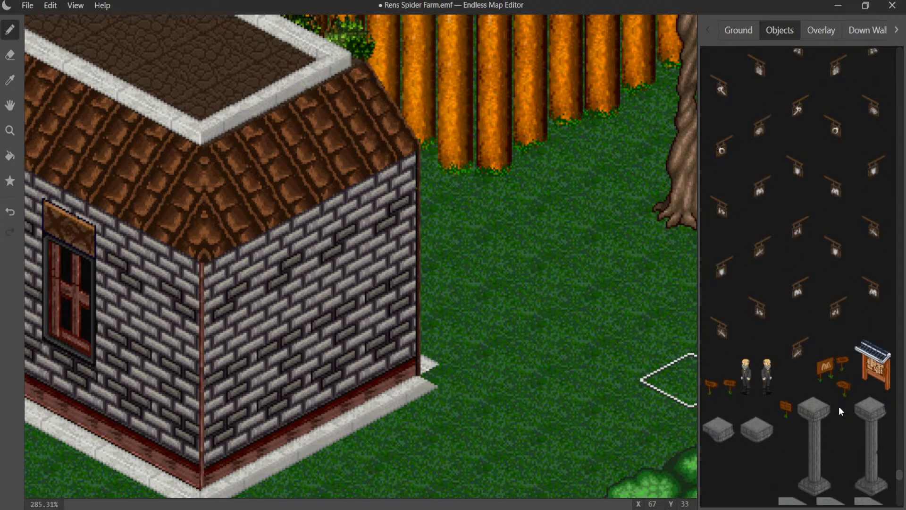
pyautogui.scroll(-5, 839, 406)
pyautogui.scroll(-5, 845, 405)
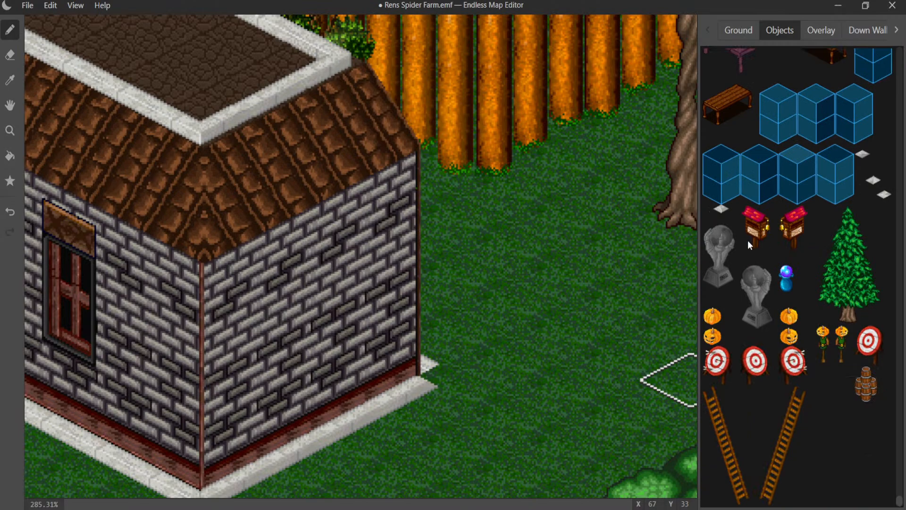
pyautogui.click(872, 181)
pyautogui.click(463, 366)
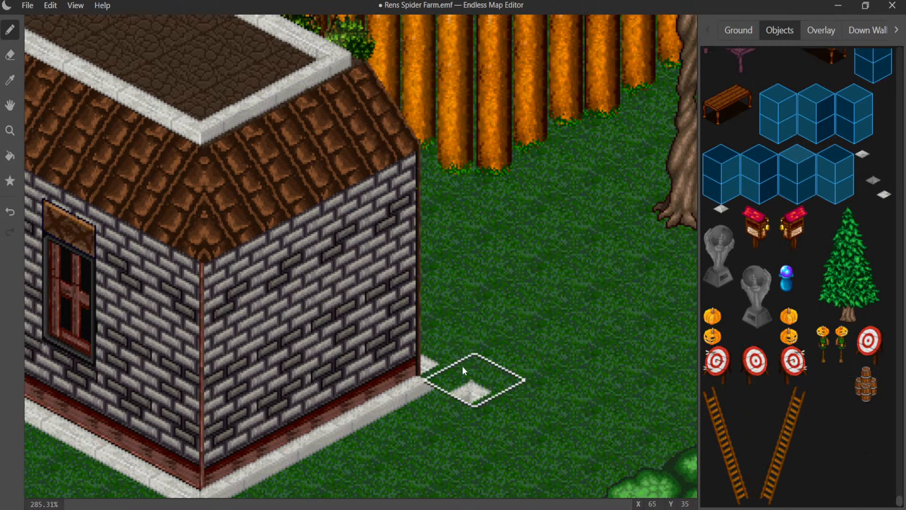
pyautogui.hotkey('ctrl', 'z')
pyautogui.click(885, 195)
pyautogui.click(869, 151)
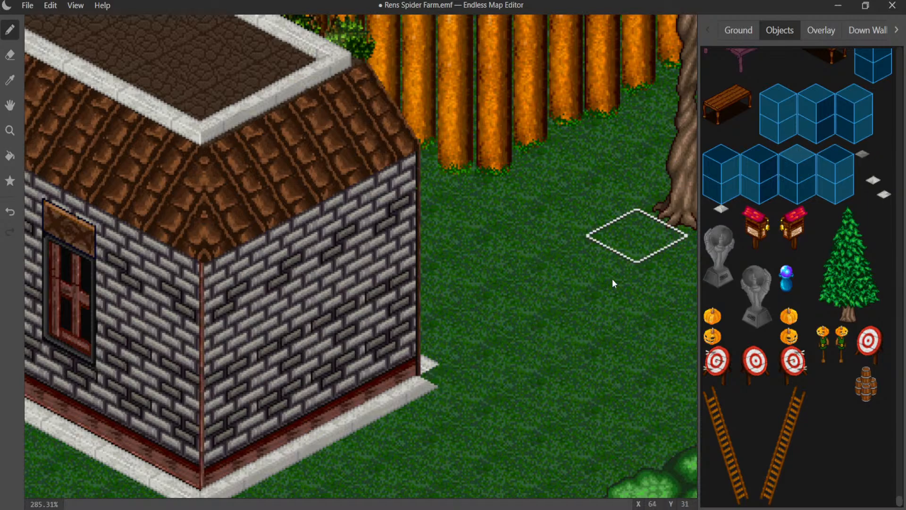
pyautogui.moveTo(437, 376); pyautogui.dragTo(888, 181, button='middle')
# - Close the curb gap at the outer wall corner beside the tree with a small white curb tile
pyautogui.moveTo(339, 236); pyautogui.dragTo(576, 198, button='middle')
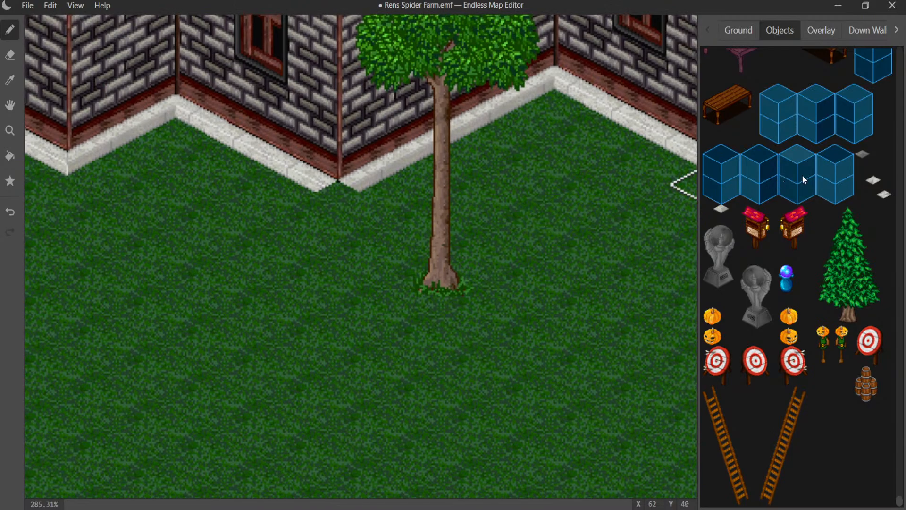
pyautogui.click(884, 195)
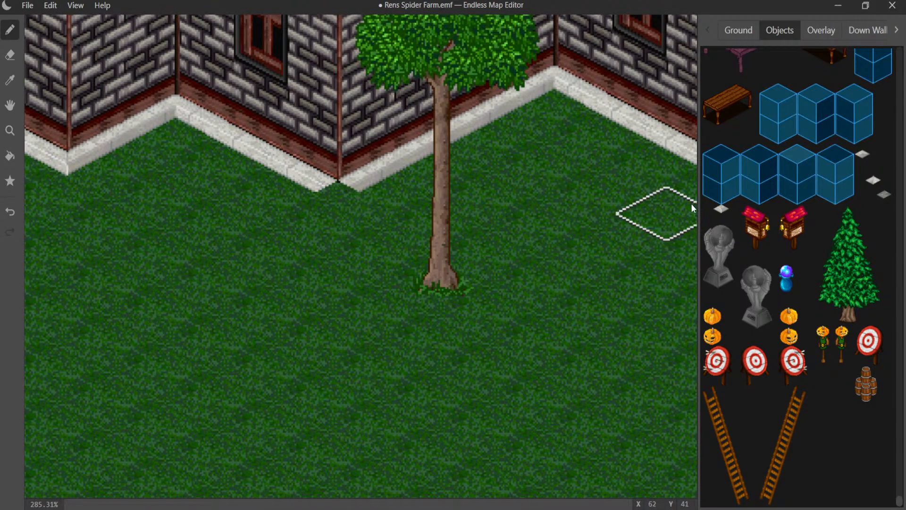
pyautogui.click(358, 216)
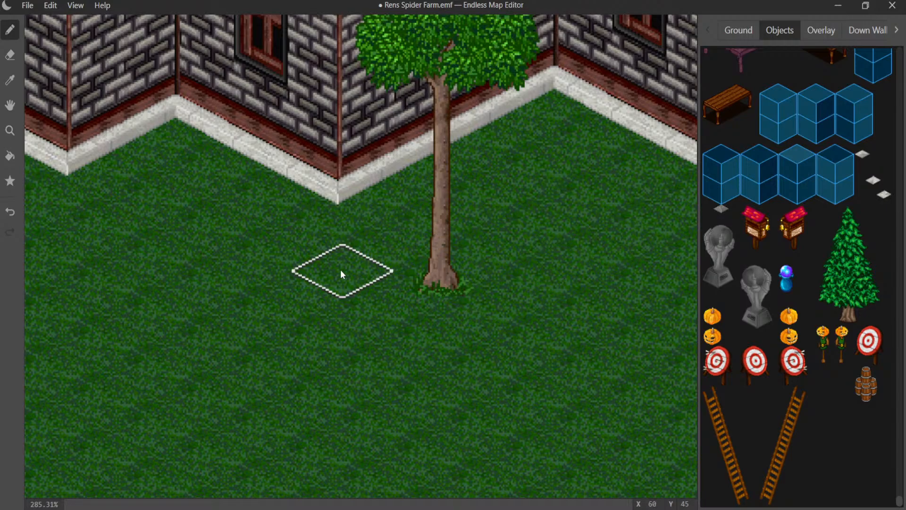
# - Sample the straight white curb in front of the door wall and lay it along the short recessed wall behind it
pyautogui.moveTo(341, 270); pyautogui.dragTo(773, 354, button='middle')
pyautogui.moveTo(321, 255); pyautogui.dragTo(581, 372, button='middle')
pyautogui.moveTo(474, 250); pyautogui.dragTo(541, 359, button='middle')
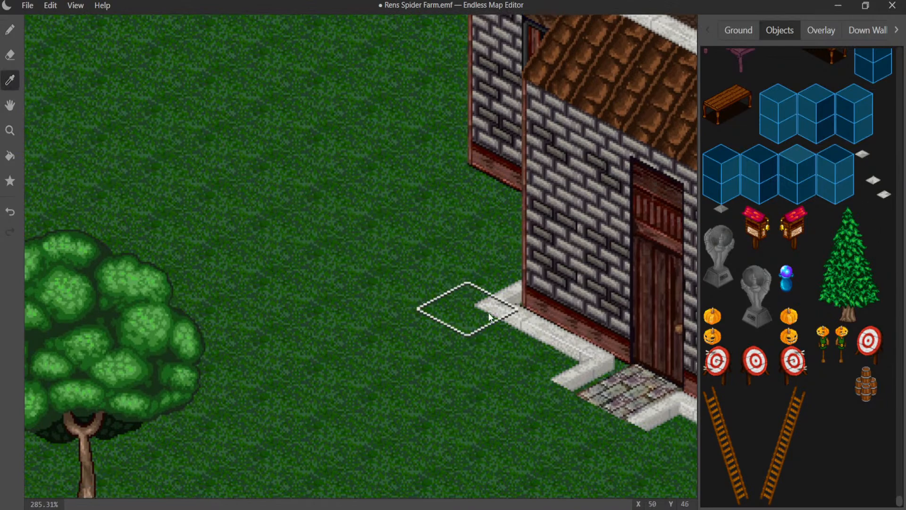
pyautogui.click(520, 335)
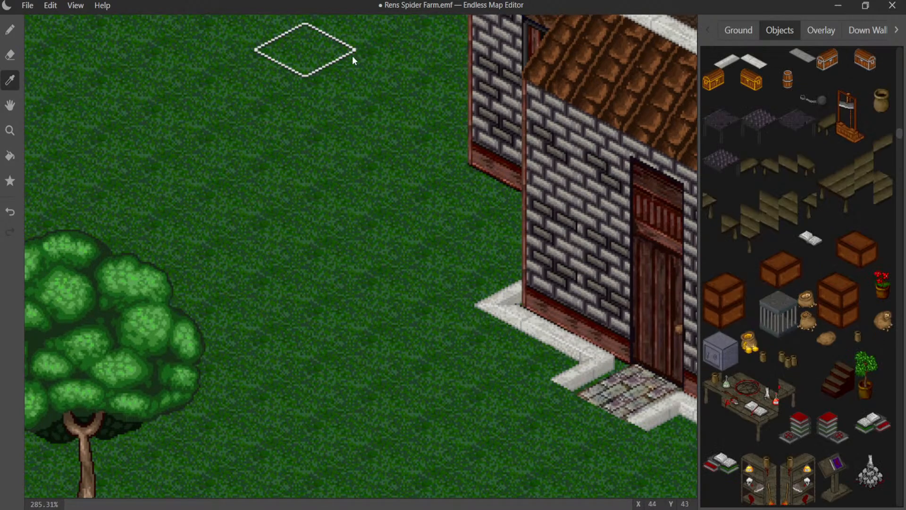
pyautogui.click(635, 147)
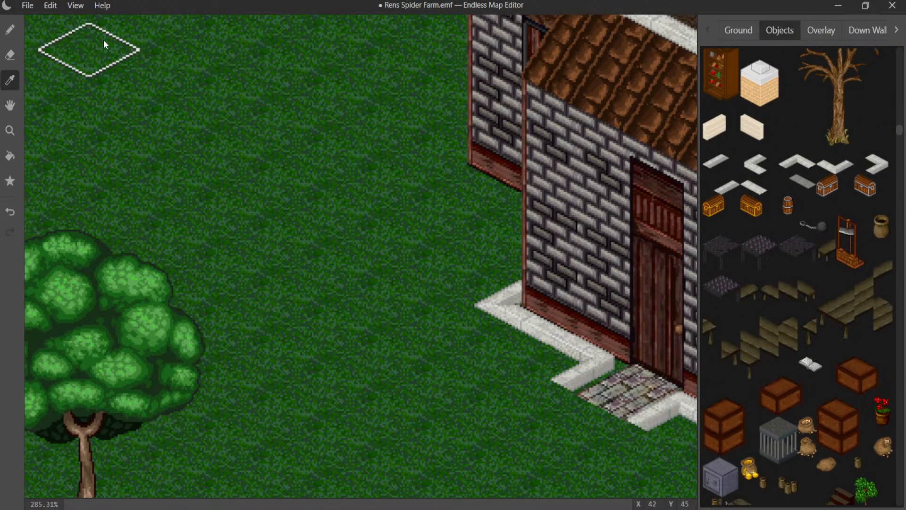
pyautogui.click(9, 30)
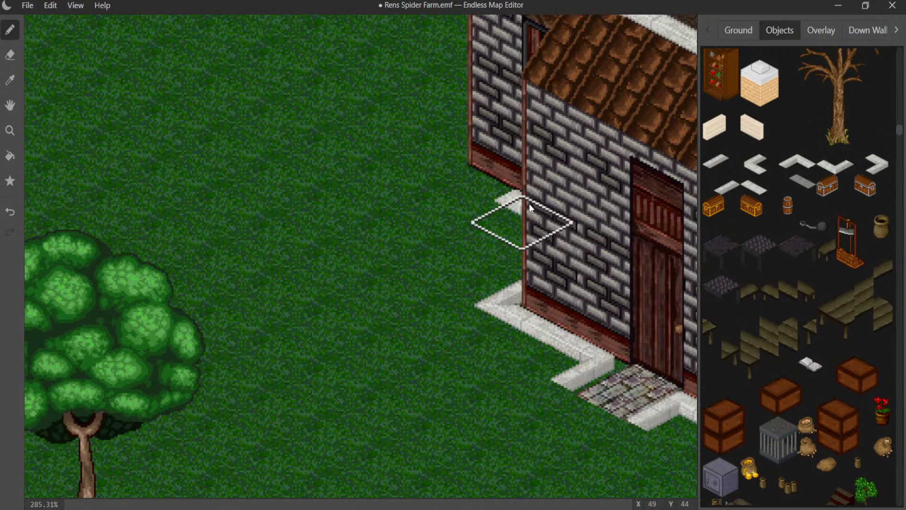
pyautogui.click(474, 200)
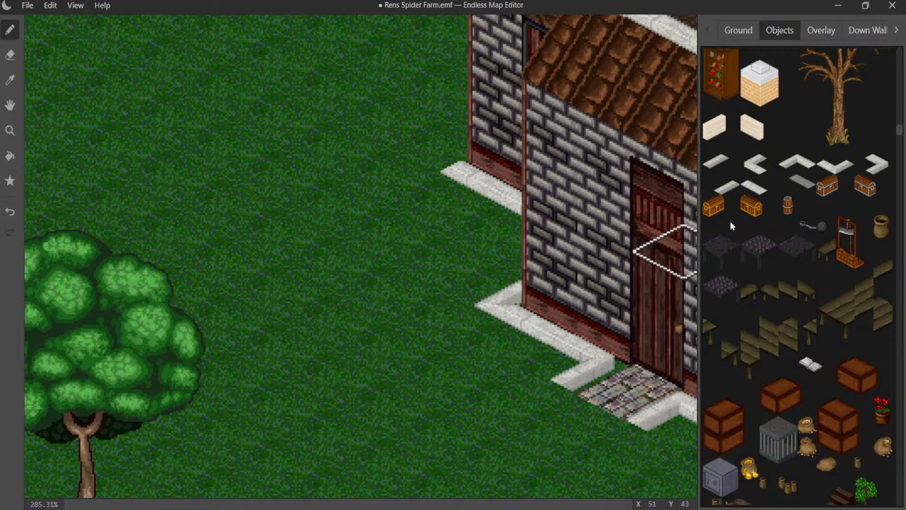
# - Add a straight white curb around the outer corner of the recessed wall and close its tip with a small curb tile
pyautogui.click(756, 163)
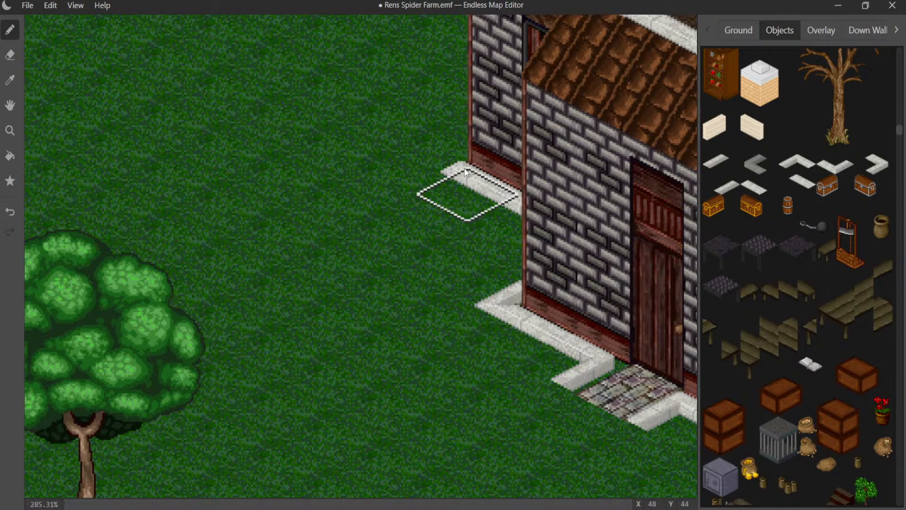
pyautogui.click(731, 184)
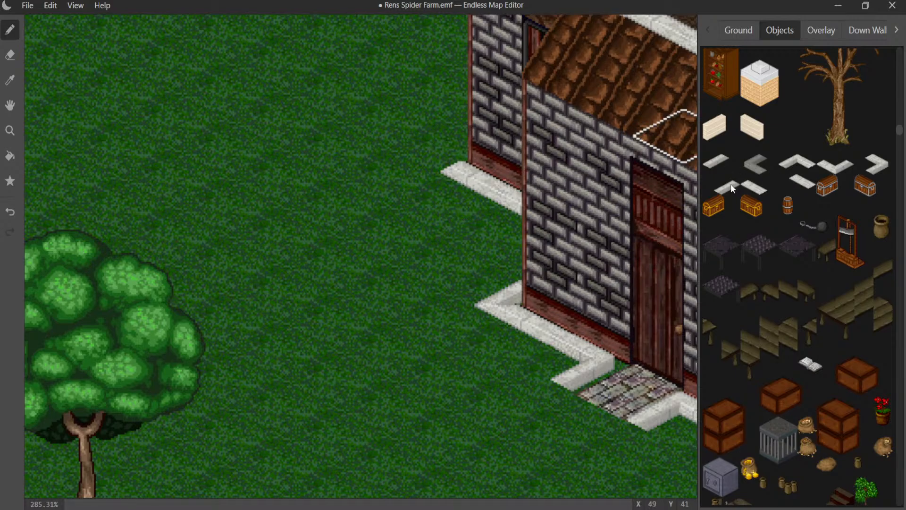
pyautogui.click(483, 127)
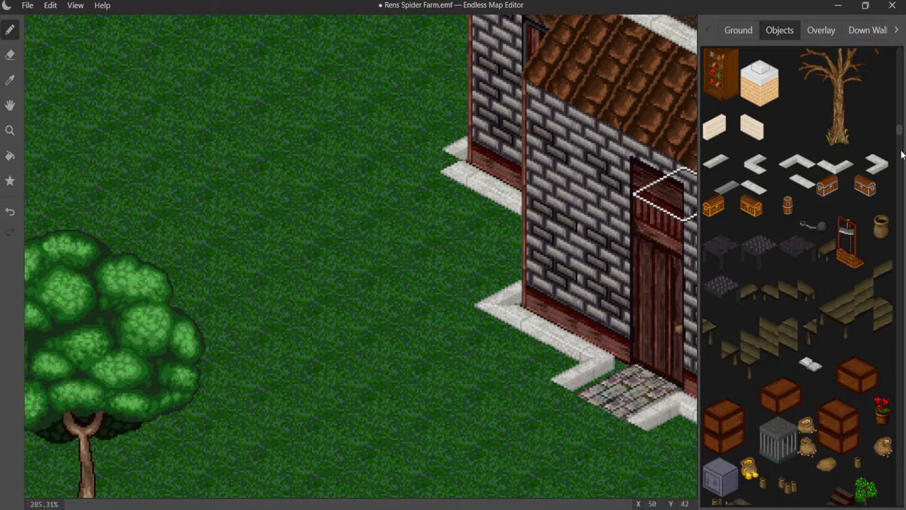
pyautogui.moveTo(900, 130); pyautogui.dragTo(900, 501)
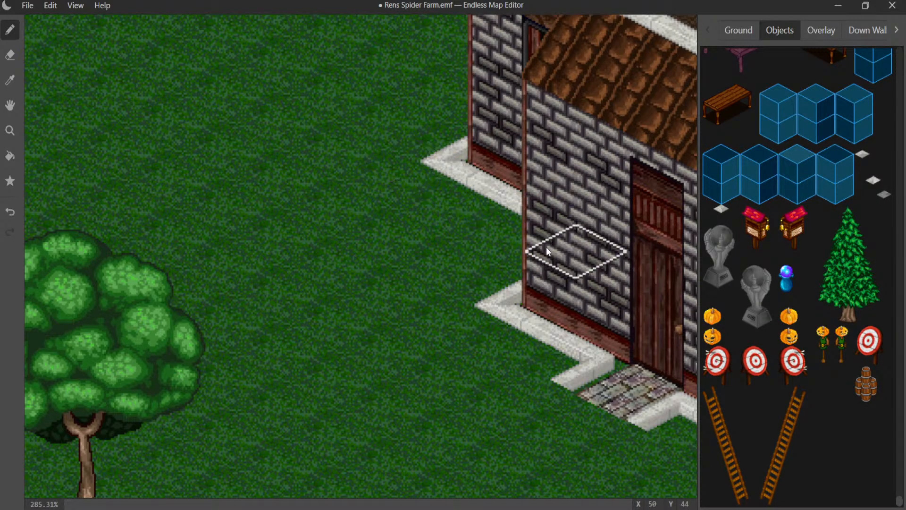
# - Sample the white curb beside the doorstep and extend the curbs on both sides of it two tiles outward from the house
pyautogui.moveTo(499, 242); pyautogui.dragTo(388, 53, button='middle')
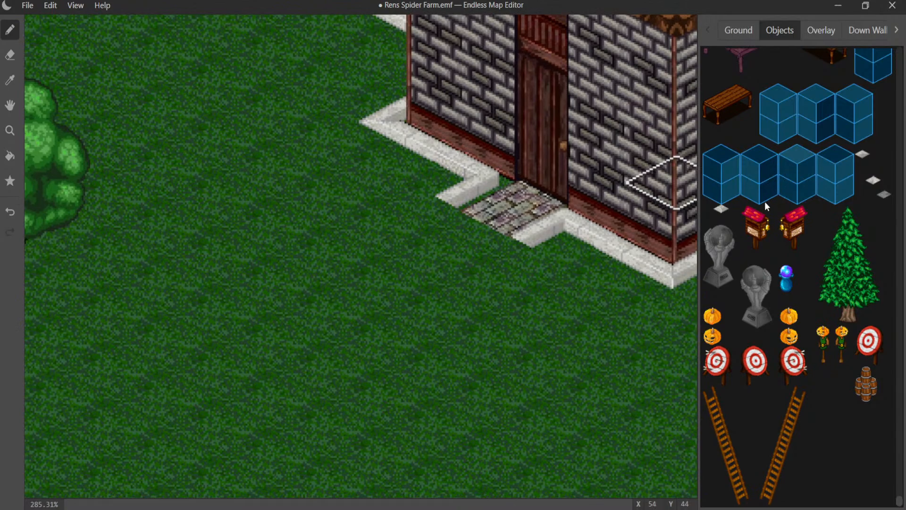
pyautogui.scroll(2, 764, 202)
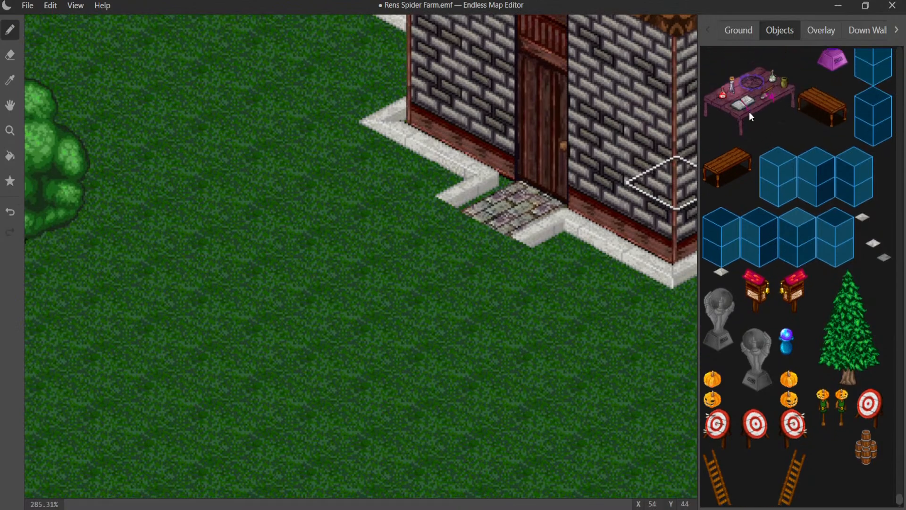
pyautogui.click(9, 81)
pyautogui.click(439, 183)
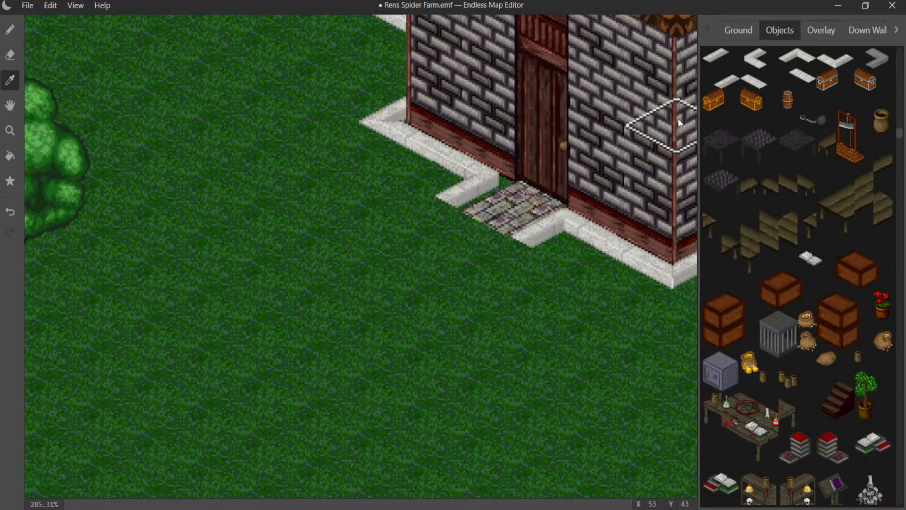
pyautogui.scroll(2, 809, 125)
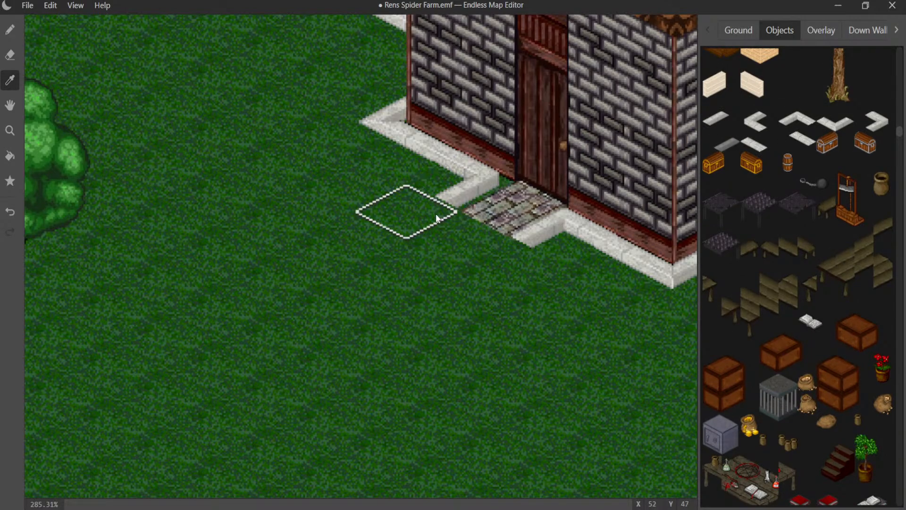
pyautogui.click(9, 30)
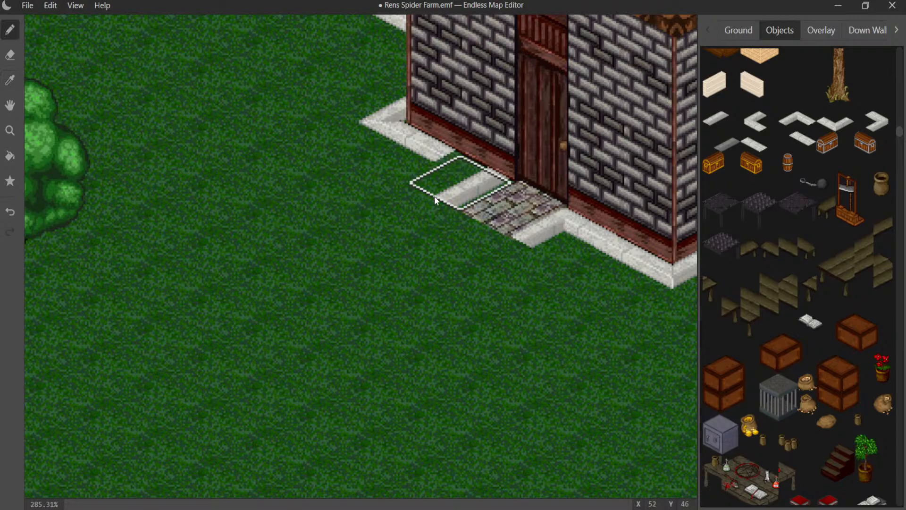
pyautogui.hotkey('ctrl', 'z')
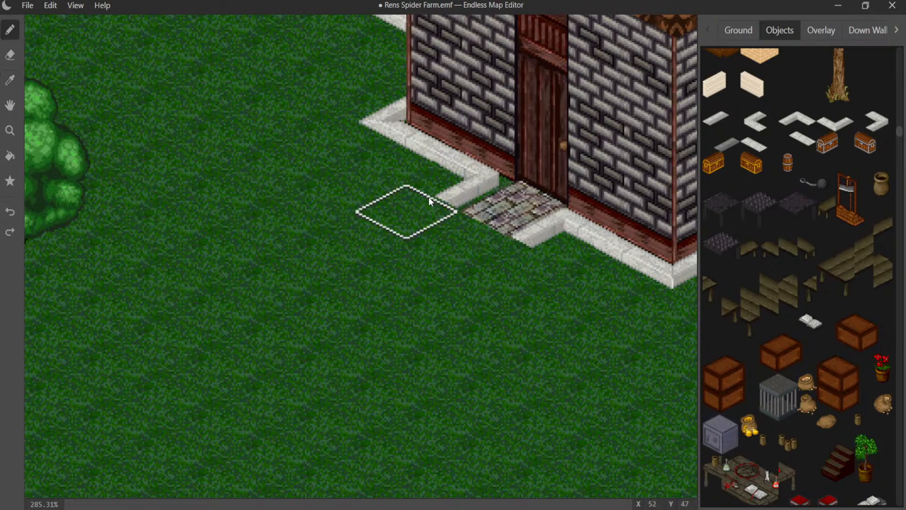
pyautogui.click(437, 217)
pyautogui.click(389, 251)
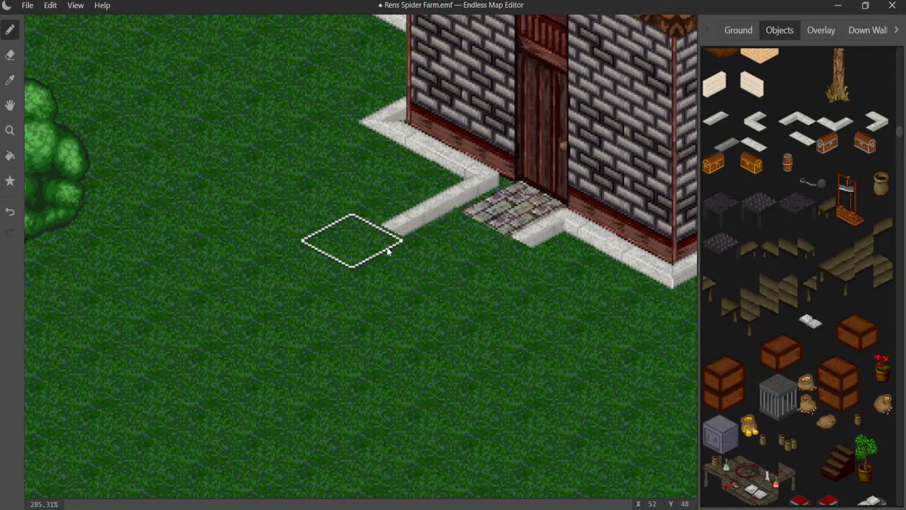
pyautogui.click(727, 143)
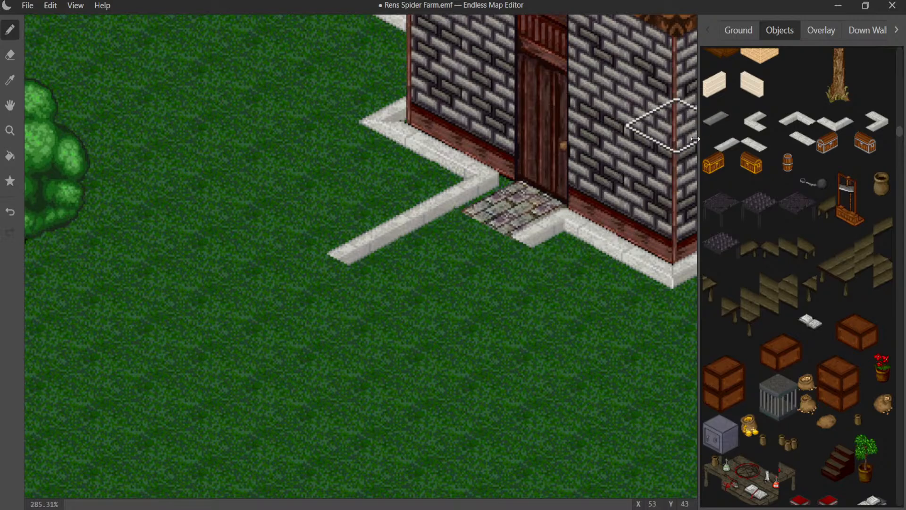
pyautogui.moveTo(538, 234); pyautogui.dragTo(449, 287)
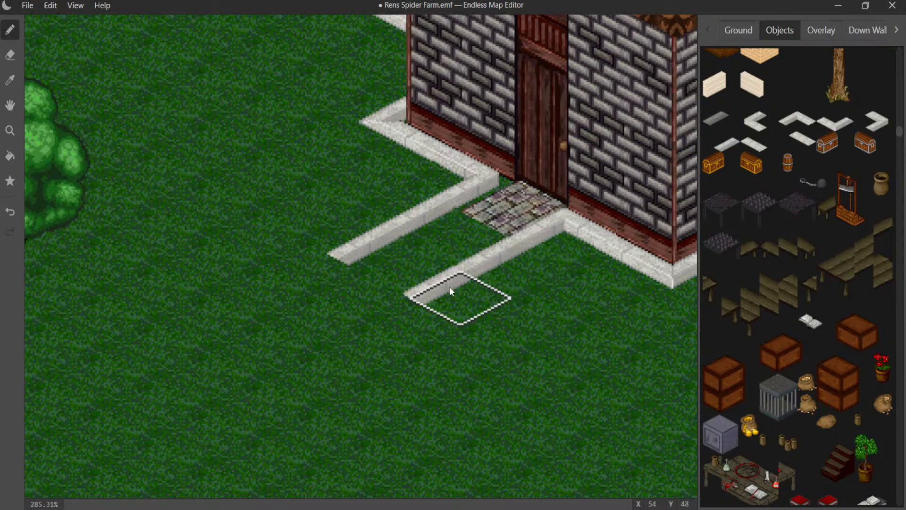
# - Sample the doorstep's cobblestone ground tile and pave the two grass tiles between the extended curbs
pyautogui.click(731, 30)
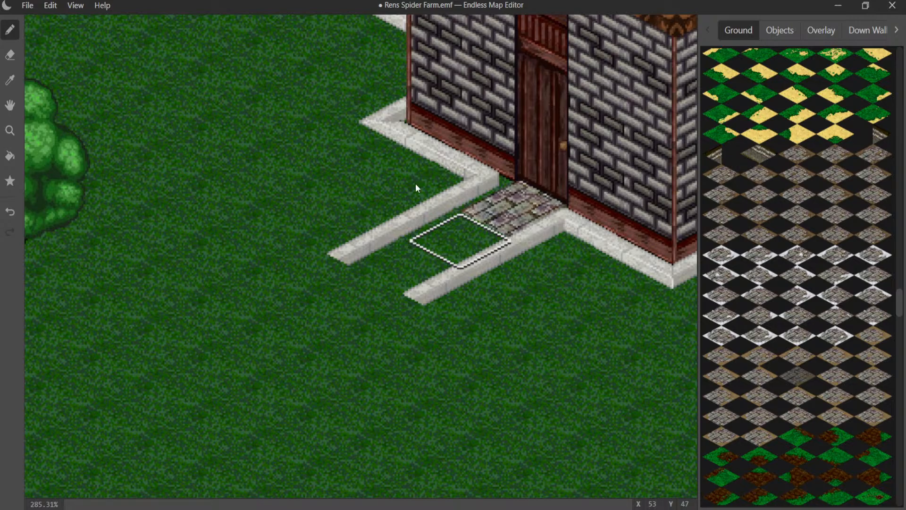
pyautogui.click(10, 80)
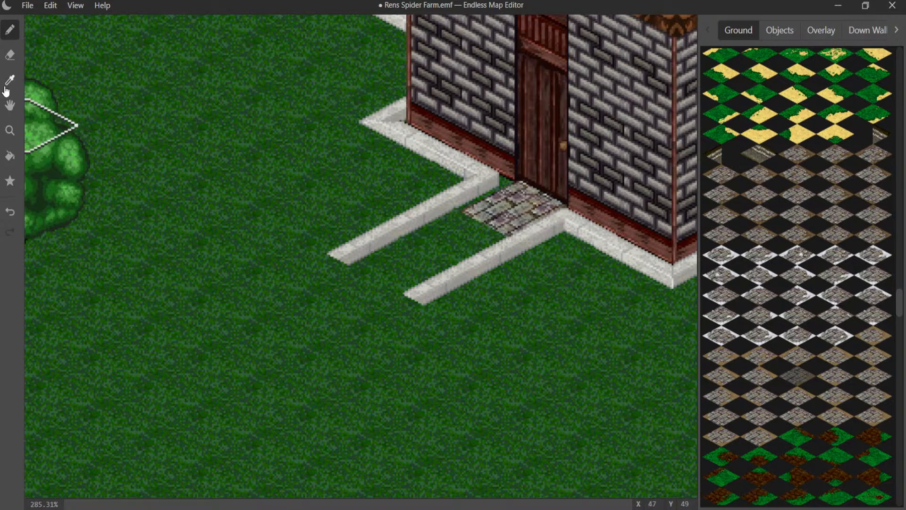
pyautogui.click(505, 191)
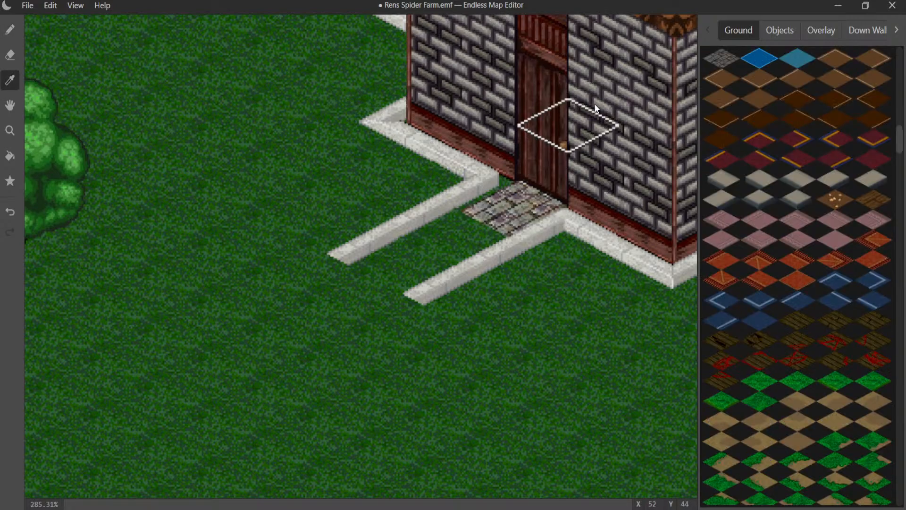
pyautogui.click(491, 233)
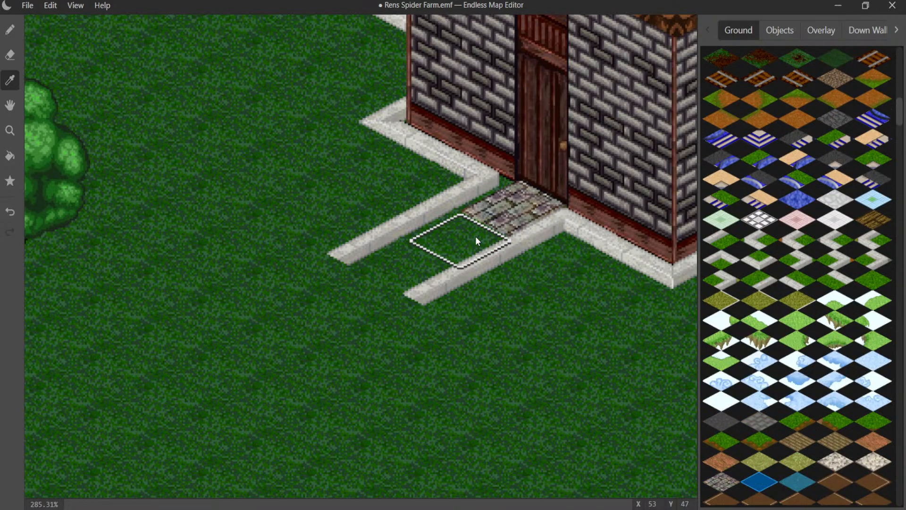
pyautogui.click(531, 203)
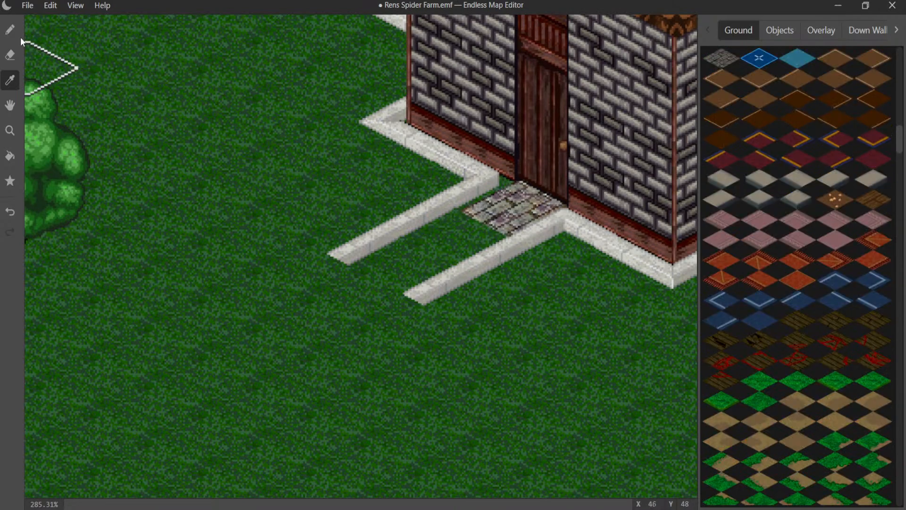
pyautogui.click(10, 30)
pyautogui.click(439, 236)
pyautogui.click(398, 268)
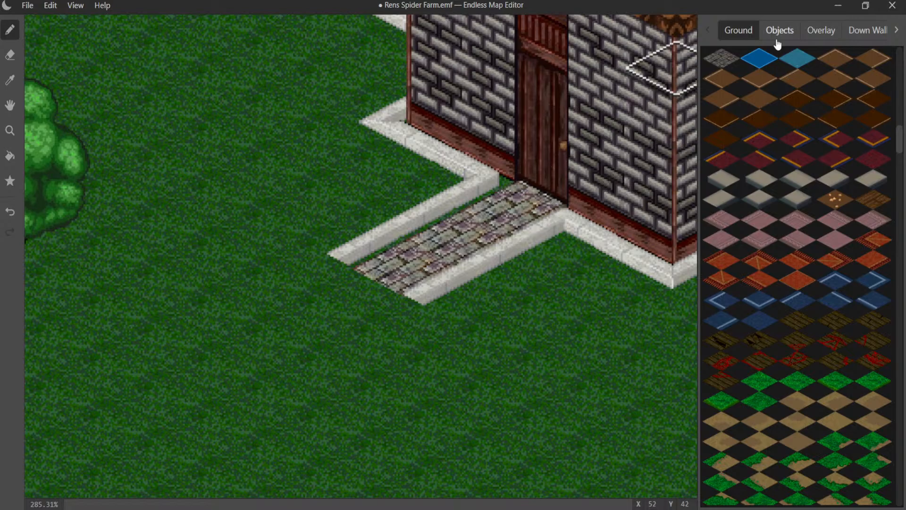
# - Try a straight white curb piece from the overlay graphics beside the doorstep, then undo it
pyautogui.click(821, 30)
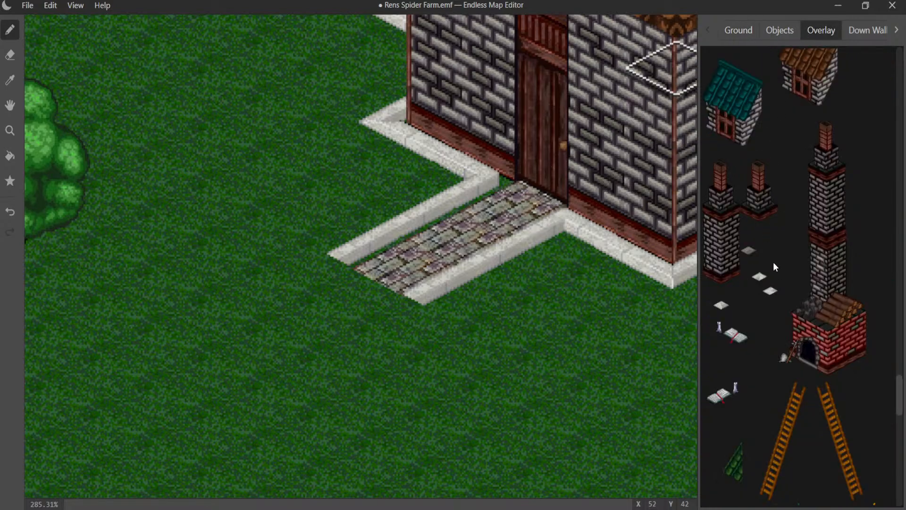
pyautogui.scroll(15, 774, 266)
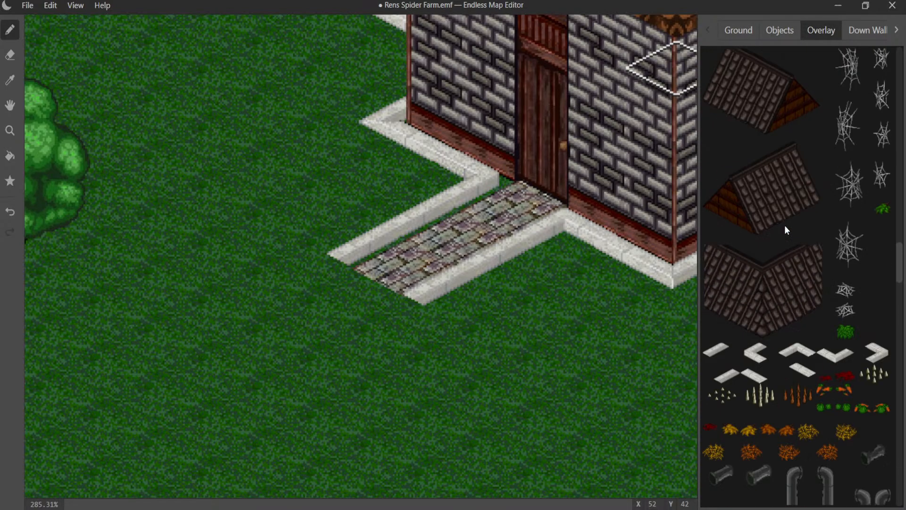
pyautogui.scroll(-1, 785, 230)
pyautogui.click(709, 308)
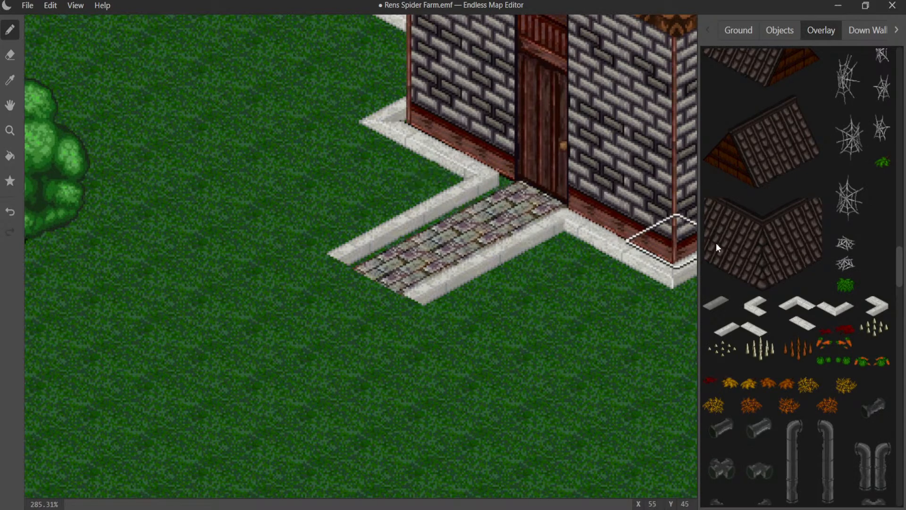
pyautogui.click(734, 329)
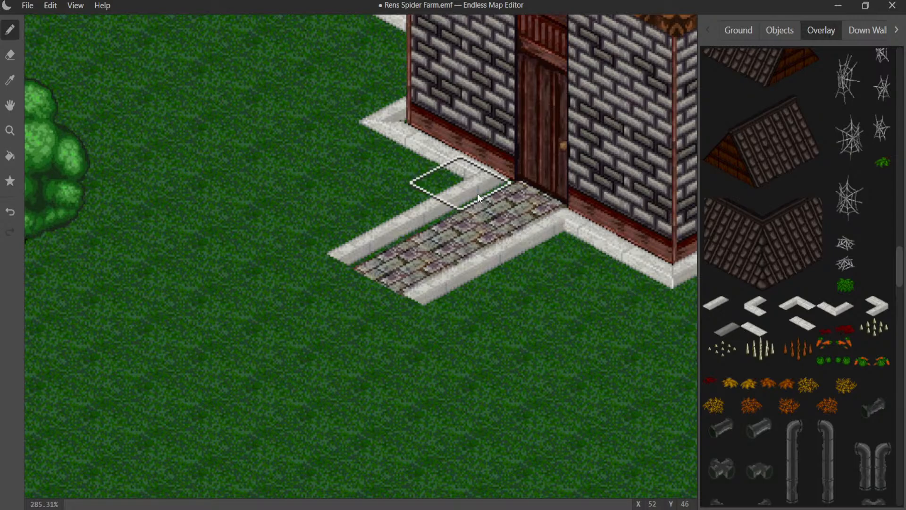
pyautogui.hotkey('ctrl', 'z')
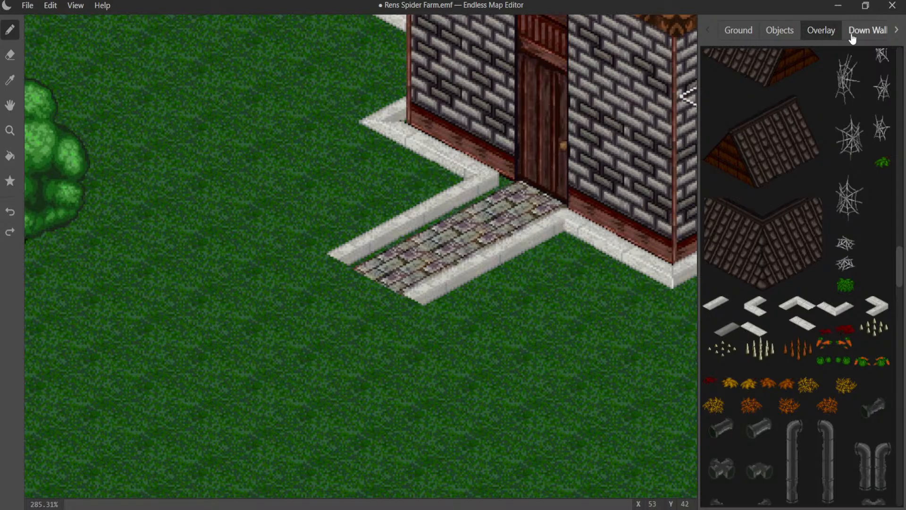
# - Try white curb pieces on the second overlay layer along both sides of the doorstep path, undoing each placement
pyautogui.click(896, 30)
pyautogui.click(896, 32)
pyautogui.click(896, 32)
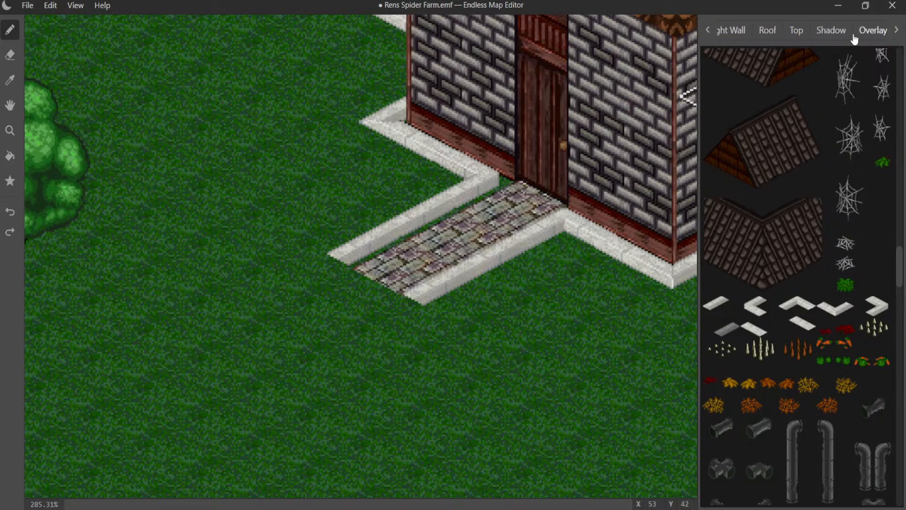
pyautogui.click(873, 32)
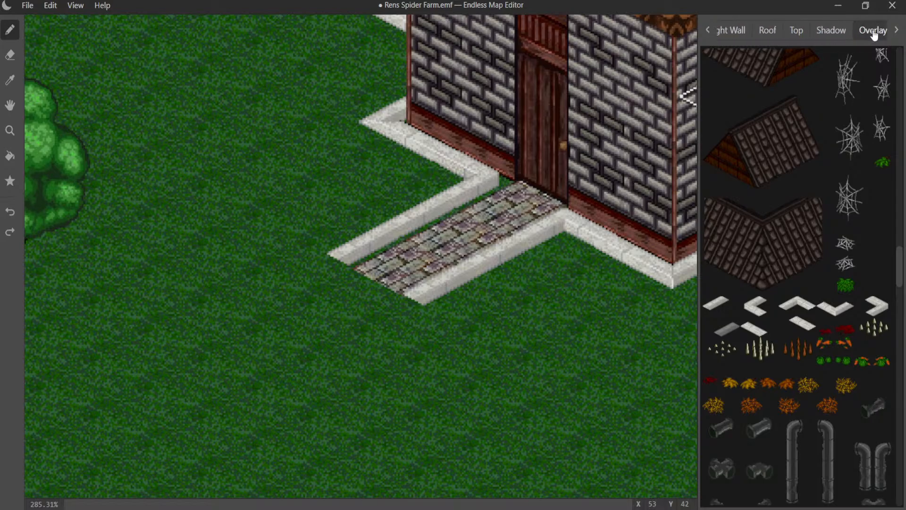
pyautogui.click(465, 203)
pyautogui.hotkey('ctrl', 'z')
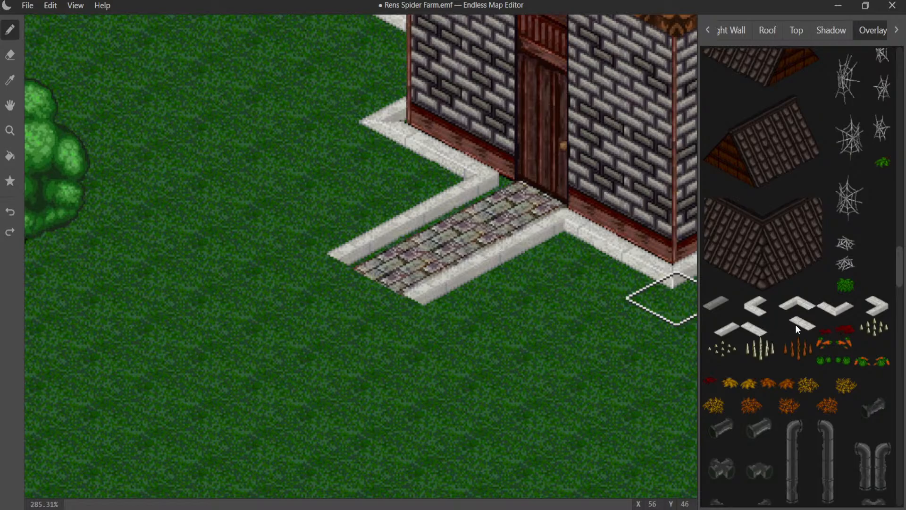
pyautogui.click(521, 235)
pyautogui.hotkey('ctrl', 'z')
pyautogui.click(658, 309)
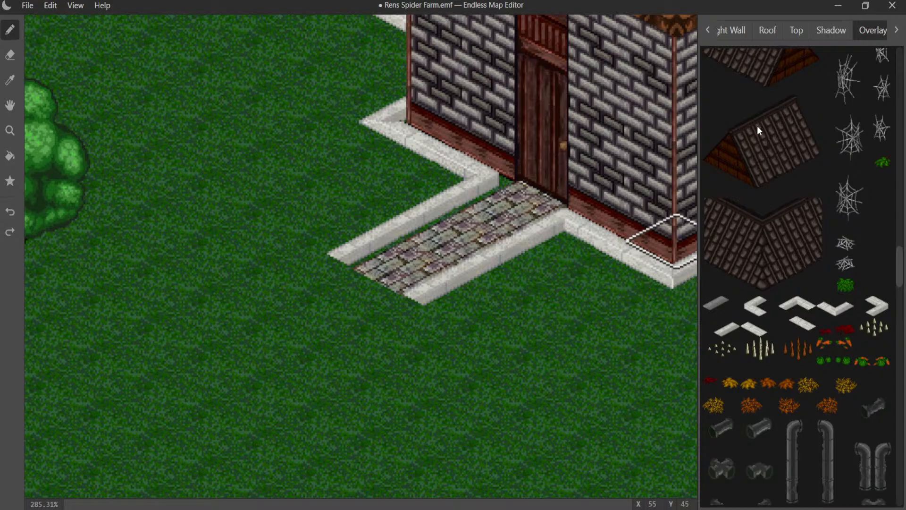
# - Return to the ground layer and lay cobblestone along the outer side of the doorstep curb nearest the round tree
pyautogui.click(731, 30)
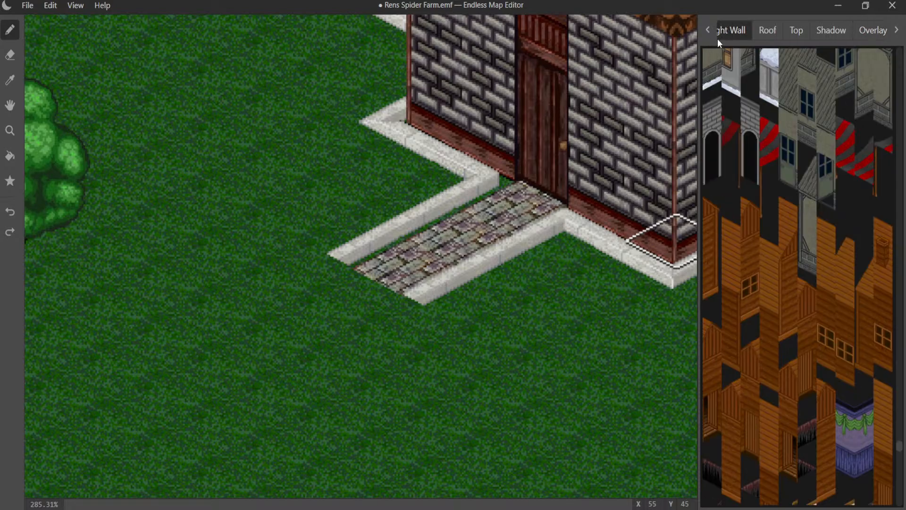
pyautogui.click(710, 38)
pyautogui.click(710, 37)
pyautogui.click(710, 36)
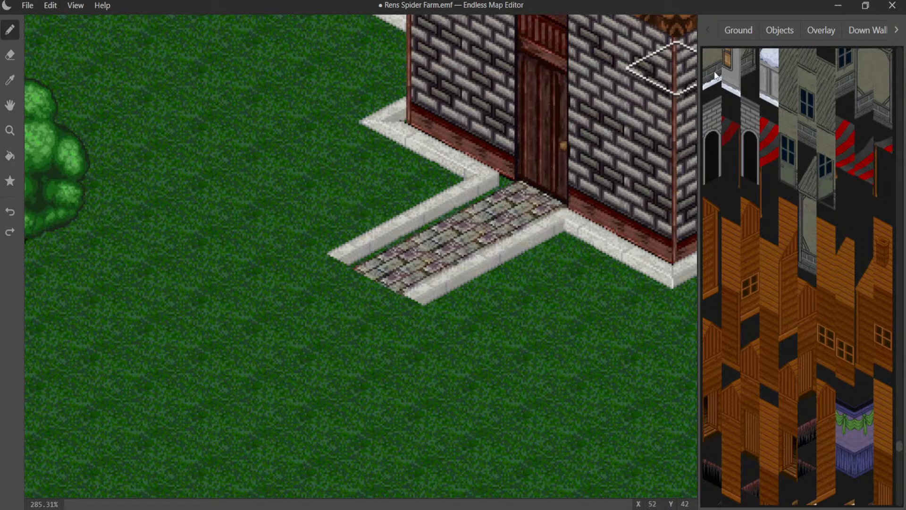
pyautogui.click(736, 29)
pyautogui.click(716, 59)
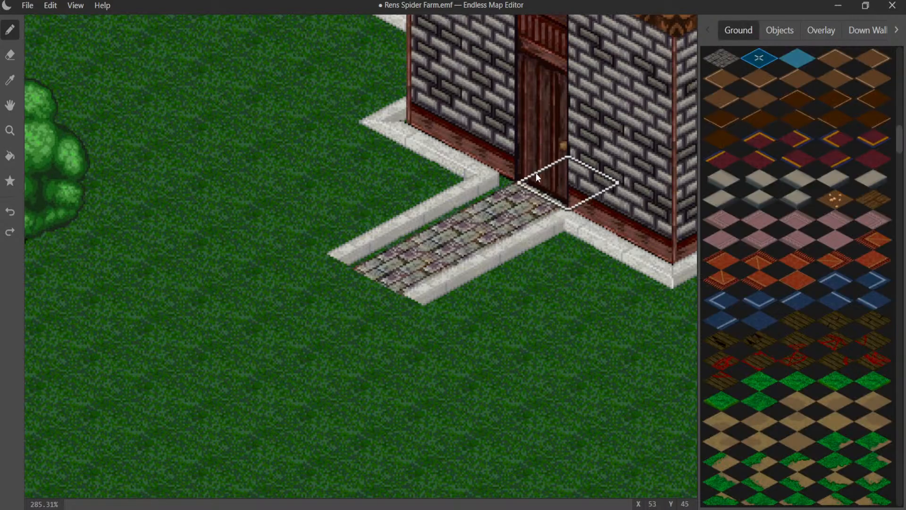
pyautogui.click(470, 200)
pyautogui.moveTo(471, 200)
pyautogui.mouseDown()
pyautogui.moveTo(397, 236)
pyautogui.moveTo(339, 232)
pyautogui.mouseUp()
# - Lay cobblestone outside the opposite doorstep curb and along the curb in front of the door wall
pyautogui.click(494, 301)
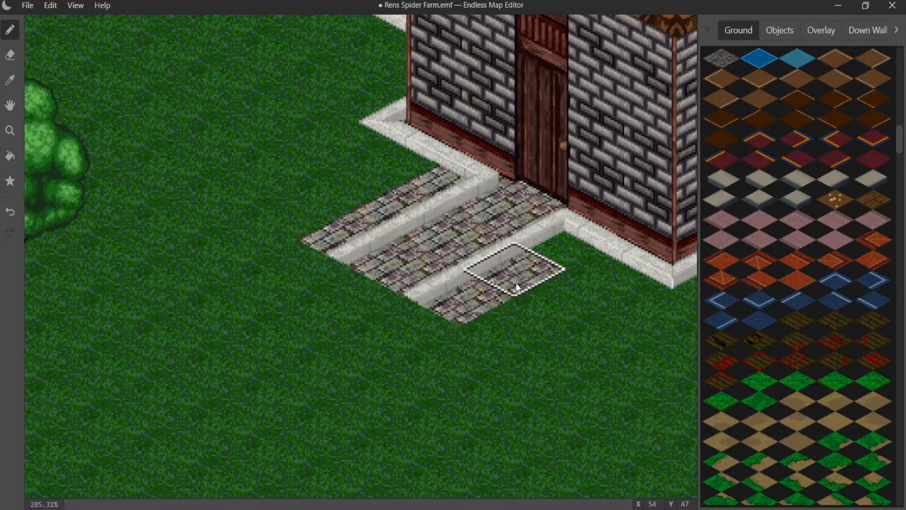
pyautogui.click(545, 266)
pyautogui.click(559, 259)
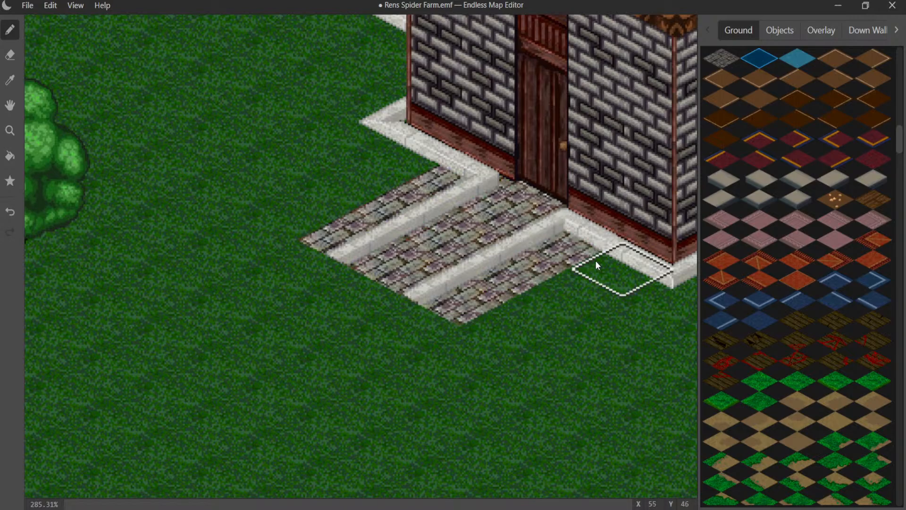
pyautogui.click(622, 269)
# - Continue the cobblestone border around the door wall's outer corner and along the short recessed wall to its tip
pyautogui.moveTo(436, 167); pyautogui.dragTo(392, 126)
pyautogui.moveTo(403, 111); pyautogui.dragTo(450, 270, button='middle')
pyautogui.click(457, 220)
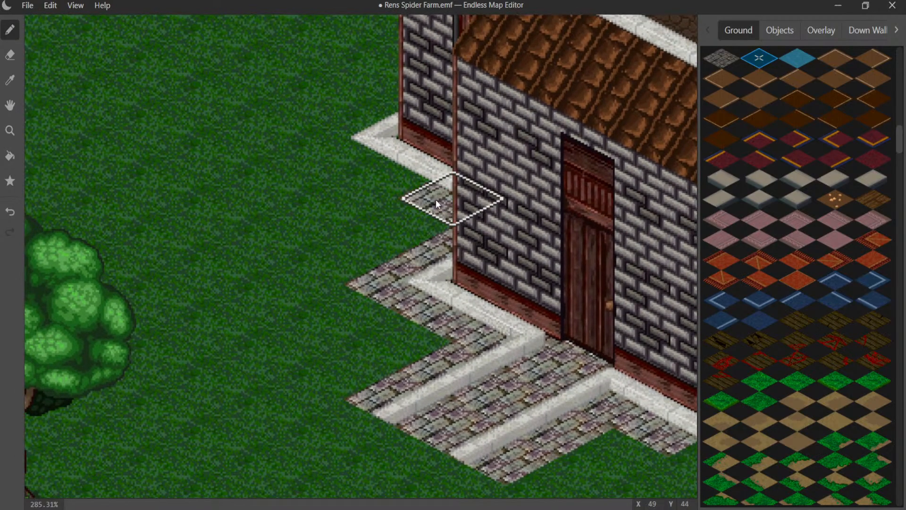
pyautogui.moveTo(435, 199)
pyautogui.mouseDown()
pyautogui.moveTo(361, 152)
pyautogui.moveTo(406, 122)
pyautogui.mouseUp()
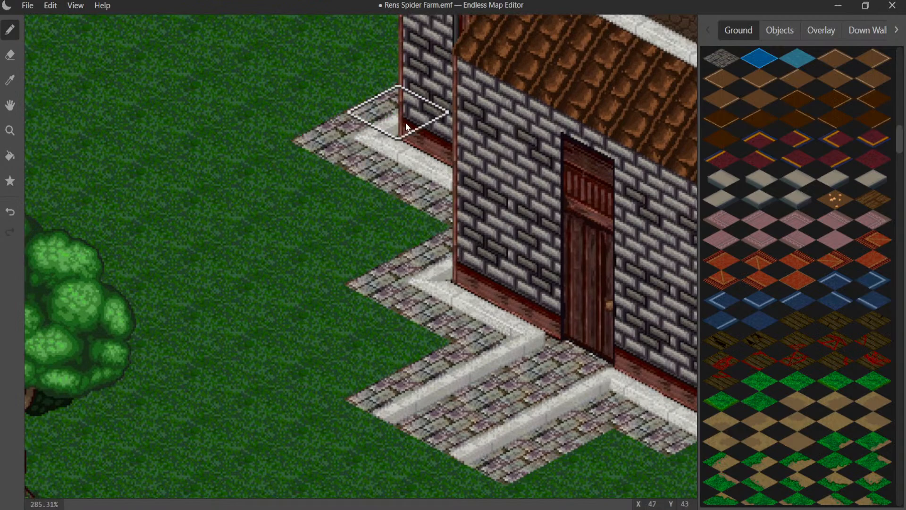
# - Extend the cobblestone border along the curb around the stepped corners past the door, behind the tree, to the next windowed wall
pyautogui.moveTo(484, 238); pyautogui.dragTo(194, 70, button='middle')
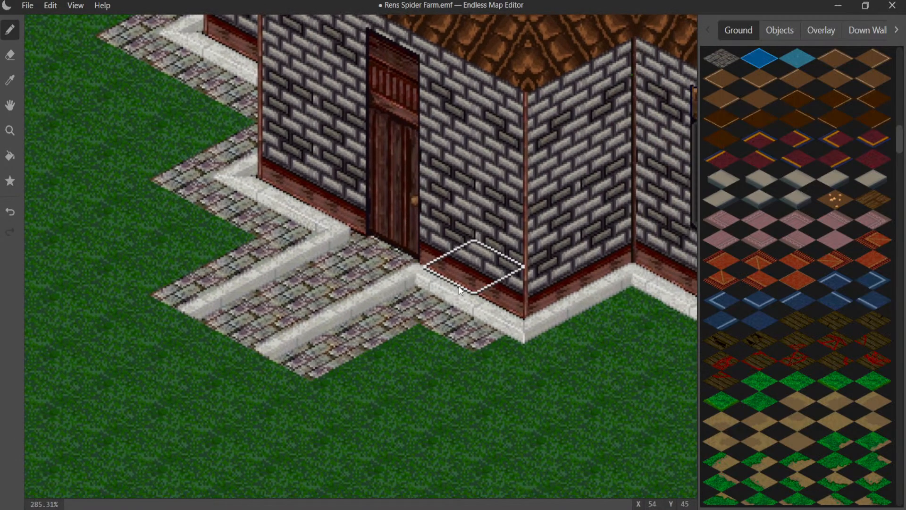
pyautogui.moveTo(428, 275); pyautogui.dragTo(296, 225, button='middle')
pyautogui.moveTo(391, 282)
pyautogui.mouseDown()
pyautogui.moveTo(484, 235)
pyautogui.moveTo(520, 262)
pyautogui.moveTo(652, 310)
pyautogui.moveTo(659, 324)
pyautogui.mouseUp()
pyautogui.moveTo(486, 289)
pyautogui.mouseDown(button='middle')
pyautogui.moveTo(421, 282)
pyautogui.moveTo(178, 299)
pyautogui.mouseUp(button='middle')
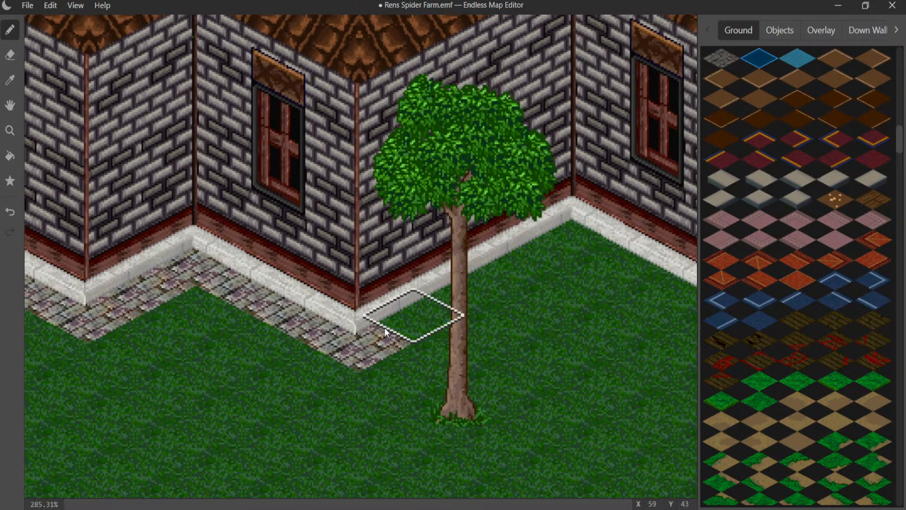
pyautogui.moveTo(406, 312)
pyautogui.mouseDown()
pyautogui.moveTo(551, 225)
pyautogui.moveTo(626, 253)
pyautogui.mouseUp()
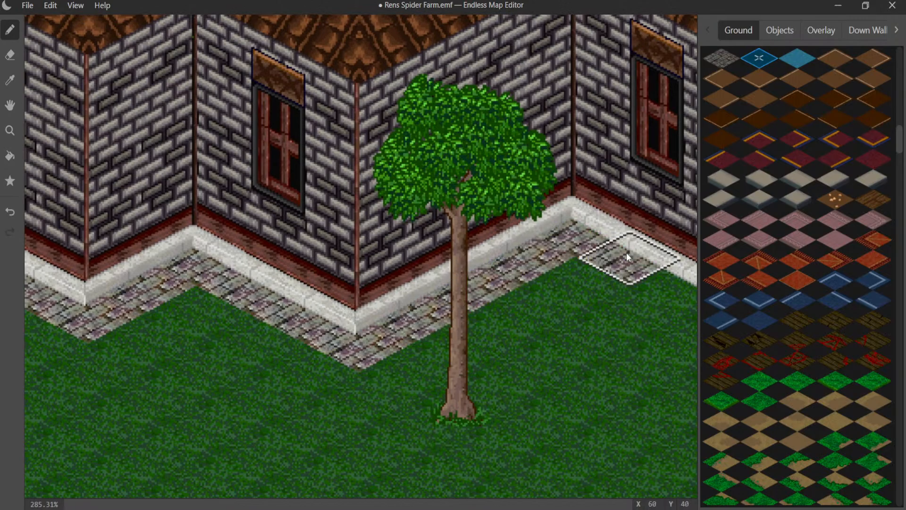
# - Lay the cobblestone border along the long windowed wall and the windowless end wall, wrapping it around the far corner
pyautogui.moveTo(593, 273)
pyautogui.mouseDown(button='middle')
pyautogui.moveTo(293, 229)
pyautogui.moveTo(222, 236)
pyautogui.mouseUp(button='middle')
pyautogui.moveTo(264, 225)
pyautogui.mouseDown()
pyautogui.moveTo(283, 221)
pyautogui.moveTo(539, 336)
pyautogui.moveTo(601, 288)
pyautogui.moveTo(559, 276)
pyautogui.mouseUp()
pyautogui.moveTo(519, 273); pyautogui.dragTo(186, 353, button='middle')
pyautogui.moveTo(185, 352)
pyautogui.mouseDown()
pyautogui.moveTo(282, 362)
pyautogui.moveTo(390, 271)
pyautogui.moveTo(353, 240)
pyautogui.mouseUp()
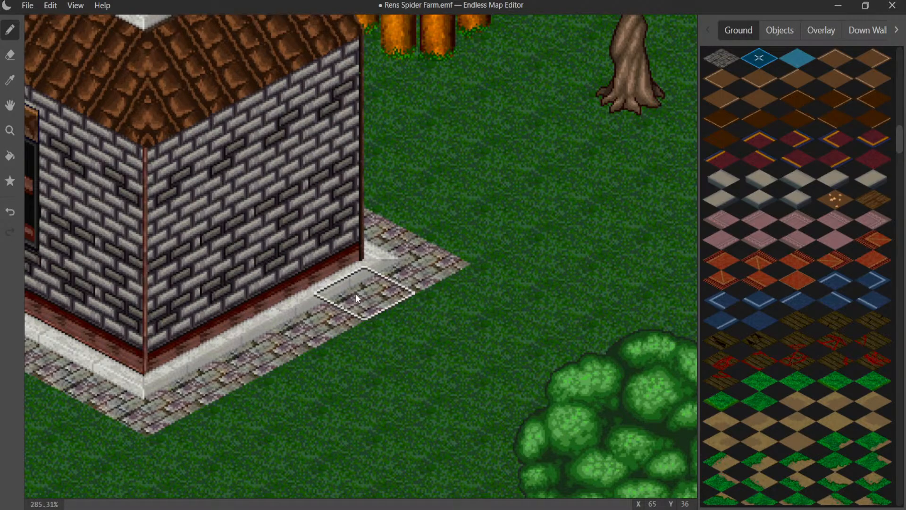
pyautogui.scroll(-3, 382, 191)
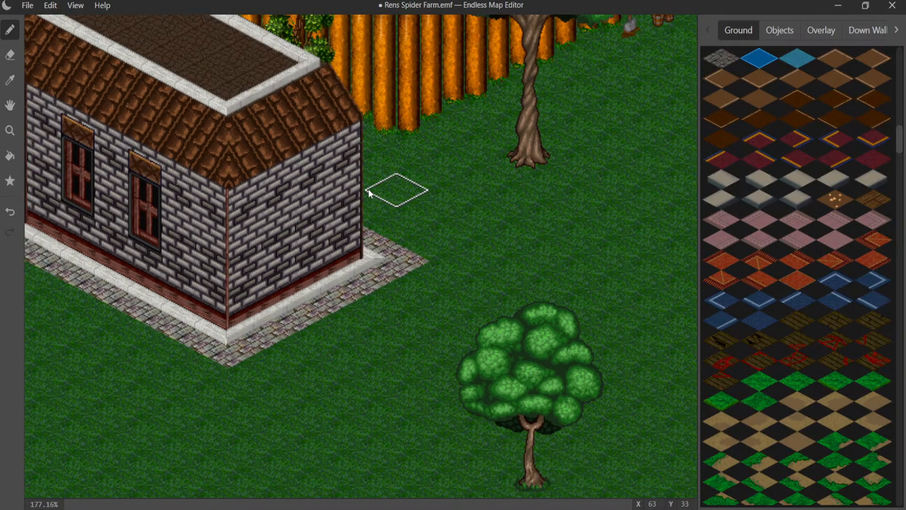
pyautogui.moveTo(363, 120); pyautogui.dragTo(437, 405, button='middle')
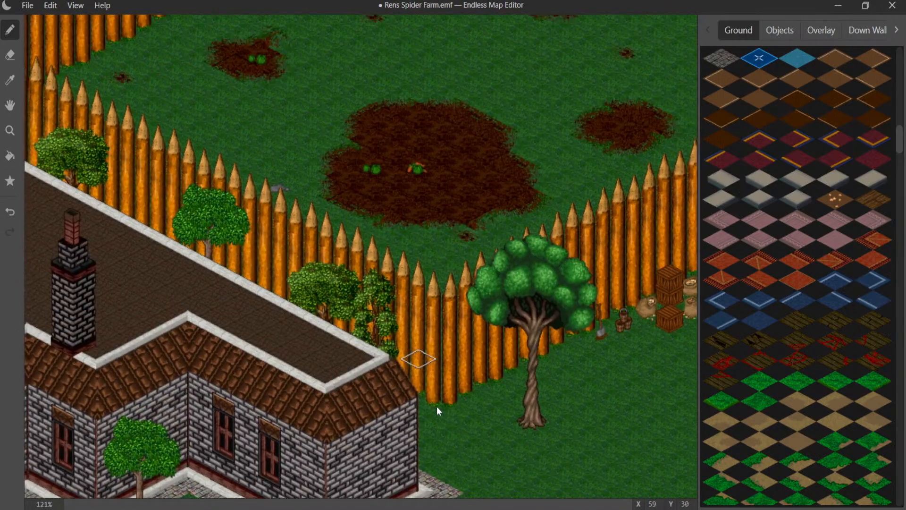
pyautogui.scroll(3, 375, 176)
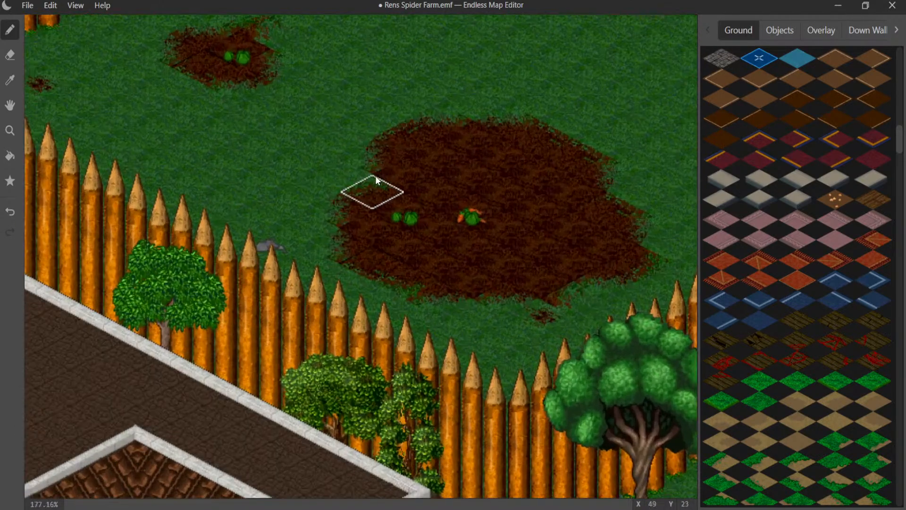
pyautogui.moveTo(322, 115); pyautogui.dragTo(320, 395, button='middle')
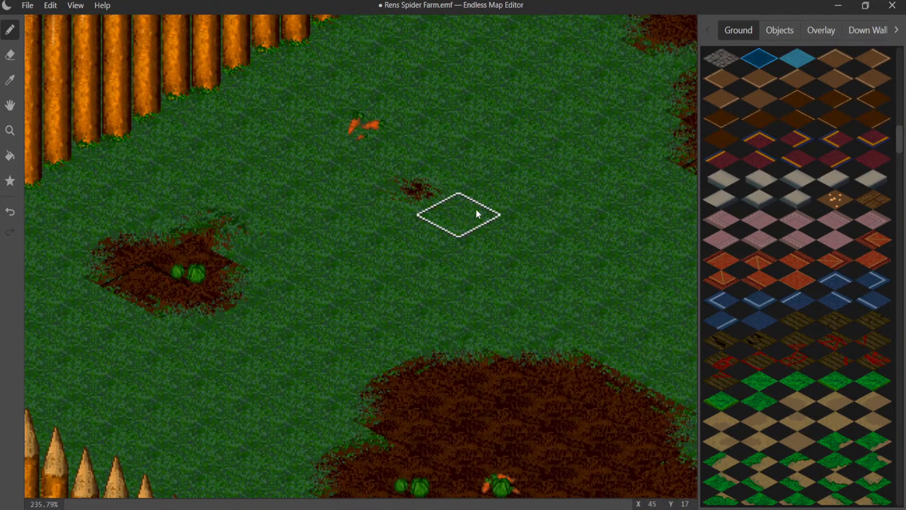
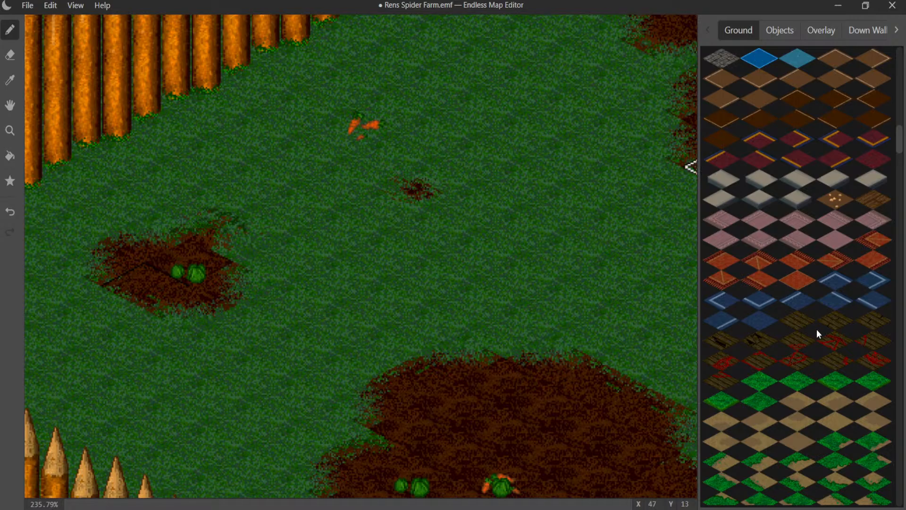
# - Sample the ground tile at the small cabbage patch and examine the palisaded garden, its gate and the nearby house corner
pyautogui.click(10, 81)
pyautogui.click(223, 236)
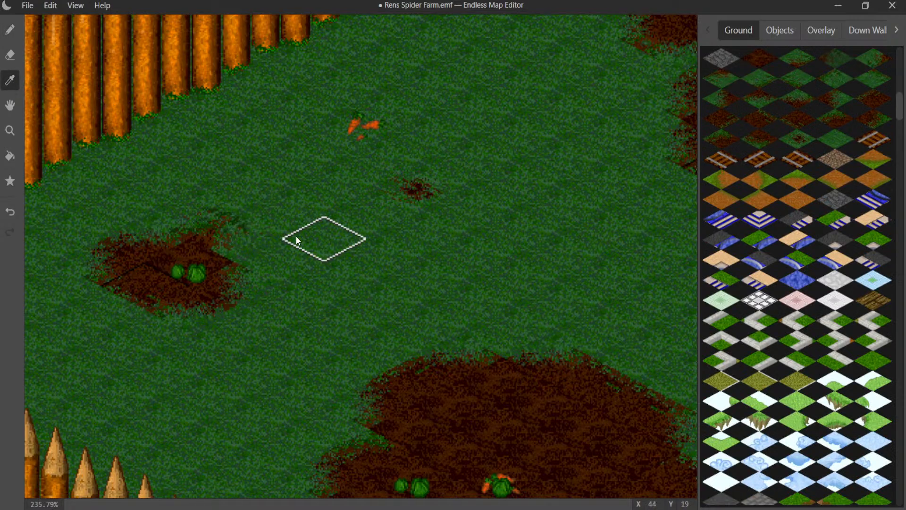
pyautogui.moveTo(282, 216); pyautogui.dragTo(1, 168, button='middle')
pyautogui.moveTo(360, 233); pyautogui.dragTo(0, 161, button='middle')
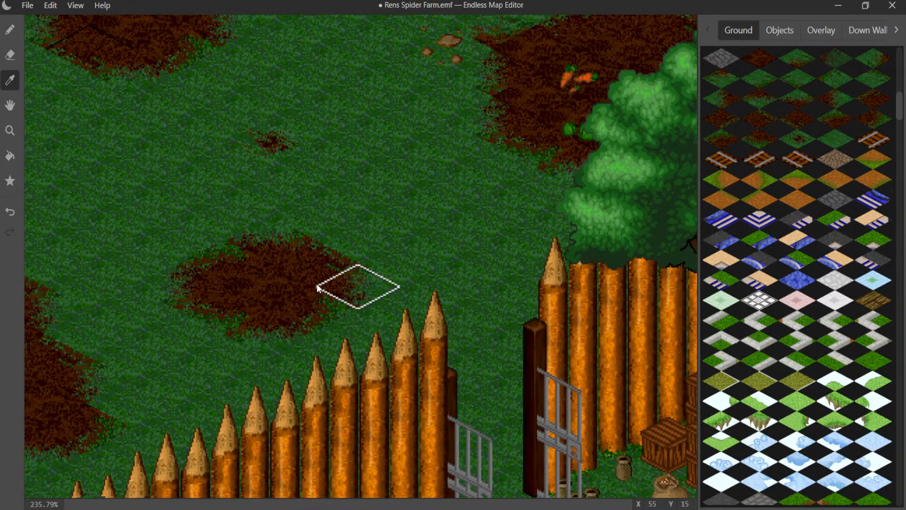
pyautogui.scroll(-7, 292, 287)
pyautogui.scroll(-6, 288, 288)
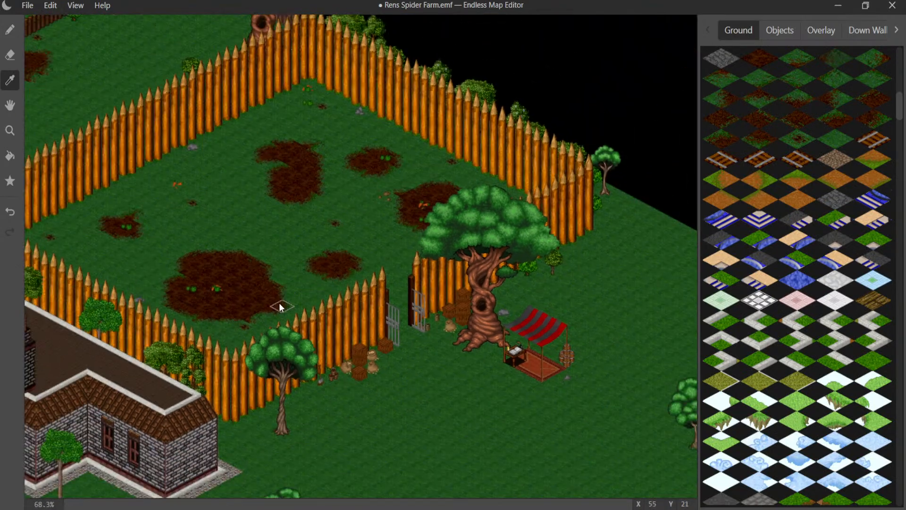
pyautogui.moveTo(275, 302); pyautogui.dragTo(362, 256, button='middle')
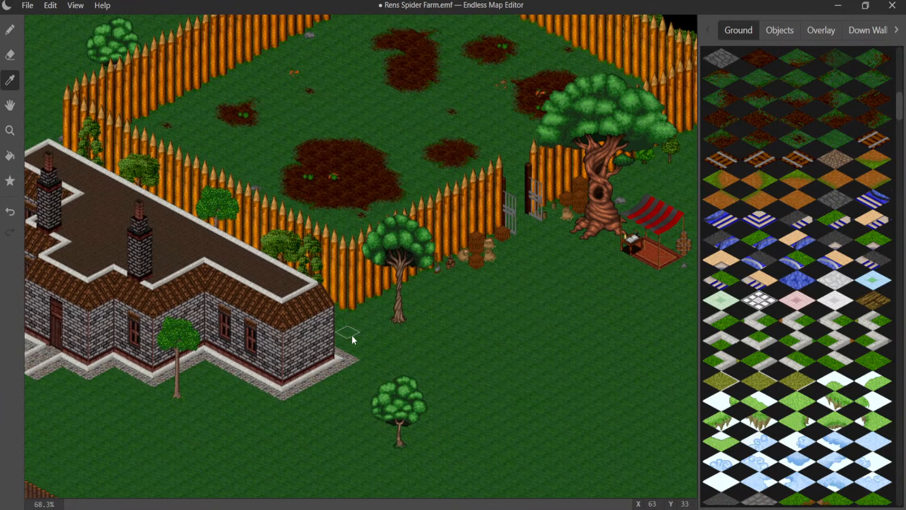
pyautogui.scroll(4, 352, 335)
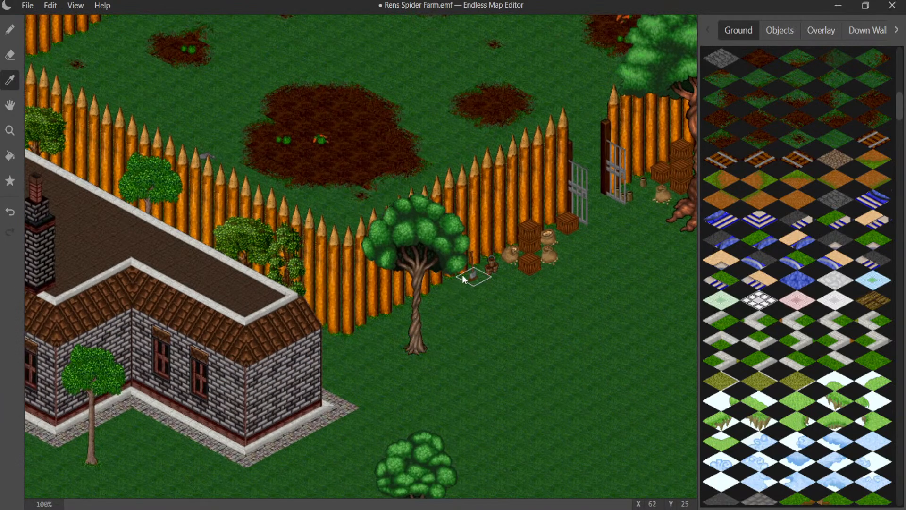
pyautogui.scroll(3, 461, 300)
pyautogui.moveTo(464, 320); pyautogui.dragTo(323, 325, button='middle')
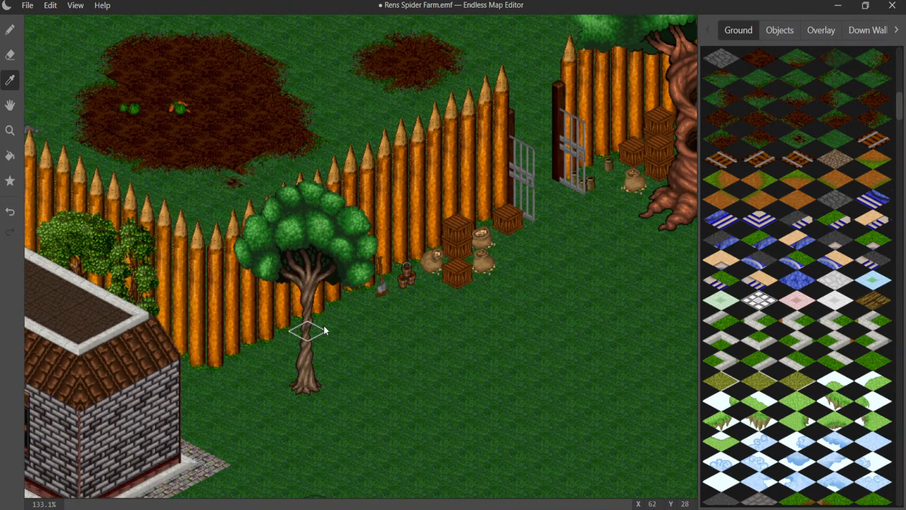
pyautogui.moveTo(467, 228); pyautogui.dragTo(549, 374, button='middle')
pyautogui.moveTo(358, 251); pyautogui.dragTo(372, 407, button='middle')
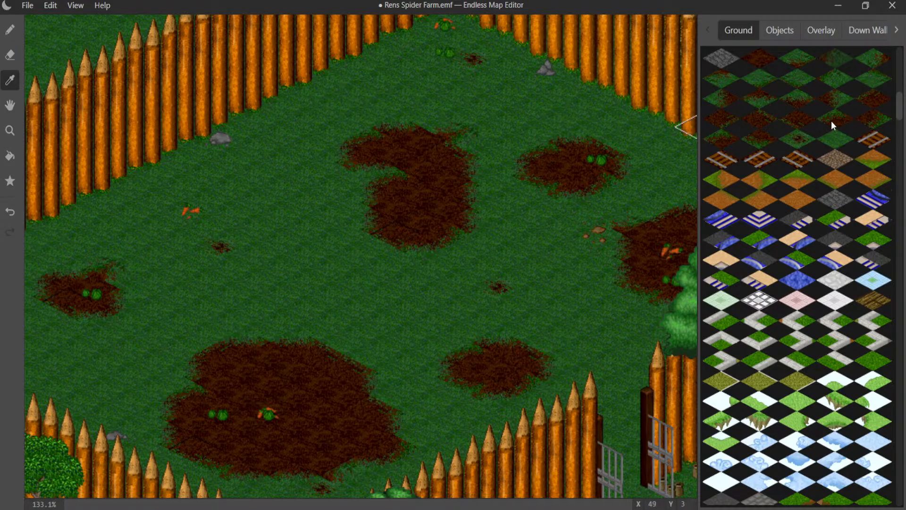
# - Try small soil-patch ground tiles on the grass beside the garden's palisade near the grey rock, and undo them
pyautogui.click(287, 89)
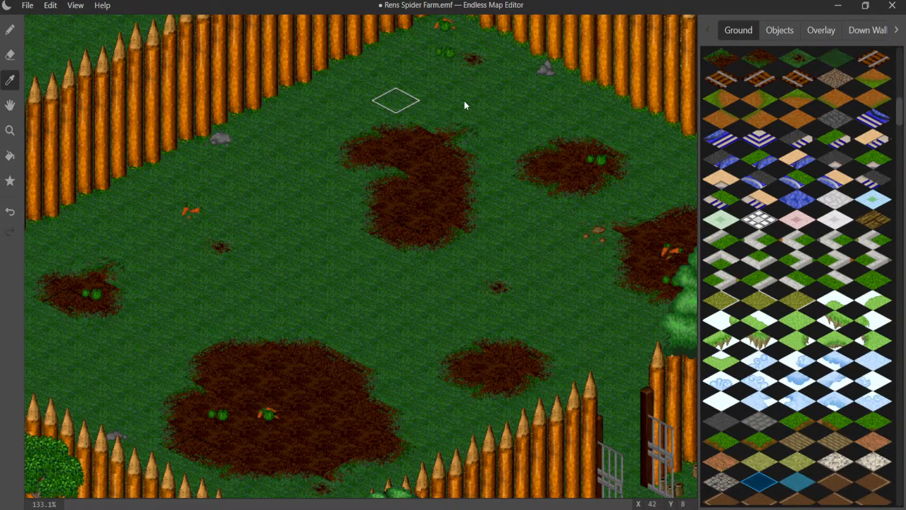
pyautogui.scroll(5, 773, 69)
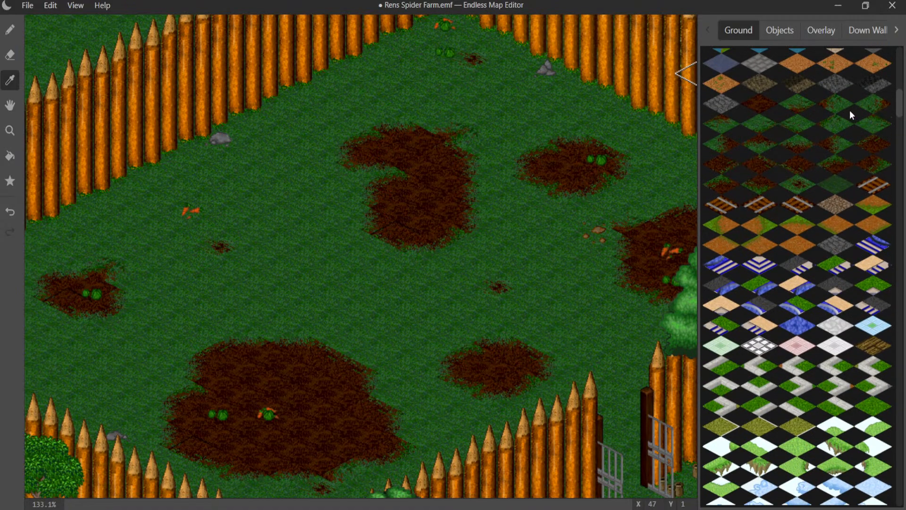
pyautogui.click(10, 30)
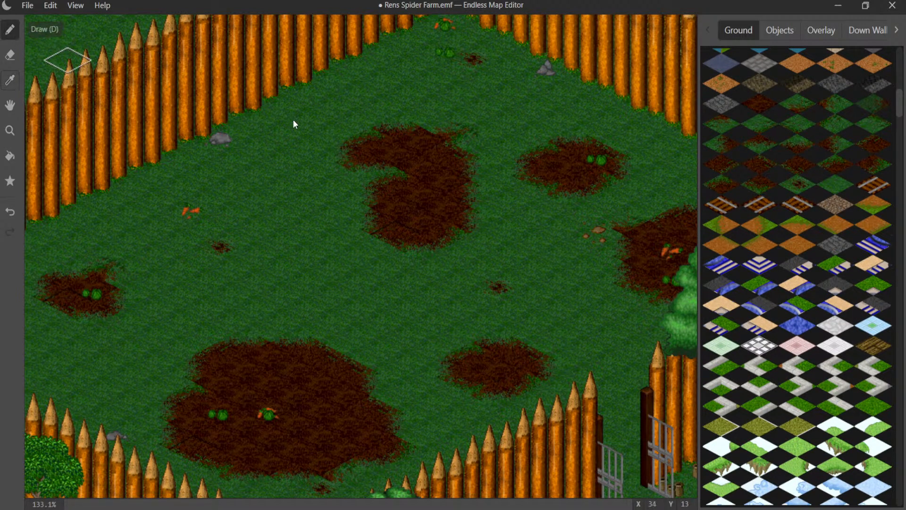
pyautogui.click(309, 99)
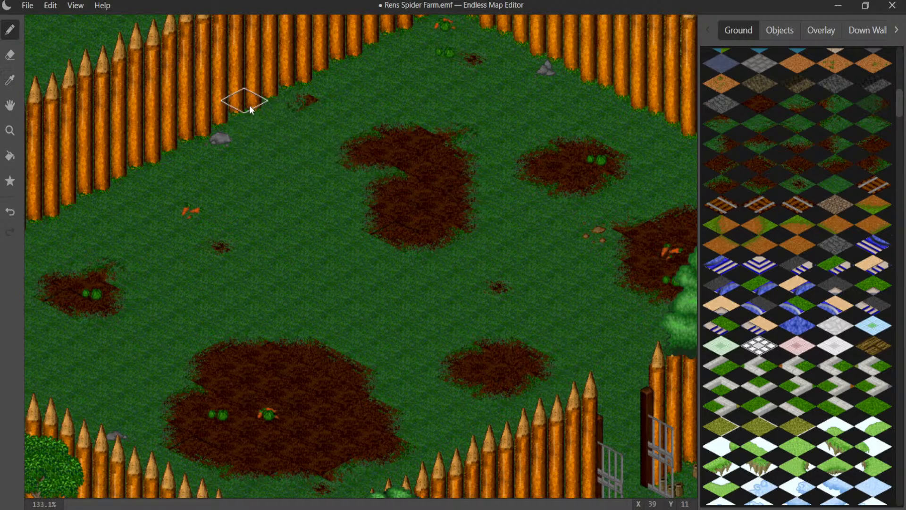
pyautogui.hotkey('ctrl', 'z')
pyautogui.click(282, 93)
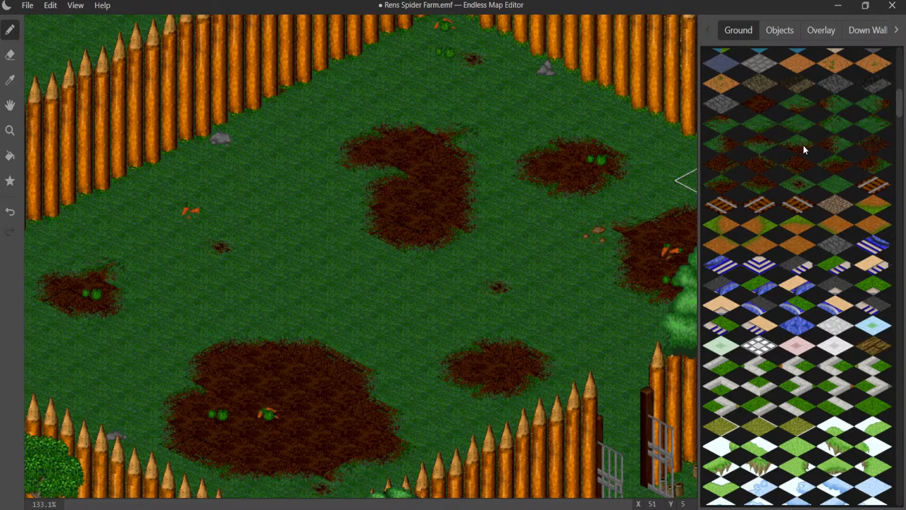
pyautogui.click(755, 125)
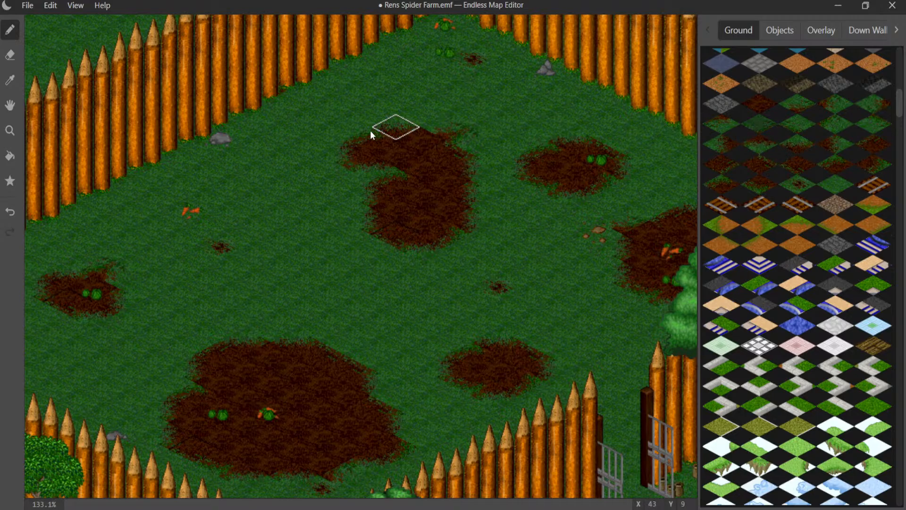
pyautogui.hotkey('ctrl', 'z')
pyautogui.hotkey('ctrl', 'z')
# - Remove the last four segments of the brown log fence where it meets the map edge, using its sampled down-wall tile
pyautogui.scroll(-3, 370, 218)
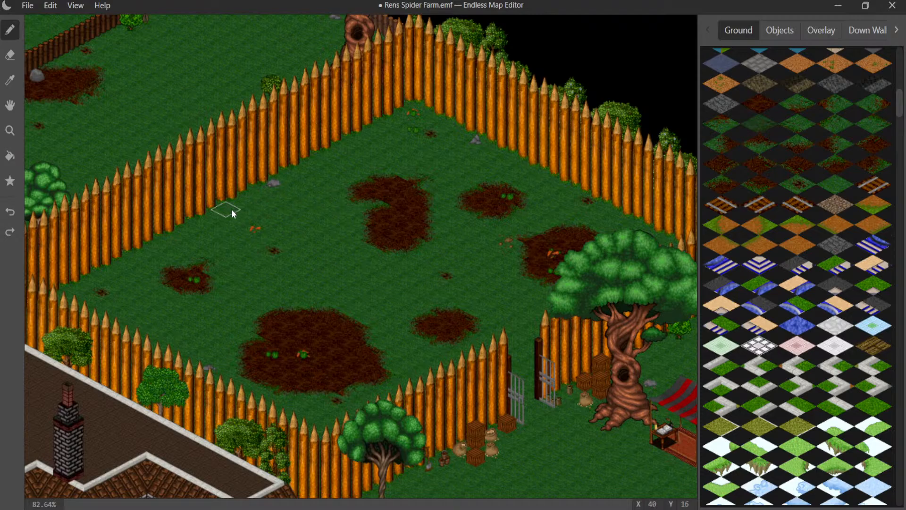
pyautogui.scroll(-2, 308, 224)
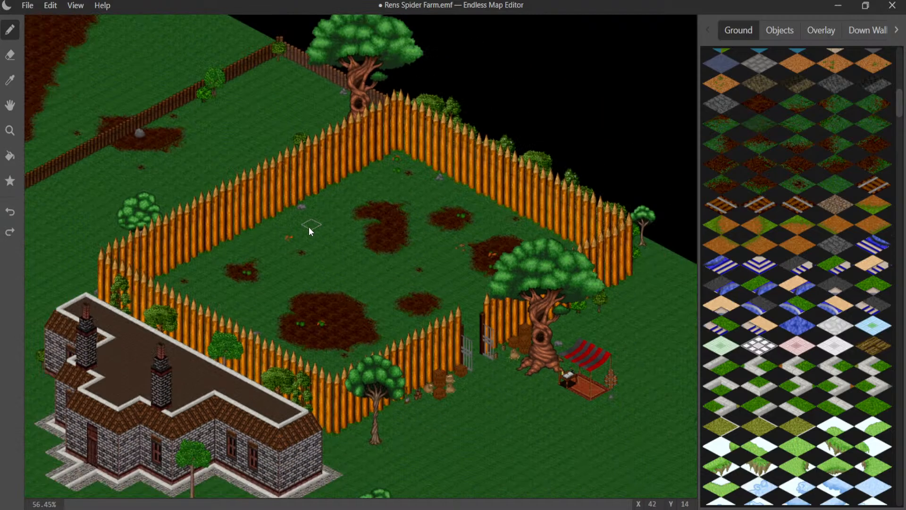
pyautogui.moveTo(218, 96); pyautogui.dragTo(158, 28, button='middle')
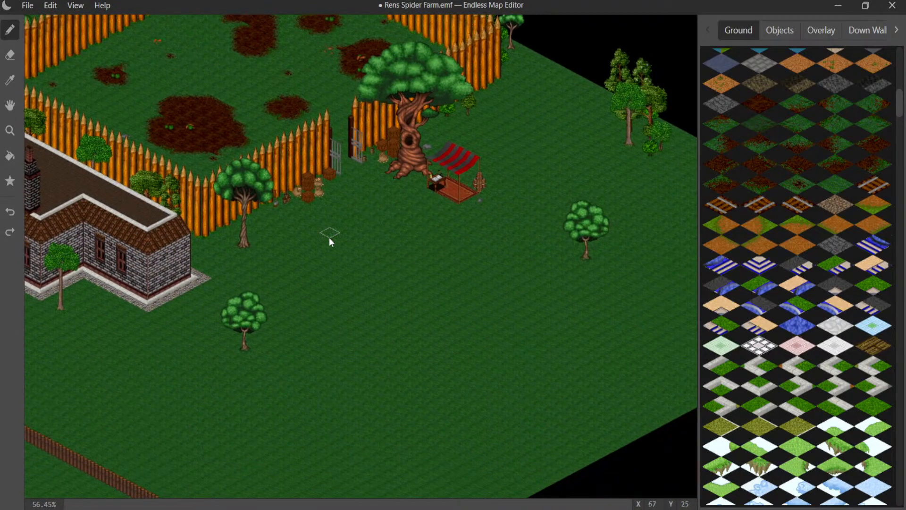
pyautogui.moveTo(330, 237); pyautogui.dragTo(615, 76, button='middle')
pyautogui.moveTo(263, 160); pyautogui.dragTo(1, 6, button='middle')
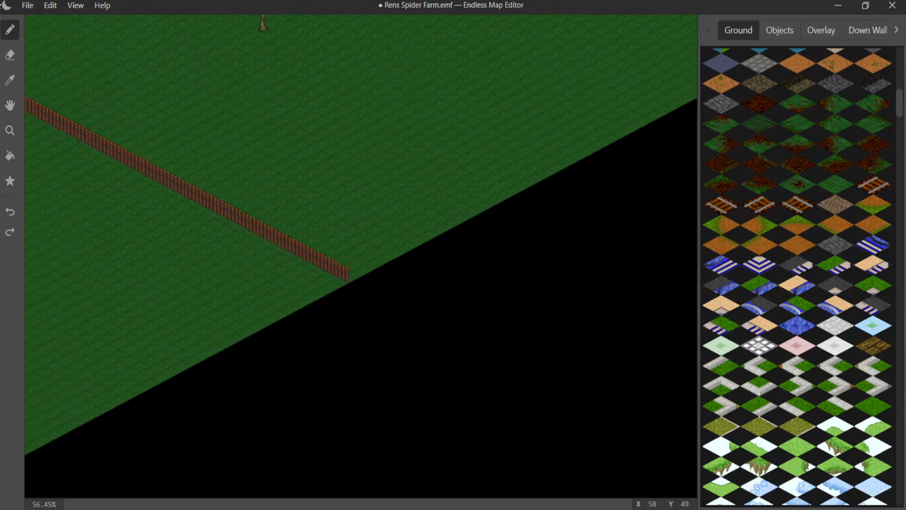
pyautogui.scroll(6, 332, 271)
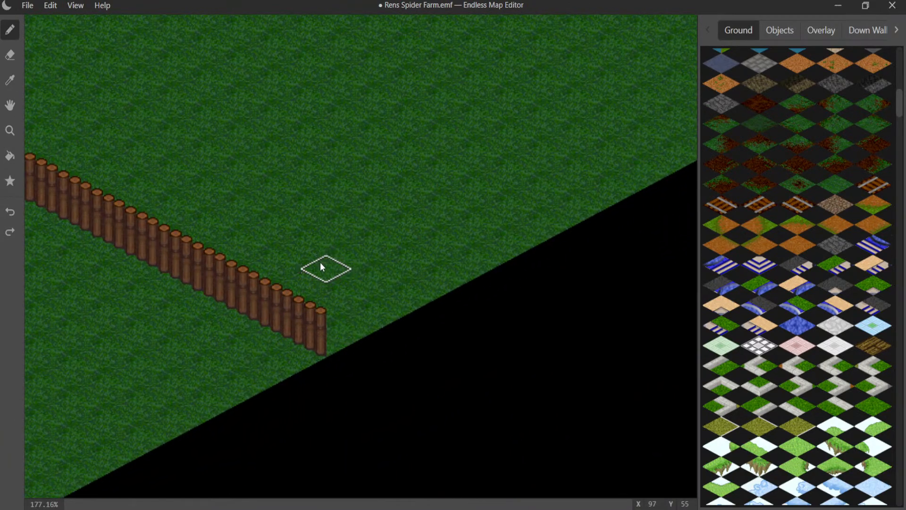
pyautogui.moveTo(321, 266); pyautogui.dragTo(395, 205, button='middle')
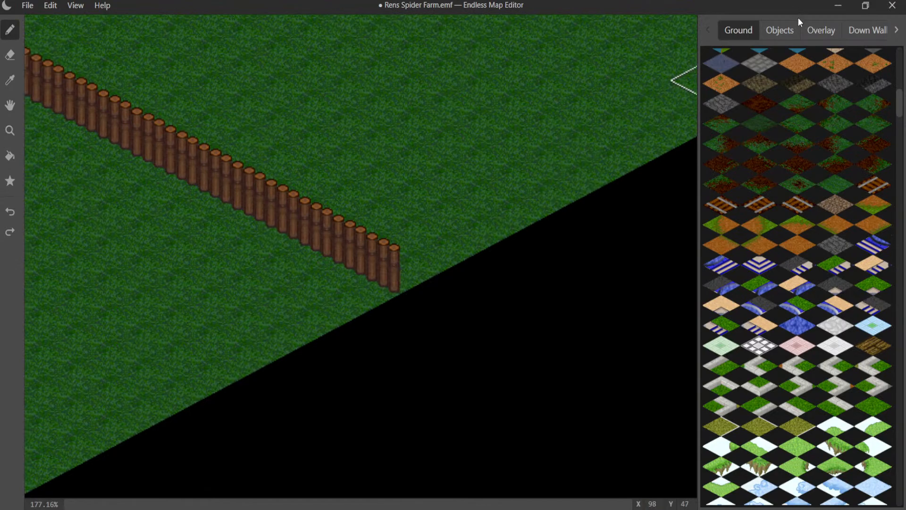
pyautogui.click(866, 30)
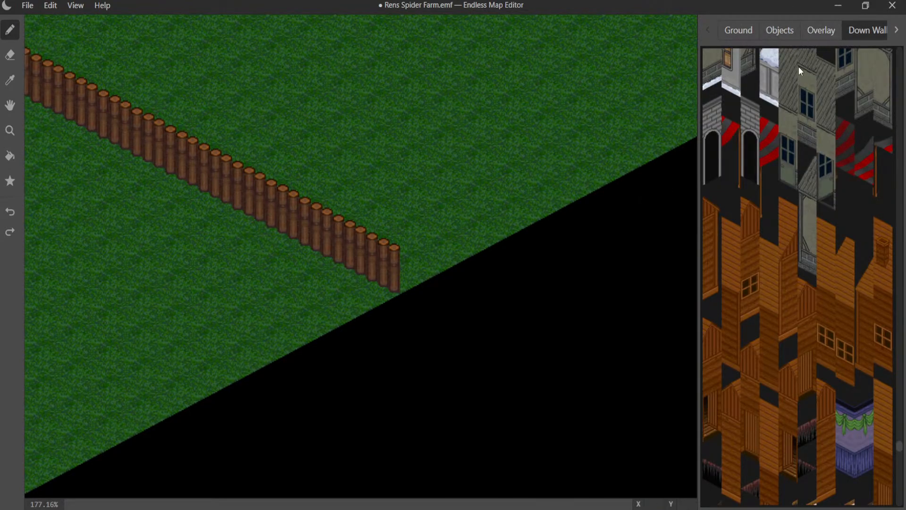
pyautogui.click(11, 83)
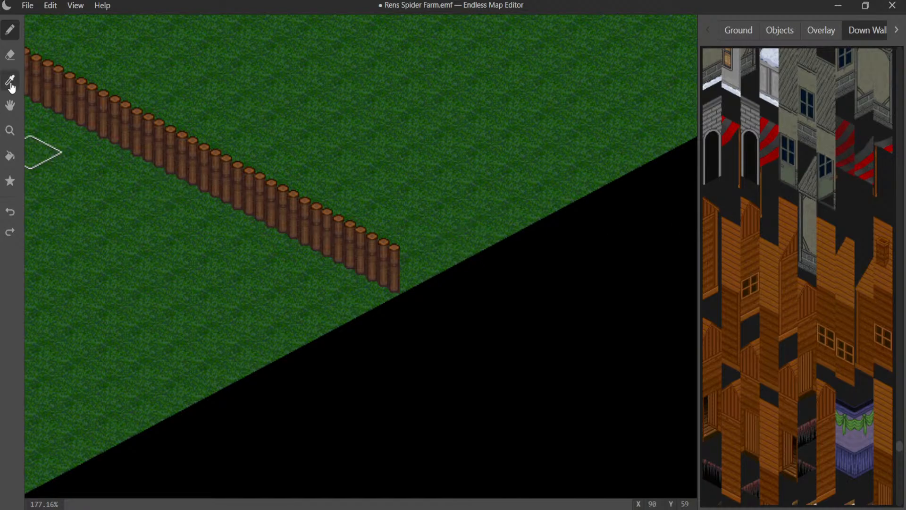
pyautogui.click(378, 278)
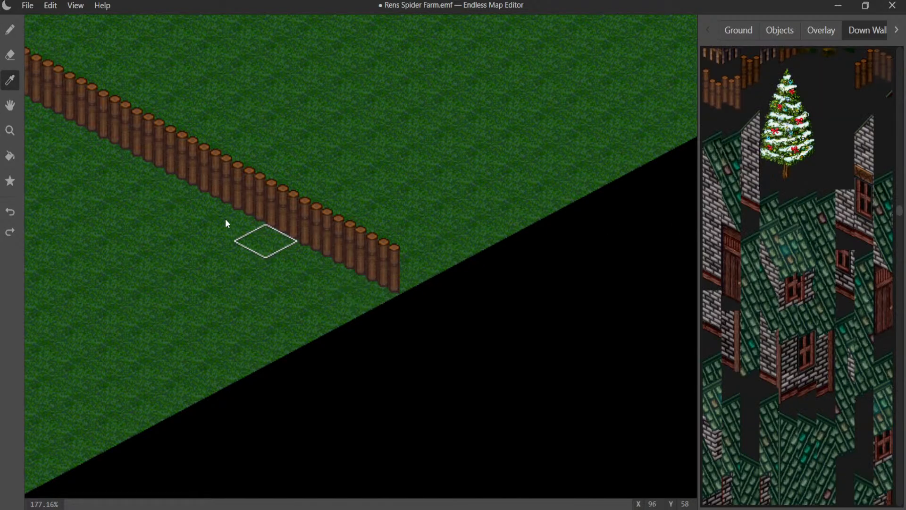
pyautogui.click(10, 29)
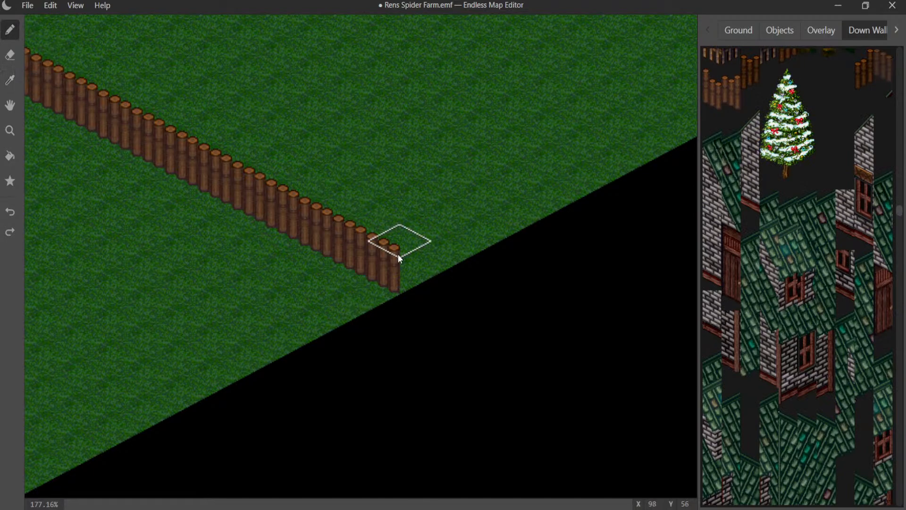
pyautogui.click(370, 265)
pyautogui.click(334, 253)
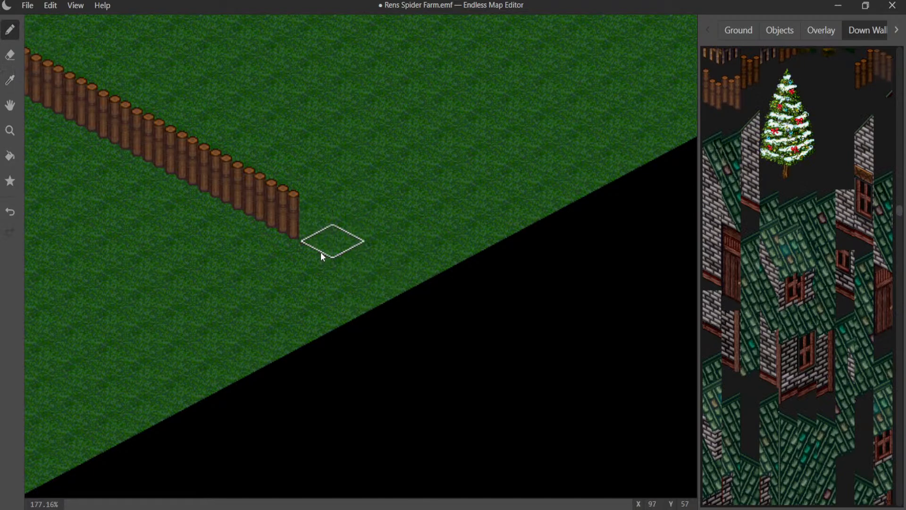
pyautogui.click(299, 233)
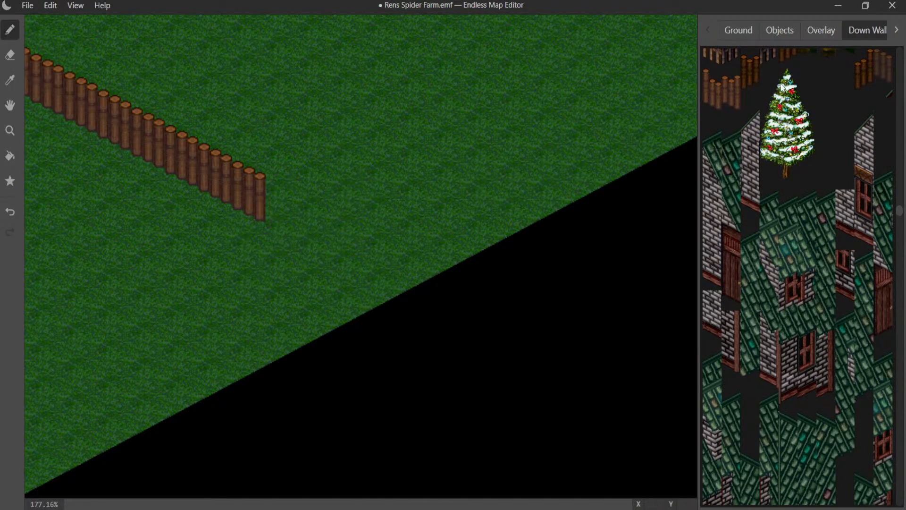
# - Place a log corner piece at the shortened fence end and start a right-wall log fence from it, parallel to the map edge
pyautogui.scroll(2, 768, 103)
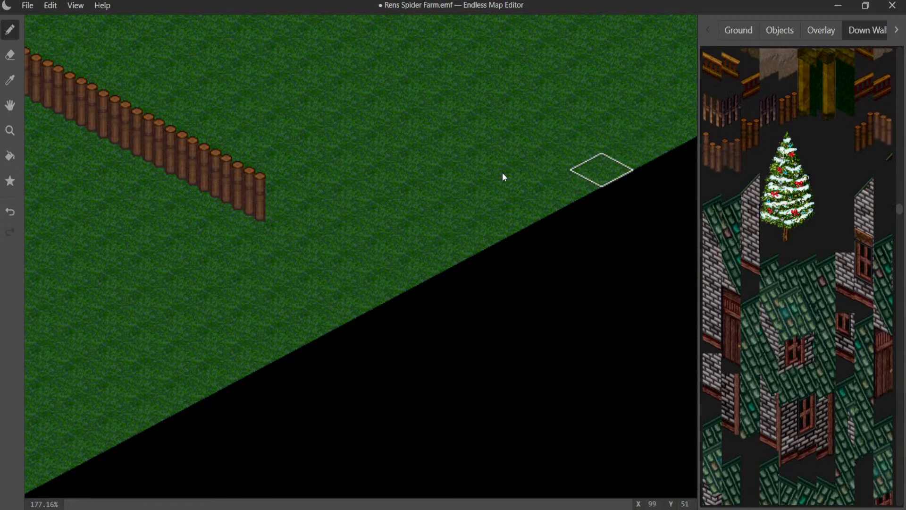
pyautogui.click(258, 199)
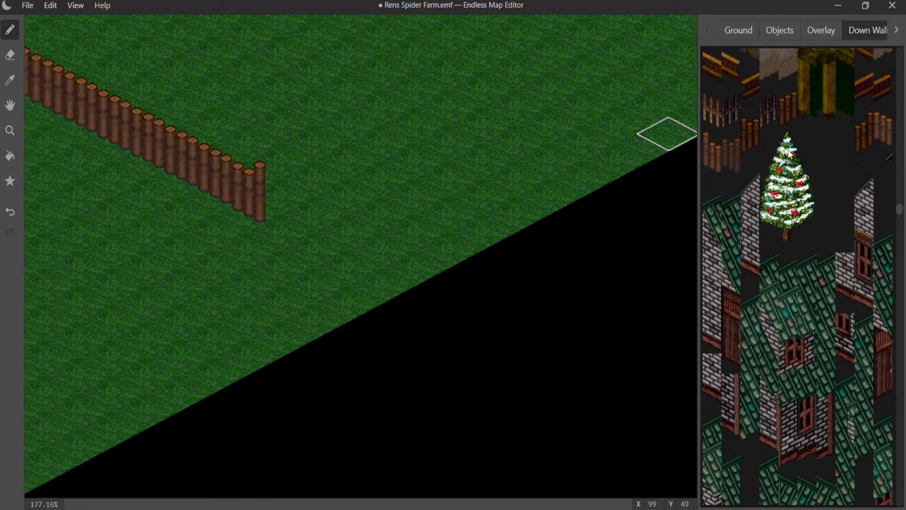
pyautogui.click(896, 30)
pyautogui.click(872, 35)
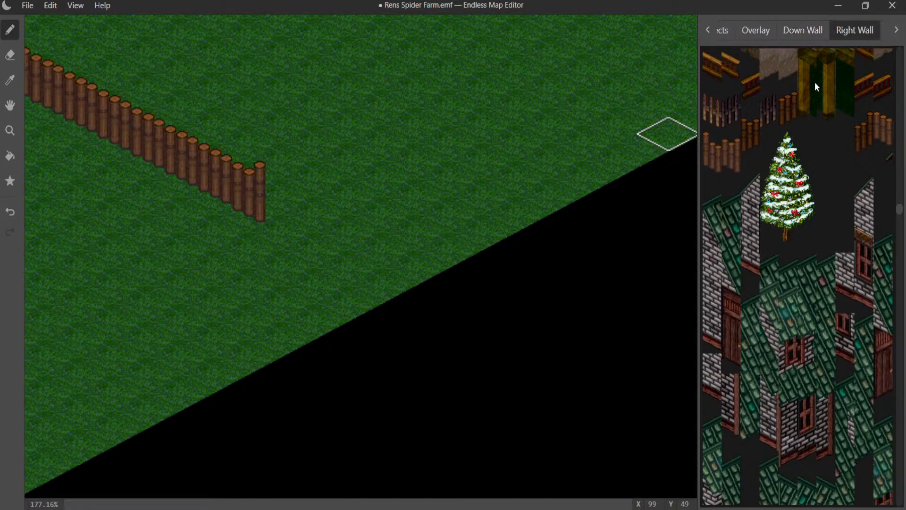
pyautogui.click(275, 212)
pyautogui.moveTo(275, 211); pyautogui.dragTo(386, 144)
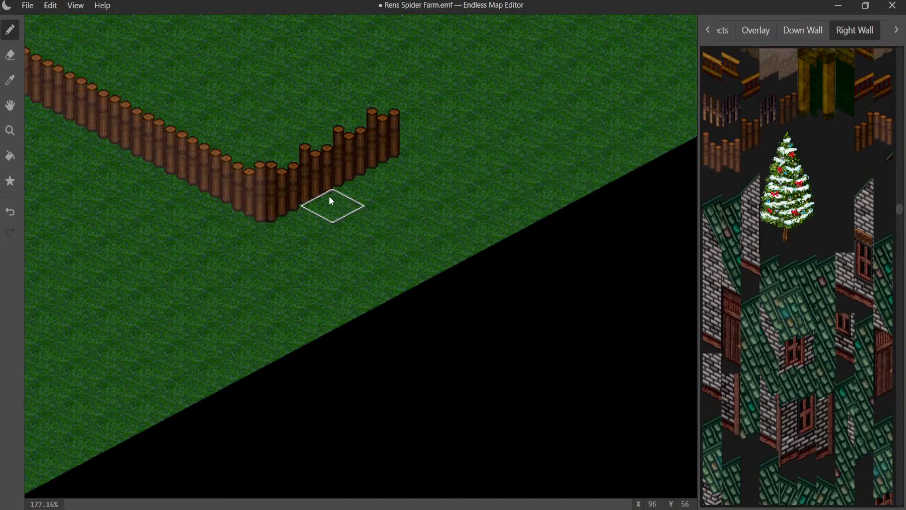
# - Even out the new right-wall log fence and extend it in a straight run along X 95 to about Y 35
pyautogui.moveTo(371, 158); pyautogui.dragTo(540, 71)
pyautogui.moveTo(543, 72); pyautogui.dragTo(349, 282, button='middle')
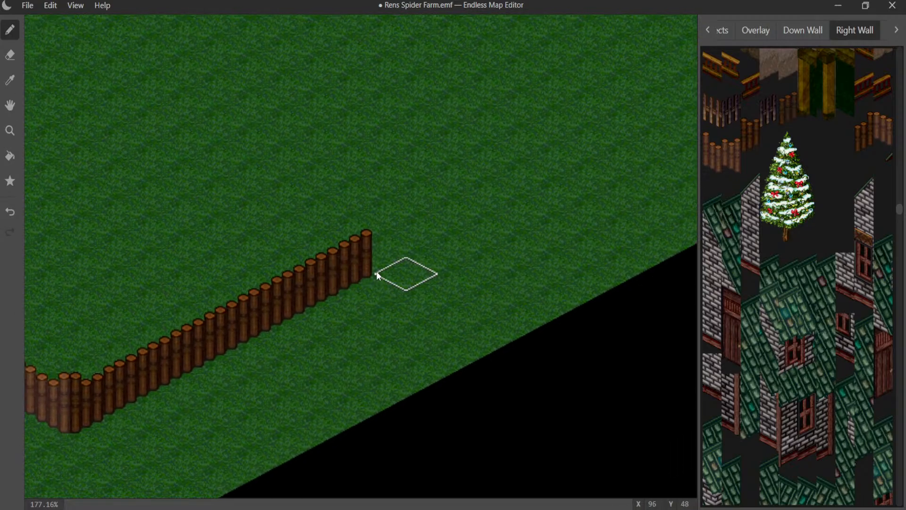
pyautogui.moveTo(373, 258)
pyautogui.mouseDown()
pyautogui.moveTo(510, 161)
pyautogui.moveTo(572, 150)
pyautogui.moveTo(596, 134)
pyautogui.mouseUp()
pyautogui.hotkey('ctrl', 'z')
pyautogui.moveTo(509, 168); pyautogui.dragTo(261, 308, button='middle')
pyautogui.moveTo(386, 258); pyautogui.dragTo(545, 169)
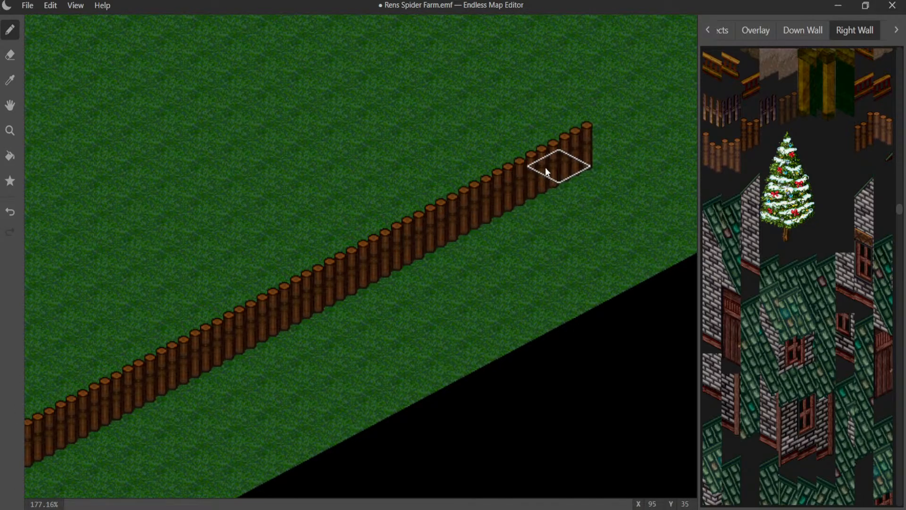
# - Continue the straight log fence parallel to the map edge from about Y 35 to about Y 19
pyautogui.moveTo(545, 169); pyautogui.dragTo(349, 252, button='middle')
pyautogui.moveTo(379, 234); pyautogui.dragTo(558, 133)
pyautogui.moveTo(559, 132); pyautogui.dragTo(245, 294, button='middle')
pyautogui.moveTo(246, 294); pyautogui.dragTo(462, 171)
pyautogui.moveTo(379, 193); pyautogui.dragTo(344, 215)
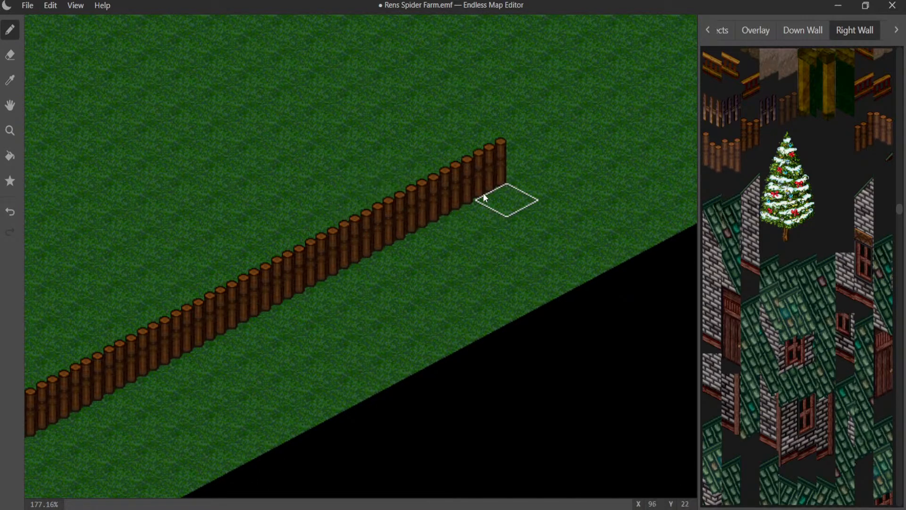
pyautogui.moveTo(503, 180)
pyautogui.mouseDown()
pyautogui.moveTo(582, 136)
pyautogui.moveTo(557, 182)
pyautogui.mouseUp()
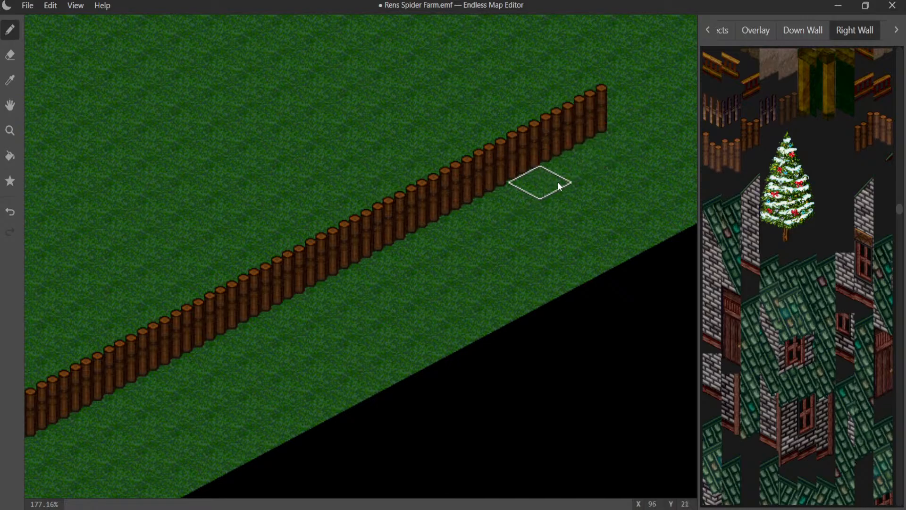
# - Extend the log fence onward from about Y 19 along X 95 toward the map's far corner, past the trees
pyautogui.moveTo(576, 160); pyautogui.dragTo(310, 308, button='middle')
pyautogui.moveTo(364, 258); pyautogui.dragTo(542, 157)
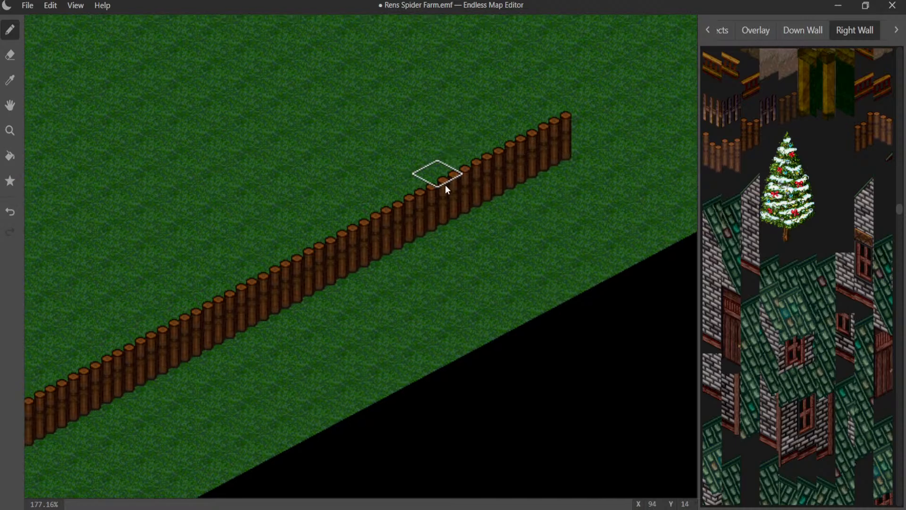
pyautogui.moveTo(446, 185); pyautogui.dragTo(140, 366, button='middle')
pyautogui.moveTo(276, 314); pyautogui.dragTo(422, 231)
pyautogui.moveTo(294, 238)
pyautogui.mouseDown(button='middle')
pyautogui.moveTo(348, 262)
pyautogui.moveTo(685, 313)
pyautogui.mouseUp(button='middle')
pyautogui.scroll(-6, 441, 260)
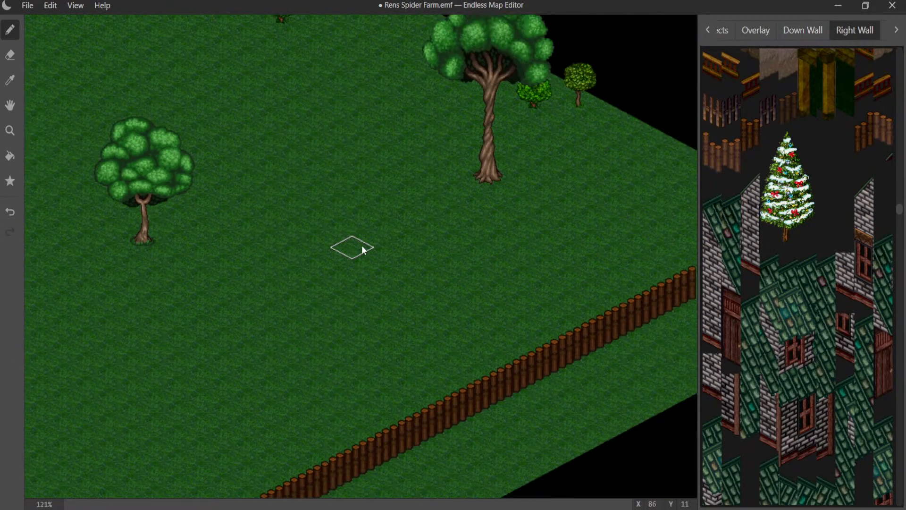
# - Survey the map from the fenced grassland to the palisade enclosure to locate the still unfenced stretch of map edge
pyautogui.scroll(2, 549, 392)
pyautogui.moveTo(548, 392); pyautogui.dragTo(489, 368, button='middle')
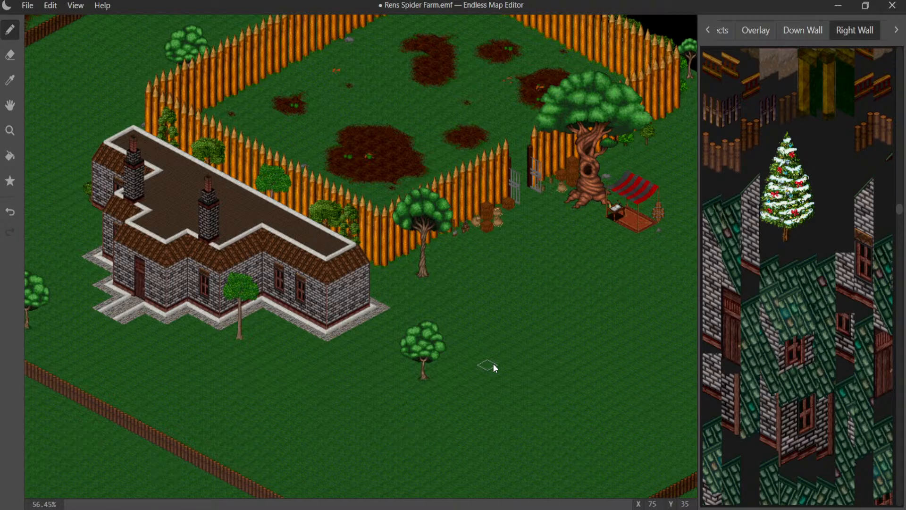
pyautogui.scroll(-2, 570, 385)
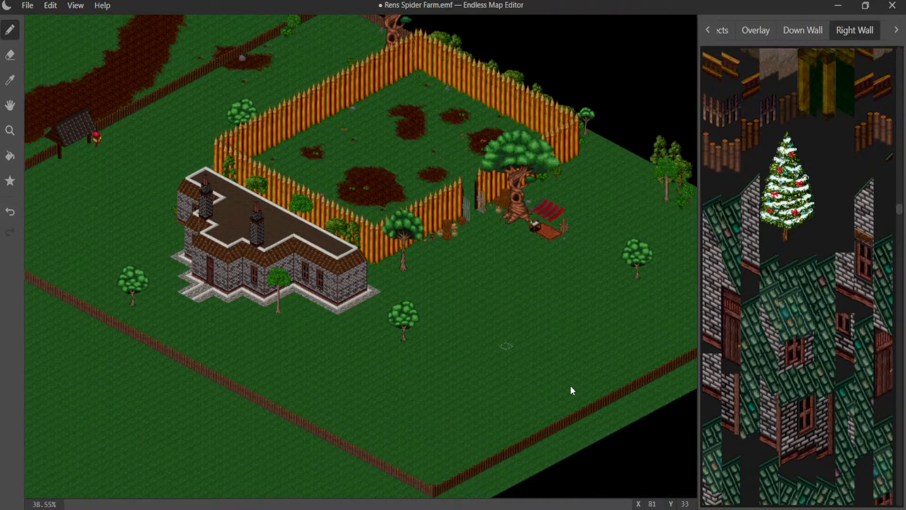
pyautogui.moveTo(600, 384); pyautogui.dragTo(374, 395, button='middle')
pyautogui.scroll(9, 543, 362)
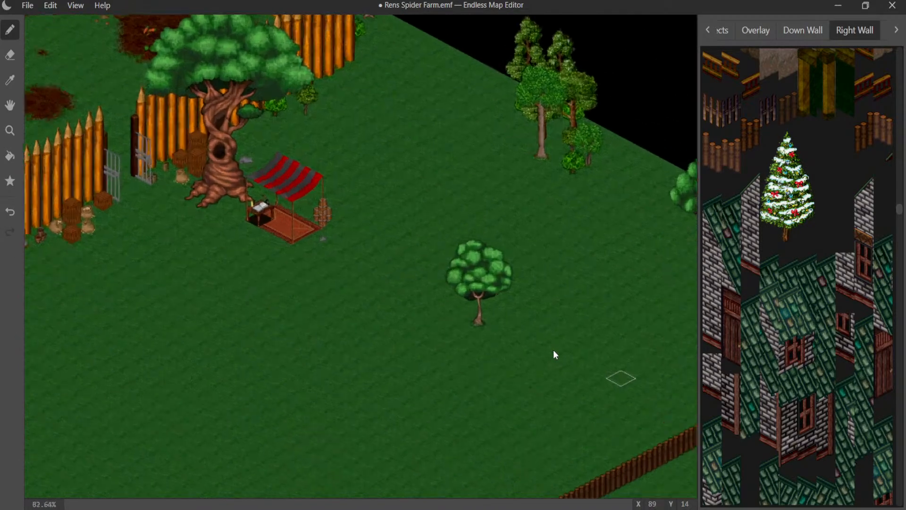
pyautogui.moveTo(380, 216); pyautogui.dragTo(588, 487, button='middle')
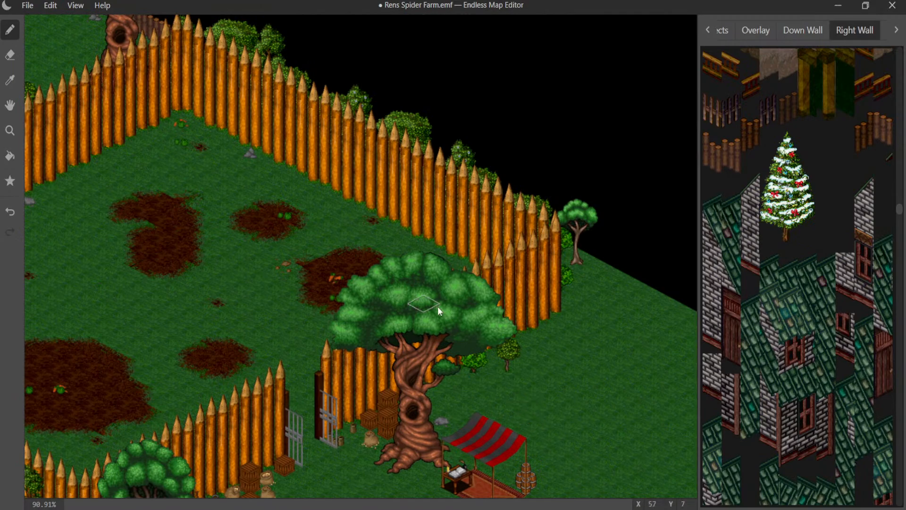
pyautogui.moveTo(437, 307); pyautogui.dragTo(284, 108, button='middle')
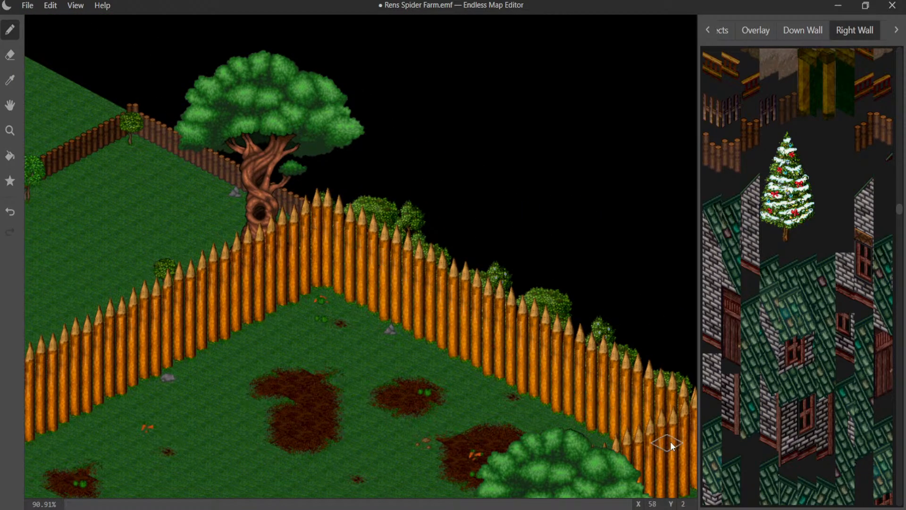
pyautogui.moveTo(653, 432); pyautogui.dragTo(367, 333, button='middle')
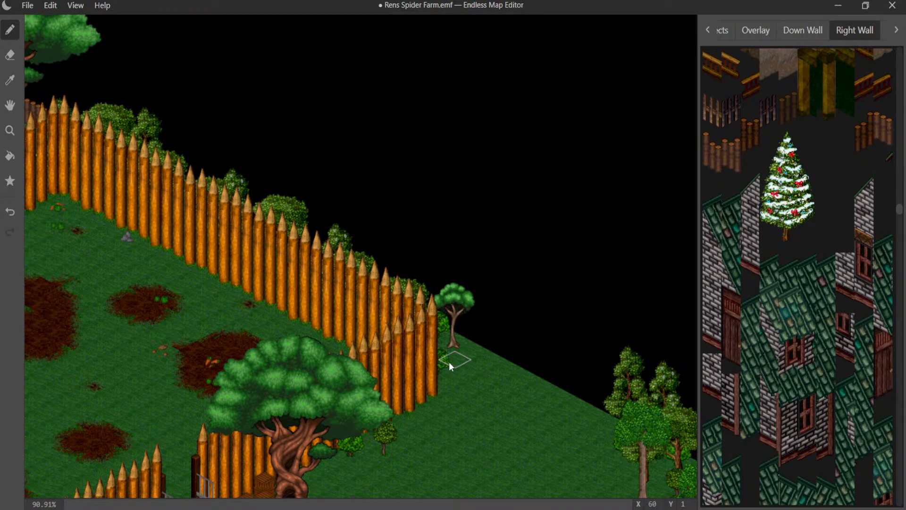
# - Start a down-wall log fence beside the palisade's outer corner, running straight along Y 1 to about X 63
pyautogui.click(756, 31)
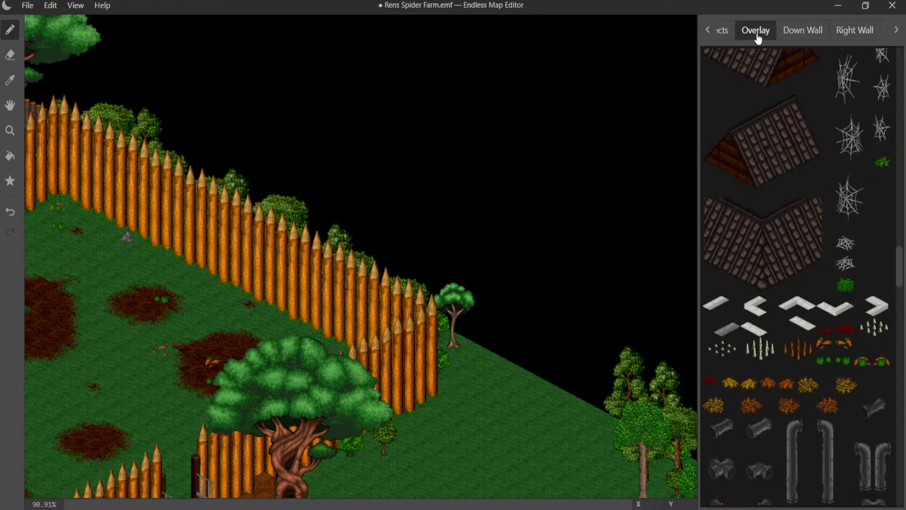
pyautogui.click(796, 30)
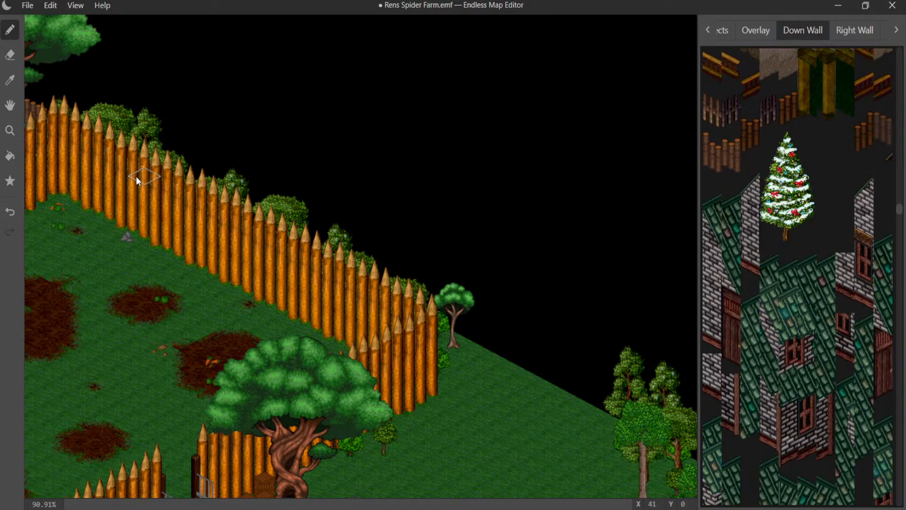
pyautogui.click(458, 358)
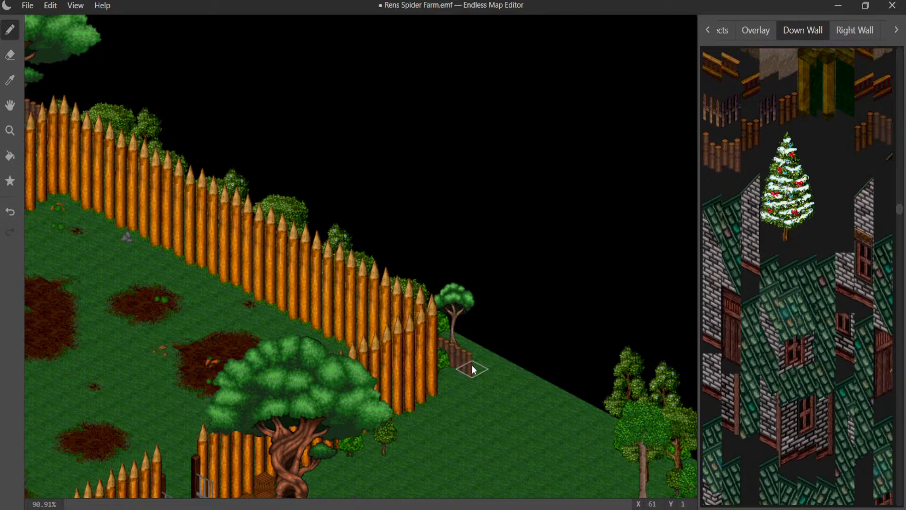
pyautogui.click(485, 373)
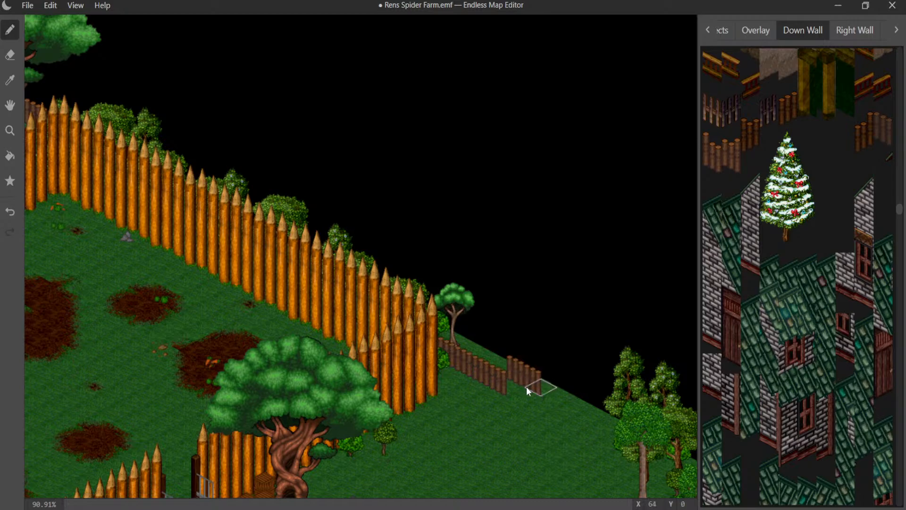
pyautogui.click(508, 386)
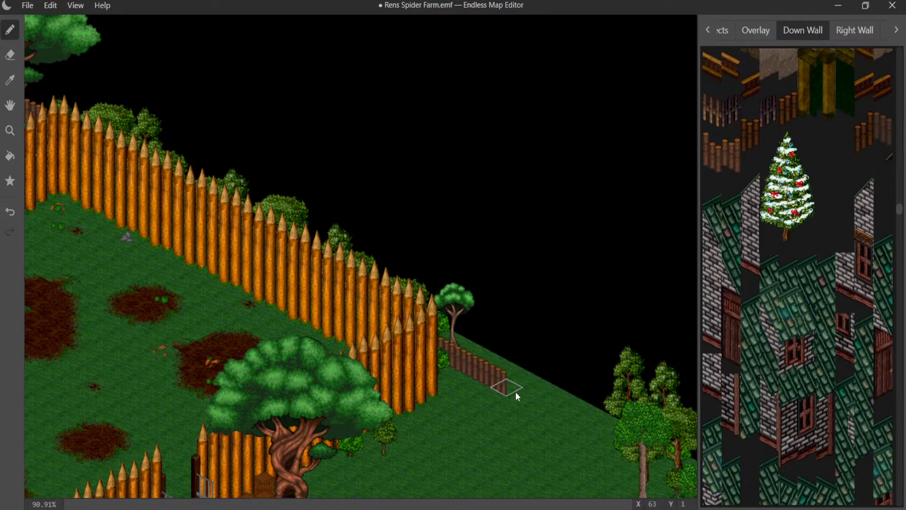
pyautogui.click(533, 396)
# - Extend the down-wall log fence along Y 1 behind the trees toward the map's far corner
pyautogui.moveTo(413, 363); pyautogui.dragTo(62, 136, button='middle')
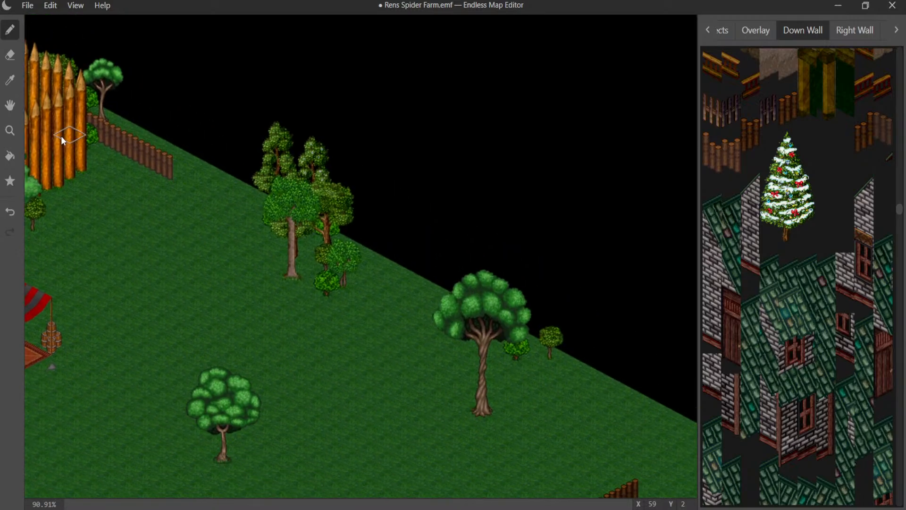
pyautogui.click(188, 181)
pyautogui.moveTo(188, 181)
pyautogui.mouseDown()
pyautogui.moveTo(316, 236)
pyautogui.moveTo(307, 226)
pyautogui.moveTo(314, 241)
pyautogui.moveTo(421, 294)
pyautogui.moveTo(410, 294)
pyautogui.moveTo(509, 363)
pyautogui.moveTo(491, 344)
pyautogui.moveTo(572, 386)
pyautogui.mouseUp()
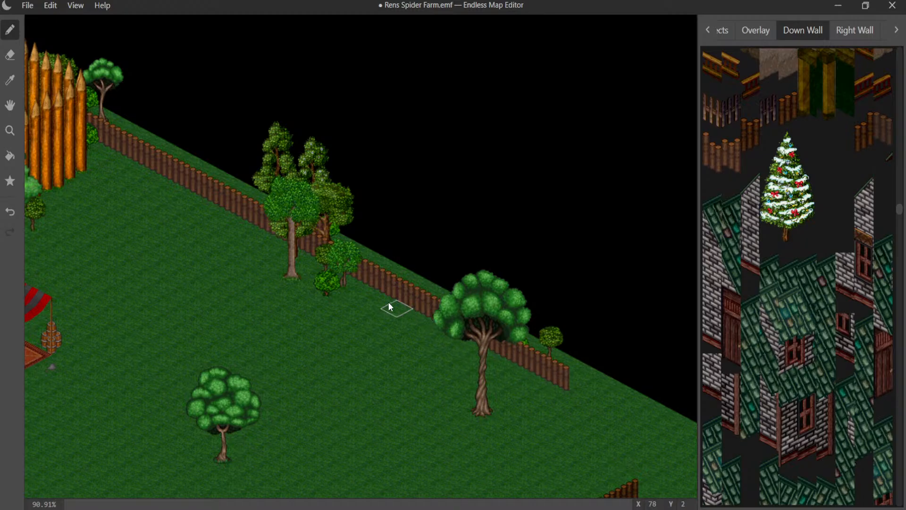
pyautogui.moveTo(427, 305); pyautogui.dragTo(105, 178, button='middle')
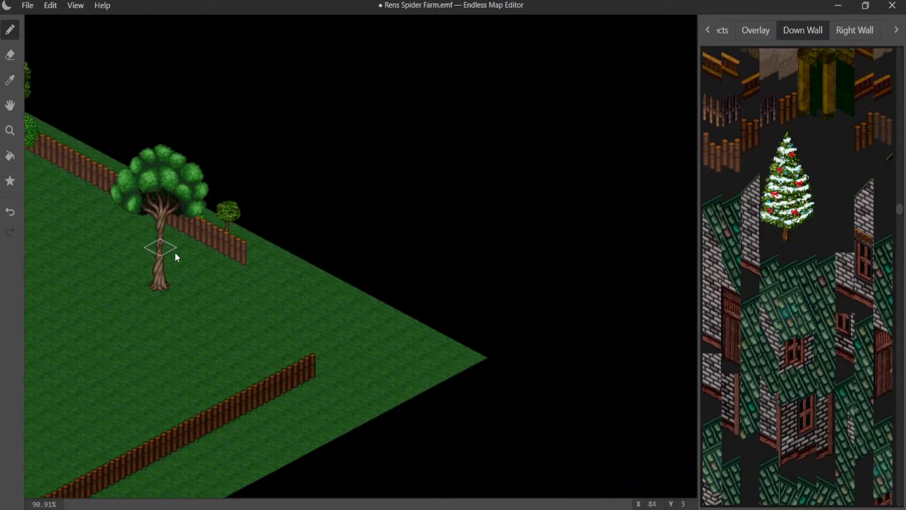
pyautogui.moveTo(251, 262); pyautogui.dragTo(359, 309)
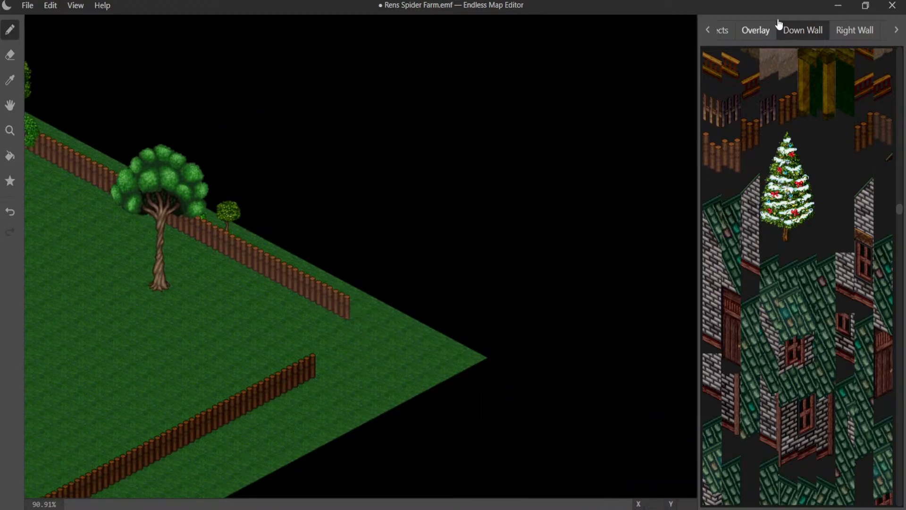
# - Lengthen the right-wall fence along X 95 and the down-wall fence along Y 1 until they meet at a corner
pyautogui.click(840, 29)
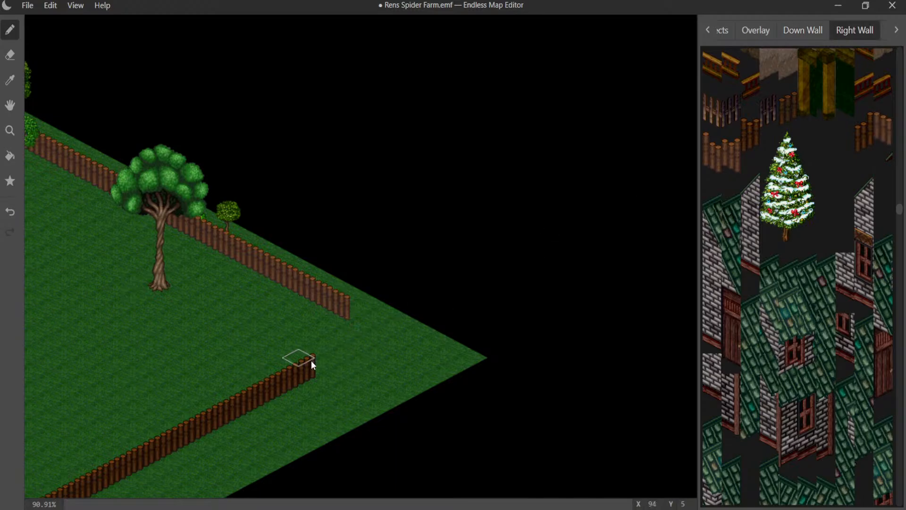
pyautogui.moveTo(313, 364); pyautogui.dragTo(344, 347)
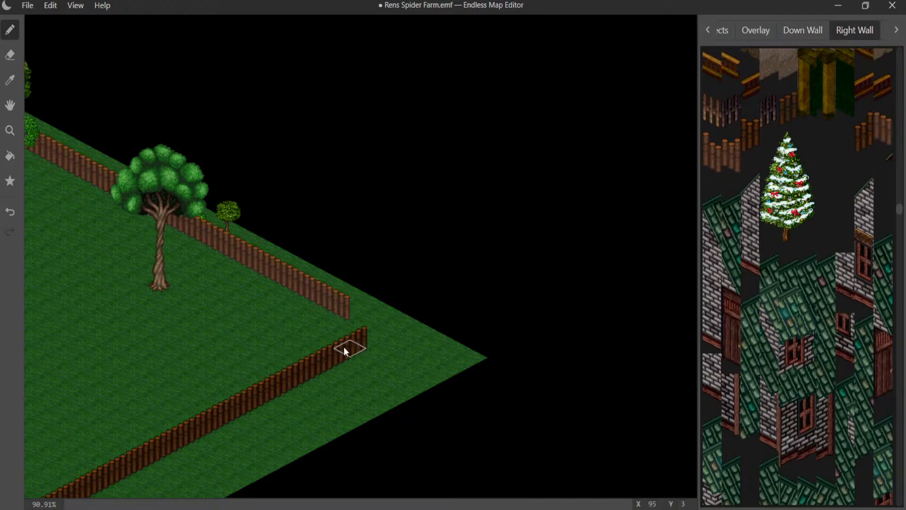
pyautogui.click(794, 33)
pyautogui.click(353, 315)
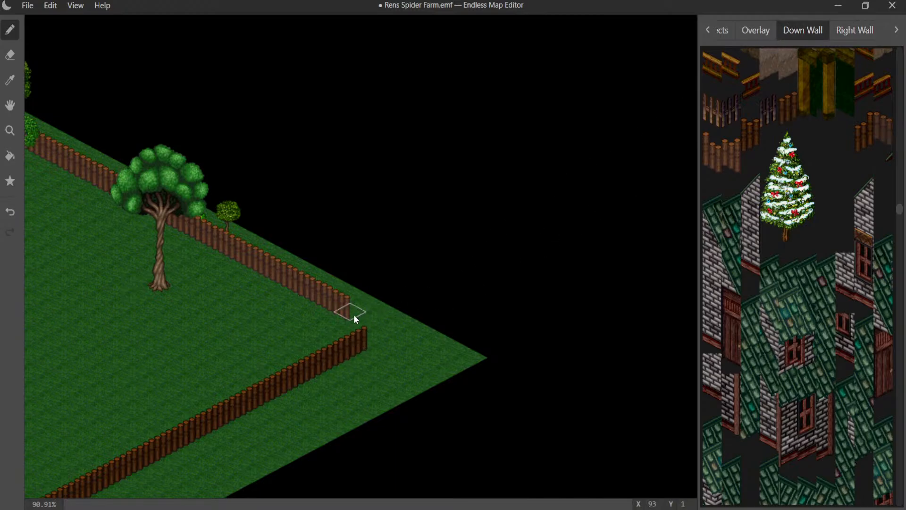
pyautogui.click(378, 331)
pyautogui.click(853, 32)
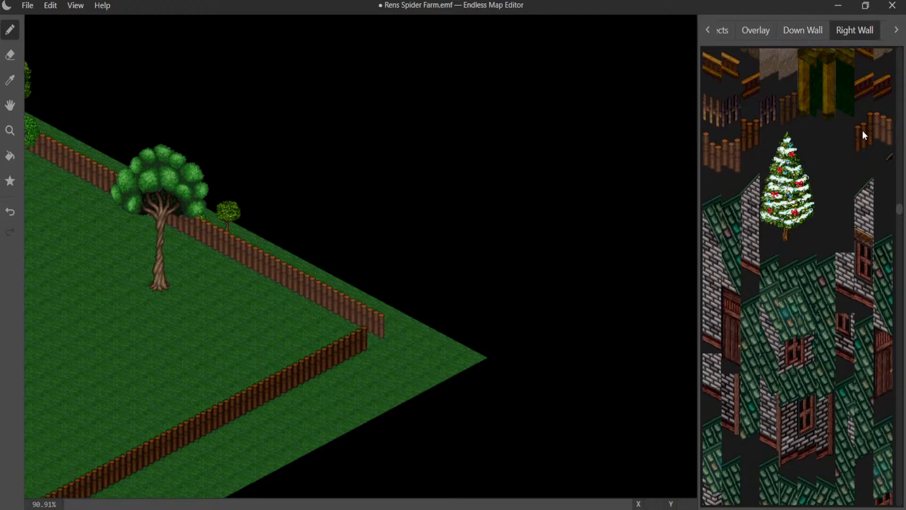
pyautogui.click(369, 342)
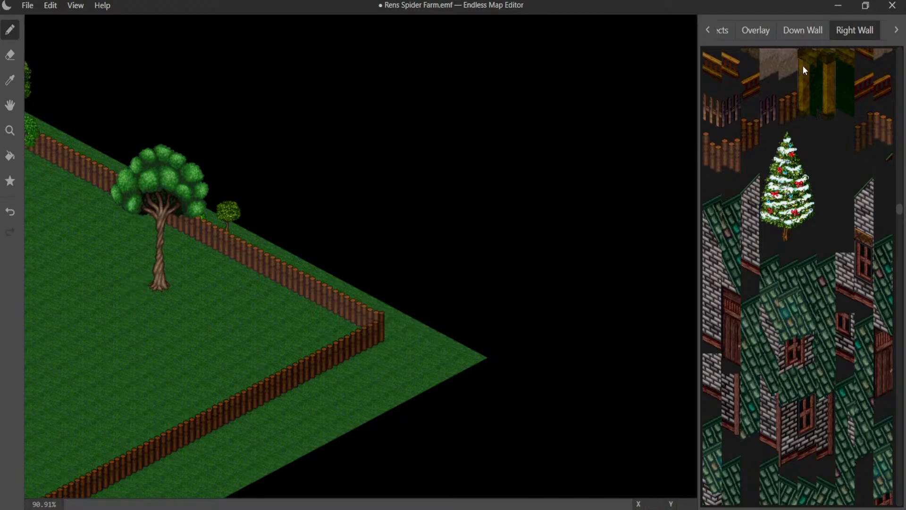
# - Rework the down-wall log piece at the far corner where the two fences join, undoing the first placement
pyautogui.click(805, 30)
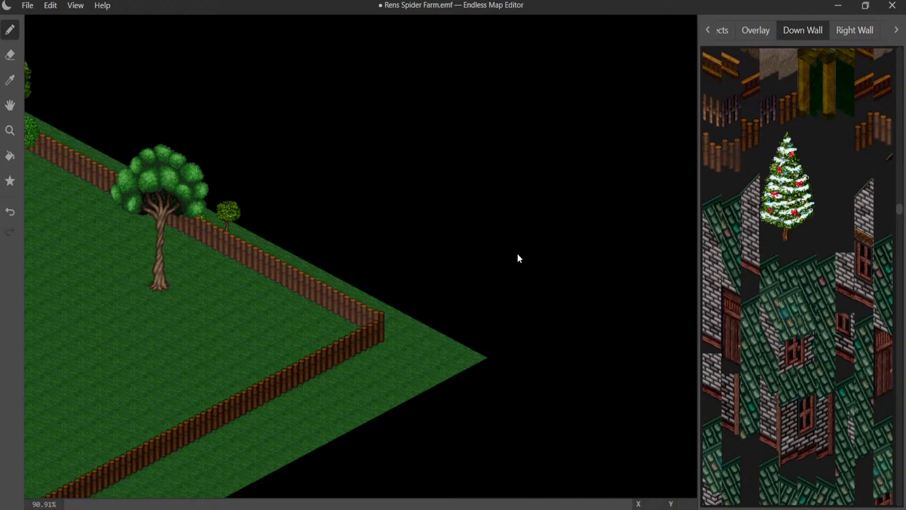
pyautogui.click(368, 326)
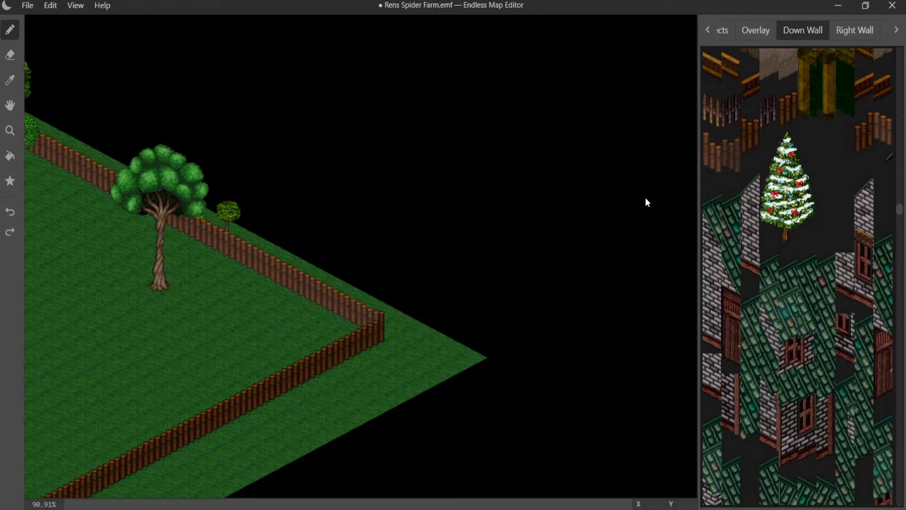
pyautogui.click(370, 329)
pyautogui.hotkey('ctrl', 'z')
pyautogui.click(372, 331)
# - Try the large tree-crown overlay near the far fence corner and undo the placement
pyautogui.moveTo(266, 304); pyautogui.dragTo(583, 198, button='middle')
pyautogui.moveTo(540, 226); pyautogui.dragTo(396, 214, button='middle')
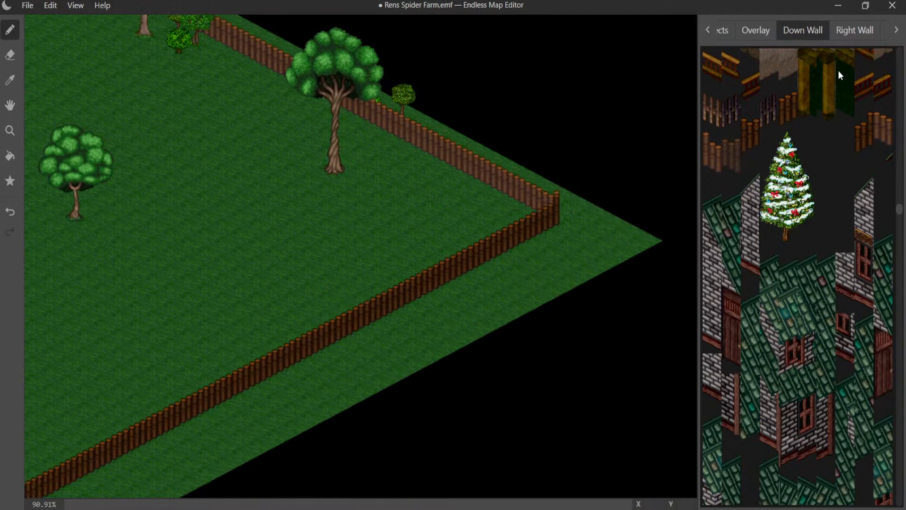
pyautogui.click(765, 37)
pyautogui.scroll(-10, 802, 148)
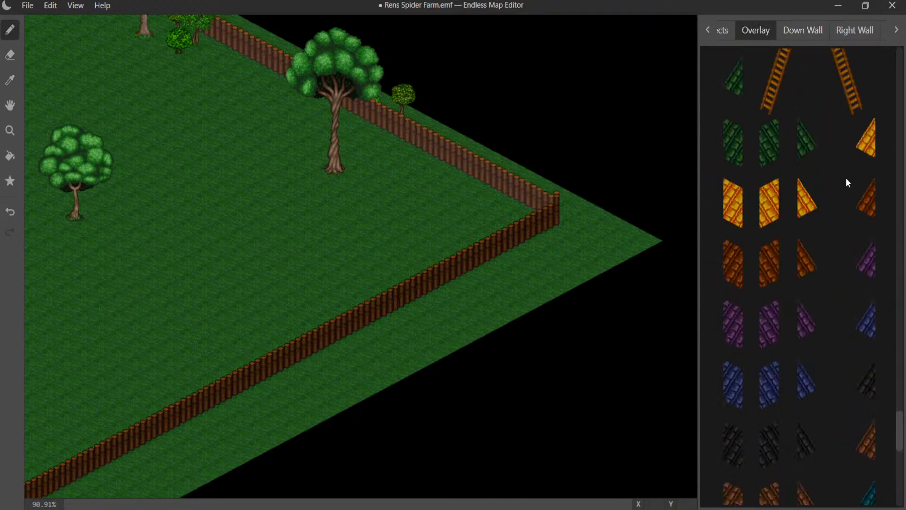
pyautogui.scroll(-5, 846, 177)
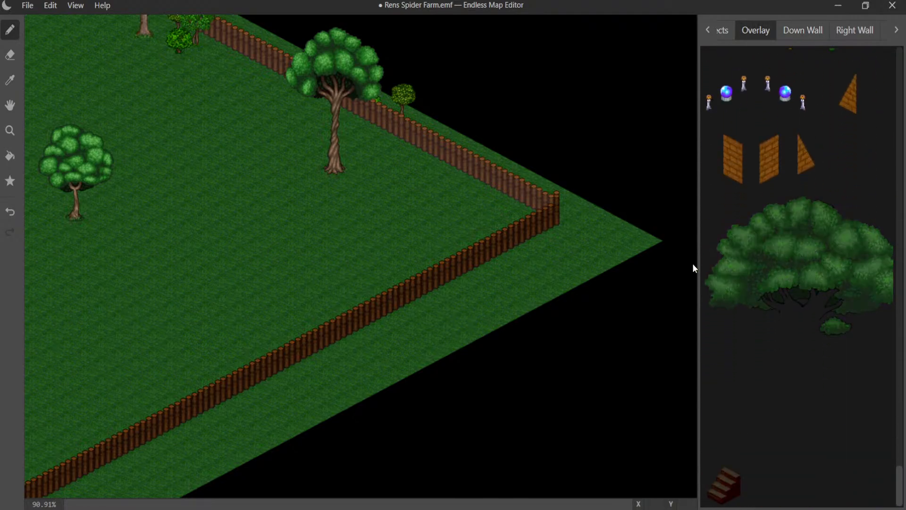
pyautogui.click(501, 332)
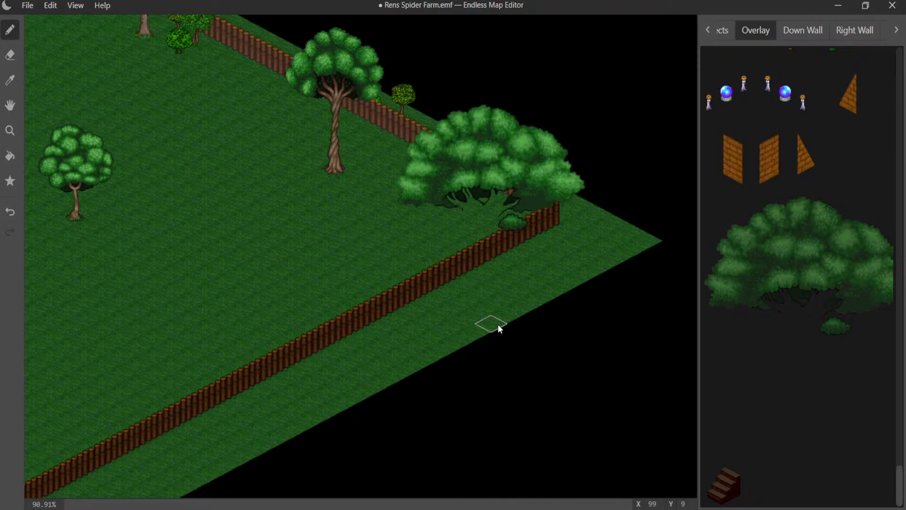
pyautogui.hotkey('ctrl', 'z')
# - Try the large tree-crown overlay at two spots on the grass outside the near fence corner, undoing each placement
pyautogui.moveTo(291, 270); pyautogui.dragTo(722, 108, button='middle')
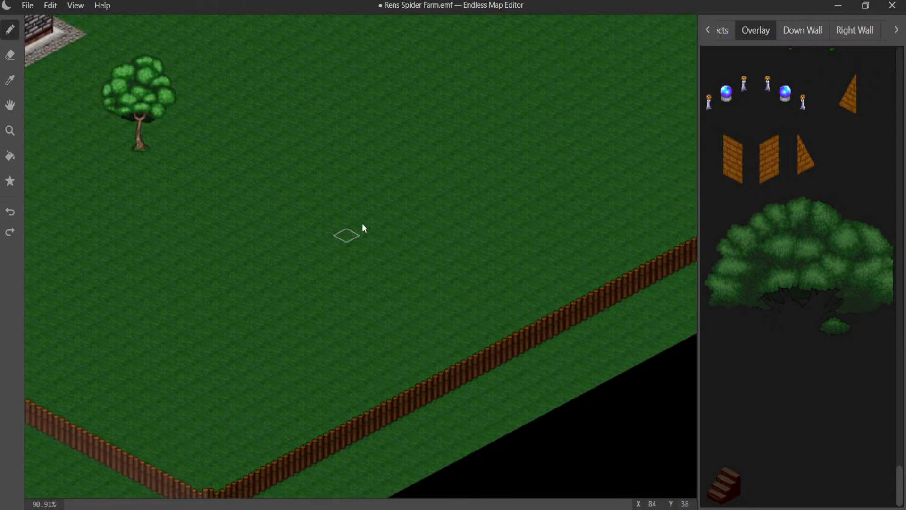
pyautogui.moveTo(347, 234); pyautogui.dragTo(809, 44, button='middle')
pyautogui.moveTo(515, 233); pyautogui.dragTo(622, 53, button='middle')
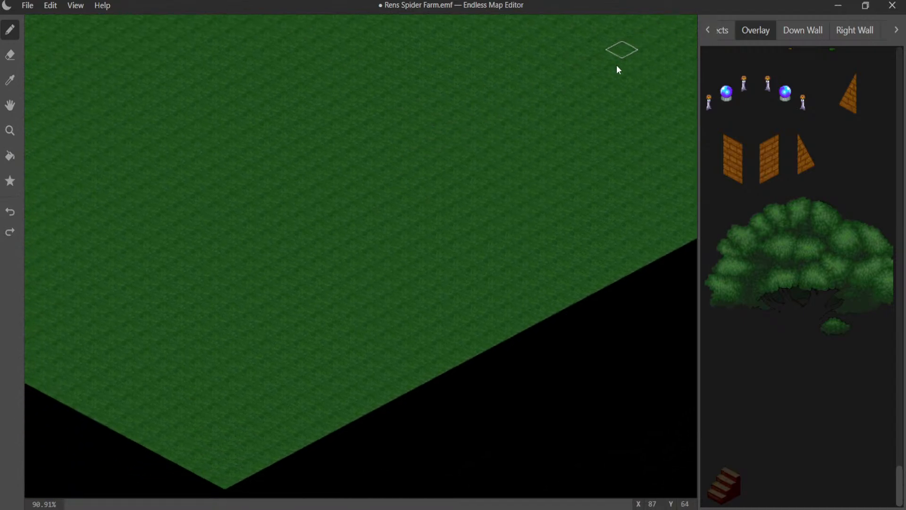
pyautogui.moveTo(416, 194); pyautogui.dragTo(321, 327, button='middle')
pyautogui.moveTo(521, 182); pyautogui.dragTo(282, 242, button='middle')
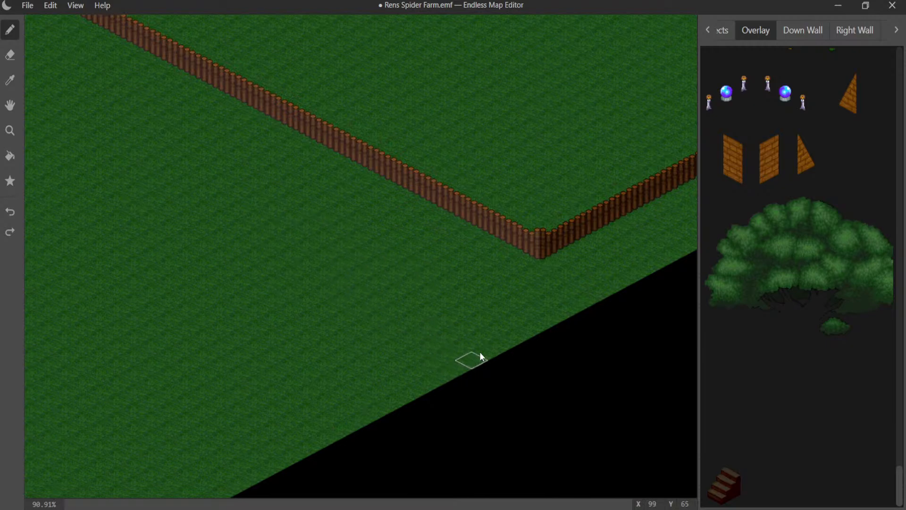
pyautogui.click(451, 370)
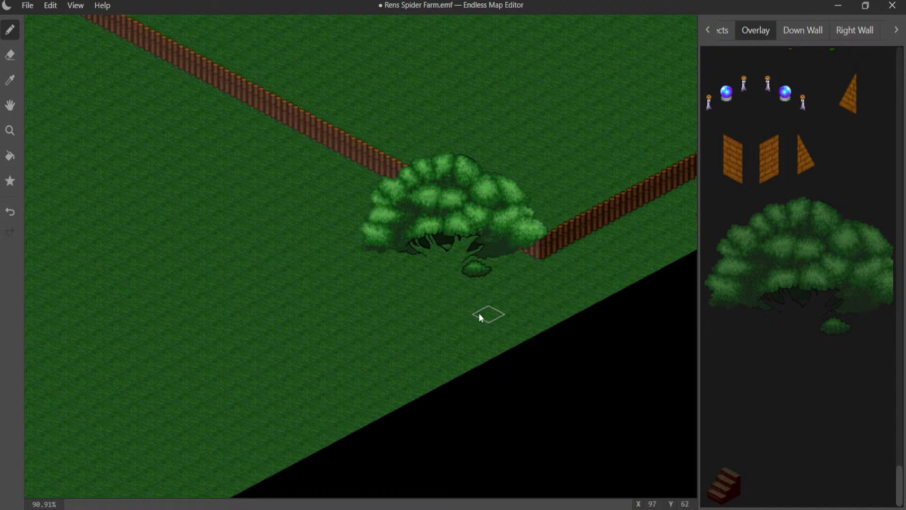
pyautogui.hotkey('ctrl', 'z')
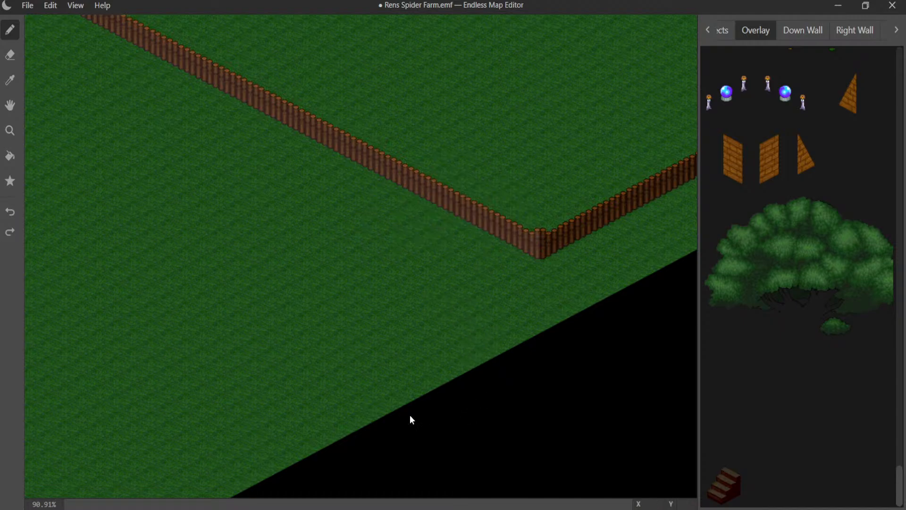
pyautogui.click(397, 375)
pyautogui.hotkey('ctrl', 'z')
# - Add two white kerb edging objects around the base corner of the house wing behind the front door
pyautogui.moveTo(310, 257); pyautogui.dragTo(496, 423, button='middle')
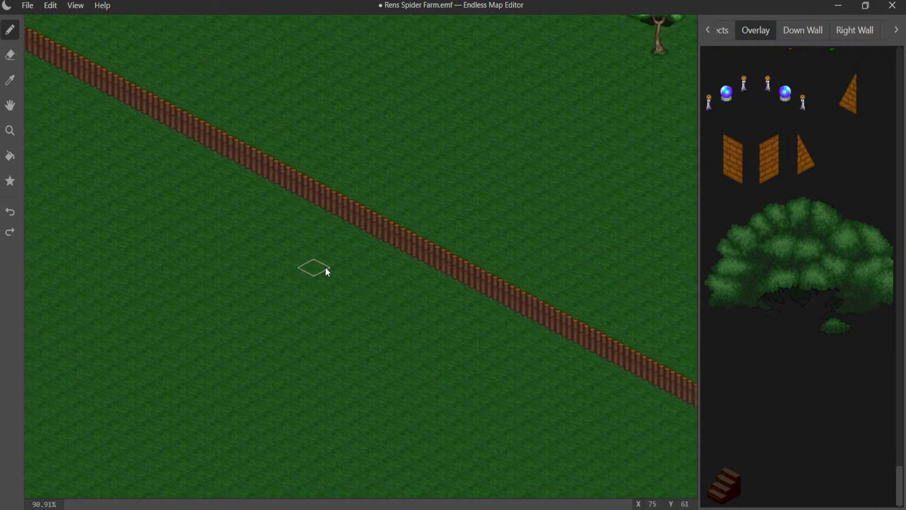
pyautogui.moveTo(327, 261); pyautogui.dragTo(484, 460, button='middle')
pyautogui.moveTo(340, 269); pyautogui.dragTo(314, 455, button='middle')
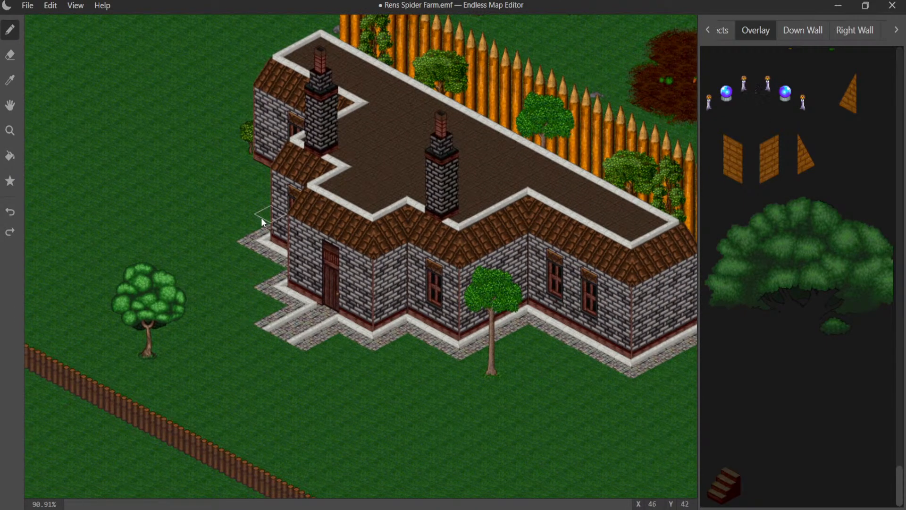
pyautogui.scroll(5, 261, 217)
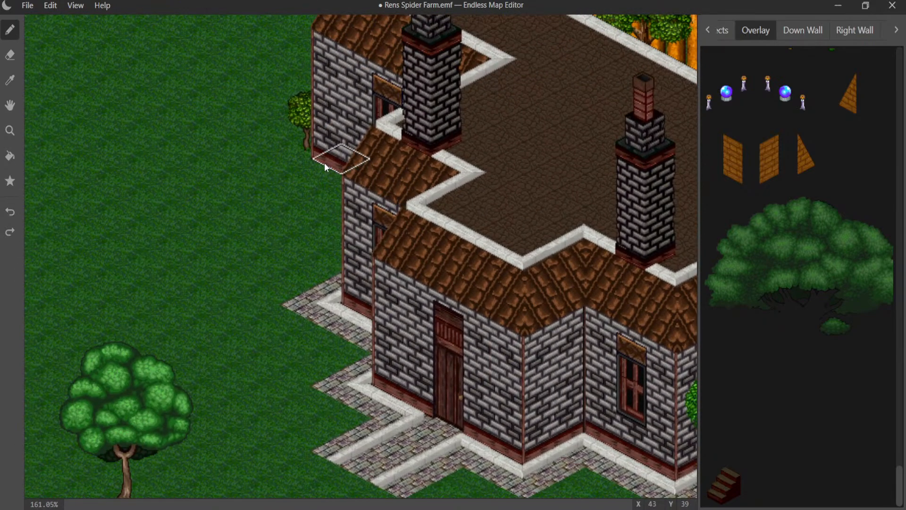
pyautogui.click(722, 31)
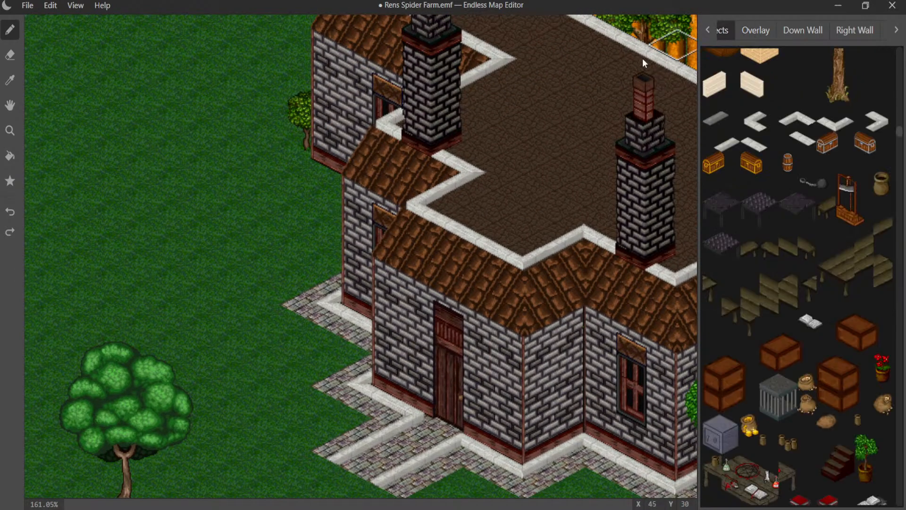
pyautogui.click(315, 140)
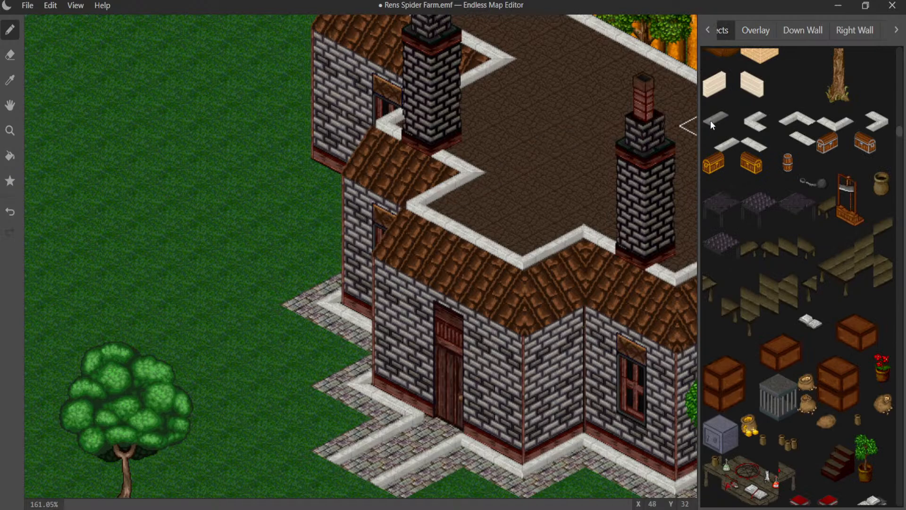
pyautogui.click(796, 138)
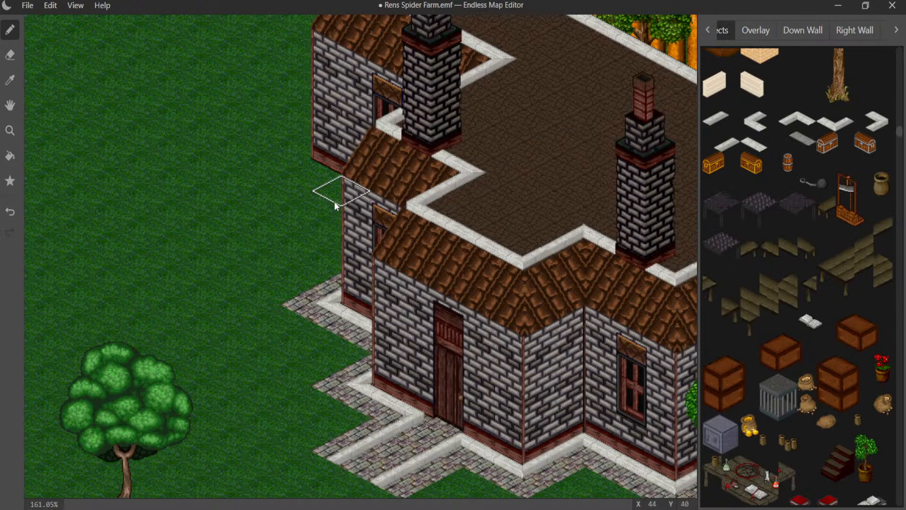
pyautogui.click(313, 184)
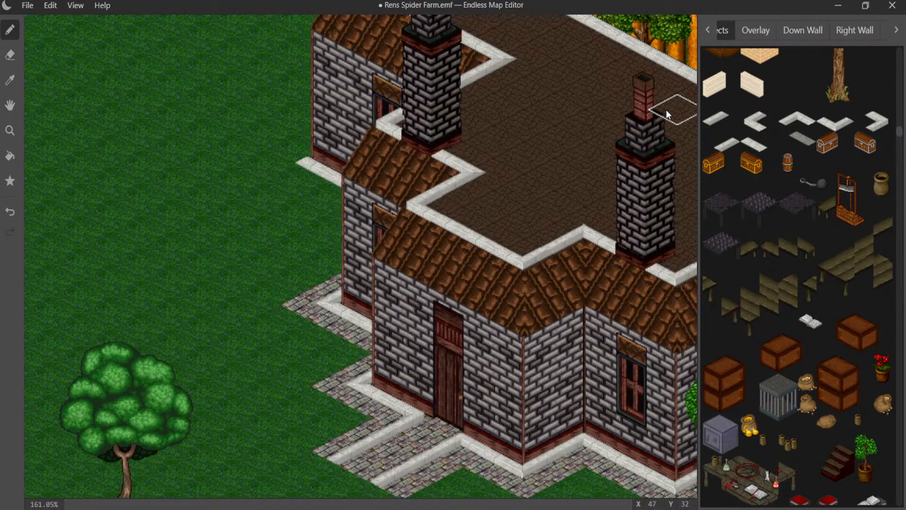
pyautogui.click(734, 147)
pyautogui.click(302, 142)
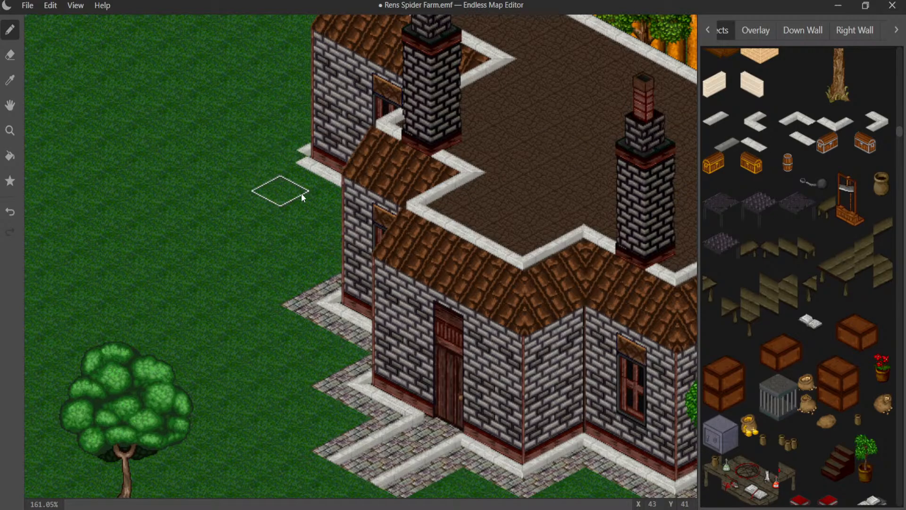
# - Sample the cobblestone ground beside the house and pave the grass around the newly edged wing corner with it
pyautogui.click(709, 30)
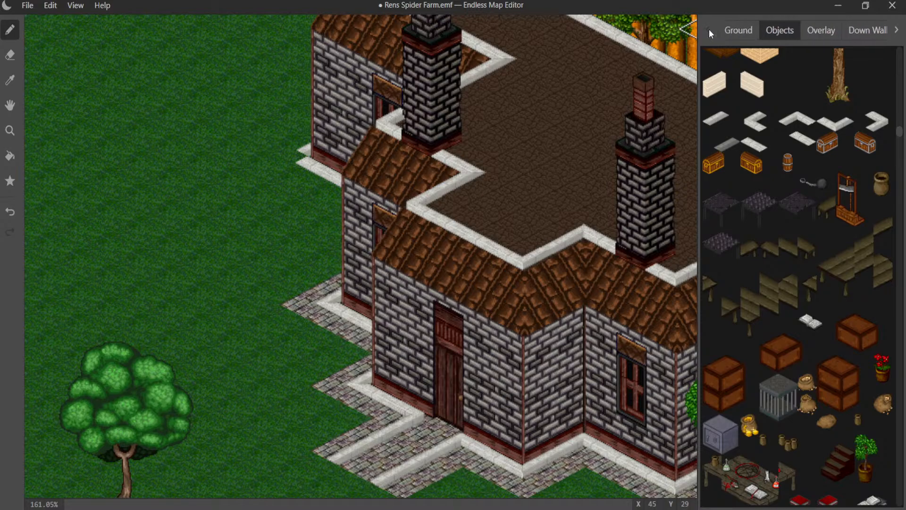
pyautogui.click(731, 30)
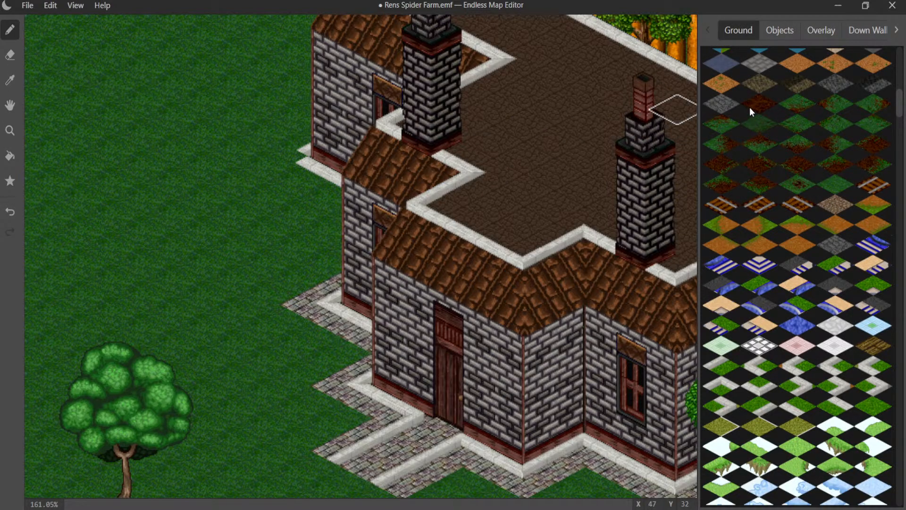
pyautogui.click(12, 86)
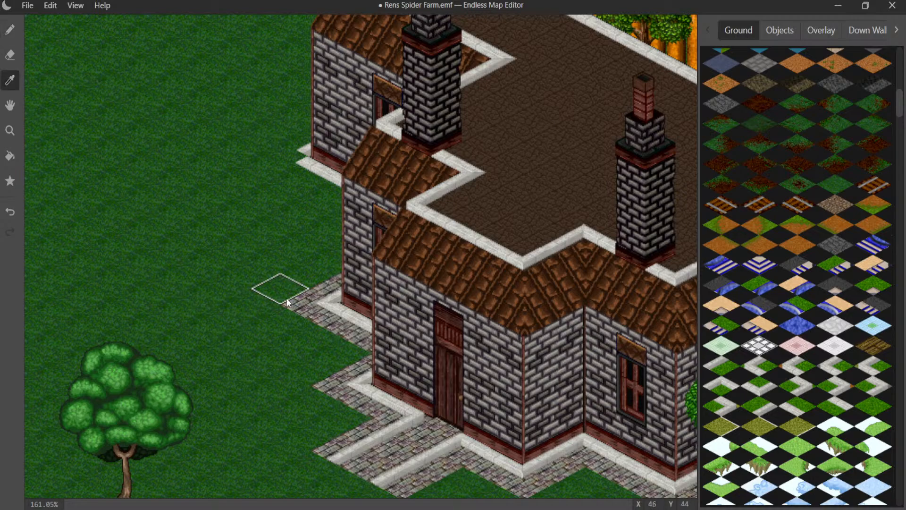
pyautogui.click(304, 303)
pyautogui.click(10, 32)
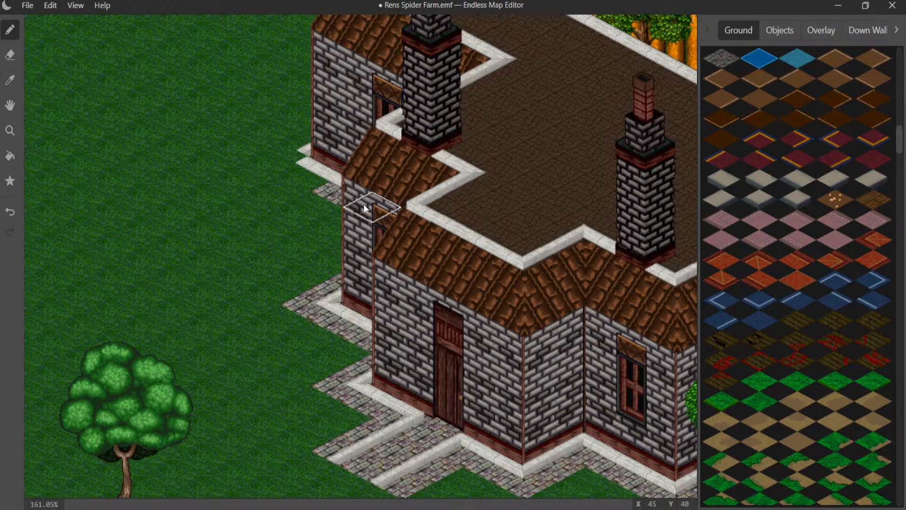
pyautogui.moveTo(363, 204)
pyautogui.mouseDown()
pyautogui.moveTo(315, 182)
pyautogui.moveTo(299, 162)
pyautogui.moveTo(339, 136)
pyautogui.mouseUp()
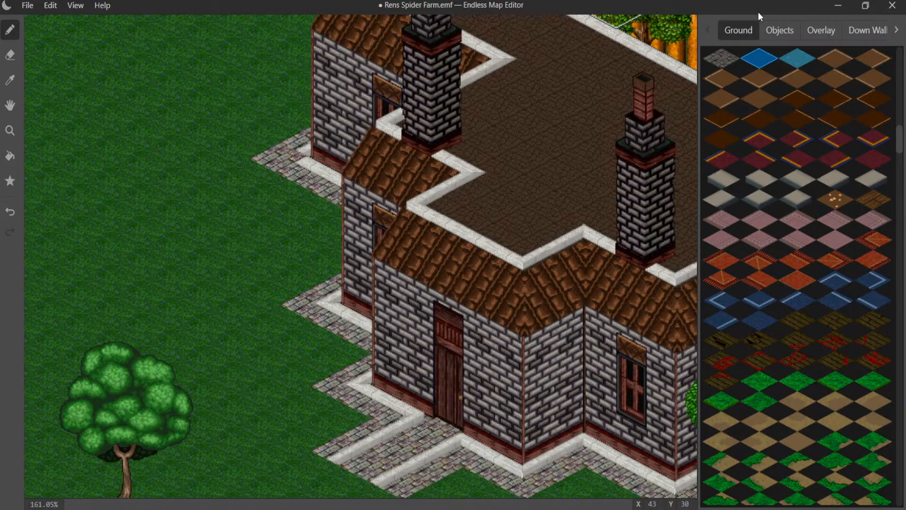
# - Try two small stepping stones on the grass at the end of the front door path, and undo them
pyautogui.click(781, 30)
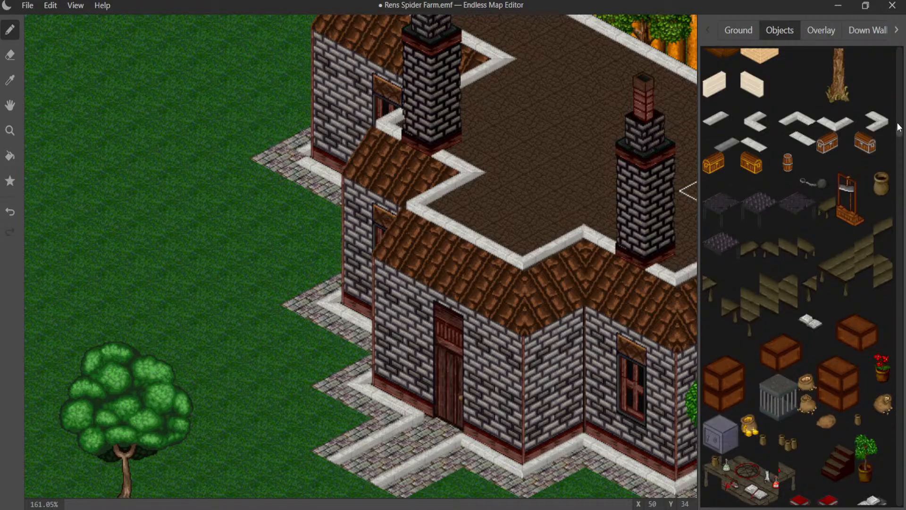
pyautogui.moveTo(900, 129); pyautogui.dragTo(900, 502)
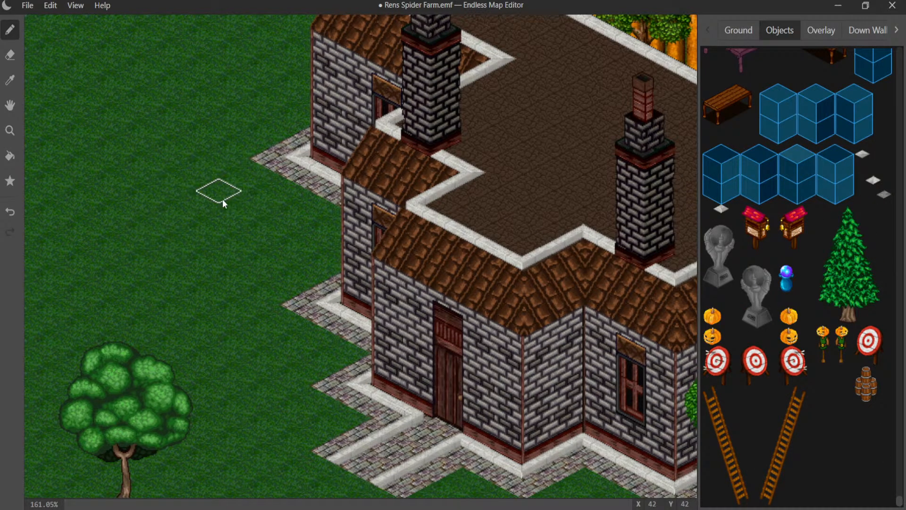
pyautogui.moveTo(216, 191); pyautogui.dragTo(283, 16, button='middle')
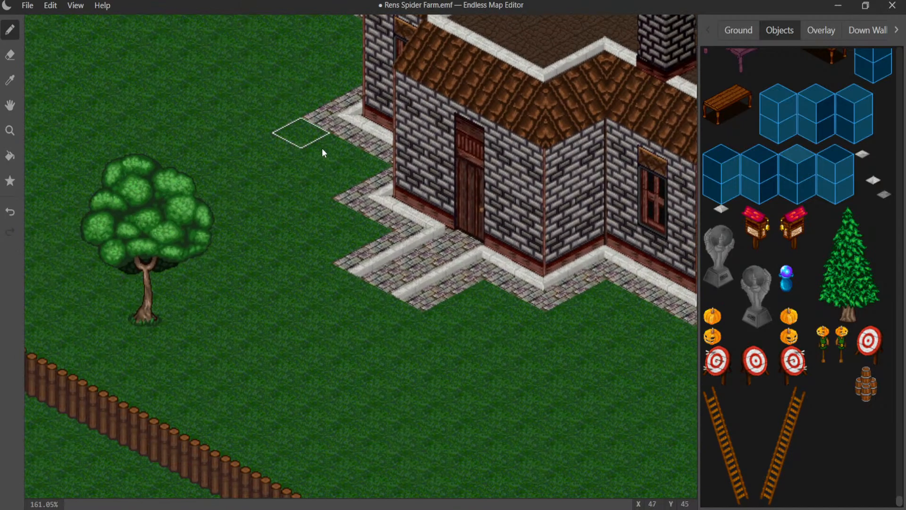
pyautogui.moveTo(238, 198); pyautogui.dragTo(601, 259, button='middle')
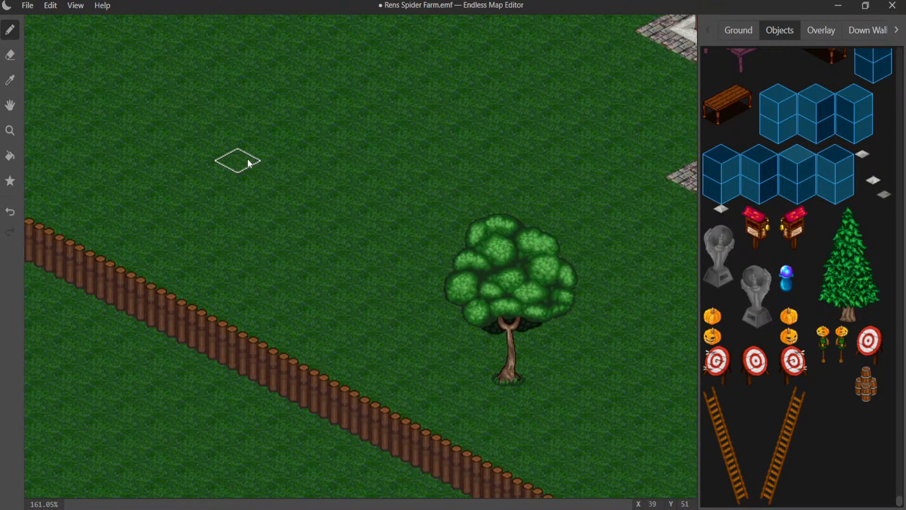
pyautogui.moveTo(245, 159)
pyautogui.mouseDown(button='middle')
pyautogui.moveTo(547, 348)
pyautogui.moveTo(155, 416)
pyautogui.mouseUp(button='middle')
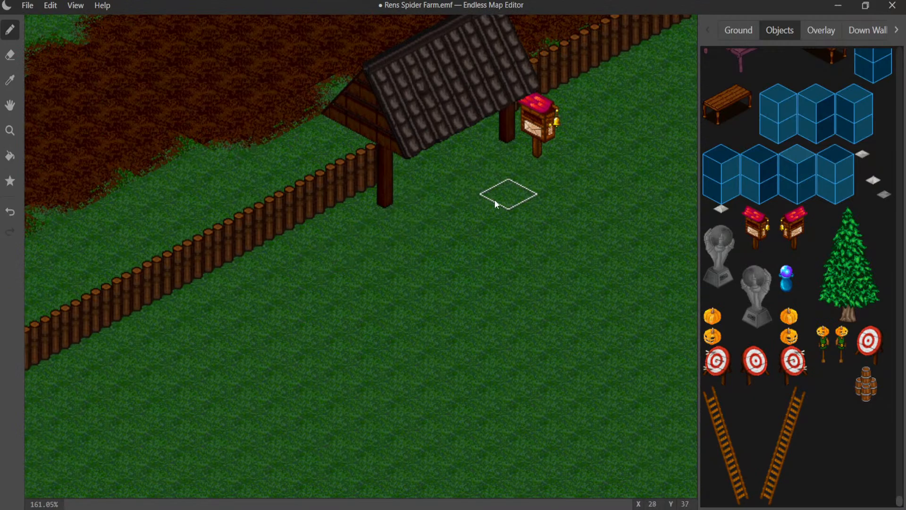
pyautogui.moveTo(494, 199); pyautogui.dragTo(346, 278, button='middle')
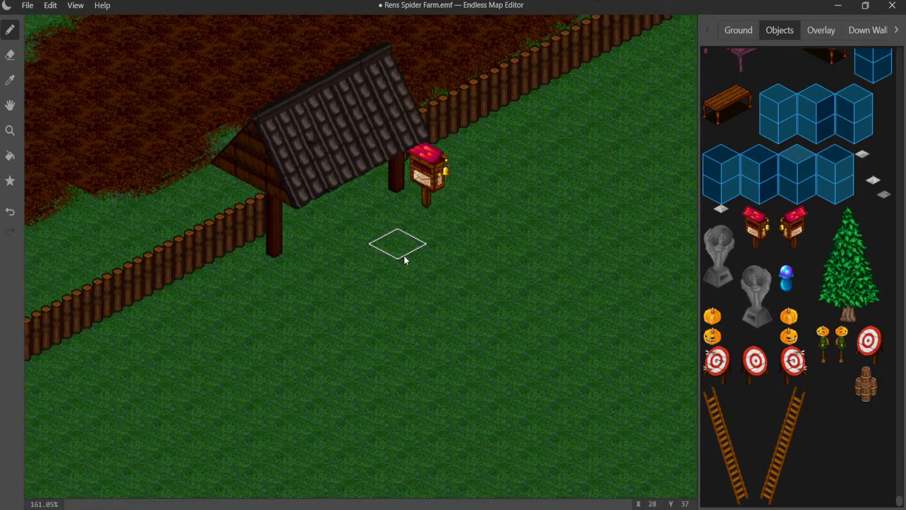
pyautogui.moveTo(362, 262); pyautogui.dragTo(44, 99, button='middle')
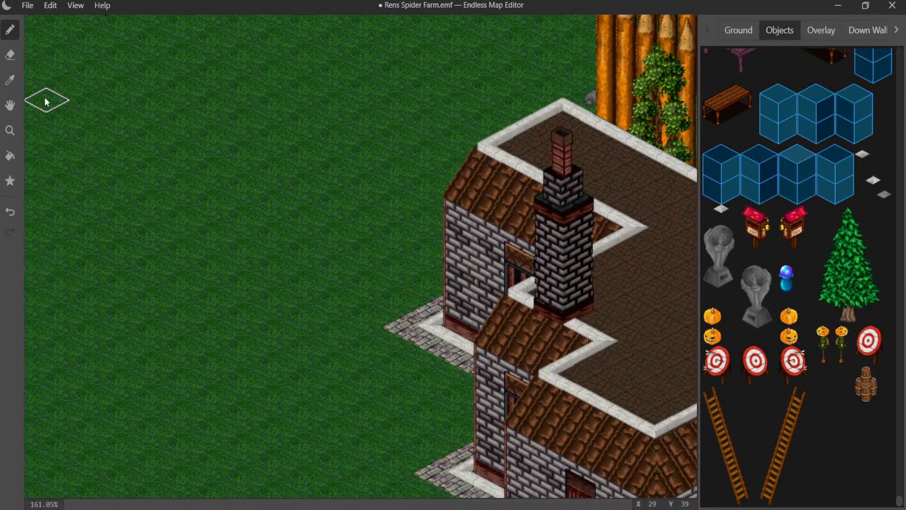
pyautogui.moveTo(208, 253); pyautogui.dragTo(329, 41, button='middle')
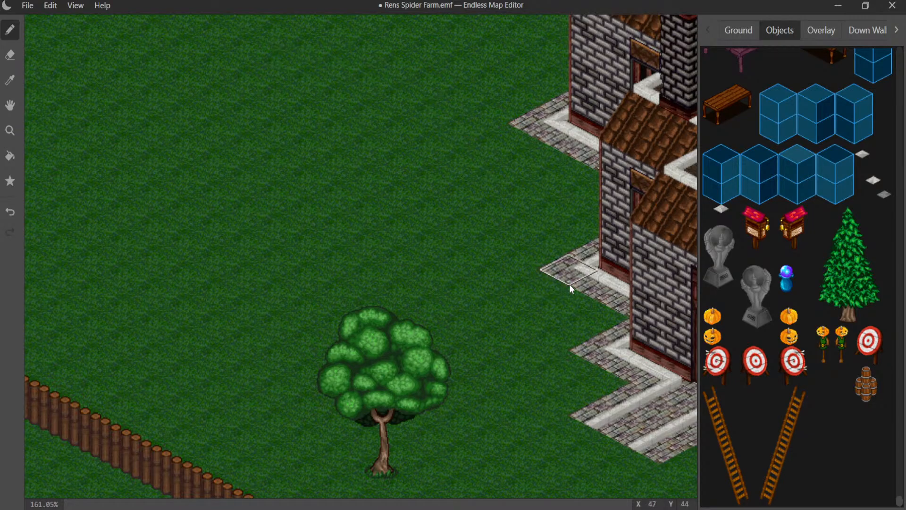
pyautogui.moveTo(476, 310); pyautogui.dragTo(316, 256, button='middle')
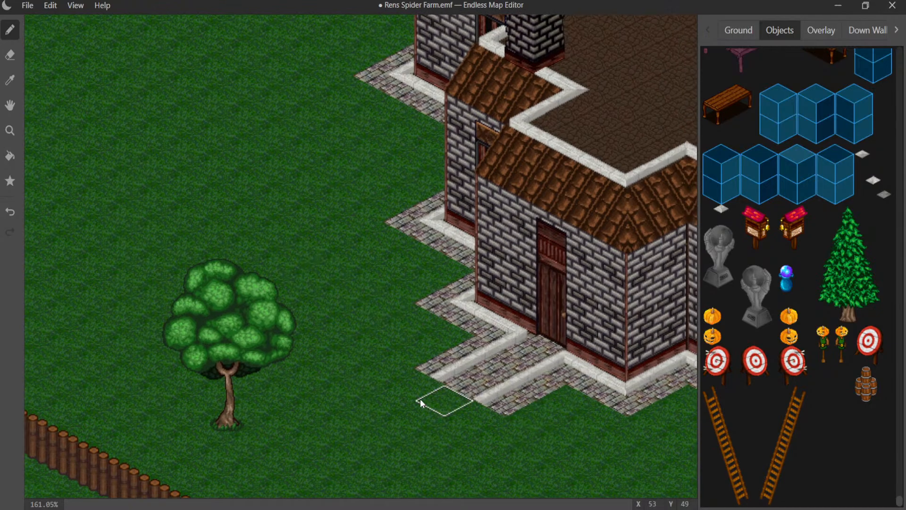
pyautogui.moveTo(451, 351); pyautogui.dragTo(549, 175, button='middle')
pyautogui.moveTo(590, 165); pyautogui.dragTo(562, 195)
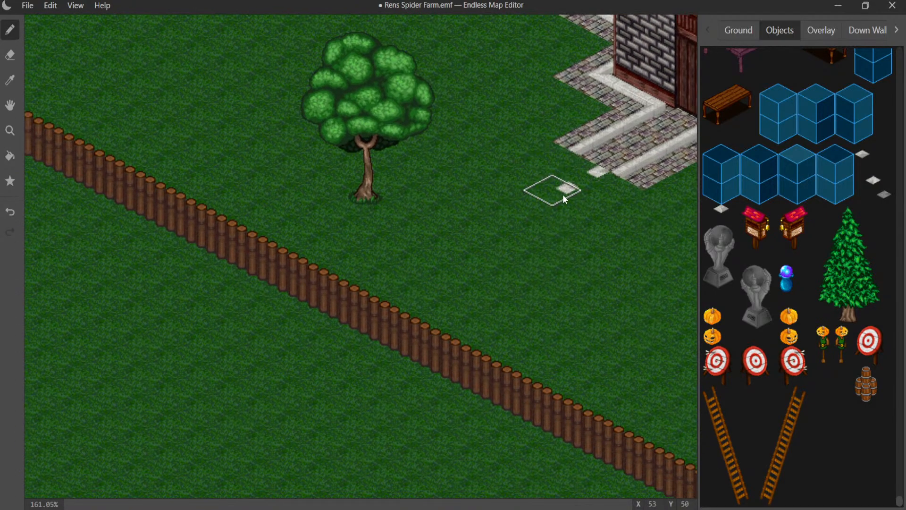
pyautogui.hotkey('ctrl', 'z')
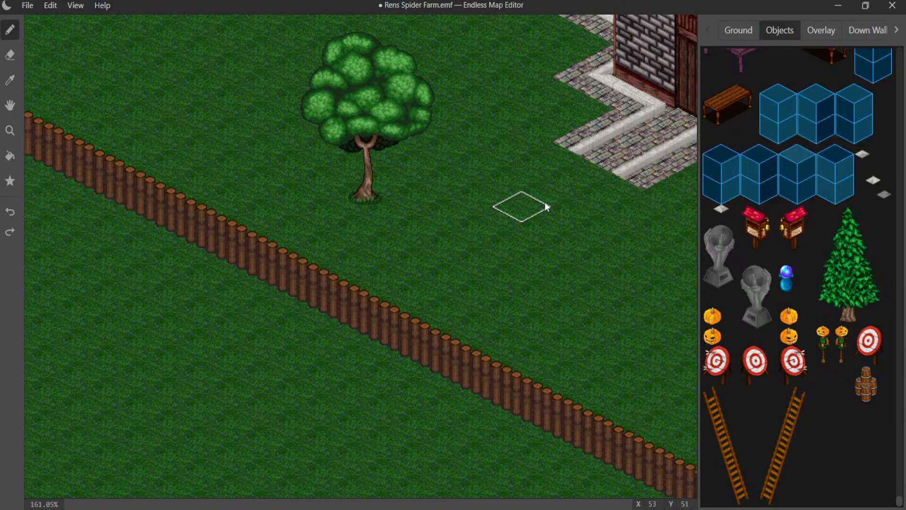
# - Restore the two stepping stones at the path's end, and undo their placement again
pyautogui.click(51, 5)
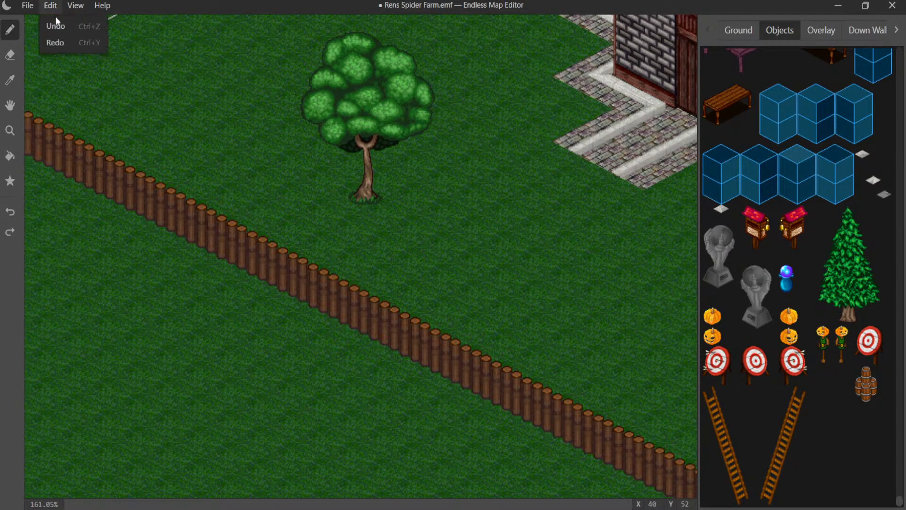
pyautogui.click(58, 41)
pyautogui.click(51, 5)
pyautogui.click(59, 41)
pyautogui.click(50, 5)
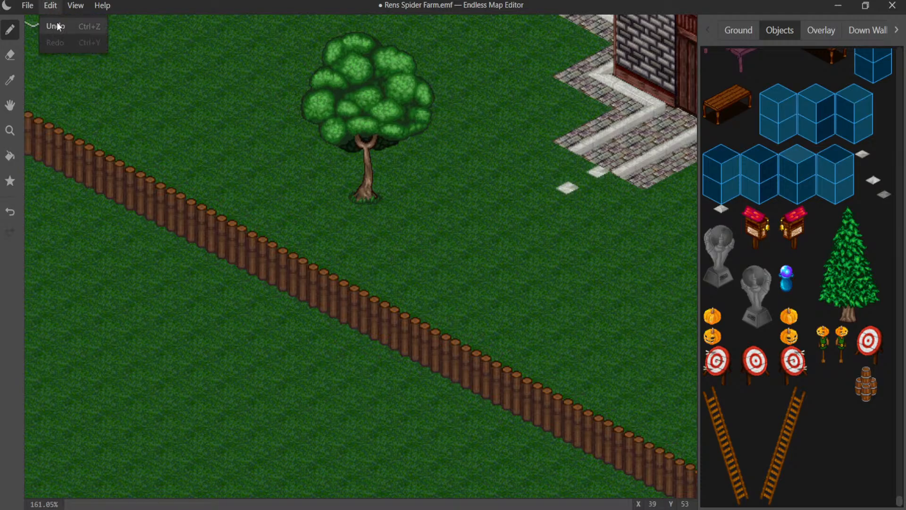
pyautogui.click(58, 24)
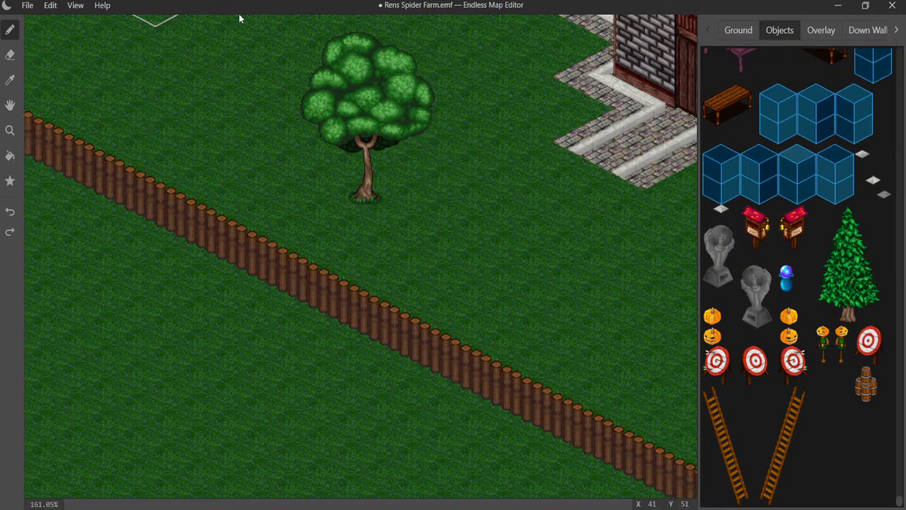
# - Examine the surroundings of the house, the roofed gate and the log fence corner for places to decorate
pyautogui.moveTo(517, 137)
pyautogui.mouseDown(button='middle')
pyautogui.moveTo(485, 263)
pyautogui.moveTo(158, 287)
pyautogui.moveTo(165, 358)
pyautogui.moveTo(189, 416)
pyautogui.mouseUp(button='middle')
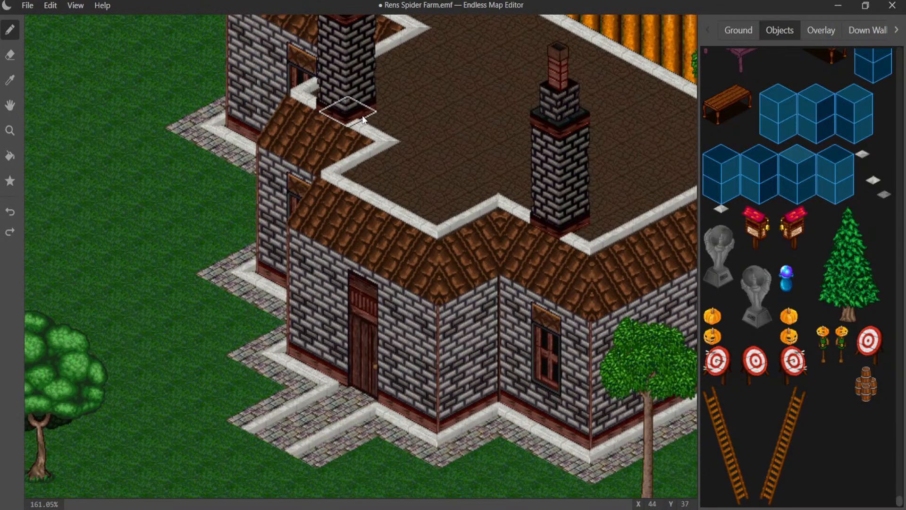
pyautogui.scroll(-6, 324, 141)
pyautogui.scroll(-2, 389, 168)
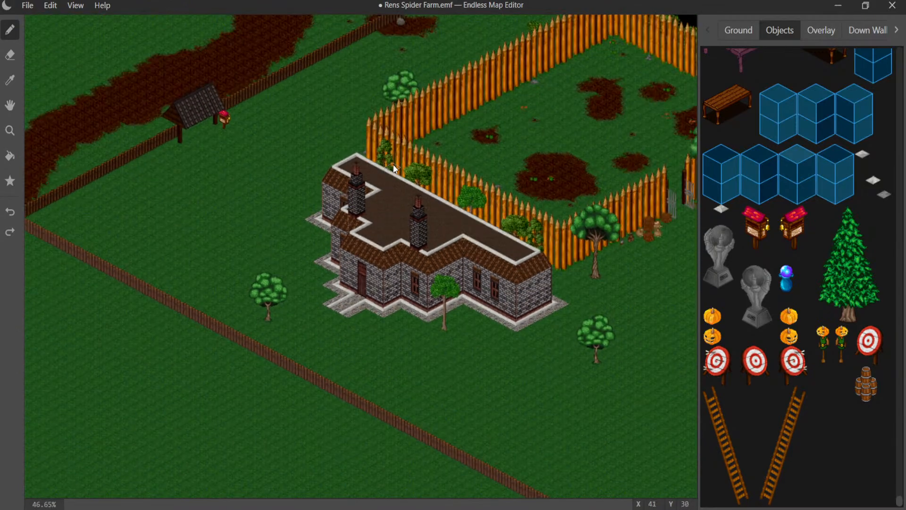
pyautogui.moveTo(389, 168); pyautogui.dragTo(190, 164, button='middle')
pyautogui.moveTo(328, 178); pyautogui.dragTo(228, 220, button='middle')
pyautogui.moveTo(354, 227); pyautogui.dragTo(599, 279, button='middle')
pyautogui.moveTo(332, 197); pyautogui.dragTo(407, 123, button='middle')
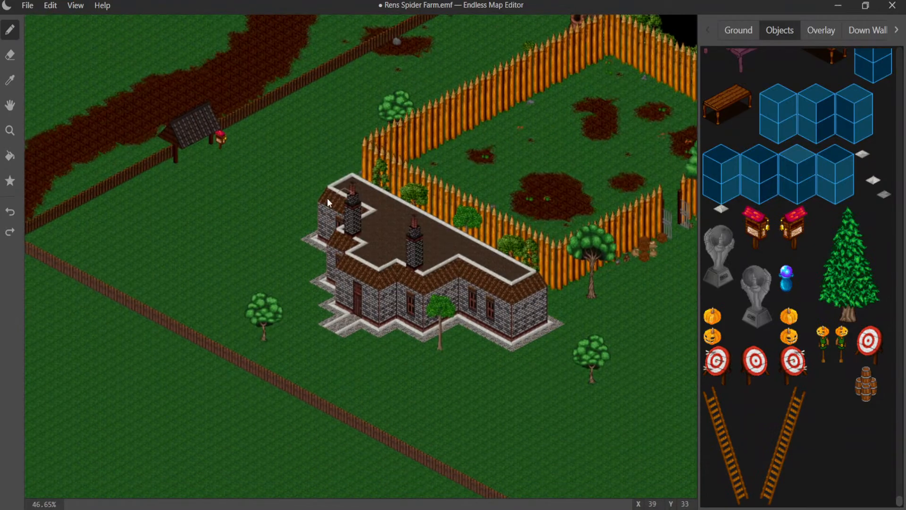
pyautogui.moveTo(308, 207); pyautogui.dragTo(409, 166, button='middle')
pyautogui.moveTo(375, 231); pyautogui.dragTo(249, 263, button='middle')
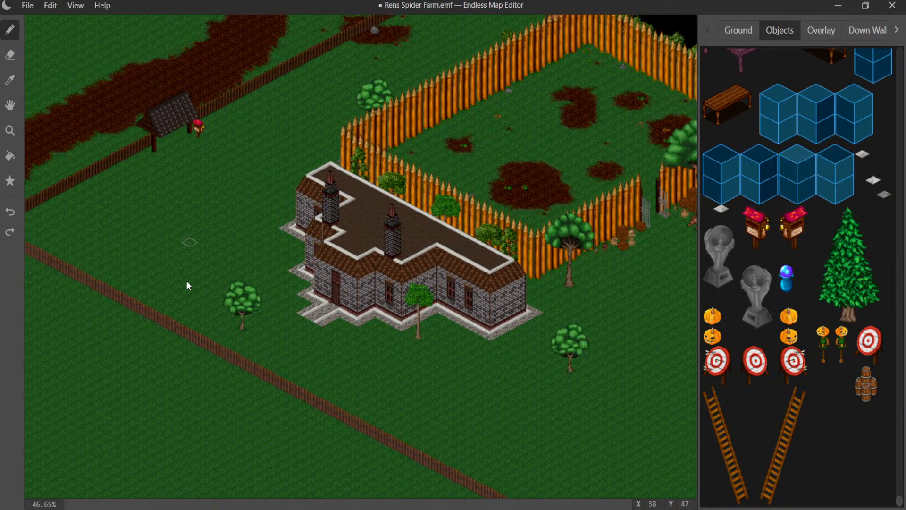
pyautogui.scroll(2, 178, 249)
pyautogui.scroll(2, 176, 246)
pyautogui.moveTo(162, 224); pyautogui.dragTo(482, 112, button='middle')
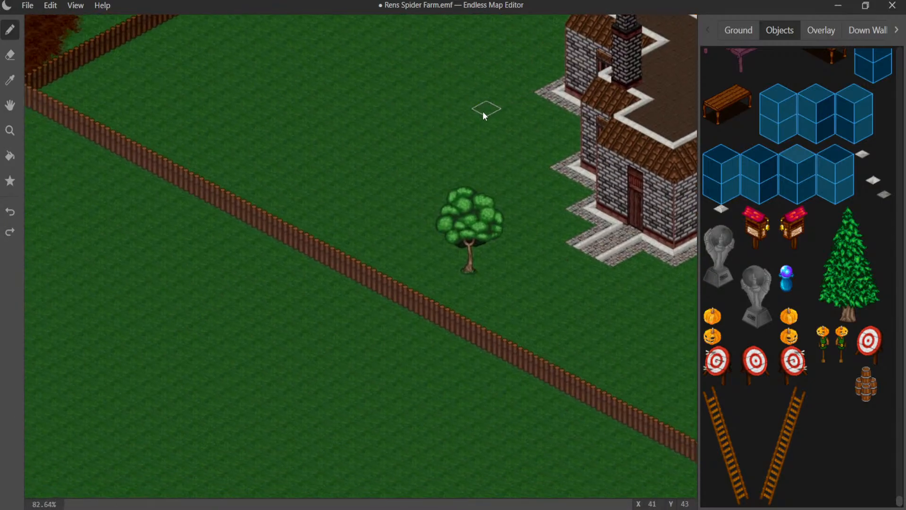
pyautogui.moveTo(374, 143); pyautogui.dragTo(490, 125, button='middle')
# - Place the large twisted-trunk tree on the grass just outside the log fence near its corner by the dirt road
pyautogui.scroll(15, 790, 135)
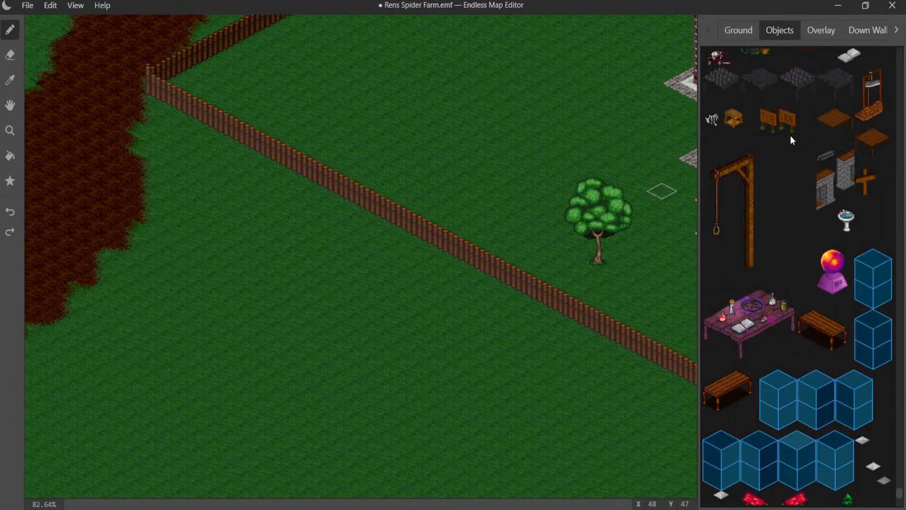
pyautogui.scroll(15, 793, 132)
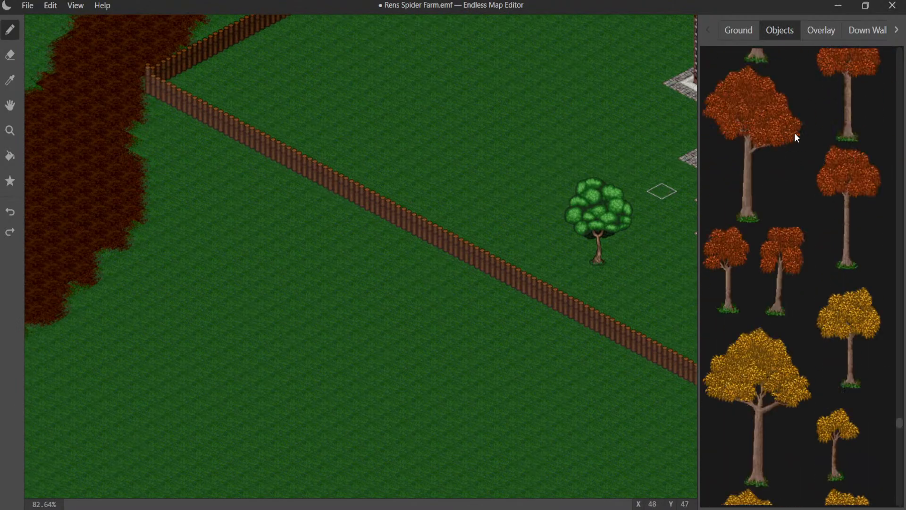
pyautogui.scroll(4, 796, 132)
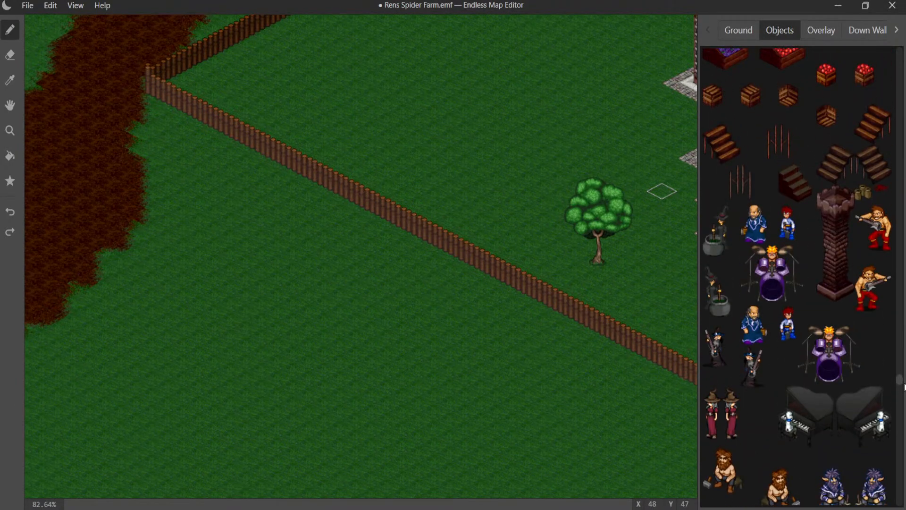
pyautogui.moveTo(904, 387); pyautogui.dragTo(871, 162)
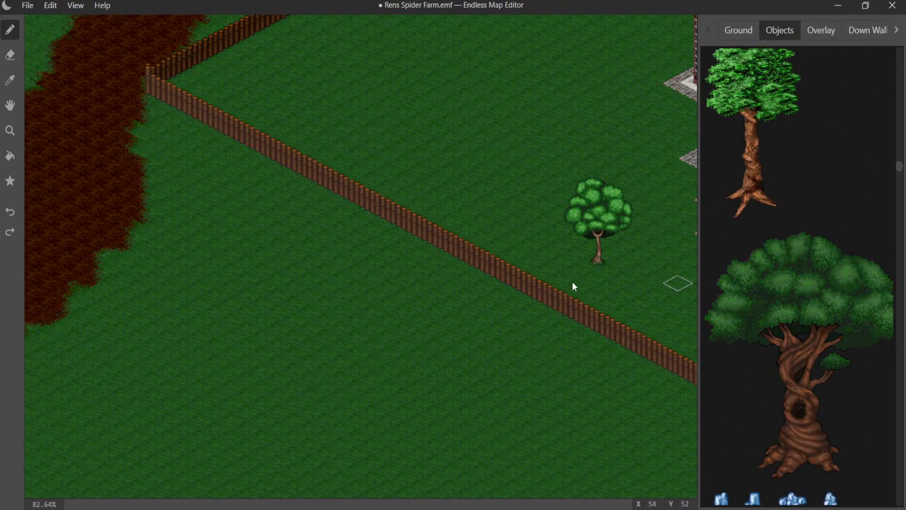
pyautogui.click(273, 197)
pyautogui.hotkey('ctrl', 'z')
pyautogui.click(243, 216)
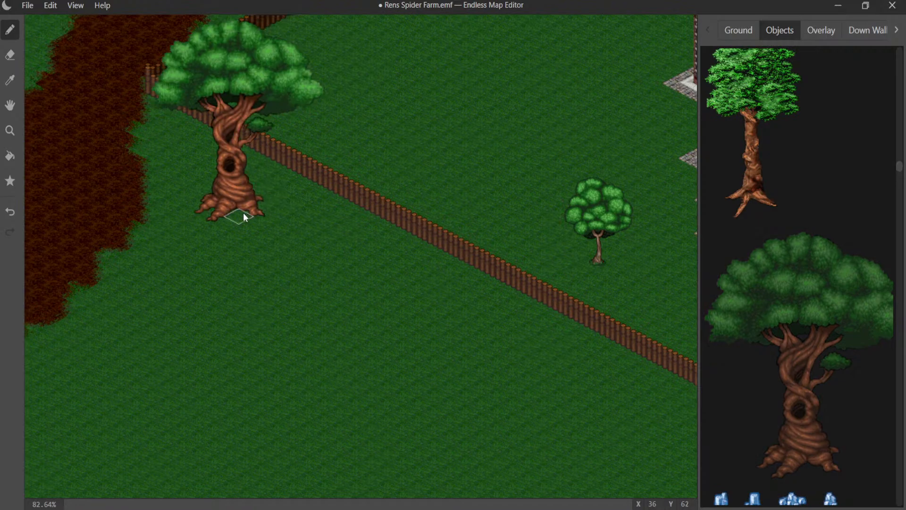
pyautogui.hotkey('ctrl', 'z')
pyautogui.click(255, 211)
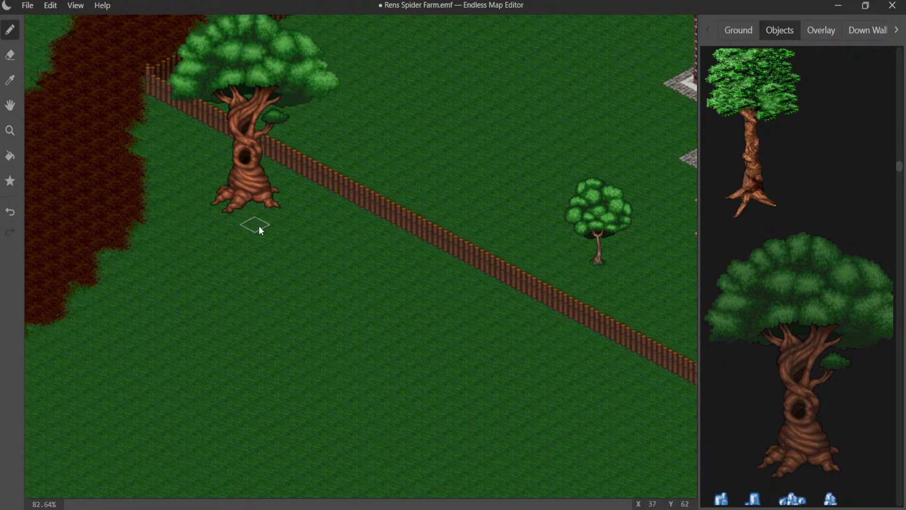
# - Save the Rens Spider Farm map
pyautogui.moveTo(229, 190); pyautogui.dragTo(245, 251, button='middle')
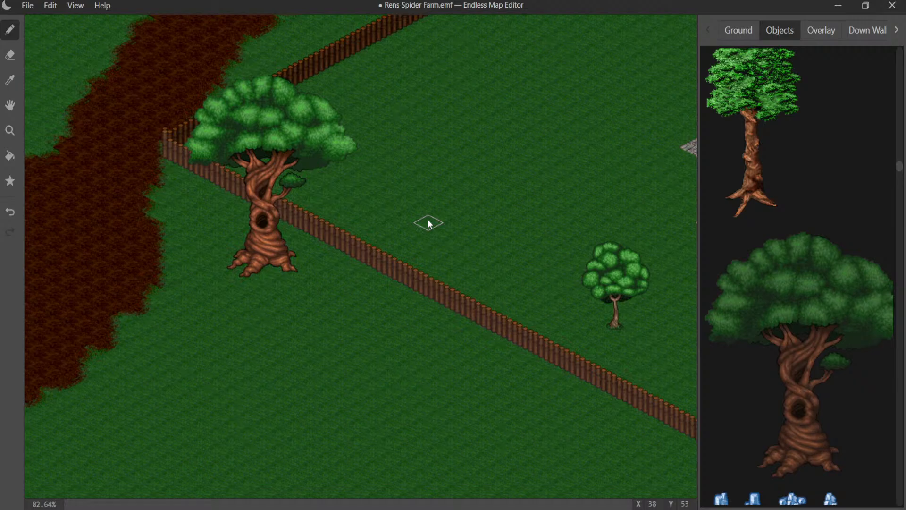
pyautogui.click(34, 7)
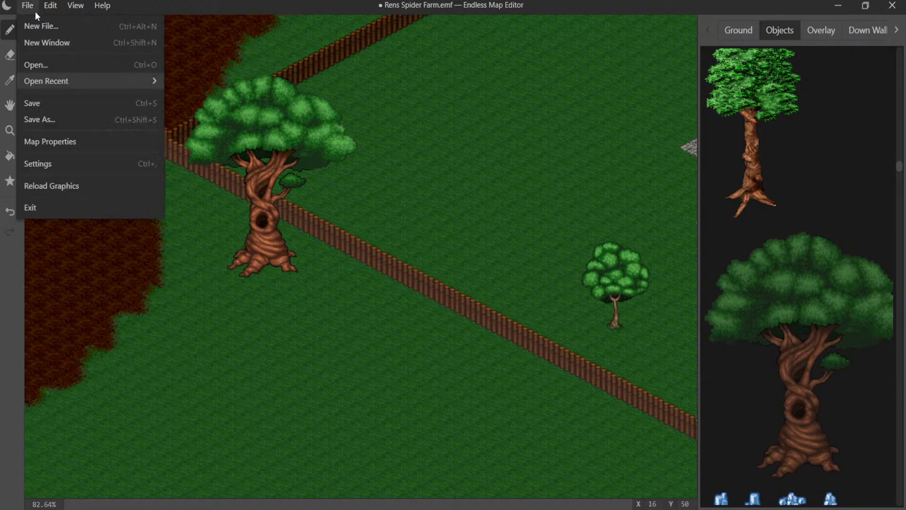
pyautogui.click(54, 100)
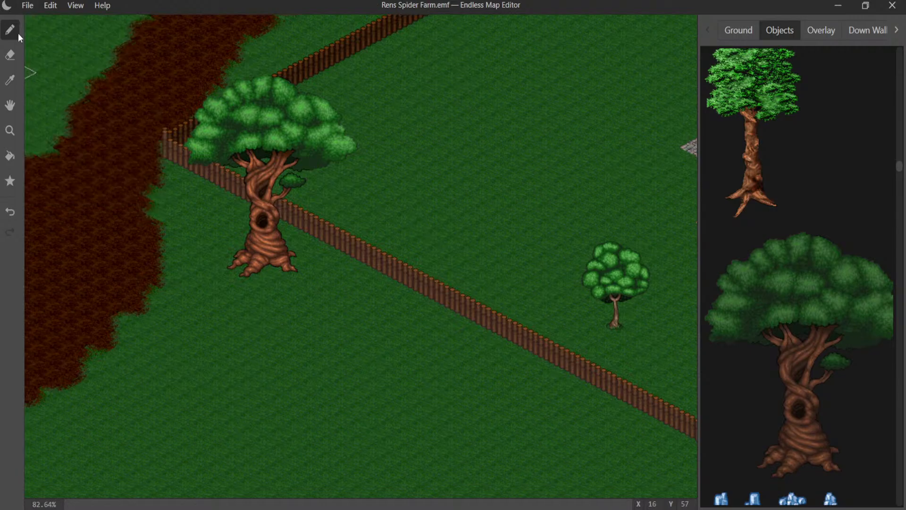
# - Open the Odd Vill.emf map and look over its ground from the upper corner down
pyautogui.click(30, 6)
pyautogui.moveTo(69, 84)
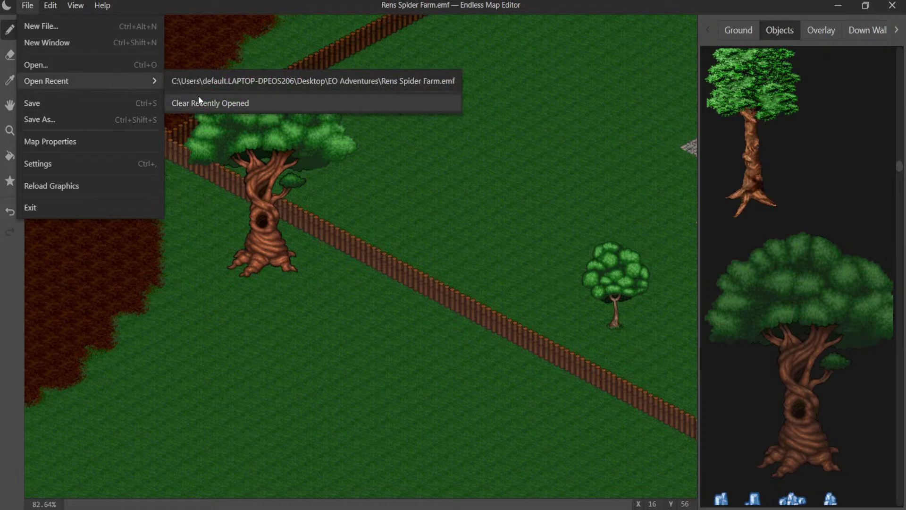
pyautogui.click(60, 64)
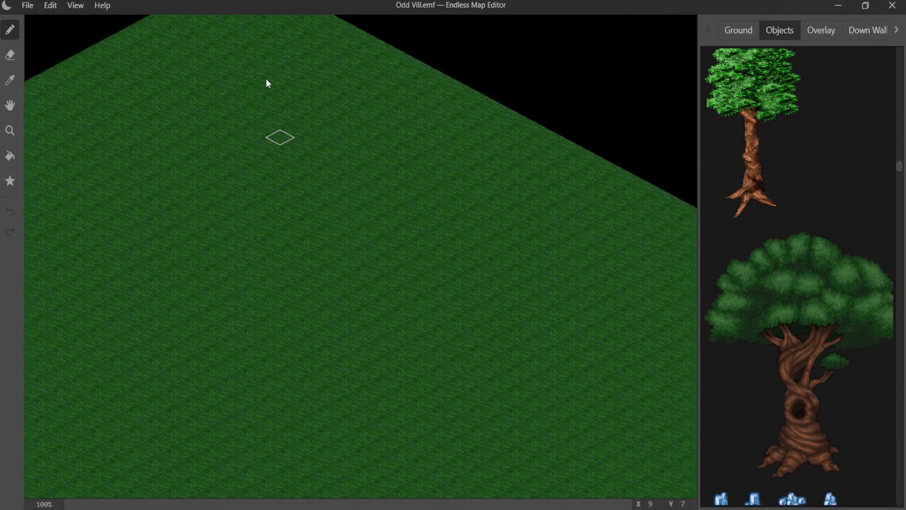
pyautogui.moveTo(265, 78); pyautogui.dragTo(402, 18, button='middle')
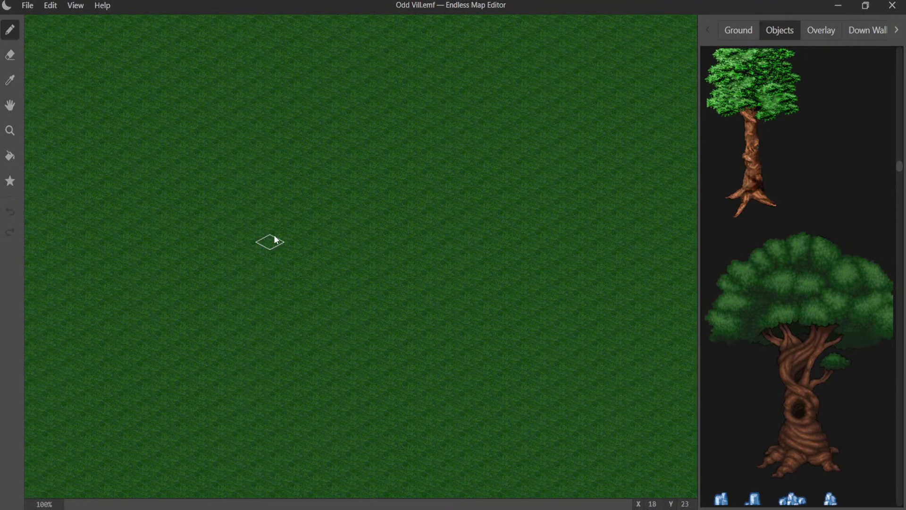
pyautogui.moveTo(274, 234); pyautogui.dragTo(420, 87, button='middle')
pyautogui.scroll(-3, 339, 290)
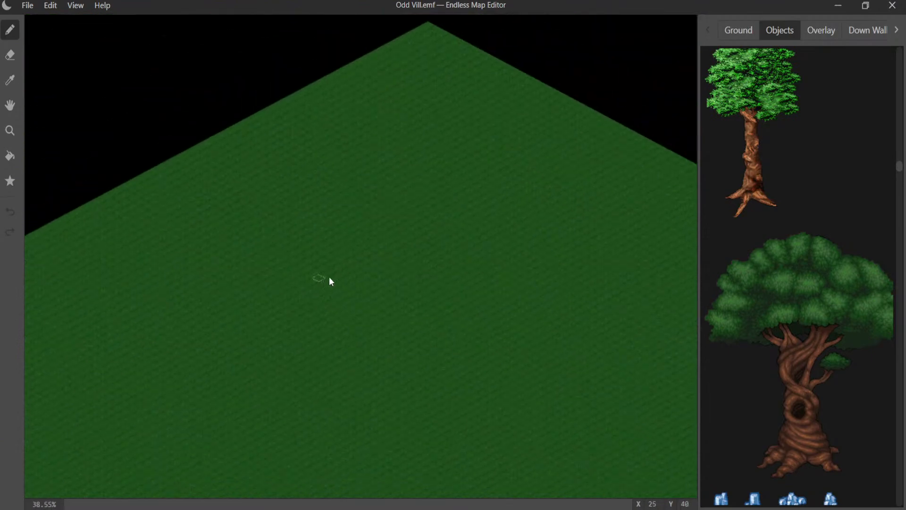
pyautogui.moveTo(338, 268); pyautogui.dragTo(279, 60, button='middle')
pyautogui.moveTo(301, 196); pyautogui.dragTo(263, 142, button='middle')
pyautogui.moveTo(299, 155); pyautogui.dragTo(403, 266, button='middle')
# - Reopen the recent map Rens Spider Farm.emf
pyautogui.click(28, 10)
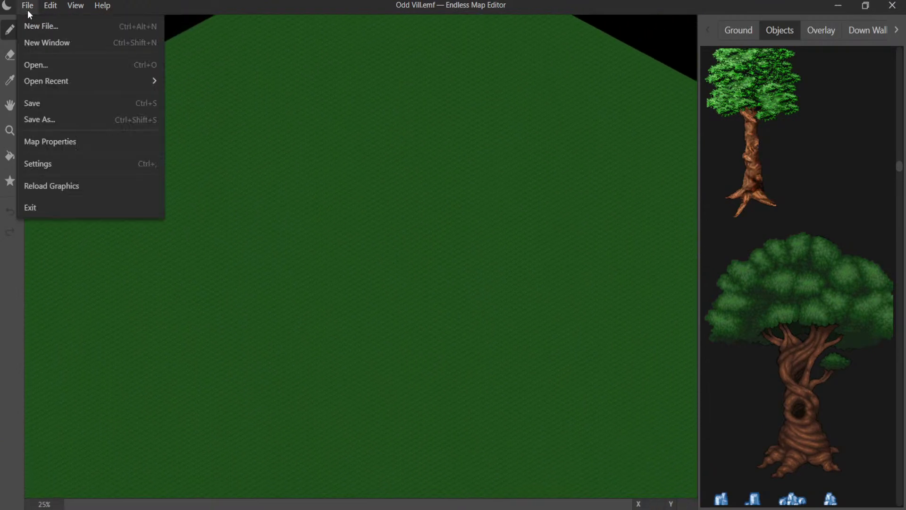
pyautogui.moveTo(65, 81)
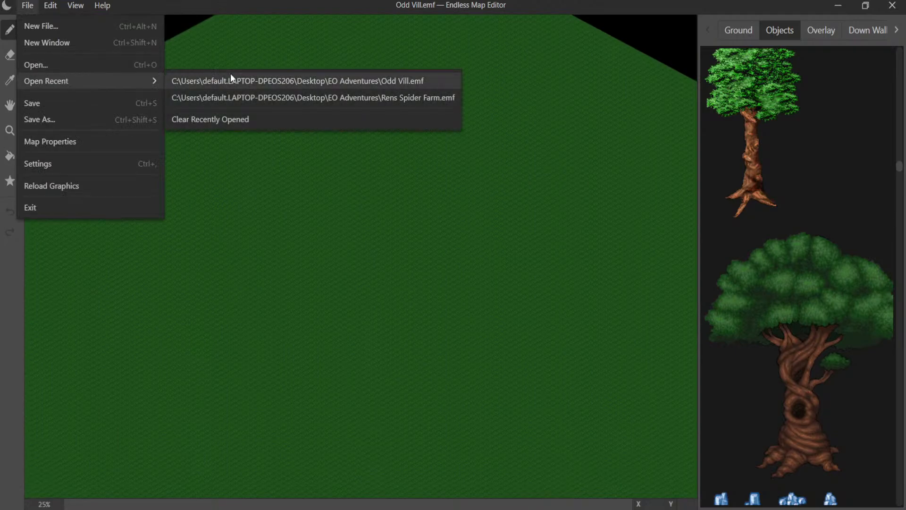
pyautogui.click(300, 97)
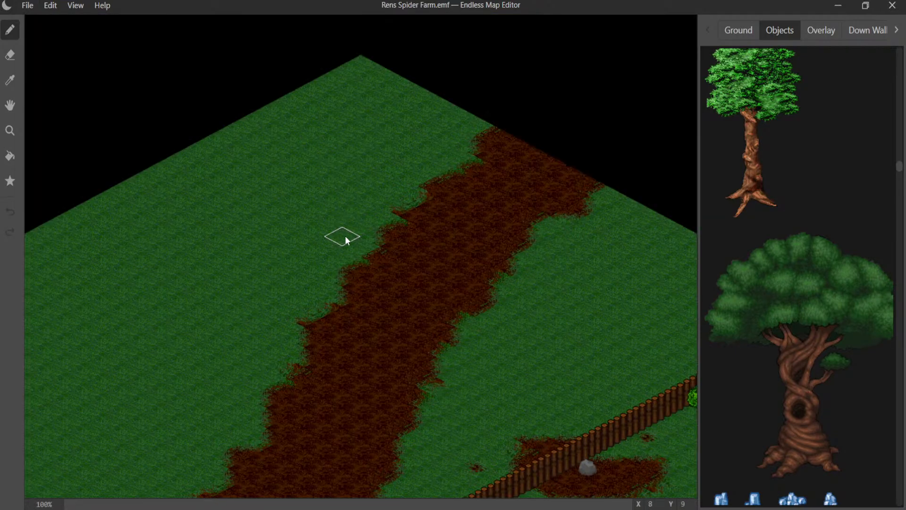
# - Examine the farm from the dirt road past the palisade to the path at the house's front door
pyautogui.moveTo(325, 224); pyautogui.dragTo(90, 18, button='middle')
pyautogui.moveTo(280, 204); pyautogui.dragTo(40, 56, button='middle')
pyautogui.moveTo(227, 172); pyautogui.dragTo(431, 18, button='middle')
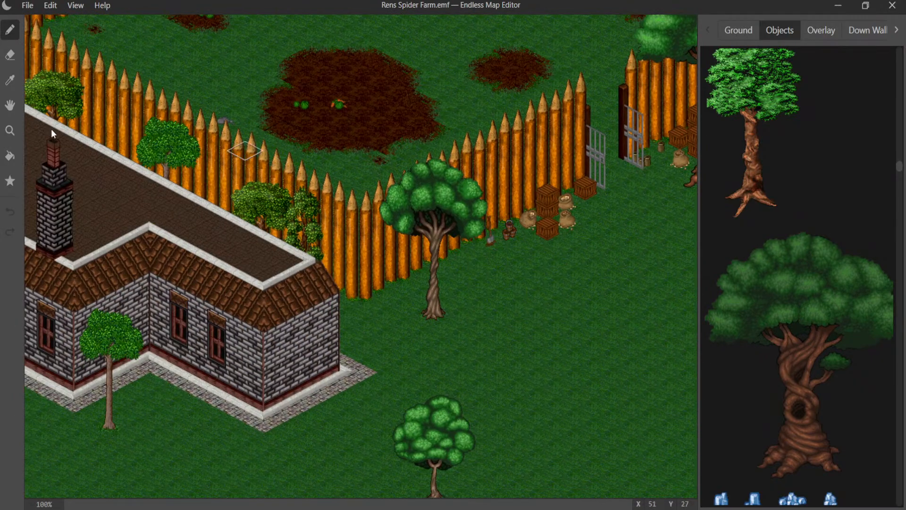
pyautogui.moveTo(51, 129)
pyautogui.mouseDown(button='middle')
pyautogui.moveTo(128, 108)
pyautogui.moveTo(242, 45)
pyautogui.mouseUp(button='middle')
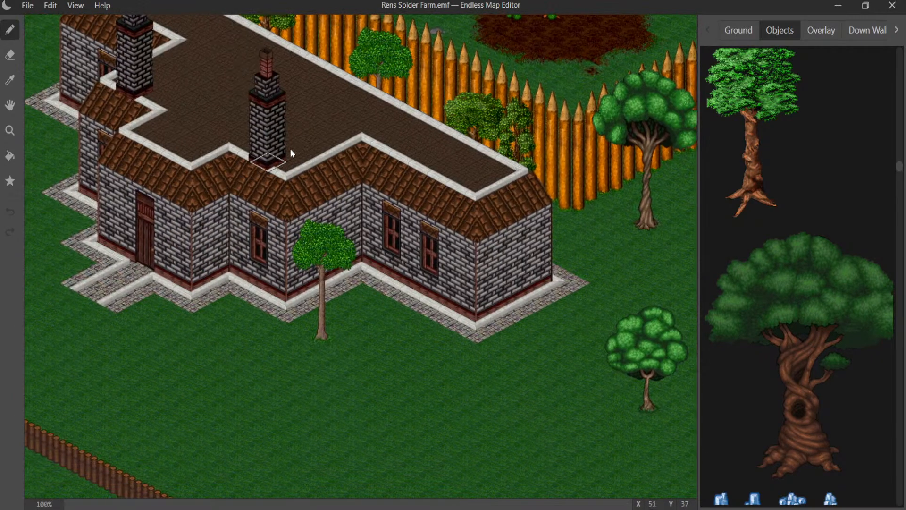
pyautogui.moveTo(290, 149); pyautogui.dragTo(375, 21, button='middle')
pyautogui.moveTo(222, 143); pyautogui.dragTo(374, 182, button='middle')
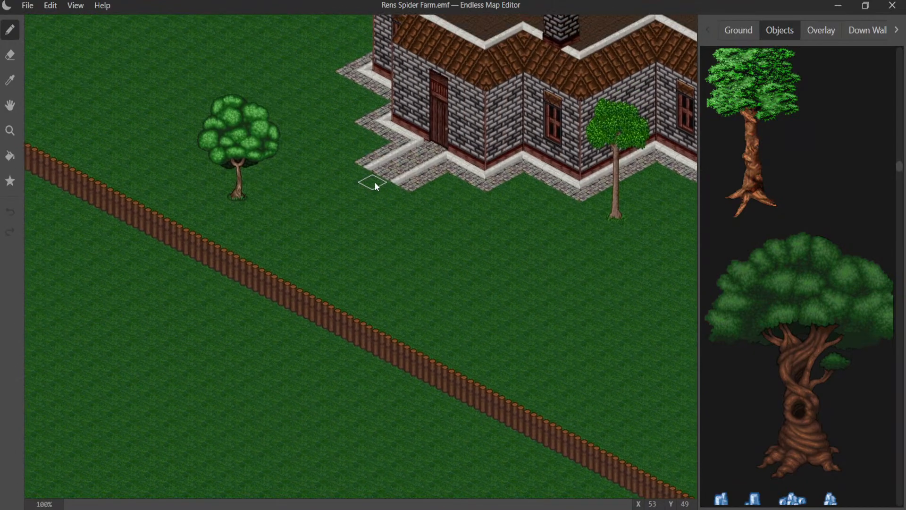
pyautogui.scroll(7, 371, 182)
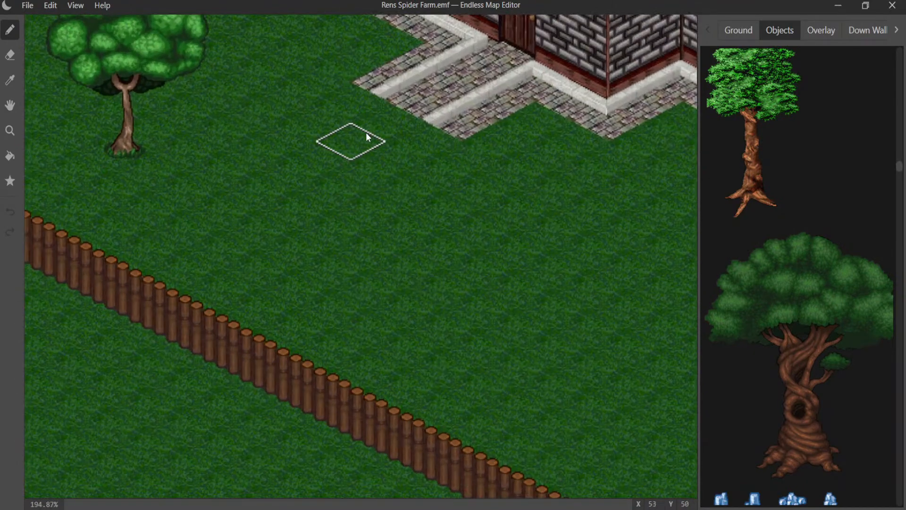
pyautogui.moveTo(368, 137); pyautogui.dragTo(263, 232, button='middle')
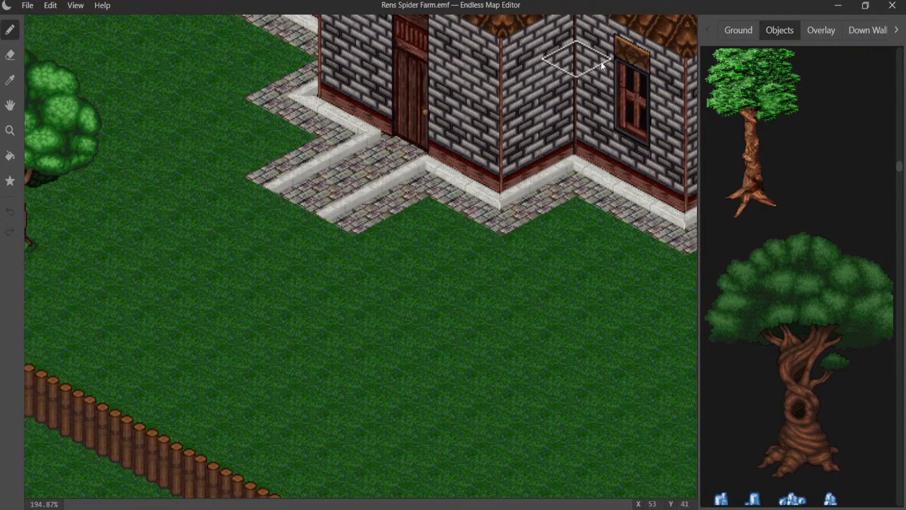
# - Extend the front door path by one tile onto the grass with a dirt-edged cobblestone ground tile
pyautogui.click(736, 31)
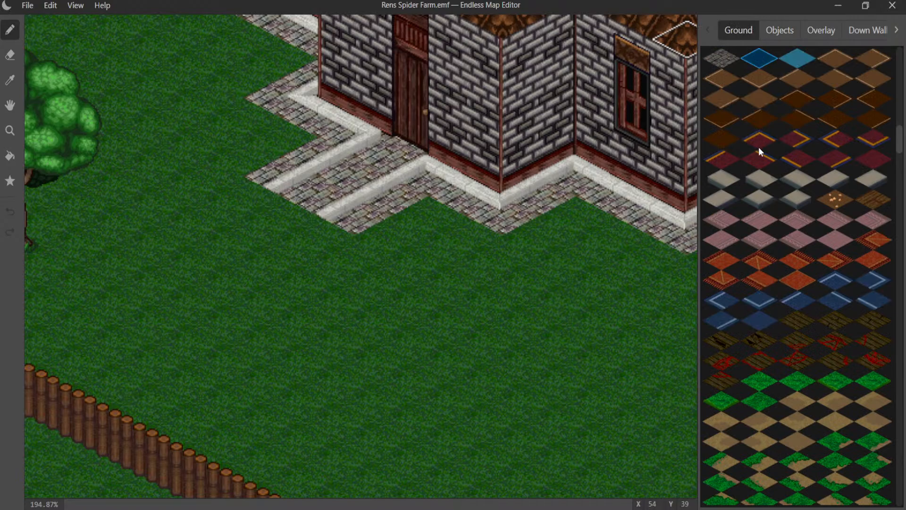
pyautogui.scroll(-15, 758, 146)
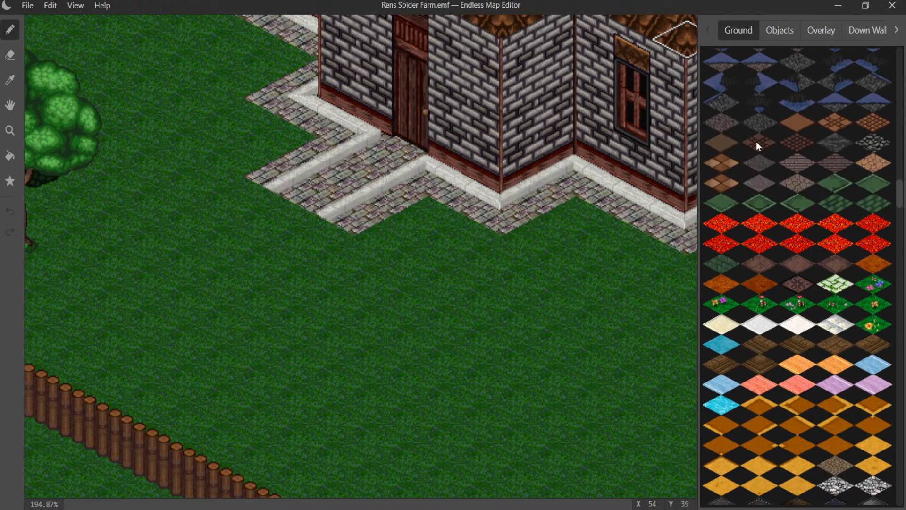
pyautogui.scroll(-8, 757, 145)
pyautogui.scroll(-5, 757, 145)
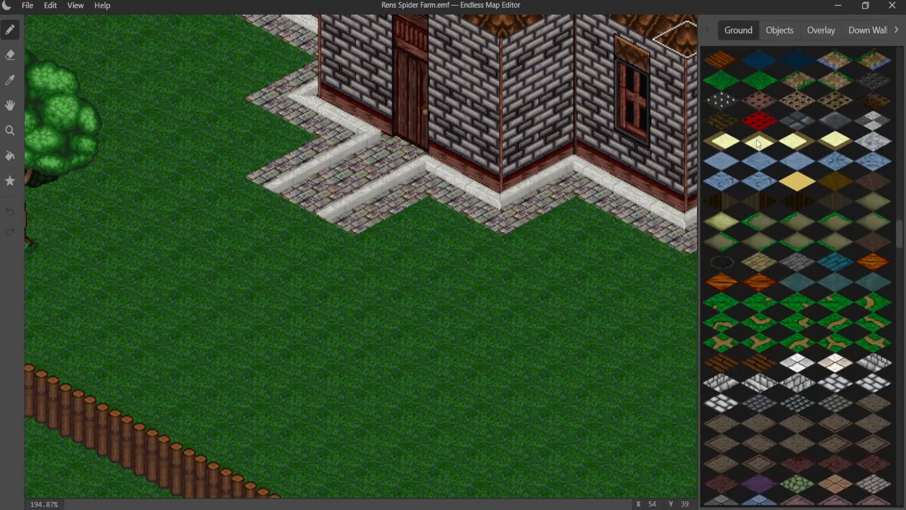
pyautogui.scroll(-12, 757, 140)
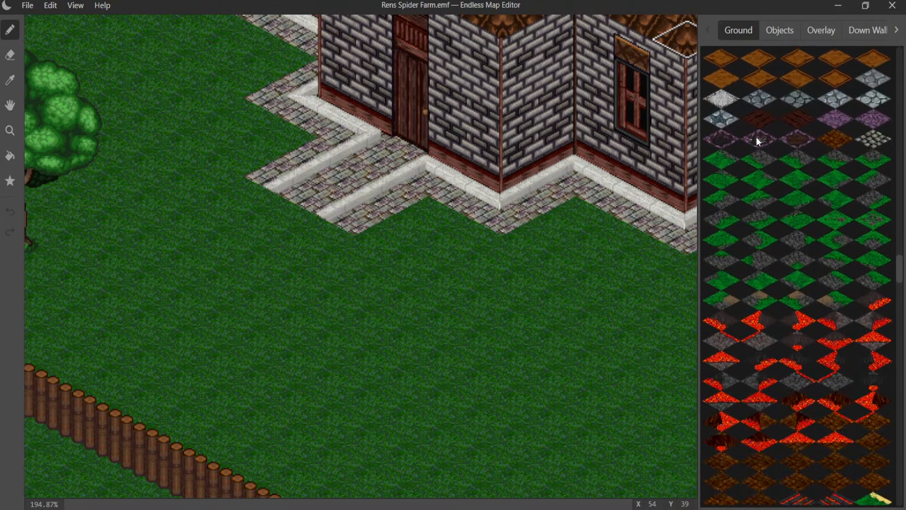
pyautogui.scroll(-15, 758, 141)
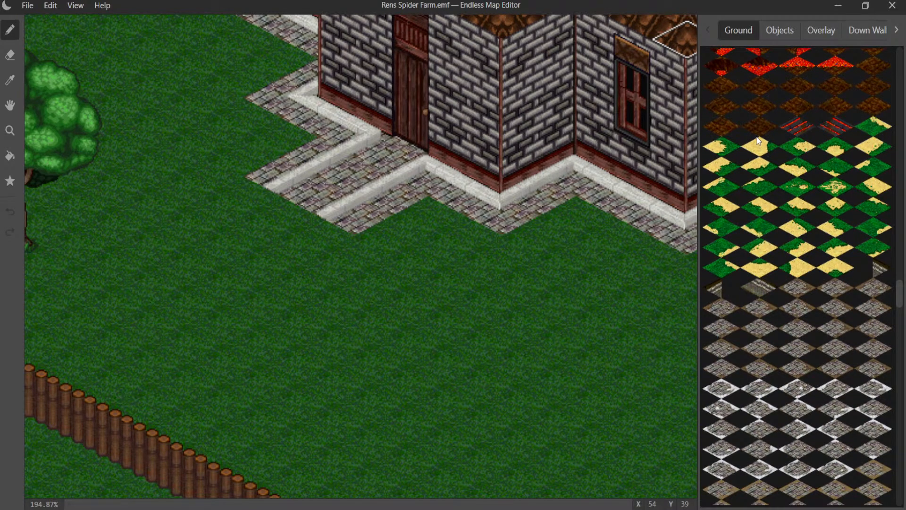
pyautogui.scroll(-5, 757, 141)
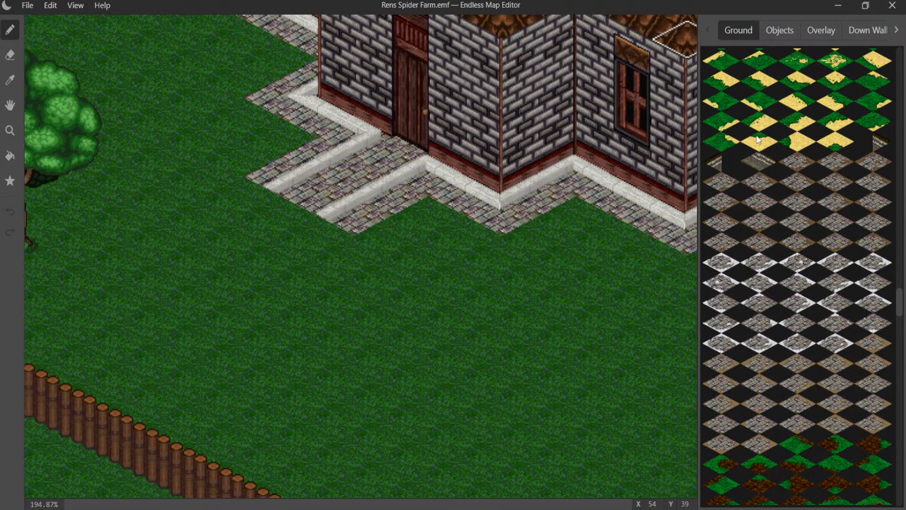
pyautogui.scroll(-3, 757, 138)
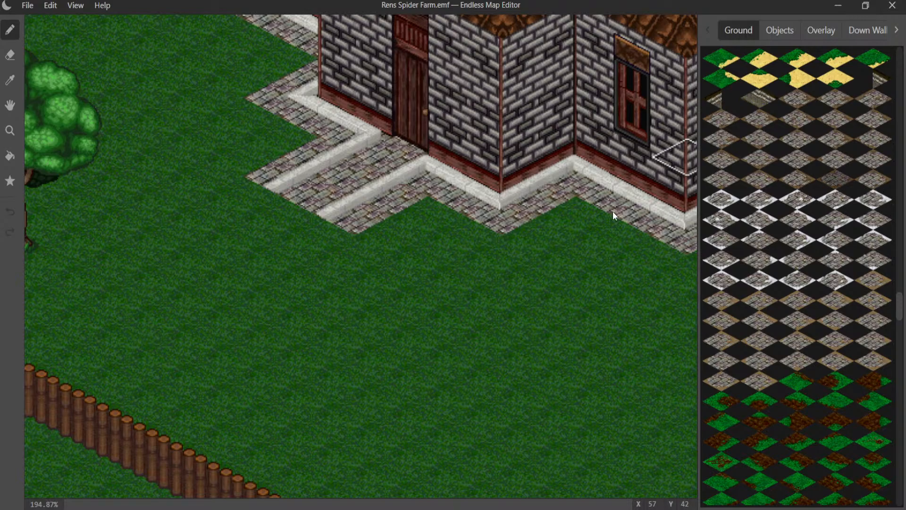
pyautogui.click(277, 218)
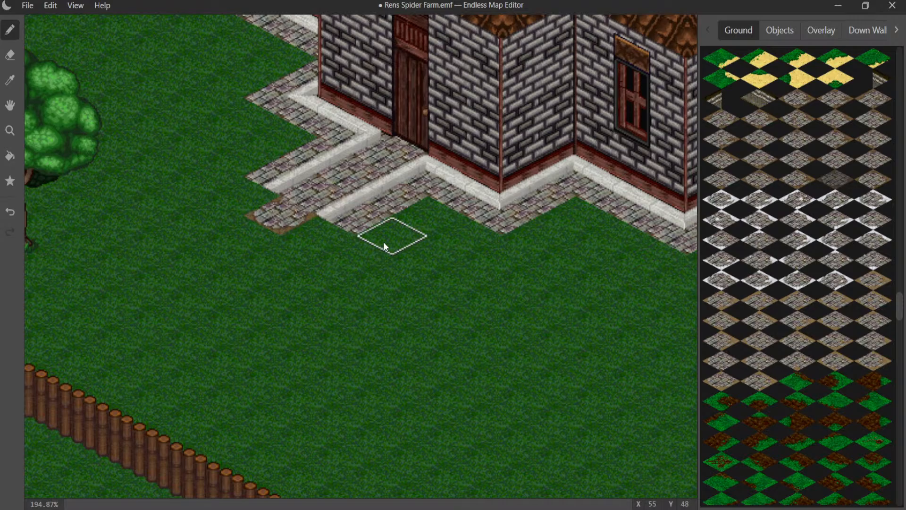
# - Examine the vegetable patches inside the palisade and the house's roof and front walls
pyautogui.moveTo(357, 224); pyautogui.dragTo(243, 359, button='middle')
pyautogui.moveTo(385, 190); pyautogui.dragTo(172, 354, button='middle')
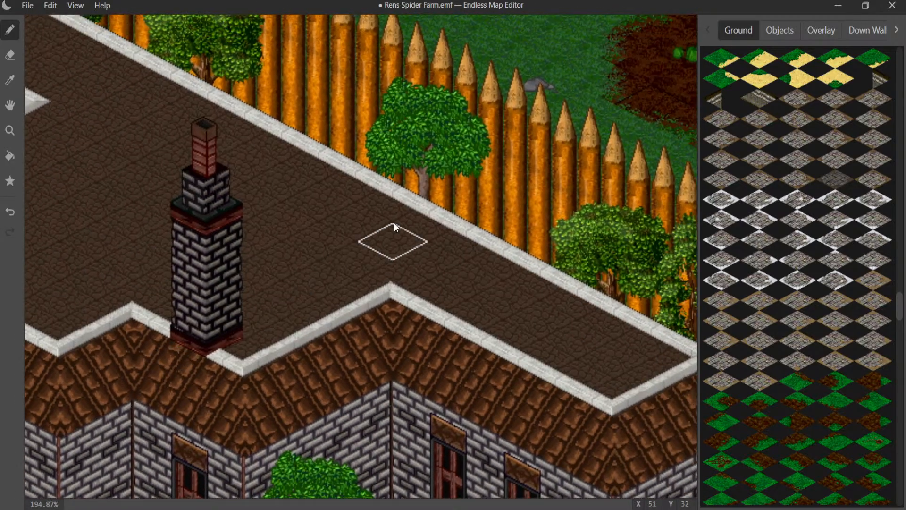
pyautogui.moveTo(395, 210); pyautogui.dragTo(69, 338, button='middle')
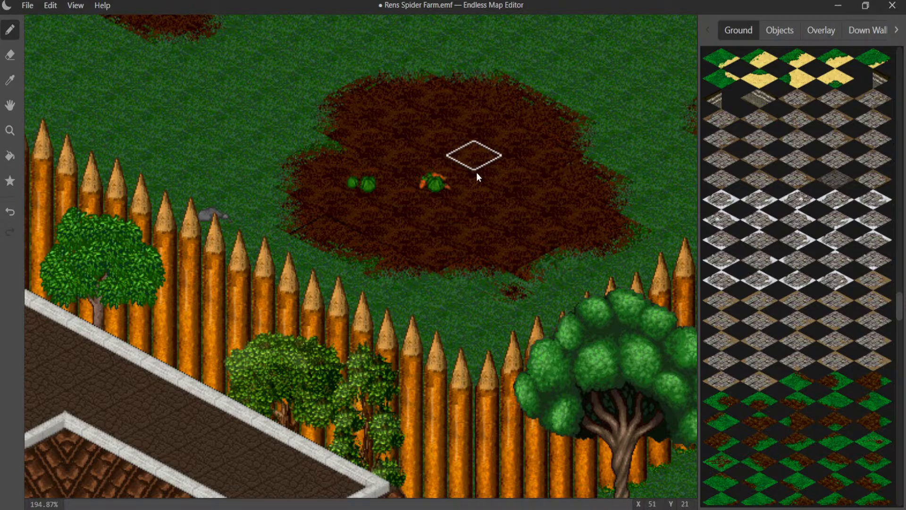
pyautogui.moveTo(477, 176); pyautogui.dragTo(152, 415, button='middle')
pyautogui.moveTo(406, 289); pyautogui.dragTo(192, 429, button='middle')
pyautogui.moveTo(240, 381); pyautogui.dragTo(380, 442, button='middle')
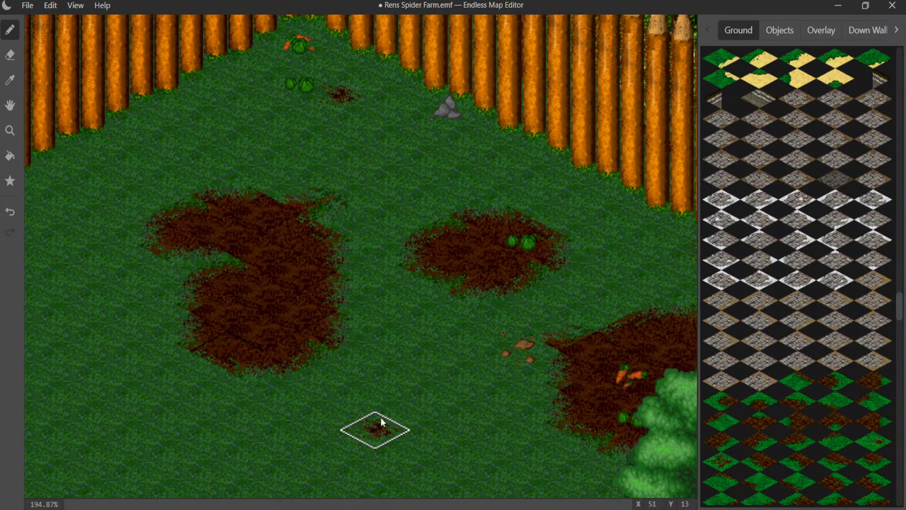
pyautogui.scroll(-2, 355, 397)
pyautogui.scroll(-2, 324, 385)
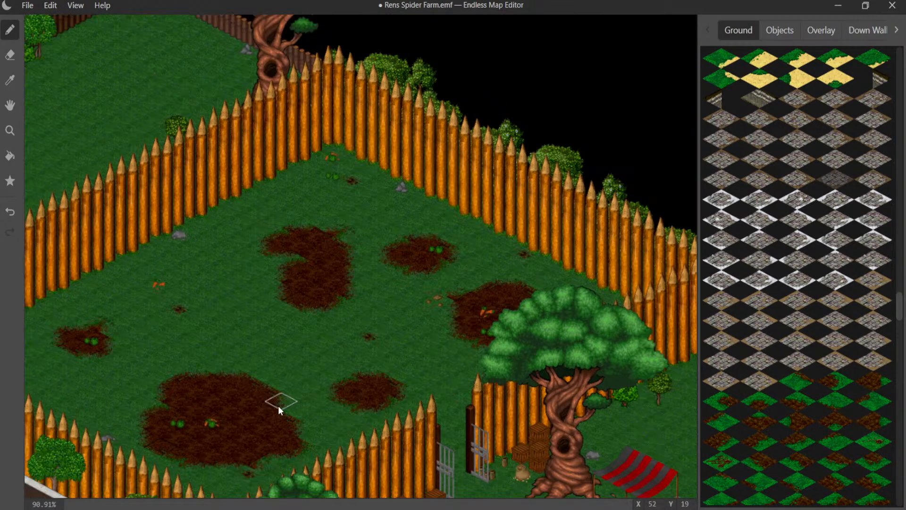
pyautogui.moveTo(233, 395); pyautogui.dragTo(433, 213, button='middle')
pyautogui.moveTo(332, 321); pyautogui.dragTo(527, 200, button='middle')
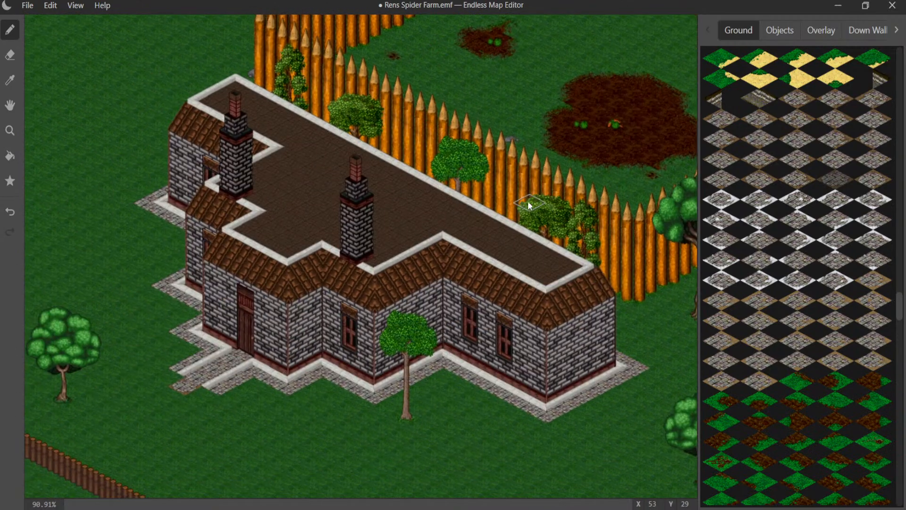
pyautogui.scroll(3, 193, 403)
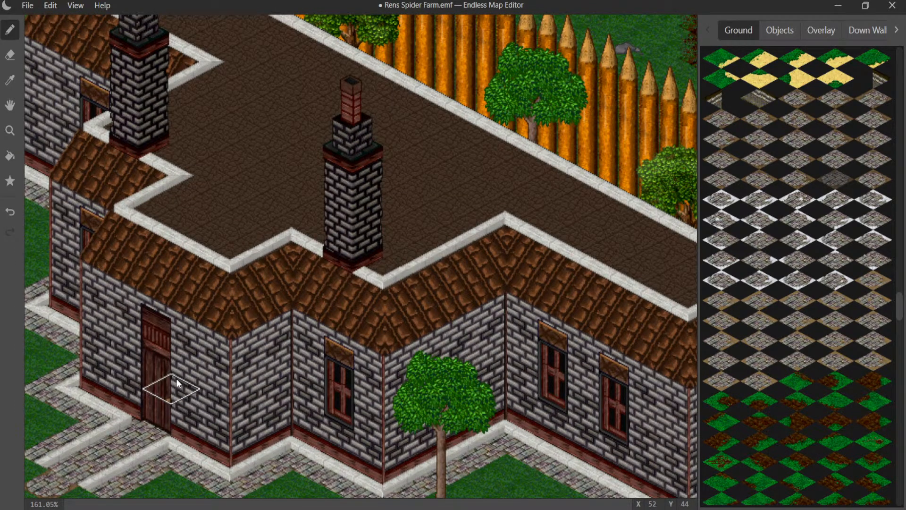
# - Try a second dirt-edged cobblestone tile beside the end of the front door path, then undo it
pyautogui.moveTo(93, 390); pyautogui.dragTo(325, 290, button='middle')
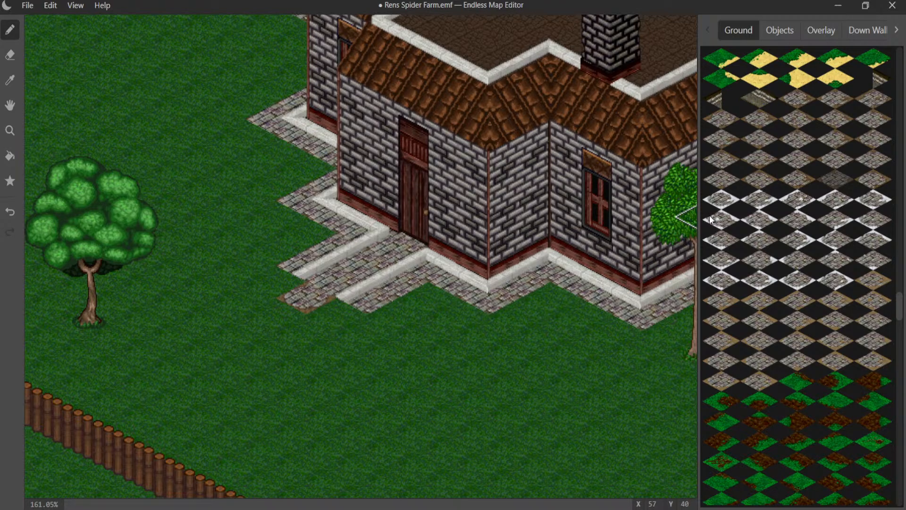
pyautogui.click(876, 163)
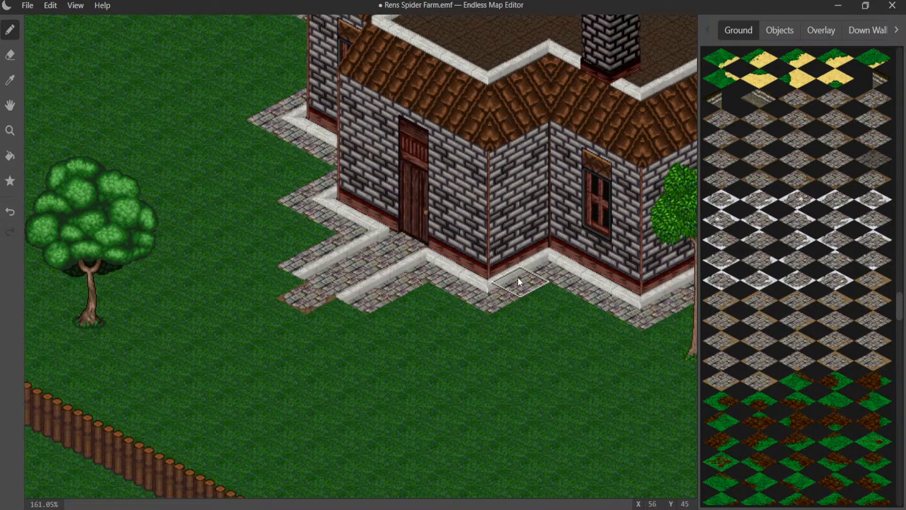
pyautogui.click(347, 314)
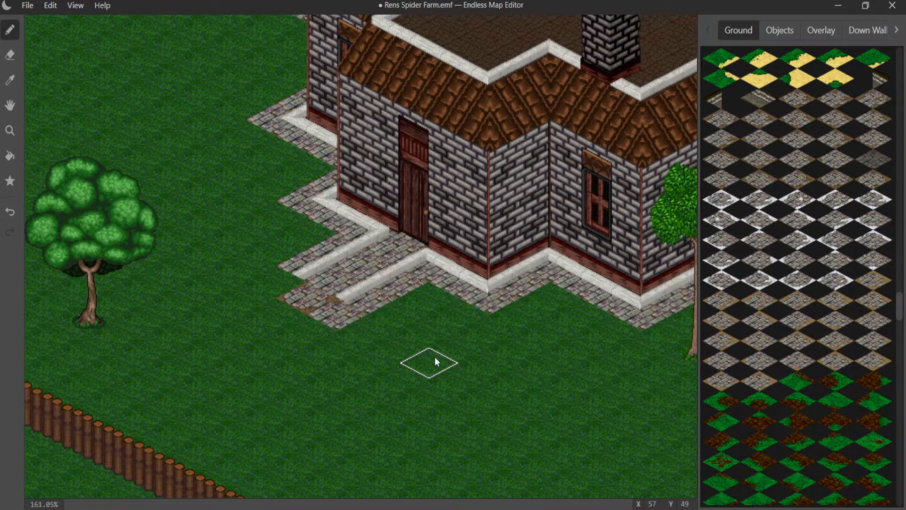
pyautogui.hotkey('ctrl', 'z')
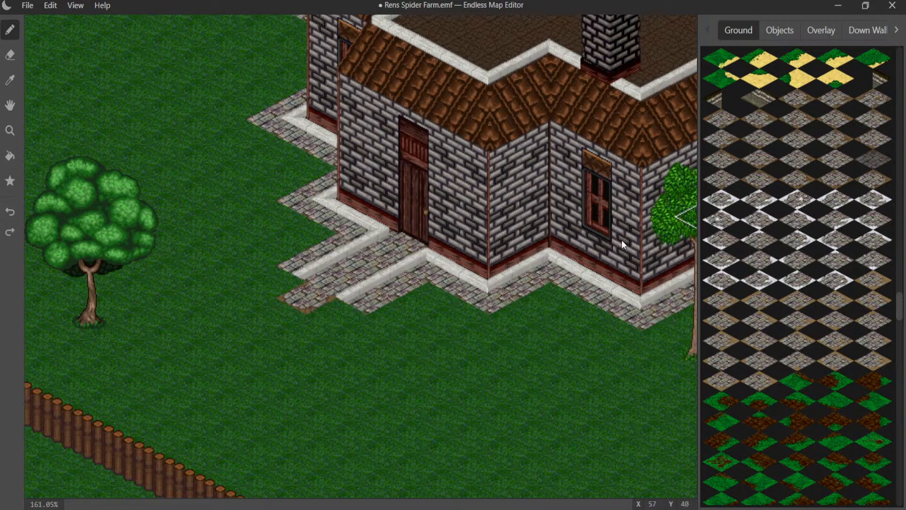
pyautogui.click(310, 301)
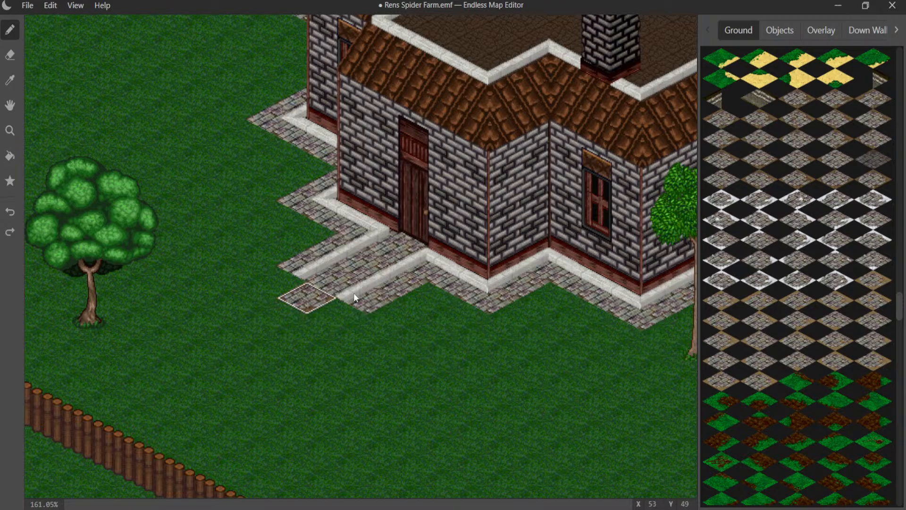
# - Paint a strip of bare dark dirt ground tiles along the paving from the front door path to the tree by the front wall
pyautogui.click(780, 30)
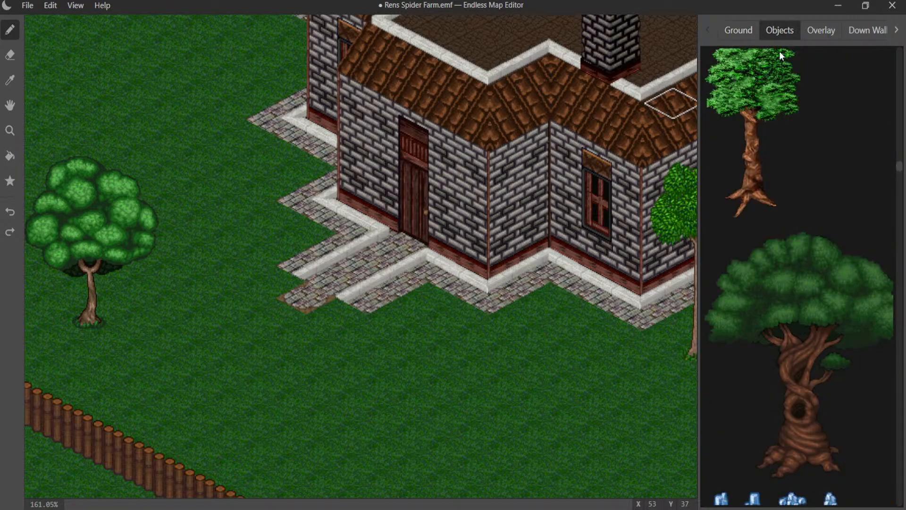
pyautogui.click(739, 31)
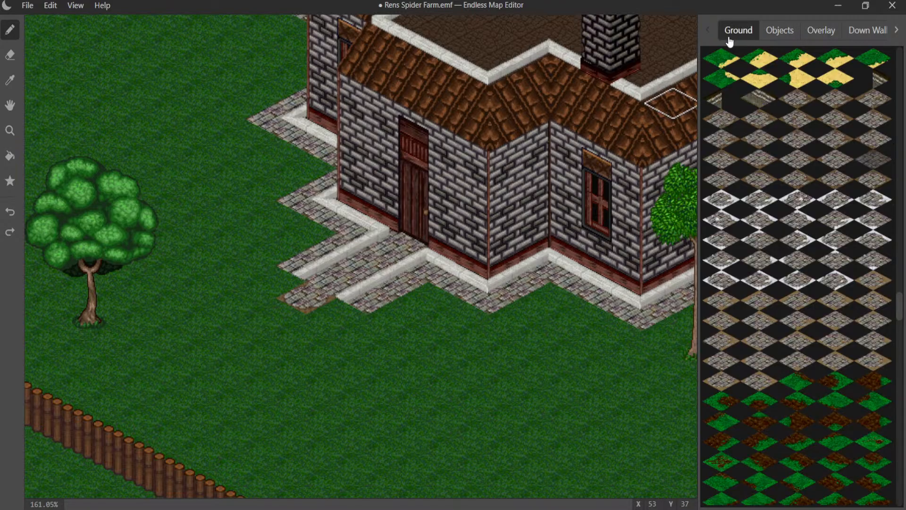
pyautogui.click(9, 81)
pyautogui.click(152, 179)
pyautogui.scroll(3, 749, 119)
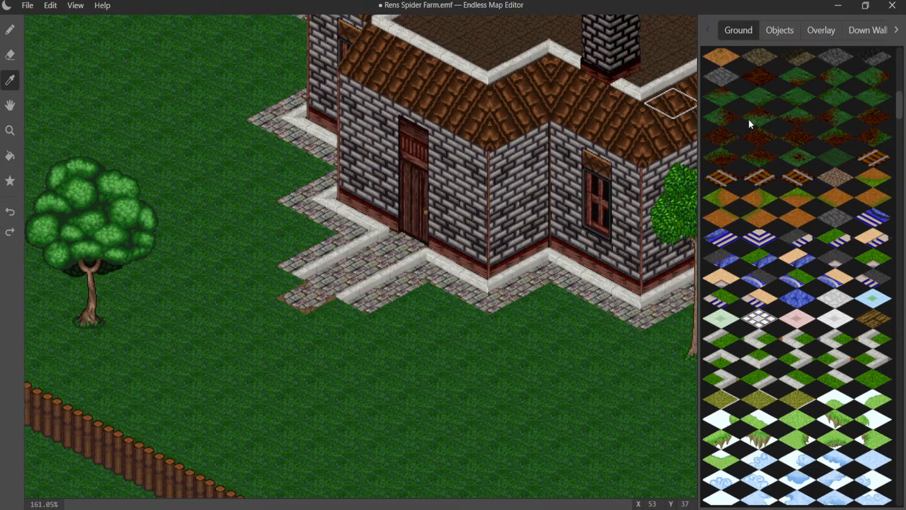
pyautogui.scroll(2, 749, 119)
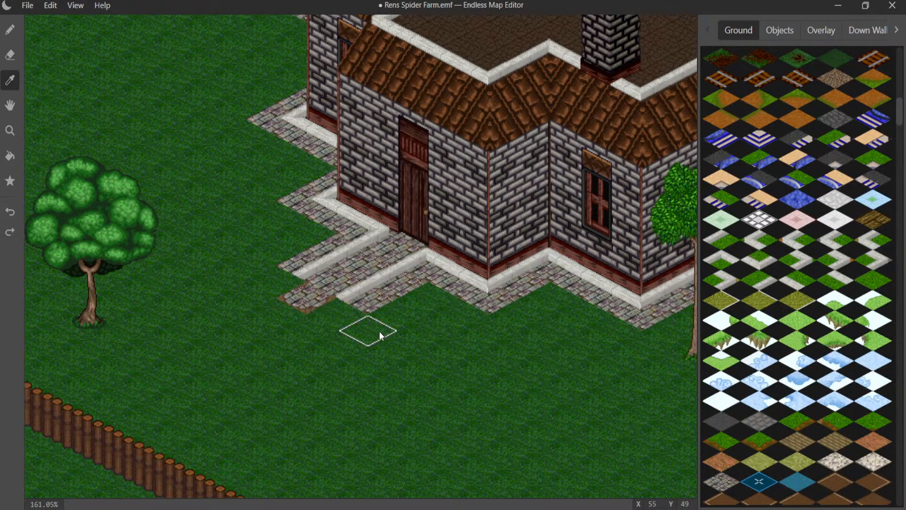
pyautogui.scroll(1, 740, 145)
pyautogui.scroll(2, 741, 146)
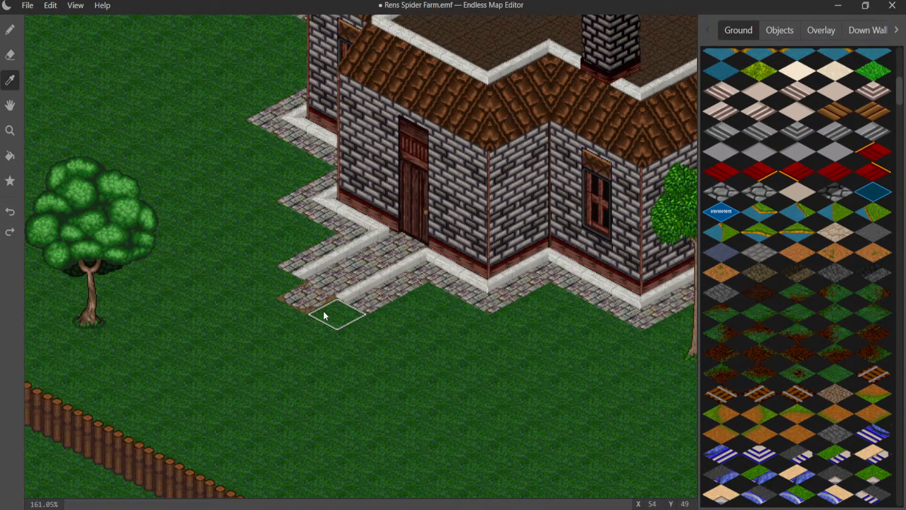
pyautogui.click(10, 29)
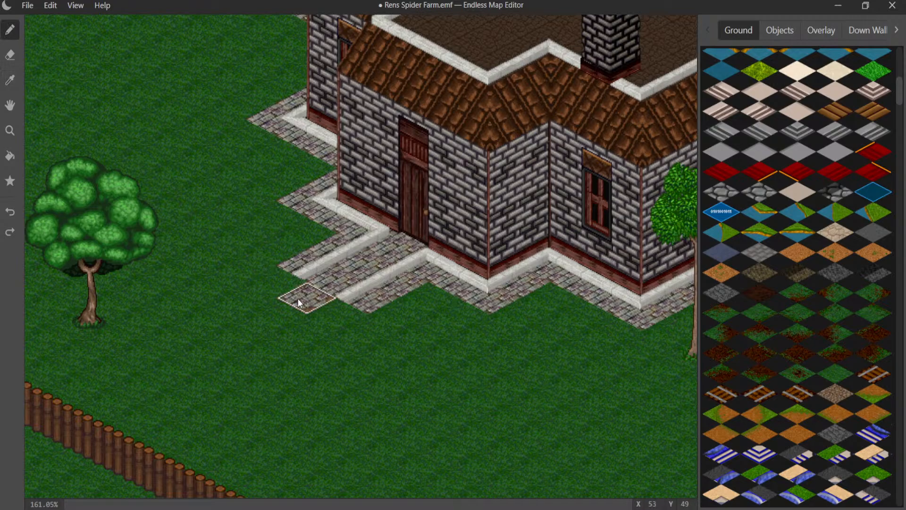
pyautogui.click(328, 311)
pyautogui.moveTo(329, 313)
pyautogui.mouseDown()
pyautogui.moveTo(376, 323)
pyautogui.moveTo(396, 310)
pyautogui.moveTo(480, 319)
pyautogui.moveTo(547, 306)
pyautogui.moveTo(654, 339)
pyautogui.mouseUp()
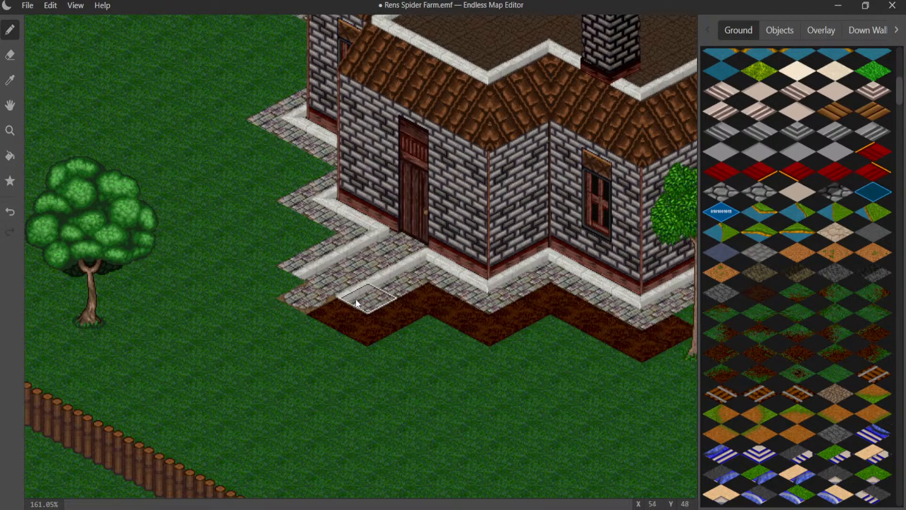
# - Continue the dark dirt strip from the other side of the front door path along the stepped paving of the side wall
pyautogui.click(290, 284)
pyautogui.moveTo(270, 273)
pyautogui.mouseDown()
pyautogui.moveTo(309, 249)
pyautogui.moveTo(248, 203)
pyautogui.moveTo(289, 170)
pyautogui.moveTo(235, 136)
pyautogui.mouseUp()
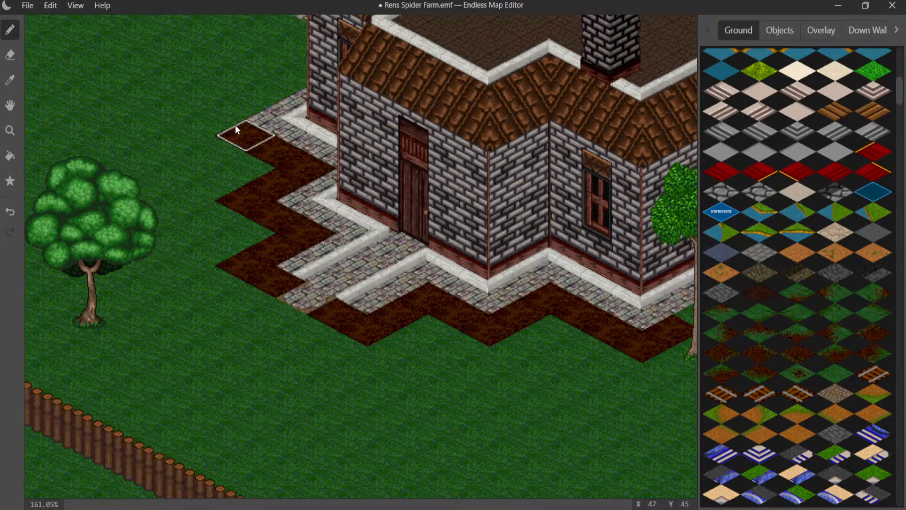
pyautogui.moveTo(235, 125); pyautogui.dragTo(303, 81)
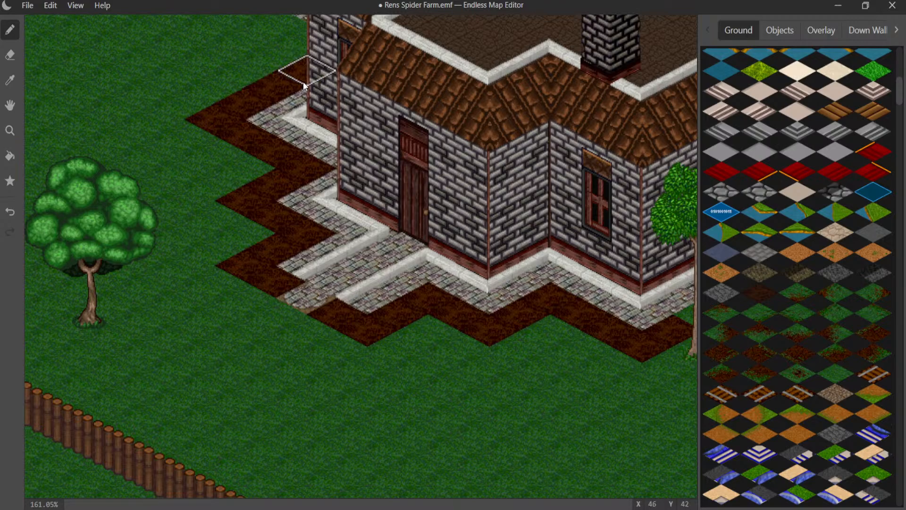
pyautogui.moveTo(299, 81); pyautogui.dragTo(328, 241, button='middle')
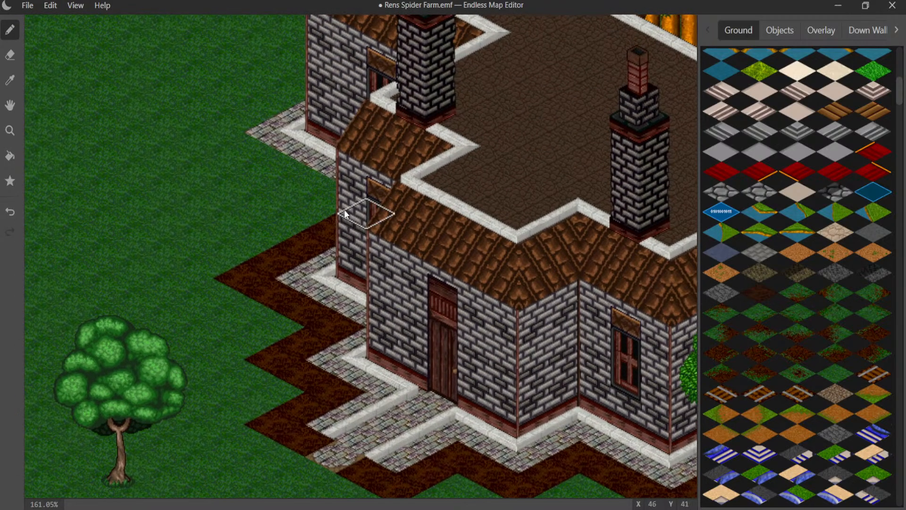
pyautogui.moveTo(342, 210)
pyautogui.mouseDown()
pyautogui.moveTo(230, 135)
pyautogui.moveTo(291, 95)
pyautogui.moveTo(290, 109)
pyautogui.mouseUp()
# - Extend the dark dirt strip behind the tree, along the two-window front wall and around the paving of the windowless end wall
pyautogui.moveTo(367, 273); pyautogui.dragTo(163, 123, button='middle')
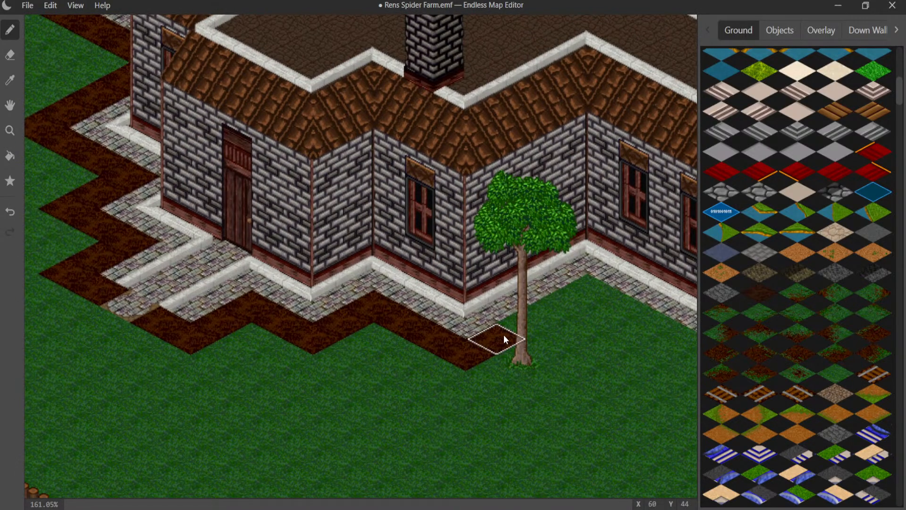
pyautogui.moveTo(524, 322); pyautogui.dragTo(573, 292)
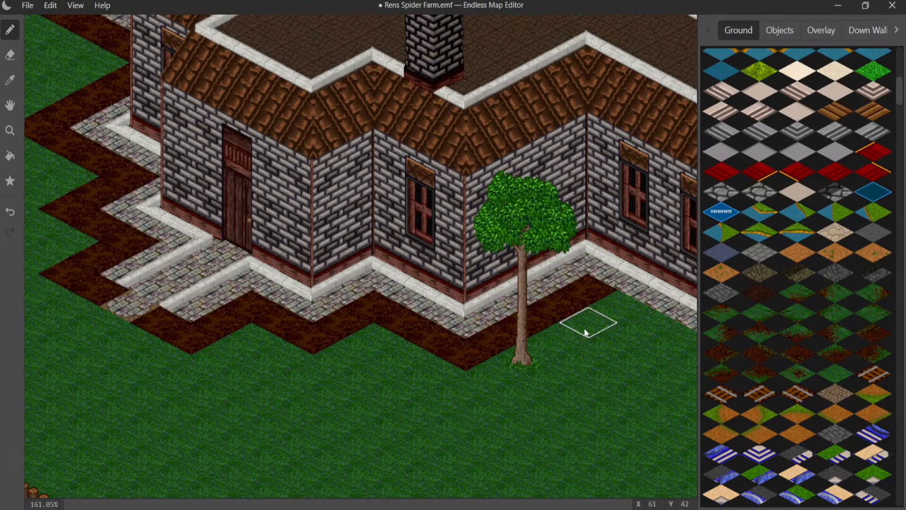
pyautogui.moveTo(571, 326); pyautogui.dragTo(414, 283, button='middle')
pyautogui.moveTo(415, 283)
pyautogui.mouseDown()
pyautogui.moveTo(463, 268)
pyautogui.moveTo(621, 348)
pyautogui.mouseUp()
pyautogui.moveTo(573, 326); pyautogui.dragTo(248, 316, button='middle')
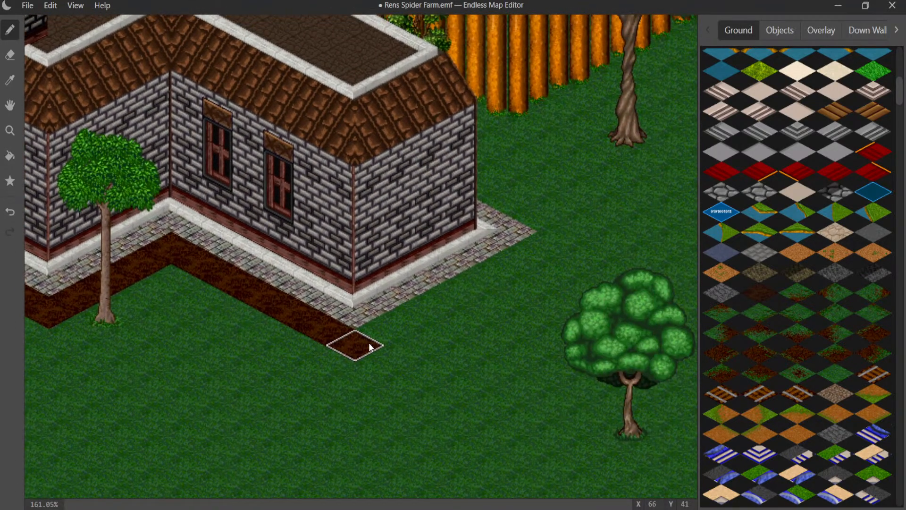
pyautogui.moveTo(348, 342)
pyautogui.mouseDown()
pyautogui.moveTo(409, 324)
pyautogui.moveTo(550, 235)
pyautogui.moveTo(476, 194)
pyautogui.mouseUp()
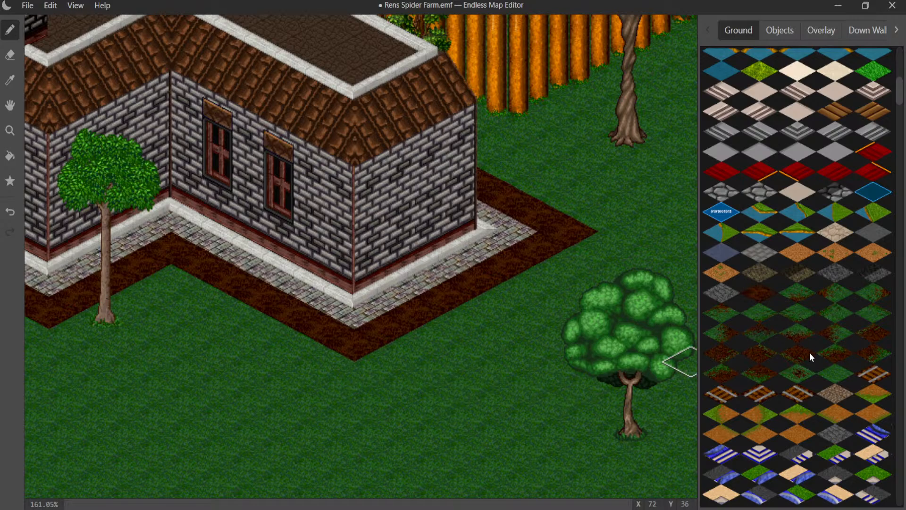
# - Blend the dirt strip along the windowless end wall into the grass with mixed dirt-and-grass edge tiles
pyautogui.click(877, 355)
pyautogui.click(411, 352)
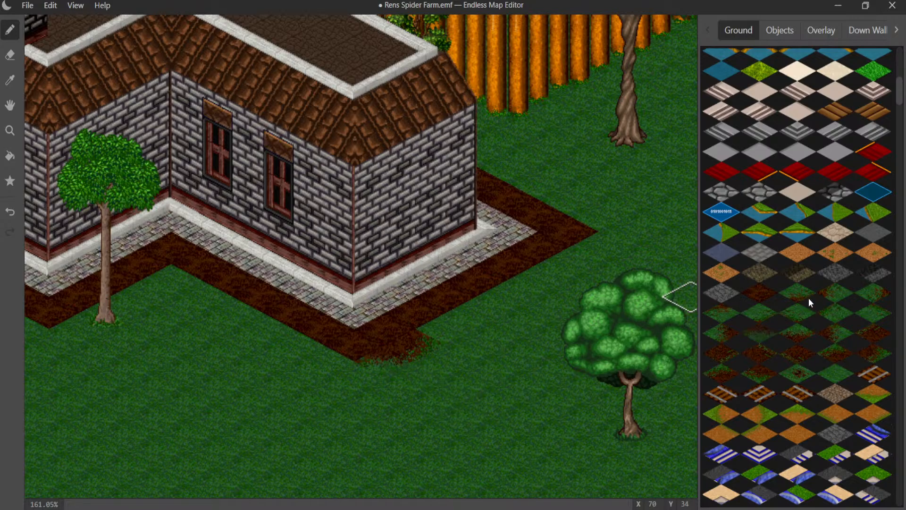
pyautogui.click(832, 295)
pyautogui.click(447, 330)
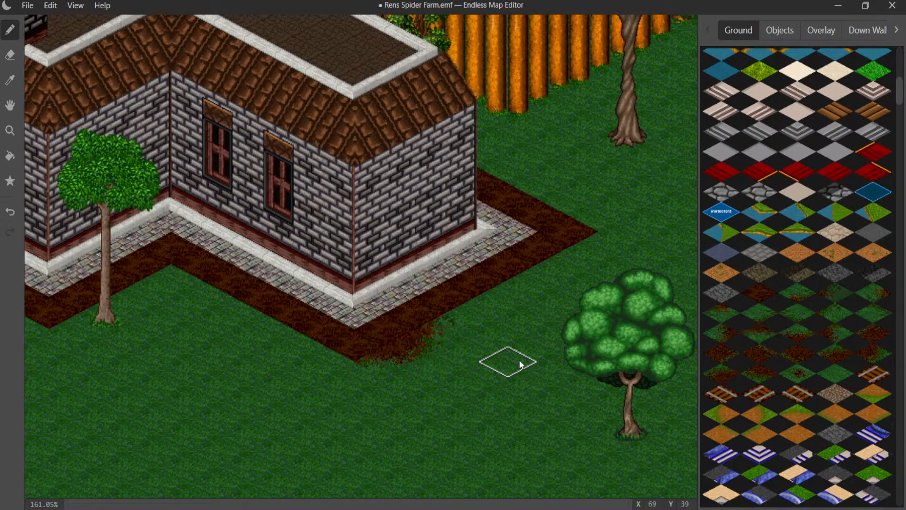
pyautogui.click(542, 292)
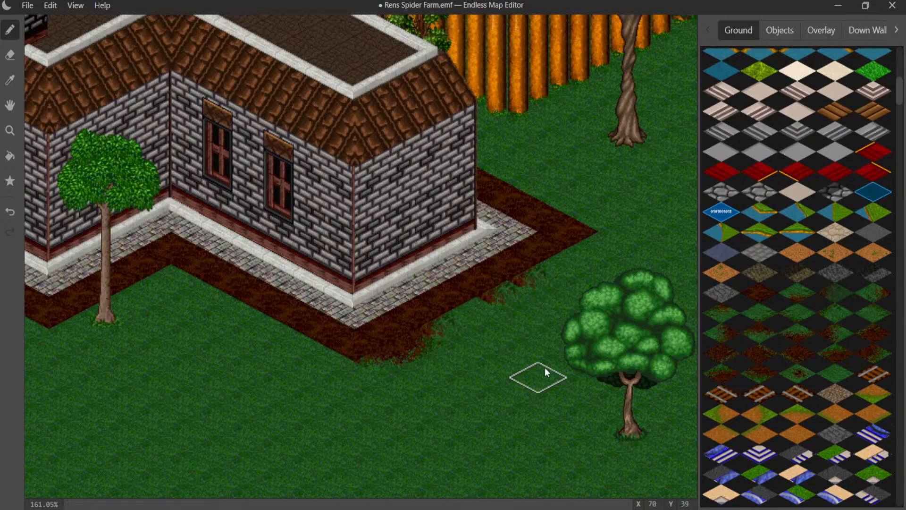
pyautogui.click(871, 341)
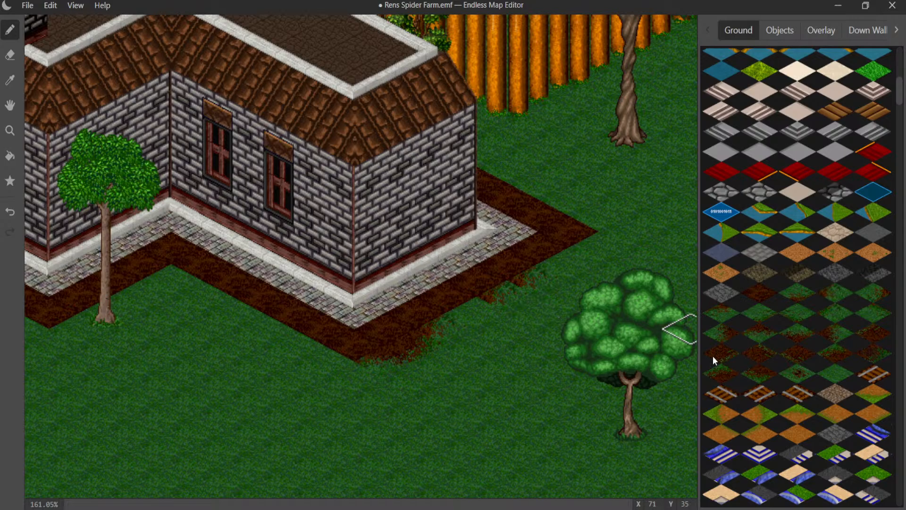
pyautogui.click(480, 321)
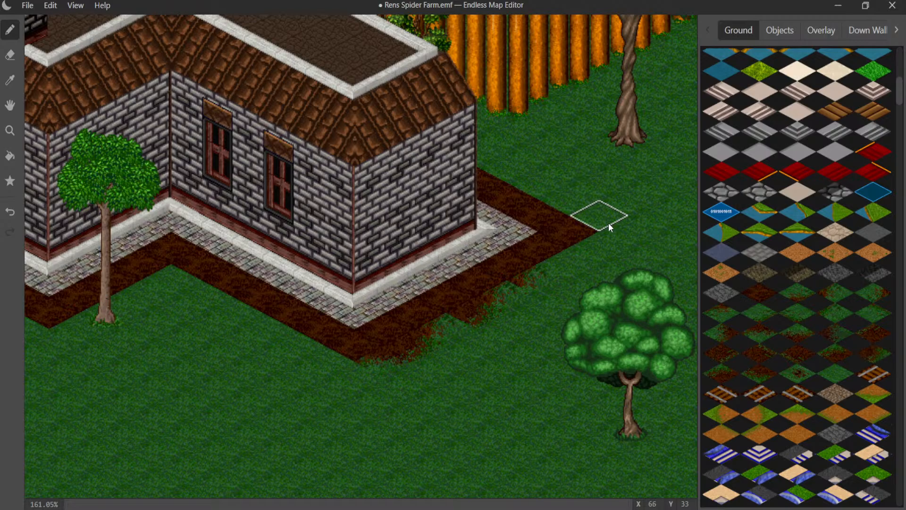
# - Surround the dirt strip's outer corner beyond the end wall with ragged dirt-and-grass edge tiles
pyautogui.click(622, 231)
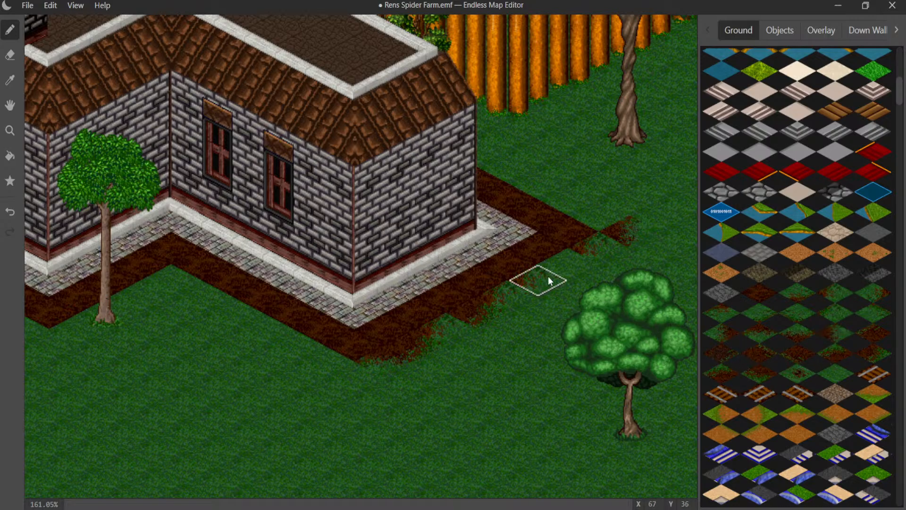
pyautogui.click(558, 264)
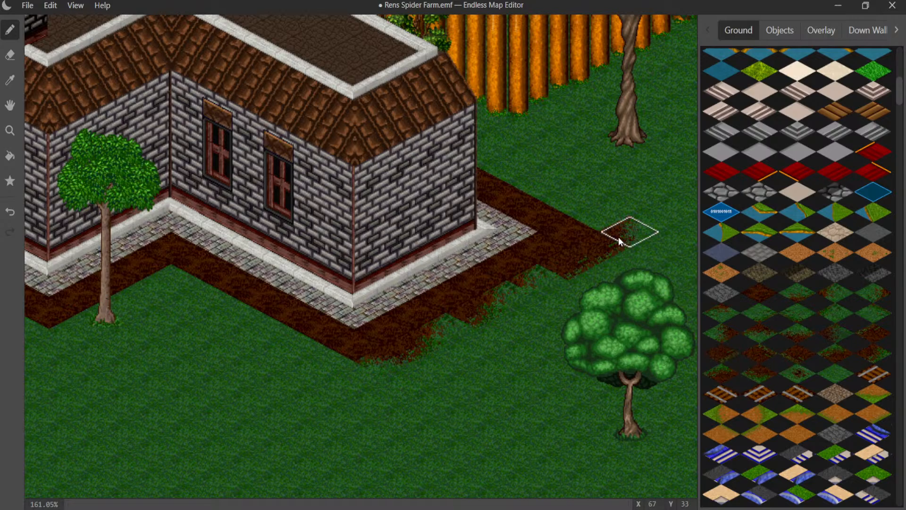
pyautogui.click(596, 222)
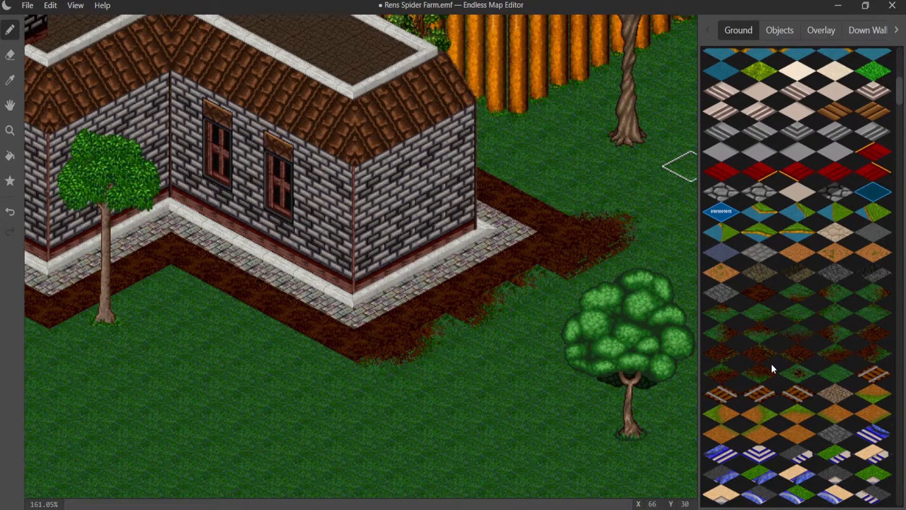
# - Finish the dirt's grass-side edge from the outer corner back to the rear of the house with dirt-and-grass transition tiles
pyautogui.click(566, 204)
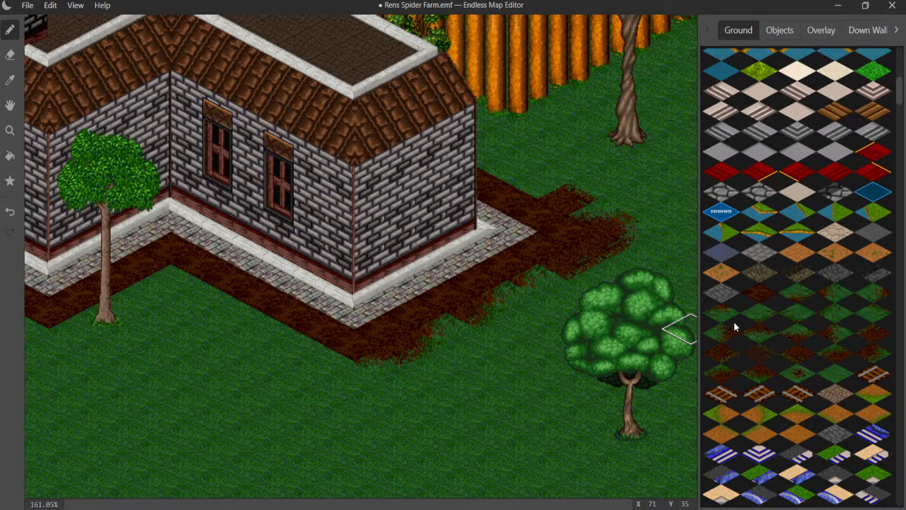
pyautogui.click(797, 320)
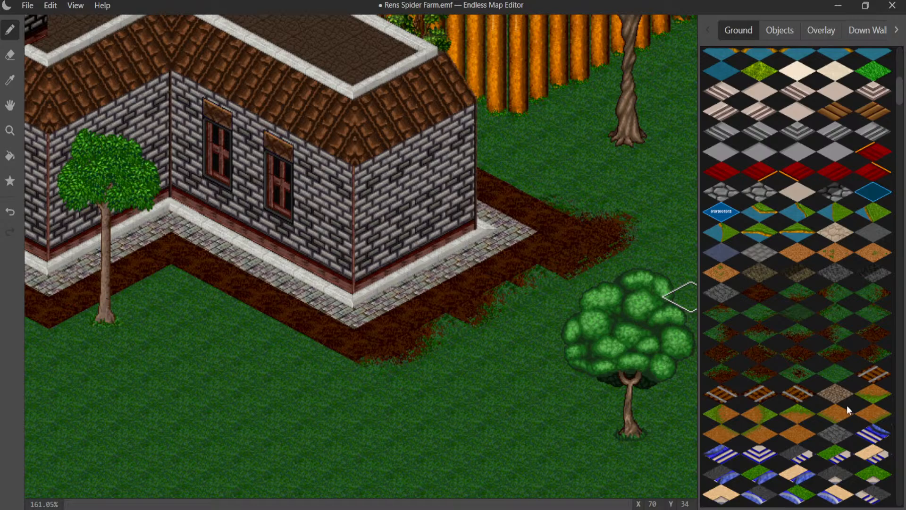
pyautogui.click(748, 355)
pyautogui.click(547, 188)
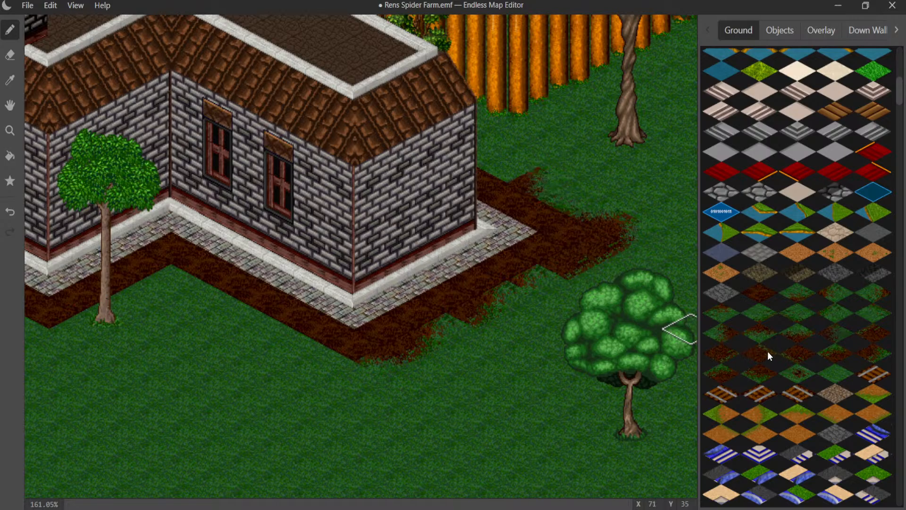
pyautogui.click(509, 162)
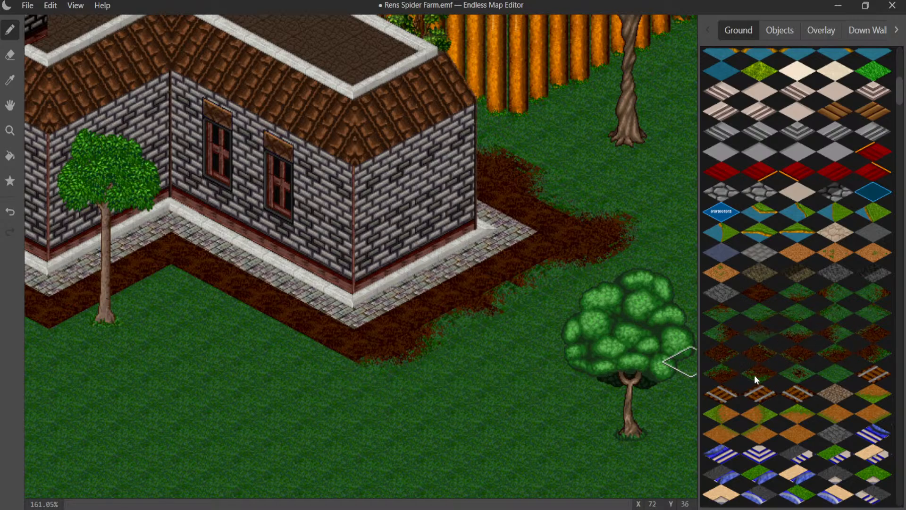
# - Soften the dirt strip's corner below the two-window front wall with a ragged dirt-and-grass edge tile
pyautogui.click(327, 356)
pyautogui.hotkey('ctrl', 'z')
pyautogui.click(340, 359)
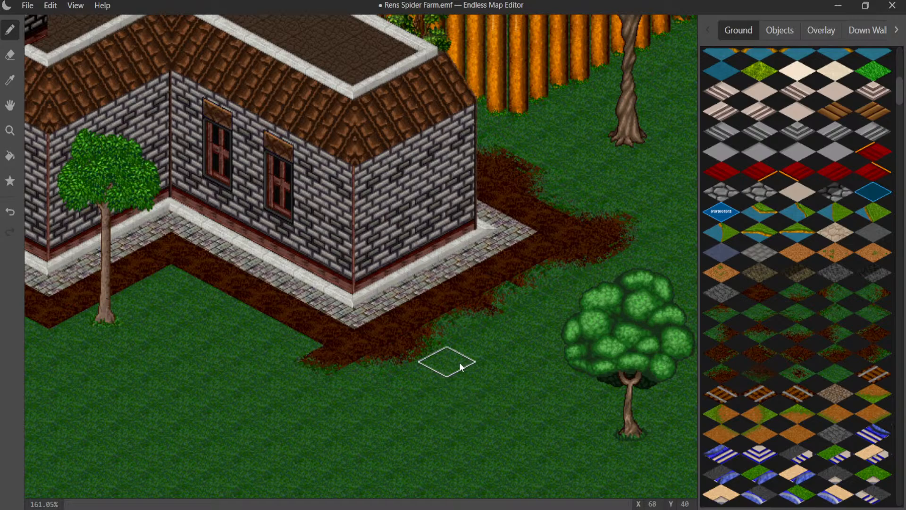
# - Place small dirt patches on the grass, one near the front dirt corner and one behind the outer corner
pyautogui.click(373, 384)
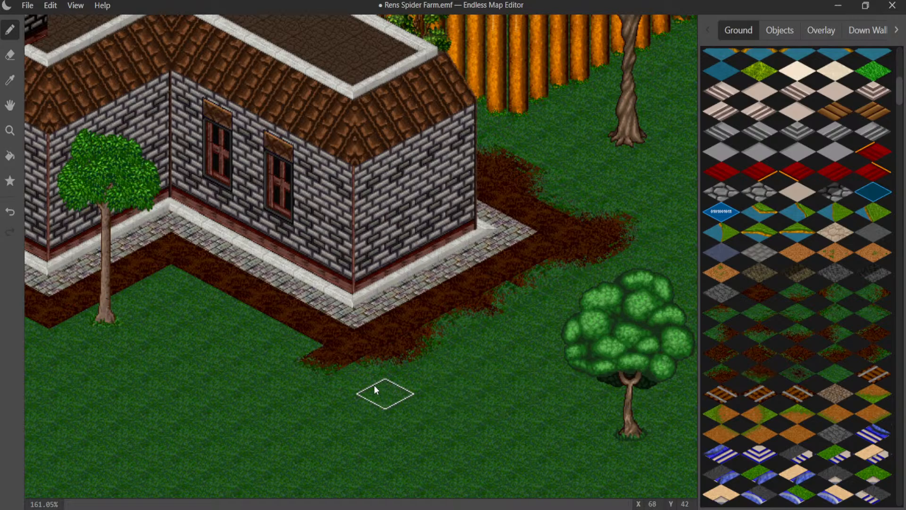
pyautogui.click(484, 347)
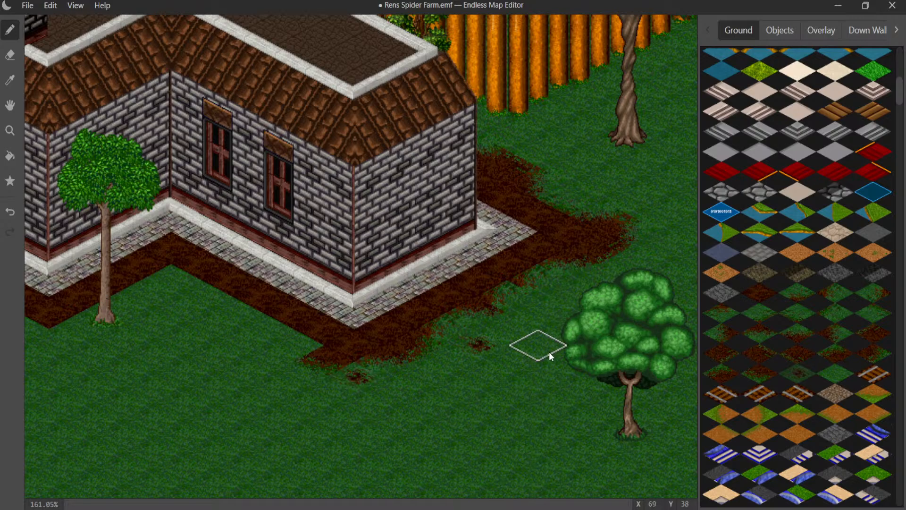
pyautogui.hotkey('ctrl', 'z')
pyautogui.click(594, 184)
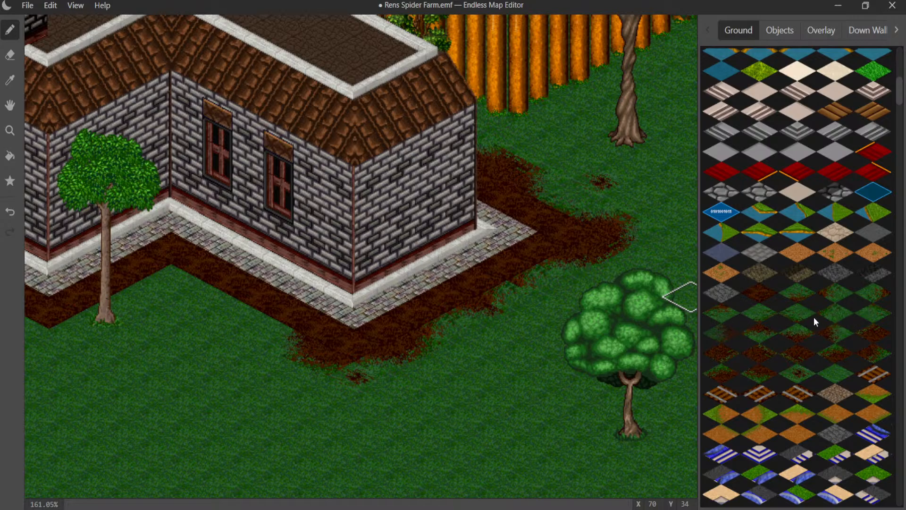
# - Extend the ragged dirt-and-grass edge along the strip below the two-window front wall and place a small dirt patch farther out on the grass
pyautogui.click(282, 330)
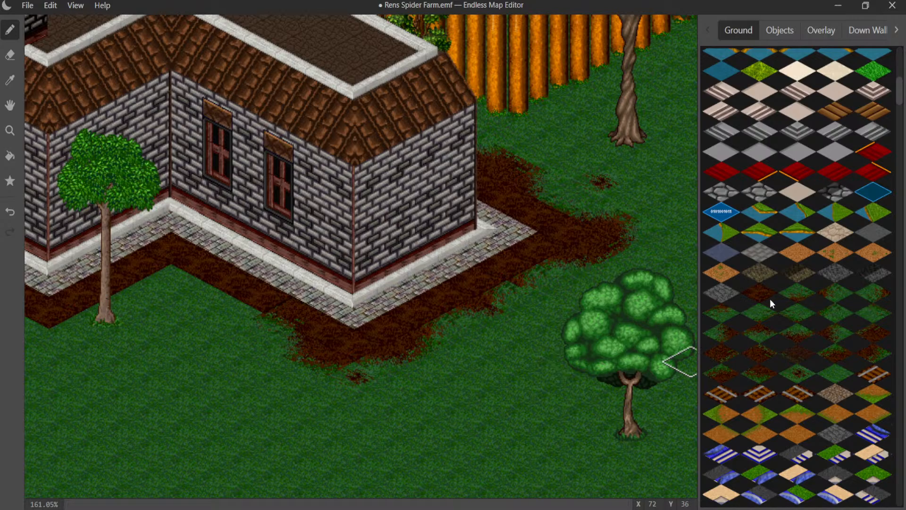
pyautogui.click(723, 316)
pyautogui.click(232, 321)
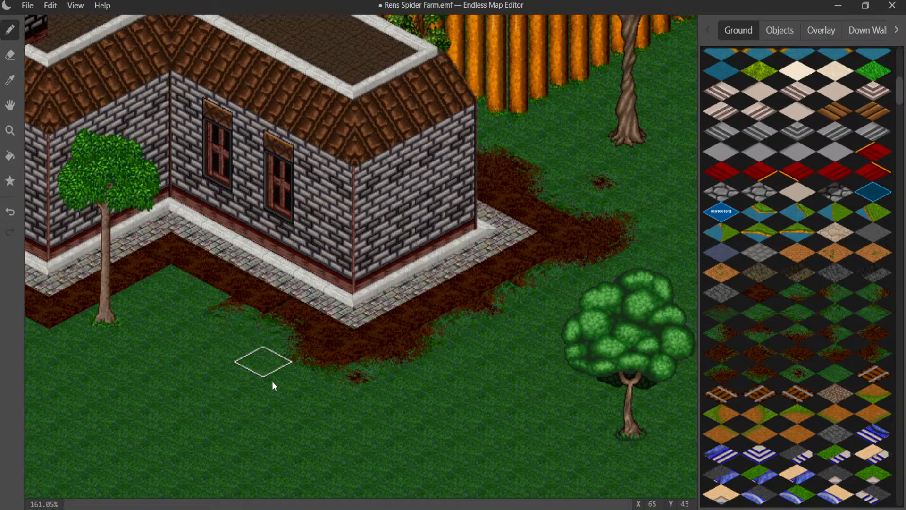
pyautogui.click(274, 411)
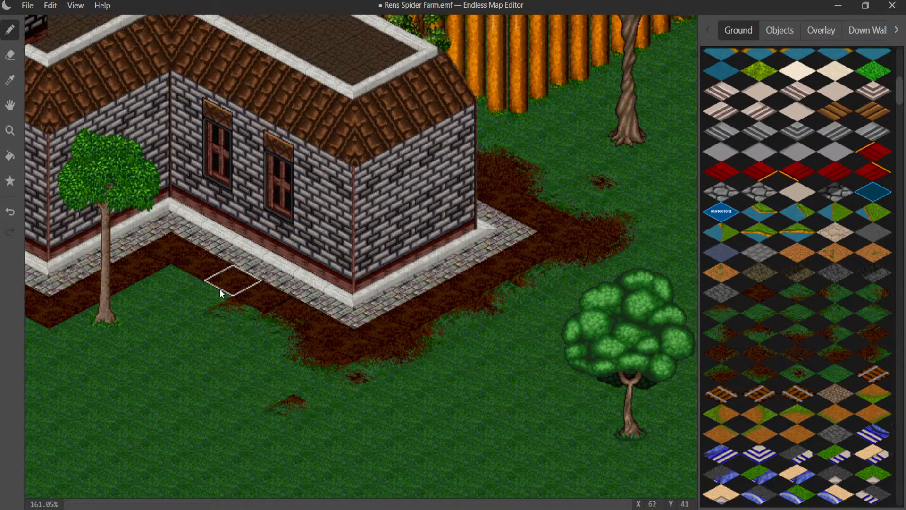
pyautogui.rightClick(307, 424)
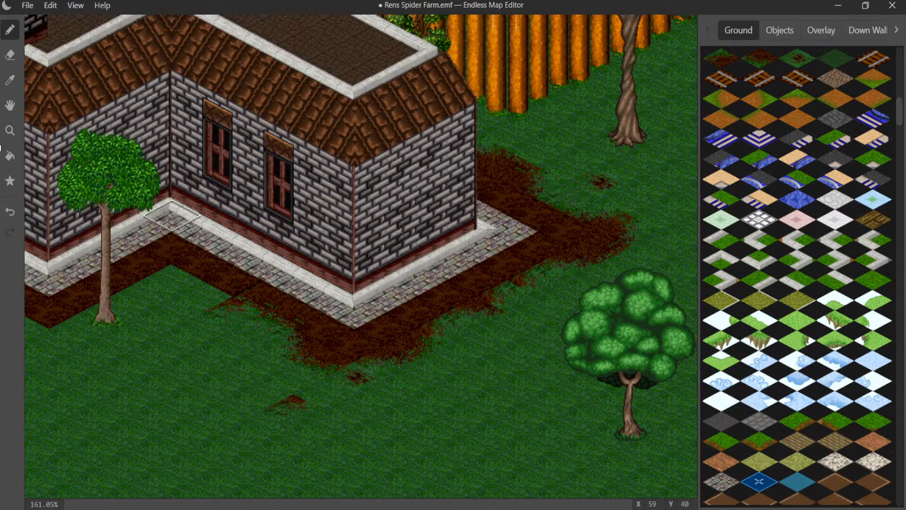
# - Try a ragged dirt tile on the grass beside the strip's edge near the tree's inner corner, and undo it
pyautogui.click(10, 80)
pyautogui.click(264, 313)
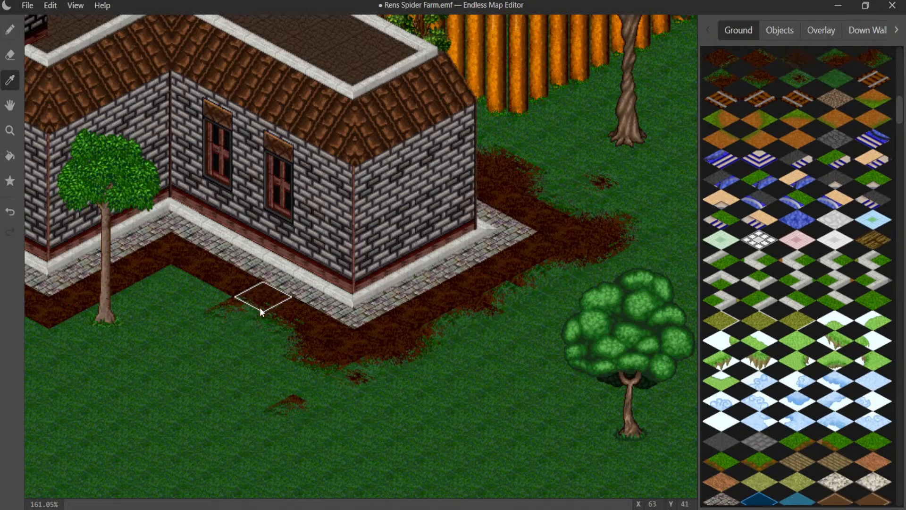
pyautogui.click(10, 29)
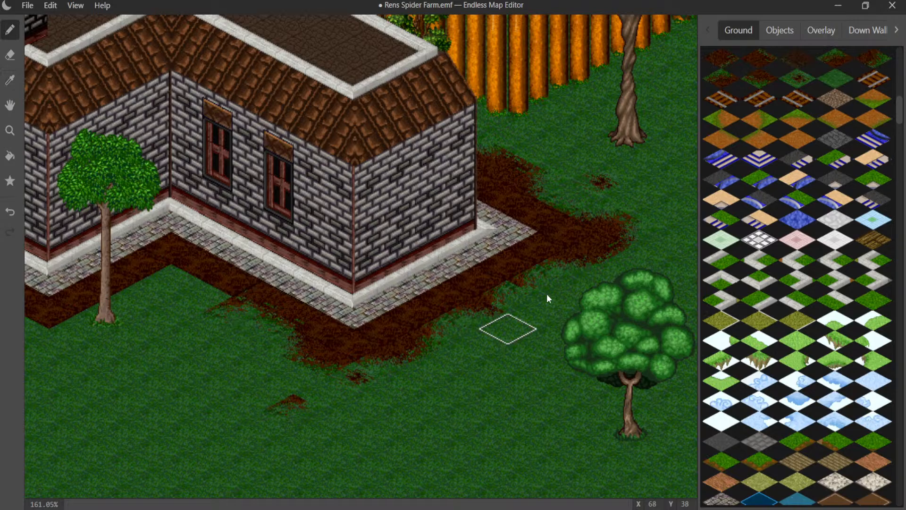
pyautogui.scroll(2, 767, 146)
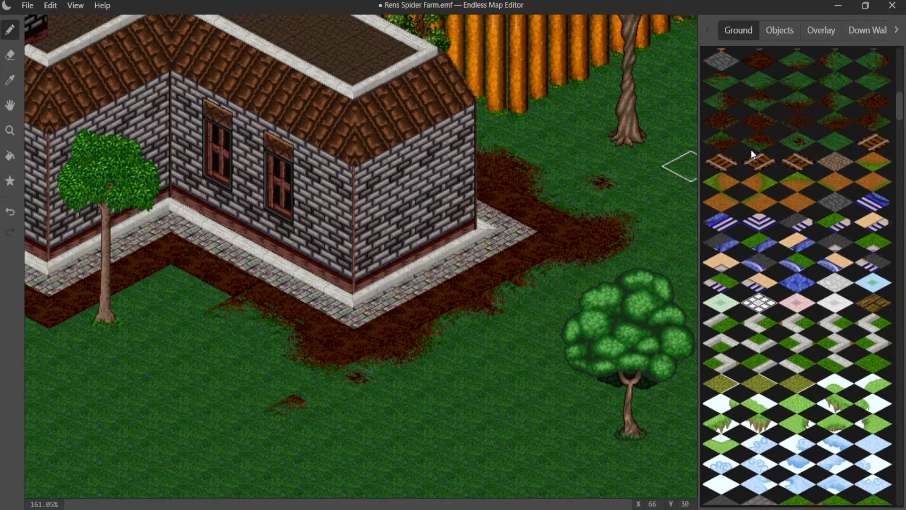
pyautogui.scroll(3, 794, 175)
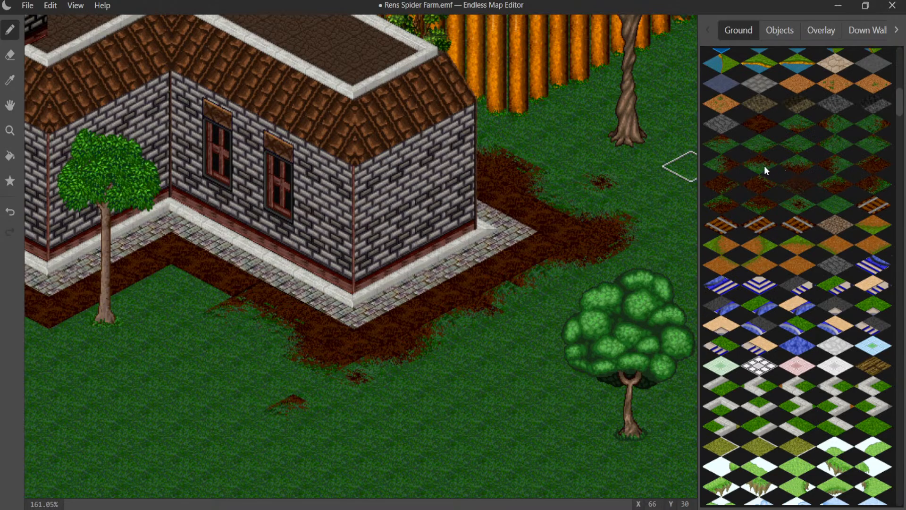
pyautogui.click(202, 307)
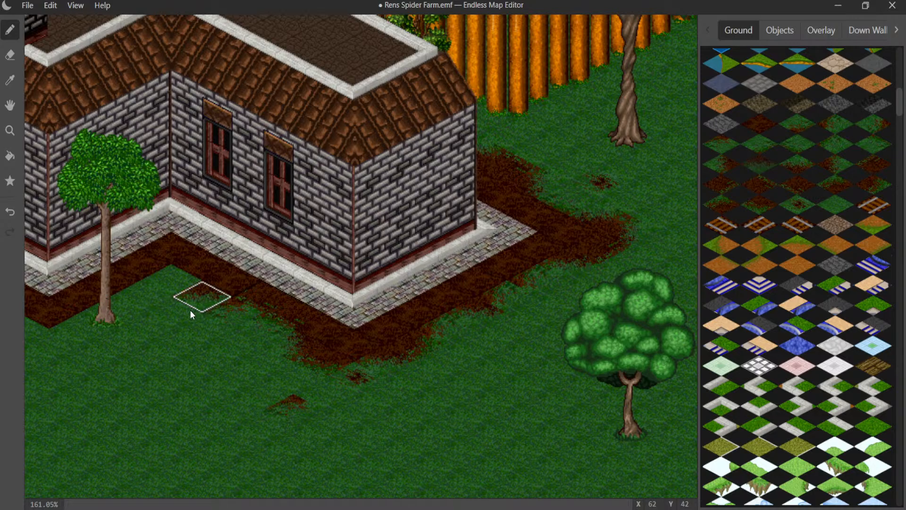
pyautogui.click(190, 309)
pyautogui.hotkey('ctrl', 'z')
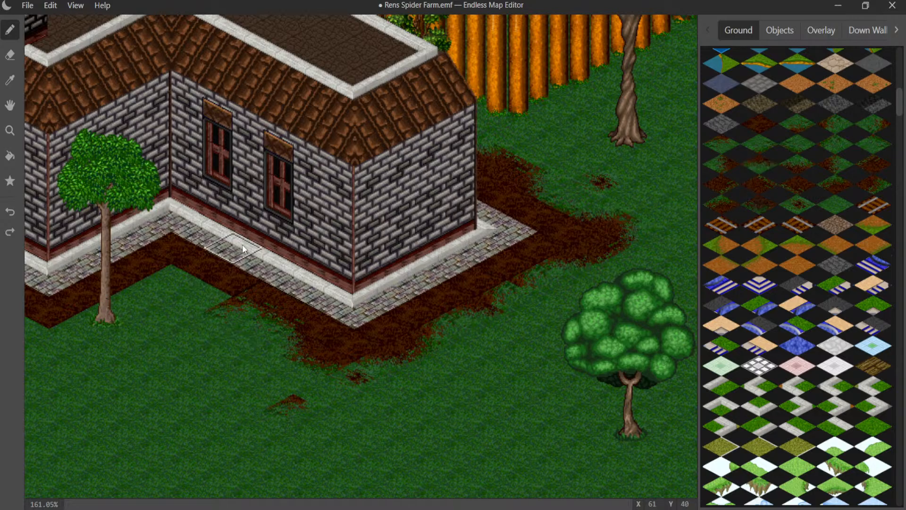
# - Complete the ragged dirt edge into the house's inner corner beside the tree, filling the remaining plain grass tile there
pyautogui.click(204, 290)
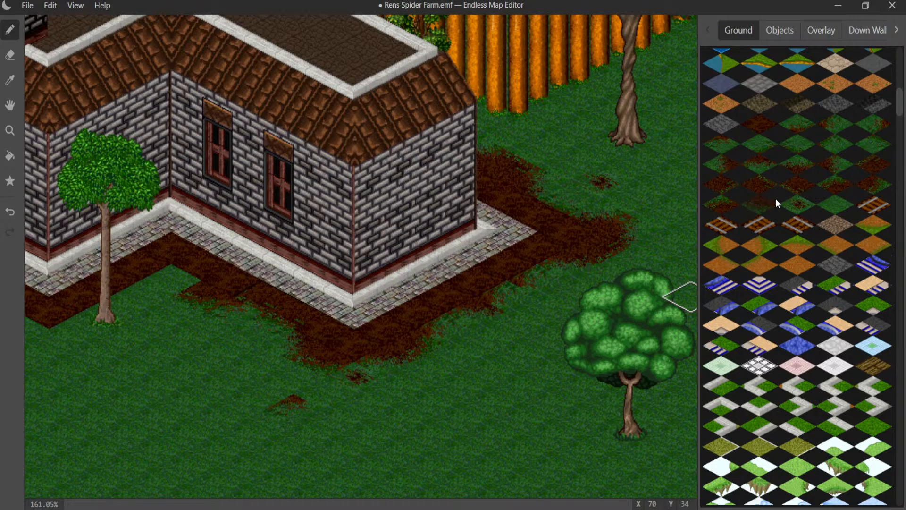
pyautogui.click(169, 289)
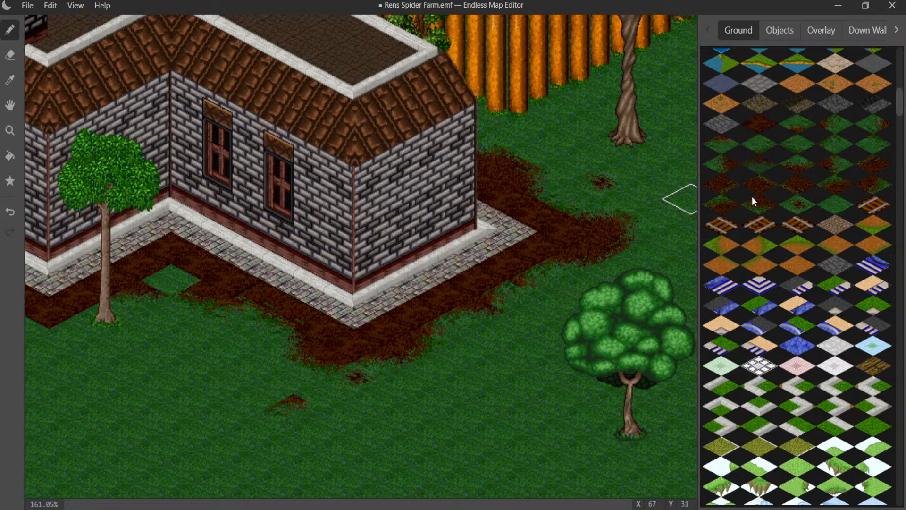
pyautogui.click(754, 125)
pyautogui.click(170, 280)
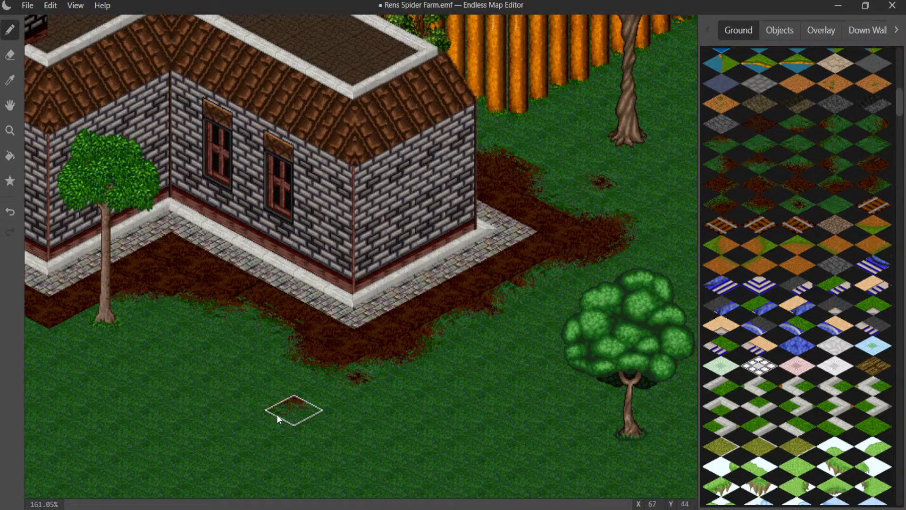
# - Continue the dirt-and-grass edge tiles past the tree, below the single-window wall and into the next inner corner toward the door
pyautogui.moveTo(238, 375); pyautogui.dragTo(344, 278, button='middle')
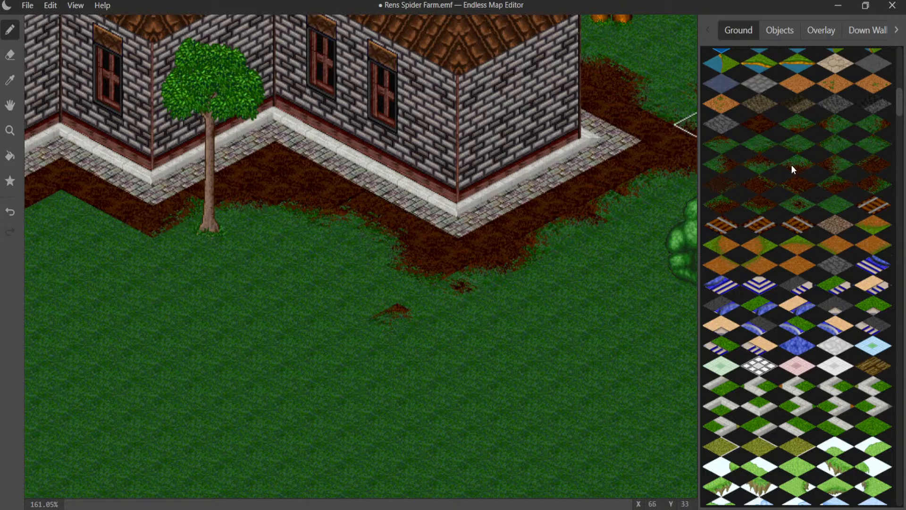
pyautogui.click(135, 240)
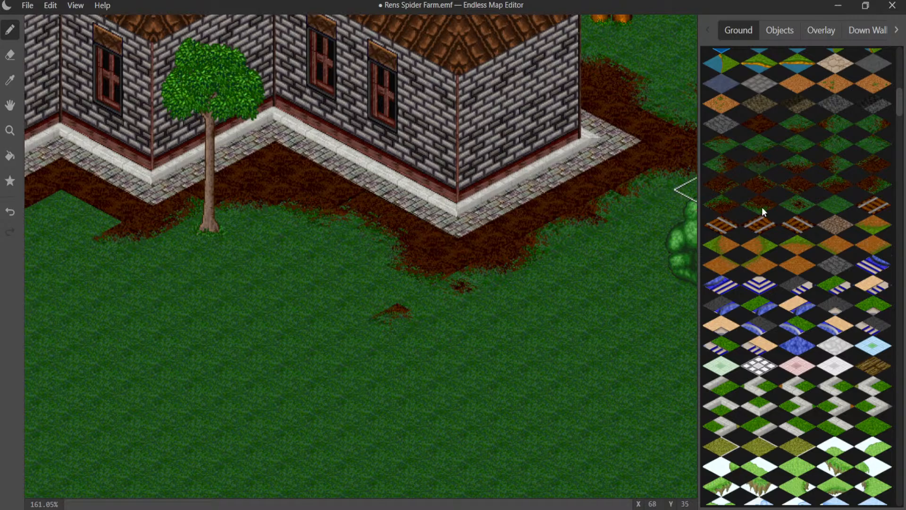
pyautogui.click(97, 216)
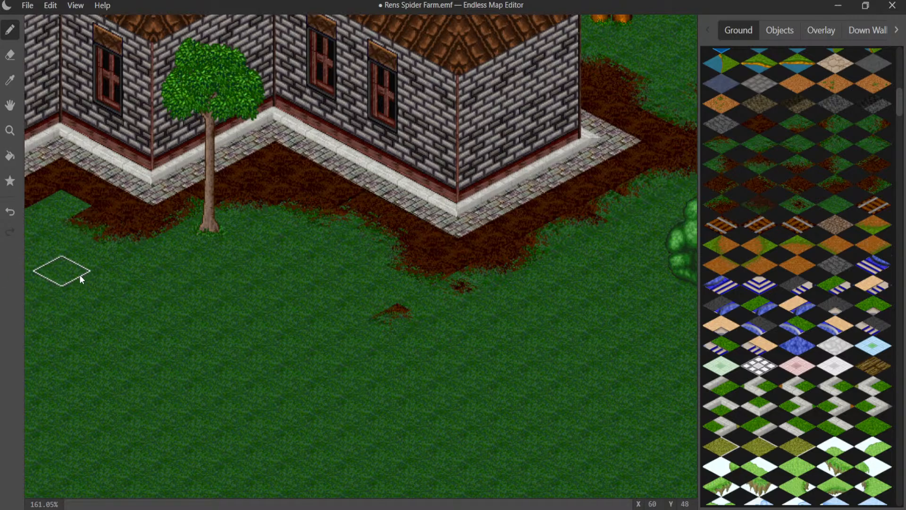
pyautogui.moveTo(80, 275); pyautogui.dragTo(231, 308, button='middle')
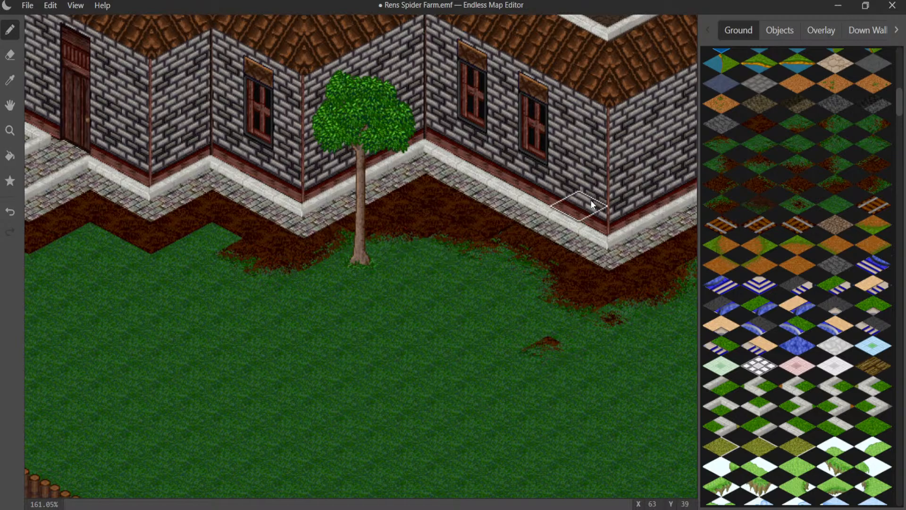
pyautogui.click(186, 264)
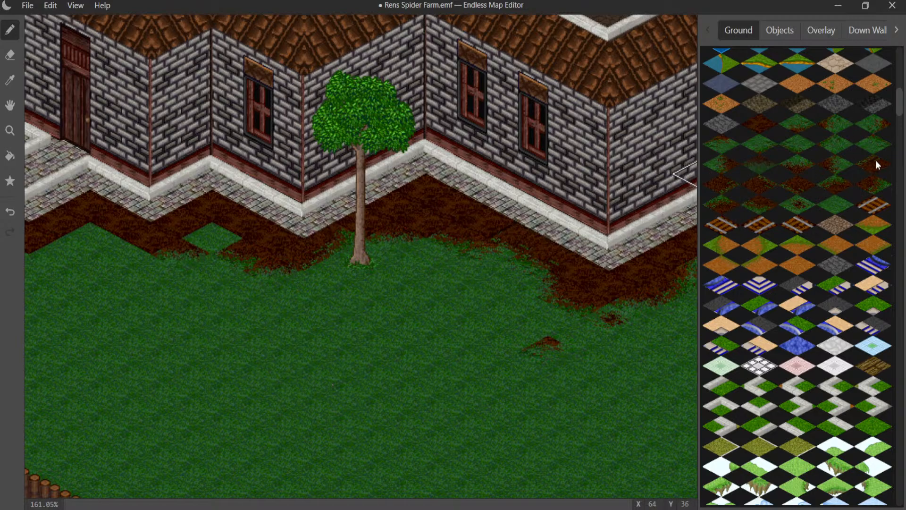
pyautogui.click(213, 240)
# - Place a small dirt speck on the open grass below the single-window wall
pyautogui.moveTo(244, 334); pyautogui.dragTo(397, 286, button='middle')
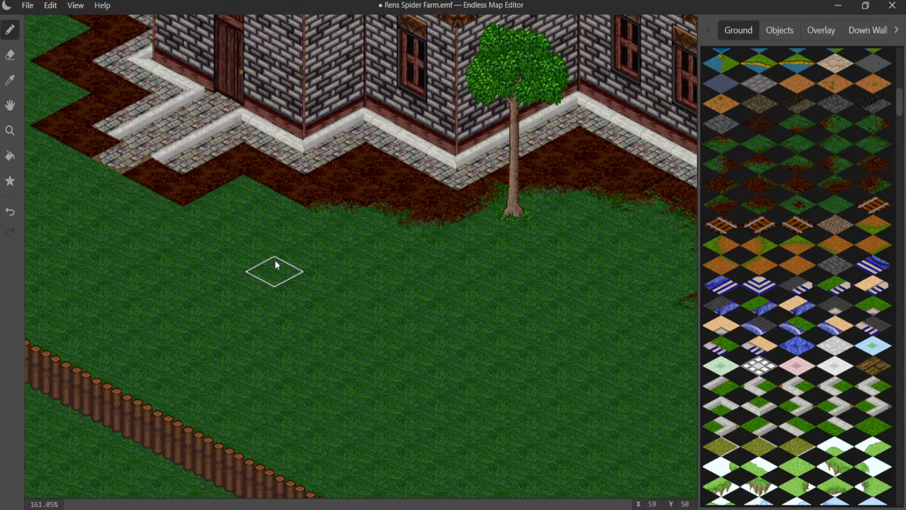
pyautogui.moveTo(296, 237); pyautogui.dragTo(389, 274, button='middle')
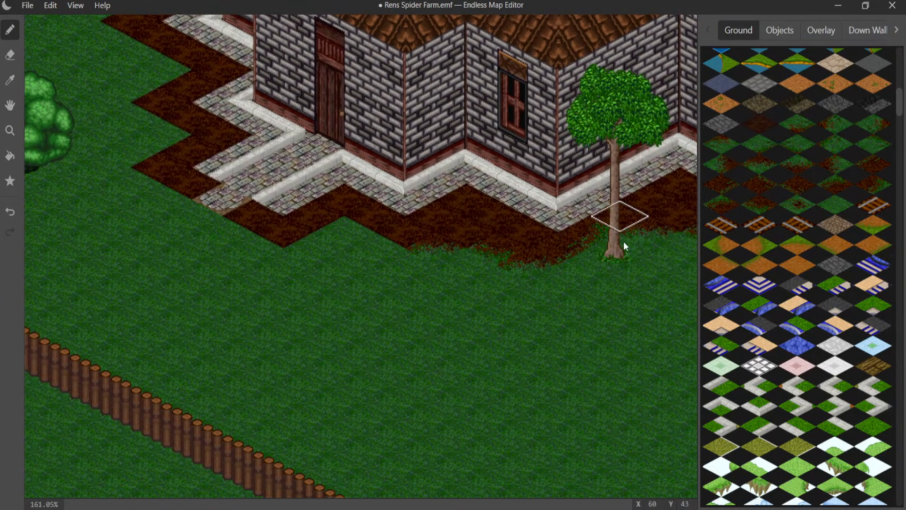
pyautogui.moveTo(296, 178); pyautogui.dragTo(533, 216, button='middle')
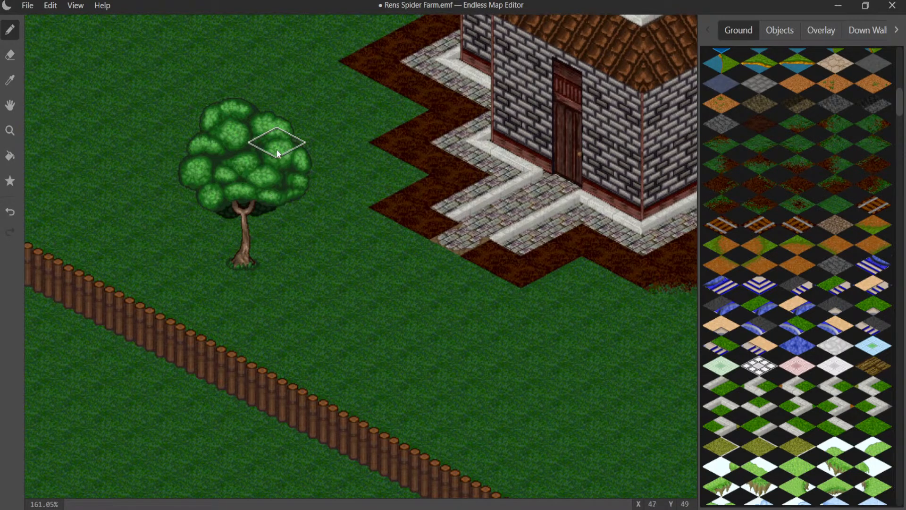
pyautogui.moveTo(297, 196); pyautogui.dragTo(24, 207, button='middle')
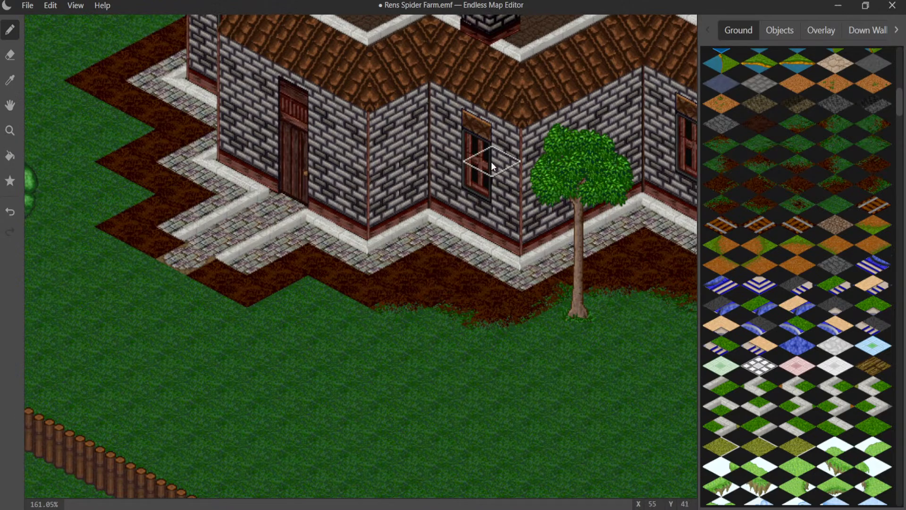
pyautogui.moveTo(446, 250); pyautogui.dragTo(497, 206, button='middle')
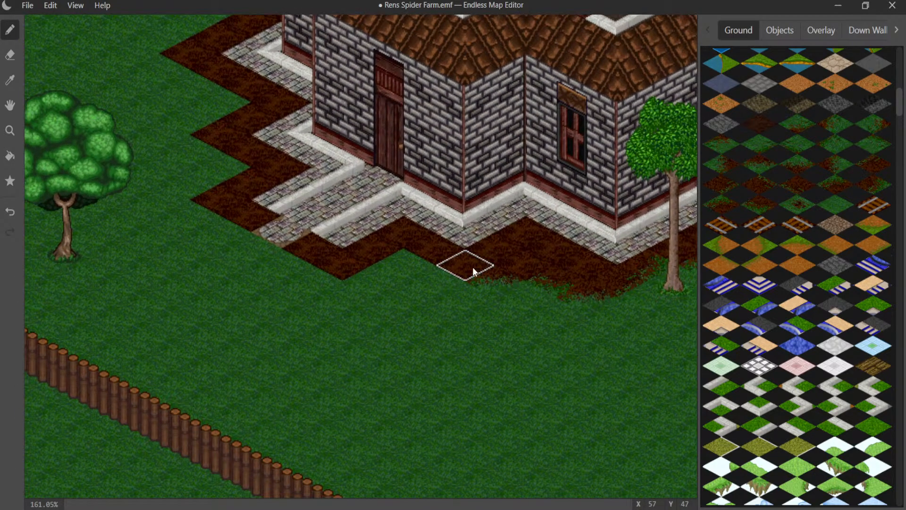
pyautogui.click(799, 207)
pyautogui.click(528, 331)
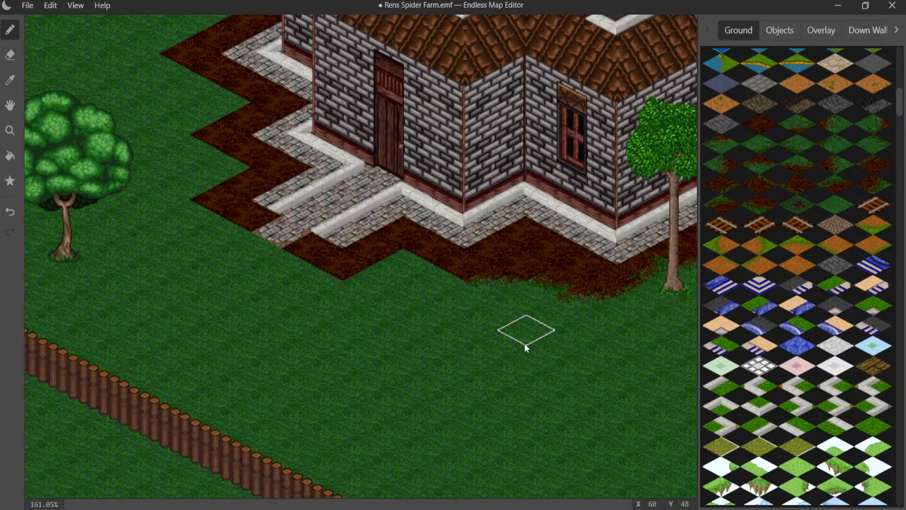
# - Add a small dirt speck beside the ragged dirt patch near the front dirt corner, removing the trial specks
pyautogui.moveTo(667, 302); pyautogui.dragTo(370, 255, button='middle')
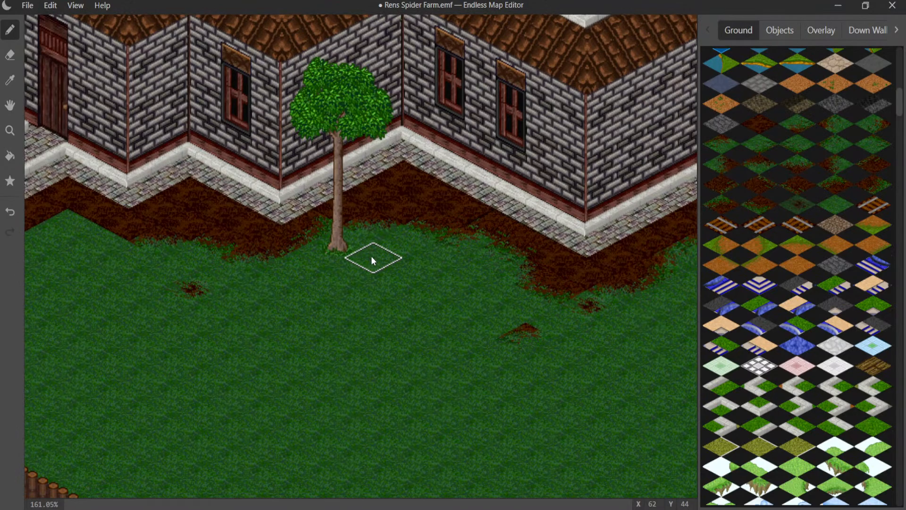
pyautogui.click(509, 310)
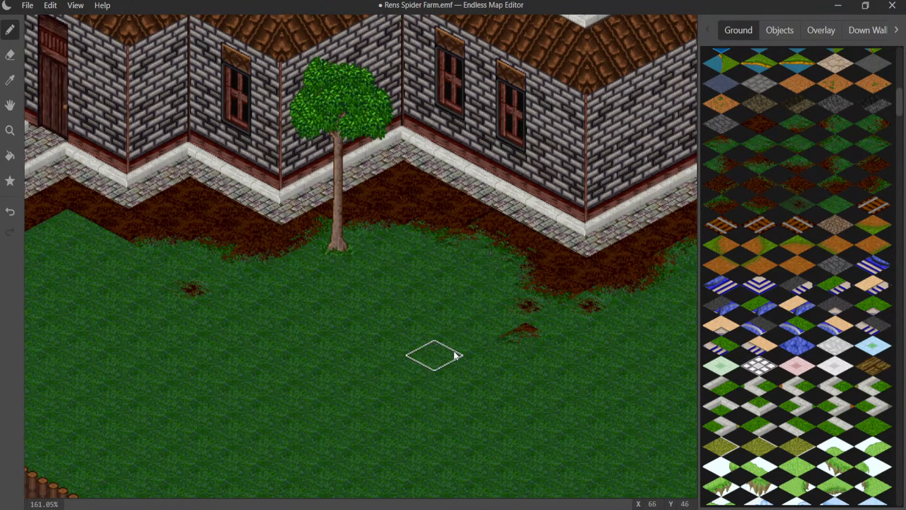
pyautogui.click(482, 331)
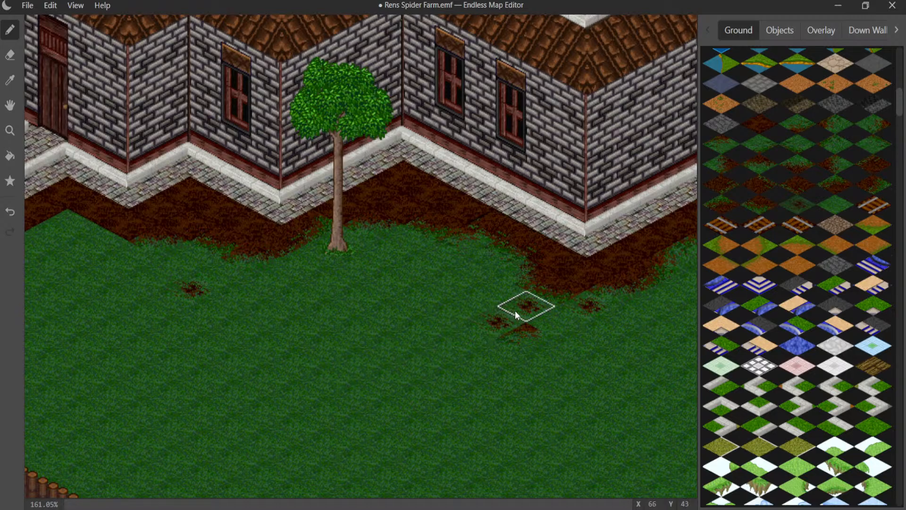
pyautogui.hotkey('ctrl', 'z')
pyautogui.hotkey('ctrl', 'z')
pyautogui.click(513, 325)
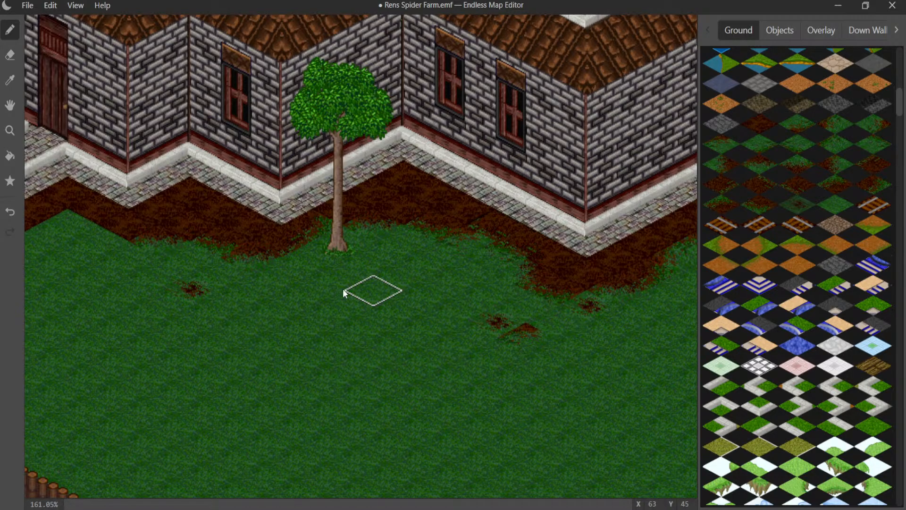
# - Soften the dirt's grass-side edge from the single-window wall to the corner in front of the door path with transition tiles
pyautogui.moveTo(301, 276); pyautogui.dragTo(503, 284, button='middle')
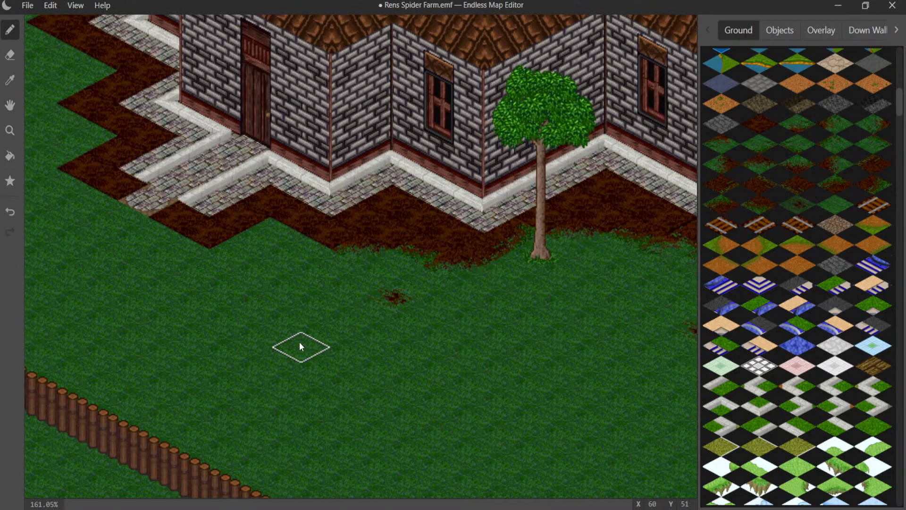
pyautogui.moveTo(299, 342); pyautogui.dragTo(431, 327, button='middle')
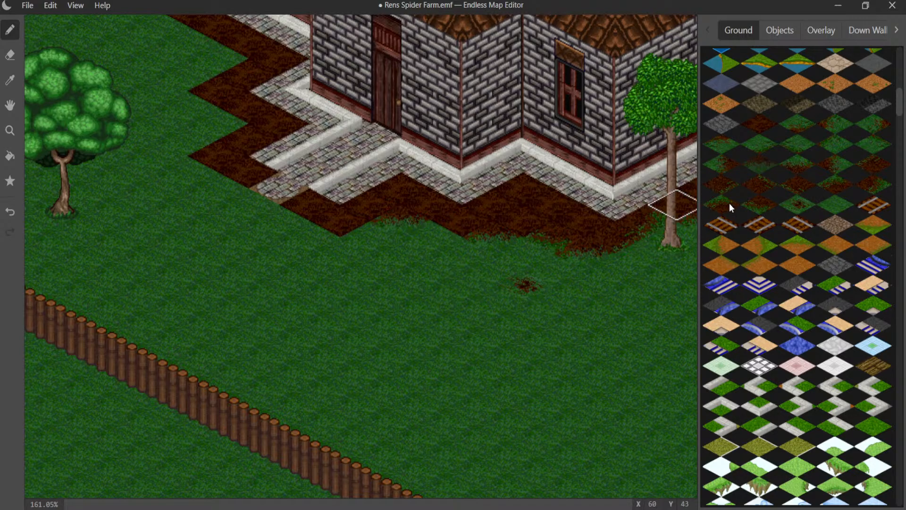
pyautogui.click(413, 236)
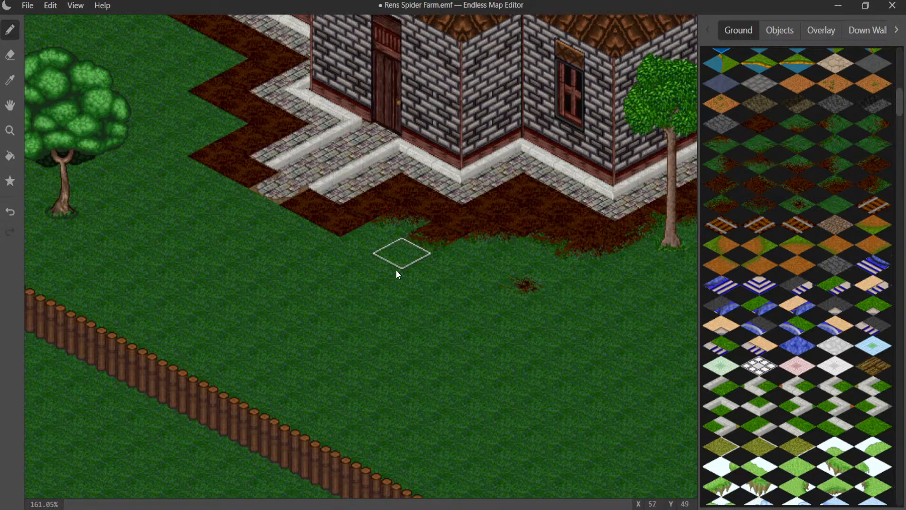
pyautogui.hotkey('ctrl', 'z')
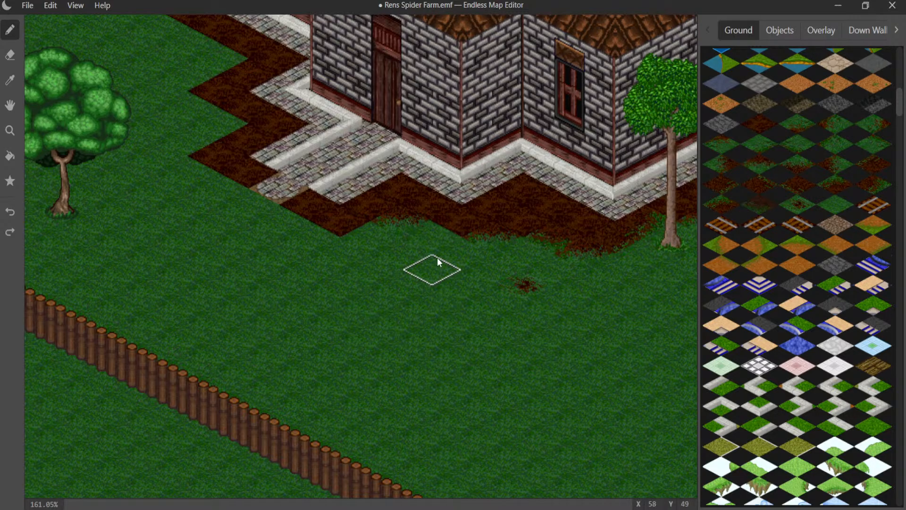
pyautogui.click(455, 228)
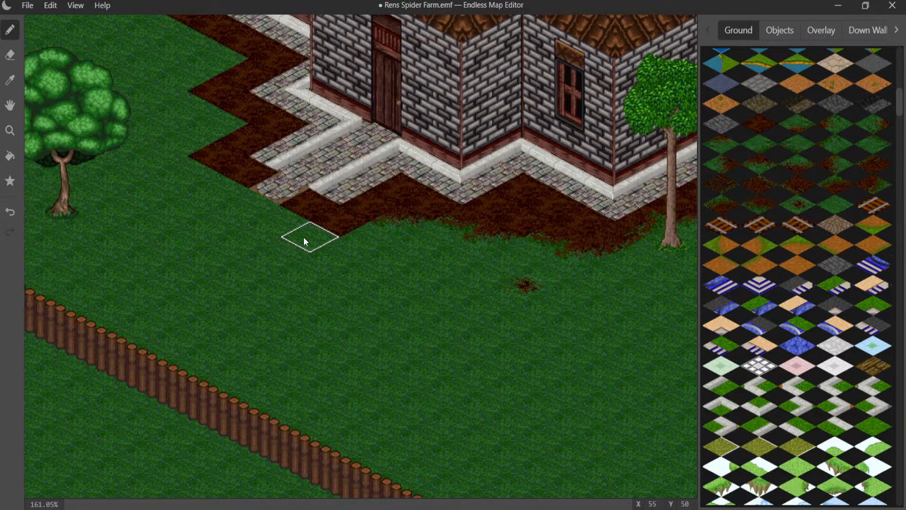
pyautogui.click(338, 222)
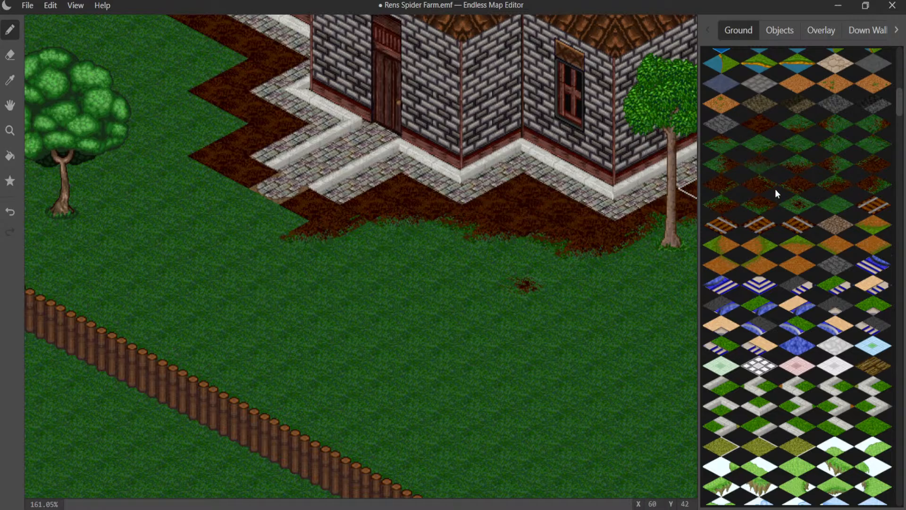
# - Extend the plain dirt around the outer end of the paved path leading to the door
pyautogui.click(276, 219)
pyautogui.click(226, 189)
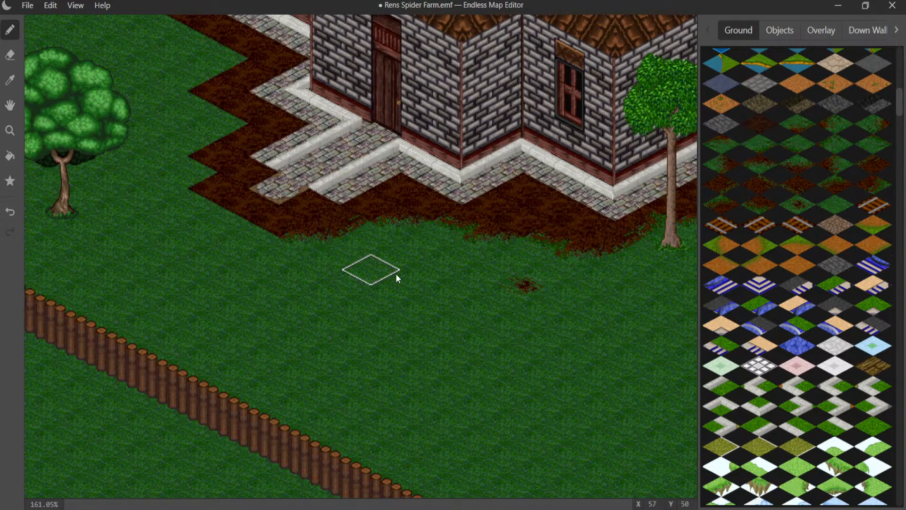
# - Soften the dirt corners around the outer end of the door path with transition tiles and add a small dirt speck beside them
pyautogui.click(713, 171)
pyautogui.click(196, 178)
pyautogui.click(189, 210)
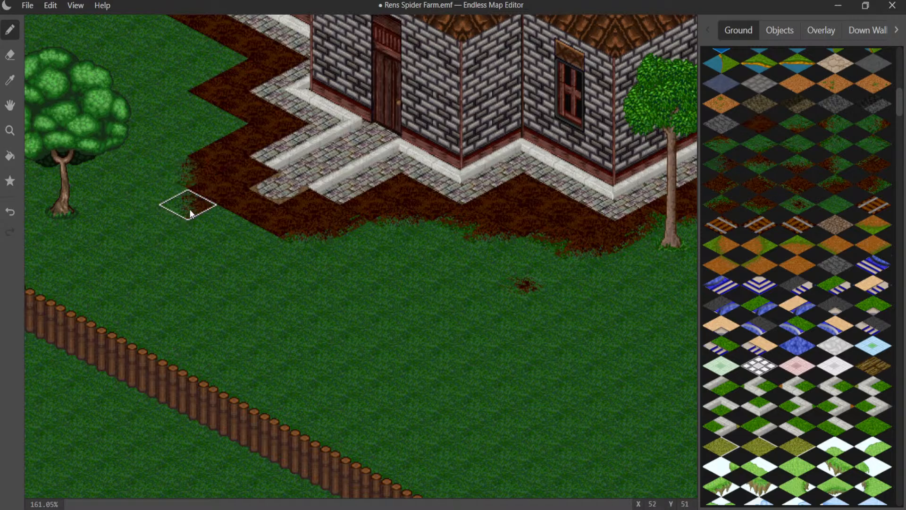
pyautogui.click(263, 241)
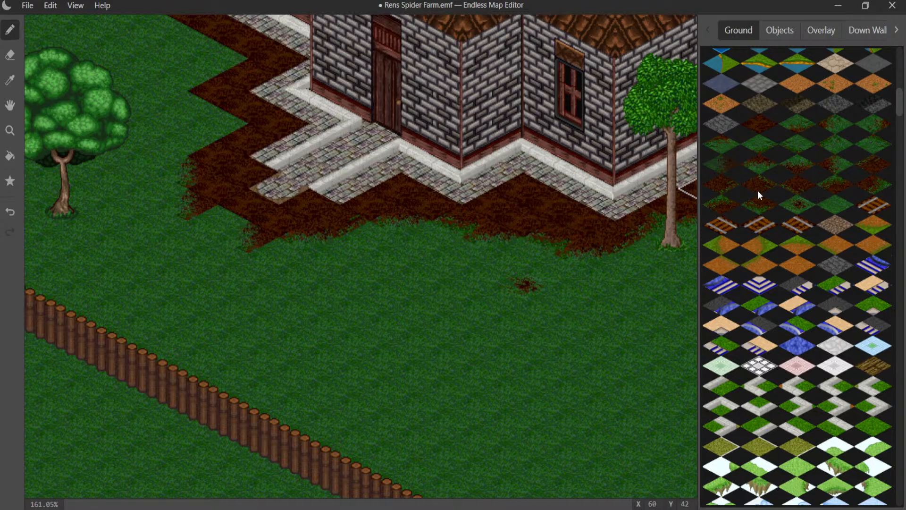
pyautogui.click(786, 201)
pyautogui.click(282, 249)
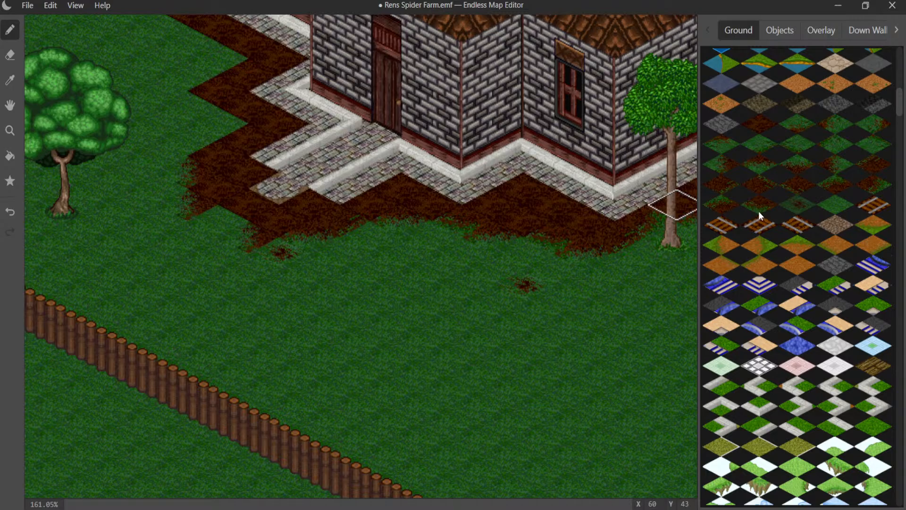
# - Blend the stepped dirt edge on the tree-facing side of the door path into the grass with transition tiles
pyautogui.click(233, 218)
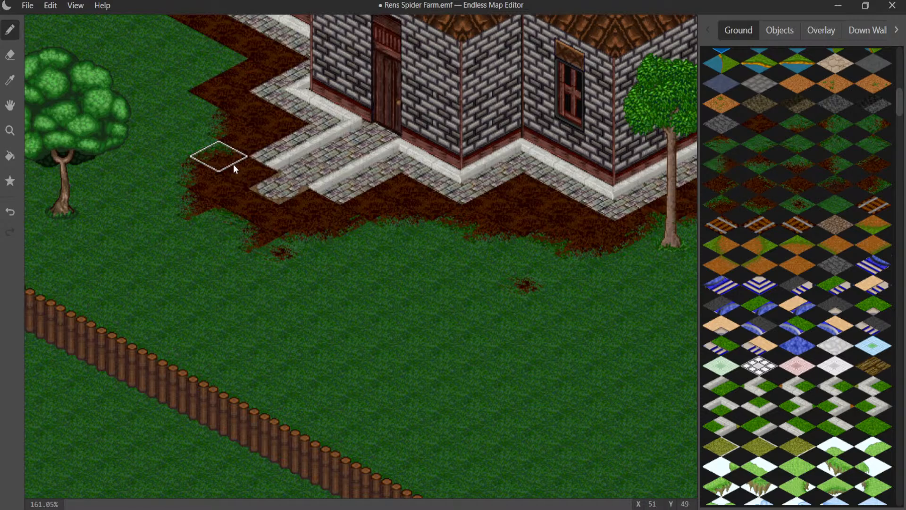
pyautogui.click(242, 79)
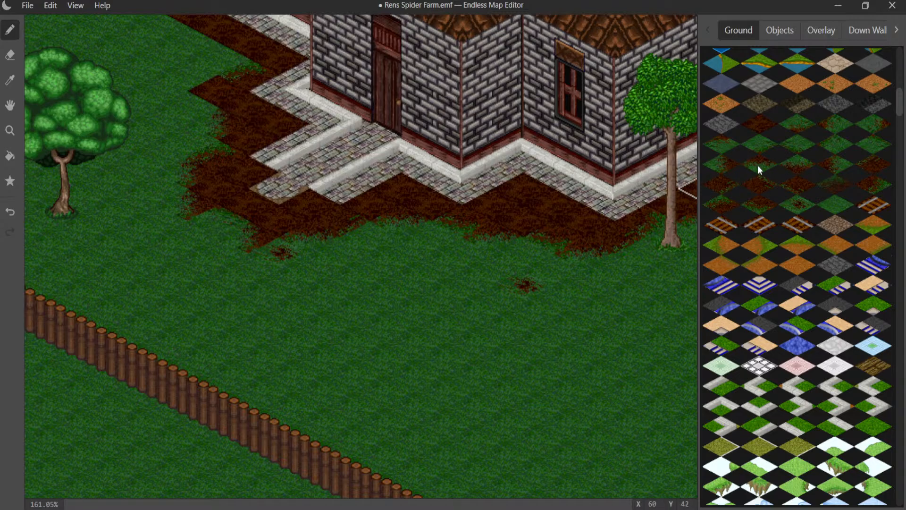
pyautogui.click(725, 166)
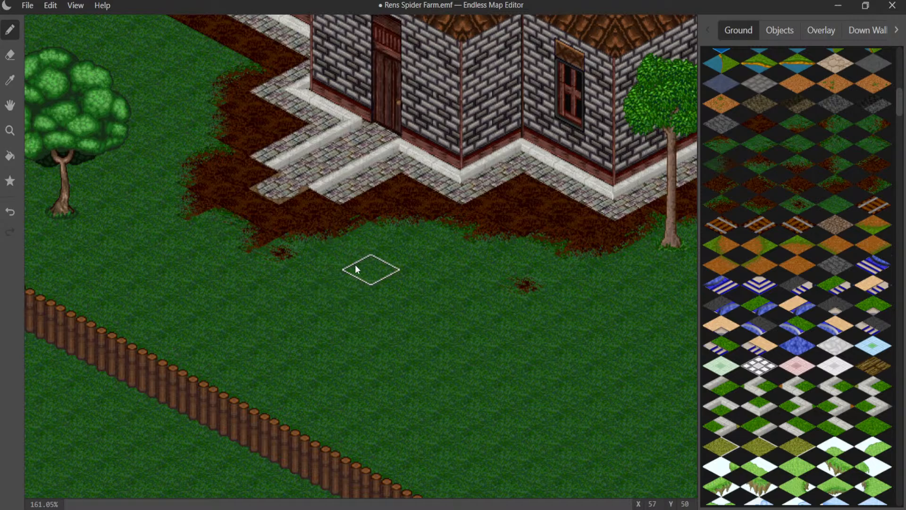
pyautogui.moveTo(224, 96); pyautogui.dragTo(270, 216, button='middle')
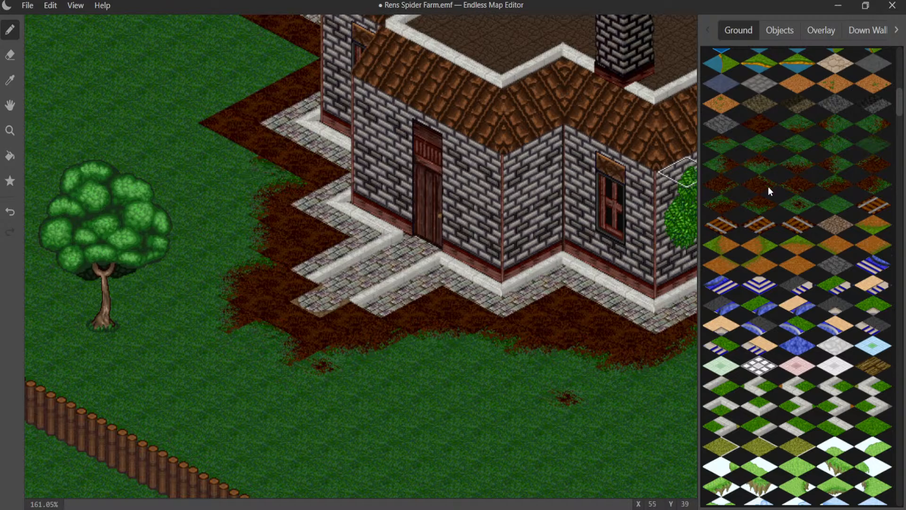
# - Fill the notch in the dirt beside the paving behind the door path with dirt and soften its grass-side edge with transition tiles
pyautogui.click(718, 169)
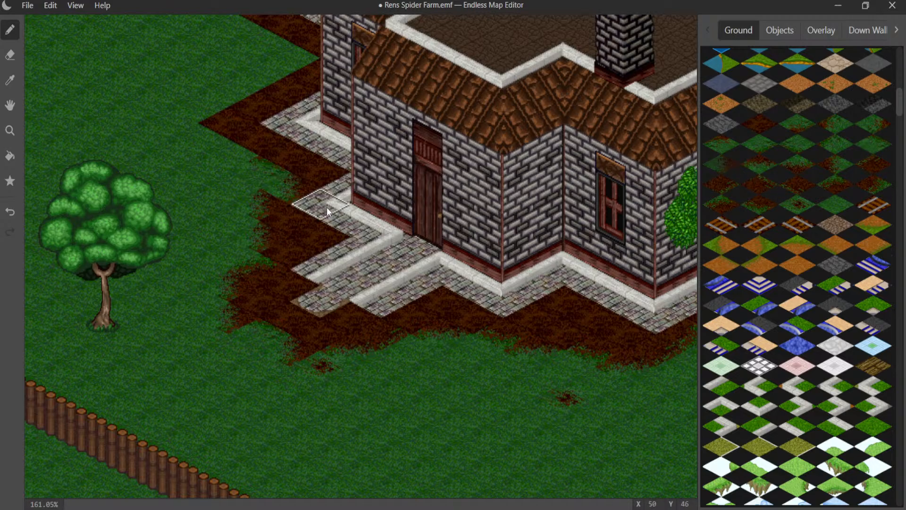
pyautogui.hotkey('ctrl', 'z')
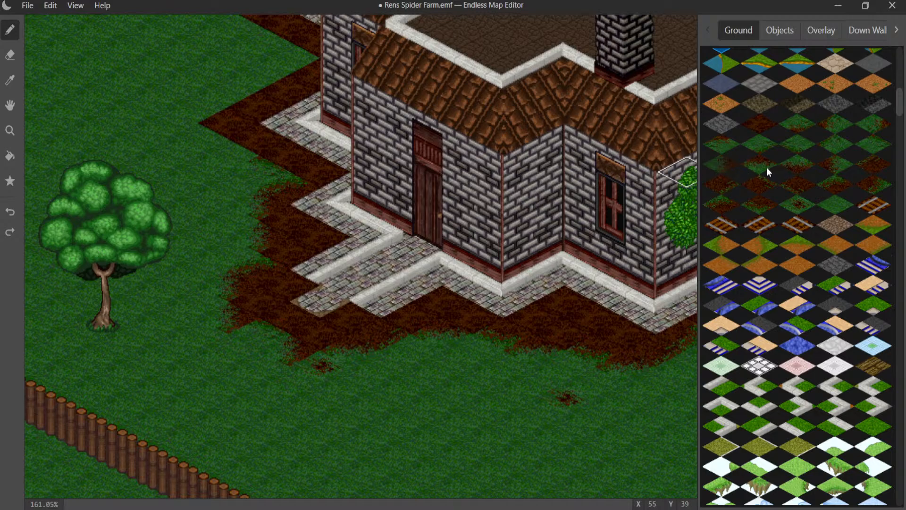
pyautogui.click(271, 178)
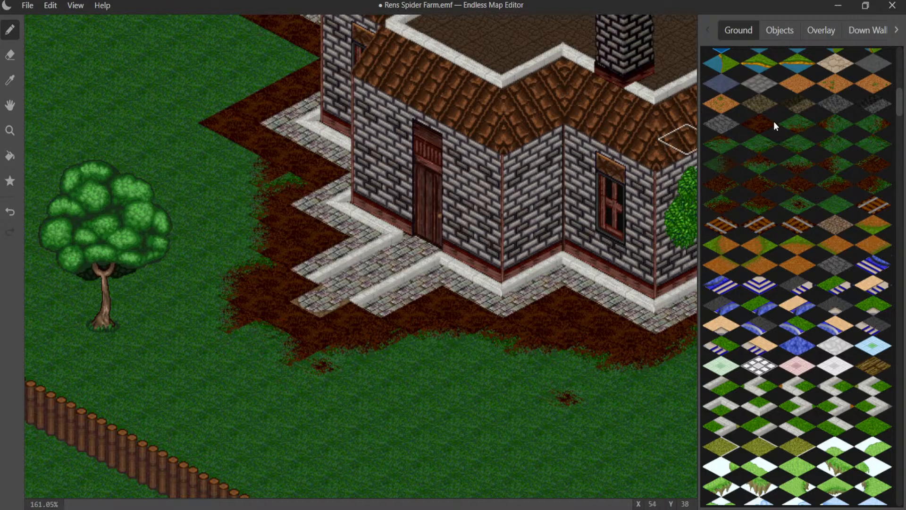
pyautogui.click(288, 177)
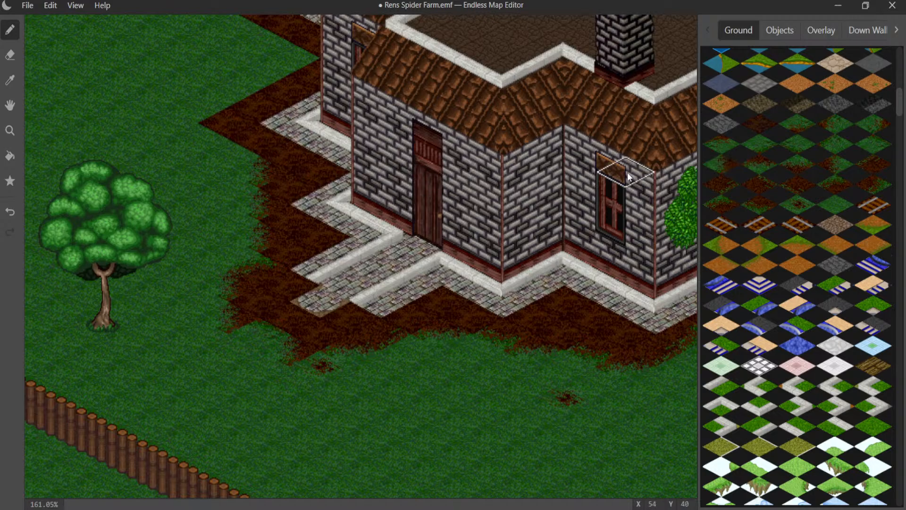
pyautogui.click(866, 147)
pyautogui.click(228, 153)
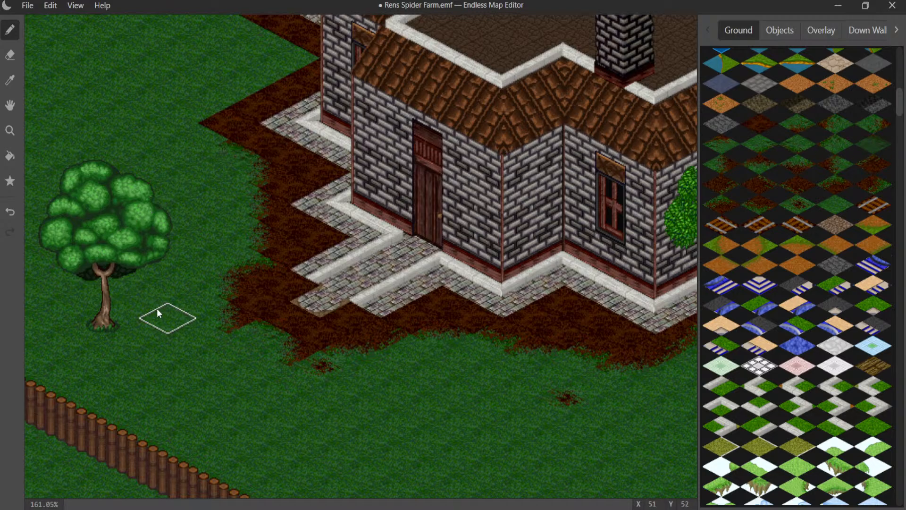
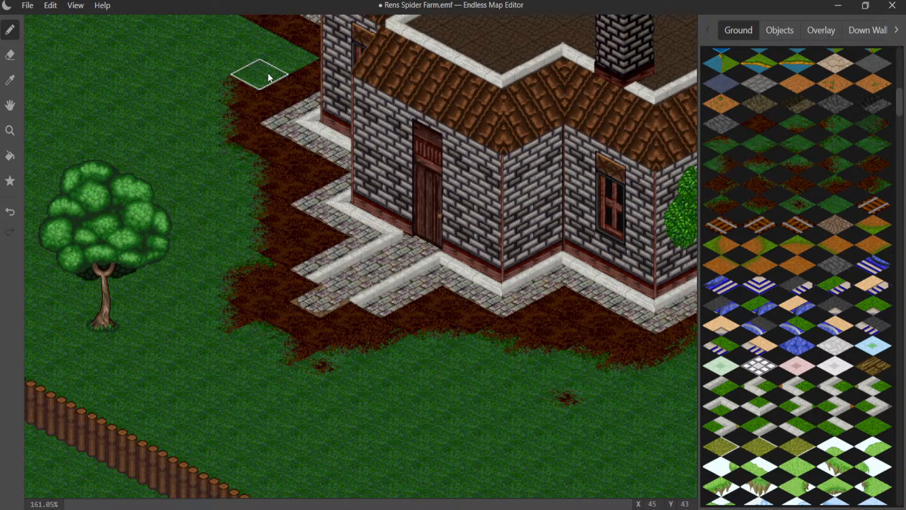
# - Extend the tree-facing dirt border past the second paved corner with a grass transition tile and fill the tile beside it with plain dirt
pyautogui.click(238, 69)
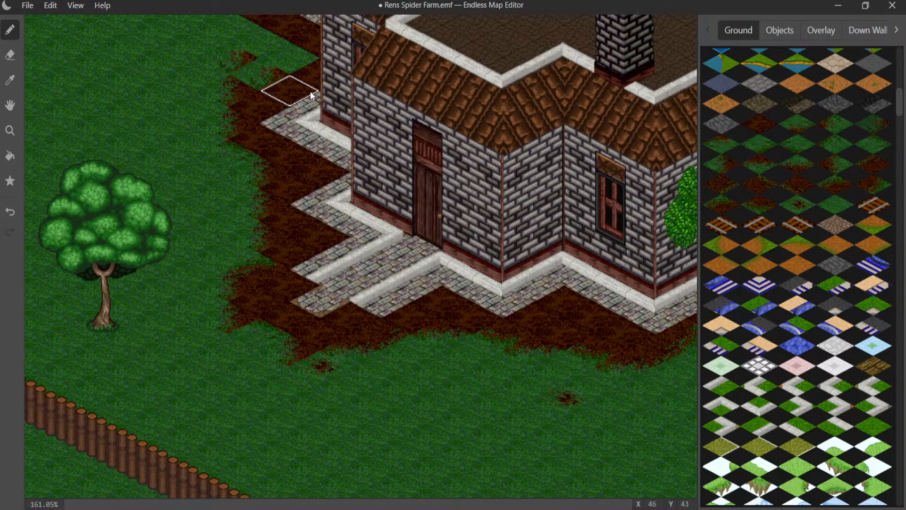
pyautogui.click(758, 122)
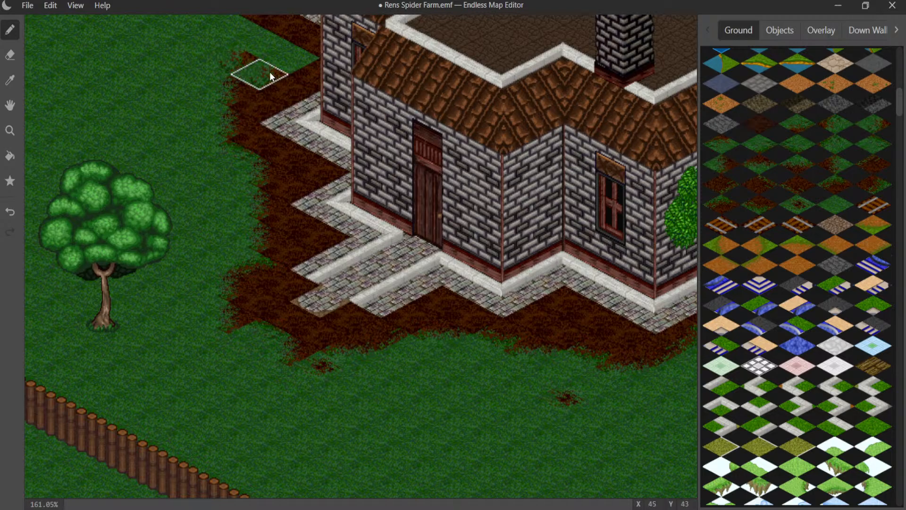
pyautogui.click(250, 76)
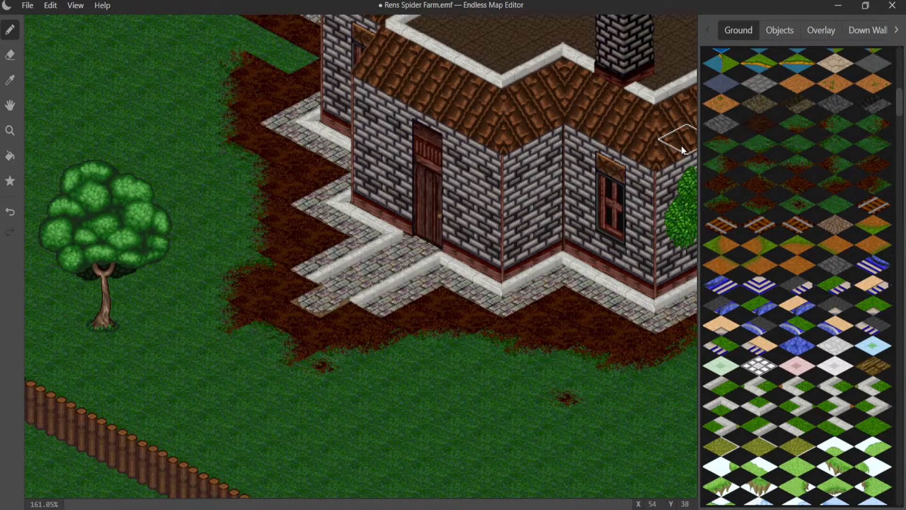
# - Join the dirt border to the patch at the rear paved corner with plain dirt and soften its grass edge with transition tiles
pyautogui.moveTo(247, 106); pyautogui.dragTo(330, 286, button='middle')
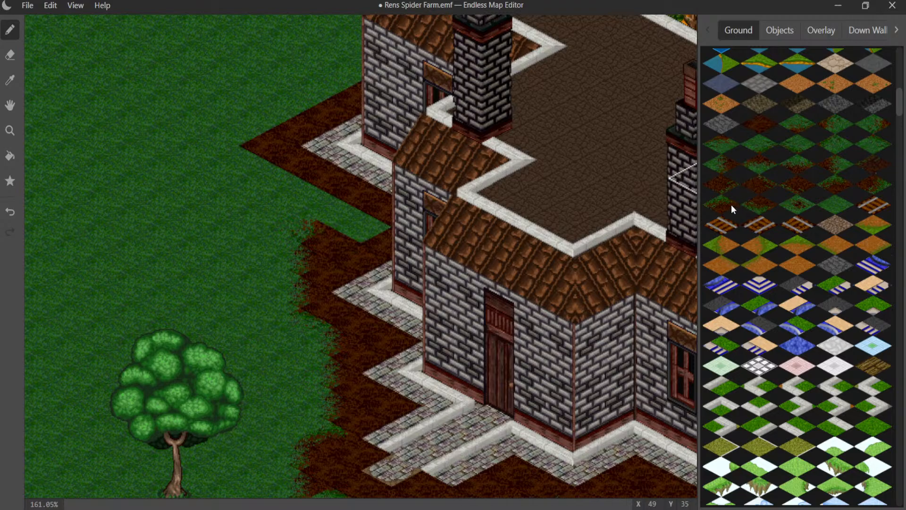
pyautogui.click(754, 209)
pyautogui.click(297, 197)
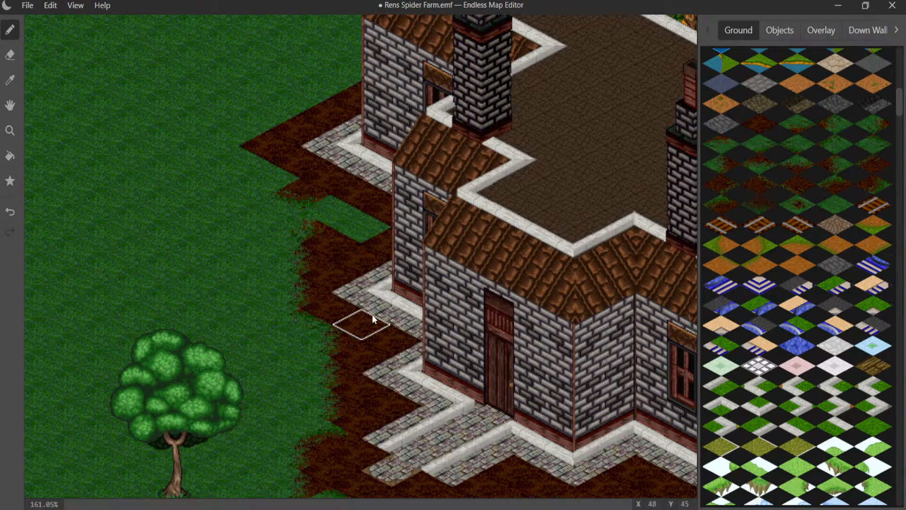
pyautogui.click(759, 128)
pyautogui.click(333, 215)
pyautogui.click(361, 228)
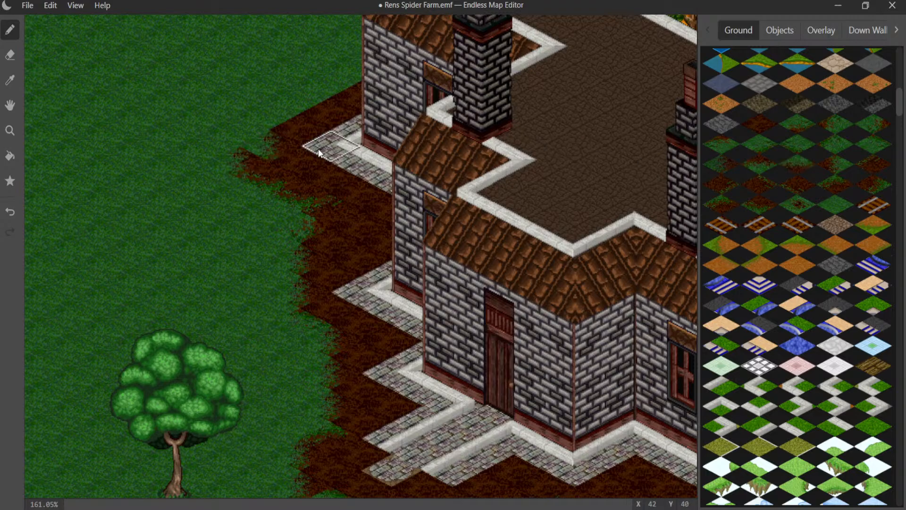
pyautogui.hotkey('ctrl', 'z')
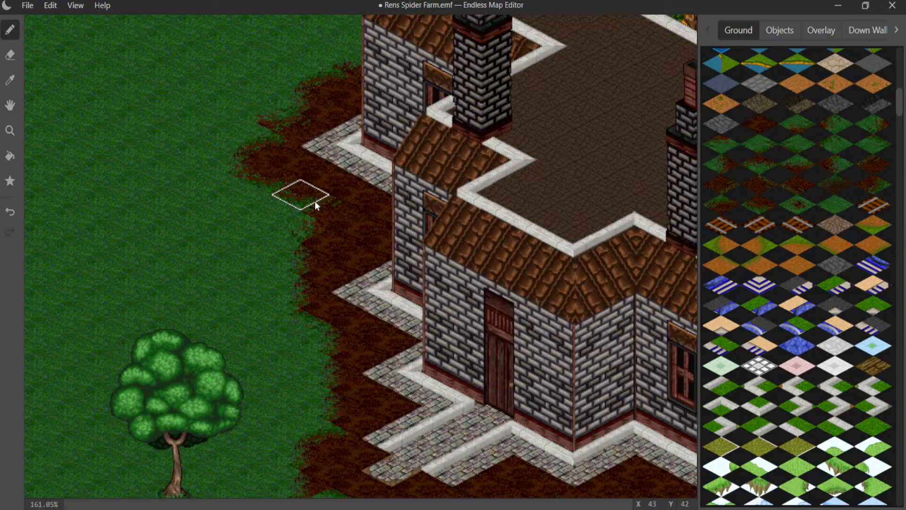
# - Review the finished dirt border along the front of the house and save the map
pyautogui.moveTo(316, 201); pyautogui.dragTo(223, 325, button='middle')
pyautogui.moveTo(342, 415); pyautogui.dragTo(194, 139, button='middle')
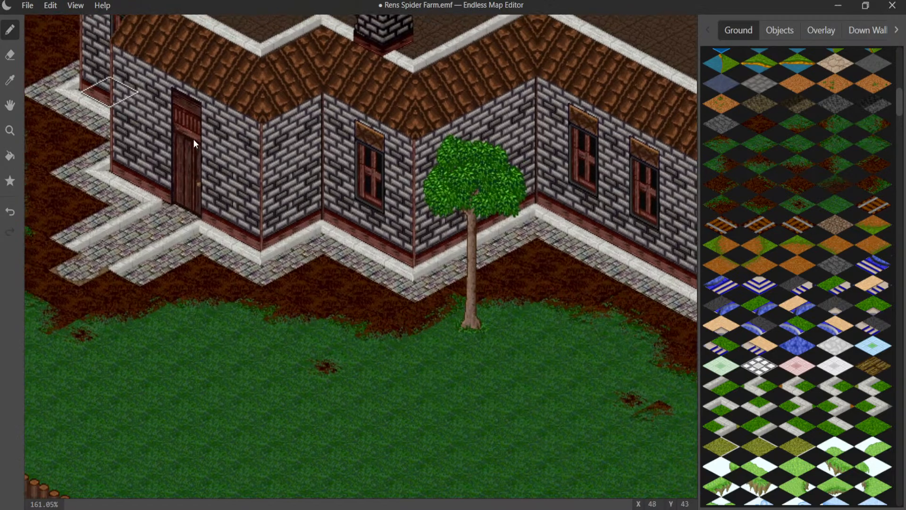
pyautogui.moveTo(417, 189); pyautogui.dragTo(126, 135, button='middle')
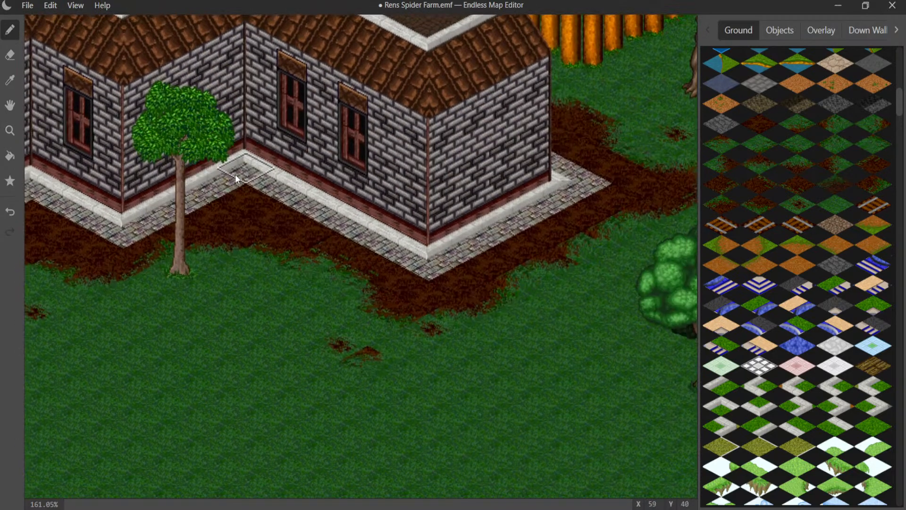
pyautogui.scroll(-5, 235, 174)
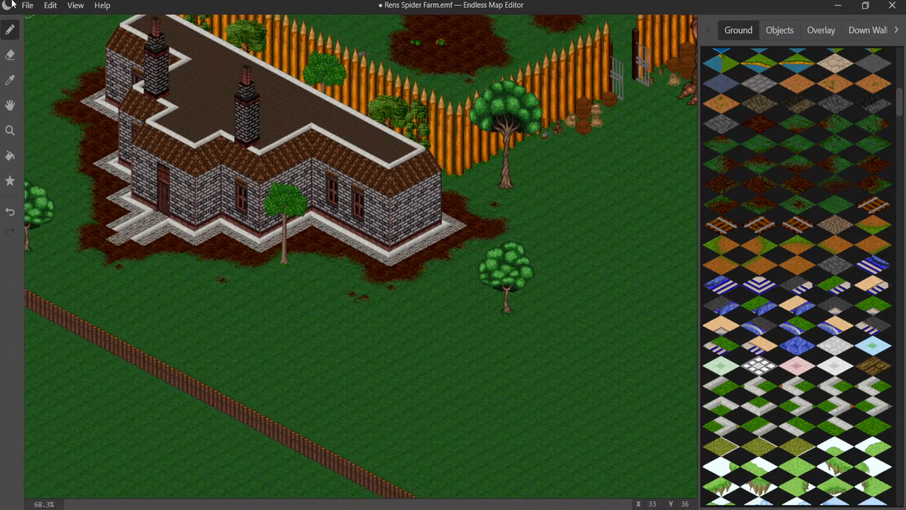
pyautogui.click(27, 5)
pyautogui.click(48, 103)
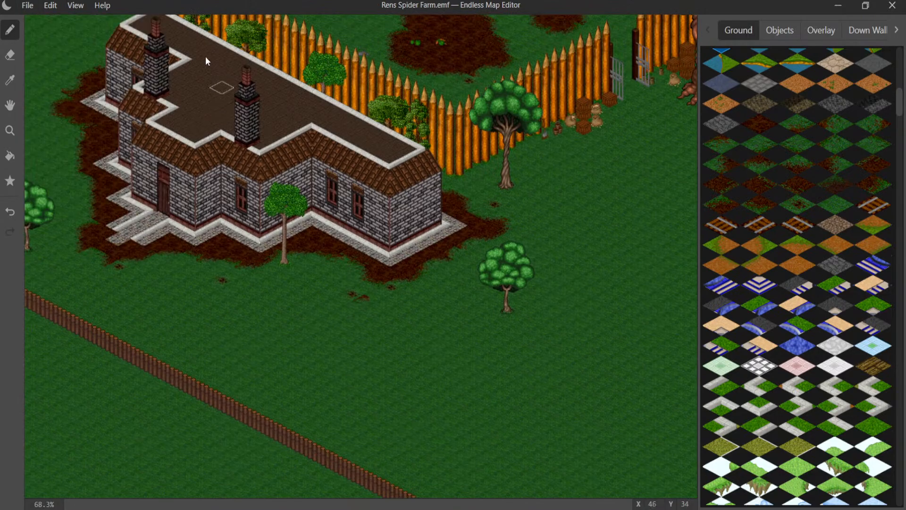
# - Sample the door path's stone paving and look through the ground tiles for other paving variants
pyautogui.moveTo(240, 119); pyautogui.dragTo(382, 209, button='middle')
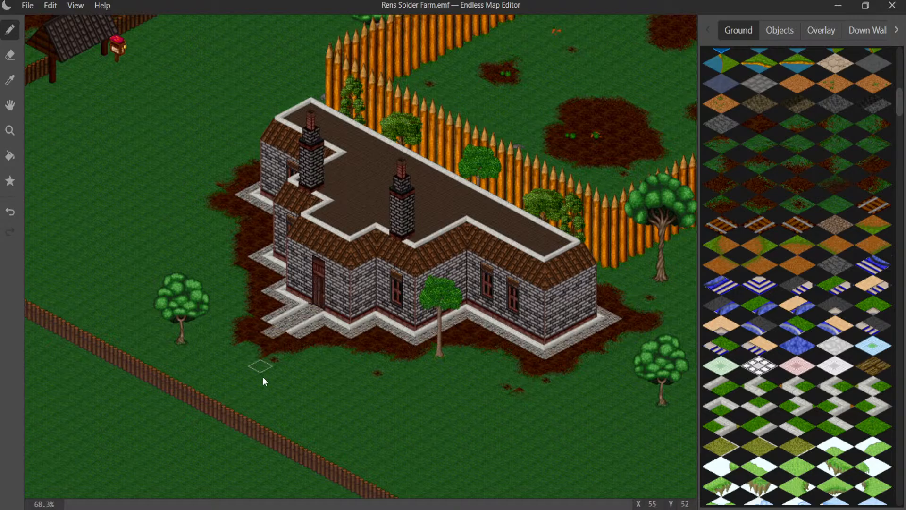
pyautogui.scroll(4, 263, 376)
pyautogui.scroll(2, 142, 364)
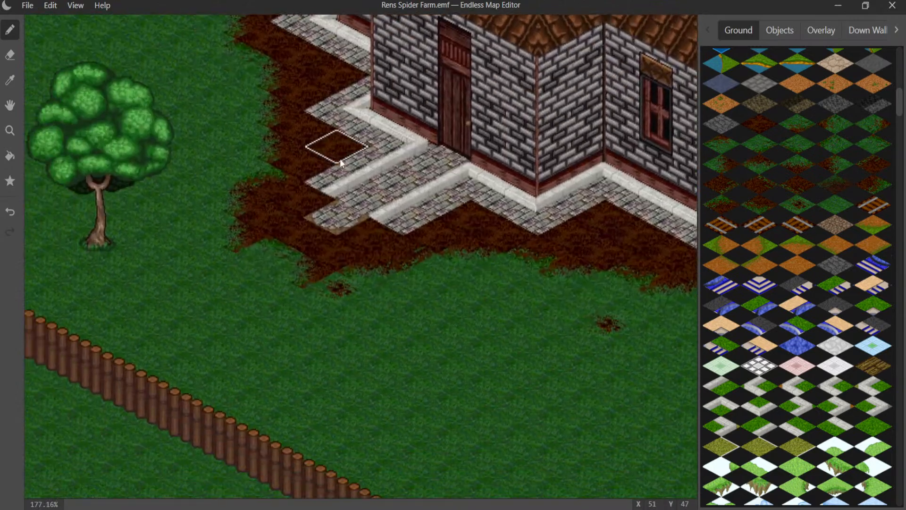
pyautogui.scroll(2, 342, 248)
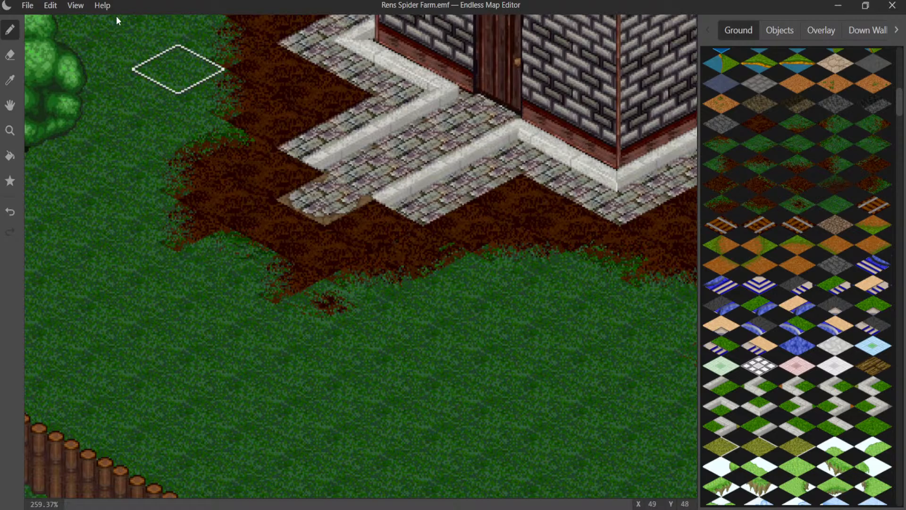
pyautogui.click(11, 81)
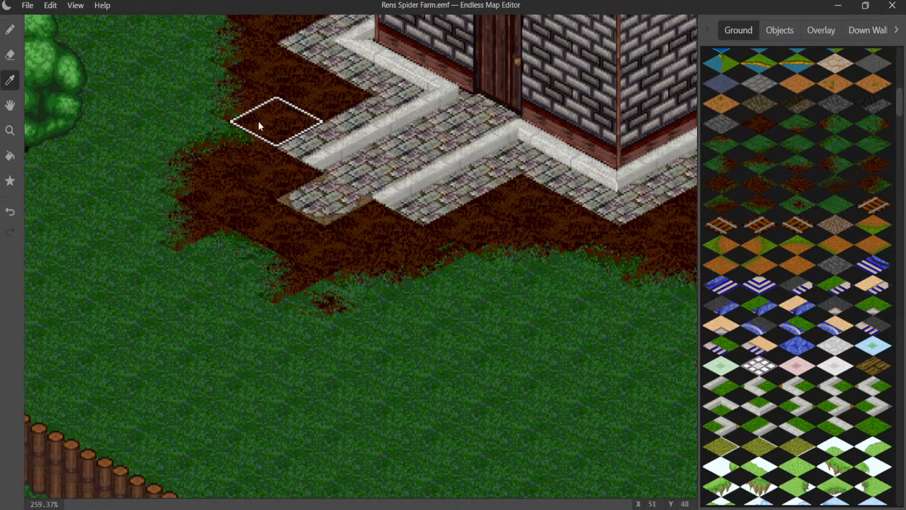
pyautogui.click(344, 145)
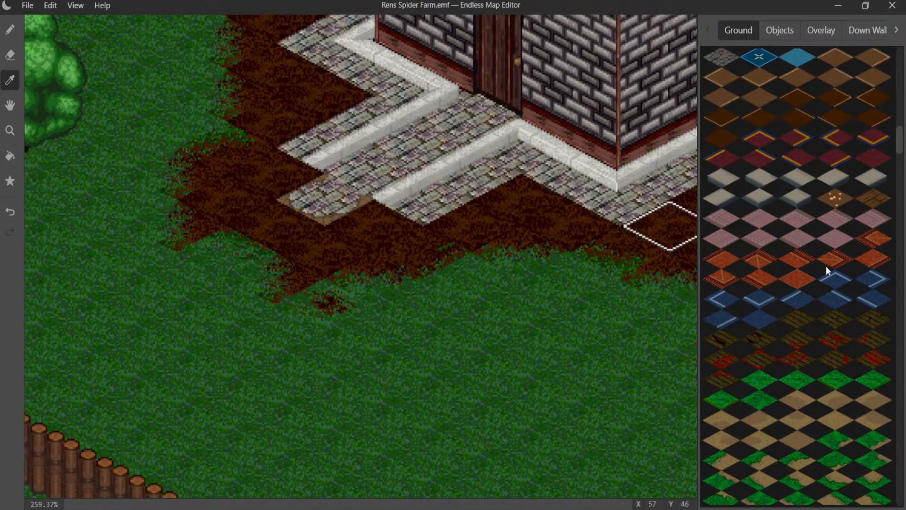
pyautogui.scroll(-8, 826, 266)
pyautogui.scroll(-10, 807, 261)
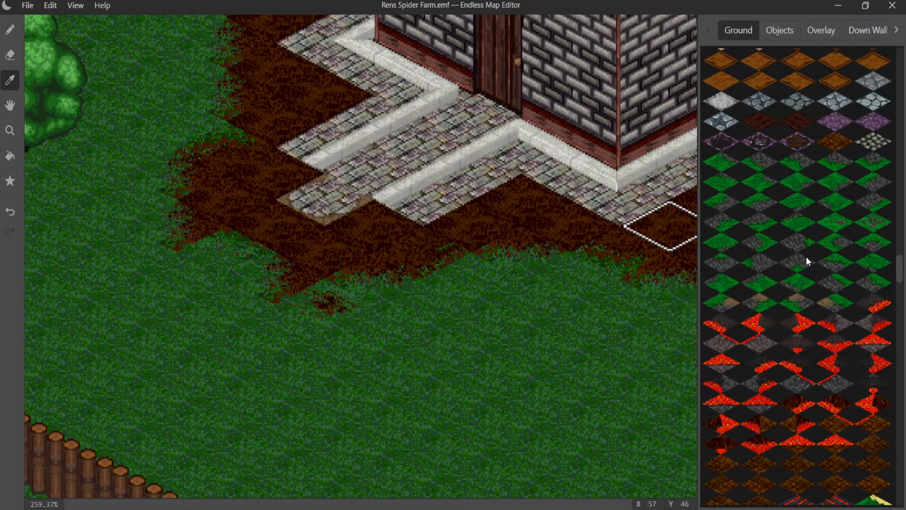
pyautogui.scroll(-4, 805, 259)
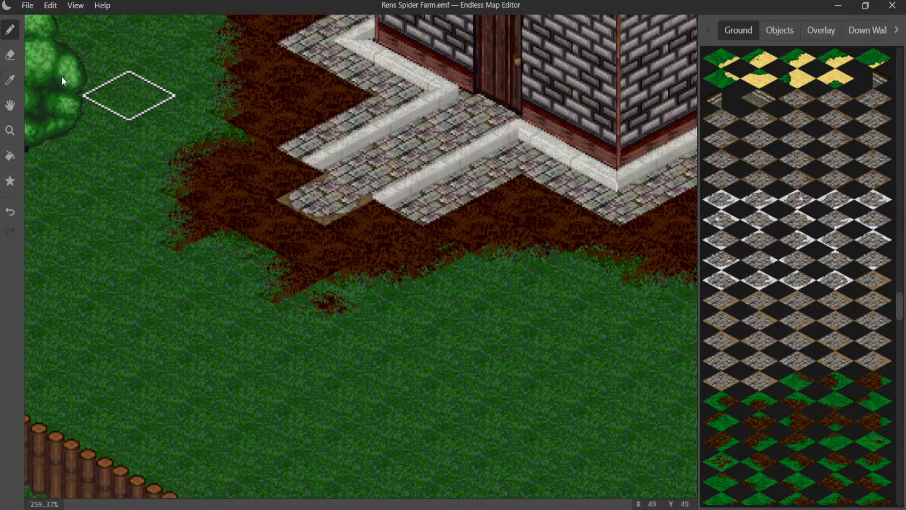
# - Sample the plain dirt tile and paint over the stone paving of the door path
pyautogui.click(8, 81)
pyautogui.click(347, 98)
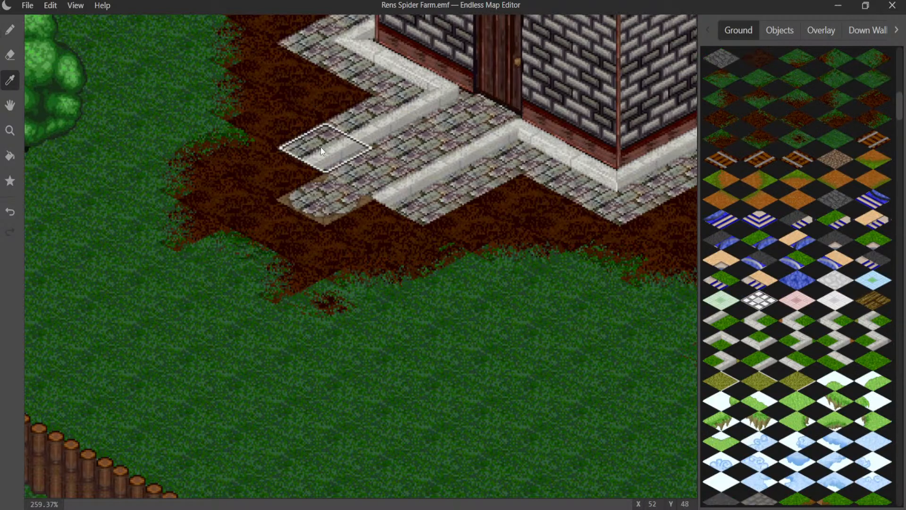
pyautogui.click(320, 146)
pyautogui.click(332, 104)
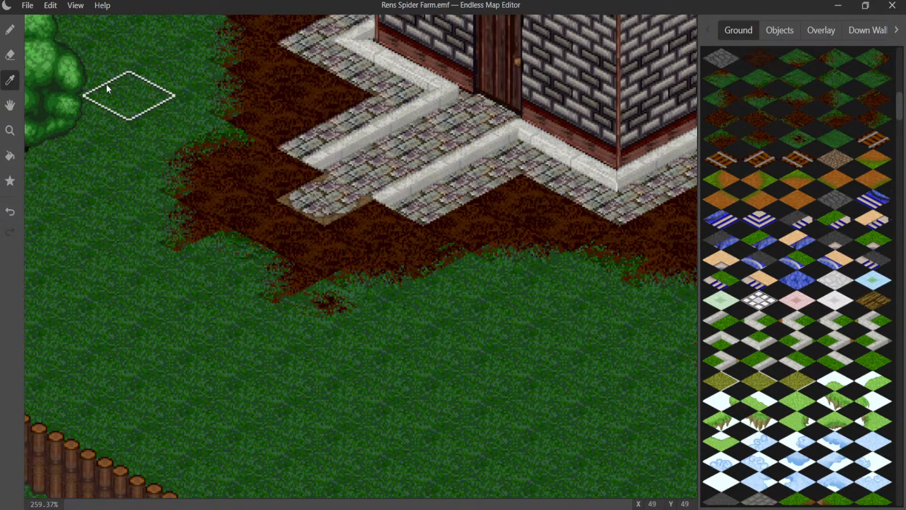
pyautogui.click(10, 29)
pyautogui.moveTo(315, 205)
pyautogui.mouseDown()
pyautogui.moveTo(474, 97)
pyautogui.moveTo(534, 154)
pyautogui.moveTo(455, 205)
pyautogui.moveTo(388, 203)
pyautogui.moveTo(352, 141)
pyautogui.moveTo(372, 103)
pyautogui.moveTo(360, 75)
pyautogui.moveTo(339, 58)
pyautogui.moveTo(446, 145)
pyautogui.moveTo(608, 192)
pyautogui.moveTo(650, 159)
pyautogui.mouseUp()
pyautogui.moveTo(469, 118); pyautogui.dragTo(587, 333, button='middle')
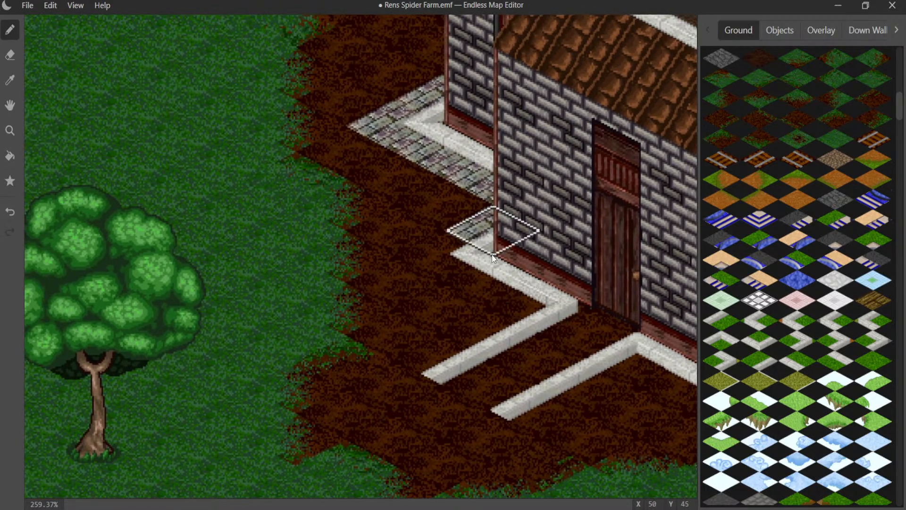
# - Cover the stone paving along the front walls between the door and the slim tree with plain dirt
pyautogui.moveTo(507, 194)
pyautogui.mouseDown()
pyautogui.moveTo(421, 160)
pyautogui.moveTo(436, 95)
pyautogui.moveTo(460, 264)
pyautogui.mouseUp()
pyautogui.moveTo(555, 284); pyautogui.dragTo(105, 198, button='middle')
pyautogui.moveTo(358, 281)
pyautogui.mouseDown()
pyautogui.moveTo(471, 312)
pyautogui.moveTo(538, 345)
pyautogui.moveTo(634, 246)
pyautogui.moveTo(664, 273)
pyautogui.mouseUp()
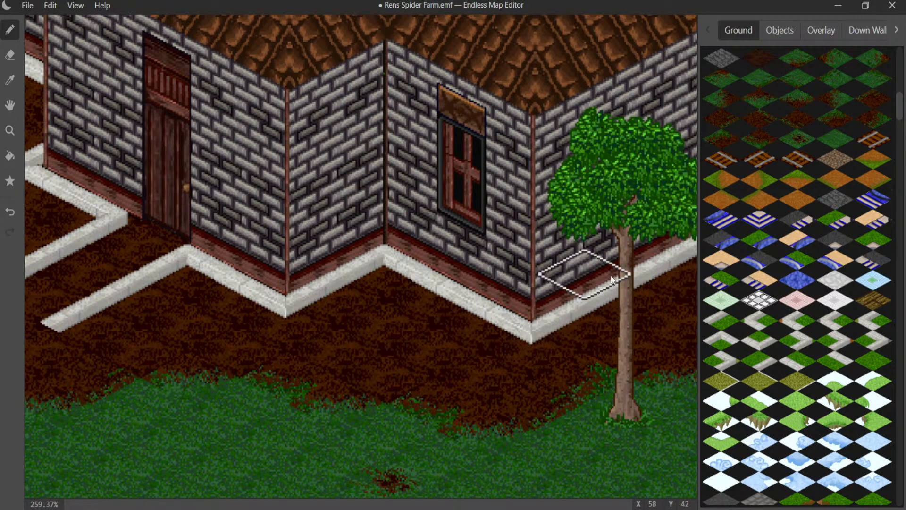
# - Cover the stone paving along the two-window wall and around the house's far end wall with plain dirt
pyautogui.moveTo(585, 273); pyautogui.dragTo(75, 407, button='middle')
pyautogui.moveTo(194, 409); pyautogui.dragTo(182, 211, button='middle')
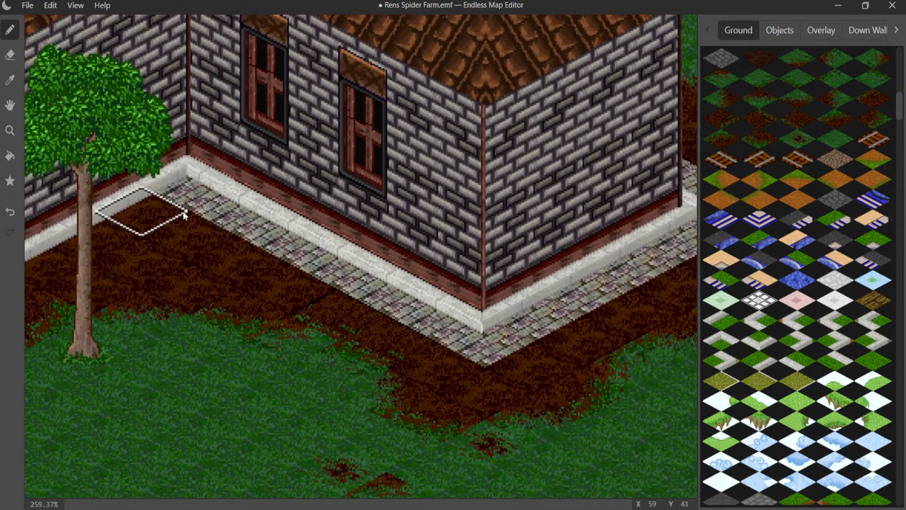
pyautogui.moveTo(193, 216)
pyautogui.mouseDown()
pyautogui.moveTo(273, 228)
pyautogui.moveTo(473, 338)
pyautogui.moveTo(572, 285)
pyautogui.moveTo(615, 245)
pyautogui.mouseUp()
pyautogui.moveTo(543, 265); pyautogui.dragTo(351, 347, button='middle')
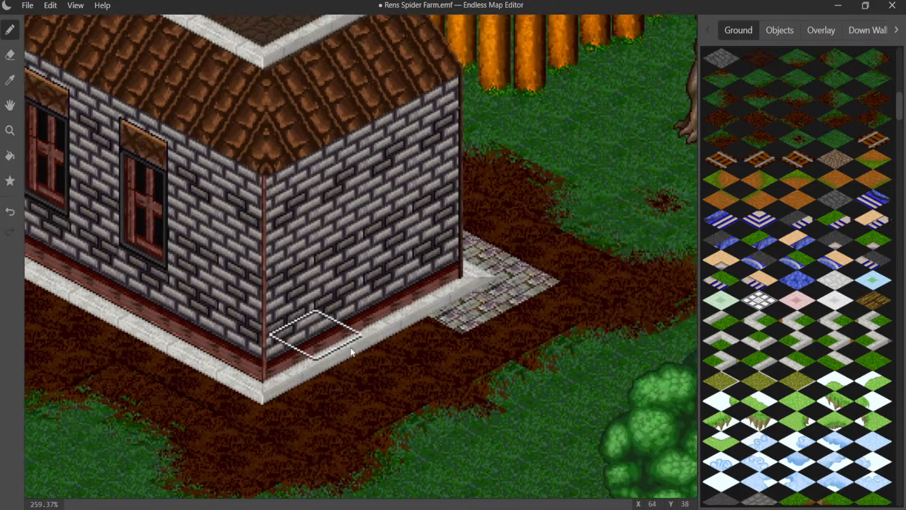
pyautogui.moveTo(499, 326)
pyautogui.mouseDown()
pyautogui.moveTo(477, 322)
pyautogui.moveTo(492, 285)
pyautogui.moveTo(465, 254)
pyautogui.moveTo(218, 319)
pyautogui.mouseUp()
pyautogui.scroll(-9, 190, 291)
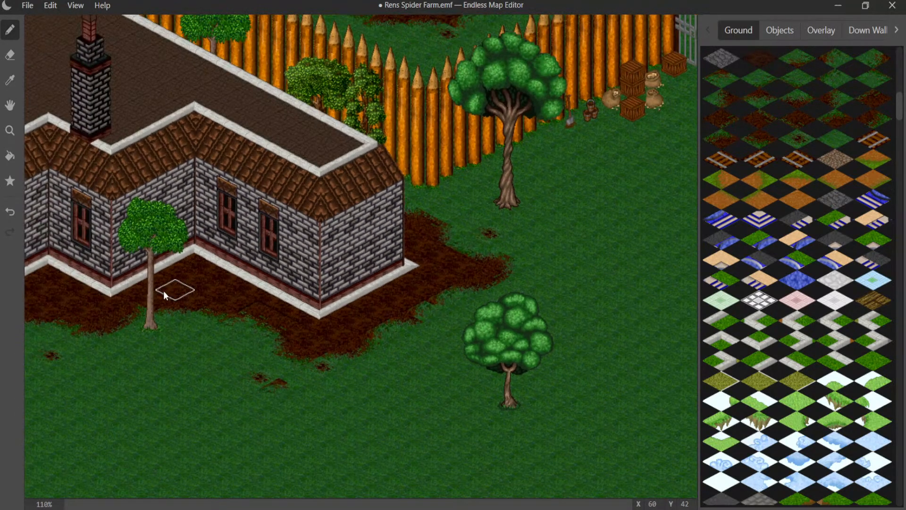
# - Cover the leftover paving around the stepped rear corners on the house's tree-facing side with plain dirt
pyautogui.moveTo(163, 290); pyautogui.dragTo(508, 286, button='middle')
pyautogui.scroll(4, 133, 179)
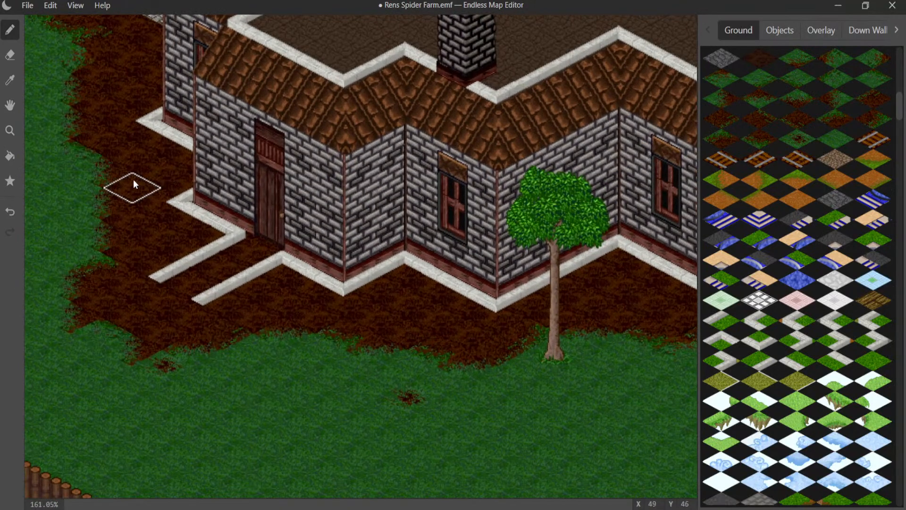
pyautogui.moveTo(133, 179); pyautogui.dragTo(272, 253, button='middle')
pyautogui.scroll(5, 278, 222)
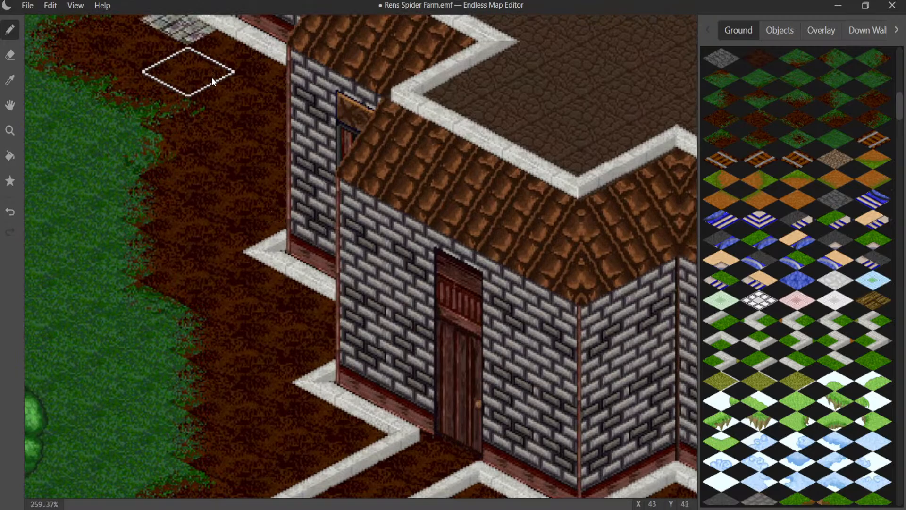
pyautogui.moveTo(212, 78); pyautogui.dragTo(374, 235, button='middle')
pyautogui.moveTo(365, 181); pyautogui.dragTo(384, 128)
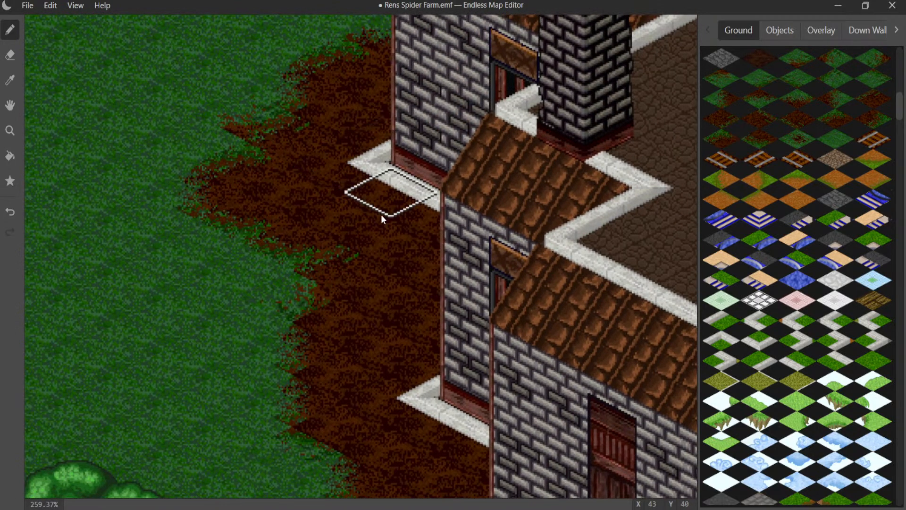
# - Remove the outer white curb pieces lining both sides of the former door path
pyautogui.moveTo(375, 242); pyautogui.dragTo(231, 74, button='middle')
pyautogui.moveTo(347, 288); pyautogui.dragTo(428, 107, button='middle')
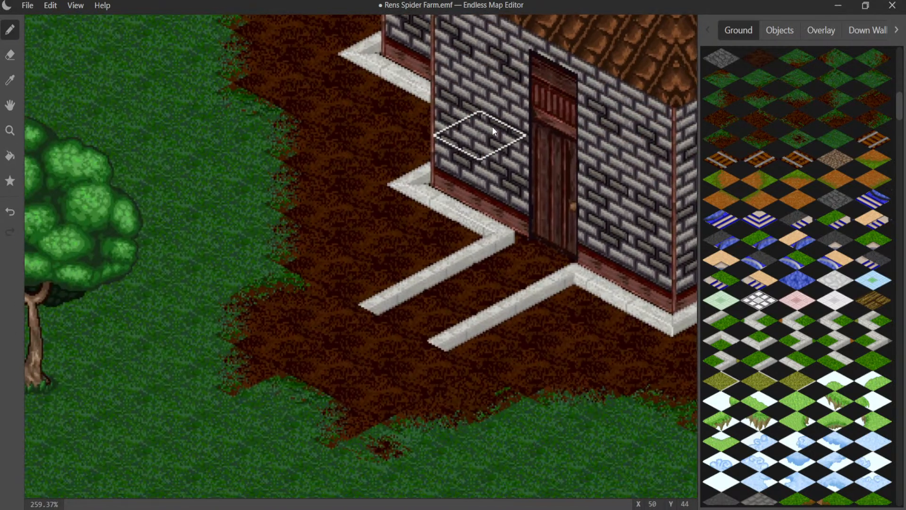
pyautogui.click(774, 29)
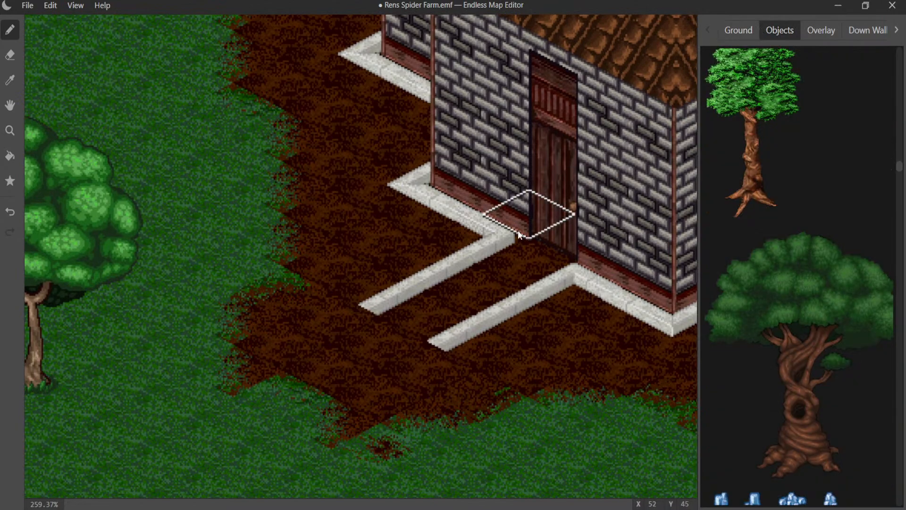
pyautogui.click(425, 276)
pyautogui.click(401, 291)
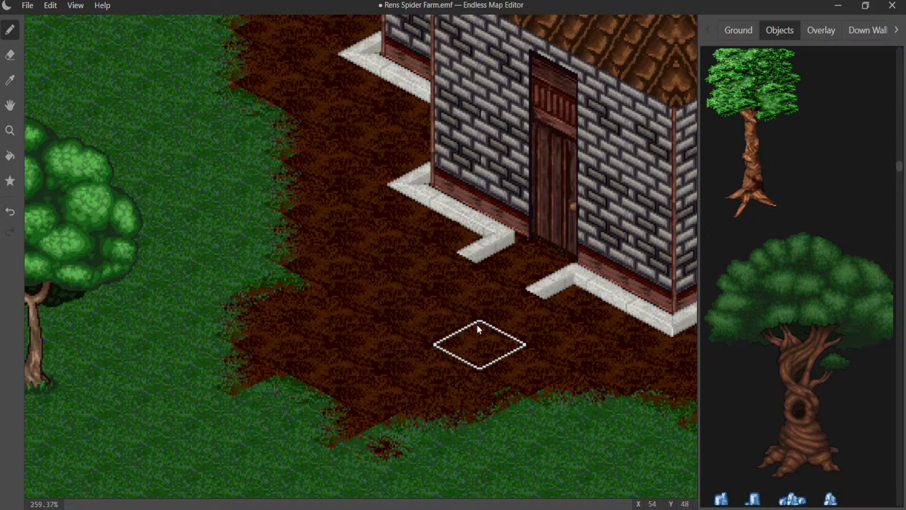
pyautogui.click(543, 285)
pyautogui.hotkey('ctrl', 'z')
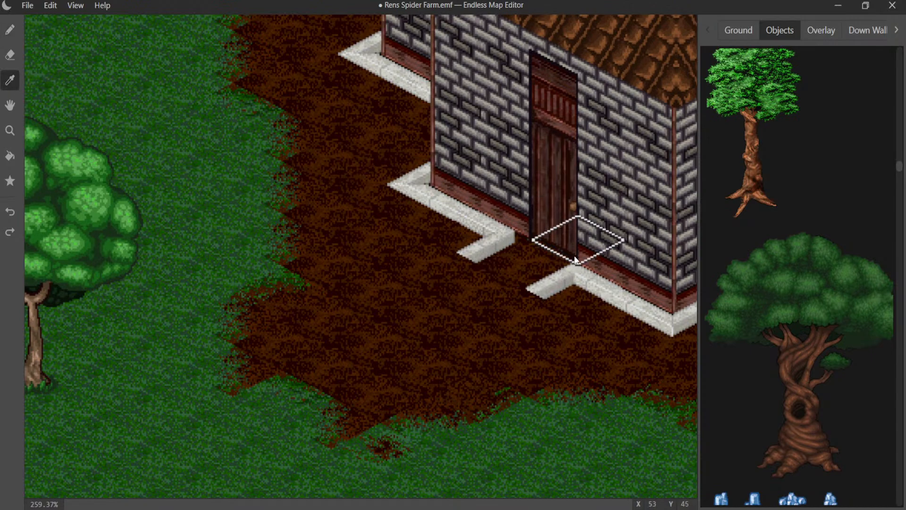
# - Replace the corner curb pieces on both sides of the door with straight curb pieces that follow the wall
pyautogui.click(573, 289)
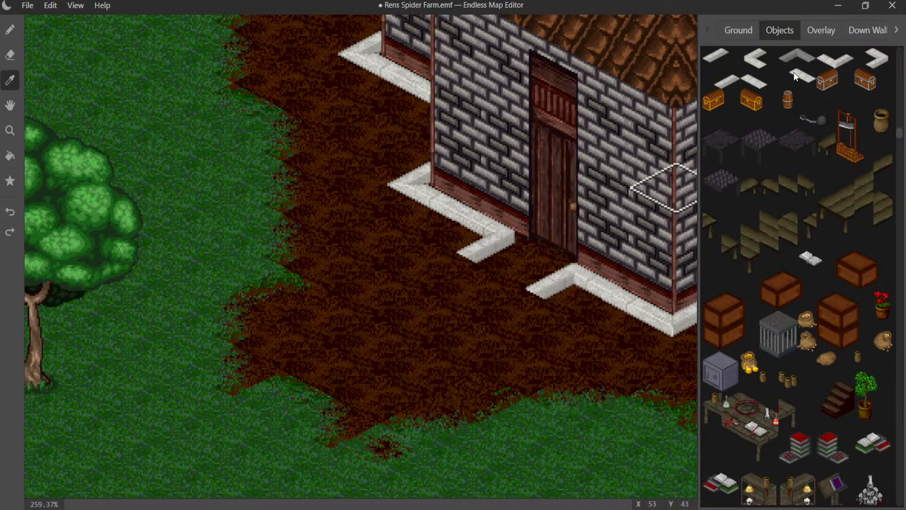
pyautogui.click(10, 29)
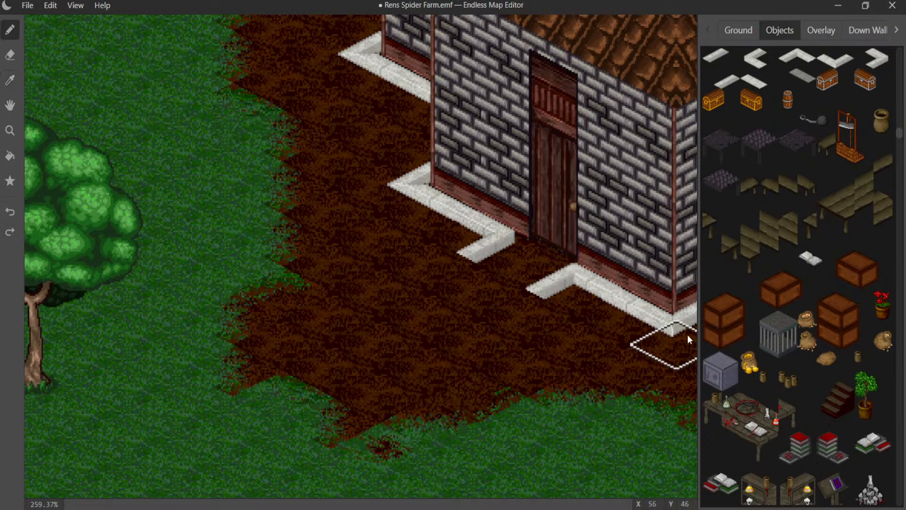
pyautogui.click(603, 287)
pyautogui.click(499, 242)
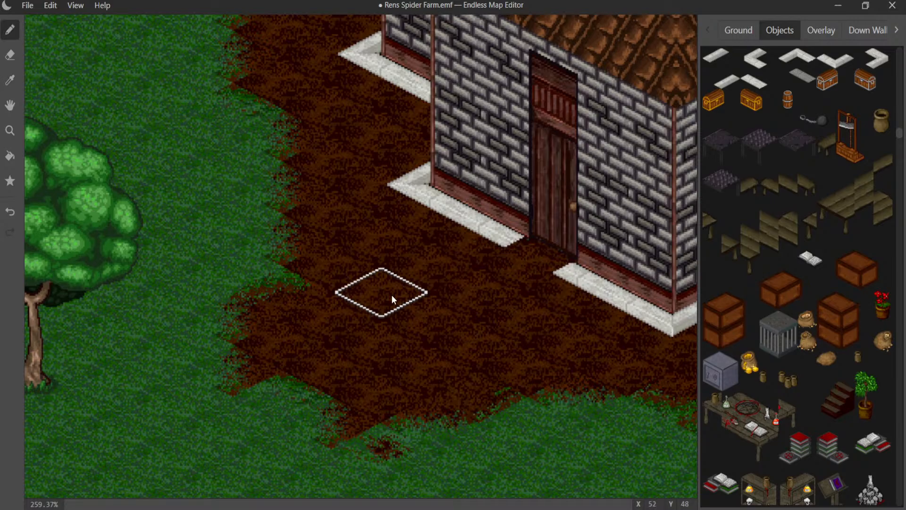
# - Check the finished dirt border around the house and save the map
pyautogui.scroll(-5, 390, 258)
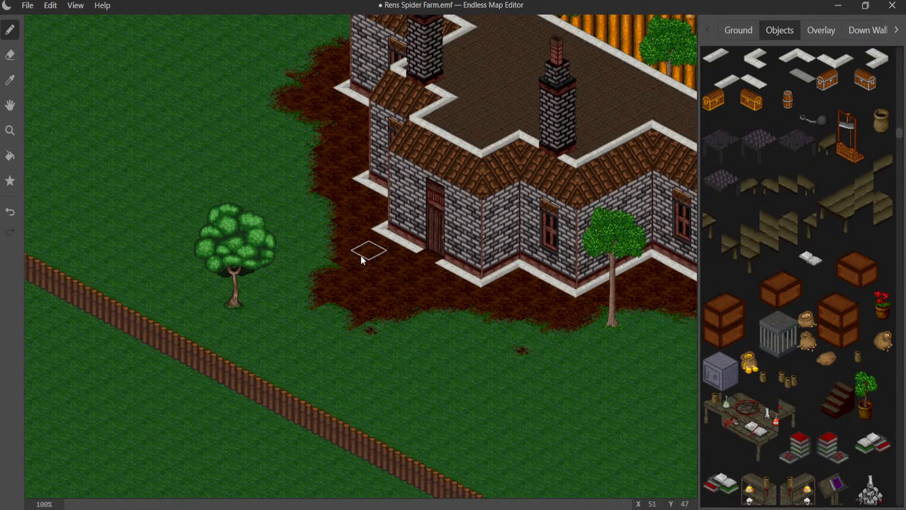
pyautogui.scroll(-2, 361, 256)
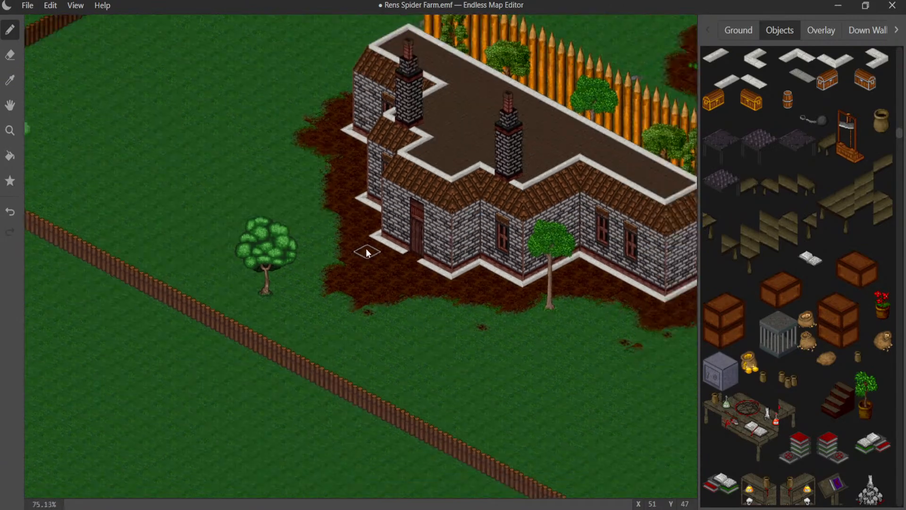
pyautogui.scroll(-1, 367, 253)
pyautogui.scroll(3, 367, 253)
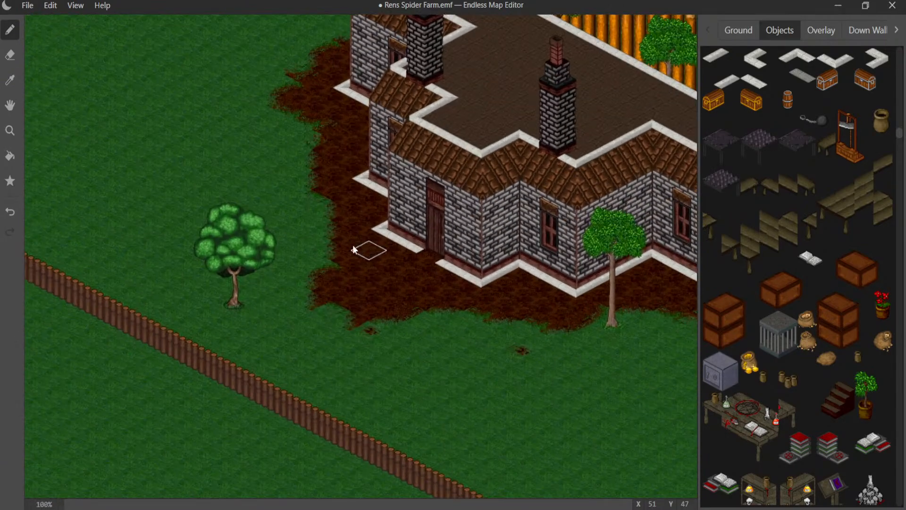
pyautogui.click(26, 4)
pyautogui.click(57, 100)
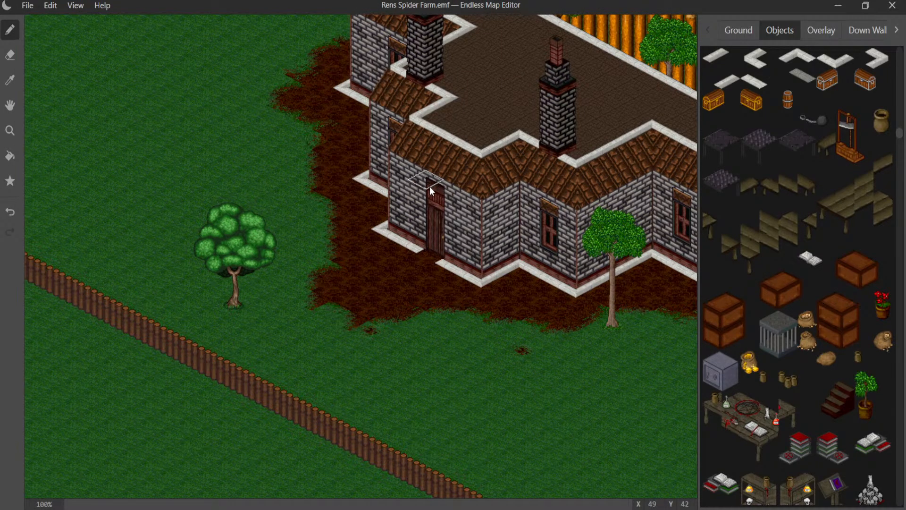
# - Place a two-high stack of brown crates and a single crate beside it along the enclosure's rear palisade
pyautogui.moveTo(408, 233); pyautogui.dragTo(61, 210, button='middle')
pyautogui.moveTo(370, 222); pyautogui.dragTo(402, 396, button='middle')
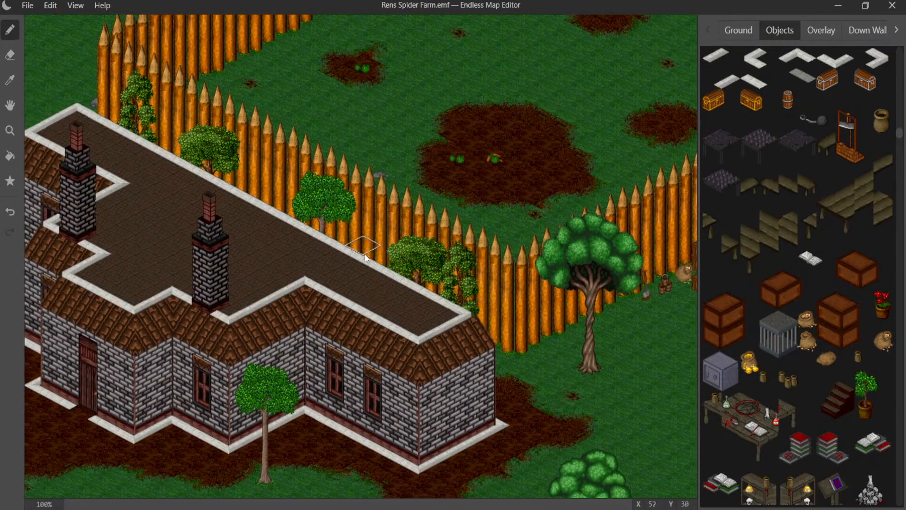
pyautogui.moveTo(366, 258); pyautogui.dragTo(112, 449, button='middle')
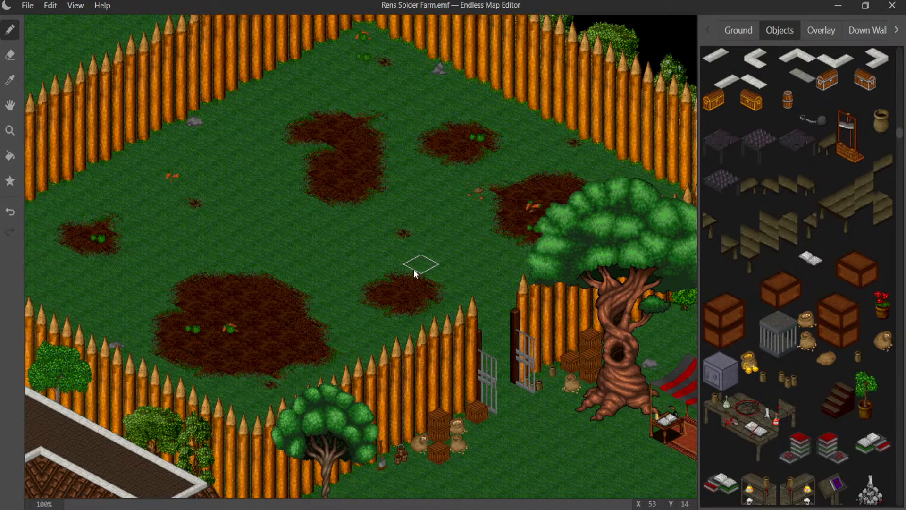
pyautogui.moveTo(415, 279); pyautogui.dragTo(235, 267, button='middle')
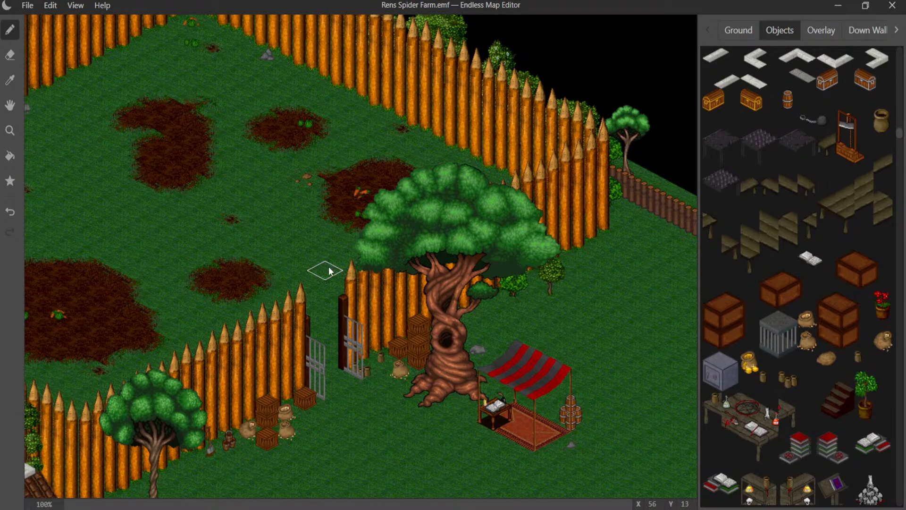
pyautogui.moveTo(259, 247); pyautogui.dragTo(399, 227, button='middle')
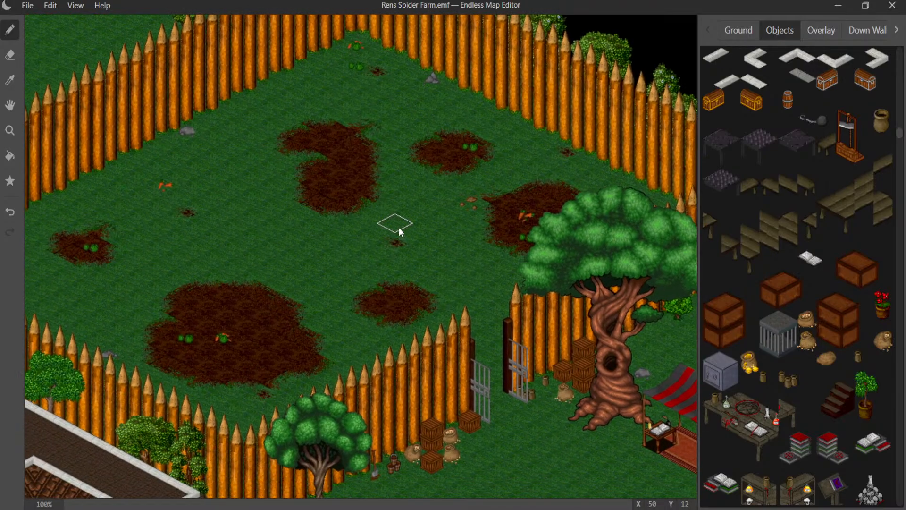
pyautogui.click(713, 320)
pyautogui.click(268, 92)
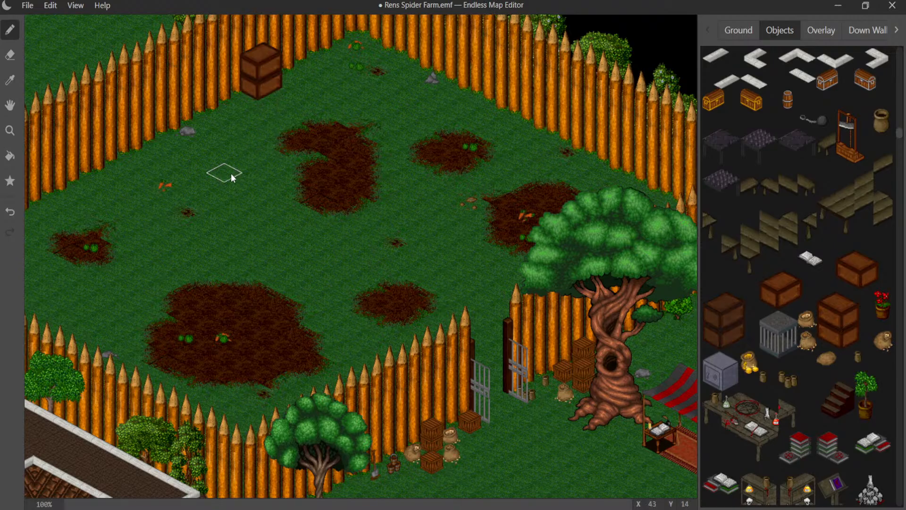
pyautogui.moveTo(212, 155); pyautogui.dragTo(259, 185, button='middle')
pyautogui.click(753, 285)
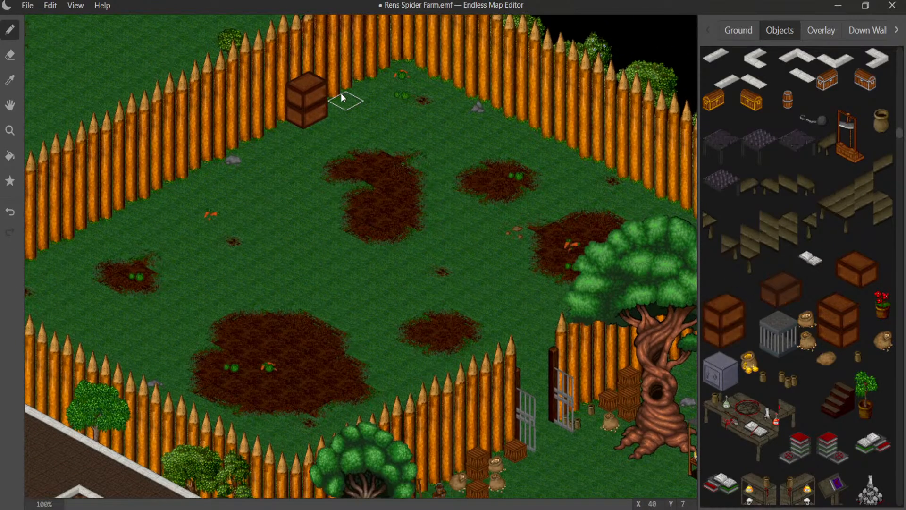
pyautogui.click(347, 111)
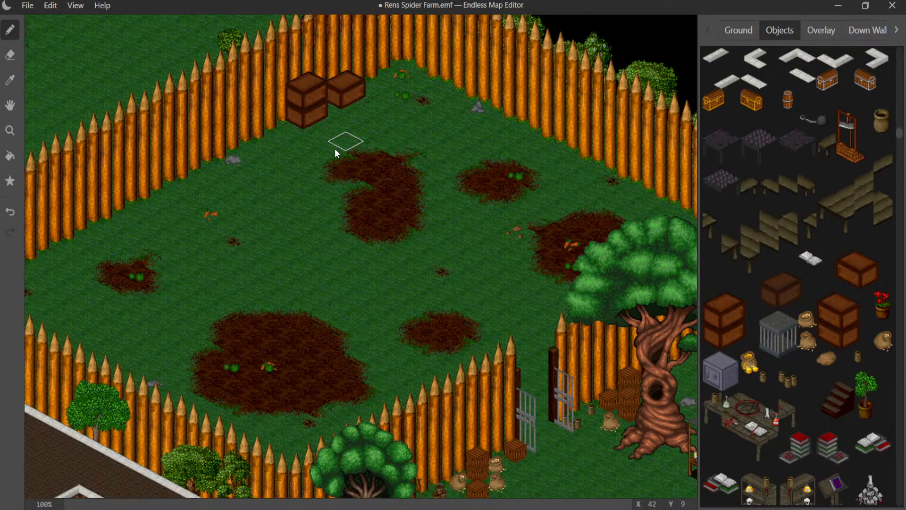
# - Find the loose brown stones among the objects and place a cluster on the small cabbage patch in the enclosure
pyautogui.moveTo(287, 169); pyautogui.dragTo(371, 136, button='middle')
pyautogui.moveTo(340, 181); pyautogui.dragTo(374, 113, button='middle')
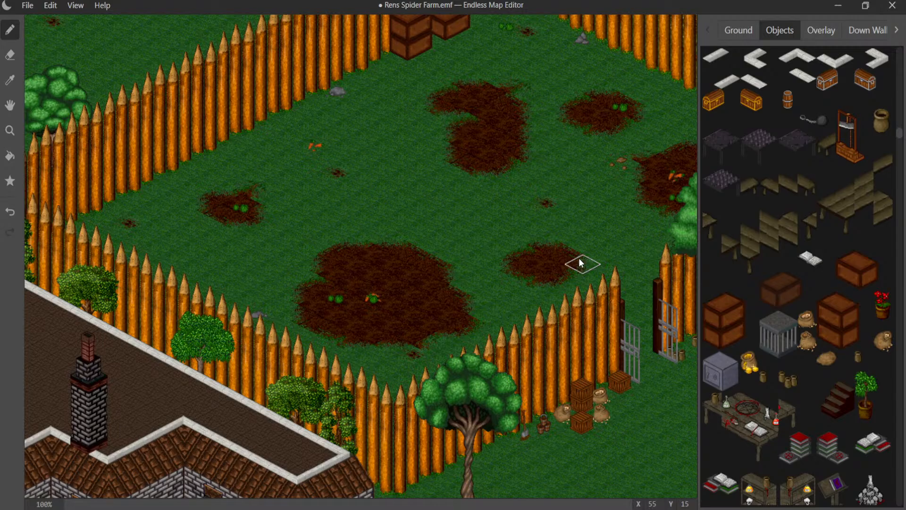
pyautogui.scroll(-5, 709, 284)
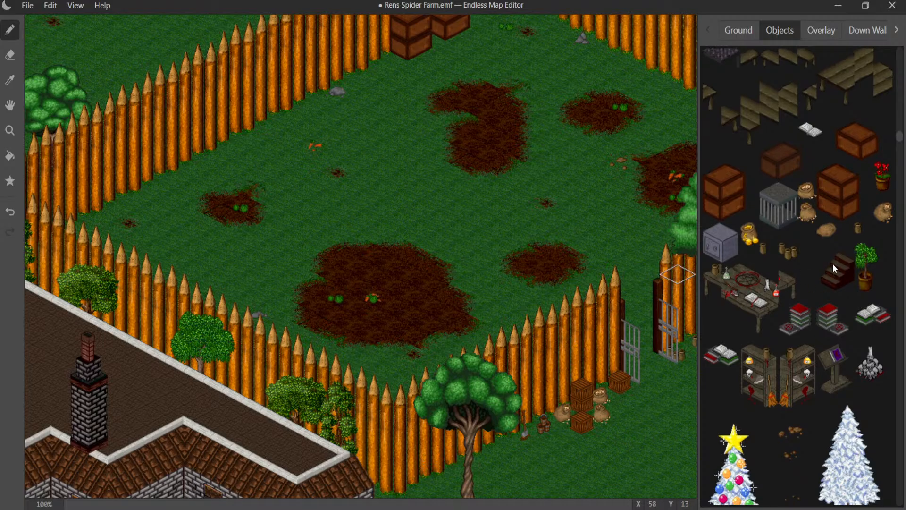
pyautogui.scroll(-3, 825, 259)
pyautogui.scroll(-8, 822, 258)
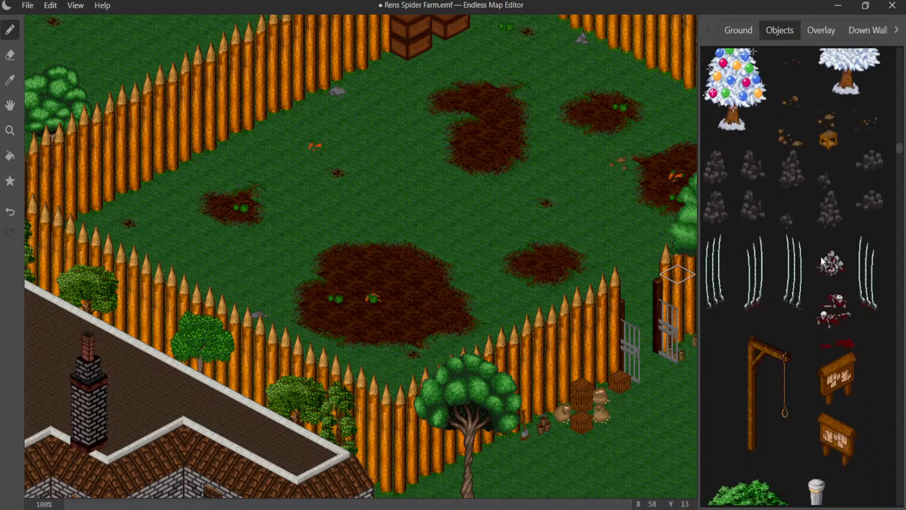
pyautogui.scroll(4, 820, 254)
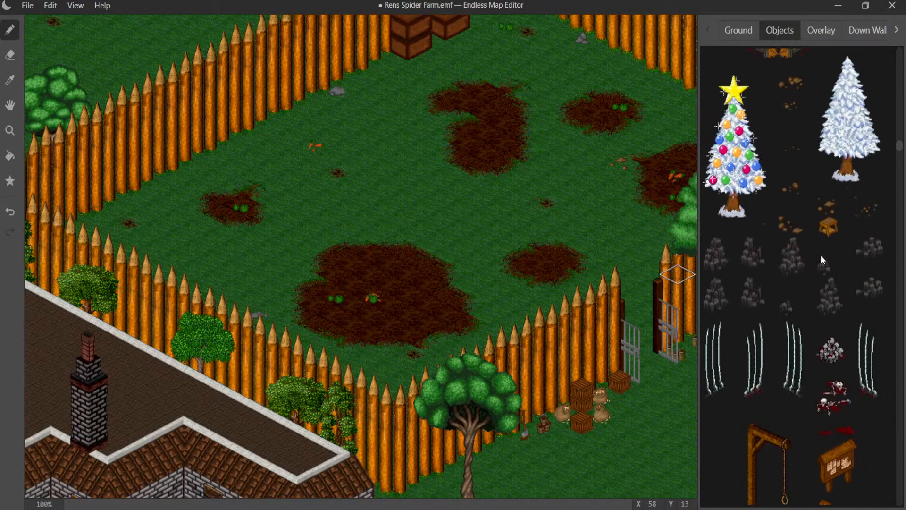
pyautogui.scroll(3, 472, 271)
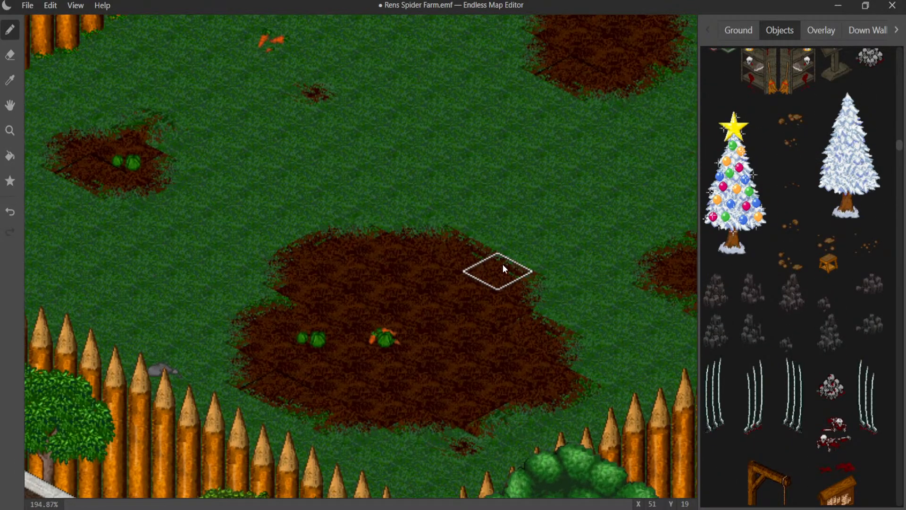
pyautogui.click(473, 276)
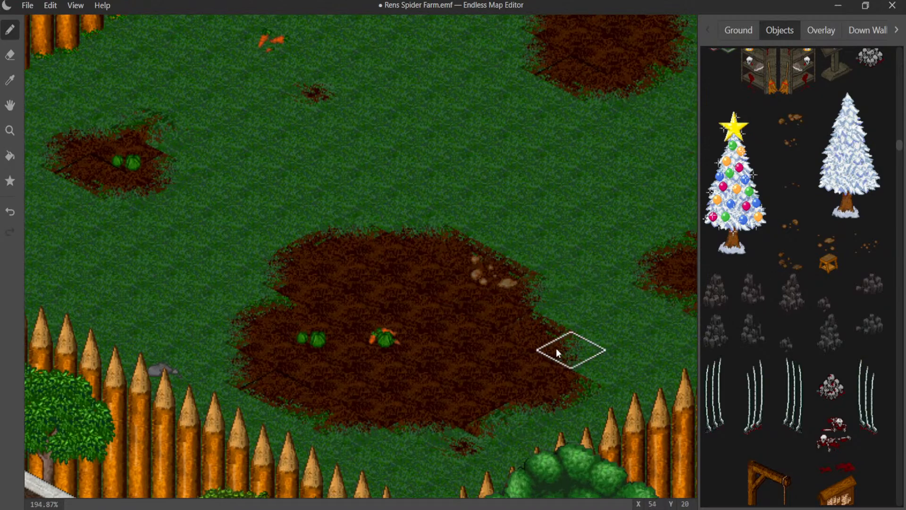
pyautogui.hotkey('ctrl', 'z')
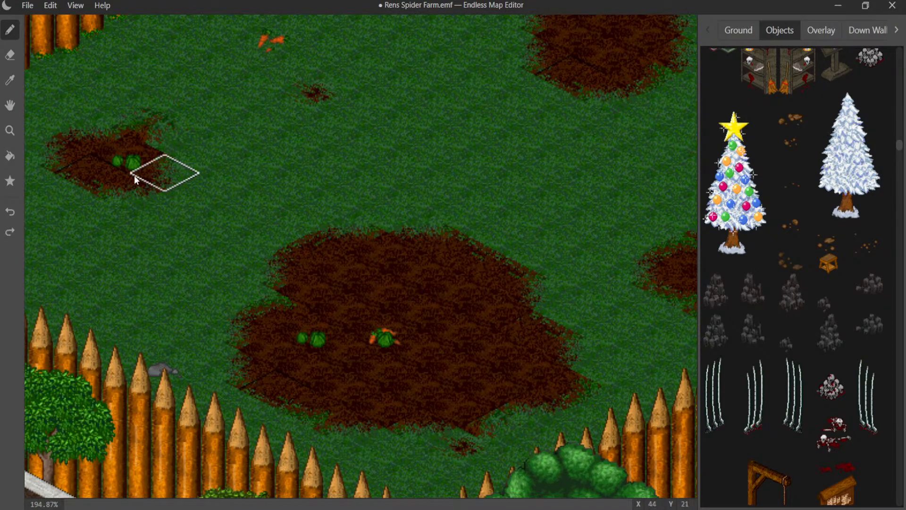
pyautogui.click(85, 172)
# - Place tiny pebbles near the large dirt patch's lower edge and larger brown stones near its upper edge
pyautogui.moveTo(358, 275); pyautogui.dragTo(193, 257, button='middle')
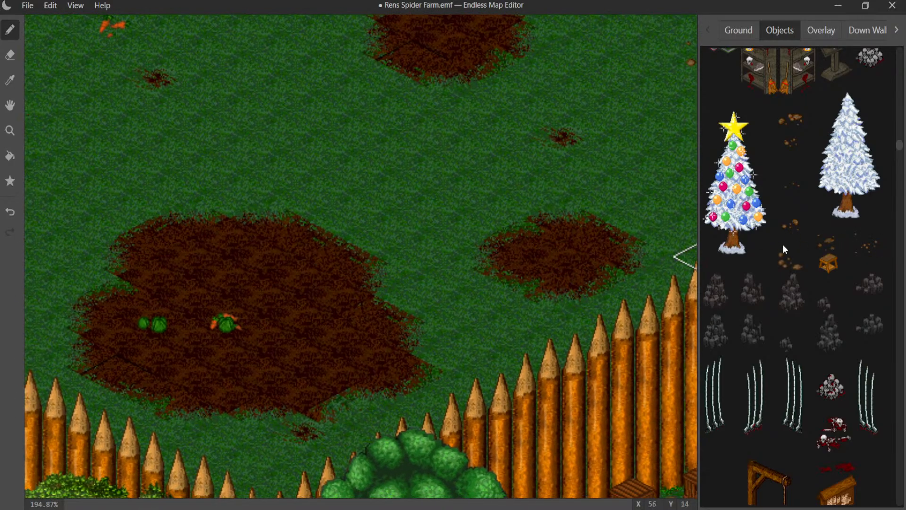
pyautogui.click(319, 267)
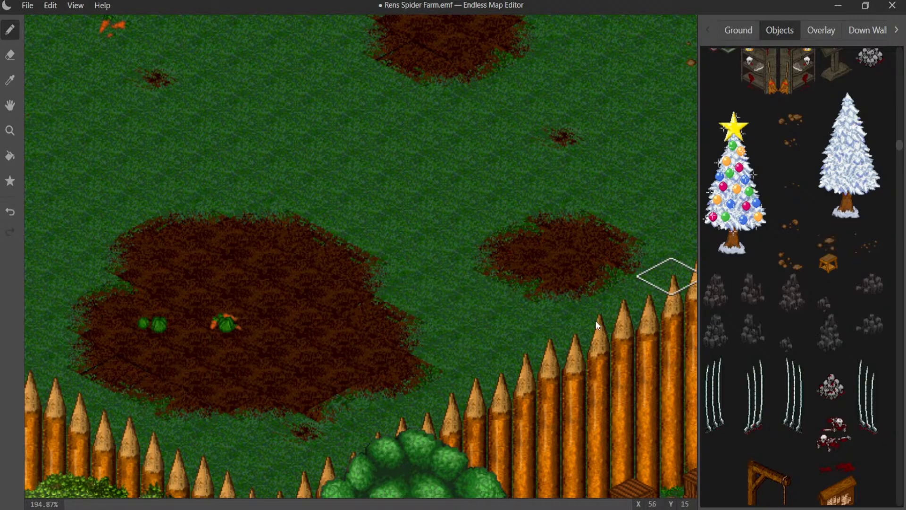
pyautogui.click(321, 397)
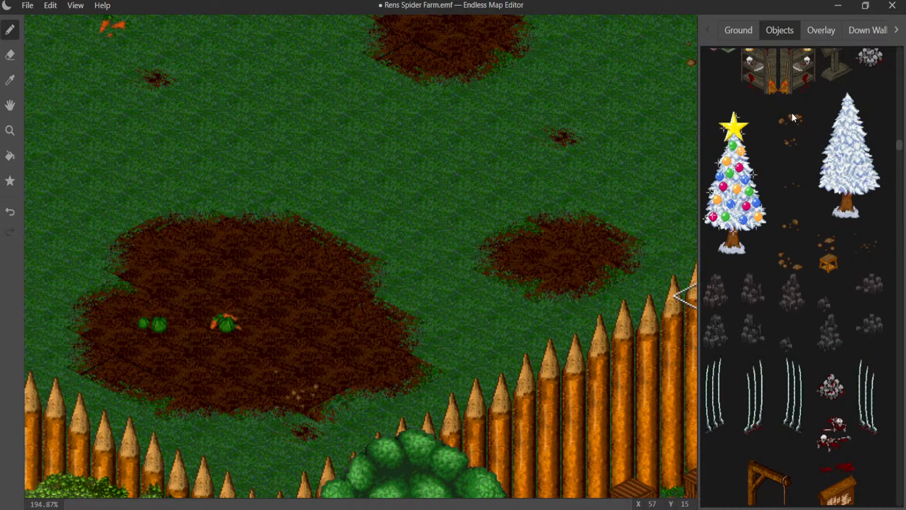
pyautogui.click(317, 276)
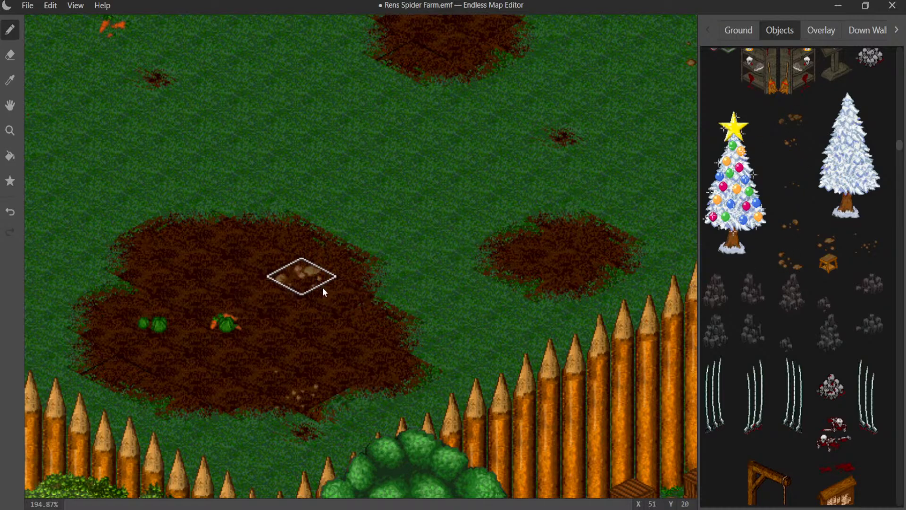
# - Try small brown stones at both ends of the curved dirt patch, keeping only those at its upper end
pyautogui.moveTo(272, 248); pyautogui.dragTo(224, 356, button='middle')
pyautogui.click(317, 260)
pyautogui.moveTo(411, 246); pyautogui.dragTo(297, 353, button='middle')
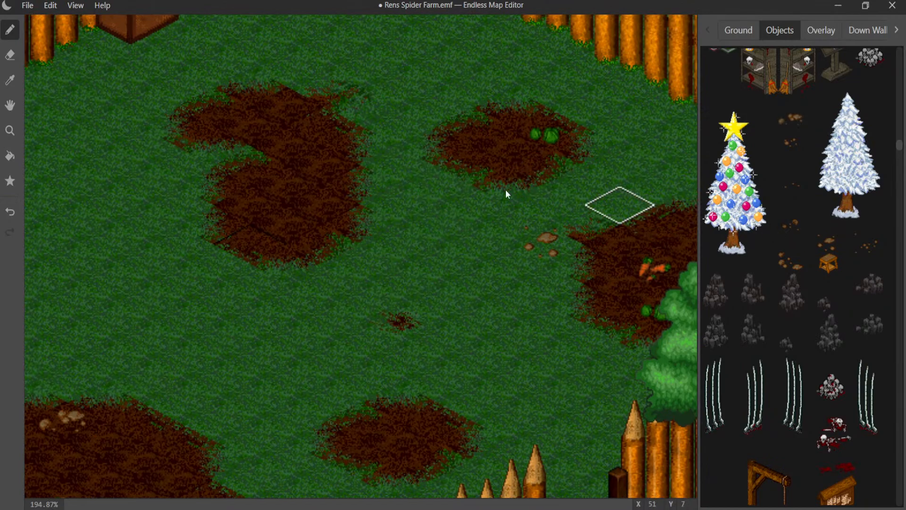
pyautogui.click(288, 119)
pyautogui.click(294, 247)
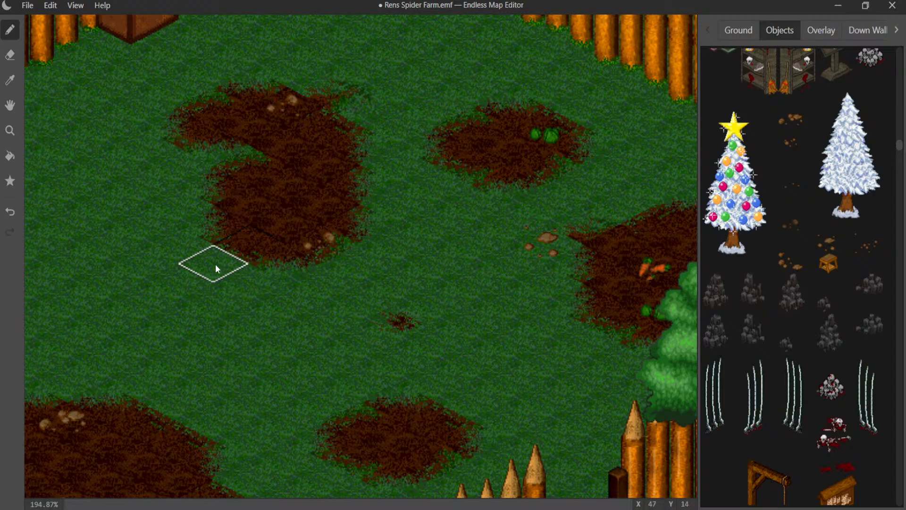
pyautogui.click(284, 120)
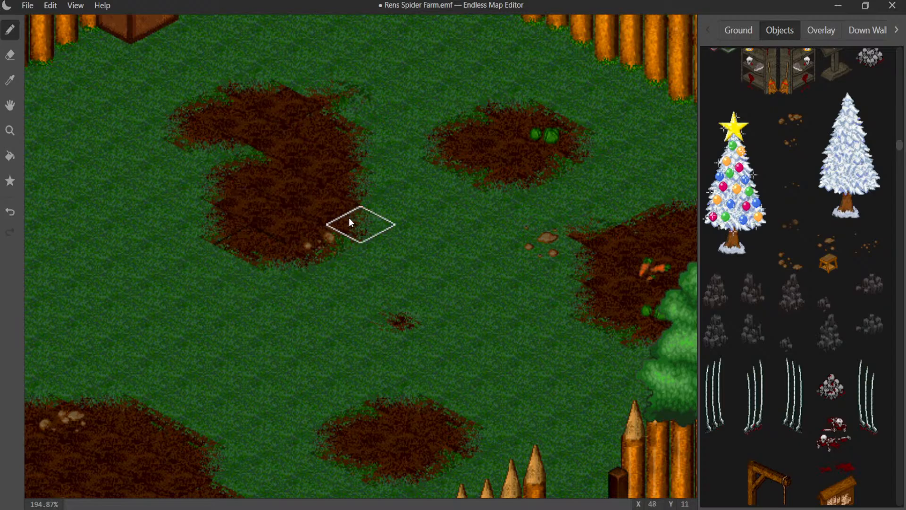
pyautogui.moveTo(348, 217); pyautogui.dragTo(359, 298, button='middle')
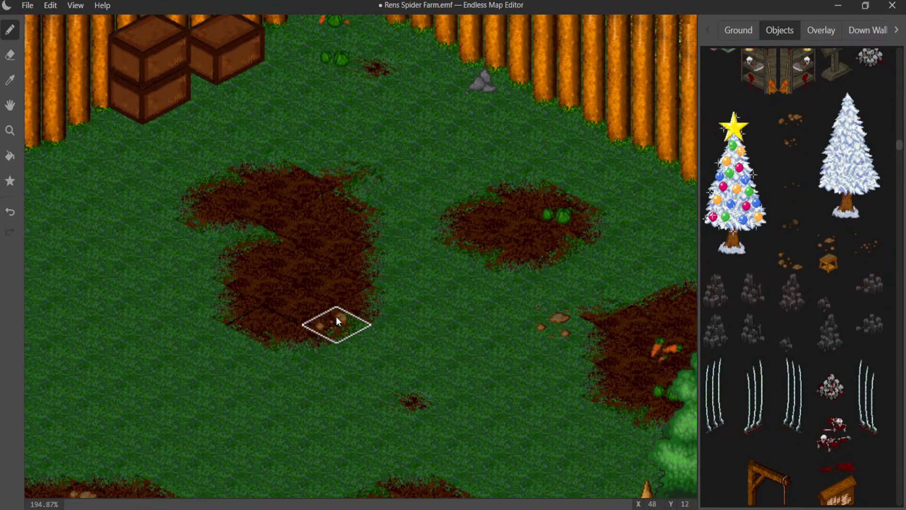
pyautogui.click(286, 196)
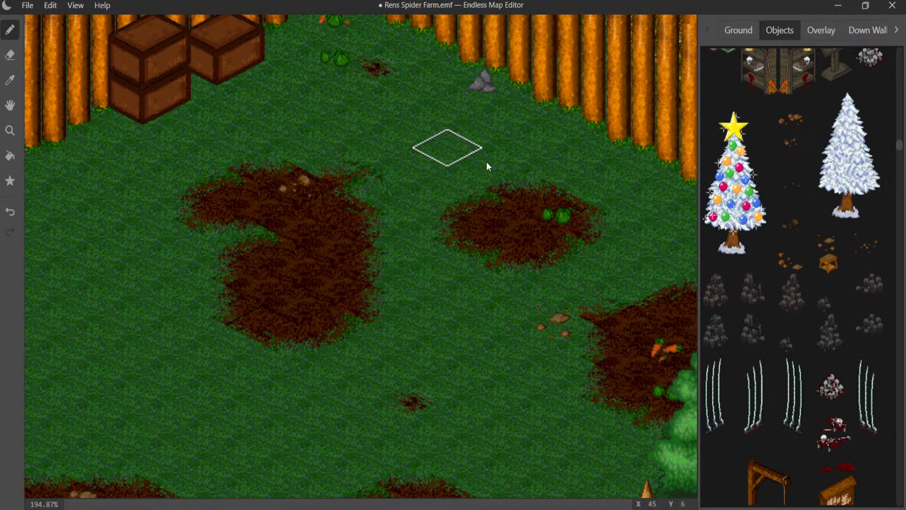
# - Paint small dirt-speck ground tiles inside the palisade near the house and beside the boulder's dirt patch along the log fence
pyautogui.moveTo(494, 255)
pyautogui.mouseDown(button='middle')
pyautogui.moveTo(459, 197)
pyautogui.moveTo(459, 3)
pyautogui.moveTo(533, 5)
pyautogui.mouseUp(button='middle')
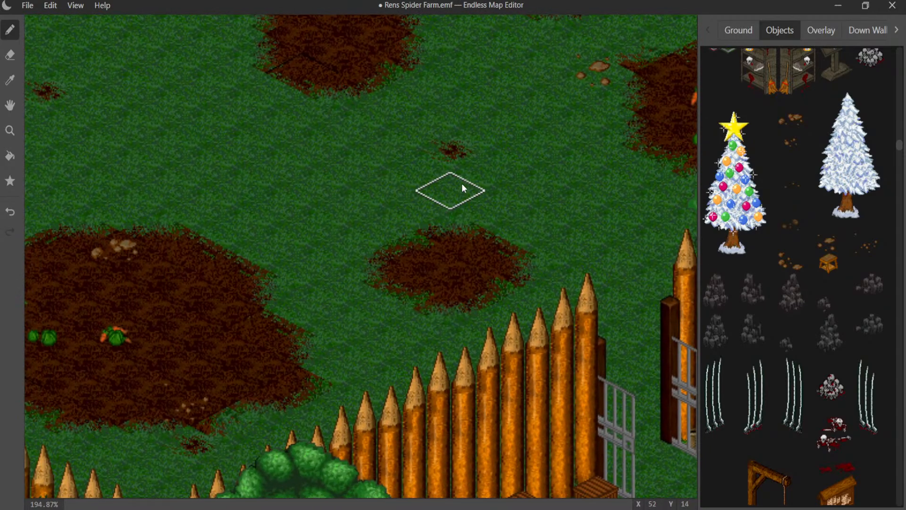
pyautogui.scroll(-4, 389, 338)
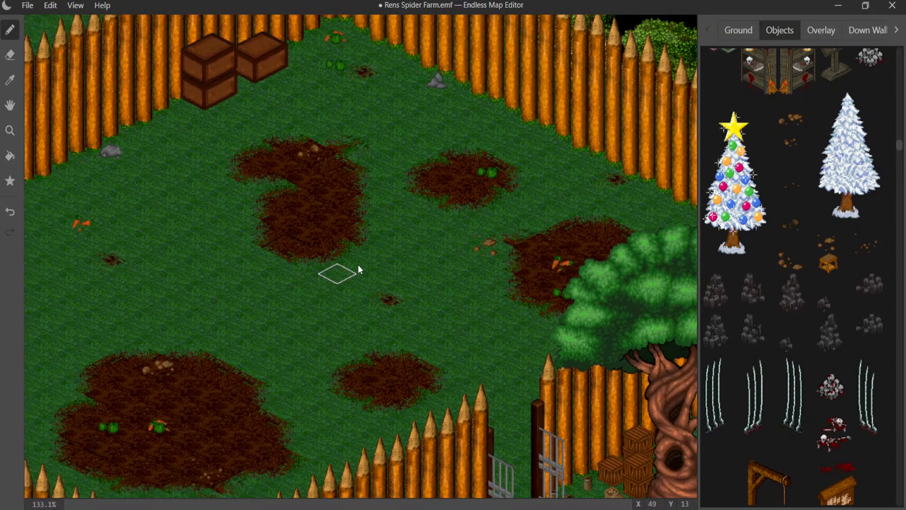
pyautogui.moveTo(358, 264); pyautogui.dragTo(542, 120, button='middle')
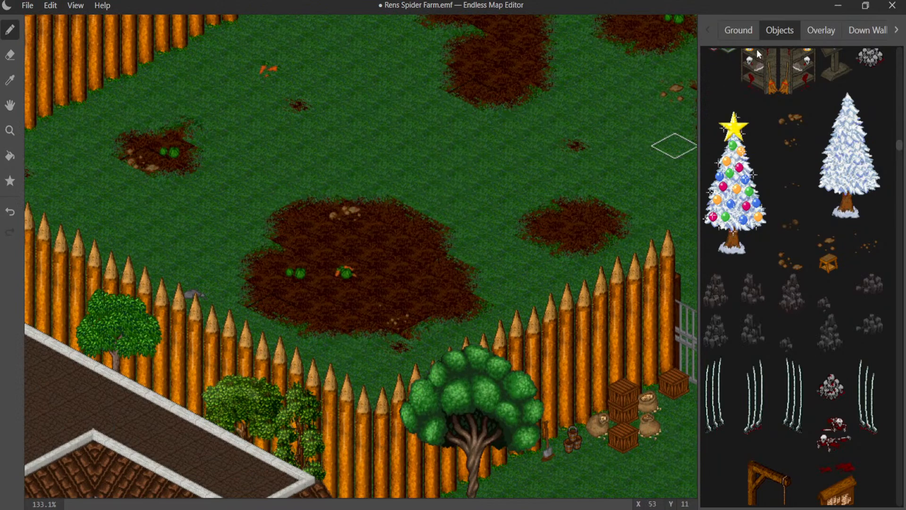
pyautogui.click(739, 31)
pyautogui.click(797, 142)
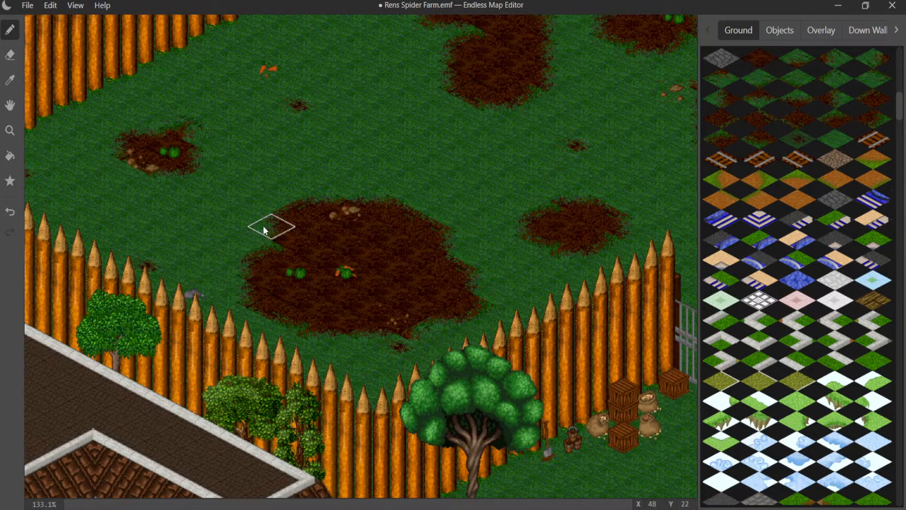
pyautogui.moveTo(265, 227); pyautogui.dragTo(699, 506, button='middle')
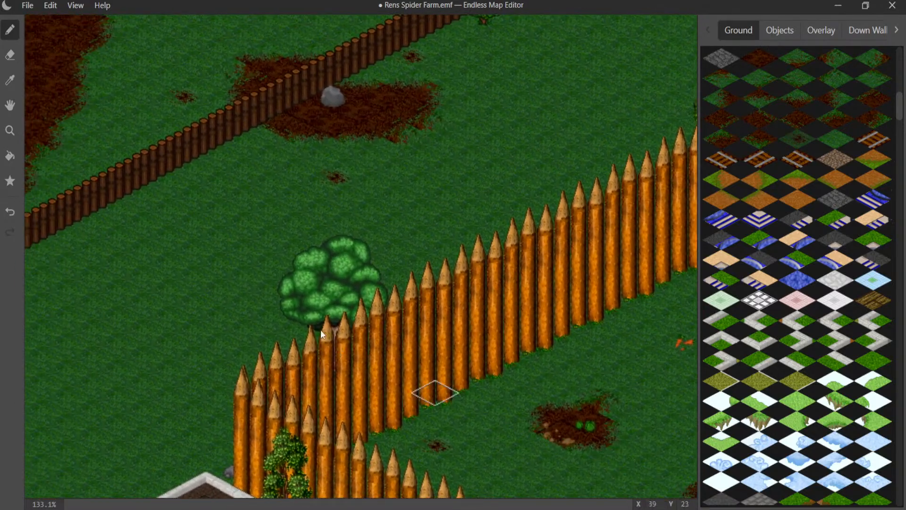
pyautogui.scroll(4, 230, 223)
pyautogui.moveTo(227, 207); pyautogui.dragTo(349, 351, button='middle')
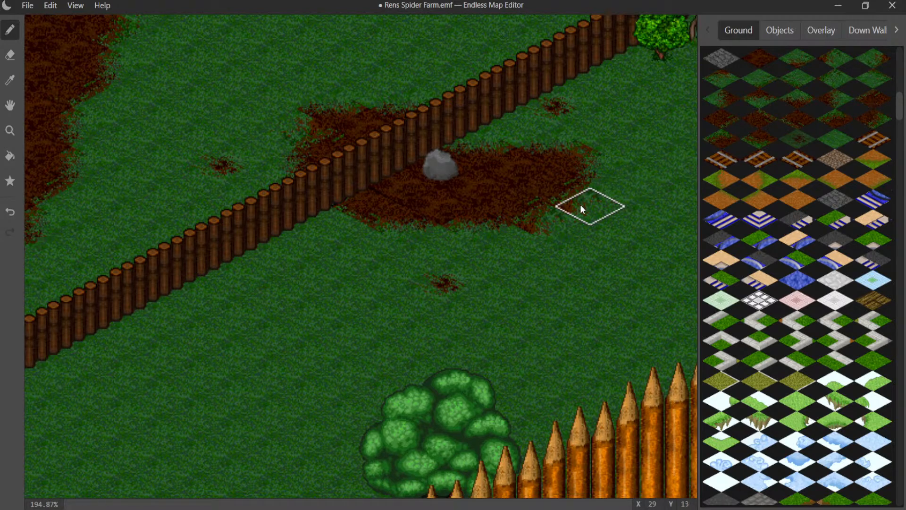
pyautogui.click(361, 222)
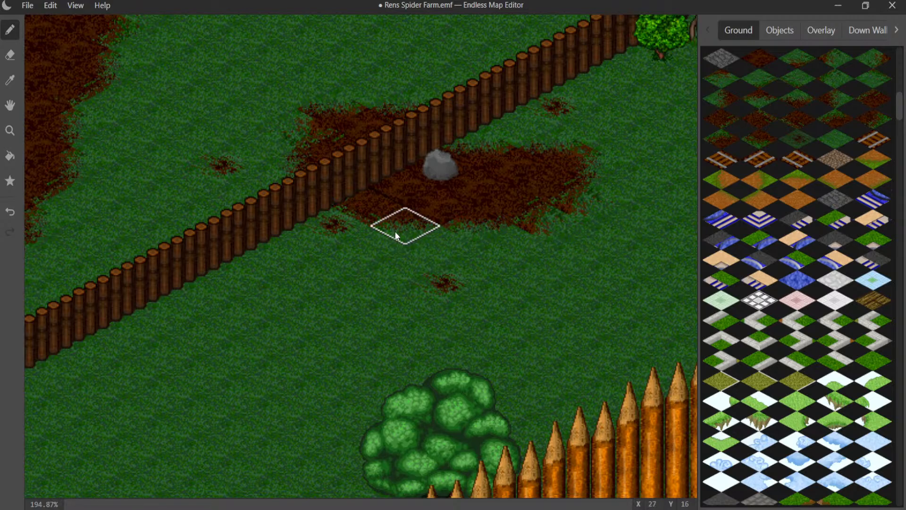
# - Survey the open grass around the house, the log fence and the market stall, and look through the down-wall tiles for a new structure
pyautogui.scroll(-8, 392, 243)
pyautogui.moveTo(416, 263); pyautogui.dragTo(513, 19, button='middle')
pyautogui.moveTo(484, 168); pyautogui.dragTo(180, 15, button='middle')
pyautogui.moveTo(375, 233); pyautogui.dragTo(186, 142, button='middle')
pyautogui.click(870, 31)
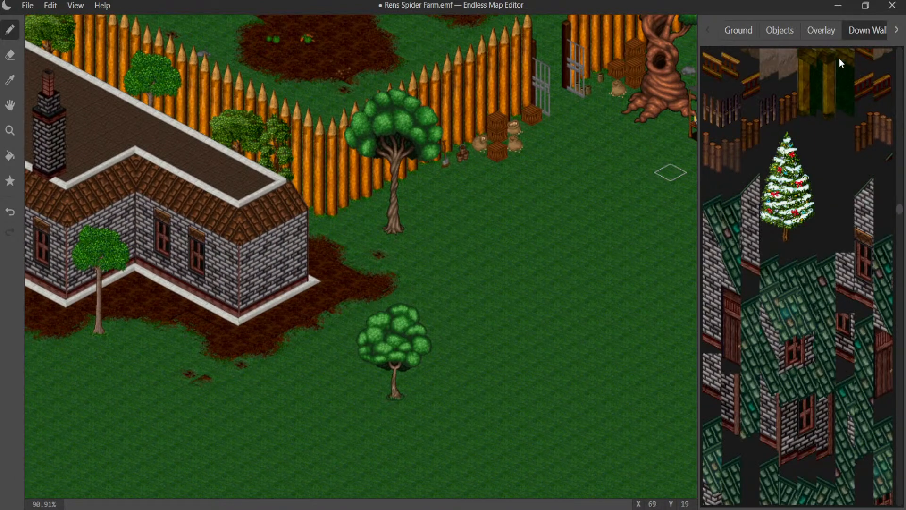
pyautogui.scroll(-5, 803, 160)
pyautogui.scroll(-10, 808, 151)
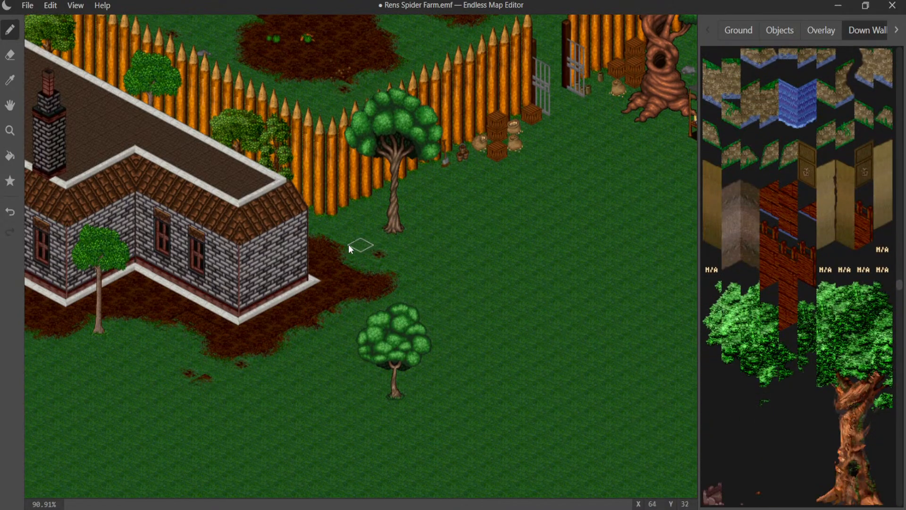
pyautogui.moveTo(303, 289); pyautogui.dragTo(708, 38, button='middle')
pyautogui.moveTo(496, 140); pyautogui.dragTo(863, 350, button='middle')
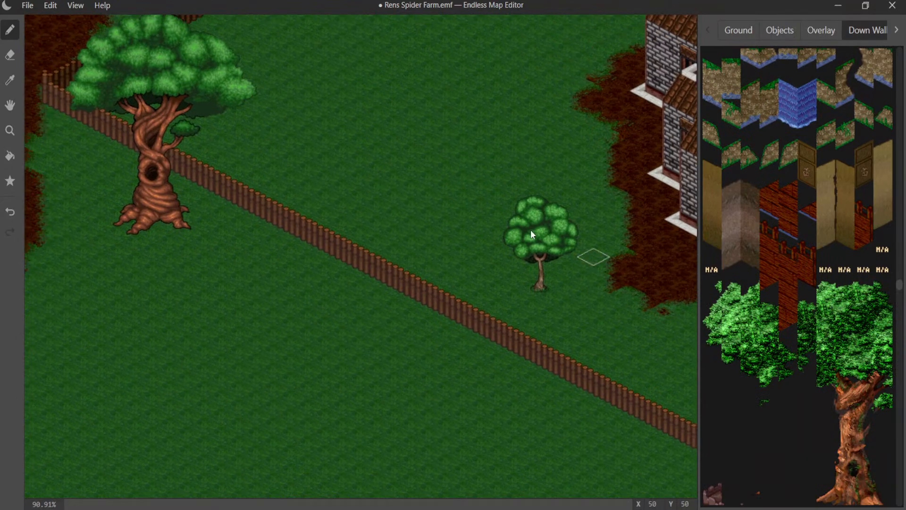
pyautogui.moveTo(503, 217); pyautogui.dragTo(60, 81, button='middle')
pyautogui.moveTo(343, 168); pyautogui.dragTo(93, 4, button='middle')
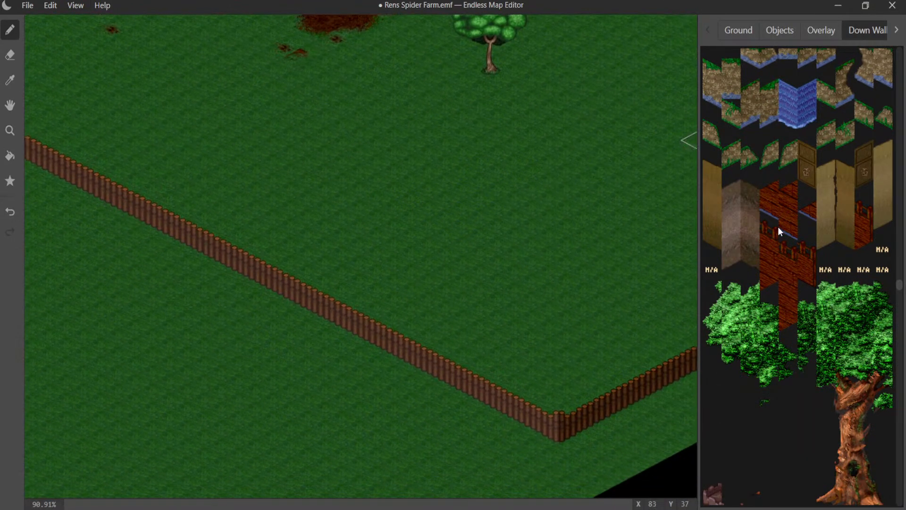
pyautogui.scroll(-15, 779, 229)
pyautogui.scroll(-15, 809, 250)
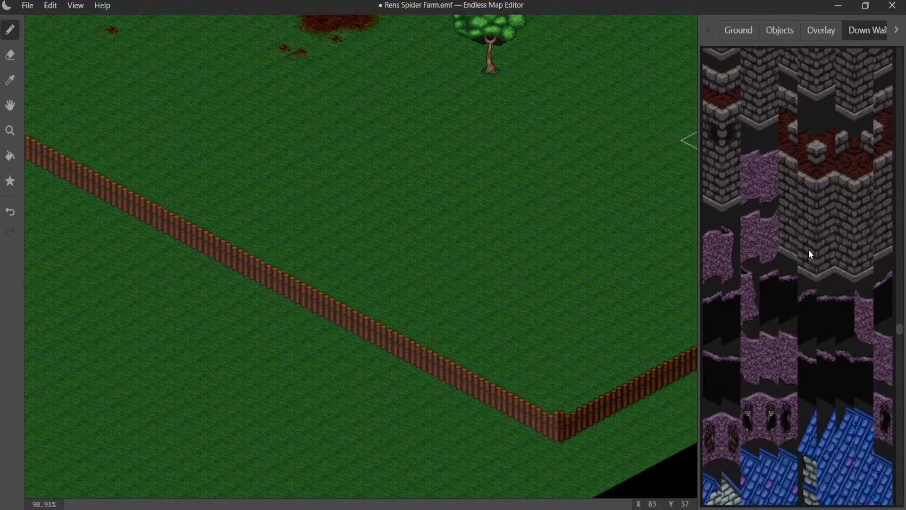
pyautogui.scroll(-10, 808, 248)
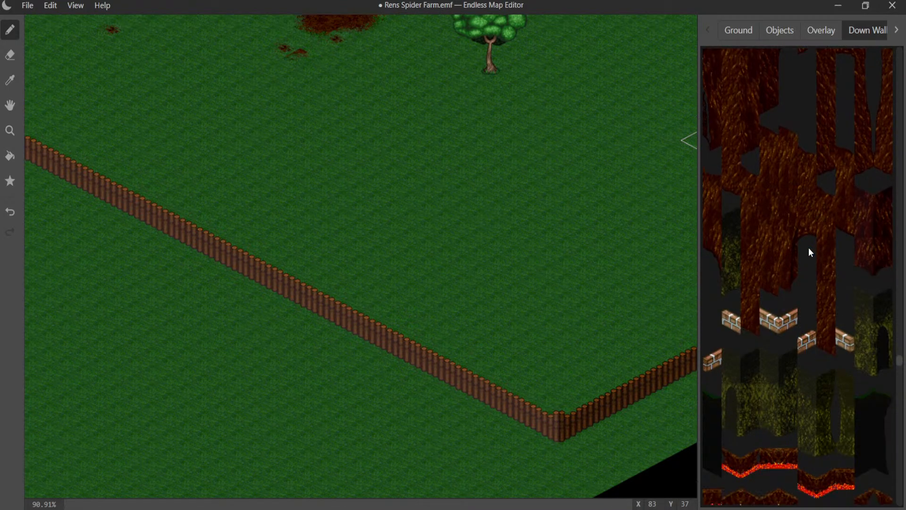
pyautogui.moveTo(491, 333); pyautogui.dragTo(352, 459, button='middle')
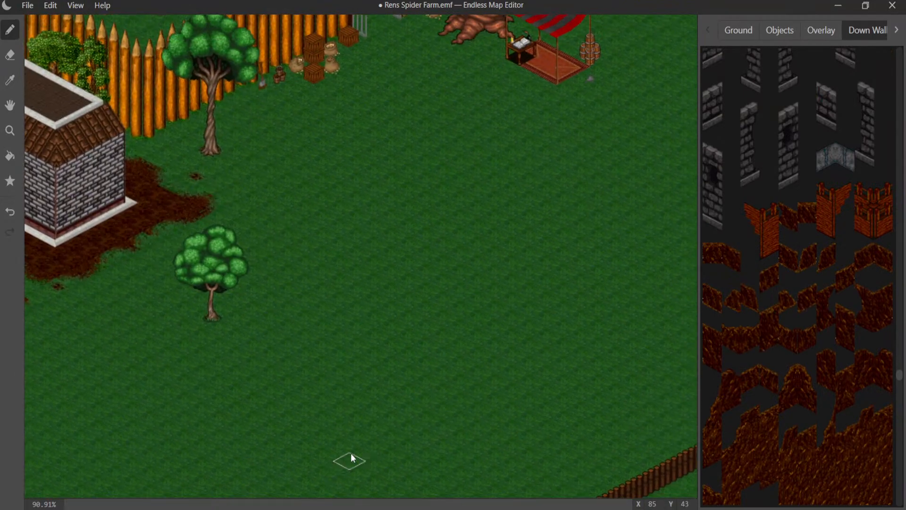
pyautogui.moveTo(380, 344); pyautogui.dragTo(1, 441, button='middle')
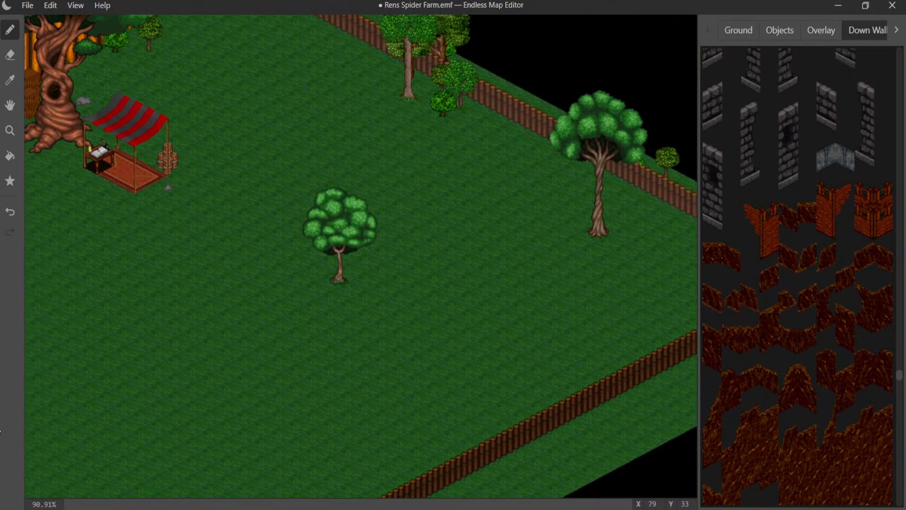
pyautogui.moveTo(407, 293); pyautogui.dragTo(594, 419, button='middle')
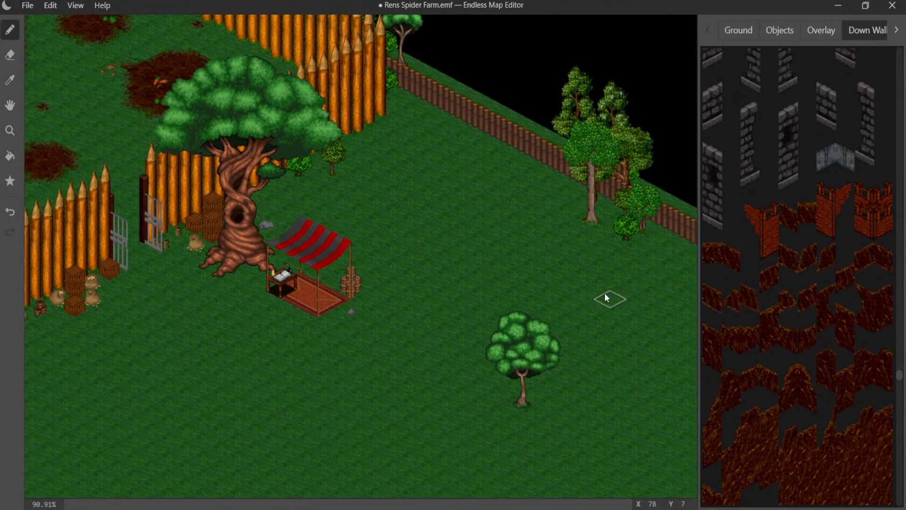
# - Browse the remaining down-wall tiles to the end of the set for a structure suited to the farm
pyautogui.scroll(-5, 799, 279)
pyautogui.scroll(-10, 802, 279)
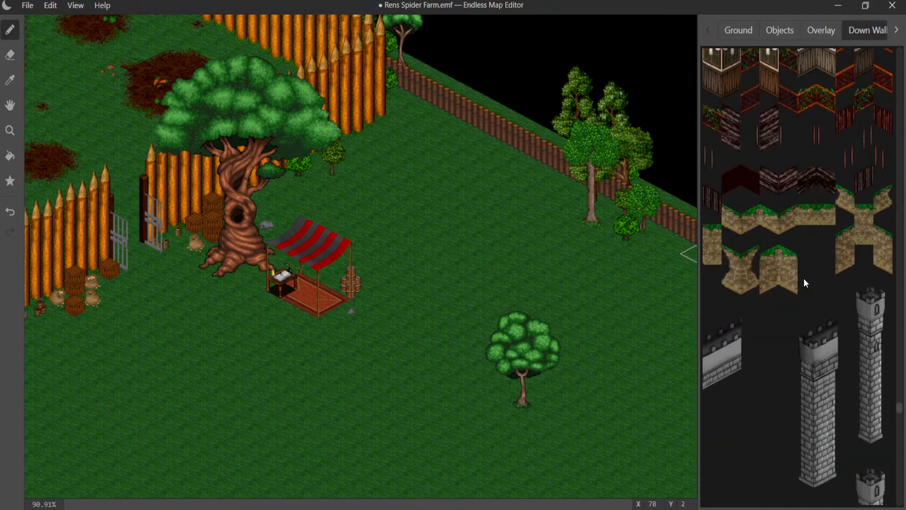
pyautogui.scroll(-10, 807, 277)
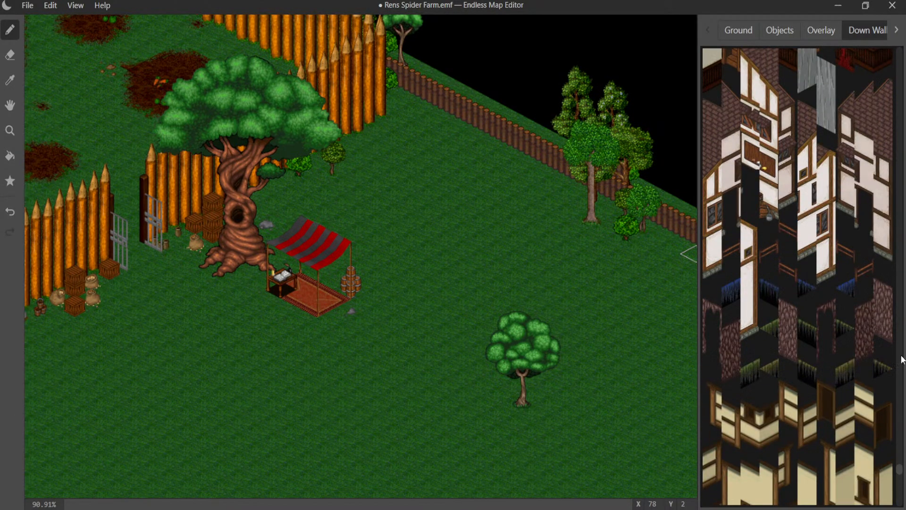
pyautogui.scroll(-10, 849, 347)
pyautogui.scroll(-6, 851, 341)
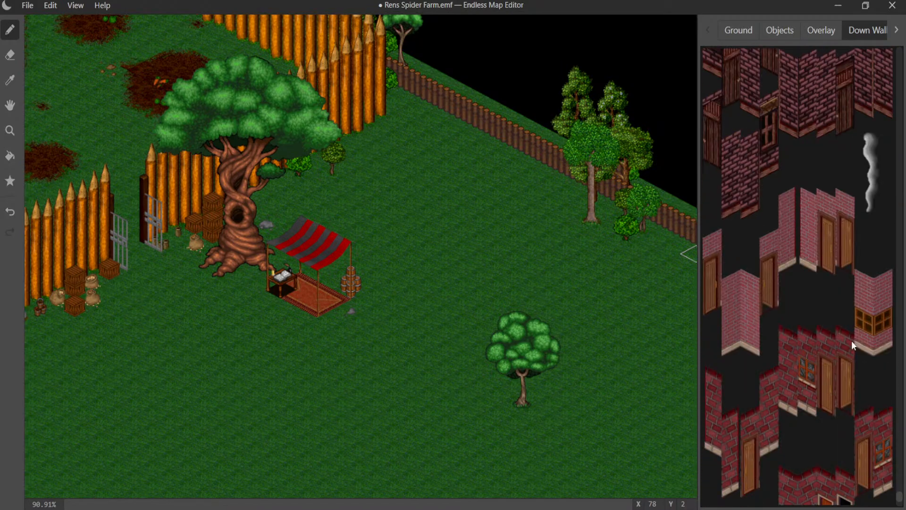
pyautogui.scroll(-4, 851, 339)
# - Search back through the down-wall tiles to the wooden watchtower and palisade pieces
pyautogui.scroll(5, 851, 338)
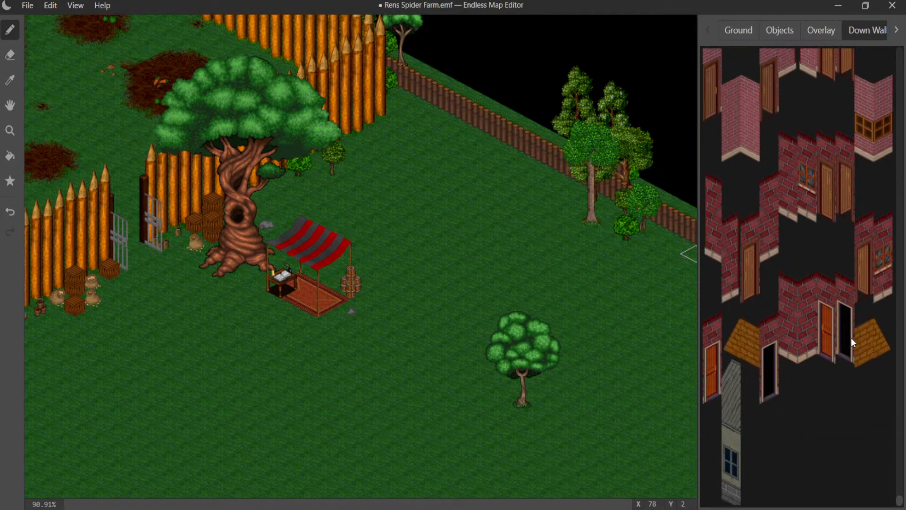
pyautogui.scroll(3, 851, 338)
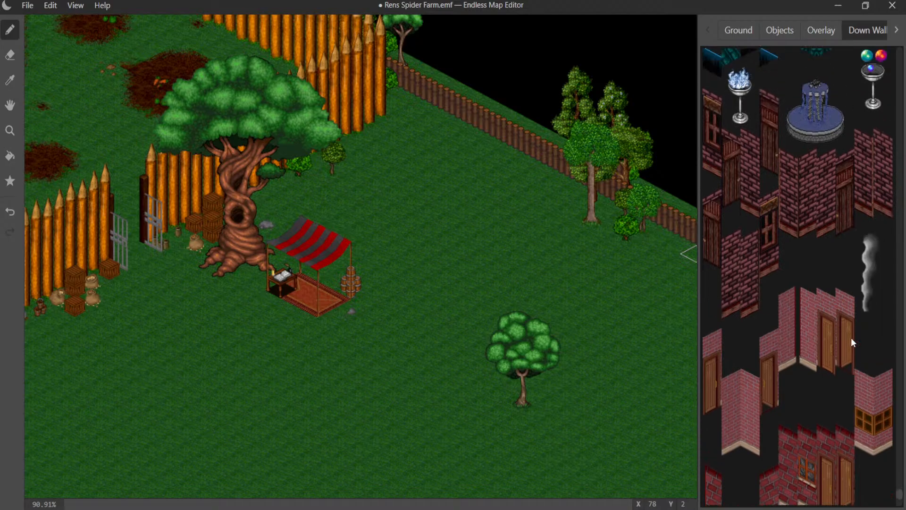
pyautogui.scroll(4, 853, 341)
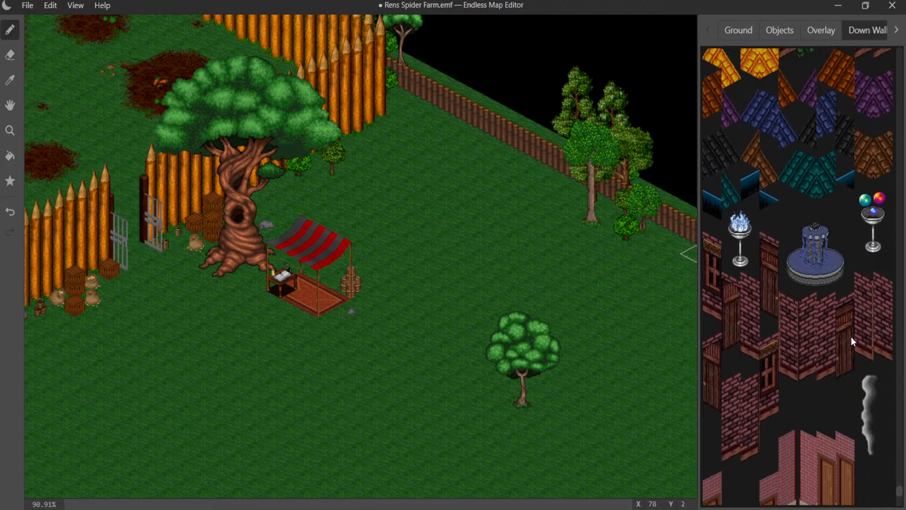
pyautogui.scroll(-6, 851, 336)
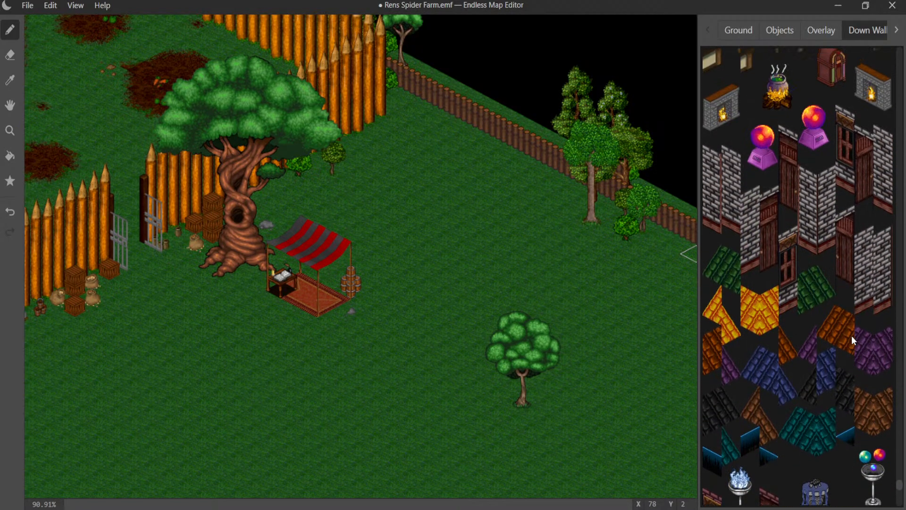
pyautogui.scroll(-3, 852, 335)
pyautogui.scroll(8, 851, 336)
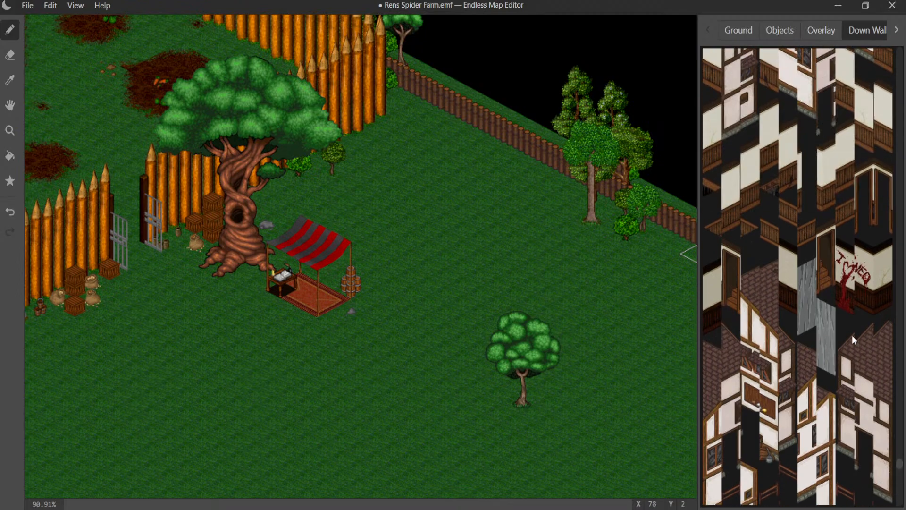
pyautogui.scroll(8, 852, 334)
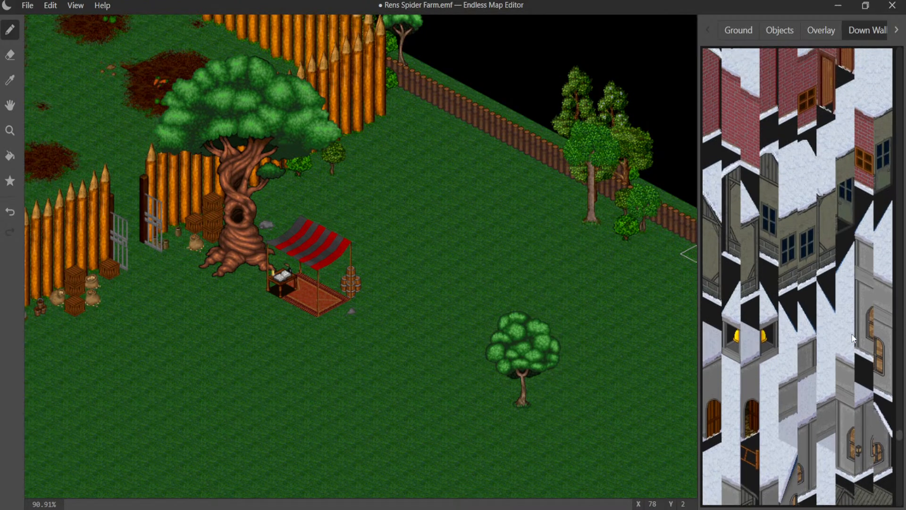
pyautogui.scroll(8, 853, 332)
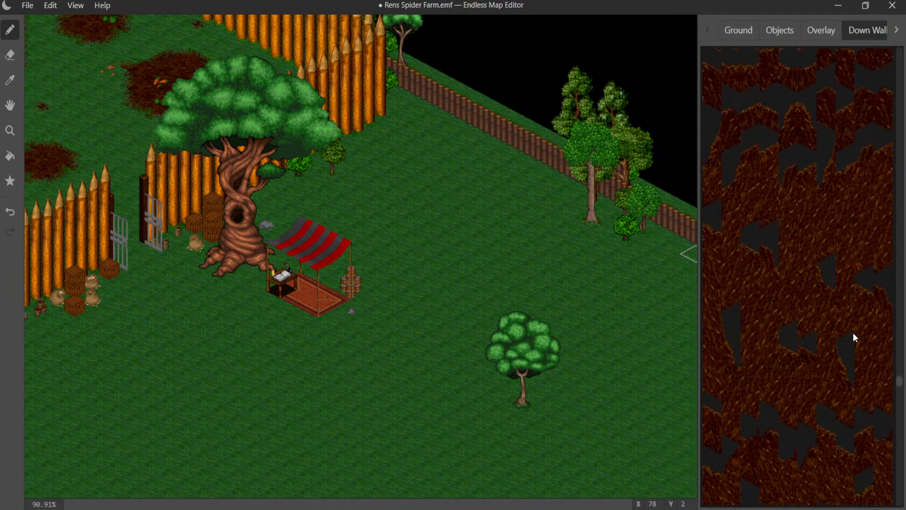
pyautogui.scroll(8, 853, 332)
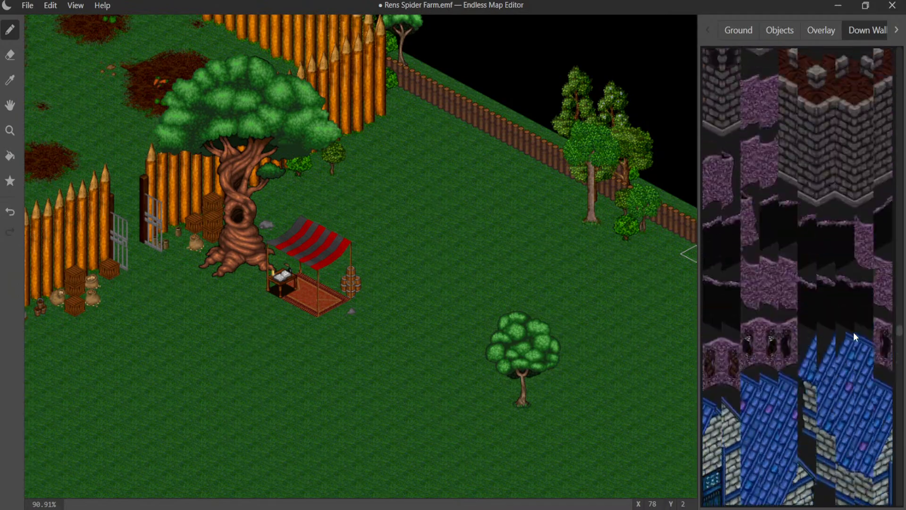
pyautogui.scroll(8, 853, 331)
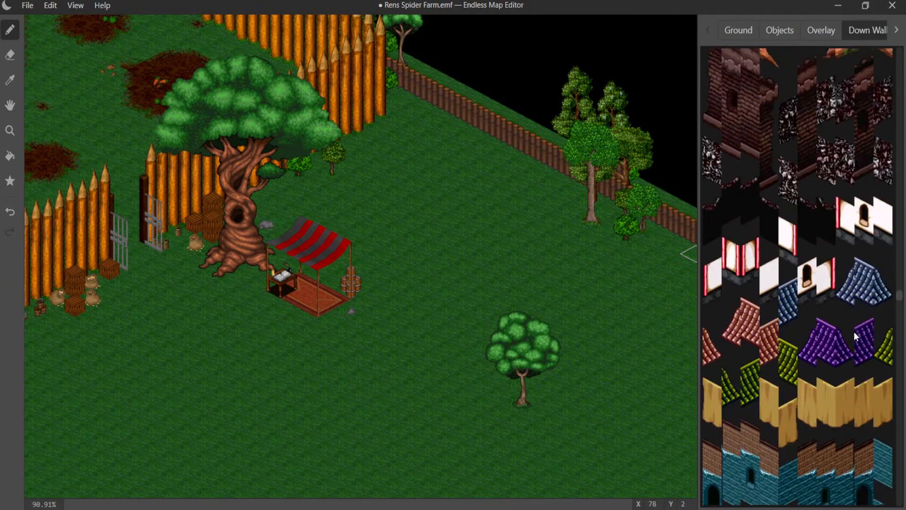
pyautogui.scroll(8, 854, 331)
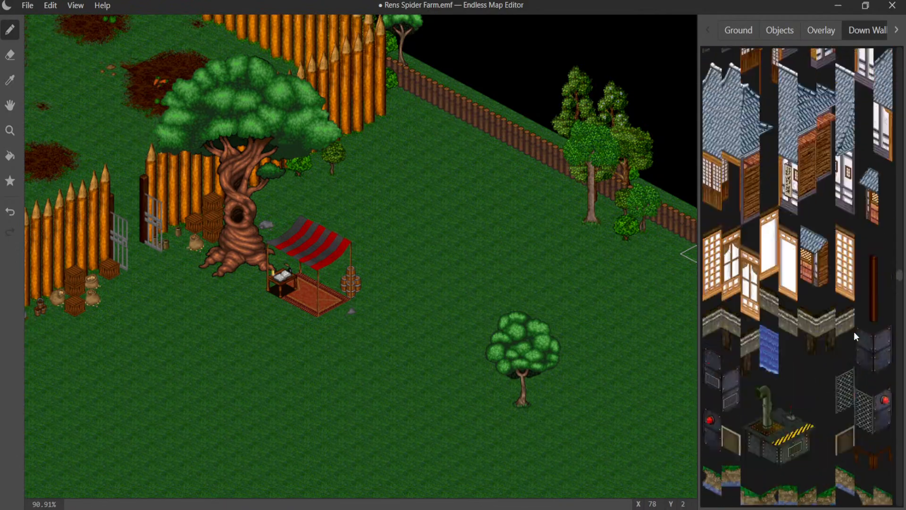
pyautogui.scroll(8, 853, 331)
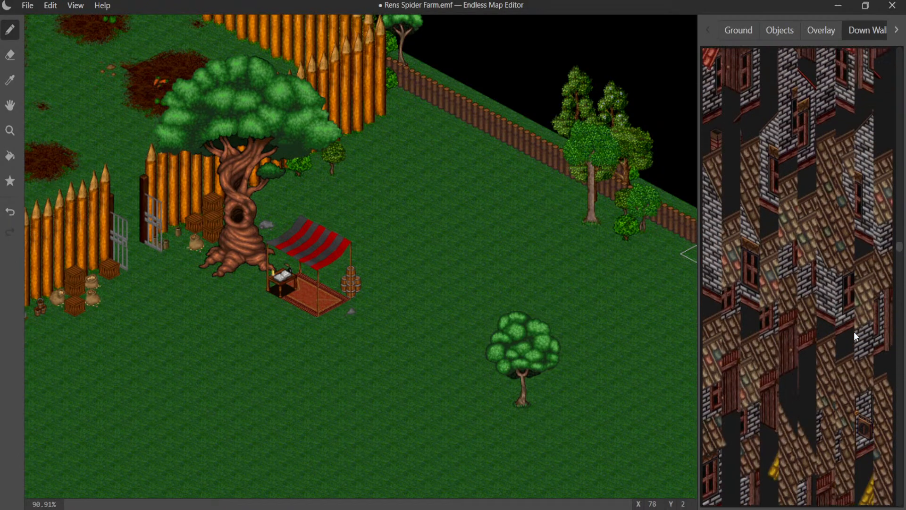
pyautogui.scroll(8, 854, 331)
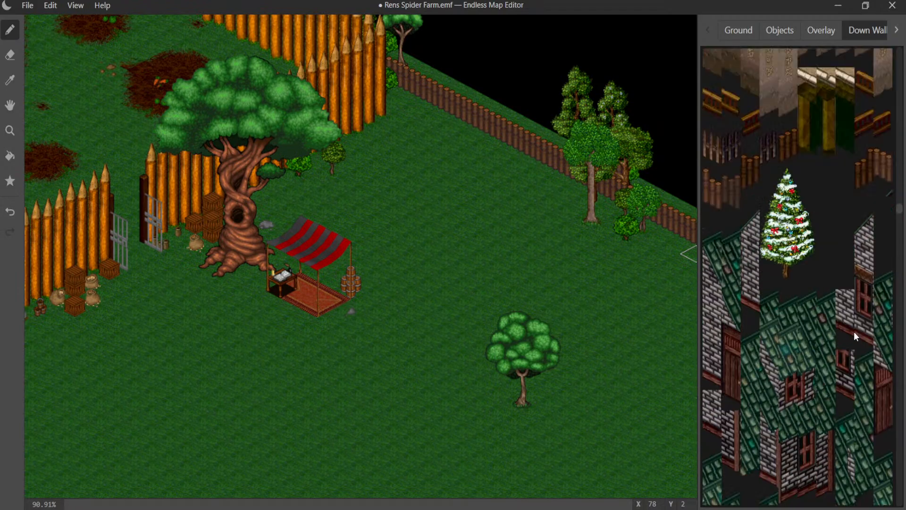
pyautogui.scroll(8, 854, 331)
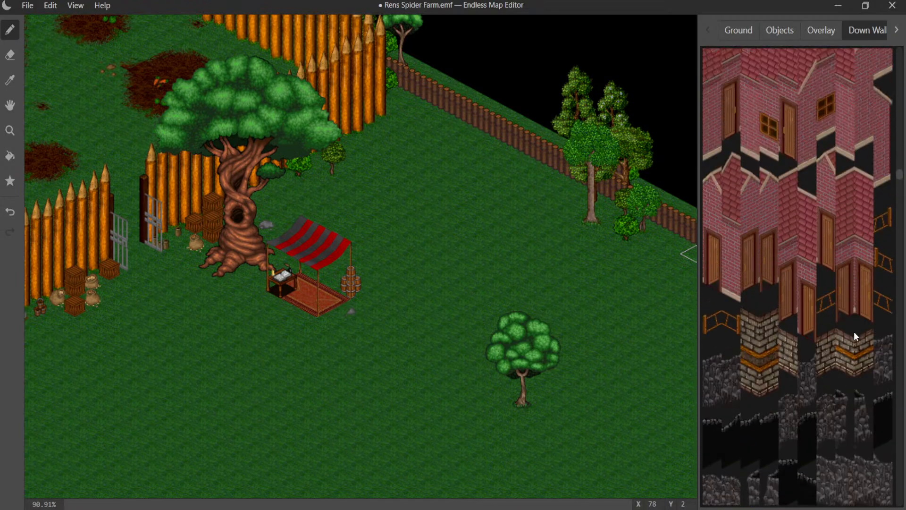
pyautogui.scroll(8, 854, 331)
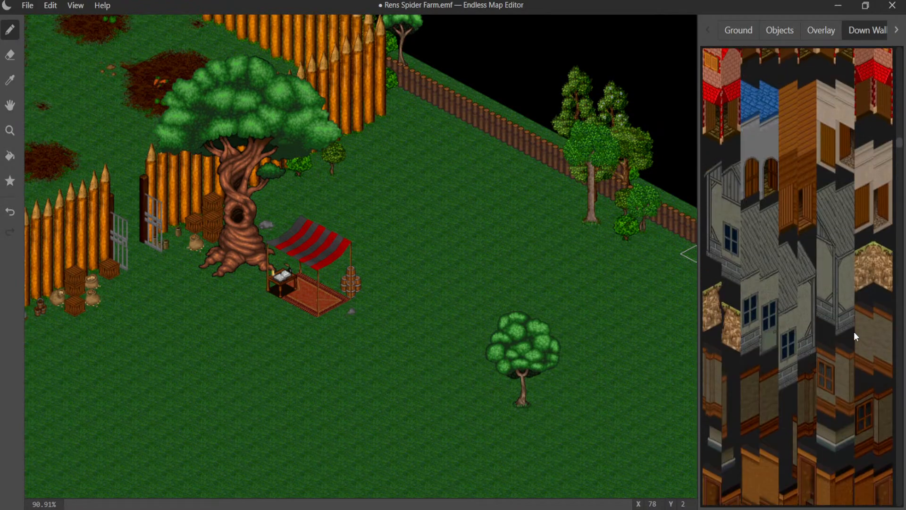
pyautogui.scroll(8, 853, 335)
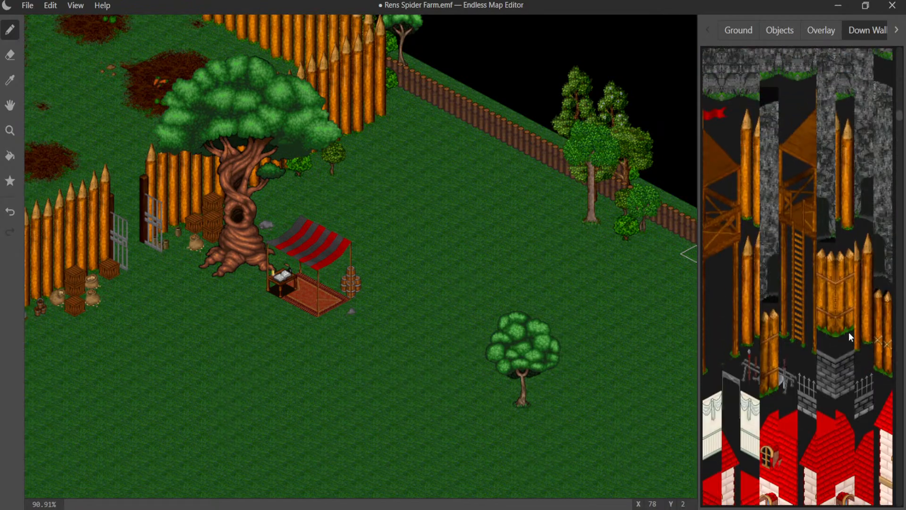
# - Place the two ladder-side down-wall pieces of the wooden watchtower on the grass between the market stall and the log fence
pyautogui.scroll(-8, 848, 332)
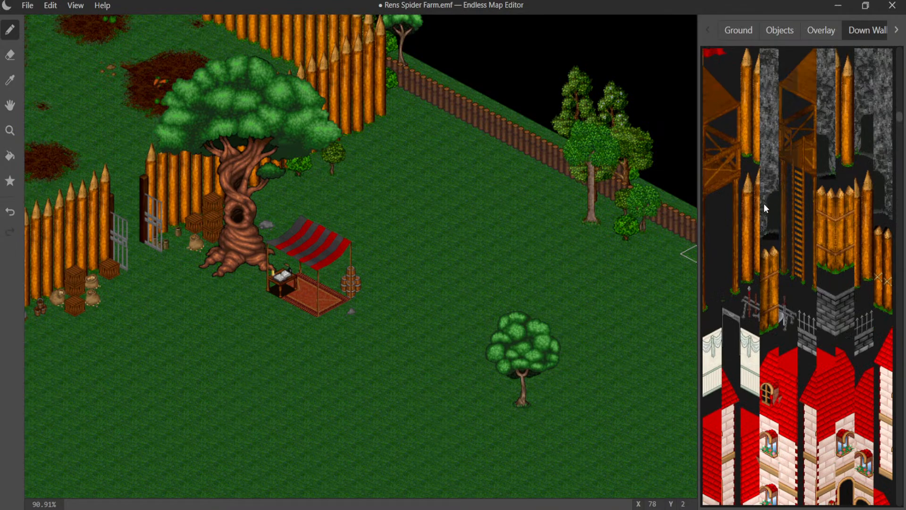
pyautogui.click(439, 168)
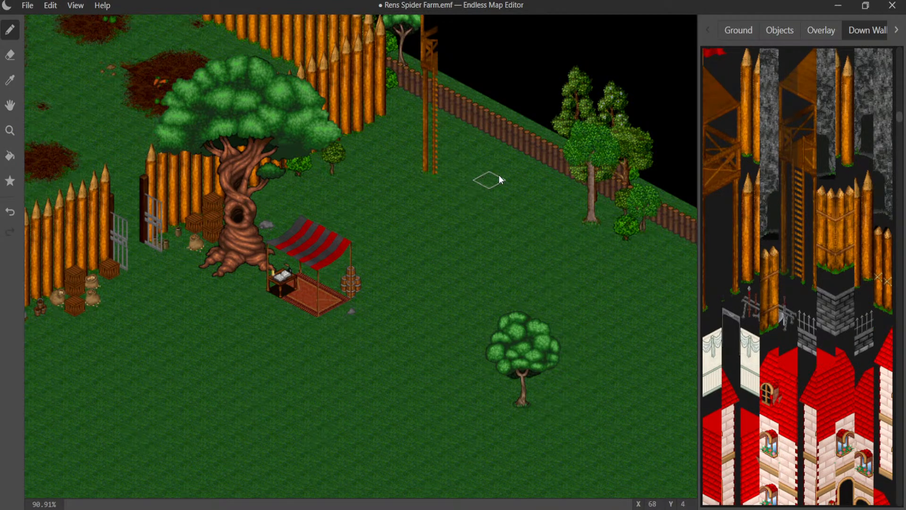
pyautogui.click(799, 138)
pyautogui.click(450, 184)
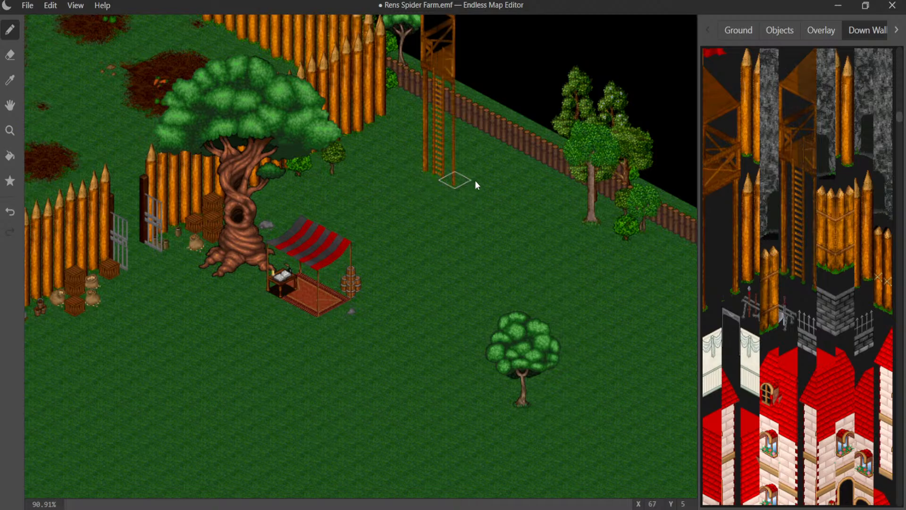
# - Complete the wooden watchtower by adding its two matching right-wall pieces beside the ladder side
pyautogui.click(896, 30)
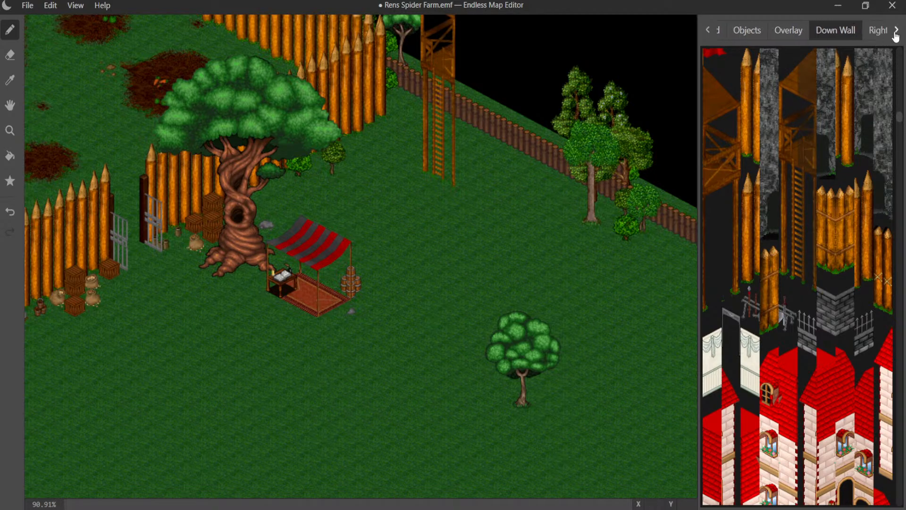
pyautogui.click(869, 30)
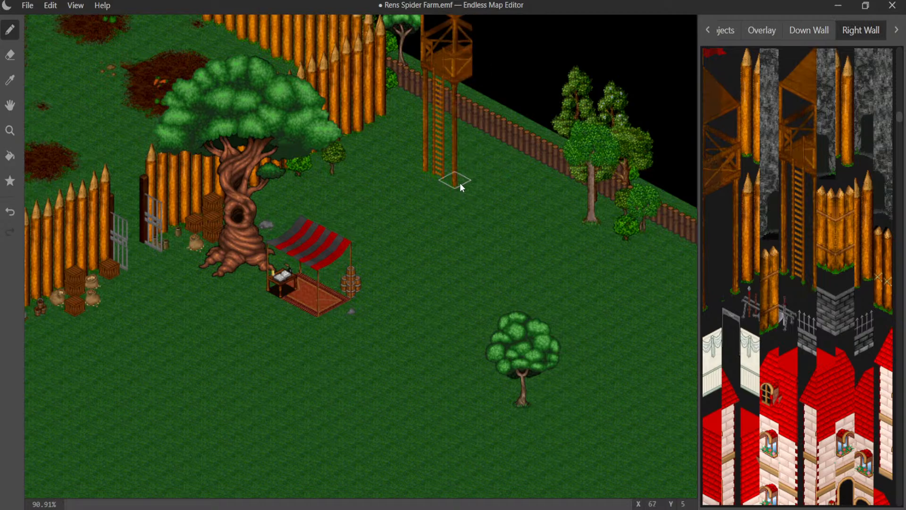
pyautogui.click(715, 137)
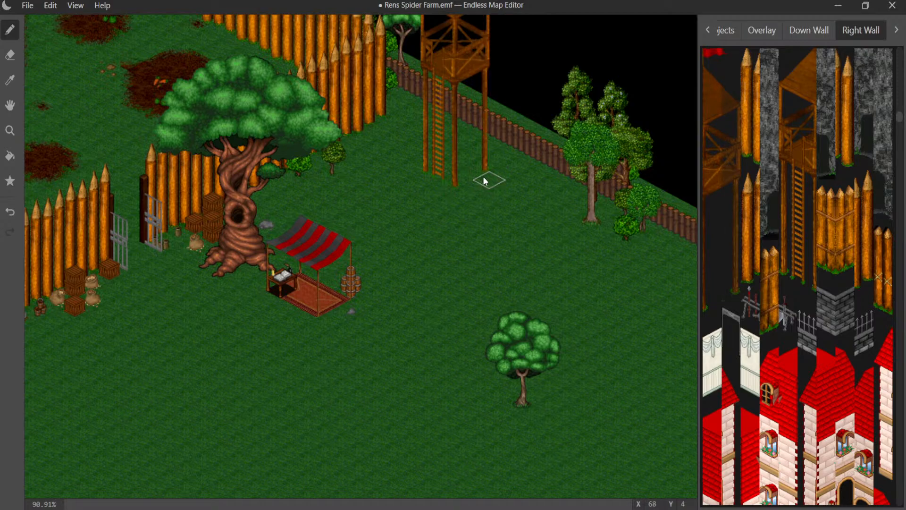
pyautogui.moveTo(486, 177); pyautogui.dragTo(555, 270, button='middle')
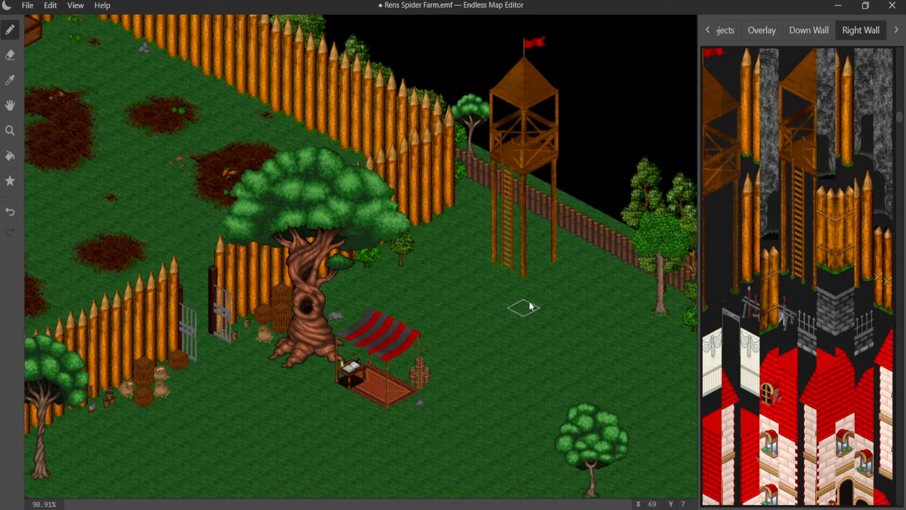
pyautogui.scroll(5, 464, 302)
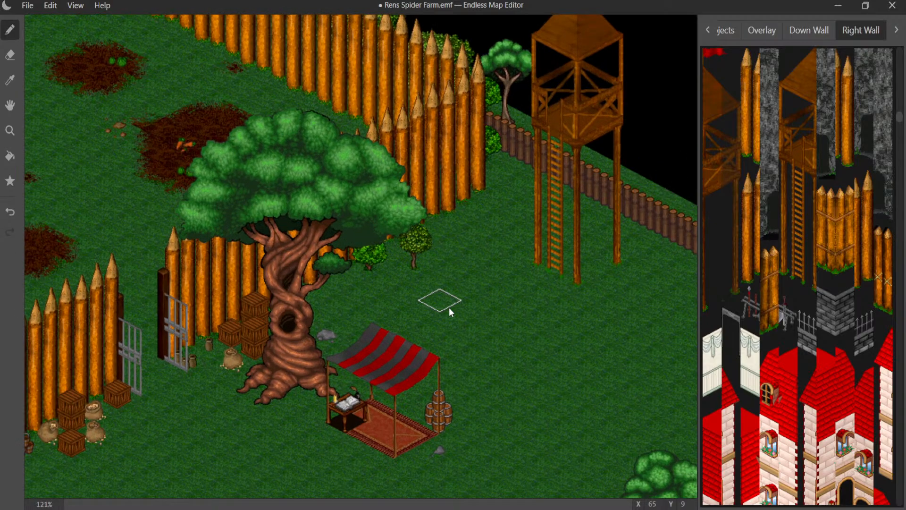
# - Save the map with the finished wooden watchtower
pyautogui.moveTo(466, 306); pyautogui.dragTo(168, 209, button='middle')
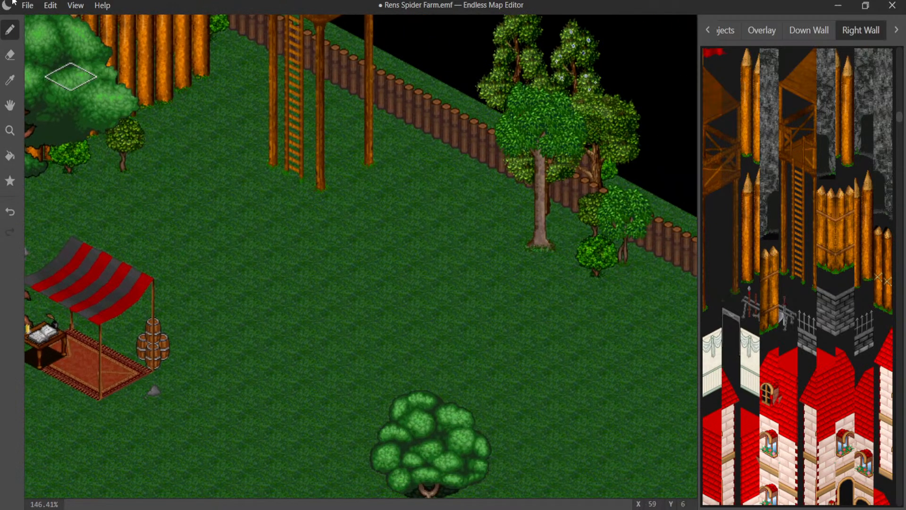
pyautogui.click(28, 5)
pyautogui.click(48, 103)
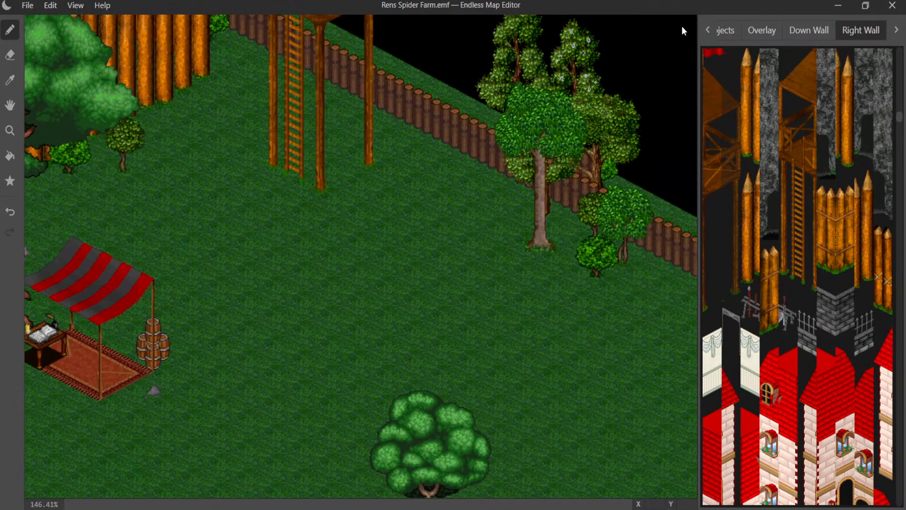
# - Paint dark dirt ground tiles on the grass beneath the wooden watchtower, between its legs
pyautogui.click(734, 31)
pyautogui.click(709, 32)
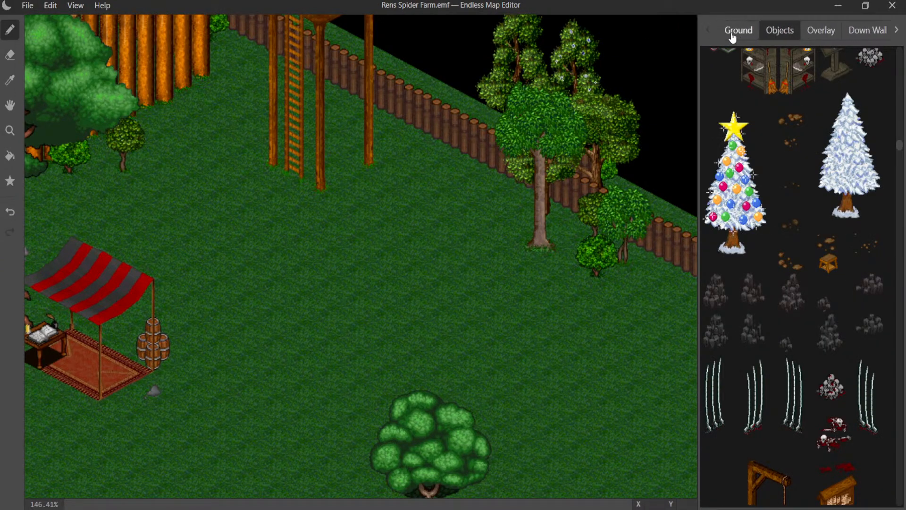
pyautogui.click(734, 33)
pyautogui.click(758, 56)
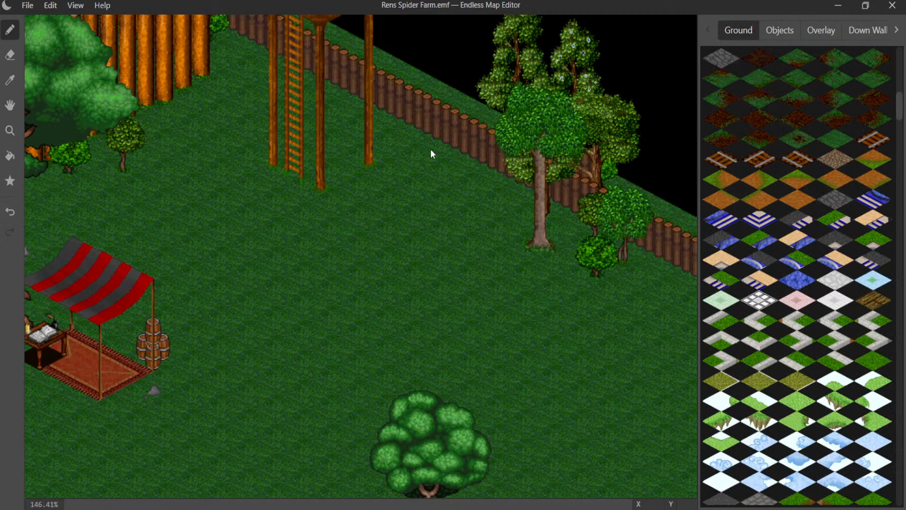
pyautogui.click(342, 159)
pyautogui.moveTo(294, 165); pyautogui.dragTo(335, 178)
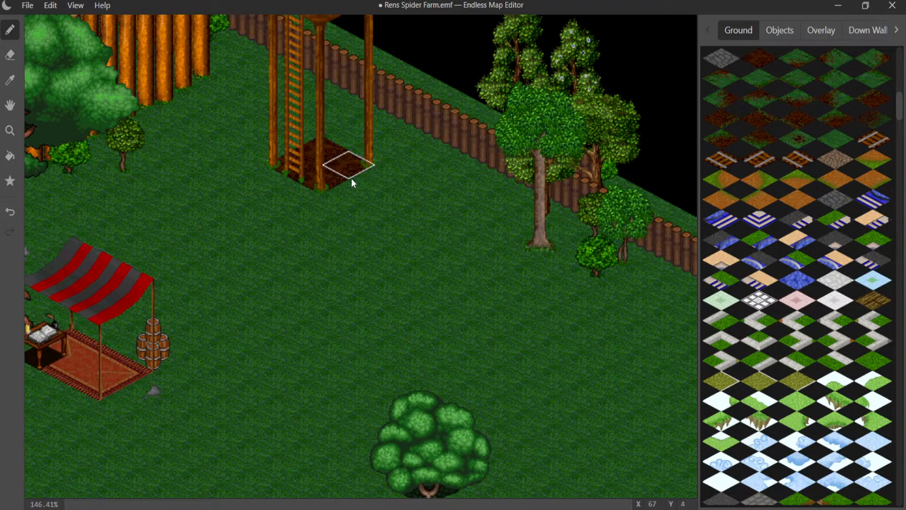
# - Blend the fence-side edges of the watchtower's dirt with dirt-to-grass tiles and add a small dirt spot beside the log fence
pyautogui.click(343, 189)
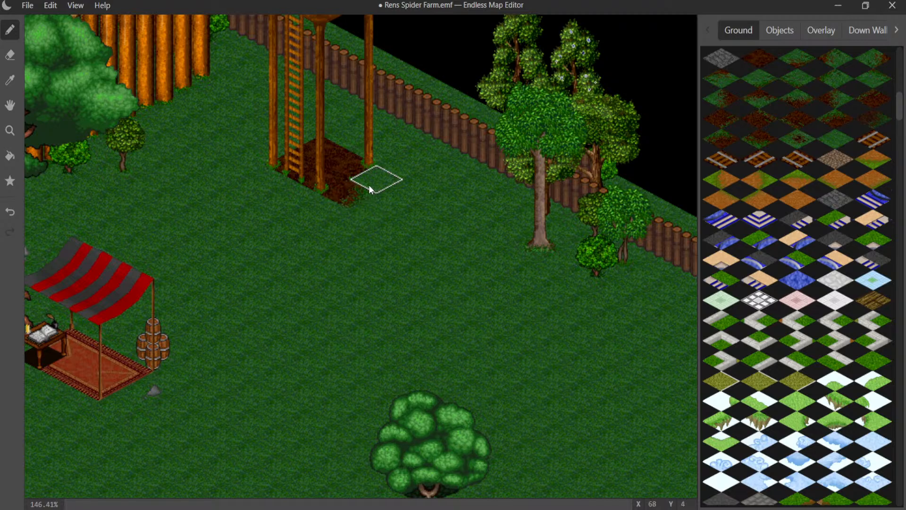
pyautogui.hotkey('ctrl', 'z')
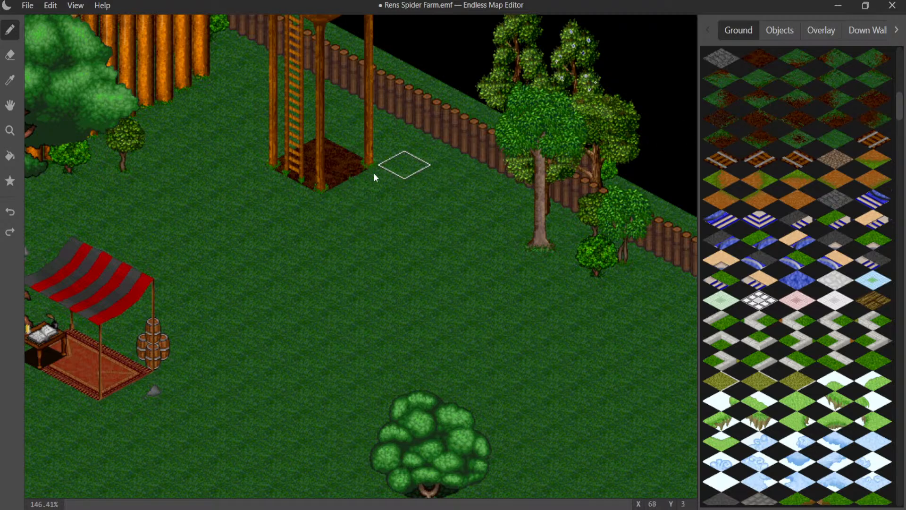
pyautogui.click(340, 178)
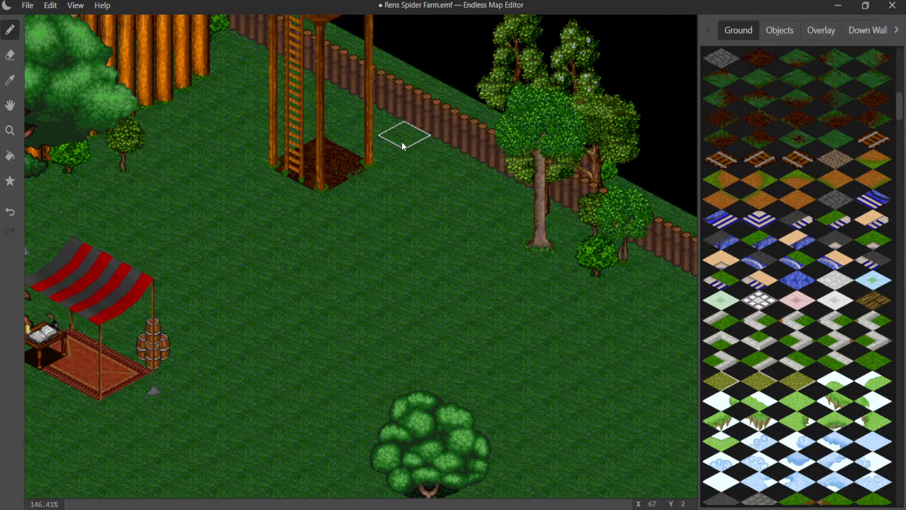
pyautogui.click(355, 143)
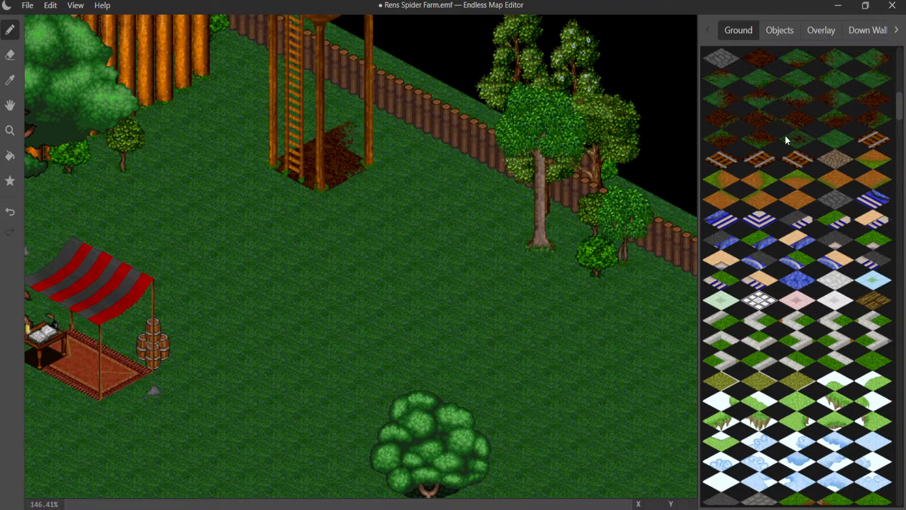
pyautogui.click(397, 144)
# - Soften the ladder-side and rear edges of the watchtower's dirt patch with matching dirt-to-grass transition tiles
pyautogui.click(788, 102)
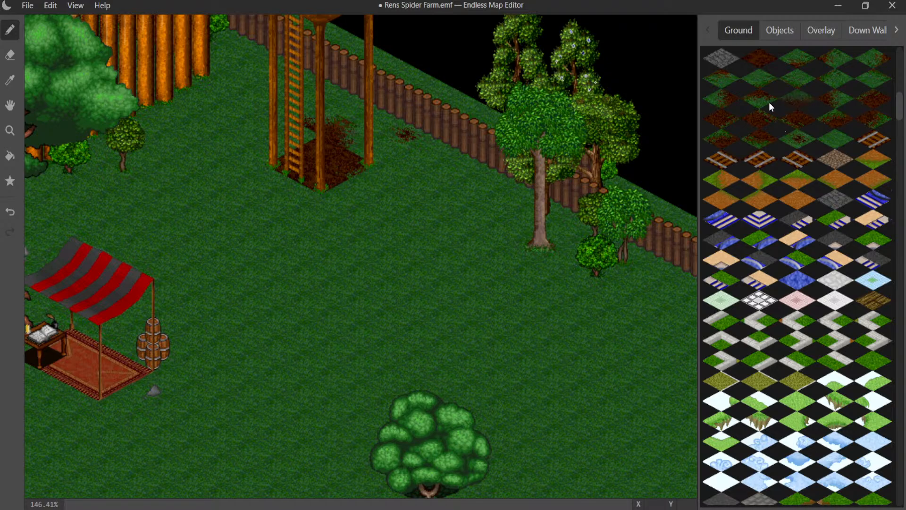
pyautogui.click(729, 107)
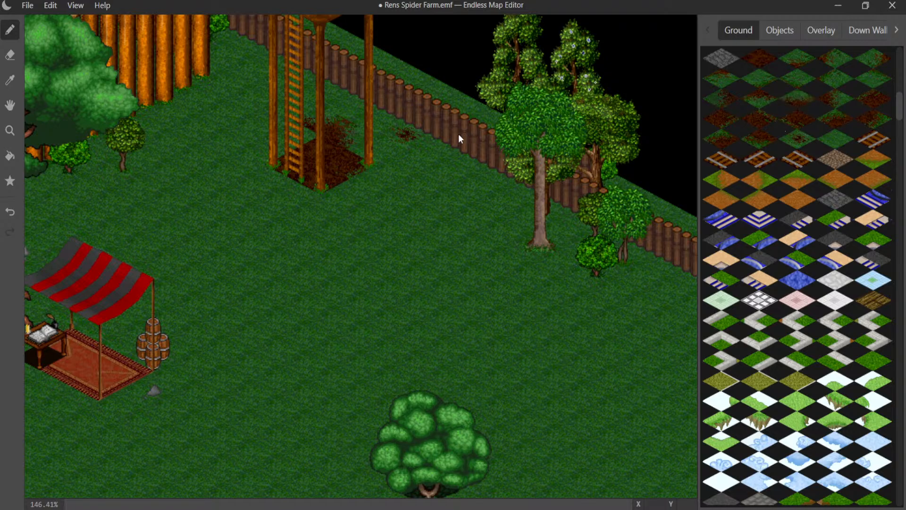
pyautogui.click(254, 148)
pyautogui.click(725, 139)
pyautogui.click(290, 133)
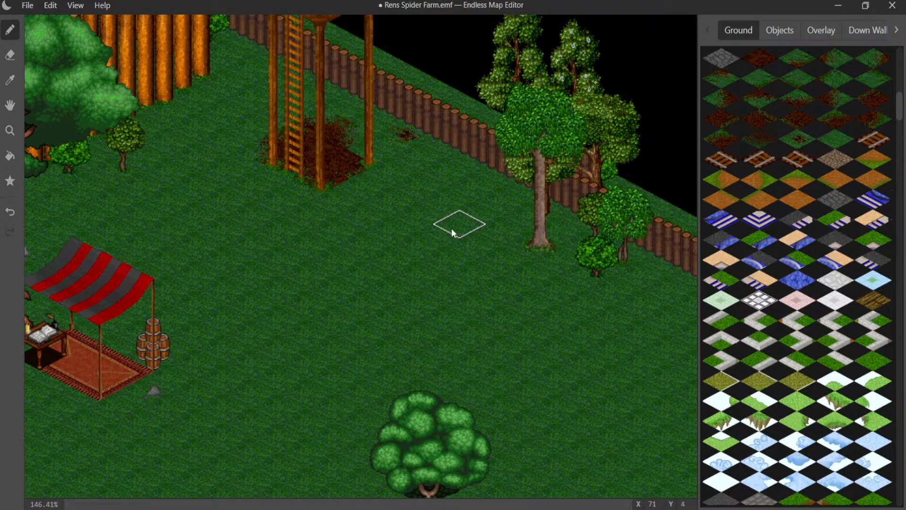
# - Place the large twisted tree object on the open grass inside the far corner of the log fence
pyautogui.scroll(-5, 359, 246)
pyautogui.moveTo(340, 184); pyautogui.dragTo(279, 27, button='middle')
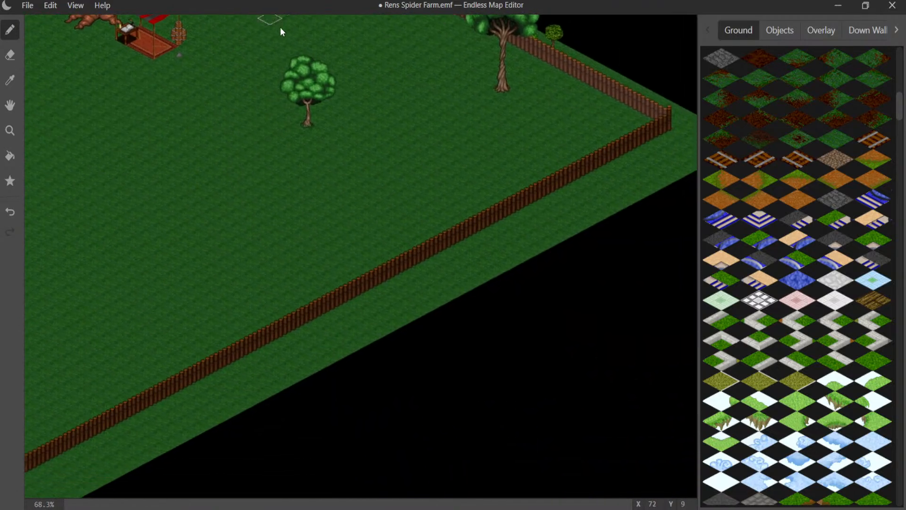
pyautogui.moveTo(337, 136)
pyautogui.mouseDown(button='middle')
pyautogui.moveTo(588, 123)
pyautogui.moveTo(576, 268)
pyautogui.moveTo(808, 5)
pyautogui.moveTo(636, 41)
pyautogui.mouseUp(button='middle')
pyautogui.moveTo(467, 239); pyautogui.dragTo(531, 173, button='middle')
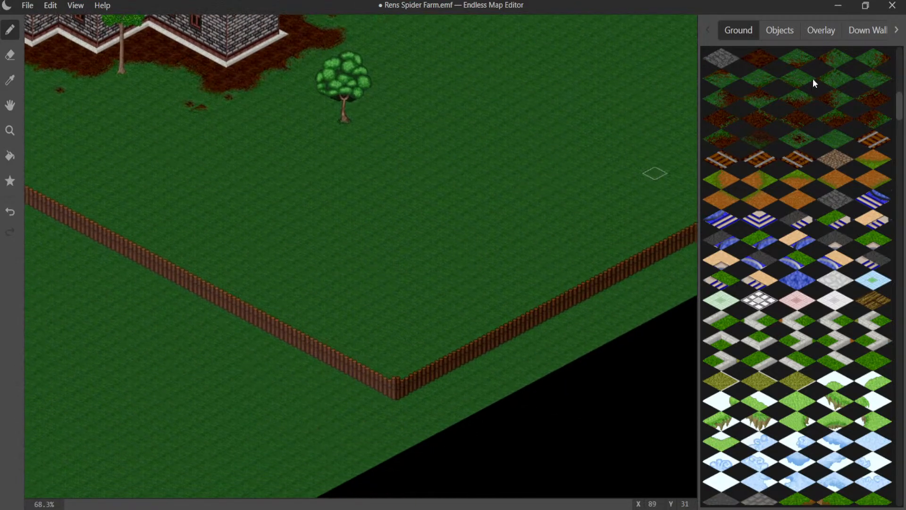
pyautogui.click(793, 30)
pyautogui.scroll(-5, 843, 156)
pyautogui.scroll(-3, 842, 156)
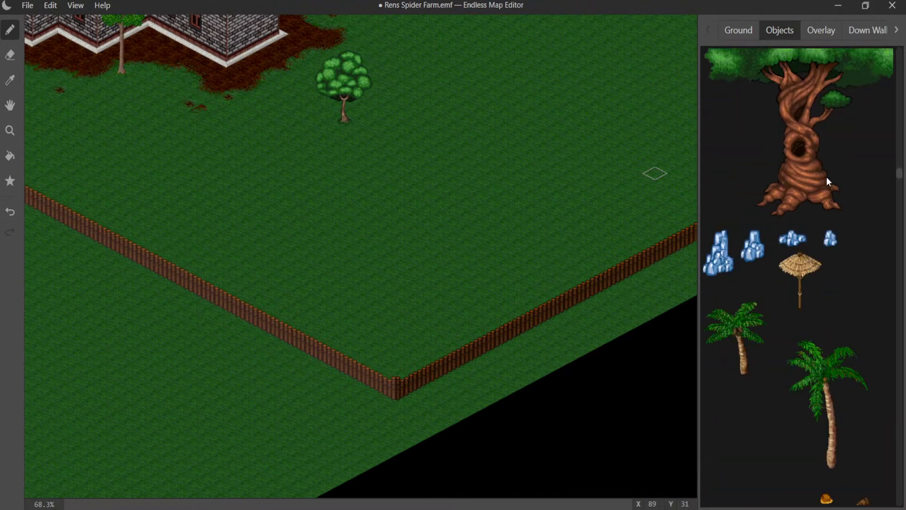
pyautogui.click(518, 274)
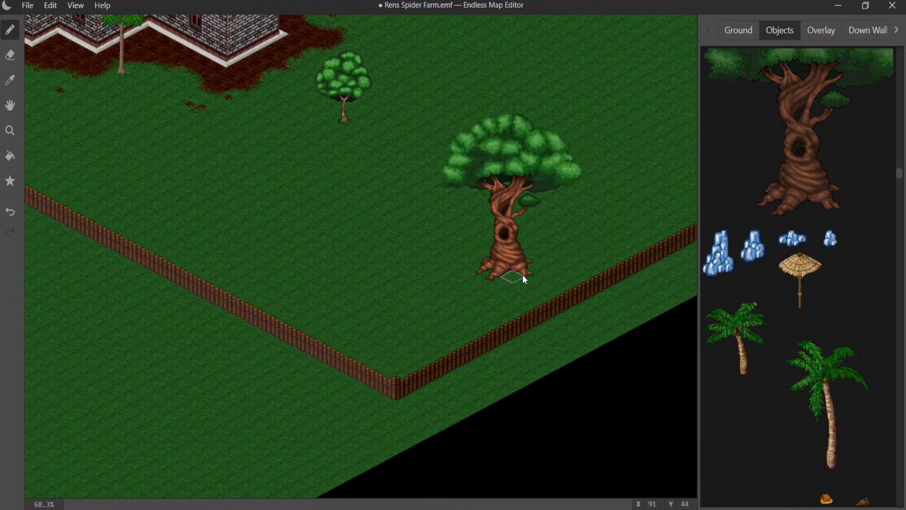
# - Paint a small dark dirt patch on the open grass between the market stall and the new twisted tree
pyautogui.scroll(2, 426, 236)
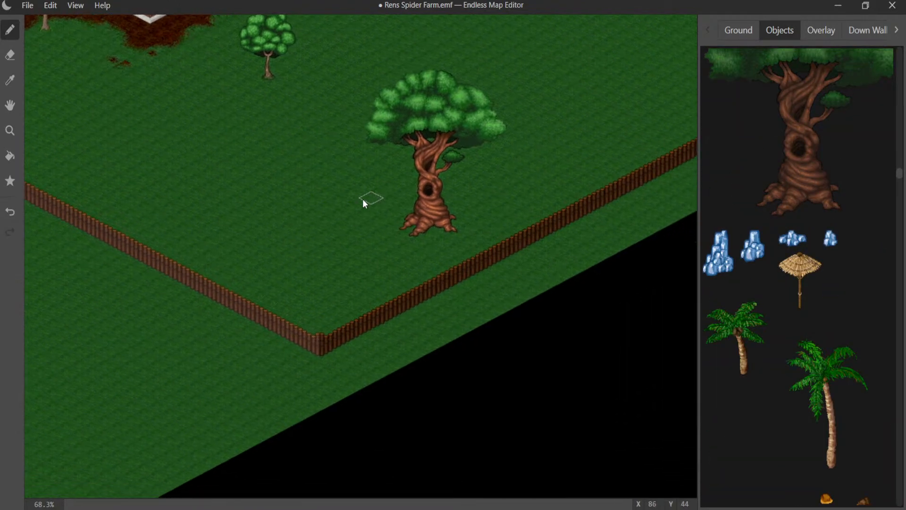
pyautogui.scroll(1, 376, 242)
pyautogui.moveTo(478, 169); pyautogui.dragTo(394, 206, button='middle')
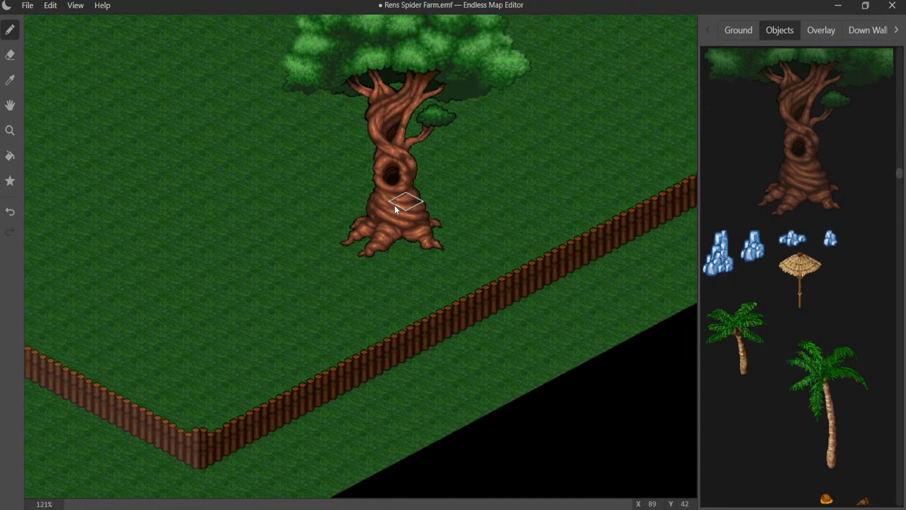
pyautogui.scroll(5, 778, 137)
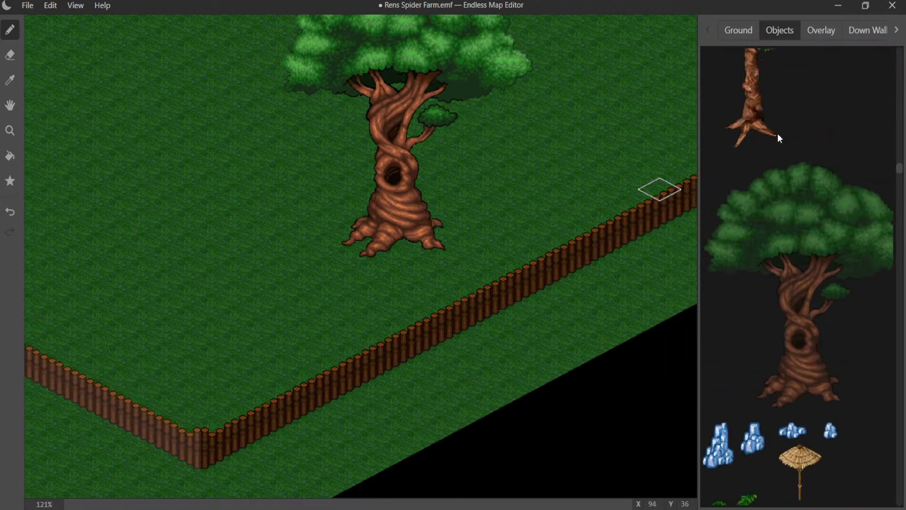
pyautogui.click(738, 32)
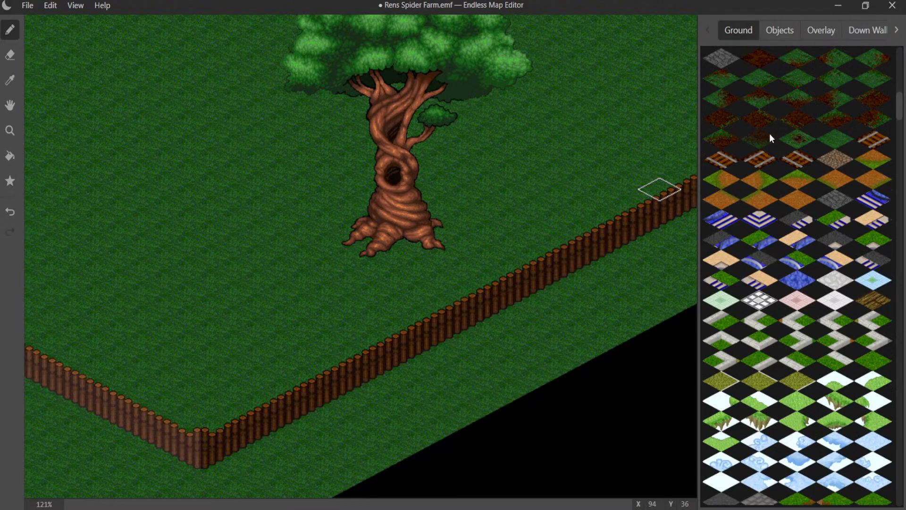
pyautogui.moveTo(521, 101); pyautogui.dragTo(522, 411, button='middle')
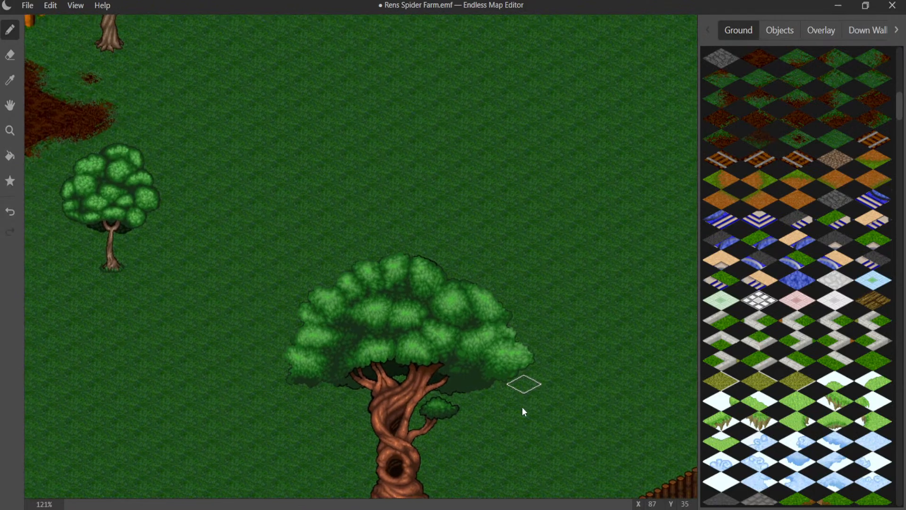
pyautogui.moveTo(401, 215); pyautogui.dragTo(415, 310, button='middle')
pyautogui.moveTo(431, 217); pyautogui.dragTo(388, 224, button='middle')
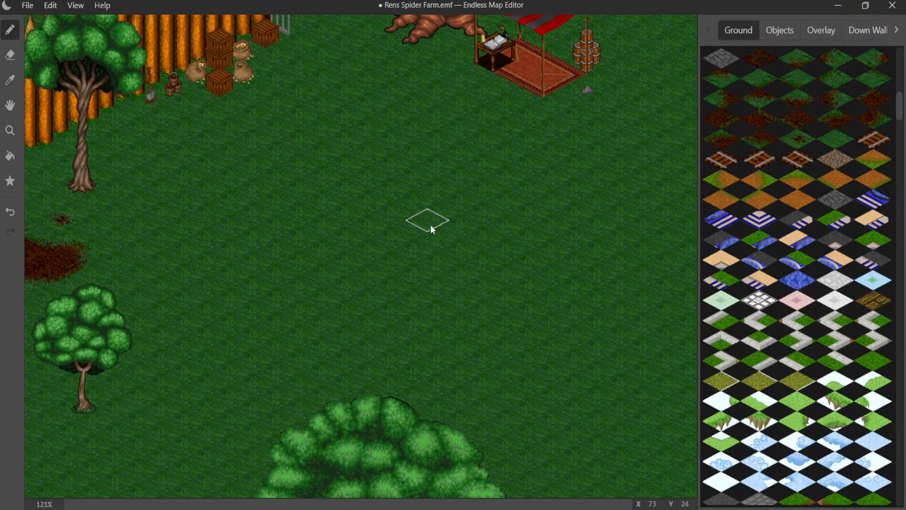
pyautogui.moveTo(431, 226)
pyautogui.mouseDown()
pyautogui.moveTo(433, 244)
pyautogui.moveTo(435, 226)
pyautogui.moveTo(478, 218)
pyautogui.mouseUp()
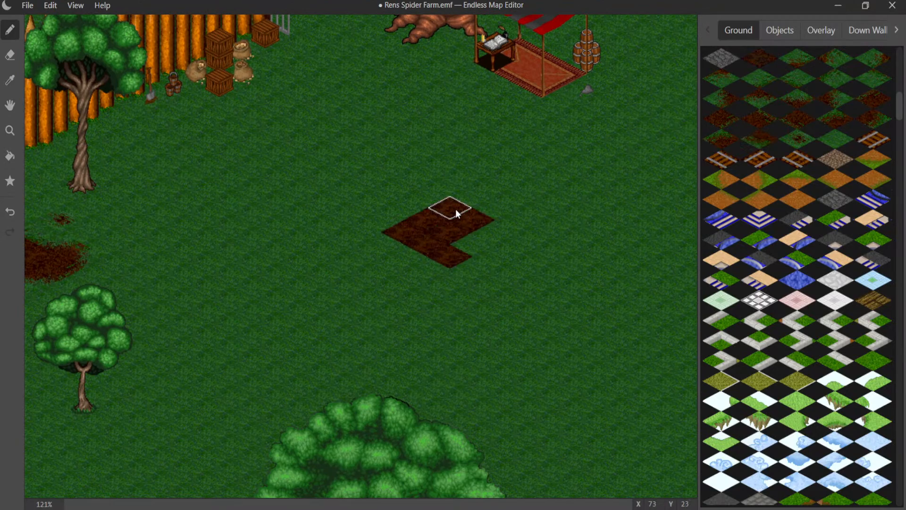
# - Round off the new dirt patch with dirt-to-grass edge tiles and scatter small dirt spots around it
pyautogui.click(718, 101)
pyautogui.click(411, 231)
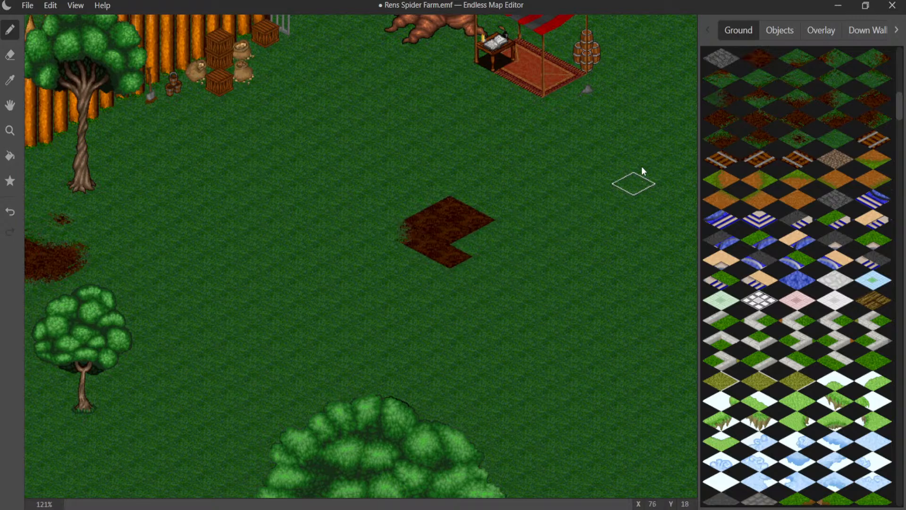
pyautogui.click(827, 119)
pyautogui.click(455, 208)
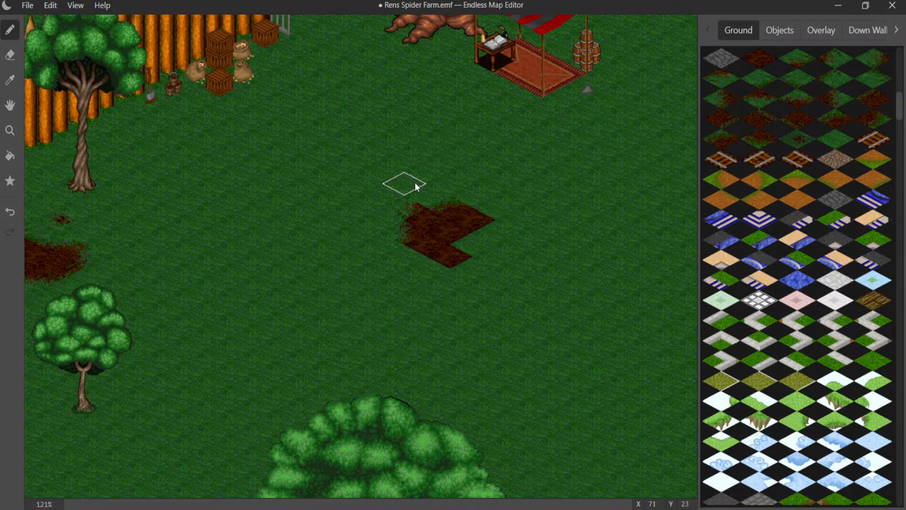
pyautogui.click(427, 189)
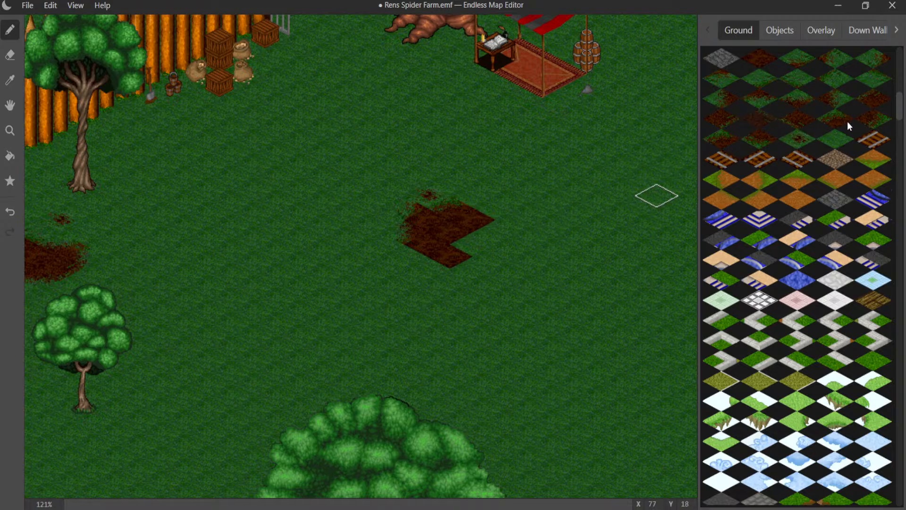
pyautogui.click(495, 220)
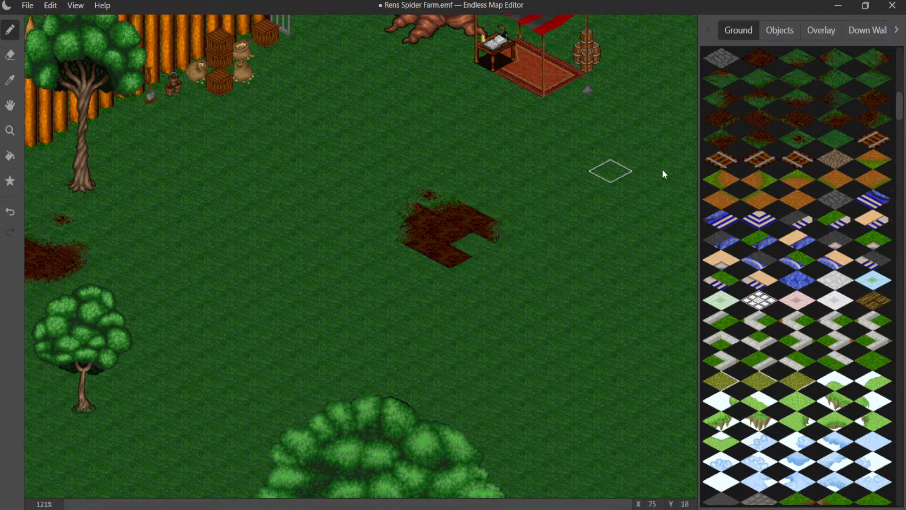
pyautogui.click(505, 210)
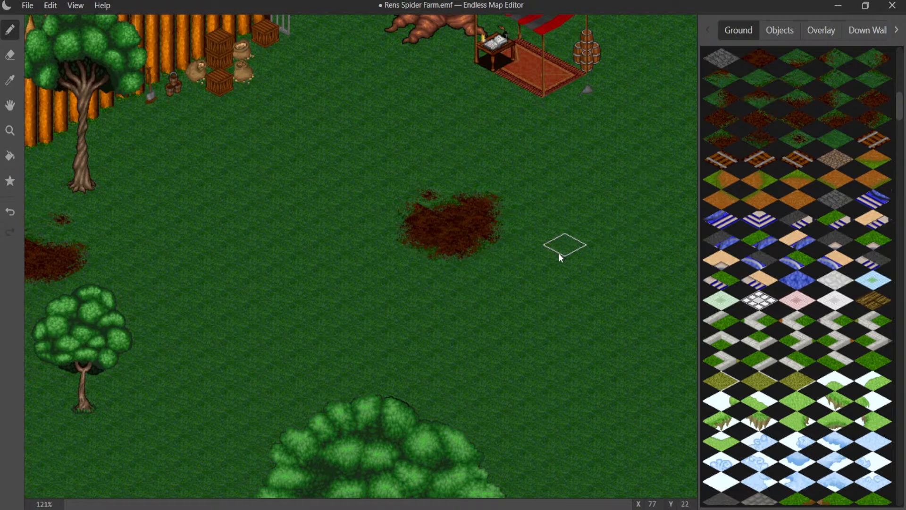
pyautogui.click(797, 138)
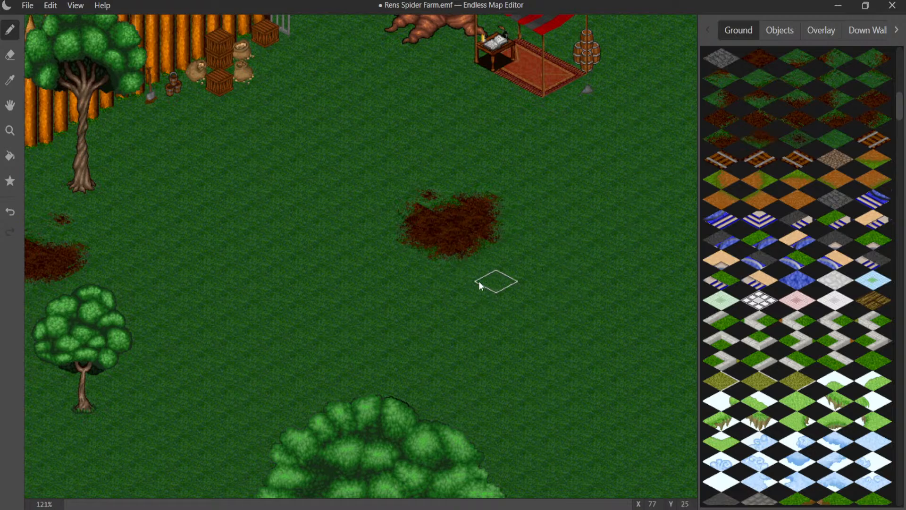
pyautogui.click(474, 291)
# - Paint dark dirt ground tiles beneath the crates, sacks and buckets along the palisade beside the gate
pyautogui.scroll(5, 158, 160)
pyautogui.moveTo(150, 143); pyautogui.dragTo(377, 325, button='middle')
pyautogui.moveTo(227, 294); pyautogui.dragTo(293, 294, button='middle')
pyautogui.moveTo(479, 283); pyautogui.dragTo(381, 341, button='middle')
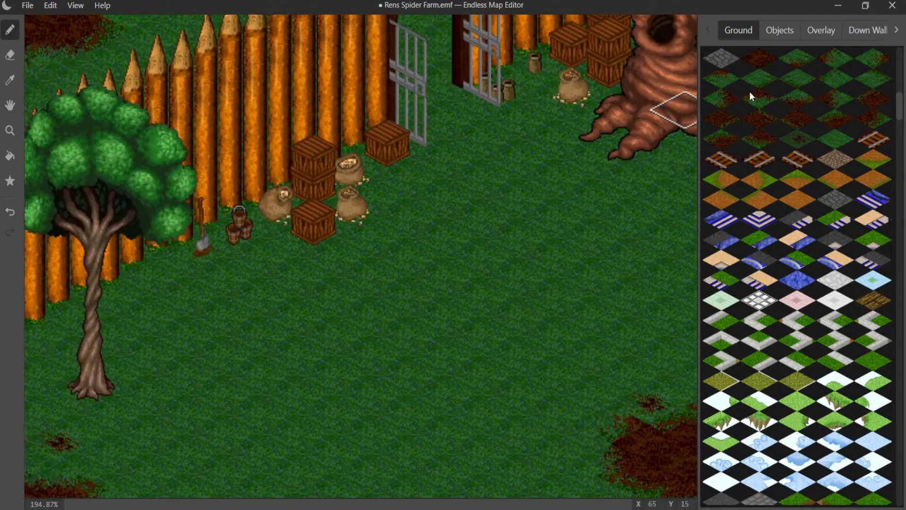
pyautogui.click(753, 58)
pyautogui.click(348, 166)
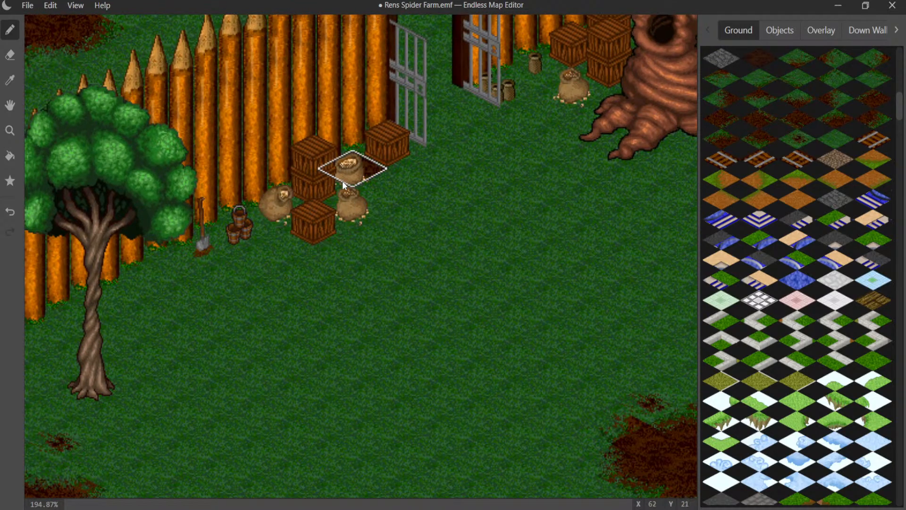
pyautogui.moveTo(347, 213); pyautogui.dragTo(255, 231)
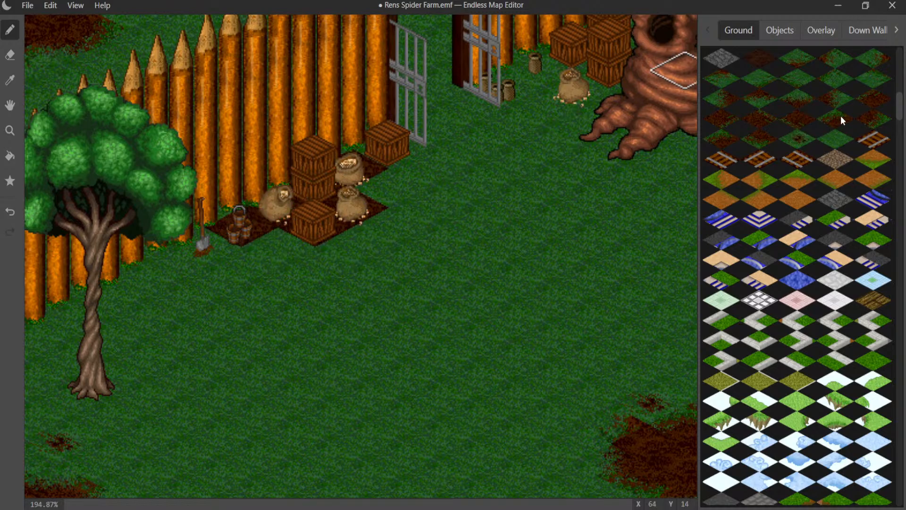
# - Blend the dirt beside the stacked sacks by the gate into the grass with a dirt-to-grass edge tile
pyautogui.click(838, 104)
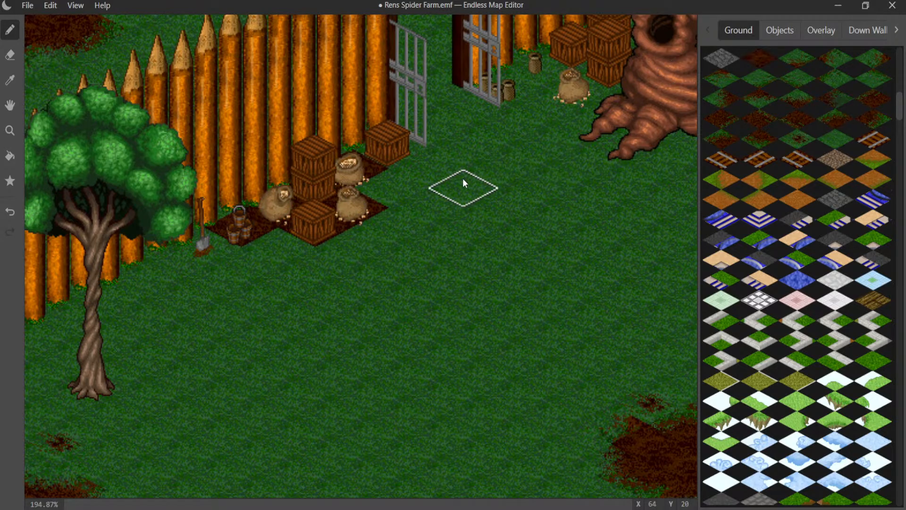
pyautogui.click(412, 183)
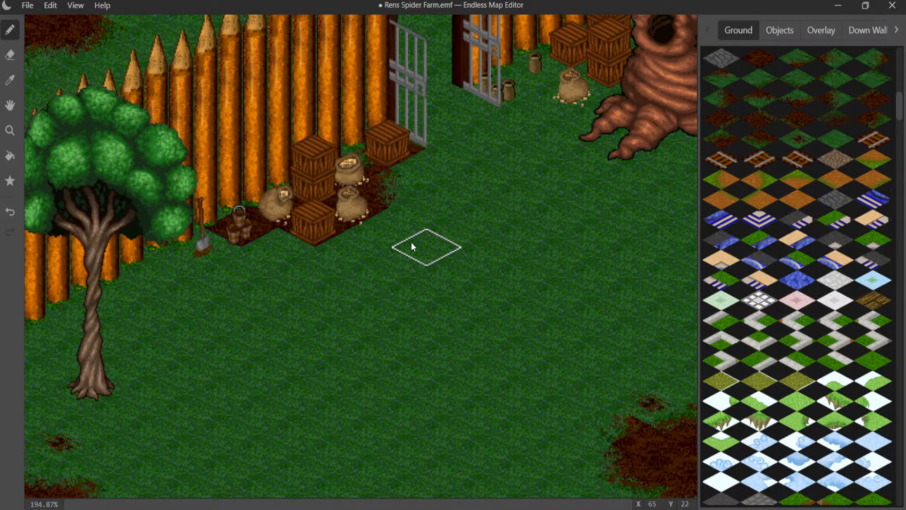
pyautogui.hotkey('ctrl', 'z')
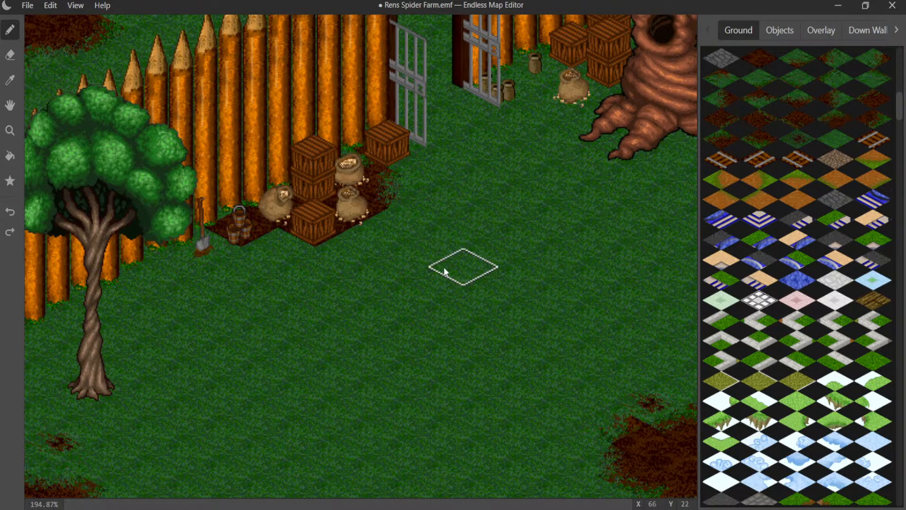
pyautogui.click(401, 257)
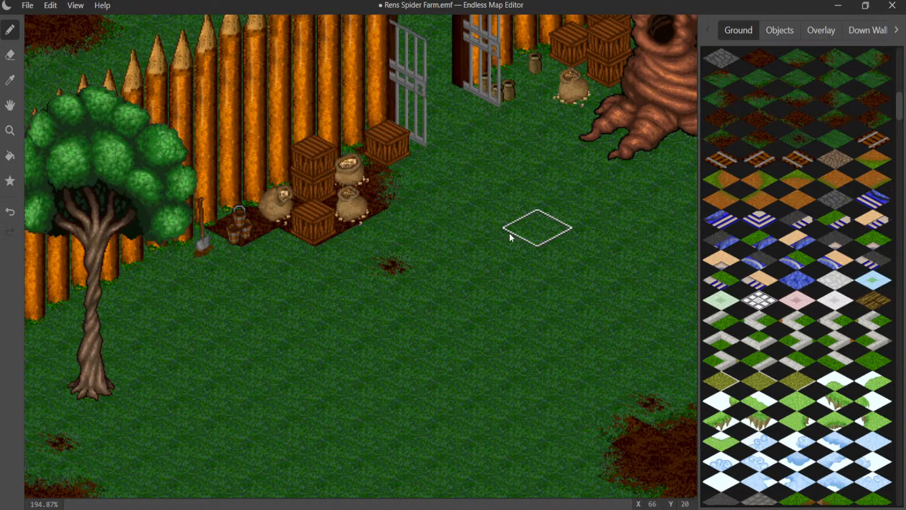
pyautogui.rightClick(467, 193)
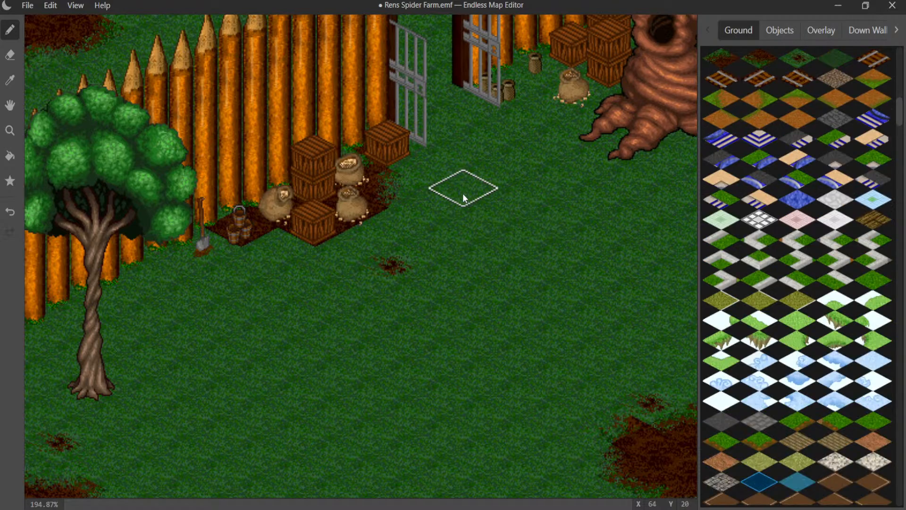
pyautogui.hotkey('ctrl', 'z')
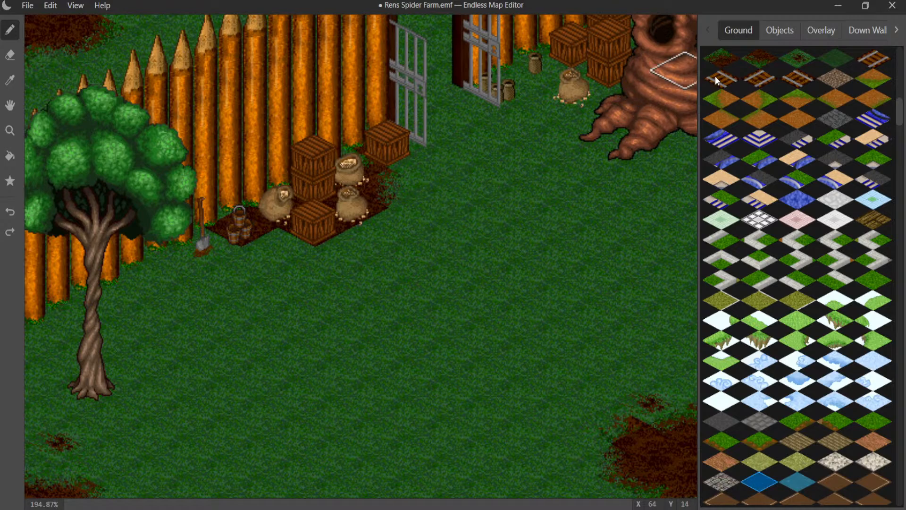
# - Place a small dirt spot in front of the open gate and soften the outer dirt edge below the sacks
pyautogui.click(461, 170)
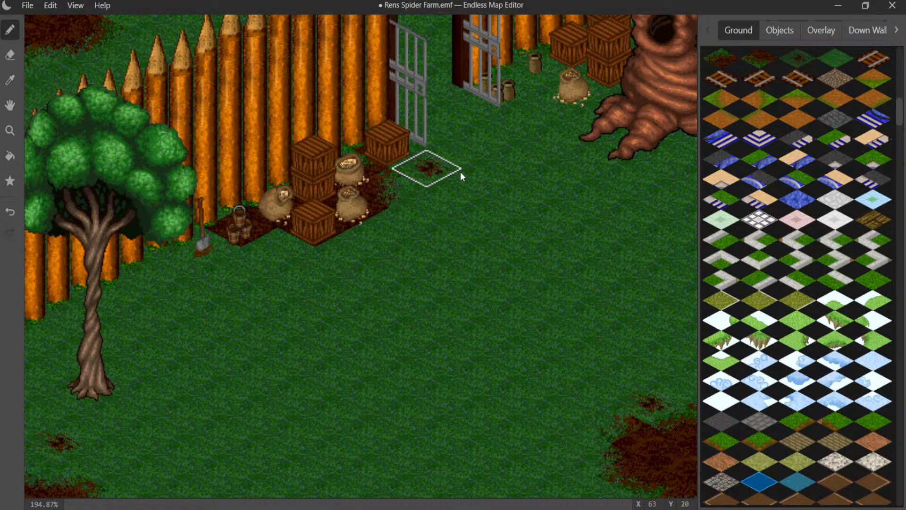
pyautogui.moveTo(446, 198); pyautogui.dragTo(505, 167, button='middle')
pyautogui.scroll(3, 769, 102)
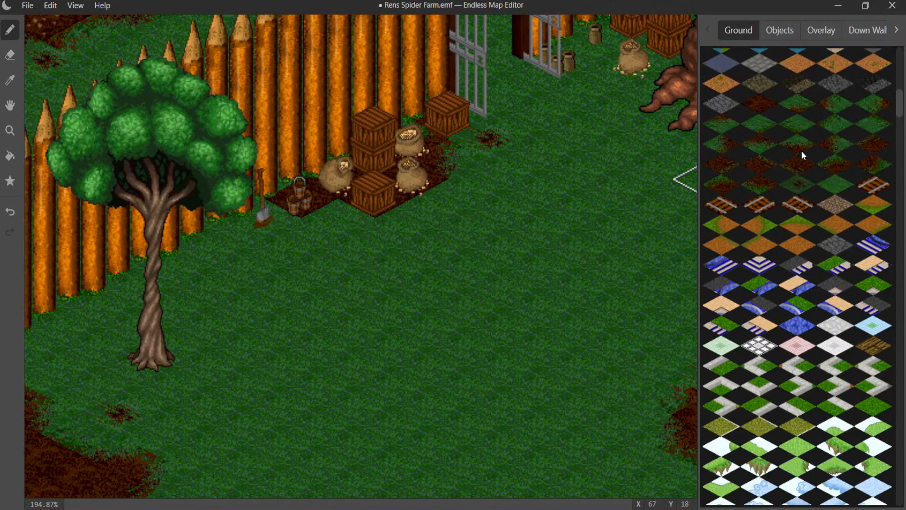
pyautogui.click(835, 148)
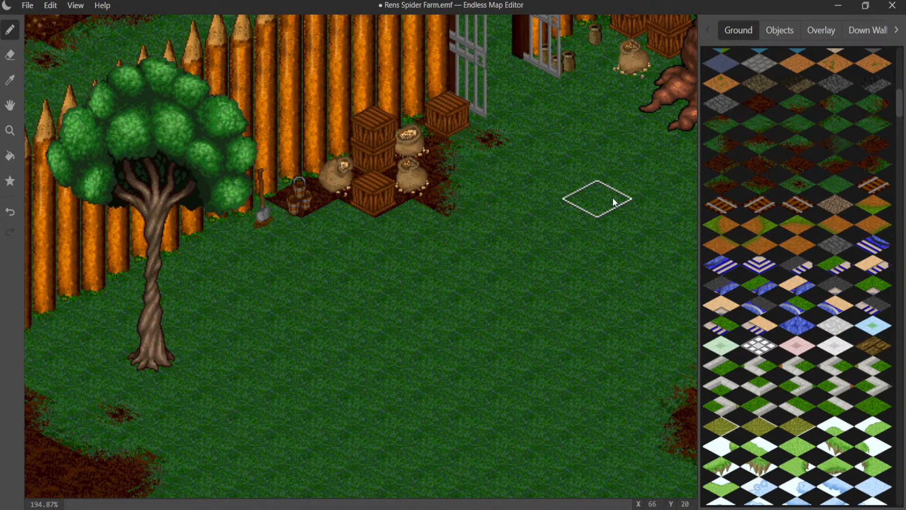
# - Extend the dirt in front of the crates and buckets with grass-blended edge tiles, and add a small dirt spot just below it
pyautogui.click(840, 103)
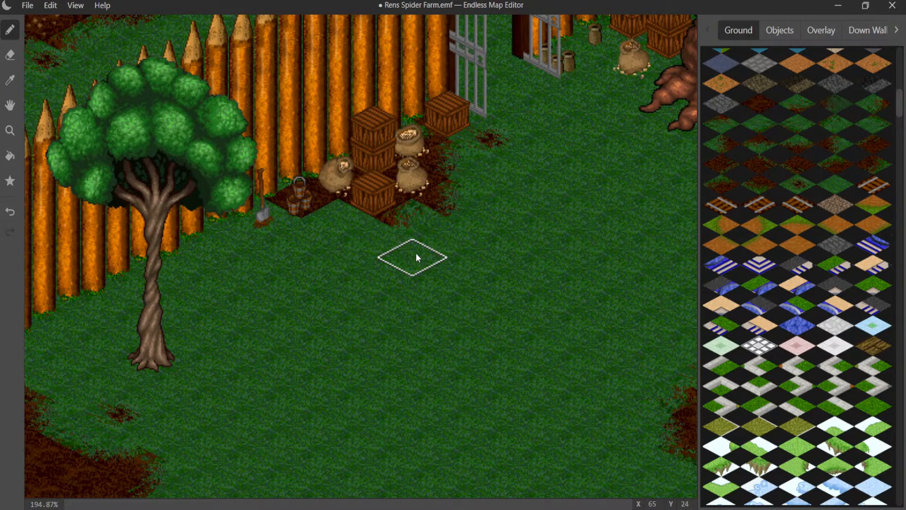
pyautogui.click(434, 232)
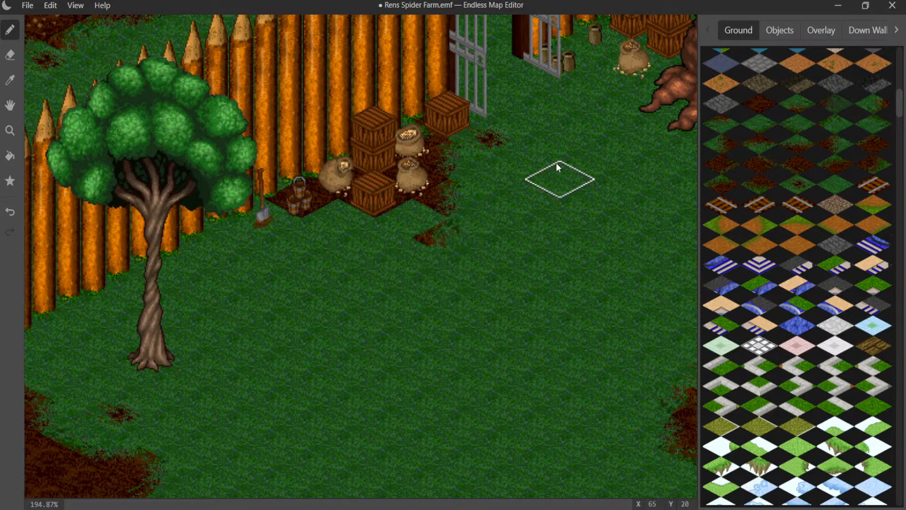
pyautogui.click(410, 220)
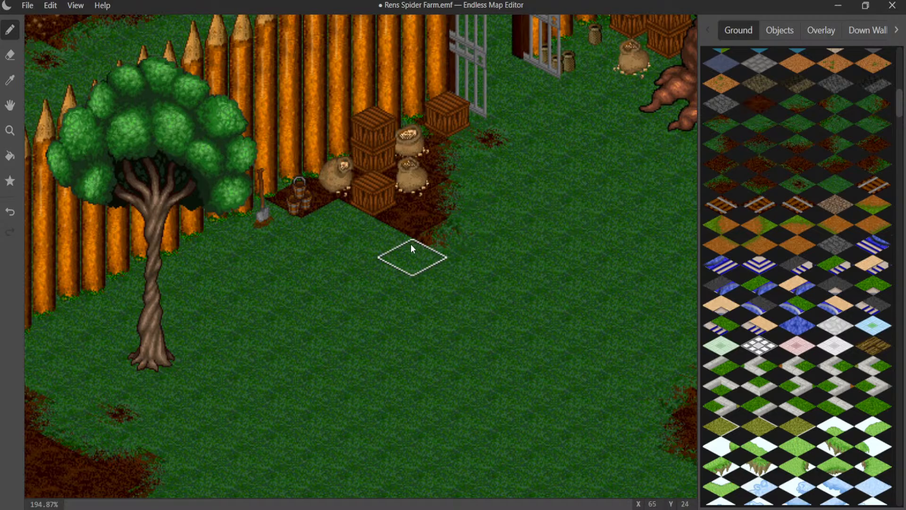
pyautogui.click(400, 239)
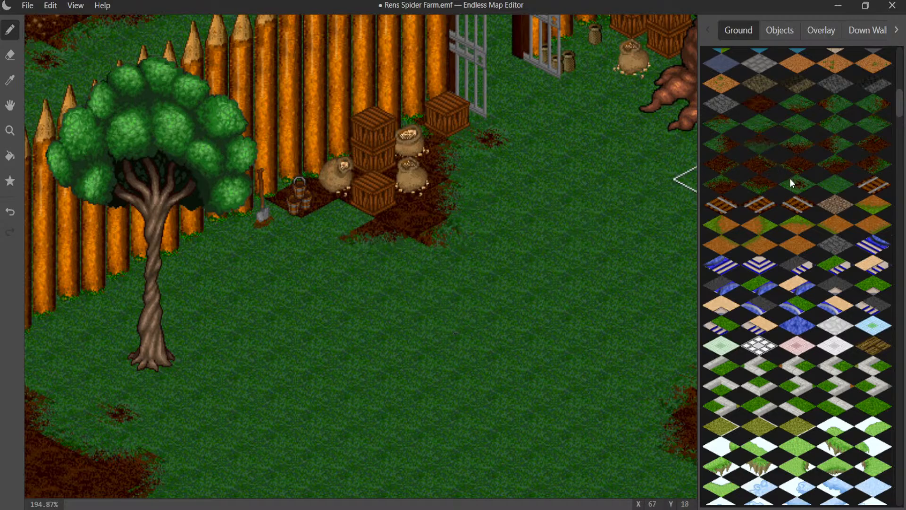
pyautogui.click(427, 254)
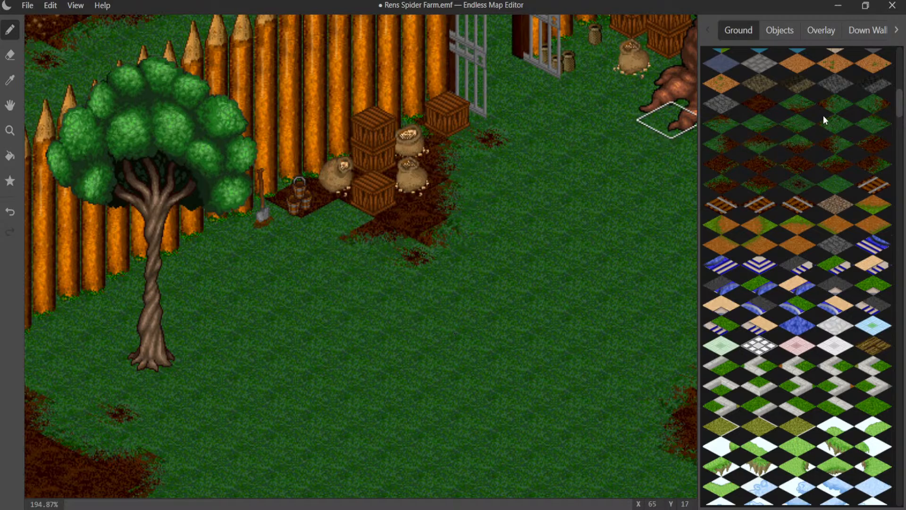
pyautogui.click(327, 223)
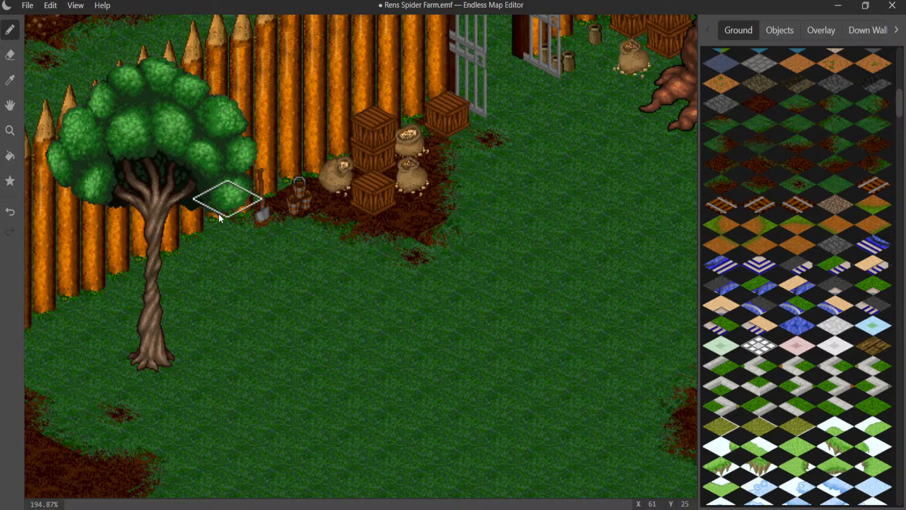
# - Paint dark dirt beneath the crates, jars and sack between the gate and twisted tree, blending its front edge into the grass
pyautogui.moveTo(381, 239); pyautogui.dragTo(44, 381, button='middle')
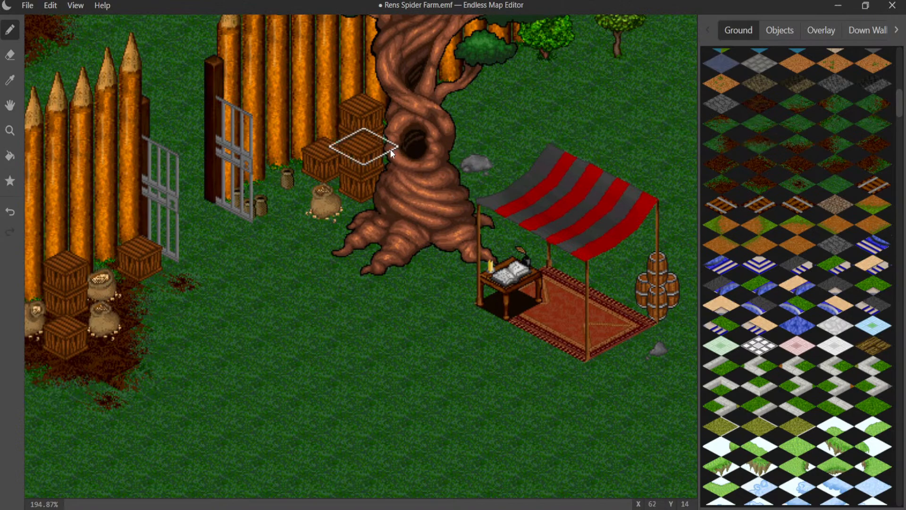
pyautogui.moveTo(332, 177); pyautogui.dragTo(320, 191)
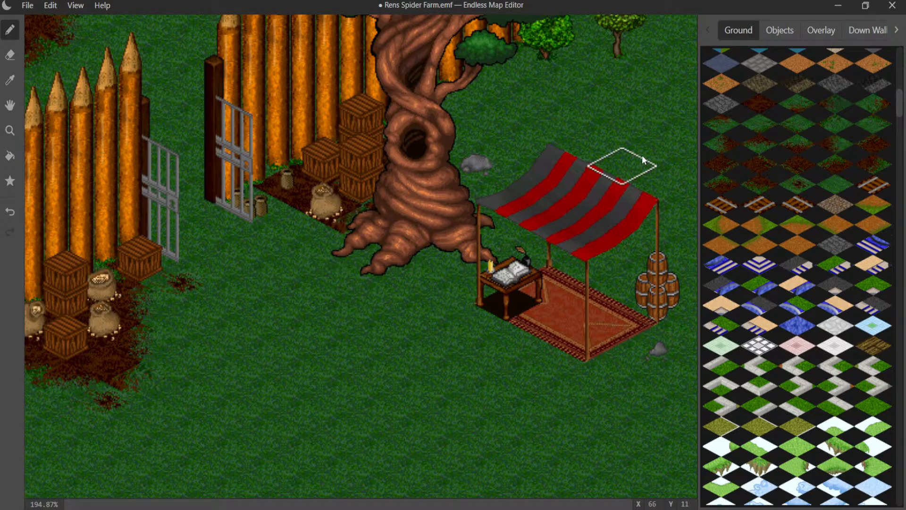
pyautogui.click(752, 148)
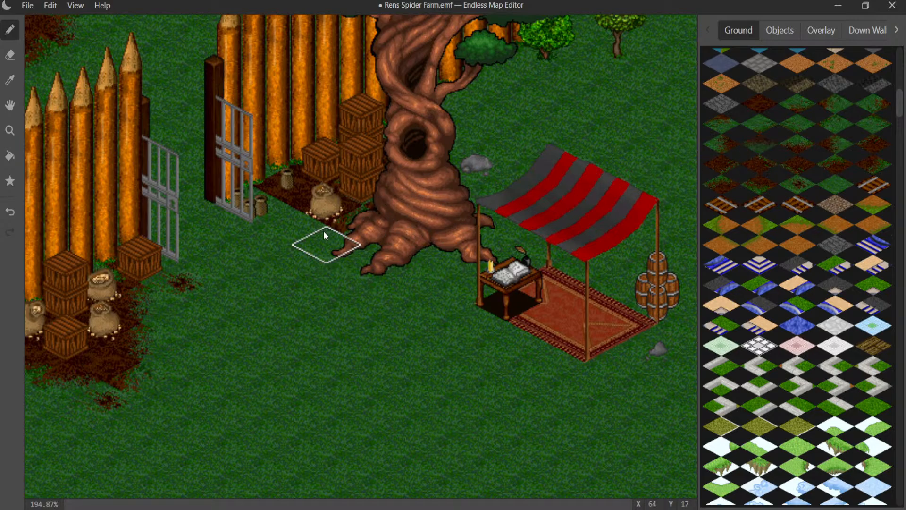
pyautogui.click(324, 234)
pyautogui.click(756, 187)
pyautogui.click(309, 222)
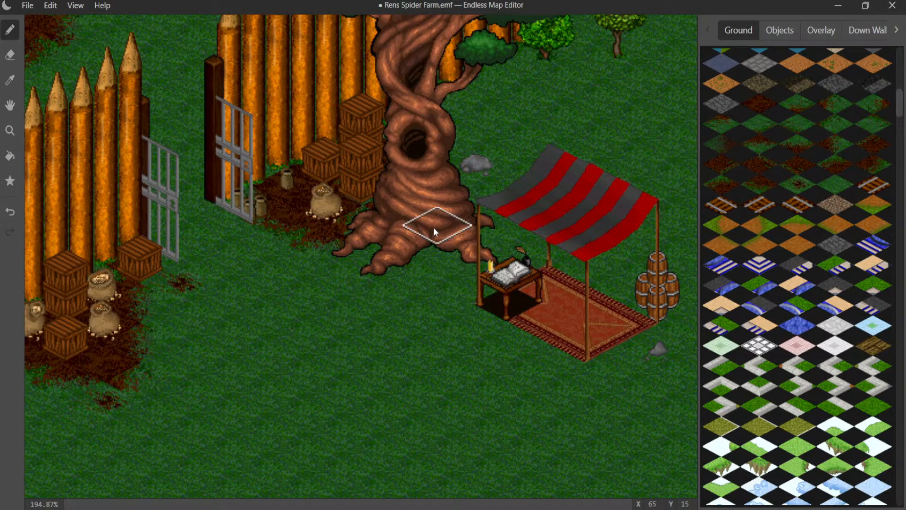
# - Save the map file
pyautogui.moveTo(378, 244); pyautogui.dragTo(355, 267, button='middle')
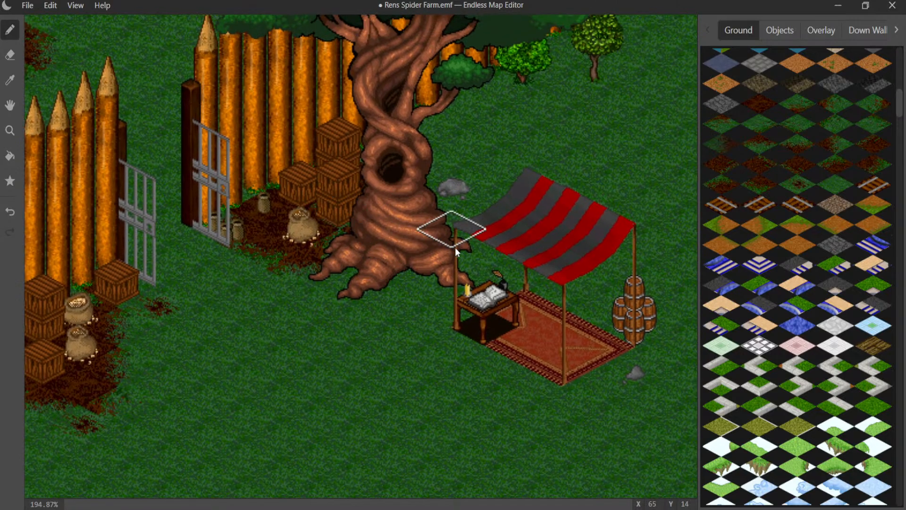
pyautogui.moveTo(361, 265); pyautogui.dragTo(447, 92, button='middle')
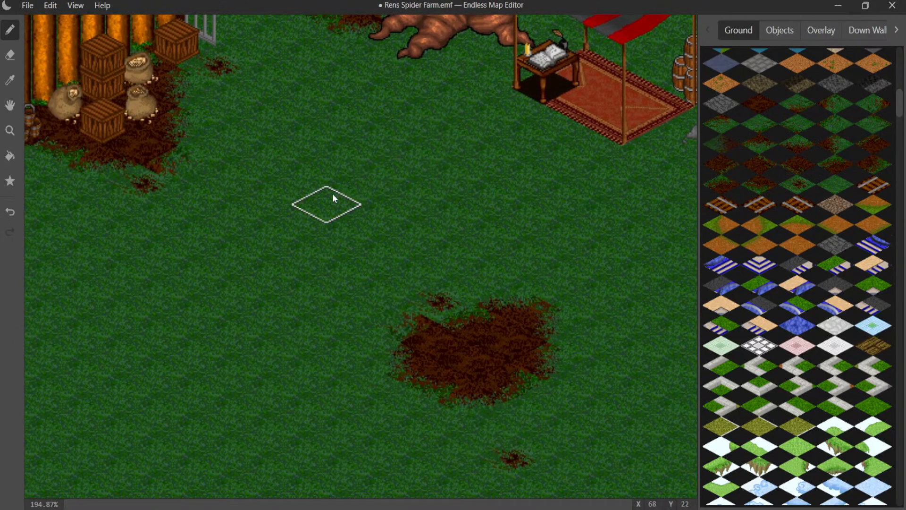
pyautogui.click(29, 6)
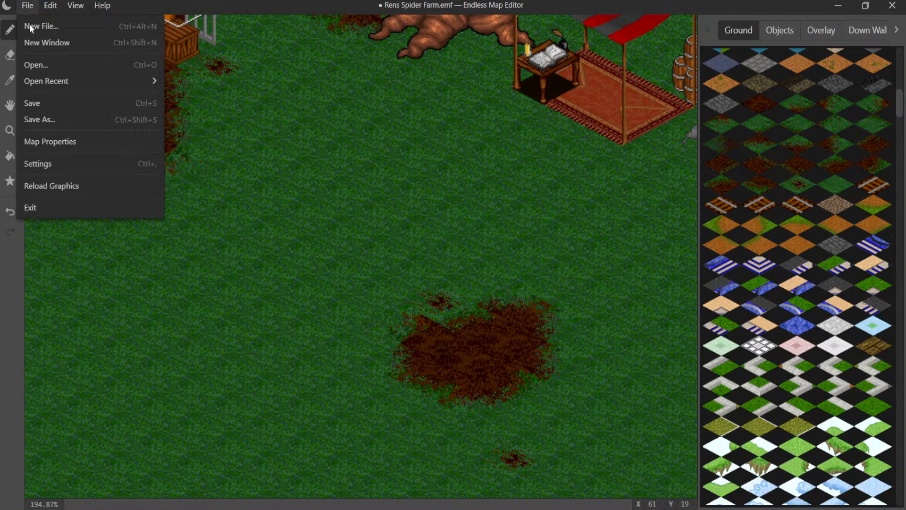
pyautogui.click(53, 104)
# - Place a small dirt spot on the grass between the farmhouse's dirt surround and the small round tree beyond its door end
pyautogui.scroll(-5, 278, 198)
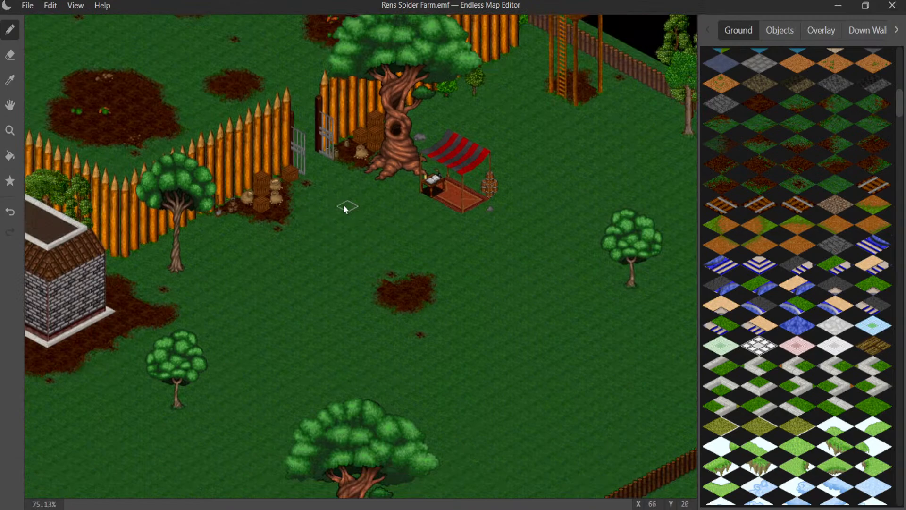
pyautogui.moveTo(344, 205)
pyautogui.mouseDown(button='middle')
pyautogui.moveTo(353, 295)
pyautogui.moveTo(437, 203)
pyautogui.mouseUp(button='middle')
pyautogui.moveTo(318, 216)
pyautogui.mouseDown(button='middle')
pyautogui.moveTo(442, 316)
pyautogui.moveTo(480, 265)
pyautogui.mouseUp(button='middle')
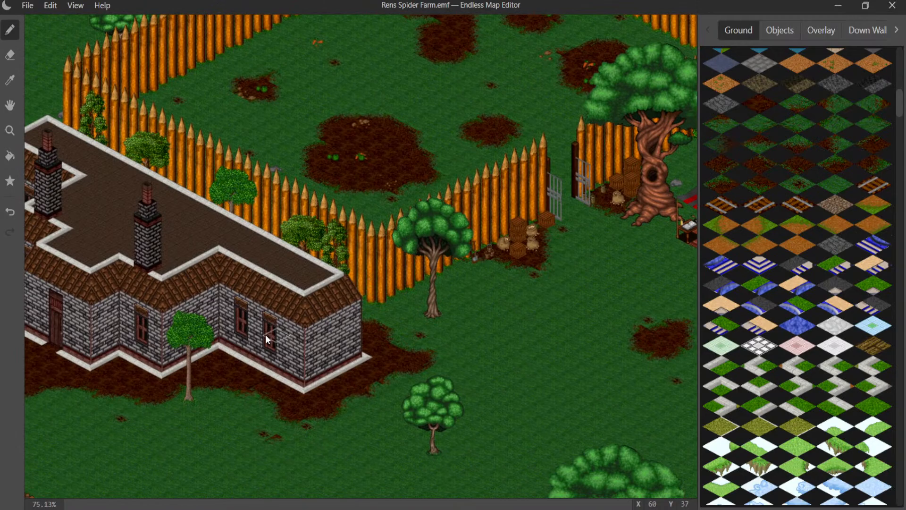
pyautogui.moveTo(265, 334); pyautogui.dragTo(406, 211, button='middle')
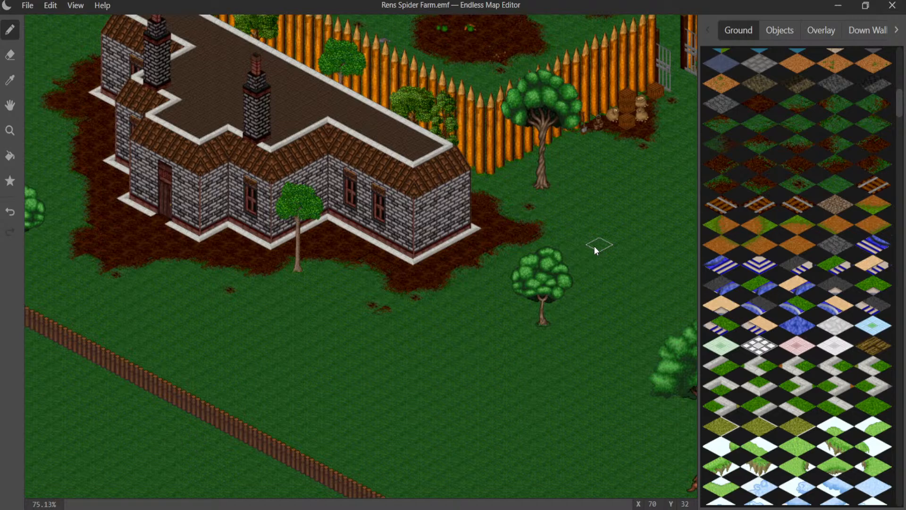
pyautogui.click(798, 185)
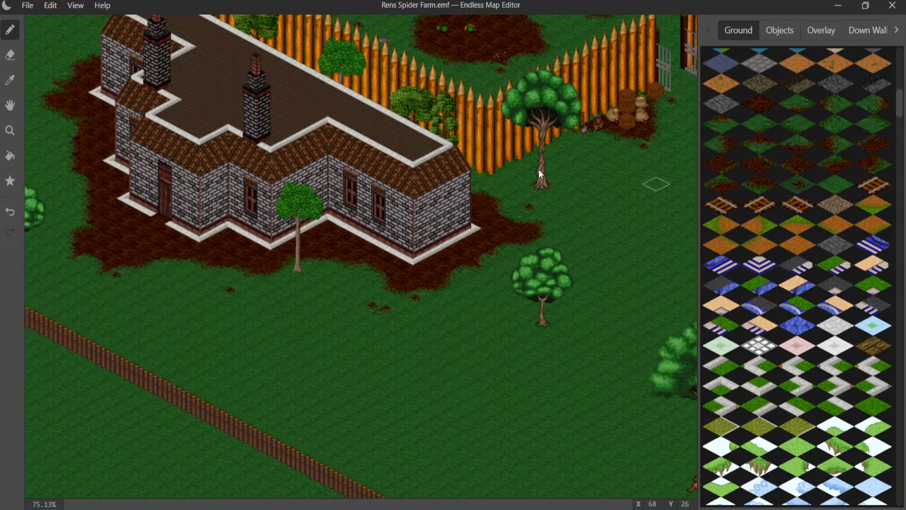
pyautogui.moveTo(409, 174); pyautogui.dragTo(543, 206, button='middle')
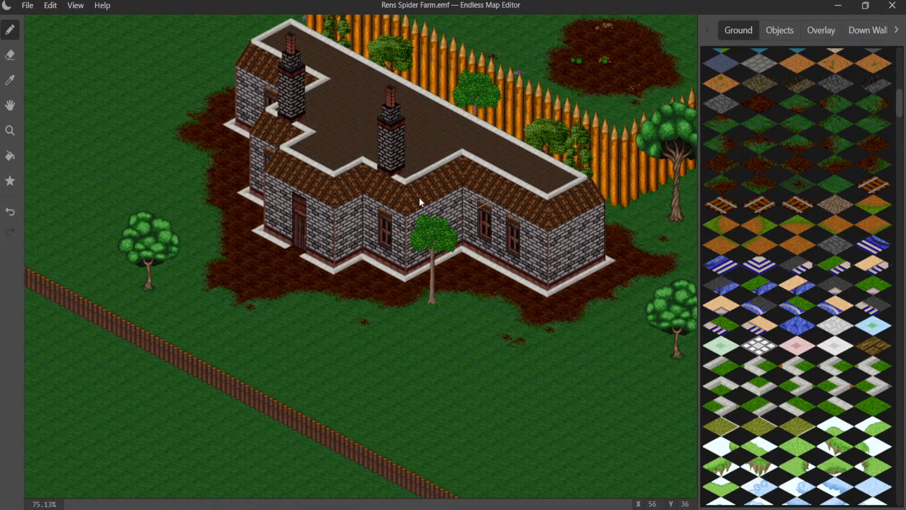
pyautogui.click(163, 188)
pyautogui.click(218, 63)
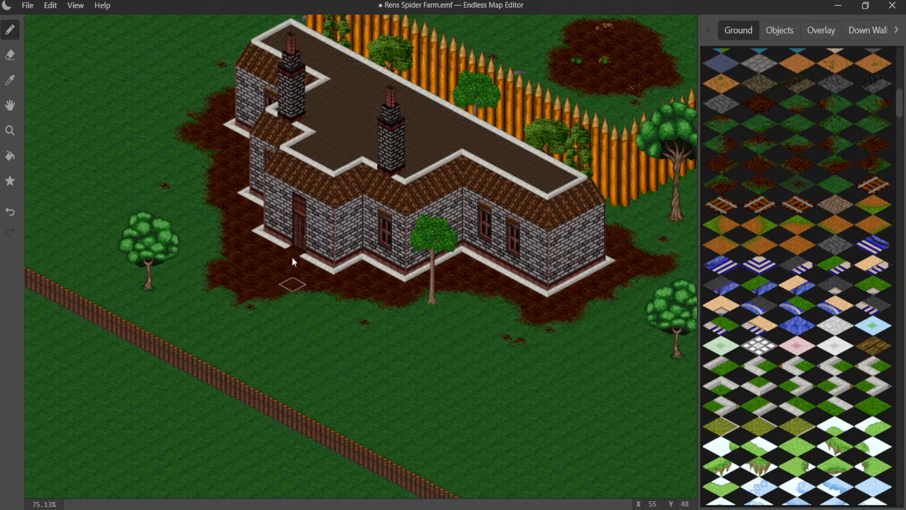
# - Try to build a larger grass-blended dirt patch around the small dirt spot between the farmhouse and the small round tree
pyautogui.moveTo(293, 261); pyautogui.dragTo(320, 163, button='middle')
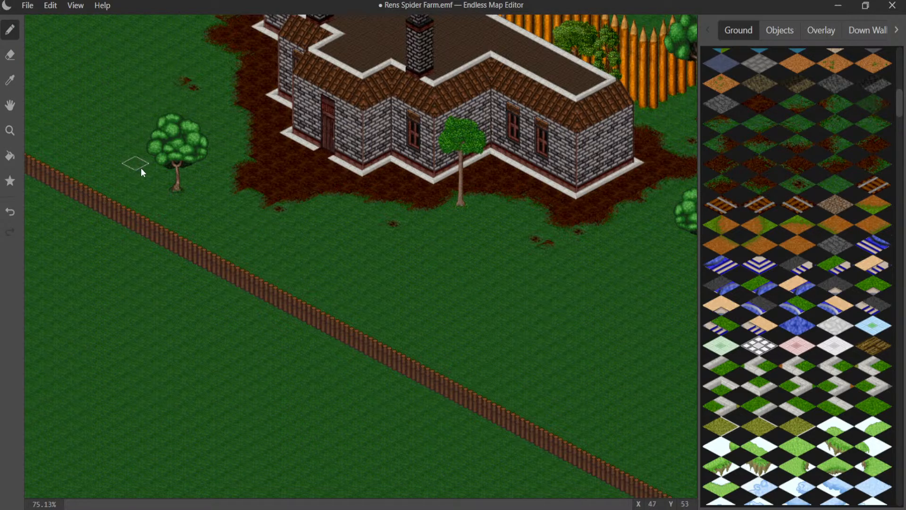
pyautogui.scroll(5, 130, 134)
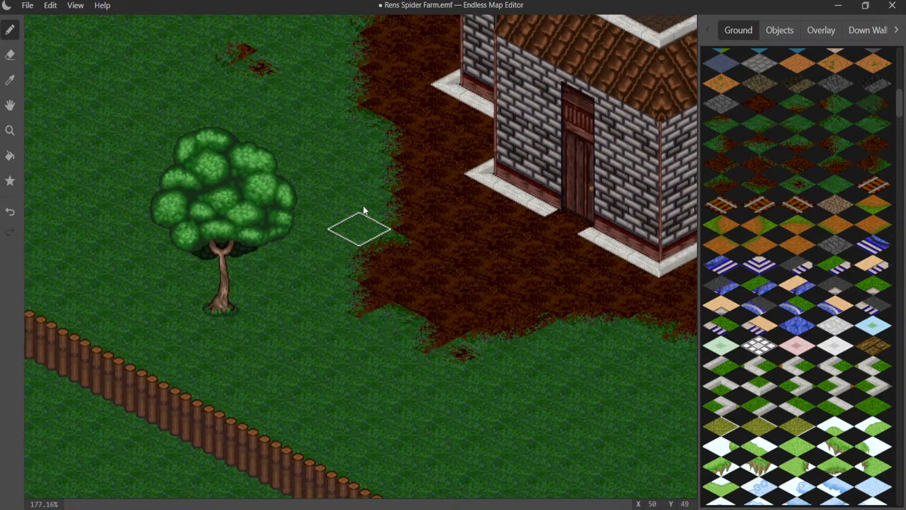
pyautogui.click(286, 97)
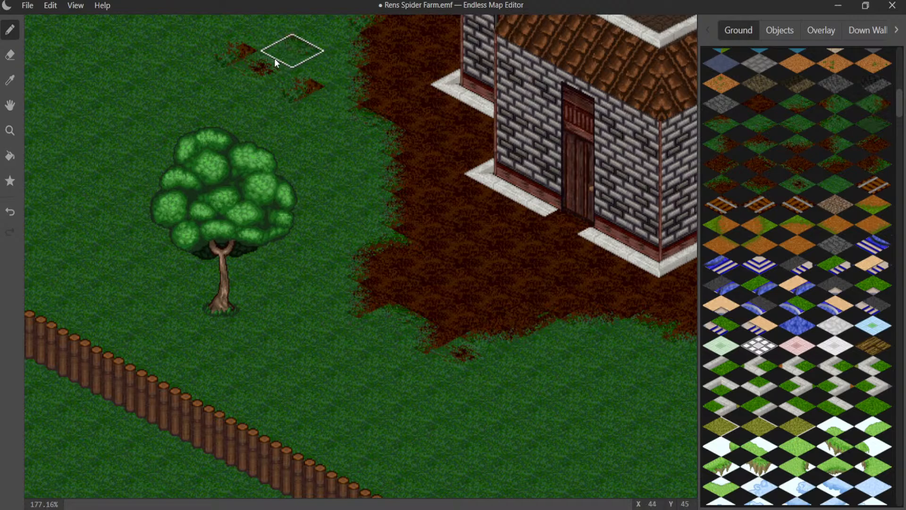
pyautogui.click(265, 71)
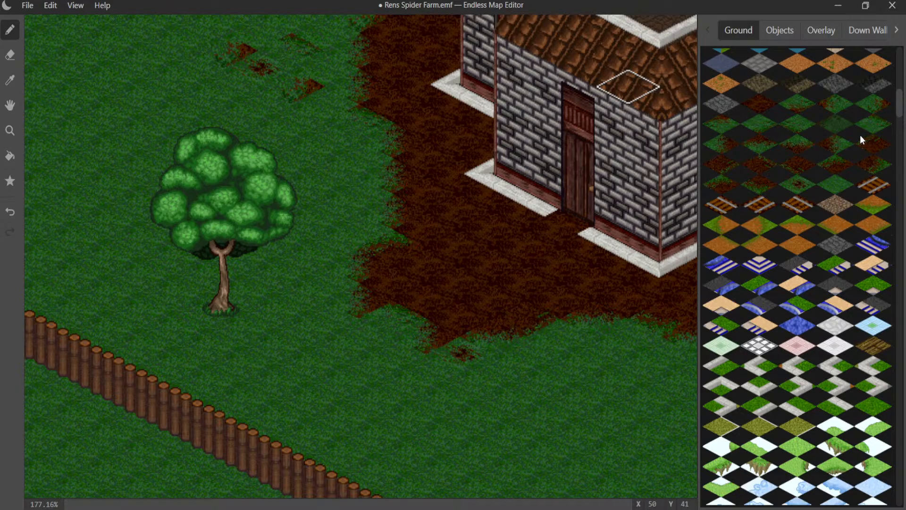
pyautogui.click(797, 126)
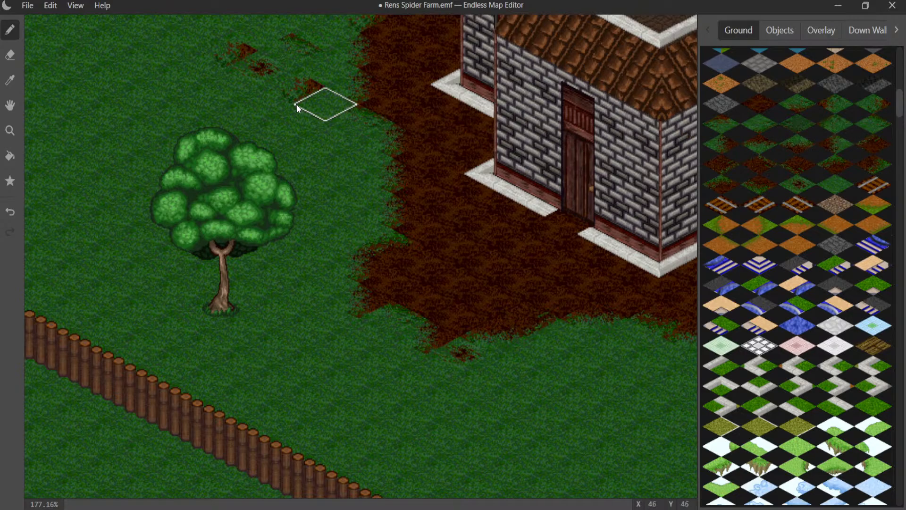
pyautogui.click(243, 90)
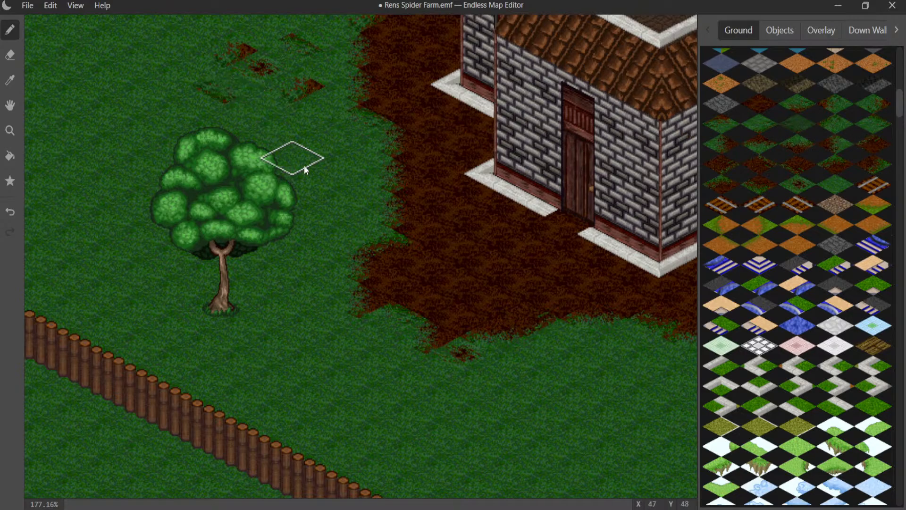
pyautogui.click(755, 145)
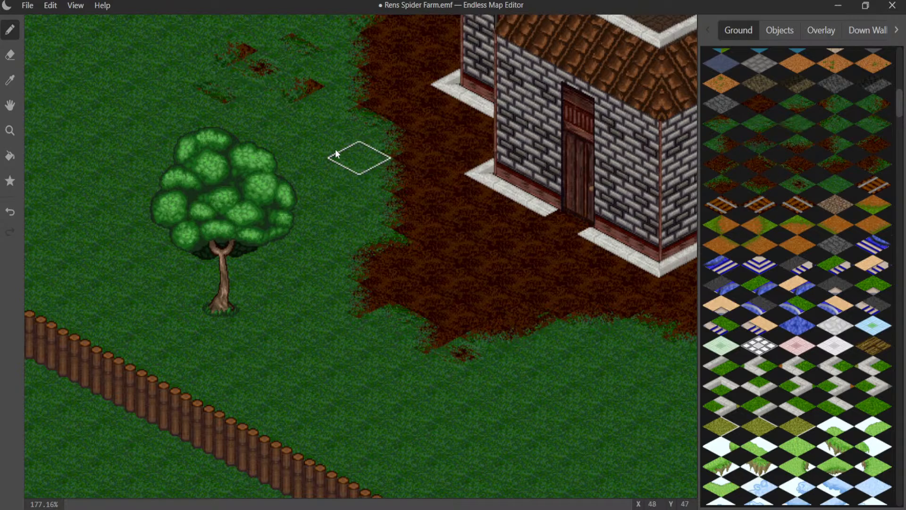
pyautogui.click(255, 118)
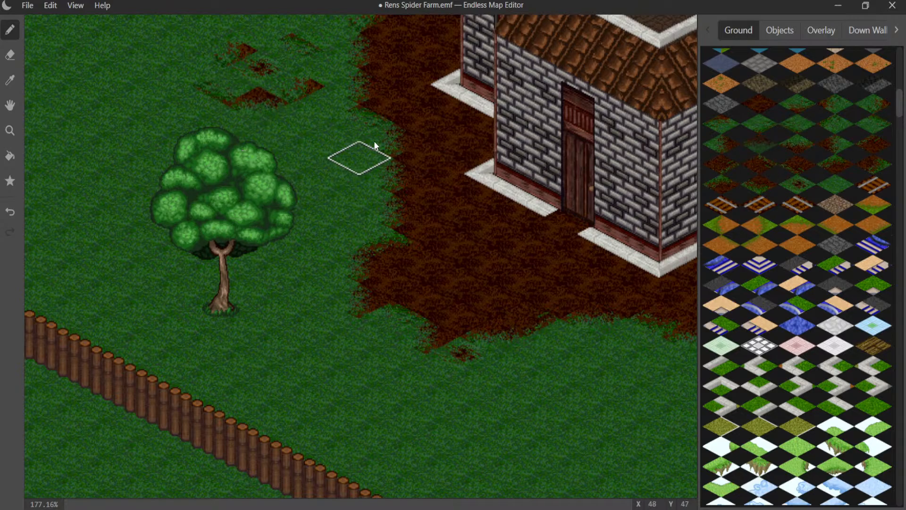
pyautogui.click(795, 148)
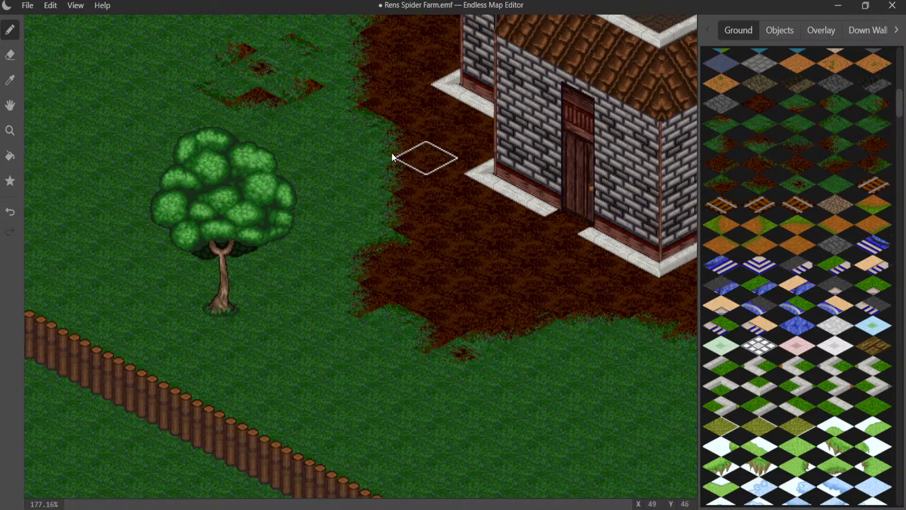
pyautogui.click(264, 110)
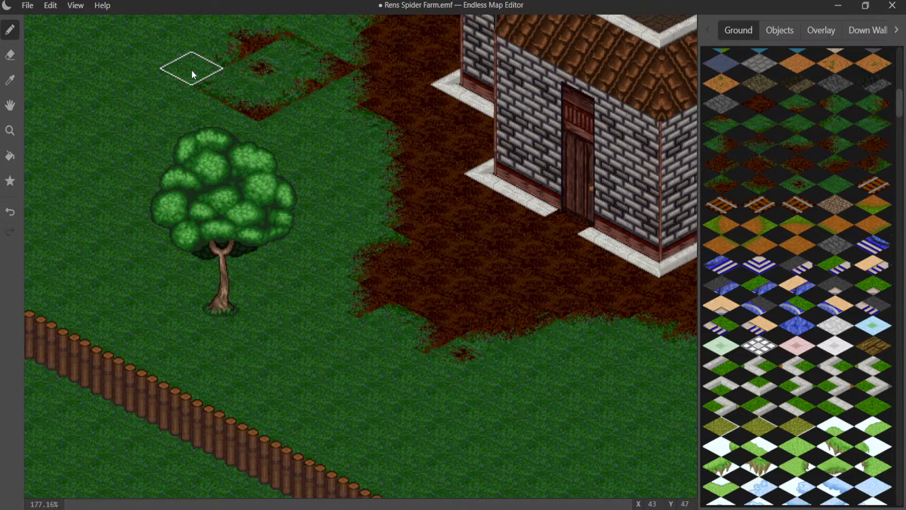
# - Undo all the dirt edge tiles added around the original small dirt spot near the round tree
pyautogui.hotkey('ctrl', 'z')
pyautogui.hotkey('ctrl', 'z')
pyautogui.hotkey('ctrl', 'z')
pyautogui.hotkey('ctrl', 'z')
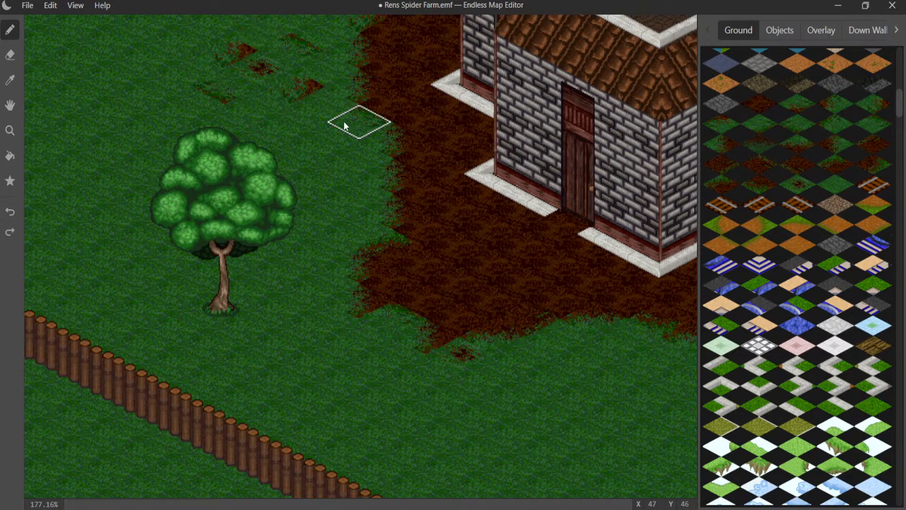
pyautogui.hotkey('ctrl', 'z')
pyautogui.hotkey('ctrl', 'z')
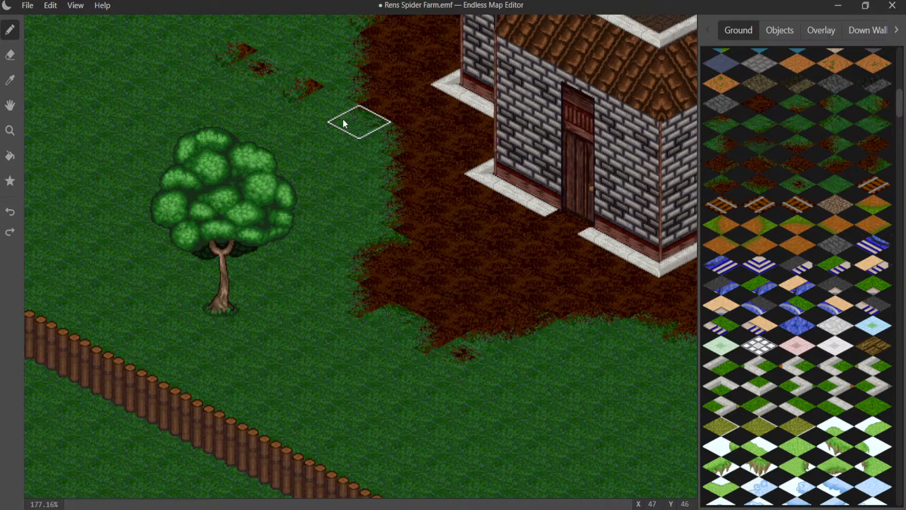
pyautogui.hotkey('ctrl', 'z')
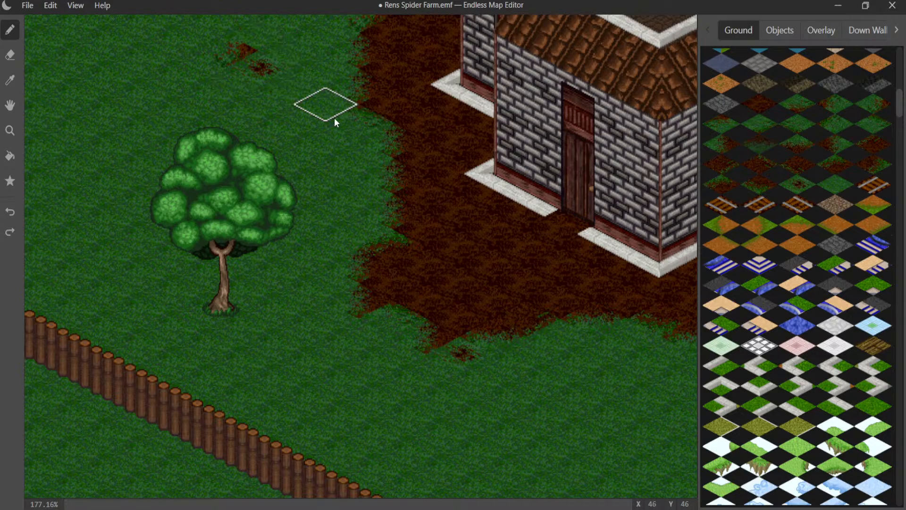
pyautogui.hotkey('ctrl', 'z')
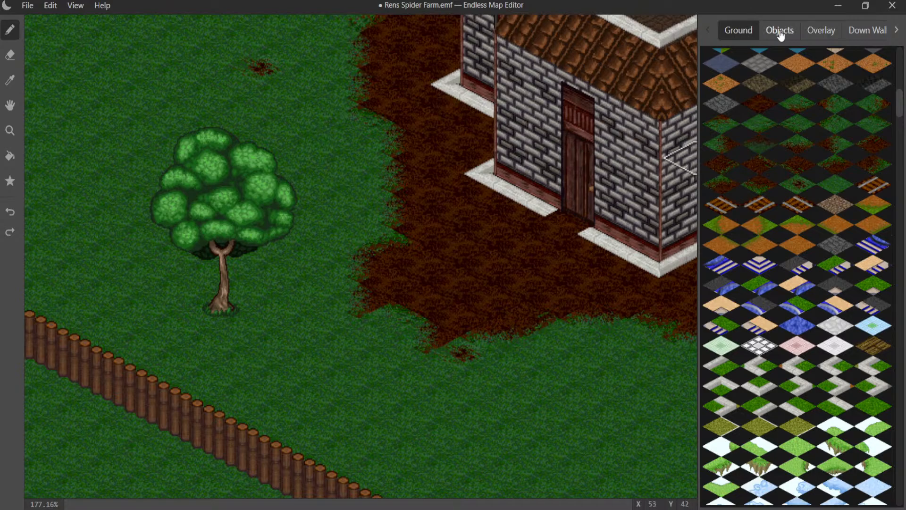
# - Try a cobblestone ground tile in front of the farmhouse door, framed by white stone corner trim on both sides
pyautogui.scroll(-10, 817, 146)
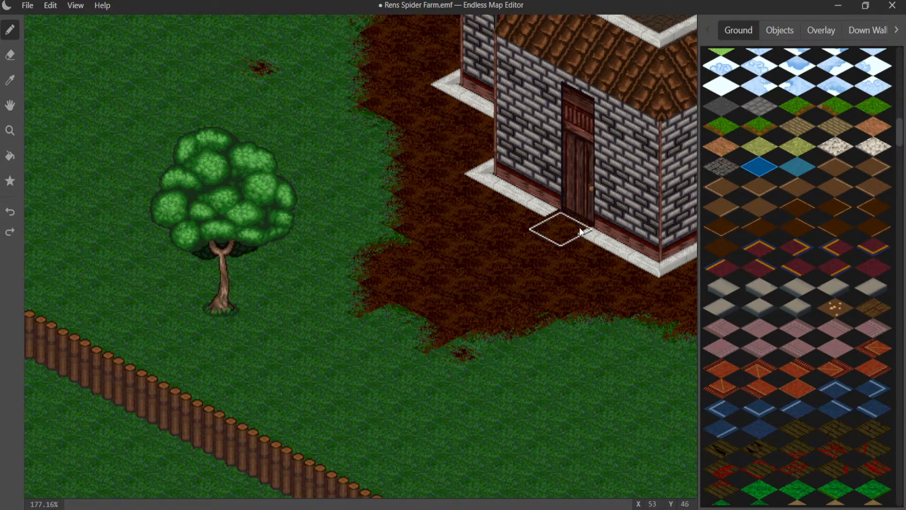
pyautogui.click(560, 228)
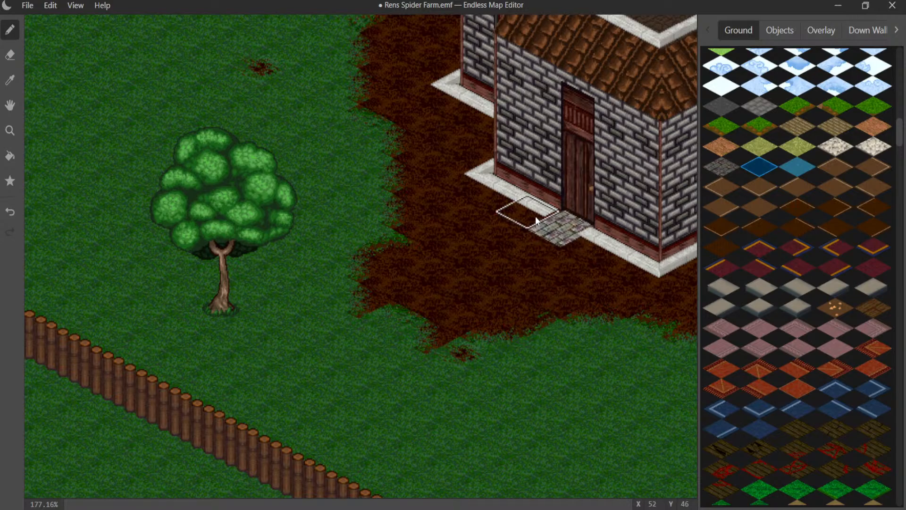
pyautogui.click(780, 31)
pyautogui.scroll(10, 754, 87)
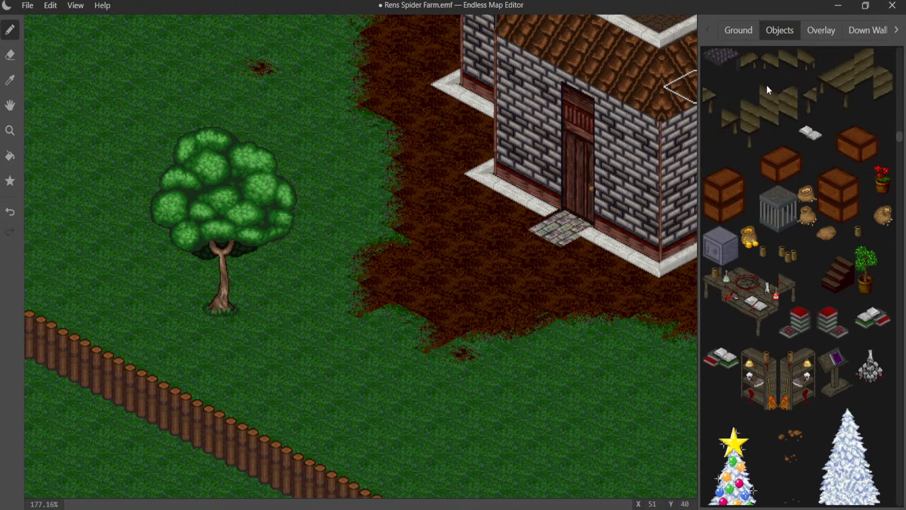
pyautogui.scroll(10, 766, 90)
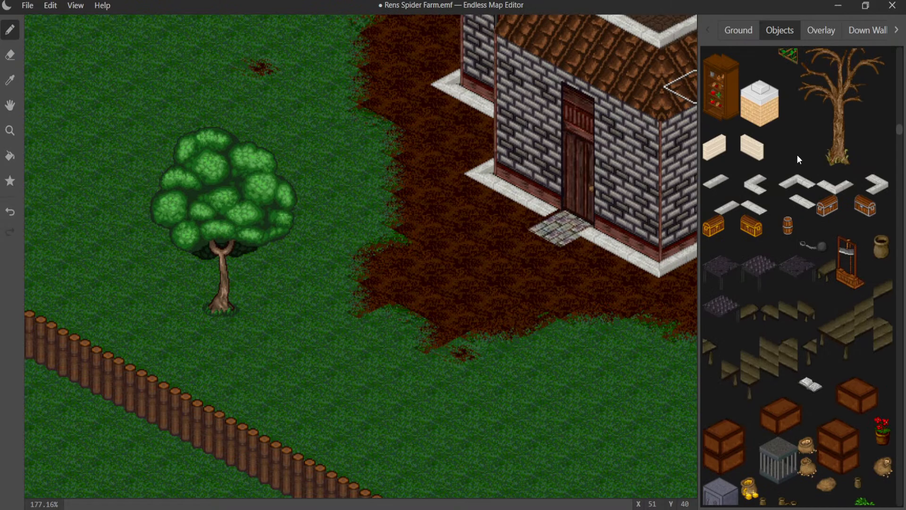
pyautogui.click(789, 182)
pyautogui.click(601, 244)
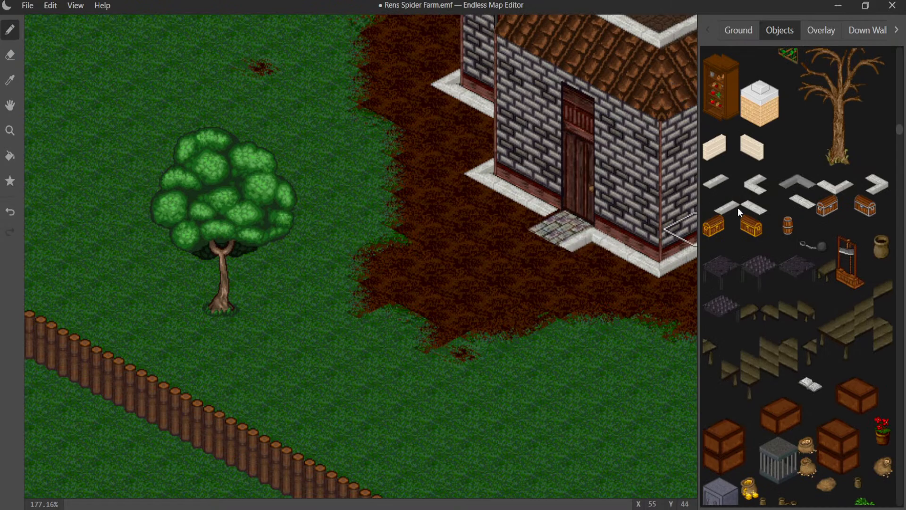
pyautogui.click(877, 185)
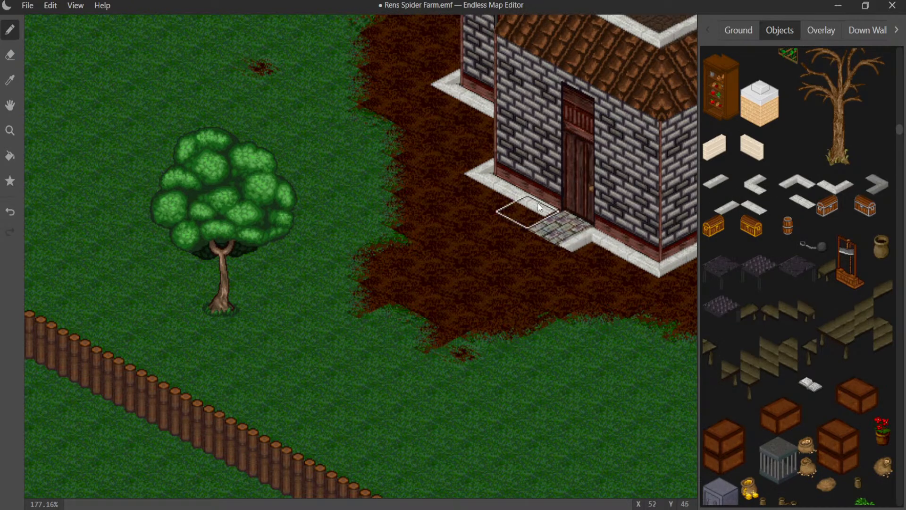
pyautogui.click(512, 221)
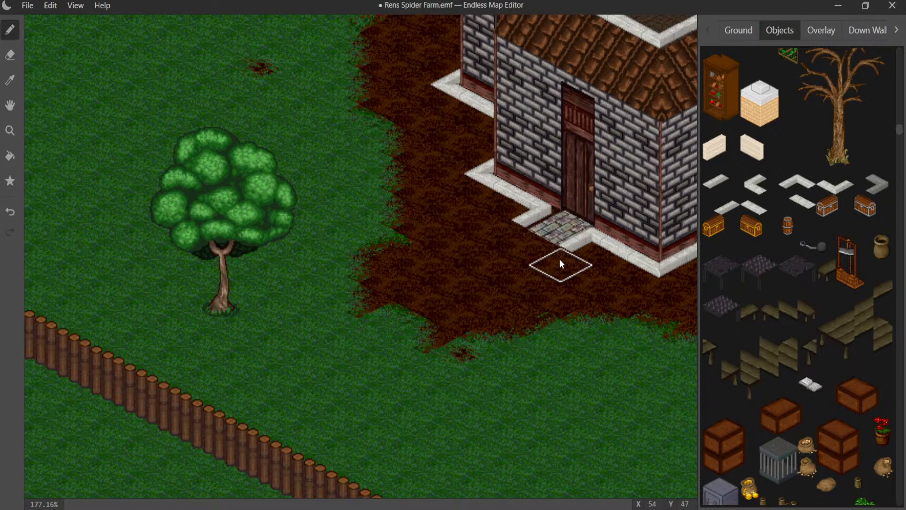
# - Undo the cobblestone doorstep and its two white stone corner pieces
pyautogui.hotkey('ctrl', 'z')
pyautogui.hotkey('ctrl', 'z')
pyautogui.hotkey('ctrl', 'z')
pyautogui.hotkey('ctrl', 'z')
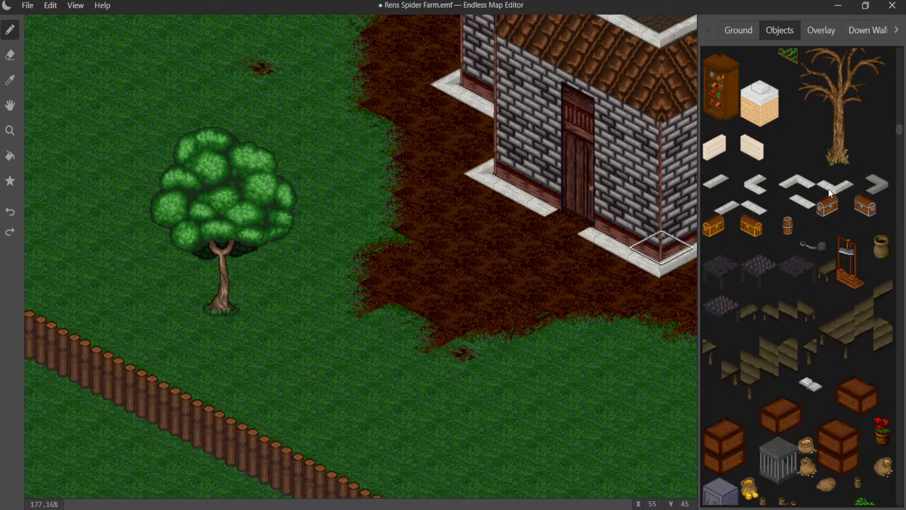
# - Try a small pointed grey rock on the dirt near the farmhouse door, and place it on the grass beside the round tree's trunk instead
pyautogui.scroll(7, 805, 173)
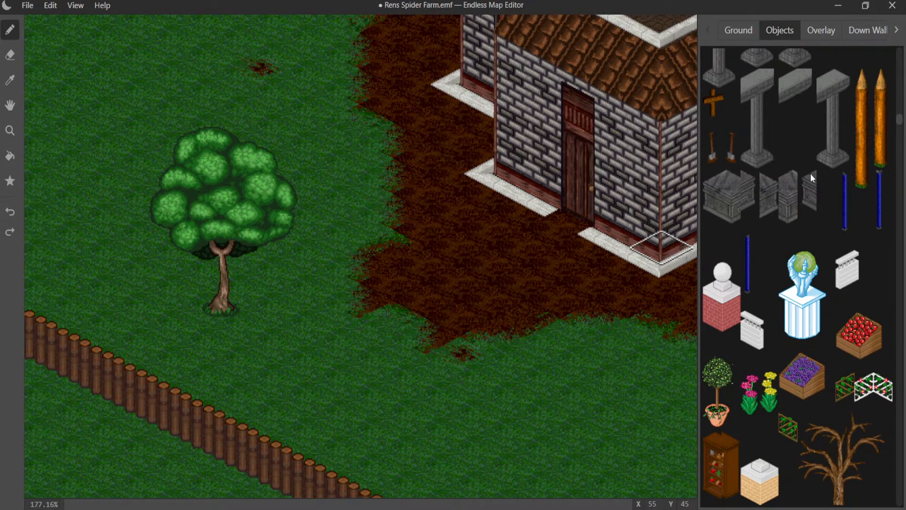
pyautogui.scroll(5, 812, 176)
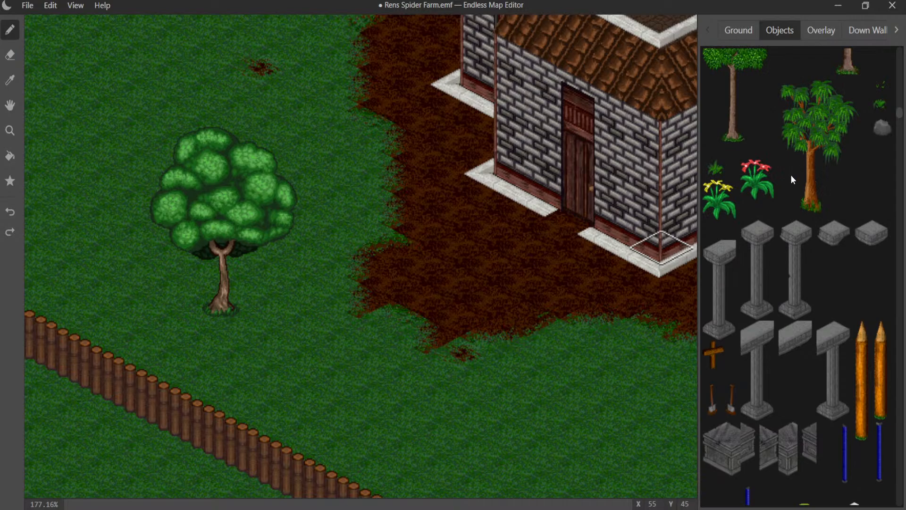
pyautogui.scroll(3, 792, 179)
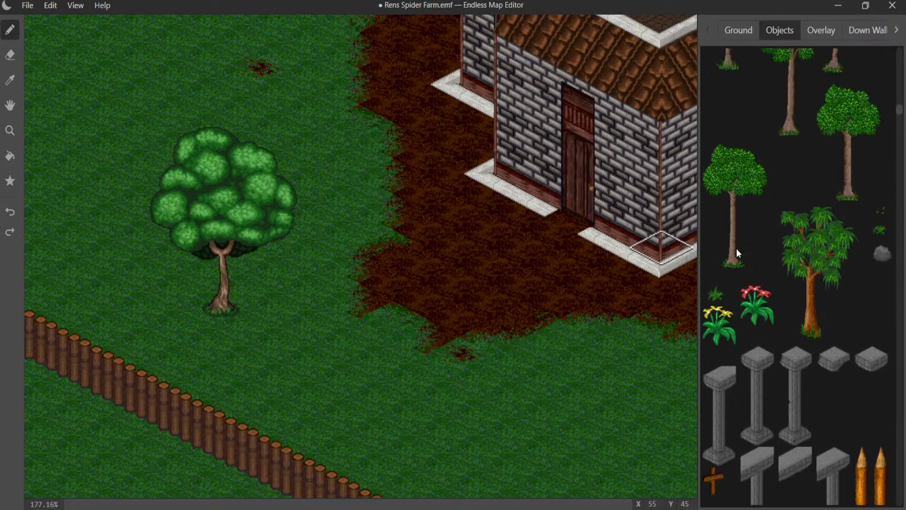
pyautogui.scroll(-3, 780, 224)
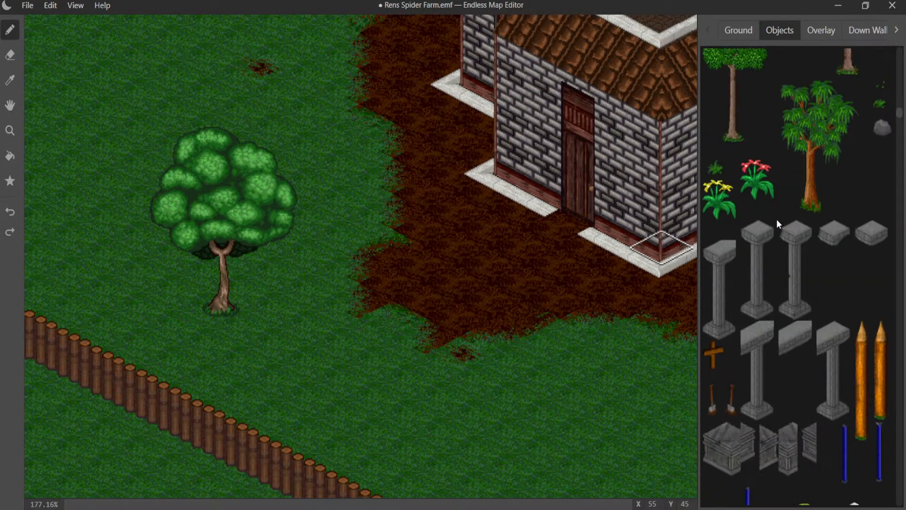
pyautogui.scroll(12, 776, 217)
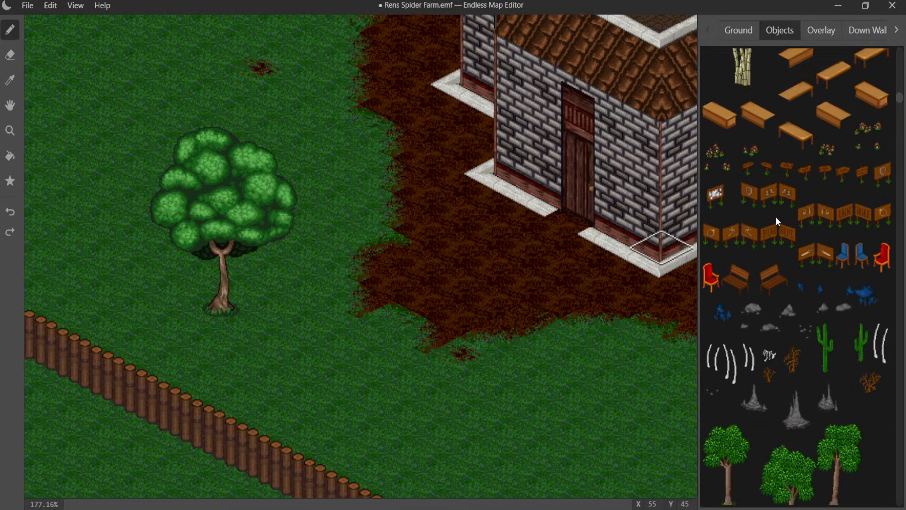
pyautogui.click(605, 265)
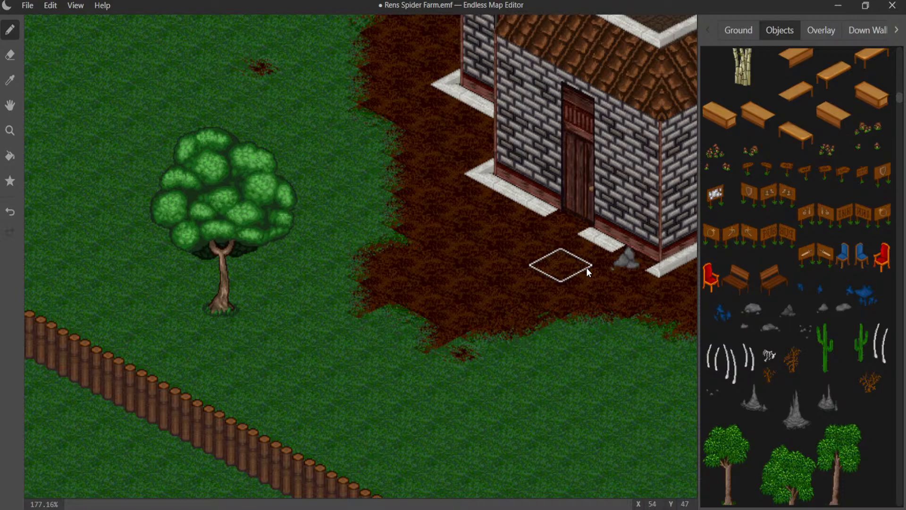
pyautogui.hotkey('ctrl', 'z')
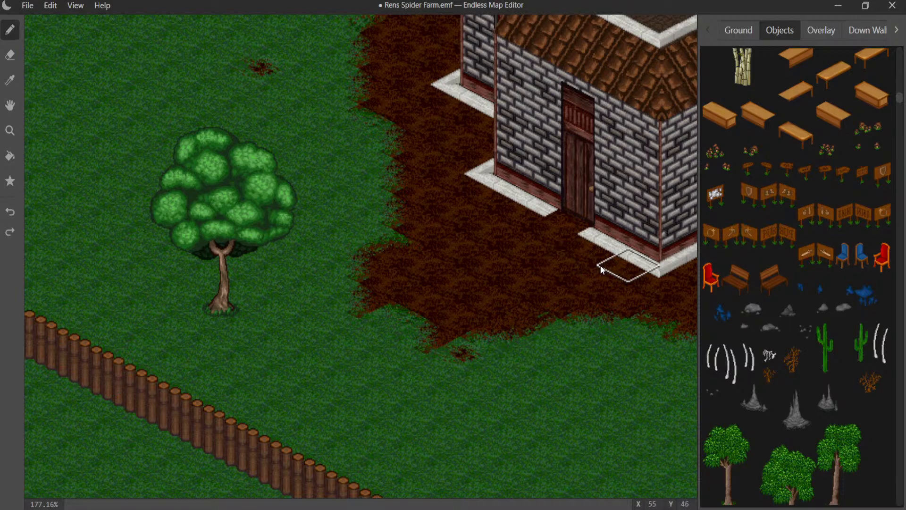
pyautogui.click(598, 267)
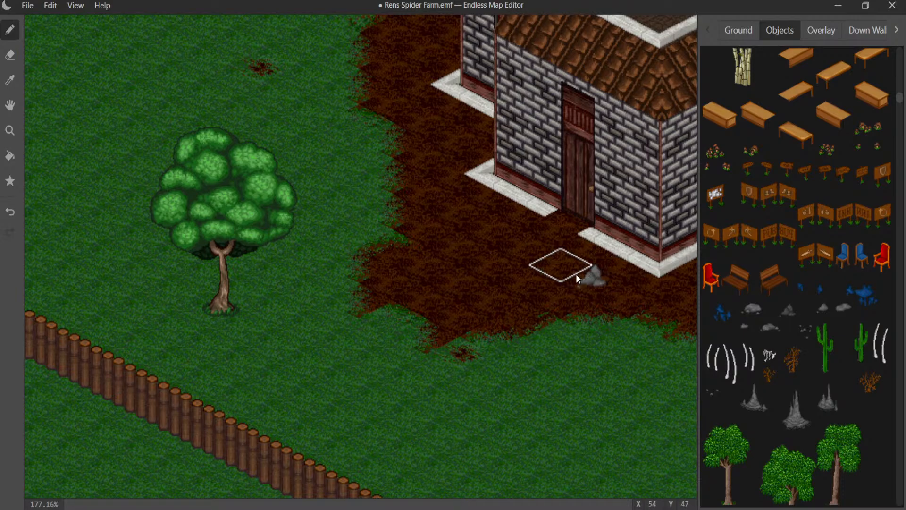
pyautogui.hotkey('ctrl', 'z')
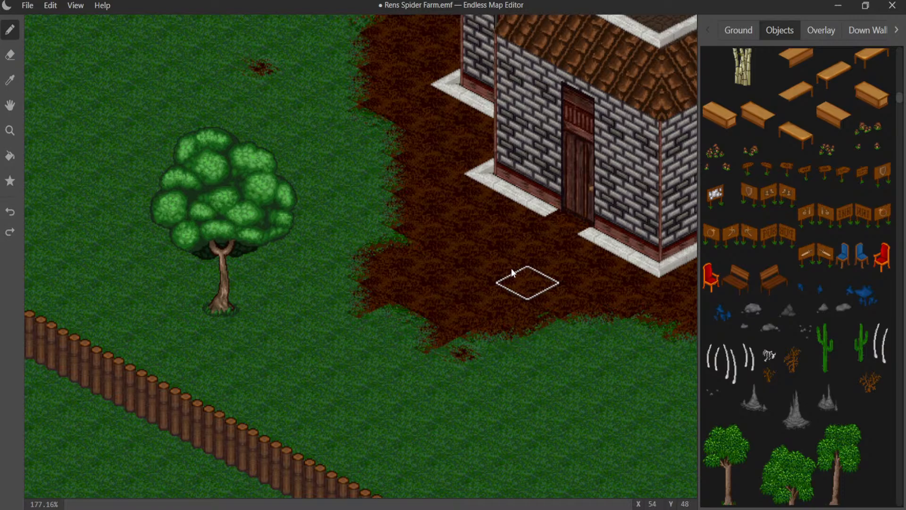
pyautogui.click(203, 293)
# - Try a rounded grey rock on the dirt beside the farmhouse, and place it against the far end wall at the dirt's edge instead
pyautogui.moveTo(313, 290); pyautogui.dragTo(340, 432, button='middle')
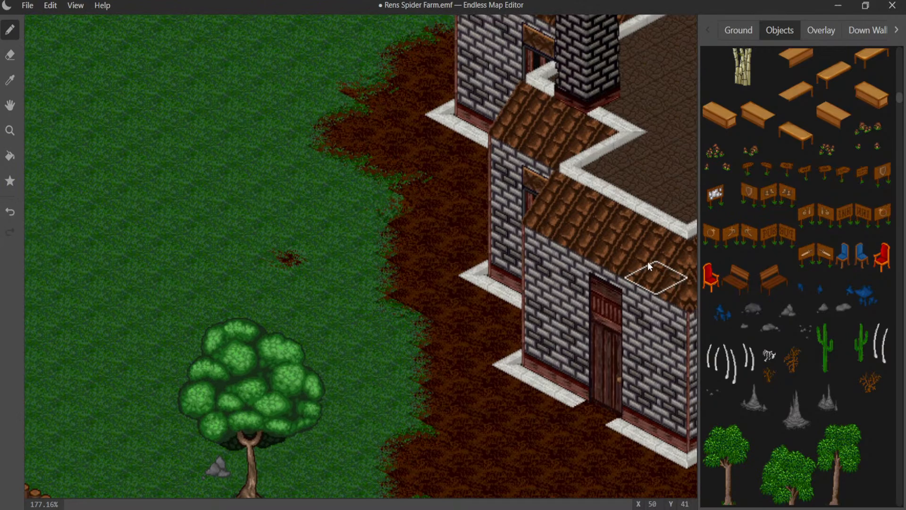
pyautogui.click(484, 168)
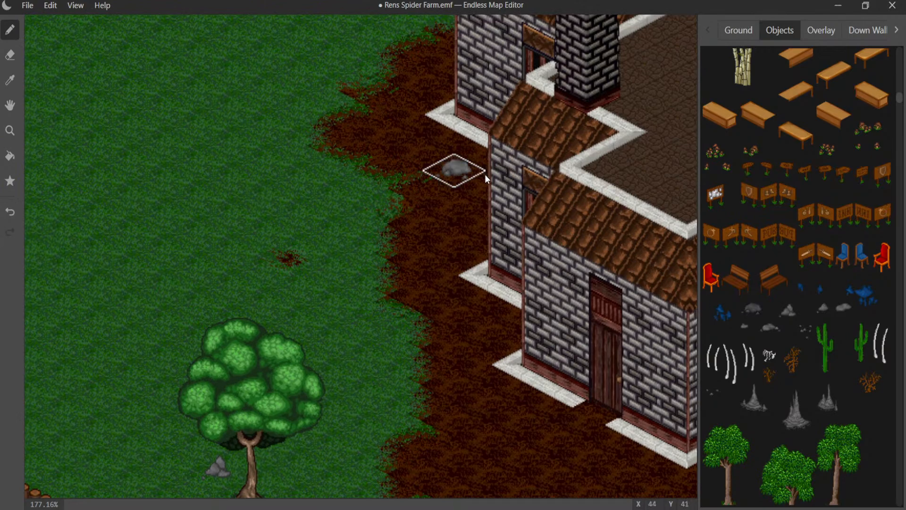
pyautogui.hotkey('ctrl', 'z')
pyautogui.moveTo(407, 119); pyautogui.dragTo(406, 284, button='middle')
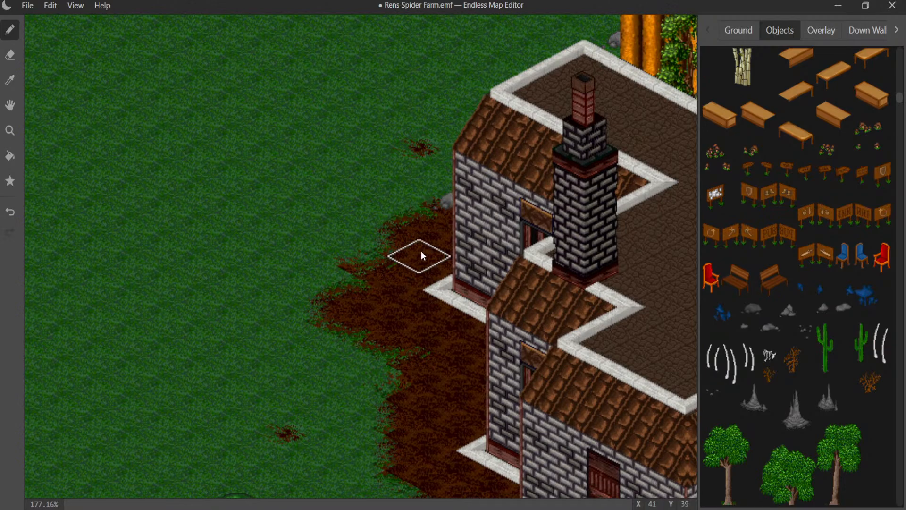
pyautogui.moveTo(446, 261); pyautogui.dragTo(242, 178, button='middle')
pyautogui.moveTo(370, 304); pyautogui.dragTo(247, 207, button='middle')
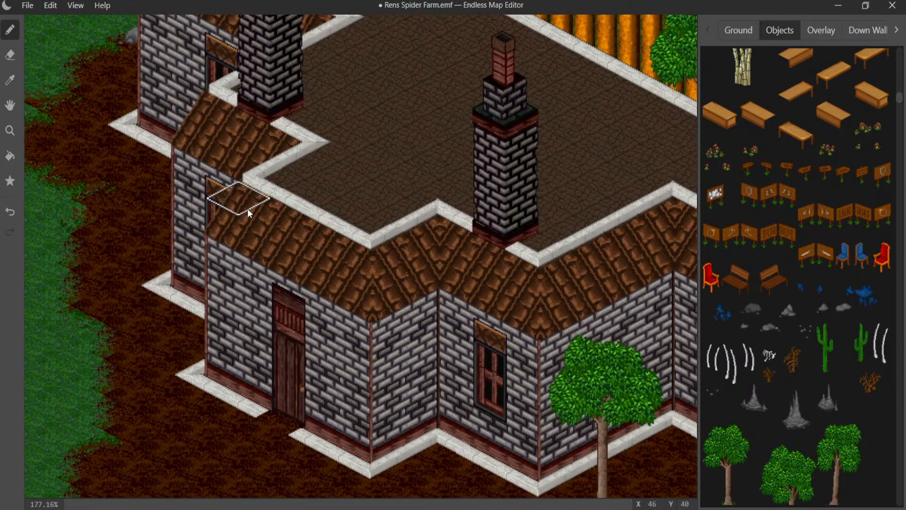
# - Try a grey smoke plume above the farmhouse's rear chimney, and undo it
pyautogui.moveTo(368, 257); pyautogui.dragTo(314, 449, button='middle')
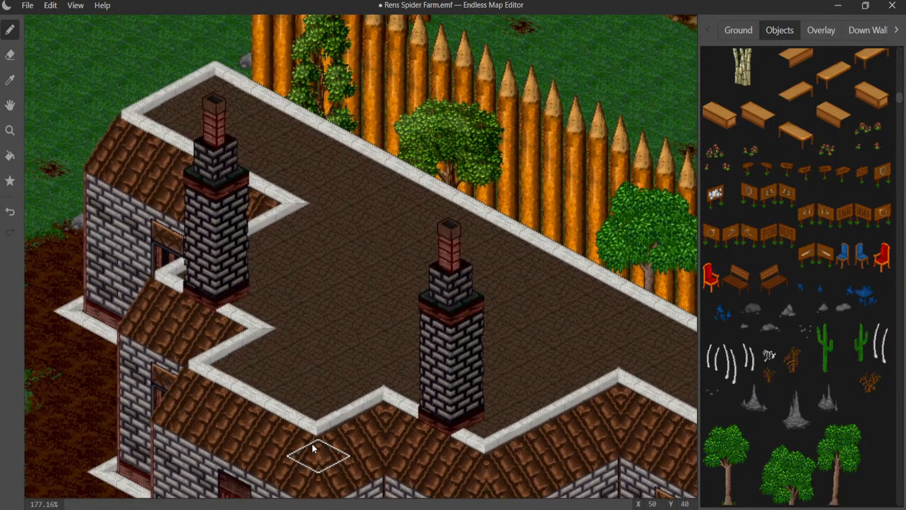
pyautogui.moveTo(379, 271); pyautogui.dragTo(455, 372, button='middle')
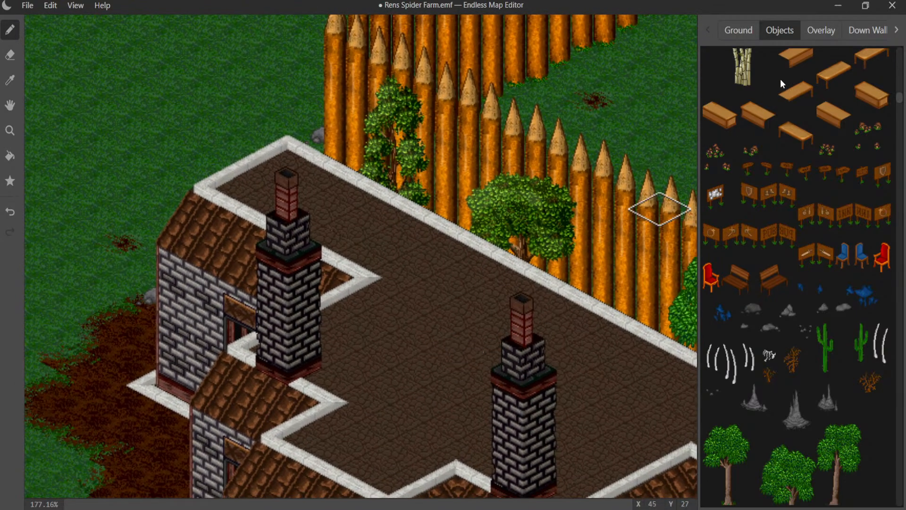
pyautogui.click(868, 30)
pyautogui.scroll(-10, 835, 155)
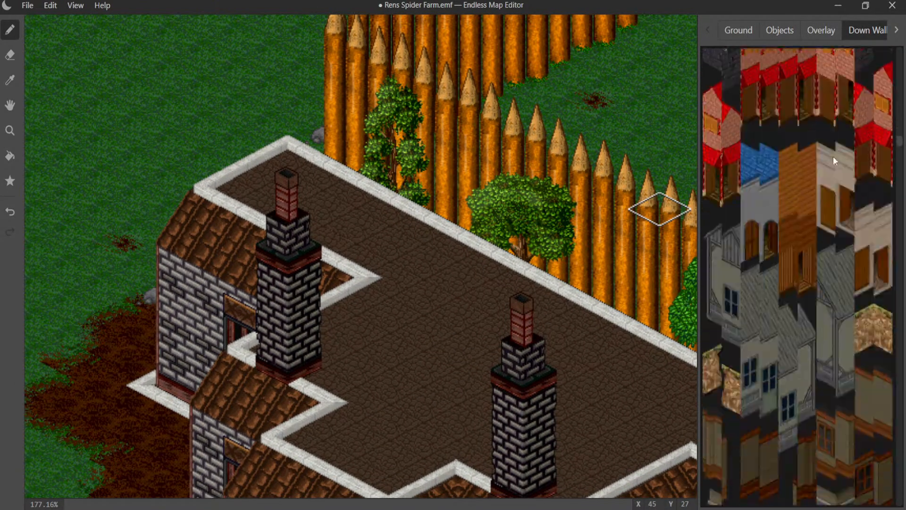
pyautogui.scroll(-10, 828, 160)
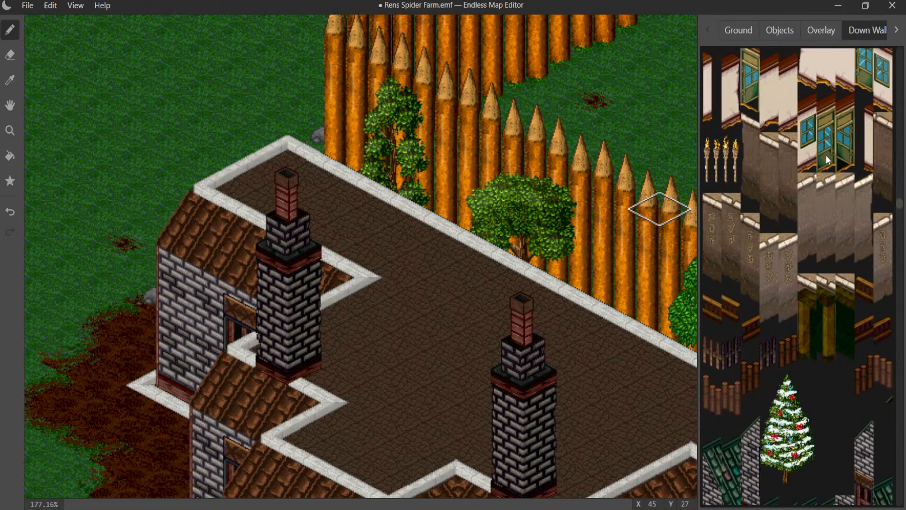
pyautogui.scroll(-10, 825, 161)
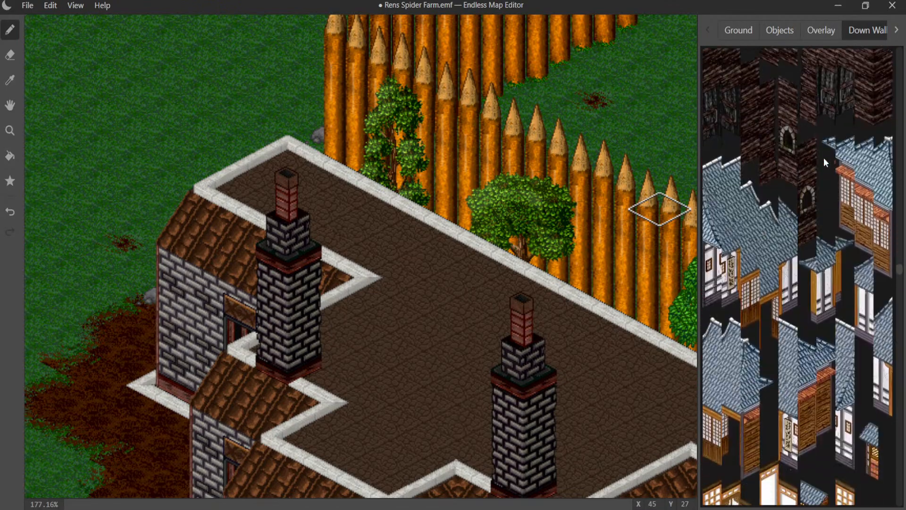
pyautogui.scroll(-10, 823, 158)
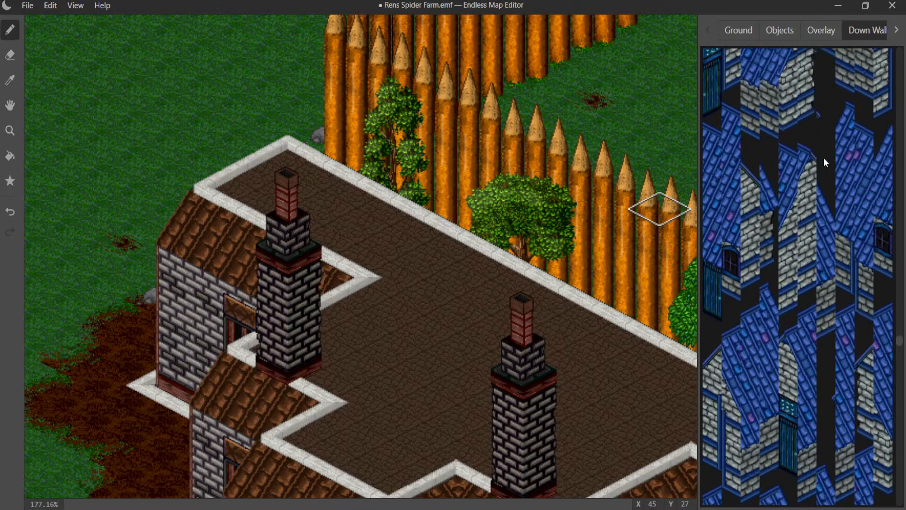
pyautogui.scroll(-10, 822, 161)
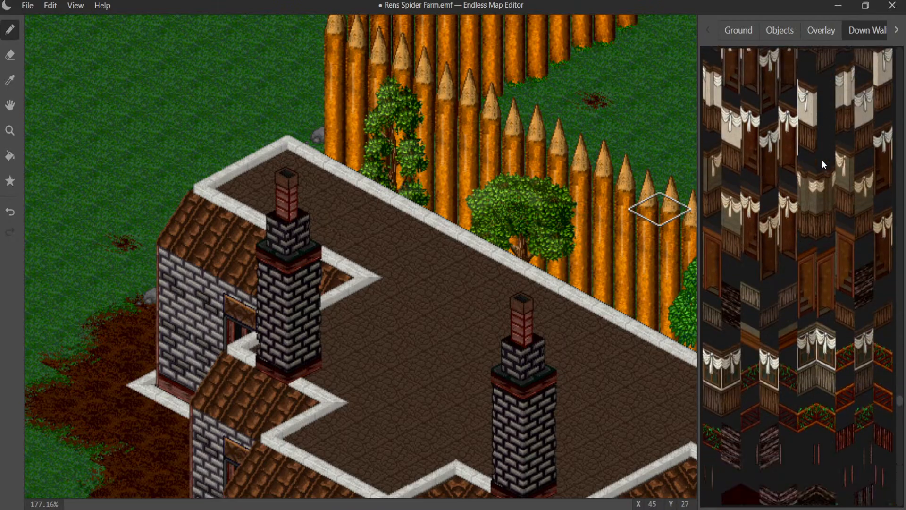
pyautogui.scroll(-10, 822, 160)
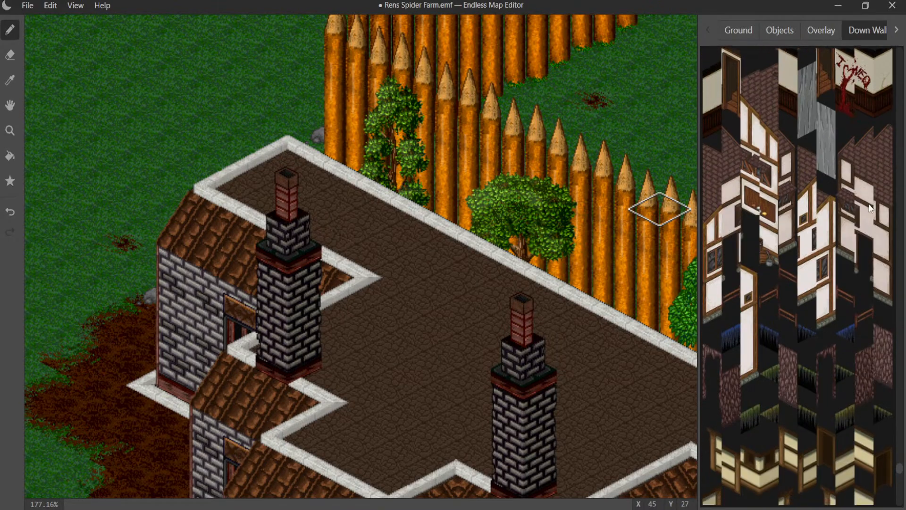
pyautogui.scroll(-5, 853, 292)
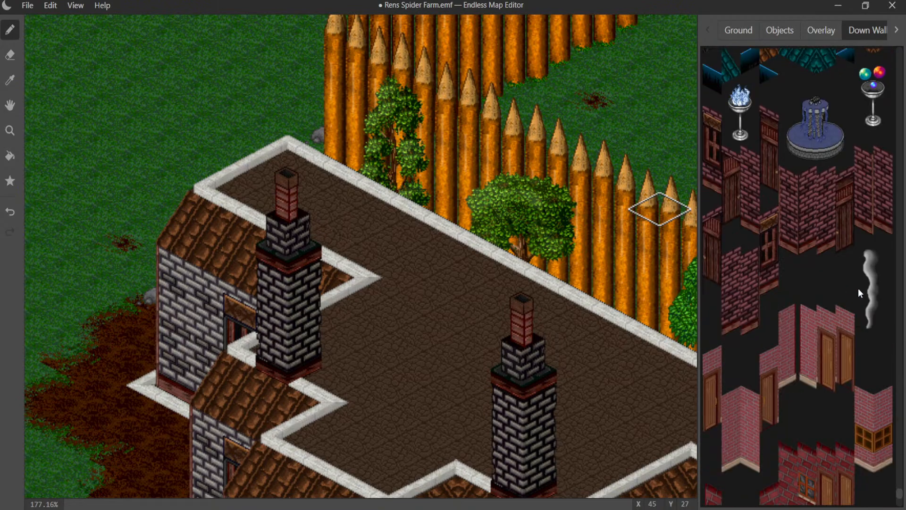
pyautogui.click(859, 288)
pyautogui.click(280, 163)
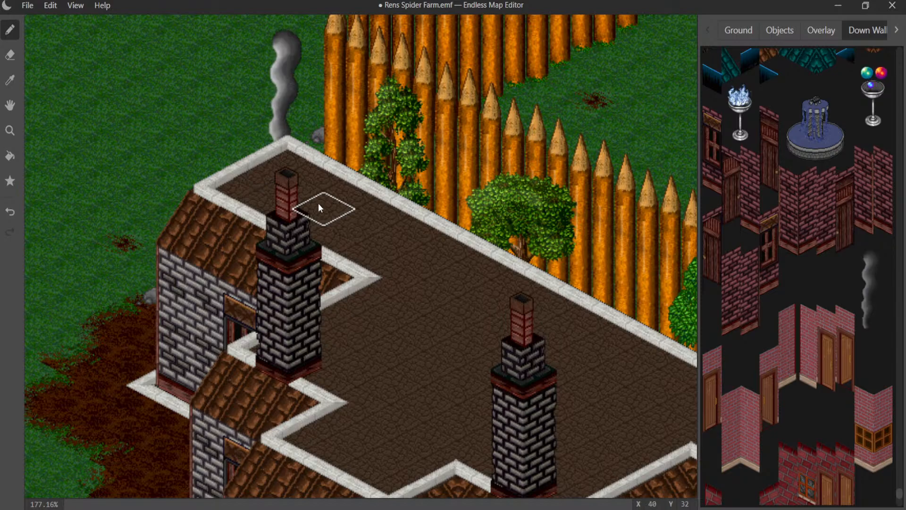
pyautogui.hotkey('ctrl', 'z')
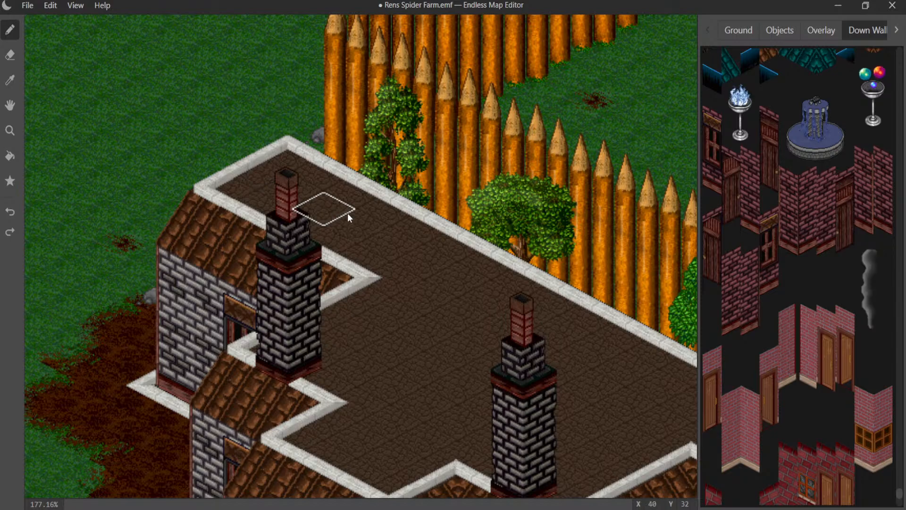
# - Save the Rens Spider Farm map
pyautogui.moveTo(347, 214)
pyautogui.mouseDown(button='middle')
pyautogui.moveTo(520, 261)
pyautogui.moveTo(676, 236)
pyautogui.mouseUp(button='middle')
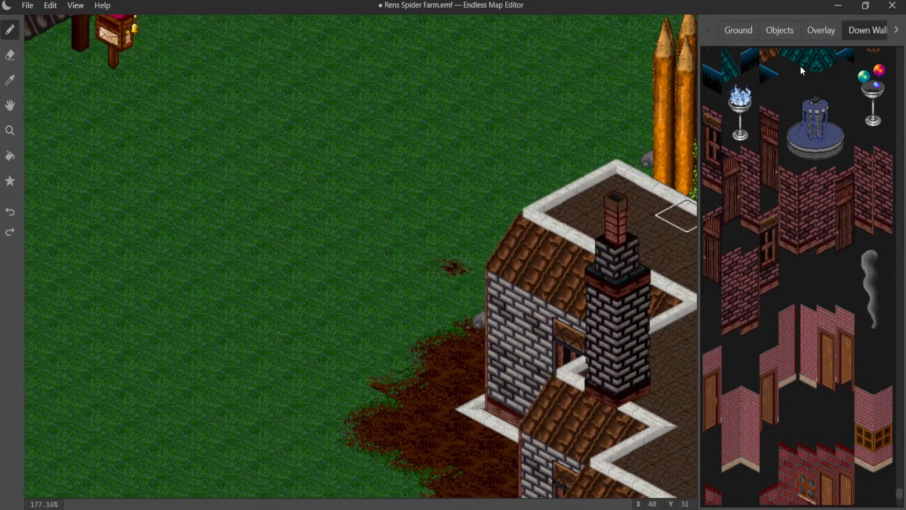
pyautogui.click(780, 30)
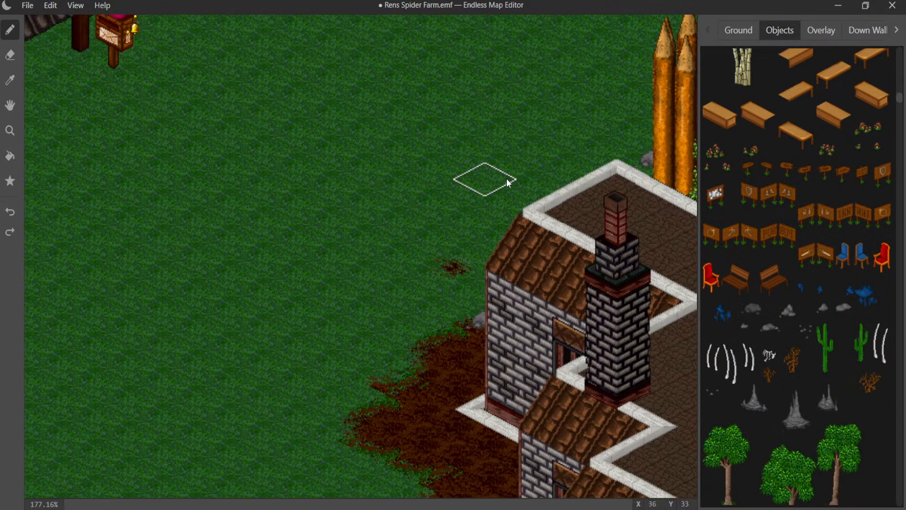
pyautogui.scroll(-7, 508, 179)
pyautogui.scroll(-1, 383, 173)
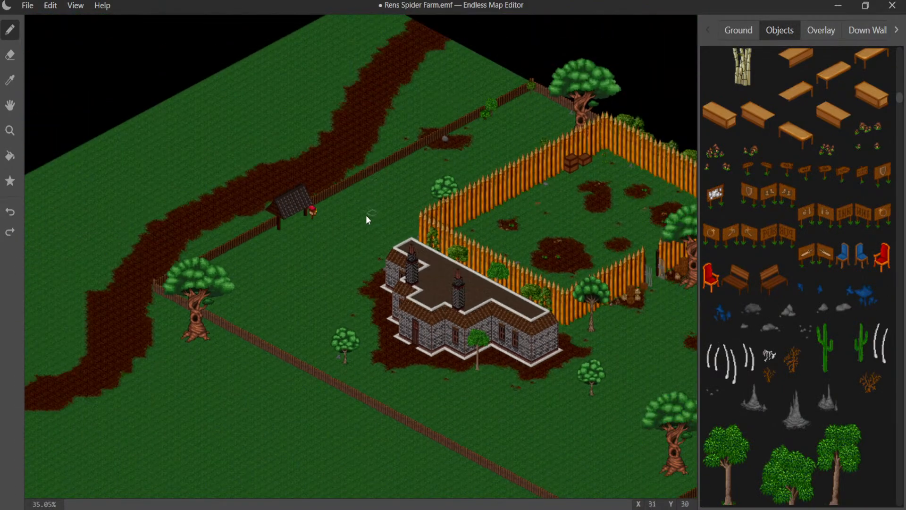
pyautogui.moveTo(366, 214); pyautogui.dragTo(441, 56, button='middle')
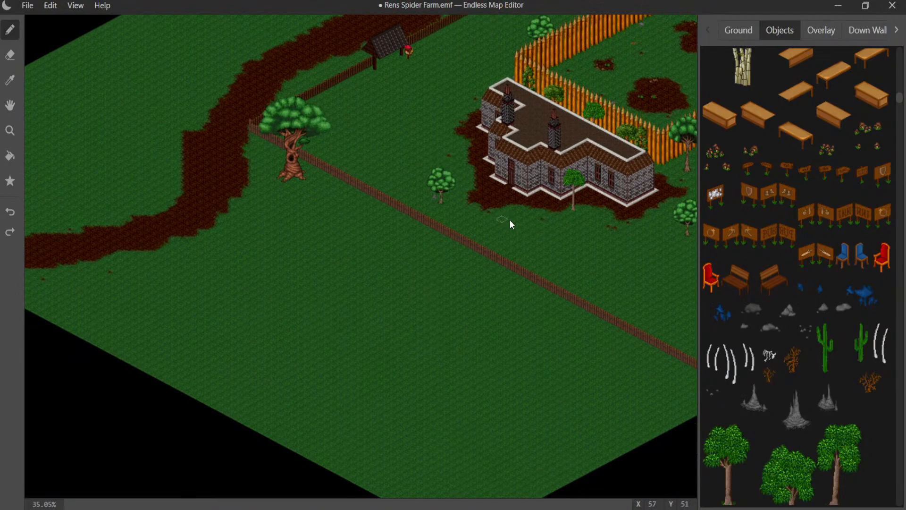
pyautogui.moveTo(510, 219); pyautogui.dragTo(188, 303, button='middle')
pyautogui.moveTo(267, 242)
pyautogui.mouseDown(button='middle')
pyautogui.moveTo(209, 256)
pyautogui.moveTo(274, 251)
pyautogui.mouseUp(button='middle')
pyautogui.click(27, 5)
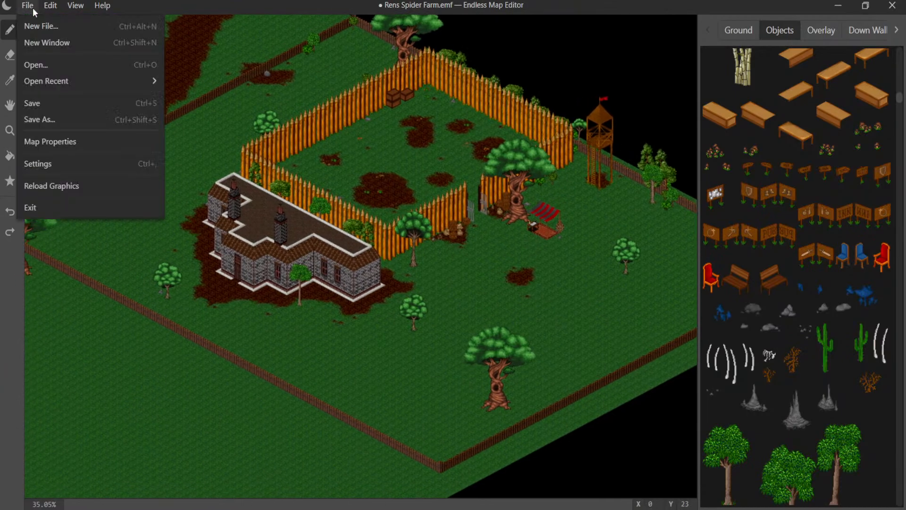
pyautogui.click(43, 103)
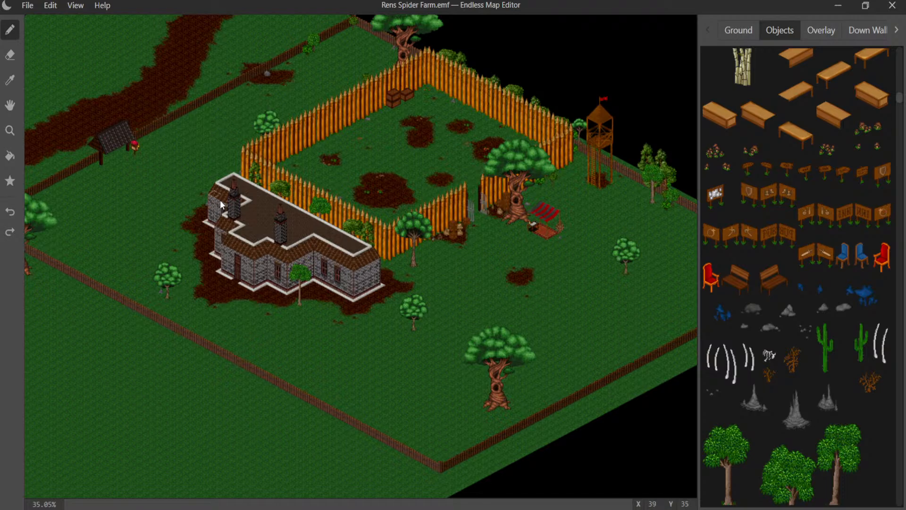
# - Place a small white skeleton in the far corner of the palisade pen, on the grass between the stacked crates and the vegetables
pyautogui.scroll(5, 283, 194)
pyautogui.moveTo(381, 99); pyautogui.dragTo(395, 252, button='middle')
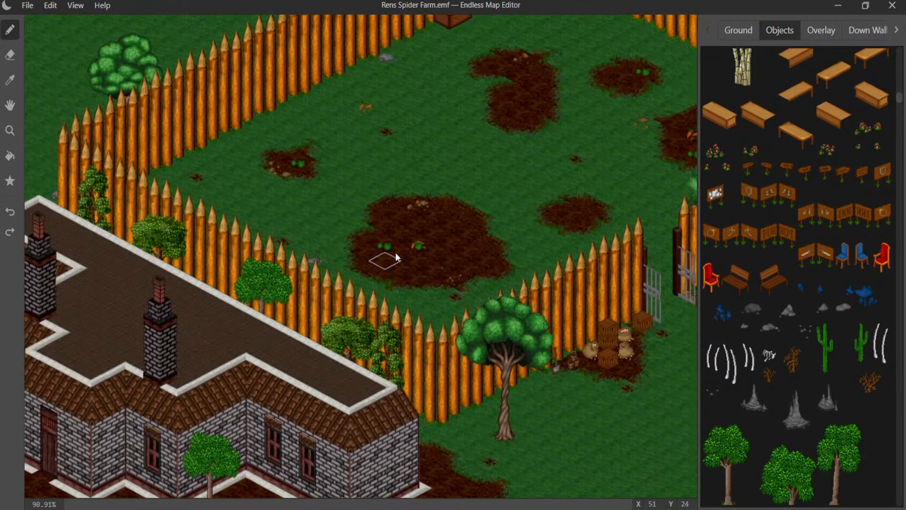
pyautogui.scroll(5, 397, 248)
pyautogui.moveTo(400, 181); pyautogui.dragTo(272, 230, button='middle')
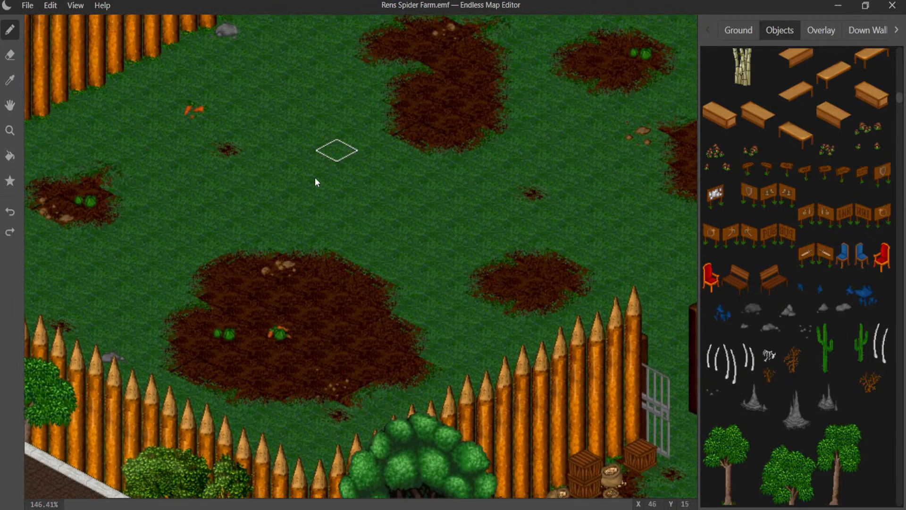
pyautogui.moveTo(315, 179); pyautogui.dragTo(262, 298, button='middle')
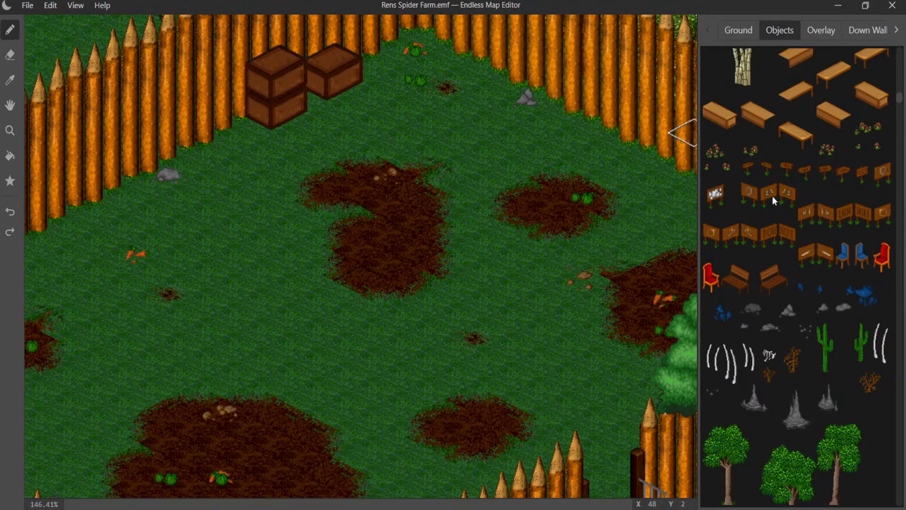
pyautogui.scroll(-5, 772, 197)
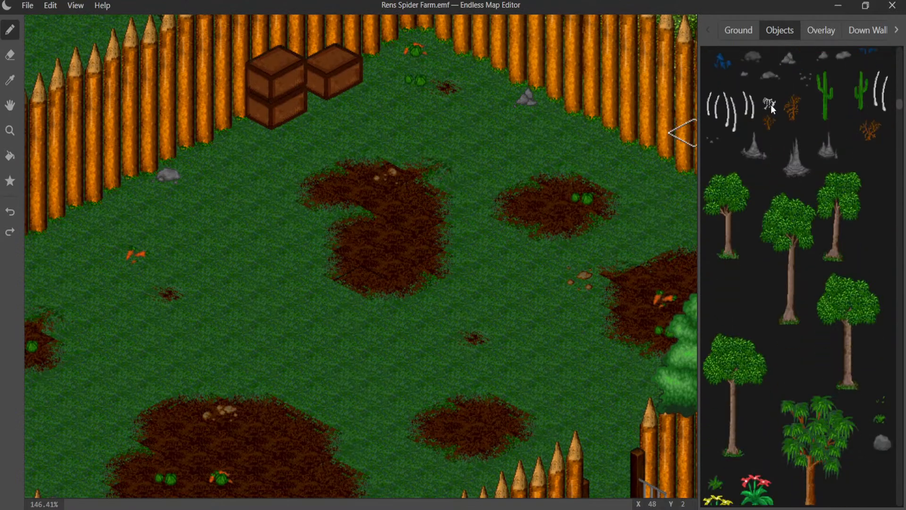
pyautogui.click(409, 63)
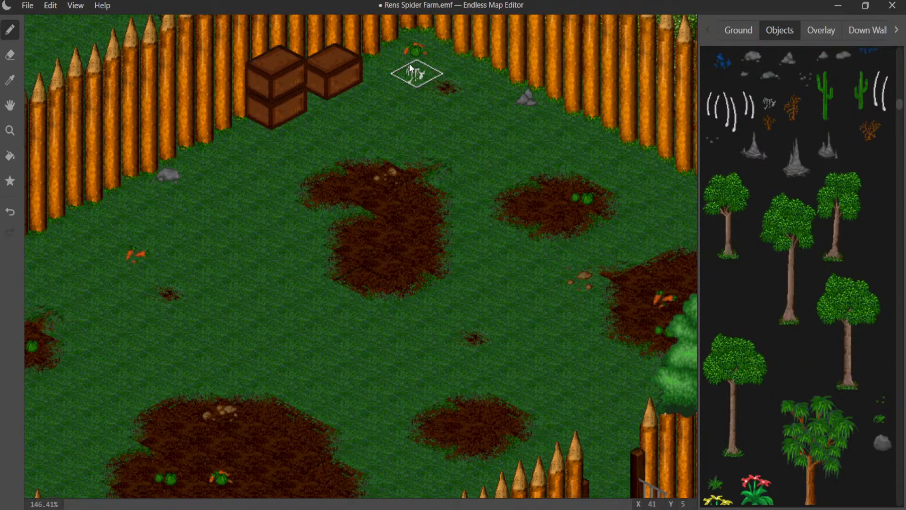
pyautogui.hotkey('ctrl', 'z')
pyautogui.click(395, 66)
# - Try a second small skeleton by the fence behind the big twisted tree, and place it just inside the pen's gate post instead
pyautogui.moveTo(439, 115); pyautogui.dragTo(191, 78, button='middle')
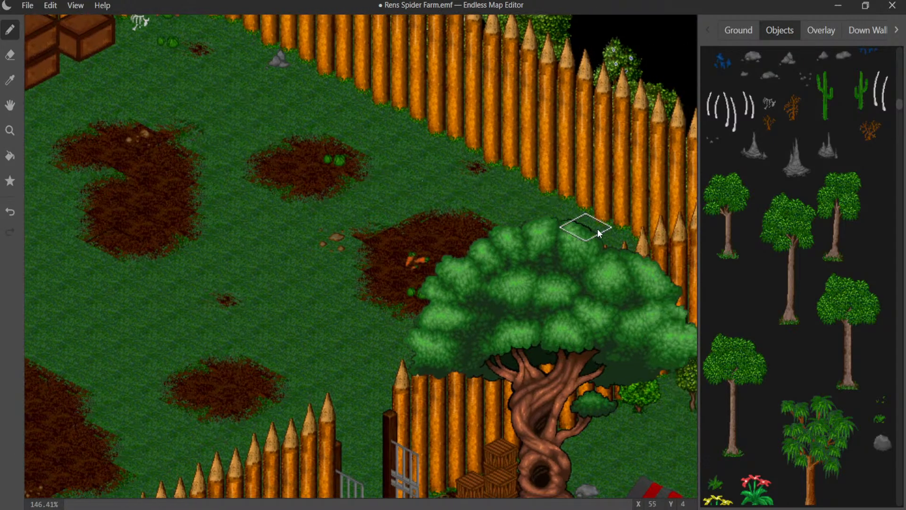
pyautogui.click(608, 254)
pyautogui.hotkey('ctrl', 'z')
pyautogui.moveTo(482, 272); pyautogui.dragTo(622, 81, button='middle')
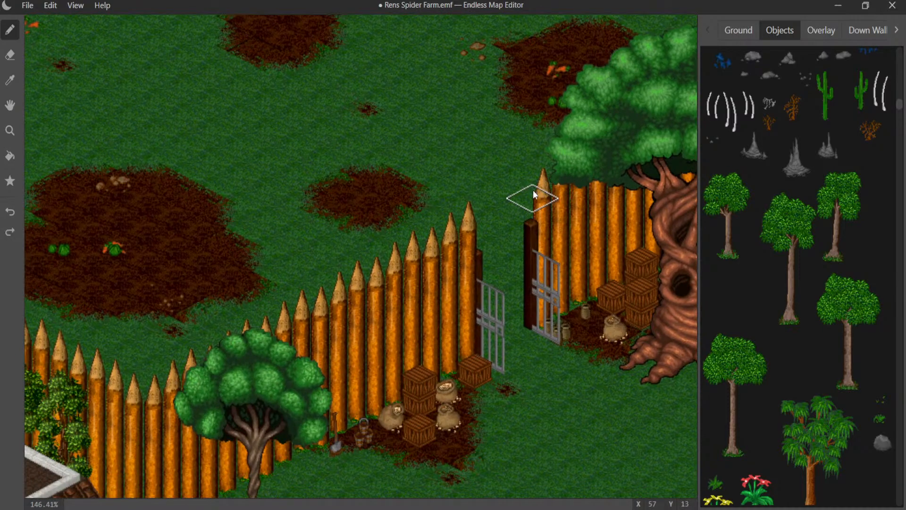
pyautogui.moveTo(447, 210); pyautogui.dragTo(695, 196, button='middle')
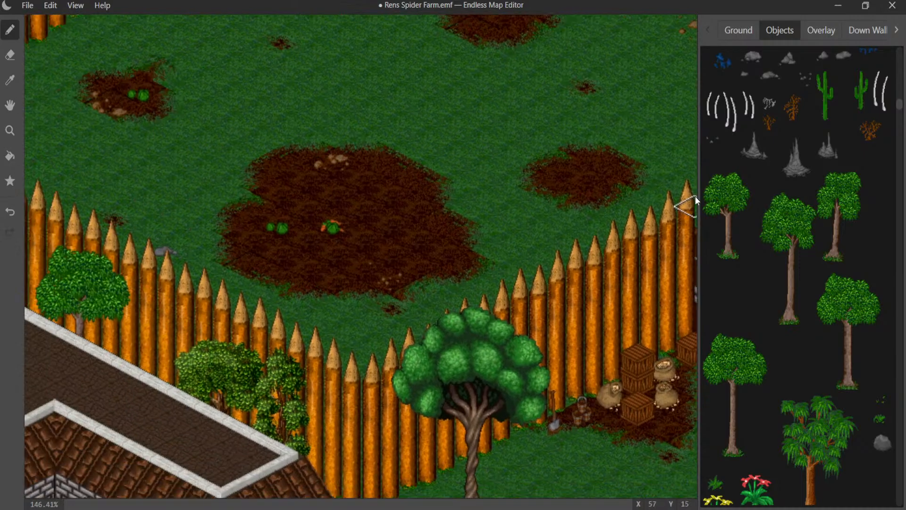
# - Place three orange-brown dead bushes in the pen: near the small cabbage patch, beside the central dirt spot and in the far corner
pyautogui.moveTo(412, 195); pyautogui.dragTo(560, 253, button='middle')
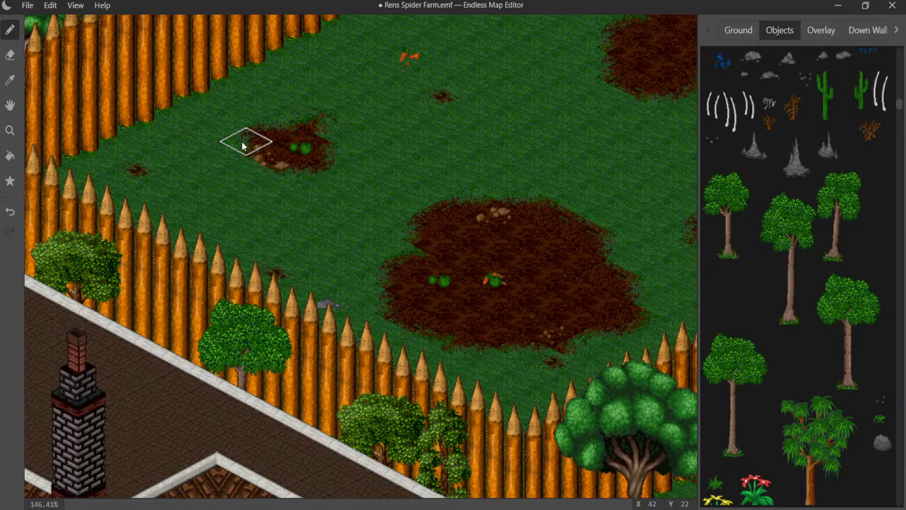
pyautogui.scroll(1, 814, 177)
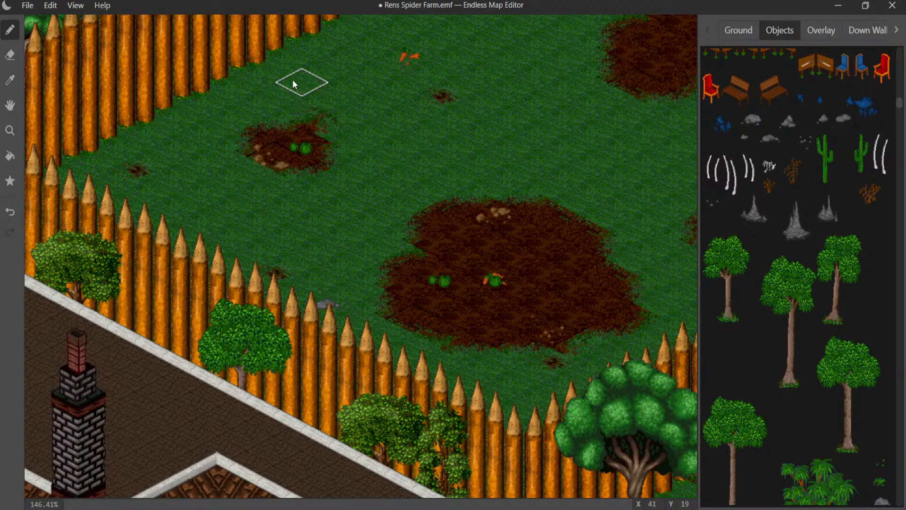
pyautogui.moveTo(370, 111); pyautogui.dragTo(233, 178, button='middle')
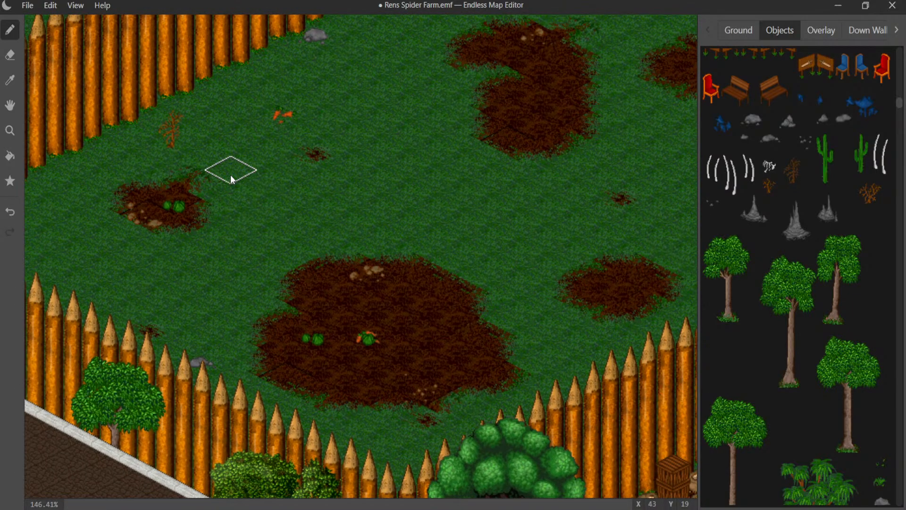
pyautogui.moveTo(402, 156); pyautogui.dragTo(247, 148, button='middle')
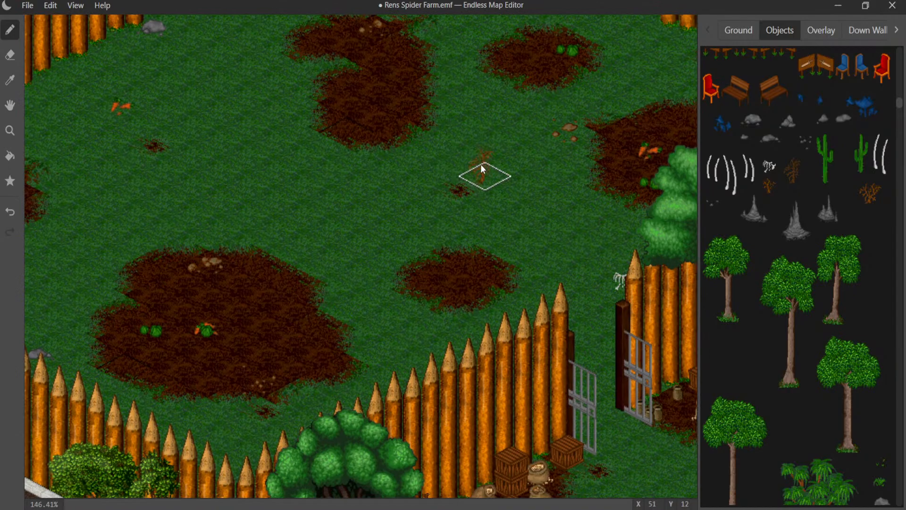
pyautogui.moveTo(528, 147); pyautogui.dragTo(407, 318, button='middle')
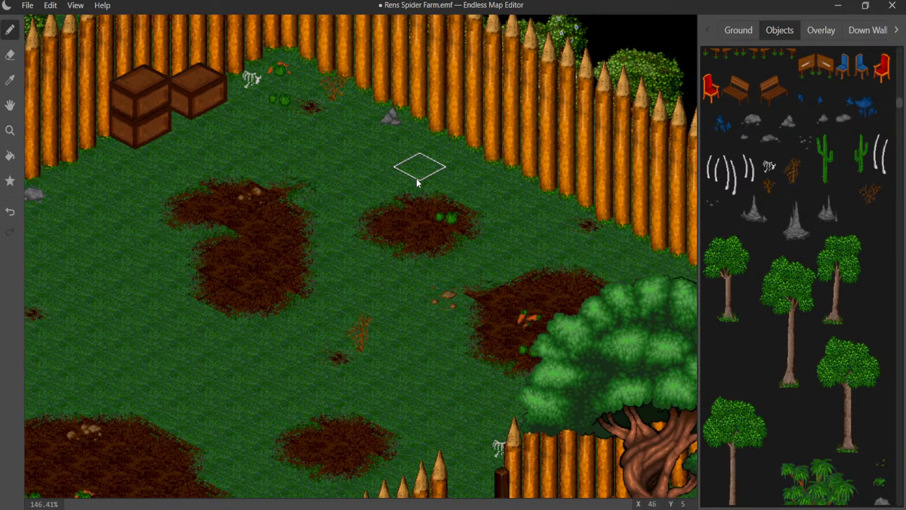
# - Place a smaller dead bush beside the stacked crates and another next to the skeleton at the pen's gate
pyautogui.moveTo(416, 178); pyautogui.dragTo(498, 153, button='middle')
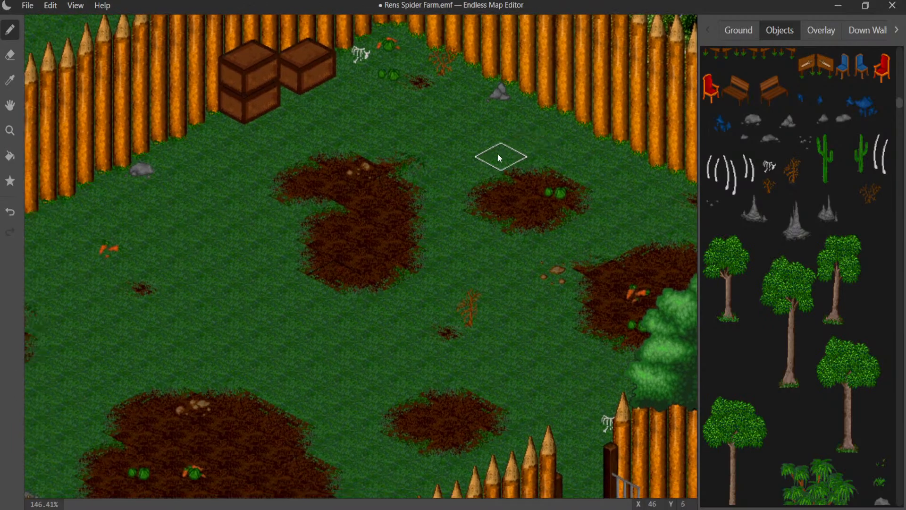
pyautogui.click(770, 184)
pyautogui.click(225, 128)
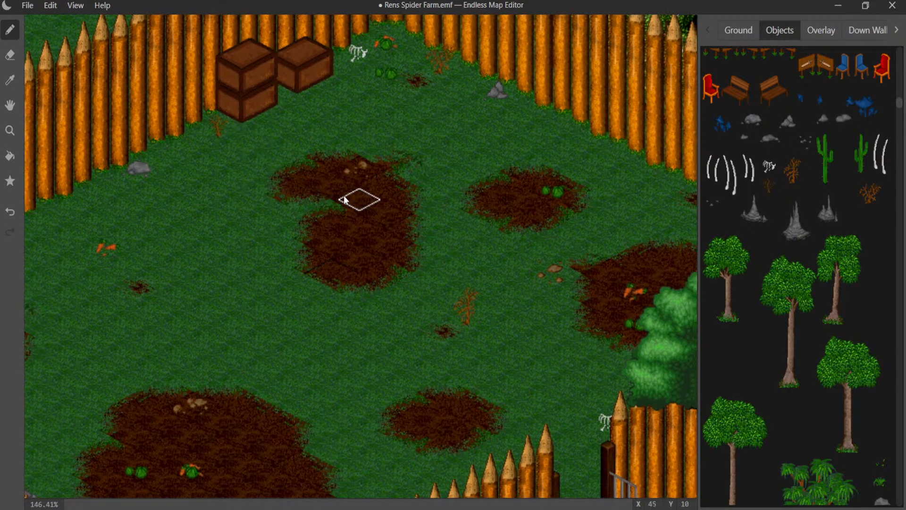
pyautogui.moveTo(344, 199); pyautogui.dragTo(285, 107, button='middle')
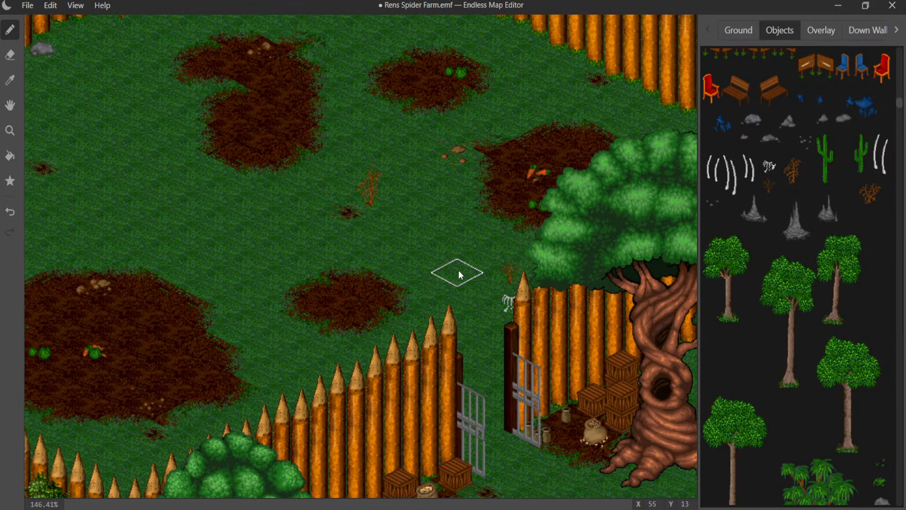
pyautogui.moveTo(459, 275); pyautogui.dragTo(279, 269, button='middle')
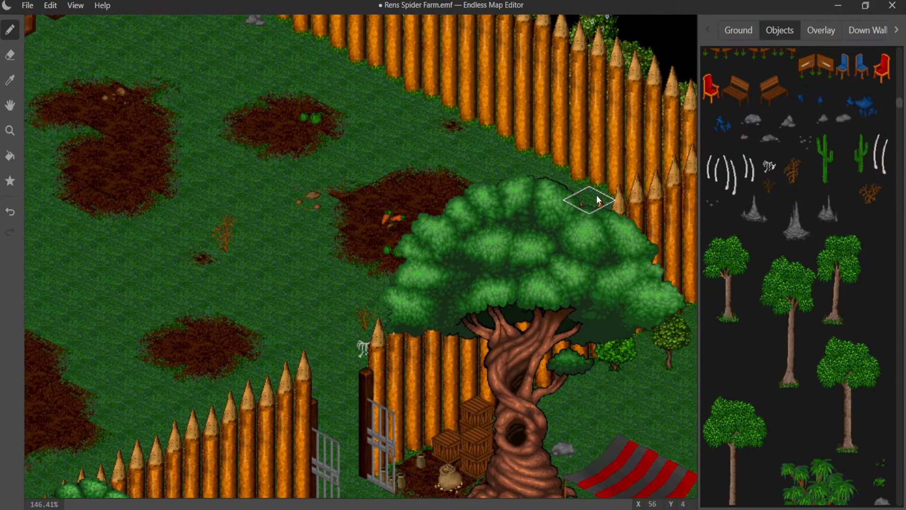
pyautogui.moveTo(478, 204); pyautogui.dragTo(707, 100, button='middle')
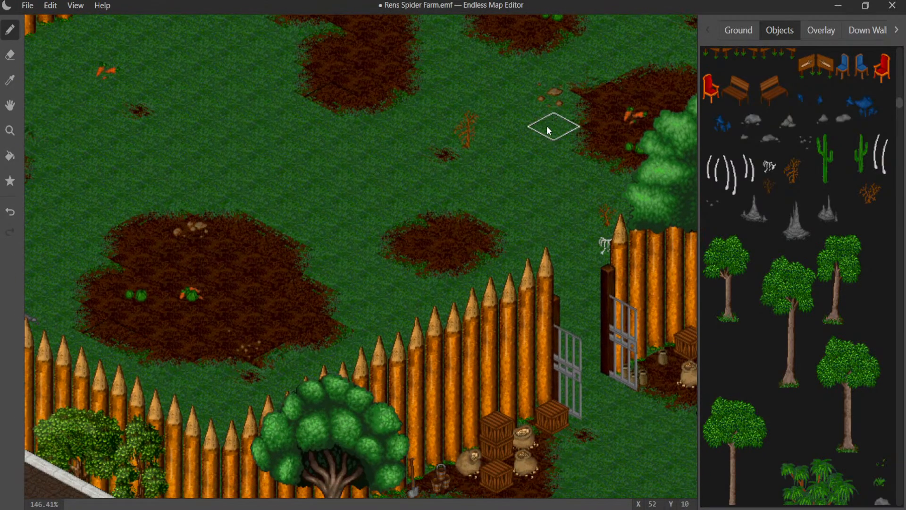
# - Place dead bushes at the big dirt patch's upper and lower edges and along the pen fence behind the farmhouse
pyautogui.moveTo(547, 125); pyautogui.dragTo(598, 106, button='middle')
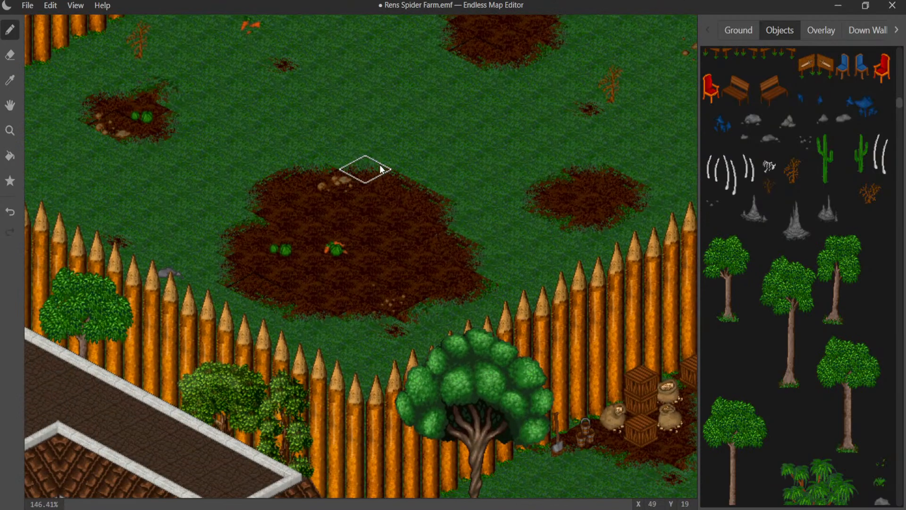
pyautogui.moveTo(418, 196); pyautogui.dragTo(434, 91, button='middle')
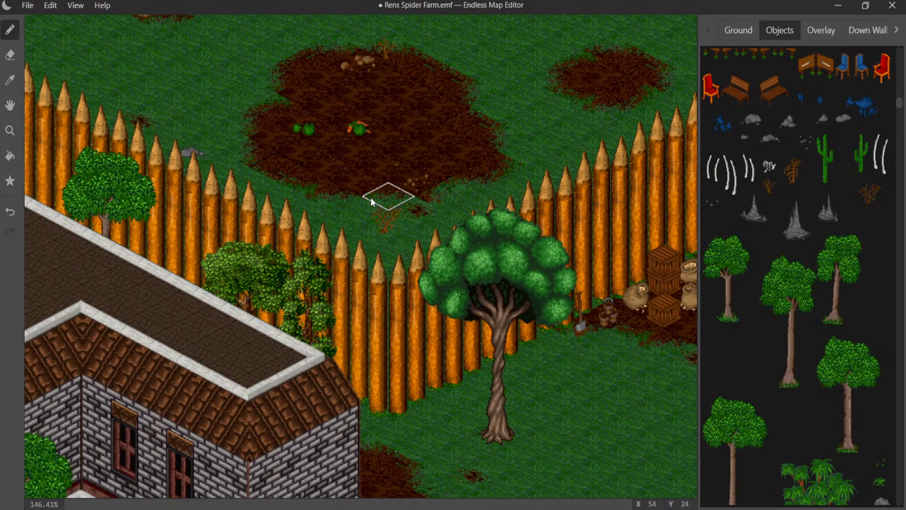
pyautogui.moveTo(370, 197); pyautogui.dragTo(559, 233, button='middle')
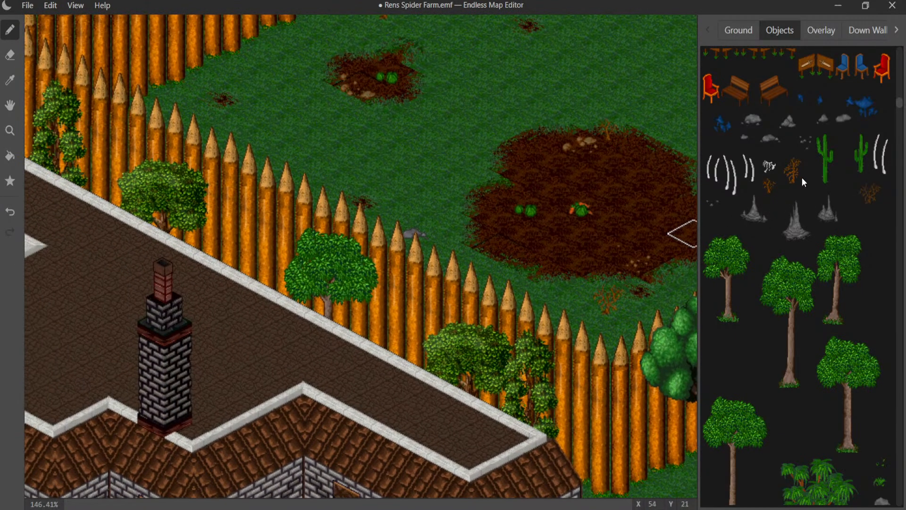
pyautogui.click(324, 152)
pyautogui.moveTo(272, 155); pyautogui.dragTo(472, 262, button='middle')
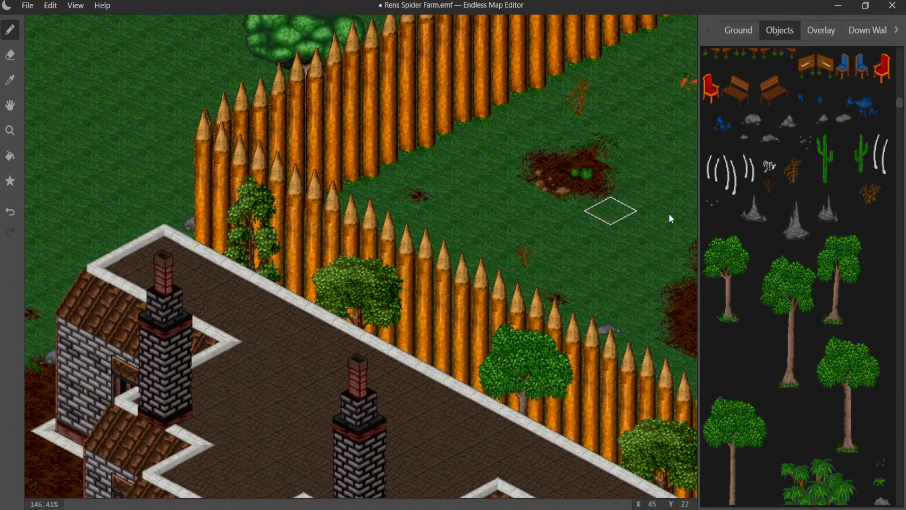
# - Place wide dead bushes in the pen's narrow corner near the farmhouse and on the open grass beside the carrots
pyautogui.click(424, 169)
pyautogui.moveTo(420, 212); pyautogui.dragTo(212, 184, button='middle')
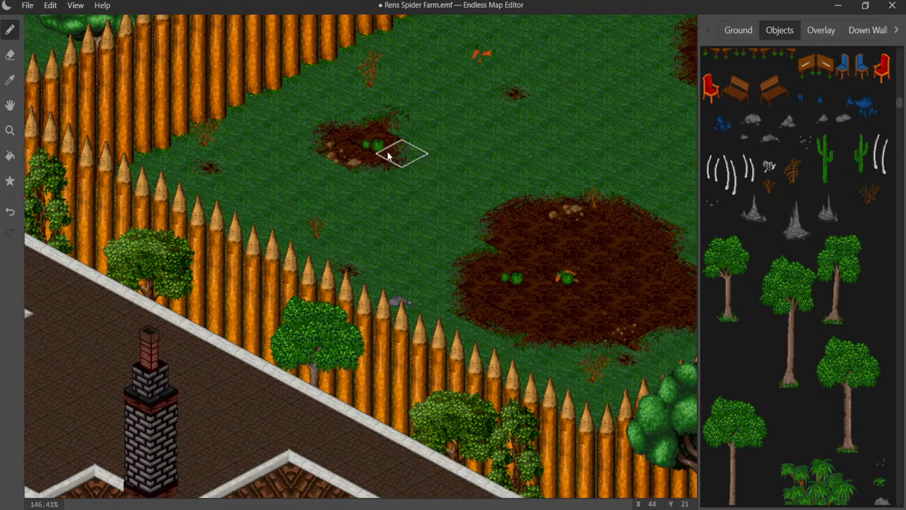
pyautogui.moveTo(395, 154); pyautogui.dragTo(188, 324, button='middle')
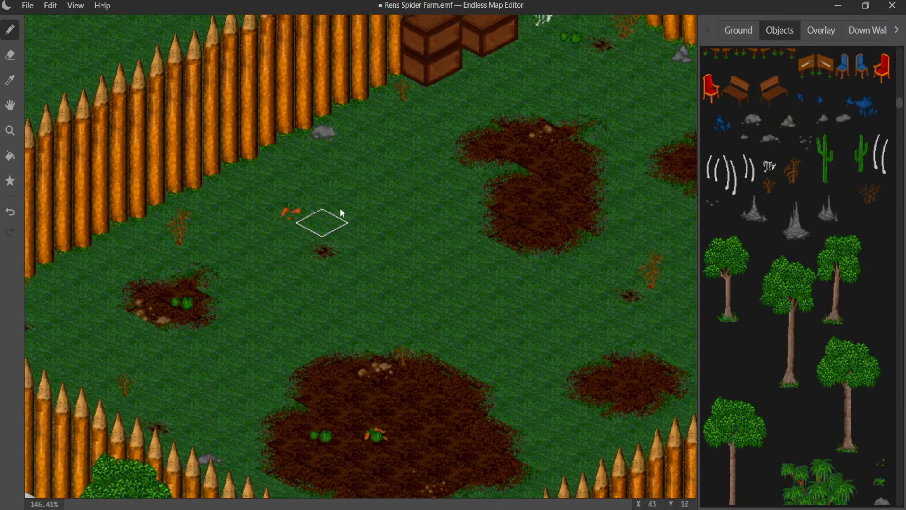
pyautogui.click(368, 190)
# - Review the whole palisade pen and save the map
pyautogui.scroll(-3, 402, 217)
pyautogui.scroll(1, 448, 231)
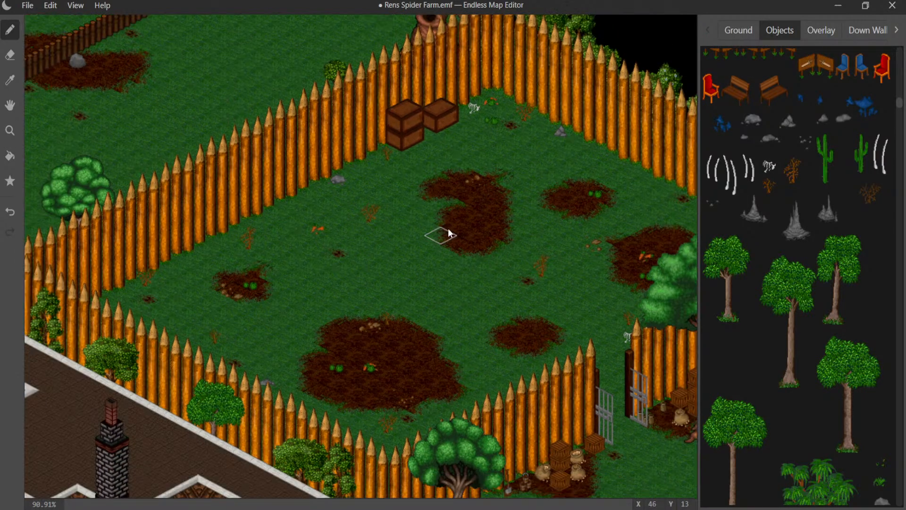
pyautogui.scroll(1, 448, 228)
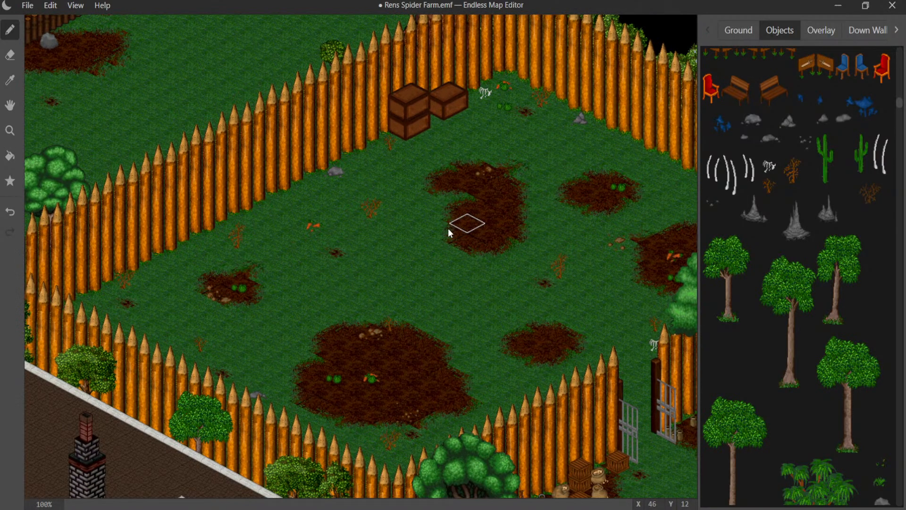
pyautogui.click(22, 7)
pyautogui.click(55, 100)
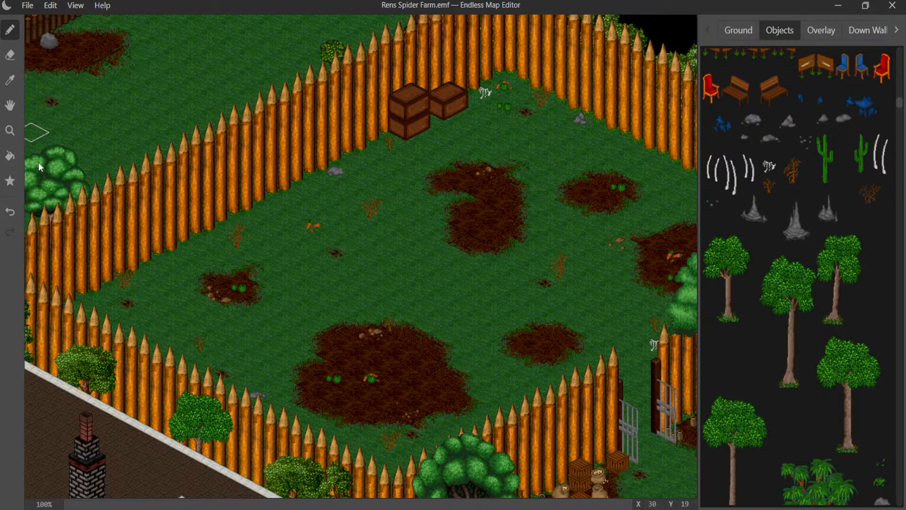
# - Try the leaning tree with the twisted brown trunk along the low log fence, and place it on the grass just behind the fence
pyautogui.scroll(-3, 179, 206)
pyautogui.moveTo(174, 204); pyautogui.dragTo(392, 443, button='middle')
pyautogui.scroll(8, 285, 138)
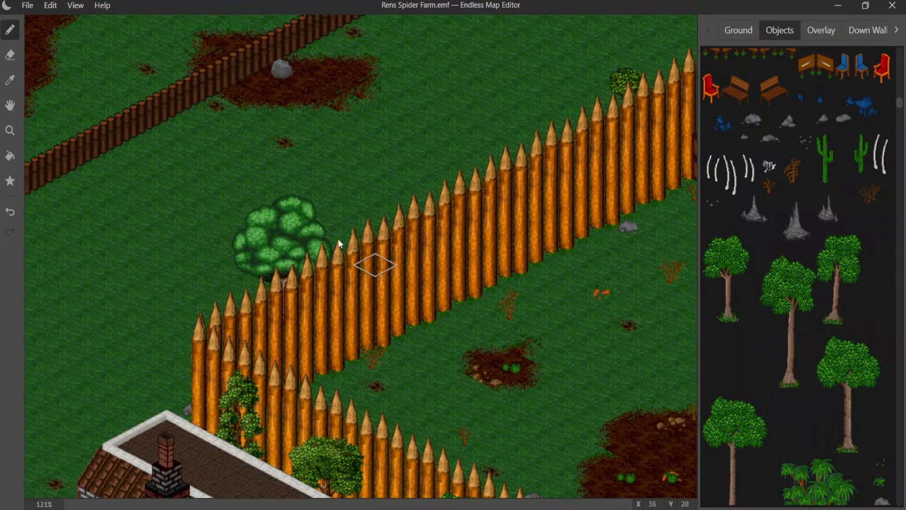
pyautogui.moveTo(328, 190); pyautogui.dragTo(303, 340, button='middle')
pyautogui.scroll(3, 335, 236)
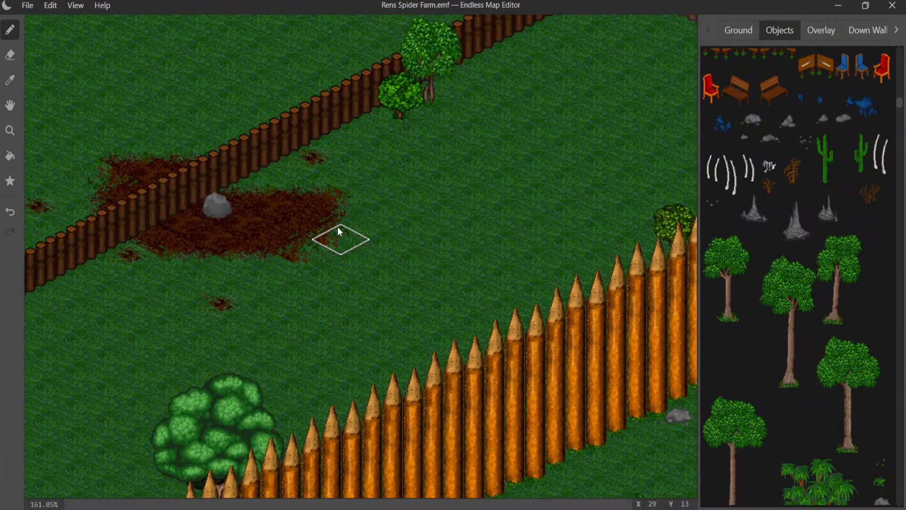
pyautogui.moveTo(339, 232); pyautogui.dragTo(296, 413, button='middle')
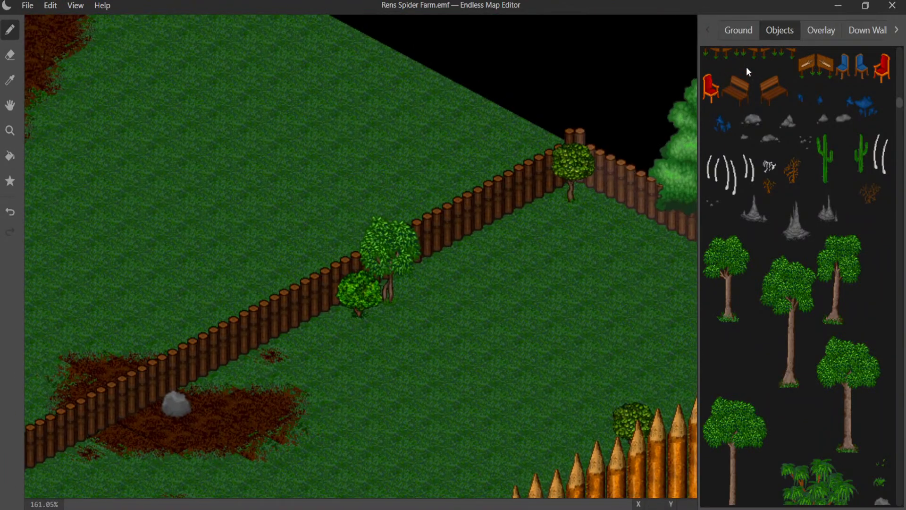
pyautogui.scroll(-3, 750, 236)
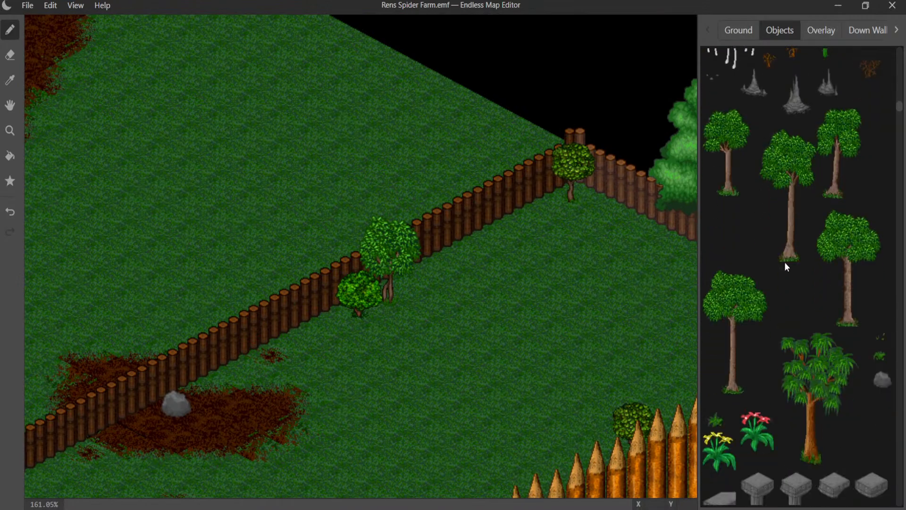
pyautogui.scroll(-5, 785, 264)
pyautogui.scroll(-8, 770, 258)
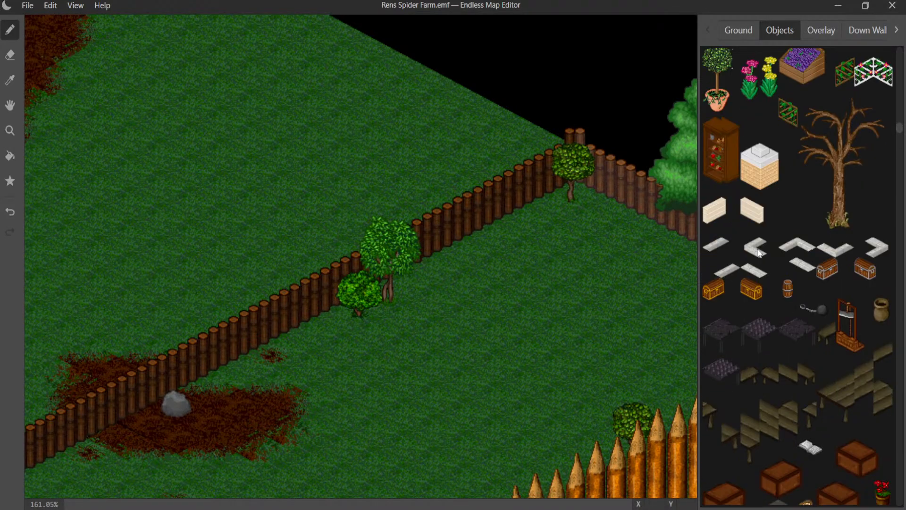
pyautogui.scroll(-10, 774, 250)
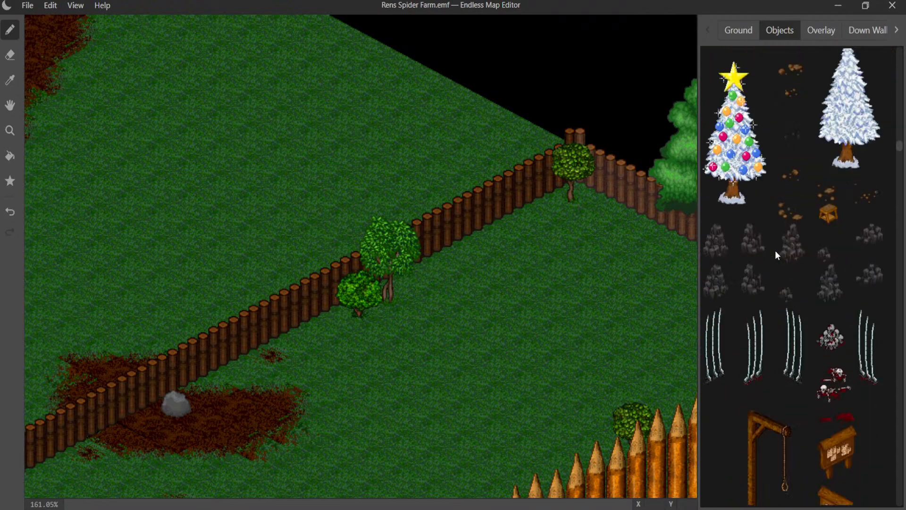
pyautogui.scroll(-3, 775, 250)
pyautogui.scroll(2, 775, 250)
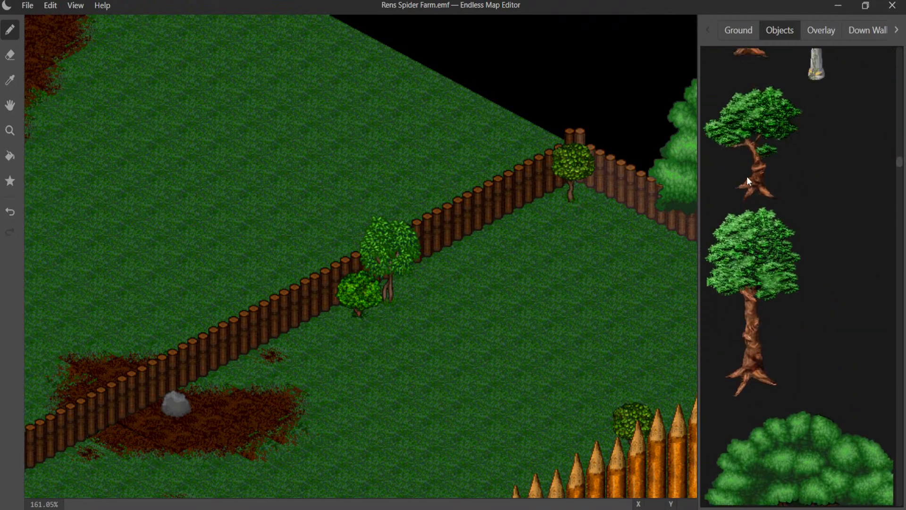
pyautogui.click(747, 177)
pyautogui.click(493, 193)
pyautogui.hotkey('ctrl', 'z')
pyautogui.click(441, 193)
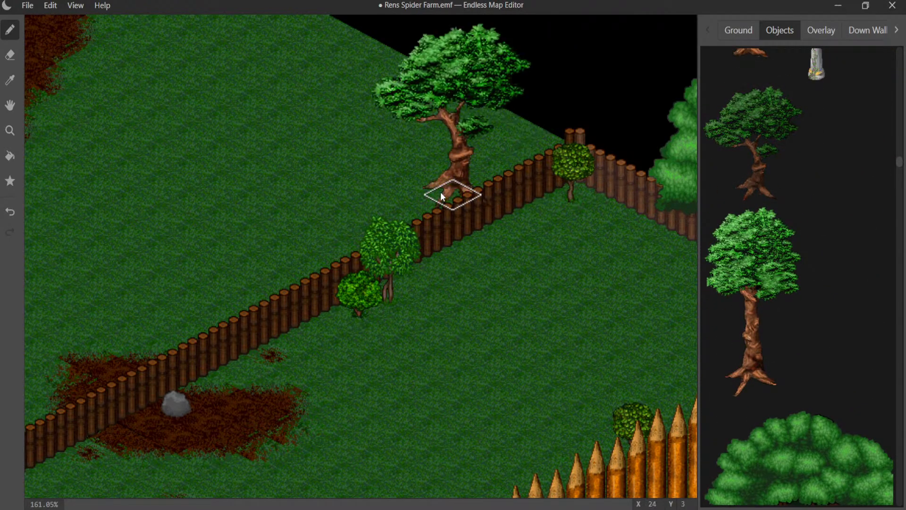
pyautogui.hotkey('ctrl', 'z')
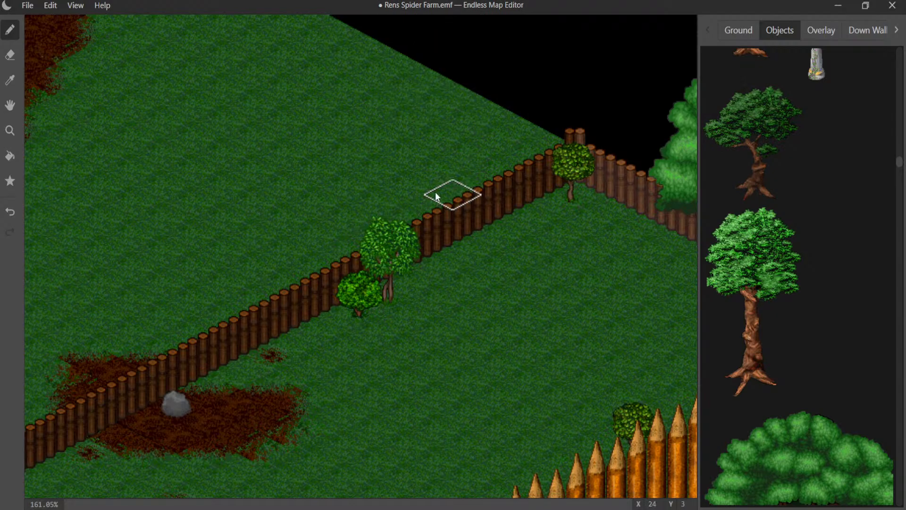
pyautogui.click(416, 191)
pyautogui.hotkey('ctrl', 'z')
pyautogui.click(443, 166)
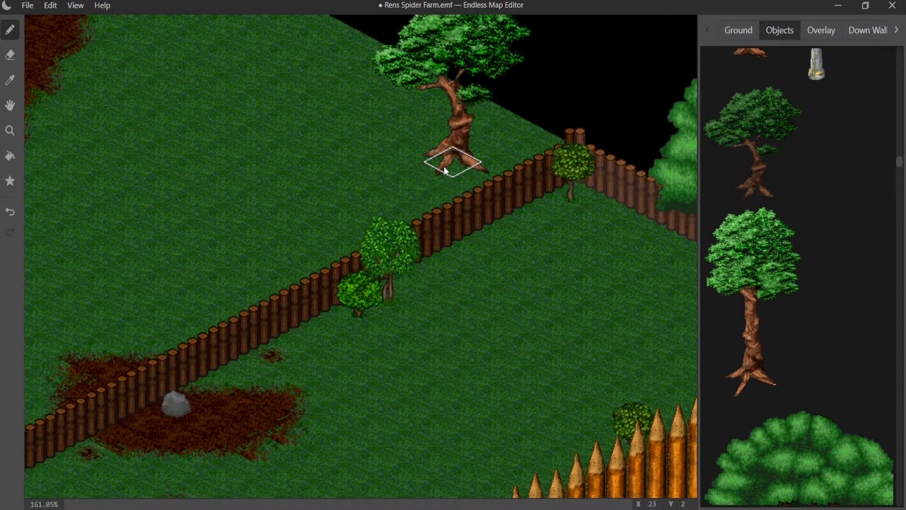
# - Place the short bushy tree with the brown trunk behind the palisade, between the round tree and the small shrub
pyautogui.moveTo(434, 283)
pyautogui.mouseDown(button='middle')
pyautogui.moveTo(487, 136)
pyautogui.moveTo(478, 124)
pyautogui.mouseUp(button='middle')
pyautogui.moveTo(532, 257); pyautogui.dragTo(394, 153, button='middle')
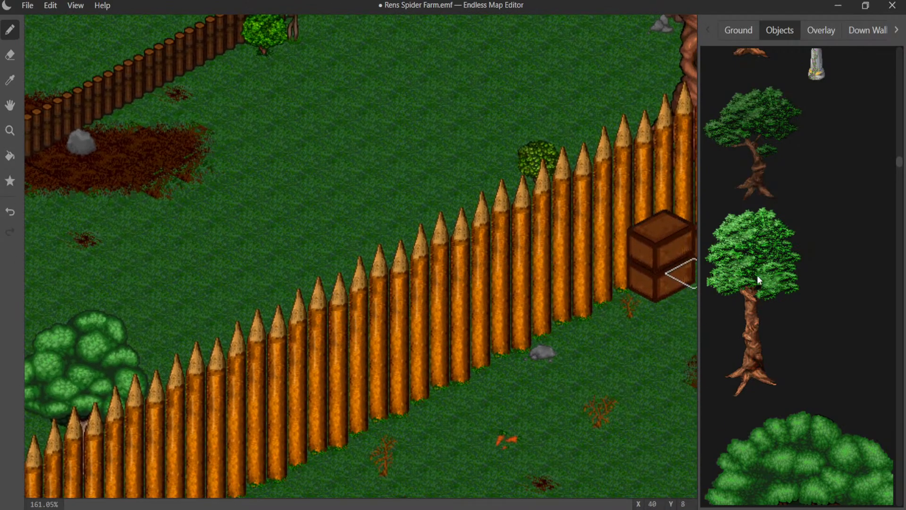
pyautogui.scroll(4, 757, 275)
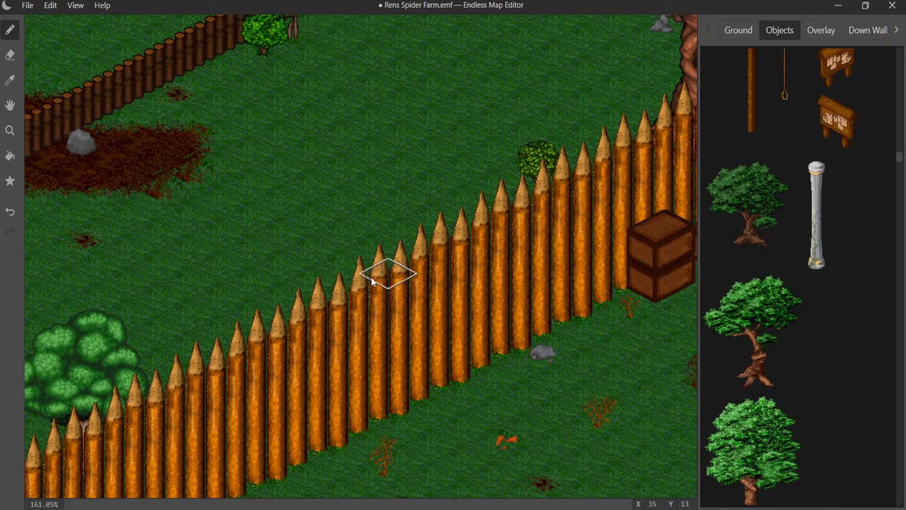
pyautogui.click(359, 318)
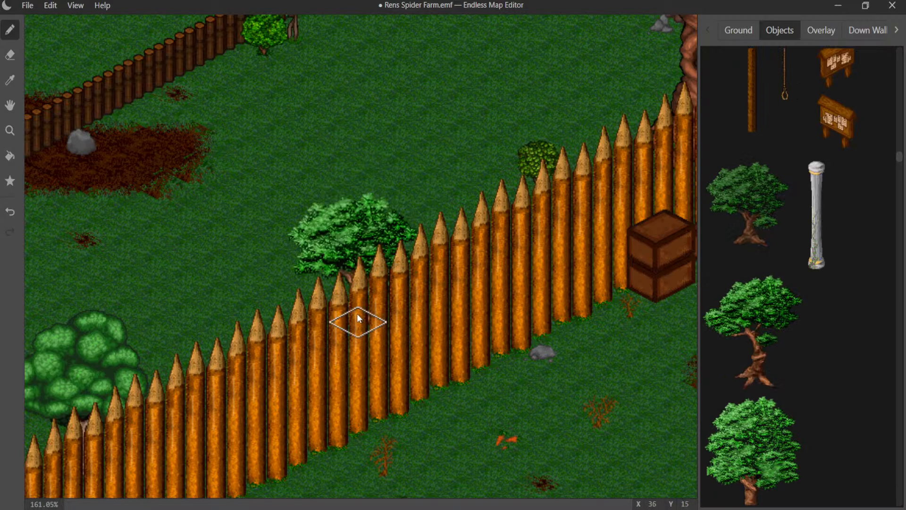
# - Place another short bushy tree in front of the low log fence beside the large dirt field, near the roofed gateway
pyautogui.moveTo(302, 274); pyautogui.dragTo(683, 277, button='middle')
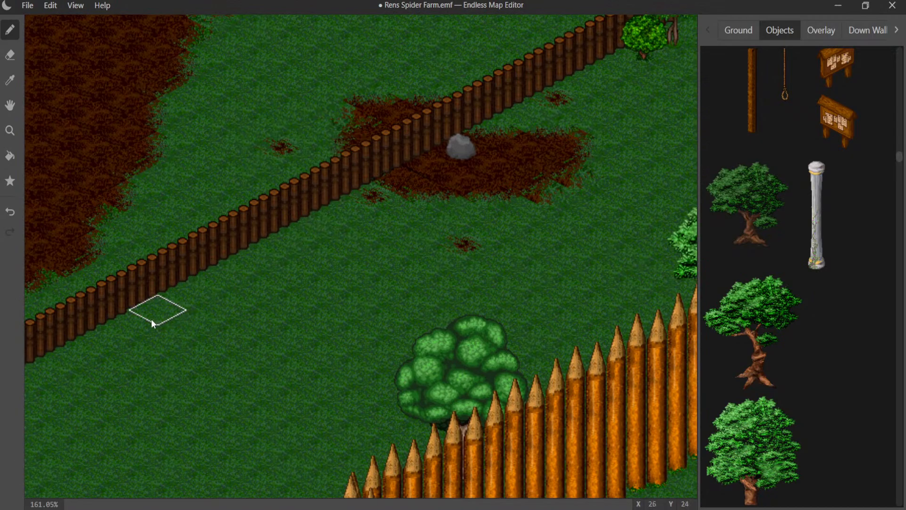
pyautogui.click(121, 332)
pyautogui.moveTo(289, 285); pyautogui.dragTo(513, 138, button='middle')
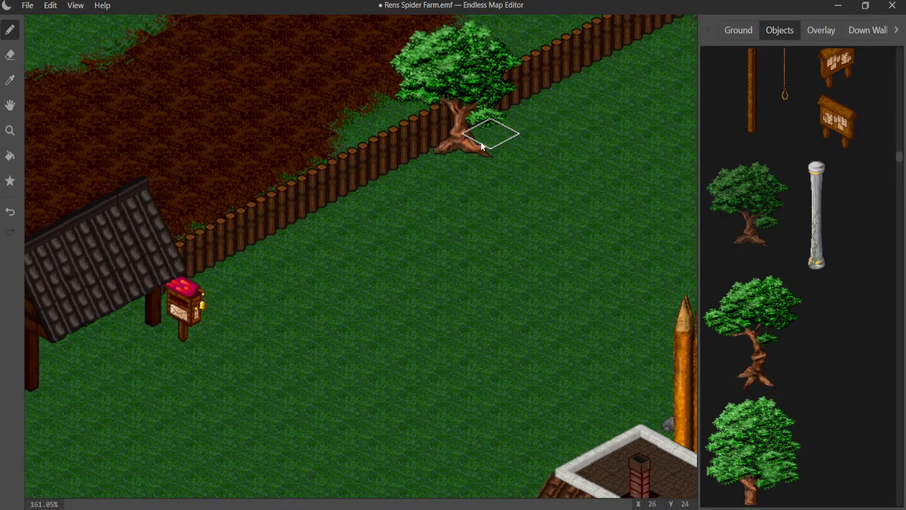
pyautogui.moveTo(445, 202); pyautogui.dragTo(440, 144, button='middle')
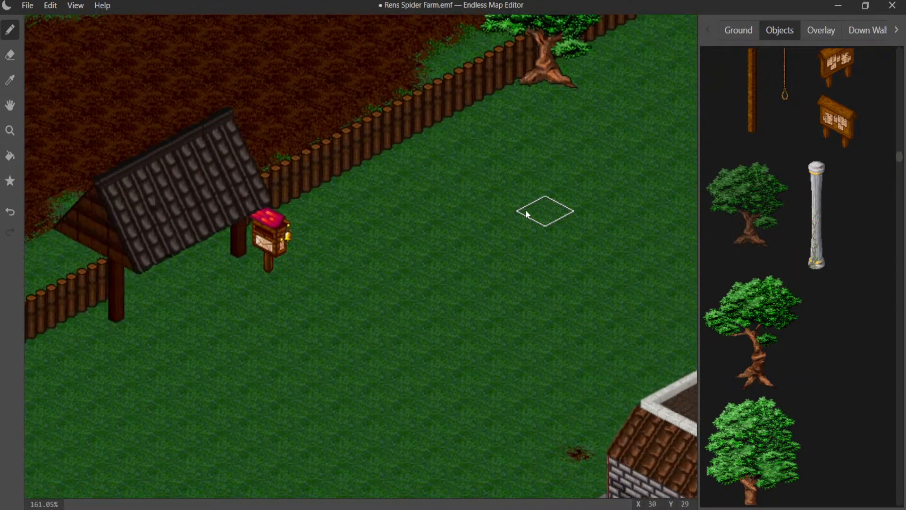
pyautogui.moveTo(526, 213); pyautogui.dragTo(283, 237, button='middle')
pyautogui.moveTo(431, 186); pyautogui.dragTo(406, 165, button='middle')
# - Place one plain slender tree and two white-flowered slender trees behind the crown of the giant twisted tree at the log fence
pyautogui.scroll(-5, 784, 197)
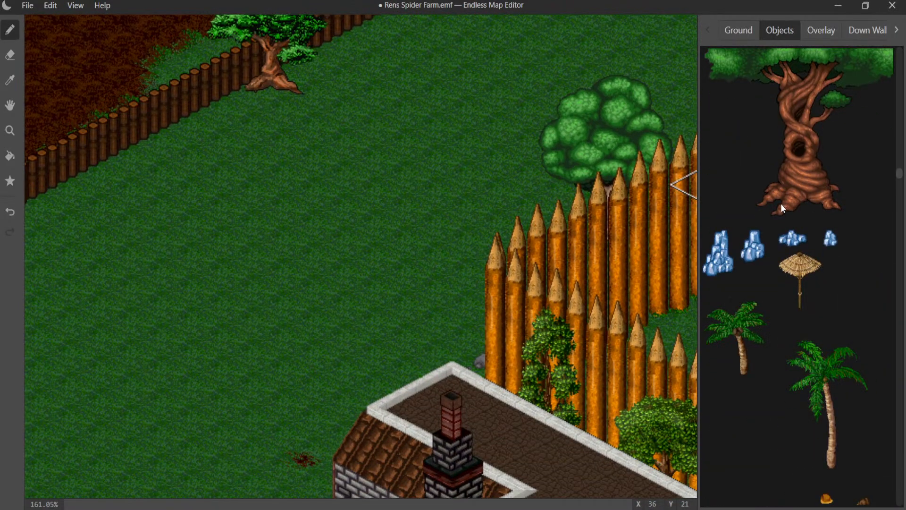
pyautogui.scroll(-4, 780, 203)
pyautogui.moveTo(333, 275); pyautogui.dragTo(665, 59, button='middle')
pyautogui.moveTo(241, 192); pyautogui.dragTo(630, 42, button='middle')
pyautogui.moveTo(483, 102); pyautogui.dragTo(547, 203, button='middle')
pyautogui.scroll(2, 803, 151)
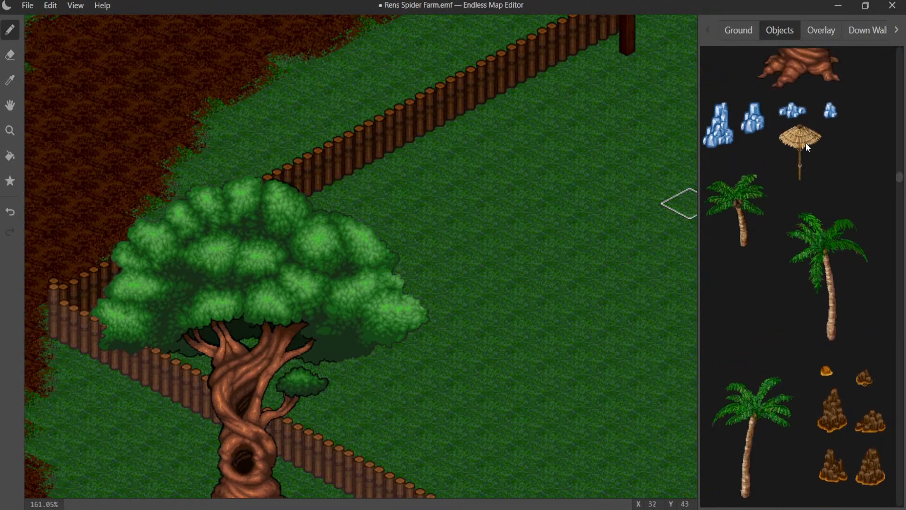
pyautogui.scroll(-5, 807, 148)
pyautogui.scroll(2, 836, 144)
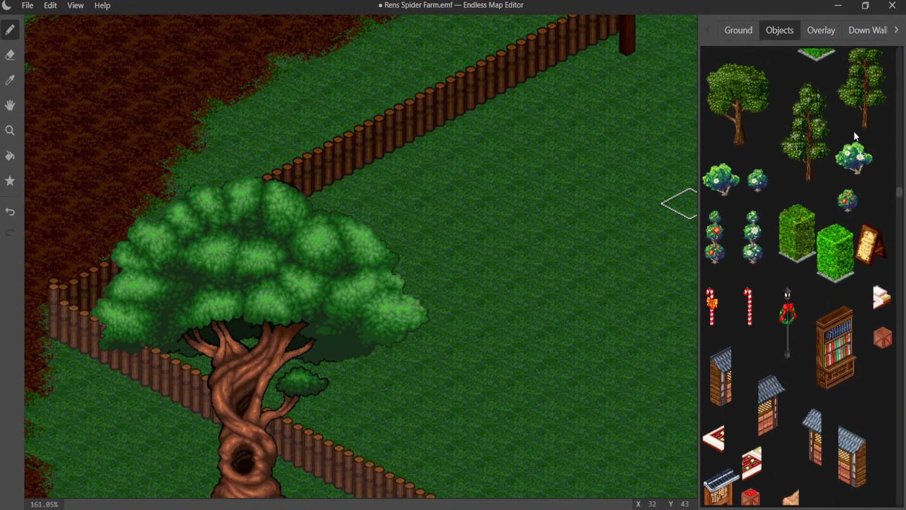
pyautogui.click(859, 103)
pyautogui.click(344, 247)
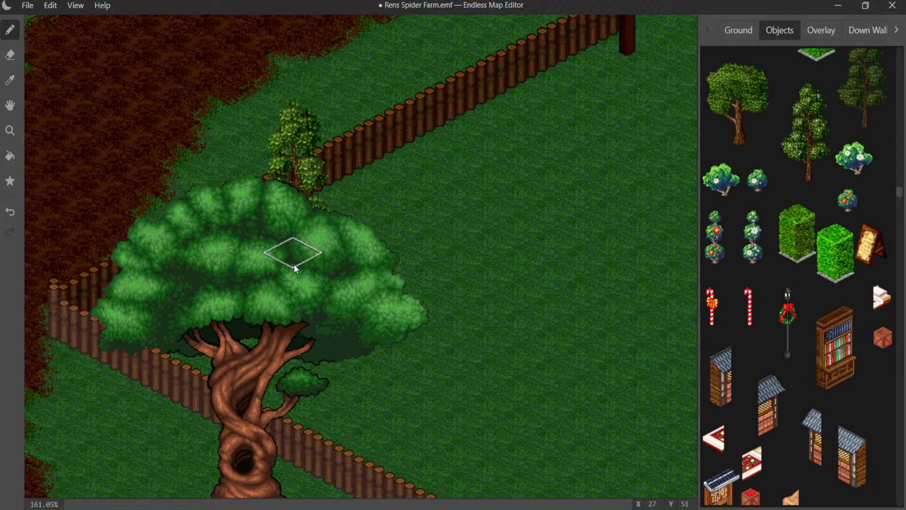
pyautogui.click(800, 140)
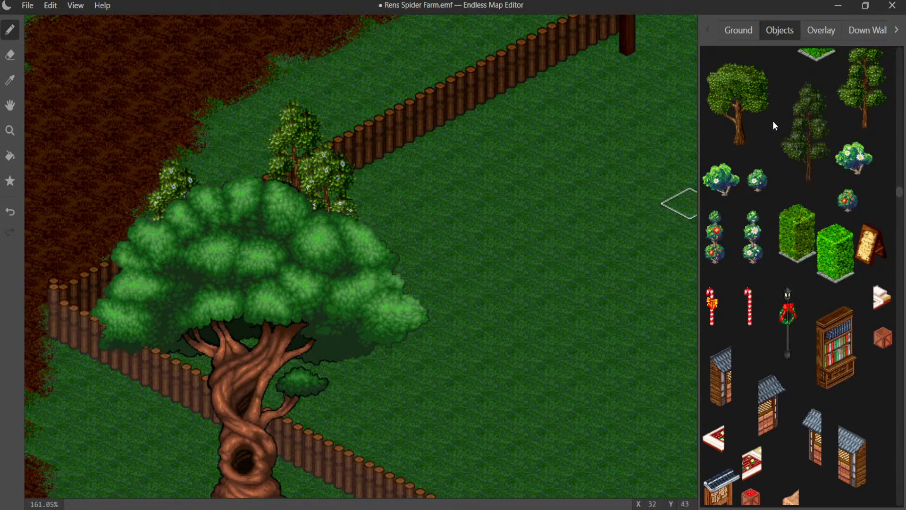
# - Place broad-crowned trees behind the giant tree's crown and at the nearby log fence corner
pyautogui.click(798, 125)
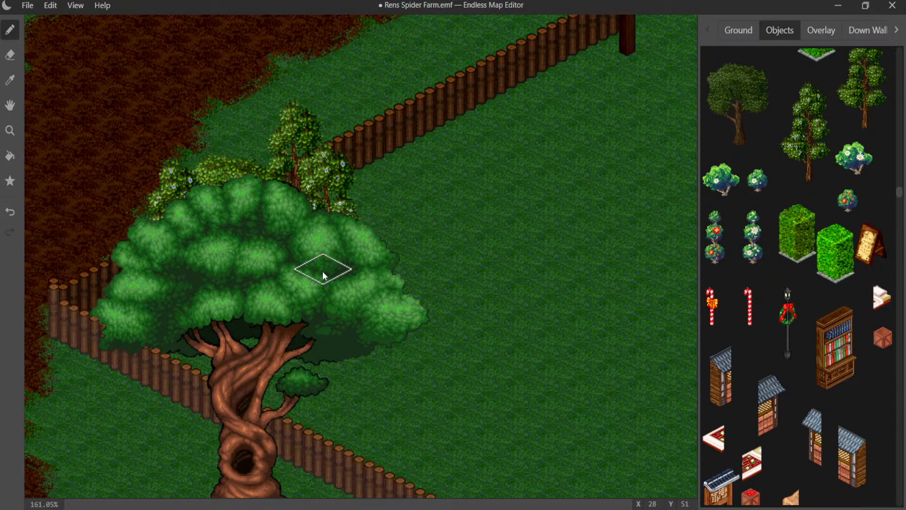
pyautogui.moveTo(319, 269); pyautogui.dragTo(387, 158, button='middle')
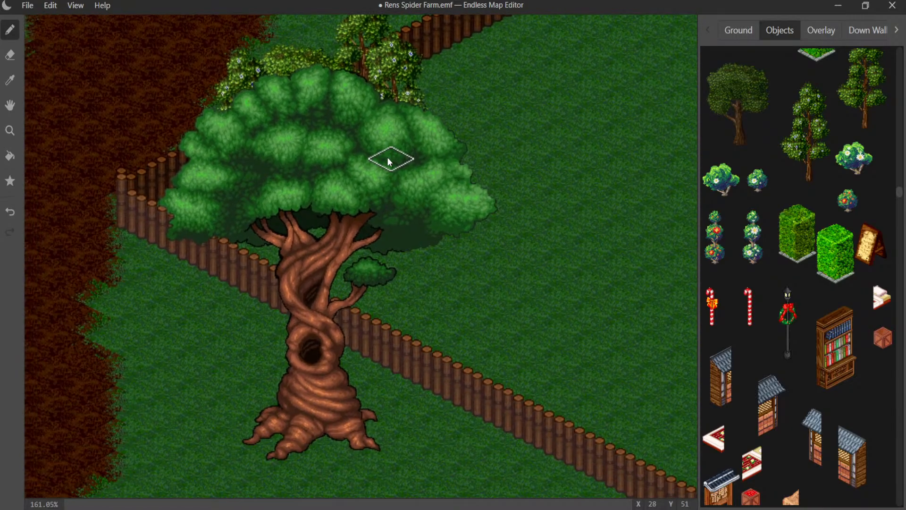
pyautogui.click(170, 220)
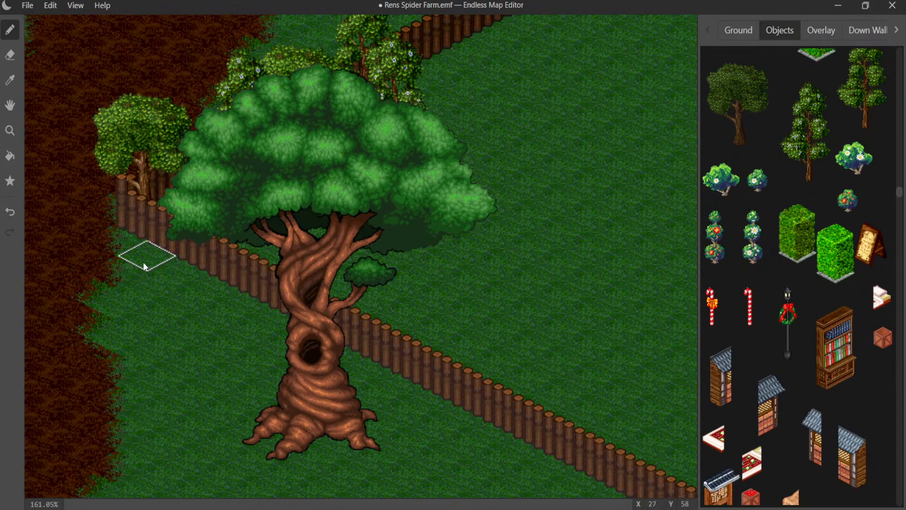
pyautogui.scroll(5, 143, 261)
pyautogui.moveTo(120, 235); pyautogui.dragTo(377, 237, button='middle')
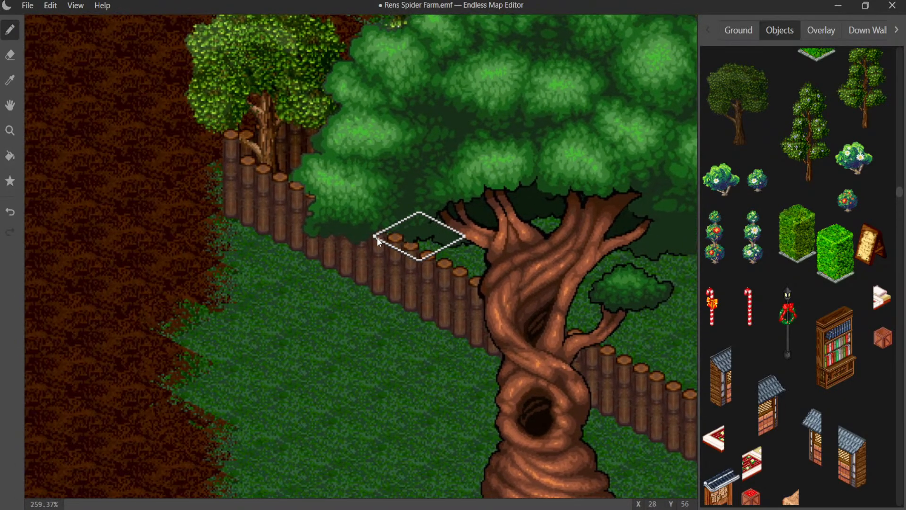
pyautogui.scroll(3, 250, 204)
pyautogui.moveTo(233, 202); pyautogui.dragTo(343, 304, button='middle')
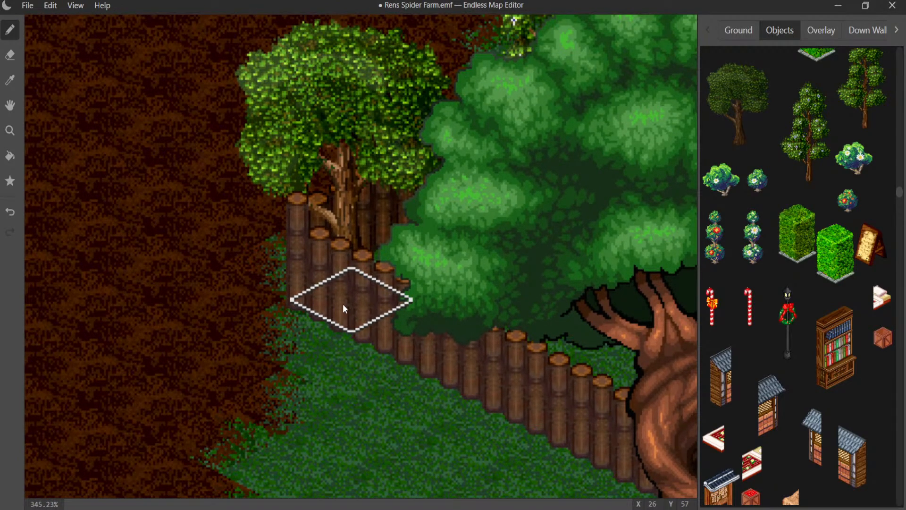
# - Remove the plain slender tree from behind the giant twisted tree's crown, leaving the white-flowered trees in place
pyautogui.scroll(-8, 426, 238)
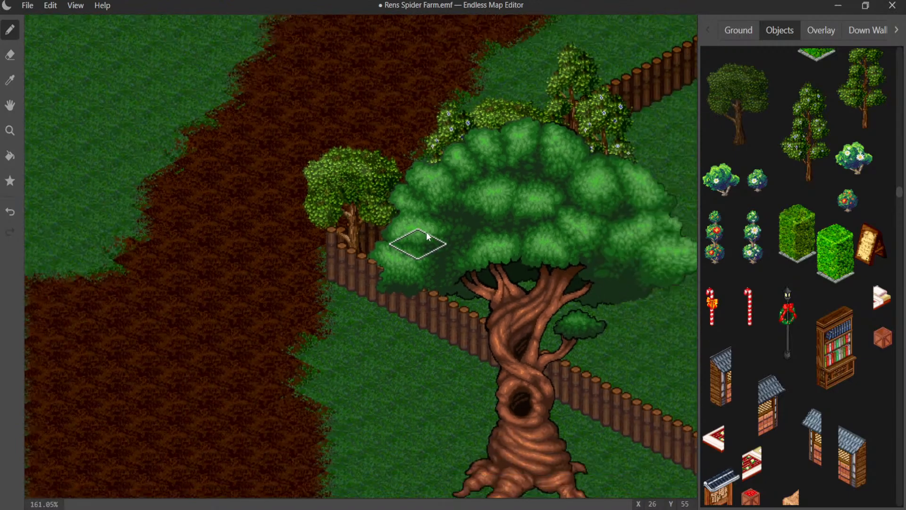
pyautogui.scroll(-1, 474, 232)
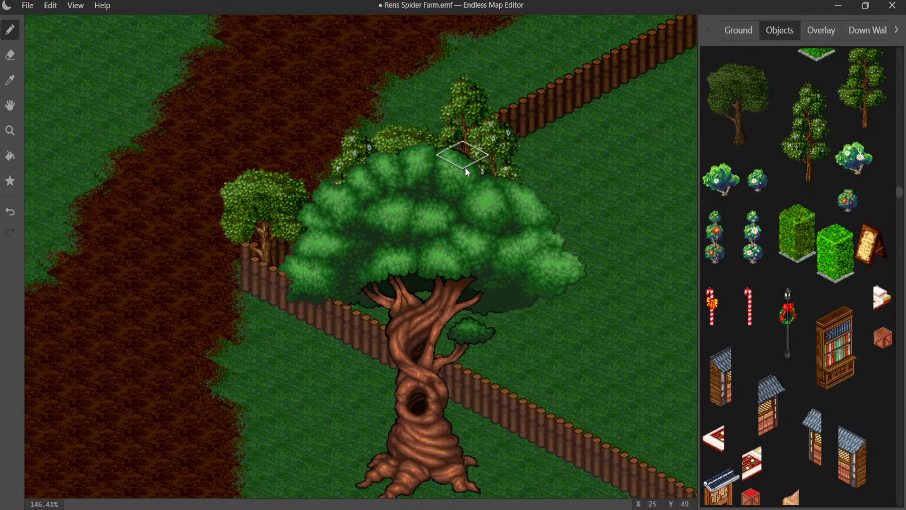
pyautogui.click(471, 207)
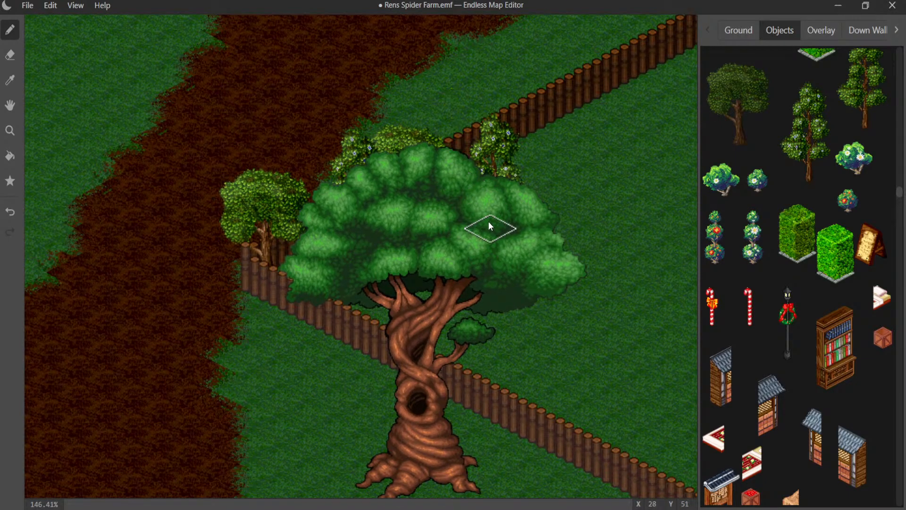
pyautogui.moveTo(494, 251); pyautogui.dragTo(304, 125, button='middle')
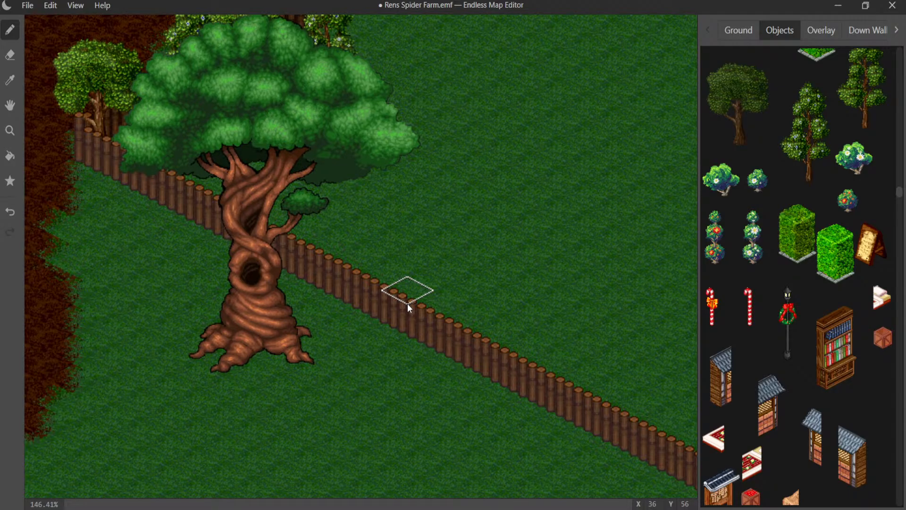
pyautogui.scroll(2, 330, 187)
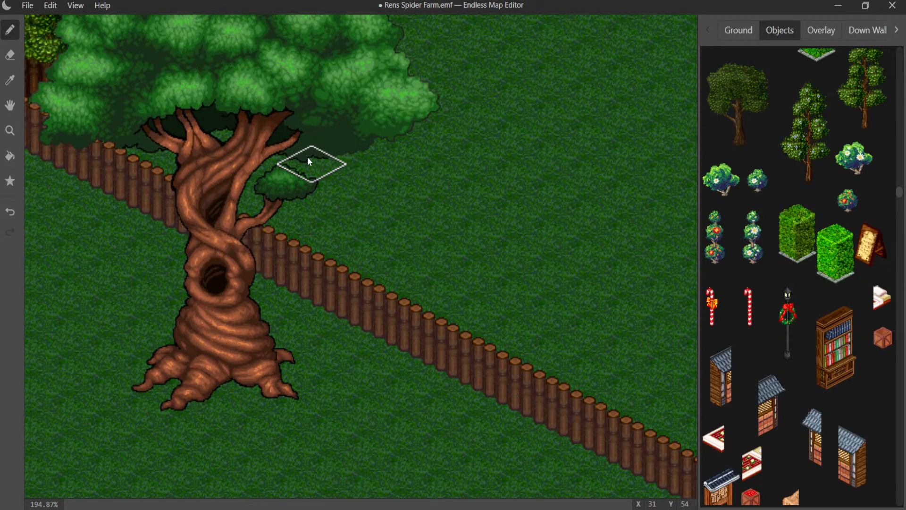
pyautogui.moveTo(308, 156); pyautogui.dragTo(334, 401, button='middle')
pyautogui.scroll(1, 302, 349)
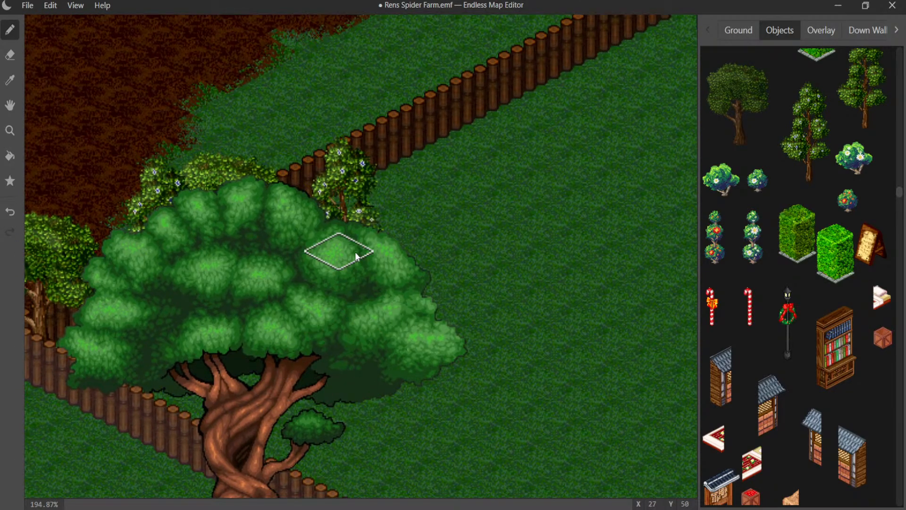
pyautogui.click(353, 338)
pyautogui.moveTo(337, 333); pyautogui.dragTo(217, 204, button='middle')
pyautogui.moveTo(299, 325); pyautogui.dragTo(278, 207, button='middle')
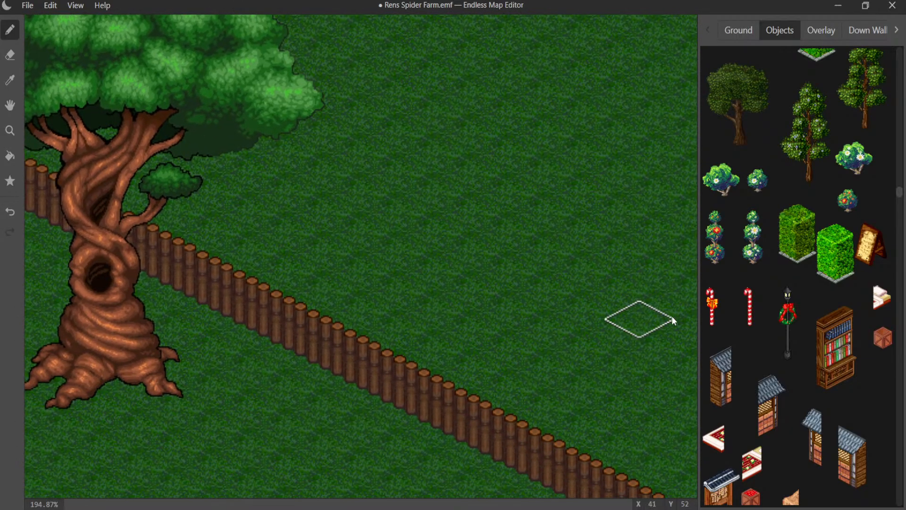
# - Place a small bright-green leafy tree at the log fence, right beside the giant twisted tree's trunk
pyautogui.scroll(-10, 755, 300)
pyautogui.scroll(-12, 765, 296)
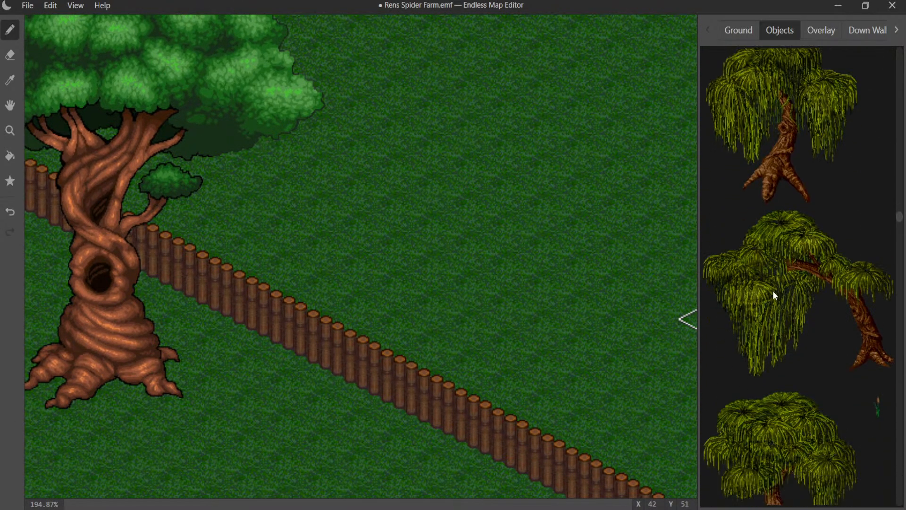
pyautogui.scroll(-12, 774, 285)
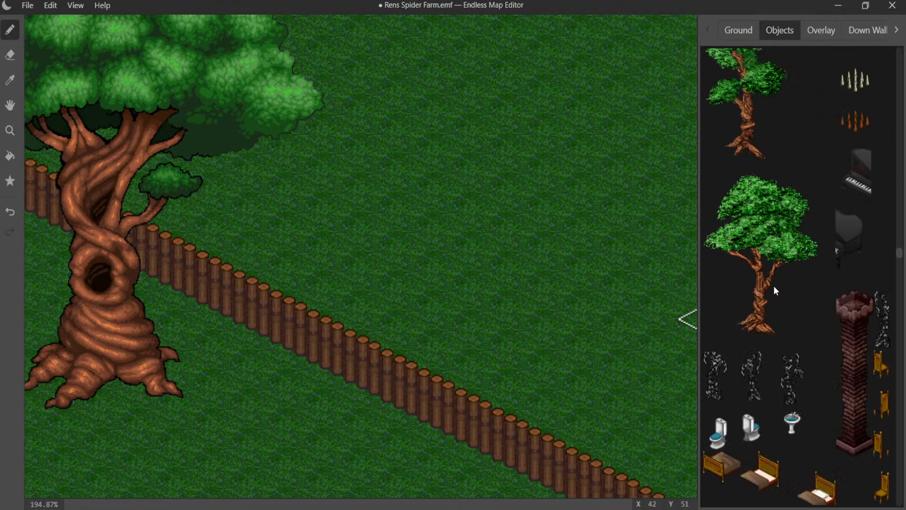
pyautogui.scroll(-10, 778, 280)
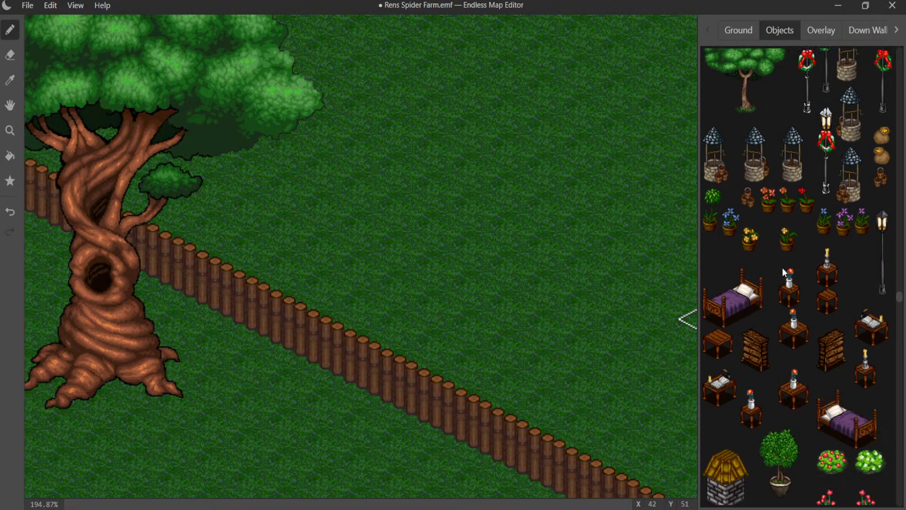
pyautogui.scroll(6, 781, 175)
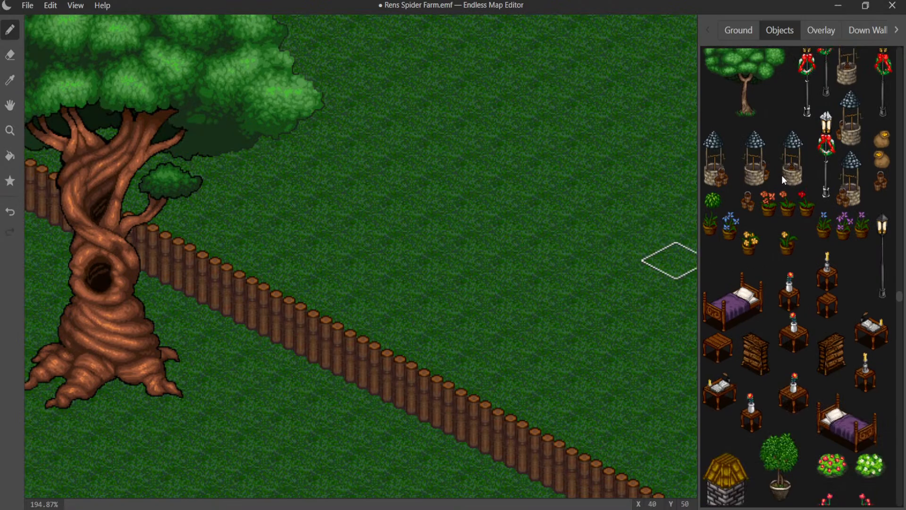
pyautogui.scroll(-4, 582, 245)
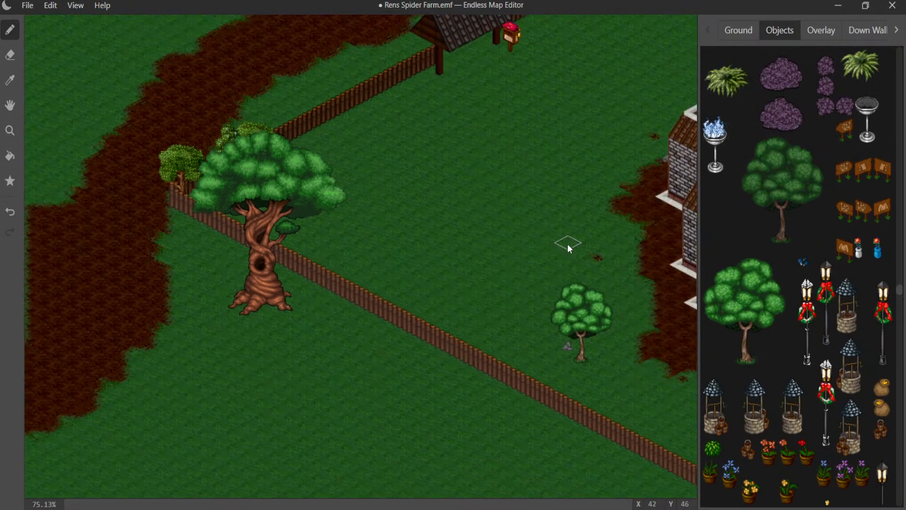
pyautogui.scroll(3, 566, 248)
pyautogui.scroll(1, 563, 242)
pyautogui.moveTo(412, 265); pyautogui.dragTo(536, 171, button='middle')
pyautogui.scroll(-5, 770, 273)
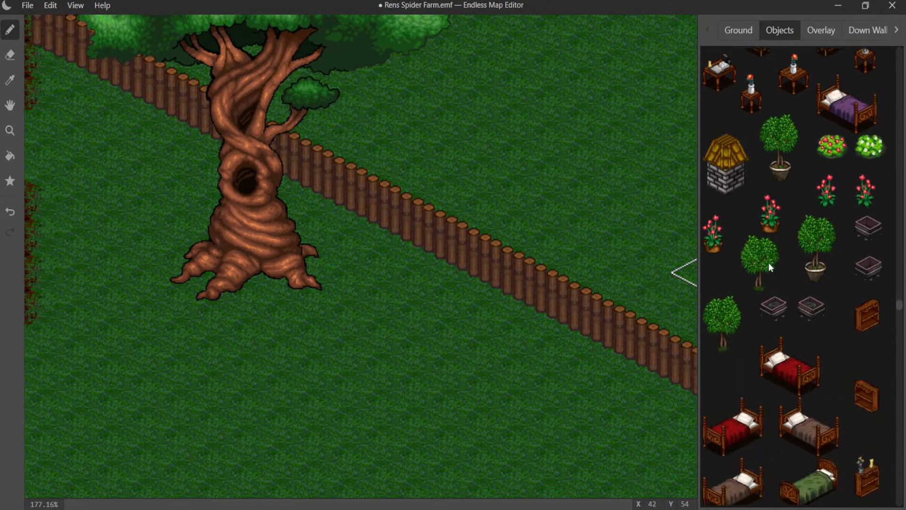
pyautogui.click(776, 257)
pyautogui.click(302, 212)
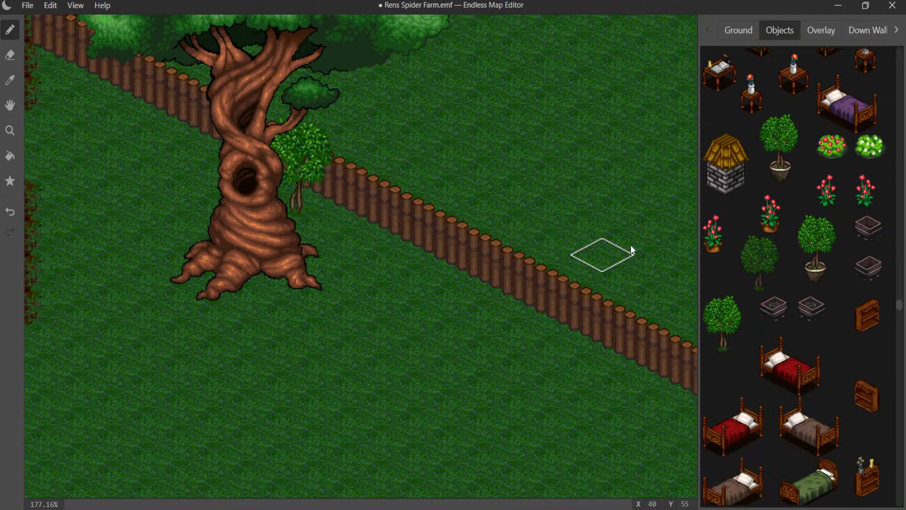
# - Place a round bright-green bush beside the giant tree's trunk, in front of the small leafy tree
pyautogui.scroll(-1, 768, 244)
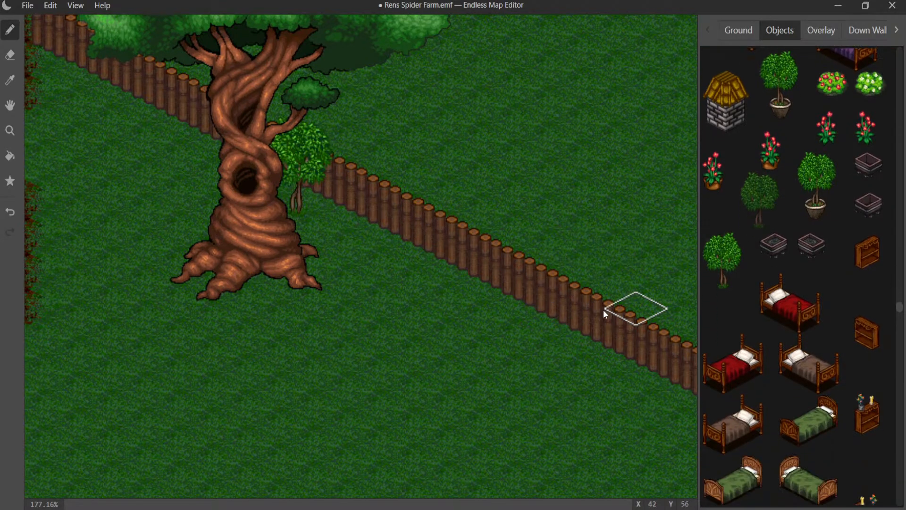
pyautogui.scroll(-15, 833, 285)
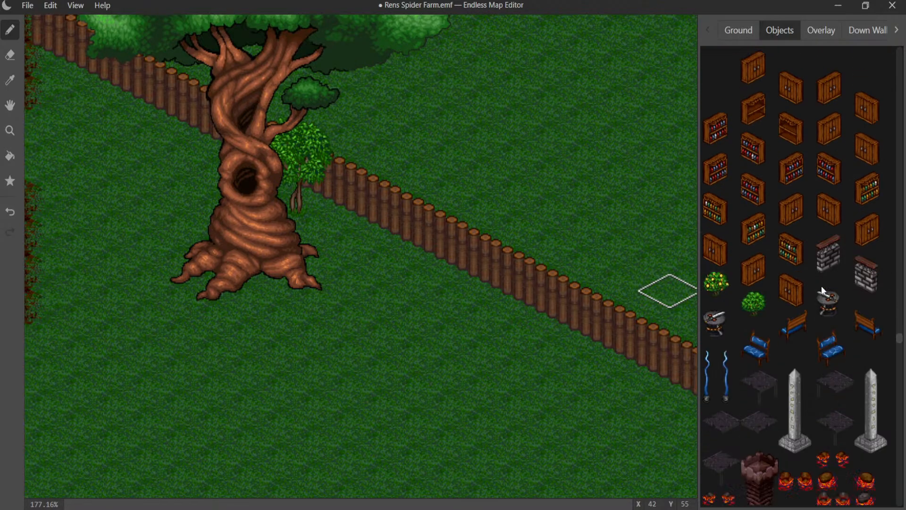
pyautogui.click(816, 286)
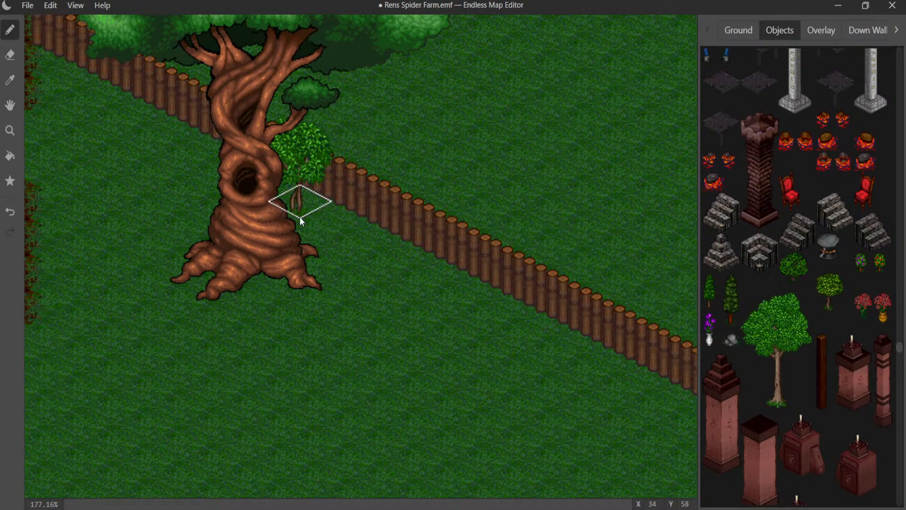
pyautogui.click(310, 223)
pyautogui.click(316, 223)
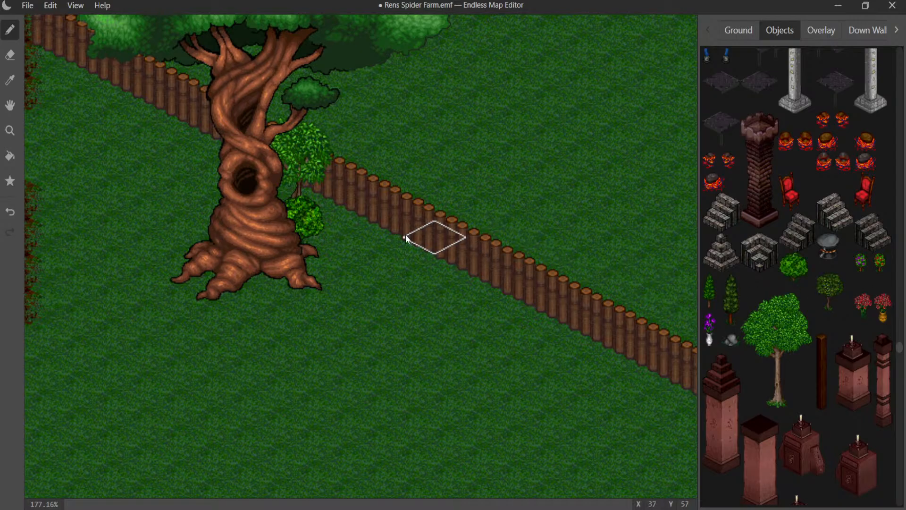
# - Try a small olive-green round-crowned tree in front of the log fence, beside the round bush
pyautogui.click(353, 225)
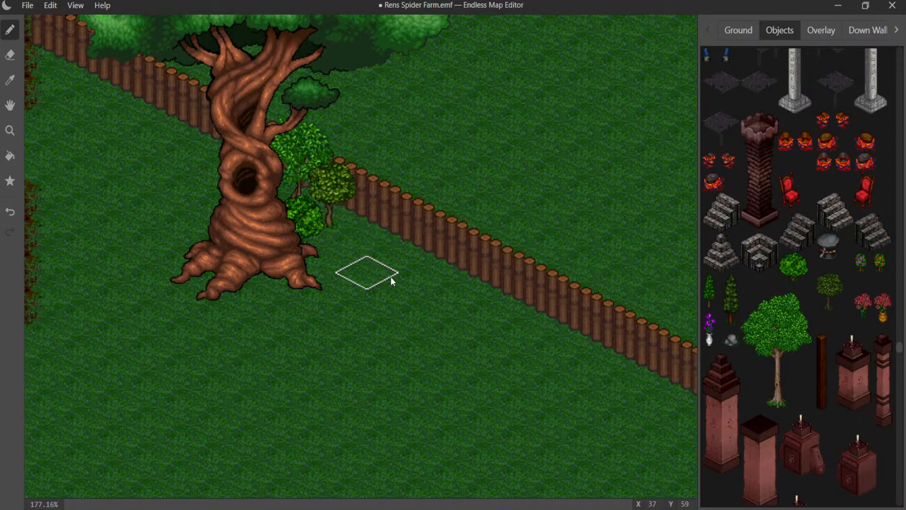
pyautogui.moveTo(361, 267); pyautogui.dragTo(437, 239, button='middle')
pyautogui.click(421, 202)
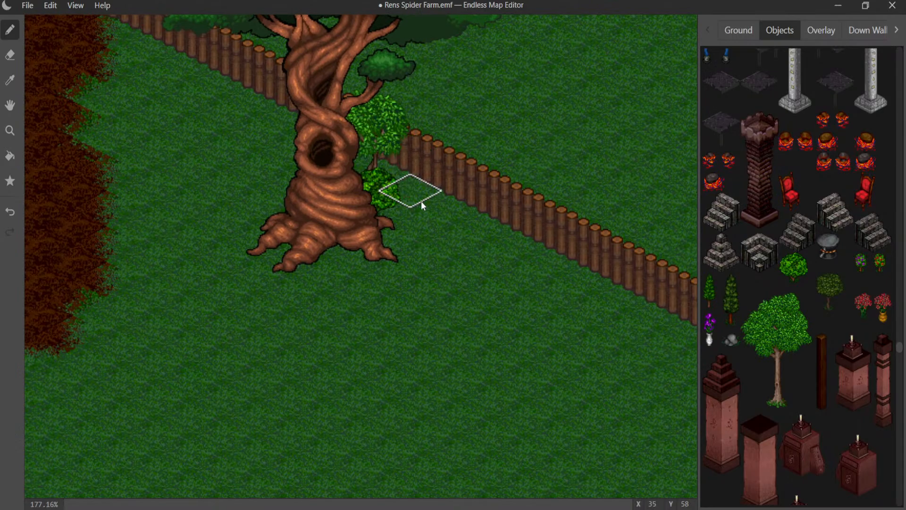
# - Place the small olive-green round-crowned tree behind the log fence, a few tiles along from the giant tree
pyautogui.click(478, 231)
pyautogui.click(480, 231)
pyautogui.click(530, 222)
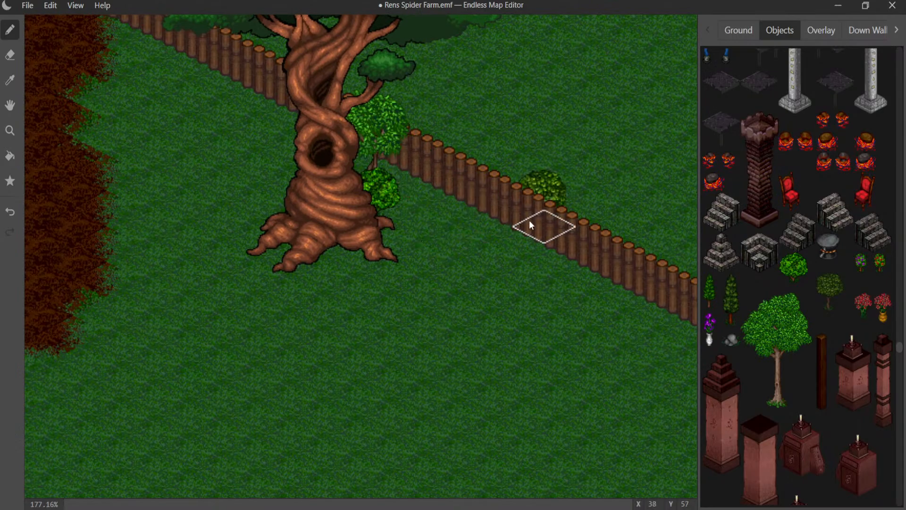
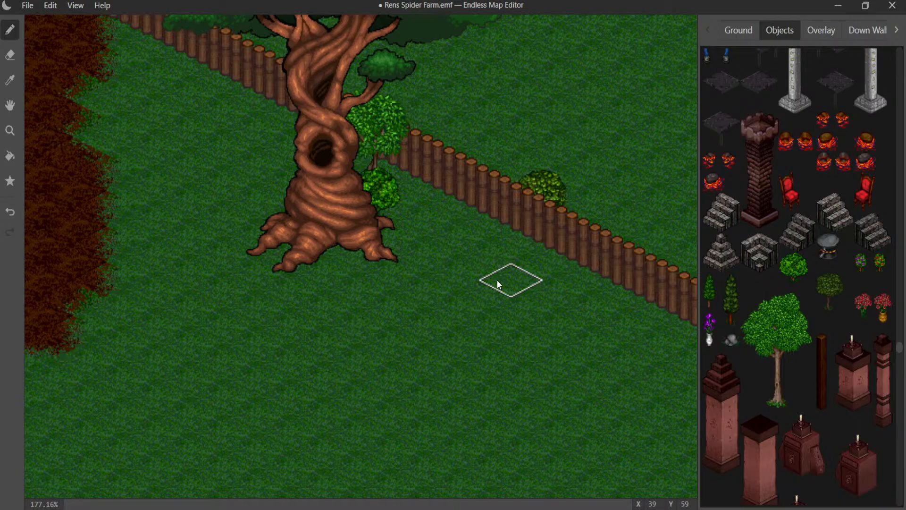
# - Place a small round green bush behind the wooden palisade, just right of the large twisted tree's trunk near the enclosure's corner
pyautogui.scroll(-4, 452, 251)
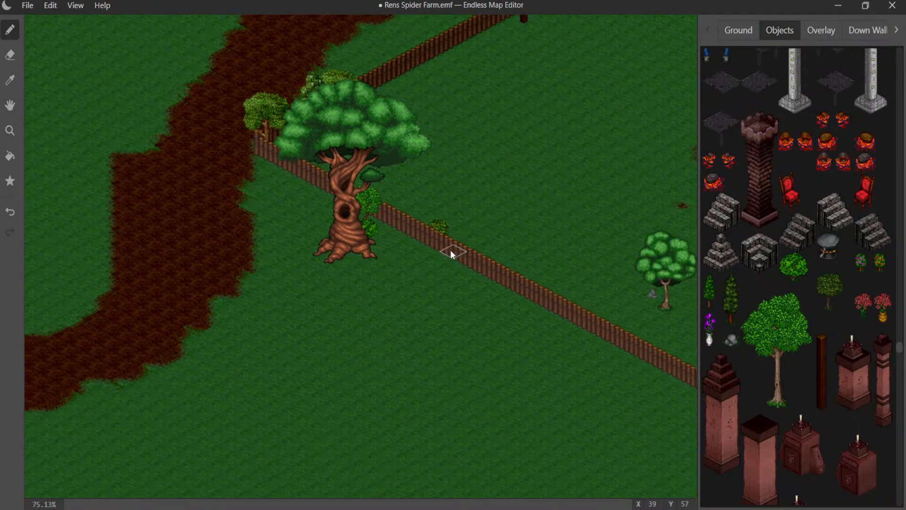
pyautogui.moveTo(450, 251); pyautogui.dragTo(44, 133, button='middle')
pyautogui.moveTo(388, 190); pyautogui.dragTo(20, 406, button='middle')
pyautogui.moveTo(183, 262); pyautogui.dragTo(246, 447, button='middle')
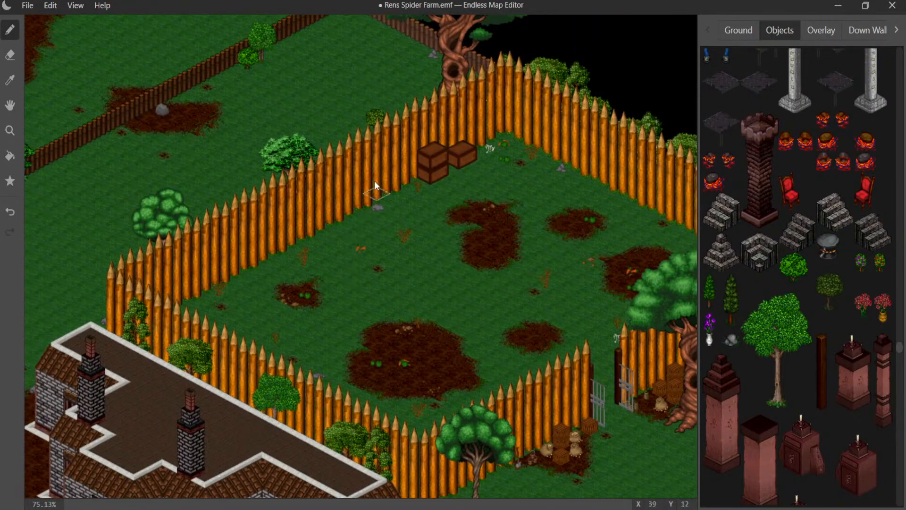
pyautogui.scroll(5, 378, 184)
pyautogui.moveTo(374, 155); pyautogui.dragTo(261, 377, button='middle')
pyautogui.scroll(4, 306, 311)
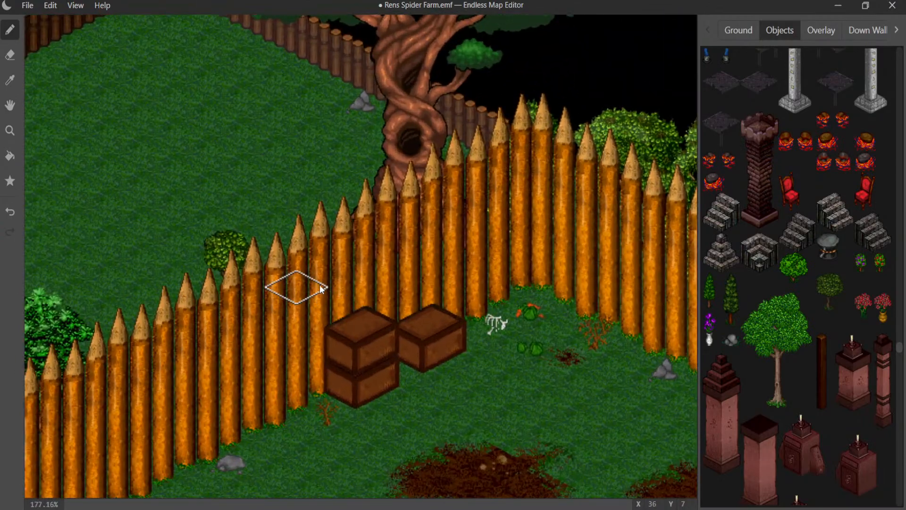
pyautogui.click(794, 266)
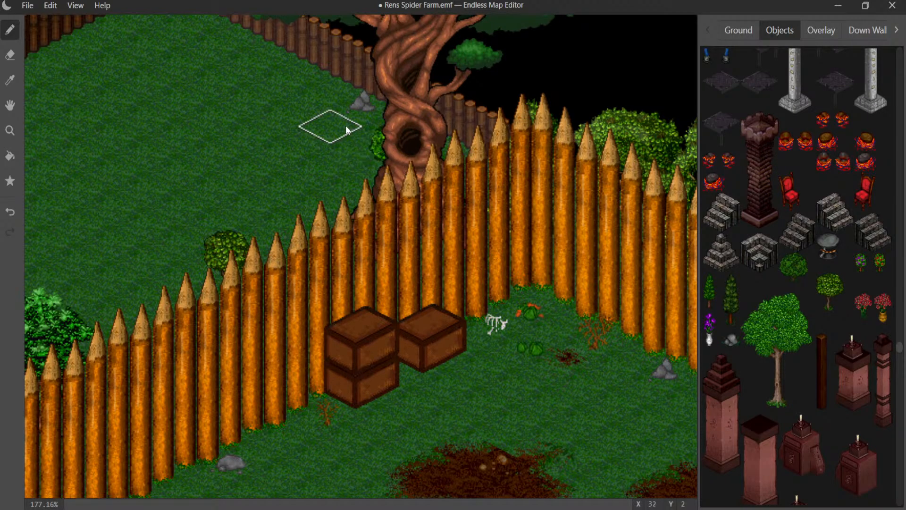
pyautogui.click(384, 144)
pyautogui.click(459, 157)
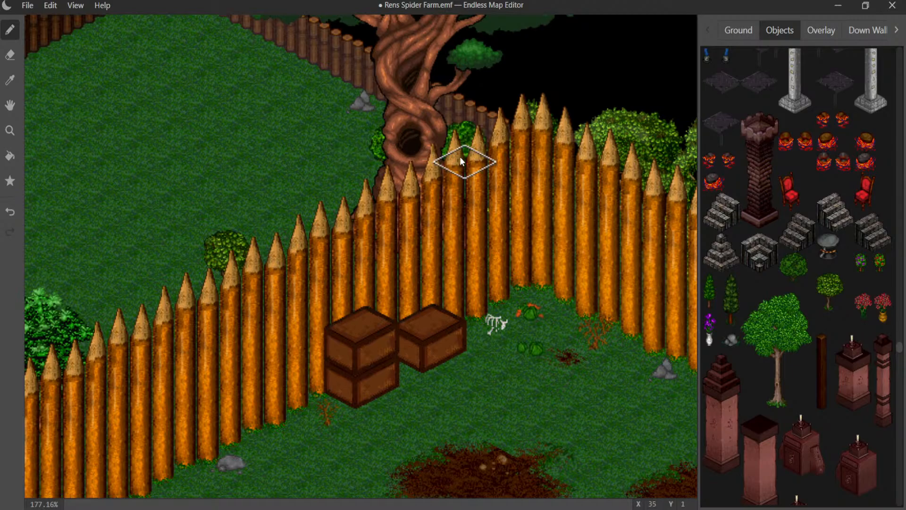
pyautogui.click(396, 148)
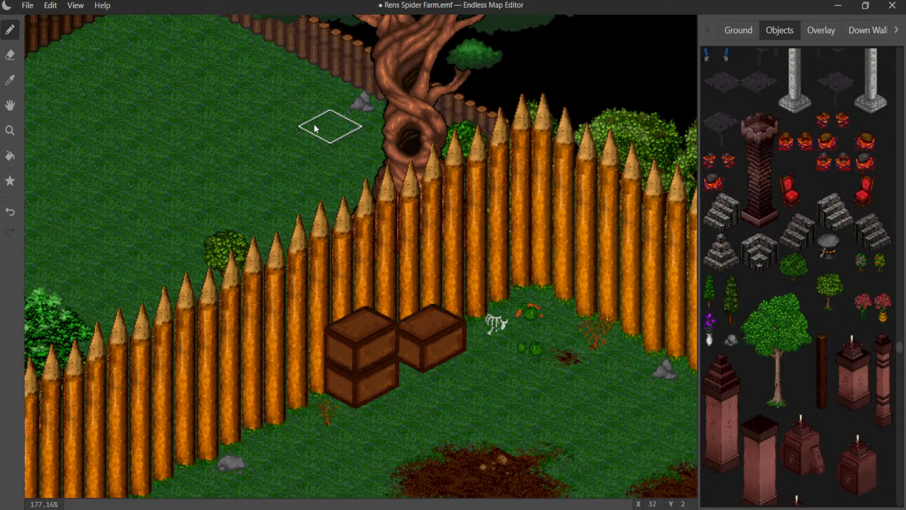
# - Place a small leafy tree with a double trunk behind the corner of the brown log fence
pyautogui.moveTo(313, 123); pyautogui.dragTo(379, 203, button='middle')
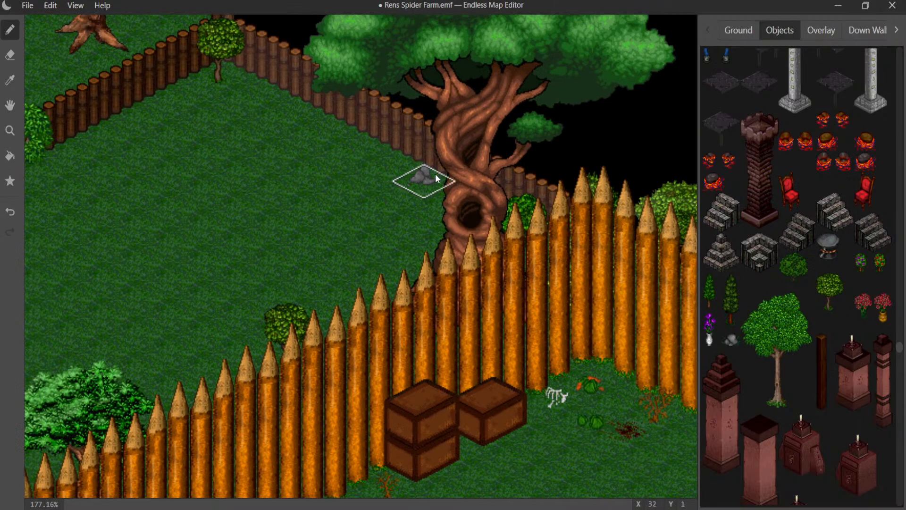
pyautogui.scroll(-5, 757, 215)
pyautogui.scroll(-8, 769, 215)
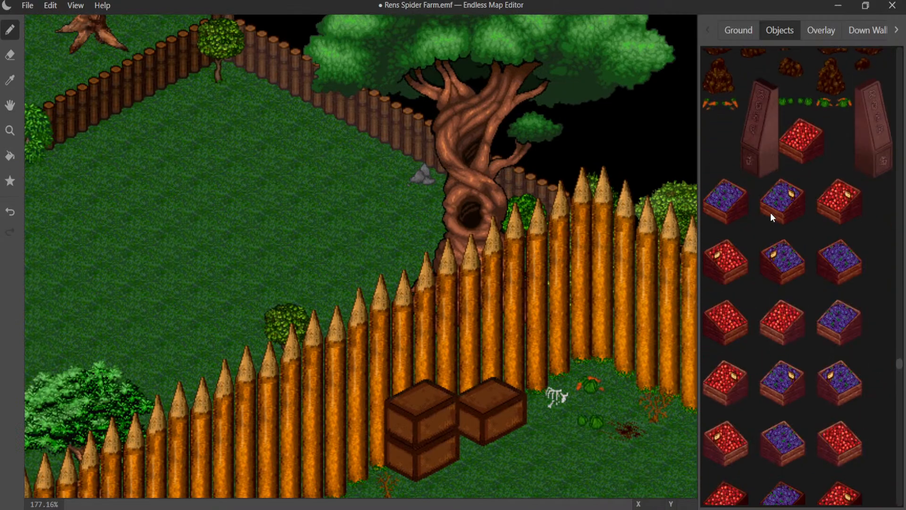
pyautogui.scroll(-6, 769, 213)
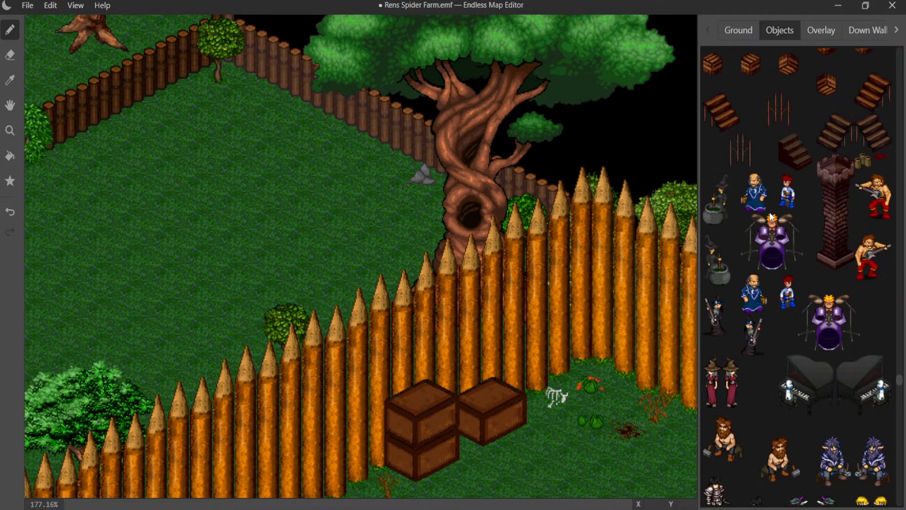
pyautogui.scroll(7, 771, 211)
pyautogui.scroll(8, 772, 210)
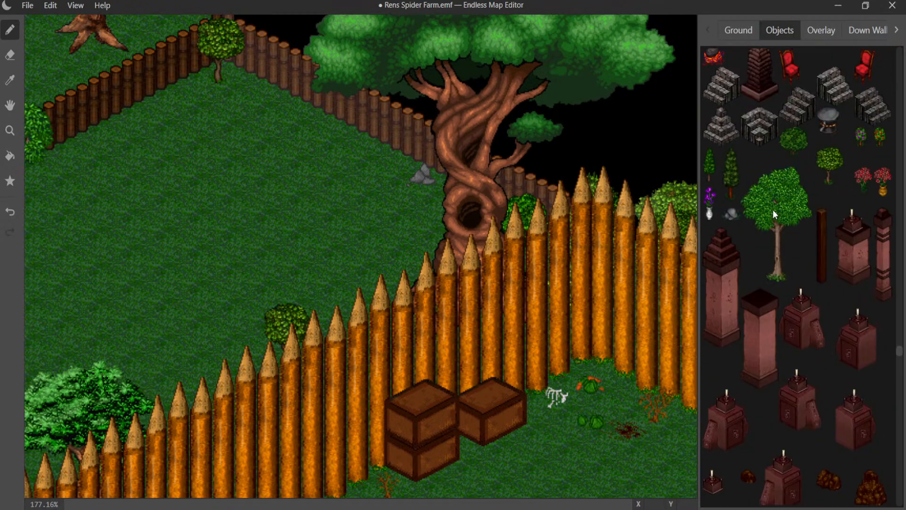
pyautogui.scroll(8, 774, 209)
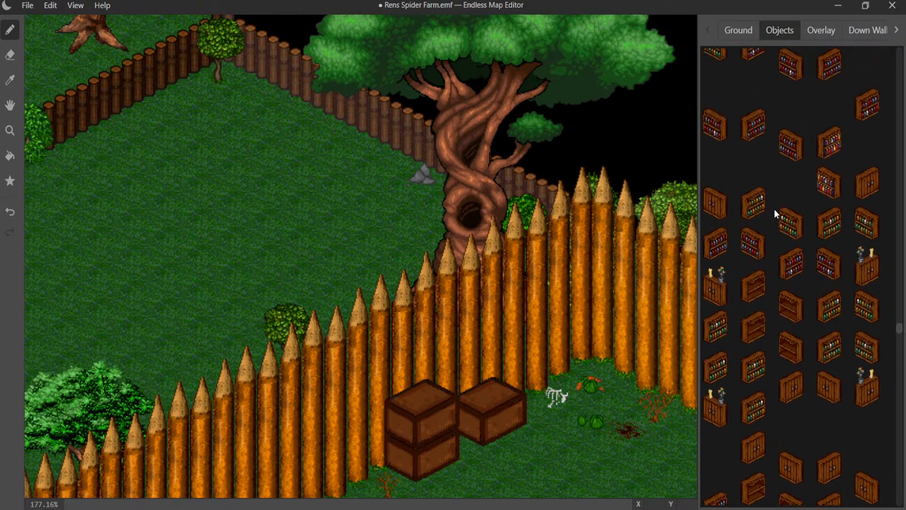
pyautogui.scroll(-5, 775, 209)
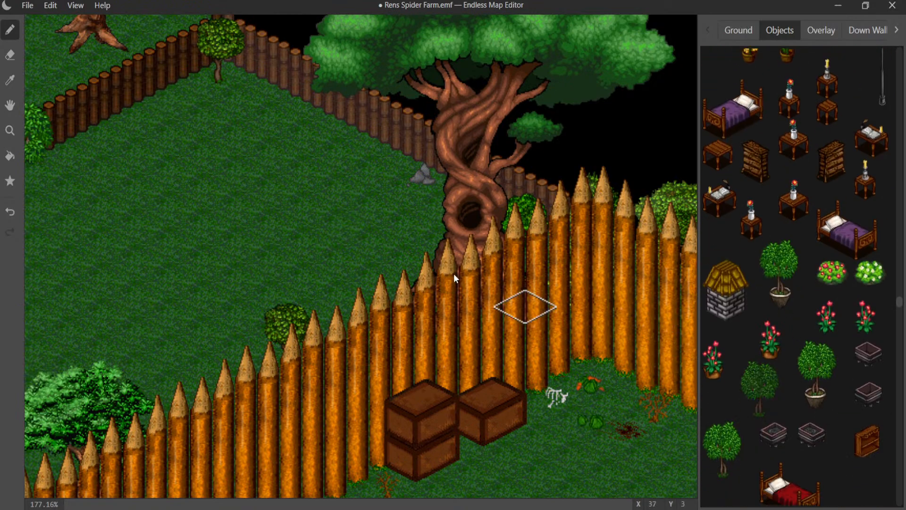
pyautogui.moveTo(312, 210); pyautogui.dragTo(485, 279, button='middle')
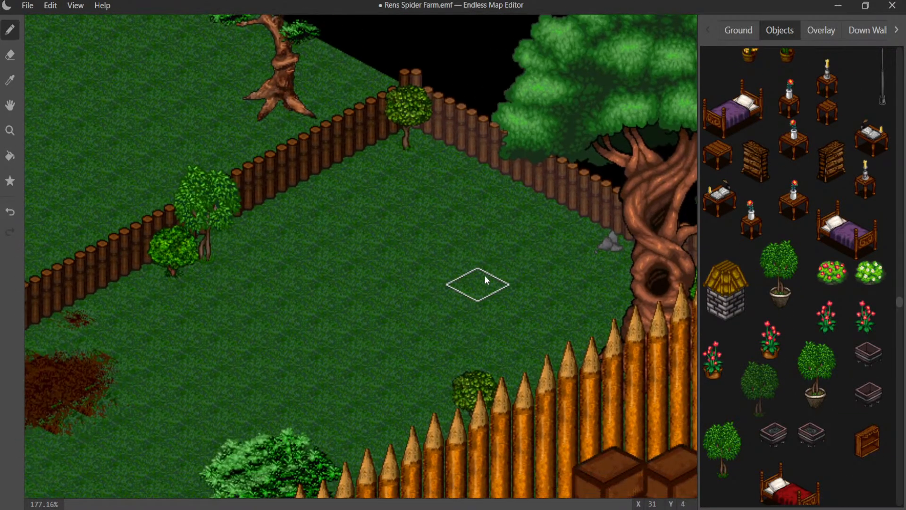
pyautogui.click(289, 149)
pyautogui.click(288, 149)
pyautogui.click(356, 101)
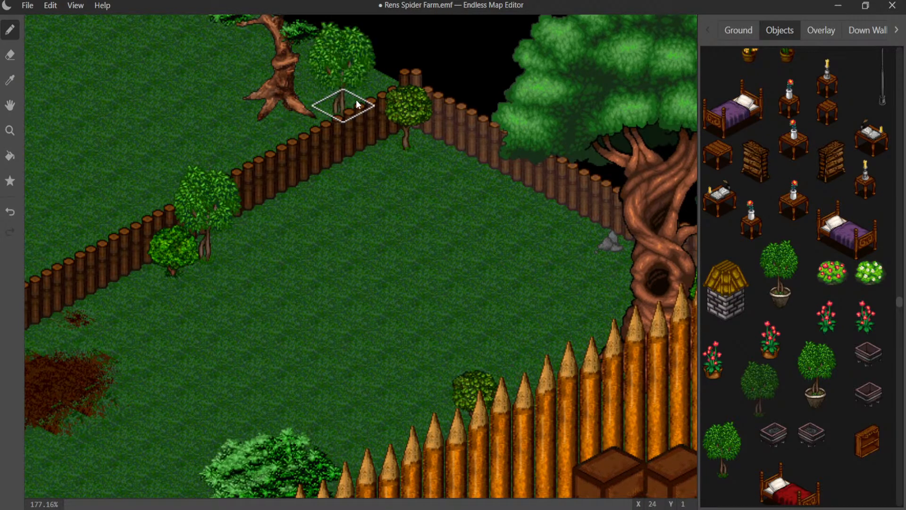
pyautogui.click(357, 98)
pyautogui.click(367, 87)
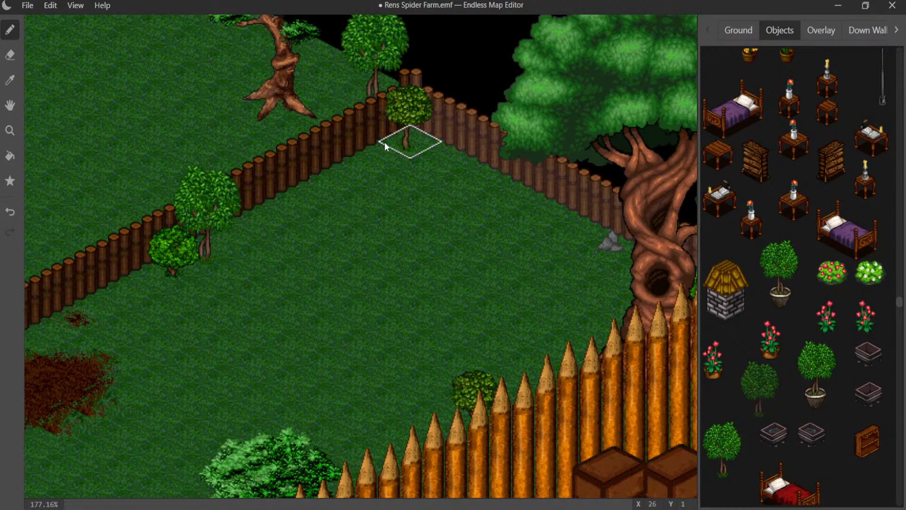
# - Try a round green bush behind the log fence between the gnarled tree and the small corner tree, and undo it
pyautogui.moveTo(384, 142); pyautogui.dragTo(450, 187, button='middle')
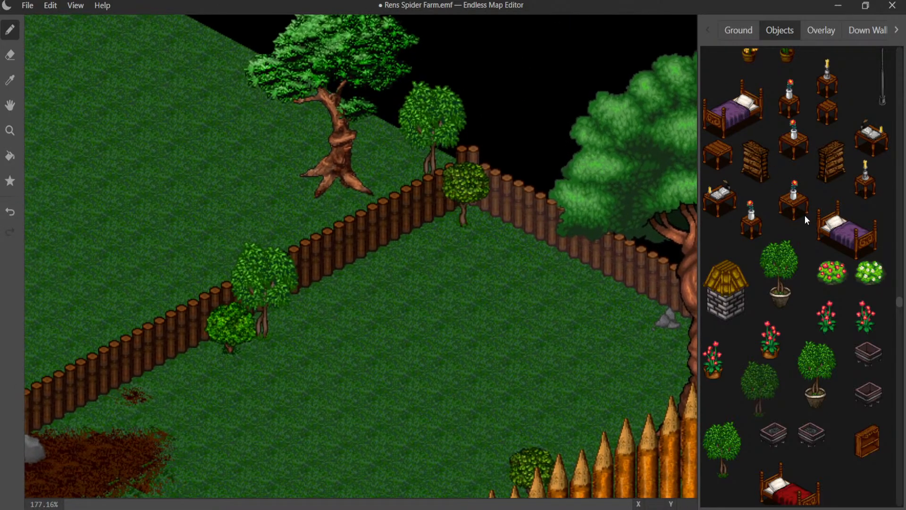
pyautogui.scroll(-10, 815, 263)
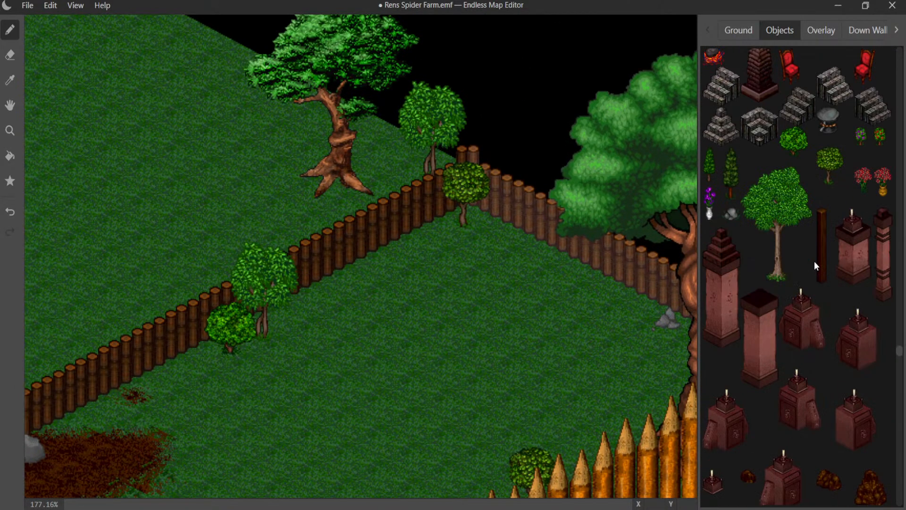
pyautogui.click(418, 188)
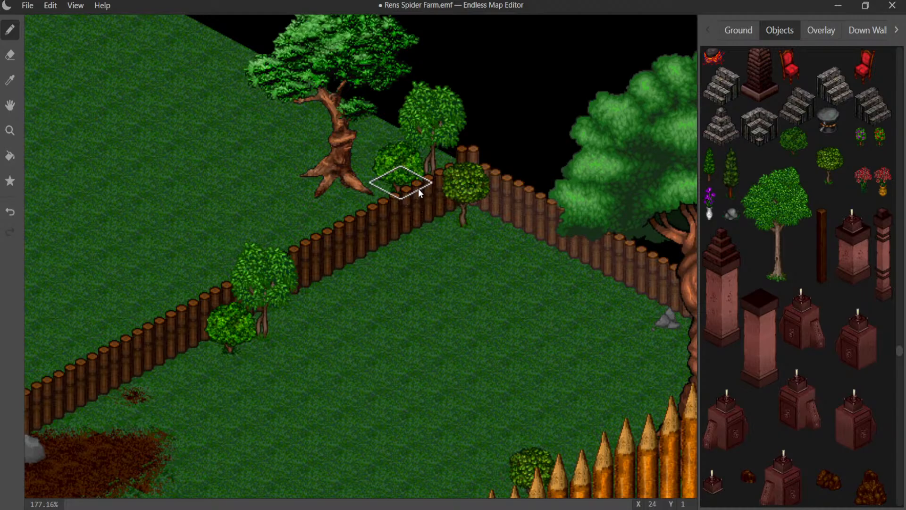
pyautogui.hotkey('ctrl', 'z')
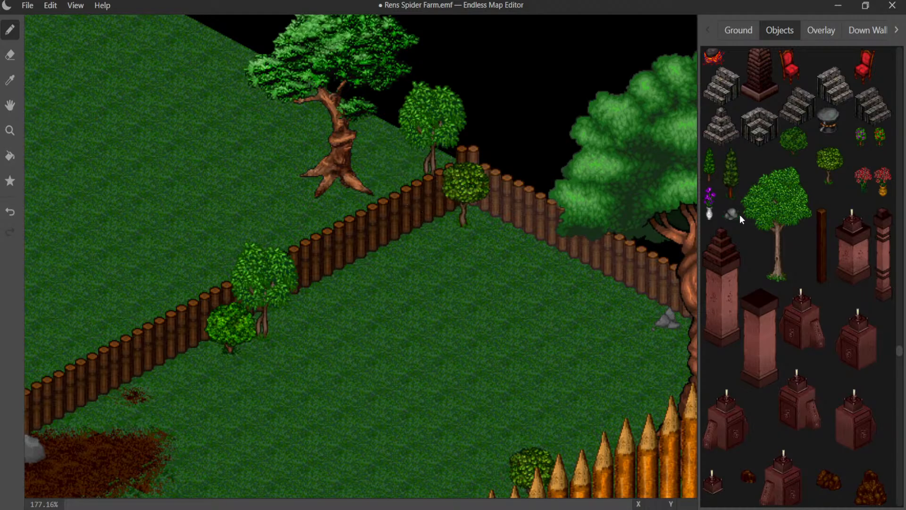
# - Try a spiky fern-like plant in place of the small tree behind the log fence corner, and undo it
pyautogui.scroll(-6, 832, 217)
pyautogui.scroll(-3, 832, 221)
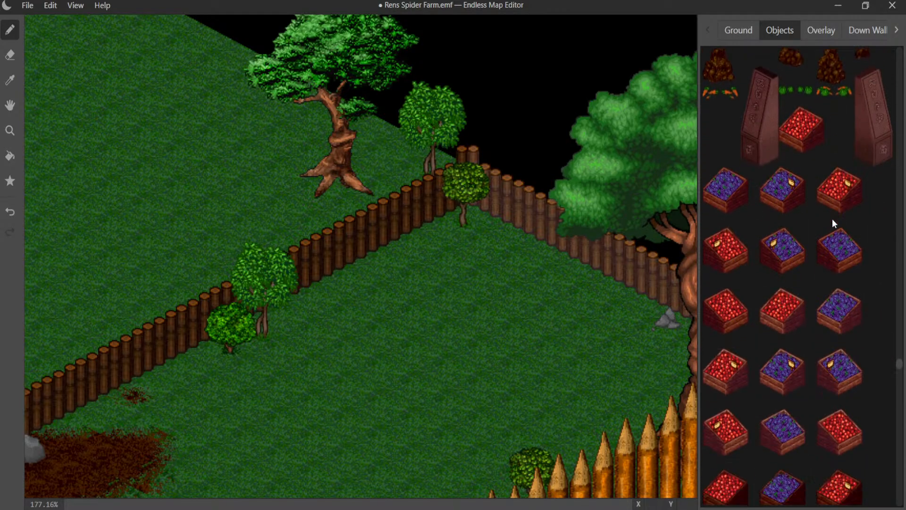
pyautogui.scroll(-8, 824, 159)
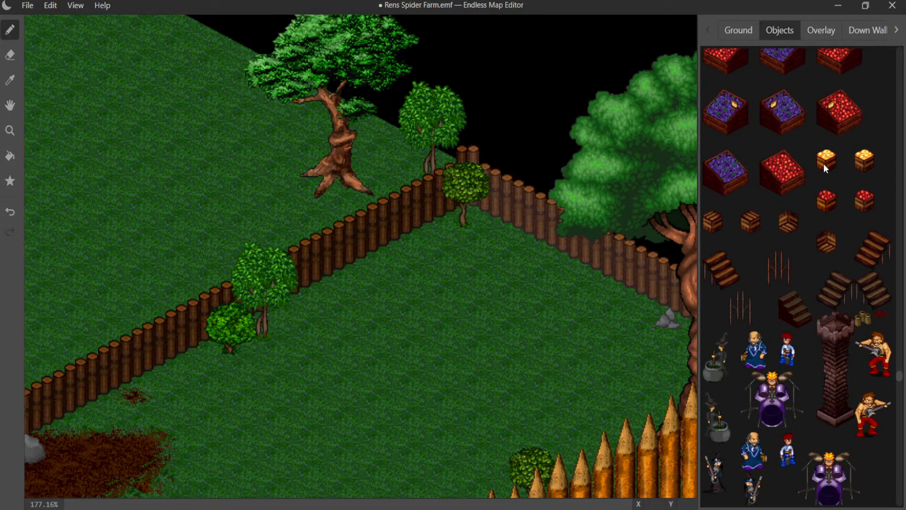
pyautogui.scroll(-10, 825, 167)
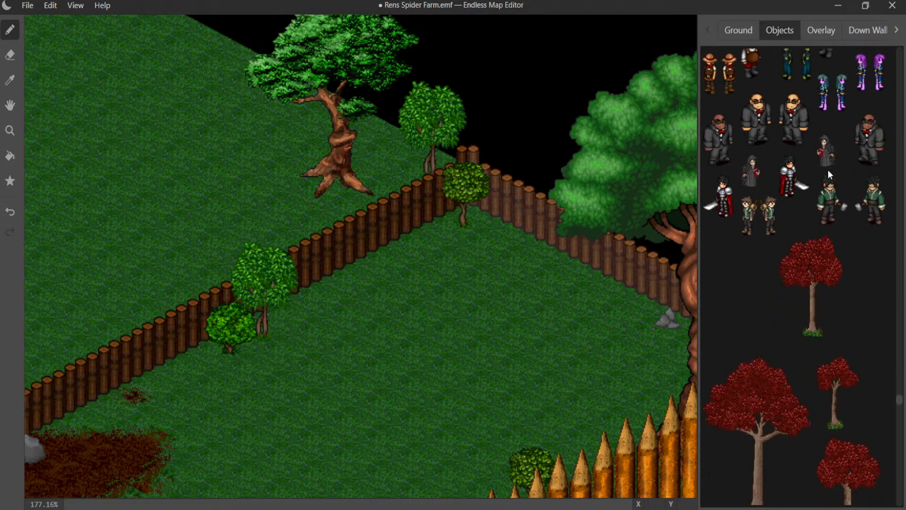
pyautogui.scroll(-15, 828, 170)
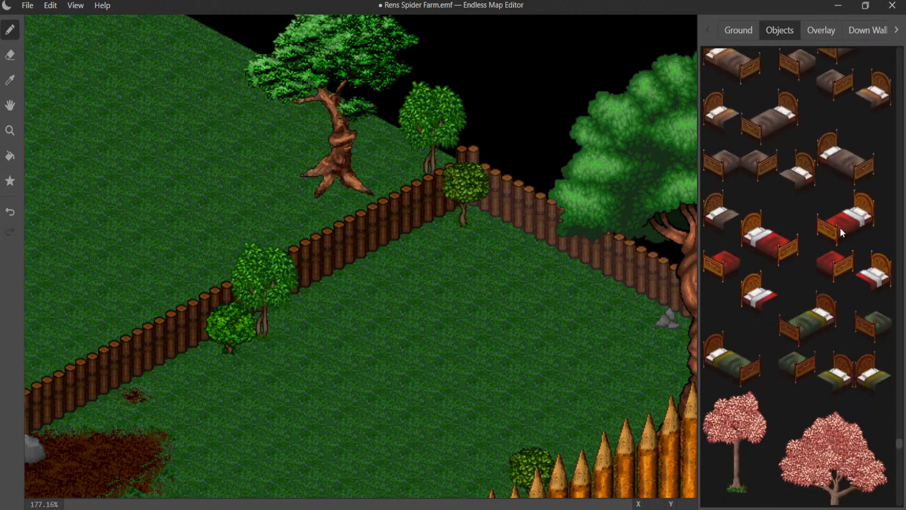
pyautogui.scroll(4, 870, 297)
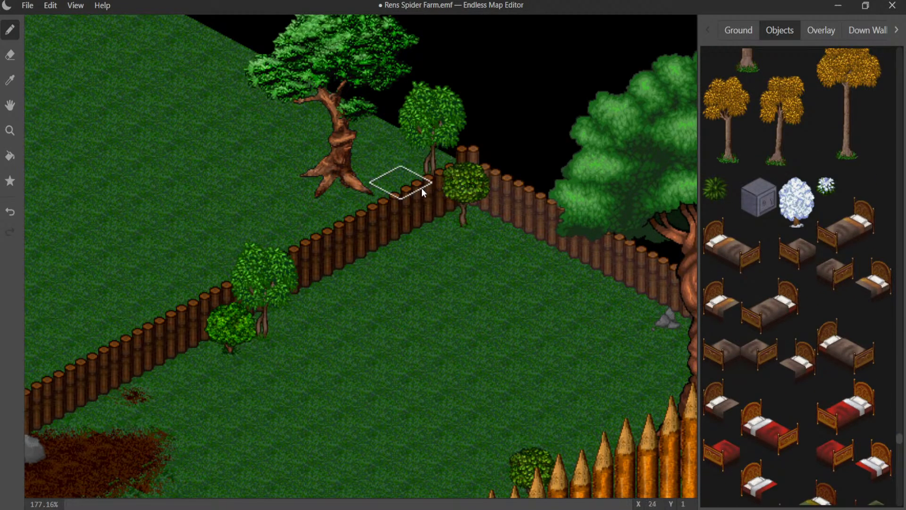
pyautogui.click(444, 173)
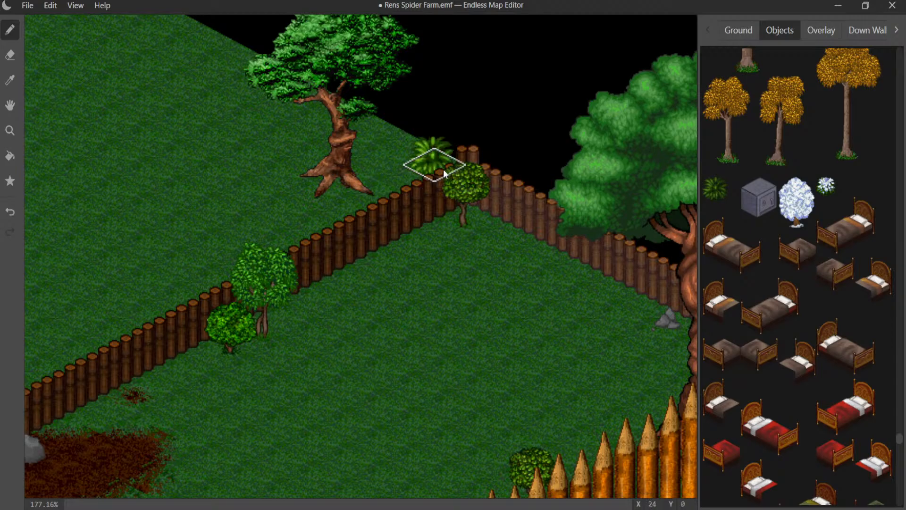
pyautogui.click(443, 171)
pyautogui.hotkey('ctrl', 'z')
pyautogui.hotkey('ctrl', 'z')
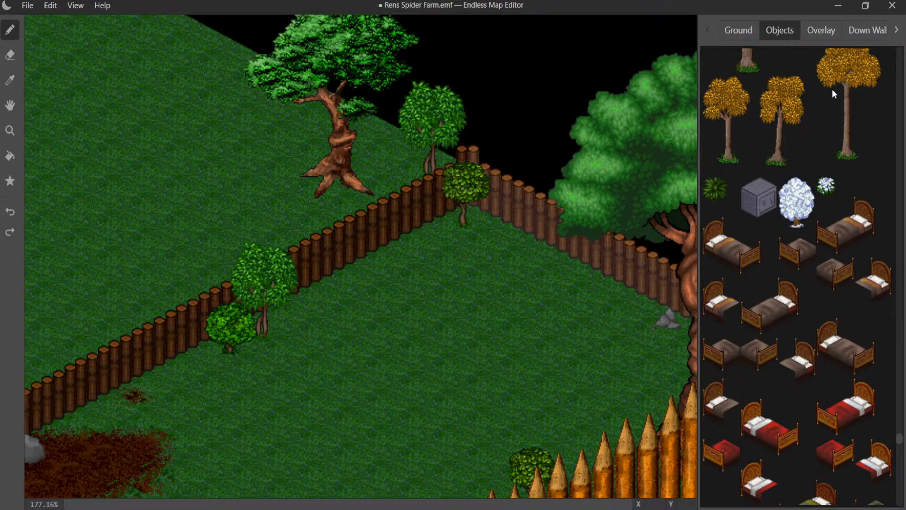
# - Remove the small double-trunk tree from behind the log fence corner
pyautogui.scroll(-10, 821, 160)
pyautogui.scroll(-10, 826, 170)
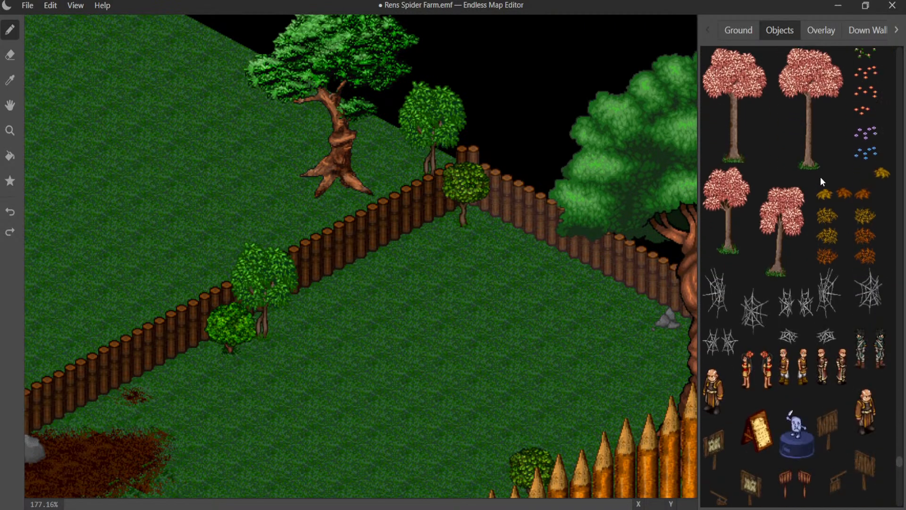
pyautogui.scroll(-5, 830, 175)
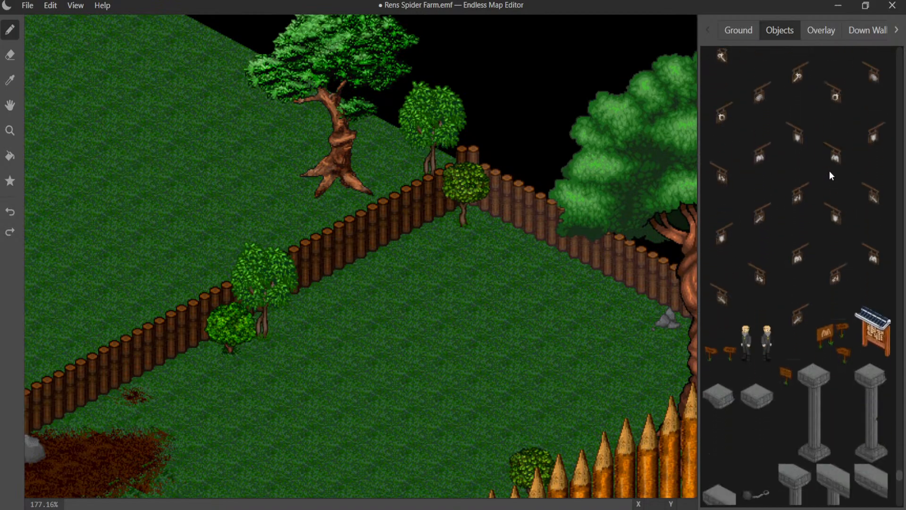
pyautogui.scroll(-3, 832, 175)
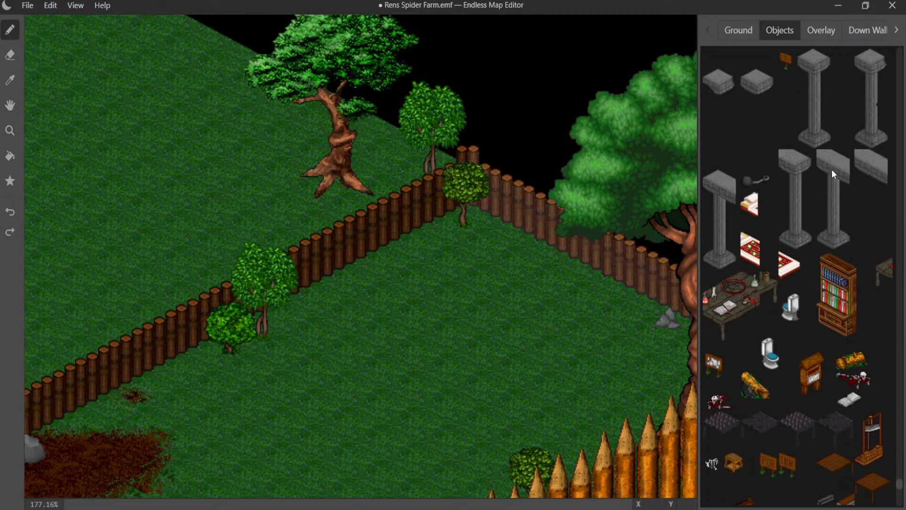
pyautogui.click(431, 177)
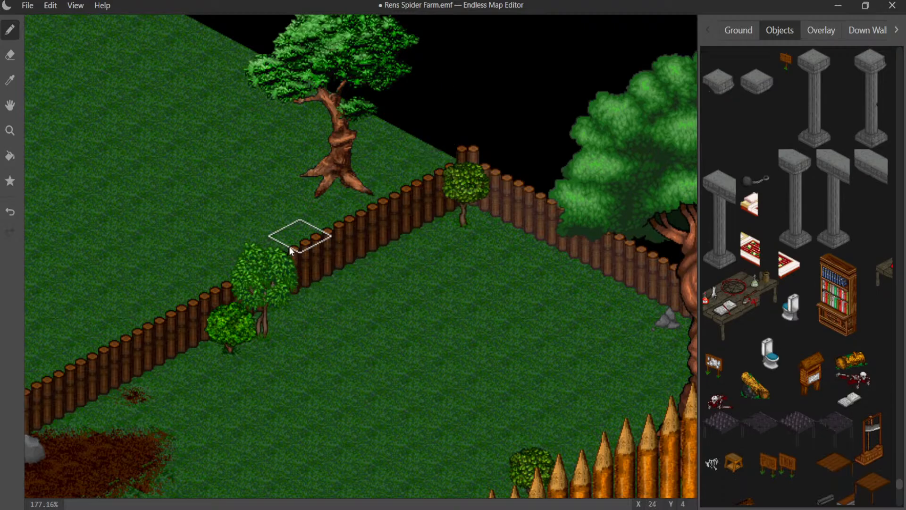
# - Place a round leafy tree at the map's edge, just behind the crown of the gnarled tree
pyautogui.moveTo(291, 249); pyautogui.dragTo(345, 328, button='middle')
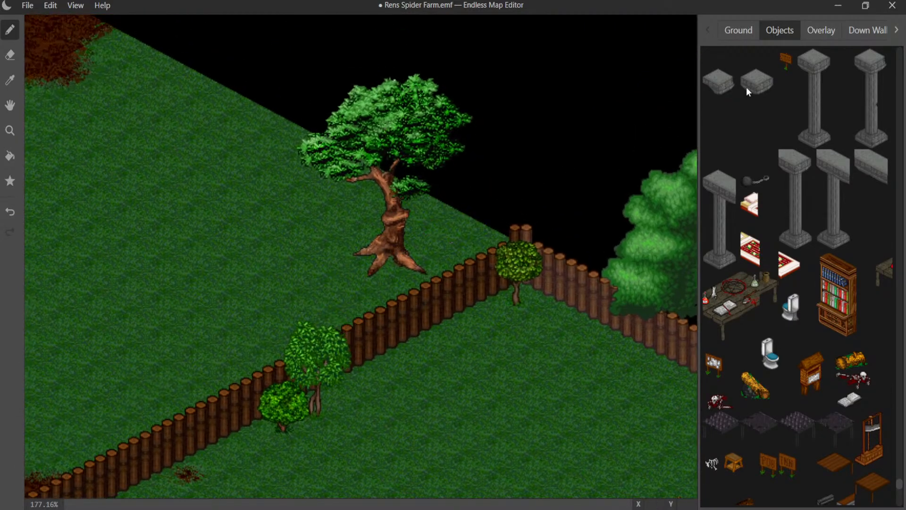
pyautogui.scroll(15, 777, 58)
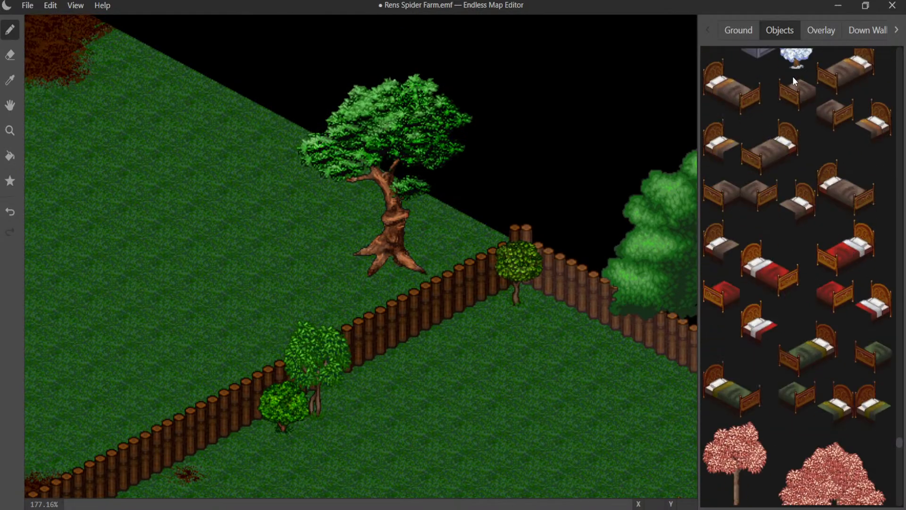
pyautogui.scroll(15, 793, 76)
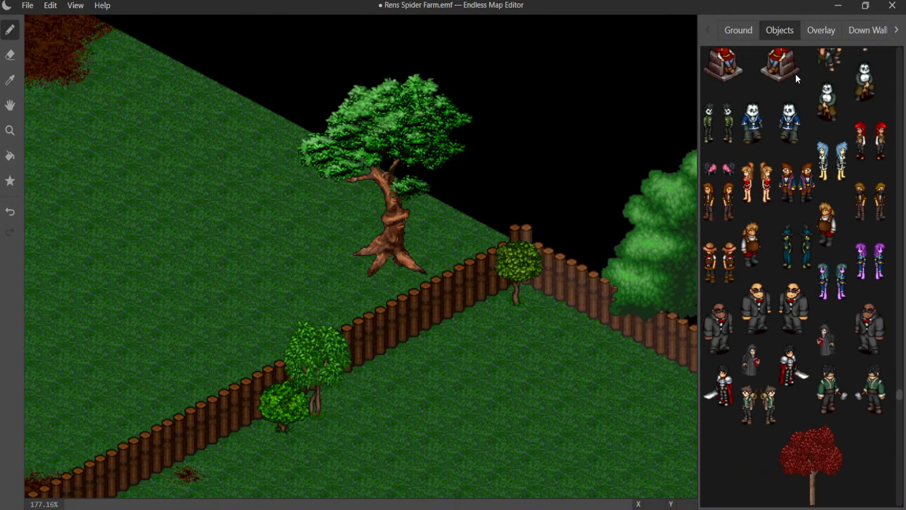
pyautogui.scroll(15, 797, 72)
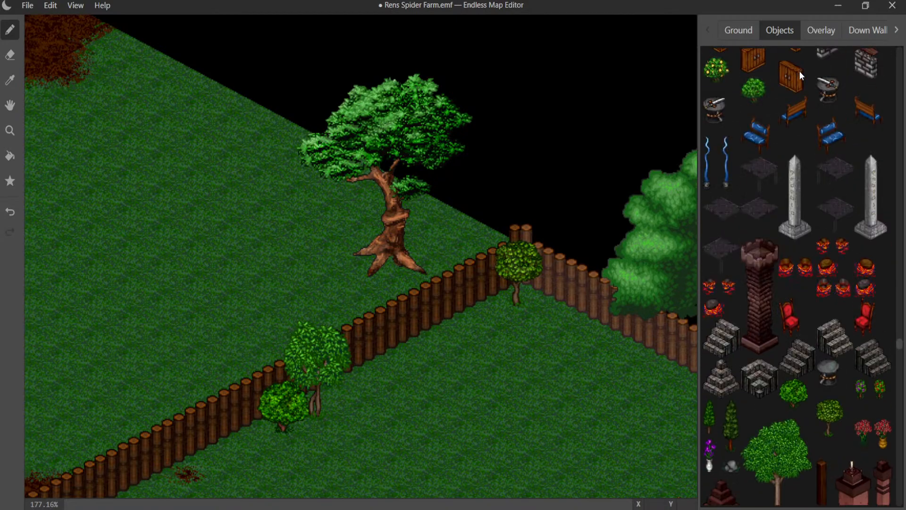
pyautogui.scroll(15, 799, 71)
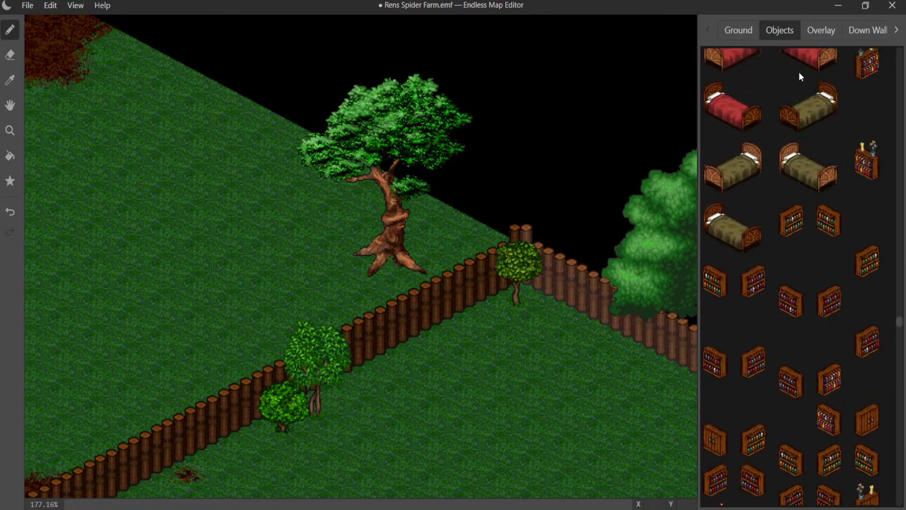
pyautogui.scroll(10, 798, 71)
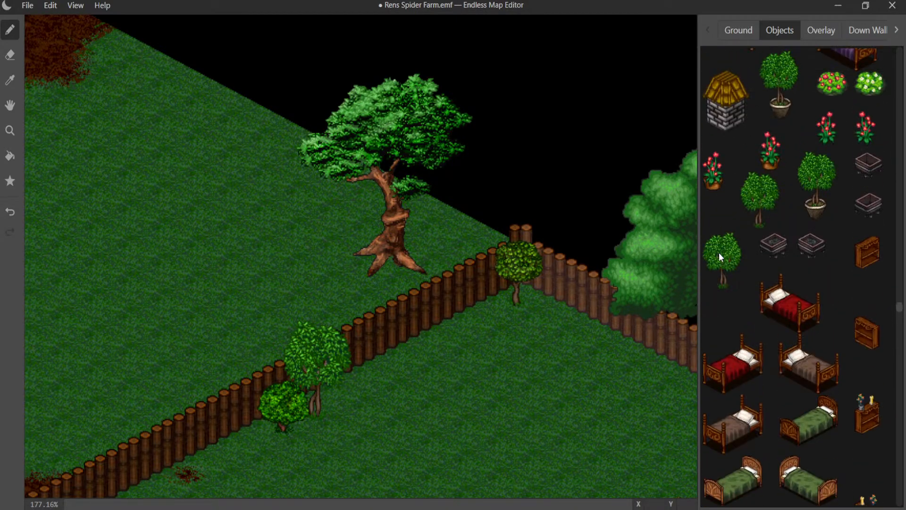
pyautogui.click(335, 155)
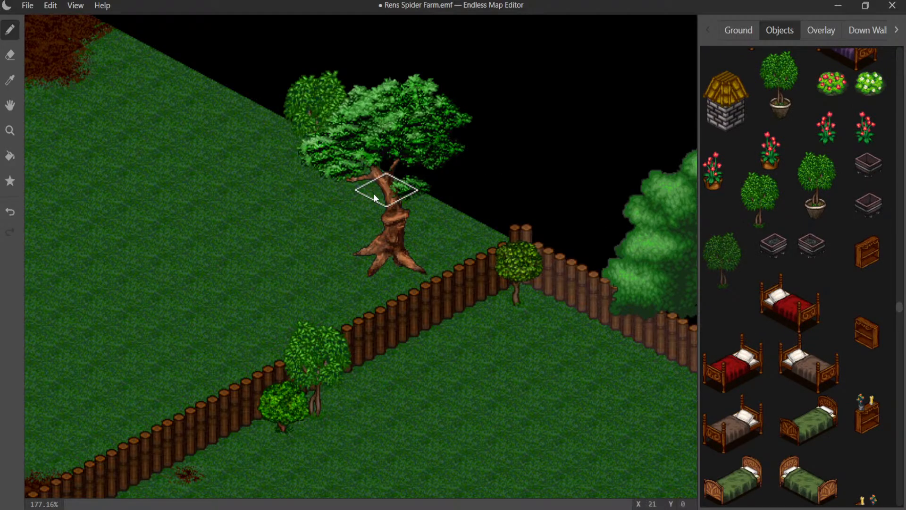
# - Sample the plain brown log fence segment from the existing fence that runs past the large twisted tree
pyautogui.scroll(2, 778, 173)
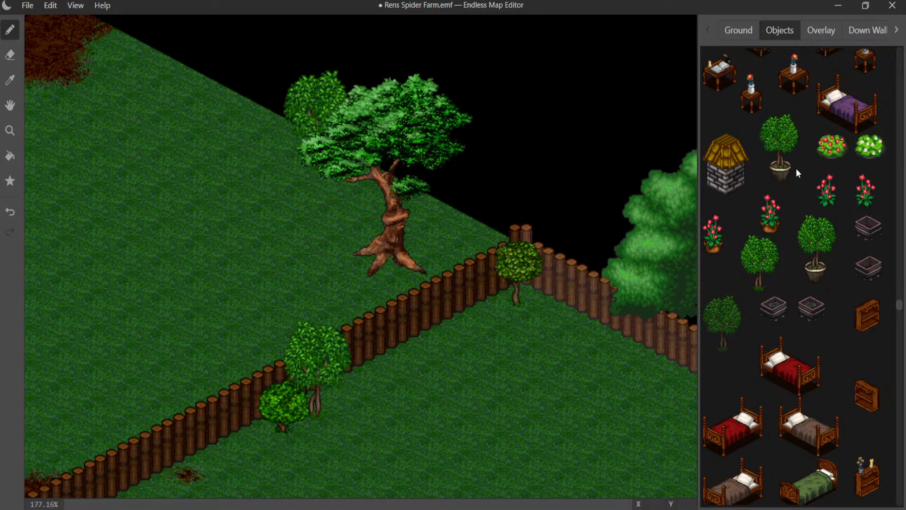
pyautogui.scroll(-5, 398, 279)
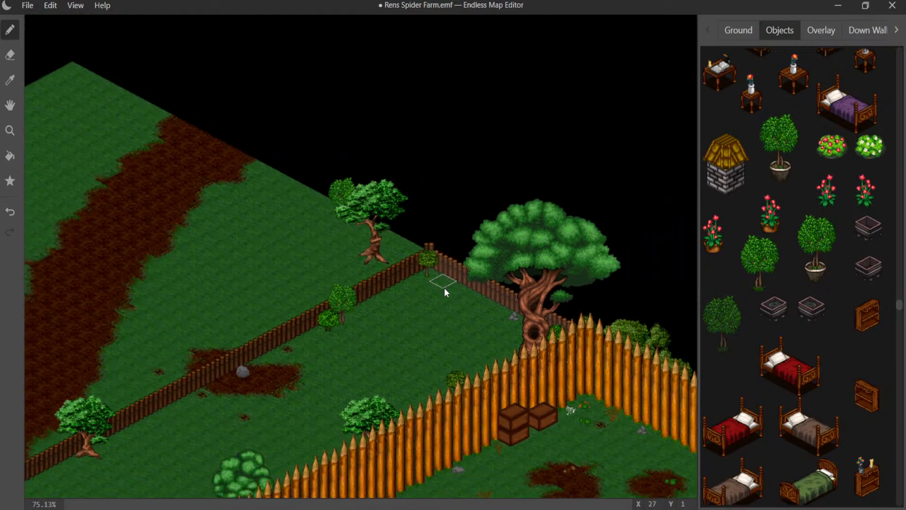
pyautogui.moveTo(444, 290); pyautogui.dragTo(579, 289, button='middle')
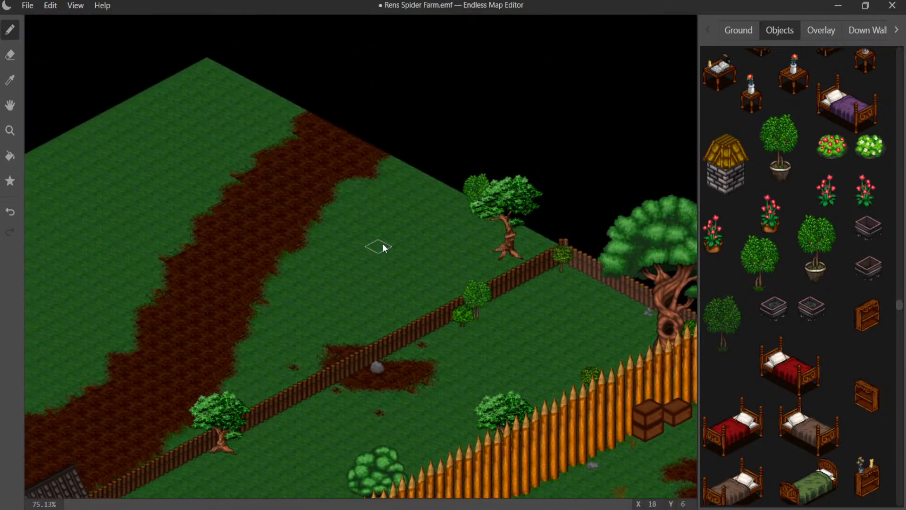
pyautogui.scroll(2, 397, 188)
pyautogui.scroll(2, 470, 288)
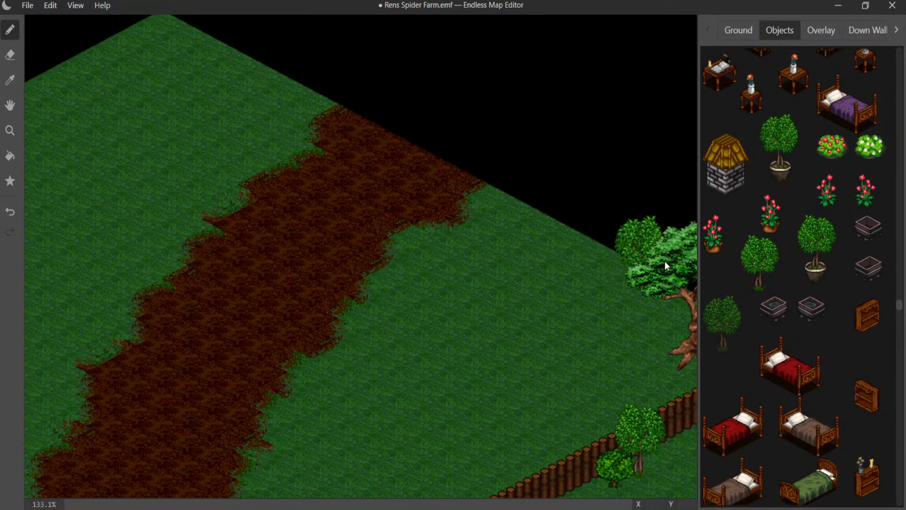
pyautogui.click(866, 30)
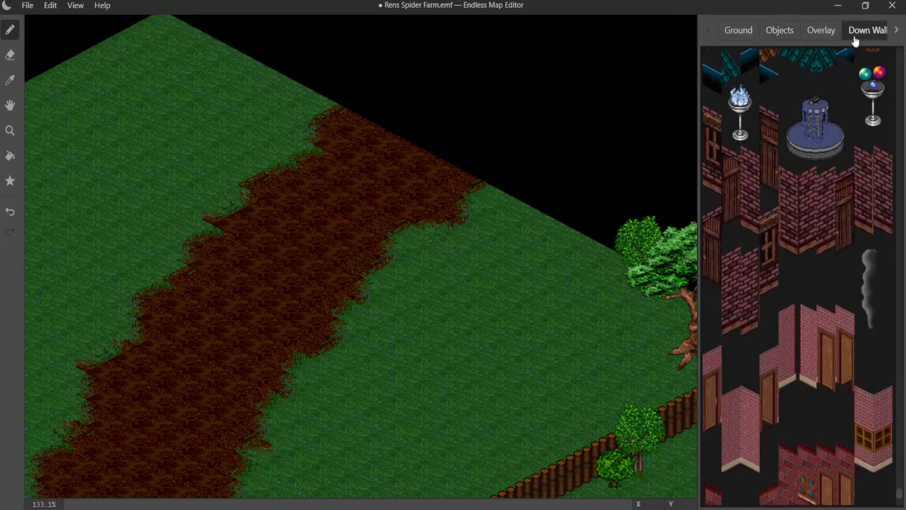
pyautogui.scroll(-5, 793, 112)
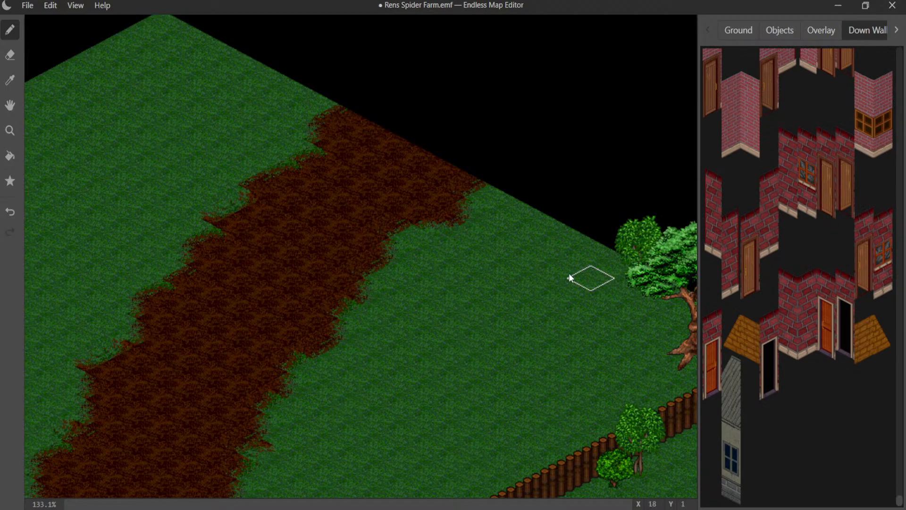
pyautogui.moveTo(533, 276); pyautogui.dragTo(604, 10, button='middle')
pyautogui.moveTo(416, 281); pyautogui.dragTo(667, 21, button='middle')
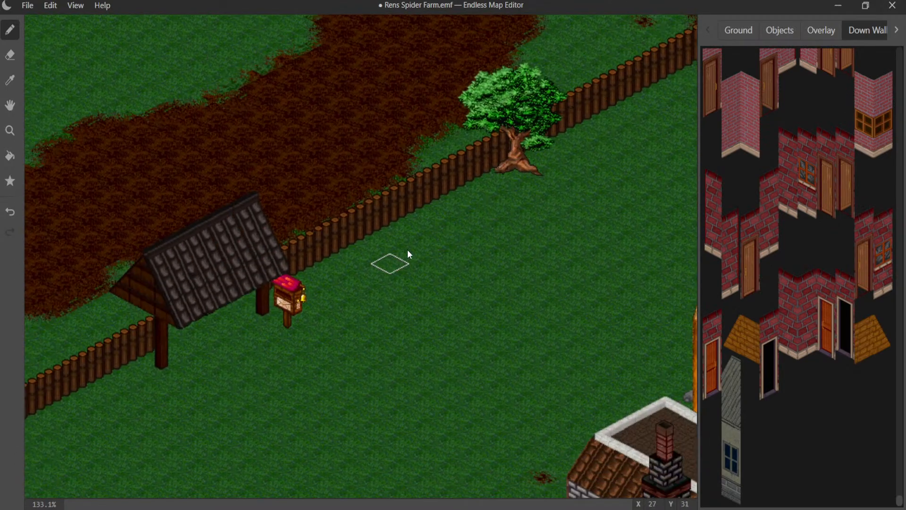
pyautogui.moveTo(406, 255); pyautogui.dragTo(685, 97, button='middle')
pyautogui.moveTo(461, 182); pyautogui.dragTo(658, 28, button='middle')
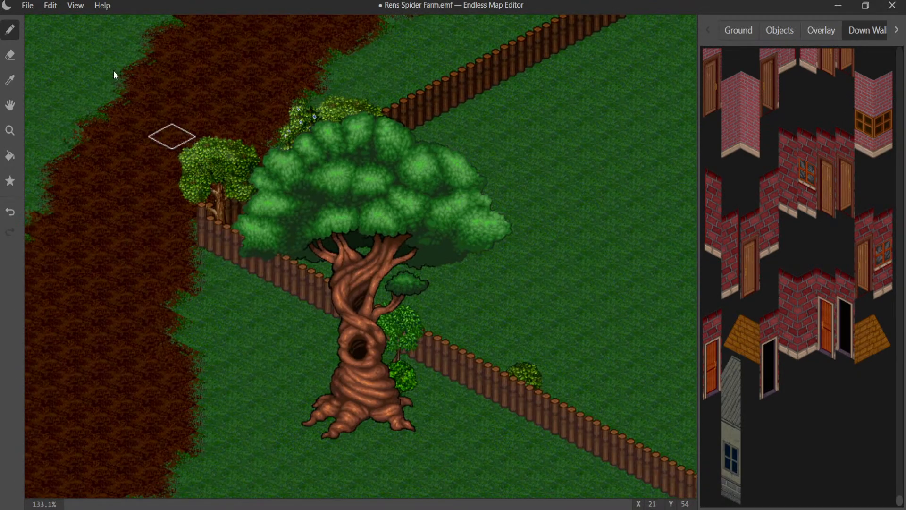
pyautogui.click(10, 82)
pyautogui.click(538, 416)
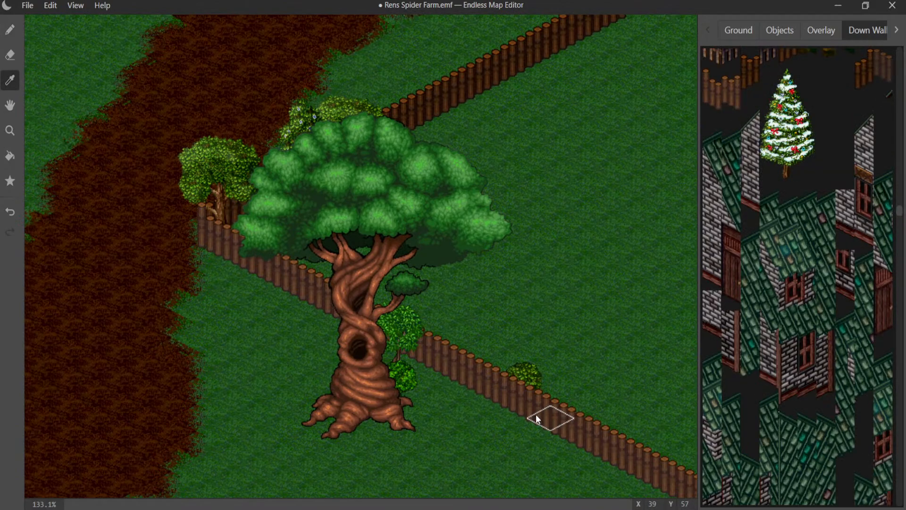
# - Build a log fence along the map's edge behind the gnarled tree, from tile X 15 to X 23 on row Y 0
pyautogui.moveTo(525, 198); pyautogui.dragTo(443, 448, button='middle')
pyautogui.moveTo(328, 330)
pyautogui.mouseDown(button='middle')
pyautogui.moveTo(254, 441)
pyautogui.moveTo(198, 455)
pyautogui.mouseUp(button='middle')
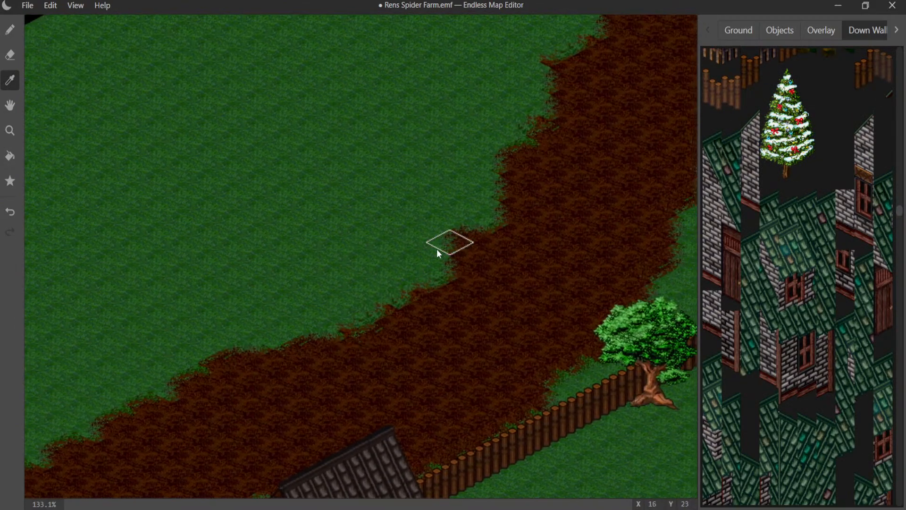
pyautogui.moveTo(434, 246); pyautogui.dragTo(225, 409, button='middle')
pyautogui.moveTo(413, 287); pyautogui.dragTo(175, 349, button='middle')
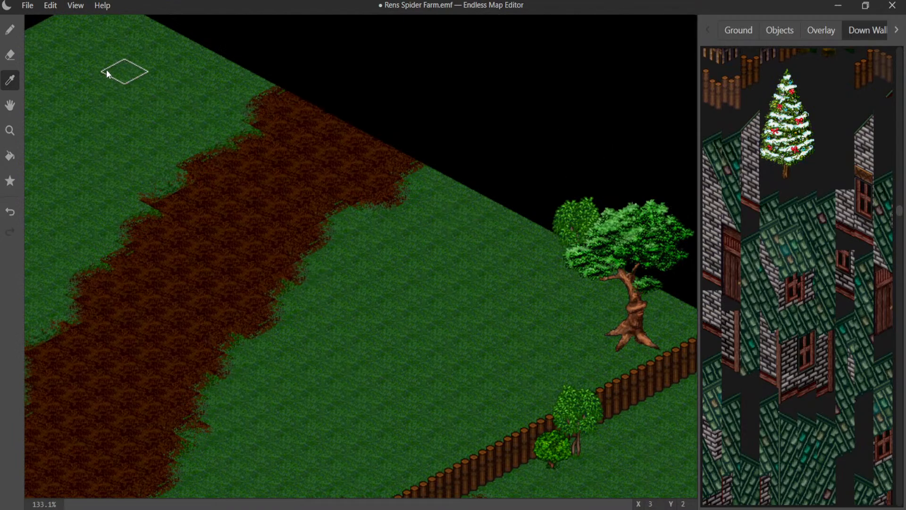
pyautogui.click(10, 30)
pyautogui.click(491, 212)
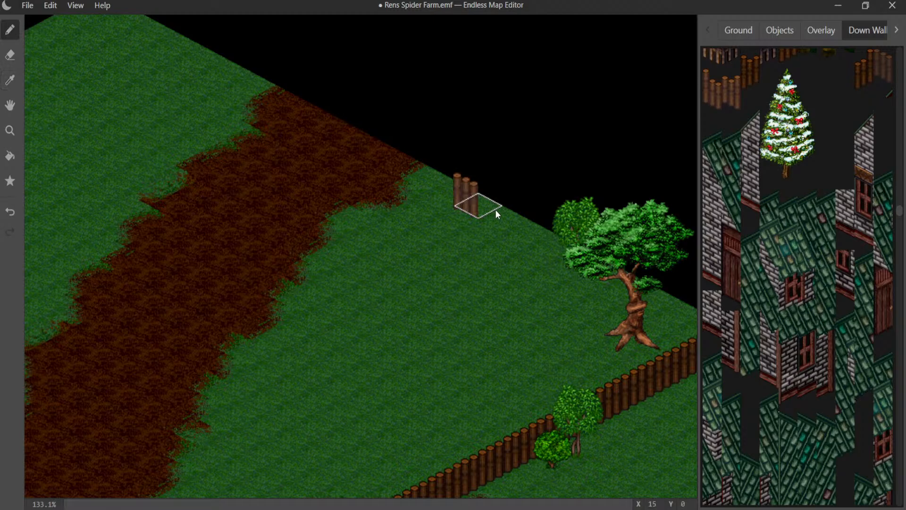
pyautogui.click(499, 217)
pyautogui.click(521, 225)
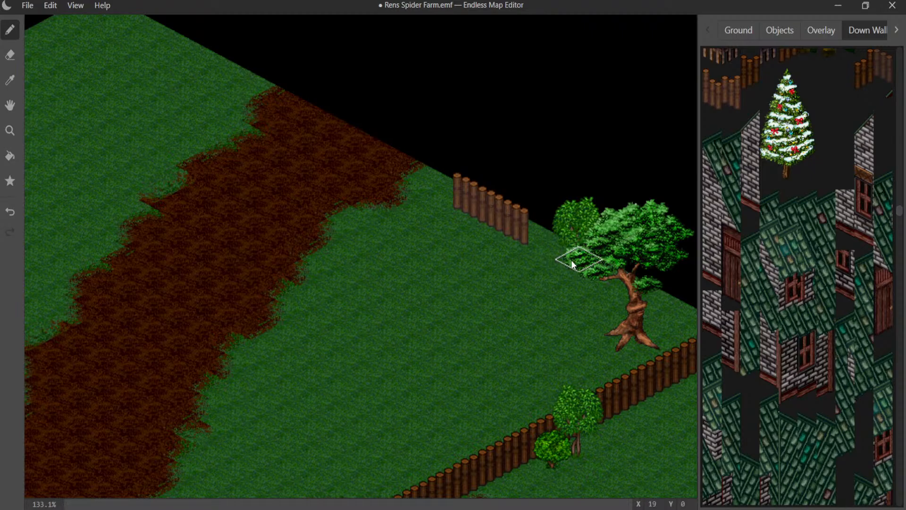
pyautogui.moveTo(557, 258)
pyautogui.mouseDown()
pyautogui.moveTo(616, 275)
pyautogui.moveTo(665, 309)
pyautogui.mouseUp()
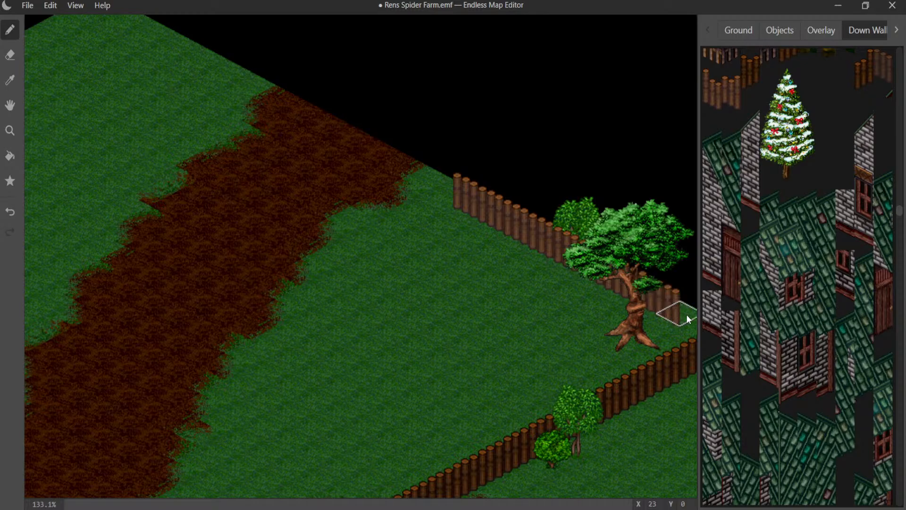
# - Continue the edge fence past the gnarled tree to join the corner of the existing log fence
pyautogui.moveTo(624, 313); pyautogui.dragTo(554, 285, button='middle')
pyautogui.click(608, 287)
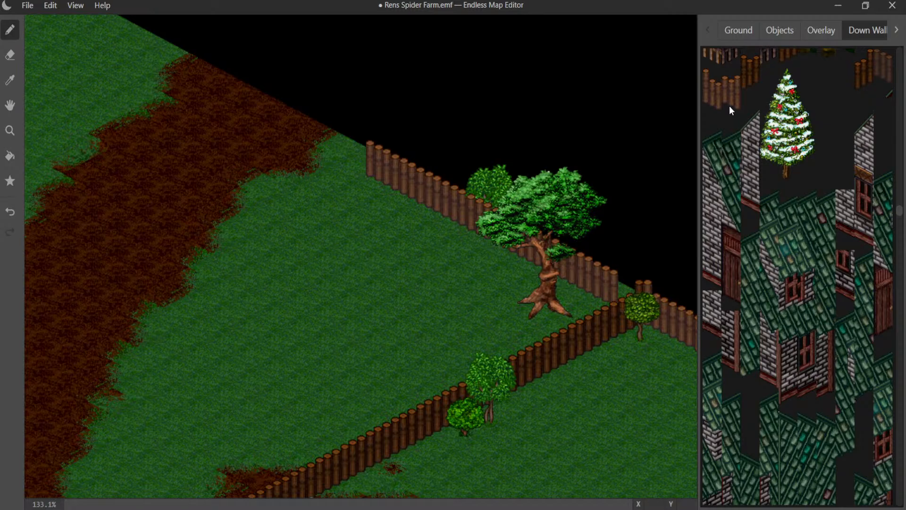
pyautogui.click(626, 297)
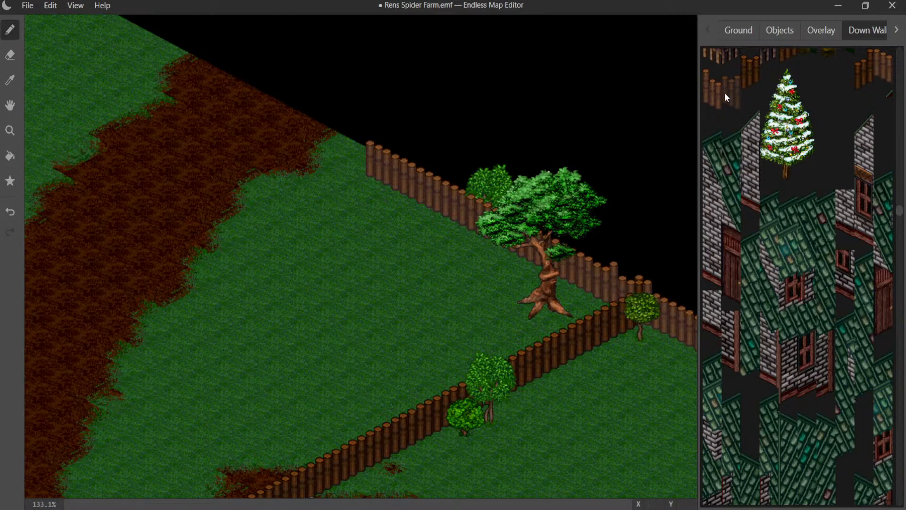
pyautogui.click(879, 67)
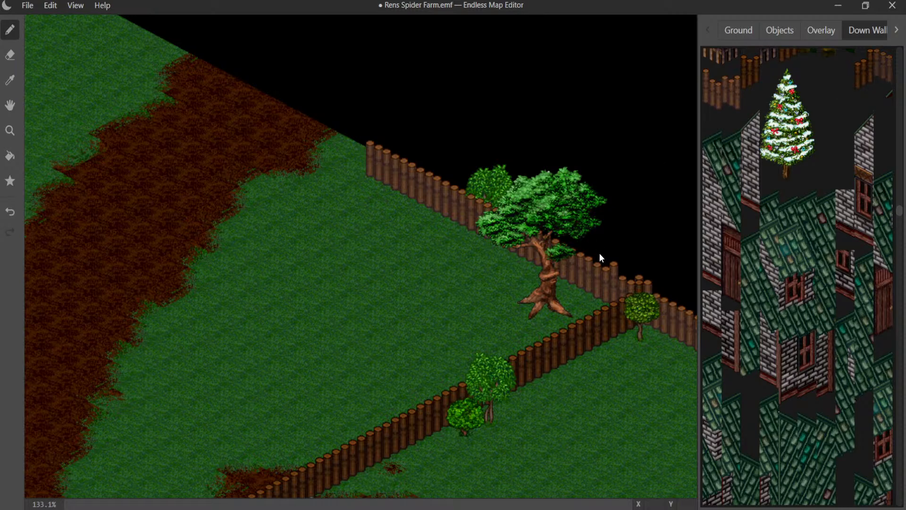
pyautogui.click(605, 296)
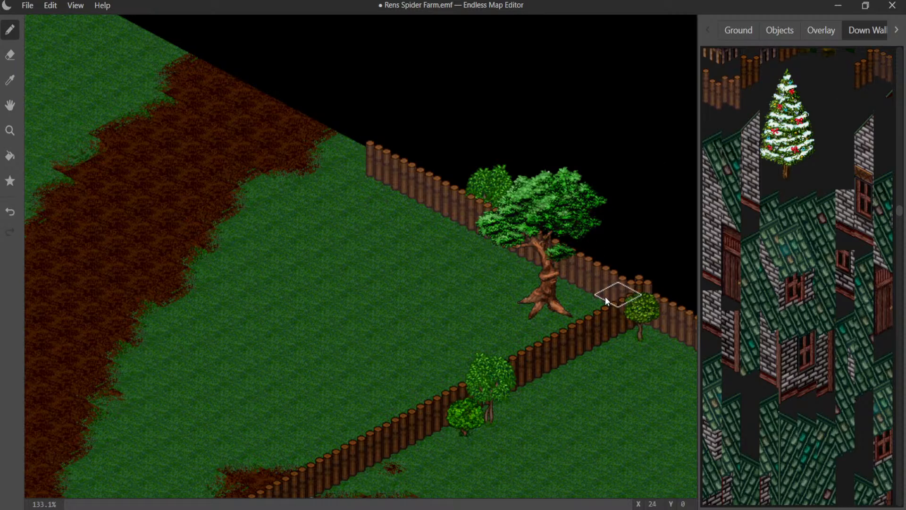
# - Extend the edge fence toward the dirt path with a plain segment at X 14, Y 0 and a tall end-post segment at X 13, Y 0
pyautogui.click(375, 164)
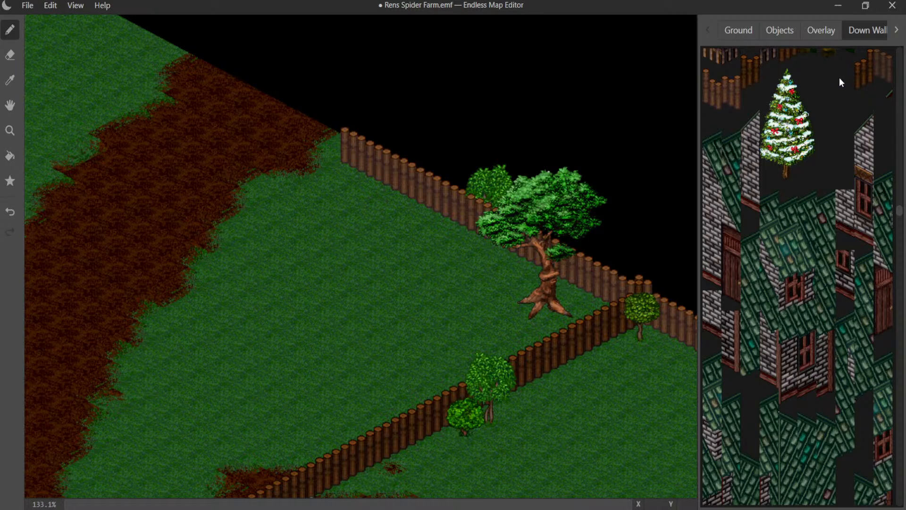
pyautogui.scroll(3, 845, 90)
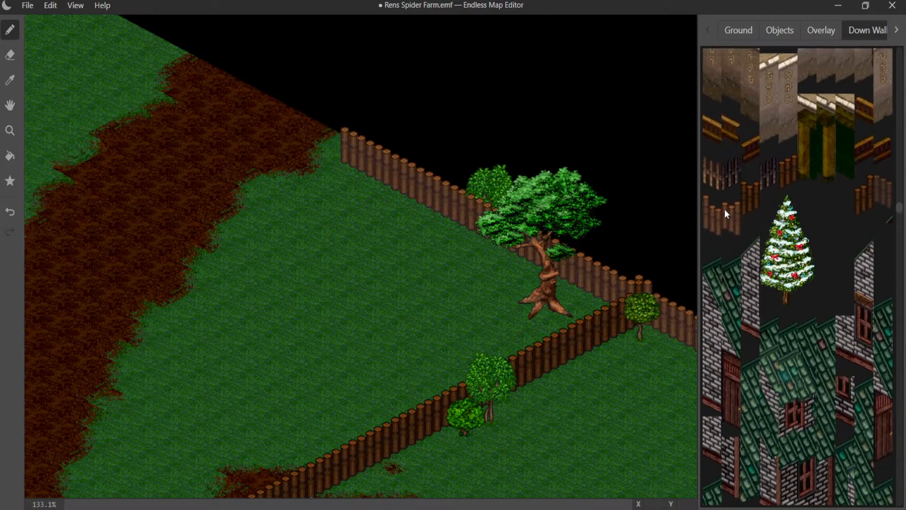
pyautogui.click(326, 137)
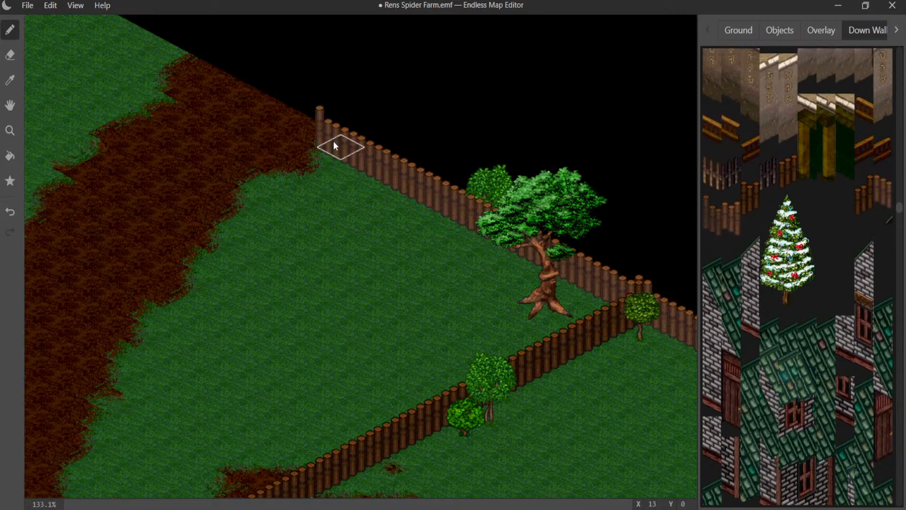
# - Lengthen the edge fence one tile onto the dirt path, using a plain segment in place of the old end post and a tall end-post segment beyond it
pyautogui.moveTo(236, 105); pyautogui.dragTo(334, 228, button='middle')
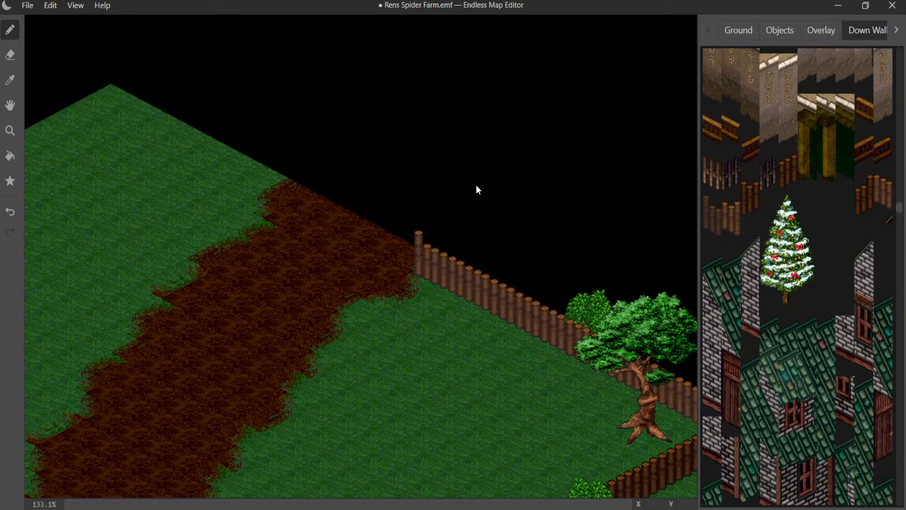
pyautogui.click(399, 250)
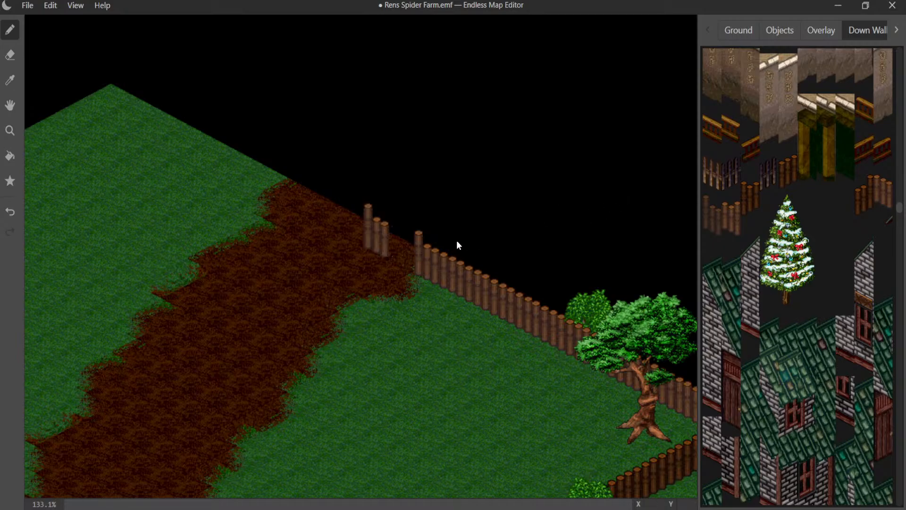
pyautogui.click(378, 248)
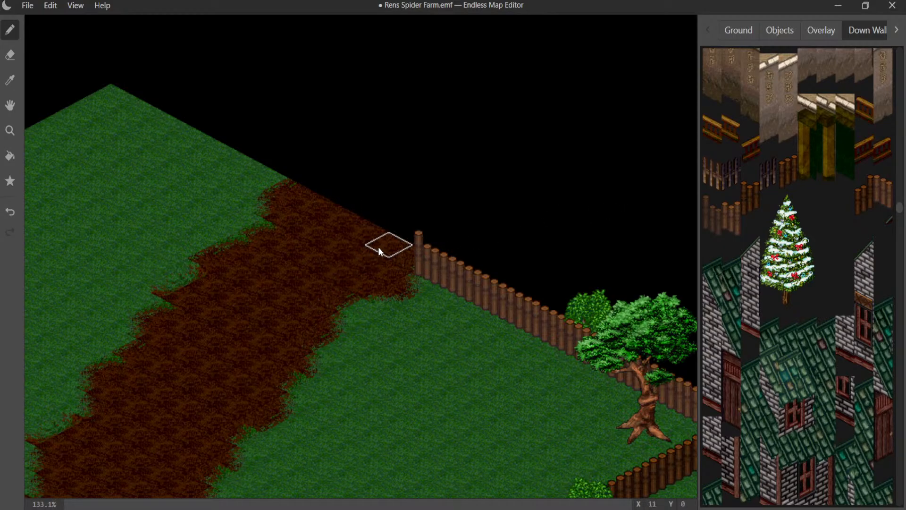
pyautogui.click(378, 247)
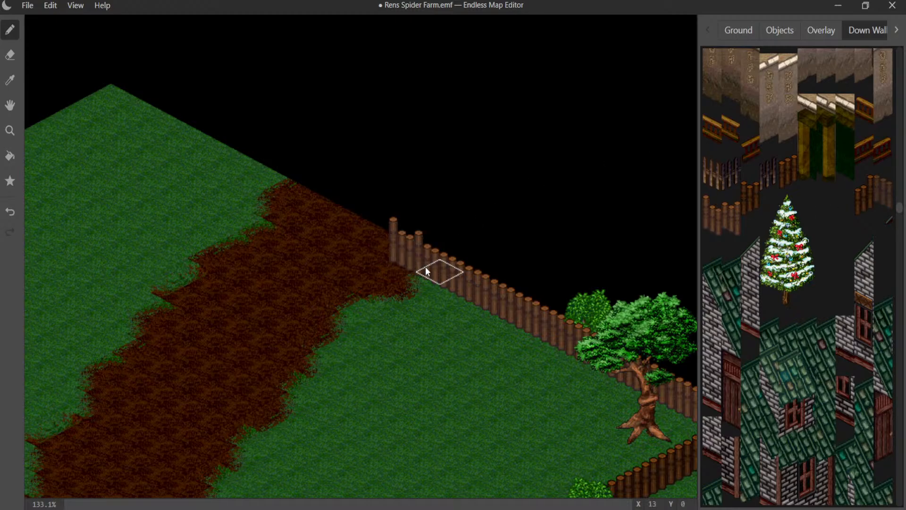
pyautogui.click(390, 248)
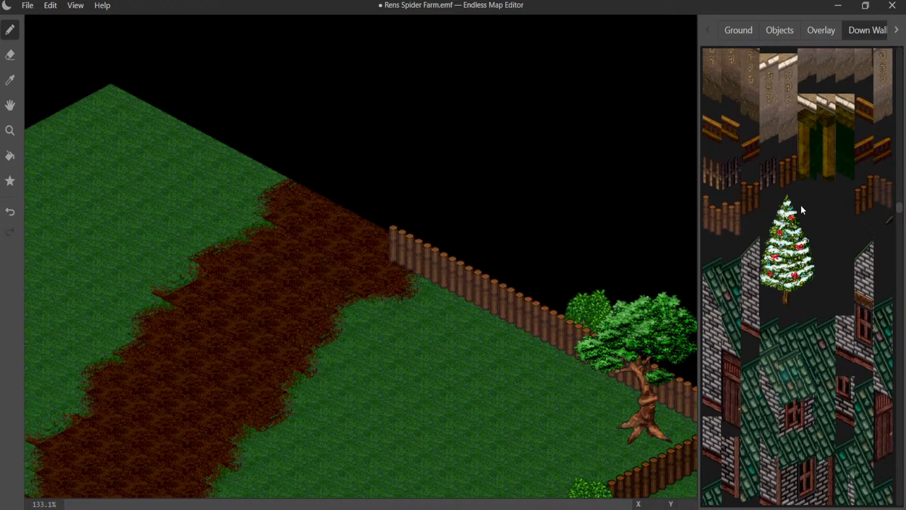
pyautogui.click(406, 262)
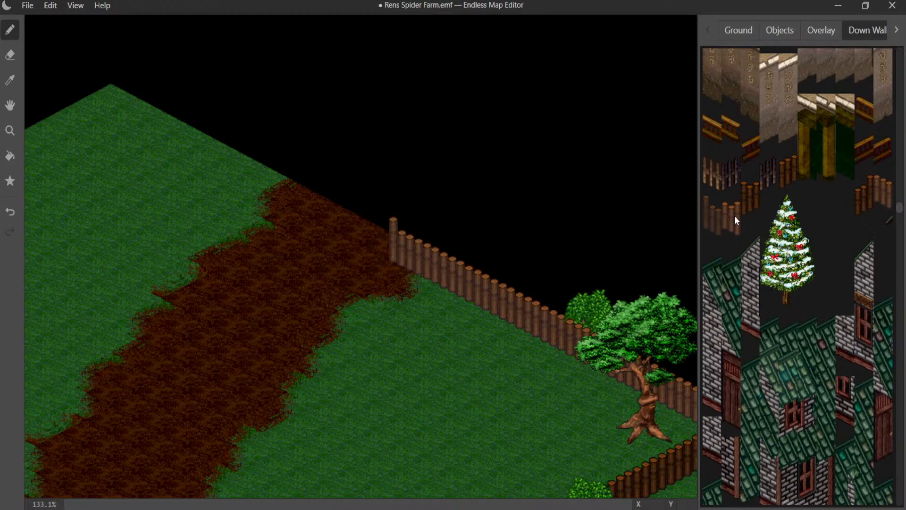
# - Fence the map's edge beyond the dirt path along row Y 0 from X 8 to X 1, using tall end-post segments at both ends
pyautogui.click(311, 205)
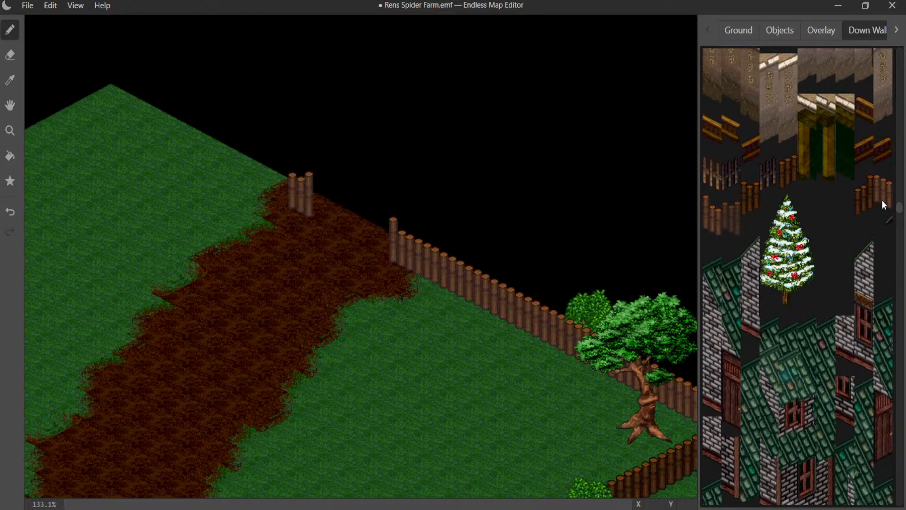
pyautogui.moveTo(267, 188); pyautogui.dragTo(135, 109)
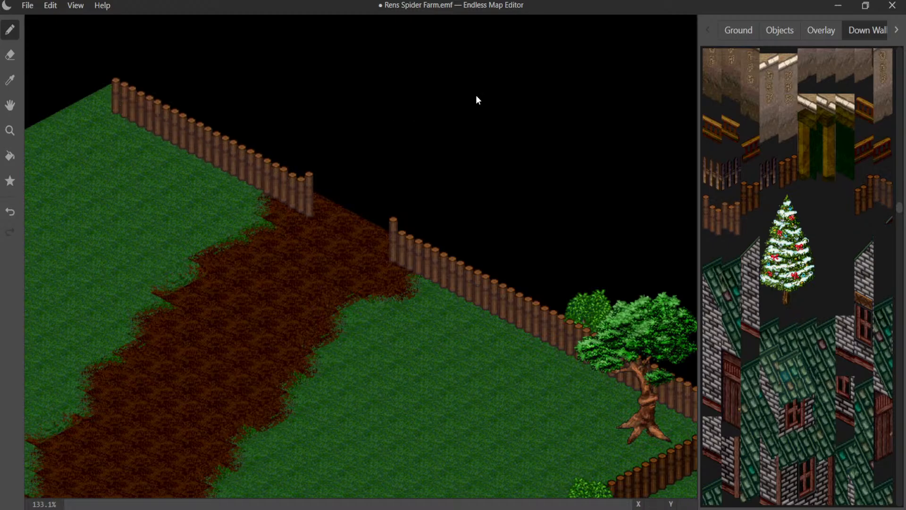
pyautogui.click(894, 34)
pyautogui.click(896, 31)
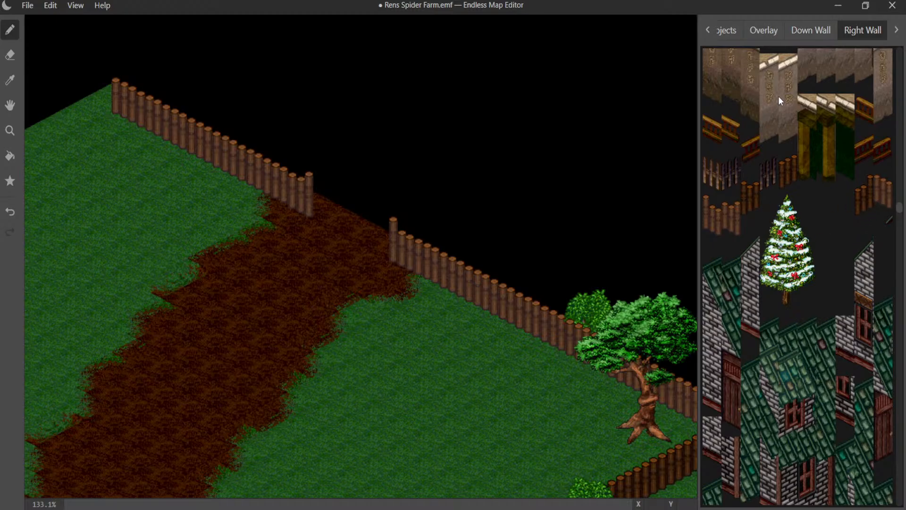
pyautogui.click(814, 31)
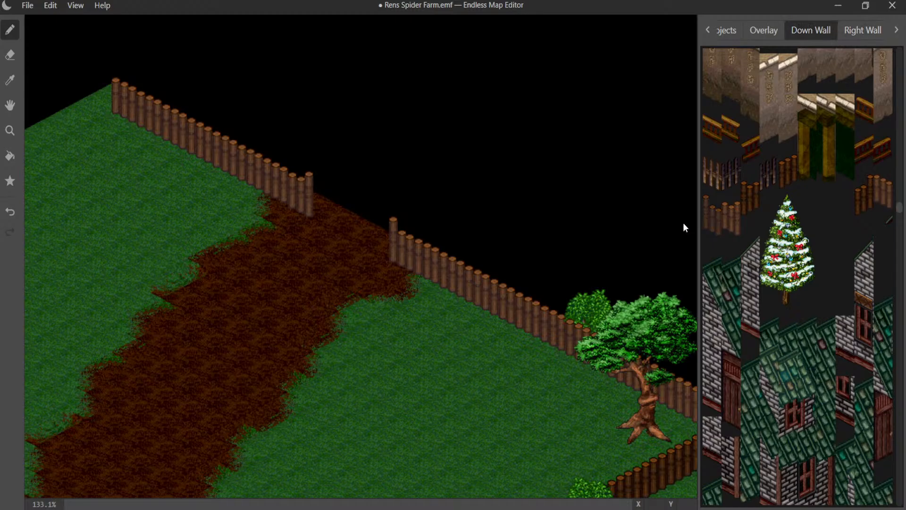
pyautogui.click(136, 118)
# - Run a log fence down the adjoining map edge along X 0 from Y 1 to Y 8, starting with a tall corner-post segment
pyautogui.click(855, 30)
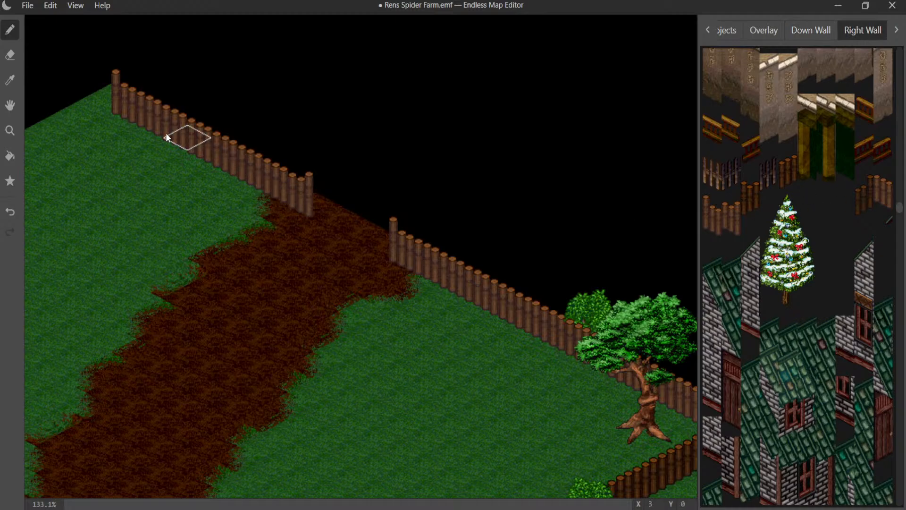
pyautogui.click(85, 123)
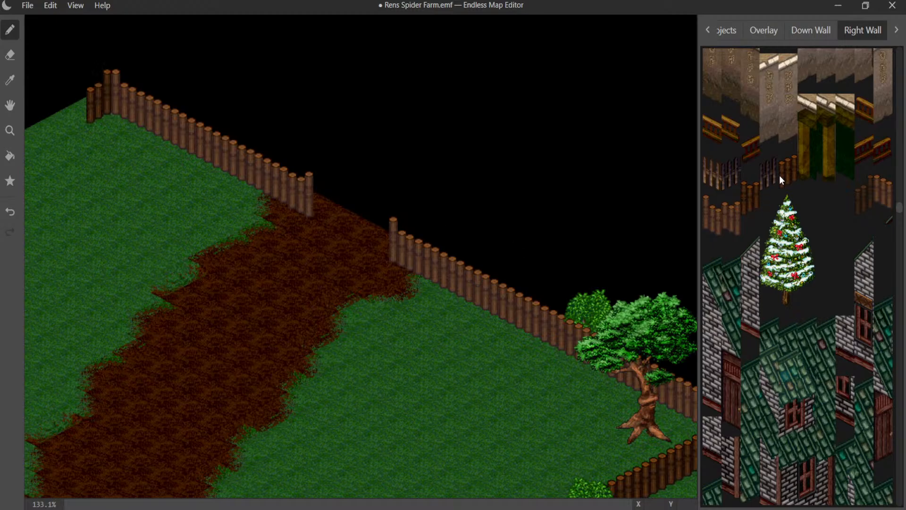
pyautogui.click(62, 135)
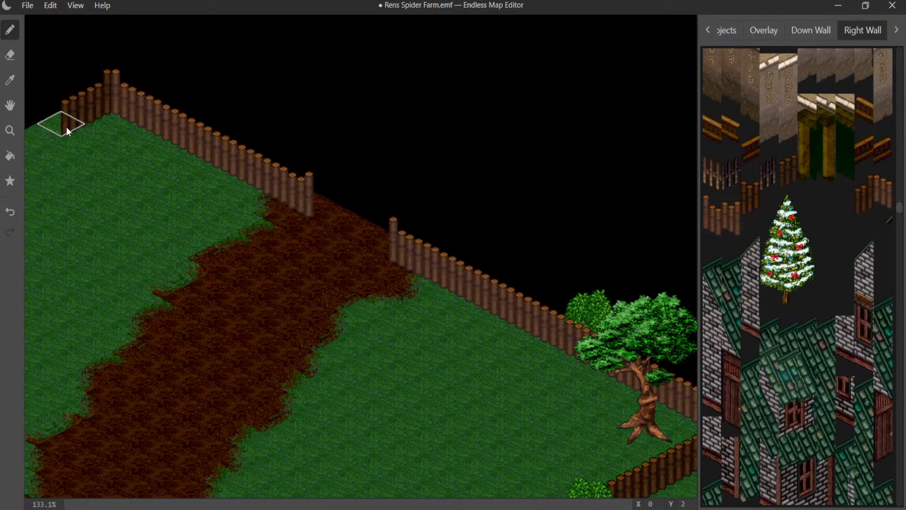
pyautogui.click(51, 136)
pyautogui.moveTo(108, 170); pyautogui.dragTo(294, 135, button='middle')
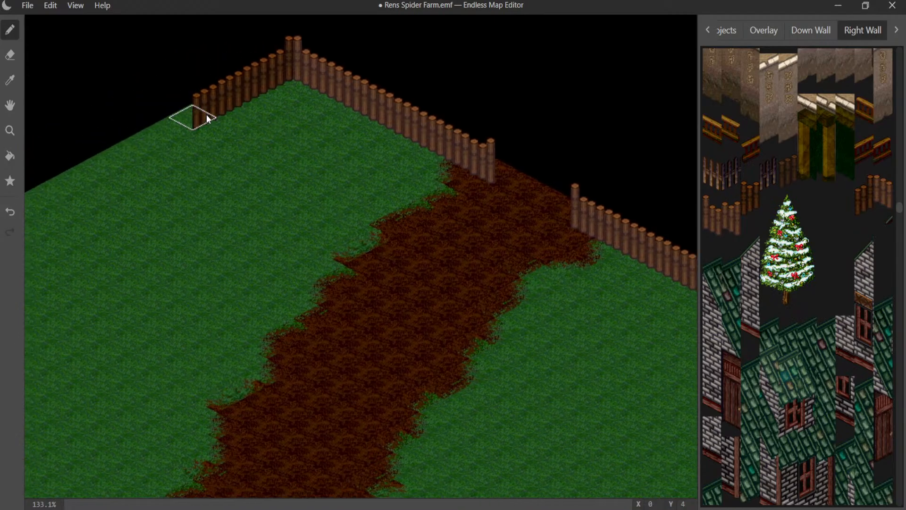
pyautogui.click(188, 123)
pyautogui.click(163, 134)
pyautogui.click(138, 144)
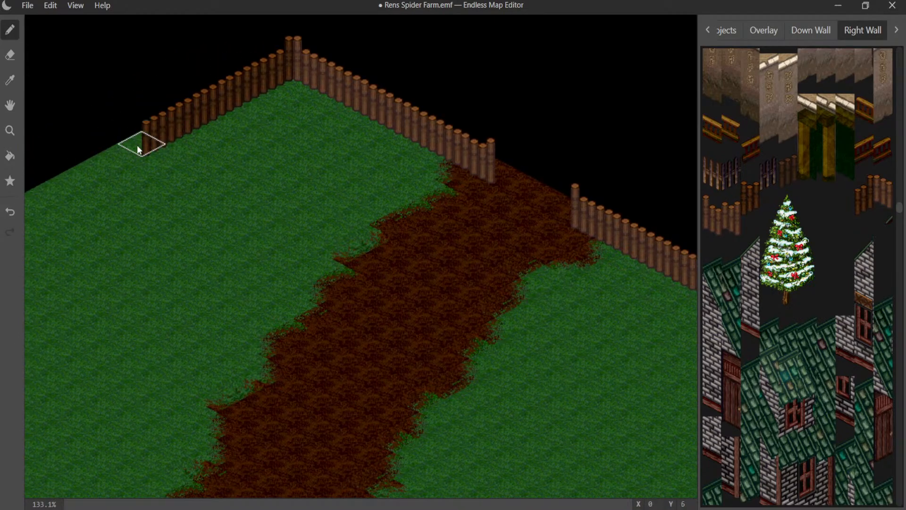
pyautogui.click(118, 156)
pyautogui.click(97, 166)
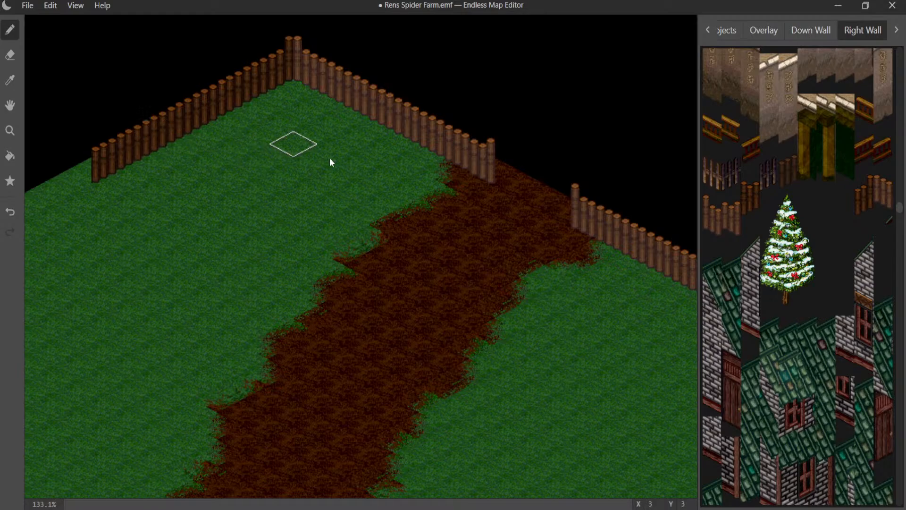
# - Place a round-crowned green tree in the fenced corner and shift it one tile inward to X 3, Y 3
pyautogui.scroll(-4, 347, 156)
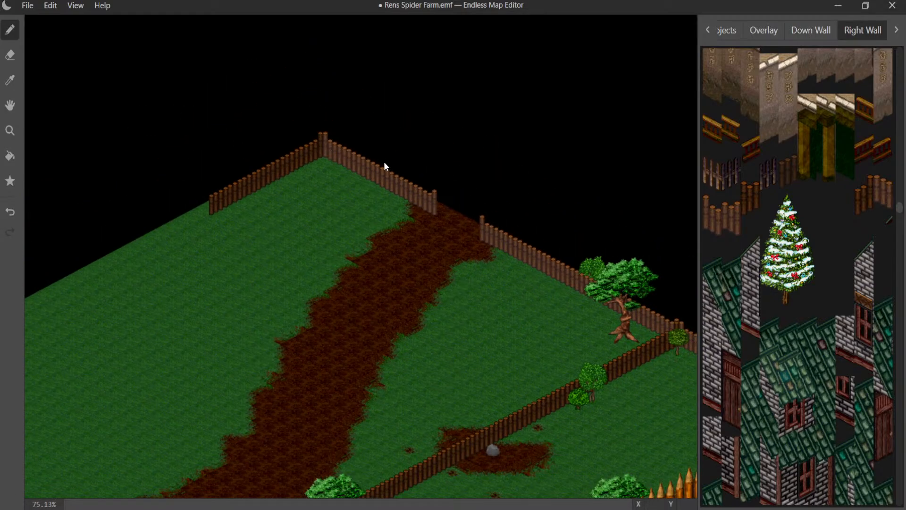
pyautogui.scroll(-5, 758, 161)
pyautogui.scroll(5, 759, 157)
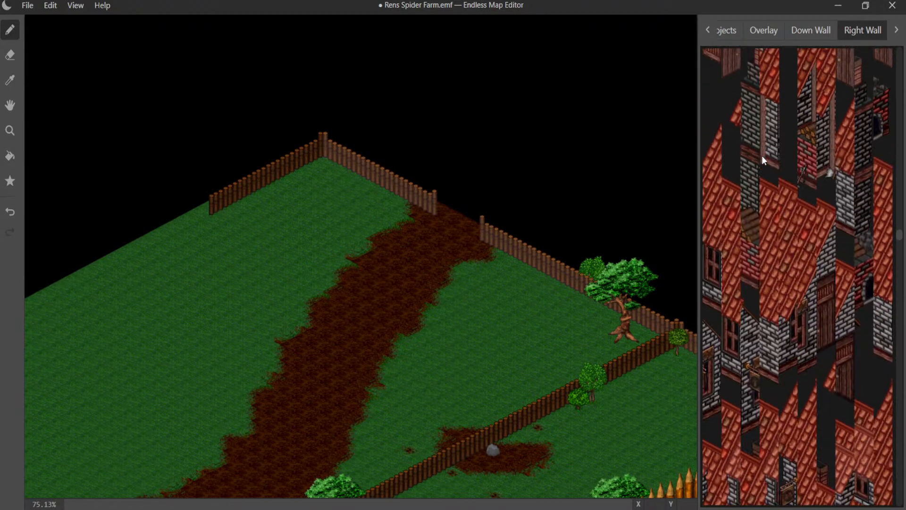
pyautogui.click(725, 37)
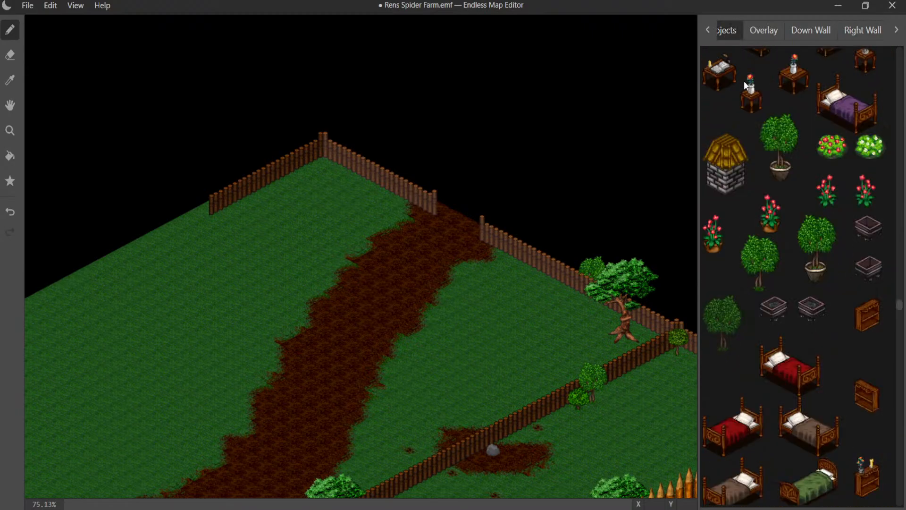
pyautogui.scroll(-4, 771, 81)
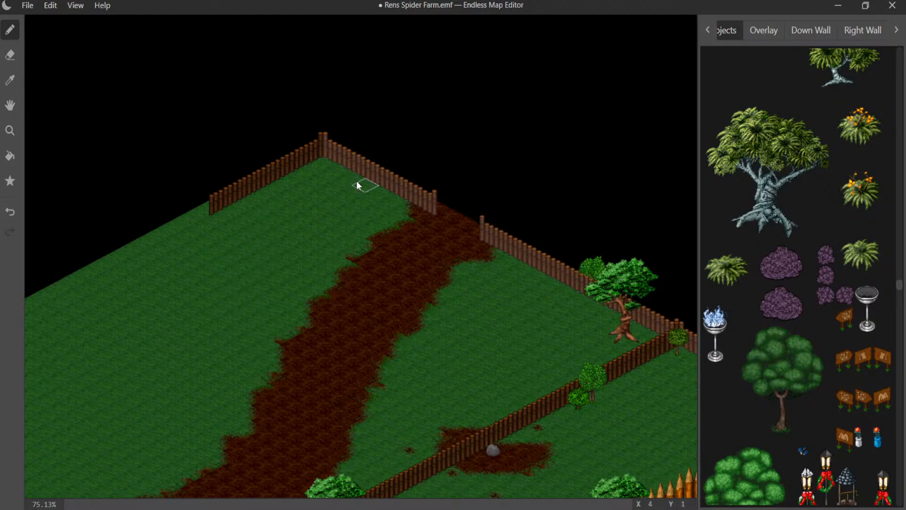
pyautogui.click(321, 181)
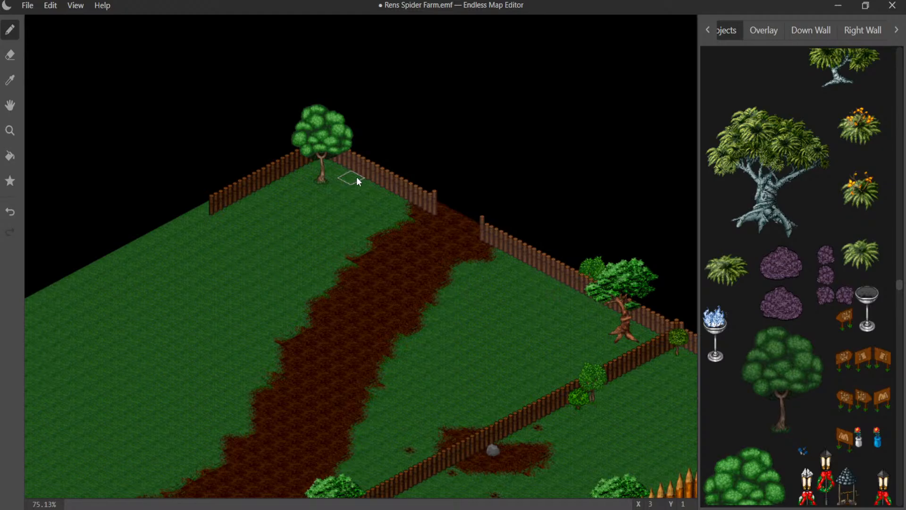
pyautogui.click(315, 179)
pyautogui.click(323, 200)
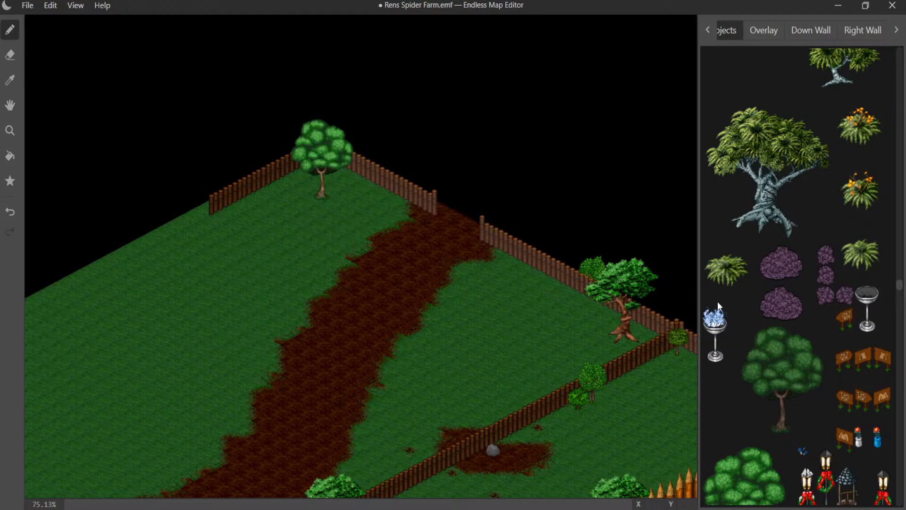
# - Plant a small olive-green tree at X 4, Y 2 and a bright green bush on the other side of the corner tree
pyautogui.scroll(-5, 800, 286)
pyautogui.scroll(-5, 802, 331)
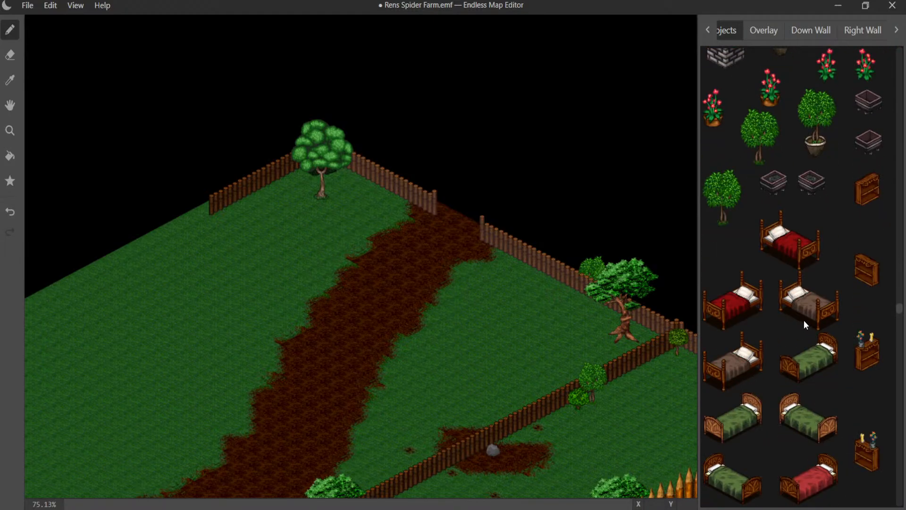
pyautogui.scroll(5, 318, 262)
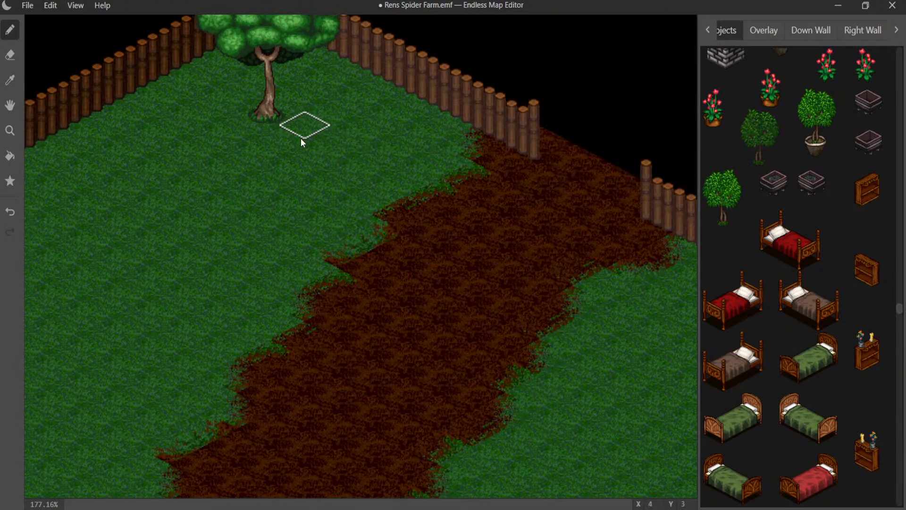
pyautogui.moveTo(301, 137); pyautogui.dragTo(442, 275, button='middle')
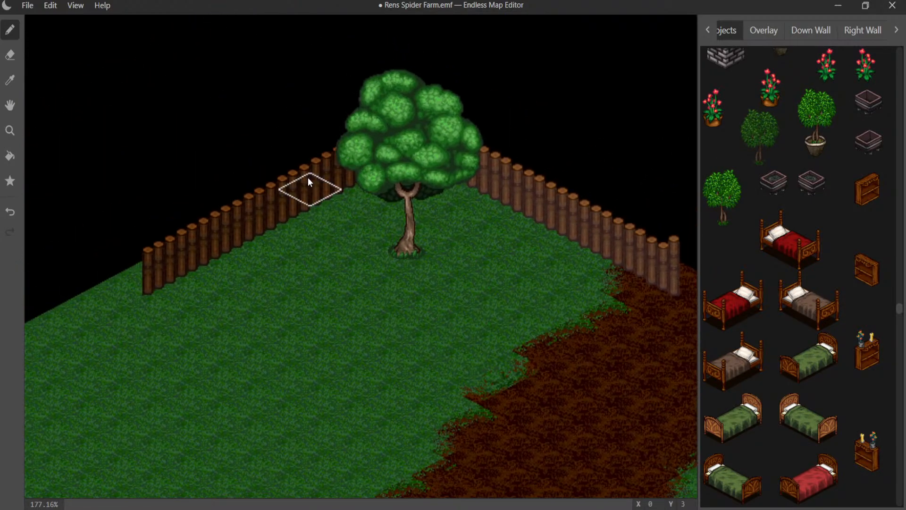
pyautogui.scroll(-3, 848, 255)
pyautogui.scroll(-10, 848, 255)
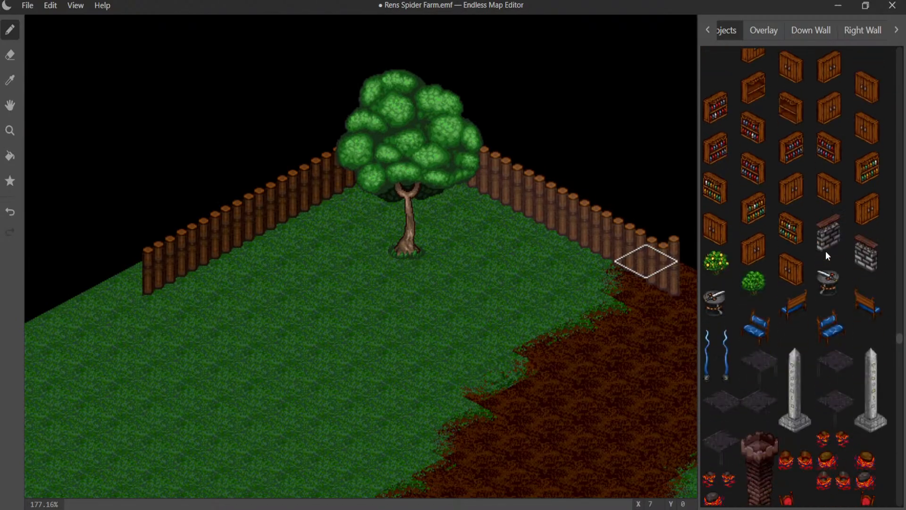
pyautogui.click(828, 116)
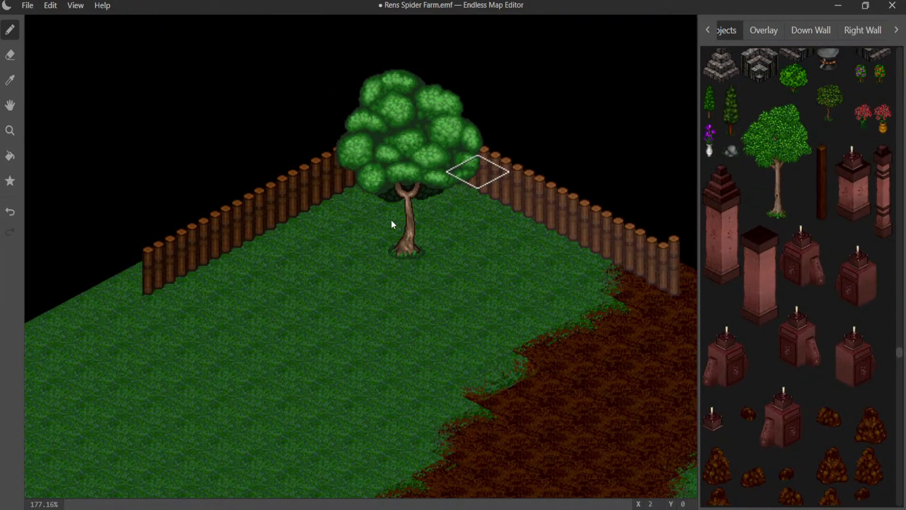
pyautogui.click(438, 228)
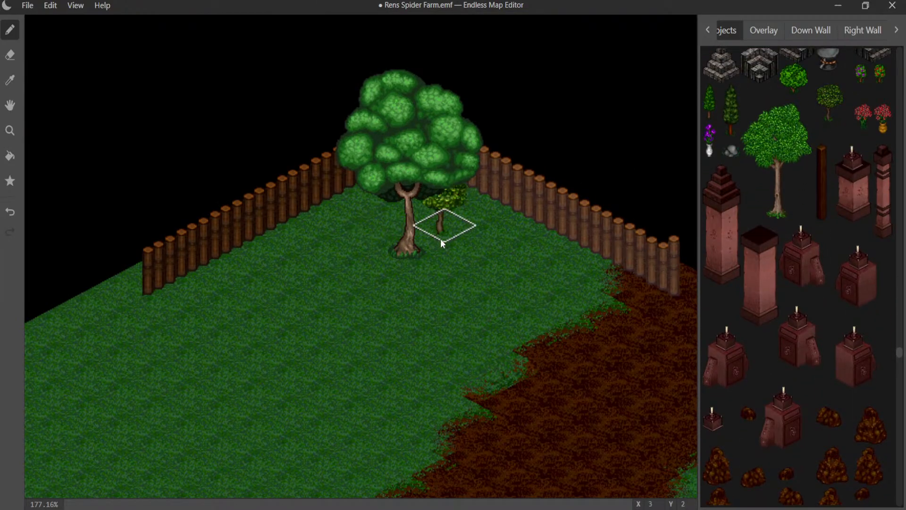
pyautogui.click(479, 258)
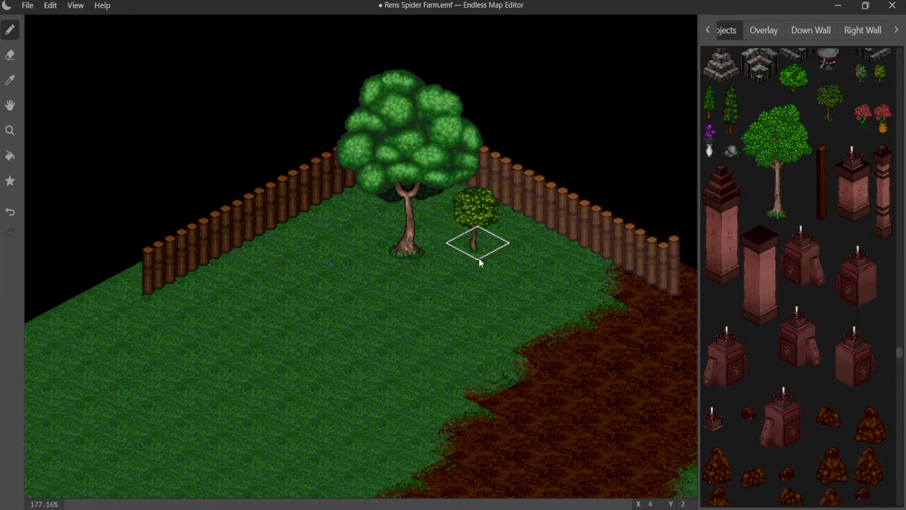
pyautogui.click(798, 87)
pyautogui.click(343, 206)
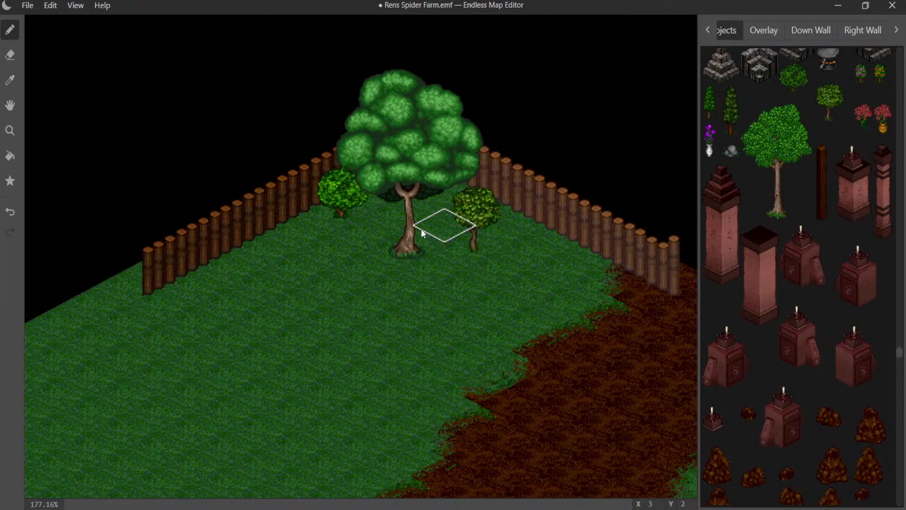
# - Place the largest twisted-trunk tree behind the edge fence between the map corner and the dirt path
pyautogui.moveTo(421, 230); pyautogui.dragTo(353, 267, button='middle')
pyautogui.scroll(15, 831, 199)
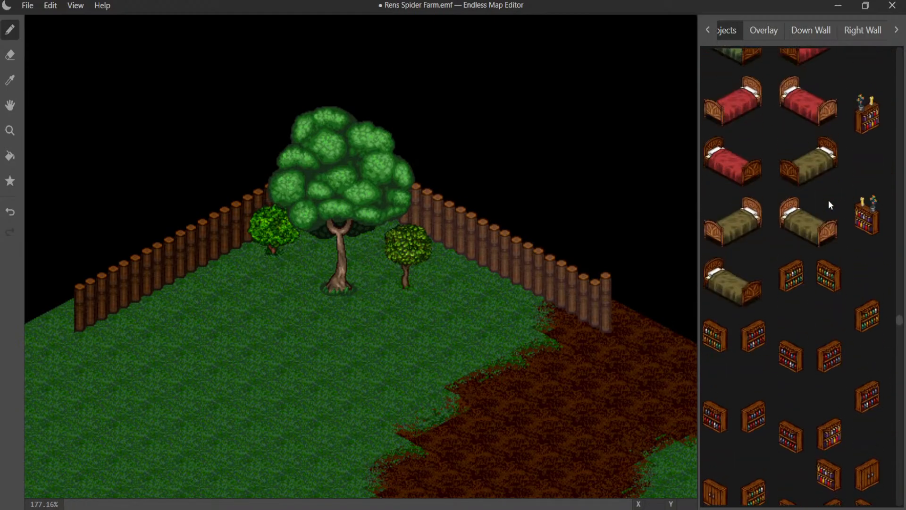
pyautogui.scroll(15, 828, 199)
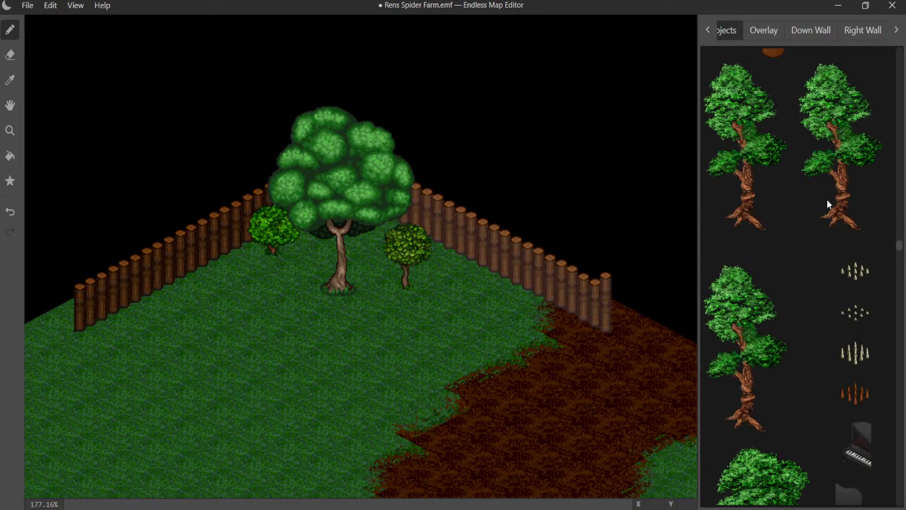
pyautogui.scroll(15, 827, 199)
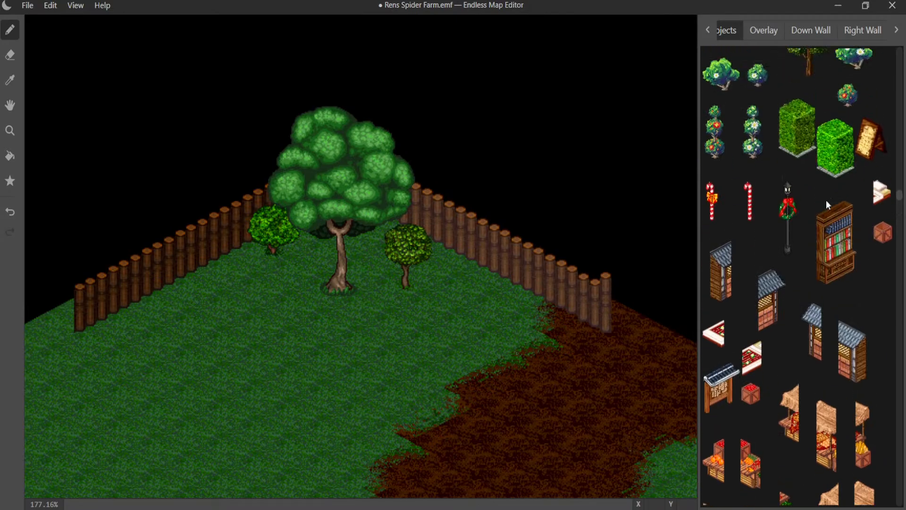
pyautogui.scroll(15, 826, 200)
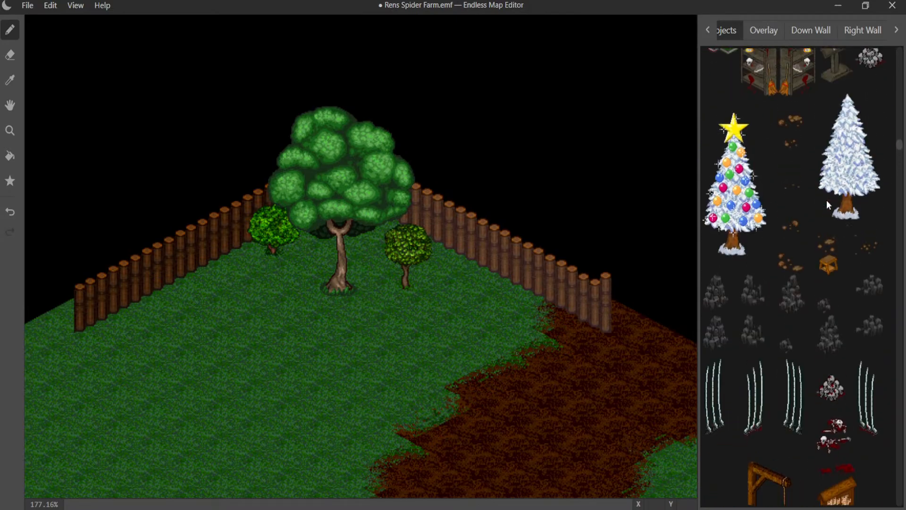
pyautogui.scroll(15, 826, 200)
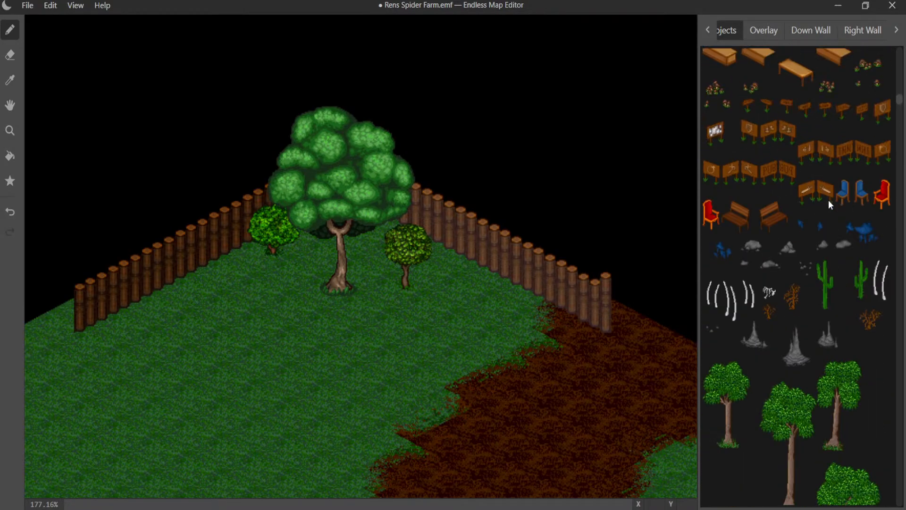
pyautogui.scroll(15, 829, 200)
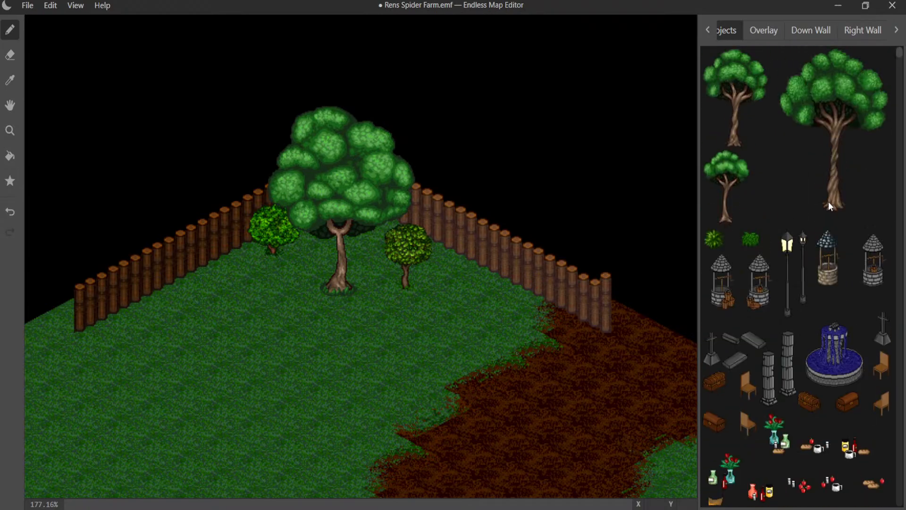
pyautogui.click(522, 270)
# - Place the medium twisted-trunk tree behind the fence at X 17, Y 0, between the dirt path and the gnarled tree
pyautogui.moveTo(531, 288); pyautogui.dragTo(134, 224, button='middle')
pyautogui.moveTo(273, 315); pyautogui.dragTo(316, 187, button='middle')
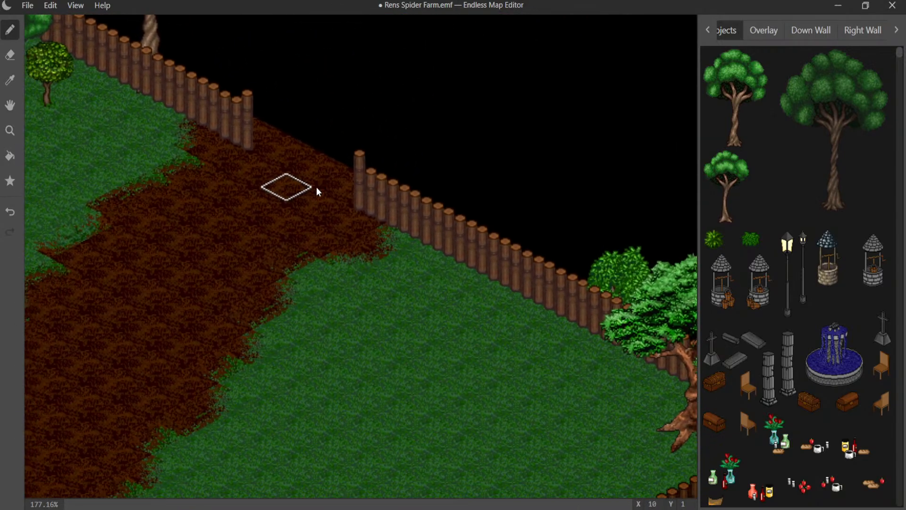
pyautogui.click(548, 288)
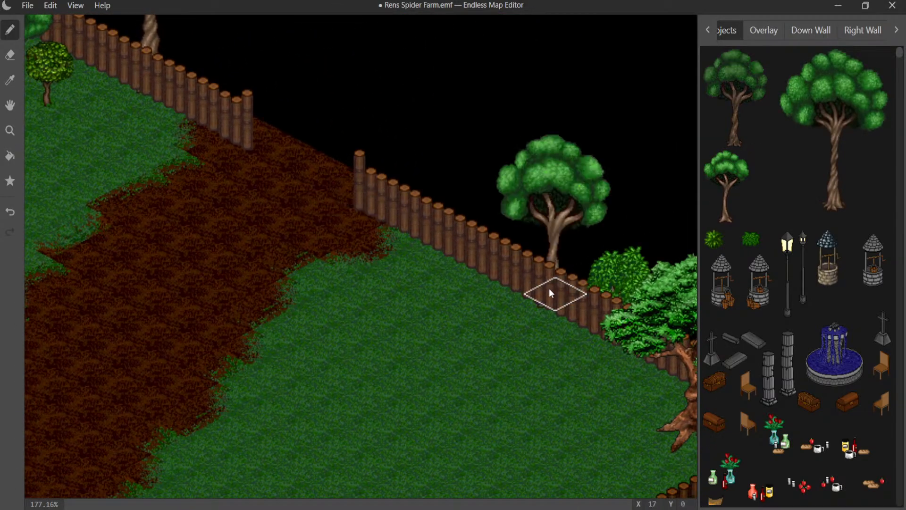
pyautogui.moveTo(395, 246); pyautogui.dragTo(581, 371, button='middle')
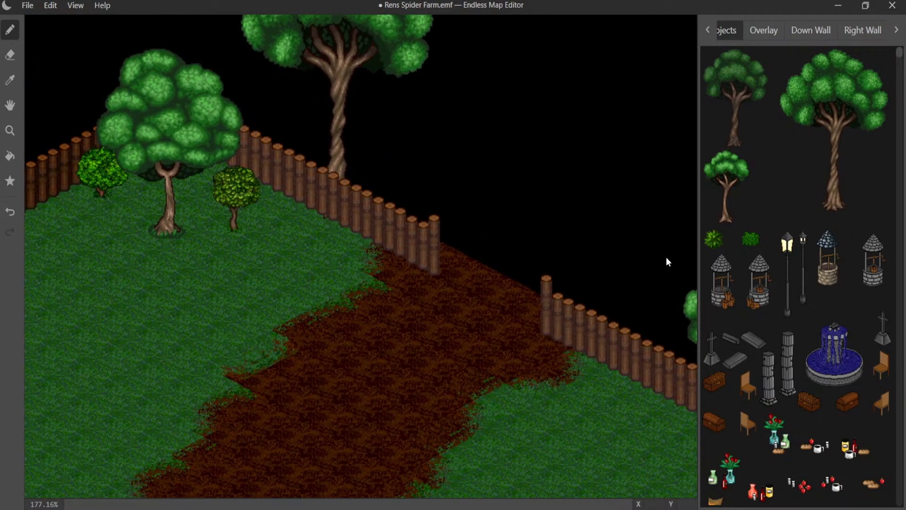
pyautogui.click(735, 94)
pyautogui.moveTo(384, 257); pyautogui.dragTo(564, 282, button='middle')
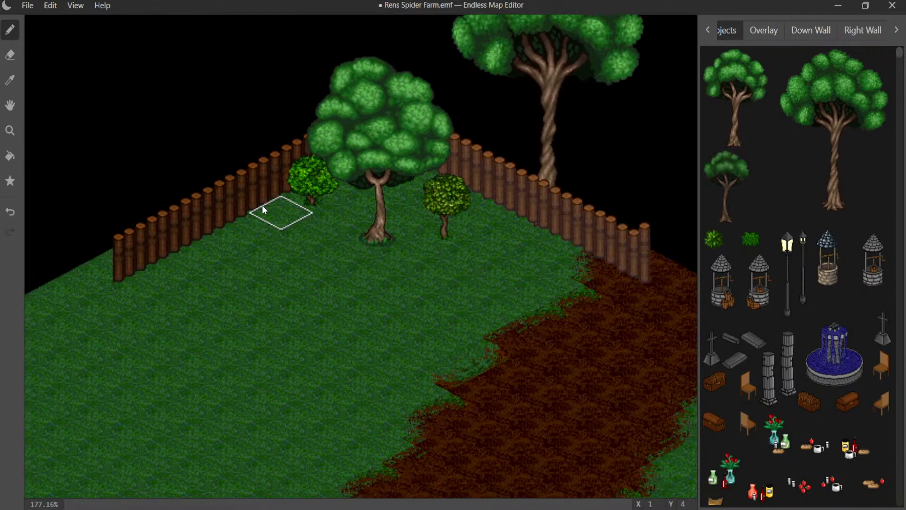
pyautogui.click(222, 212)
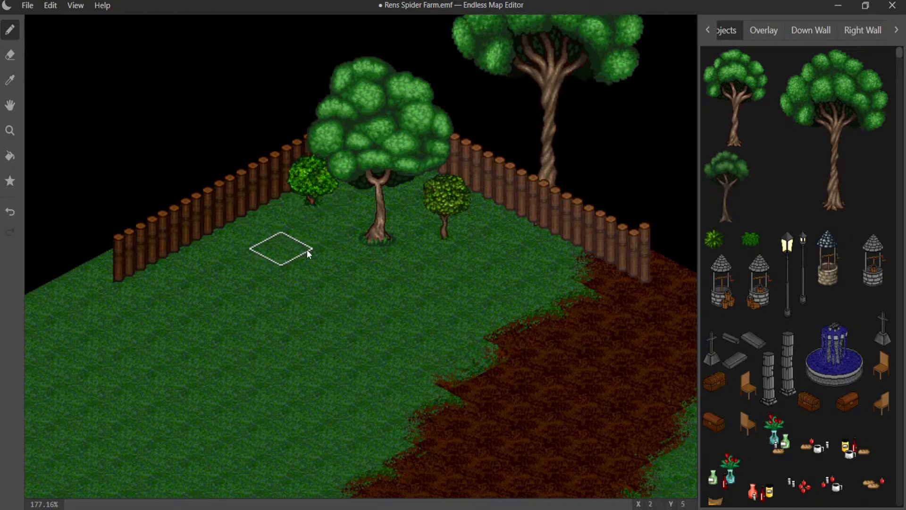
# - Place a tall leafy tree behind the fence at X 0, Y 2, beside the corner with the round-crowned tree
pyautogui.moveTo(307, 250); pyautogui.dragTo(473, 202, button='middle')
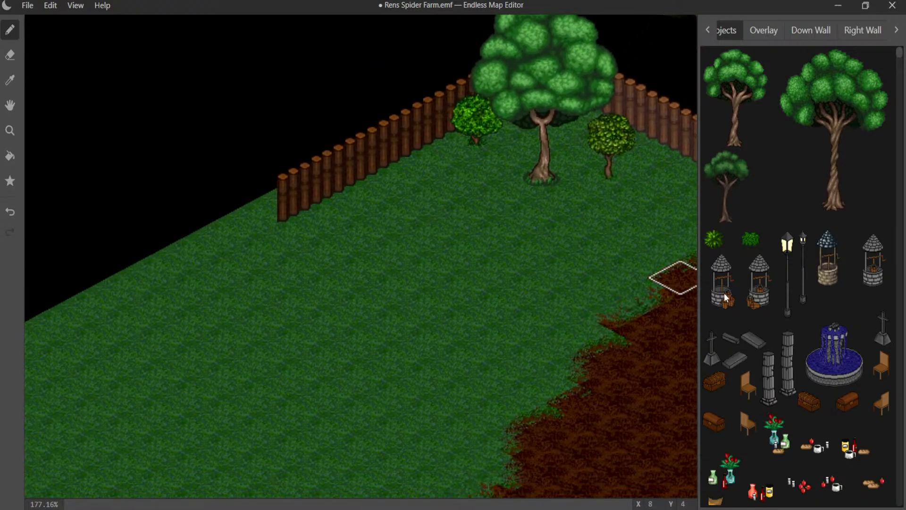
pyautogui.scroll(-10, 744, 289)
pyautogui.scroll(-10, 741, 286)
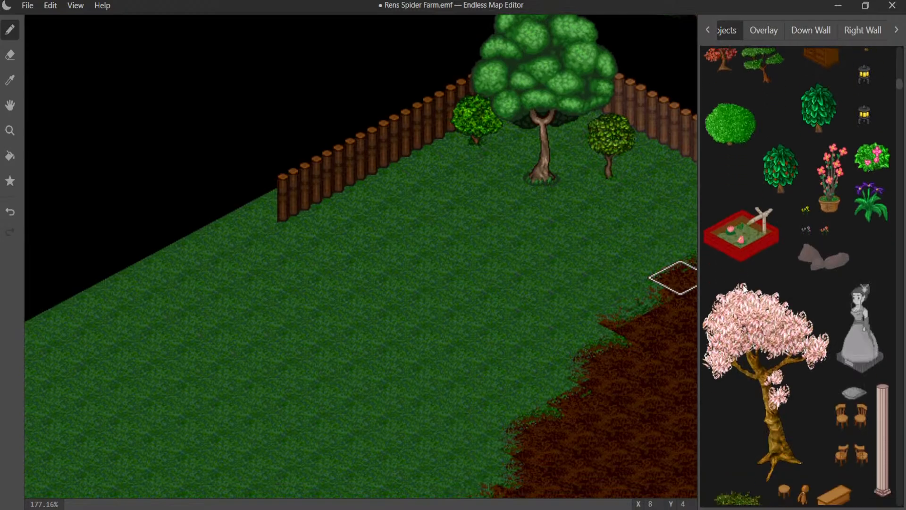
pyautogui.scroll(-5, 742, 282)
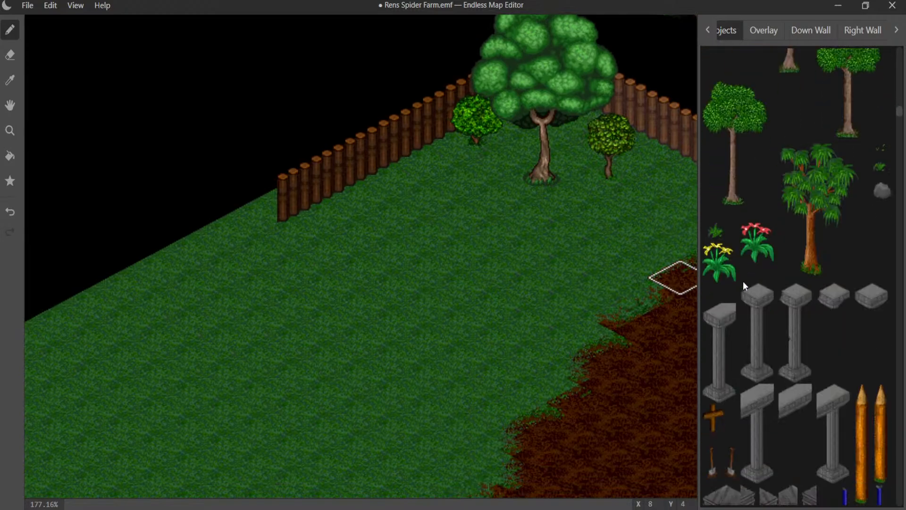
pyautogui.scroll(3, 743, 281)
pyautogui.click(741, 360)
pyautogui.click(378, 144)
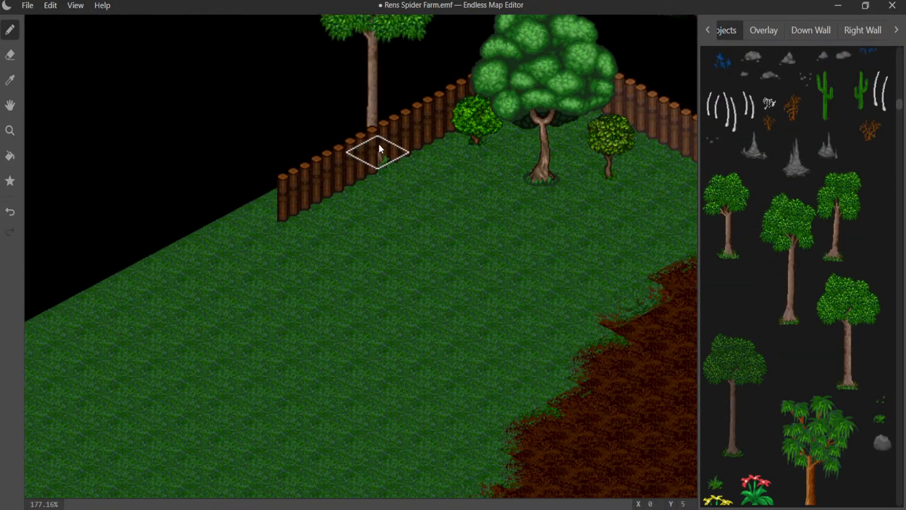
pyautogui.click(378, 145)
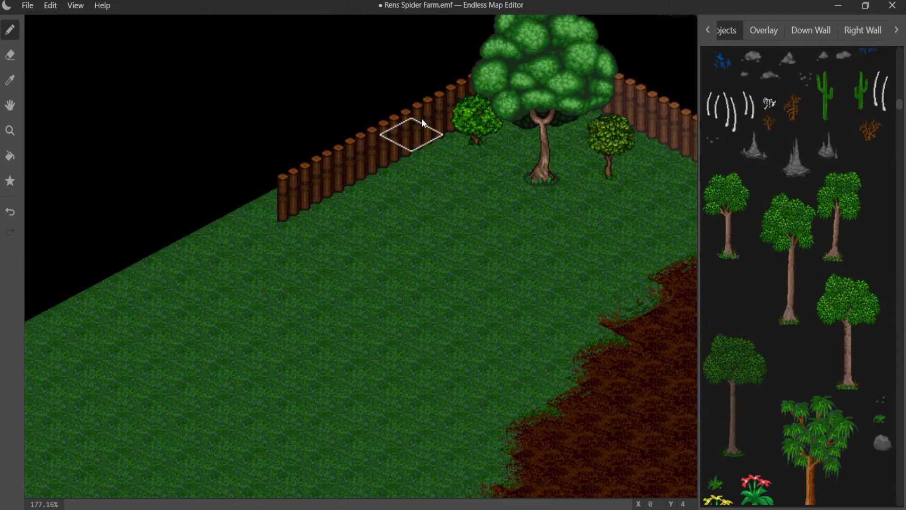
pyautogui.click(443, 110)
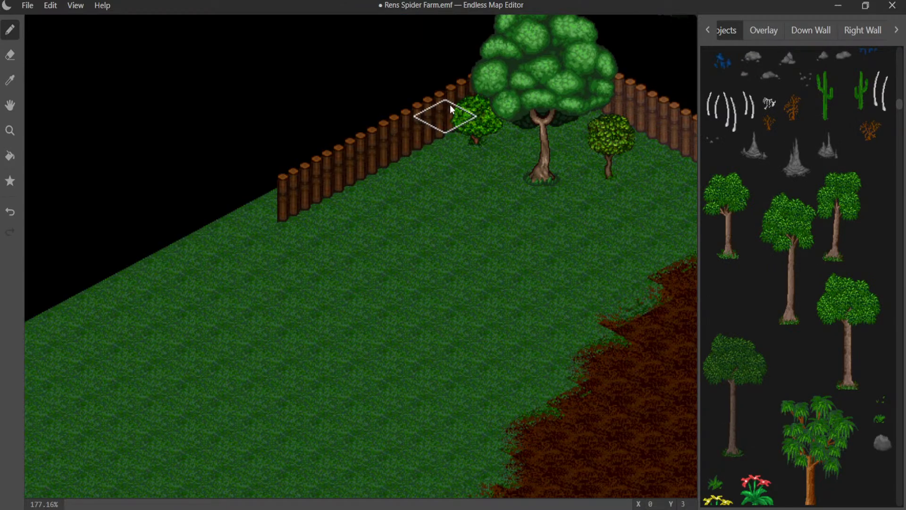
pyautogui.moveTo(464, 101); pyautogui.dragTo(334, 246, button='middle')
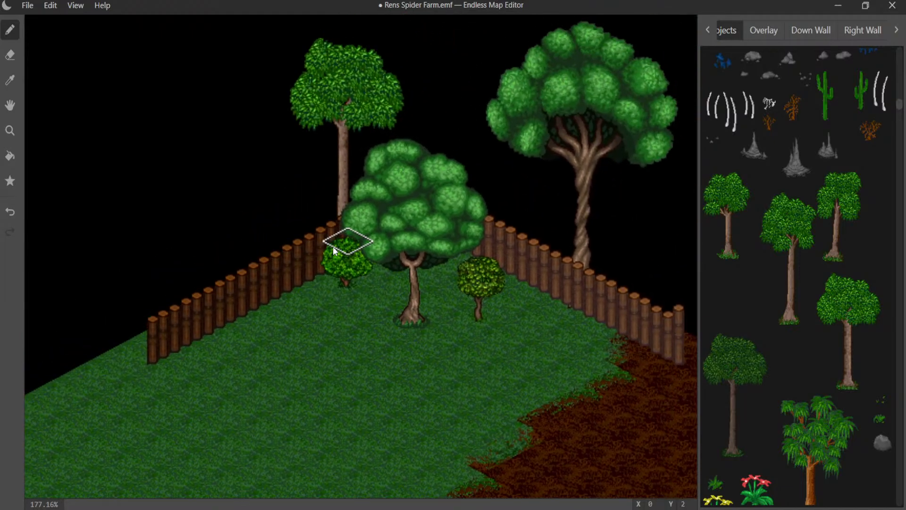
# - Place a slim drooping leafy tree behind the fence junction at X 25, Y 0
pyautogui.moveTo(424, 232)
pyautogui.mouseDown(button='middle')
pyautogui.moveTo(340, 216)
pyautogui.moveTo(242, 163)
pyautogui.mouseUp(button='middle')
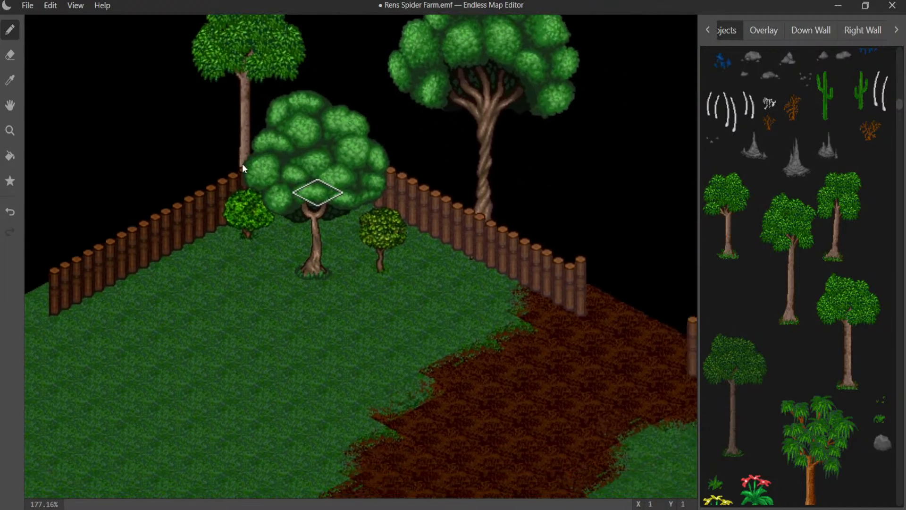
pyautogui.moveTo(457, 268); pyautogui.dragTo(265, 235, button='middle')
pyautogui.moveTo(426, 342); pyautogui.dragTo(318, 234, button='middle')
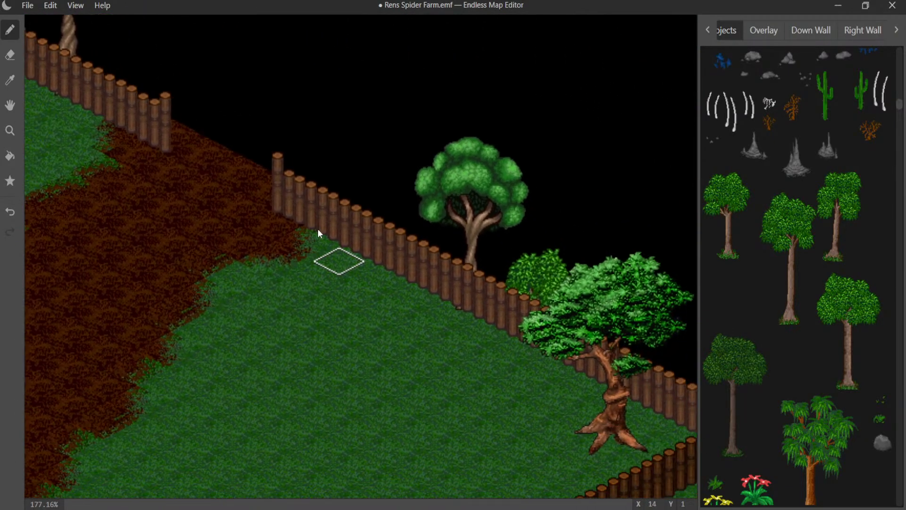
pyautogui.moveTo(534, 380); pyautogui.dragTo(324, 280, button='middle')
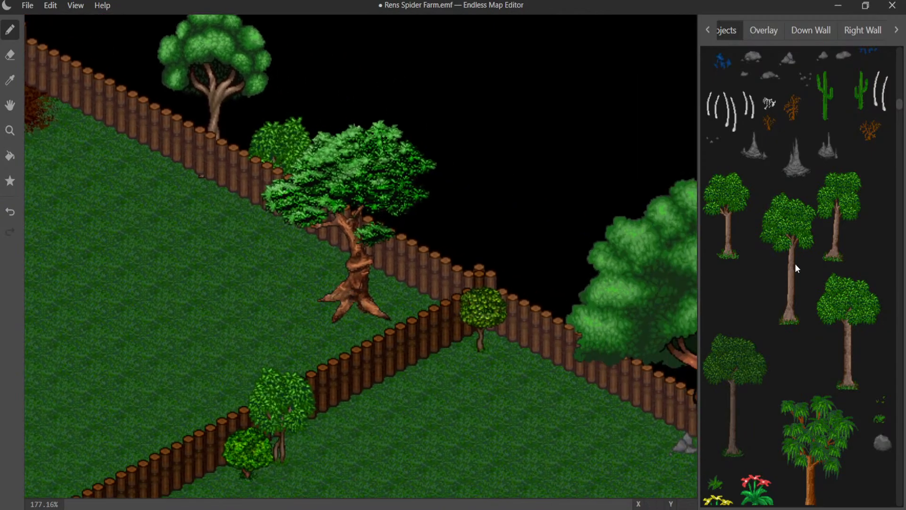
pyautogui.click(830, 246)
pyautogui.click(497, 310)
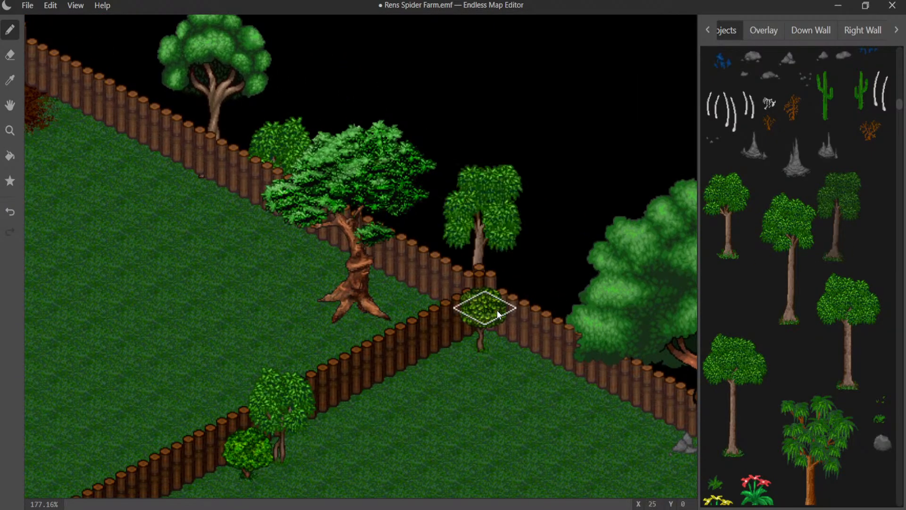
# - Place the short leafy tree behind the fence at X 29, Y 0, behind the giant twisted tree's crown
pyautogui.moveTo(563, 350); pyautogui.dragTo(396, 285, button='middle')
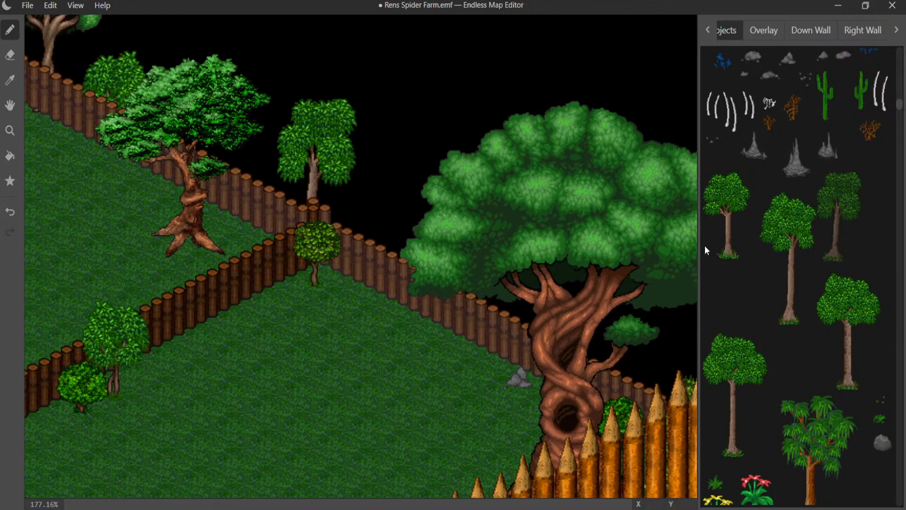
pyautogui.click(725, 230)
pyautogui.click(470, 314)
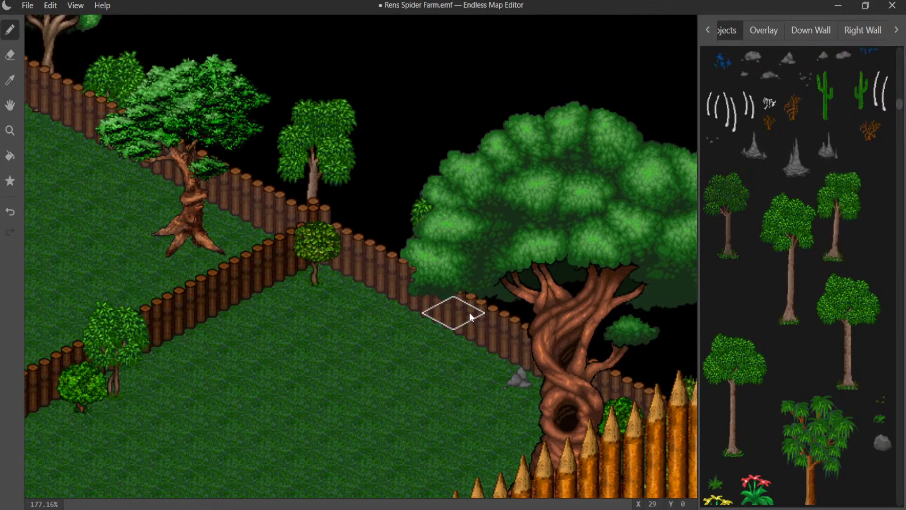
# - Place the tall leafy tree at X 27, Y 0 behind the fence, between the drooping tree and the giant twisted tree
pyautogui.click(859, 322)
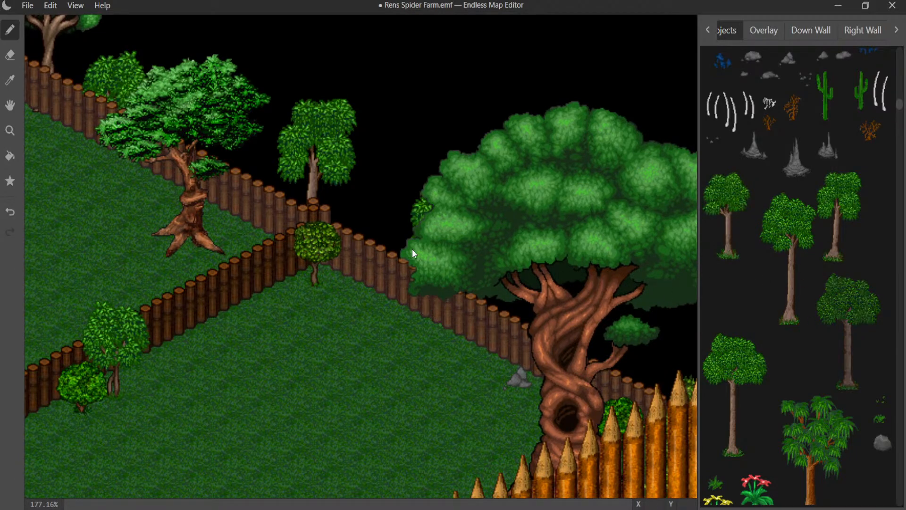
pyautogui.click(390, 270)
pyautogui.click(389, 271)
pyautogui.click(727, 387)
pyautogui.click(395, 282)
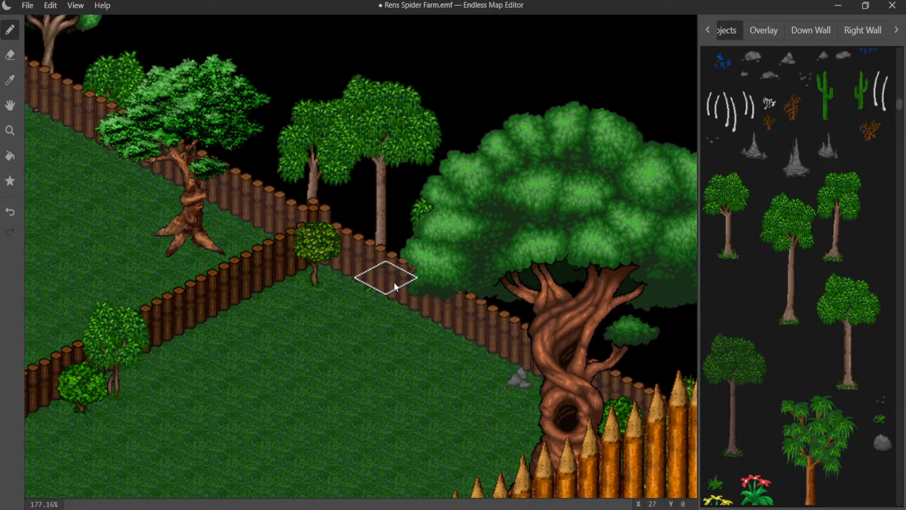
# - Place another short leafy tree behind the fence, between the giant twisted tree's trunk and the pointed palisade corner
pyautogui.moveTo(425, 292); pyautogui.dragTo(273, 238, button='middle')
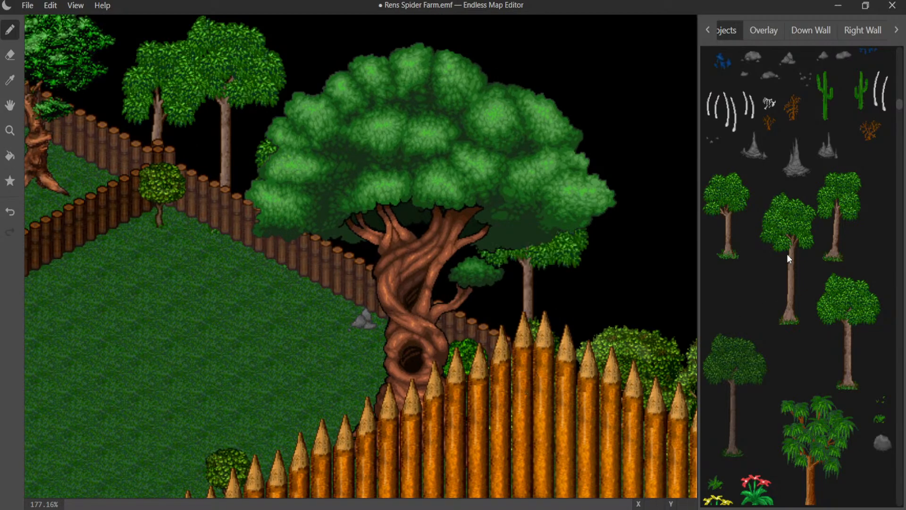
pyautogui.click(724, 238)
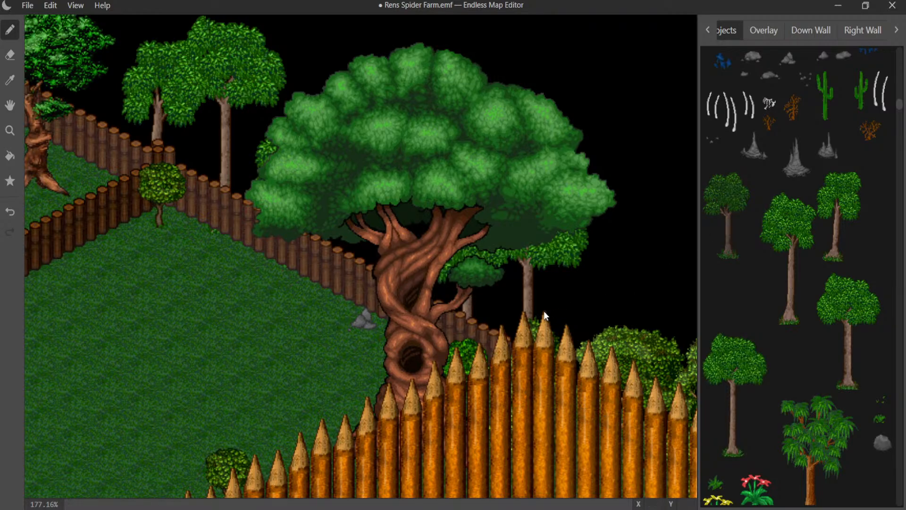
pyautogui.scroll(-6, 299, 341)
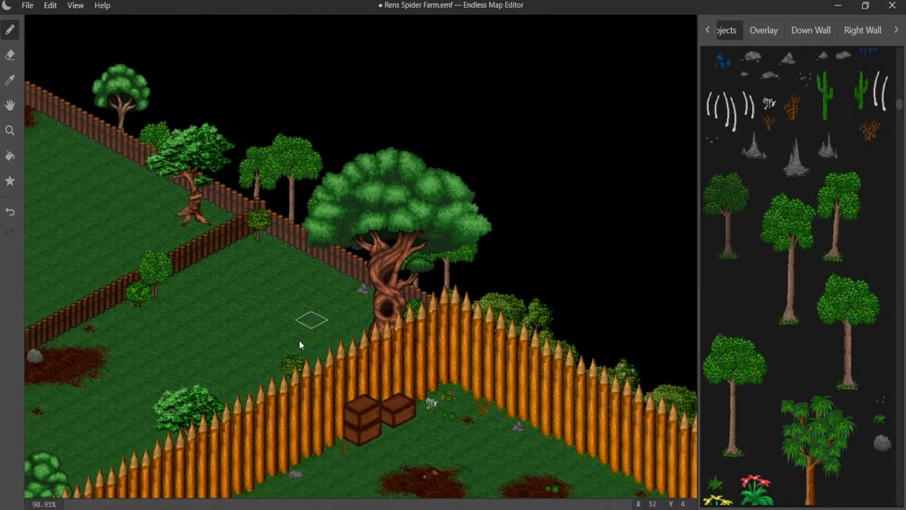
pyautogui.moveTo(284, 339); pyautogui.dragTo(439, 218, button='middle')
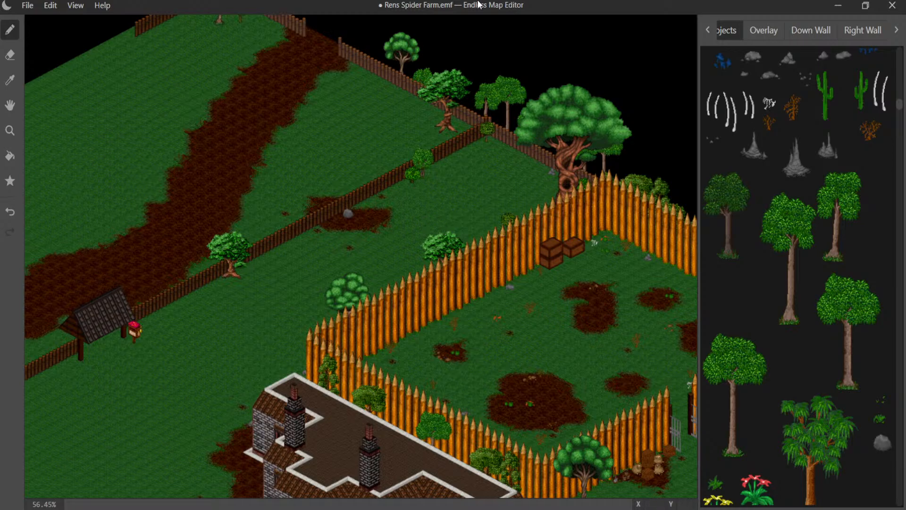
# - Place the largest twisted-trunk tree on the grass at X 33, Y 9, between the inner fence and the pointed palisade
pyautogui.scroll(1, 366, 175)
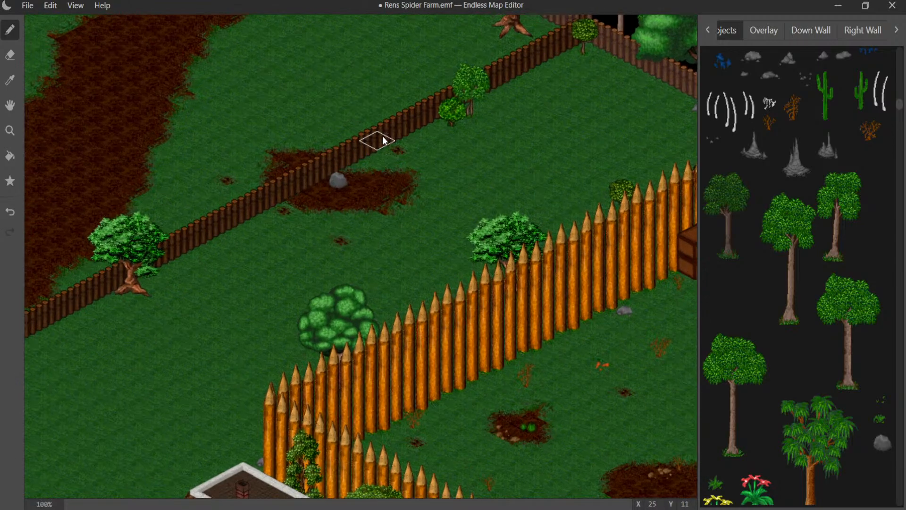
pyautogui.scroll(1, 505, 126)
pyautogui.moveTo(494, 132); pyautogui.dragTo(233, 188, button='middle')
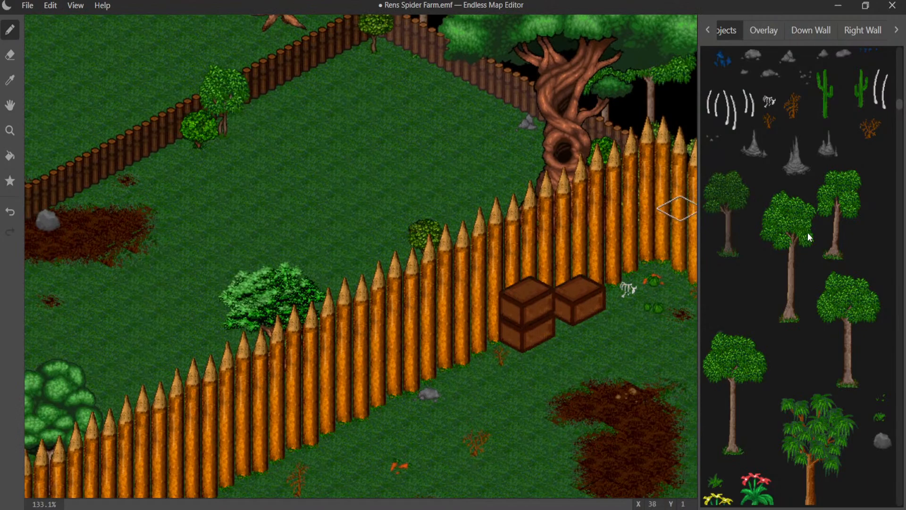
pyautogui.scroll(-3, 806, 233)
pyautogui.scroll(3, 805, 227)
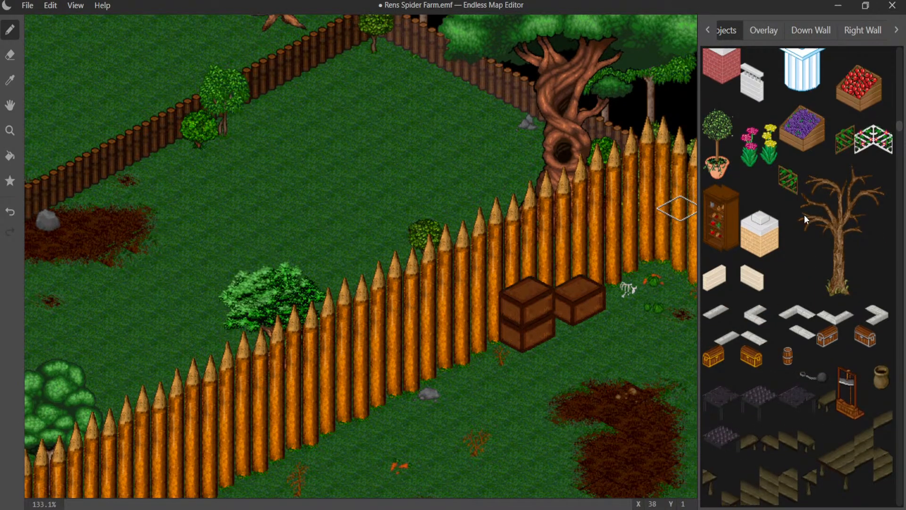
pyautogui.moveTo(626, 170); pyautogui.dragTo(658, 218, button='middle')
pyautogui.scroll(-5, 845, 288)
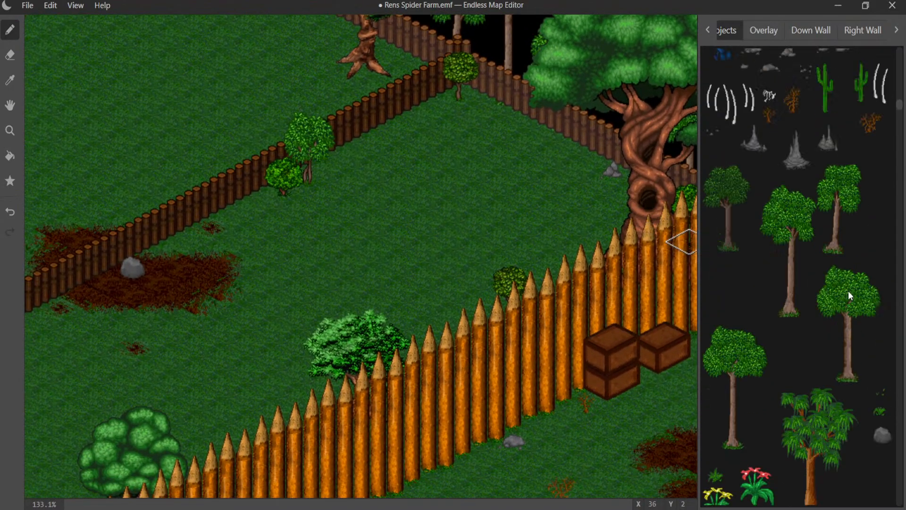
pyautogui.scroll(5, 838, 279)
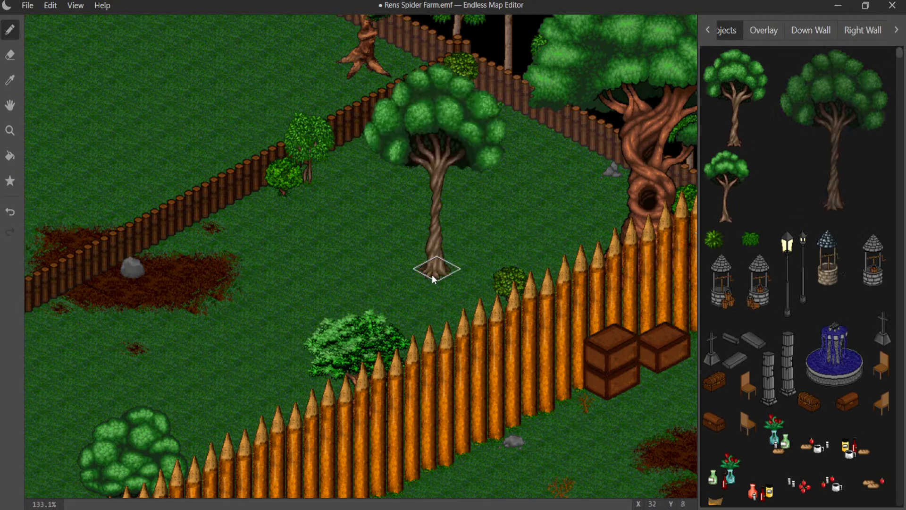
pyautogui.click(432, 293)
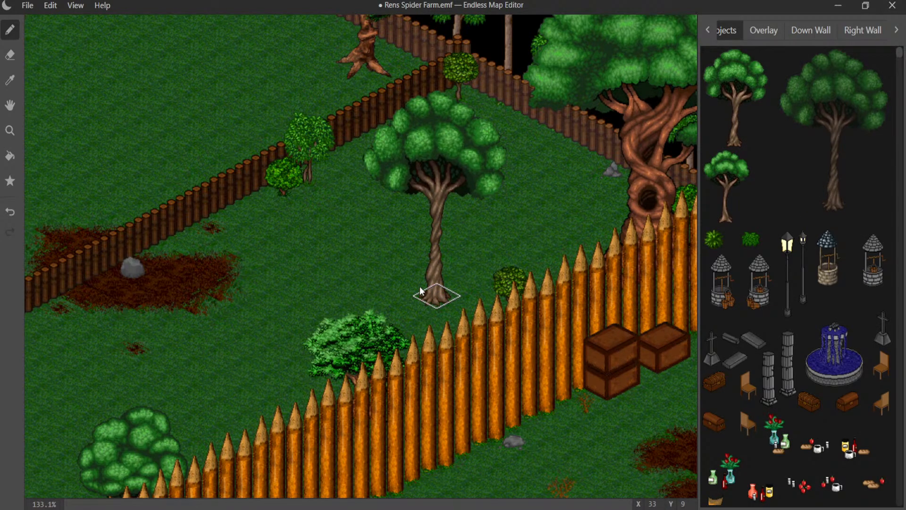
# - Place one low green bush in front of the small leafy tree at the inner fence and another behind that fence beside the gnarled tree
pyautogui.moveTo(387, 270); pyautogui.dragTo(419, 282, button='middle')
pyautogui.moveTo(445, 280); pyautogui.dragTo(477, 244, button='middle')
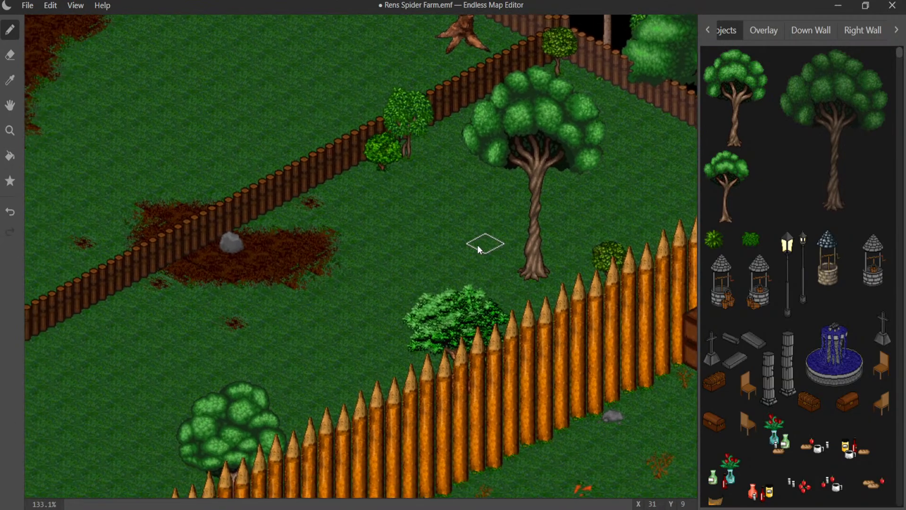
pyautogui.moveTo(395, 254); pyautogui.dragTo(454, 253, button='middle')
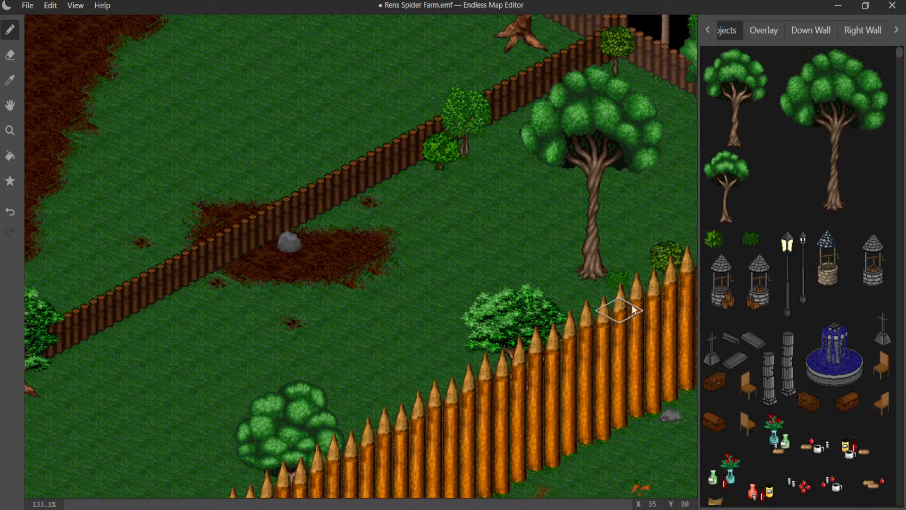
pyautogui.click(472, 152)
pyautogui.hotkey('ctrl', 'z')
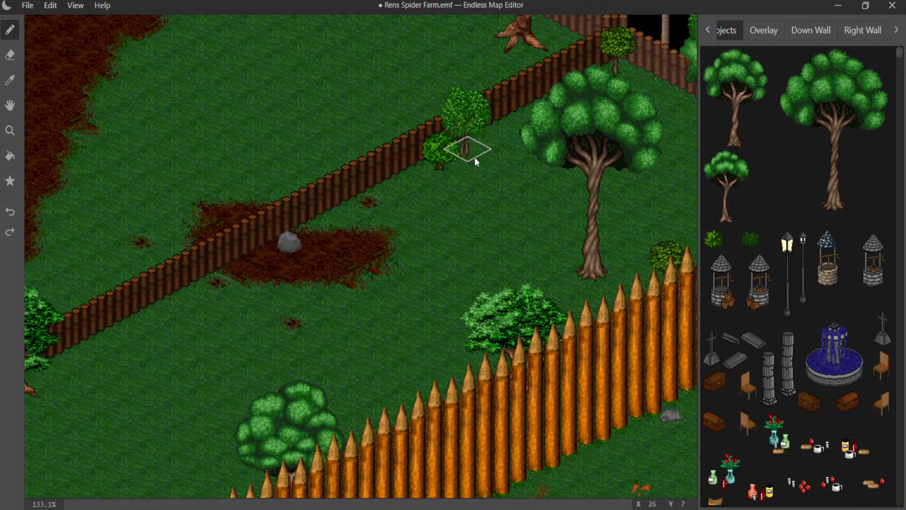
pyautogui.click(486, 148)
pyautogui.hotkey('ctrl', 'z')
pyautogui.click(483, 163)
pyautogui.hotkey('ctrl', 'z')
pyautogui.click(473, 170)
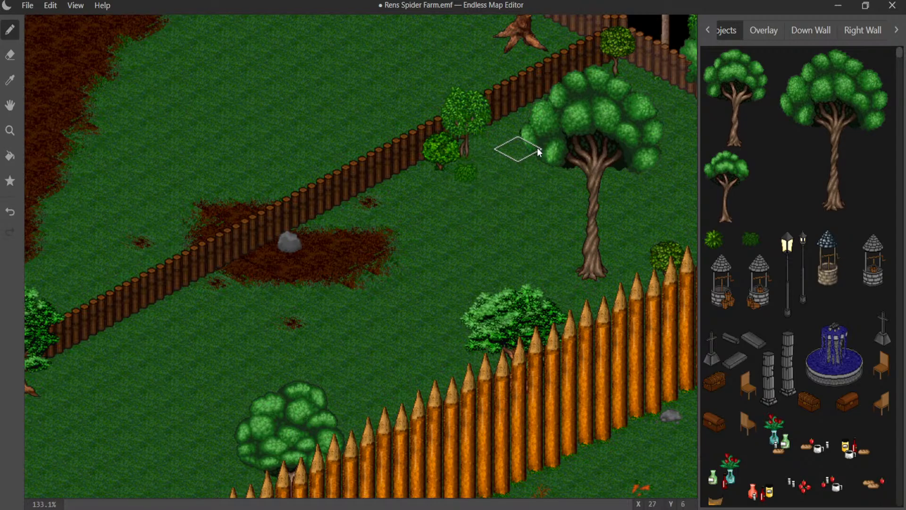
pyautogui.moveTo(537, 147); pyautogui.dragTo(457, 200, button='middle')
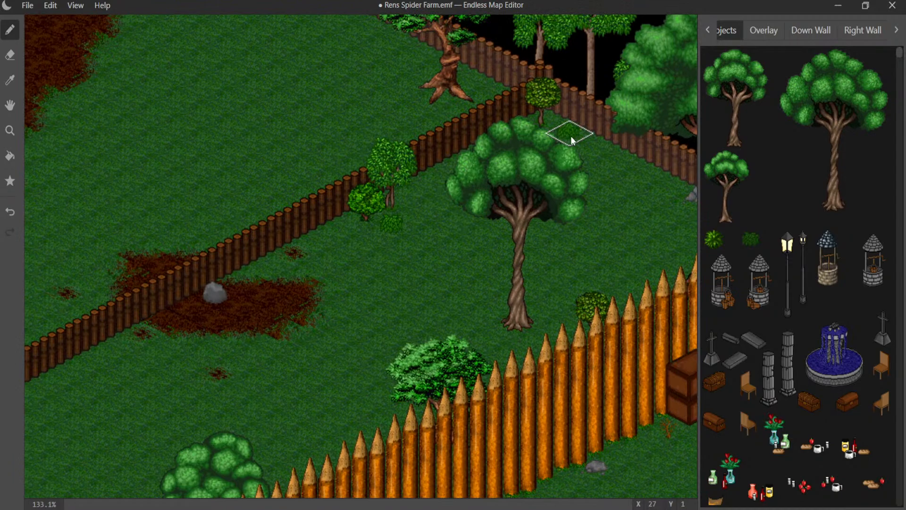
pyautogui.click(493, 104)
pyautogui.moveTo(584, 280)
pyautogui.mouseDown(button='middle')
pyautogui.moveTo(319, 224)
pyautogui.moveTo(351, 248)
pyautogui.moveTo(318, 186)
pyautogui.moveTo(227, 149)
pyautogui.mouseUp(button='middle')
pyautogui.moveTo(268, 177)
pyautogui.mouseDown(button='middle')
pyautogui.moveTo(308, 268)
pyautogui.moveTo(333, 57)
pyautogui.moveTo(438, 14)
pyautogui.mouseUp(button='middle')
pyautogui.moveTo(231, 166); pyautogui.dragTo(472, 162, button='middle')
pyautogui.moveTo(269, 165)
pyautogui.mouseDown(button='middle')
pyautogui.moveTo(449, 254)
pyautogui.moveTo(547, 208)
pyautogui.mouseUp(button='middle')
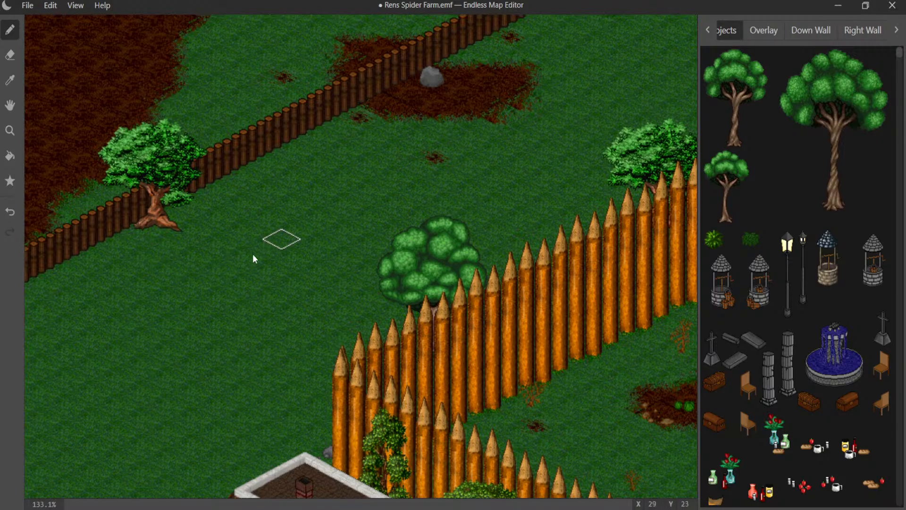
pyautogui.moveTo(254, 255); pyautogui.dragTo(101, 406, button='middle')
pyautogui.moveTo(344, 270); pyautogui.dragTo(270, 319, button='middle')
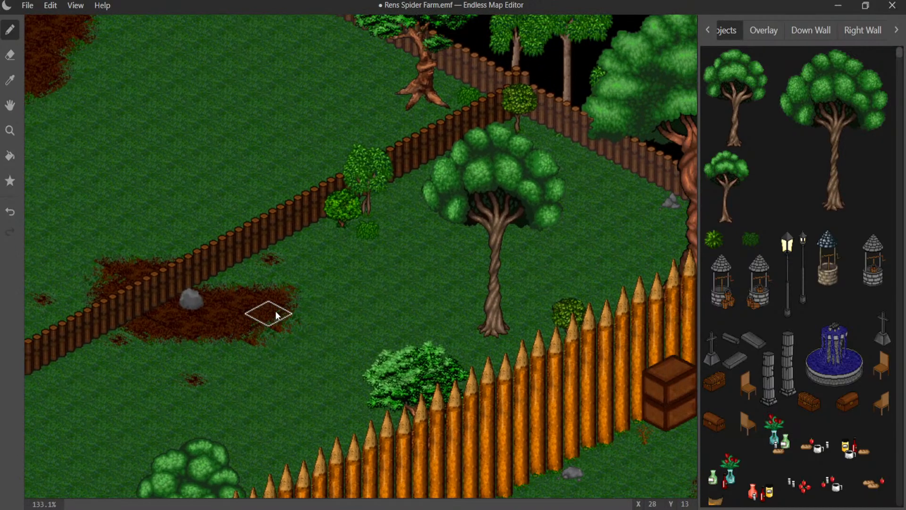
# - Place a low green bush at X 3, Y 2, between the leafy tree and the small yellowish tree in the fenced corner
pyautogui.moveTo(446, 143); pyautogui.dragTo(406, 239, button='middle')
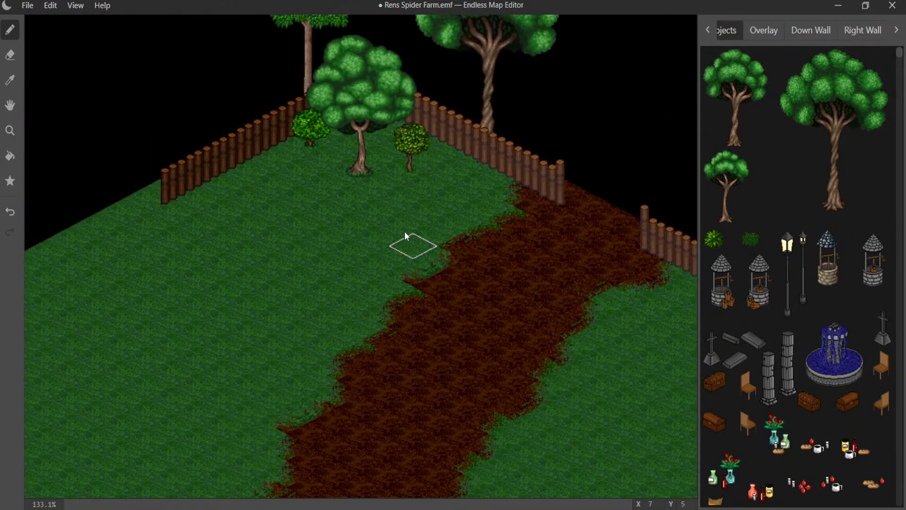
pyautogui.click(385, 152)
pyautogui.moveTo(364, 216); pyautogui.dragTo(380, 200, button='middle')
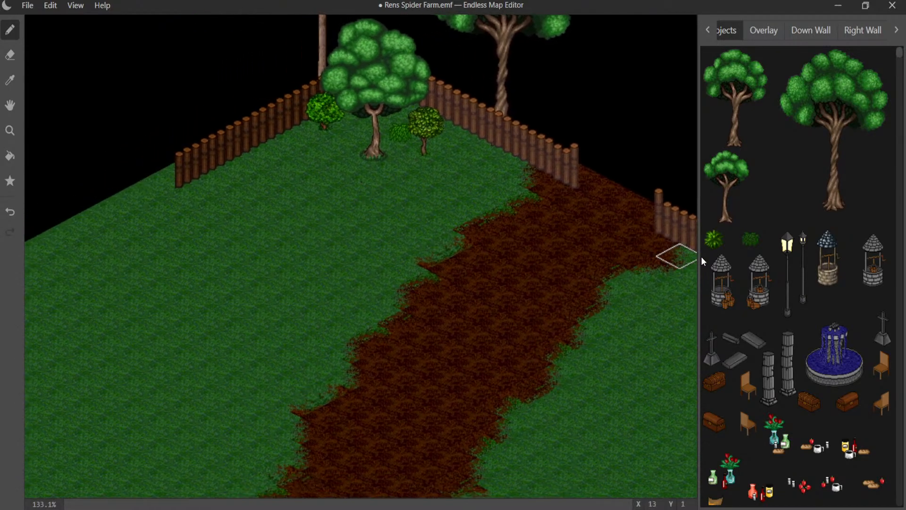
pyautogui.scroll(-10, 732, 264)
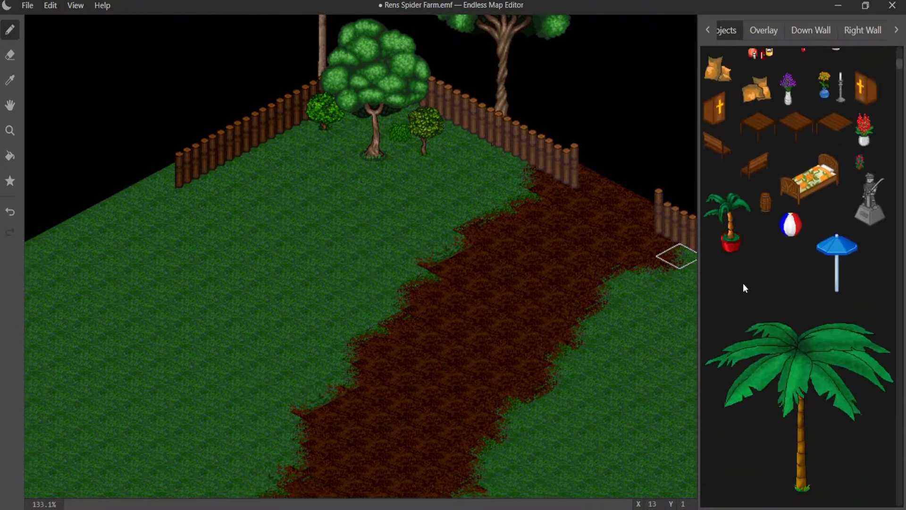
pyautogui.scroll(-6, 748, 276)
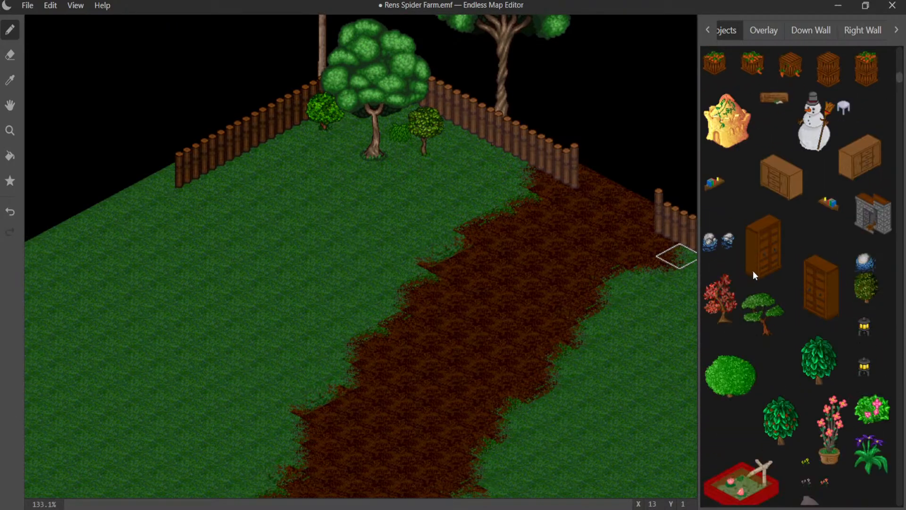
pyautogui.scroll(-10, 474, 288)
# - Paint a dirt ground path from the roofed gate in the fence across the grass to the dirt patch beside the stone house
pyautogui.moveTo(475, 354); pyautogui.dragTo(234, 59, button='middle')
pyautogui.moveTo(417, 259); pyautogui.dragTo(405, 181, button='middle')
pyautogui.moveTo(476, 232); pyautogui.dragTo(519, 233, button='middle')
pyautogui.moveTo(282, 241); pyautogui.dragTo(429, 293, button='middle')
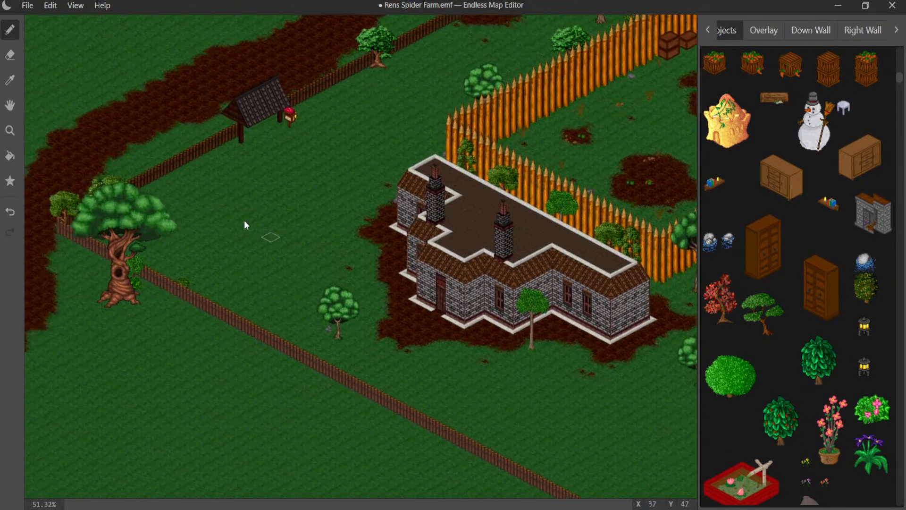
pyautogui.scroll(7, 264, 212)
pyautogui.scroll(2, 302, 222)
pyautogui.moveTo(184, 91); pyautogui.dragTo(350, 329, button='middle')
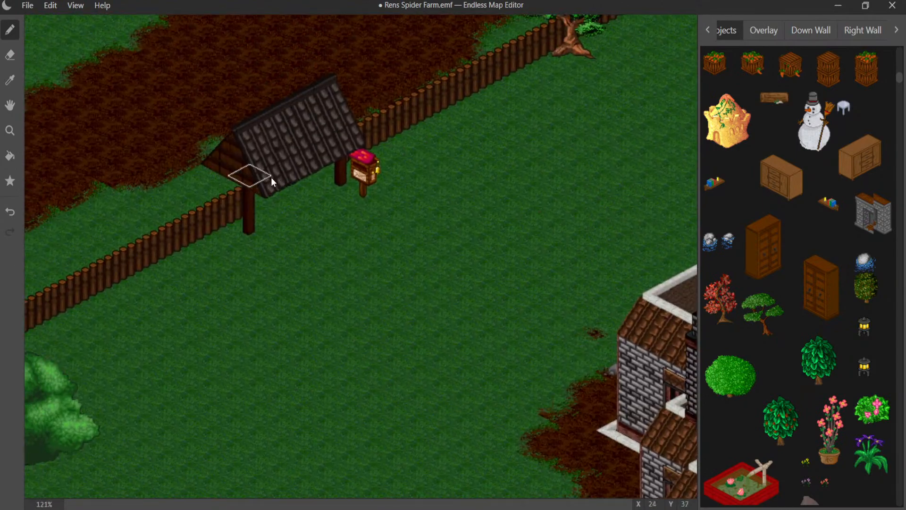
pyautogui.click(709, 30)
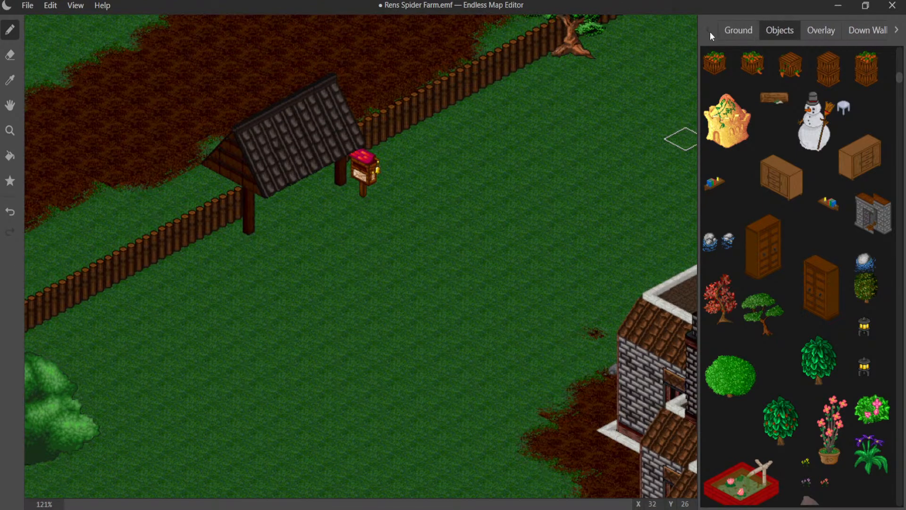
pyautogui.click(733, 34)
pyautogui.scroll(-5, 774, 202)
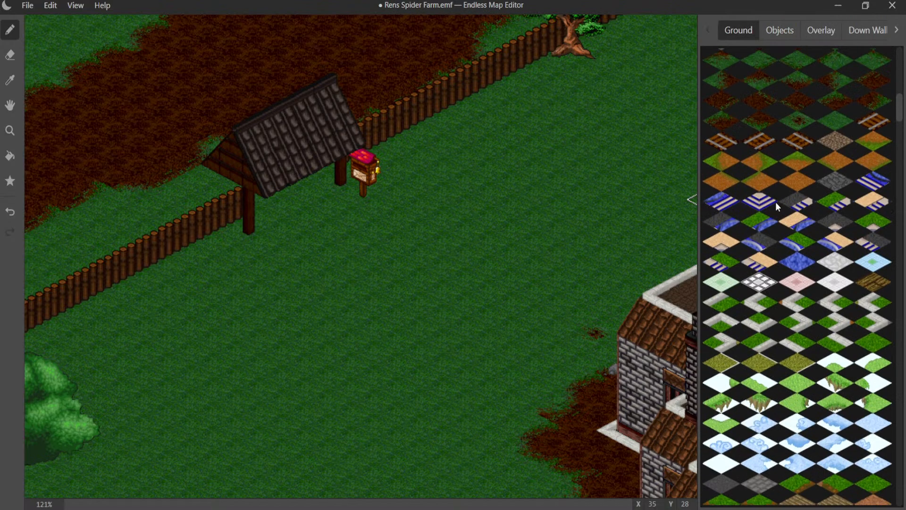
pyautogui.scroll(5, 775, 202)
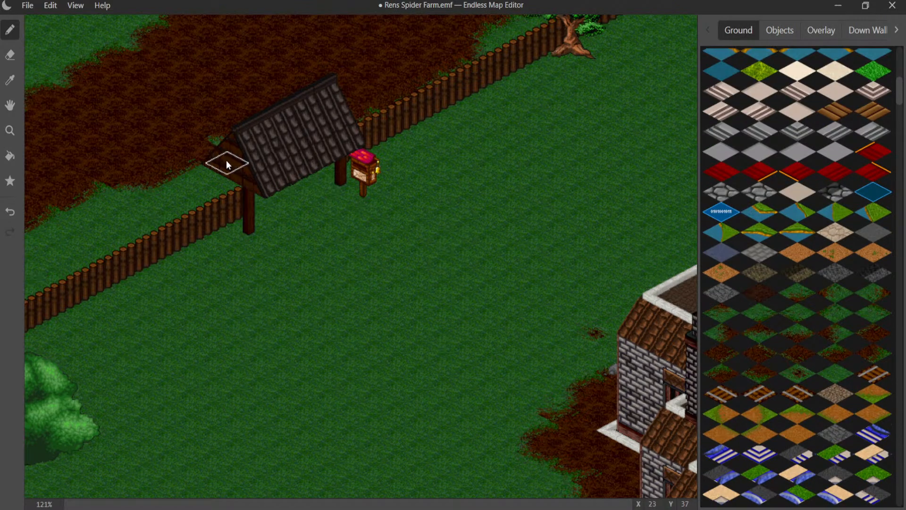
pyautogui.moveTo(225, 160)
pyautogui.mouseDown()
pyautogui.moveTo(357, 253)
pyautogui.moveTo(433, 372)
pyautogui.moveTo(441, 403)
pyautogui.mouseUp()
pyautogui.moveTo(426, 327); pyautogui.dragTo(409, 69, button='middle')
pyautogui.moveTo(424, 164)
pyautogui.mouseDown()
pyautogui.moveTo(447, 178)
pyautogui.moveTo(522, 286)
pyautogui.mouseUp()
pyautogui.moveTo(553, 325); pyautogui.dragTo(579, 352)
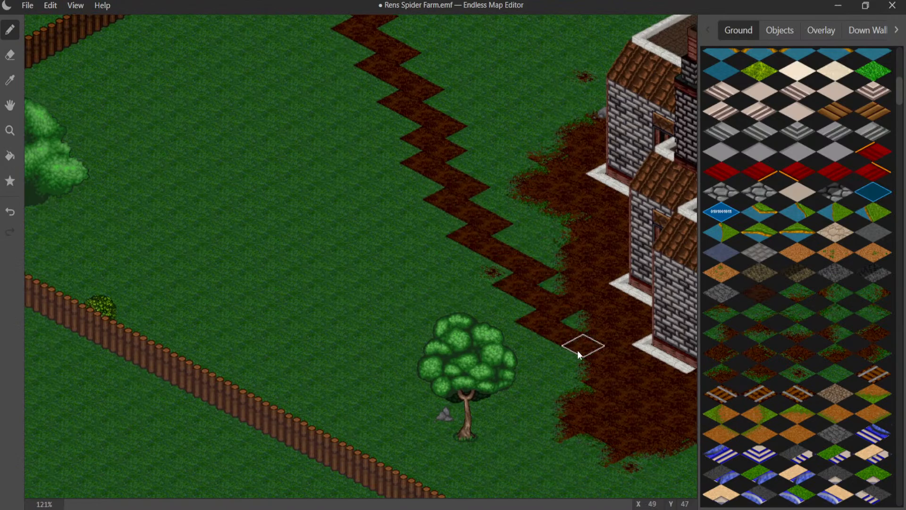
# - Blend the house-facing edge of the new dirt path into the grass with grass-dirt transition tiles, replacing a misplaced one
pyautogui.moveTo(531, 313); pyautogui.dragTo(395, 384, button='middle')
pyautogui.moveTo(337, 178); pyautogui.dragTo(401, 294, button='middle')
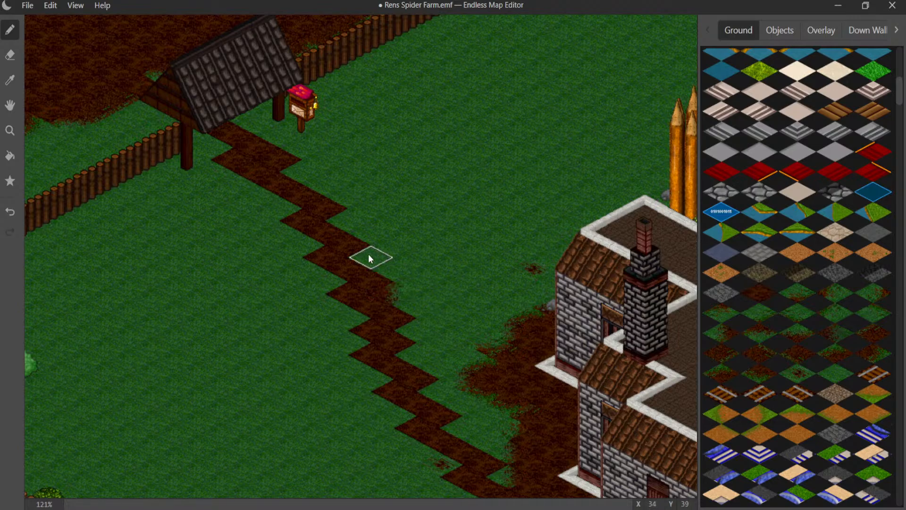
pyautogui.hotkey('ctrl', 'z')
pyautogui.click(330, 221)
pyautogui.click(303, 180)
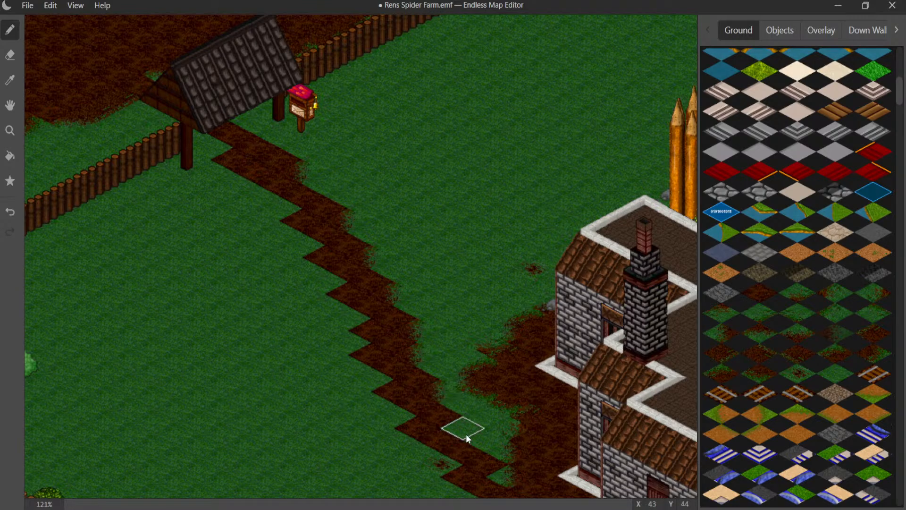
pyautogui.moveTo(463, 429); pyautogui.dragTo(394, 331, button='middle')
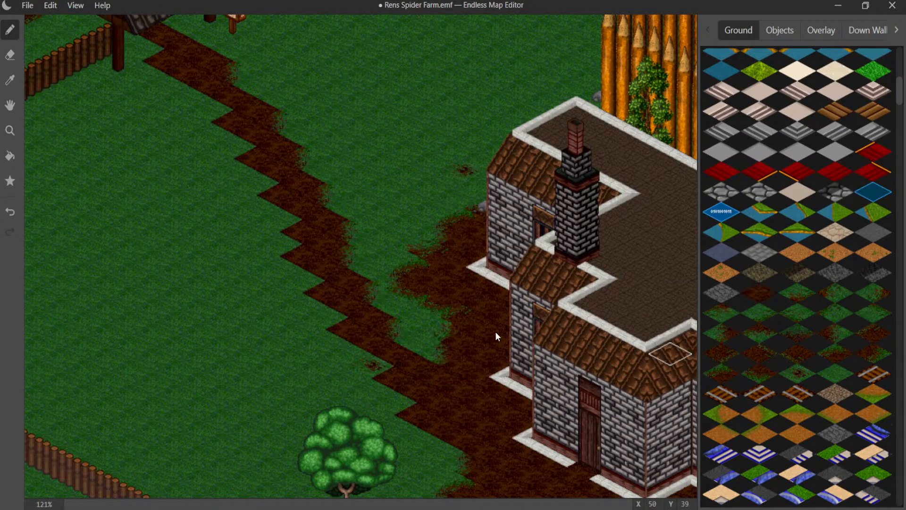
# - Round off the grass pocket beside the house with transition tiles and soften the path's opposite edge near the leafy tree
pyautogui.click(441, 351)
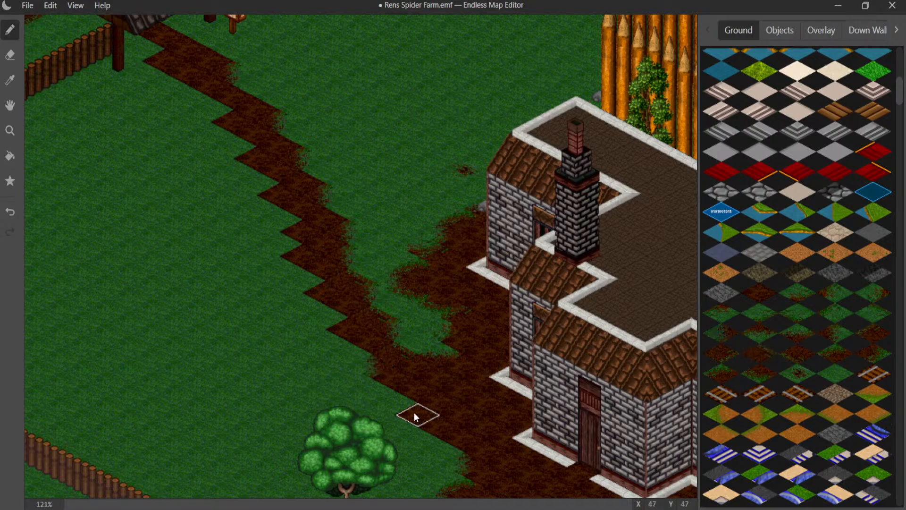
pyautogui.moveTo(382, 434); pyautogui.dragTo(308, 362, button='middle')
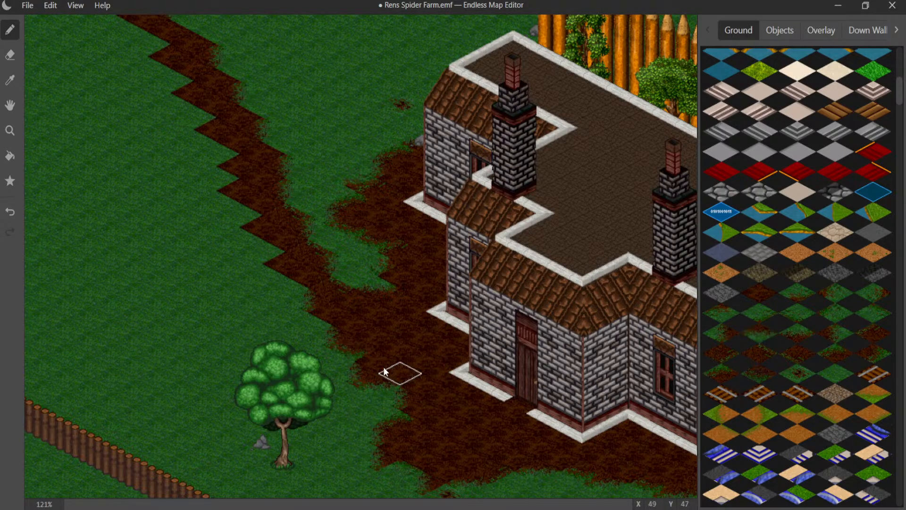
pyautogui.moveTo(336, 316); pyautogui.dragTo(448, 368, button='middle')
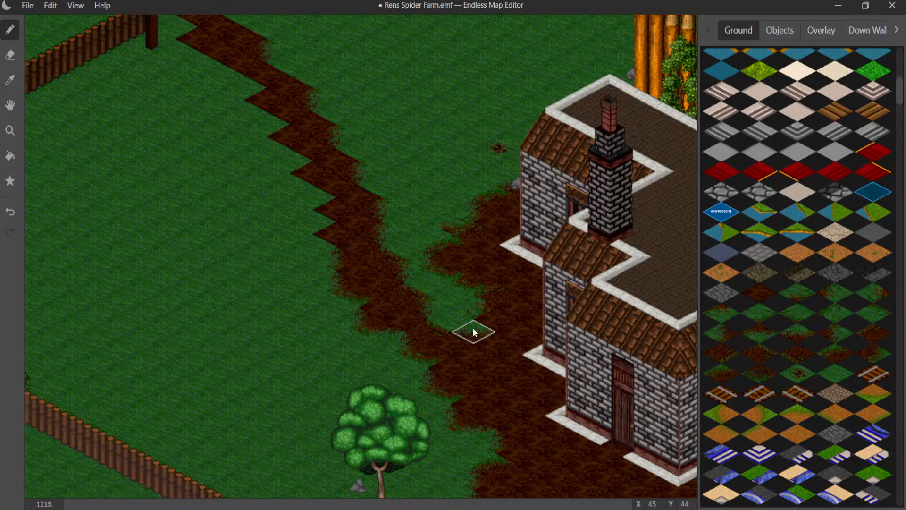
# - Blend the path's edge facing away from the house with transition tiles, from around X 37, Y 42 up toward the gate
pyautogui.click(372, 195)
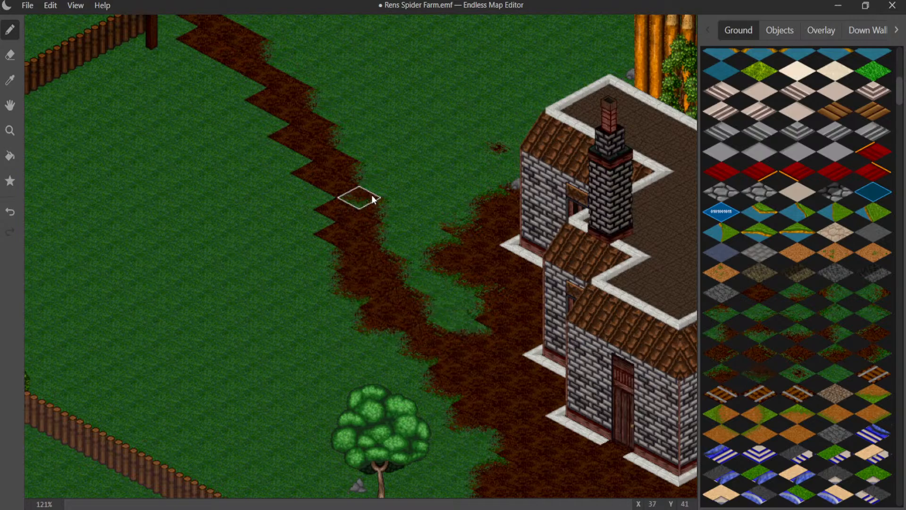
pyautogui.hotkey('ctrl', 'z')
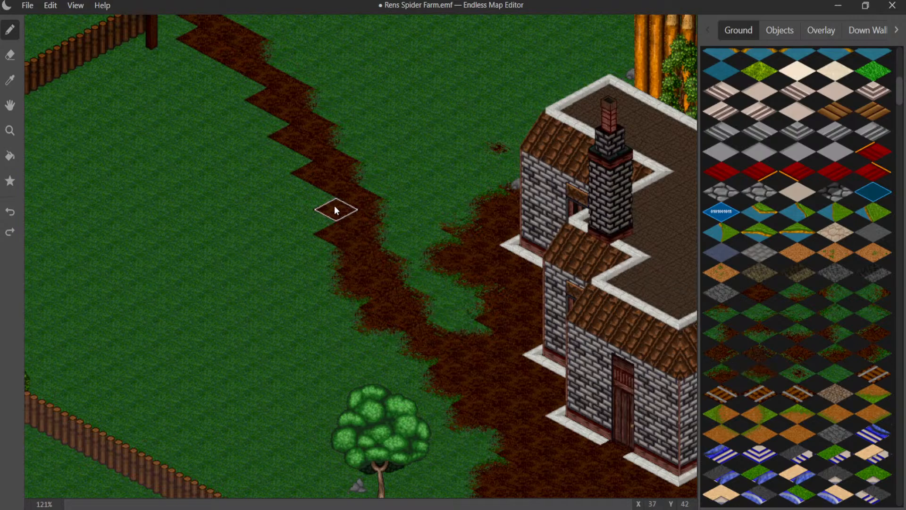
pyautogui.click(358, 198)
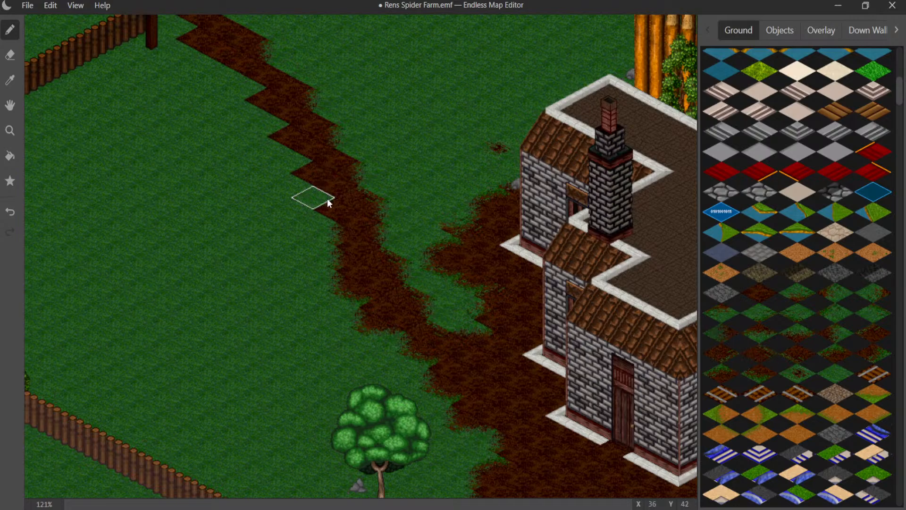
pyautogui.moveTo(332, 204)
pyautogui.mouseDown()
pyautogui.moveTo(280, 104)
pyautogui.moveTo(260, 88)
pyautogui.mouseUp()
pyautogui.click(202, 33)
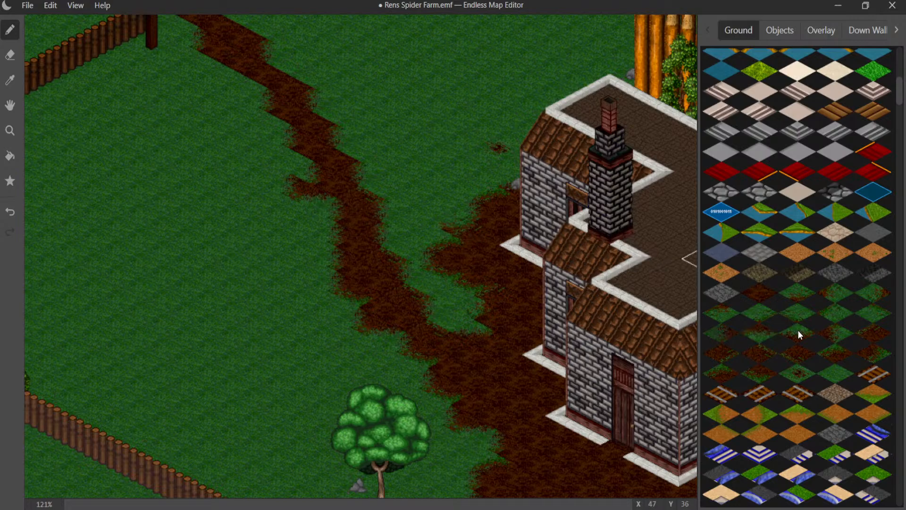
# - Extend the small dirt bulge on the path's far side near X 35, Y 41, replacing the first transition tile with a better one
pyautogui.click(294, 171)
pyautogui.click(324, 205)
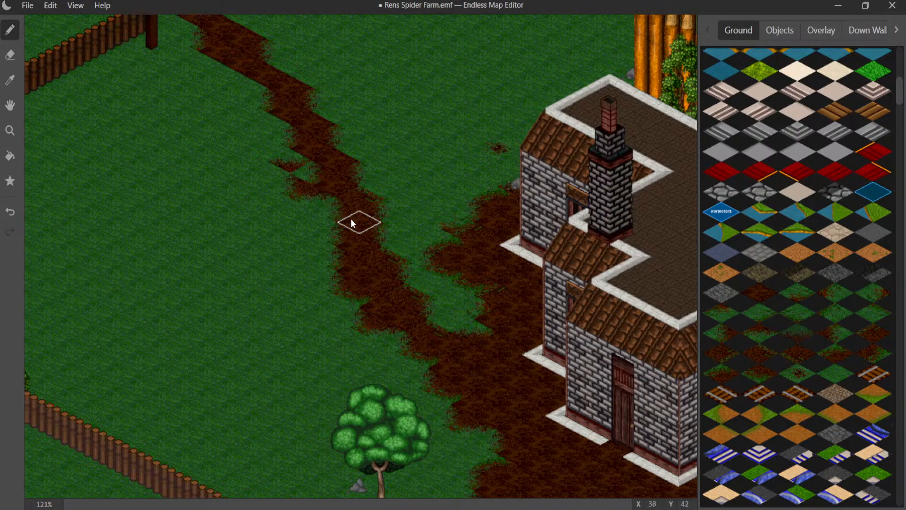
pyautogui.hotkey('ctrl', 'z')
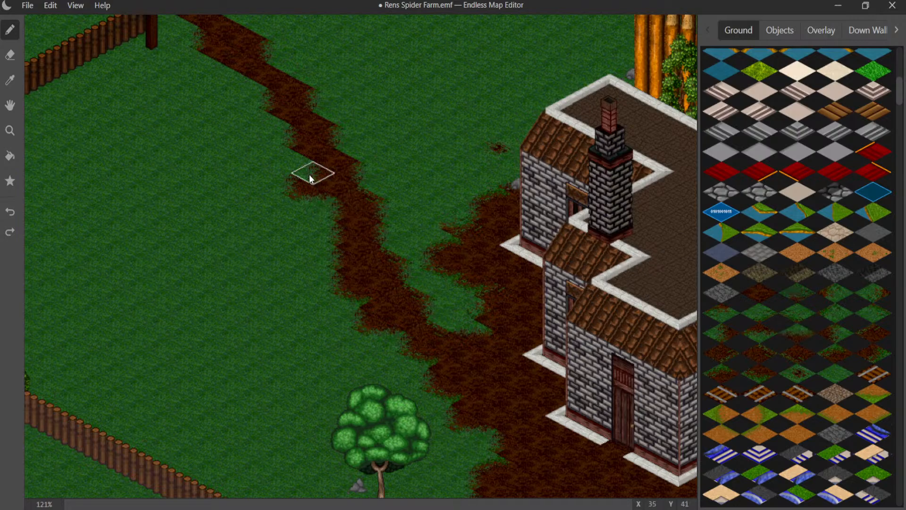
pyautogui.click(294, 169)
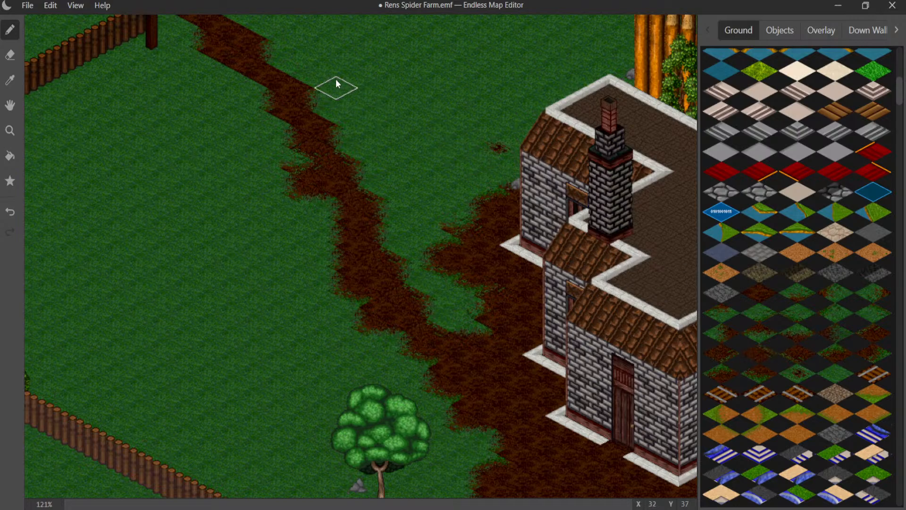
# - Widen the path's house-facing side near X 31, Y 37 with dirt and blend the widened part with transition tiles
pyautogui.click(312, 75)
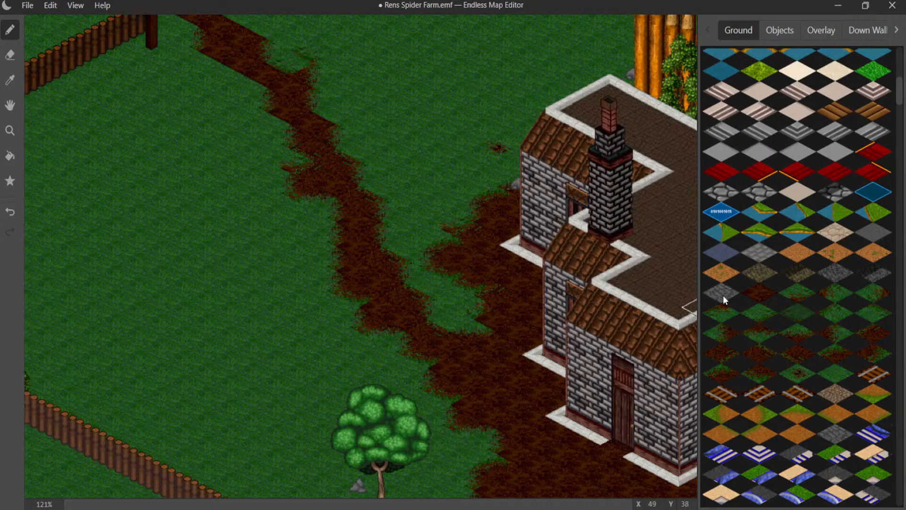
pyautogui.click(299, 69)
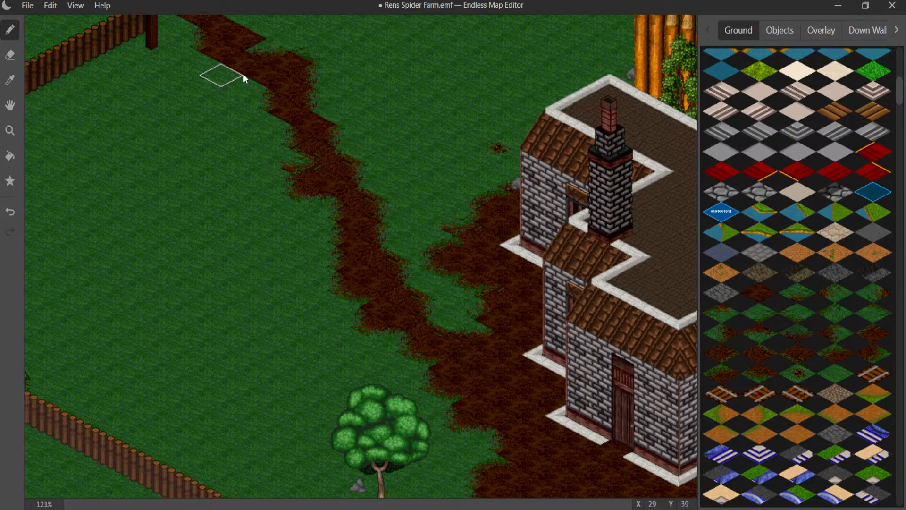
pyautogui.moveTo(244, 77); pyautogui.dragTo(318, 165, button='middle')
pyautogui.hotkey('ctrl', 'z')
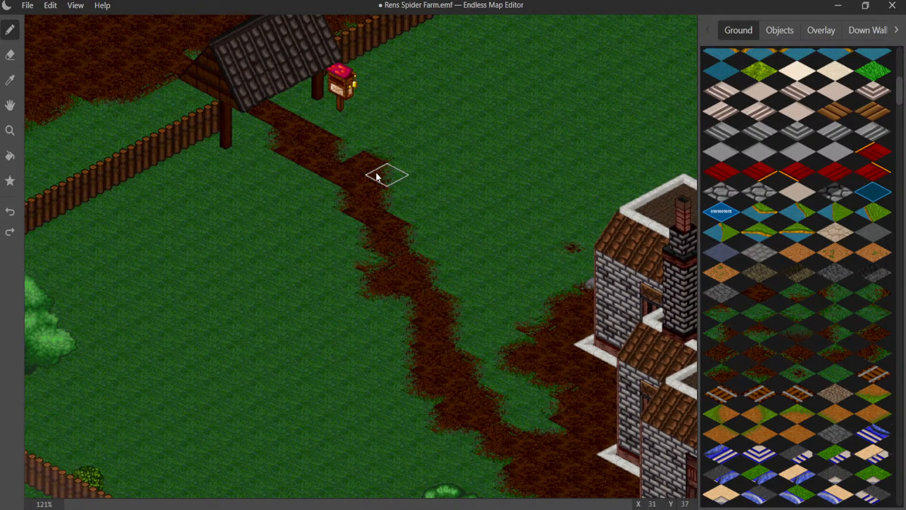
pyautogui.hotkey('ctrl', 'z')
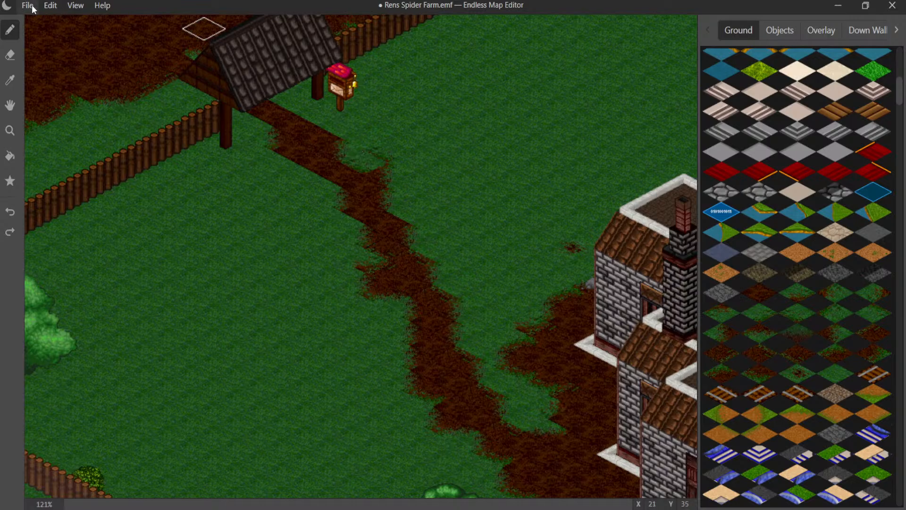
pyautogui.click(51, 5)
pyautogui.click(65, 45)
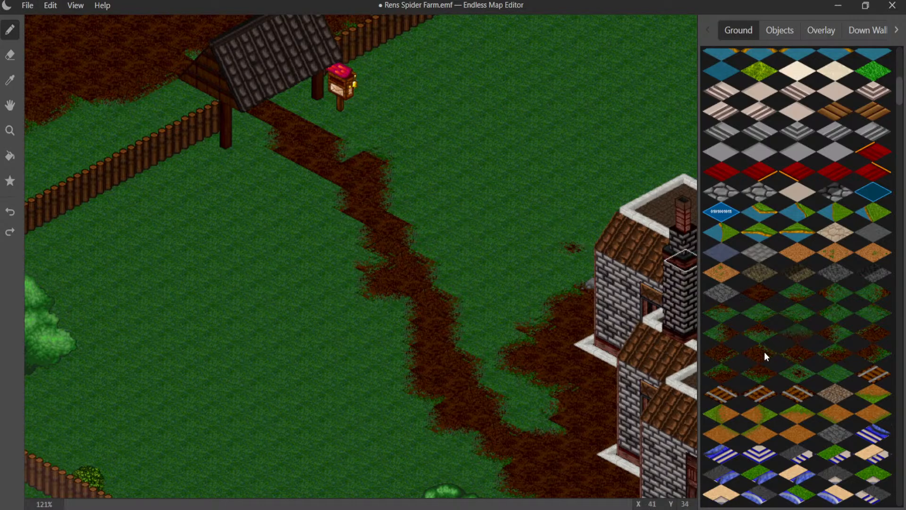
pyautogui.click(340, 160)
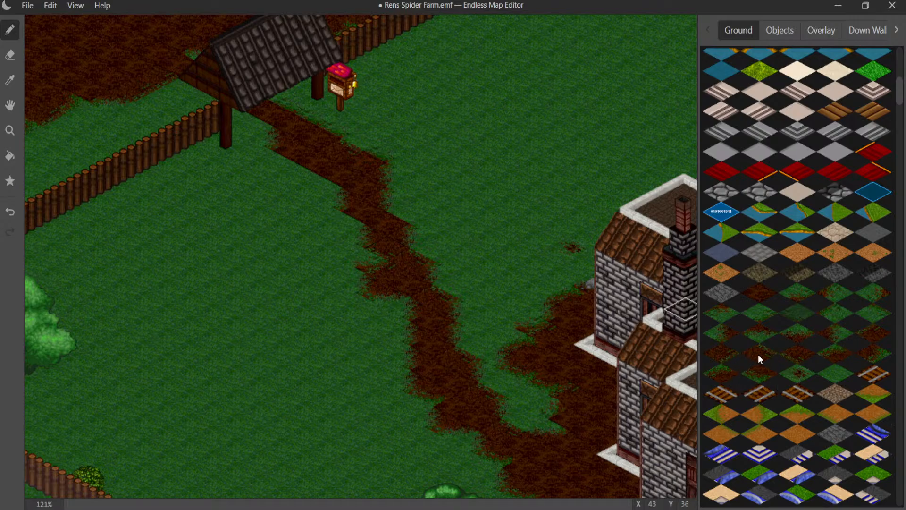
# - Widen the path toward the mailbox with transition tiles, undoing one misplaced tile and placing a replacement
pyautogui.click(324, 126)
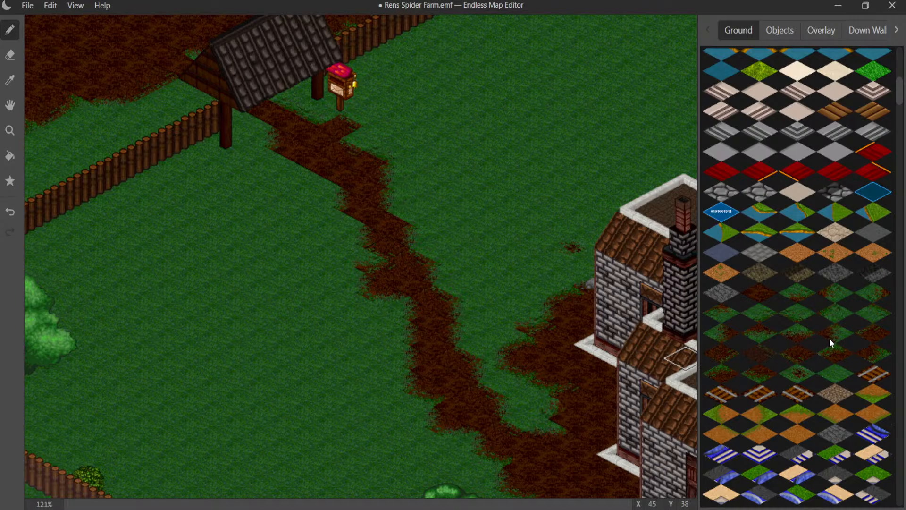
pyautogui.hotkey('ctrl', 'z')
pyautogui.click(357, 140)
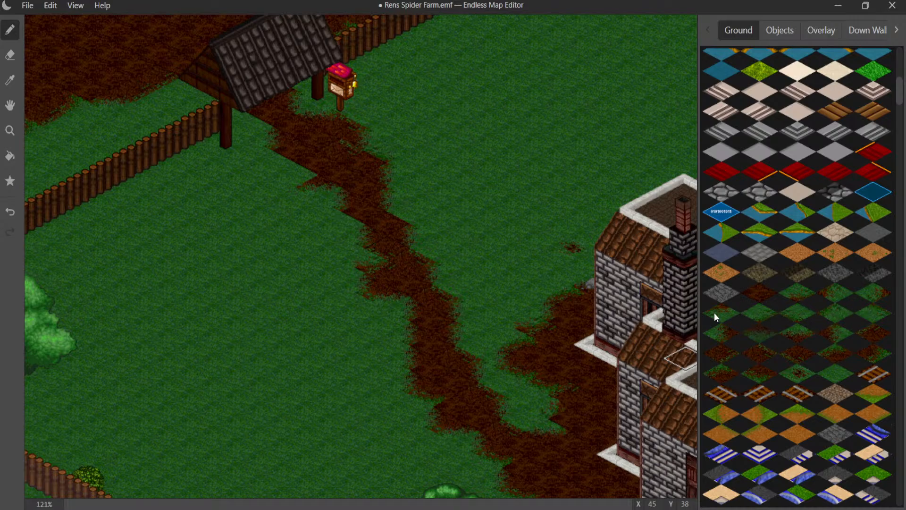
# - Soften the path's side away from the mailbox just past the gate and blend the dirt beneath the gate with transition tiles
pyautogui.click(305, 174)
pyautogui.hotkey('ctrl', 'z')
pyautogui.click(315, 185)
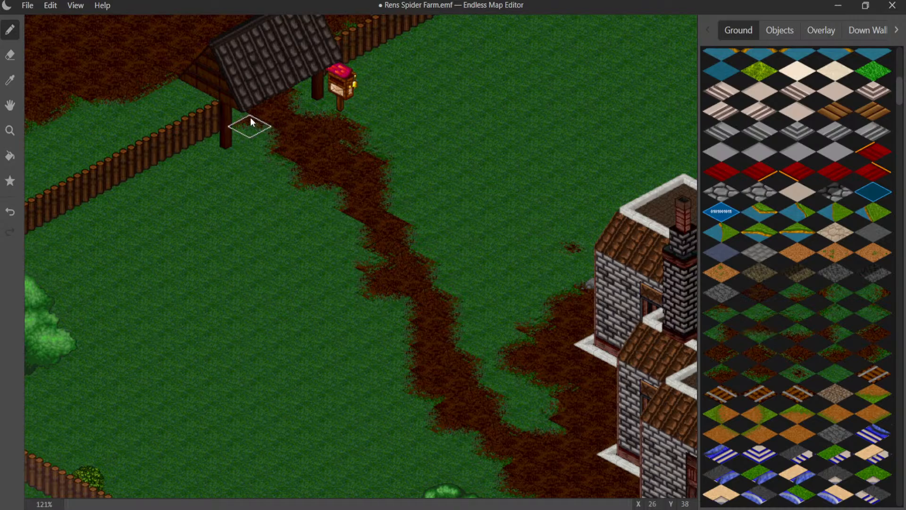
pyautogui.click(198, 98)
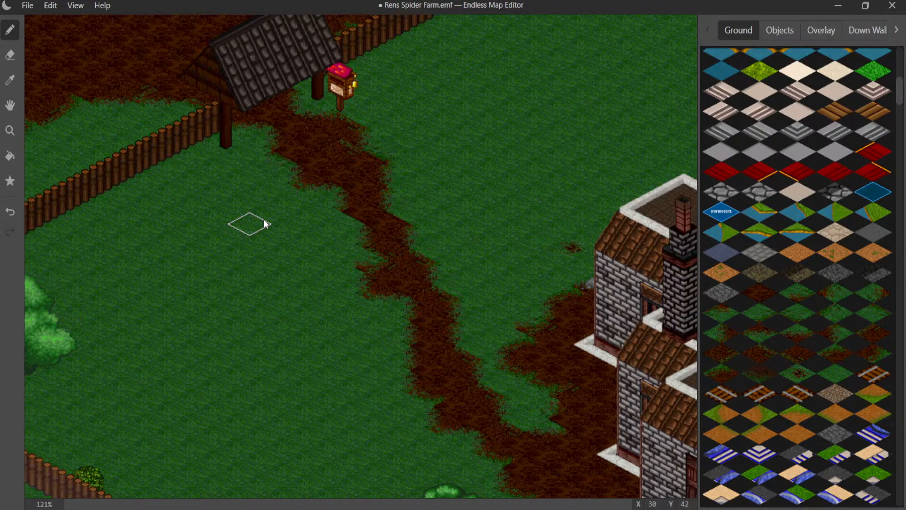
# - Fill the grass pocket between the path and the house's dirt patch with plain dirt and blend the new edge into the grass
pyautogui.click(758, 288)
pyautogui.moveTo(546, 421); pyautogui.dragTo(572, 389)
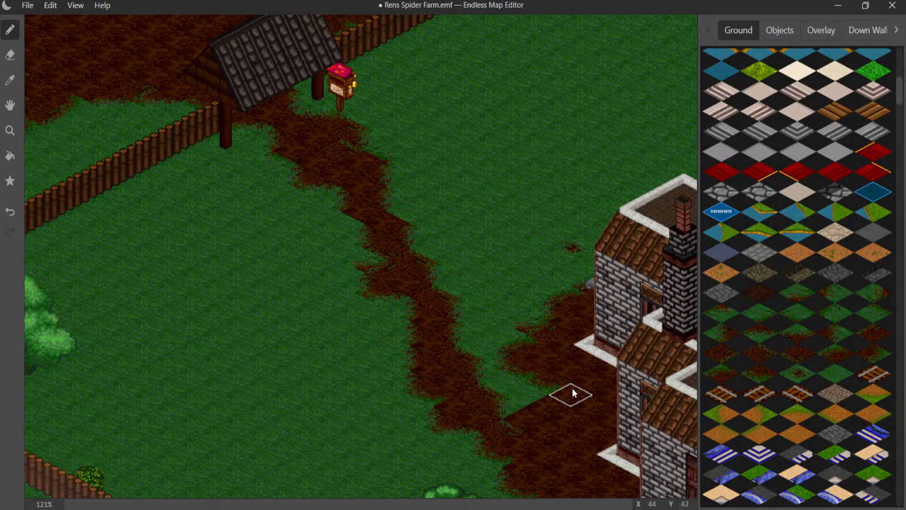
pyautogui.click(536, 396)
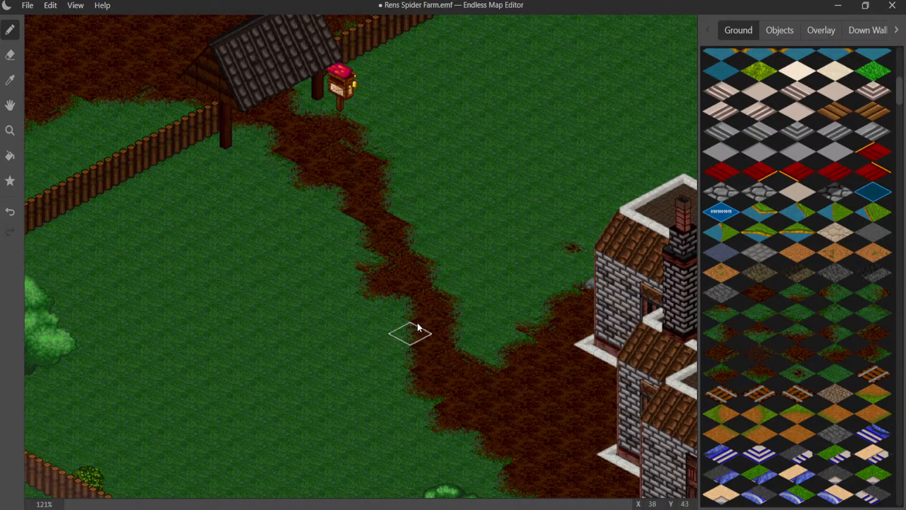
# - Scatter small dirt patch tiles over the grass on both sides of the path, near the round tree and beside the gate fence
pyautogui.moveTo(447, 301); pyautogui.dragTo(380, 351, button='middle')
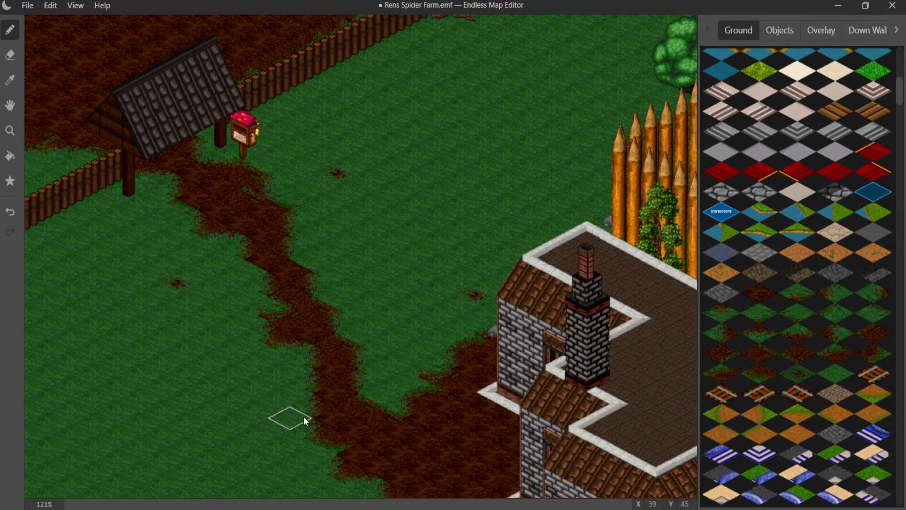
pyautogui.moveTo(304, 416); pyautogui.dragTo(326, 157, button='middle')
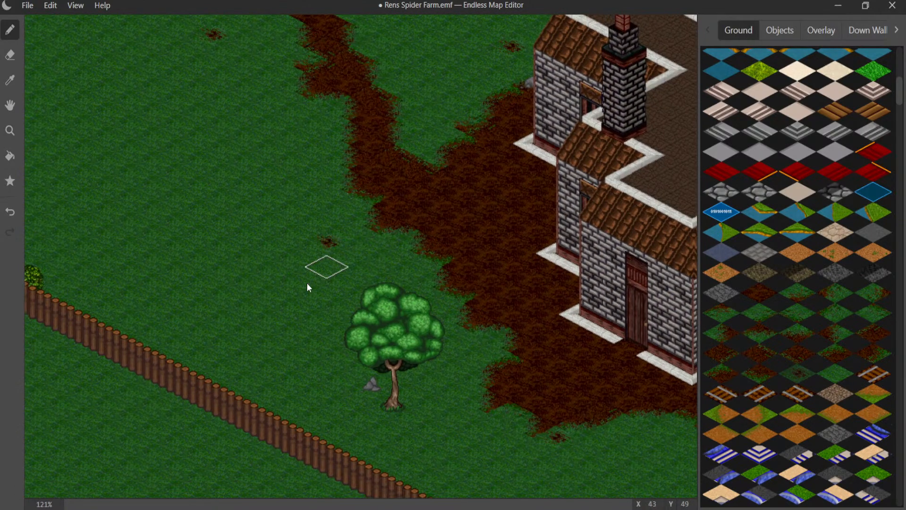
pyautogui.moveTo(314, 244); pyautogui.dragTo(448, 426, button='middle')
pyautogui.moveTo(421, 292); pyautogui.dragTo(324, 402, button='middle')
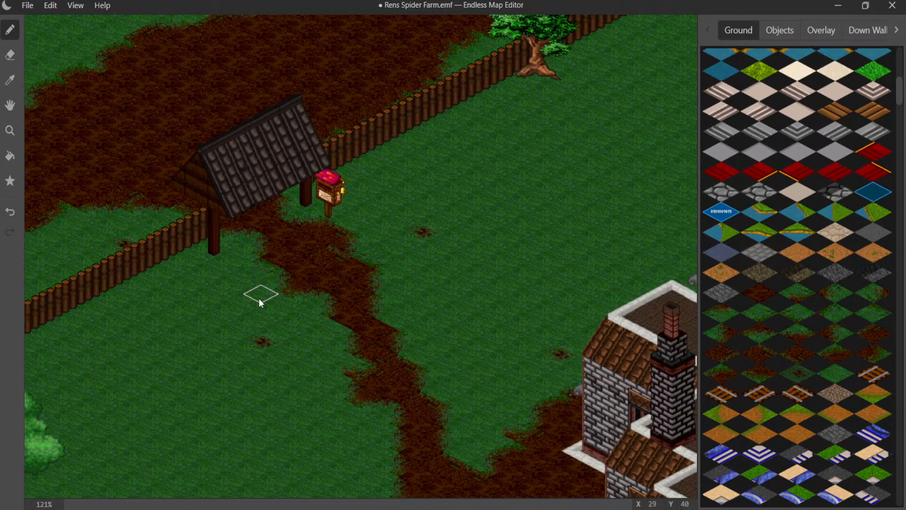
pyautogui.moveTo(258, 299); pyautogui.dragTo(174, 368, button='middle')
pyautogui.moveTo(356, 300); pyautogui.dragTo(271, 300, button='middle')
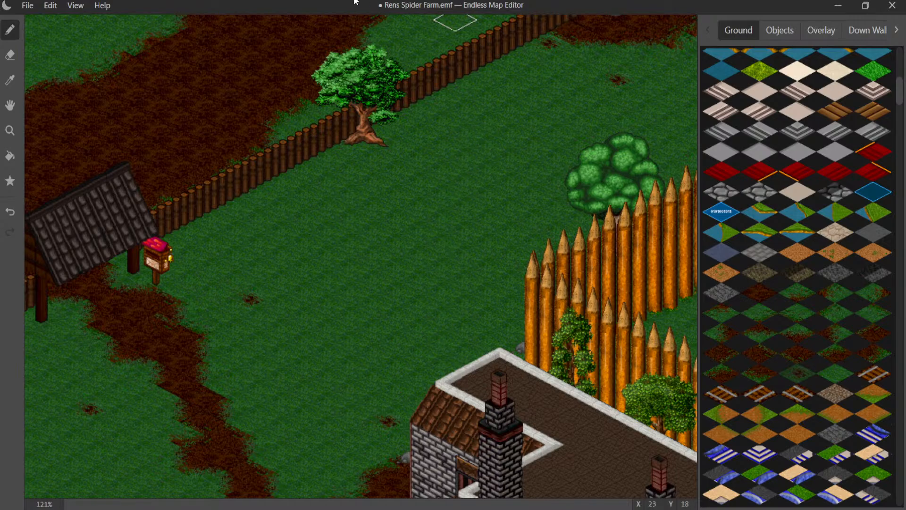
# - Try a round green bush behind the house's corner near X 39, Y 35, and remove it again
pyautogui.moveTo(426, 135); pyautogui.dragTo(22, 63, button='middle')
pyautogui.moveTo(232, 199); pyautogui.dragTo(160, 6, button='middle')
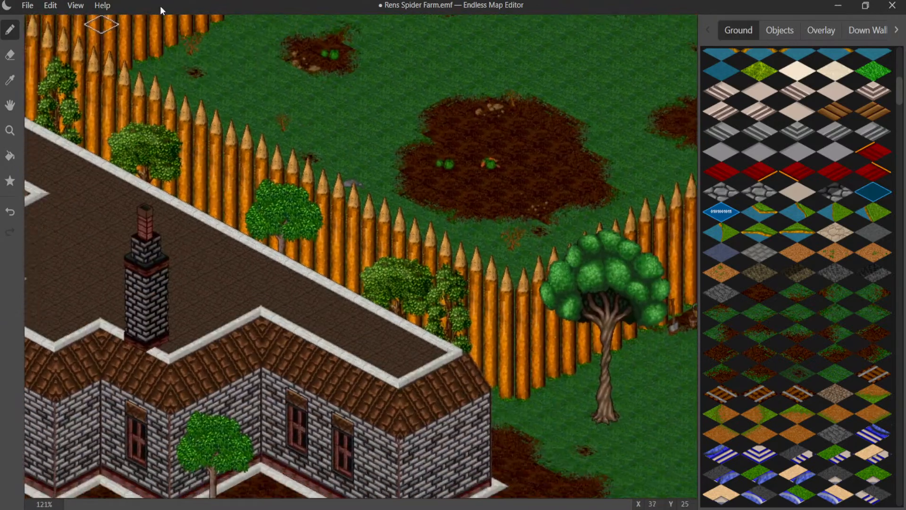
pyautogui.moveTo(273, 185); pyautogui.dragTo(335, 10, button='middle')
pyautogui.moveTo(332, 65); pyautogui.dragTo(518, 44, button='middle')
pyautogui.moveTo(510, 100); pyautogui.dragTo(572, 202, button='middle')
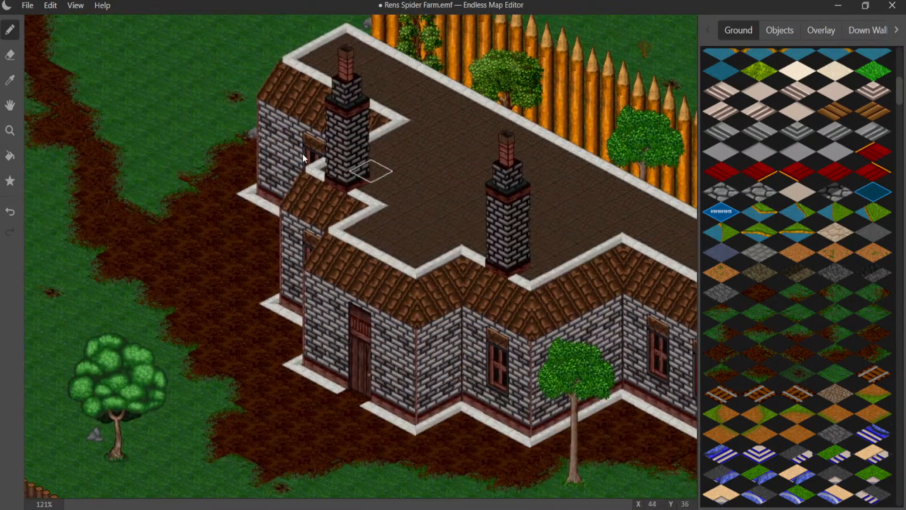
pyautogui.moveTo(302, 154); pyautogui.dragTo(423, 220, button='middle')
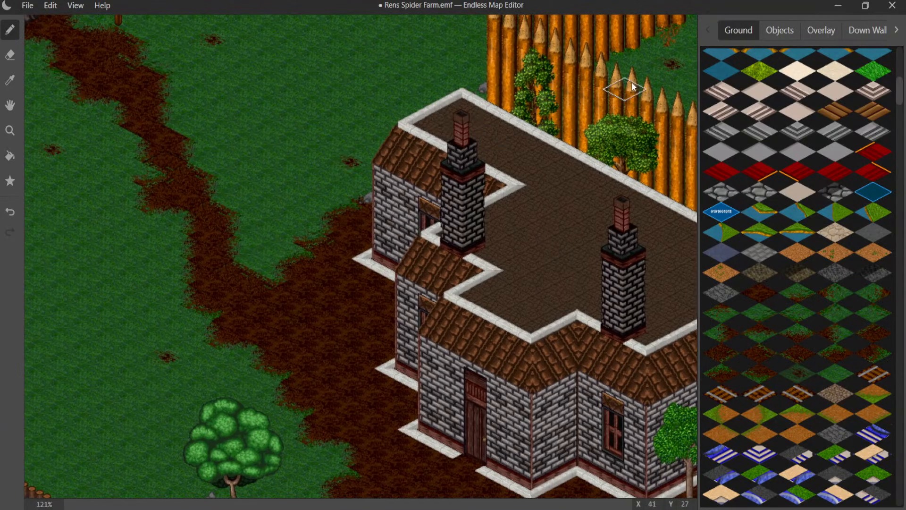
pyautogui.click(779, 30)
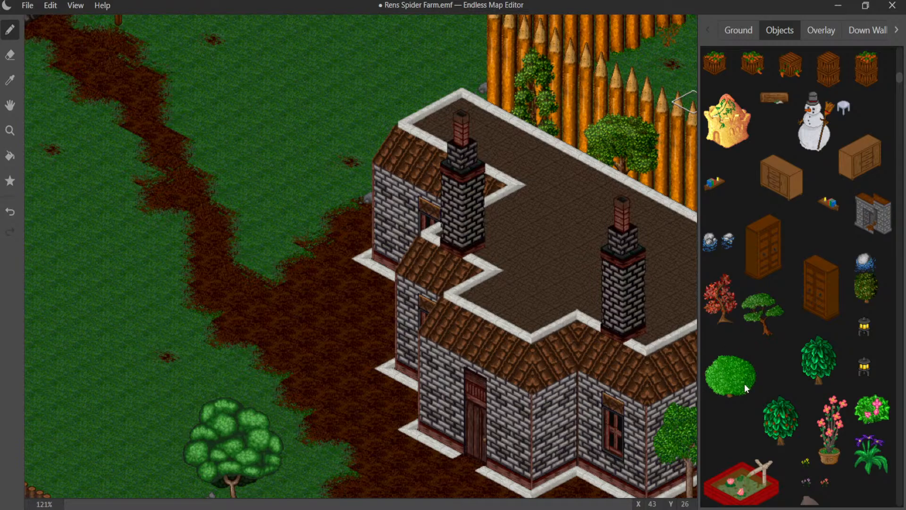
pyautogui.click(384, 163)
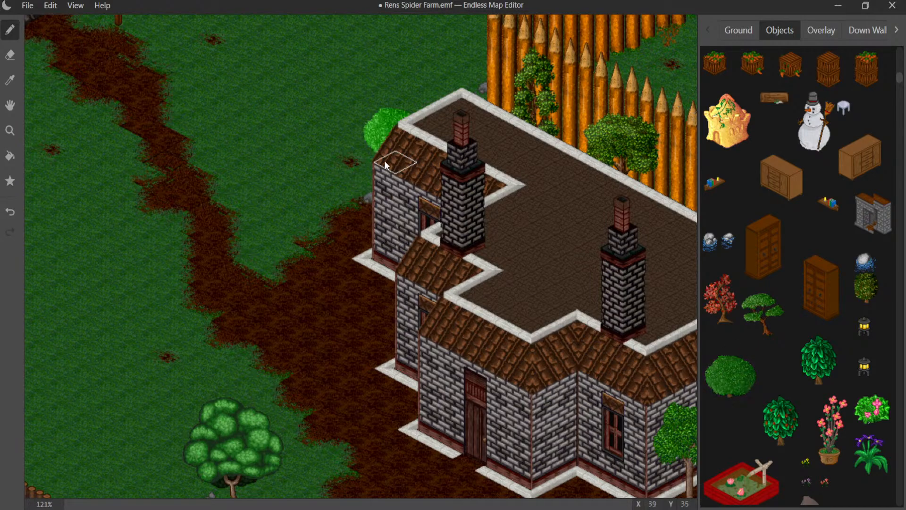
pyautogui.click(395, 162)
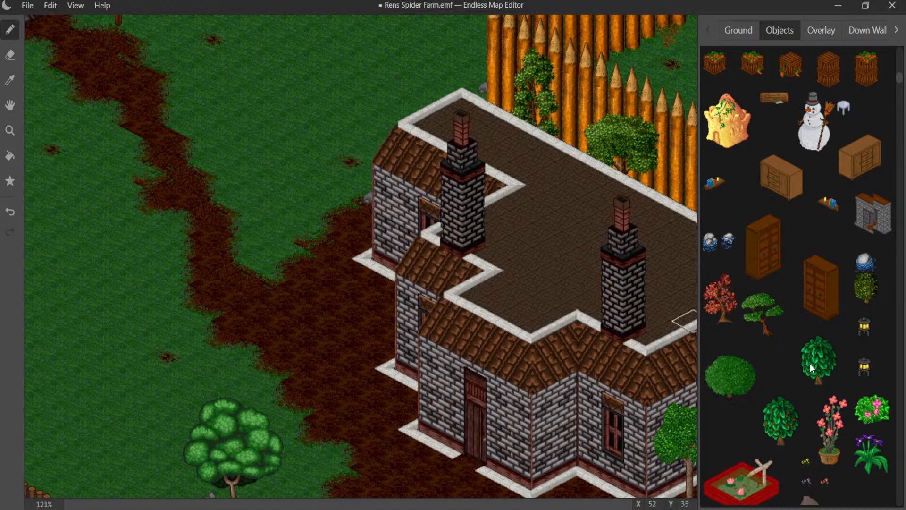
# - Place the short leafy tree with the twisted brown trunk behind the house's path-side corner
pyautogui.scroll(-10, 811, 368)
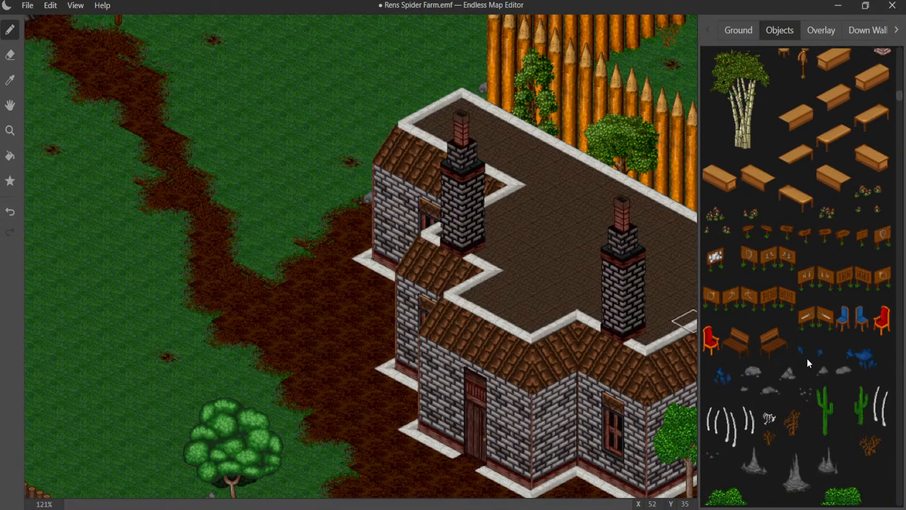
pyautogui.scroll(-10, 807, 358)
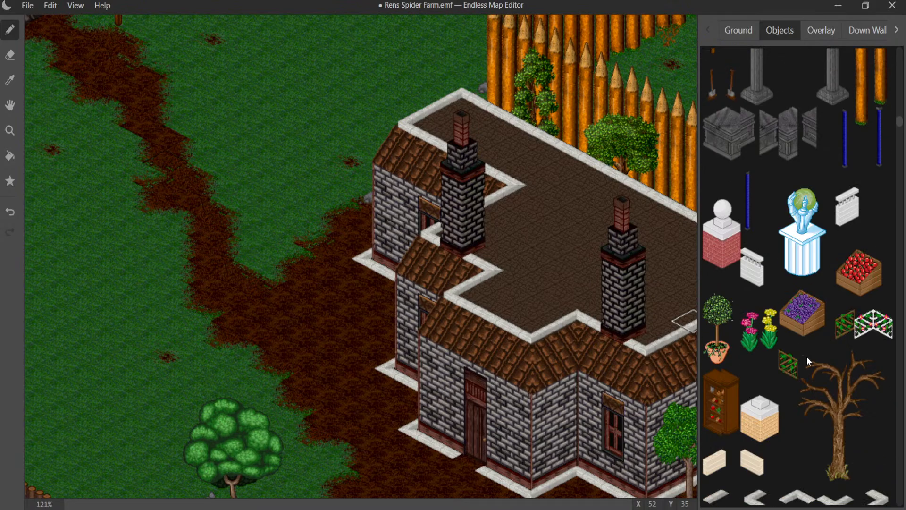
pyautogui.scroll(-10, 806, 356)
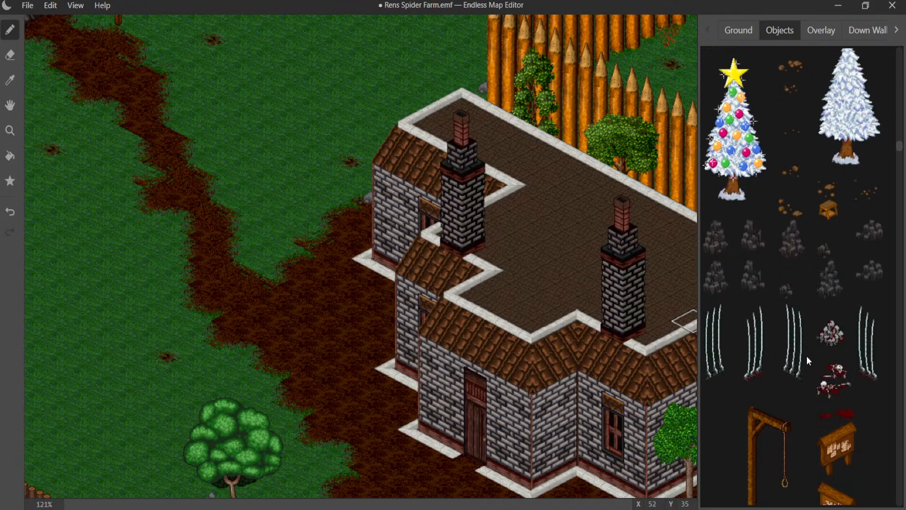
pyautogui.scroll(-8, 806, 356)
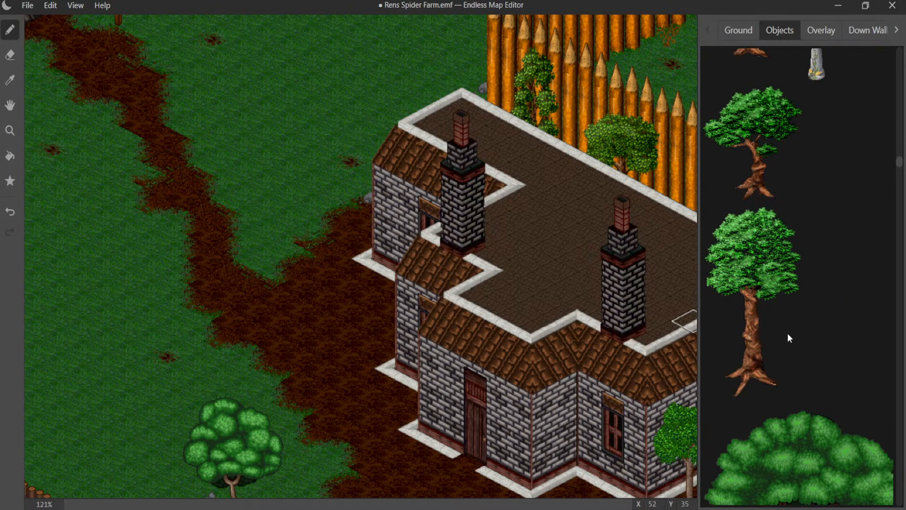
pyautogui.click(764, 193)
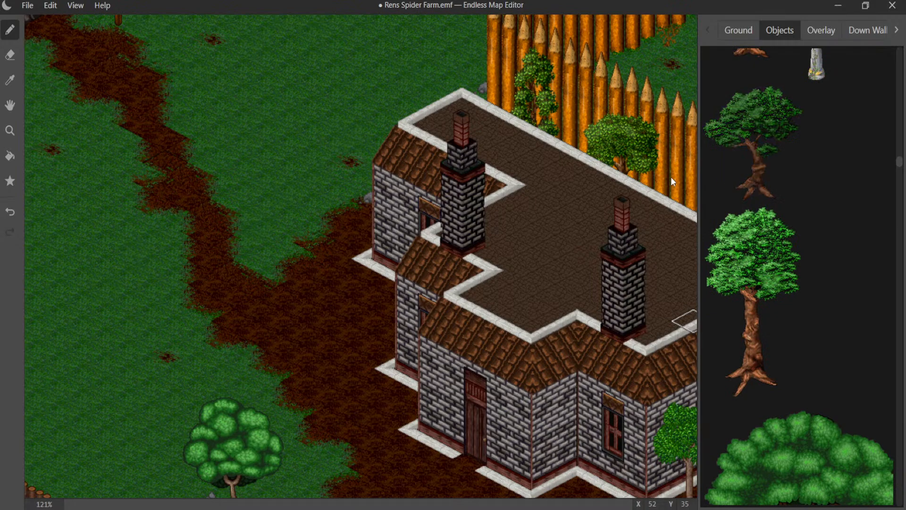
pyautogui.click(375, 186)
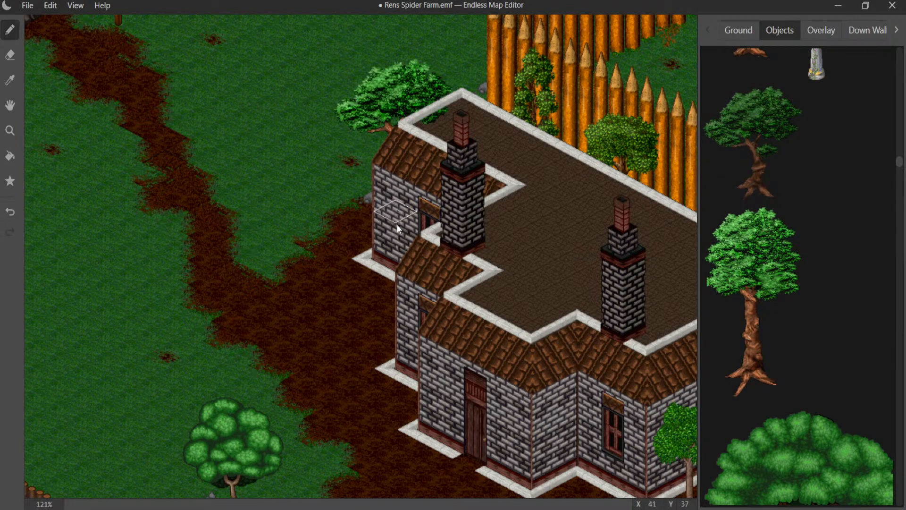
# - Lay a grey stone stair tile on the ground directly in front of the house's wooden door
pyautogui.moveTo(398, 225)
pyautogui.mouseDown(button='middle')
pyautogui.moveTo(217, 188)
pyautogui.moveTo(273, 160)
pyautogui.mouseUp(button='middle')
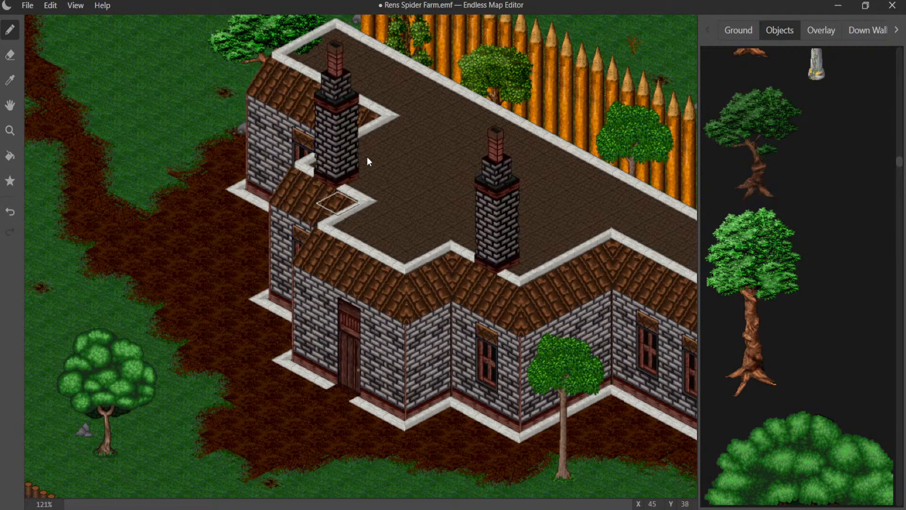
pyautogui.click(738, 30)
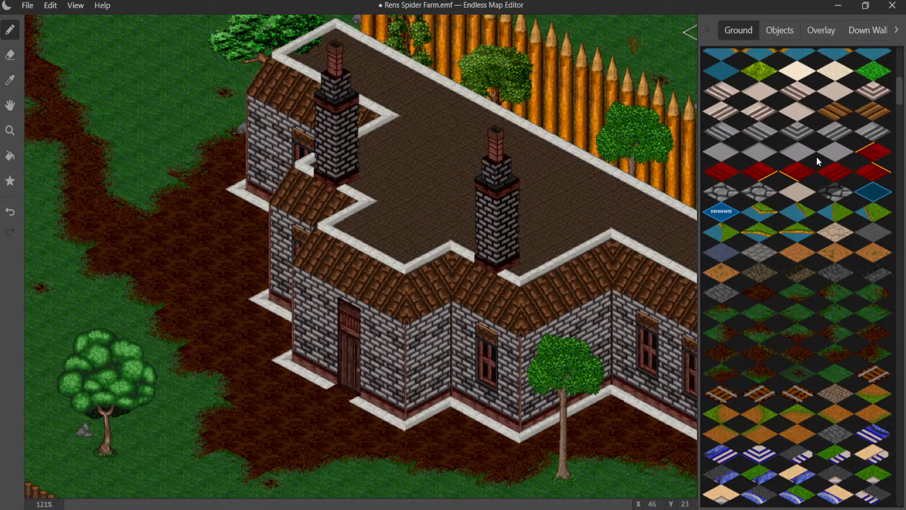
pyautogui.click(742, 141)
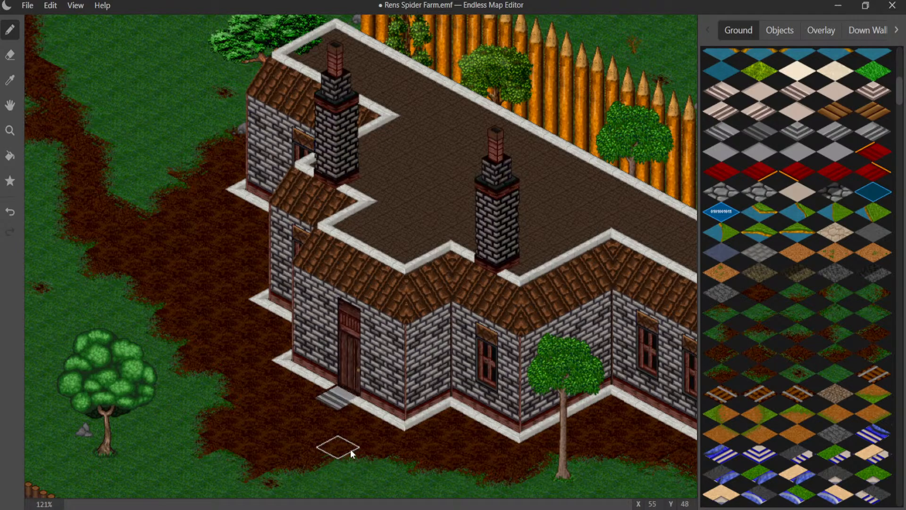
pyautogui.scroll(5, 332, 429)
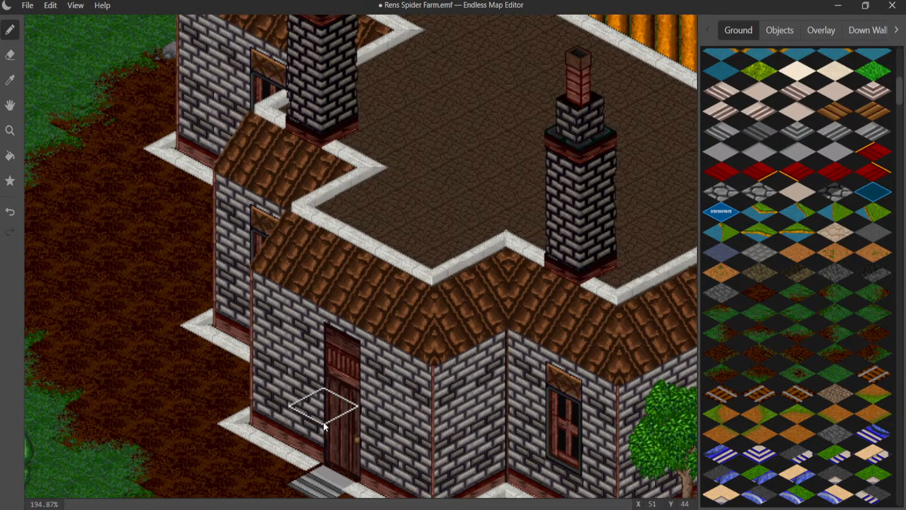
pyautogui.moveTo(313, 419); pyautogui.dragTo(358, 171, button='middle')
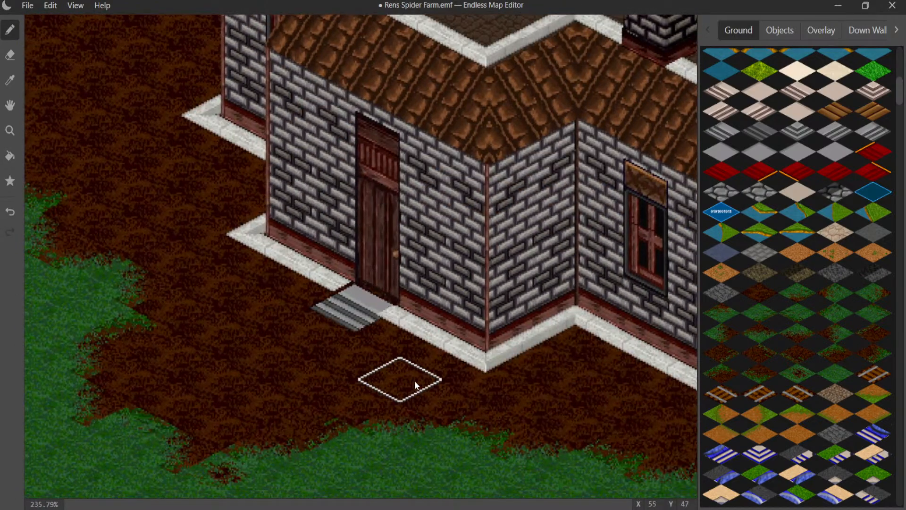
# - Extend the grey door stairs with a corner stair tile on one side and an end stair tile on the other
pyautogui.click(793, 134)
pyautogui.click(383, 308)
pyautogui.click(394, 315)
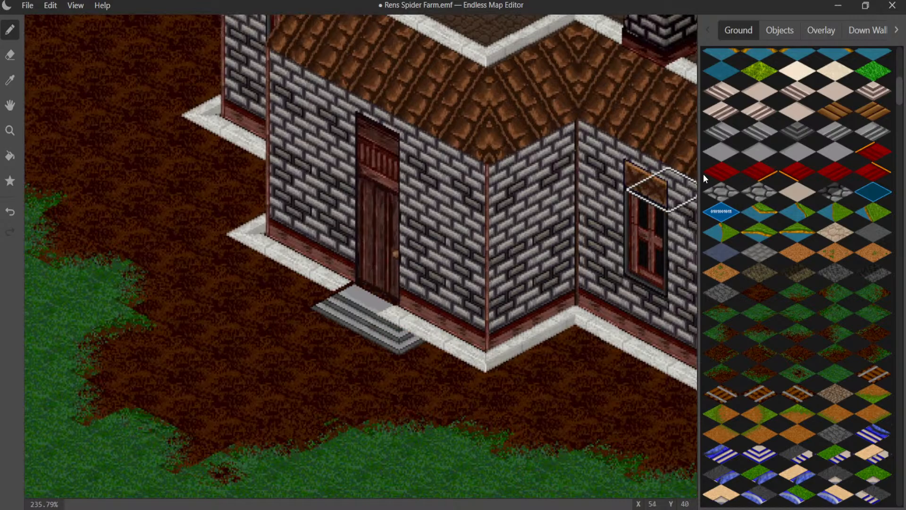
pyautogui.click(746, 131)
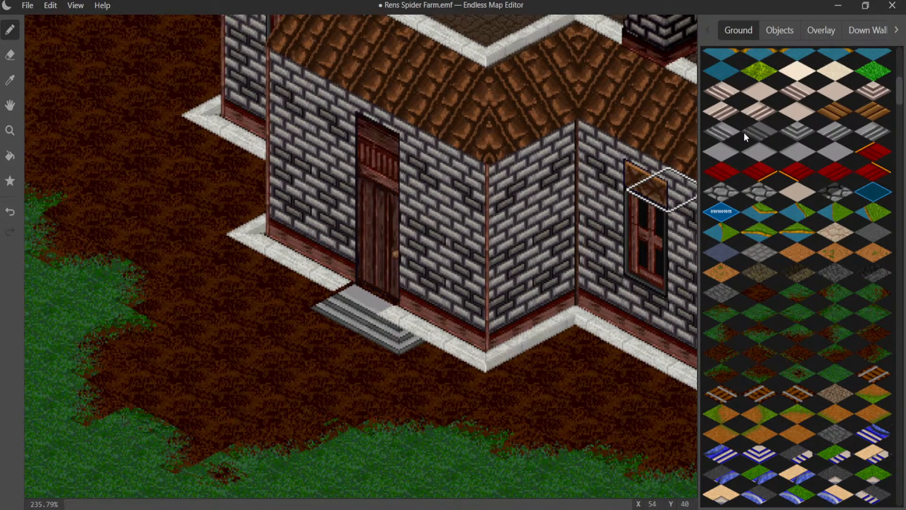
pyautogui.click(713, 138)
pyautogui.click(304, 286)
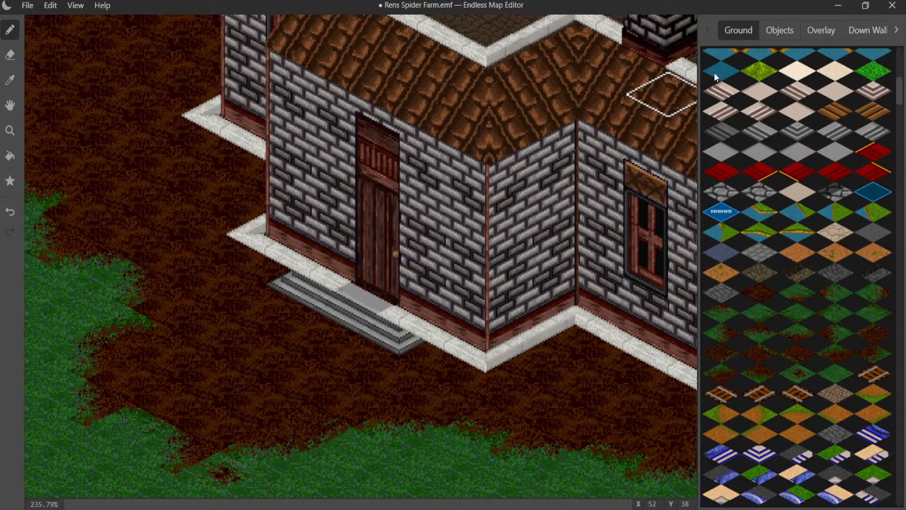
# - Remove the white foundation trim objects covering the grey stairs in front of the door
pyautogui.click(779, 31)
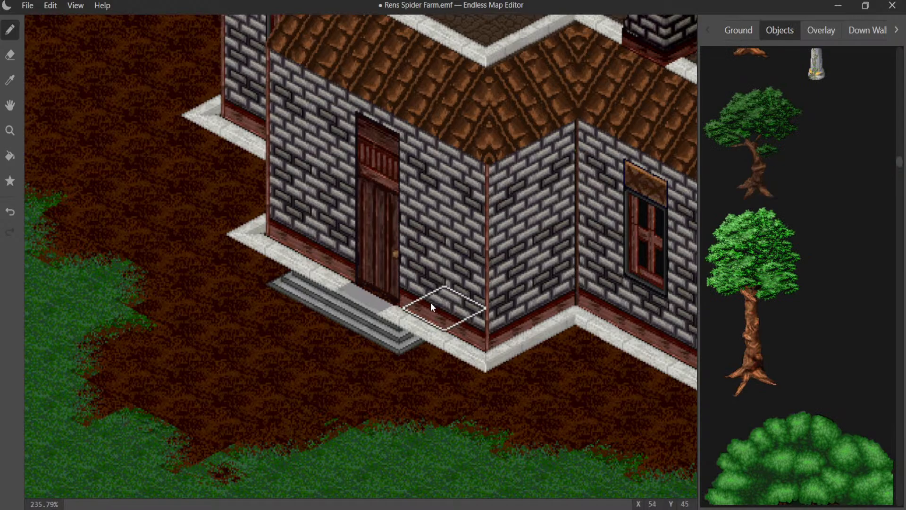
pyautogui.click(396, 320)
pyautogui.click(315, 287)
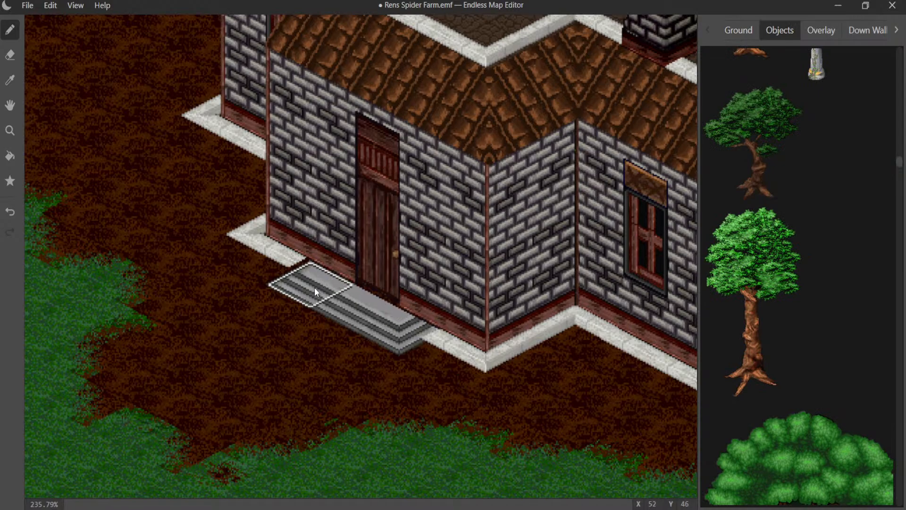
# - Try several twisted-trunk trees in front of the stairs and house corner, and clear them all again
pyautogui.click(411, 373)
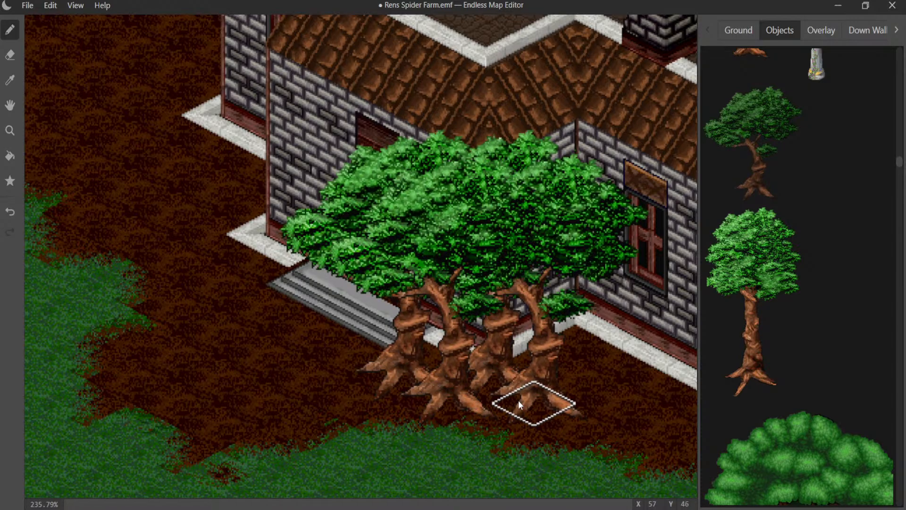
pyautogui.click(530, 405)
pyautogui.click(455, 407)
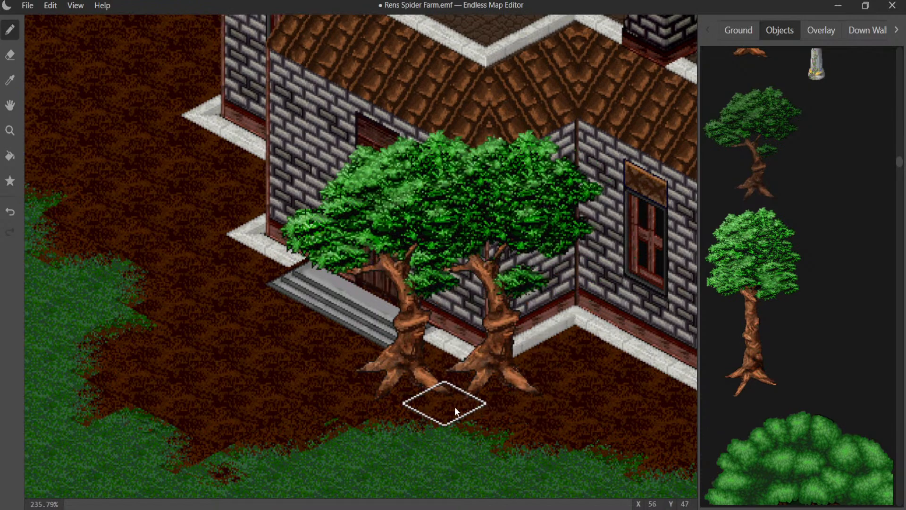
pyautogui.click(500, 395)
pyautogui.click(411, 388)
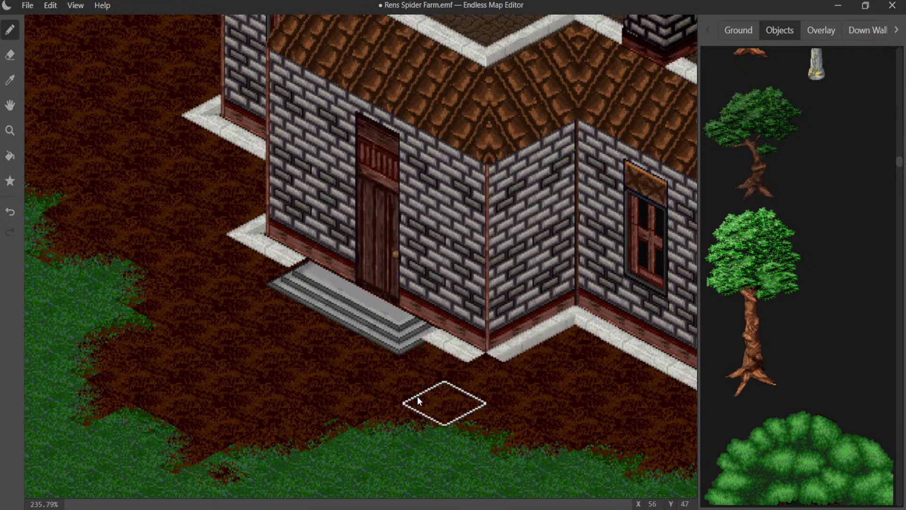
pyautogui.hotkey('ctrl', 'z')
pyautogui.click(465, 411)
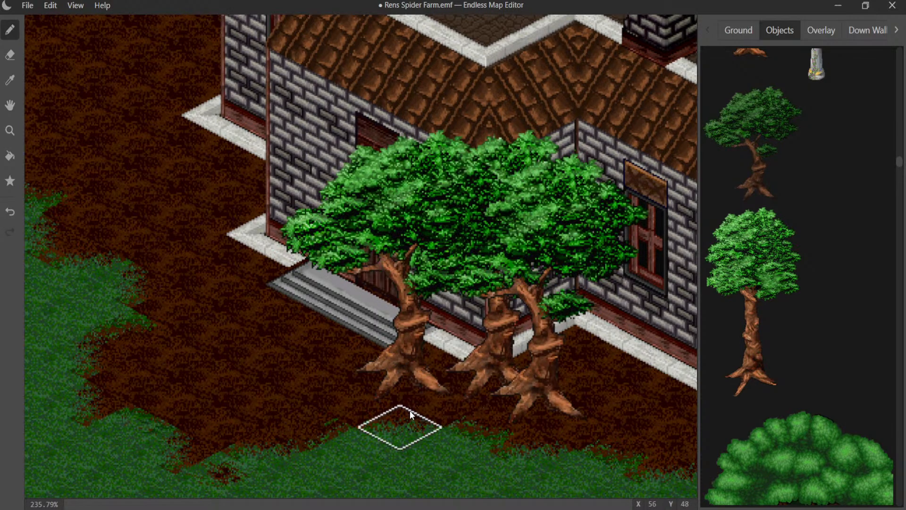
pyautogui.click(404, 395)
pyautogui.click(491, 404)
pyautogui.click(488, 398)
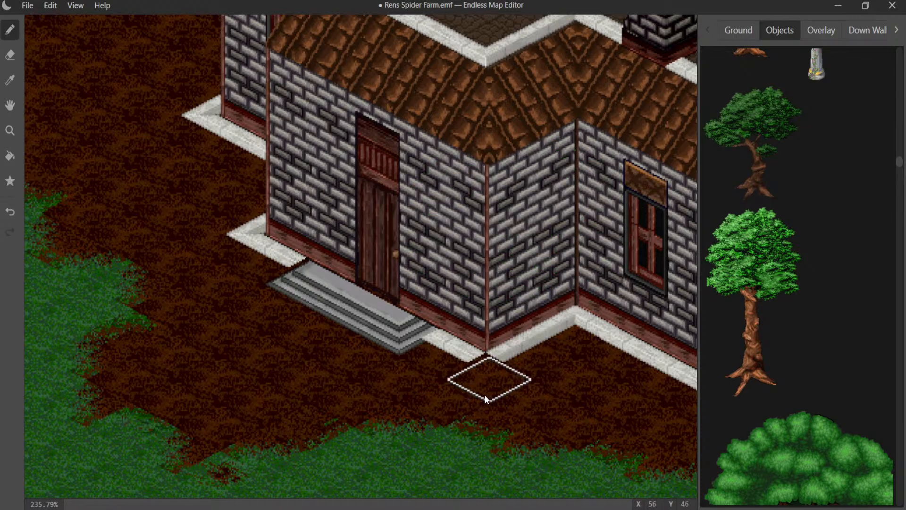
# - Restore the white foundation trim at the house's front corner, trying two other trim pieces and removing them before placing the matching corner piece
pyautogui.moveTo(899, 168); pyautogui.dragTo(899, 485)
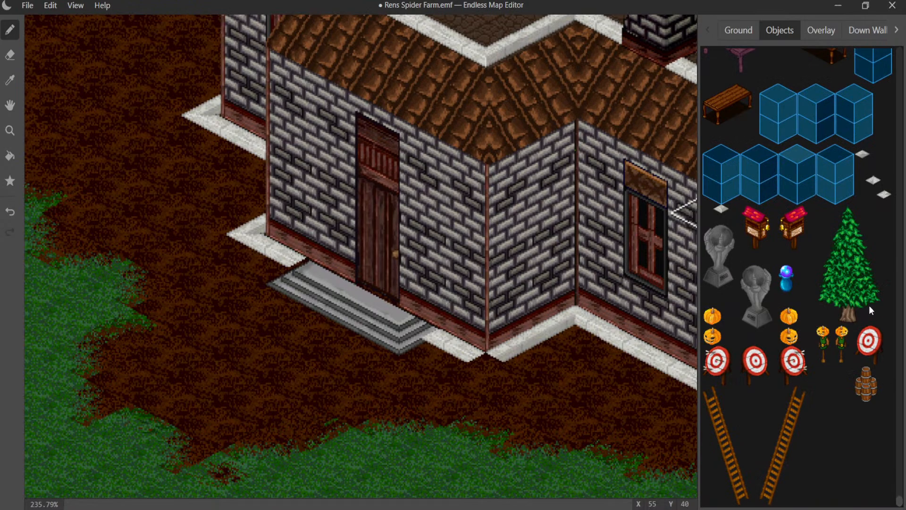
pyautogui.click(503, 372)
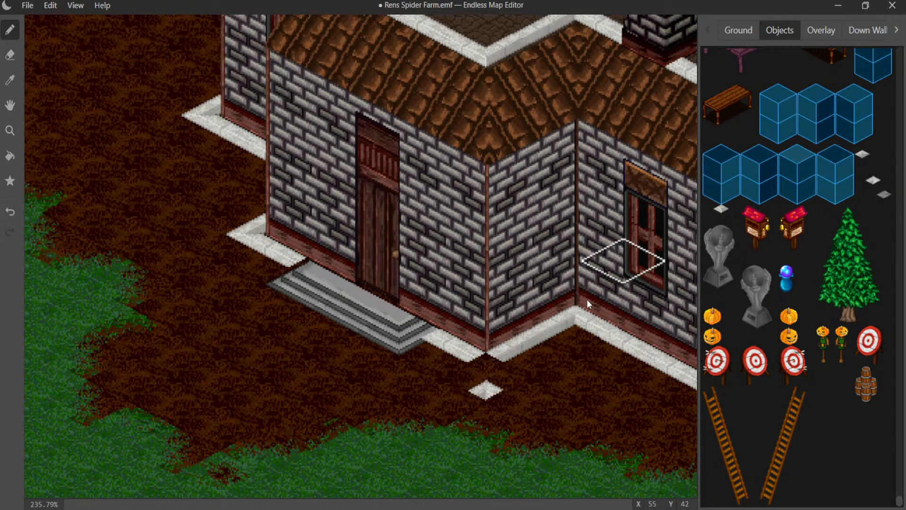
pyautogui.click(863, 155)
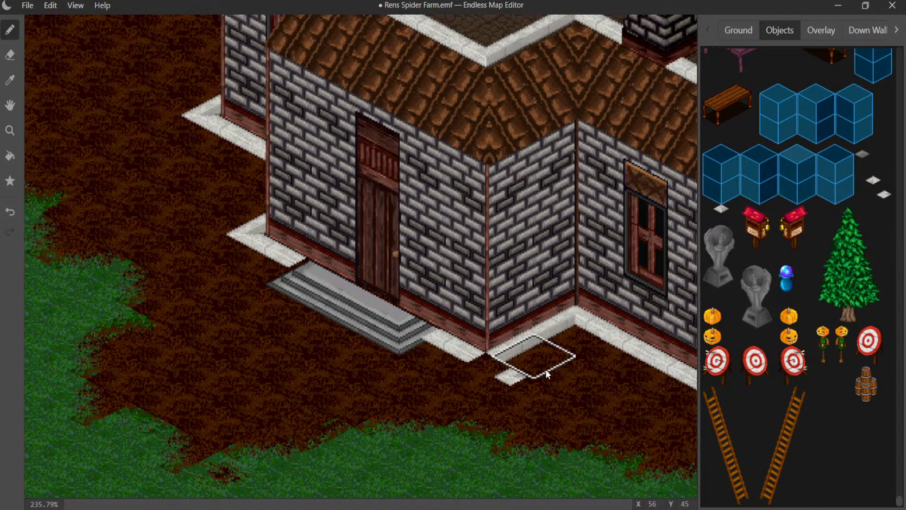
pyautogui.click(509, 378)
pyautogui.click(721, 209)
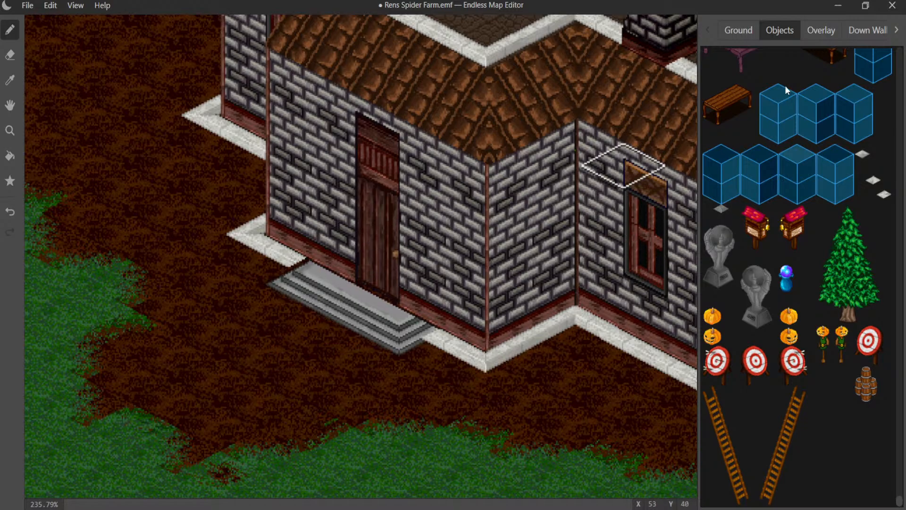
# - Try small white trim pieces from the overlay graphics beside the far end of the door stairs, and undo them
pyautogui.click(821, 31)
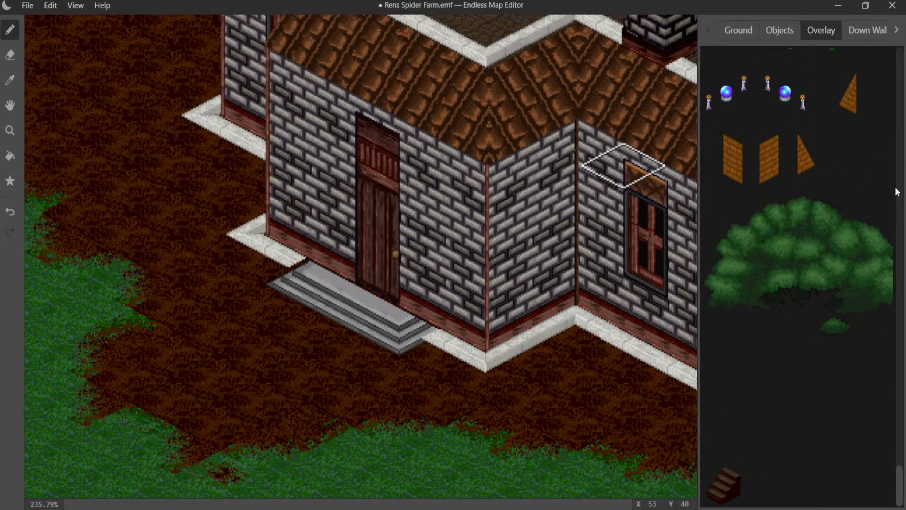
pyautogui.scroll(15, 874, 186)
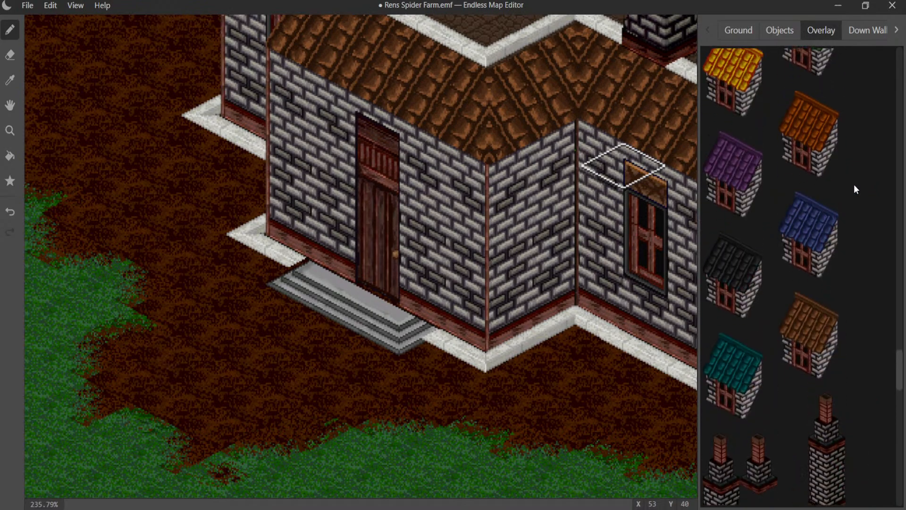
pyautogui.scroll(-5, 845, 190)
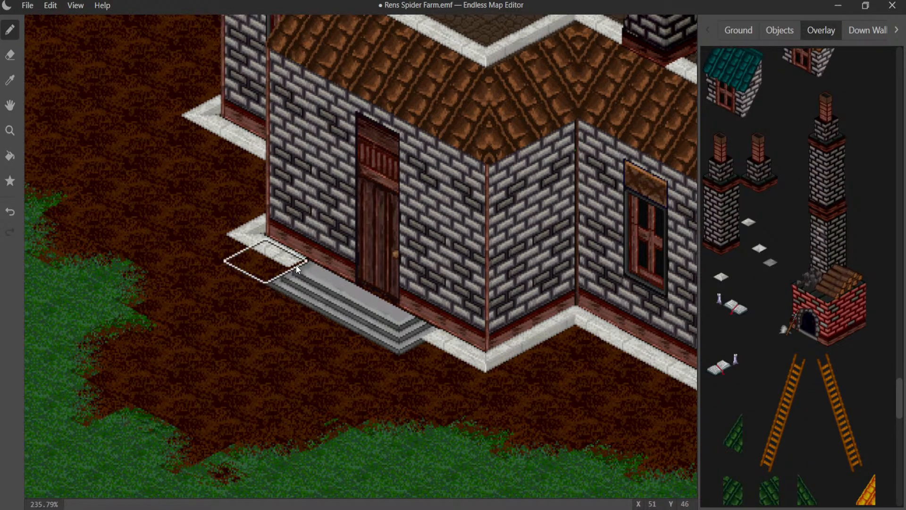
pyautogui.hotkey('ctrl', 'z')
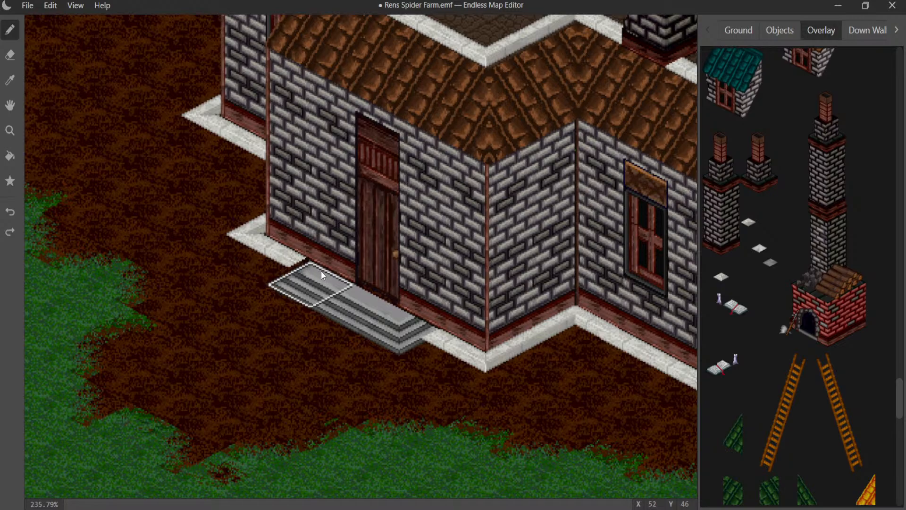
pyautogui.click(720, 277)
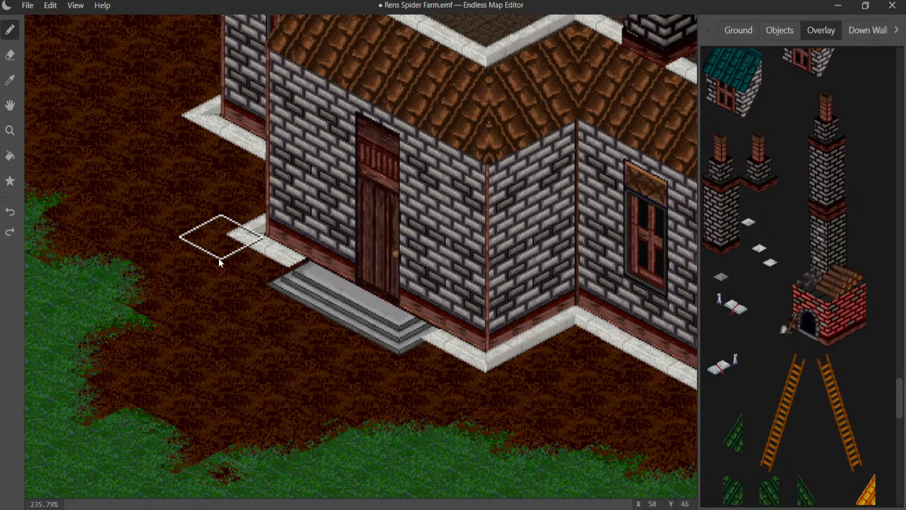
pyautogui.click(252, 260)
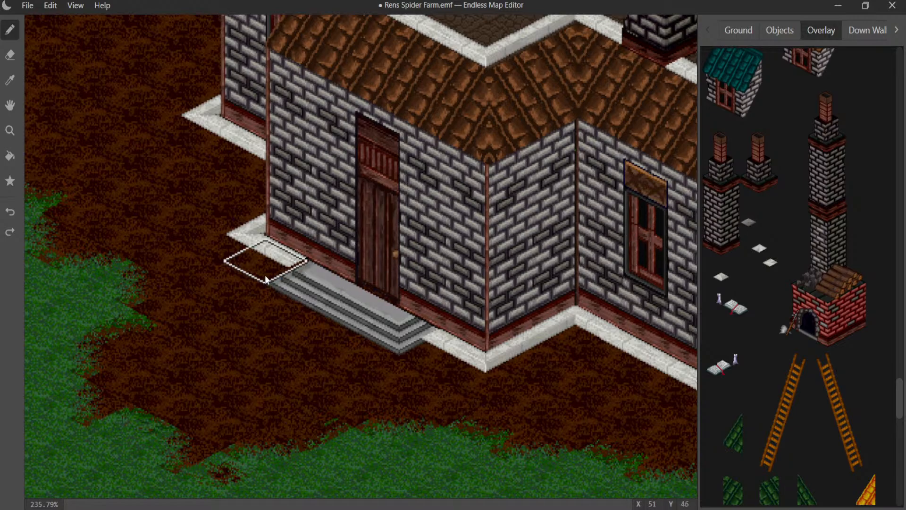
pyautogui.click(758, 249)
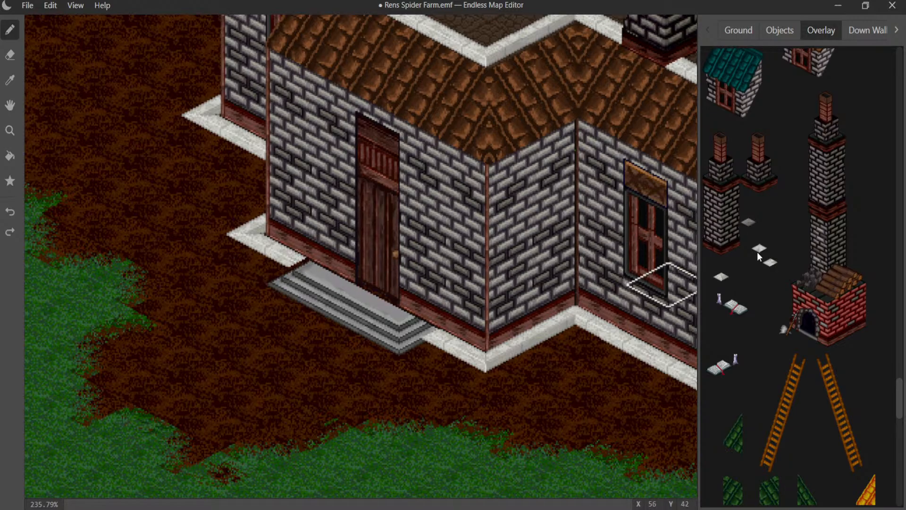
pyautogui.click(257, 265)
pyautogui.hotkey('ctrl', 'z')
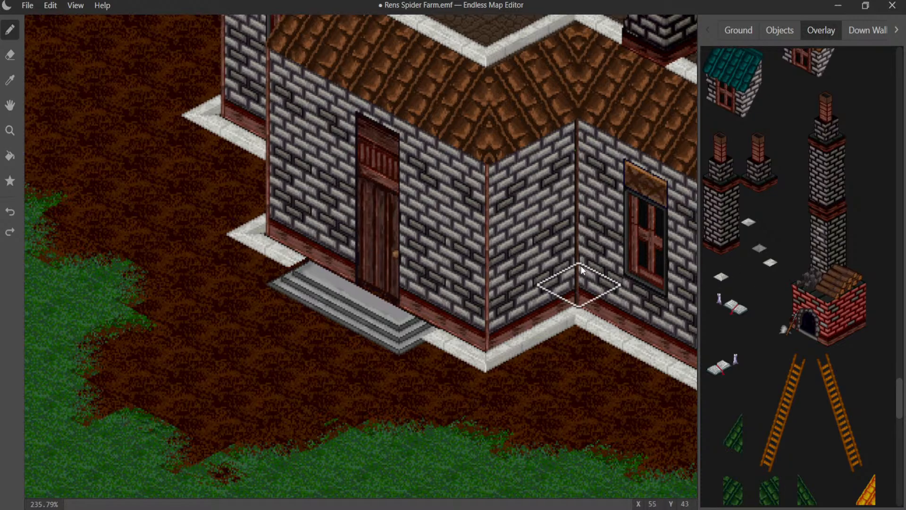
# - Undo the earlier trim and stair edits until all grey stair tiles in front of the door are removed
pyautogui.hotkey('ctrl', 'z')
pyautogui.hotkey('ctrl', 'z')
pyautogui.hotkey('ctrl', 'z')
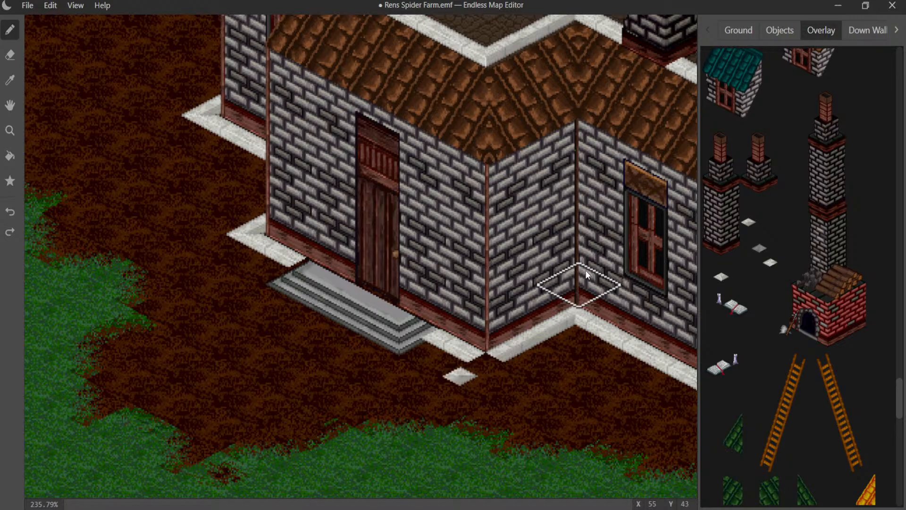
pyautogui.hotkey('ctrl', 'z')
pyautogui.hotkey('ctrl', 'z')
pyautogui.hotkey('ctrl', 'z')
pyautogui.hotkey('ctrl', 'z')
pyautogui.hotkey('ctrl', 'z')
pyautogui.hotkey('ctrl', 'z')
pyautogui.hotkey('ctrl', 'z')
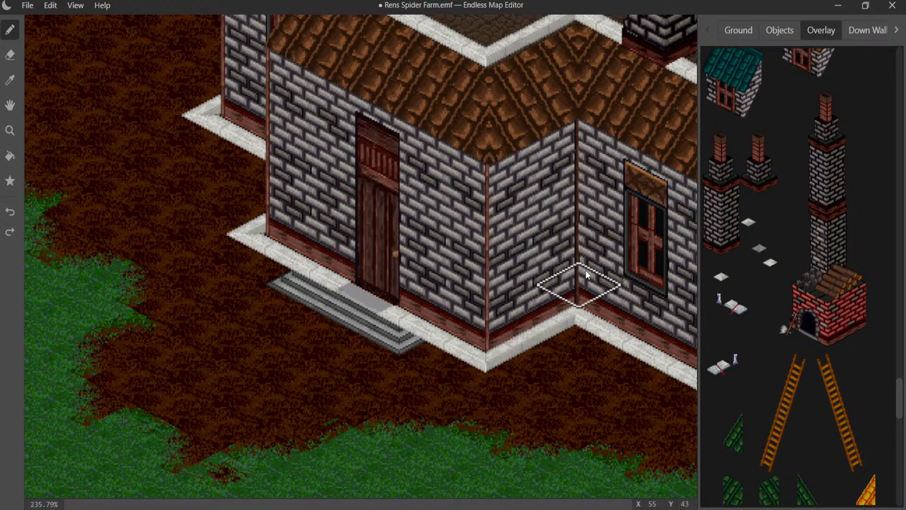
pyautogui.hotkey('ctrl', 'z')
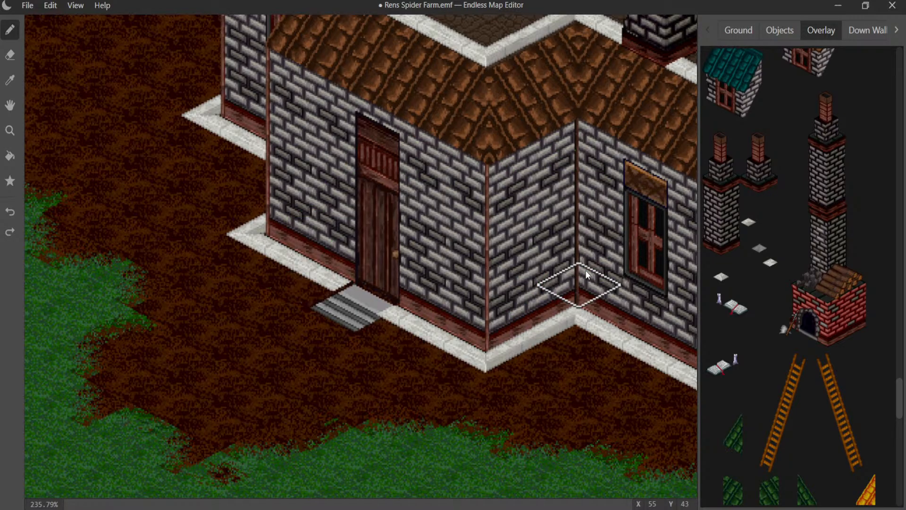
pyautogui.hotkey('ctrl', 'z')
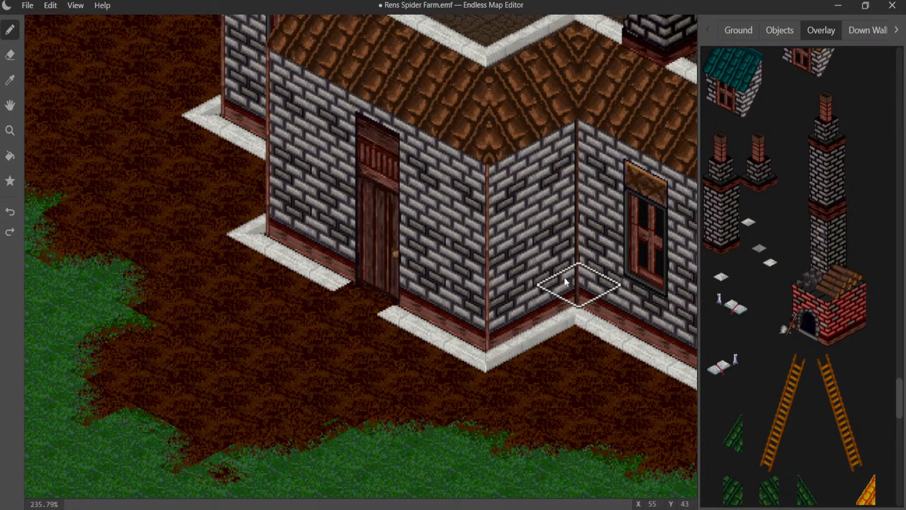
# - Try a plain grey ground tile directly in front of the house door, and undo it
pyautogui.click(742, 32)
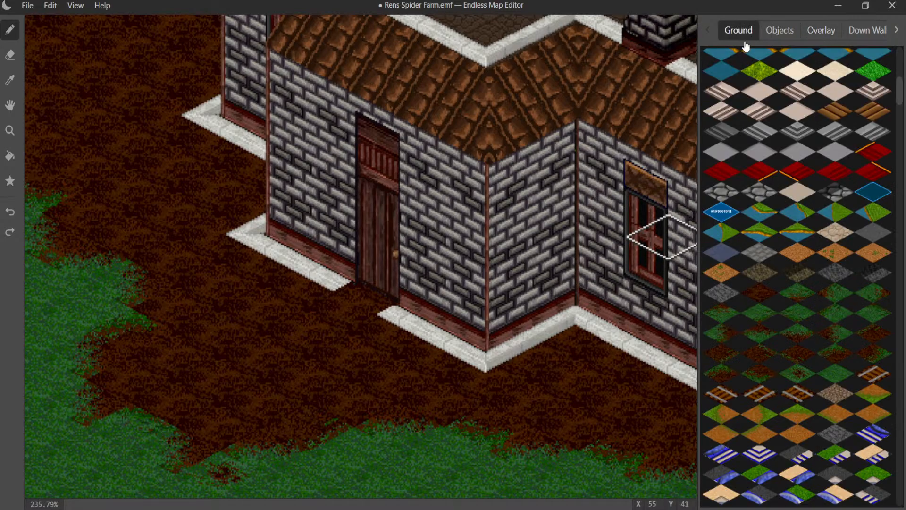
pyautogui.click(833, 152)
pyautogui.click(353, 303)
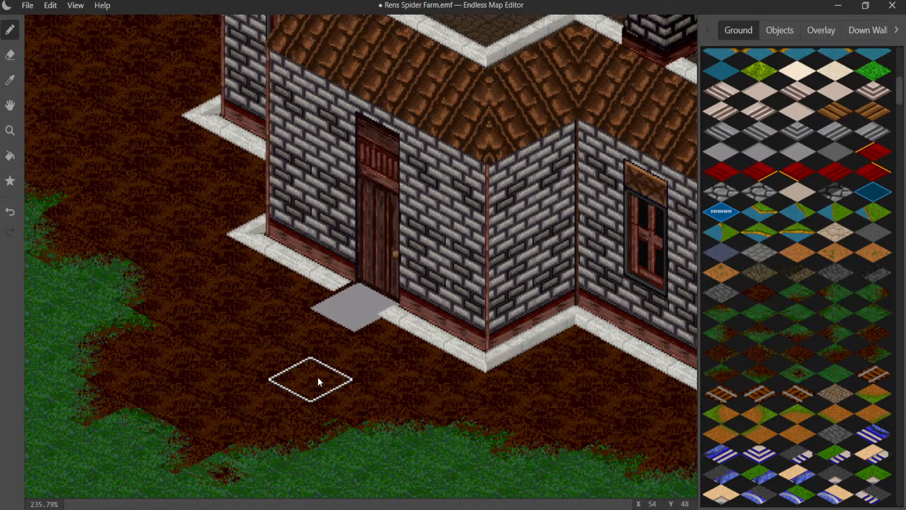
pyautogui.hotkey('ctrl', 'z')
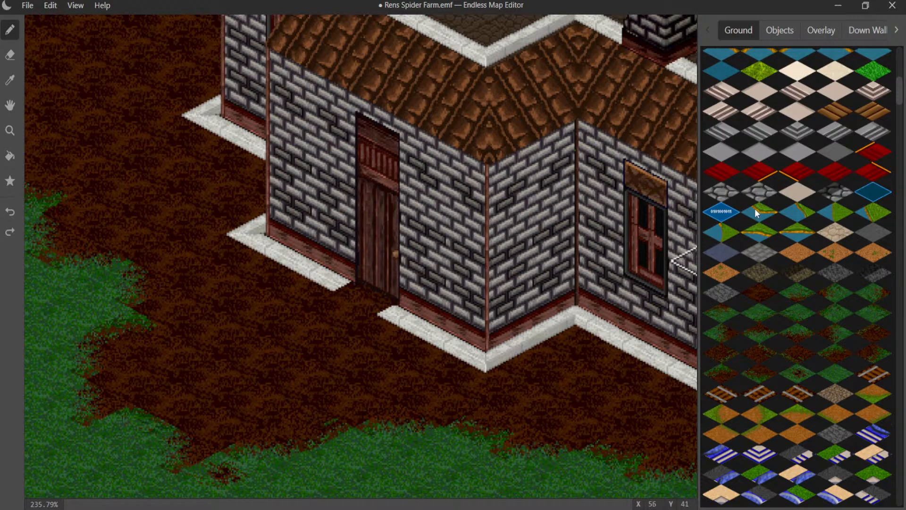
# - Look through the ground tiles for a suitable step or paving tile for the house door
pyautogui.scroll(5, 809, 197)
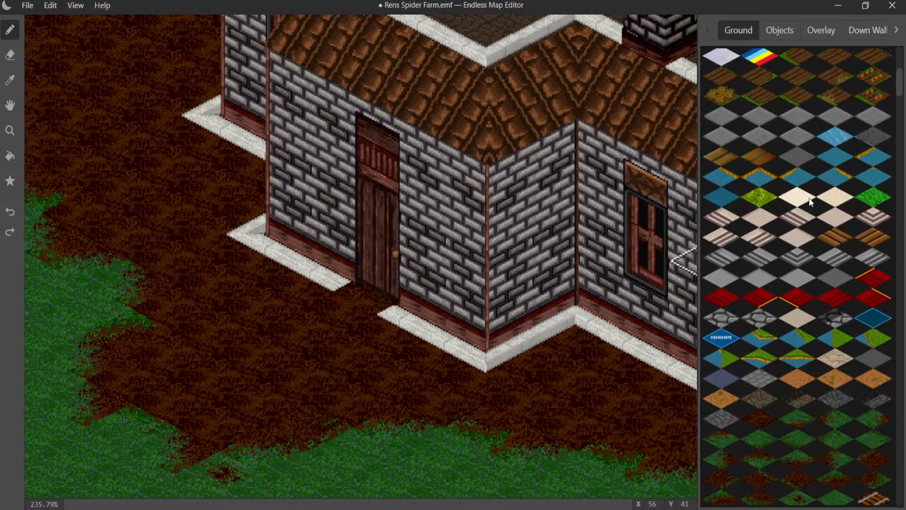
pyautogui.scroll(3, 809, 198)
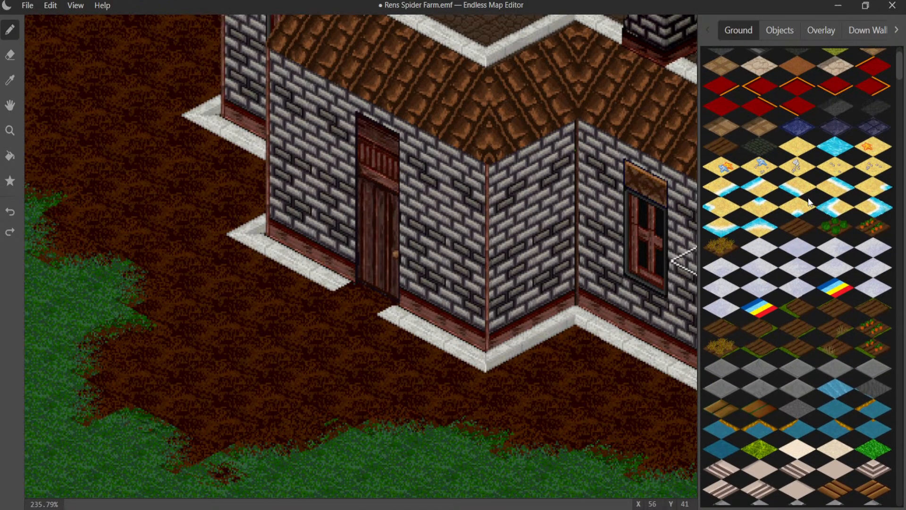
pyautogui.scroll(2, 848, 293)
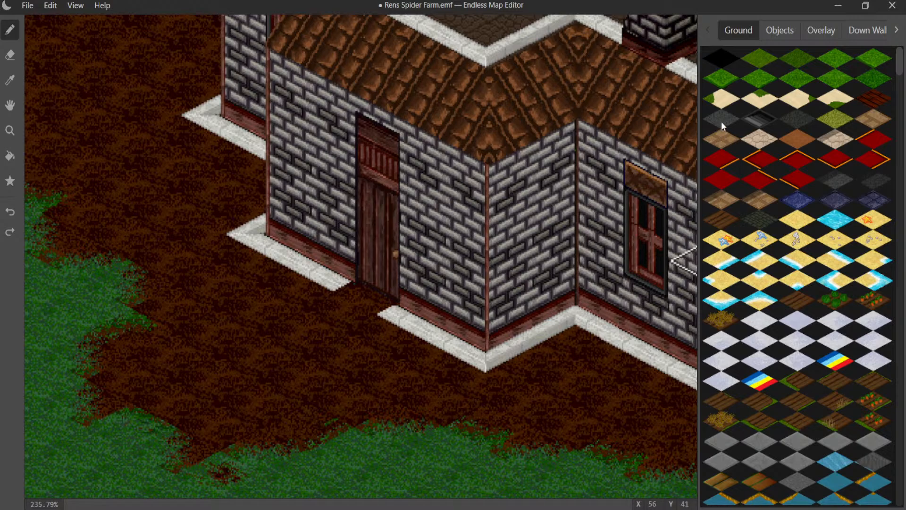
pyautogui.scroll(-6, 772, 213)
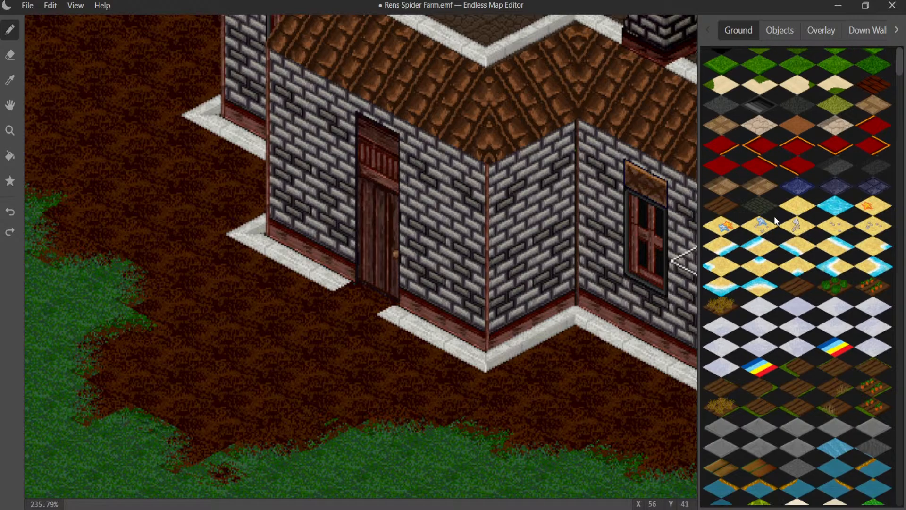
pyautogui.scroll(-5, 770, 243)
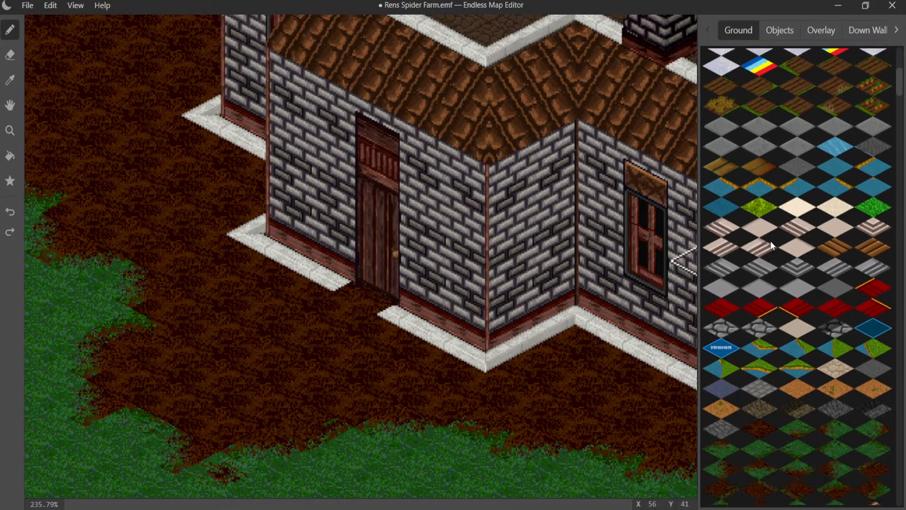
pyautogui.scroll(-8, 771, 242)
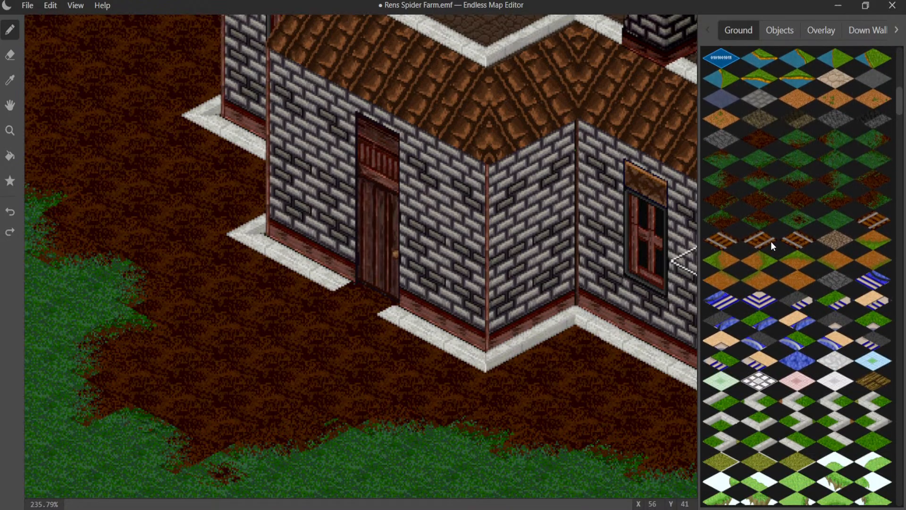
pyautogui.scroll(-5, 771, 243)
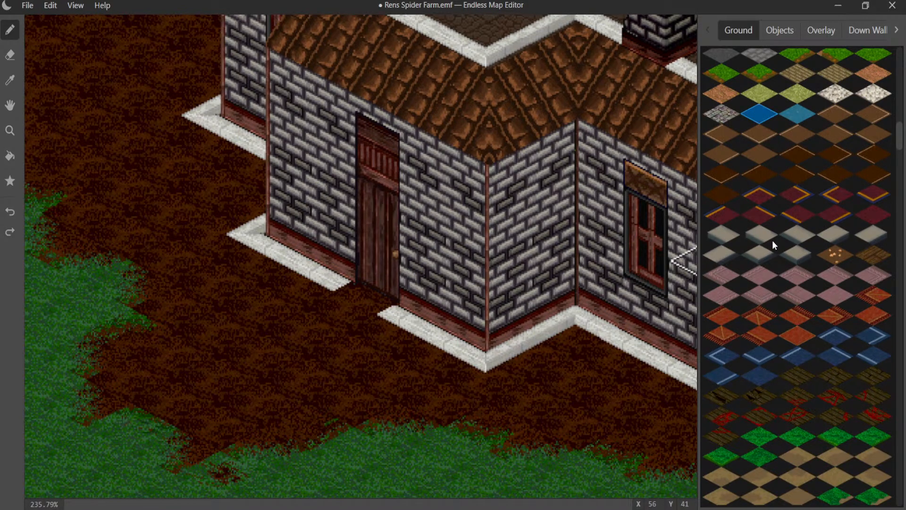
pyautogui.scroll(-5, 772, 240)
pyautogui.scroll(-12, 773, 238)
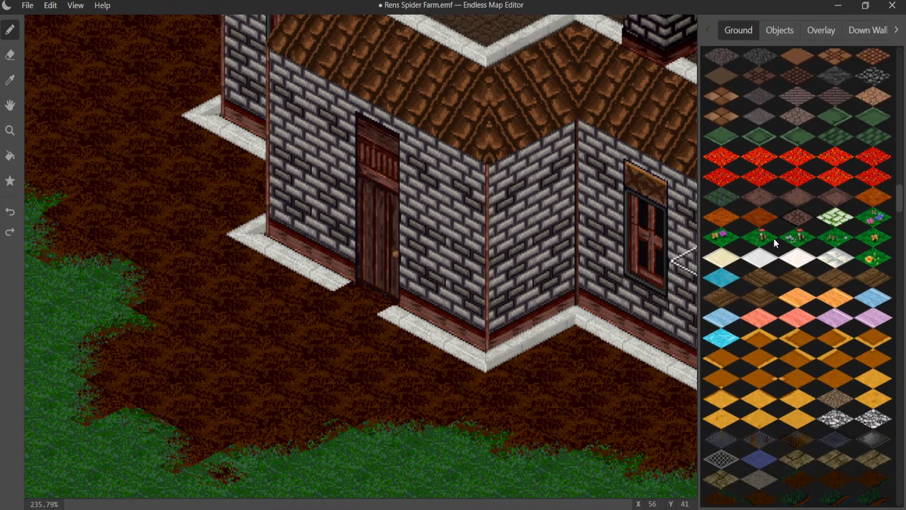
pyautogui.scroll(-2, 774, 237)
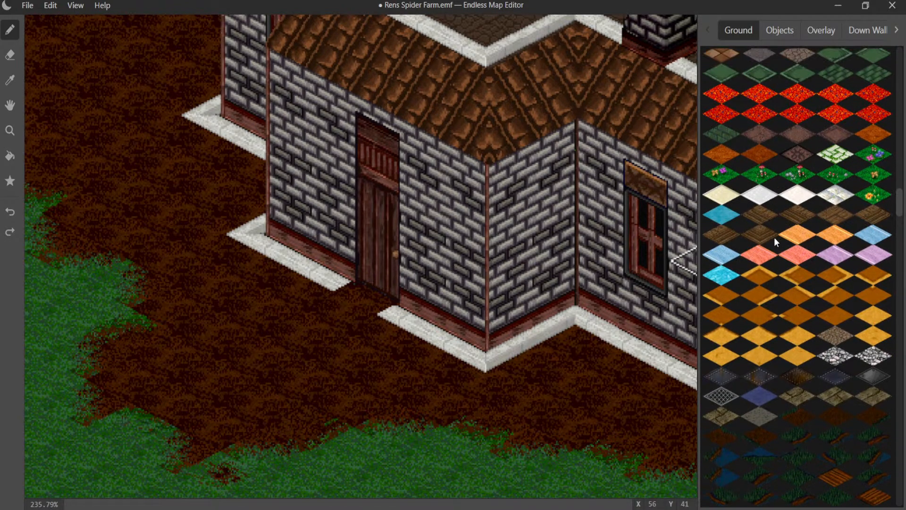
pyautogui.scroll(2, 774, 237)
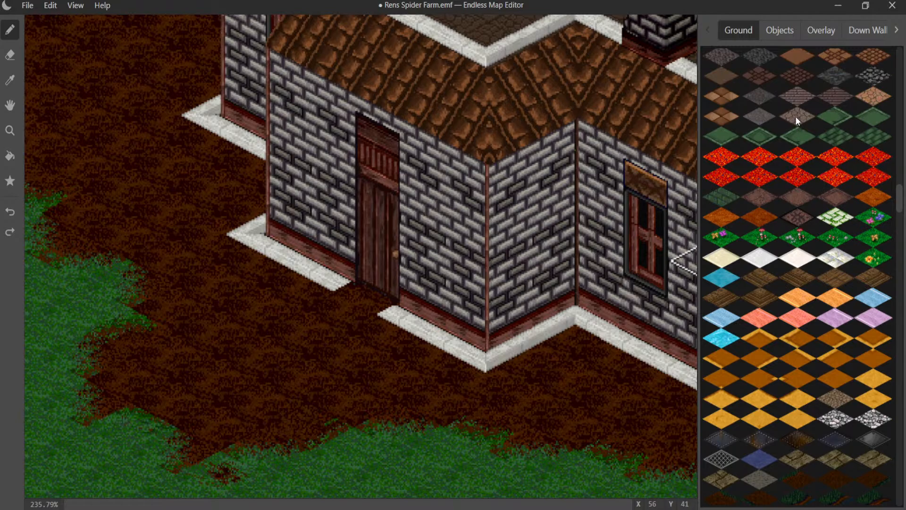
pyautogui.scroll(-4, 766, 239)
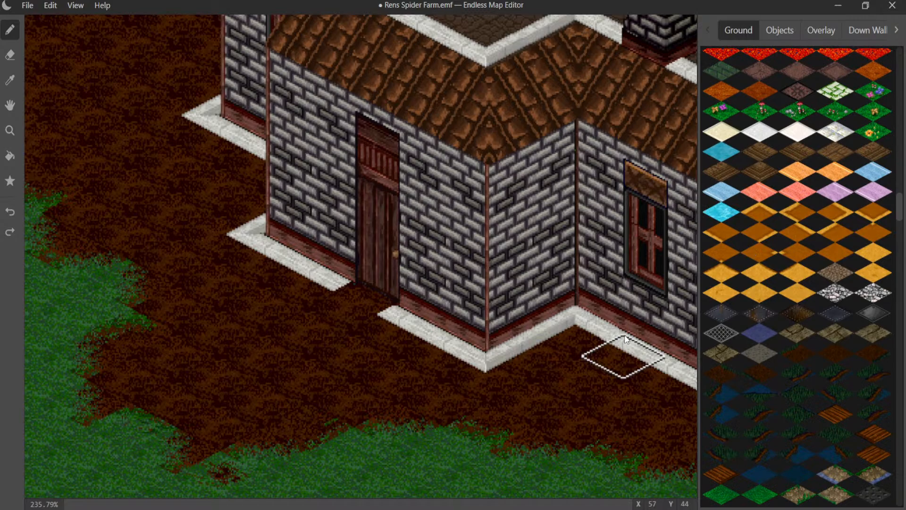
# - Look through the object graphics for a decoration that suits the area around the house door
pyautogui.click(797, 41)
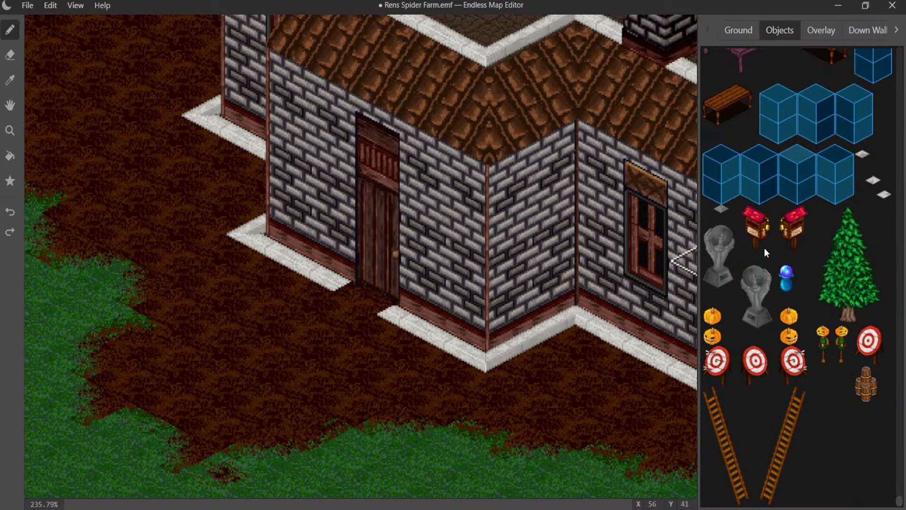
pyautogui.scroll(10, 768, 246)
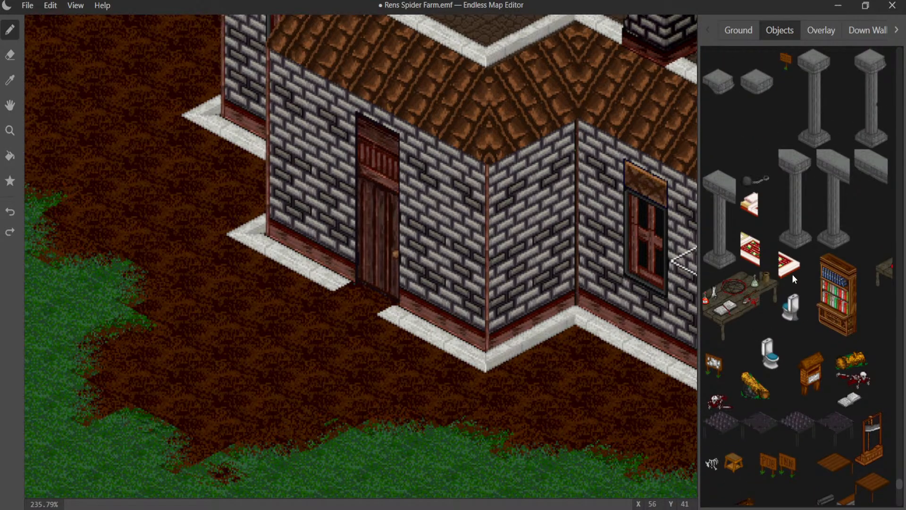
pyautogui.scroll(-5, 797, 297)
pyautogui.scroll(3, 807, 316)
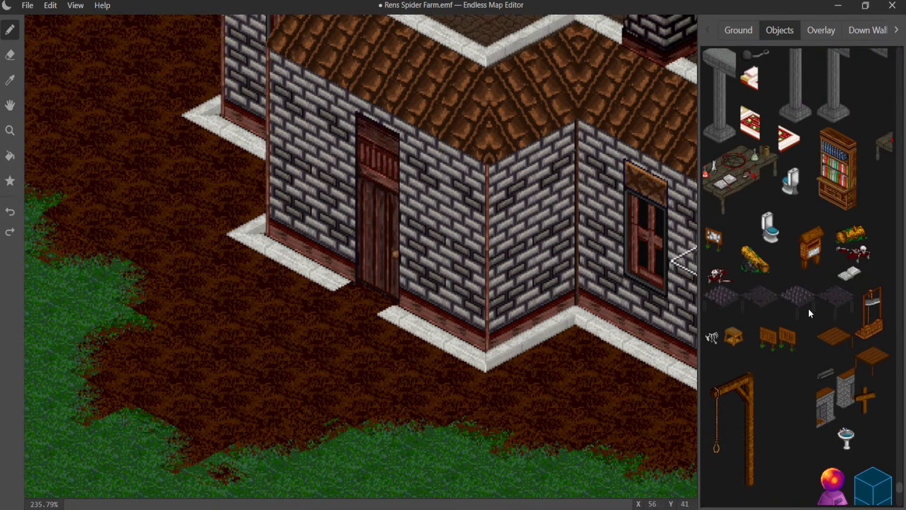
pyautogui.scroll(15, 808, 308)
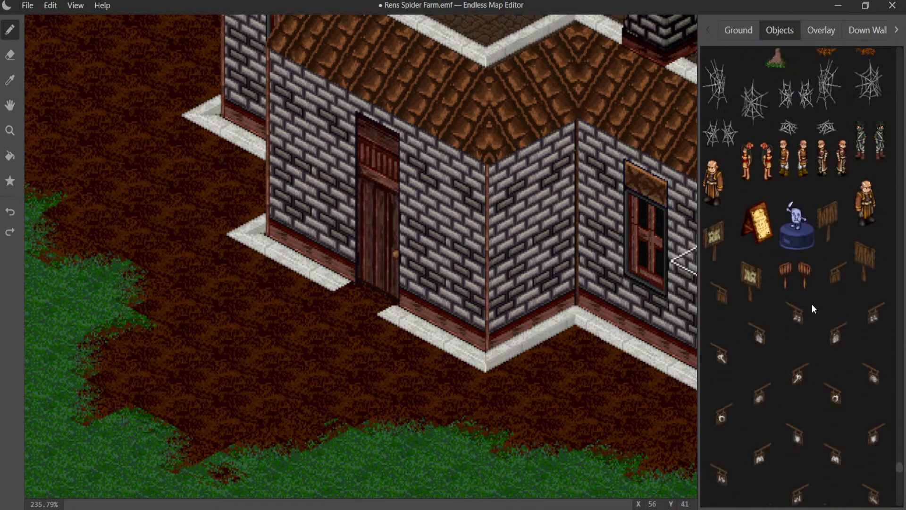
pyautogui.scroll(2, 812, 308)
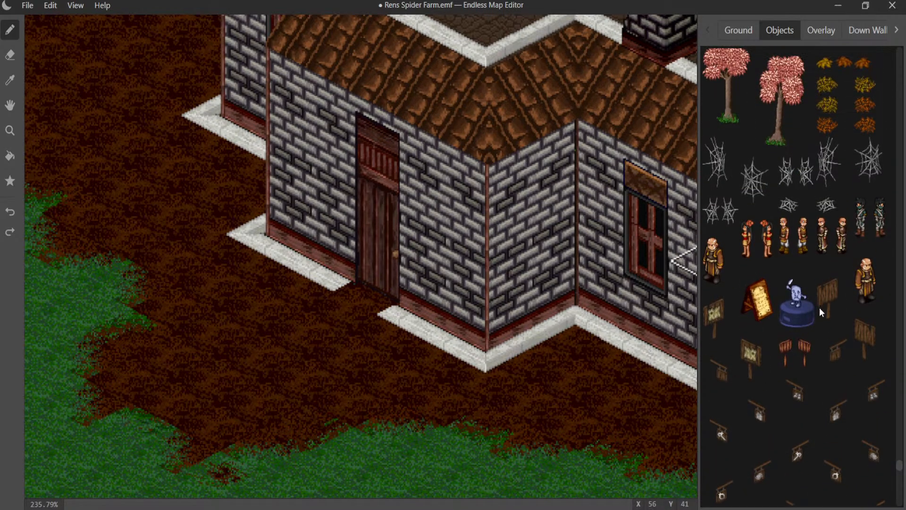
pyautogui.scroll(6, 821, 304)
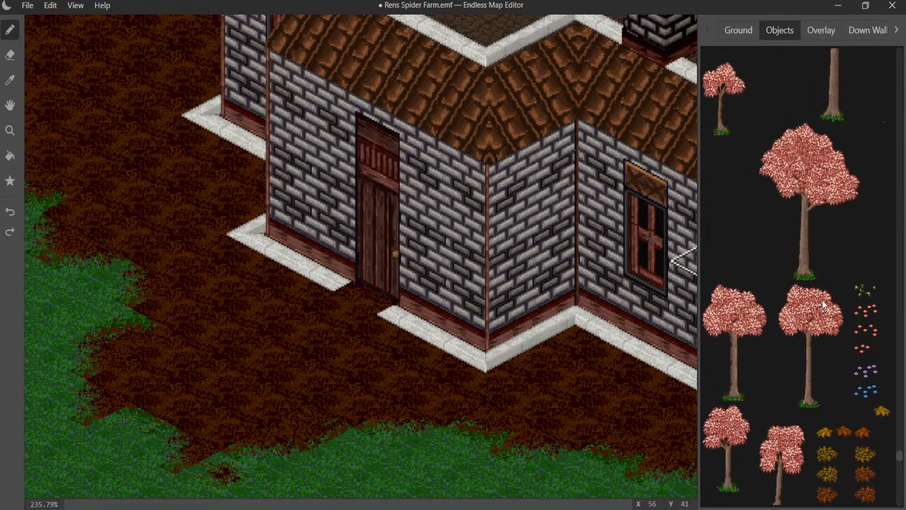
pyautogui.scroll(10, 823, 299)
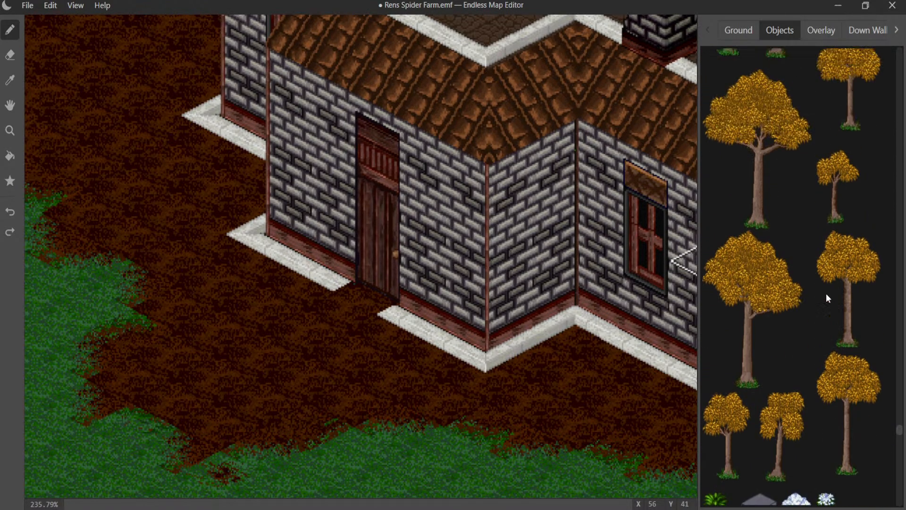
pyautogui.scroll(10, 829, 297)
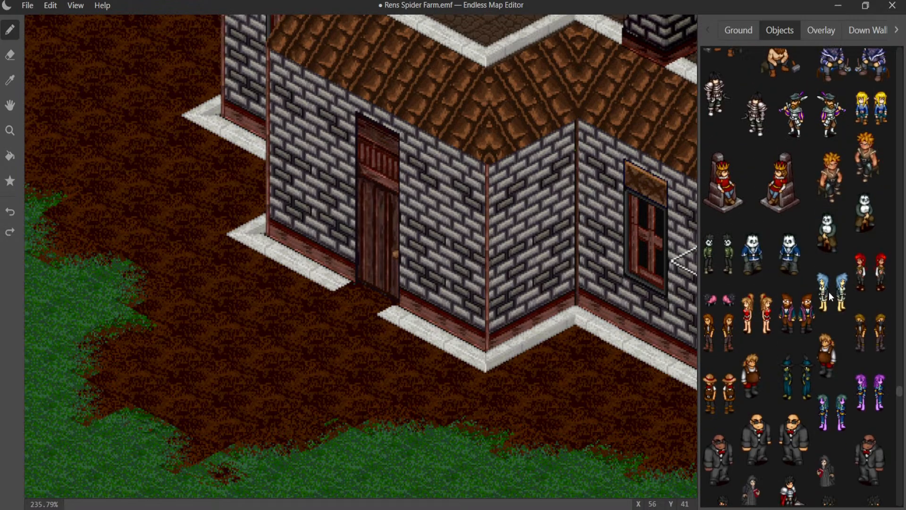
pyautogui.scroll(5, 830, 296)
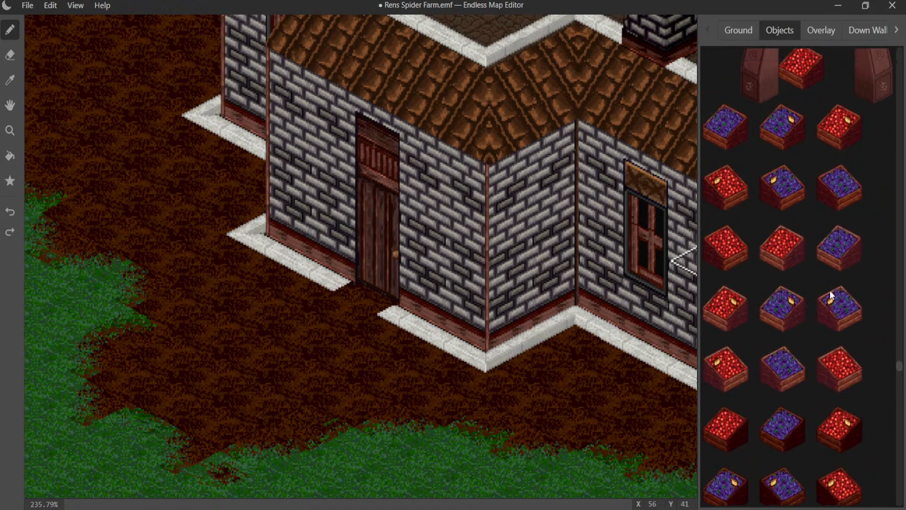
pyautogui.scroll(6, 830, 290)
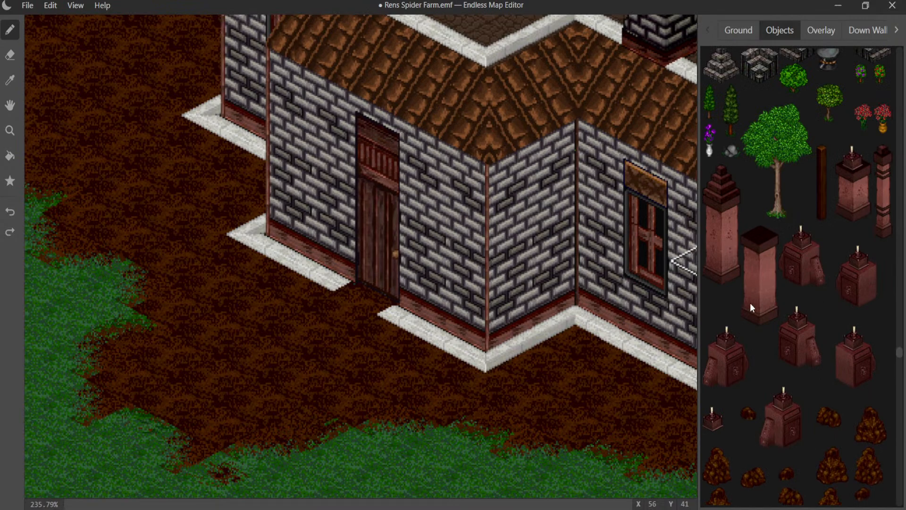
pyautogui.scroll(6, 775, 279)
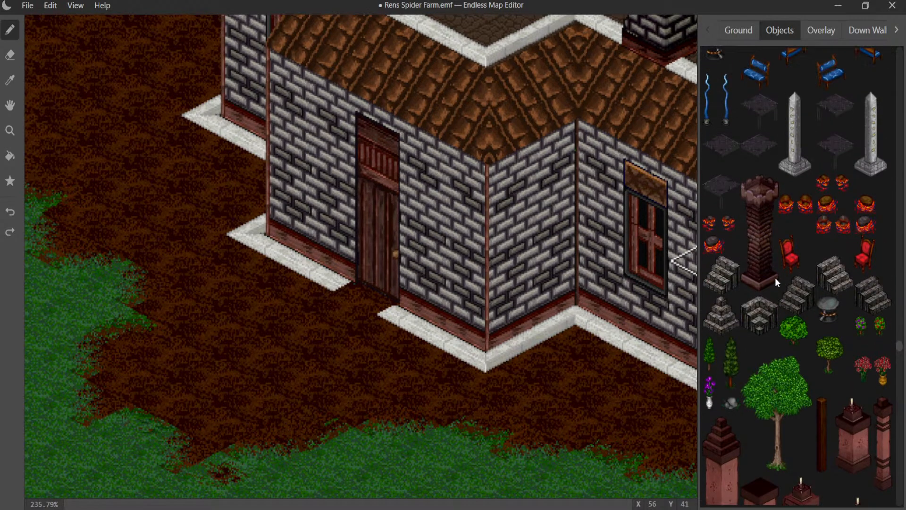
# - Try a round green bush on each side of the house door, over the ends of the white trim
pyautogui.click(800, 336)
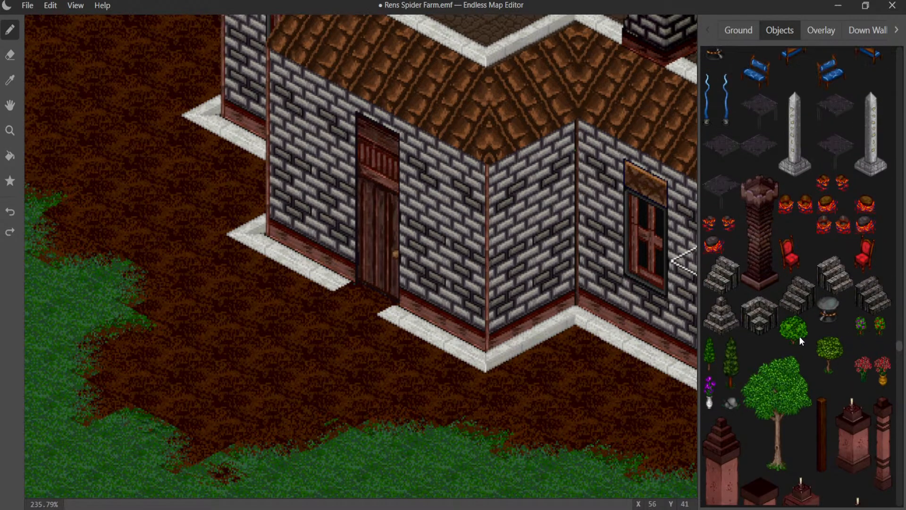
pyautogui.click(400, 352)
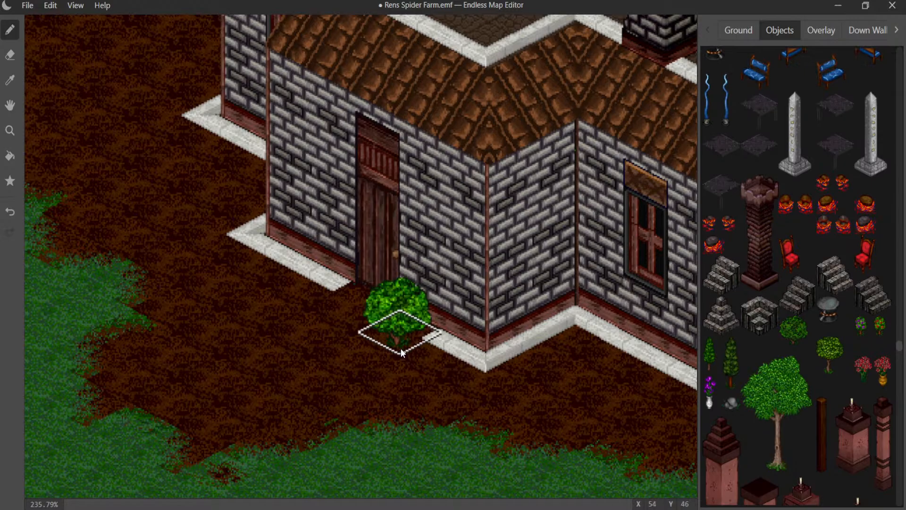
pyautogui.hotkey('ctrl', 'z')
pyautogui.click(400, 358)
pyautogui.hotkey('ctrl', 'z')
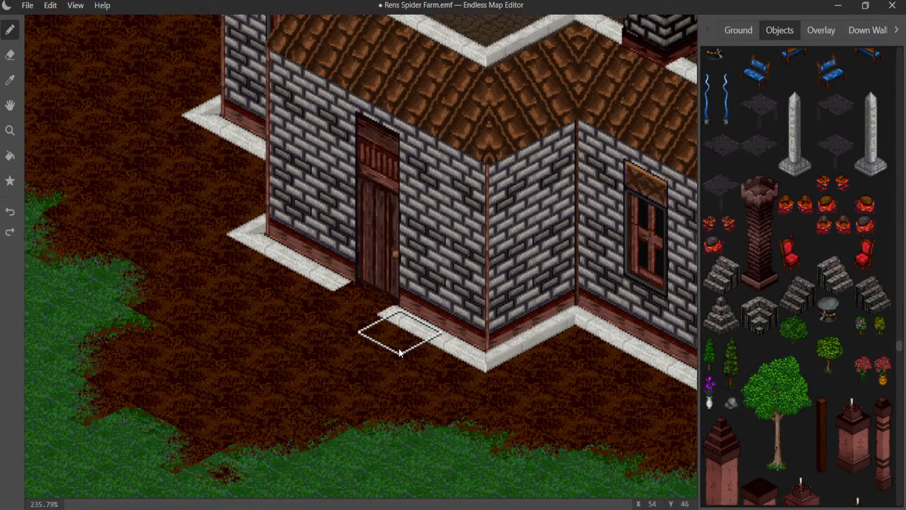
pyautogui.click(400, 352)
pyautogui.hotkey('ctrl', 'z')
pyautogui.click(399, 352)
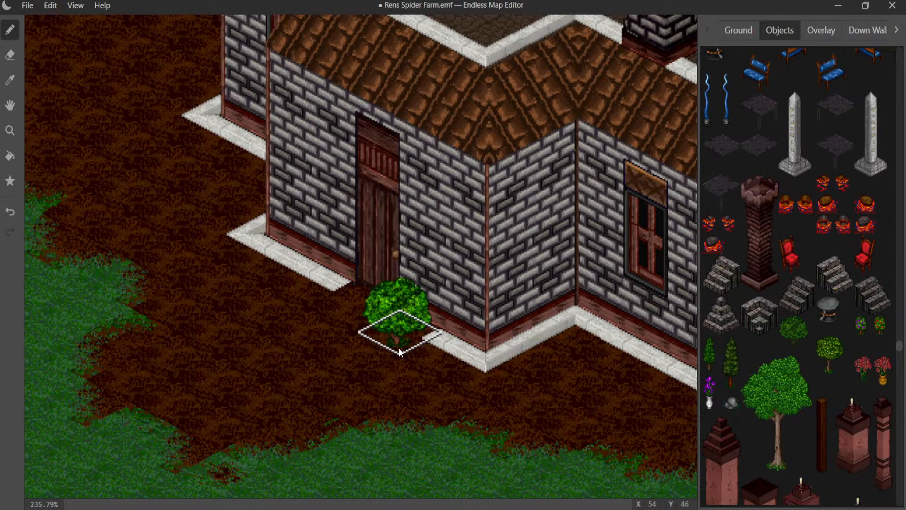
pyautogui.click(320, 302)
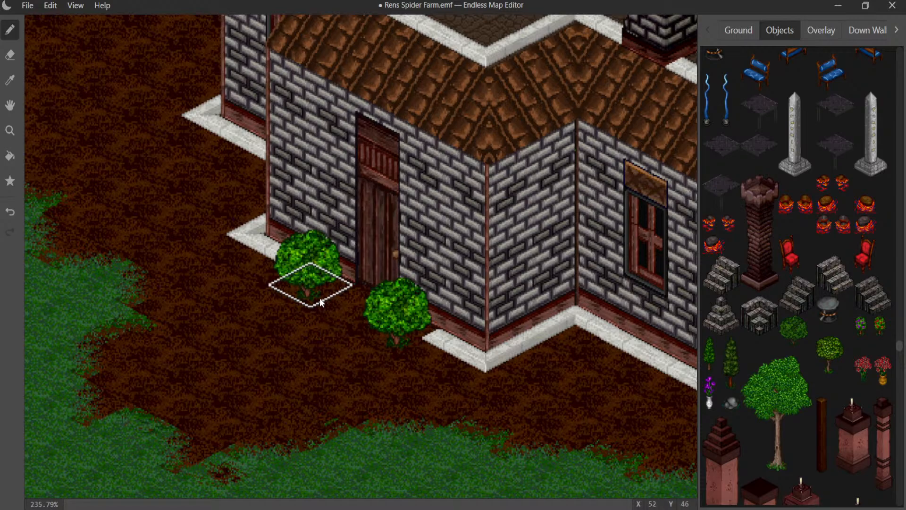
# - Try a short white trim piece from the Overlay 2 graphics at the bush beside the door, and undo it together with both bushes
pyautogui.click(896, 30)
pyautogui.click(897, 31)
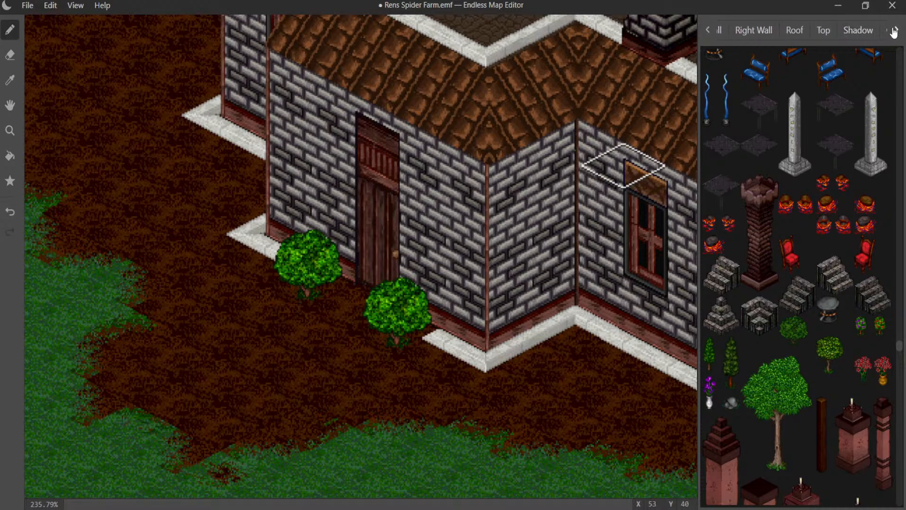
pyautogui.click(895, 31)
pyautogui.click(823, 30)
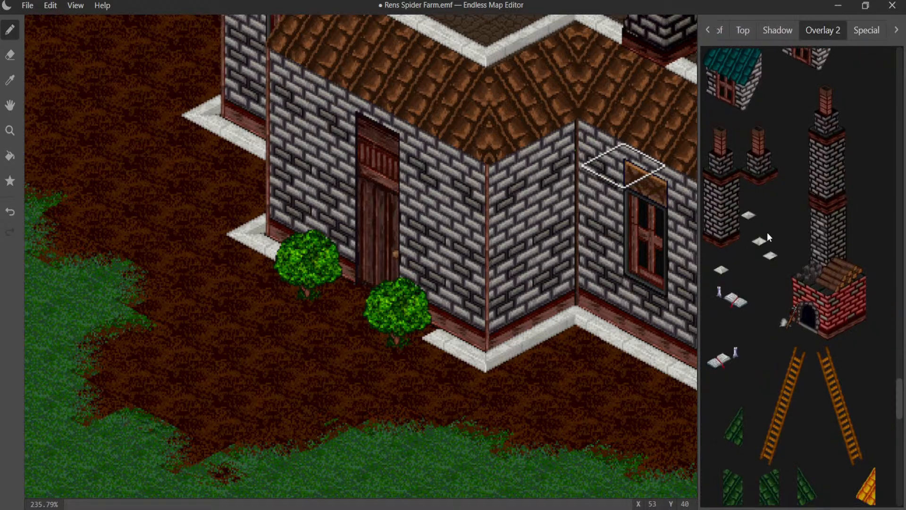
pyautogui.scroll(1, 770, 217)
pyautogui.scroll(10, 771, 208)
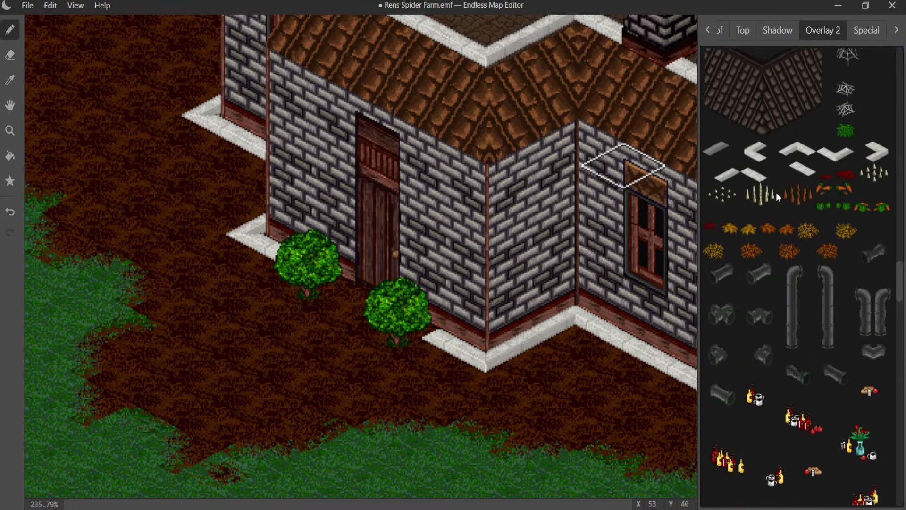
pyautogui.click(799, 168)
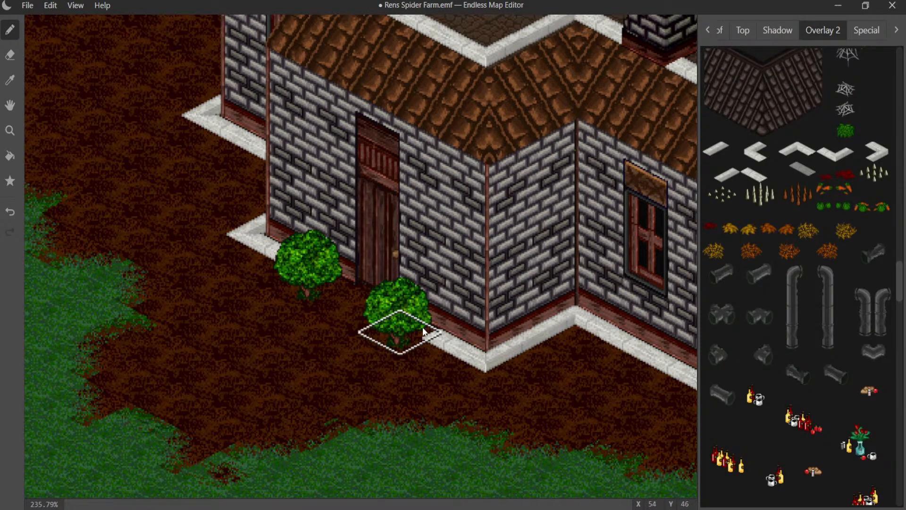
pyautogui.hotkey('ctrl', 'z')
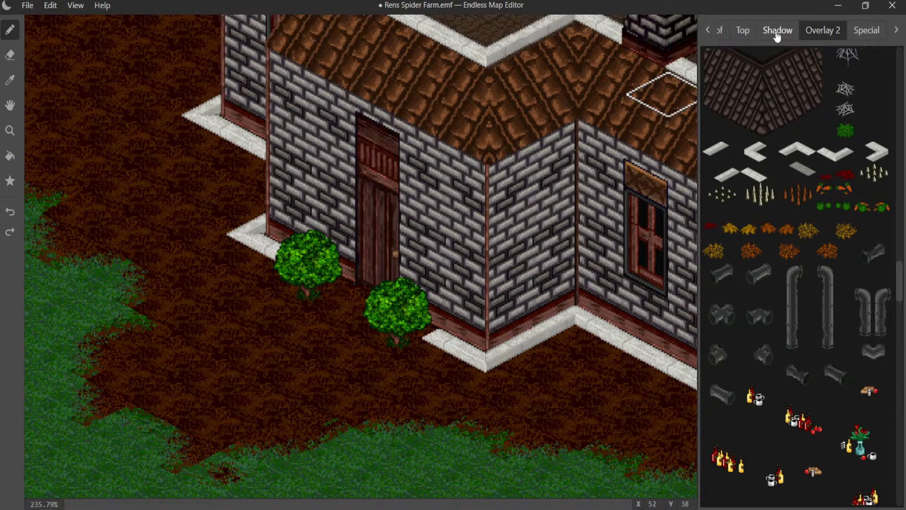
pyautogui.hotkey('ctrl', 'z')
pyautogui.hotkey('ctrl', 'z')
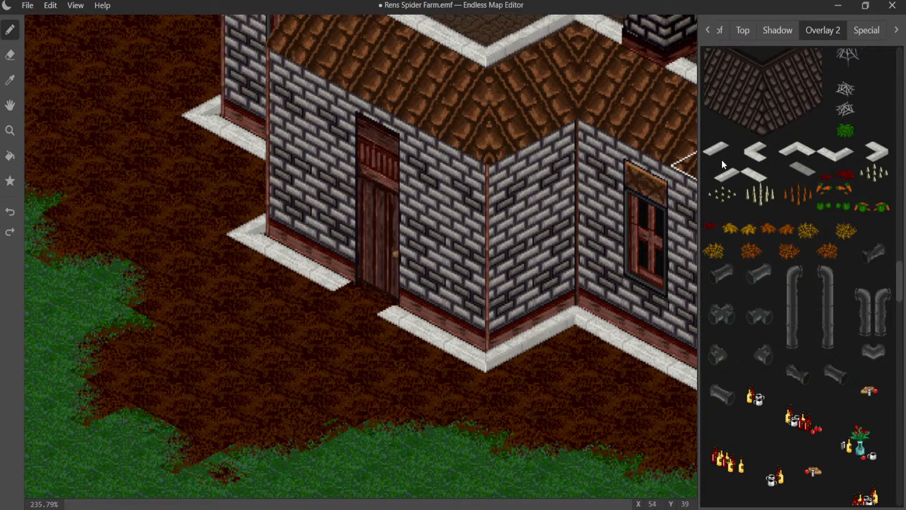
# - Look through the roof graphics and the later object graphics for another decoration to flank the house door
pyautogui.click(743, 30)
pyautogui.click(720, 30)
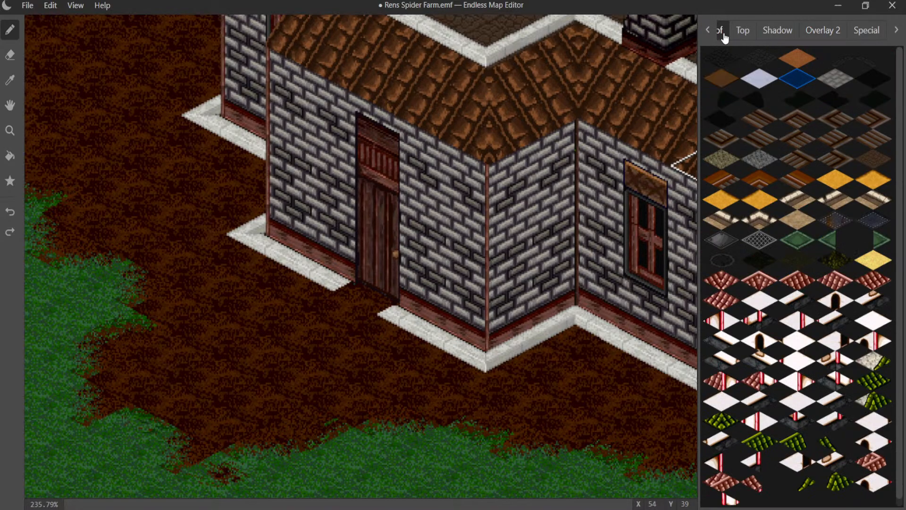
pyautogui.click(708, 30)
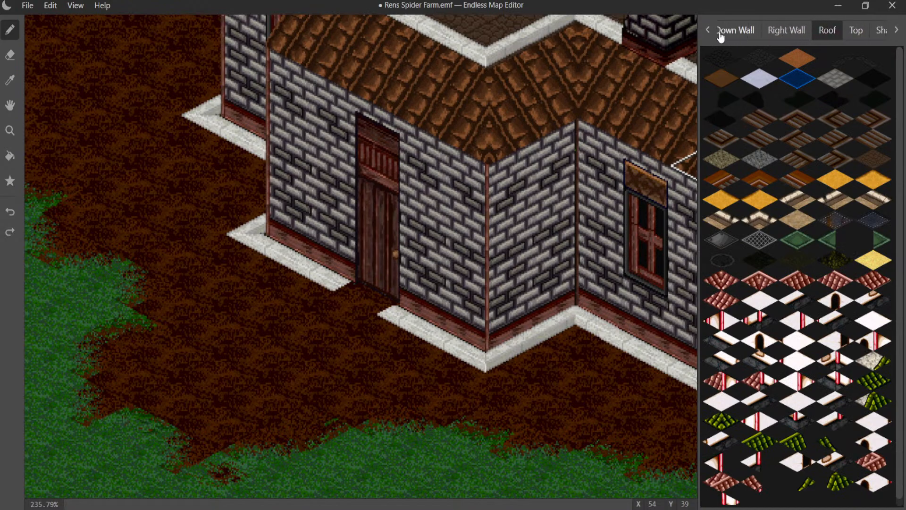
pyautogui.click(708, 30)
pyautogui.click(708, 33)
pyautogui.click(750, 30)
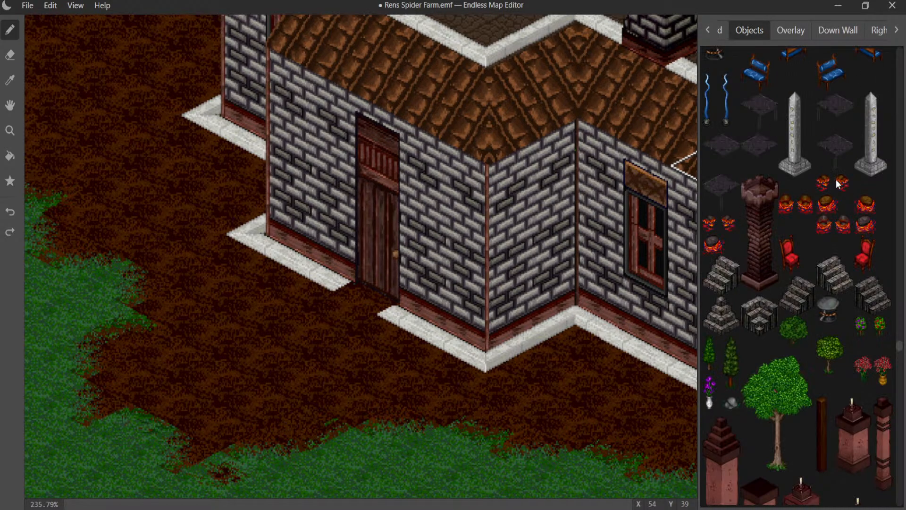
pyautogui.scroll(-5, 842, 192)
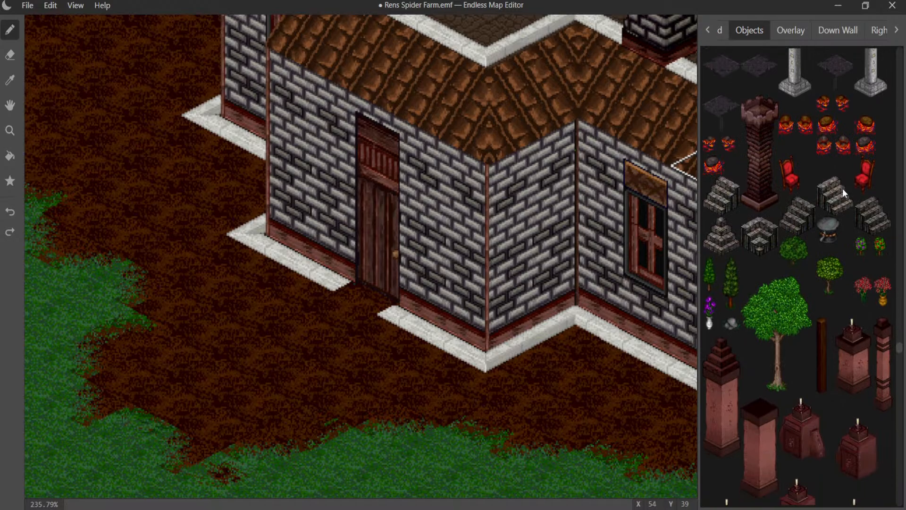
pyautogui.scroll(-10, 843, 188)
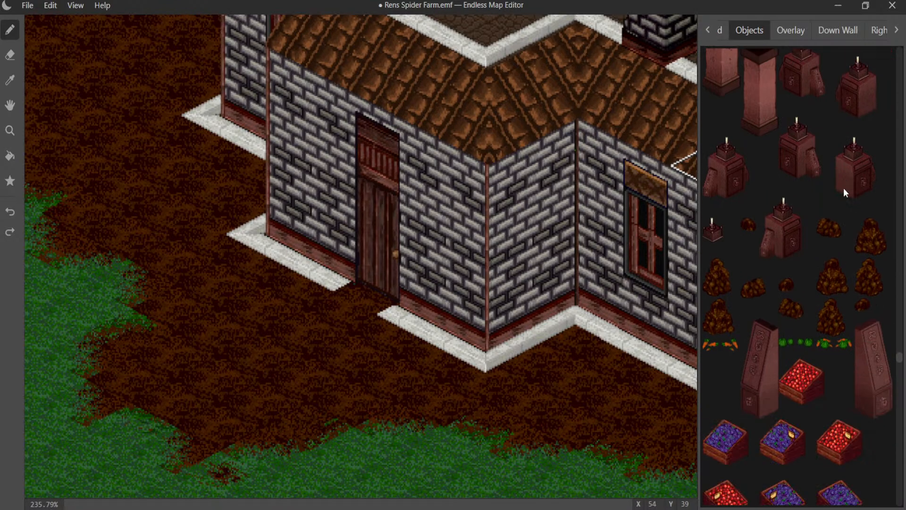
pyautogui.scroll(-15, 844, 187)
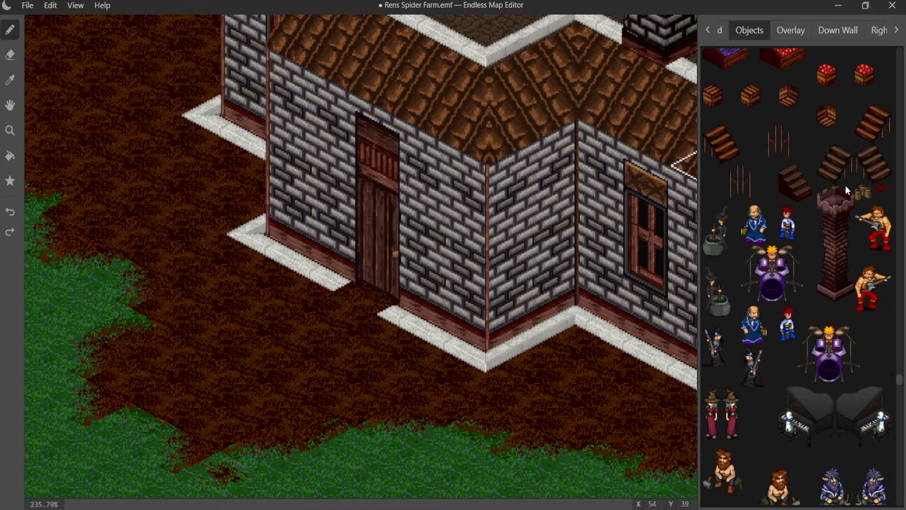
pyautogui.scroll(-15, 845, 185)
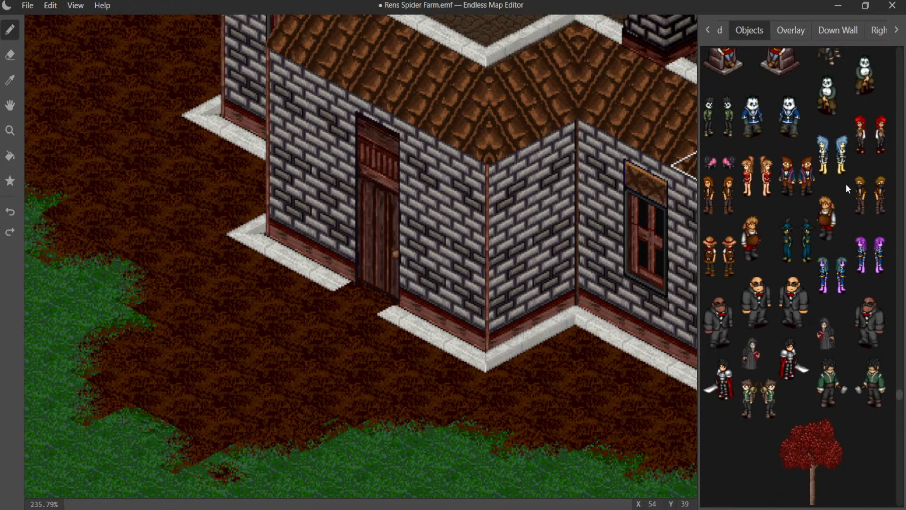
pyautogui.scroll(-15, 845, 183)
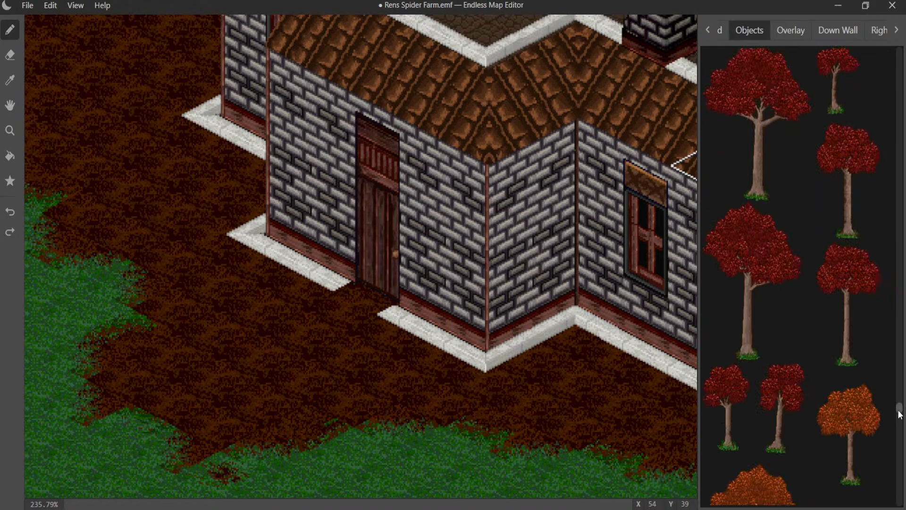
# - Try the wooden barrel at the house door and one tile further out on the dirt, undoing each placement
pyautogui.moveTo(899, 415); pyautogui.dragTo(865, 49)
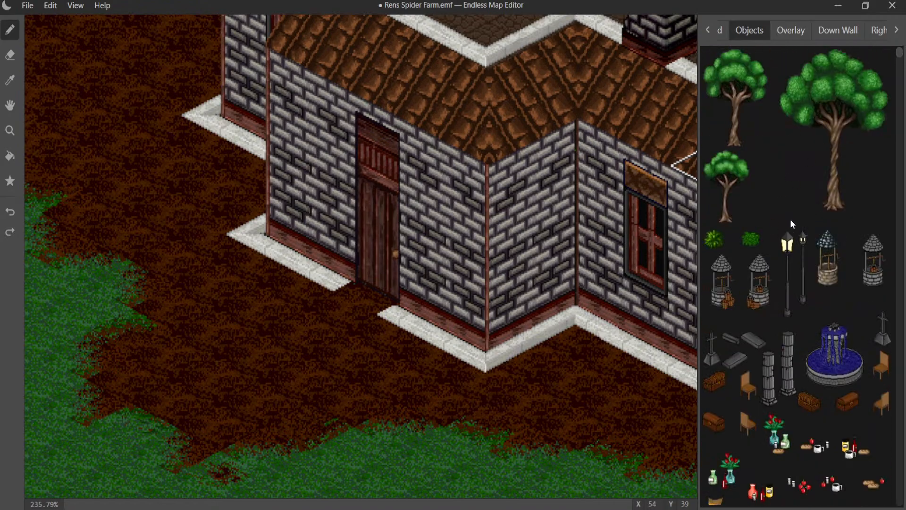
pyautogui.scroll(-3, 791, 220)
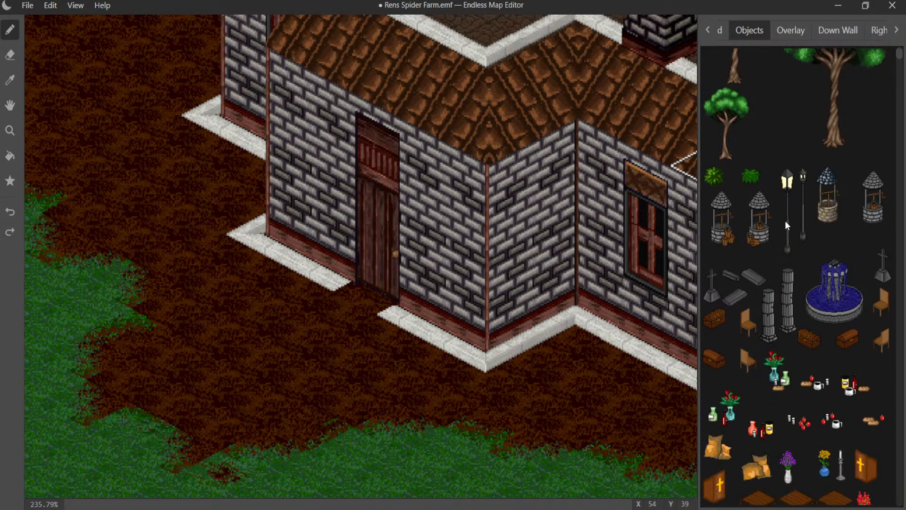
pyautogui.scroll(-3, 760, 272)
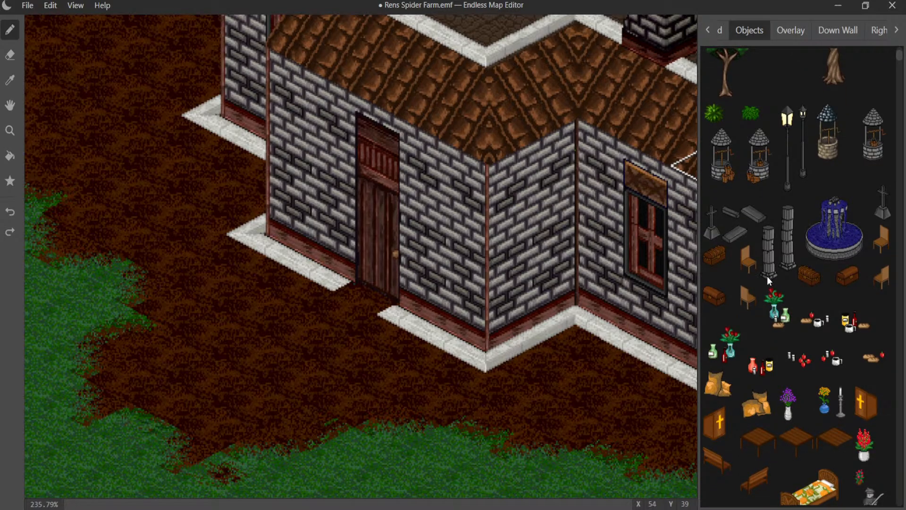
pyautogui.scroll(-9, 769, 275)
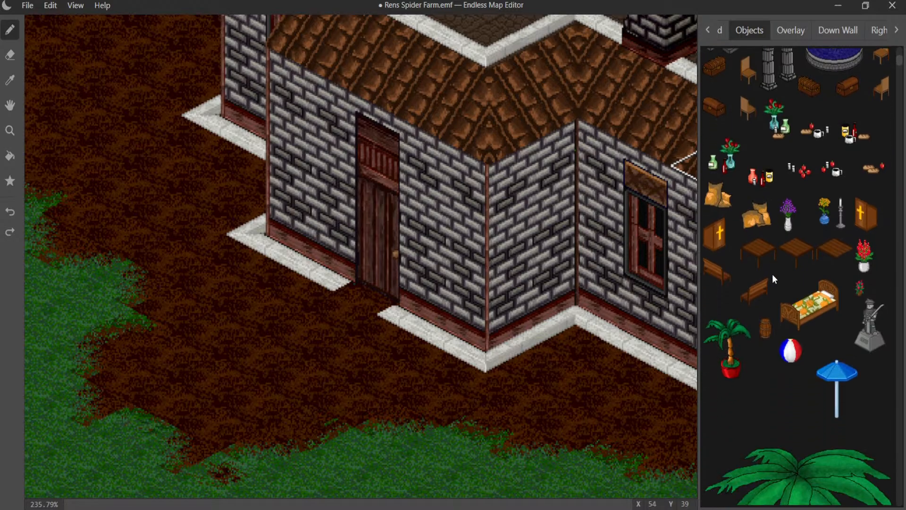
pyautogui.click(766, 326)
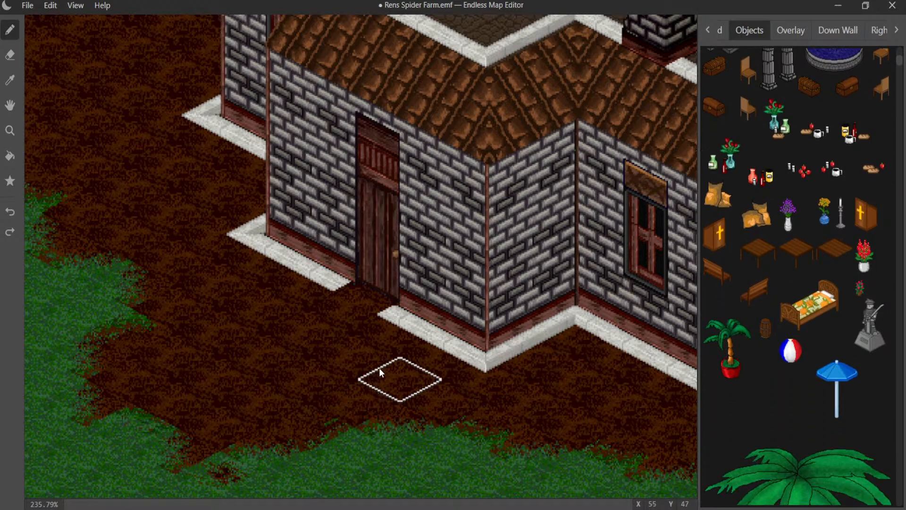
pyautogui.click(401, 353)
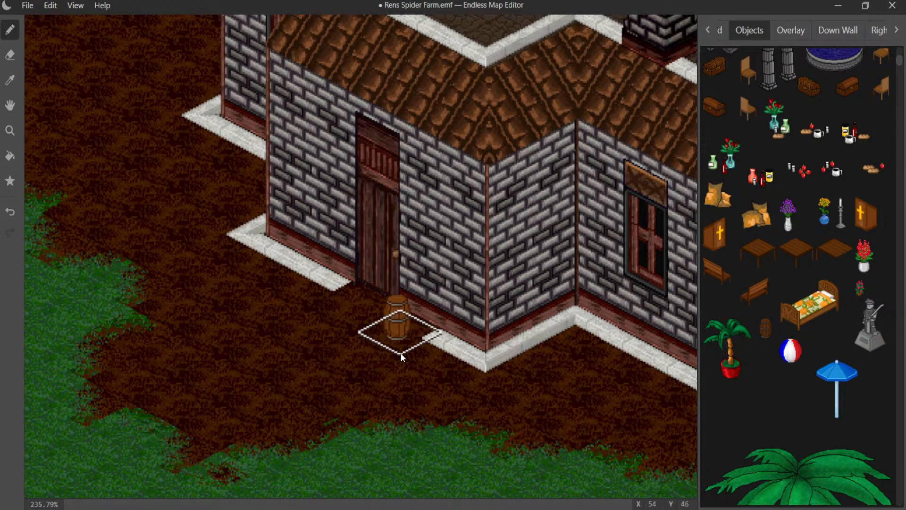
pyautogui.hotkey('ctrl', 'z')
pyautogui.click(400, 359)
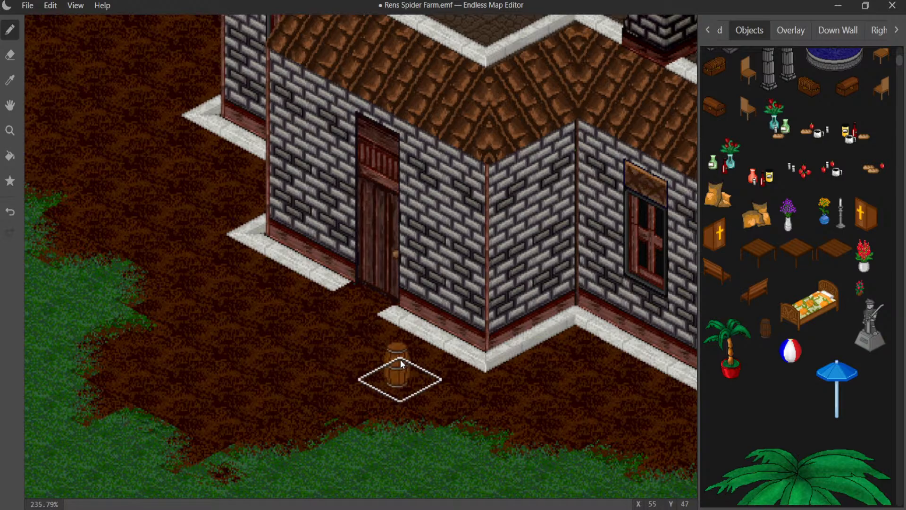
pyautogui.hotkey('ctrl', 'z')
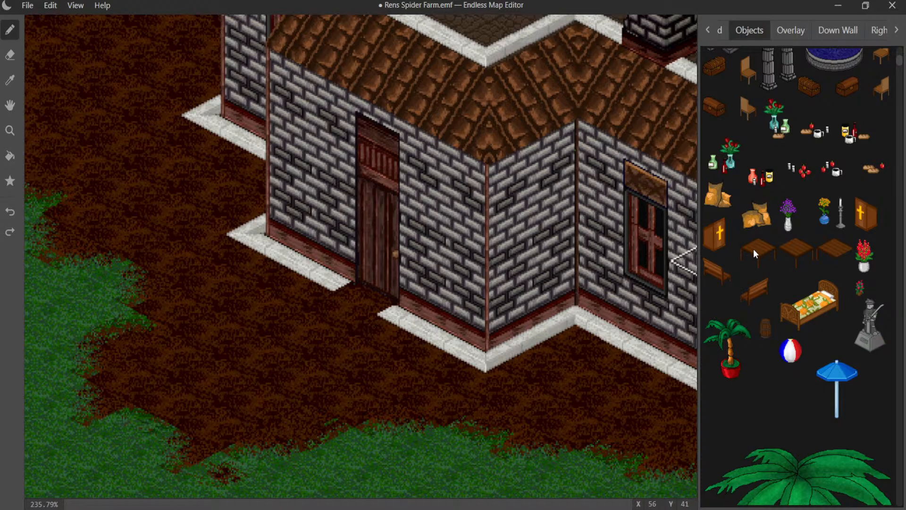
# - Place the first grain sack pile against the log palisade inside the pen, behind the large round bush
pyautogui.click(711, 204)
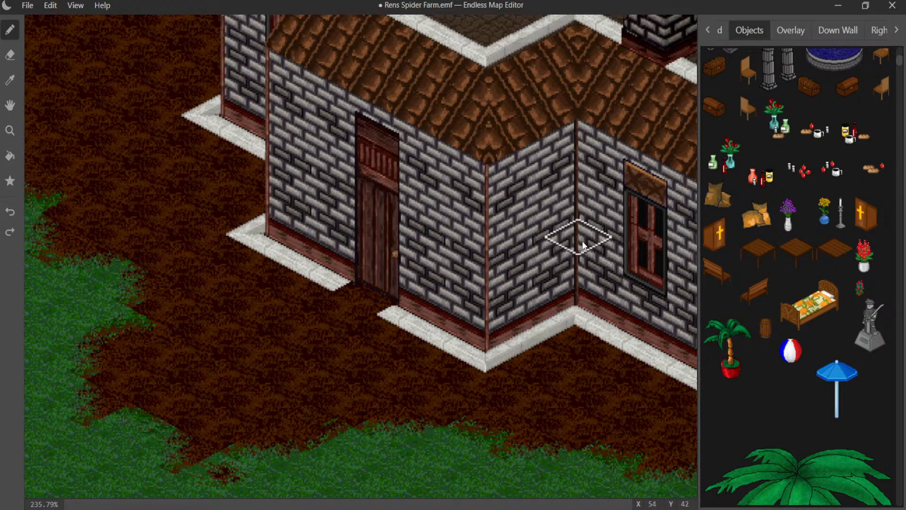
pyautogui.moveTo(552, 247); pyautogui.dragTo(22, 352, button='middle')
pyautogui.moveTo(471, 213); pyautogui.dragTo(55, 460, button='middle')
pyautogui.moveTo(334, 272); pyautogui.dragTo(158, 506, button='middle')
pyautogui.moveTo(381, 226); pyautogui.dragTo(294, 504, button='middle')
pyautogui.moveTo(392, 264); pyautogui.dragTo(133, 456, button='middle')
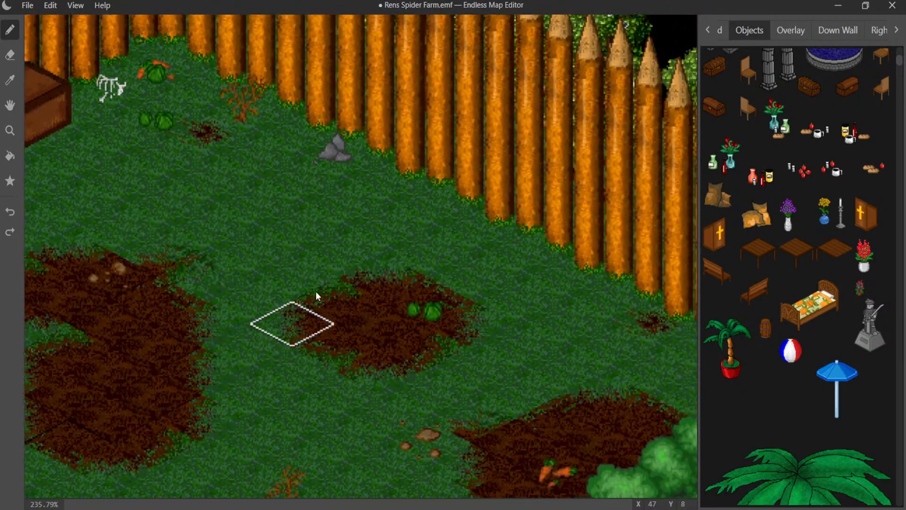
pyautogui.click(425, 213)
pyautogui.hotkey('ctrl', 'z')
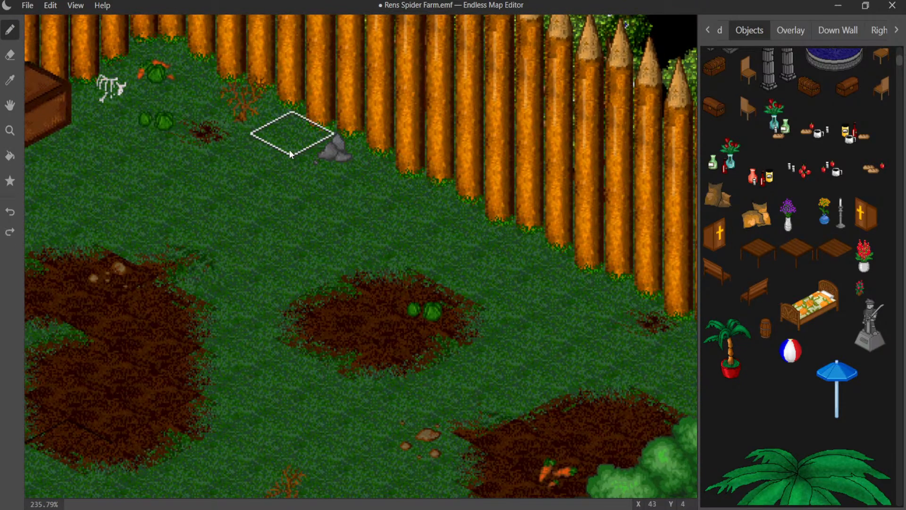
pyautogui.moveTo(345, 240); pyautogui.dragTo(290, 236, button='middle')
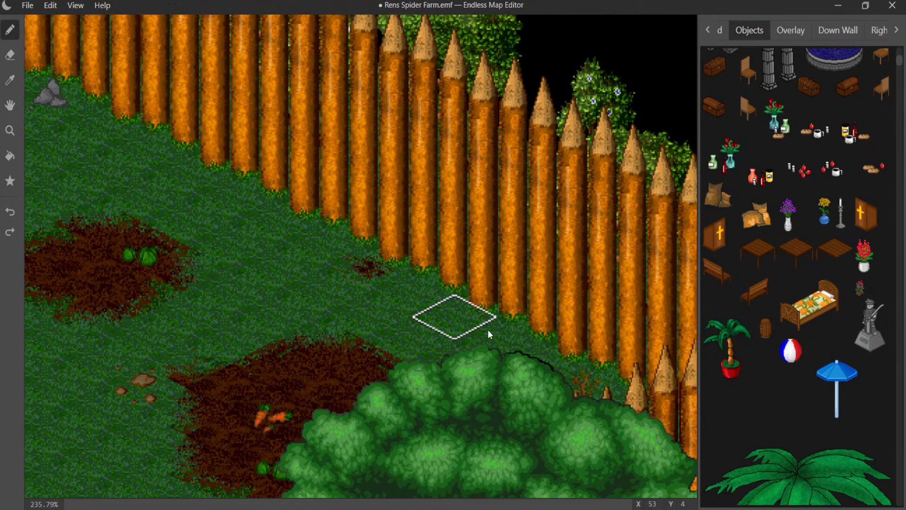
pyautogui.click(560, 359)
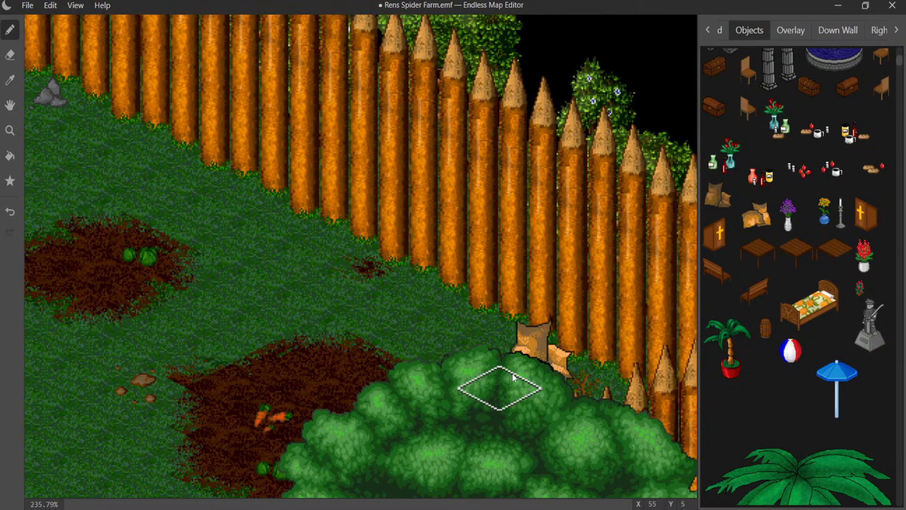
# - Place the second grain sack variant against the palisade at the pen's western corner, beside the dead shrub
pyautogui.click(748, 215)
pyautogui.moveTo(411, 241)
pyautogui.mouseDown(button='middle')
pyautogui.moveTo(545, 274)
pyautogui.moveTo(813, 187)
pyautogui.mouseUp(button='middle')
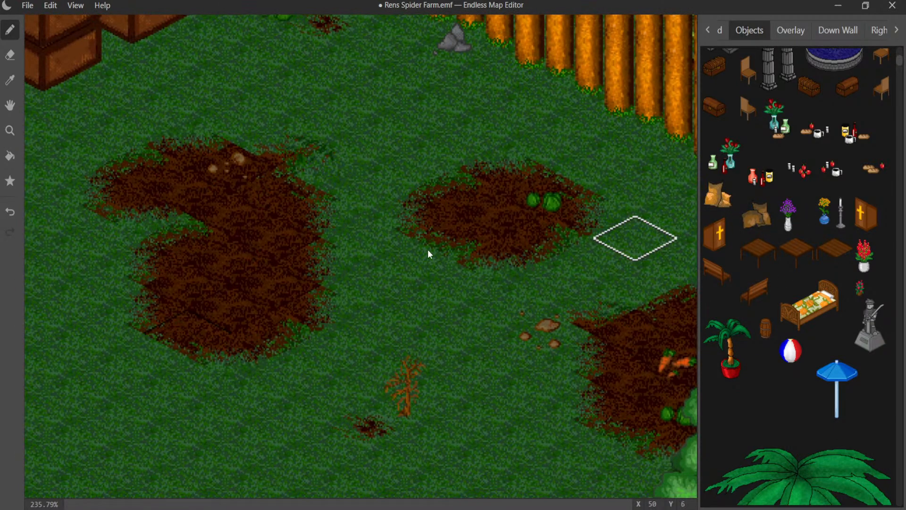
pyautogui.moveTo(361, 236); pyautogui.dragTo(729, 231, button='middle')
pyautogui.moveTo(348, 260); pyautogui.dragTo(601, 196, button='middle')
pyautogui.moveTo(309, 308); pyautogui.dragTo(500, 231, button='middle')
pyautogui.click(243, 238)
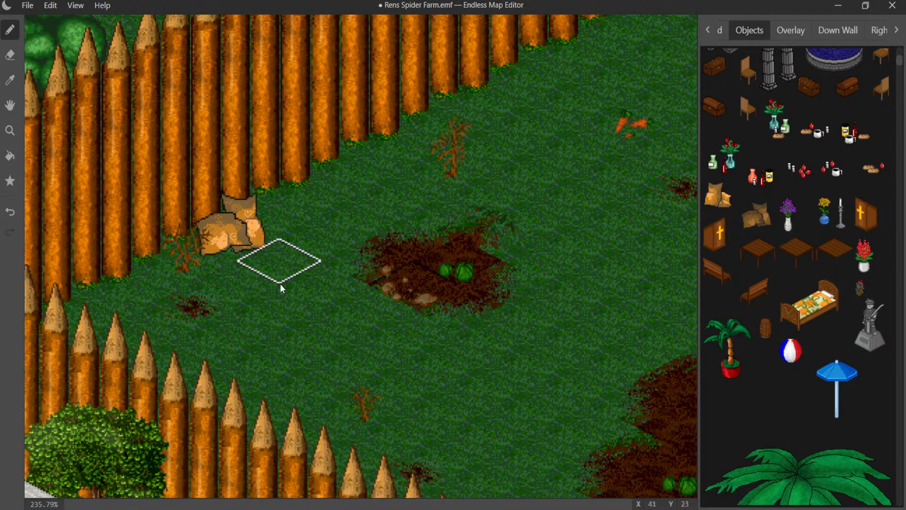
pyautogui.scroll(-10, 474, 238)
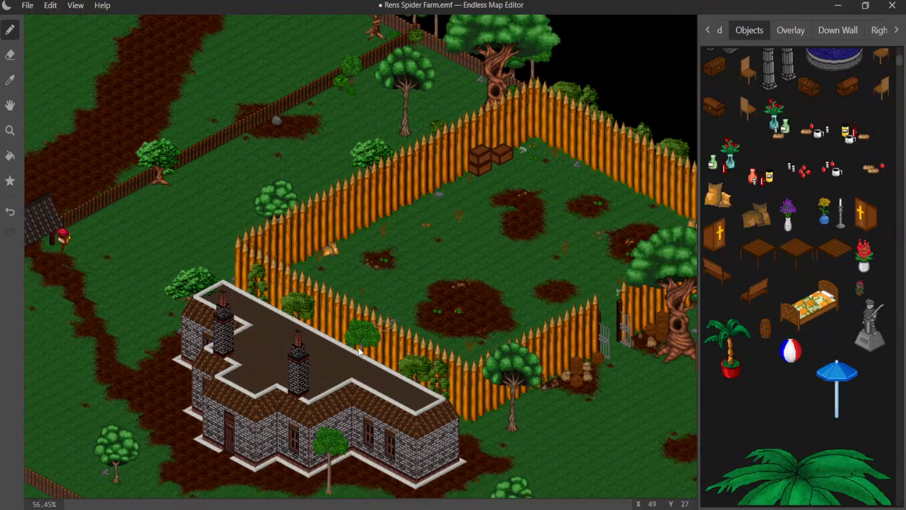
pyautogui.moveTo(369, 248); pyautogui.dragTo(426, 75, button='middle')
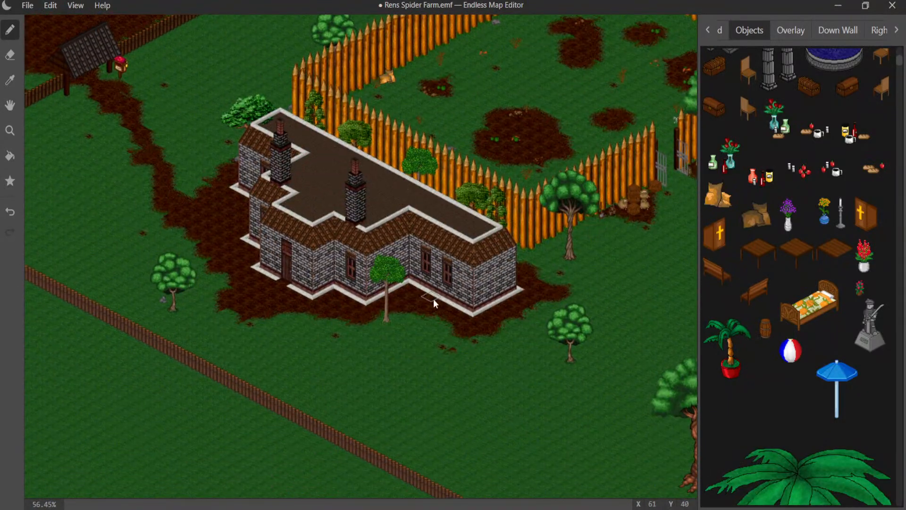
pyautogui.scroll(8, 307, 335)
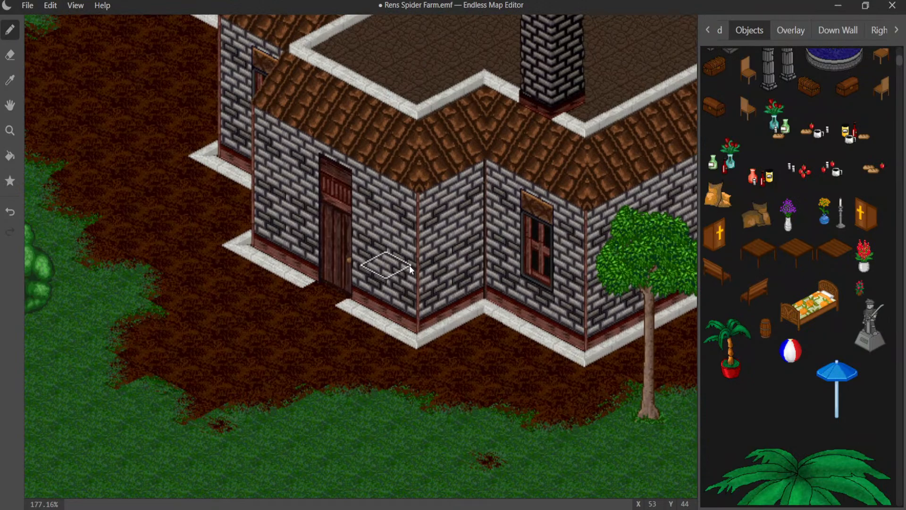
pyautogui.moveTo(409, 265); pyautogui.dragTo(440, 260, button='middle')
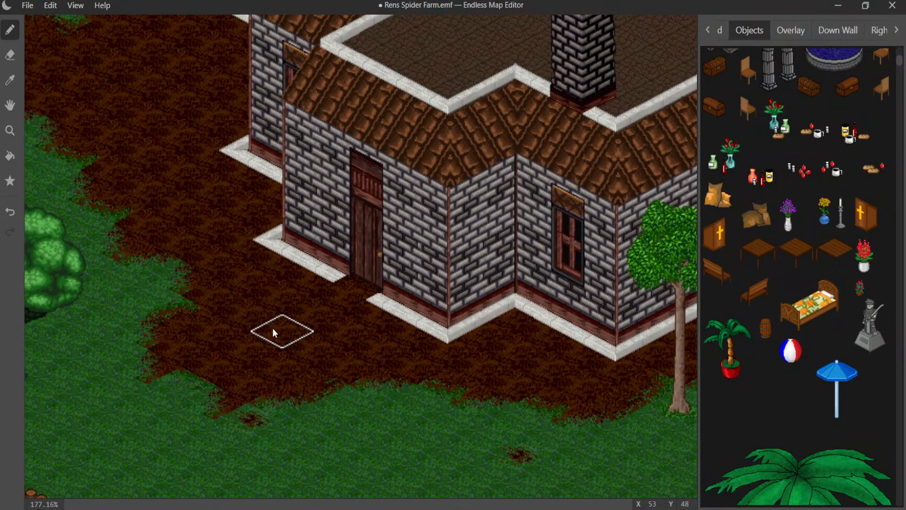
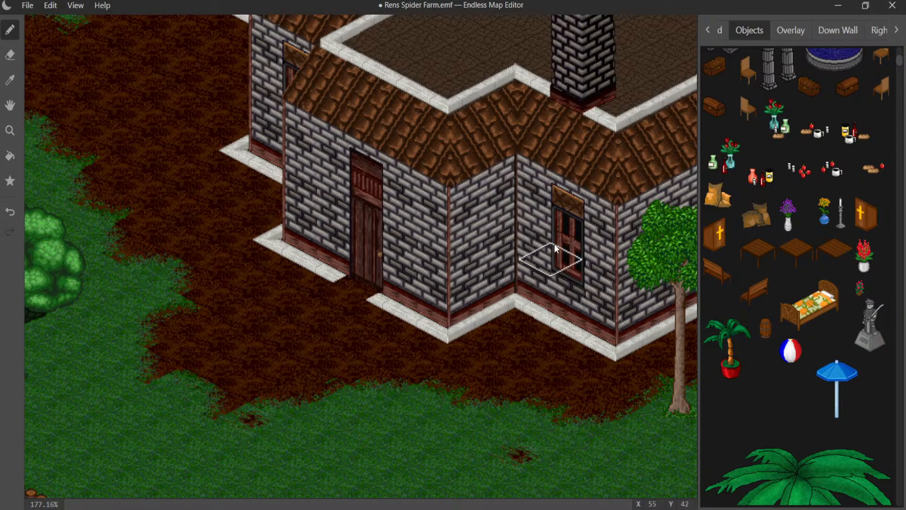
# - Place a short leafy tree on the grass in front of the house door, just beyond the dirt edge
pyautogui.scroll(-7, 782, 236)
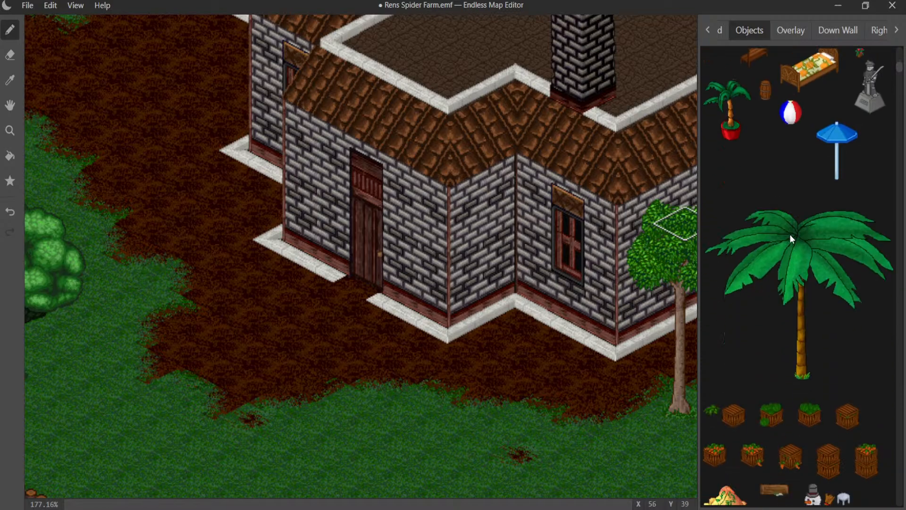
pyautogui.scroll(-3, 790, 234)
pyautogui.scroll(-1, 800, 234)
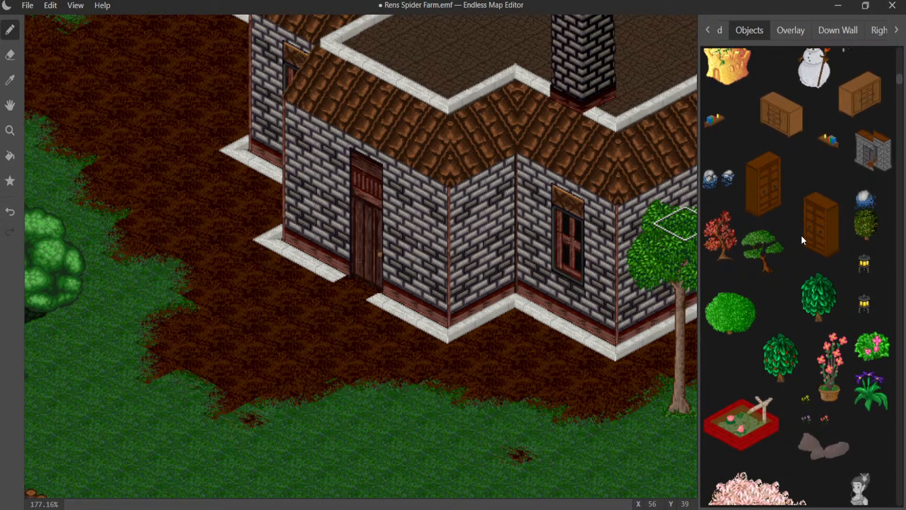
pyautogui.scroll(-7, 803, 236)
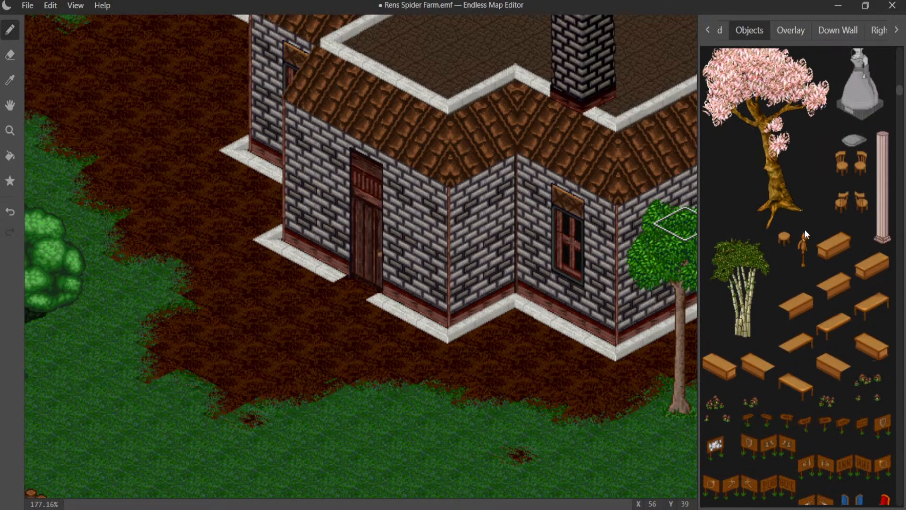
pyautogui.scroll(-4, 805, 231)
pyautogui.scroll(-1, 805, 232)
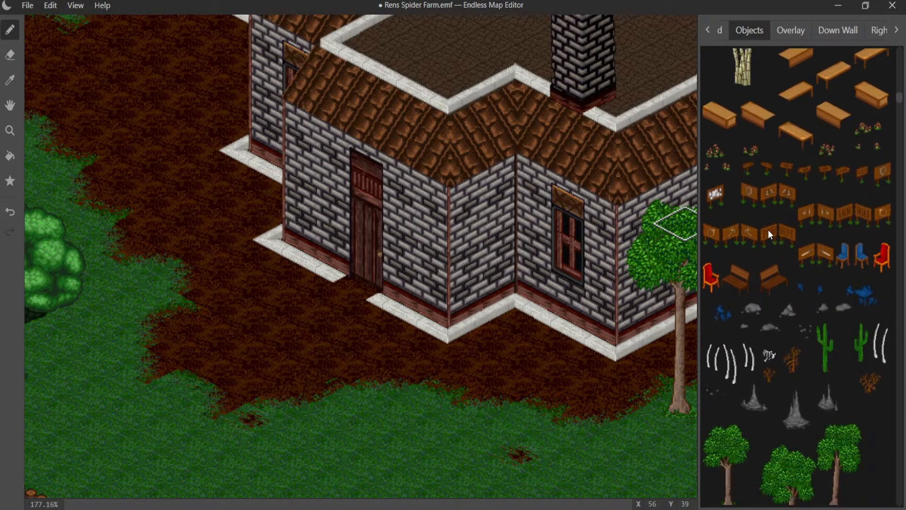
pyautogui.scroll(-3, 793, 310)
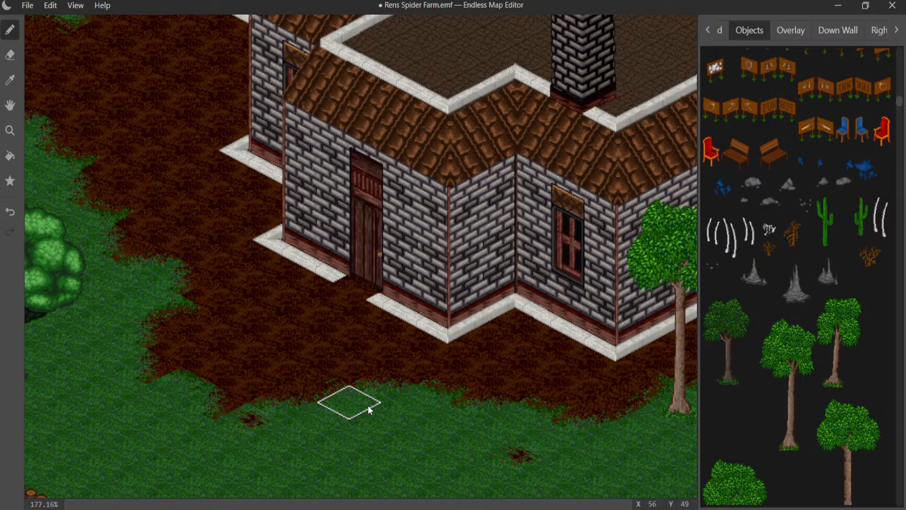
pyautogui.click(368, 421)
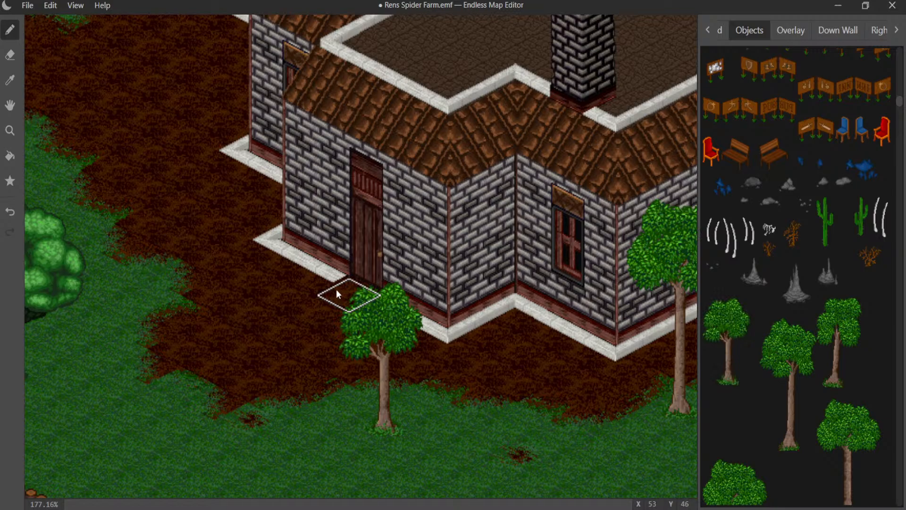
# - Try another object on the white stone edging beside the house door and undo the placement
pyautogui.click(324, 290)
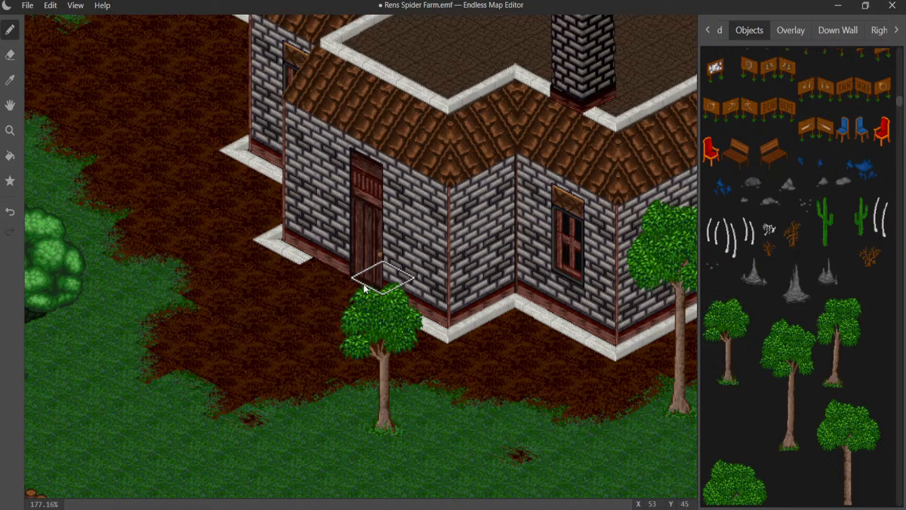
pyautogui.hotkey('ctrl', 'z')
pyautogui.hotkey('ctrl', 'z')
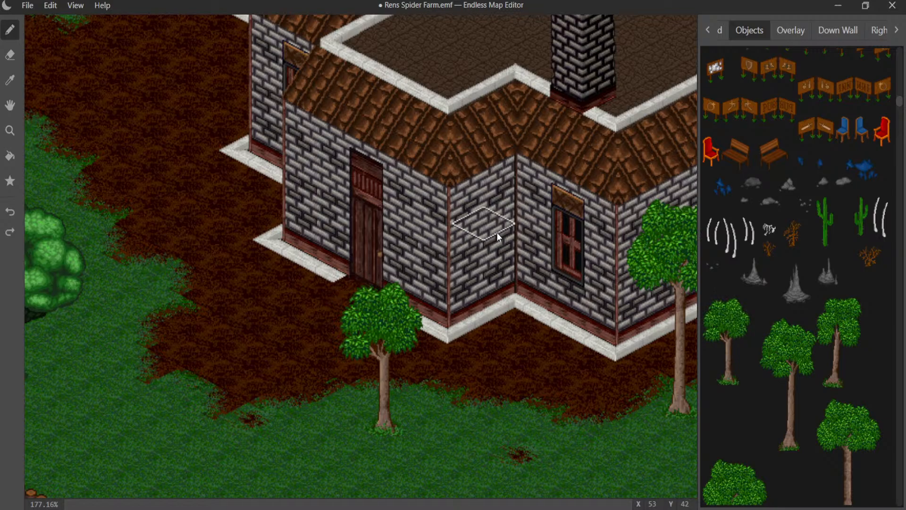
# - Look through the overlay graphics, including plants, pipes, chimneys, cobwebs and roofs, for a decoration that suits the house entrance
pyautogui.click(788, 29)
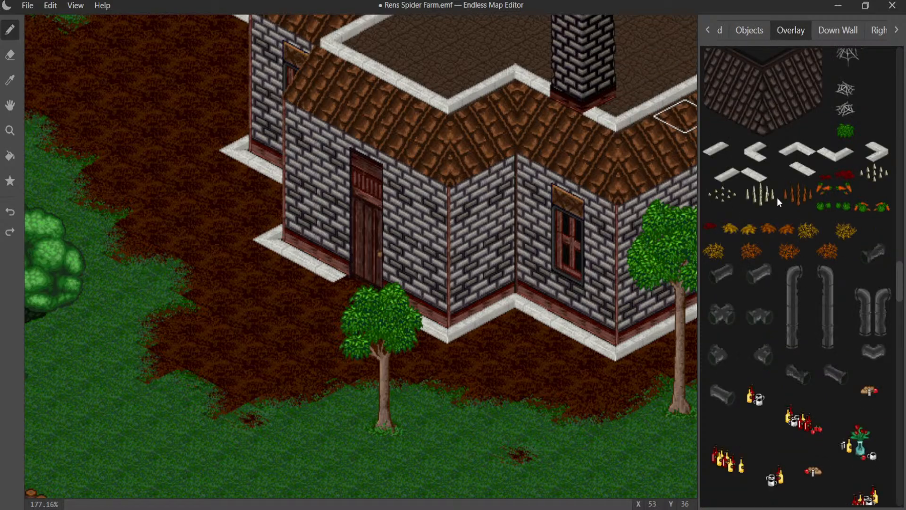
pyautogui.scroll(-2, 777, 197)
pyautogui.scroll(-2, 777, 197)
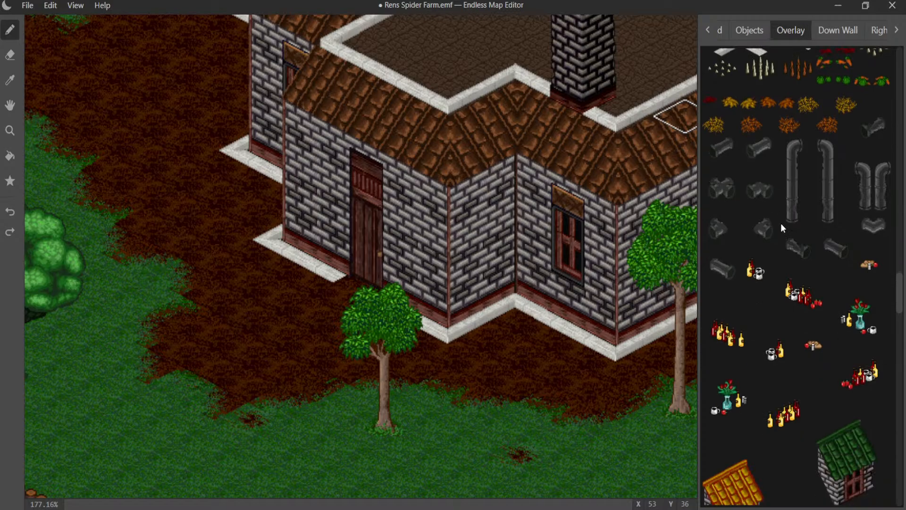
pyautogui.scroll(-20, 788, 238)
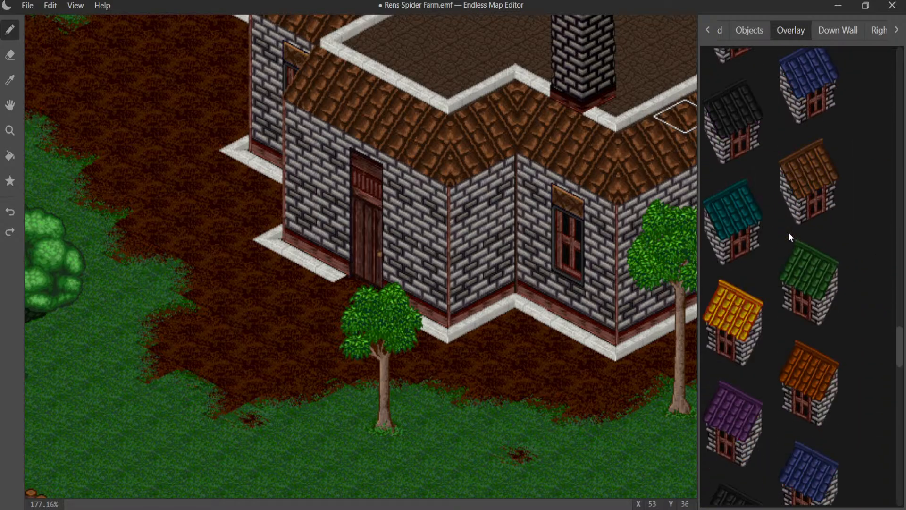
pyautogui.scroll(-10, 787, 229)
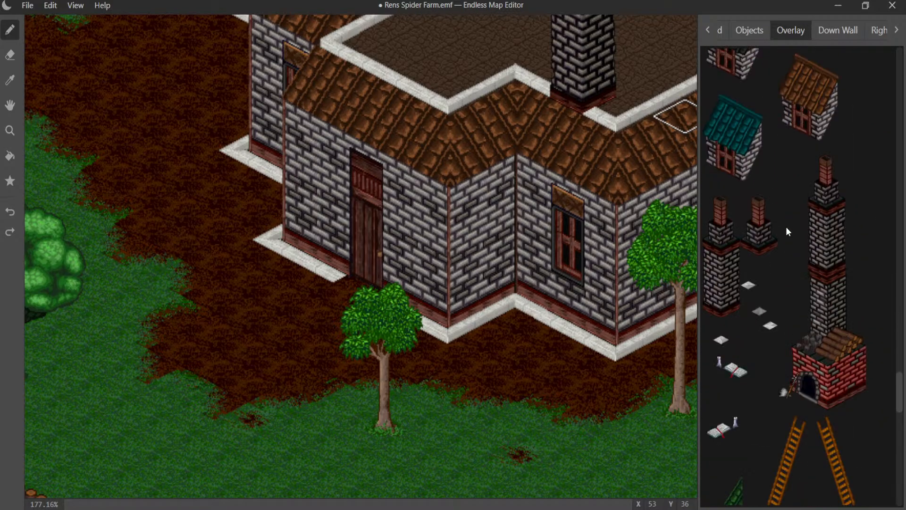
pyautogui.scroll(-4, 785, 226)
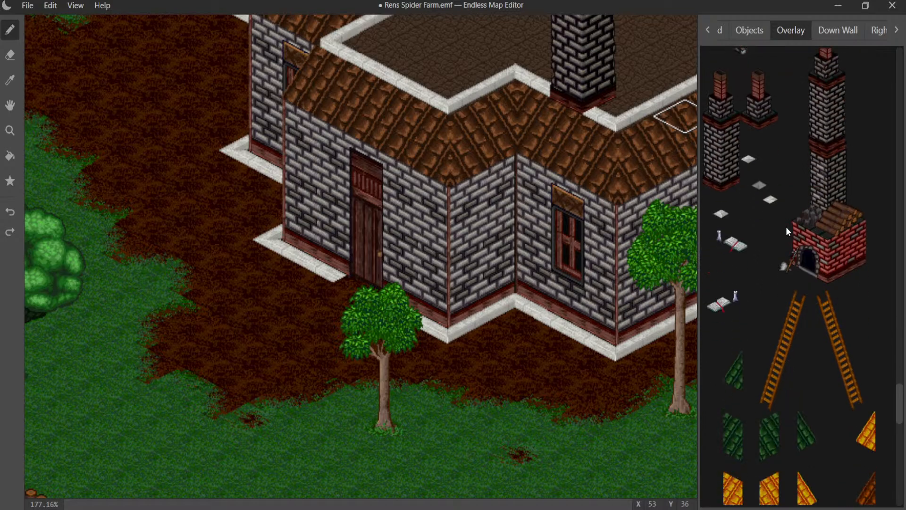
pyautogui.scroll(-15, 786, 227)
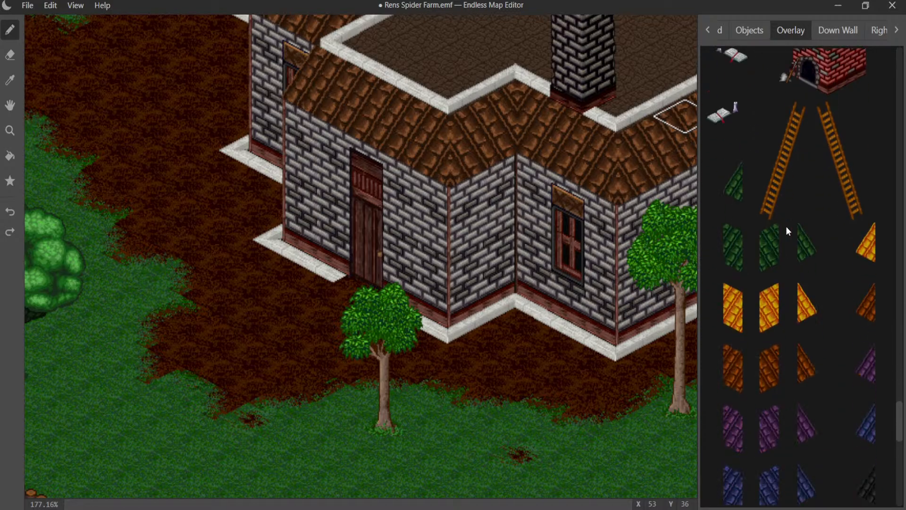
pyautogui.scroll(-2, 786, 226)
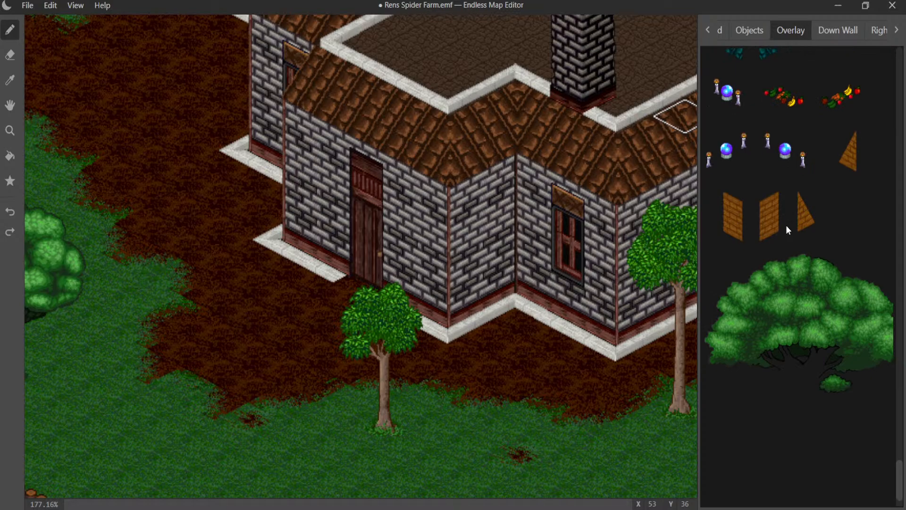
pyautogui.scroll(15, 786, 225)
pyautogui.scroll(15, 786, 225)
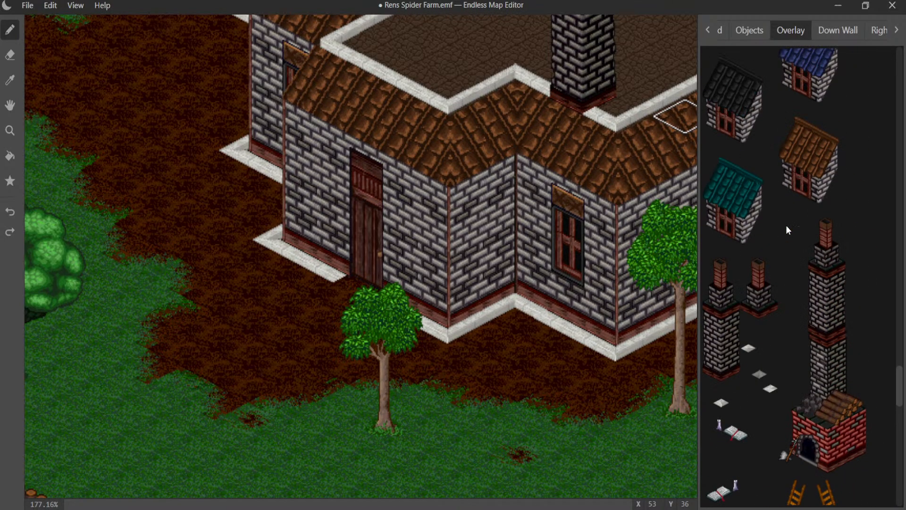
pyautogui.scroll(5, 786, 224)
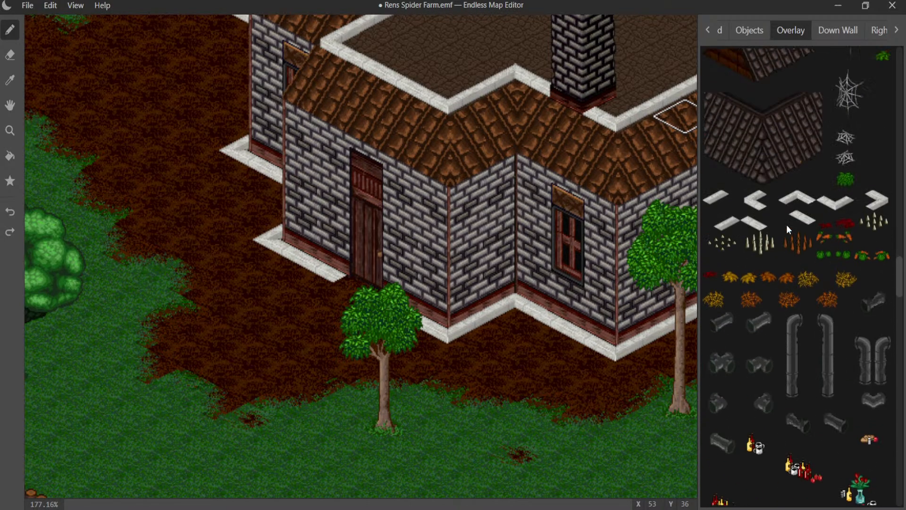
pyautogui.scroll(7, 786, 224)
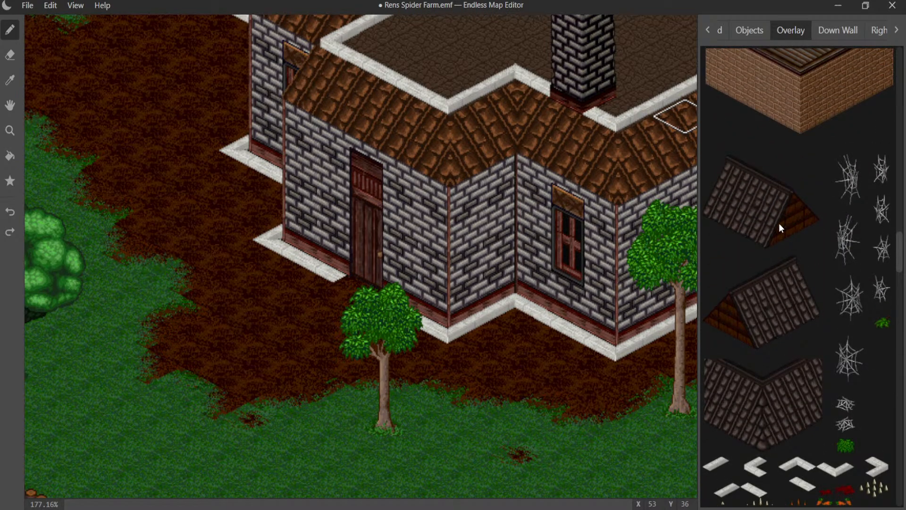
pyautogui.scroll(10, 809, 227)
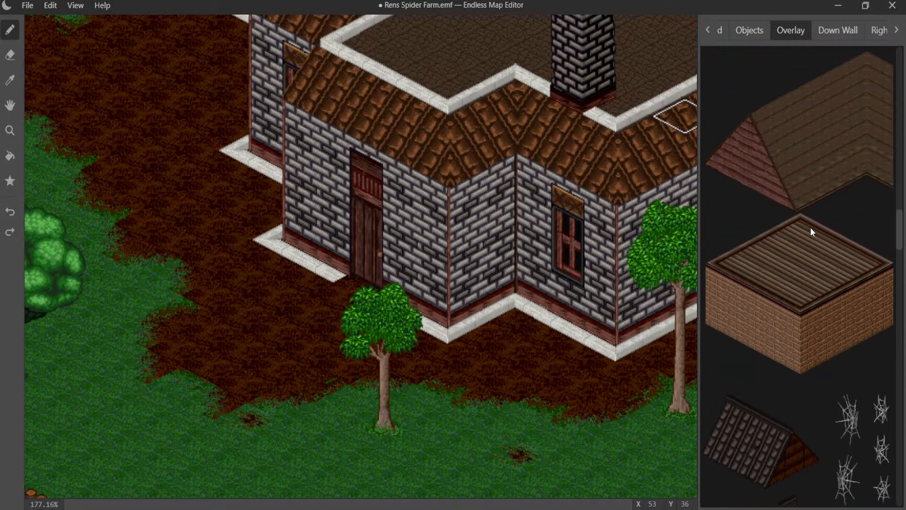
pyautogui.scroll(10, 810, 226)
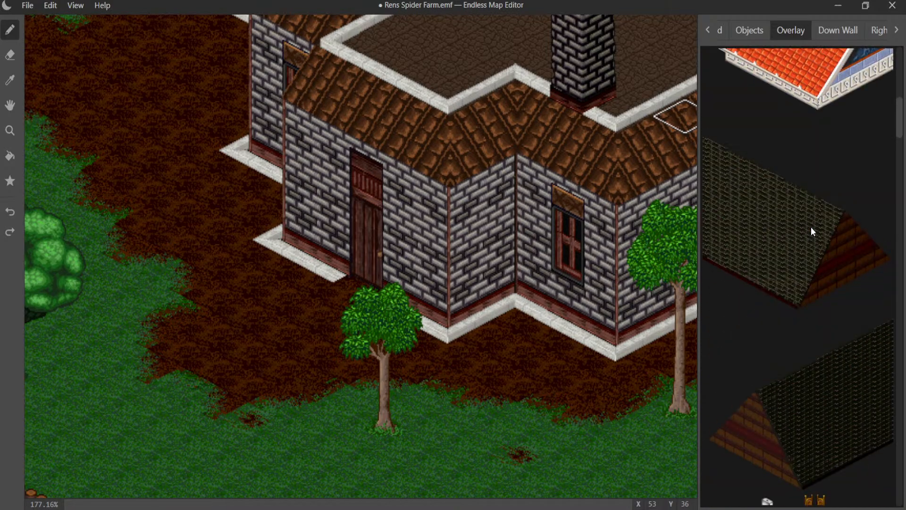
pyautogui.scroll(6, 806, 230)
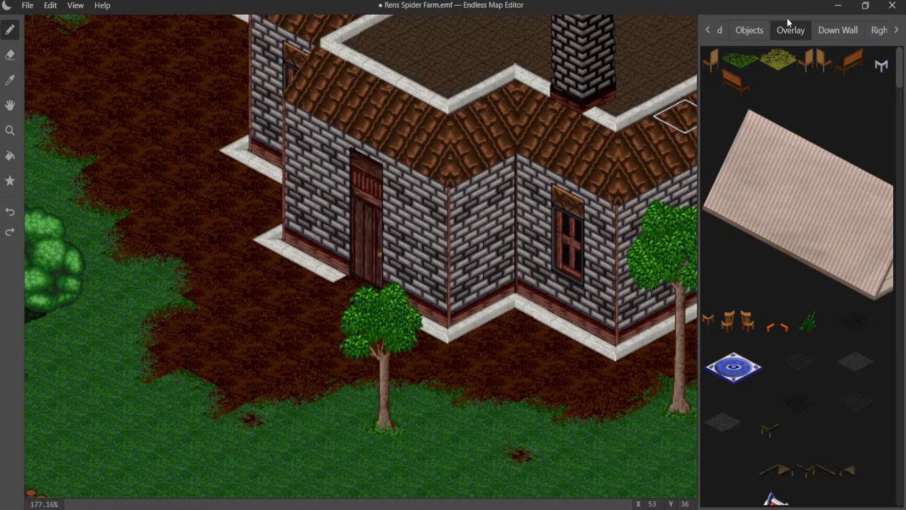
# - Look through the object graphics past the trees, pillars and flower crates for a container to stand beside the house door
pyautogui.click(756, 31)
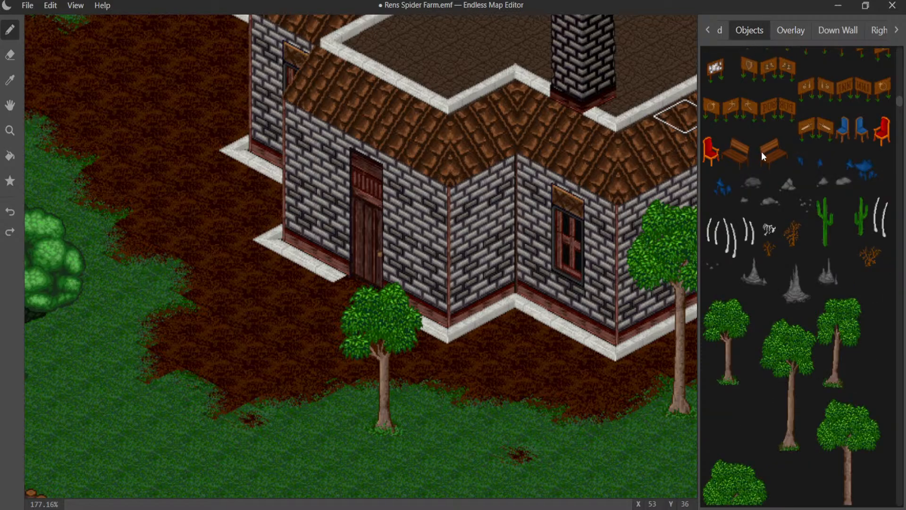
pyautogui.scroll(-3, 768, 192)
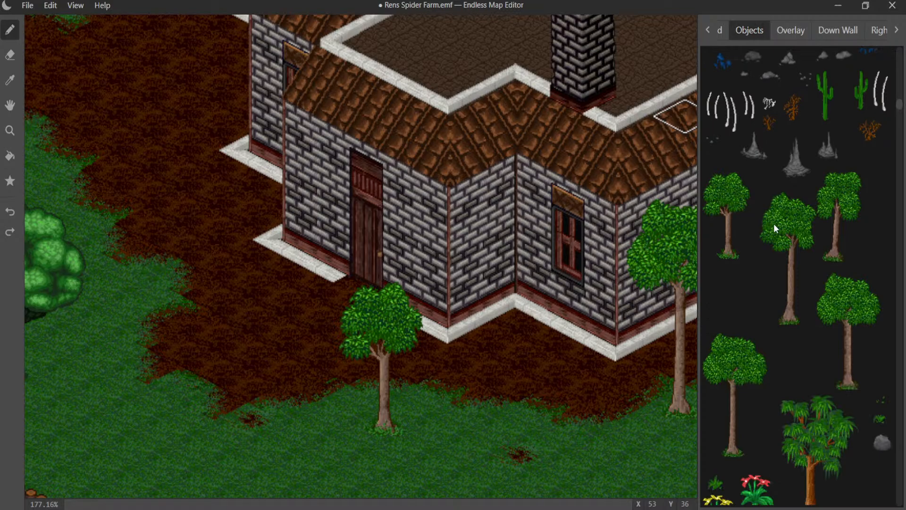
pyautogui.scroll(-4, 791, 214)
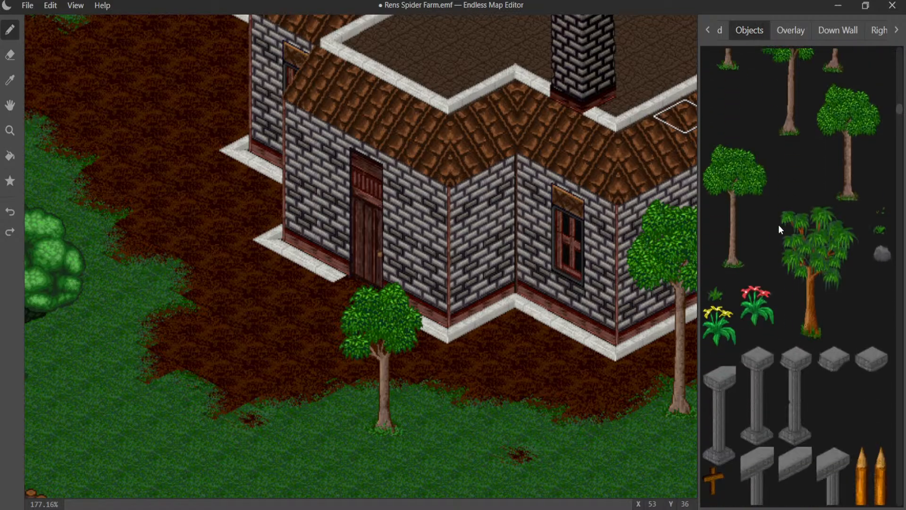
pyautogui.scroll(-4, 794, 245)
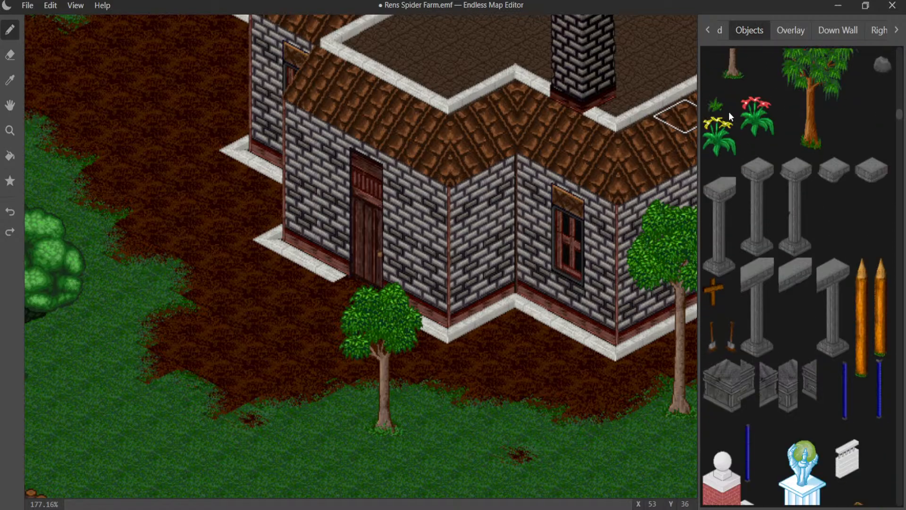
pyautogui.scroll(-4, 735, 150)
pyautogui.scroll(-3, 772, 230)
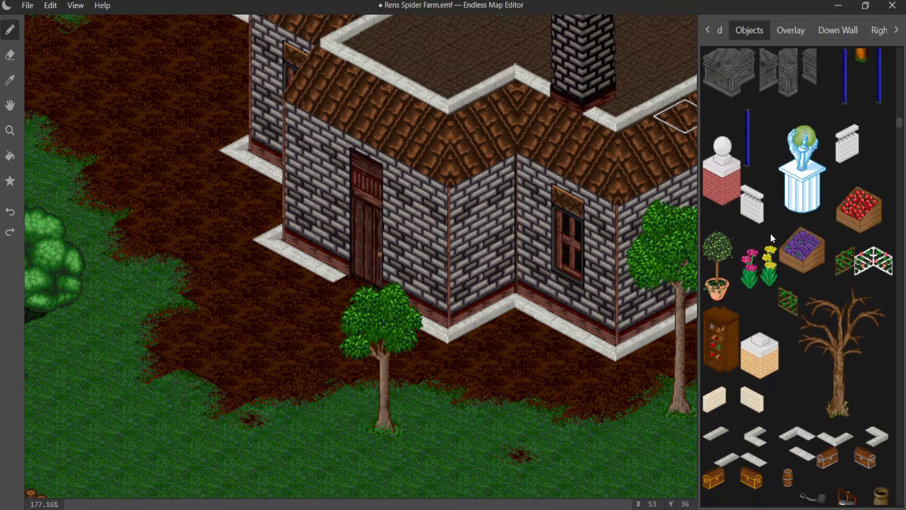
pyautogui.scroll(-3, 776, 248)
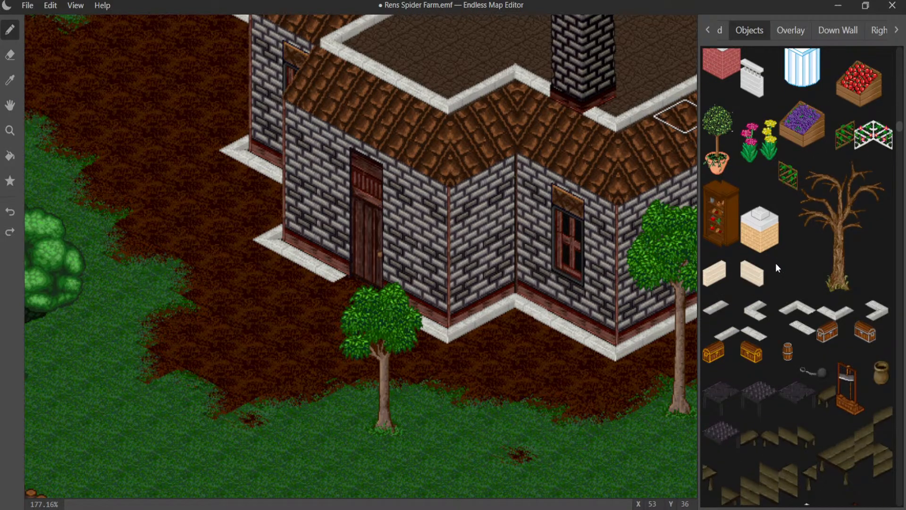
pyautogui.scroll(-4, 802, 293)
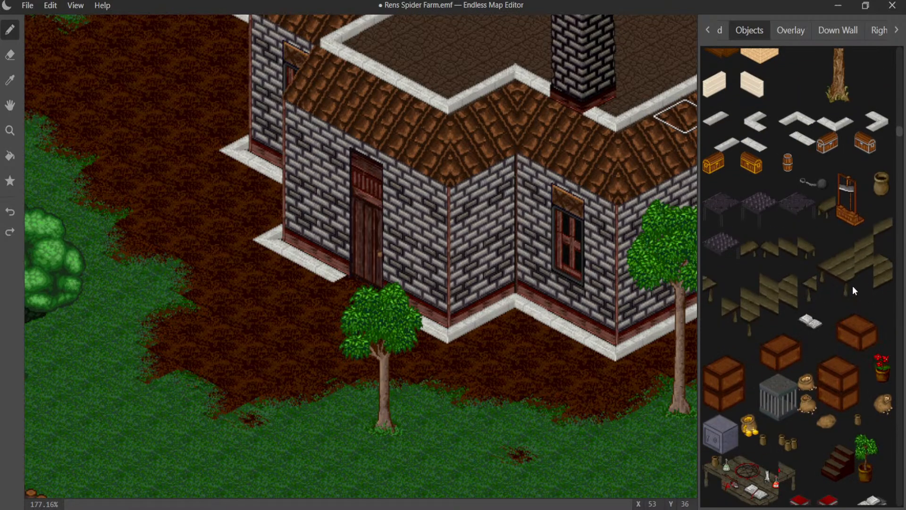
# - Try the clay pot on the stone edging beside the house door and undo the placement
pyautogui.click(320, 294)
pyautogui.click(320, 294)
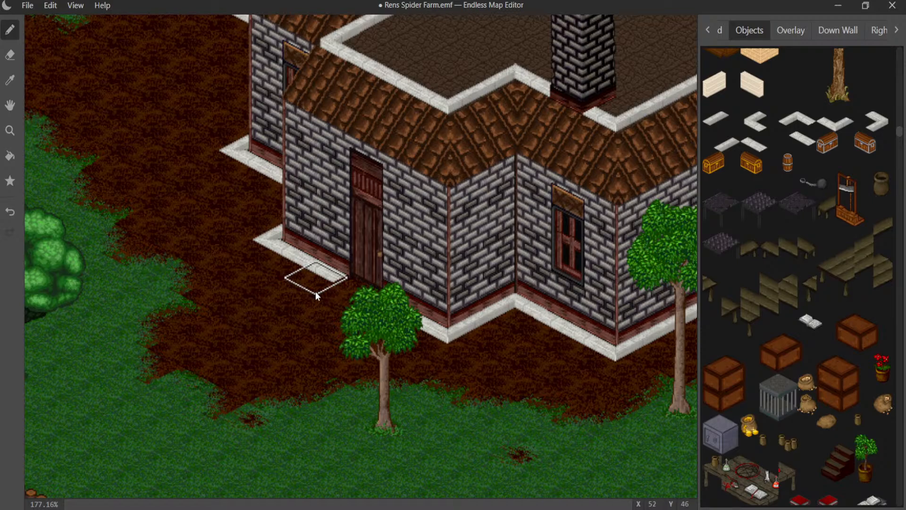
pyautogui.click(317, 292)
pyautogui.click(316, 292)
pyautogui.hotkey('ctrl', 'z')
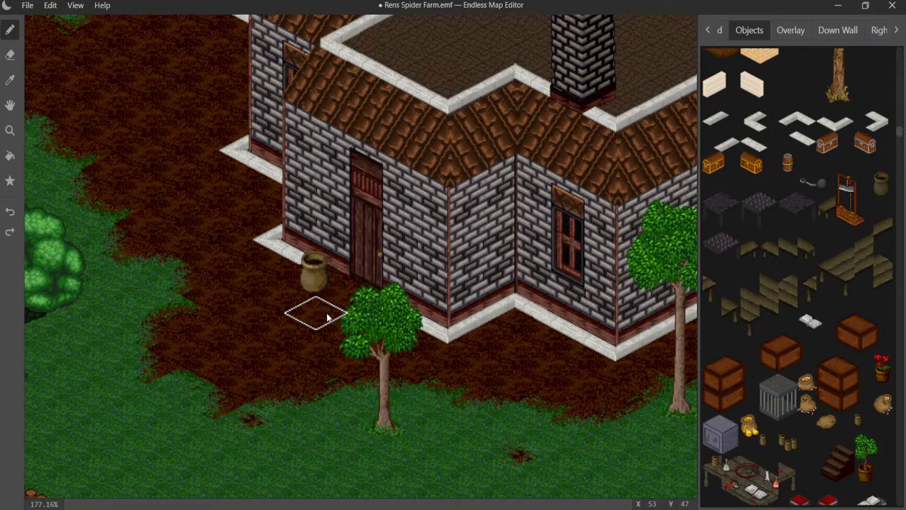
pyautogui.hotkey('ctrl', 'z')
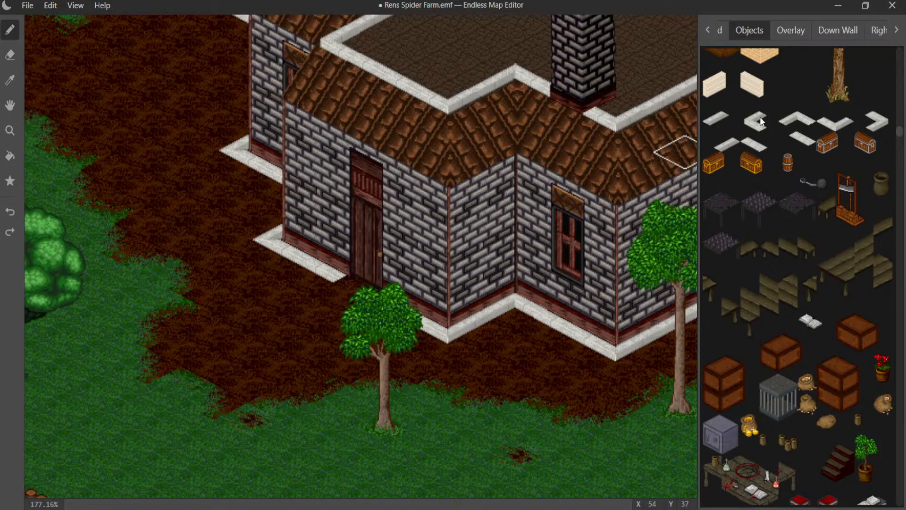
# - Look through the overlay graphics, including roofs, pipes, table items and small house fronts, for a piece that suits the house entrance
pyautogui.click(792, 41)
pyautogui.scroll(-5, 817, 149)
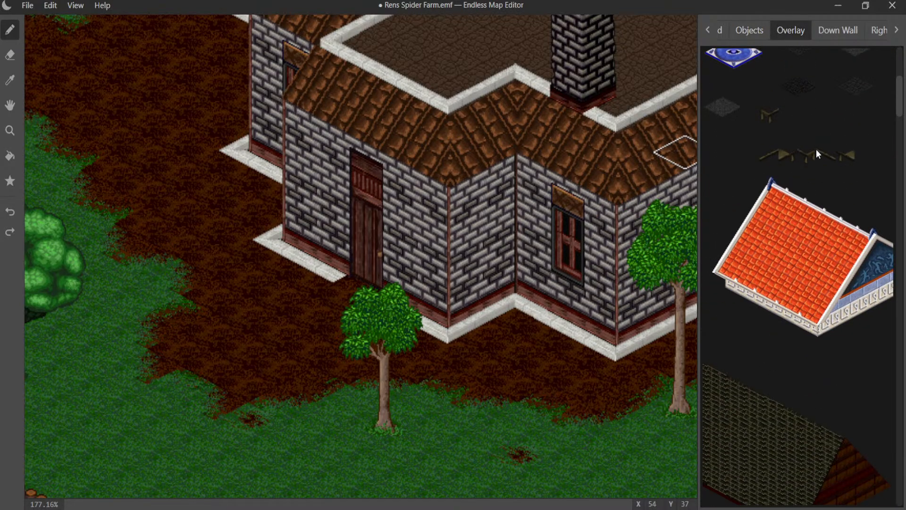
pyautogui.scroll(-10, 814, 146)
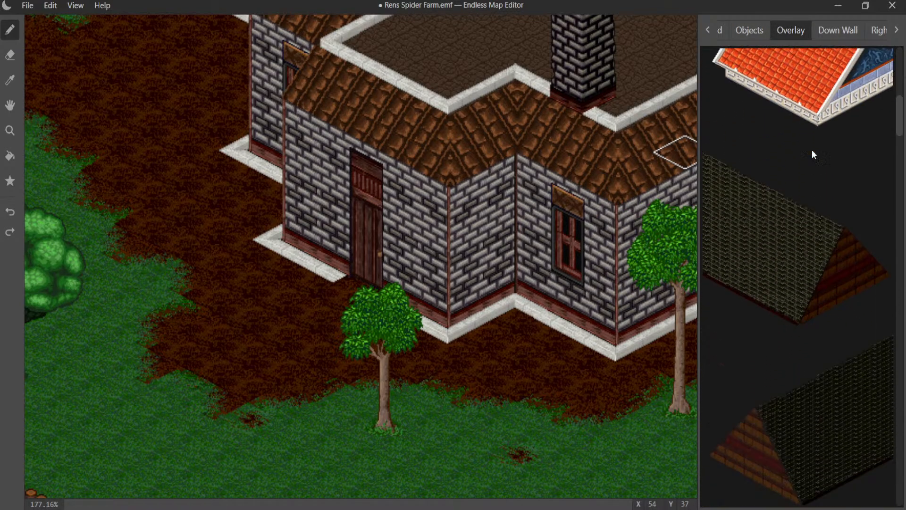
pyautogui.scroll(-12, 809, 151)
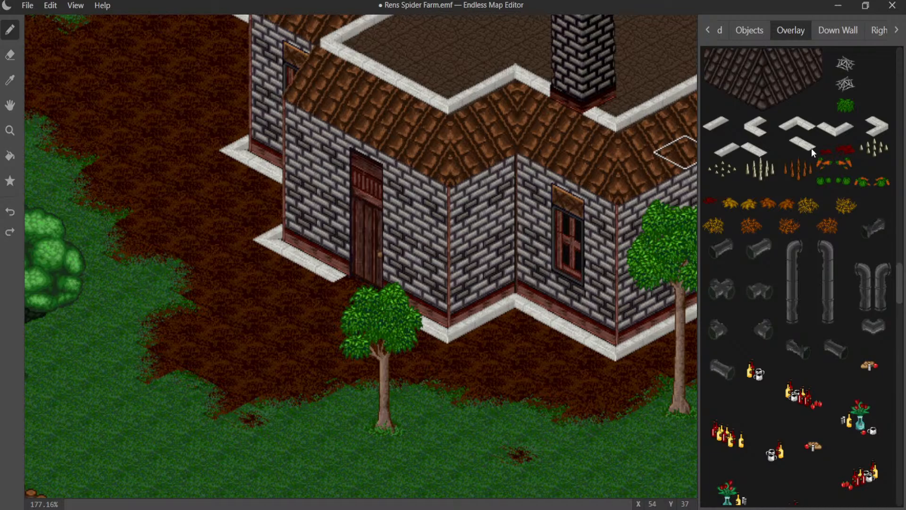
pyautogui.scroll(-10, 845, 174)
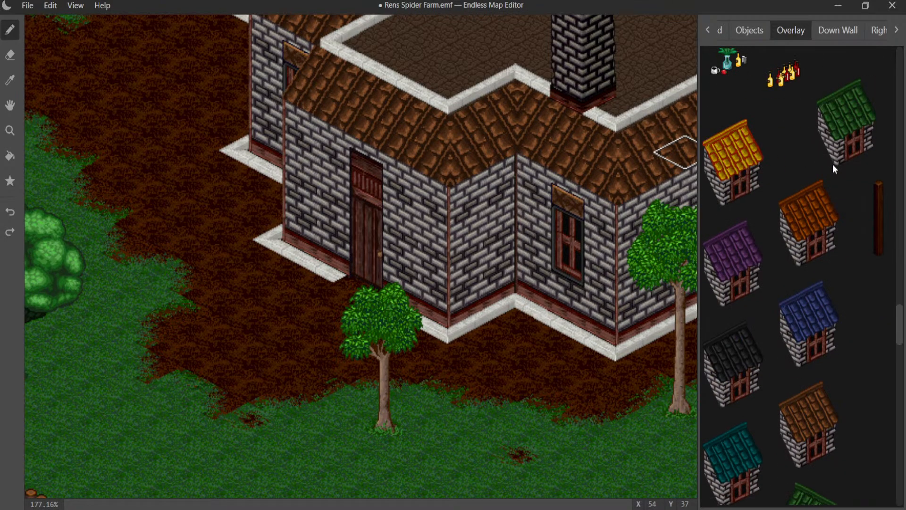
pyautogui.scroll(1, 832, 164)
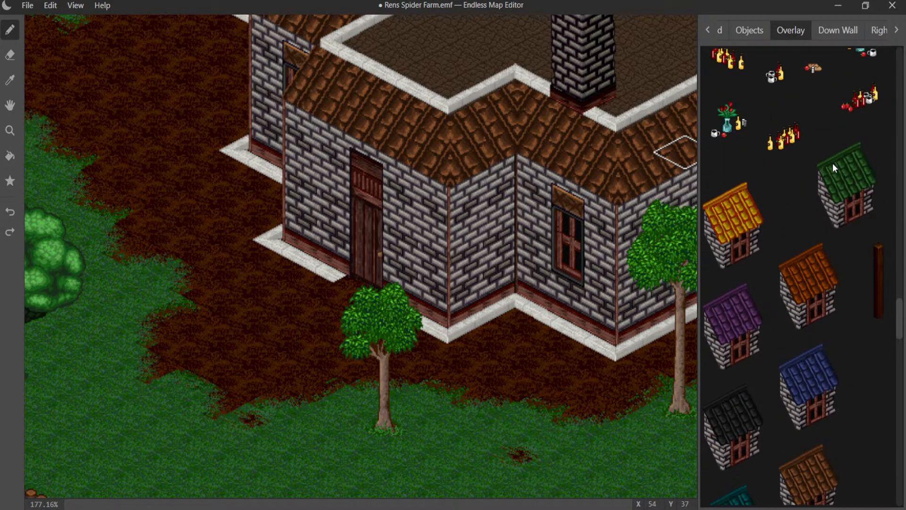
pyautogui.scroll(-3, 827, 175)
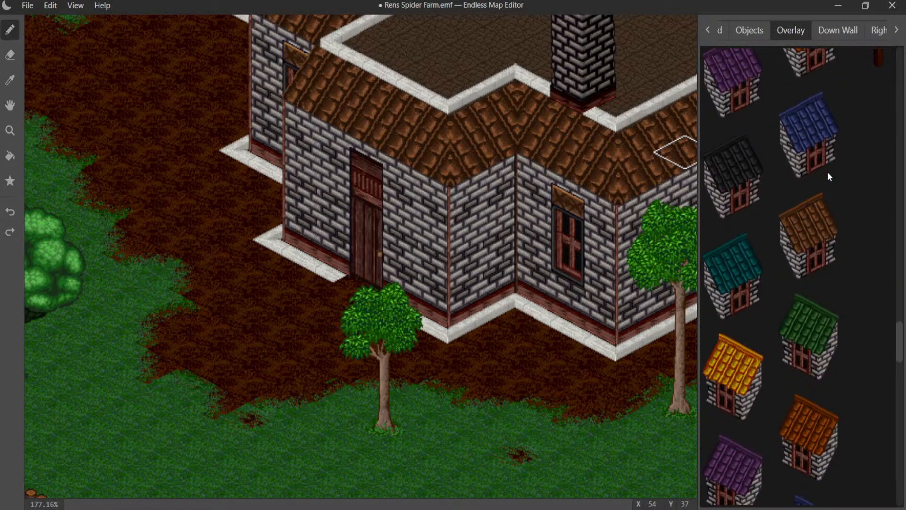
pyautogui.scroll(7, 828, 168)
pyautogui.scroll(2, 828, 165)
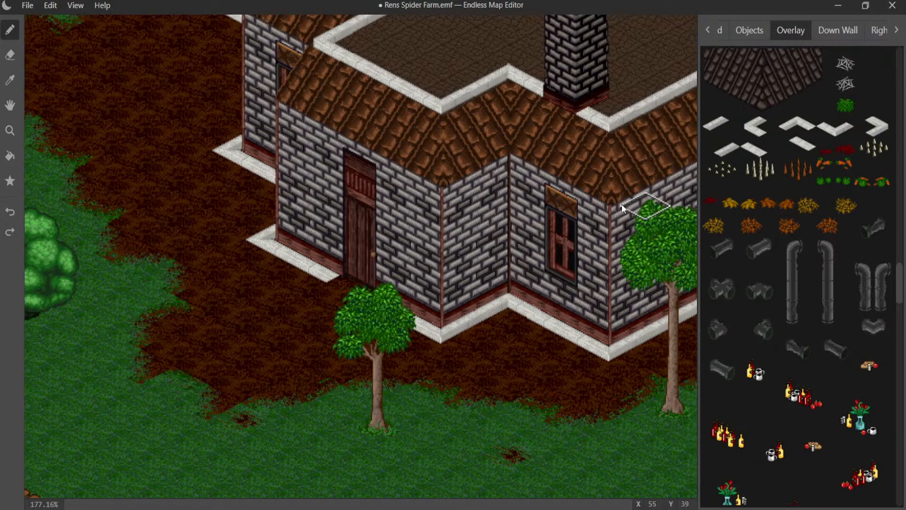
# - Try a white stone edging corner, first as an overlay and again as an object, beside the house door and undo it
pyautogui.moveTo(621, 204); pyautogui.dragTo(627, 104, button='middle')
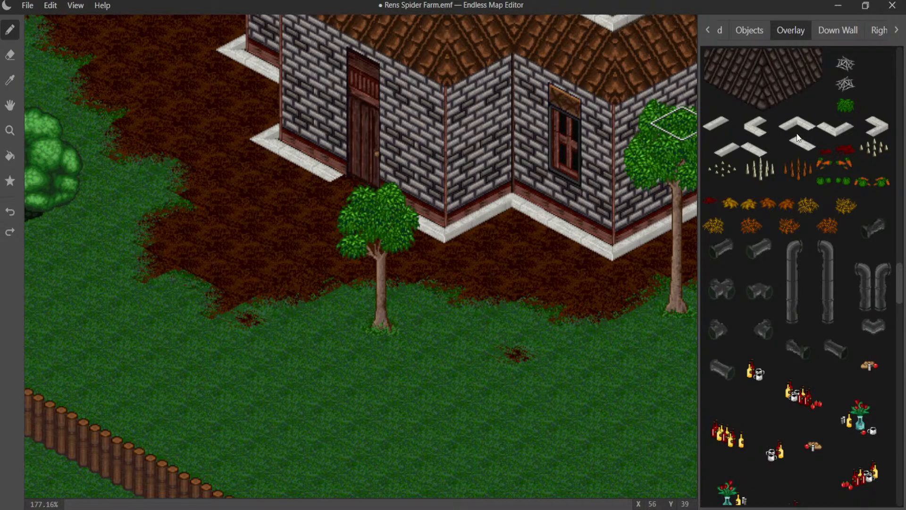
pyautogui.click(820, 127)
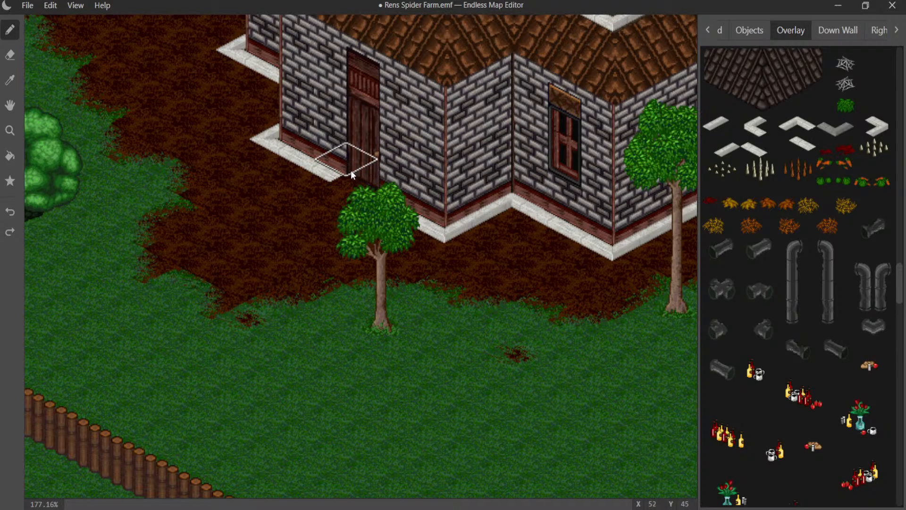
pyautogui.hotkey('ctrl', 'z')
pyautogui.click(750, 30)
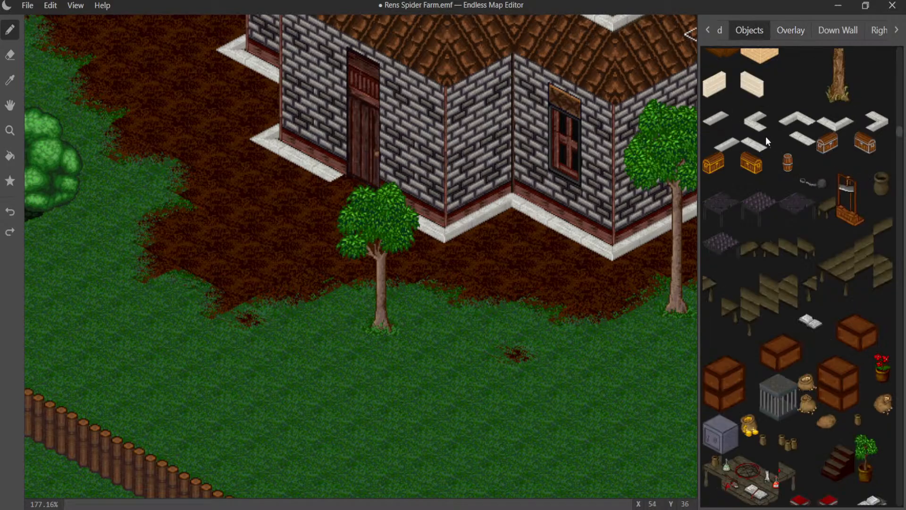
pyautogui.click(812, 127)
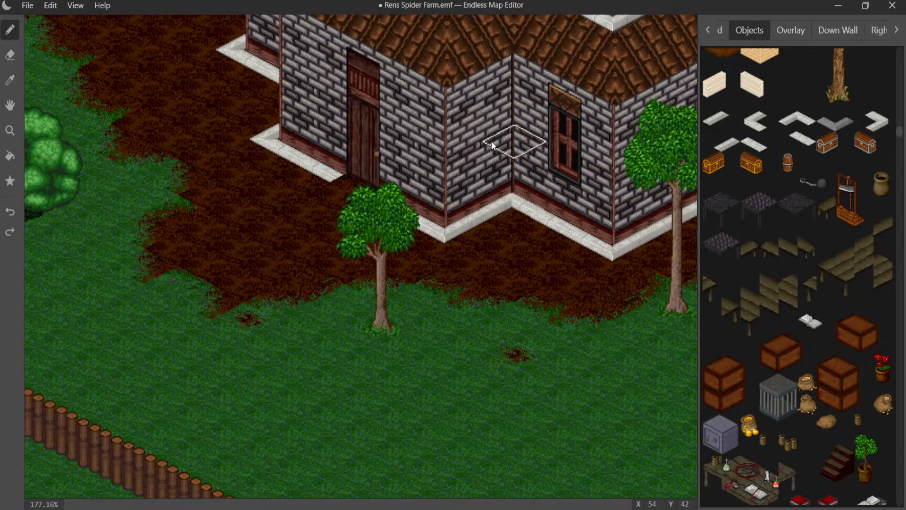
pyautogui.click(350, 166)
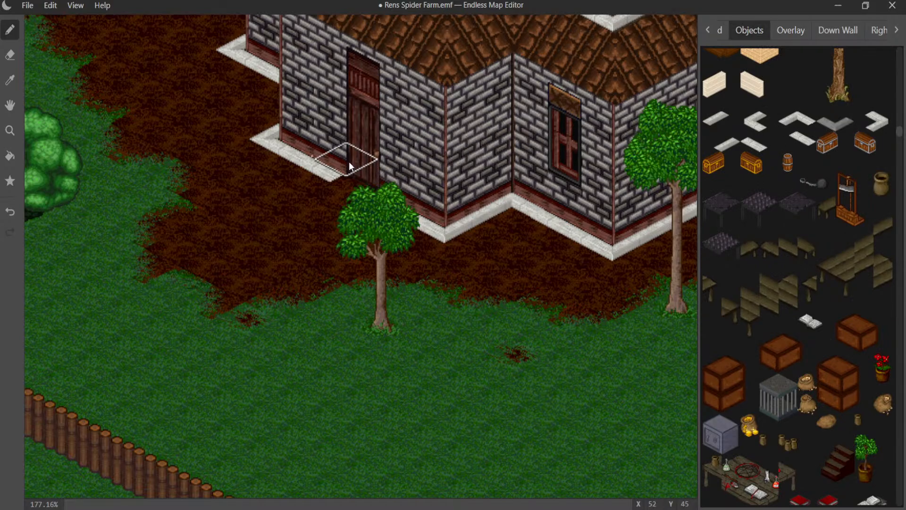
pyautogui.hotkey('ctrl', 'z')
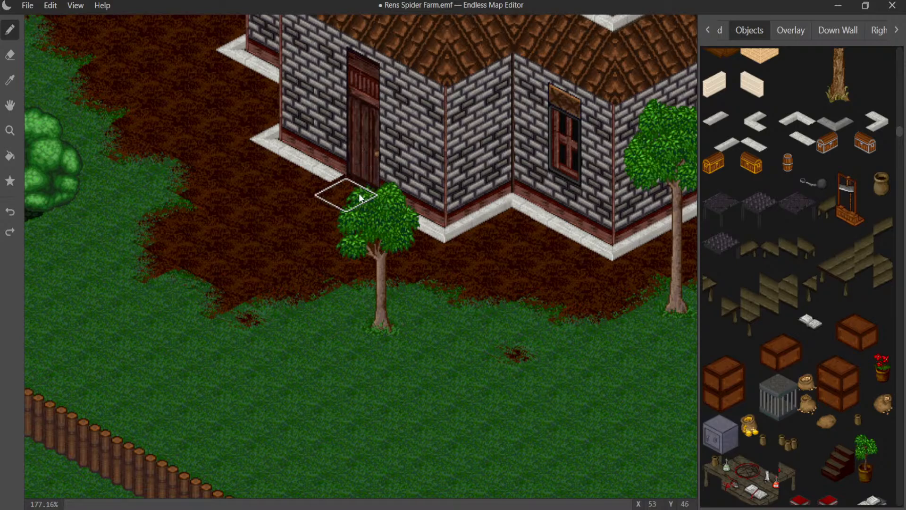
# - Border a short walkway in front of the house door with a white stone corner and straight edging pieces on both sides
pyautogui.click(871, 121)
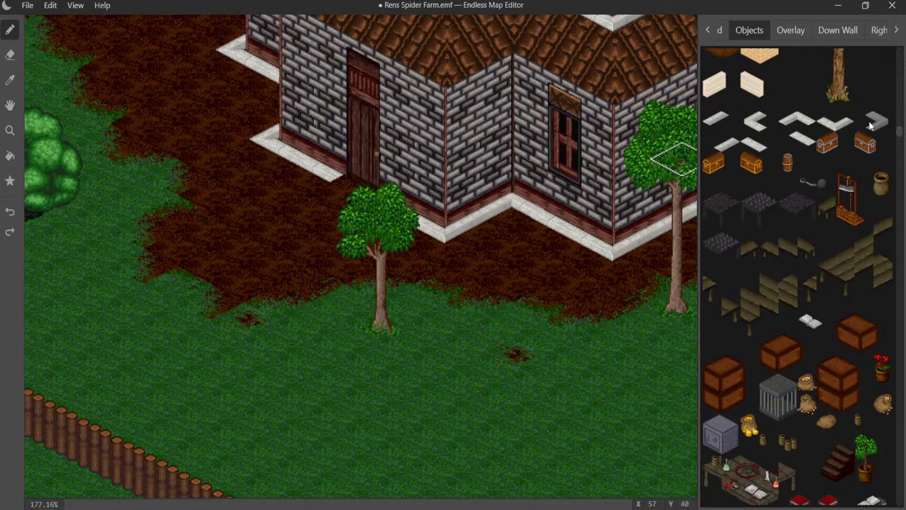
pyautogui.click(318, 168)
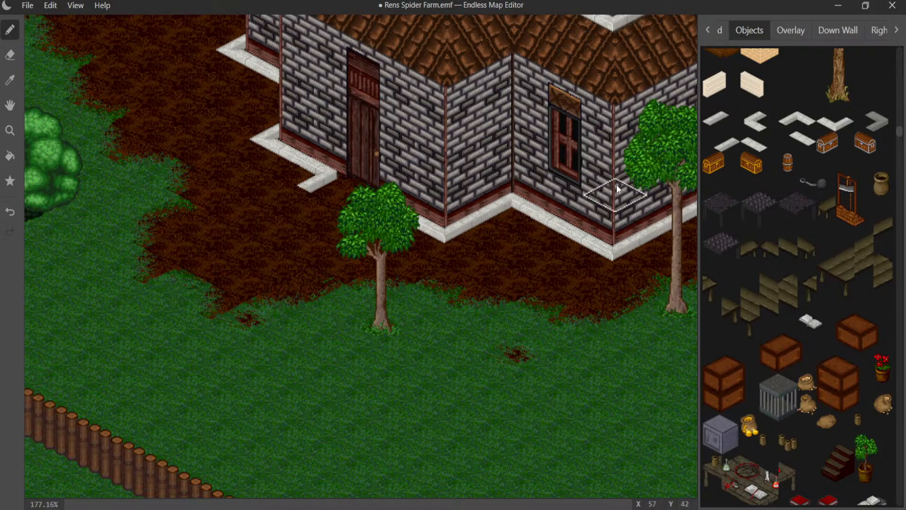
pyautogui.click(796, 120)
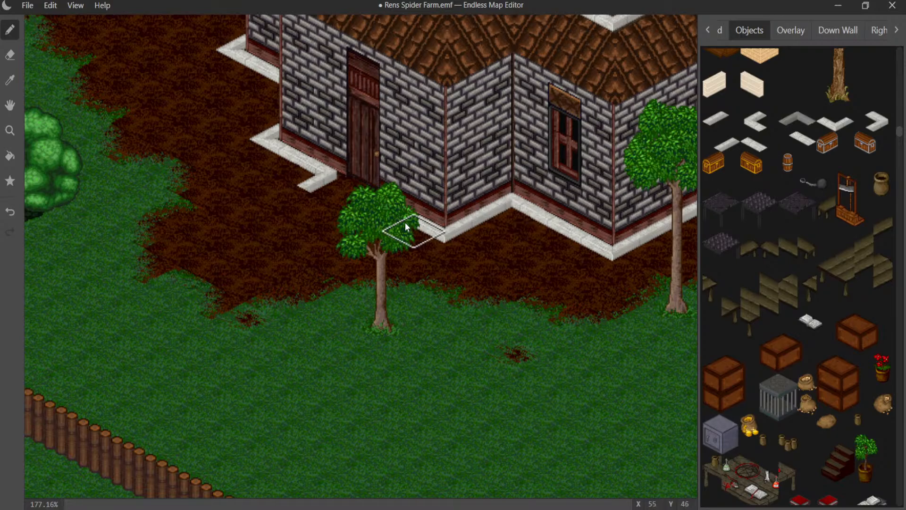
pyautogui.click(728, 147)
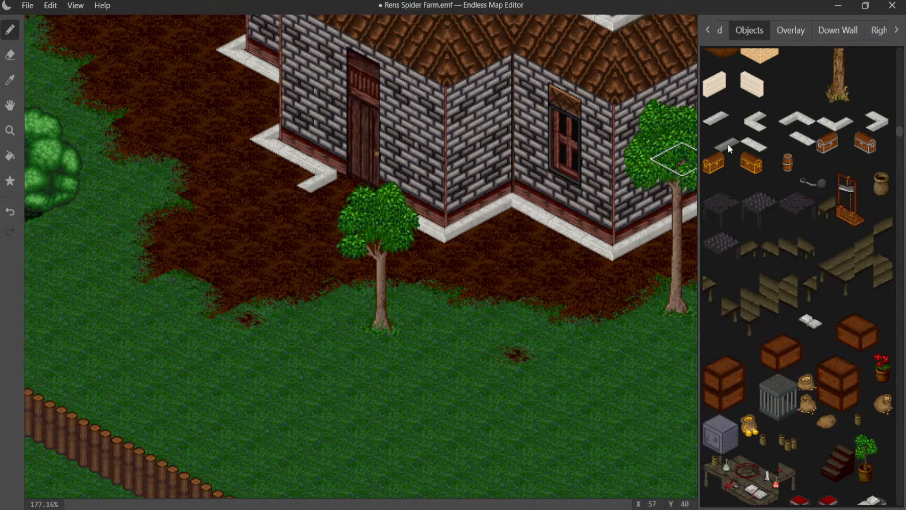
pyautogui.click(358, 236)
pyautogui.click(289, 195)
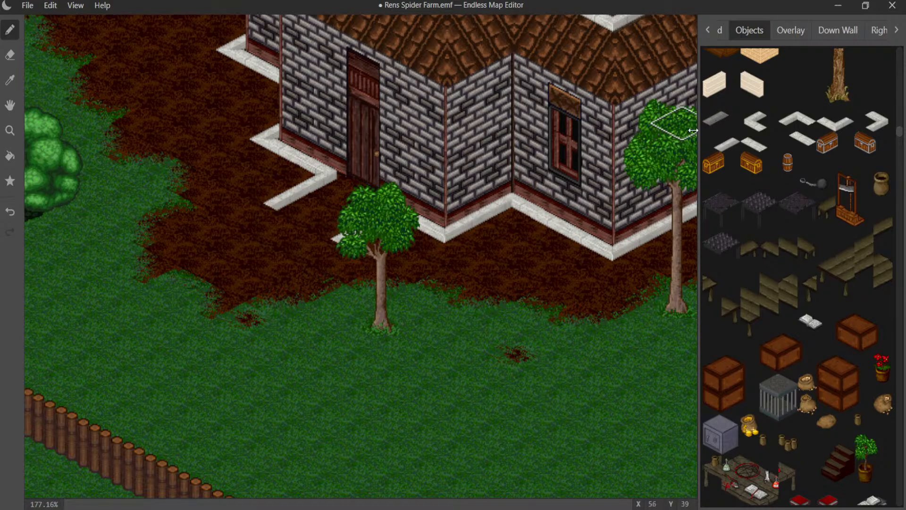
pyautogui.click(355, 238)
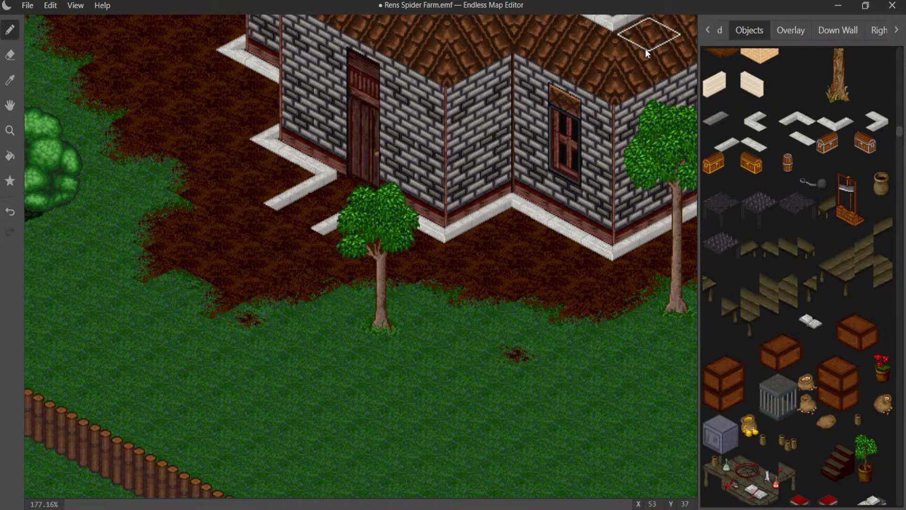
# - Look through the ground tiles for a surface to pave the walkway in front of the house door
pyautogui.click(707, 33)
pyautogui.click(740, 29)
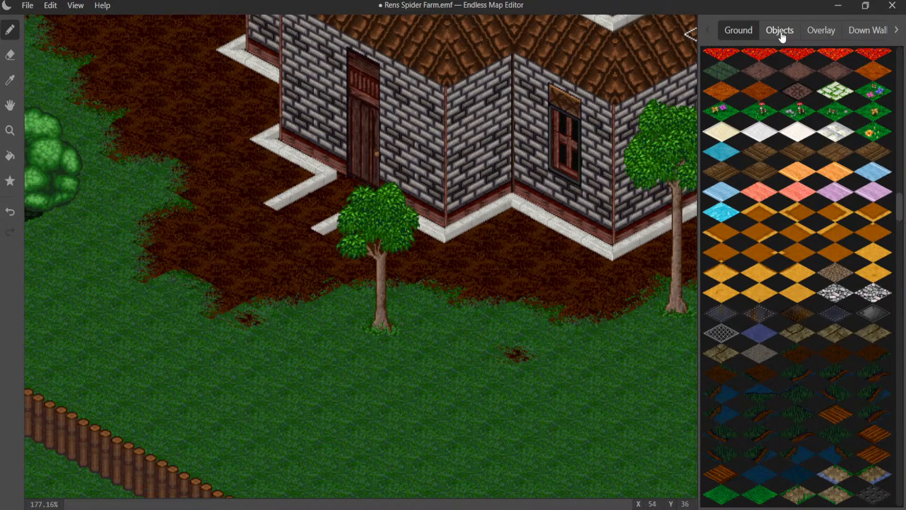
pyautogui.scroll(-5, 802, 255)
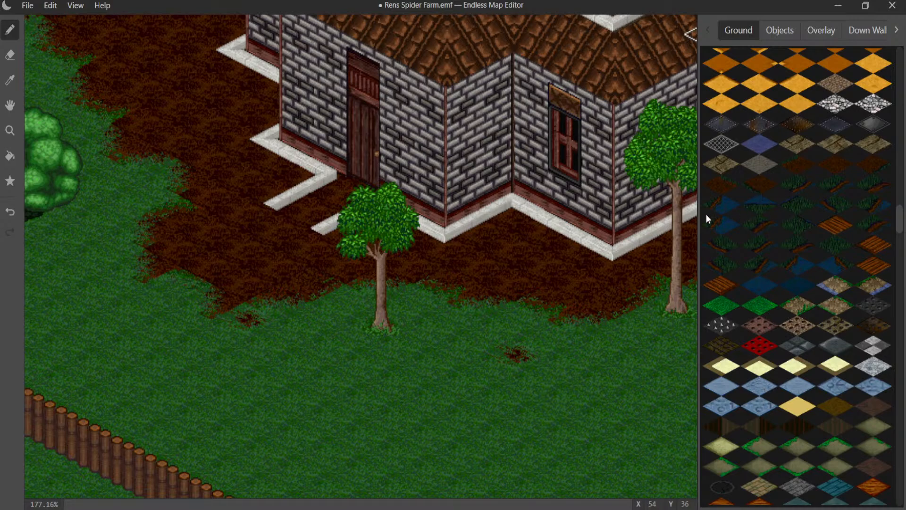
pyautogui.scroll(-3, 703, 215)
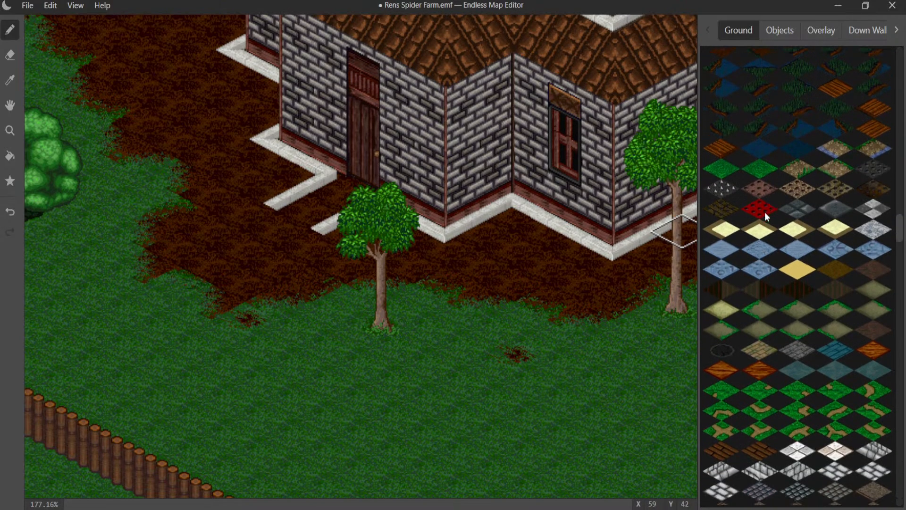
pyautogui.scroll(-7, 763, 211)
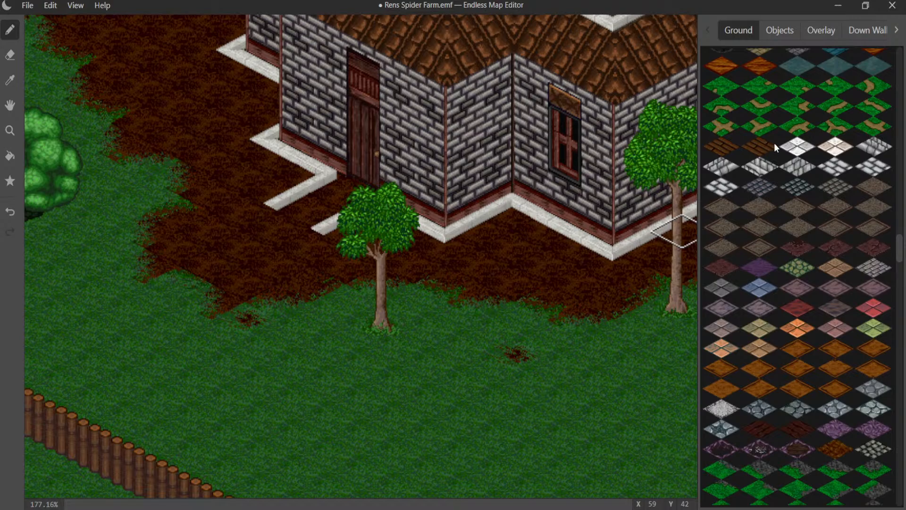
pyautogui.scroll(-2, 774, 142)
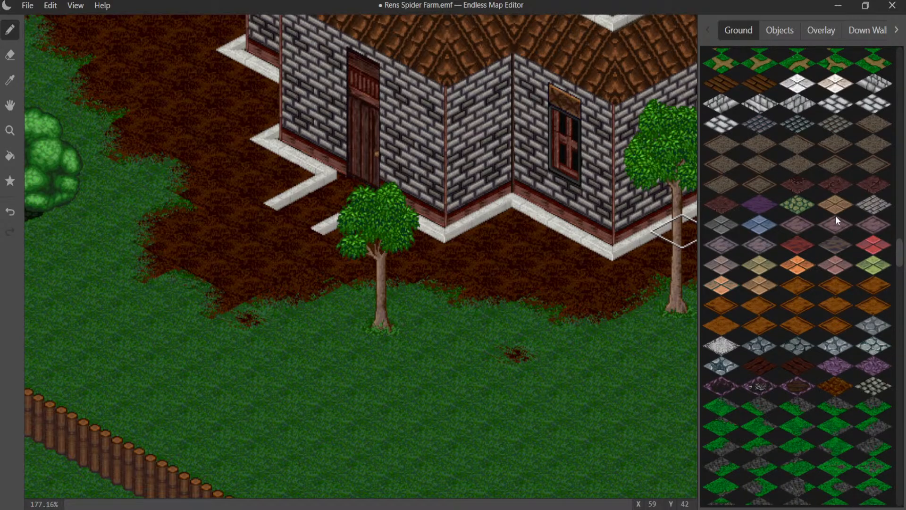
pyautogui.scroll(-3, 835, 215)
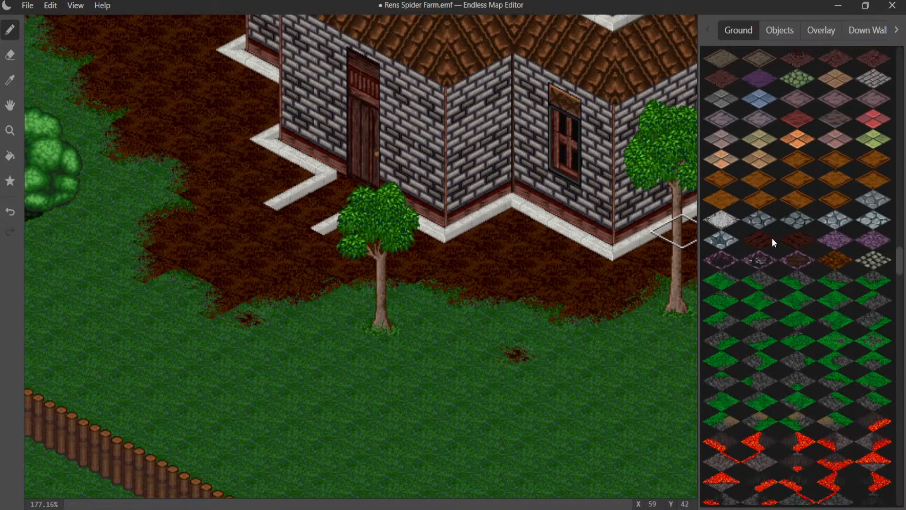
pyautogui.scroll(-8, 775, 237)
pyautogui.scroll(-8, 775, 237)
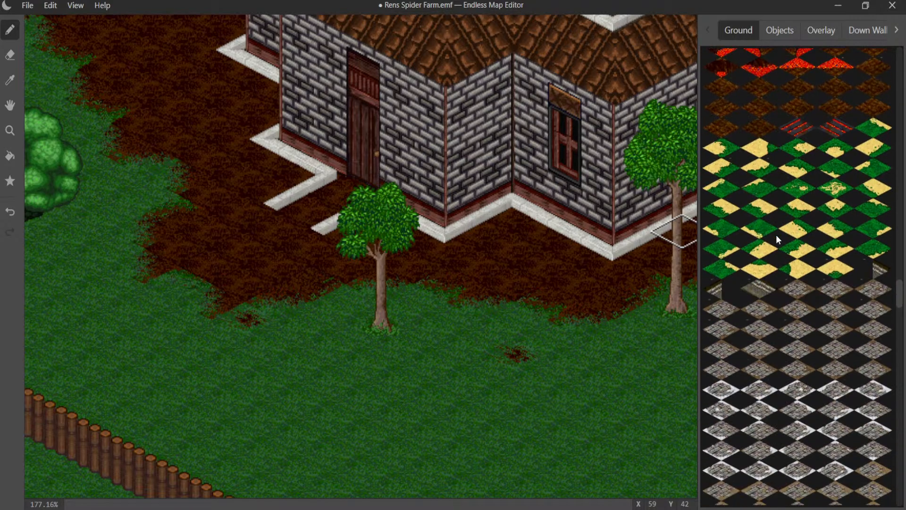
pyautogui.scroll(-4, 771, 236)
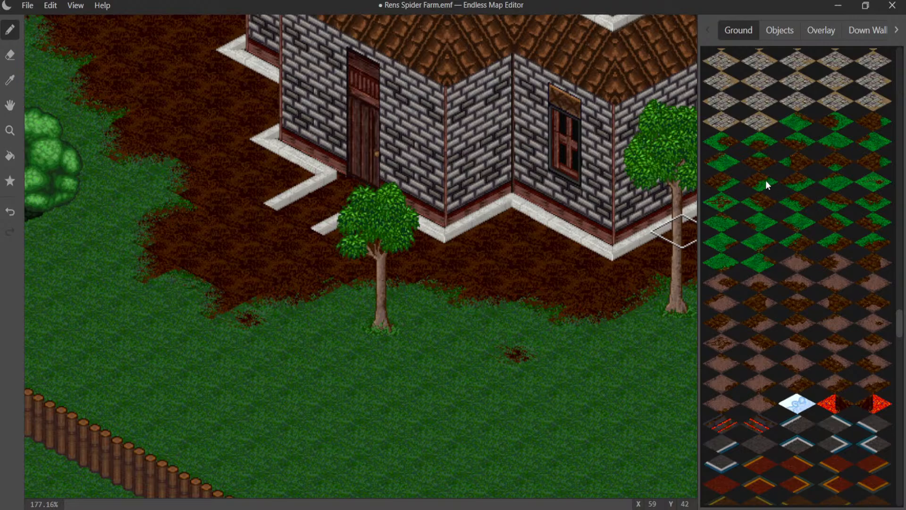
pyautogui.scroll(-5, 777, 239)
pyautogui.scroll(-3, 796, 261)
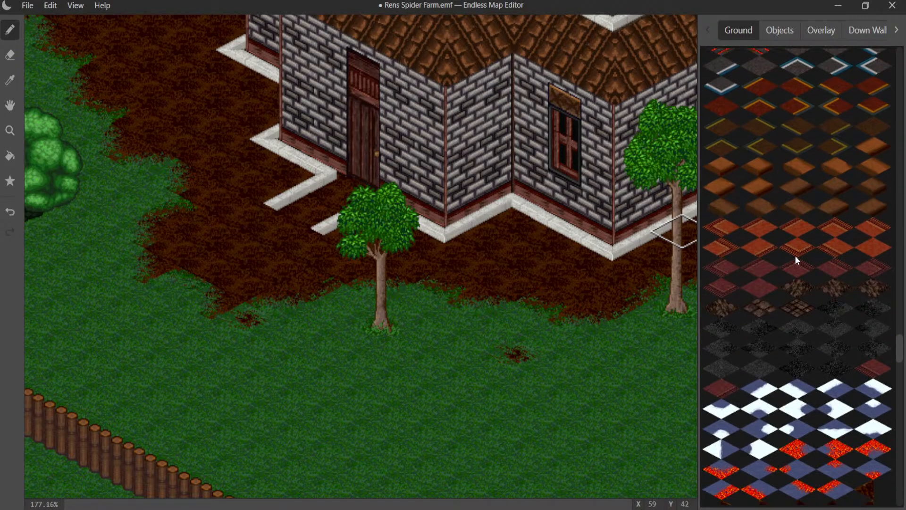
# - Paint dark brown rubble ground tiles between the stone edgings in front of the house door
pyautogui.click(868, 291)
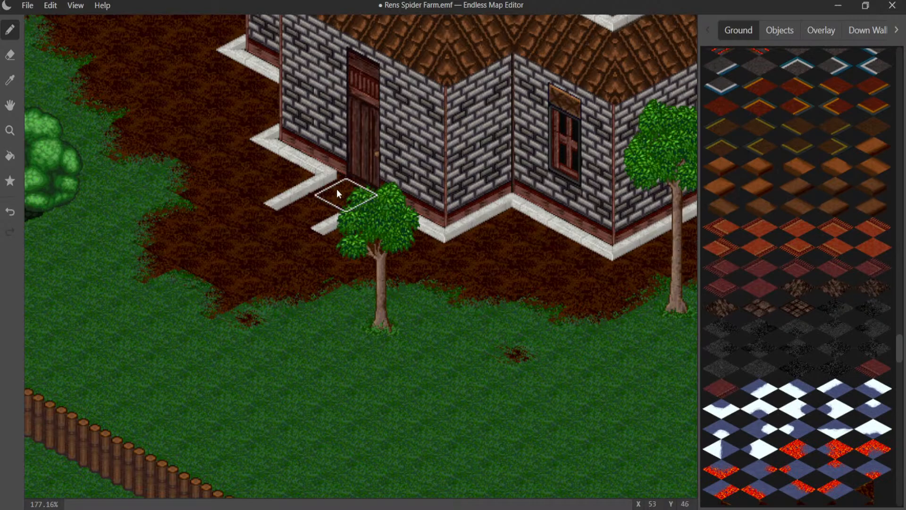
pyautogui.click(316, 211)
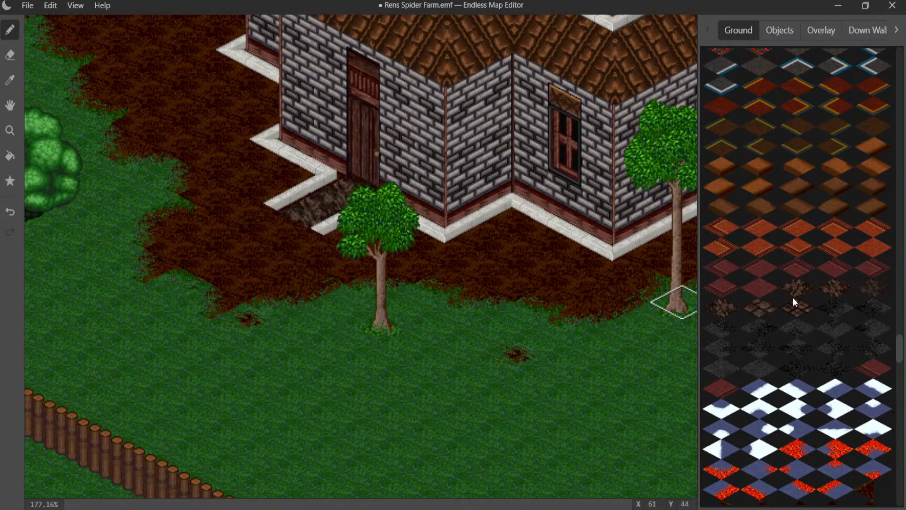
pyautogui.click(322, 211)
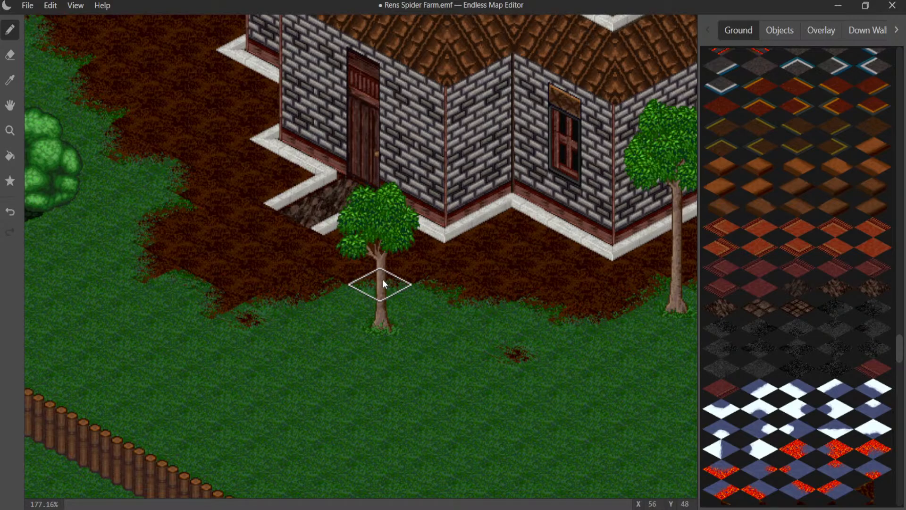
# - Undo the walkway's rubble tiles and stone edging, along with the placement of the tree in front of the house door
pyautogui.hotkey('ctrl', 'z')
pyautogui.hotkey('ctrl', 'z')
pyautogui.hotkey('ctrl', 'z')
pyautogui.hotkey('ctrl', 'z')
pyautogui.hotkey('ctrl', 'z')
pyautogui.hotkey('ctrl', 'z')
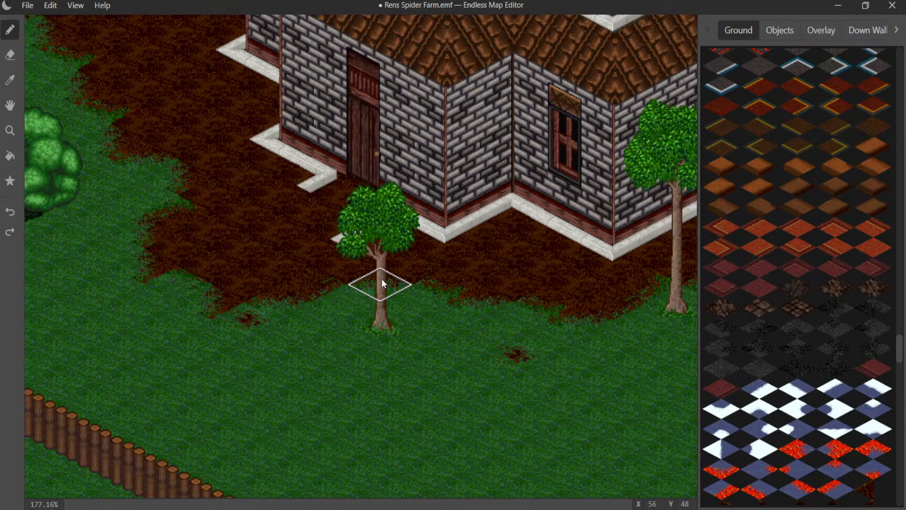
pyautogui.hotkey('ctrl', 'z')
pyautogui.hotkey('ctrl', 'z')
pyautogui.hotkey('ctrl', 'z')
pyautogui.hotkey('ctrl', 'z')
pyautogui.hotkey('ctrl', 'z')
pyautogui.hotkey('ctrl', 'z')
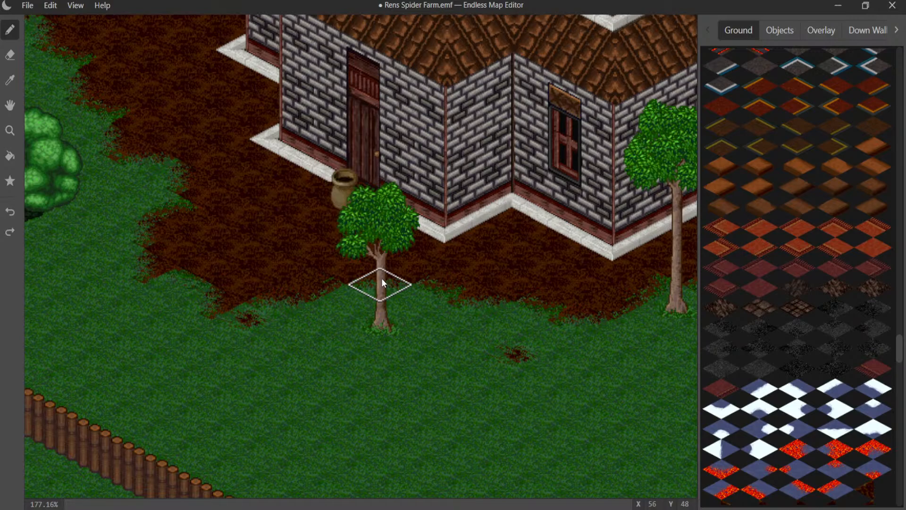
pyautogui.hotkey('ctrl', 'z')
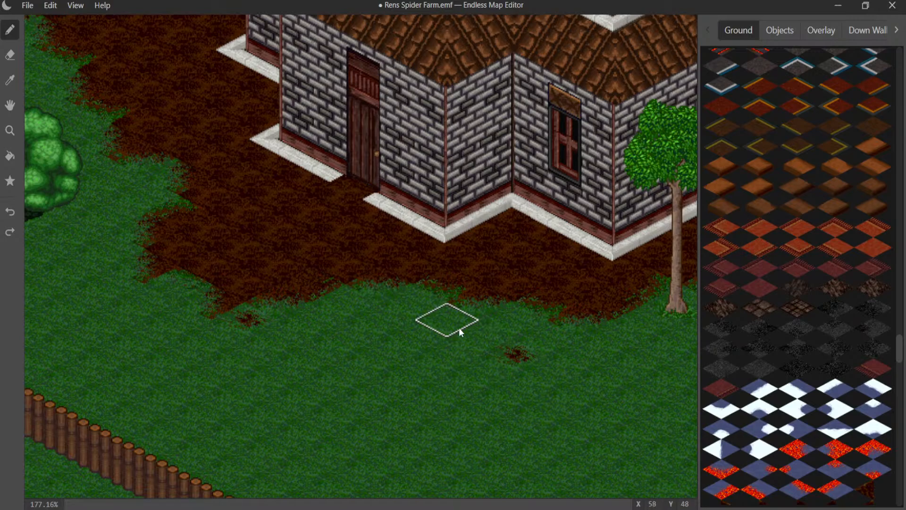
pyautogui.moveTo(459, 328); pyautogui.dragTo(2, 298, button='middle')
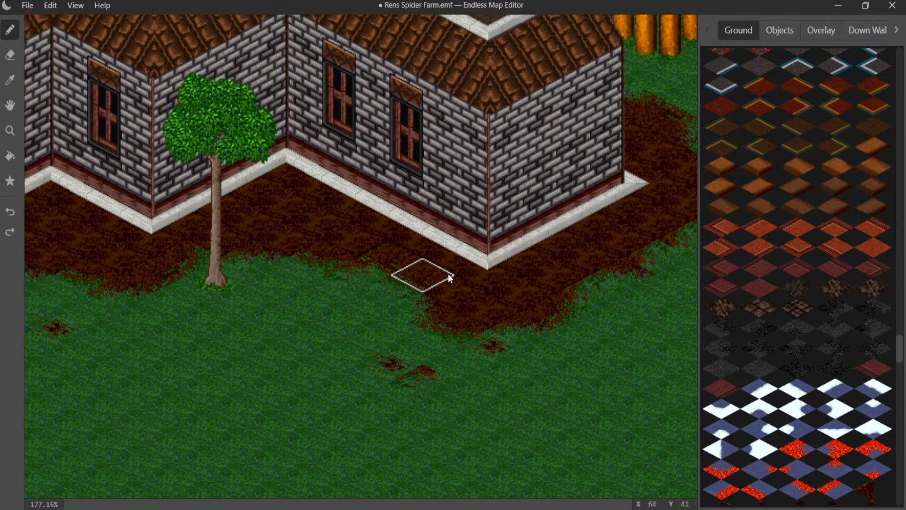
# - Sample the grass ground tile near the striped market stall to locate the matching grass-and-dirt tiles in the ground palette
pyautogui.moveTo(439, 279); pyautogui.dragTo(3, 431, button='middle')
pyautogui.moveTo(296, 322); pyautogui.dragTo(306, 464, button='middle')
pyautogui.moveTo(325, 319); pyautogui.dragTo(2, 411, button='middle')
pyautogui.moveTo(348, 287); pyautogui.dragTo(163, 351, button='middle')
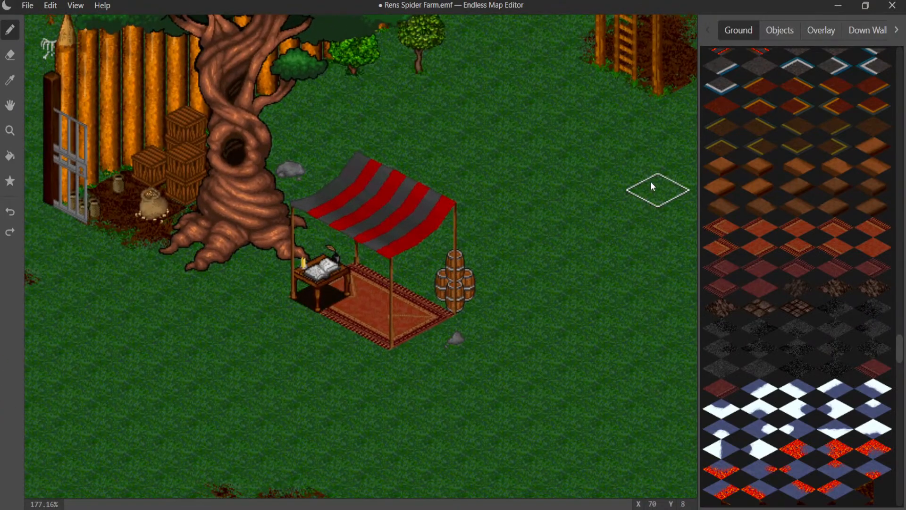
pyautogui.scroll(10, 766, 170)
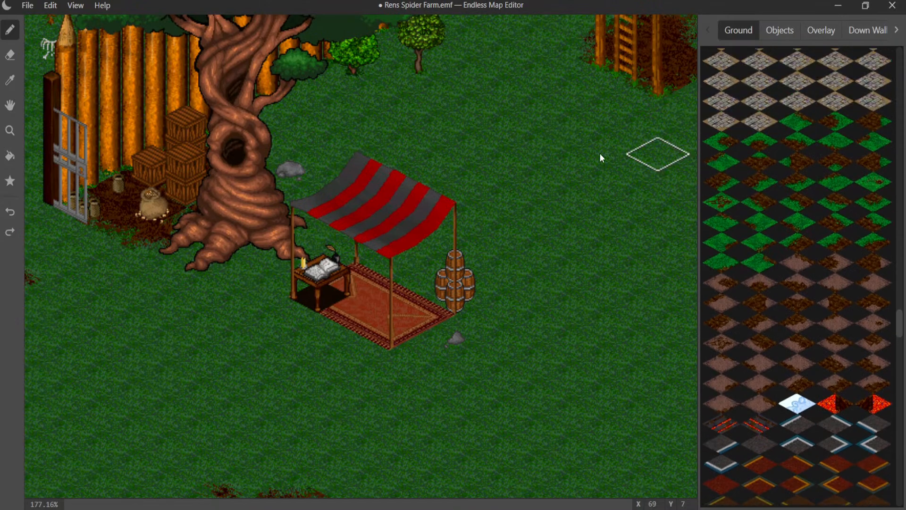
pyautogui.click(10, 80)
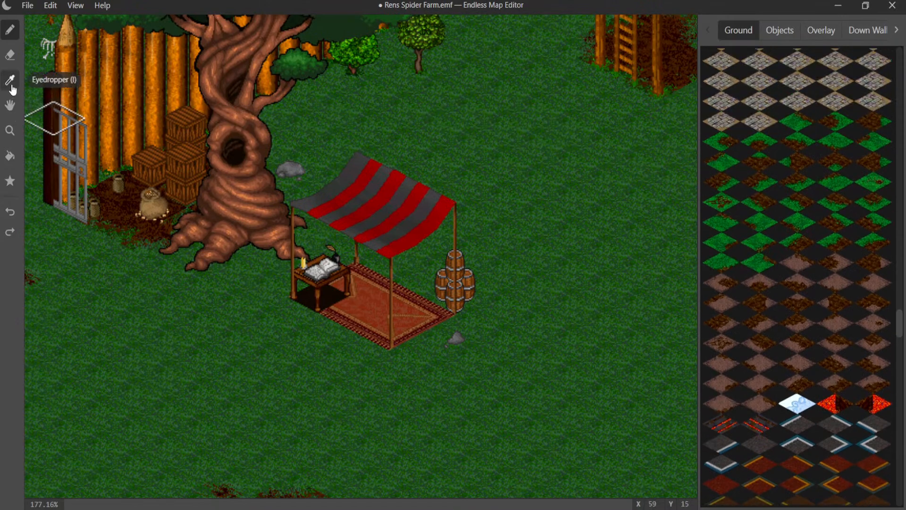
pyautogui.click(613, 146)
pyautogui.scroll(10, 786, 140)
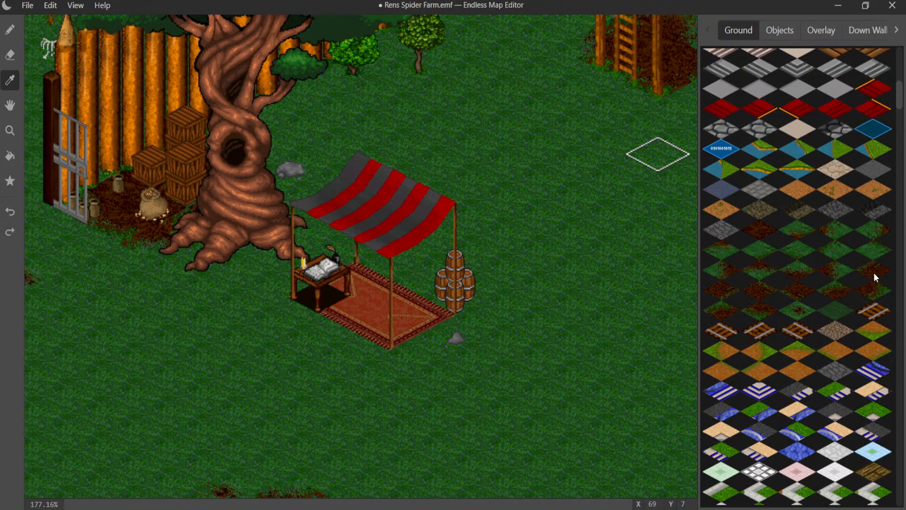
pyautogui.click(537, 163)
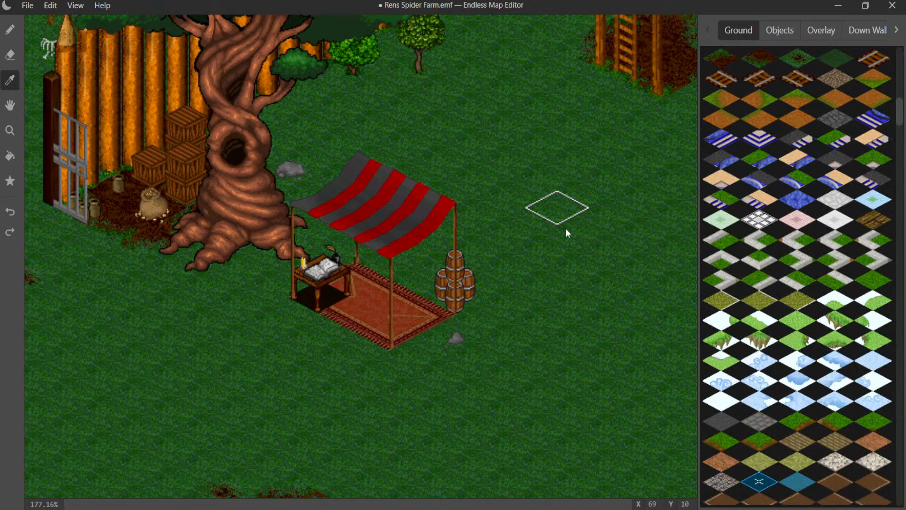
pyautogui.scroll(10, 784, 126)
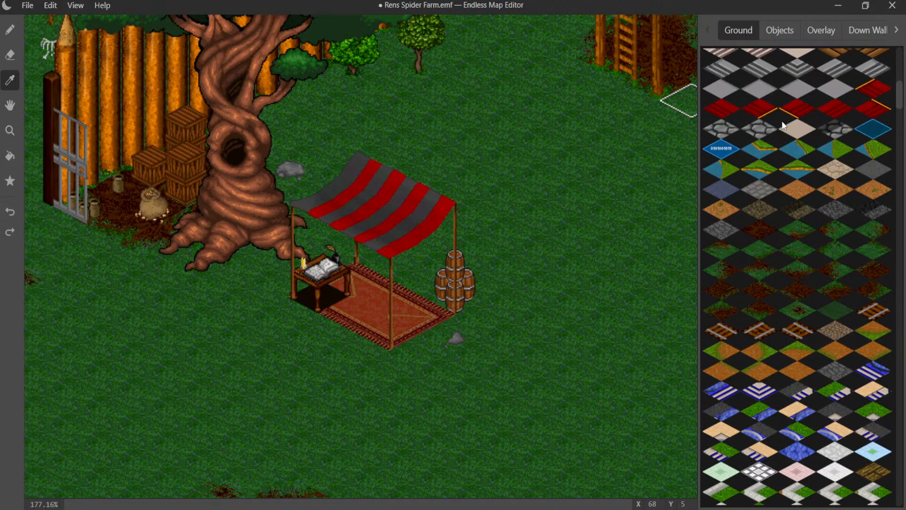
# - Paint a small two-tile dirt patch on the grass beside the market stall, with loose dirt specks around it
pyautogui.click(9, 29)
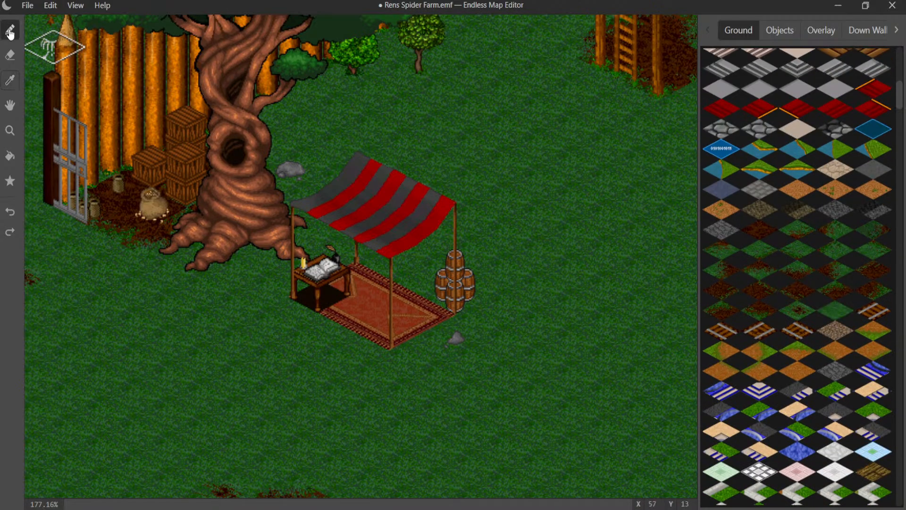
pyautogui.click(495, 176)
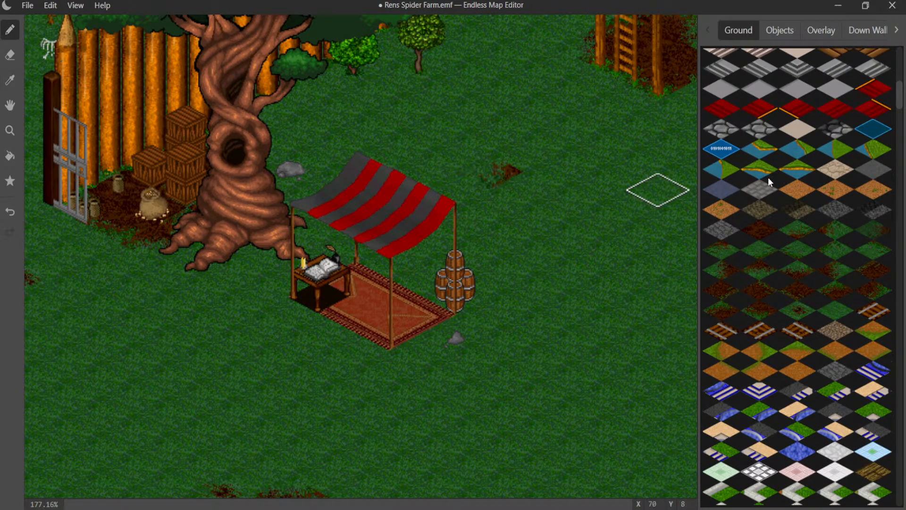
pyautogui.click(834, 234)
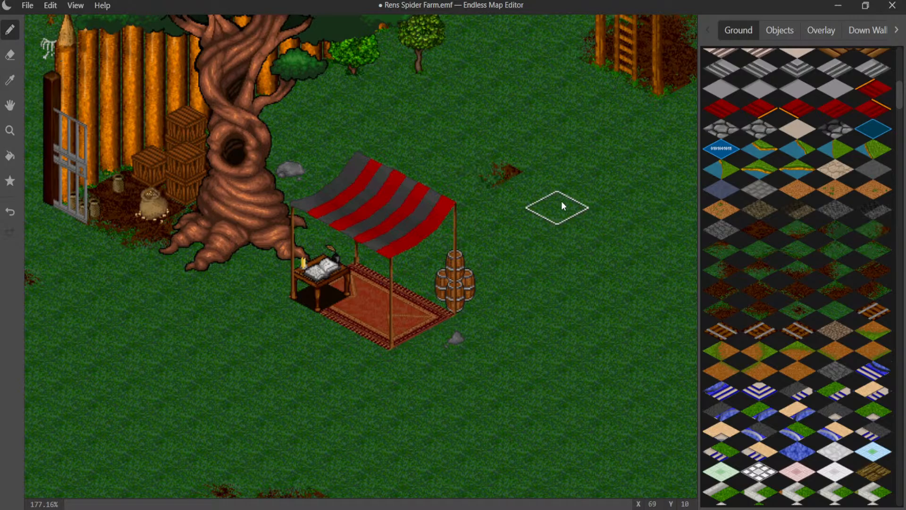
pyautogui.click(542, 192)
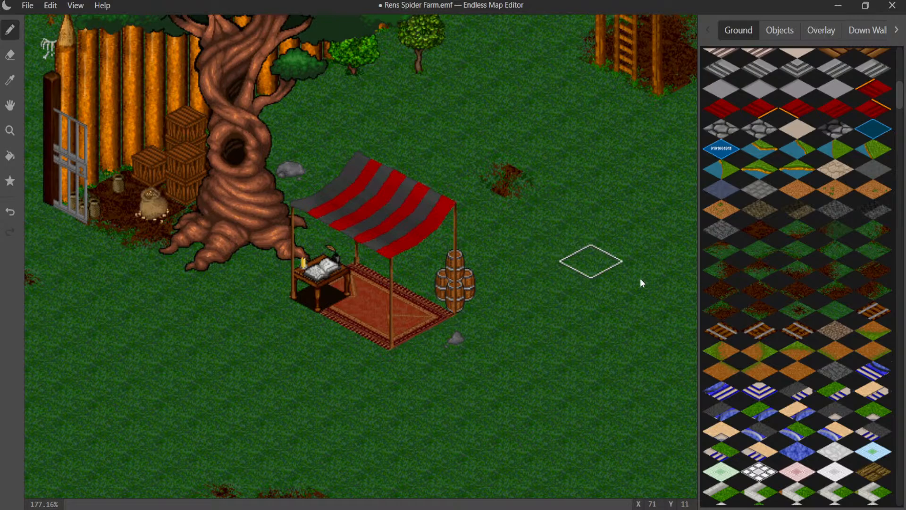
pyautogui.click(788, 310)
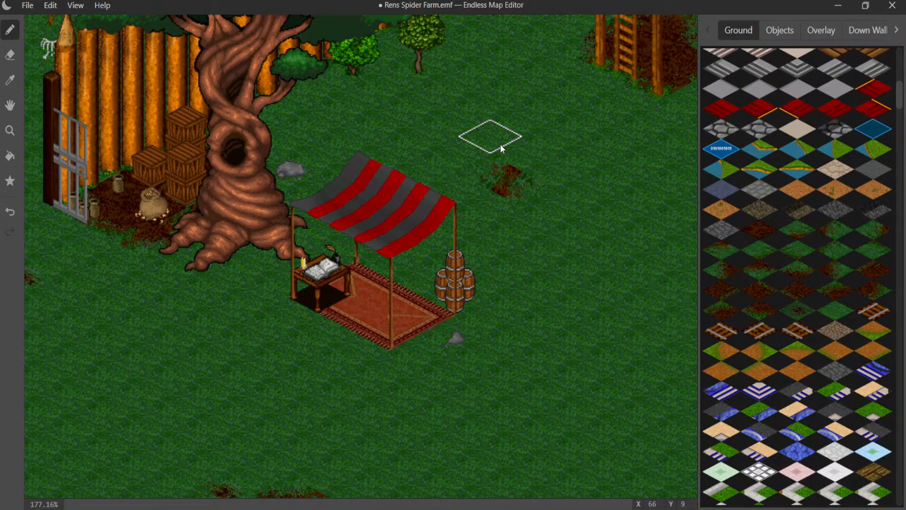
pyautogui.click(505, 148)
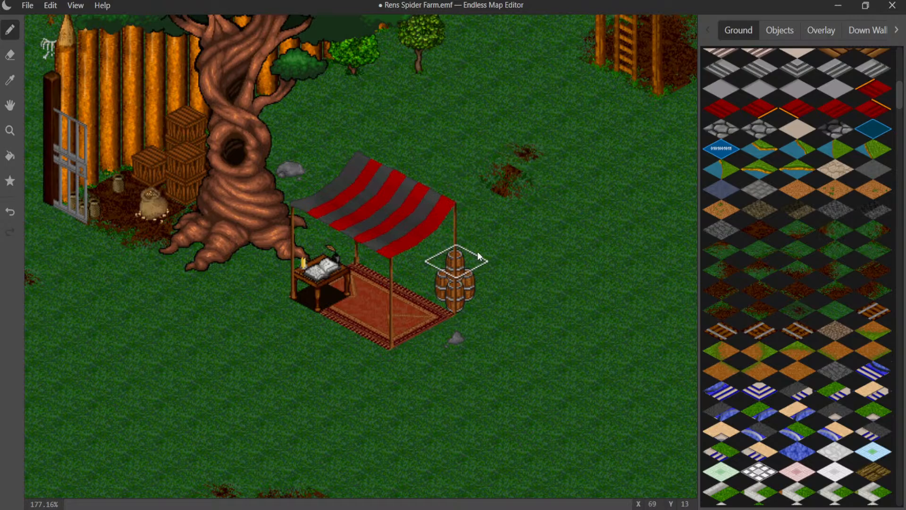
pyautogui.click(506, 224)
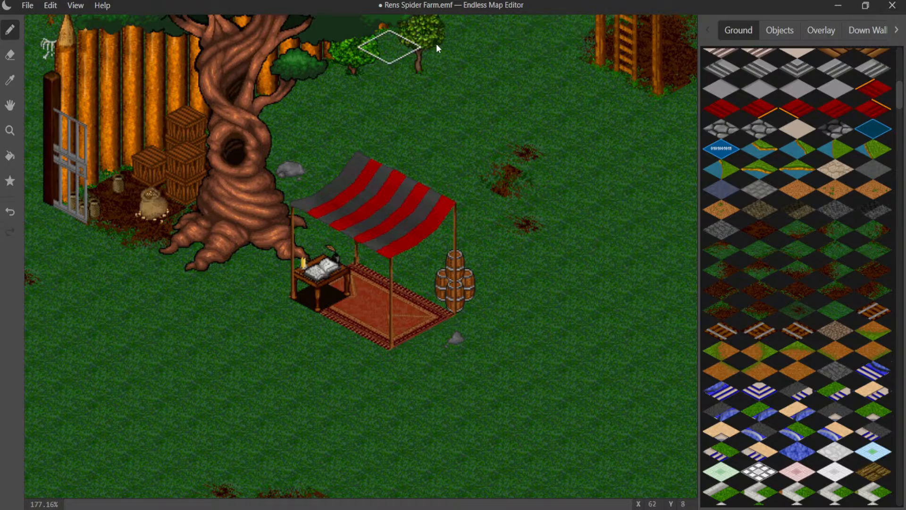
# - Paint dirt behind the small shrubs near the big tree and build a rounded dirt patch between the tall log fence and the watchtower
pyautogui.click(822, 273)
pyautogui.click(390, 40)
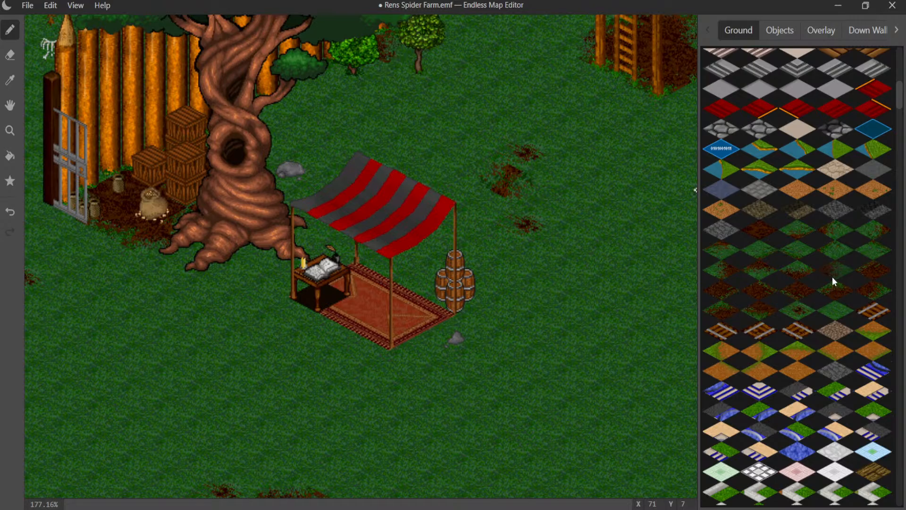
pyautogui.click(758, 278)
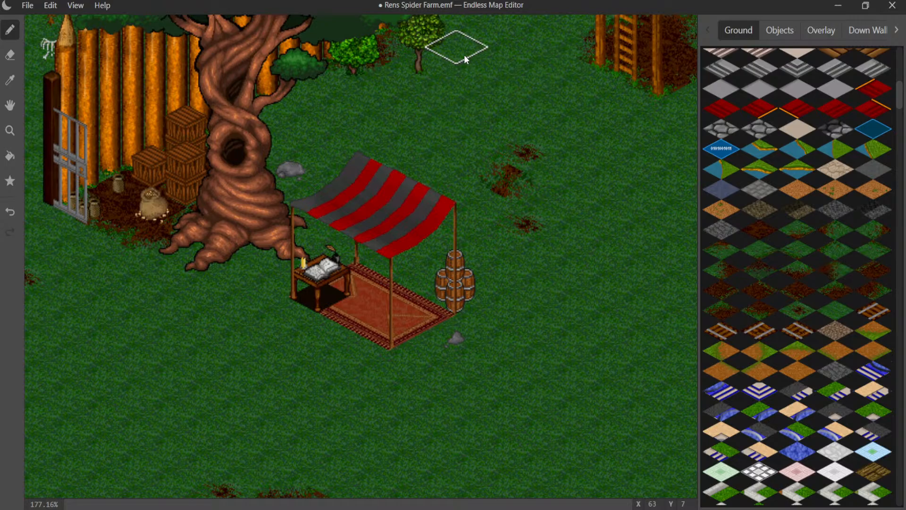
pyautogui.moveTo(442, 82); pyautogui.dragTo(358, 164, button='middle')
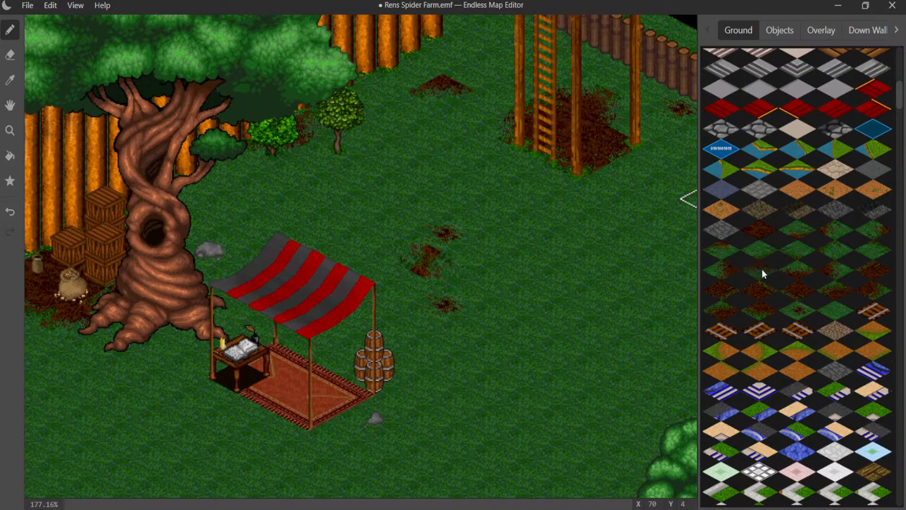
pyautogui.click(830, 271)
pyautogui.click(474, 85)
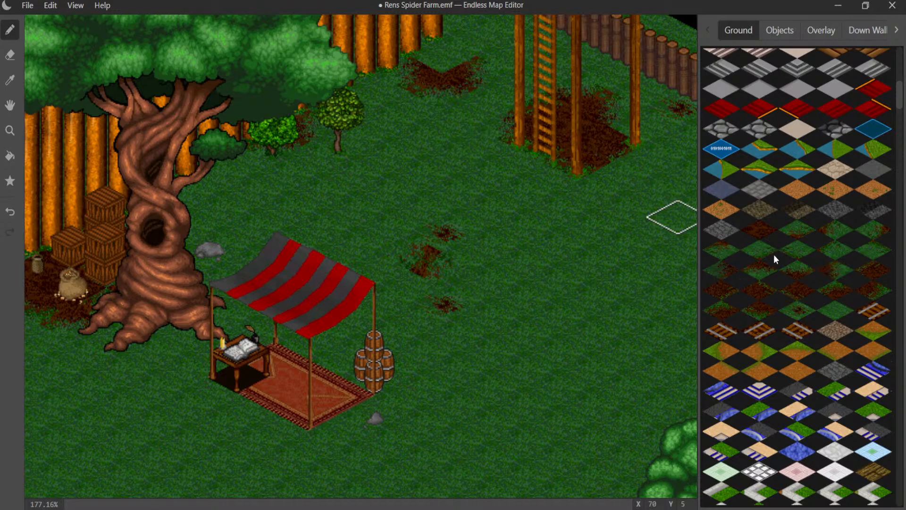
pyautogui.click(806, 275)
pyautogui.click(445, 67)
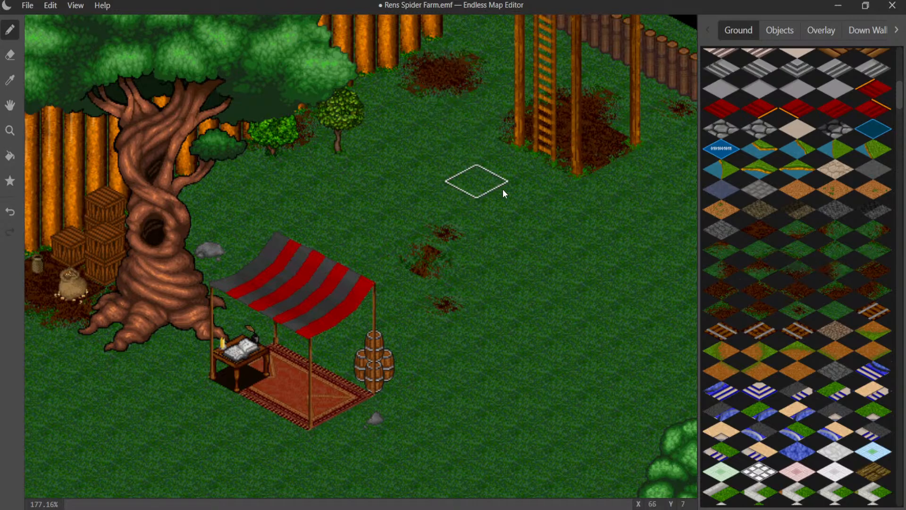
# - Place a bare, leafless tree beside the watchtower, in front of the low log fence
pyautogui.moveTo(543, 174); pyautogui.dragTo(492, 155, button='middle')
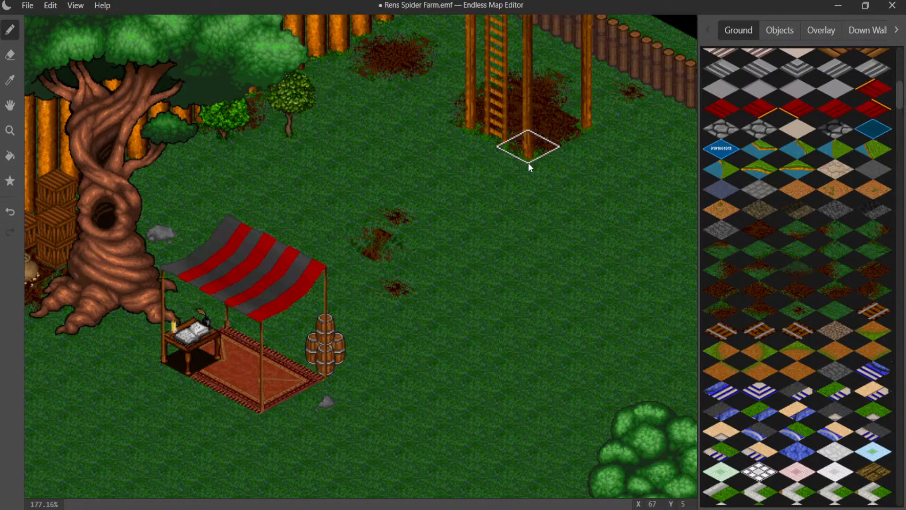
pyautogui.moveTo(399, 215); pyautogui.dragTo(232, 203, button='middle')
pyautogui.click(780, 30)
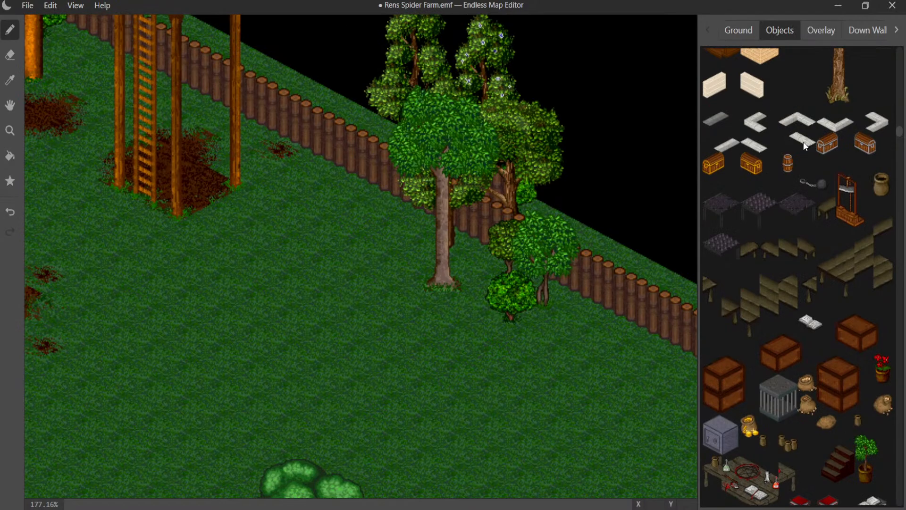
pyautogui.scroll(8, 805, 147)
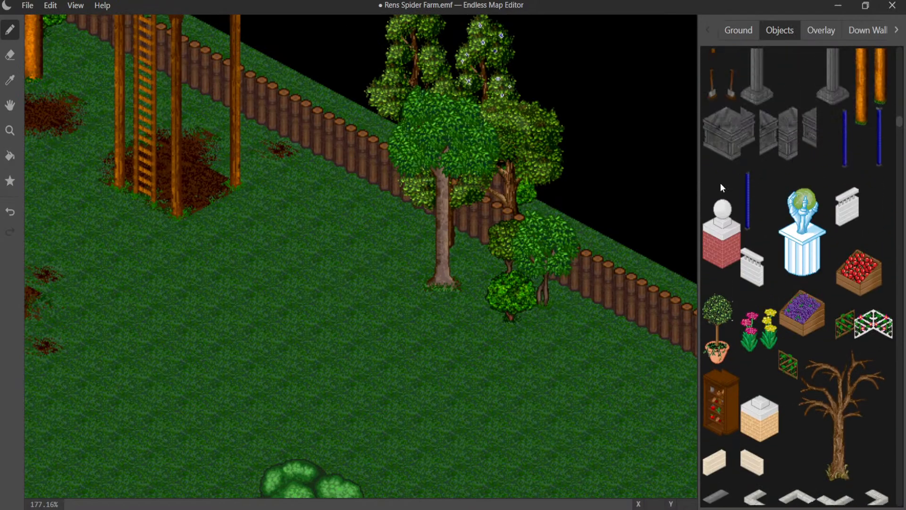
pyautogui.click(834, 379)
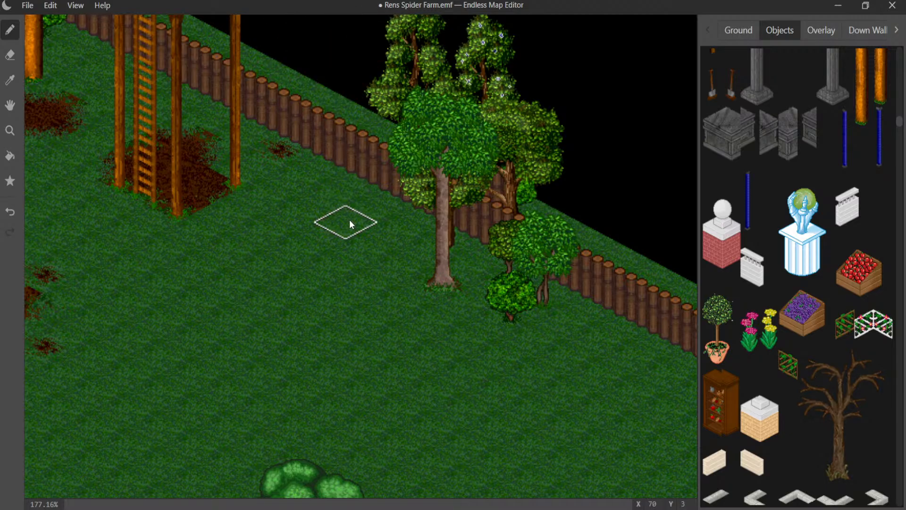
pyautogui.click(299, 242)
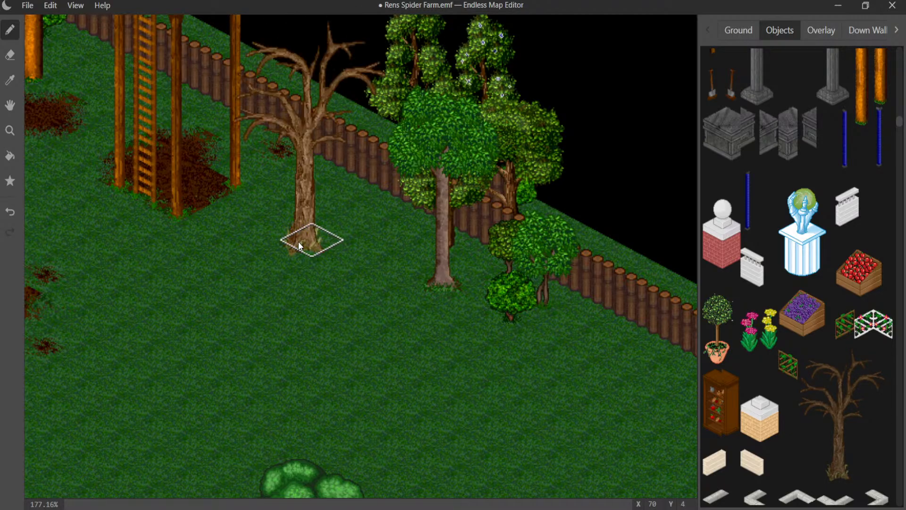
pyautogui.click(299, 242)
pyautogui.click(273, 234)
pyautogui.moveTo(273, 233); pyautogui.dragTo(401, 298, button='middle')
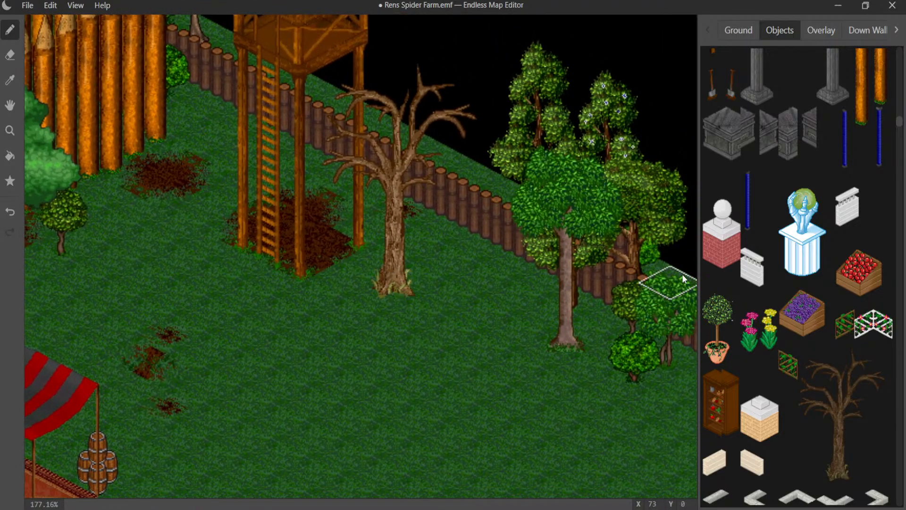
# - Find and select the green tree with the twisted trunk and spreading roots among the map objects
pyautogui.scroll(3, 828, 254)
pyautogui.scroll(-12, 828, 254)
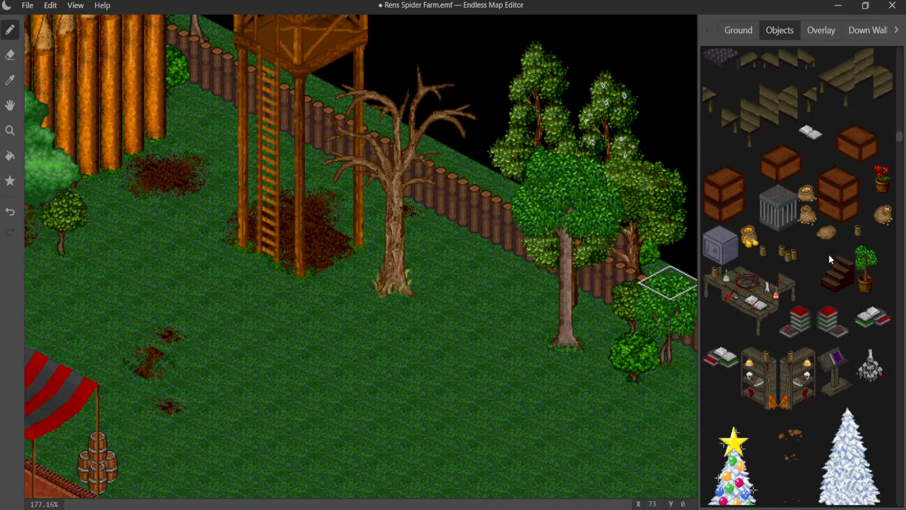
pyautogui.scroll(-6, 829, 256)
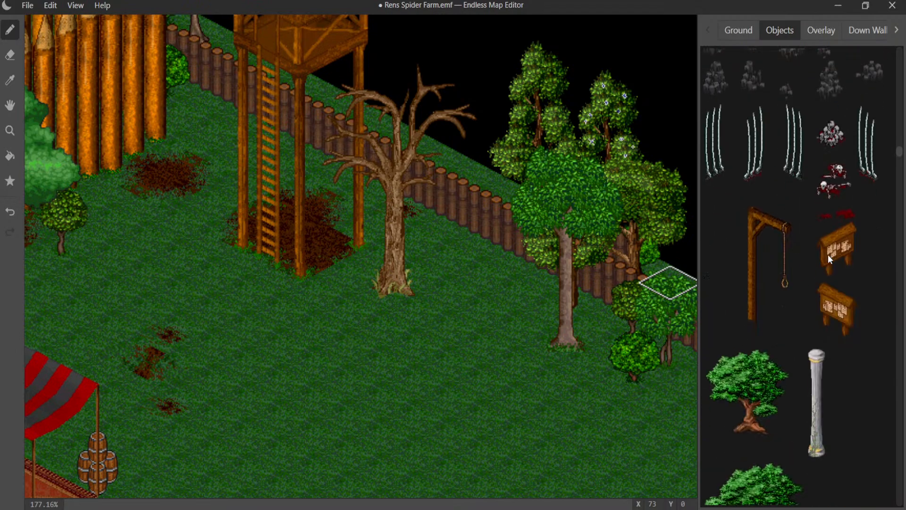
pyautogui.click(760, 253)
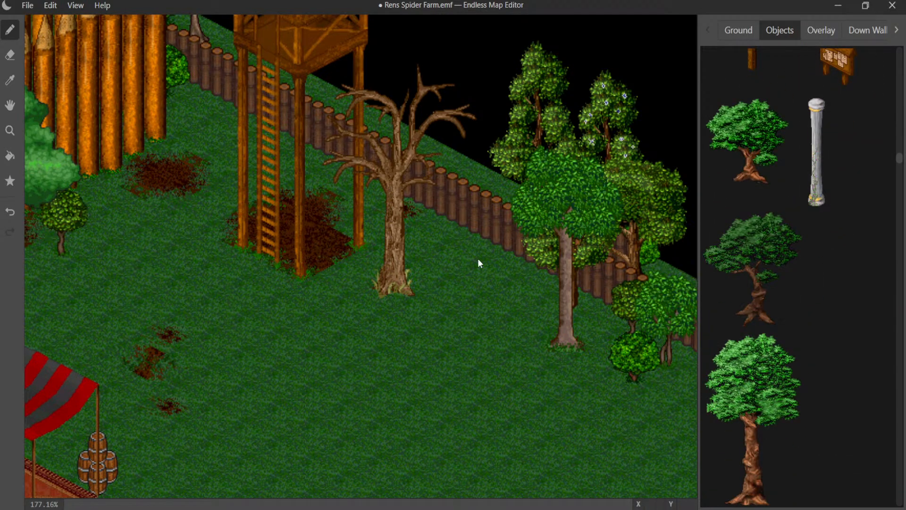
# - Try the twisted-trunk green tree at several spots around the bare tree and along the low log fence, undoing each placement
pyautogui.click(431, 251)
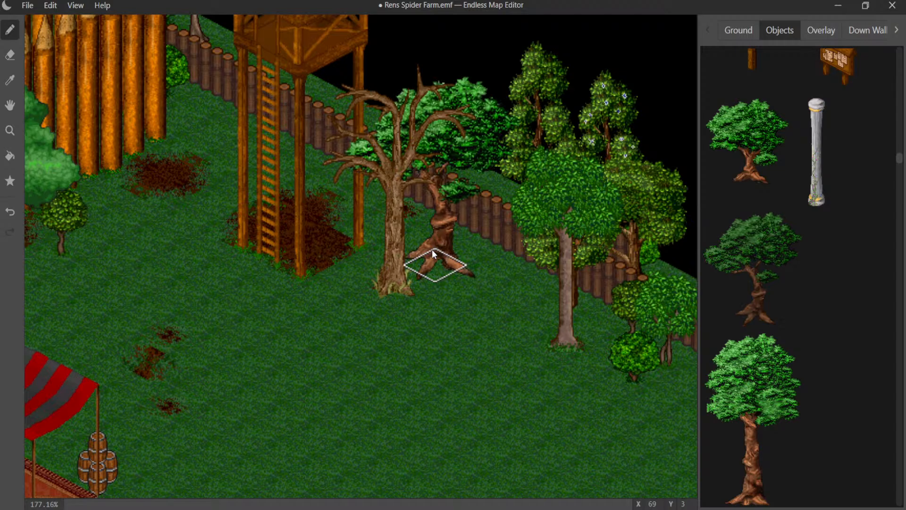
pyautogui.hotkey('ctrl', 'z')
pyautogui.click(475, 286)
pyautogui.hotkey('ctrl', 'z')
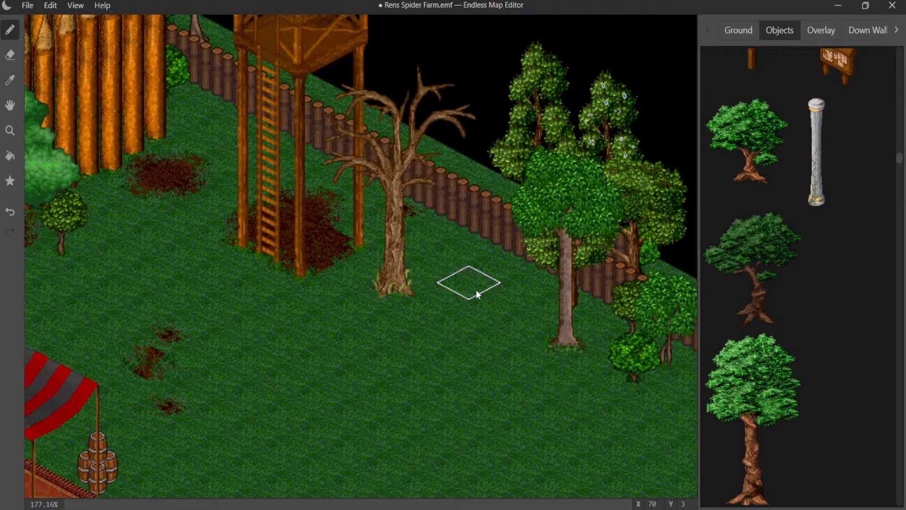
pyautogui.click(449, 355)
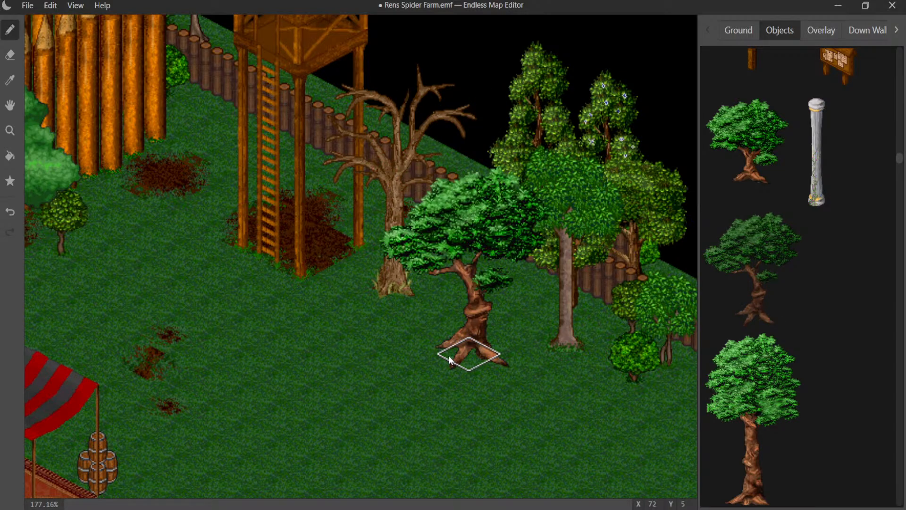
pyautogui.hotkey('ctrl', 'z')
pyautogui.click(406, 359)
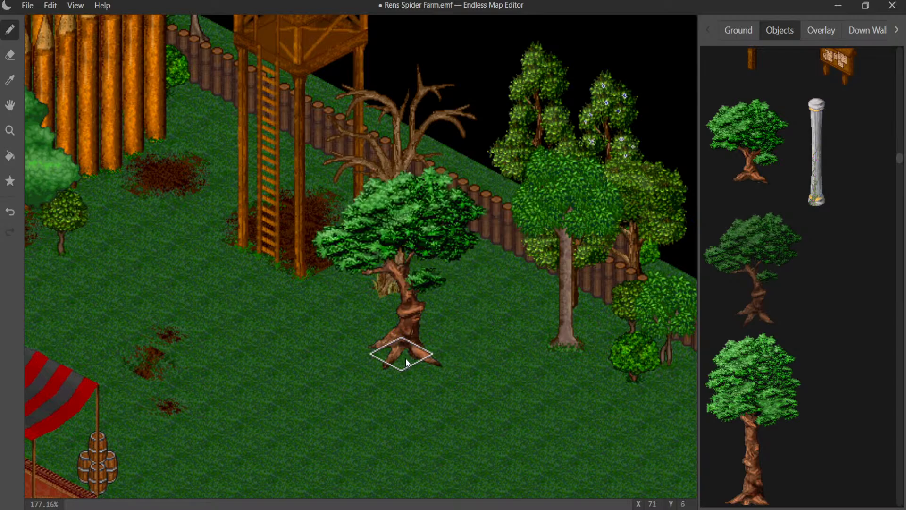
pyautogui.hotkey('ctrl', 'z')
pyautogui.click(467, 335)
pyautogui.hotkey('ctrl', 'z')
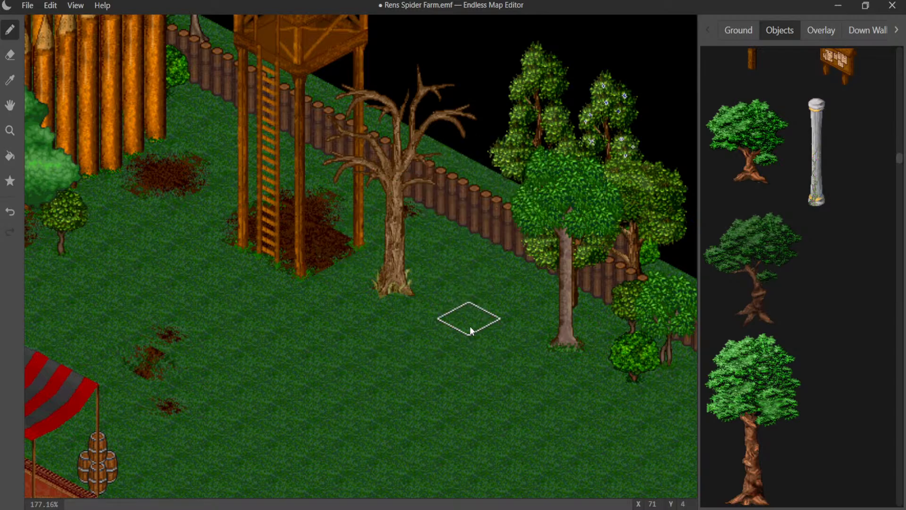
pyautogui.click(446, 169)
pyautogui.hotkey('ctrl', 'z')
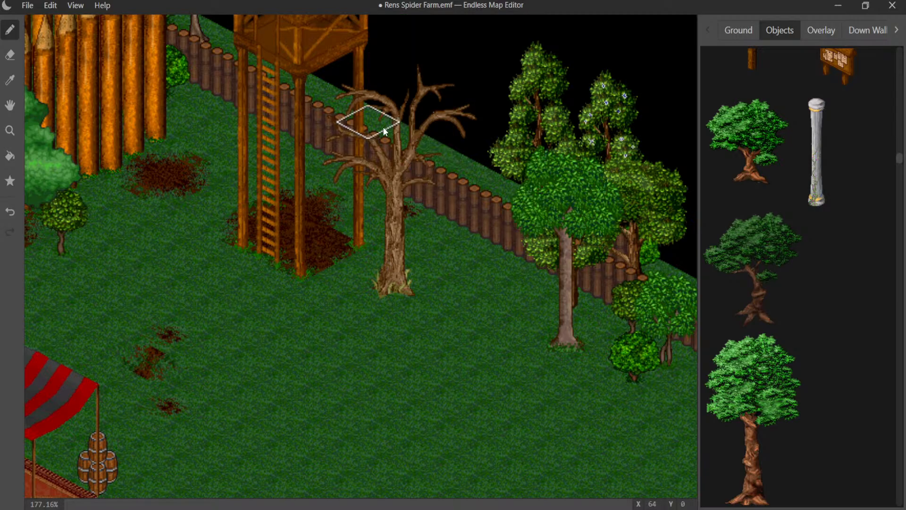
pyautogui.click(375, 124)
pyautogui.hotkey('ctrl', 'z')
# - Place the twisted-trunk green tree outside the low log fence, directly behind the watchtower
pyautogui.moveTo(403, 136); pyautogui.dragTo(559, 330, button='middle')
pyautogui.click(495, 288)
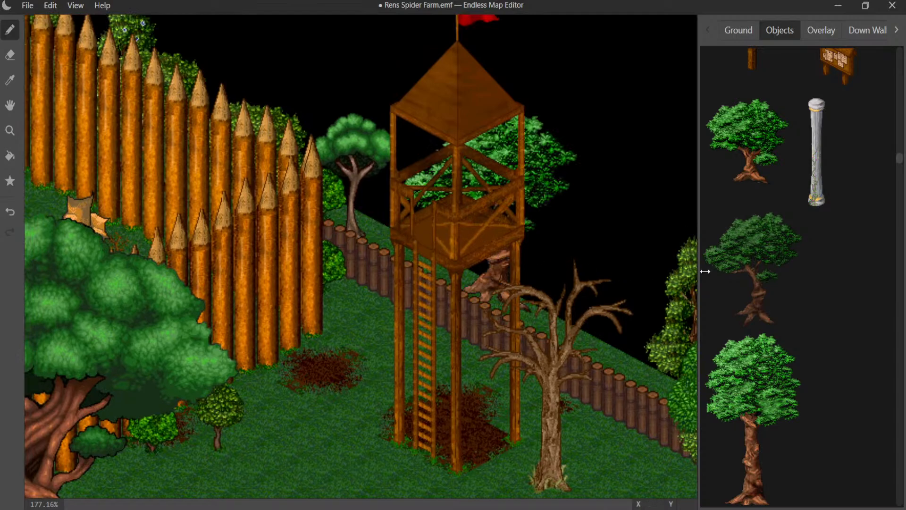
# - Save the Rens Spider Farm map file
pyautogui.click(751, 250)
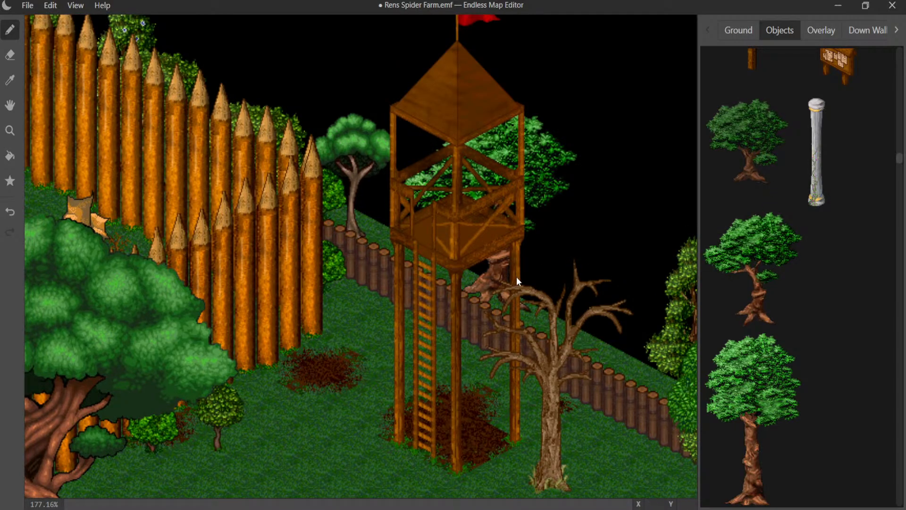
pyautogui.click(27, 5)
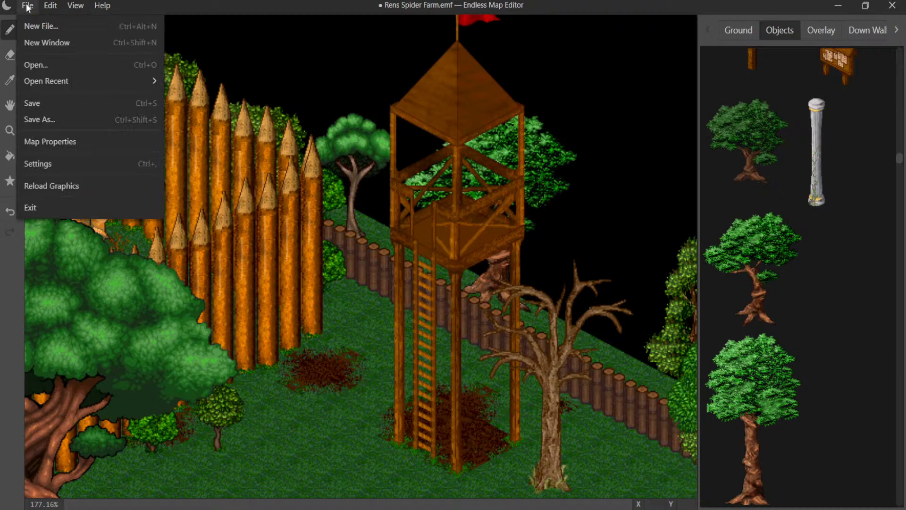
pyautogui.click(52, 106)
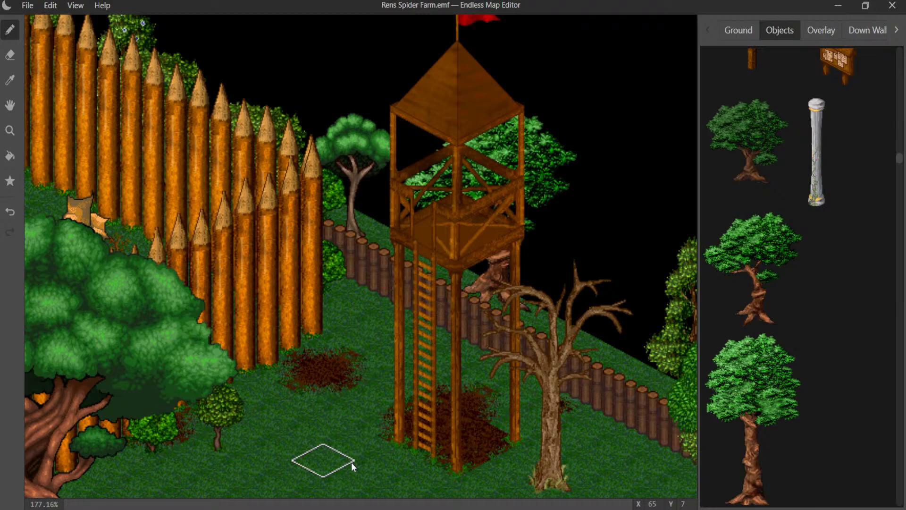
# - Bring up the ground tiles and look over the fenced grass areas around the watchtower, house and large twisted tree
pyautogui.click(739, 38)
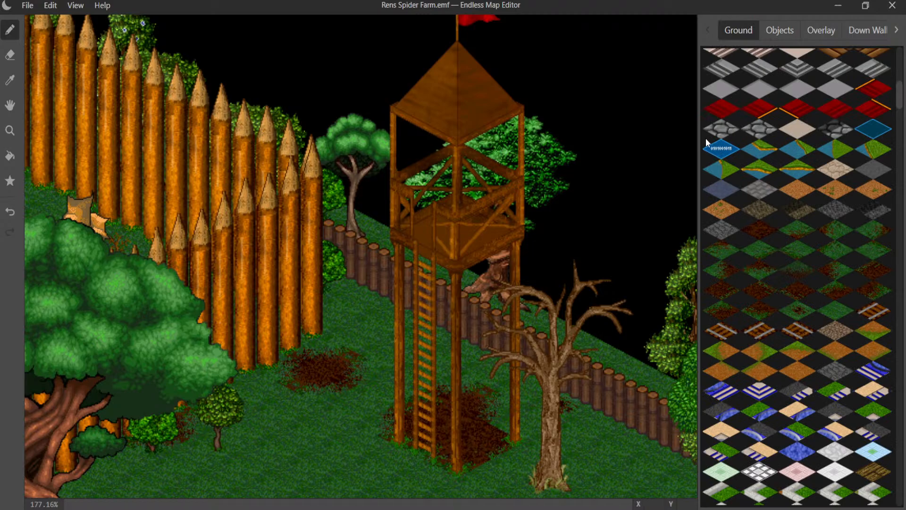
pyautogui.scroll(-6, 452, 200)
pyautogui.scroll(-3, 452, 200)
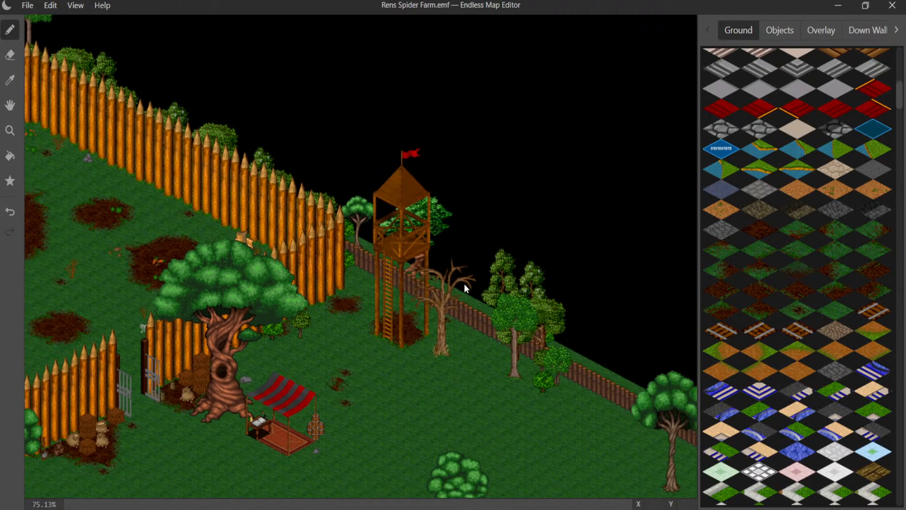
pyautogui.click(10, 106)
pyautogui.moveTo(227, 261); pyautogui.dragTo(99, 28)
pyautogui.moveTo(347, 253); pyautogui.dragTo(483, 94)
pyautogui.moveTo(229, 264); pyautogui.dragTo(474, 85)
pyautogui.moveTo(293, 203); pyautogui.dragTo(376, 147)
pyautogui.moveTo(83, 246); pyautogui.dragTo(585, 199)
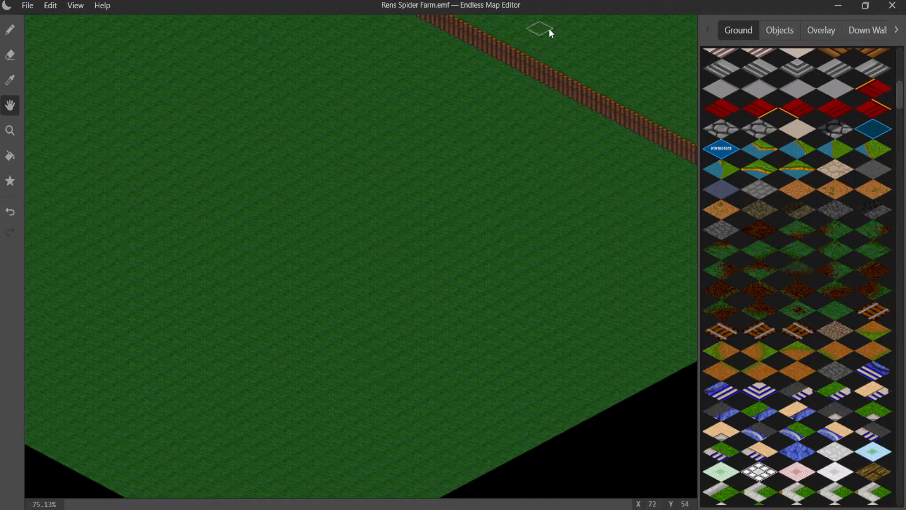
pyautogui.moveTo(461, 71); pyautogui.dragTo(199, 307)
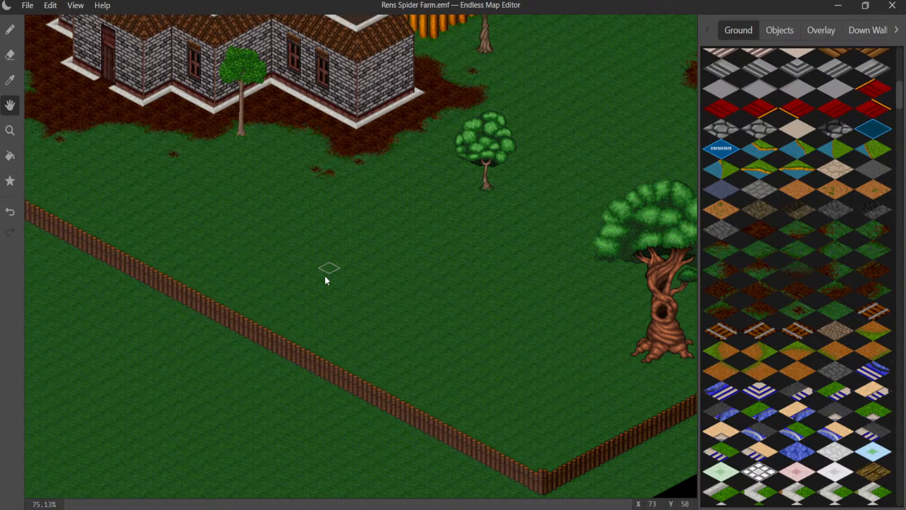
pyautogui.moveTo(325, 277); pyautogui.dragTo(145, 362)
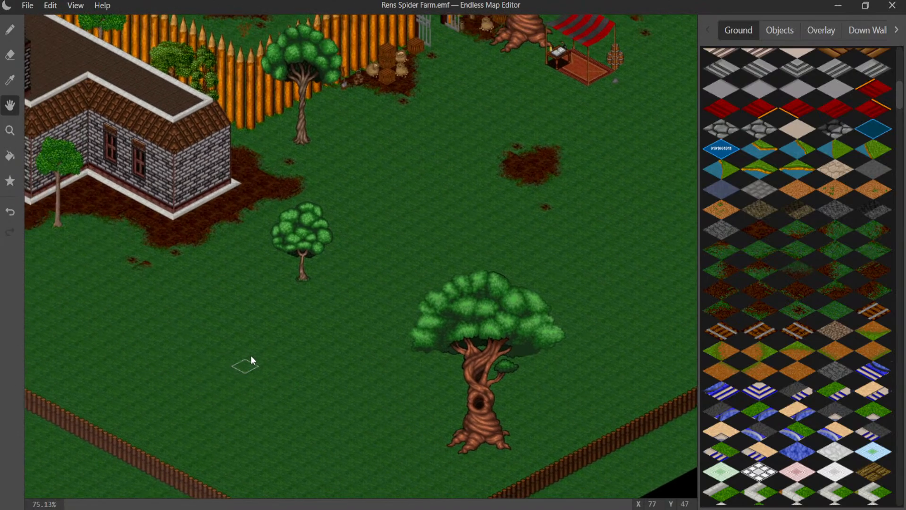
# - Paint an irregular patch of dark dirt ground behind the large twisted tree near the low log fence
pyautogui.scroll(5, 285, 321)
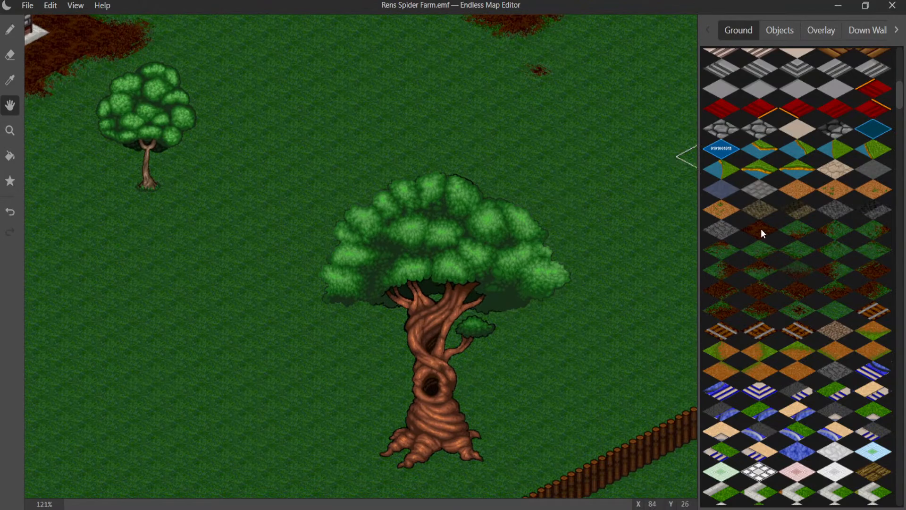
pyautogui.moveTo(345, 129)
pyautogui.mouseDown()
pyautogui.moveTo(324, 174)
pyautogui.moveTo(316, 244)
pyautogui.moveTo(337, 196)
pyautogui.moveTo(291, 196)
pyautogui.moveTo(404, 187)
pyautogui.mouseUp()
pyautogui.click(10, 29)
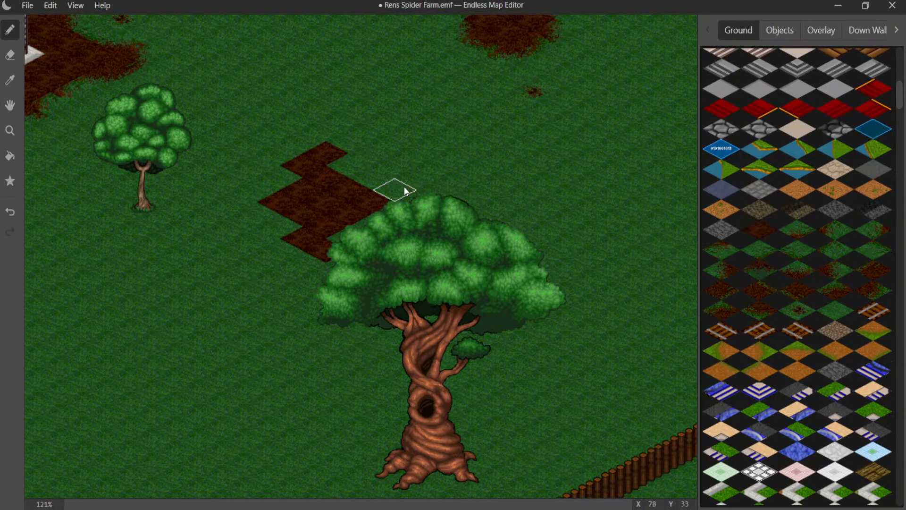
# - Blend the western and upper-left edges of the new dirt patch into the grass with dirt-and-grass transition tiles
pyautogui.click(281, 202)
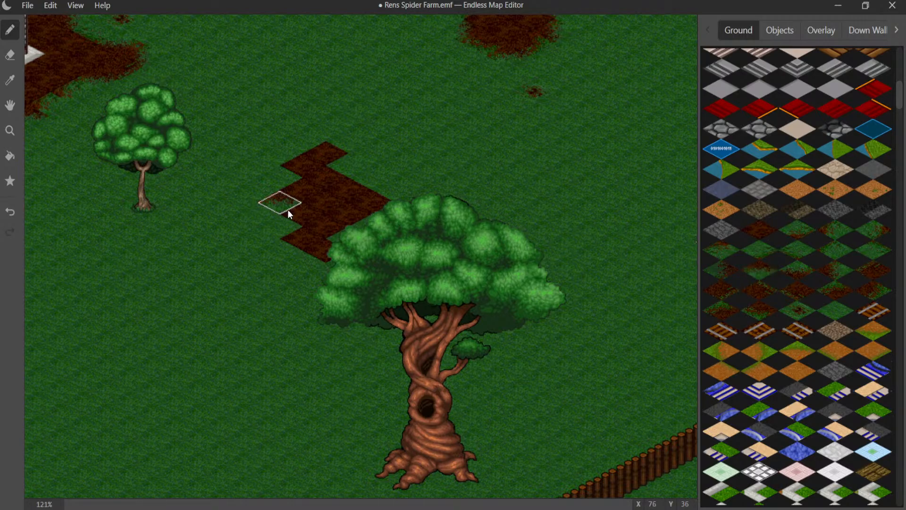
pyautogui.click(298, 248)
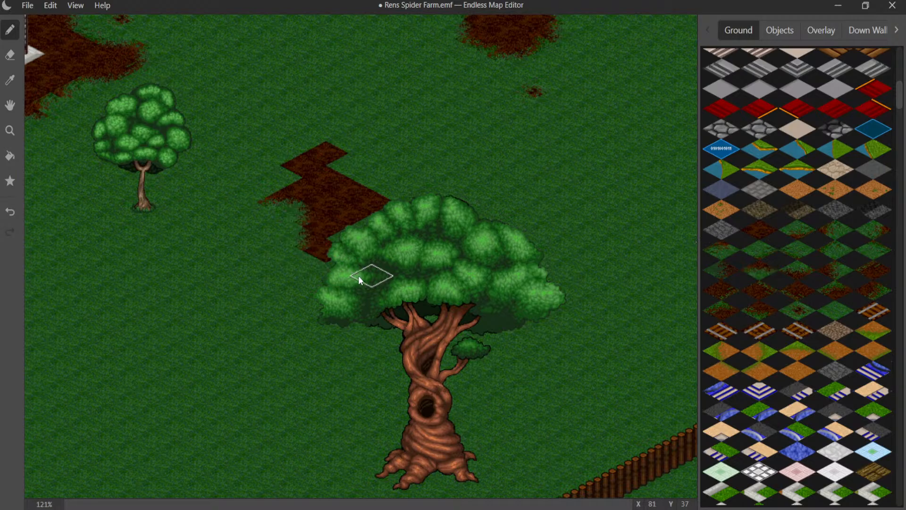
pyautogui.click(312, 270)
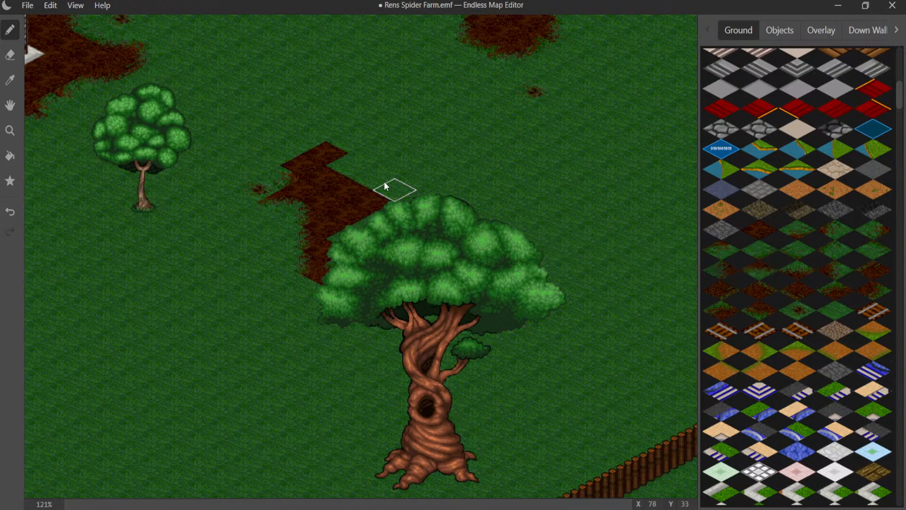
pyautogui.click(296, 162)
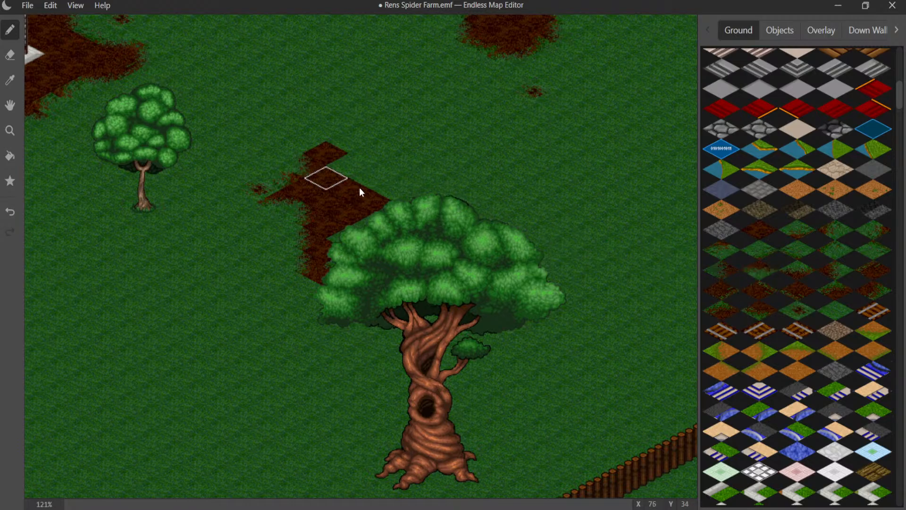
pyautogui.click(302, 140)
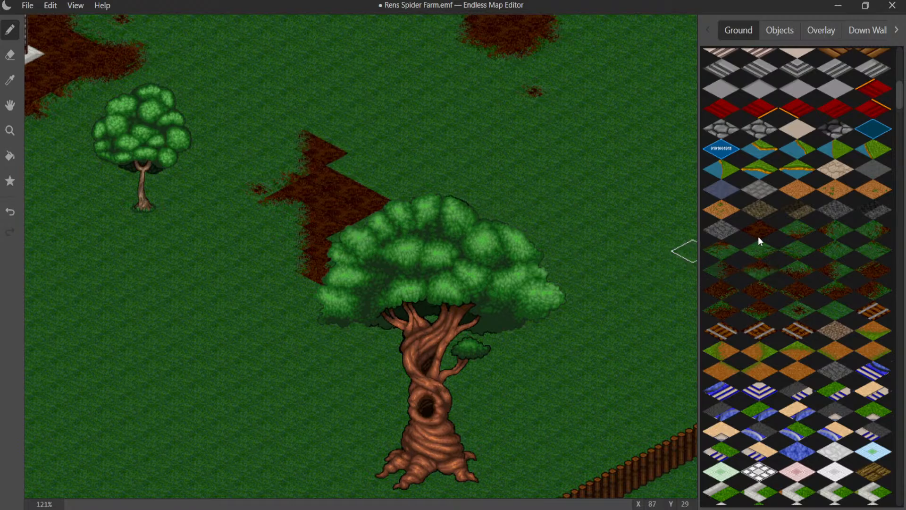
# - Widen the upper part of the dirt patch with more tiles and blend its eastern edge into the grass
pyautogui.click(344, 164)
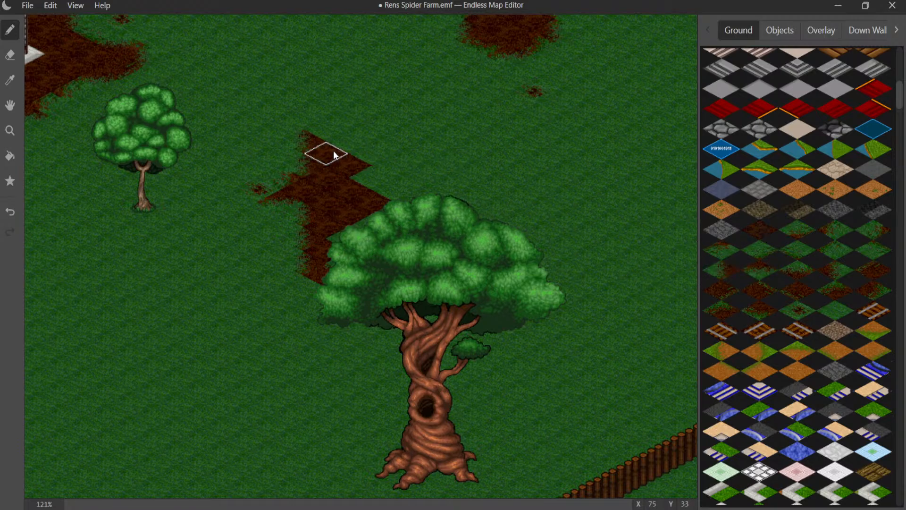
pyautogui.click(347, 142)
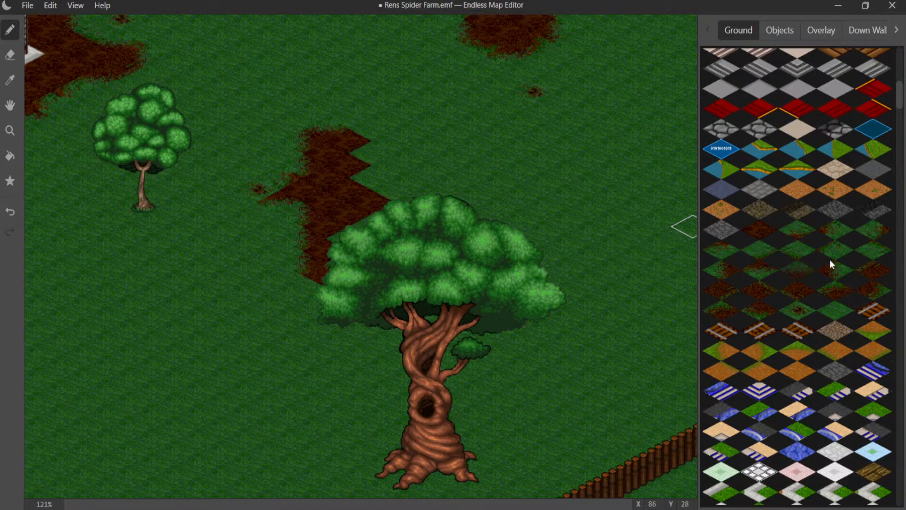
pyautogui.click(801, 255)
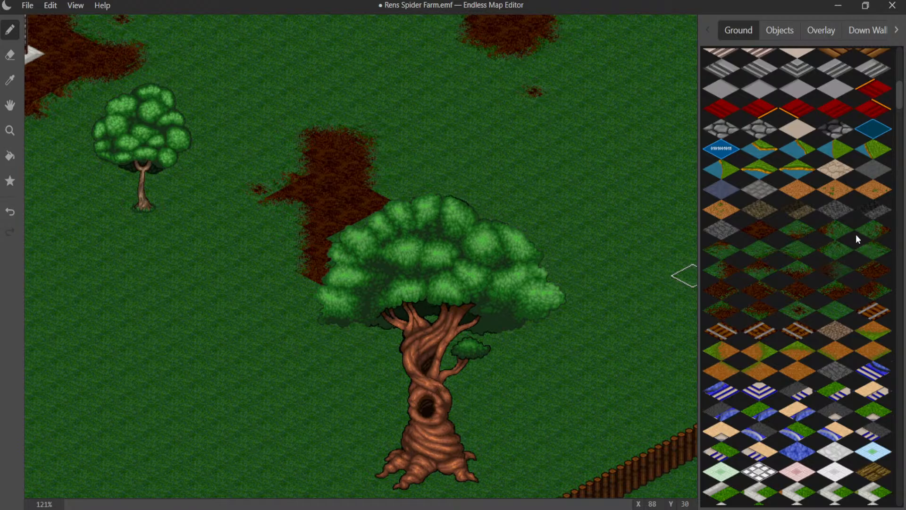
pyautogui.click(404, 196)
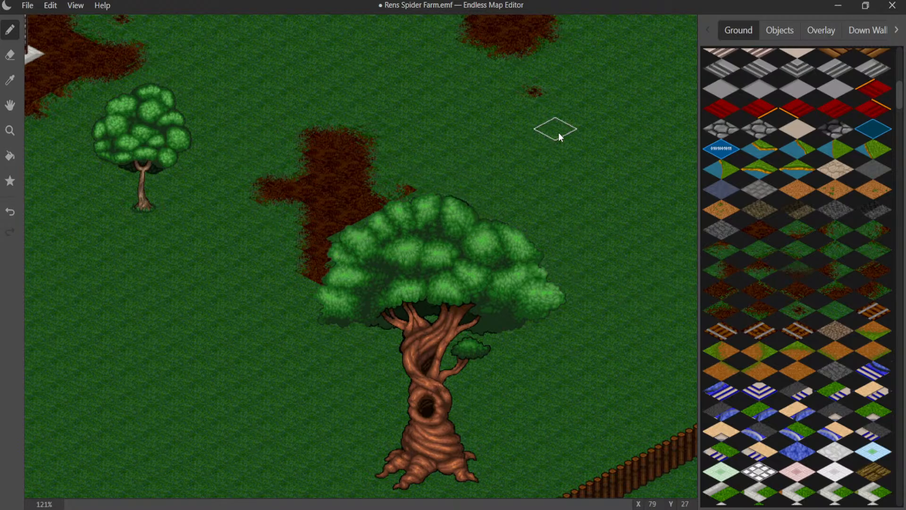
# - Add small dirt specks above the patch and beside the large tree's trunk, and blend the patch's lower edge under the canopy
pyautogui.click(800, 307)
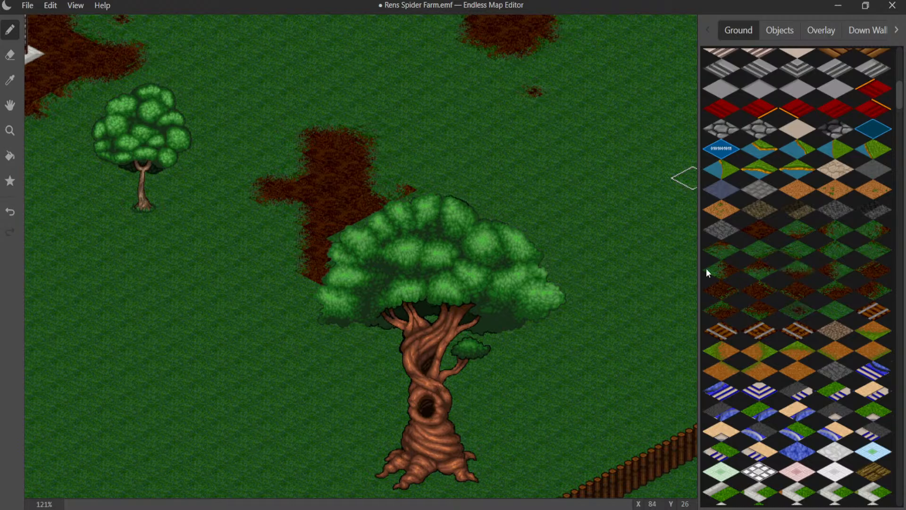
pyautogui.click(314, 105)
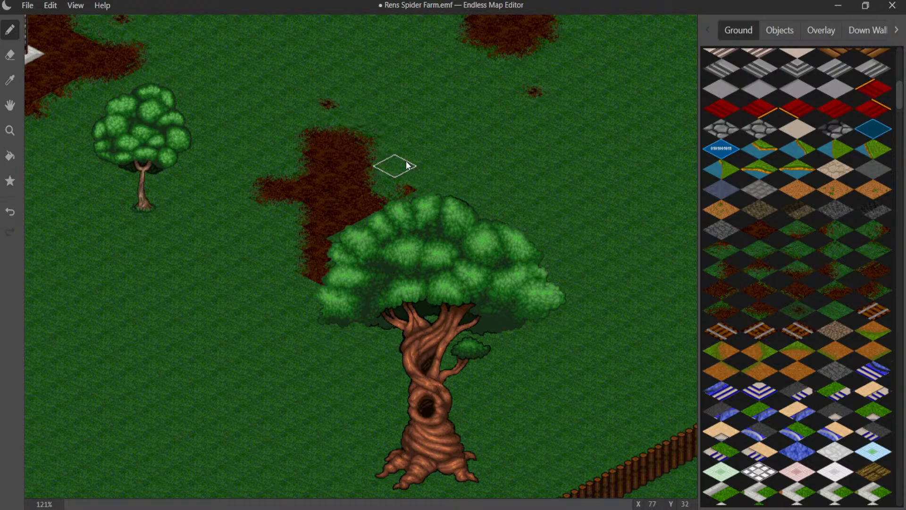
pyautogui.moveTo(422, 298); pyautogui.dragTo(353, 211, button='middle')
pyautogui.click(292, 251)
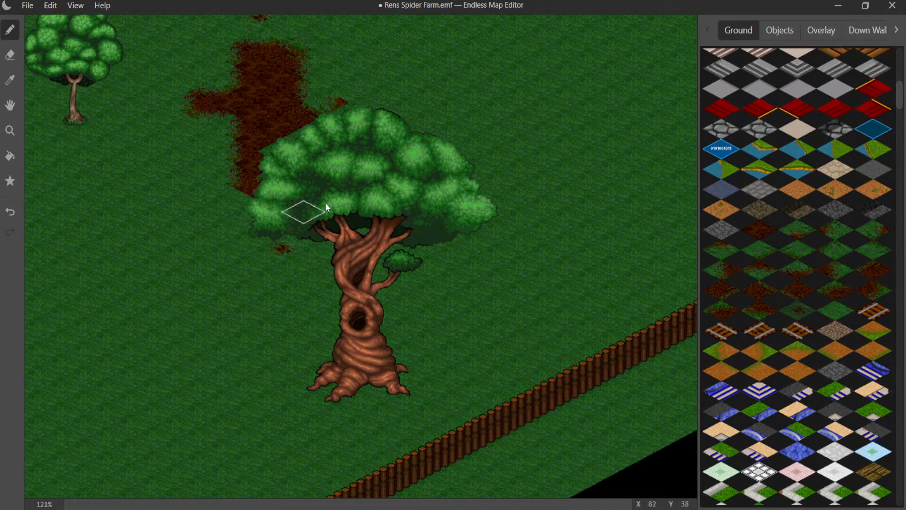
pyautogui.click(766, 272)
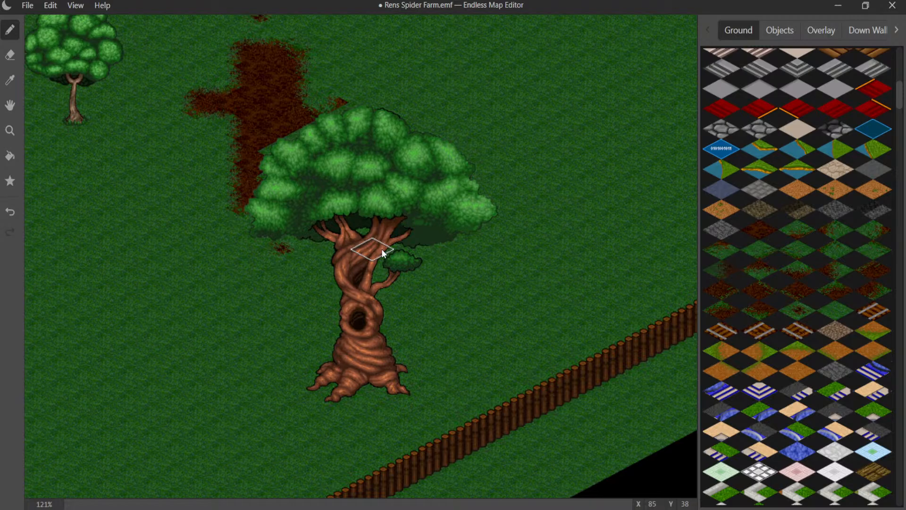
# - Place faint dirt streaks in the grass south of the market stall and beside the lone round tree
pyautogui.moveTo(216, 165); pyautogui.dragTo(343, 408, button='middle')
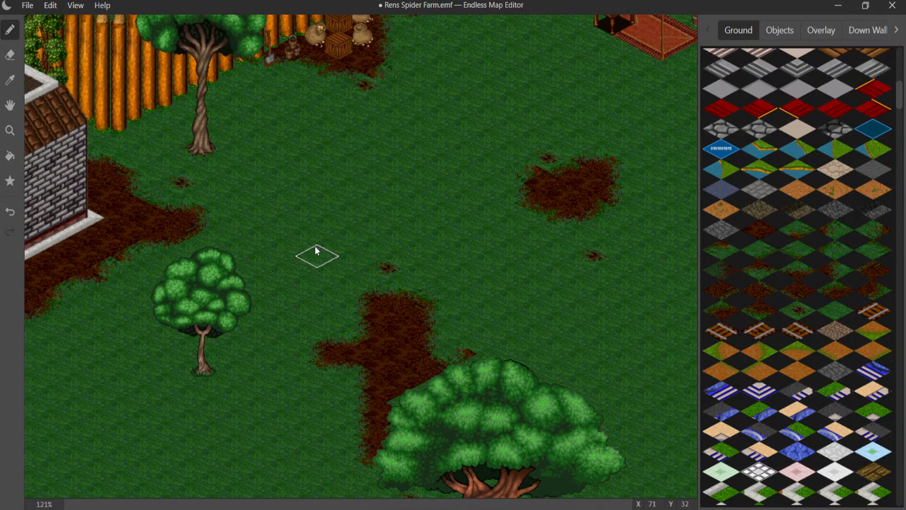
pyautogui.moveTo(316, 255); pyautogui.dragTo(235, 302, button='middle')
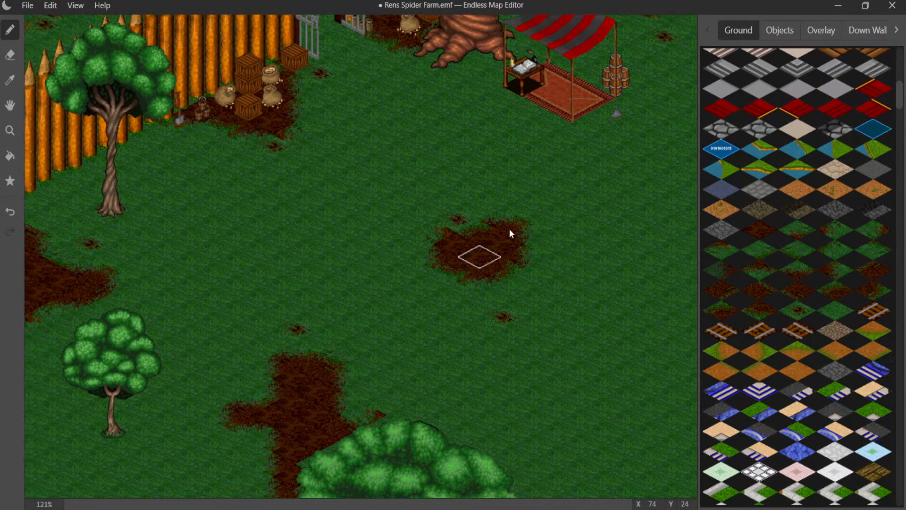
pyautogui.click(757, 251)
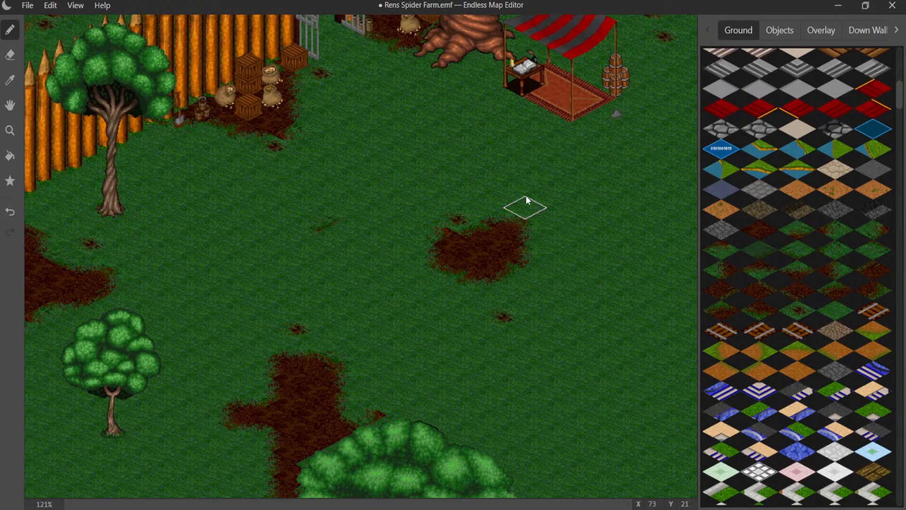
pyautogui.moveTo(526, 195); pyautogui.dragTo(353, 219, button='middle')
pyautogui.moveTo(549, 254); pyautogui.dragTo(344, 244, button='middle')
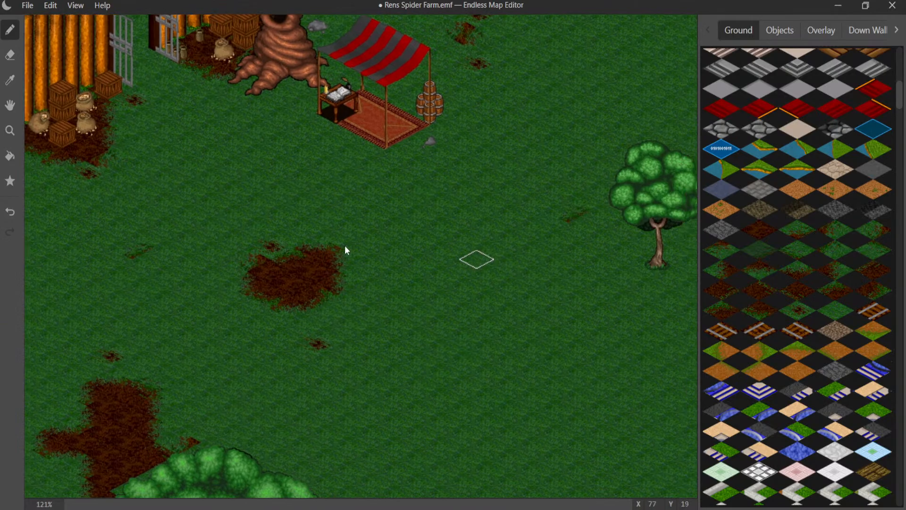
# - Combine dirt-and-grass transition tiles into a small worn spot in the grass between the lone round tree and the tall twisted-trunk tree
pyautogui.click(832, 235)
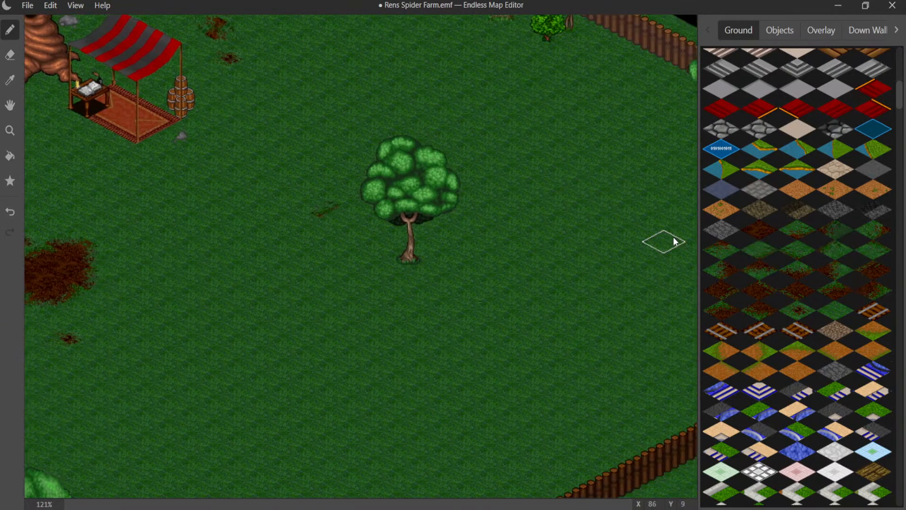
pyautogui.click(672, 237)
pyautogui.moveTo(608, 268); pyautogui.dragTo(540, 272, button='middle')
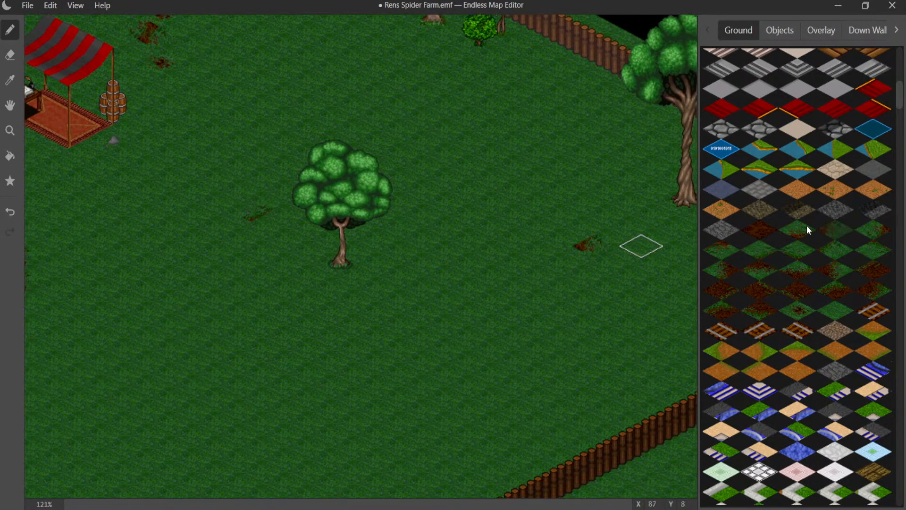
pyautogui.click(865, 235)
pyautogui.click(566, 244)
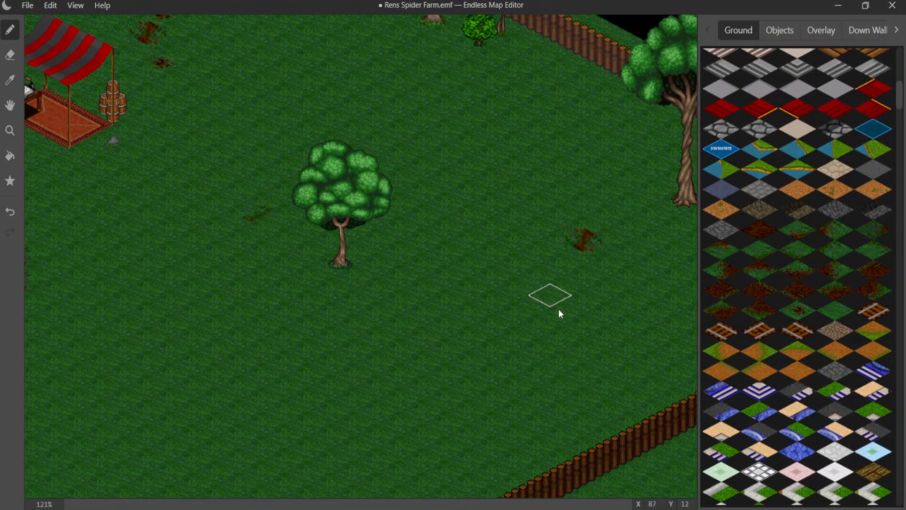
# - Paint an irregular dark dirt patch across both sides of the low log fence near its eastern corner
pyautogui.moveTo(597, 304); pyautogui.dragTo(364, 290, button='middle')
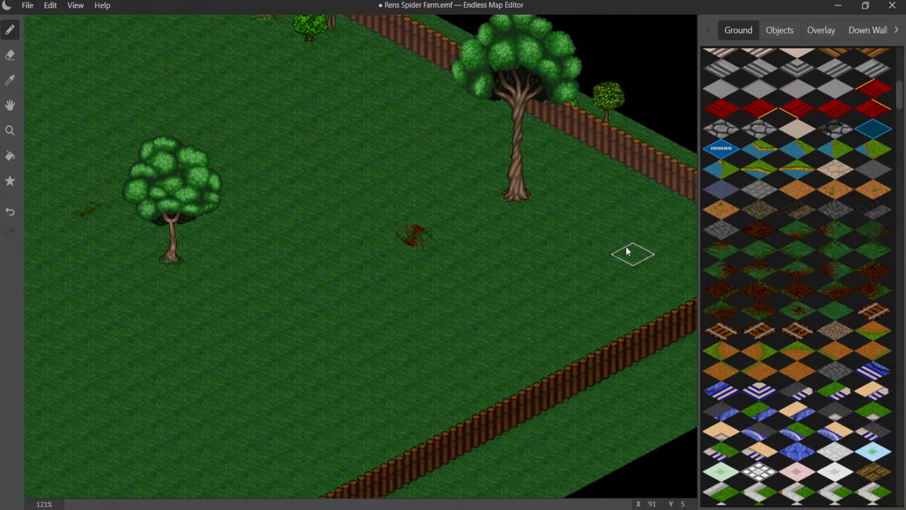
pyautogui.moveTo(626, 248); pyautogui.dragTo(472, 267, button='middle')
pyautogui.moveTo(585, 293); pyautogui.dragTo(526, 262, button='middle')
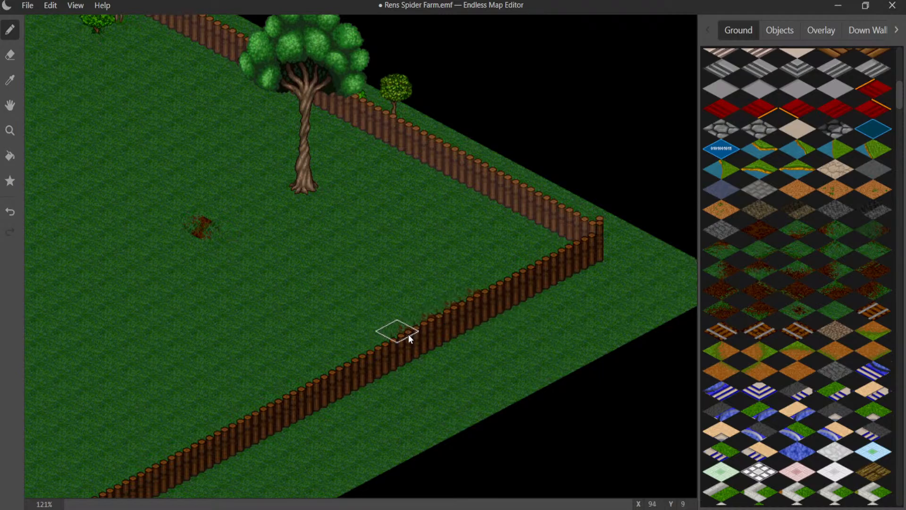
pyautogui.moveTo(465, 346)
pyautogui.mouseDown()
pyautogui.moveTo(526, 318)
pyautogui.moveTo(461, 312)
pyautogui.moveTo(419, 329)
pyautogui.moveTo(445, 358)
pyautogui.moveTo(483, 341)
pyautogui.moveTo(448, 373)
pyautogui.mouseUp()
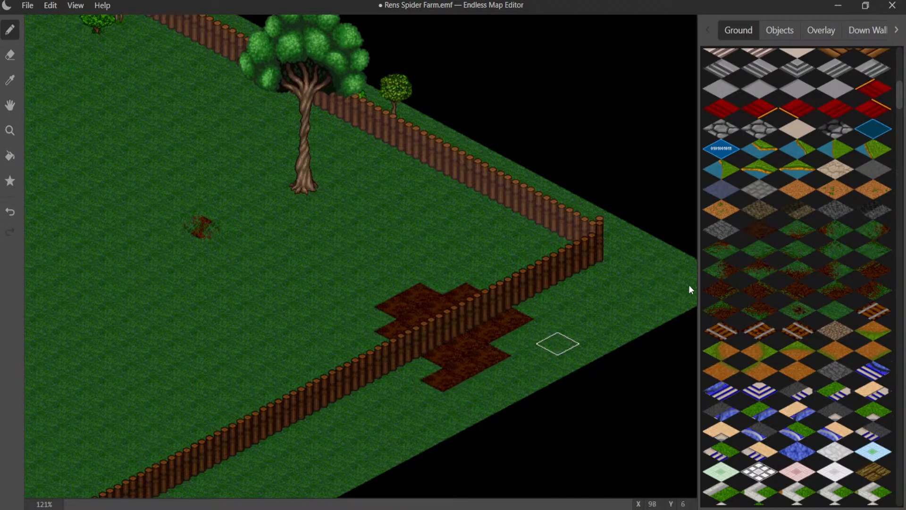
# - Blend the upper and right-hand edges of the dark dirt patch across the fence into the grass with transition tiles
pyautogui.click(505, 356)
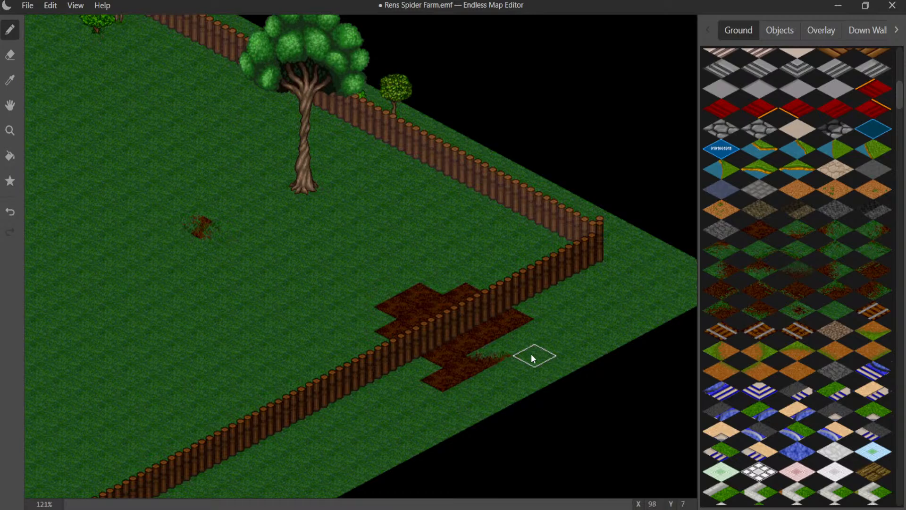
pyautogui.hotkey('ctrl', 'z')
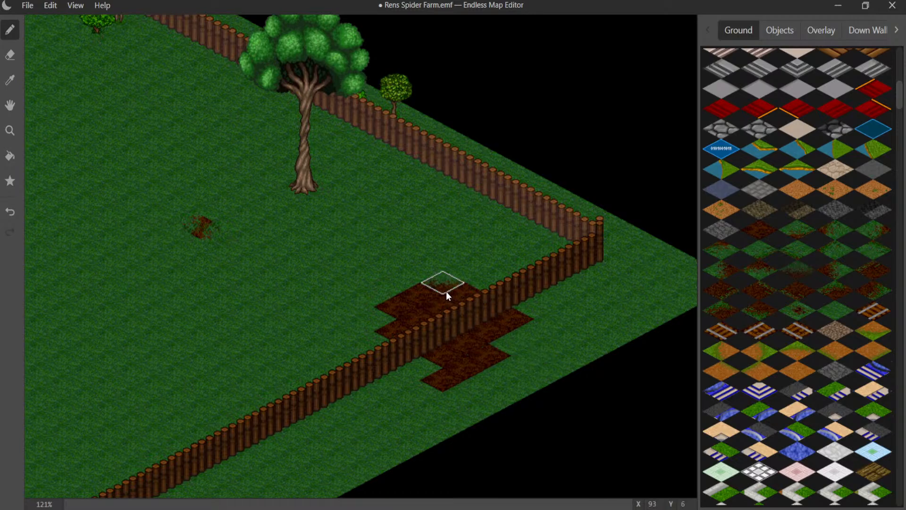
pyautogui.click(447, 295)
pyautogui.click(489, 288)
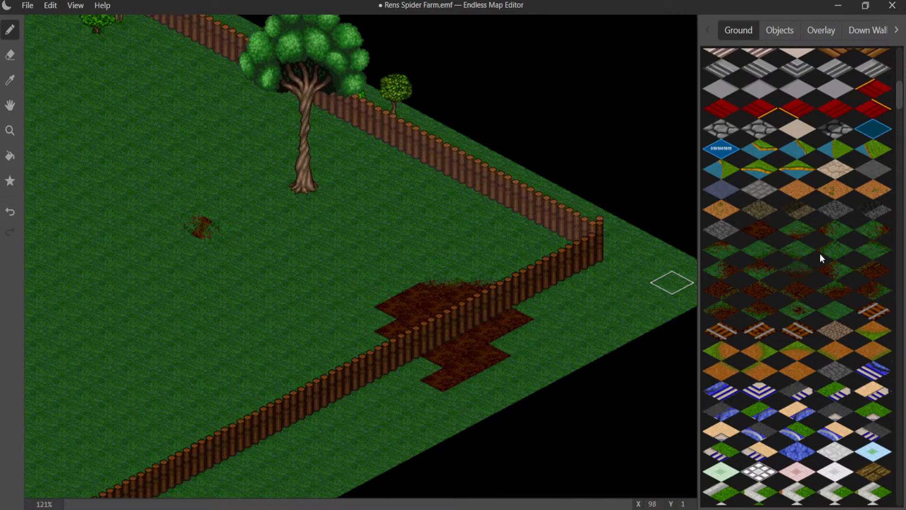
pyautogui.click(537, 310)
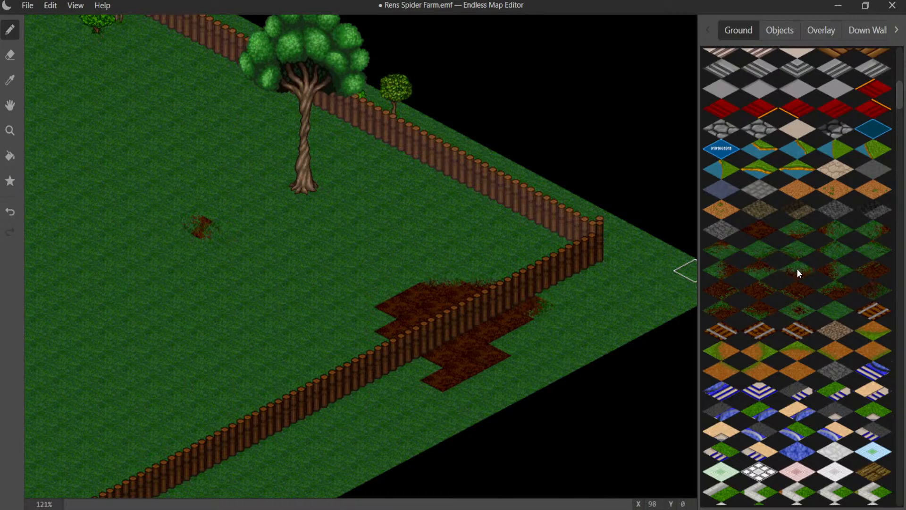
pyautogui.click(550, 289)
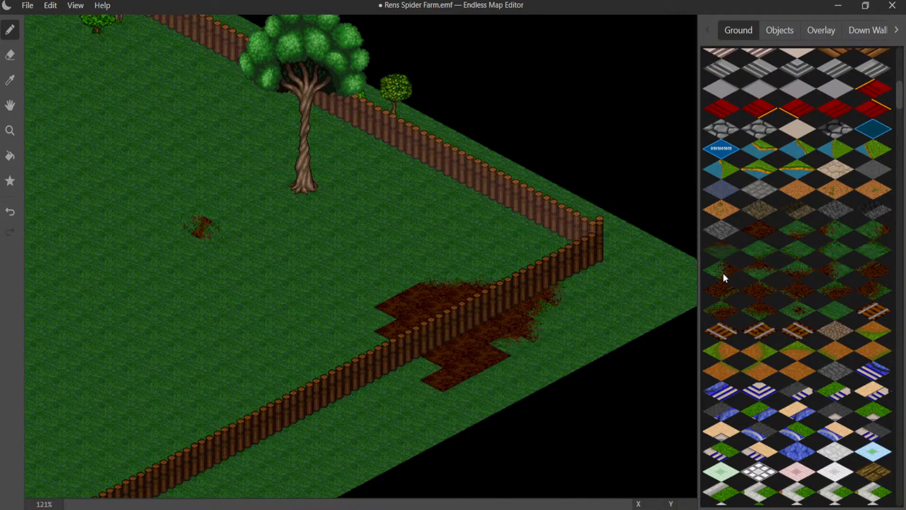
# - Soften the lower and left-hand edges of the fence dirt patch with matching dirt-and-grass transition tiles
pyautogui.click(832, 271)
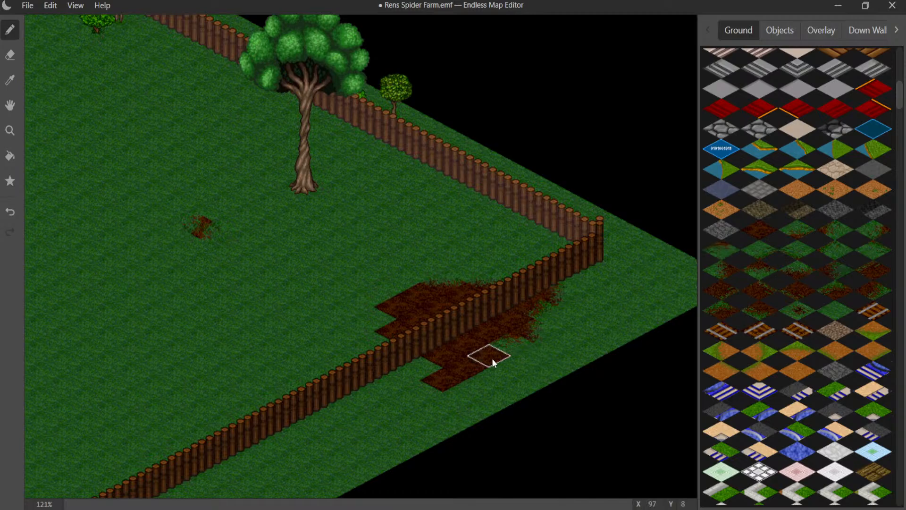
pyautogui.click(502, 358)
pyautogui.click(485, 381)
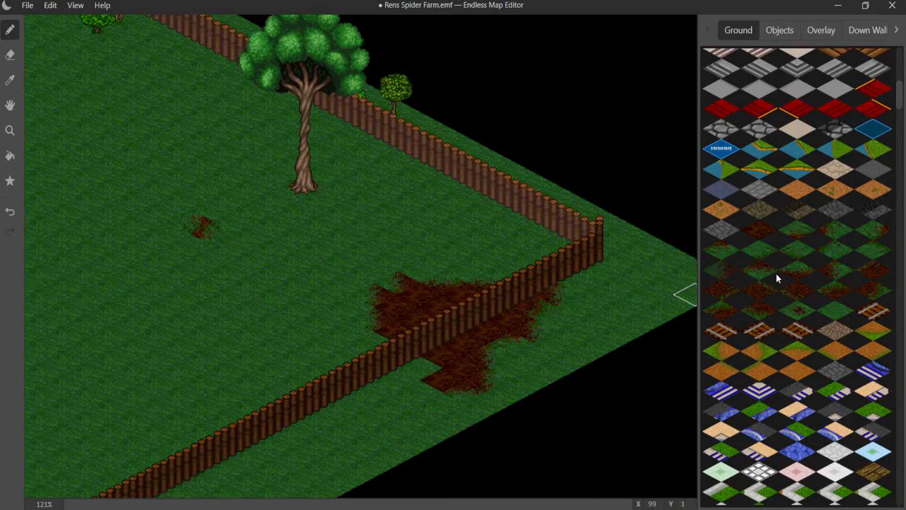
pyautogui.click(404, 282)
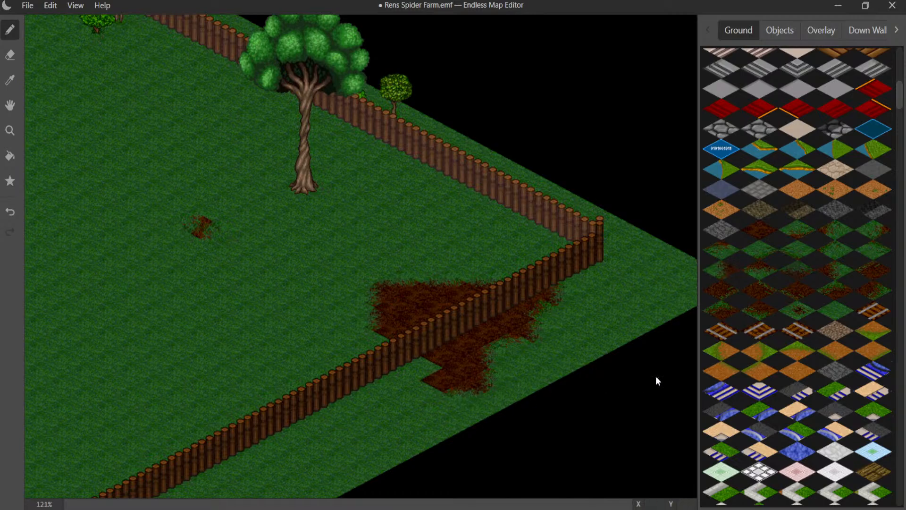
pyautogui.click(423, 376)
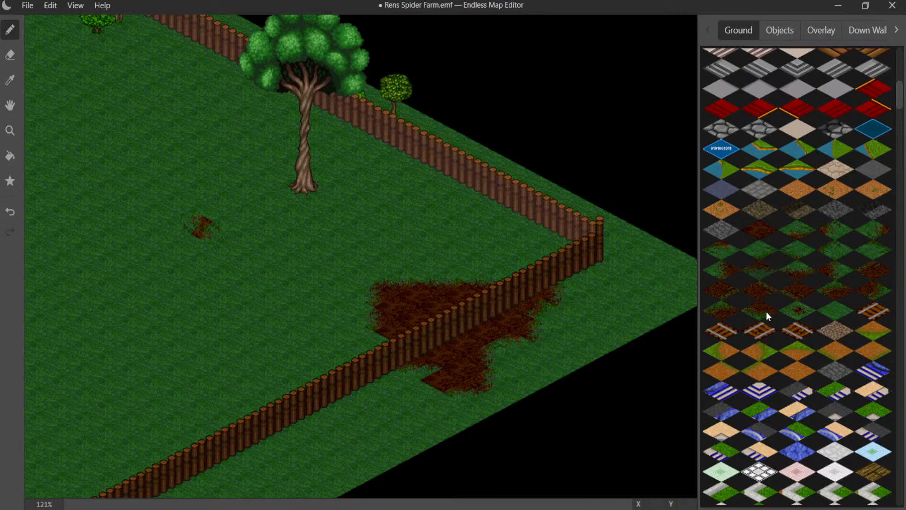
pyautogui.click(714, 274)
pyautogui.click(432, 383)
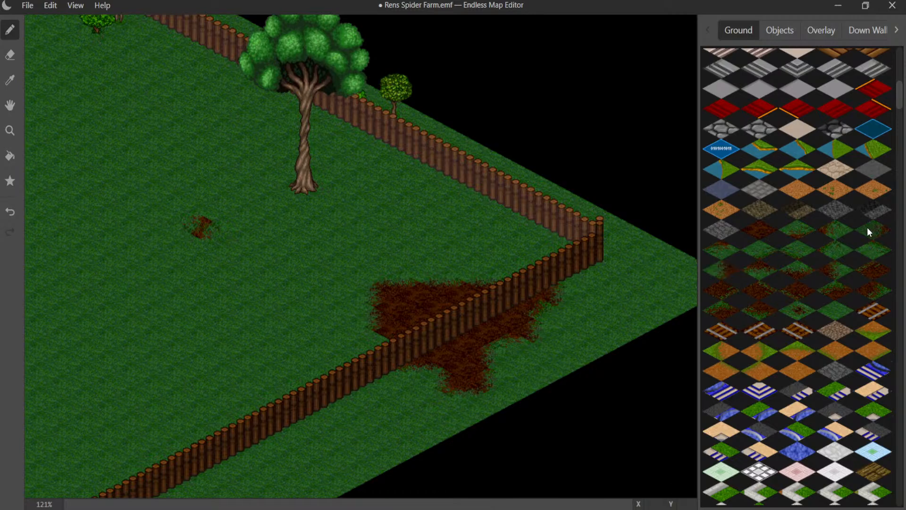
# - Scatter small worn spots and dirt specks in the grass around the fence patch, including inside the fence corner
pyautogui.click(838, 254)
pyautogui.click(501, 229)
pyautogui.click(867, 234)
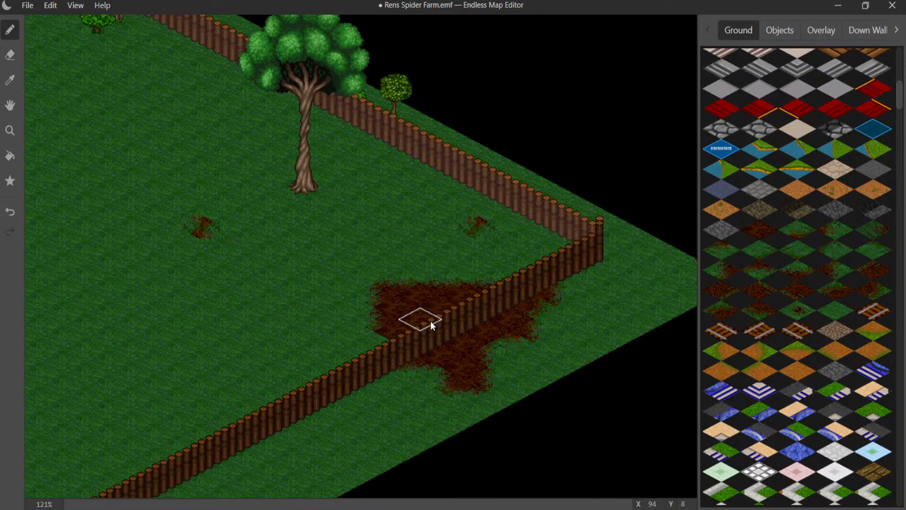
pyautogui.click(799, 309)
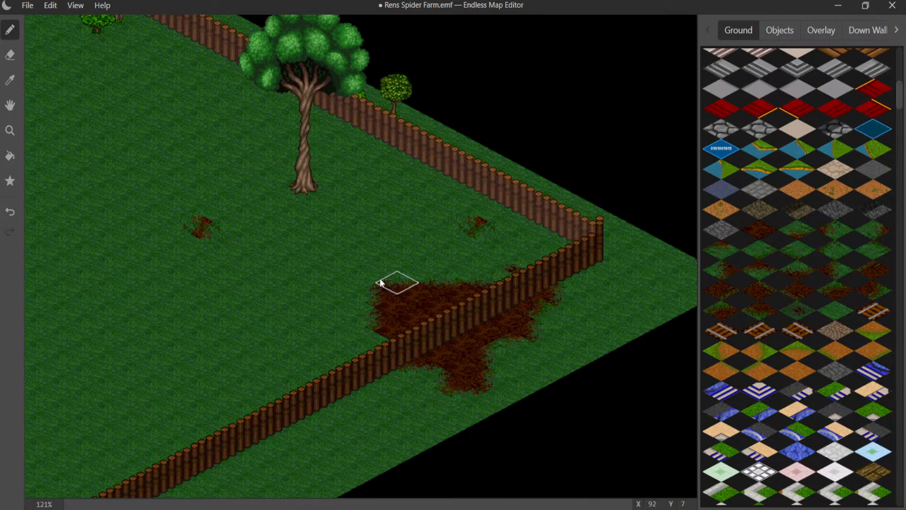
pyautogui.click(339, 334)
pyautogui.click(538, 378)
# - Paint a small dirt patch left of the twisted-trunk tree, blend it into a narrow worn strip and add a faint streak at its upper end
pyautogui.moveTo(333, 355); pyautogui.dragTo(395, 359, button='middle')
pyautogui.moveTo(293, 301); pyautogui.dragTo(374, 236, button='middle')
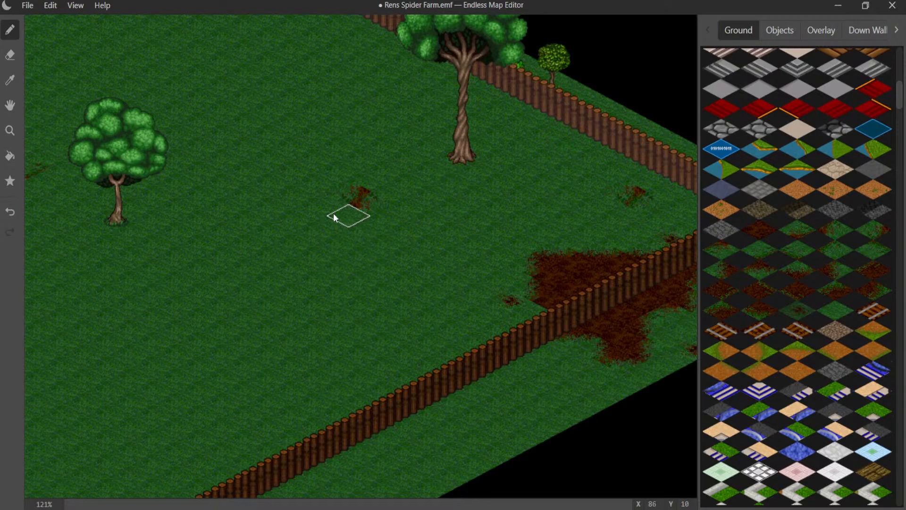
pyautogui.moveTo(333, 214)
pyautogui.mouseDown(button='middle')
pyautogui.moveTo(440, 319)
pyautogui.moveTo(443, 333)
pyautogui.moveTo(431, 327)
pyautogui.mouseUp(button='middle')
pyautogui.moveTo(403, 282); pyautogui.dragTo(452, 343, button='middle')
pyautogui.moveTo(434, 304); pyautogui.dragTo(431, 276, button='middle')
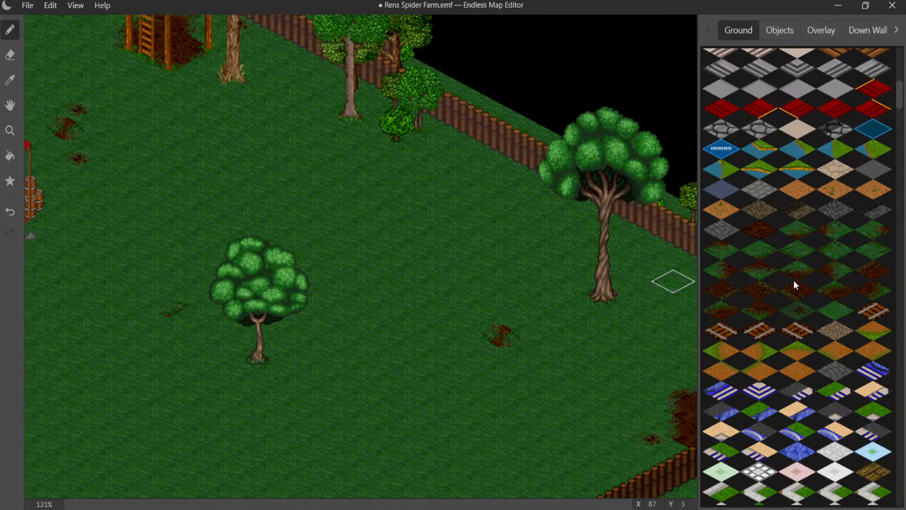
pyautogui.click(461, 245)
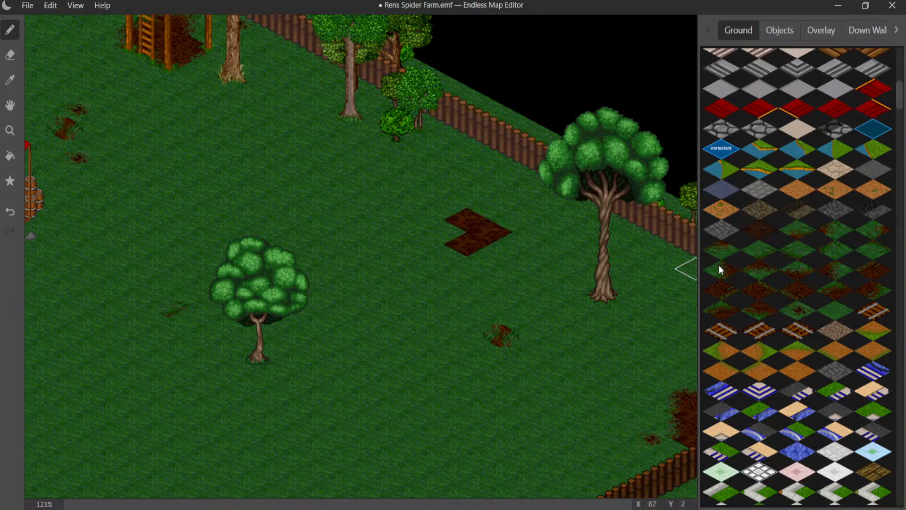
pyautogui.click(504, 230)
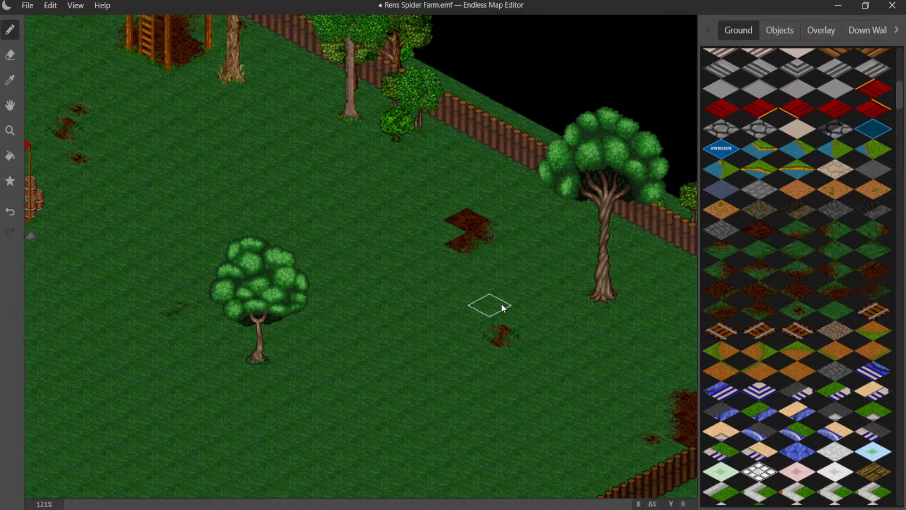
pyautogui.click(871, 233)
pyautogui.click(462, 244)
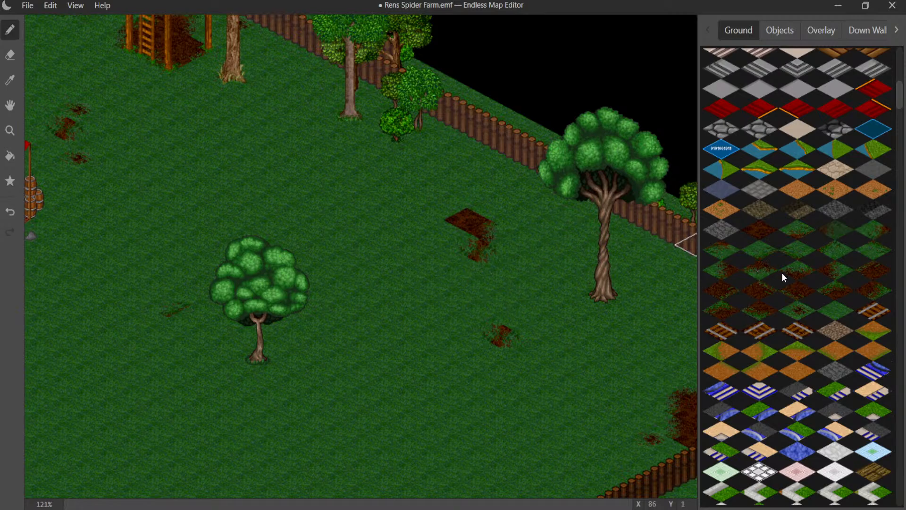
pyautogui.click(472, 225)
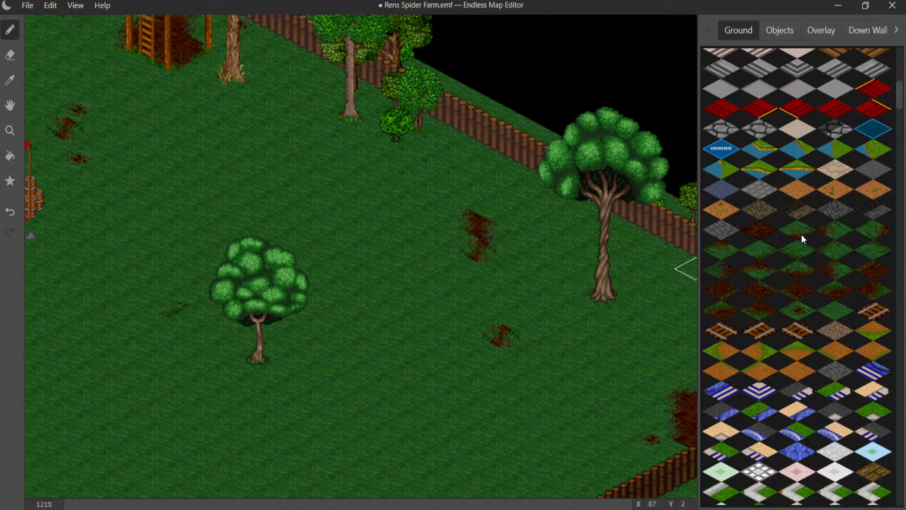
pyautogui.click(493, 209)
# - Build an elongated dirt patch with blended ends in the open grass above the lone round tree
pyautogui.click(762, 251)
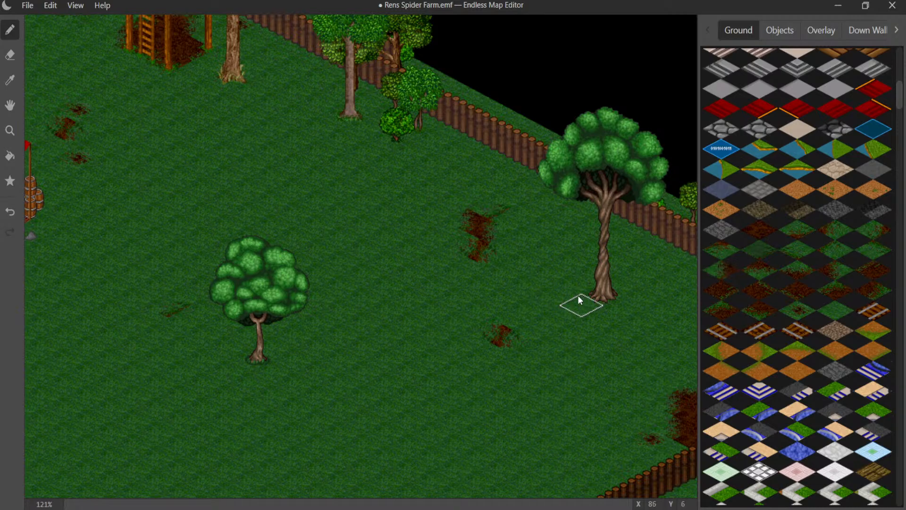
pyautogui.moveTo(457, 249)
pyautogui.mouseDown(button='middle')
pyautogui.moveTo(508, 285)
pyautogui.moveTo(440, 265)
pyautogui.mouseUp(button='middle')
pyautogui.scroll(5, 548, 276)
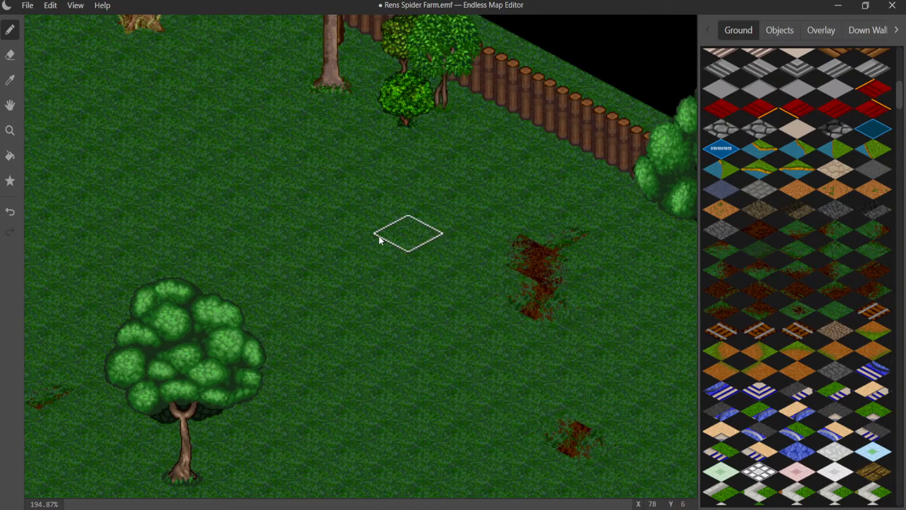
pyautogui.moveTo(378, 236); pyautogui.dragTo(602, 239, button='middle')
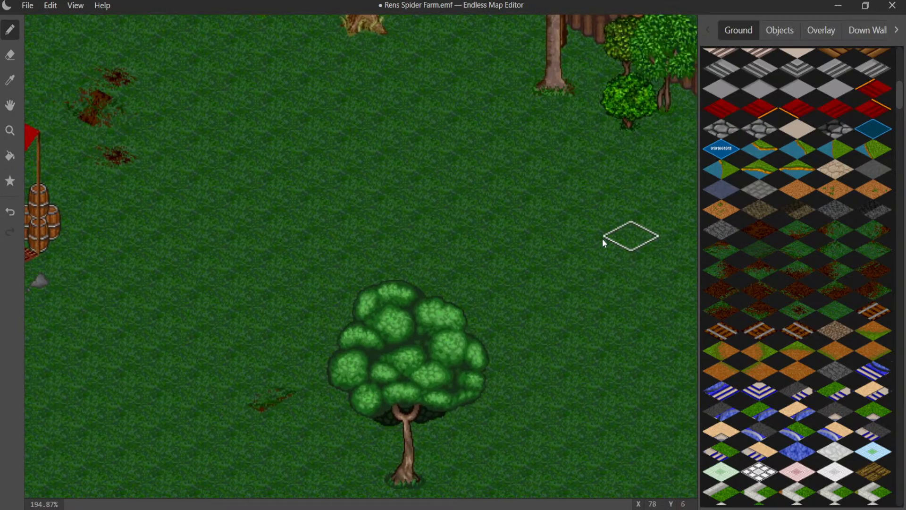
pyautogui.click(758, 234)
pyautogui.click(381, 142)
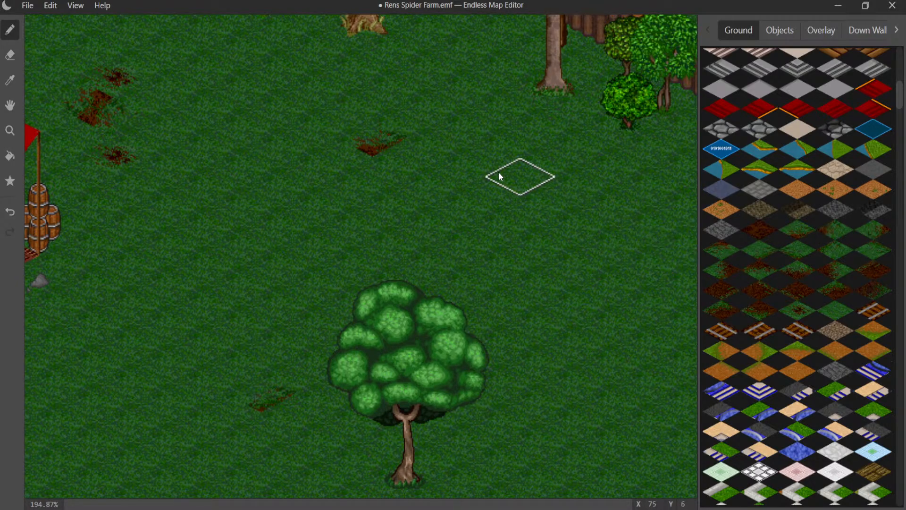
pyautogui.click(421, 157)
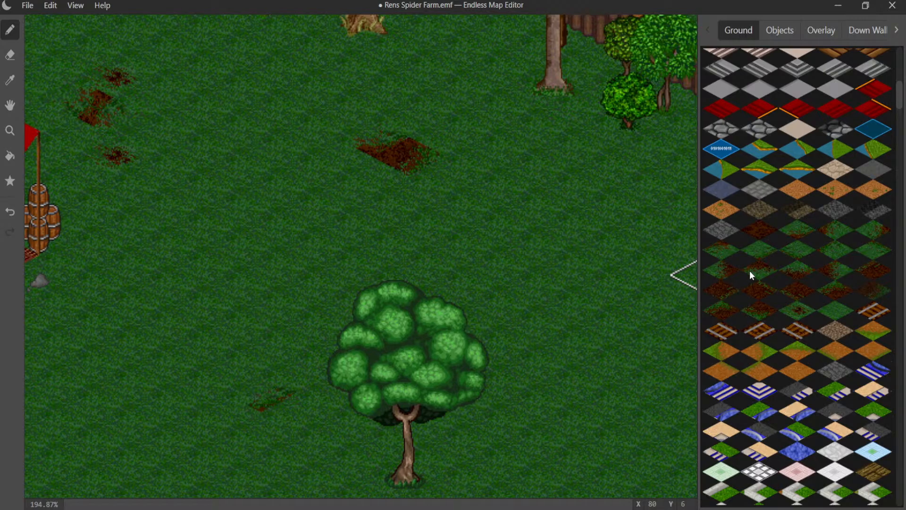
pyautogui.click(374, 165)
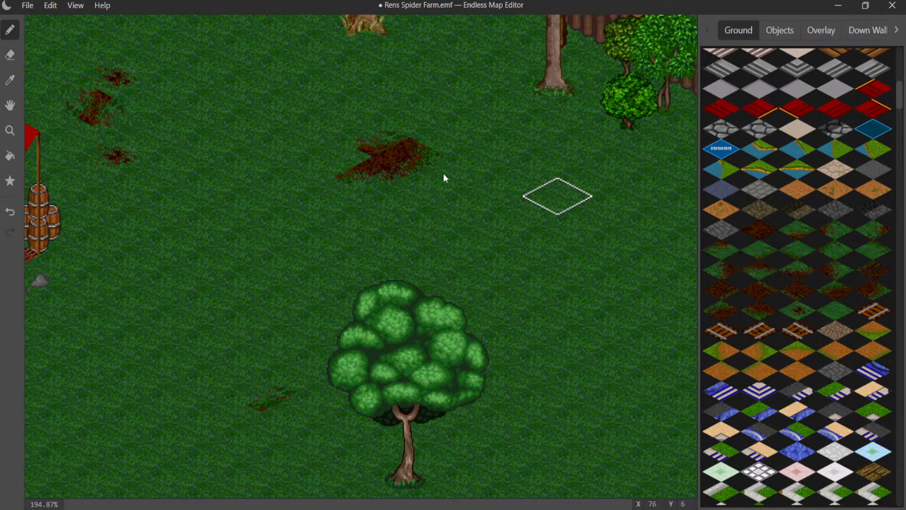
pyautogui.click(367, 155)
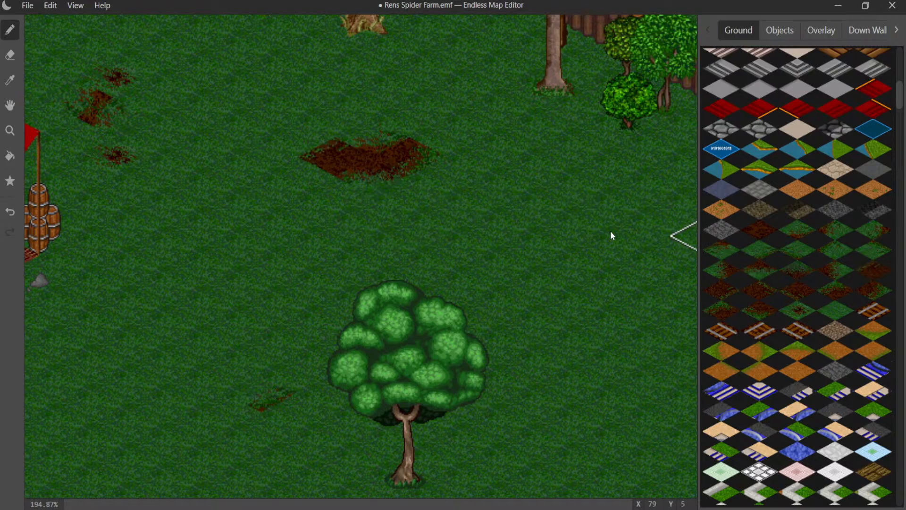
pyautogui.click(304, 149)
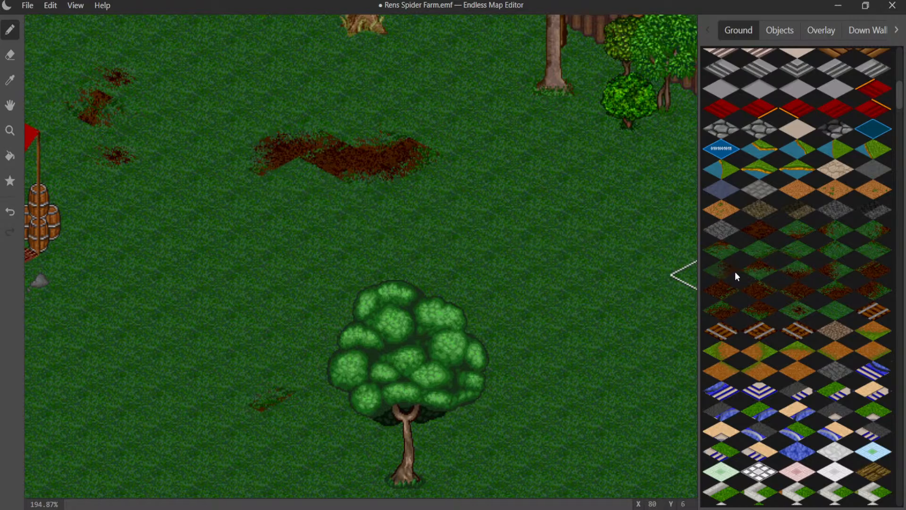
# - Extend the left end of the elongated dirt patch downward and blend its lower edges into the grass
pyautogui.click(293, 199)
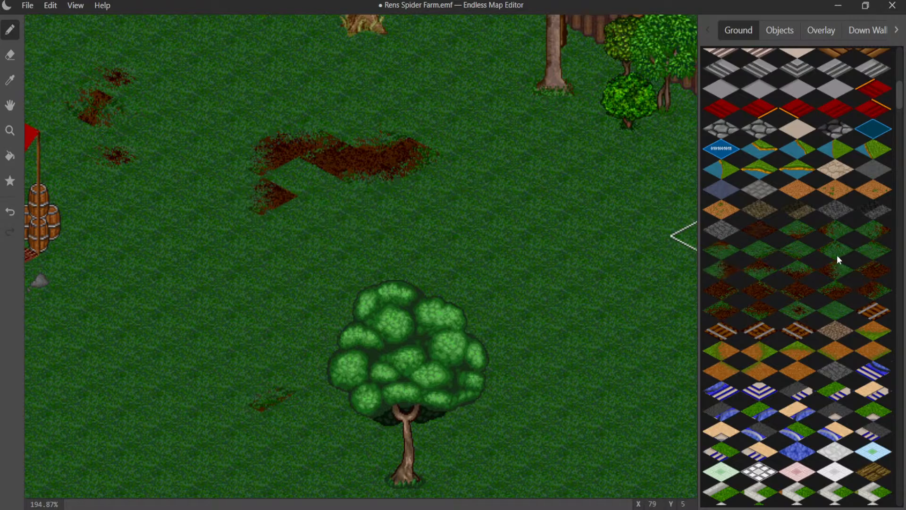
pyautogui.click(319, 184)
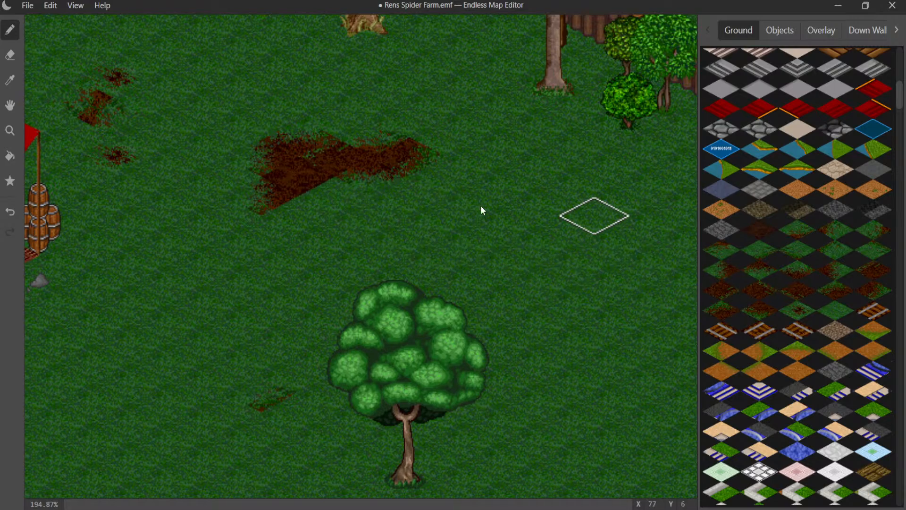
pyautogui.click(357, 197)
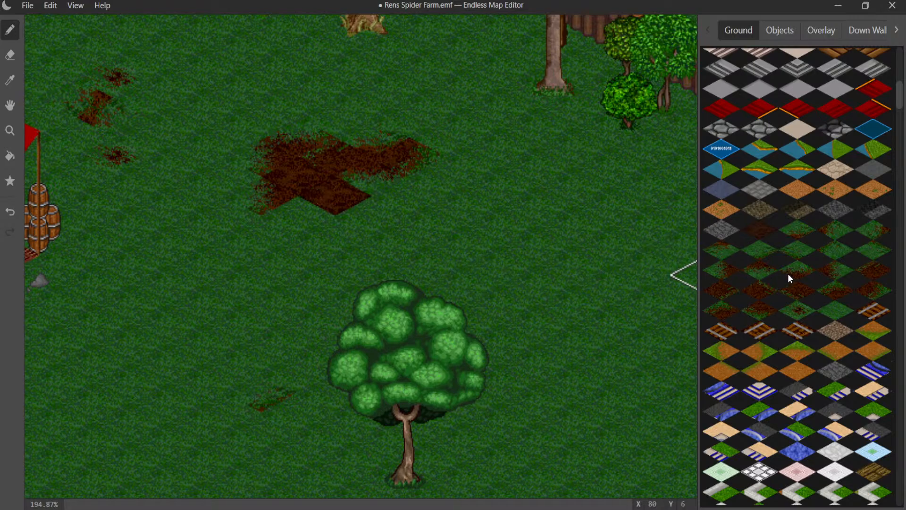
pyautogui.click(833, 273)
pyautogui.click(334, 194)
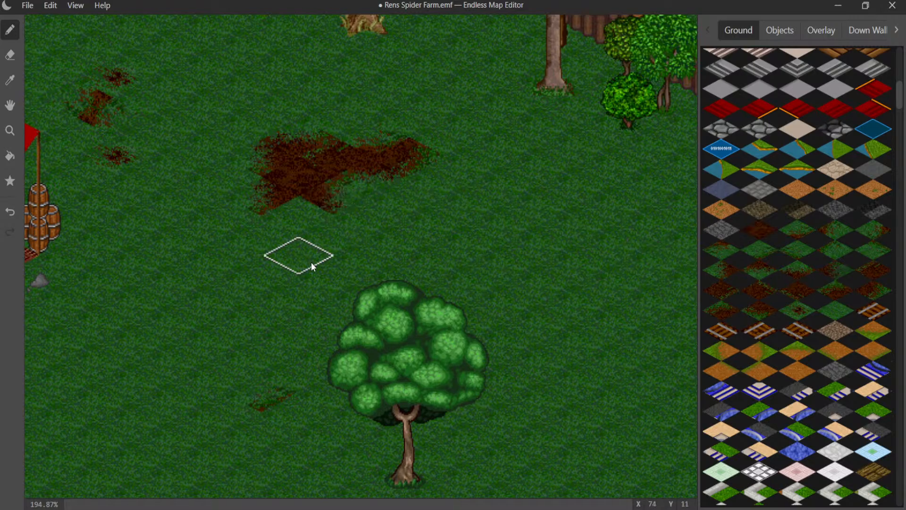
pyautogui.click(287, 215)
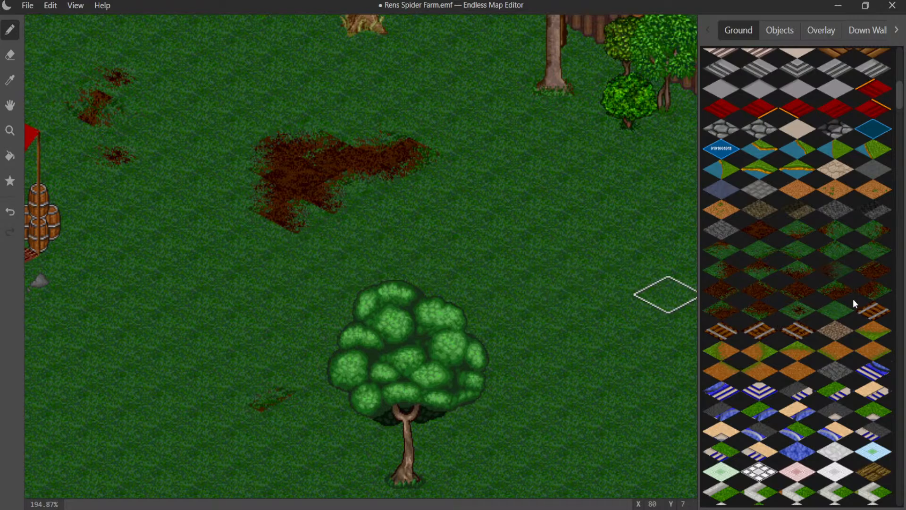
pyautogui.click(321, 215)
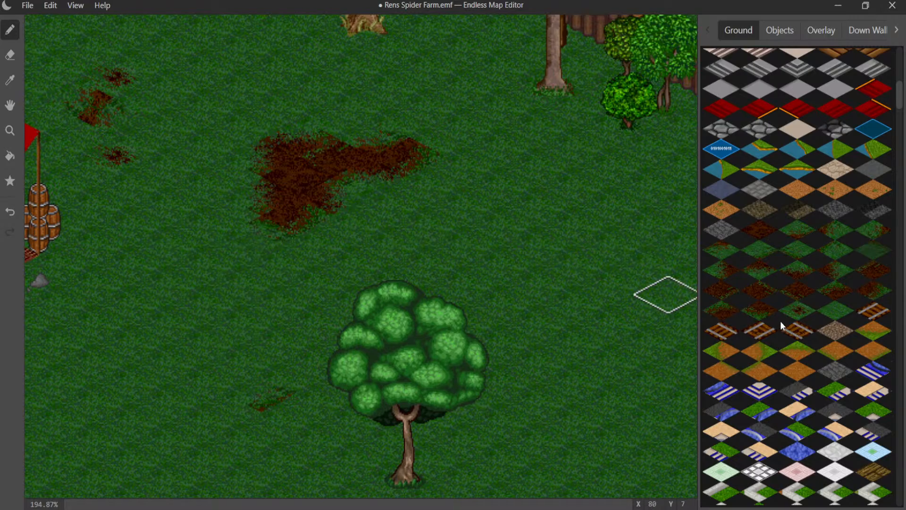
# - Add small dirt specks in the grass beside the extended patch's lower left end and above its right half
pyautogui.click(239, 212)
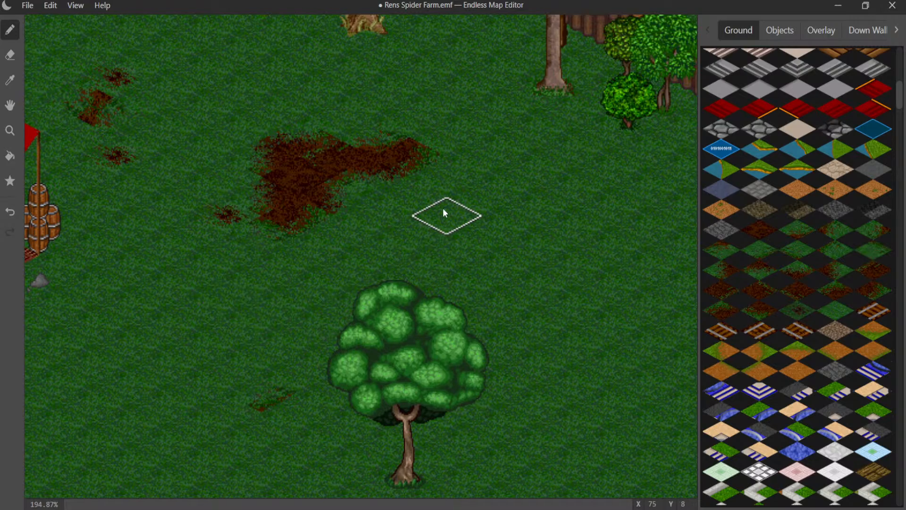
pyautogui.click(370, 102)
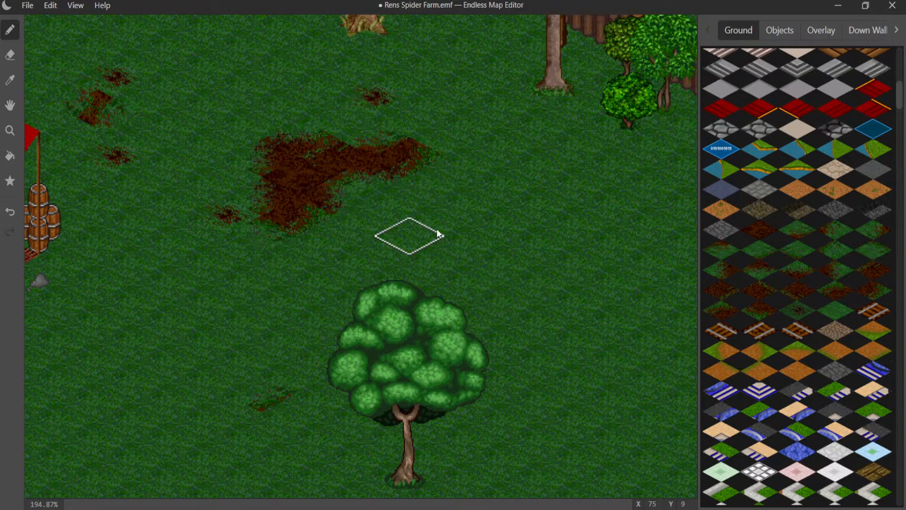
pyautogui.moveTo(439, 226)
pyautogui.mouseDown(button='middle')
pyautogui.moveTo(264, 252)
pyautogui.moveTo(257, 231)
pyautogui.mouseUp(button='middle')
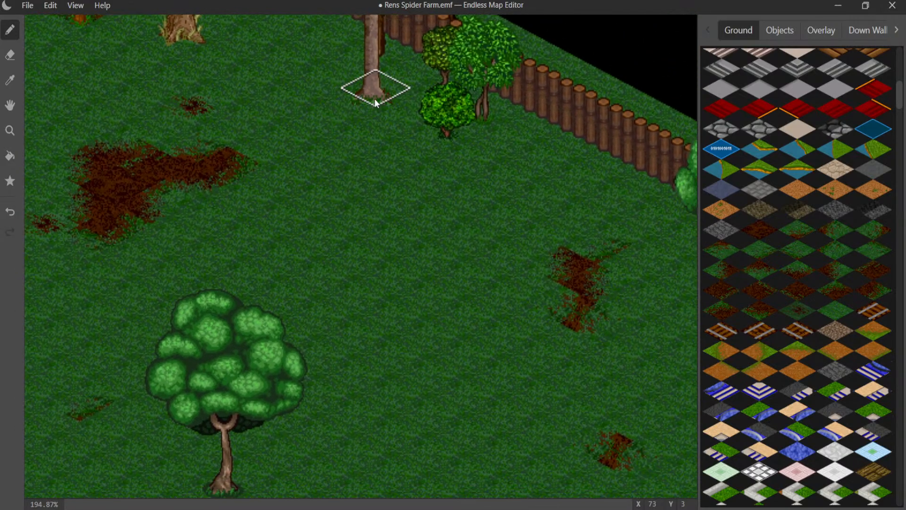
# - Add a dirt speck by the fence bushes and build a small blended dirt patch right of the lone round tree
pyautogui.click(401, 77)
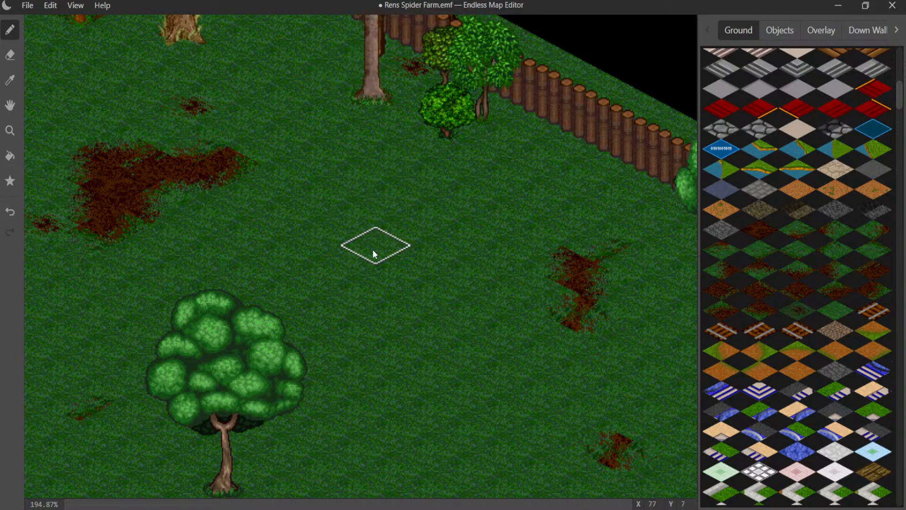
pyautogui.moveTo(372, 249); pyautogui.dragTo(339, 35, button='middle')
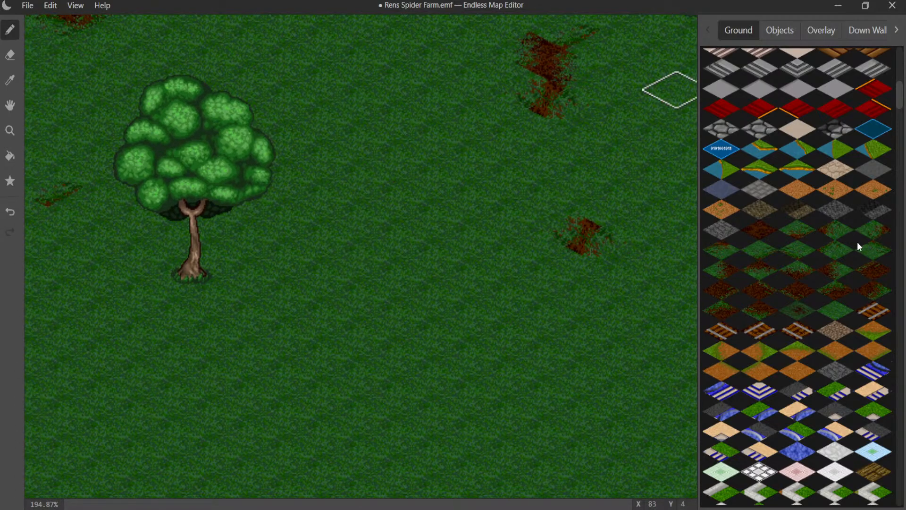
pyautogui.click(316, 198)
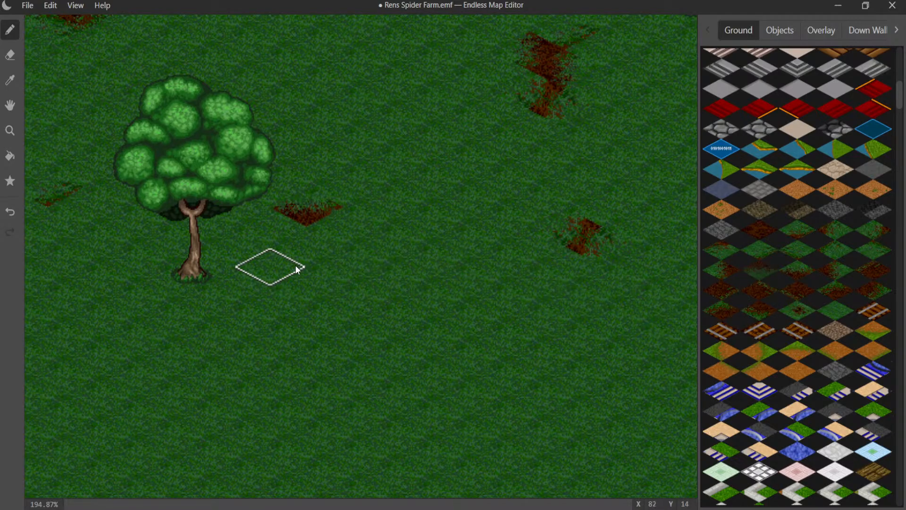
pyautogui.click(310, 256)
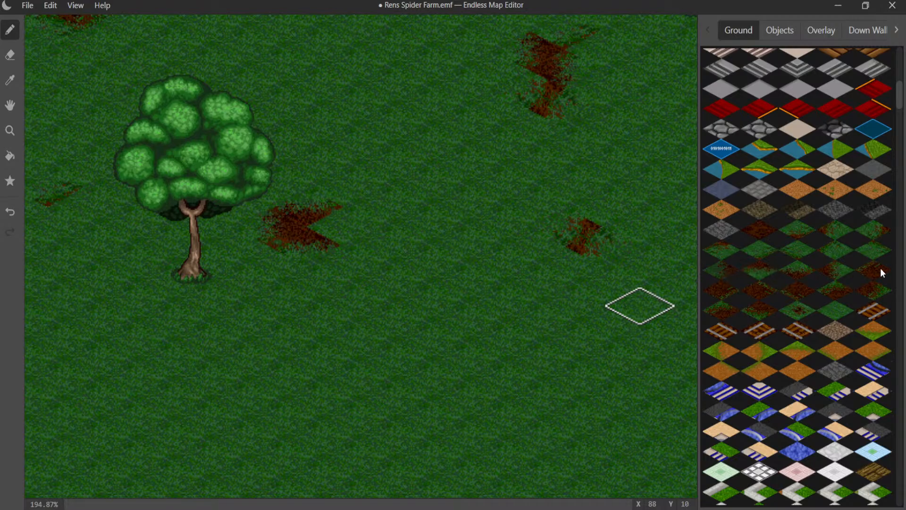
pyautogui.click(836, 270)
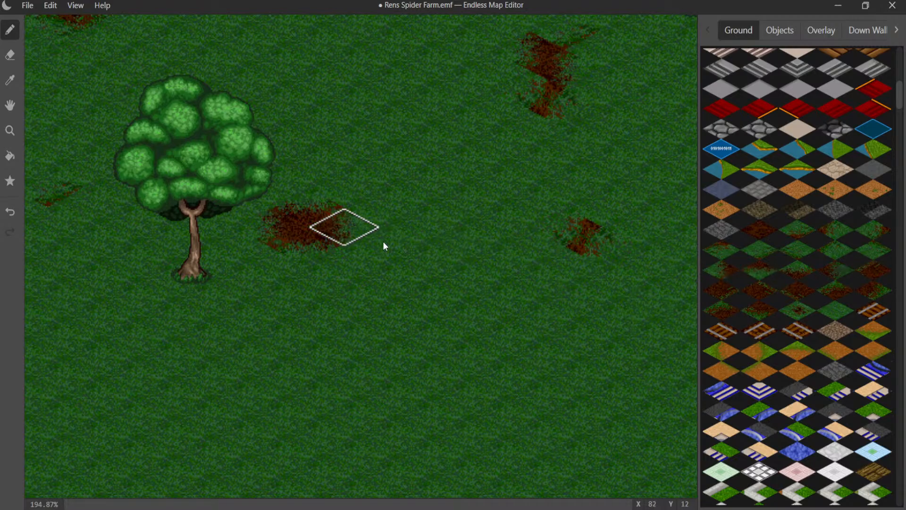
pyautogui.click(370, 224)
# - Scatter dirt specks in the grass above, below and left of the patch beside the lone round tree
pyautogui.click(801, 313)
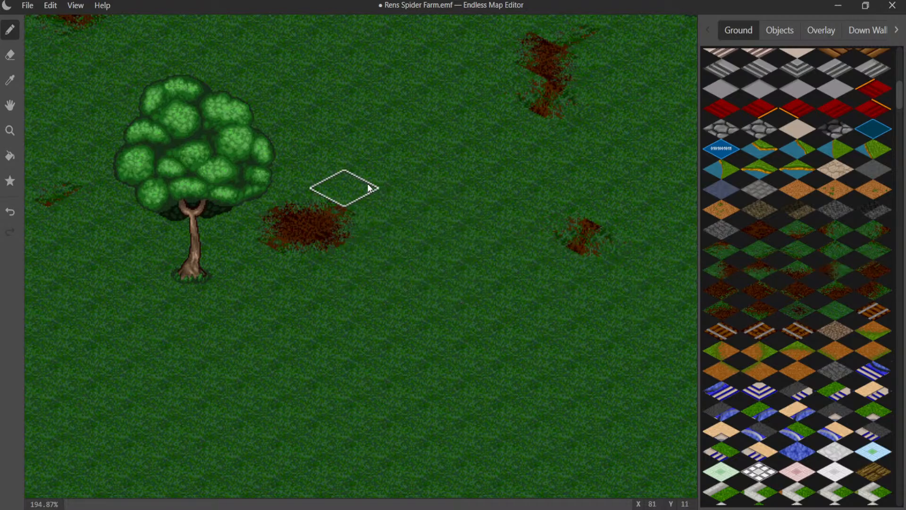
pyautogui.click(329, 166)
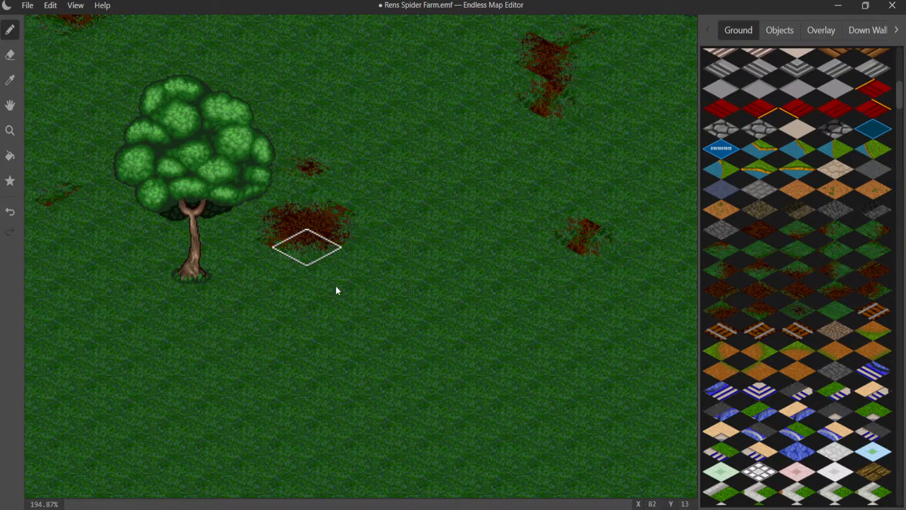
pyautogui.click(303, 287)
pyautogui.click(217, 240)
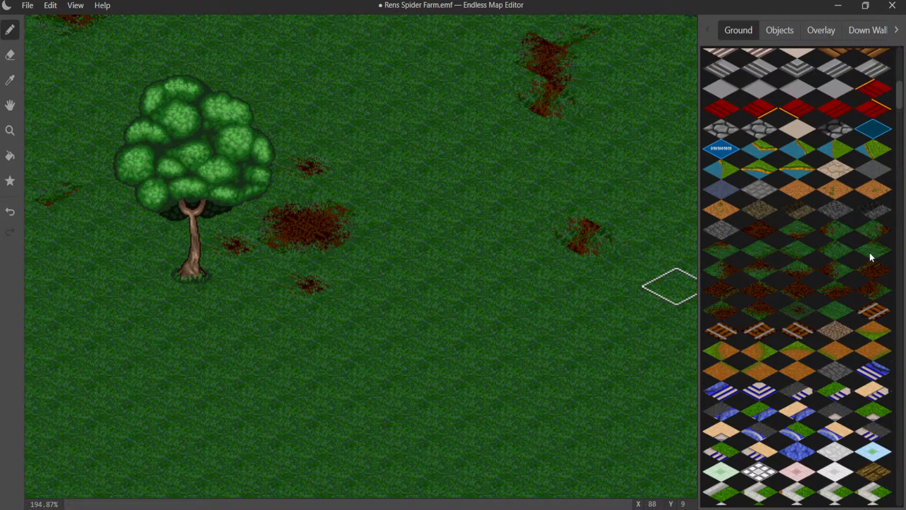
# - Replace the speck below that patch with a small dirt patch whose edges blend into the grass
pyautogui.click(297, 279)
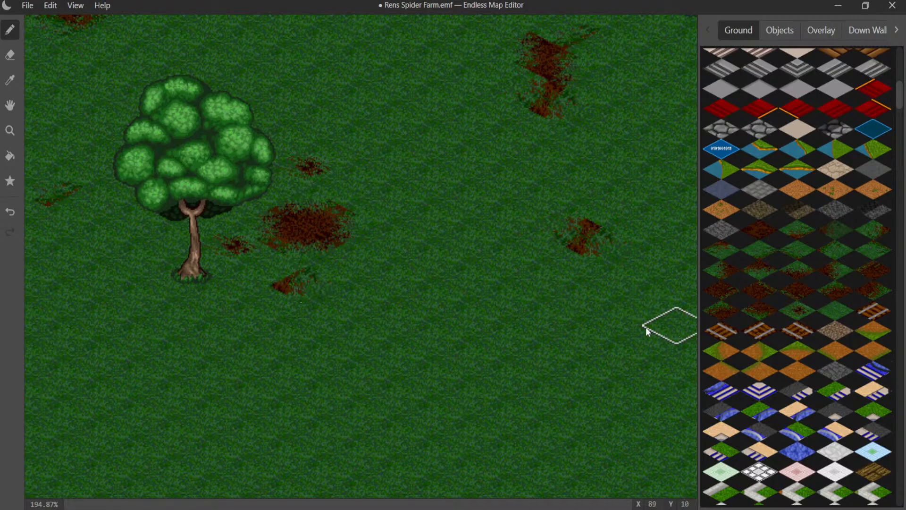
pyautogui.click(836, 292)
pyautogui.click(269, 269)
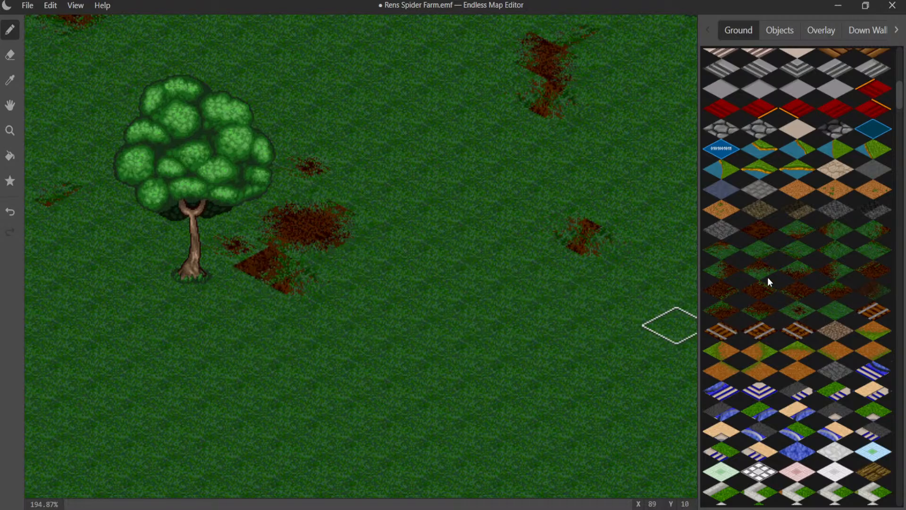
pyautogui.click(842, 236)
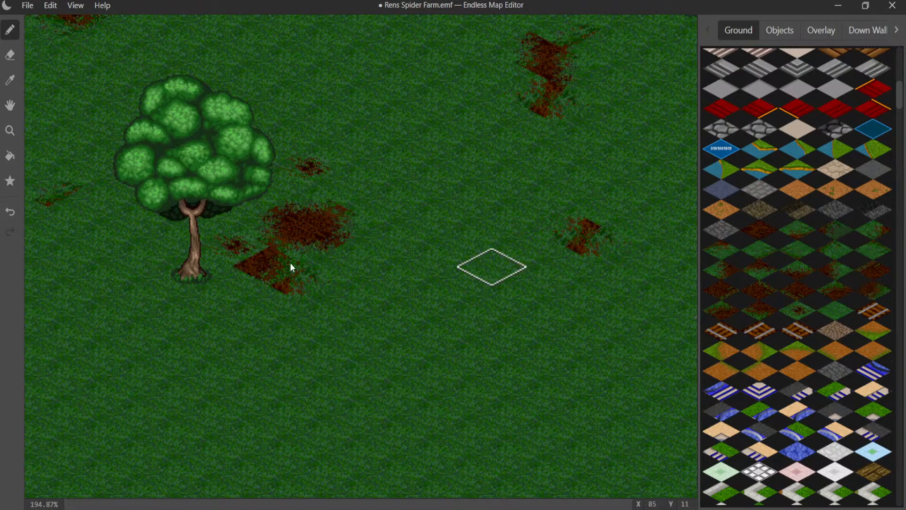
pyautogui.click(249, 268)
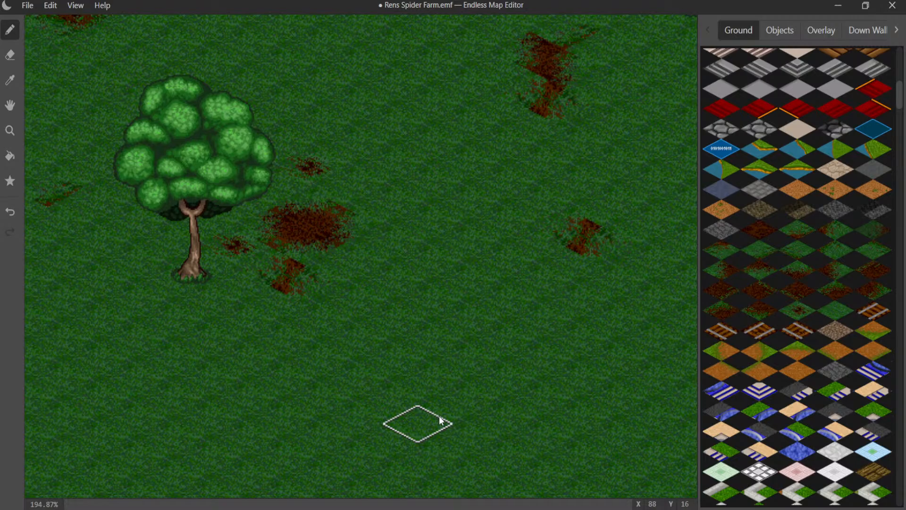
# - Add a small blended dirt patch with a speck to its right in the grass between the elongated patch and the narrow worn strip
pyautogui.moveTo(148, 209); pyautogui.dragTo(14, 401, button='middle')
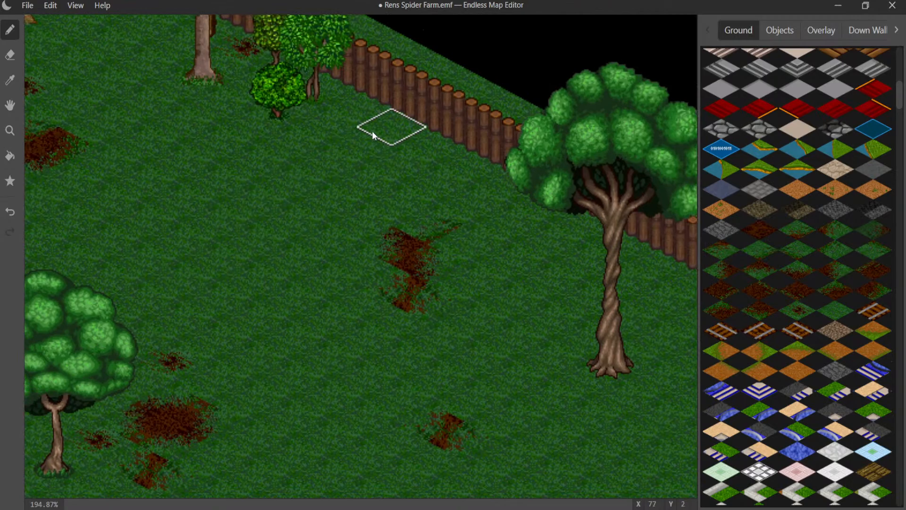
pyautogui.moveTo(265, 236); pyautogui.dragTo(362, 202, button='middle')
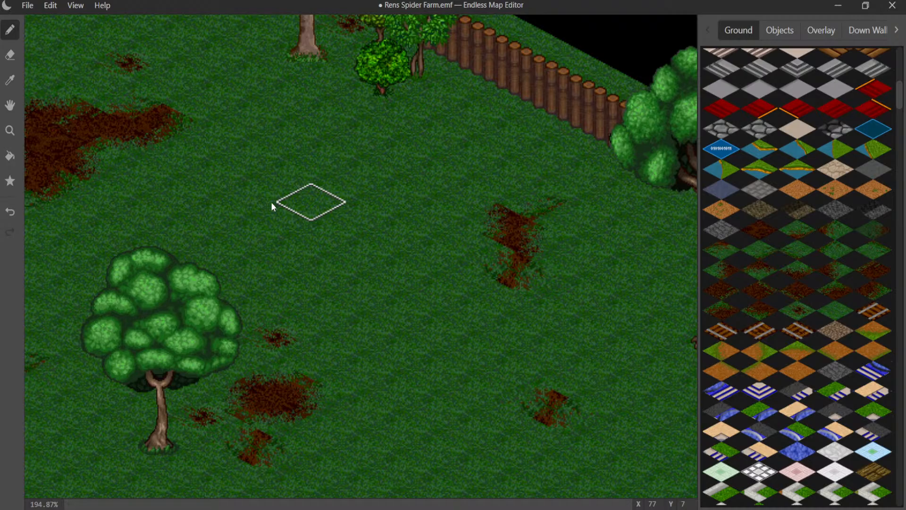
pyautogui.click(301, 187)
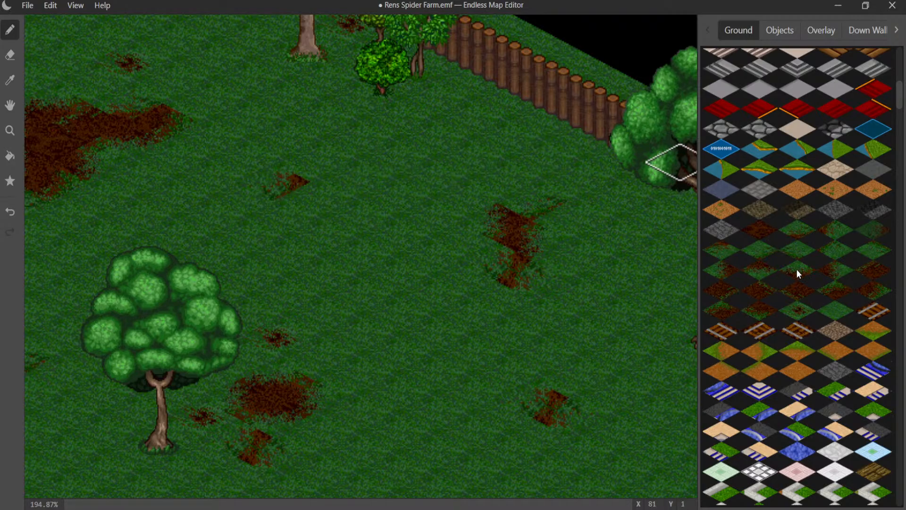
pyautogui.click(344, 191)
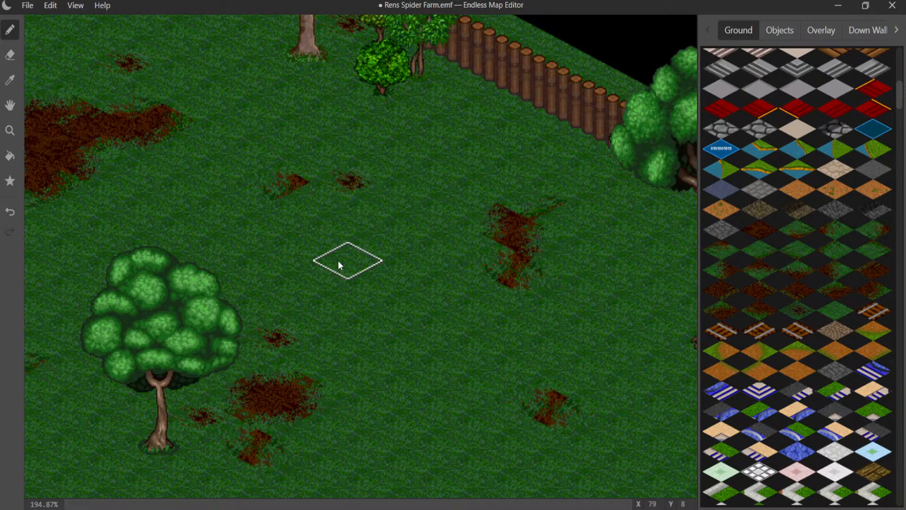
pyautogui.click(310, 217)
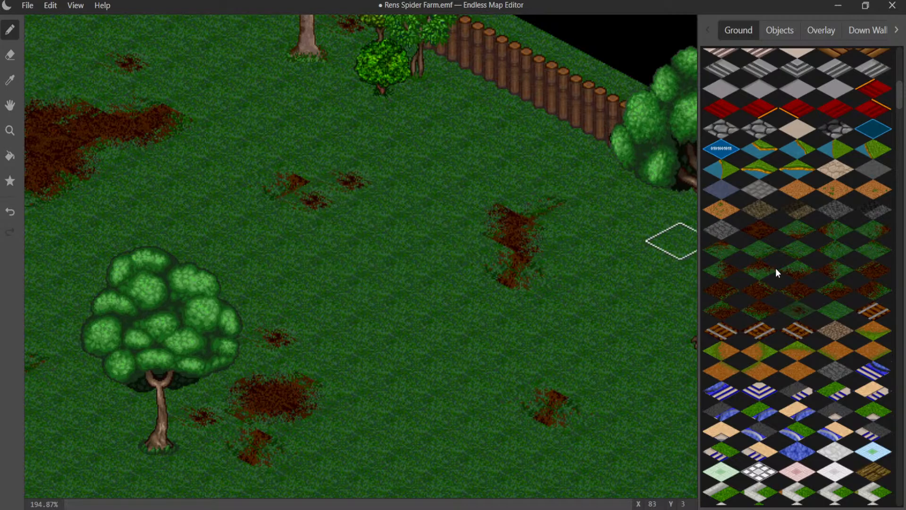
pyautogui.click(836, 233)
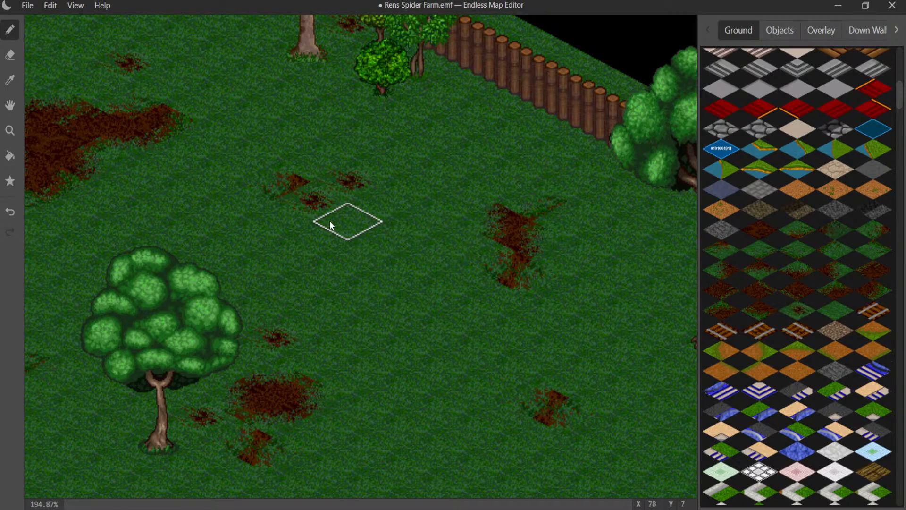
pyautogui.click(315, 207)
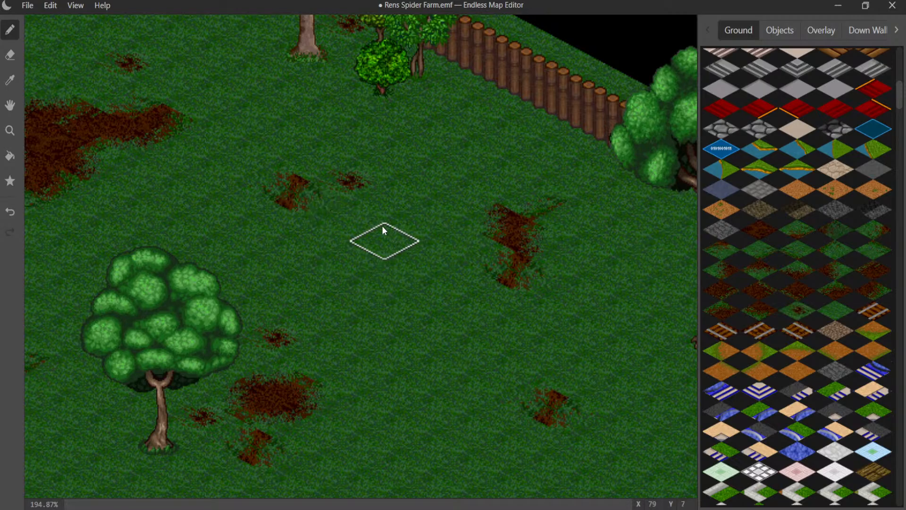
# - Place a dirt edge tile at the foot of the log fence between the bushes and the twisted-trunk tree
pyautogui.moveTo(352, 200)
pyautogui.mouseDown(button='middle')
pyautogui.moveTo(298, 228)
pyautogui.moveTo(234, 285)
pyautogui.mouseUp(button='middle')
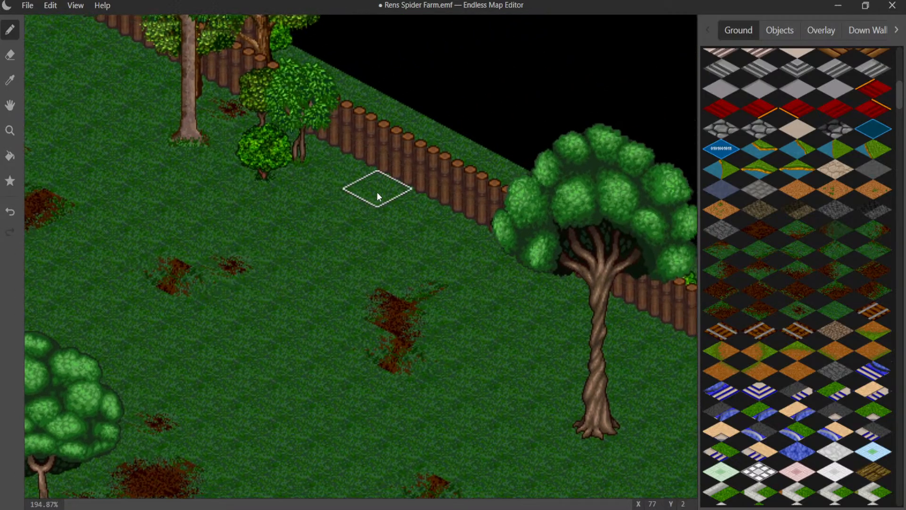
pyautogui.click(376, 191)
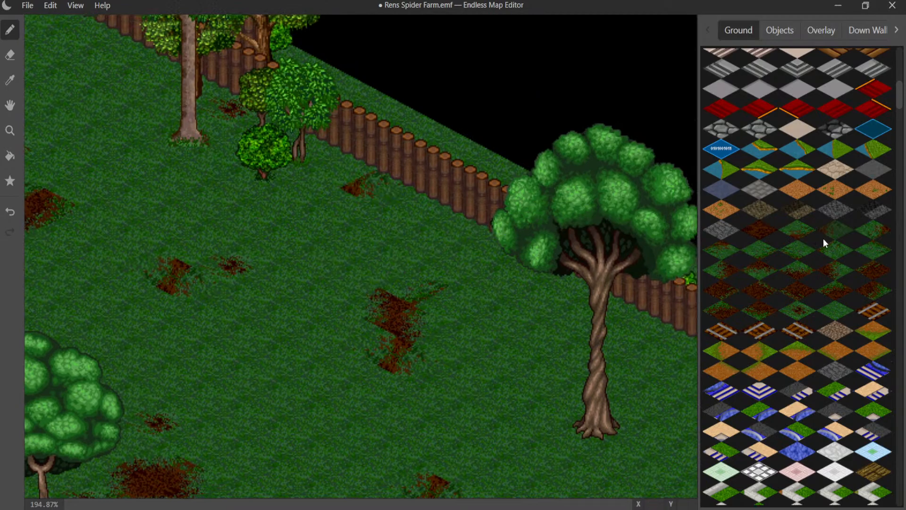
pyautogui.click(398, 201)
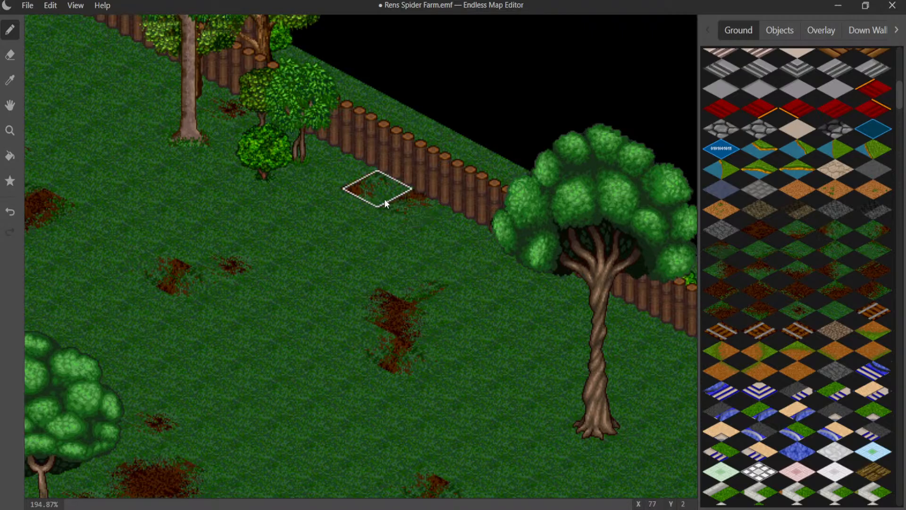
pyautogui.hotkey('ctrl', 'z')
pyautogui.click(342, 170)
pyautogui.hotkey('ctrl', 'z')
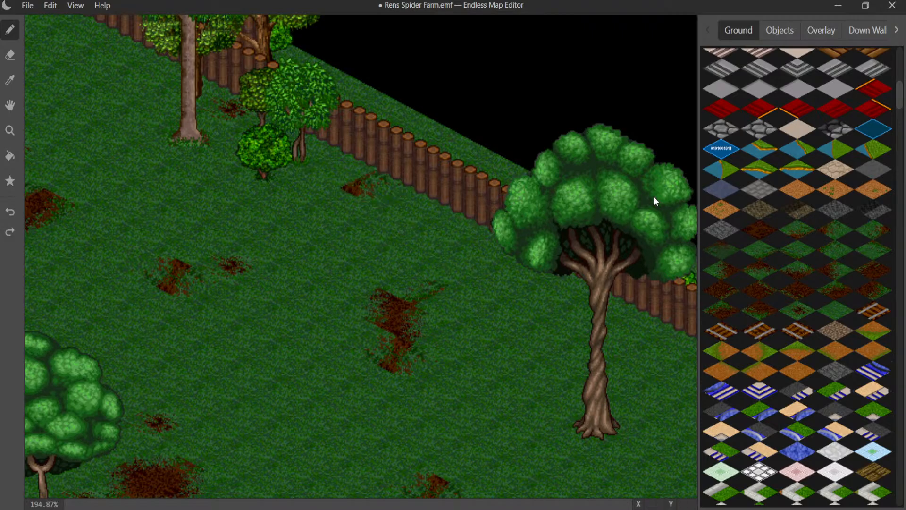
pyautogui.click(825, 234)
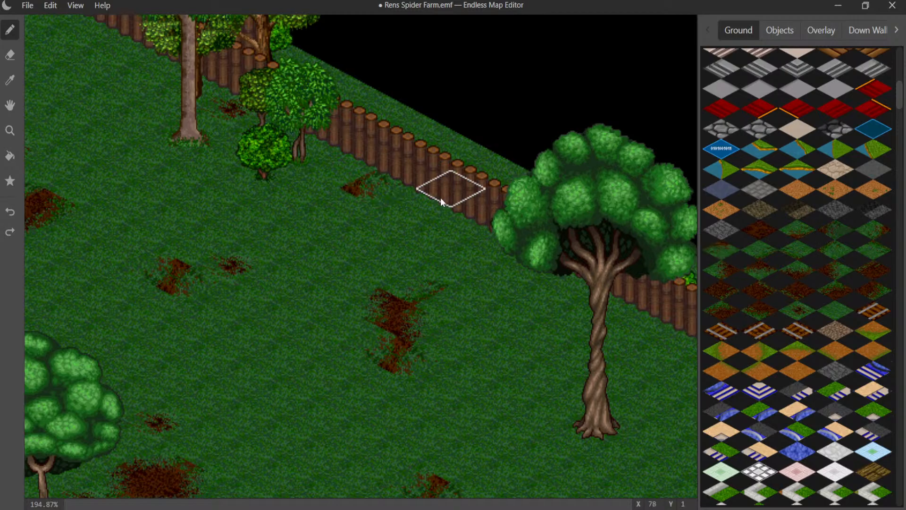
pyautogui.click(355, 178)
pyautogui.hotkey('ctrl', 'z')
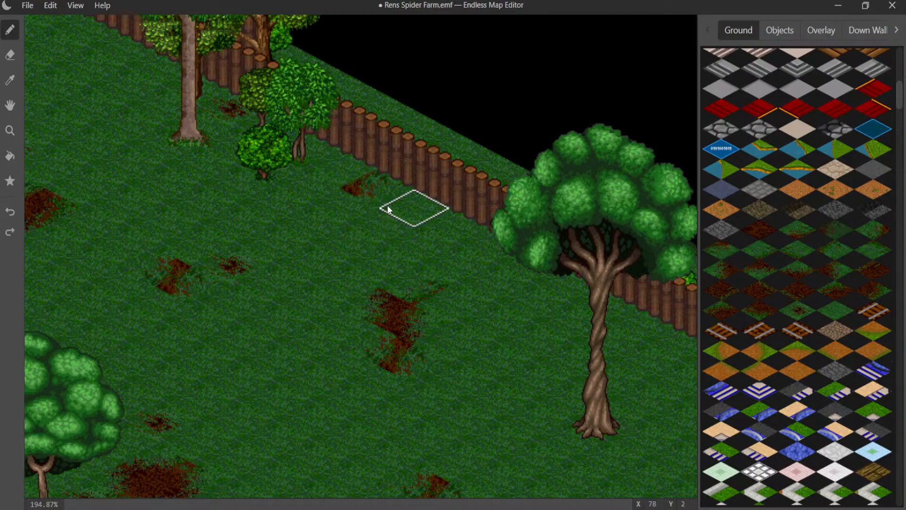
pyautogui.click(399, 205)
pyautogui.hotkey('ctrl', 'z')
# - Lay out the other sides of a dirt ring beside the fence and blend its upper and left edges into the grass
pyautogui.click(418, 208)
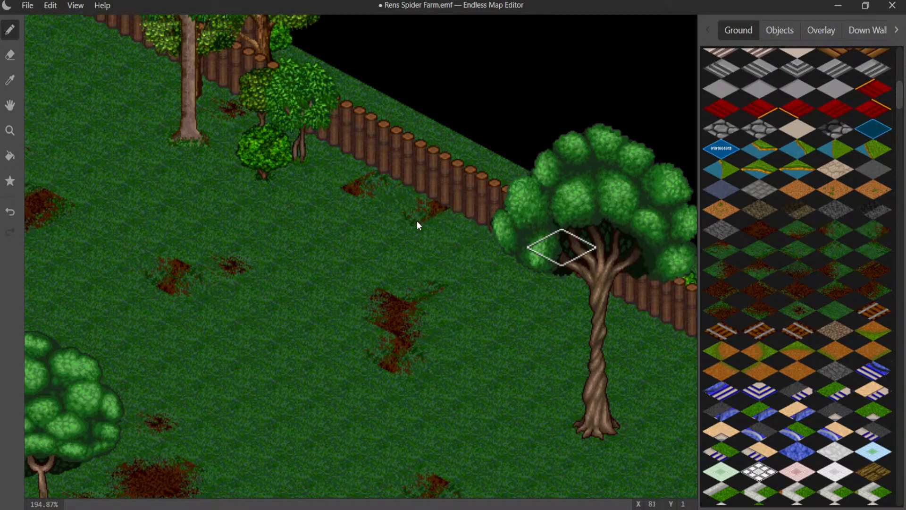
pyautogui.click(375, 226)
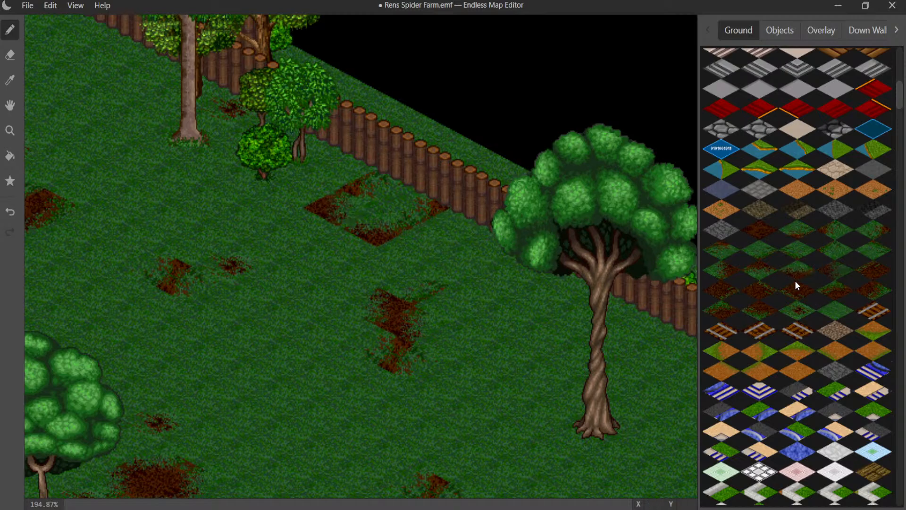
pyautogui.click(336, 185)
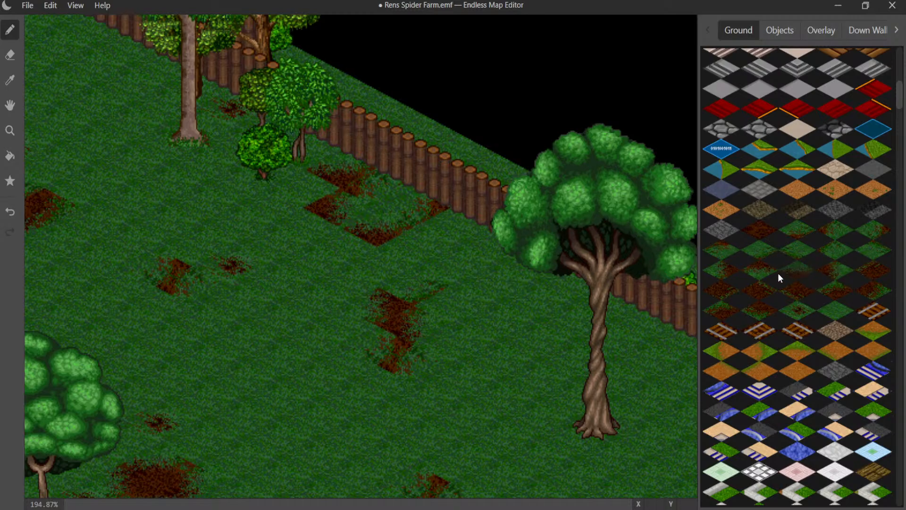
pyautogui.click(302, 208)
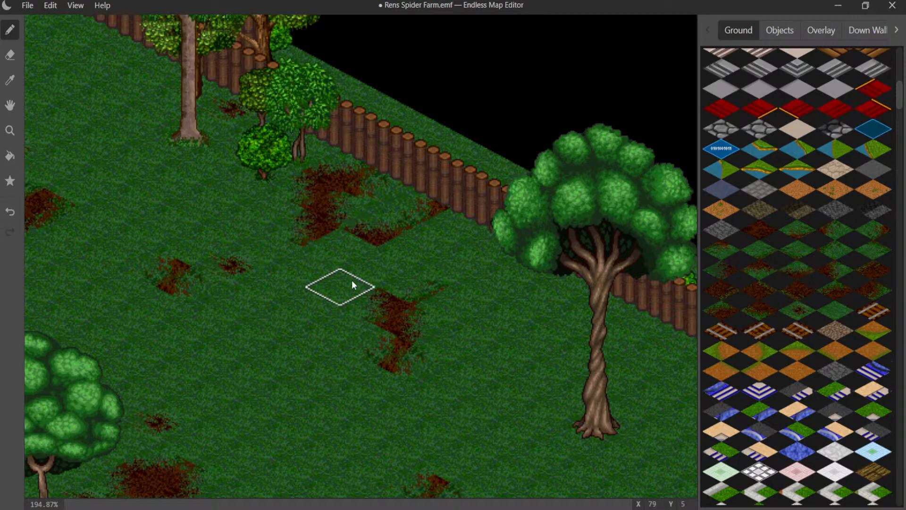
# - Extend the dirt along the ring's lower side and blend its lower left corner and right end into the grass
pyautogui.click(346, 254)
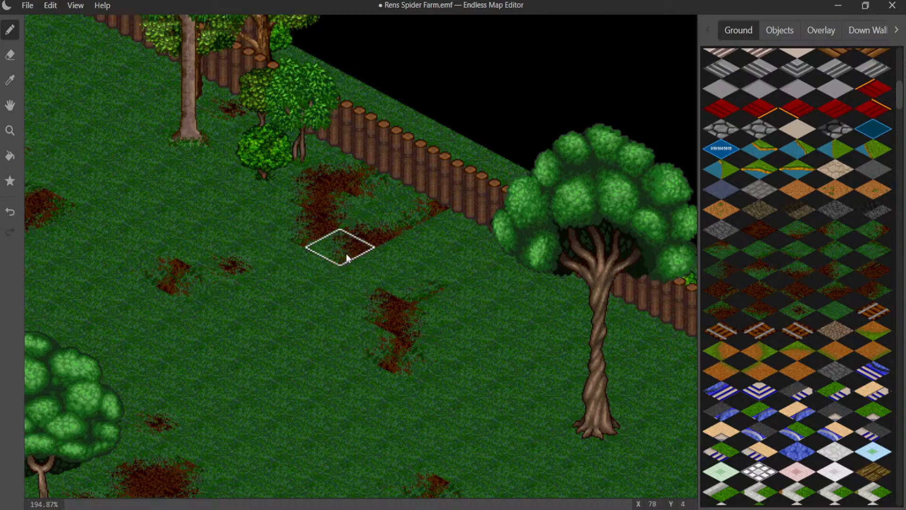
pyautogui.click(756, 271)
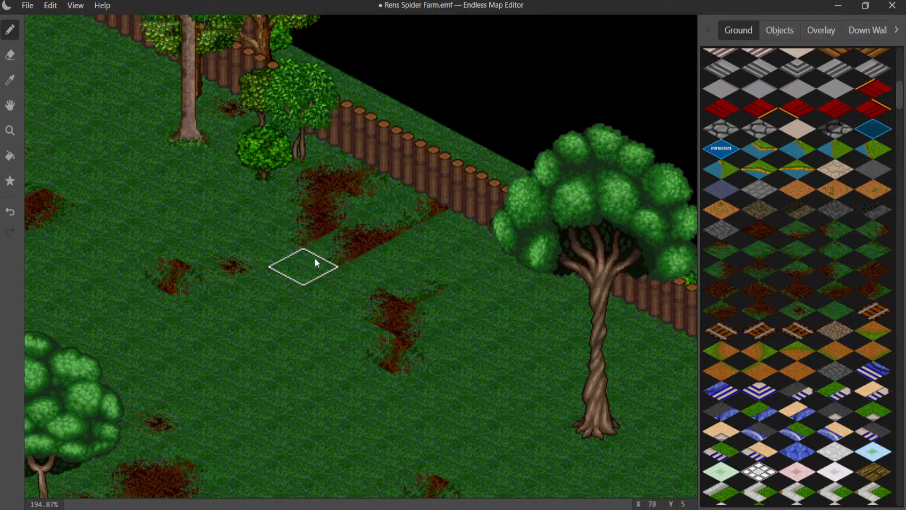
pyautogui.click(329, 253)
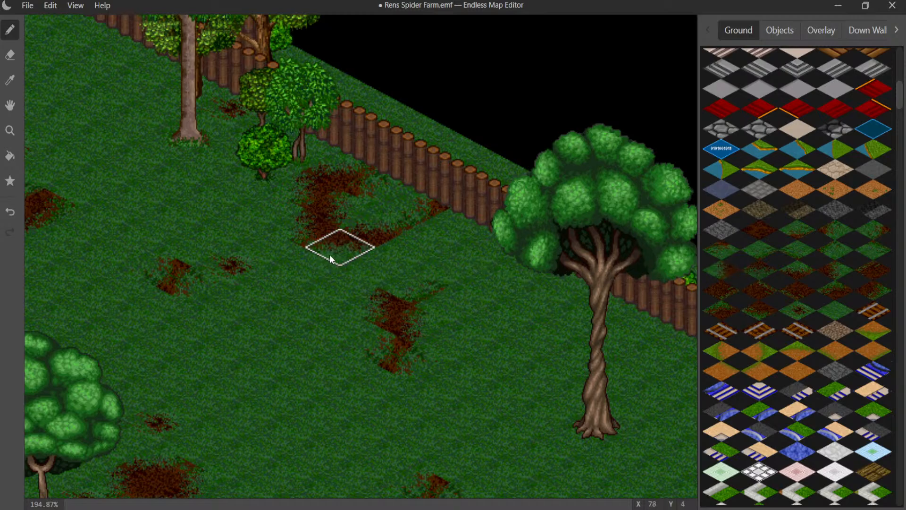
pyautogui.click(407, 261)
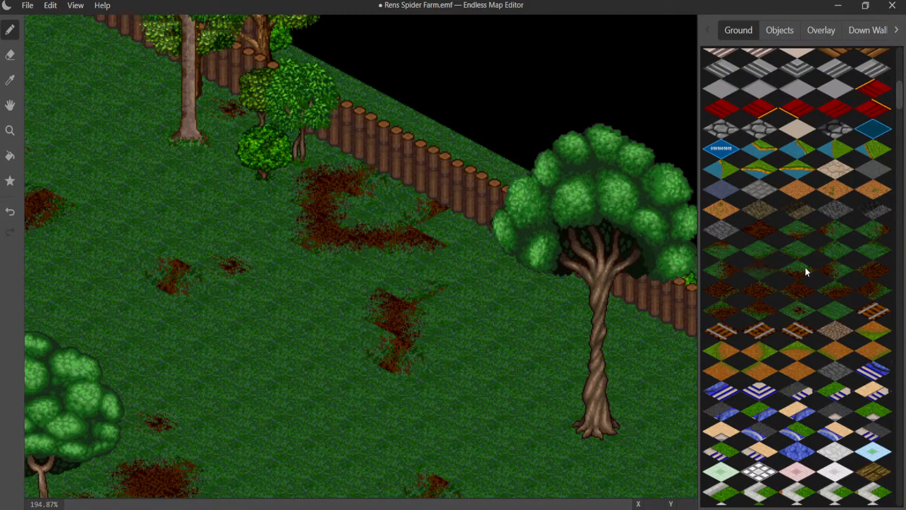
pyautogui.click(831, 270)
pyautogui.click(440, 231)
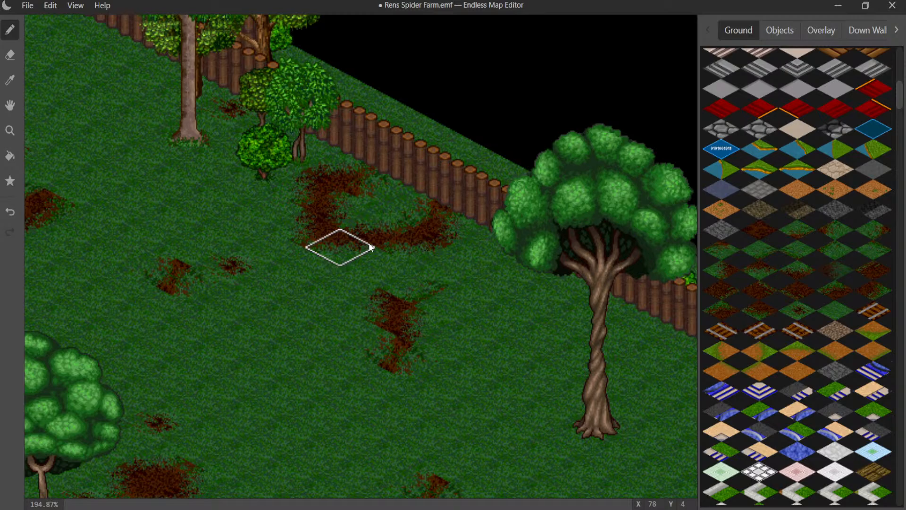
pyautogui.moveTo(406, 251); pyautogui.dragTo(308, 127, button='middle')
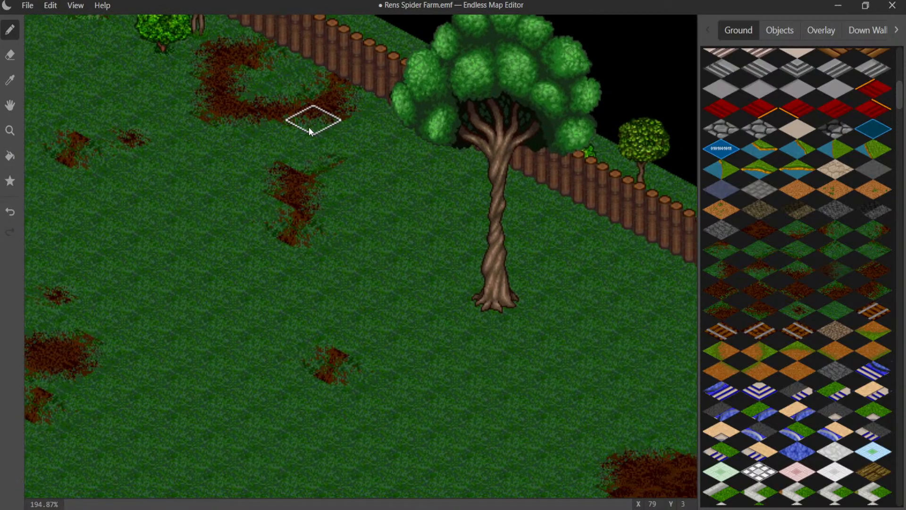
# - Start a dirt patch in the grass beside the large twisted-trunk tree with a full dirt tile and a blended upper edge
pyautogui.moveTo(508, 207)
pyautogui.mouseDown(button='middle')
pyautogui.moveTo(373, 146)
pyautogui.moveTo(287, 134)
pyautogui.mouseUp(button='middle')
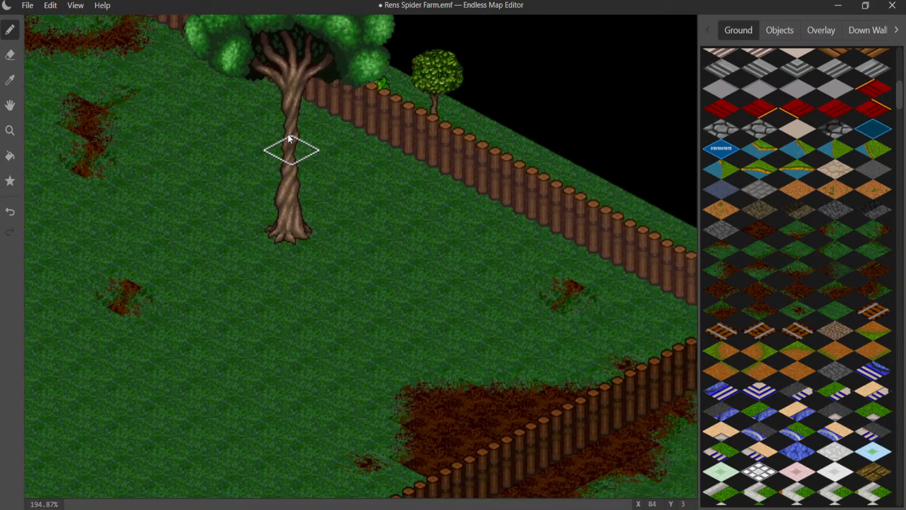
pyautogui.click(753, 234)
pyautogui.click(394, 205)
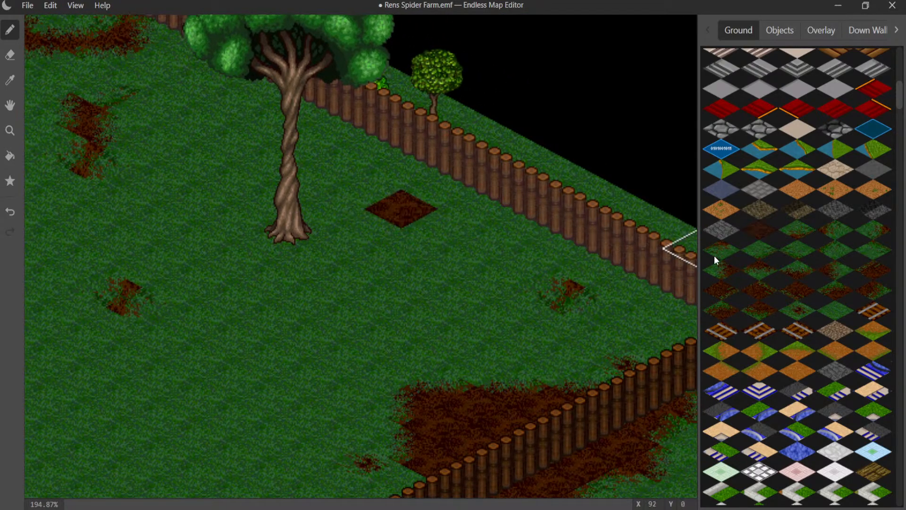
pyautogui.click(787, 264)
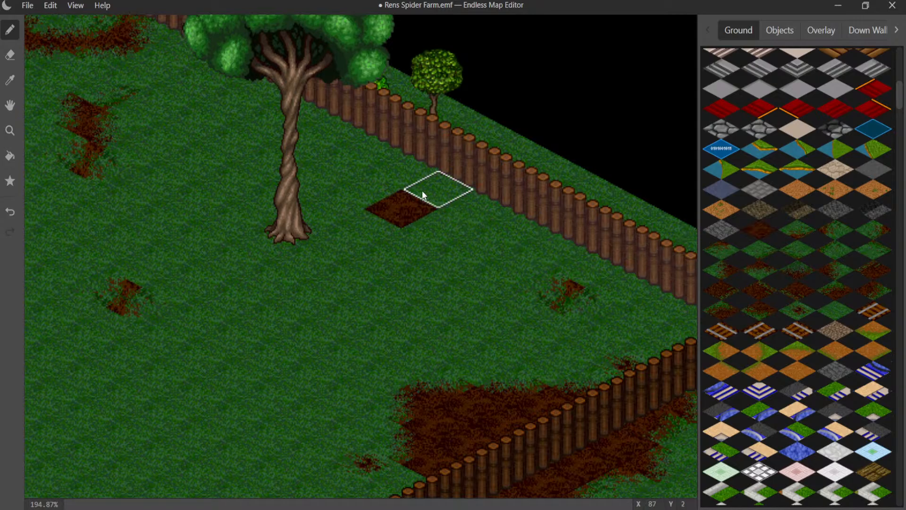
pyautogui.click(402, 176)
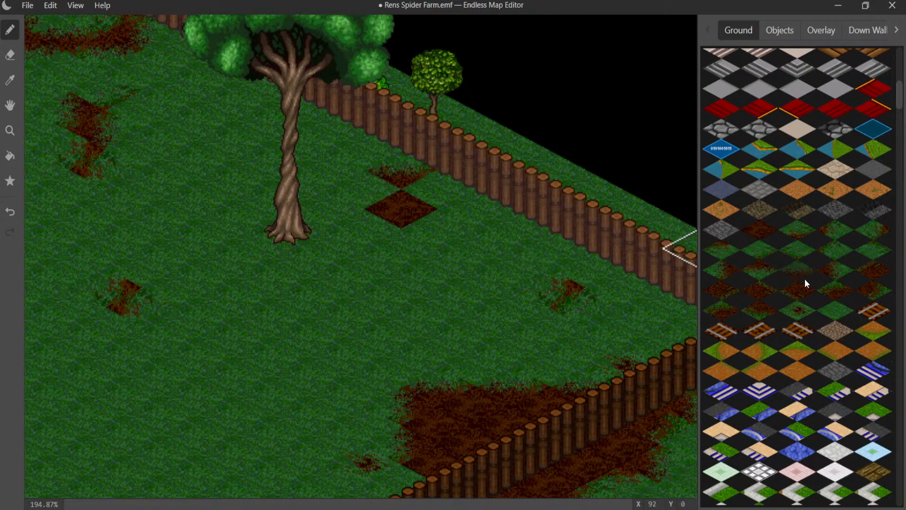
# - Blend the new patch's upper right side into the grass and place a small dirt speck to its right near the fence
pyautogui.click(831, 273)
pyautogui.click(460, 209)
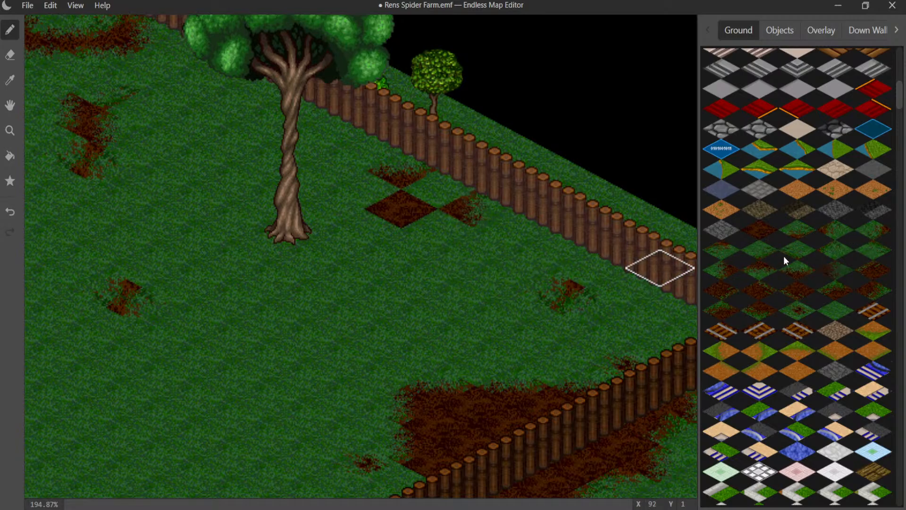
pyautogui.click(807, 231)
pyautogui.click(434, 193)
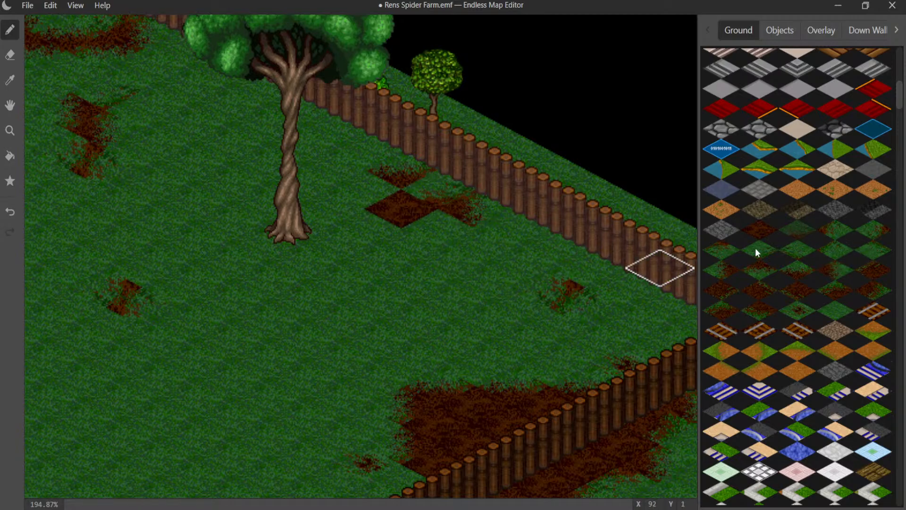
pyautogui.click(840, 235)
pyautogui.click(447, 189)
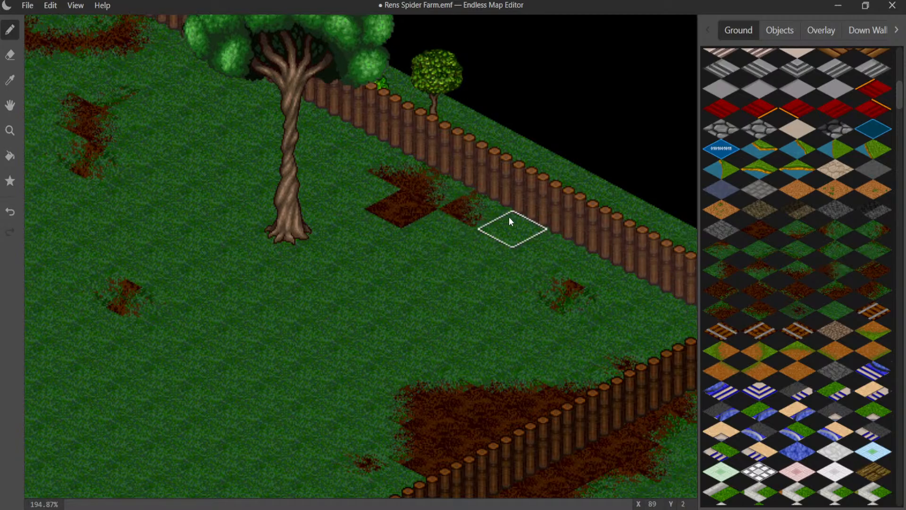
pyautogui.click(483, 211)
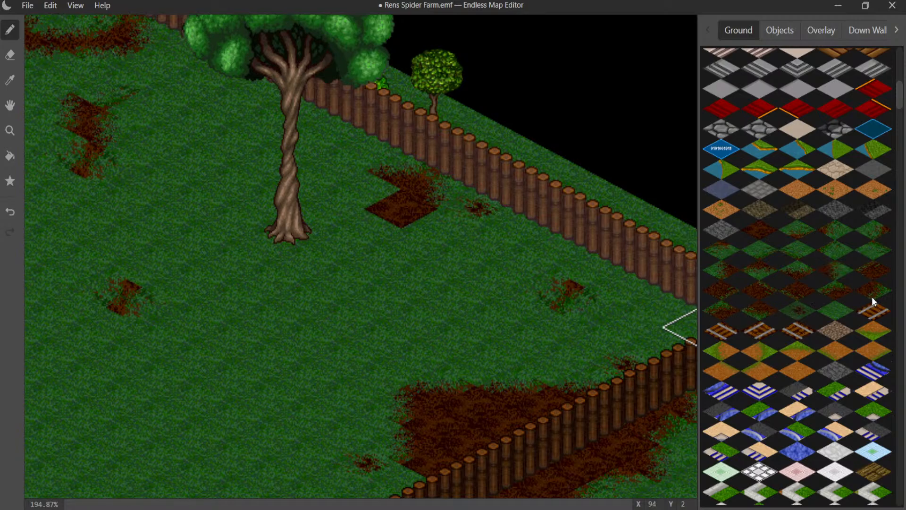
# - Blend the patch's lower right, left and lower edges into the grass and add a dirt speck at its lower left
pyautogui.click(444, 231)
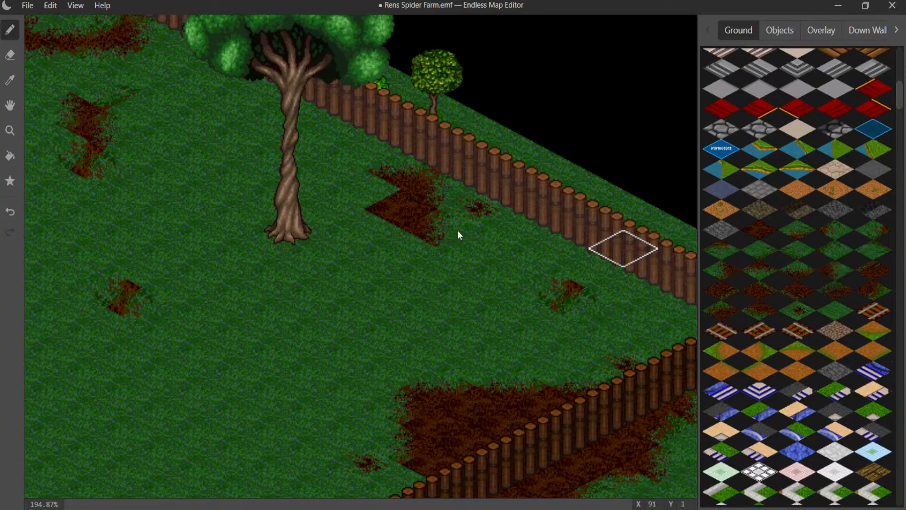
pyautogui.click(365, 194)
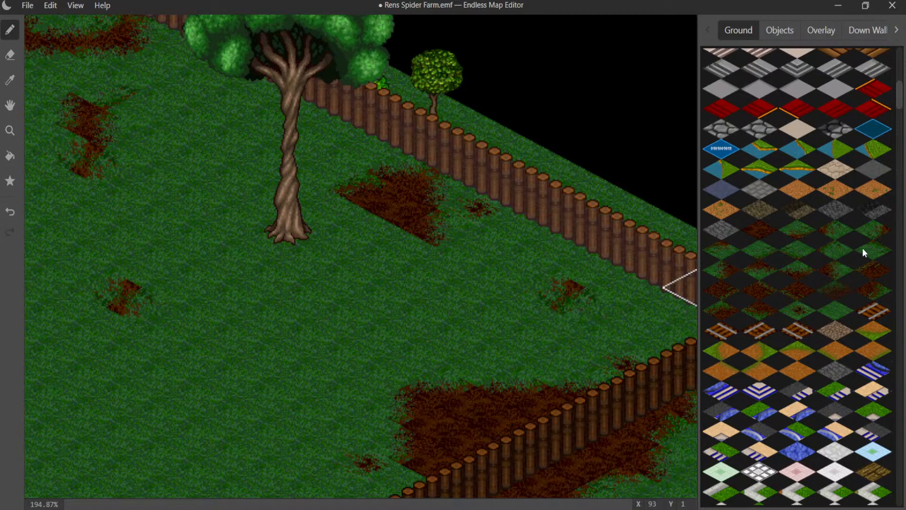
pyautogui.click(868, 234)
pyautogui.click(353, 214)
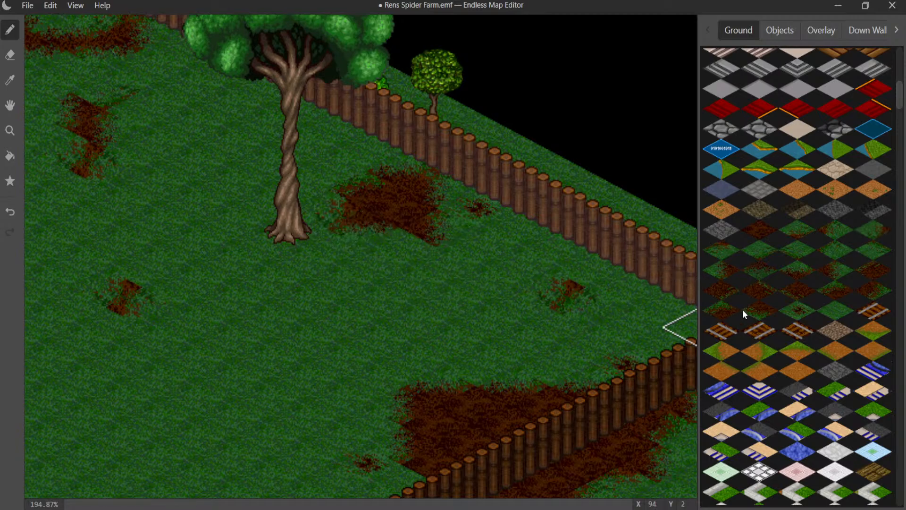
pyautogui.click(791, 313)
pyautogui.click(392, 245)
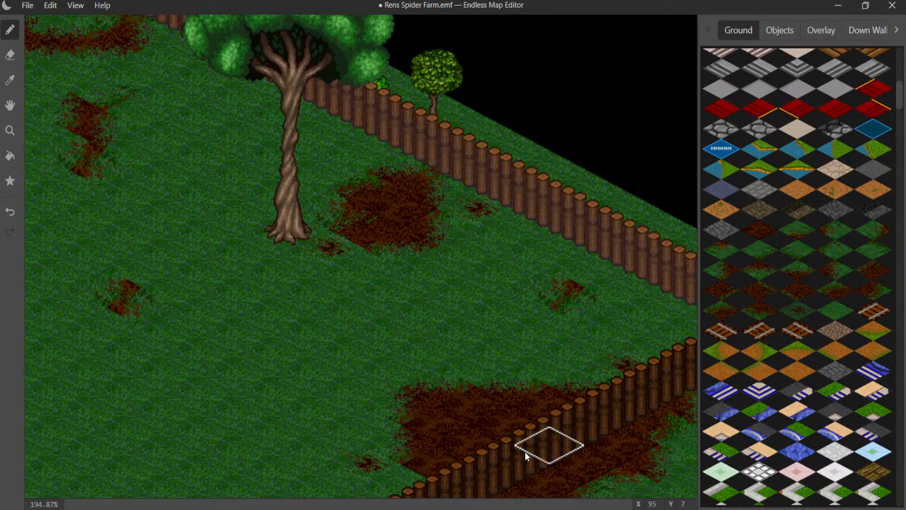
# - Place two leafy gnarled-trunk trees outside the log fence's corner, one in front of it and one behind it
pyautogui.scroll(-8, 769, 282)
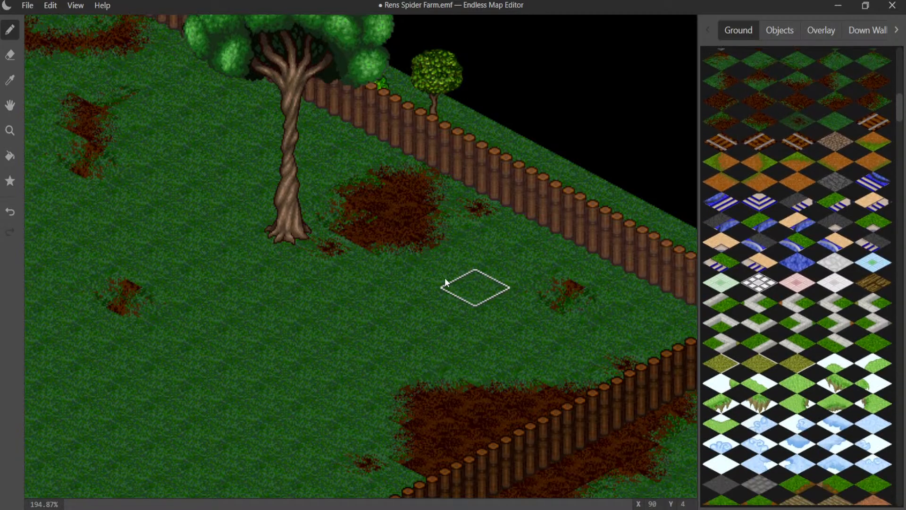
pyautogui.scroll(5, 797, 248)
pyautogui.moveTo(369, 294); pyautogui.dragTo(104, 207, button='middle')
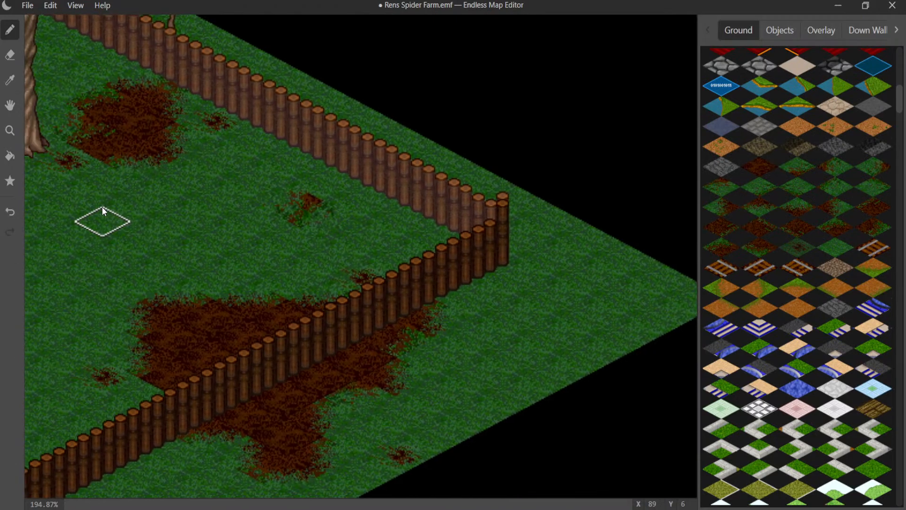
pyautogui.click(779, 31)
pyautogui.click(747, 266)
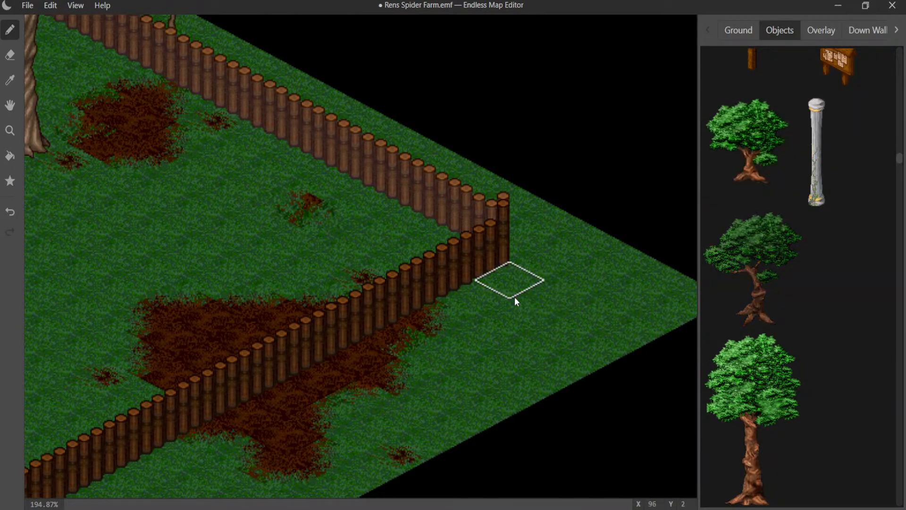
pyautogui.click(512, 300)
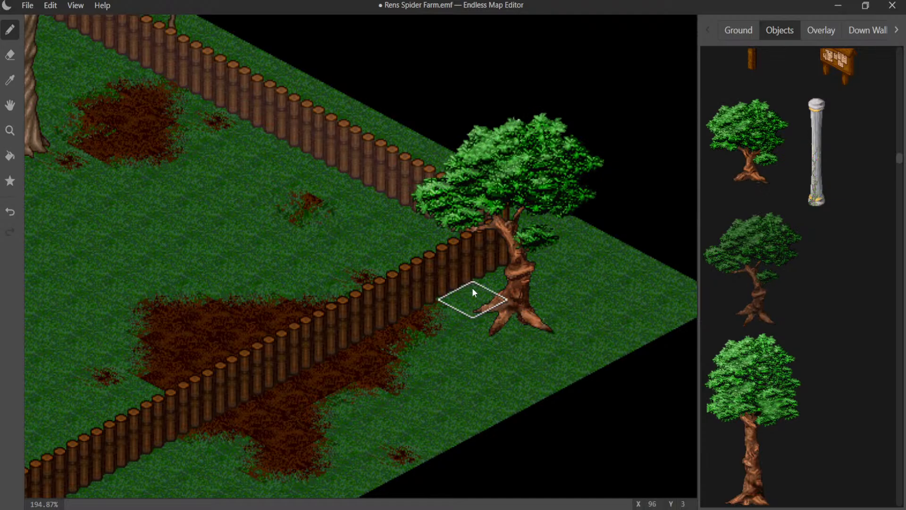
pyautogui.moveTo(457, 284); pyautogui.dragTo(593, 348, button='middle')
pyautogui.scroll(5, 763, 206)
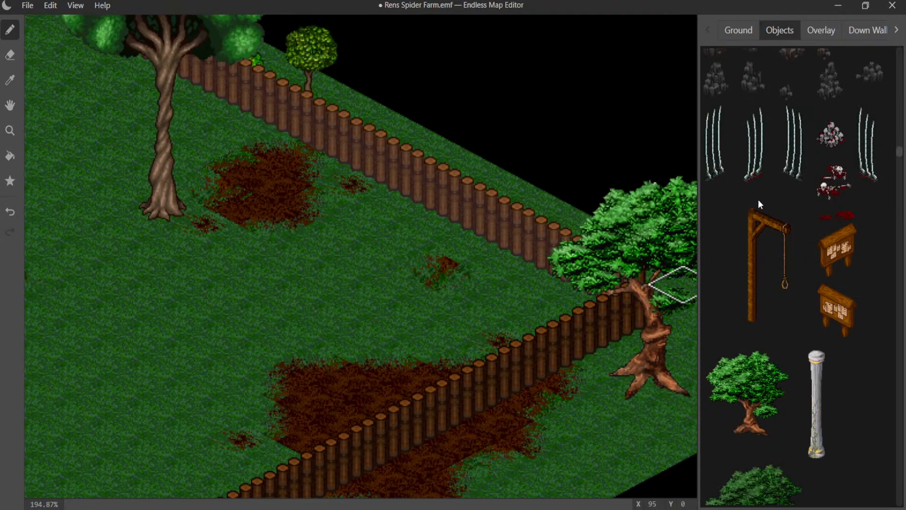
pyautogui.click(625, 241)
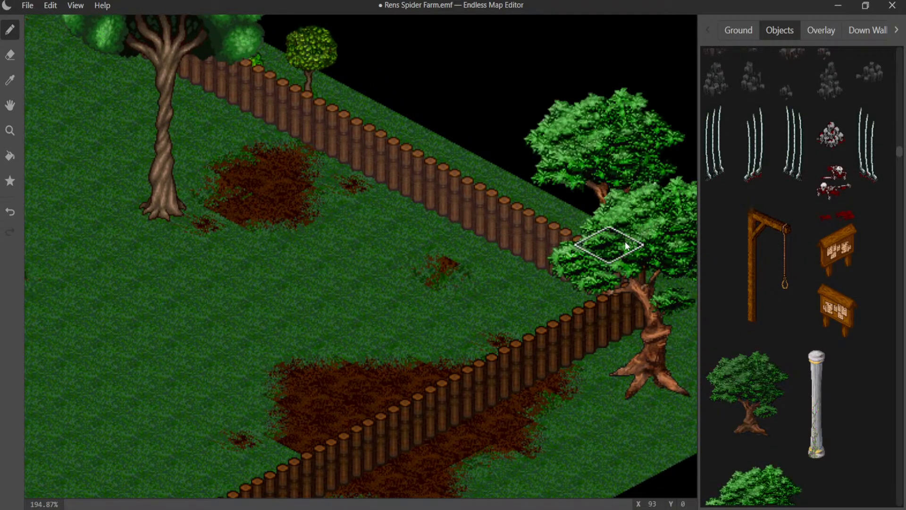
# - Try out a short straight-trunk tree in the grass inside the fence corner, beside the small dirt patch
pyautogui.scroll(1, 485, 279)
pyautogui.moveTo(483, 275); pyautogui.dragTo(386, 191, button='middle')
pyautogui.scroll(-1, 764, 284)
pyautogui.scroll(15, 767, 278)
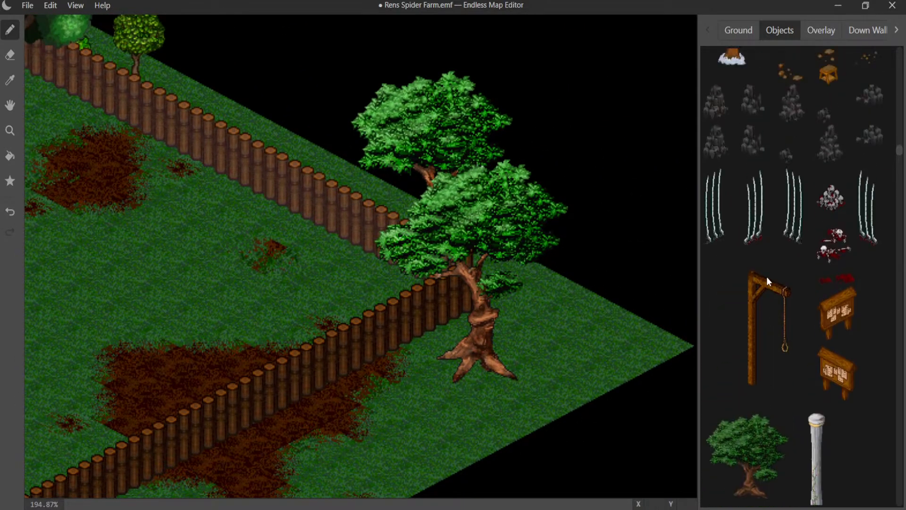
pyautogui.scroll(16, 766, 267)
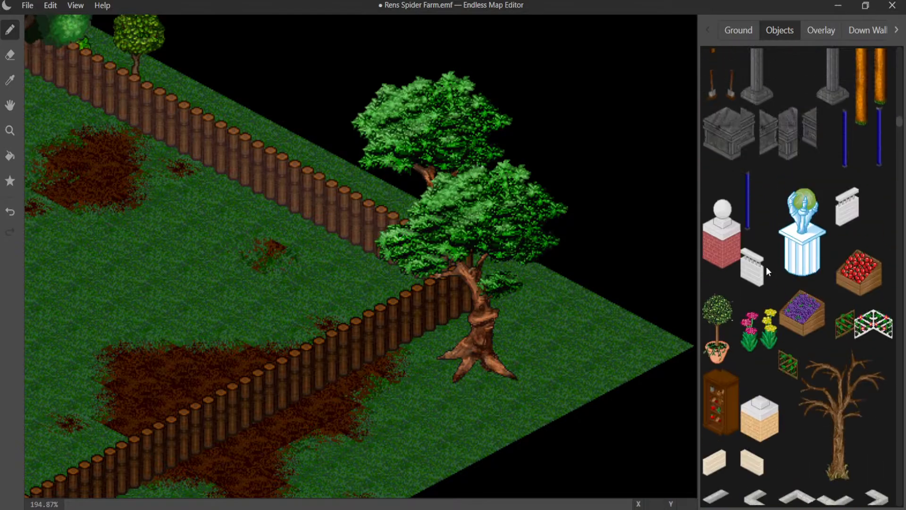
pyautogui.scroll(8, 766, 265)
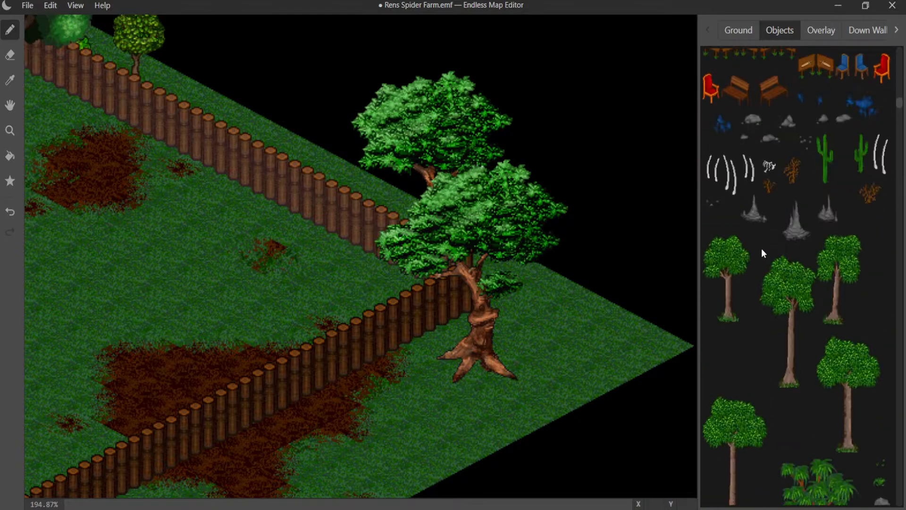
pyautogui.click(721, 300)
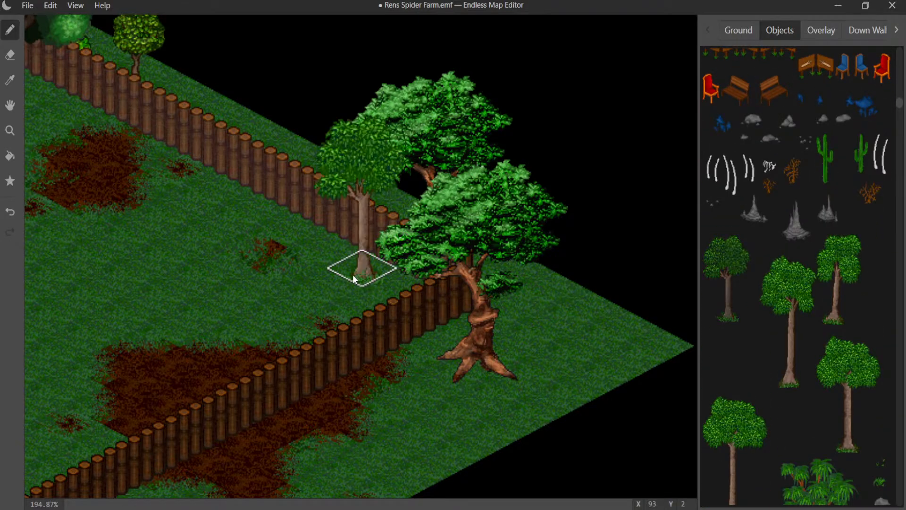
pyautogui.click(233, 236)
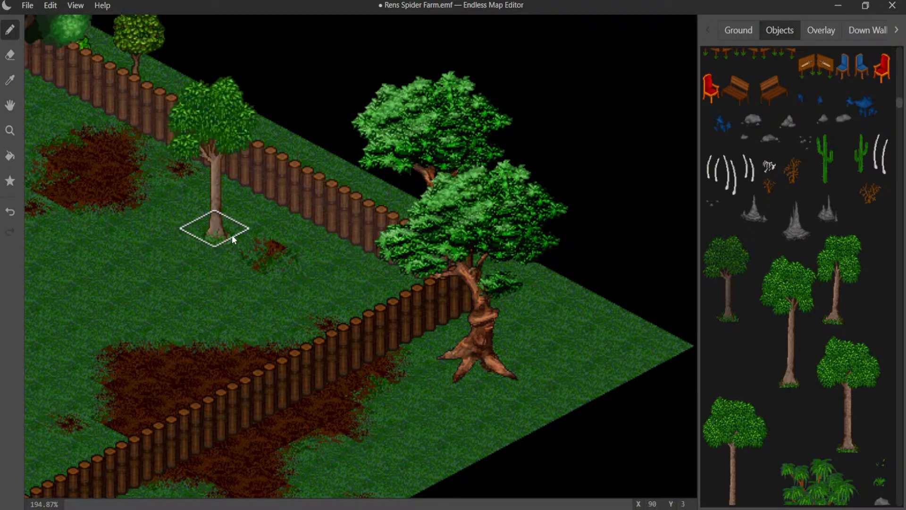
pyautogui.click(232, 236)
# - Try out the smallest round-crowned twisted-trunk tree along the log fence above the small dirt patch
pyautogui.scroll(12, 745, 187)
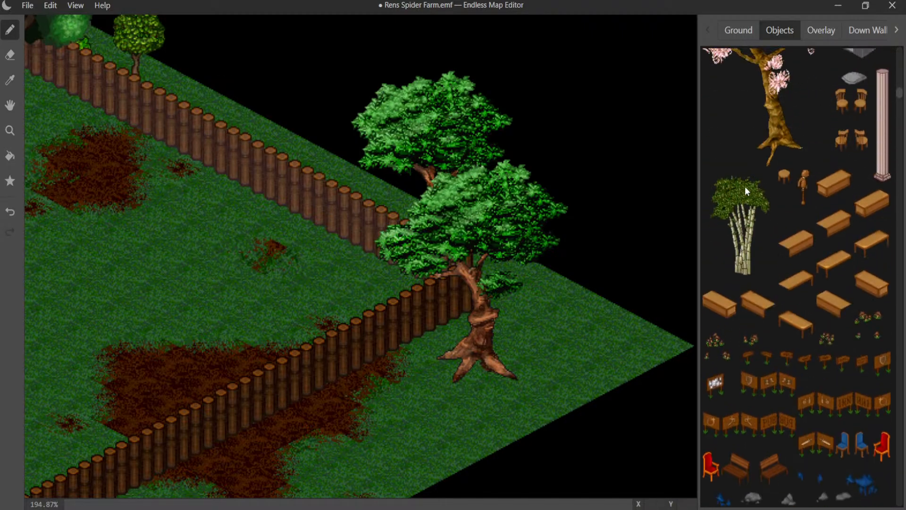
pyautogui.scroll(5, 745, 185)
pyautogui.scroll(6, 781, 265)
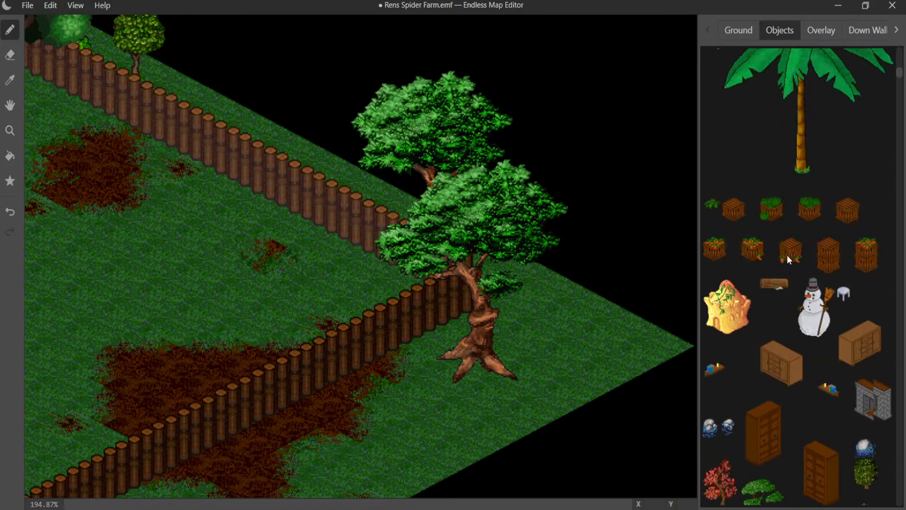
pyautogui.scroll(10, 788, 248)
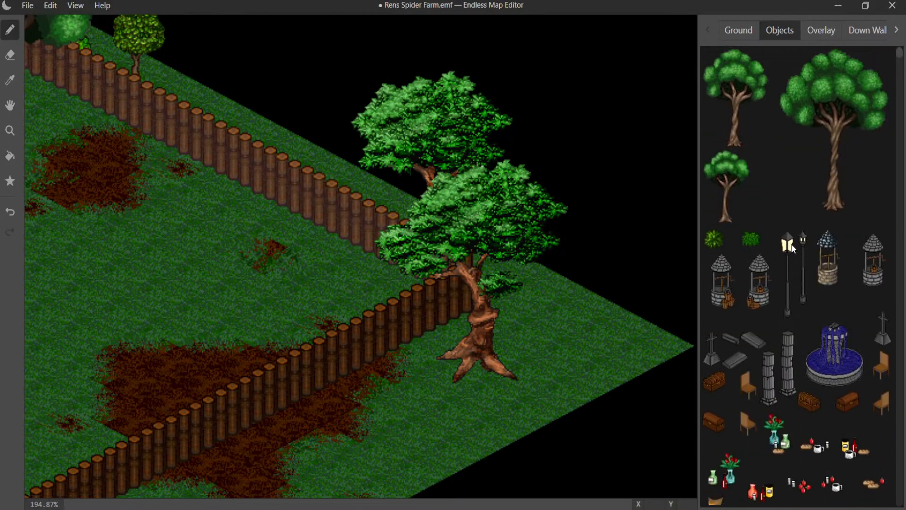
pyautogui.moveTo(441, 267)
pyautogui.mouseDown(button='middle')
pyautogui.moveTo(587, 382)
pyautogui.moveTo(687, 383)
pyautogui.moveTo(592, 256)
pyautogui.mouseUp(button='middle')
pyautogui.click(724, 217)
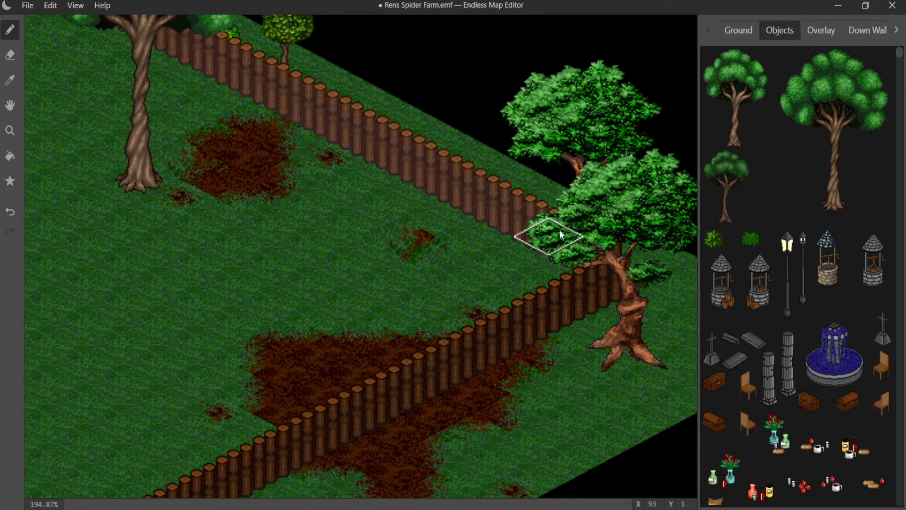
pyautogui.click(479, 233)
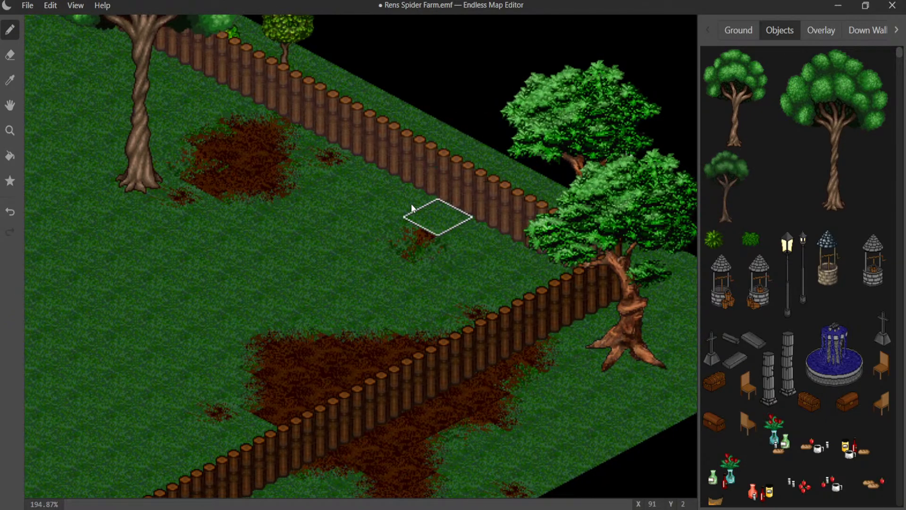
pyautogui.click(397, 193)
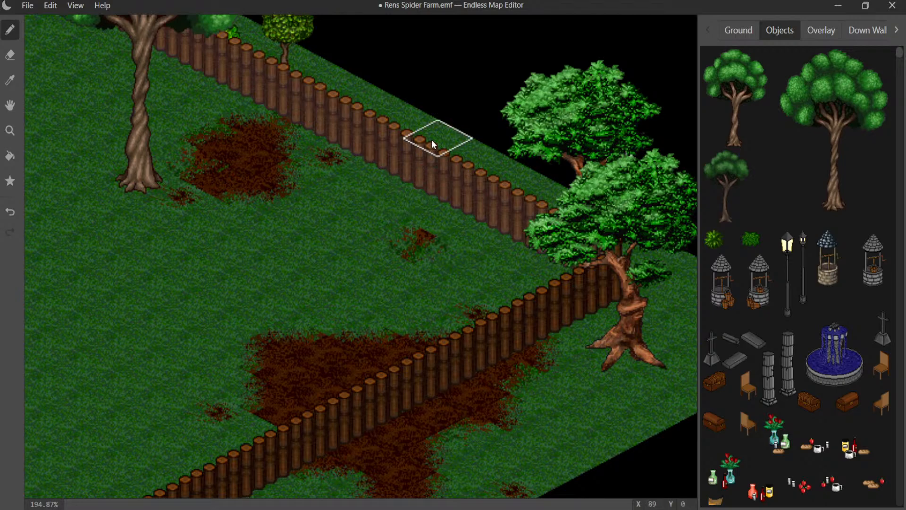
# - Place two tall straight-trunk trees outside the log fence, one near the corner and one beyond the large twisted-trunk tree
pyautogui.scroll(-10, 741, 185)
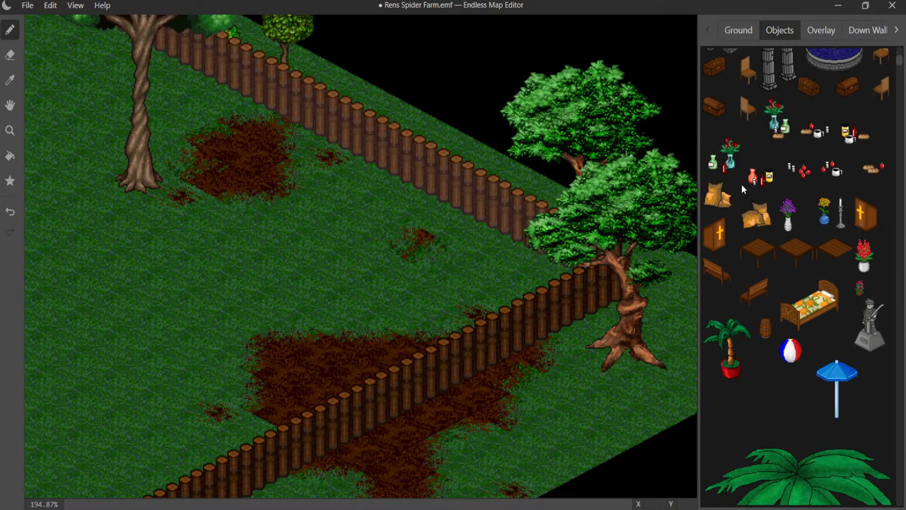
pyautogui.scroll(-10, 741, 189)
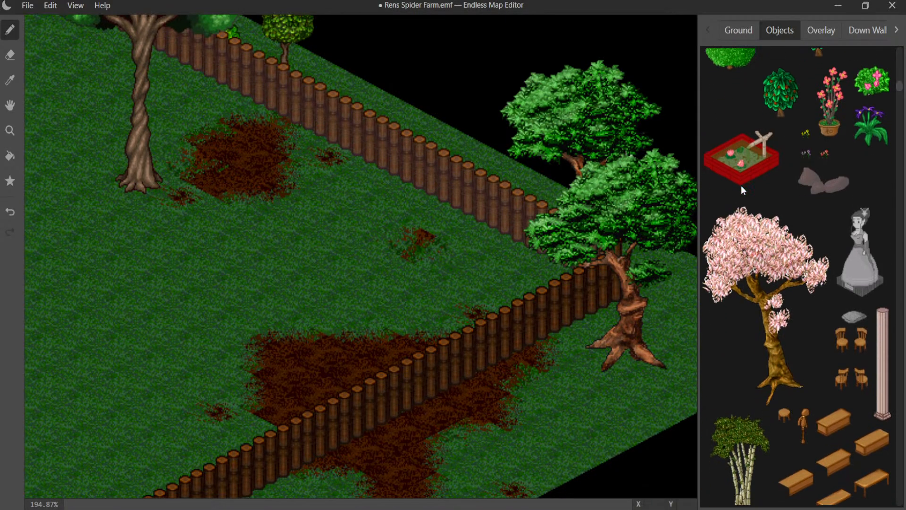
pyautogui.scroll(-10, 743, 198)
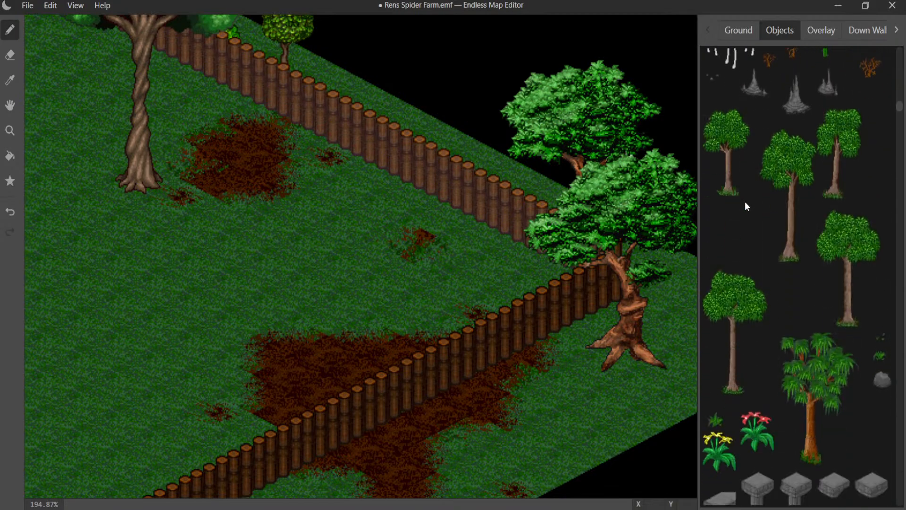
pyautogui.scroll(-1, 745, 202)
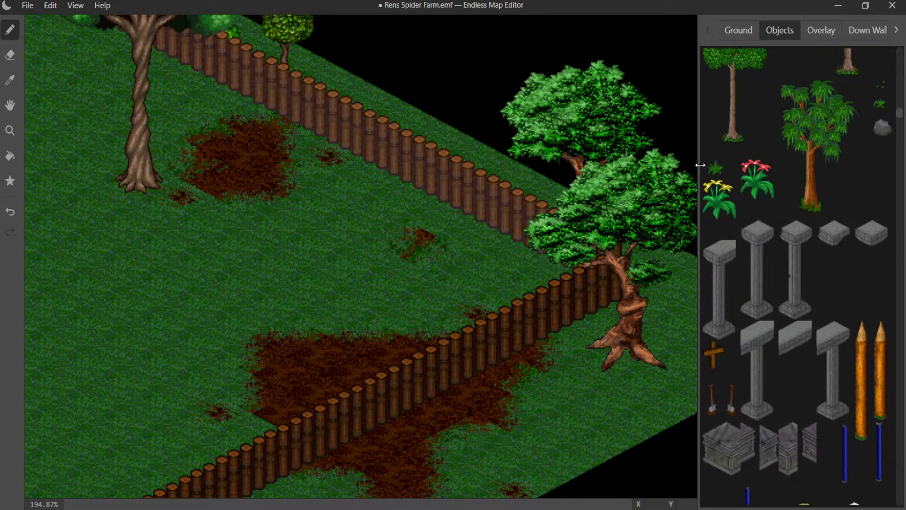
pyautogui.click(727, 124)
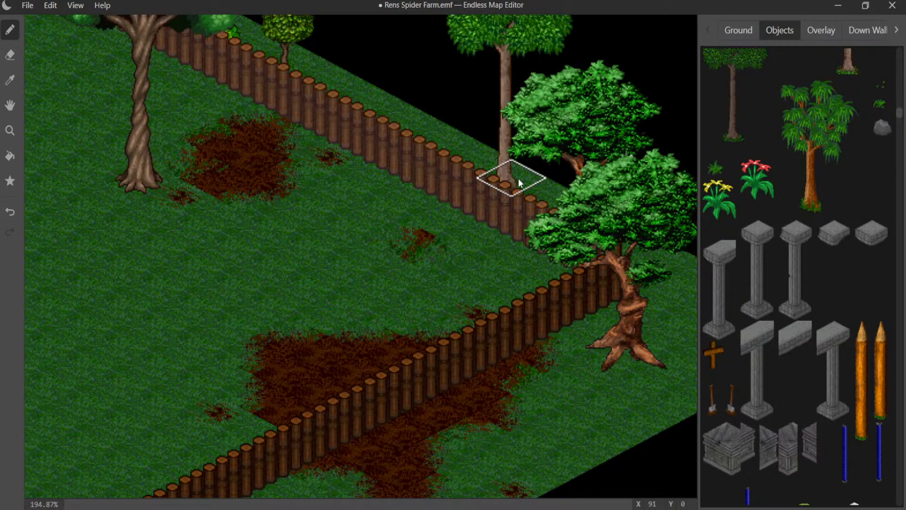
pyautogui.moveTo(519, 178); pyautogui.dragTo(887, 472, button='middle')
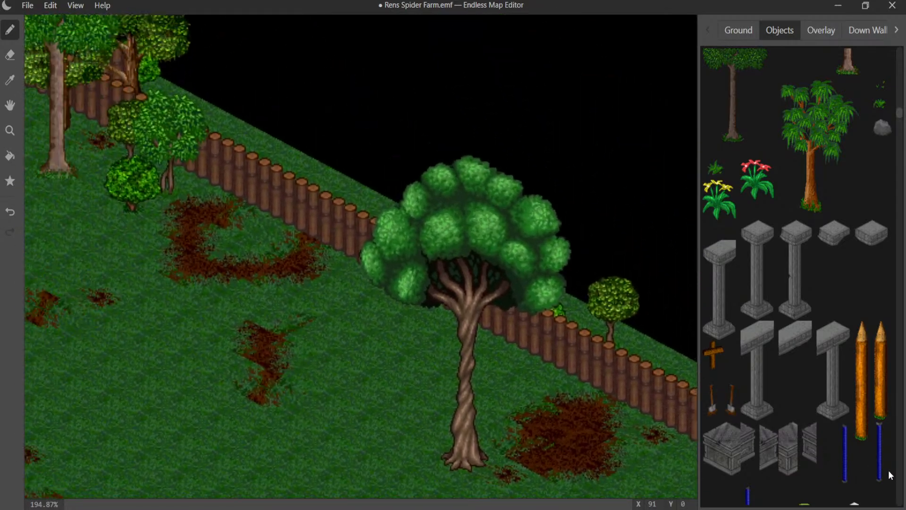
pyautogui.click(352, 196)
pyautogui.moveTo(341, 194); pyautogui.dragTo(1, 158, button='middle')
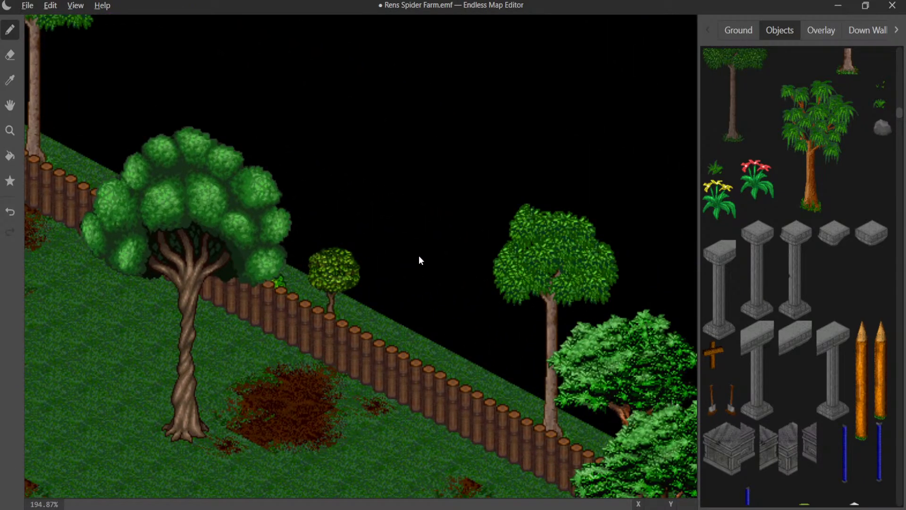
# - Save the map
pyautogui.scroll(-5, 418, 255)
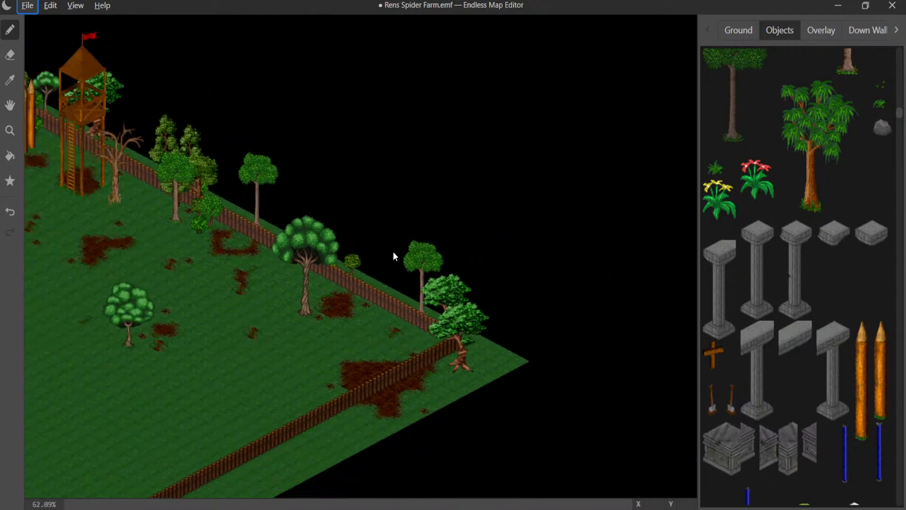
pyautogui.moveTo(263, 263); pyautogui.dragTo(573, 217, button='middle')
pyautogui.moveTo(417, 239); pyautogui.dragTo(661, 401, button='middle')
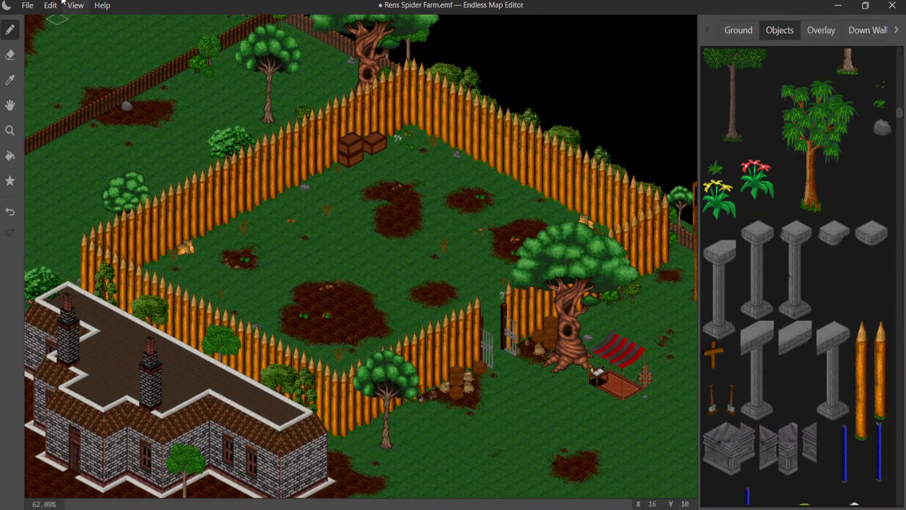
pyautogui.click(27, 5)
pyautogui.click(54, 100)
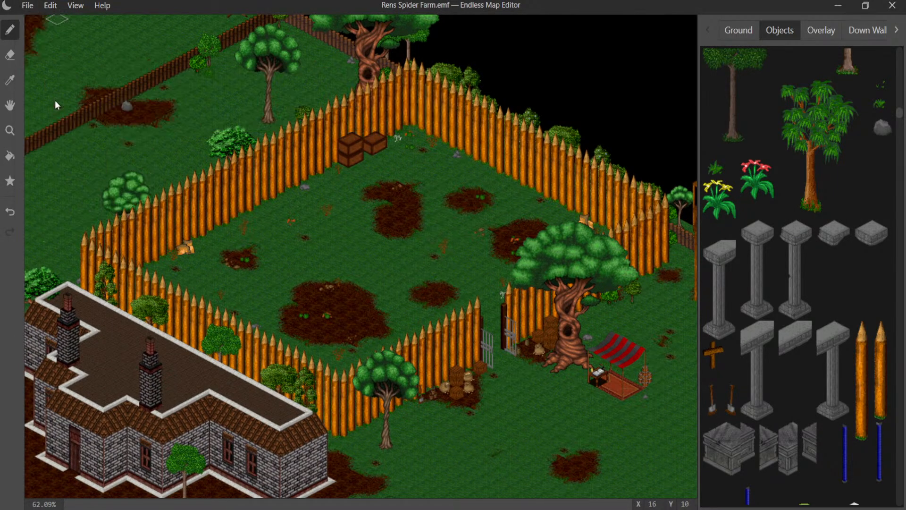
pyautogui.click(27, 6)
pyautogui.click(52, 100)
# - Place gray boulders beside the twisted-trunk tree near the crates and outside the log fence along the map edge
pyautogui.moveTo(257, 163); pyautogui.dragTo(290, 11, button='middle')
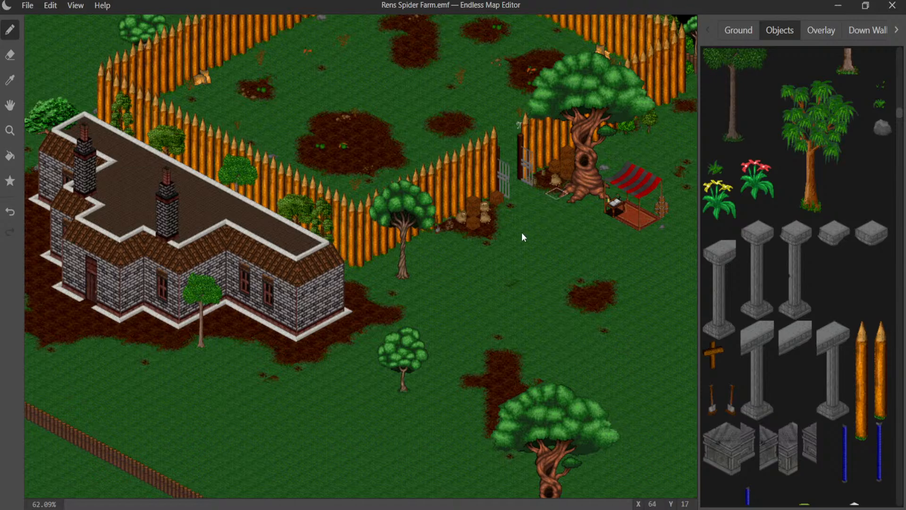
pyautogui.scroll(5, 517, 236)
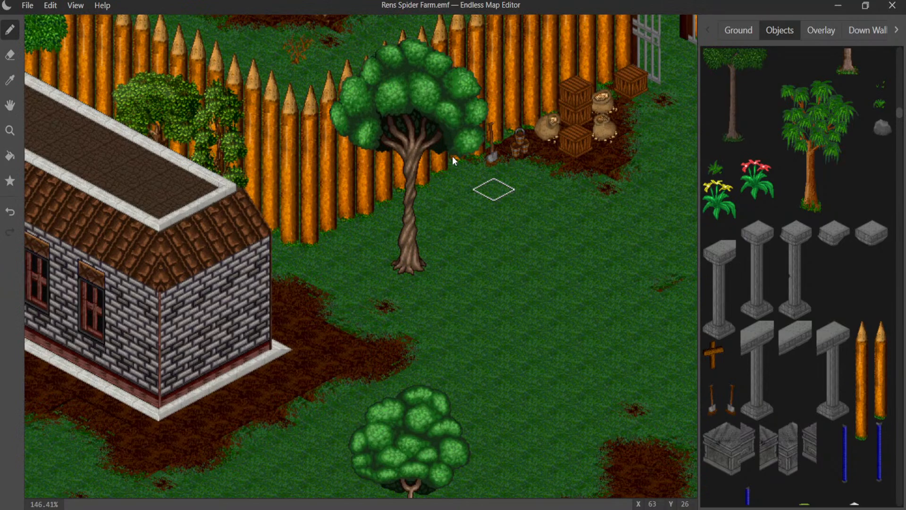
pyautogui.moveTo(453, 156); pyautogui.dragTo(432, 118, button='middle')
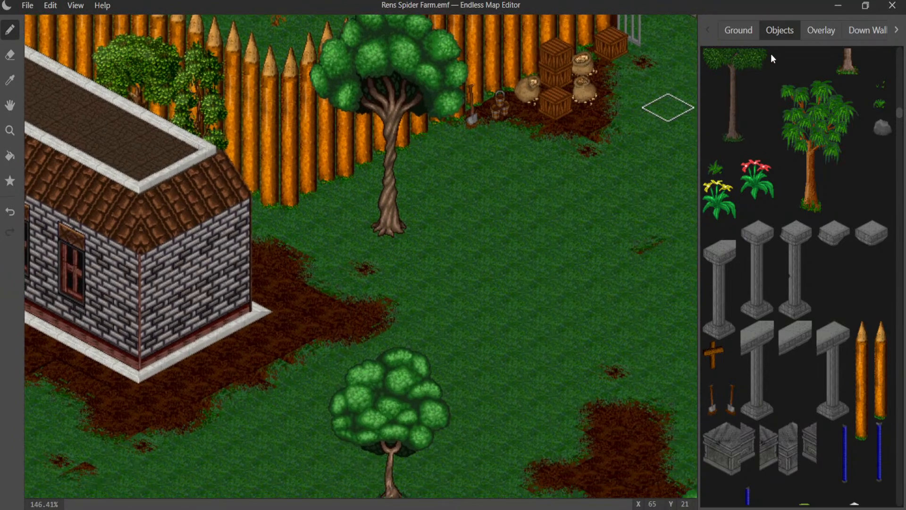
pyautogui.click(880, 127)
pyautogui.click(424, 161)
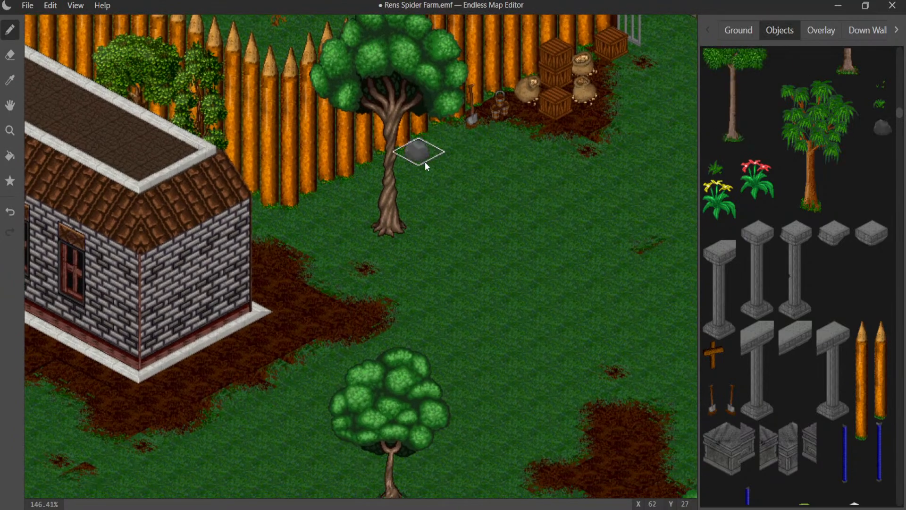
pyautogui.moveTo(441, 236); pyautogui.dragTo(266, 68, button='middle')
pyautogui.moveTo(462, 188); pyautogui.dragTo(211, 2, button='middle')
pyautogui.click(404, 279)
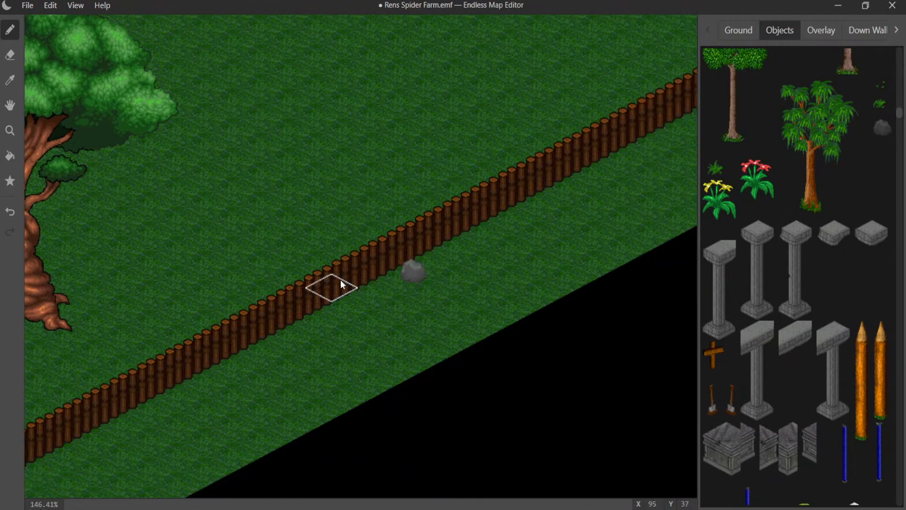
# - Place boulders beside the large gnarled tree near the fence corner and next to the bush by the other gnarled tree
pyautogui.moveTo(445, 206); pyautogui.dragTo(696, 137, button='middle')
pyautogui.moveTo(73, 171); pyautogui.dragTo(437, 84, button='middle')
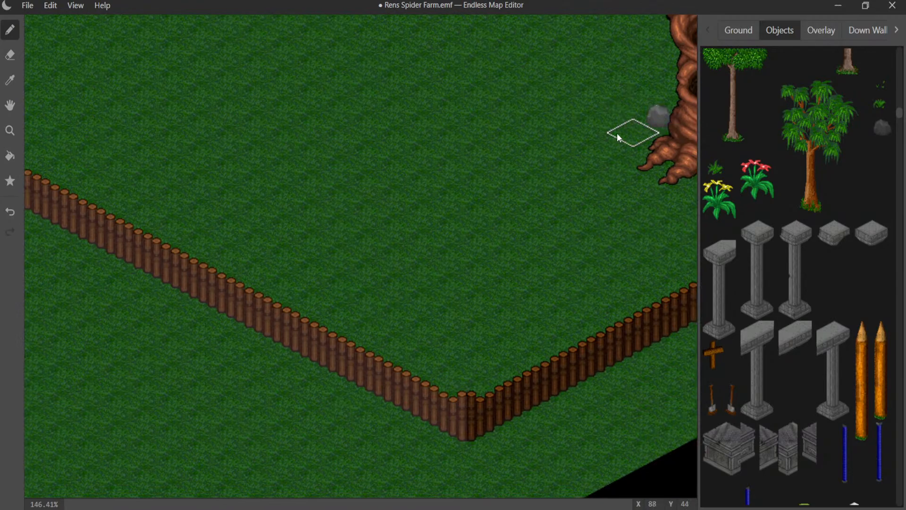
pyautogui.moveTo(617, 132); pyautogui.dragTo(411, 137, button='middle')
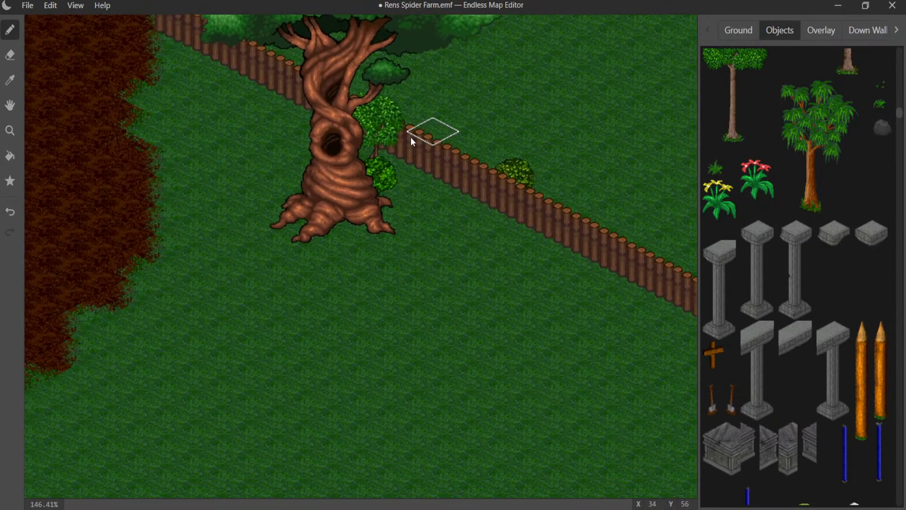
pyautogui.click(410, 178)
# - Place small rocks beside the roofed gate's post and in the grass between the large gnarled tree and the dirt path
pyautogui.moveTo(417, 177); pyautogui.dragTo(227, 258, button='middle')
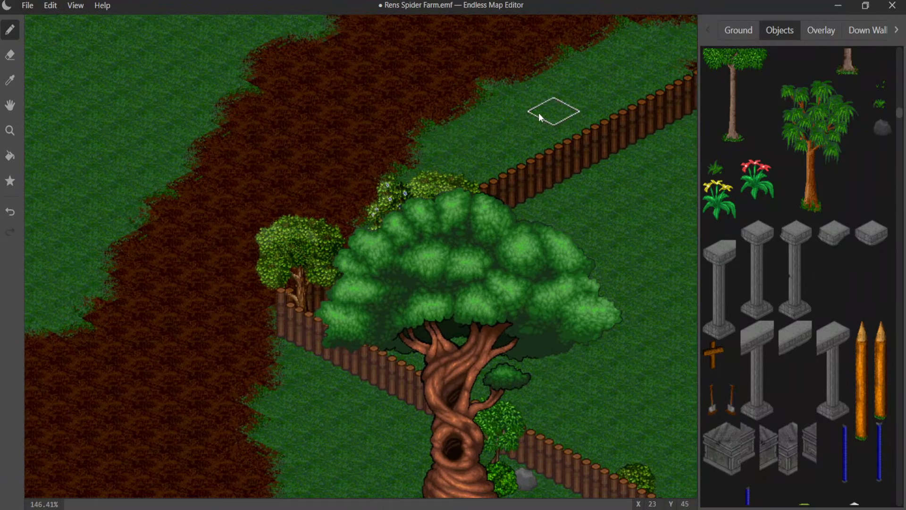
pyautogui.moveTo(539, 112); pyautogui.dragTo(219, 174, button='middle')
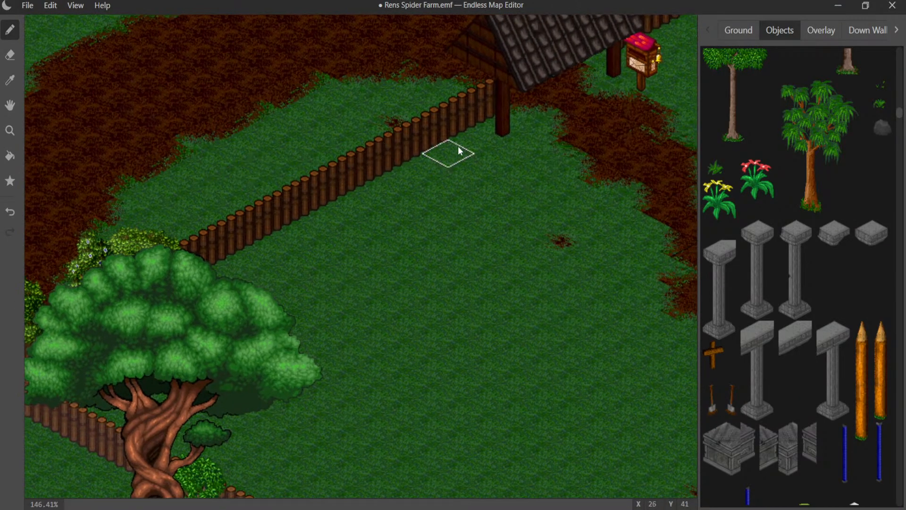
pyautogui.scroll(5, 808, 154)
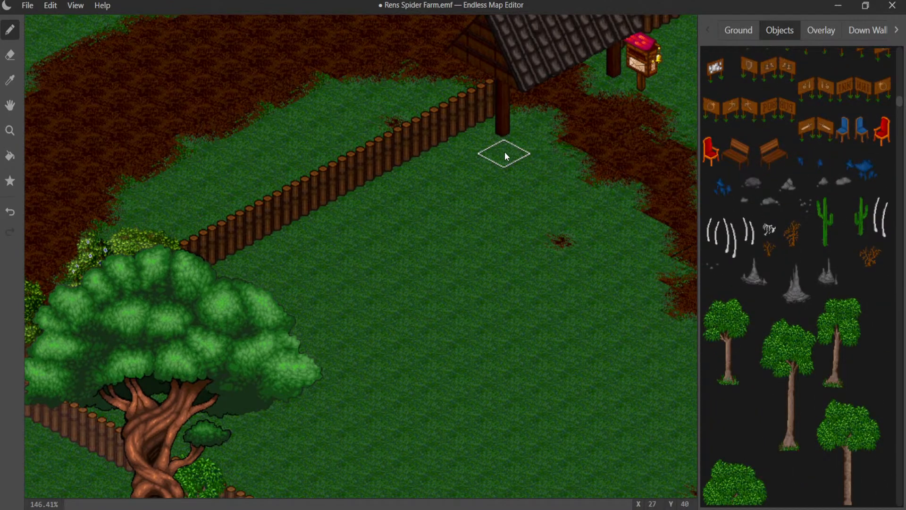
pyautogui.click(482, 149)
pyautogui.moveTo(495, 214); pyautogui.dragTo(446, 43, button='middle')
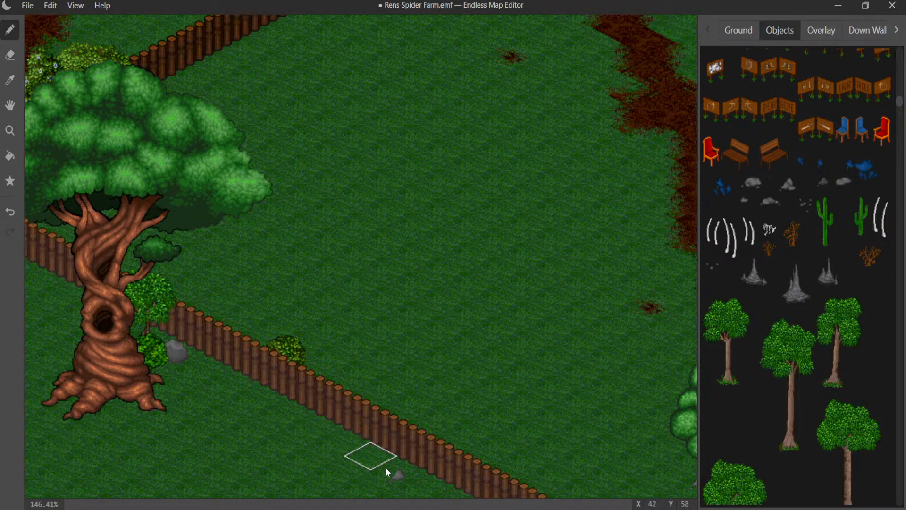
pyautogui.click(362, 252)
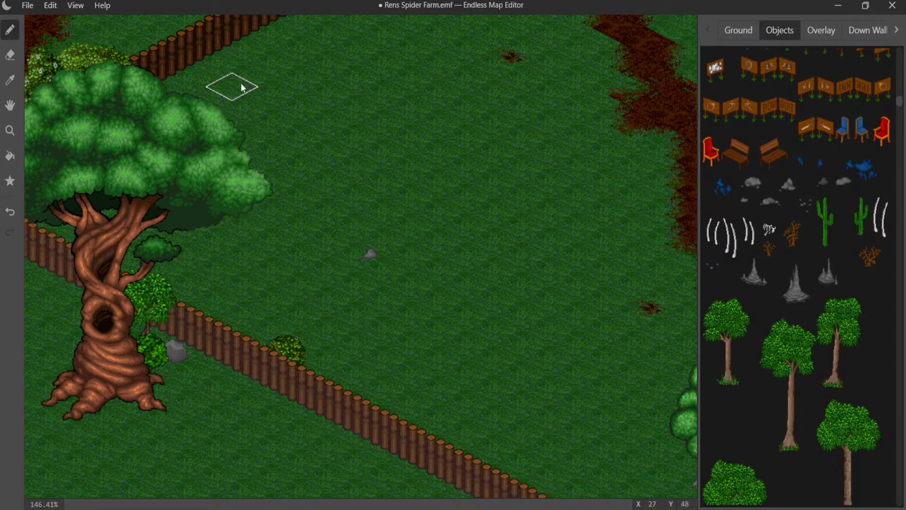
pyautogui.click(255, 98)
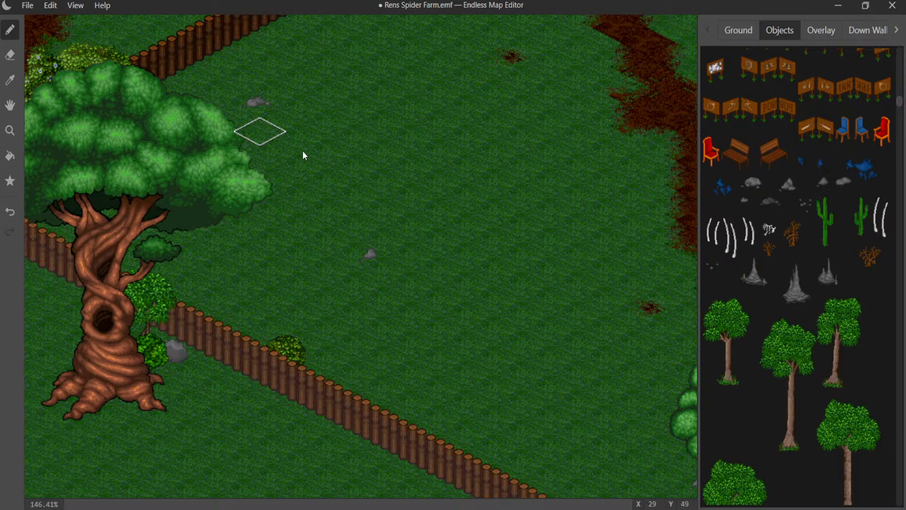
# - Add small rocks beside the round-crowned tree near the house and against the outer side of the log fence
pyautogui.moveTo(354, 216); pyautogui.dragTo(86, 120, button='middle')
pyautogui.moveTo(298, 250); pyautogui.dragTo(326, 122, button='middle')
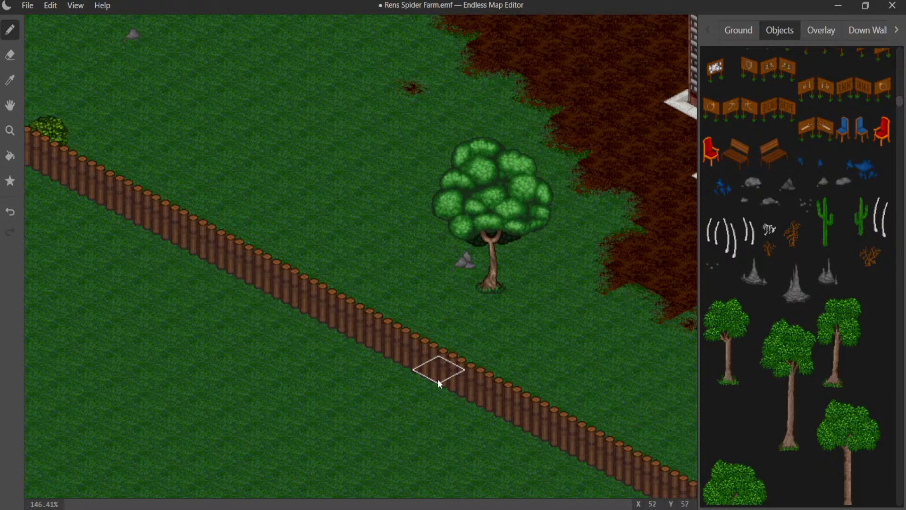
pyautogui.moveTo(437, 370); pyautogui.dragTo(2, 157, button='middle')
pyautogui.scroll(-3, 146, 200)
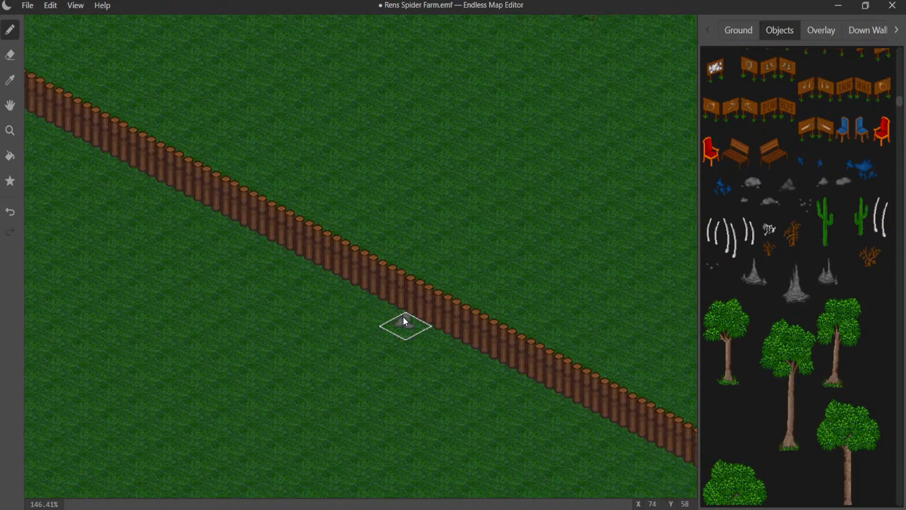
pyautogui.click(403, 316)
# - Examine the decorated grounds around the house, market stall, roofed gate and palisade
pyautogui.moveTo(242, 319); pyautogui.dragTo(528, 434, button='middle')
pyautogui.moveTo(163, 243); pyautogui.dragTo(420, 477, button='middle')
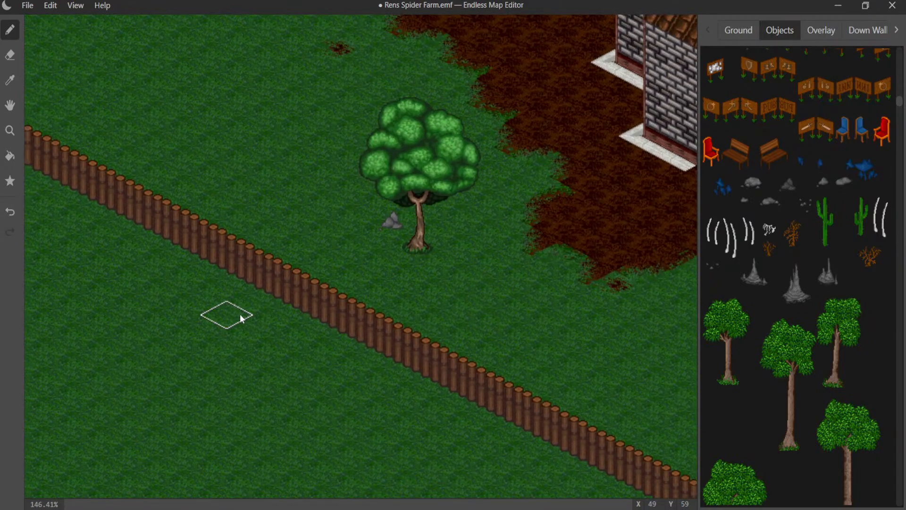
pyautogui.moveTo(240, 314); pyautogui.dragTo(351, 501, button='middle')
pyautogui.scroll(-2, 302, 425)
pyautogui.scroll(-3, 403, 270)
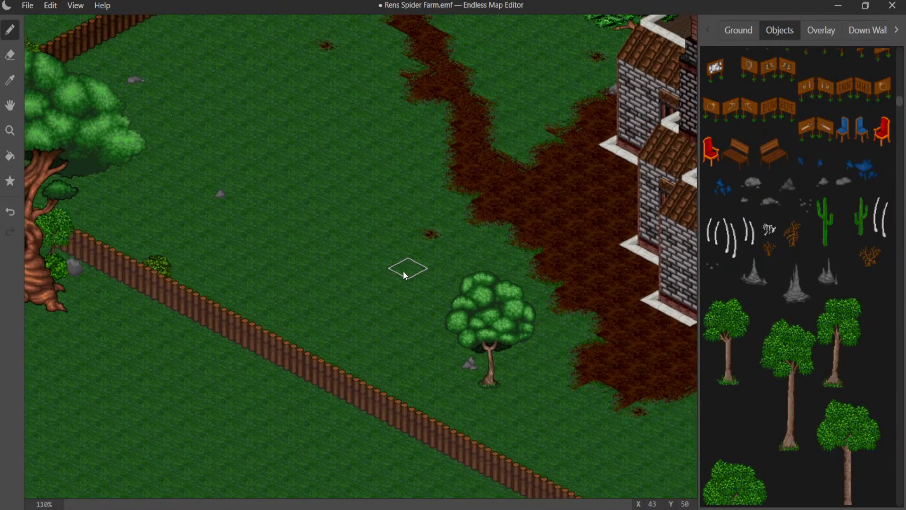
pyautogui.scroll(-2, 397, 260)
pyautogui.moveTo(398, 259); pyautogui.dragTo(145, 222, button='middle')
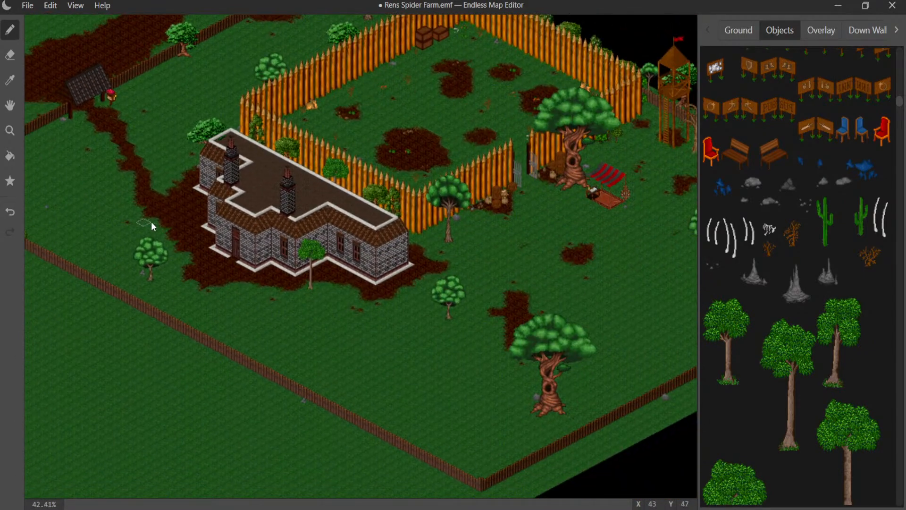
pyautogui.moveTo(226, 250); pyautogui.dragTo(139, 278, button='middle')
pyautogui.scroll(5, 330, 278)
pyautogui.moveTo(344, 279); pyautogui.dragTo(174, 237, button='middle')
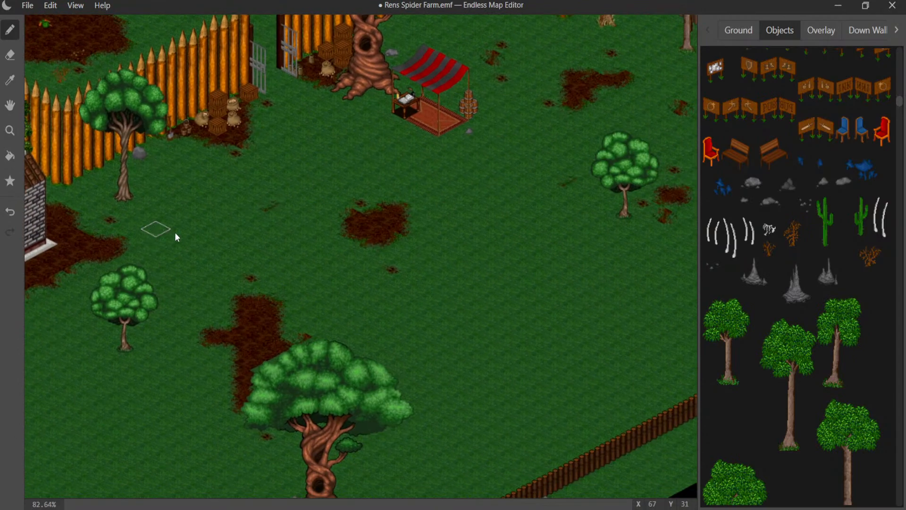
pyautogui.scroll(2, 320, 248)
pyautogui.moveTo(318, 245); pyautogui.dragTo(376, 141, button='middle')
pyautogui.moveTo(313, 176); pyautogui.dragTo(415, 169, button='middle')
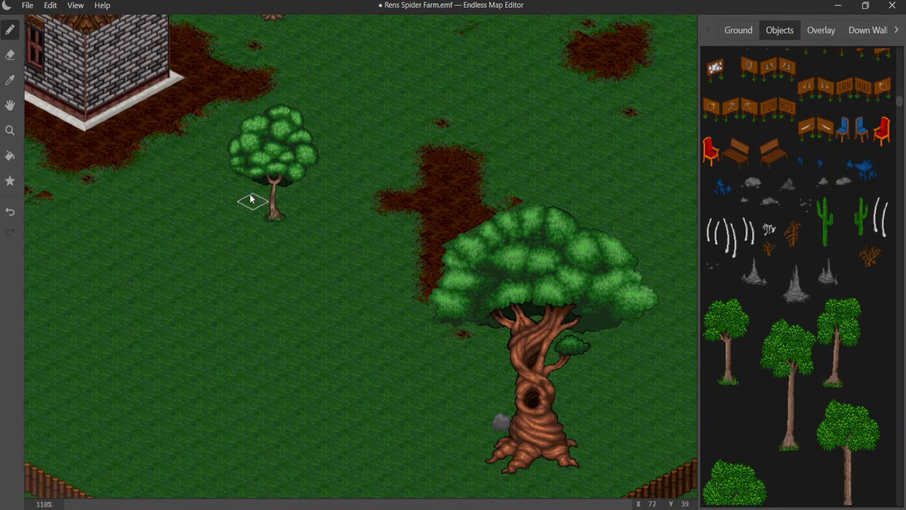
pyautogui.moveTo(250, 194); pyautogui.dragTo(589, 390, button='middle')
pyautogui.moveTo(305, 304); pyautogui.dragTo(544, 425, button='middle')
pyautogui.moveTo(126, 270); pyautogui.dragTo(459, 318, button='middle')
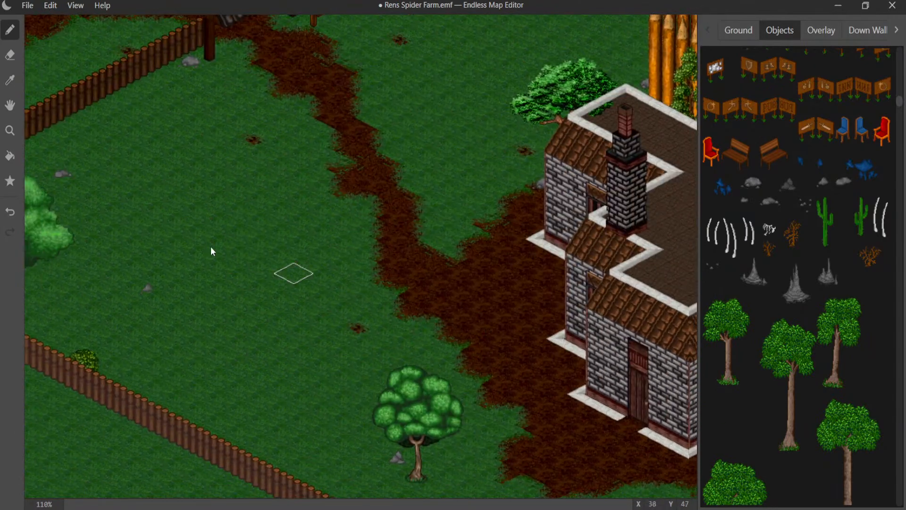
pyautogui.moveTo(205, 241); pyautogui.dragTo(322, 322, button='middle')
pyautogui.moveTo(346, 235); pyautogui.dragTo(52, 353, button='middle')
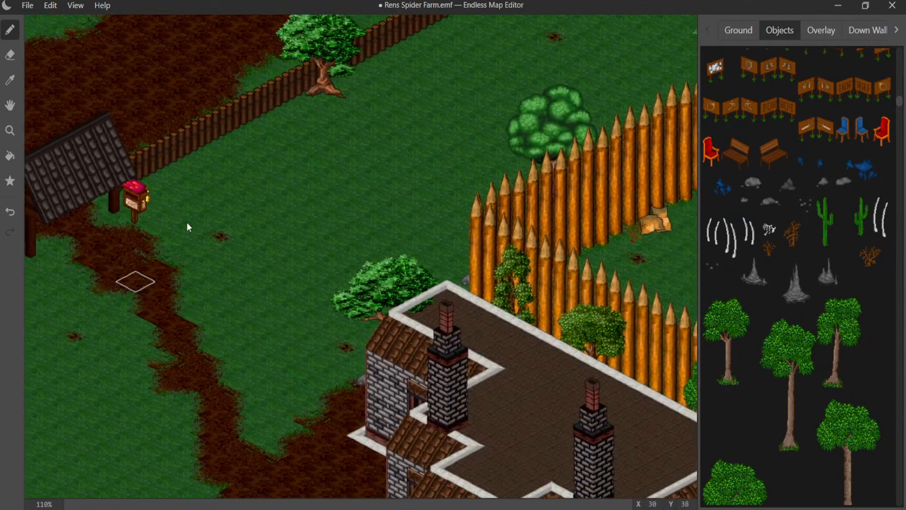
pyautogui.moveTo(282, 100); pyautogui.dragTo(84, 294, button='middle')
pyautogui.moveTo(221, 236); pyautogui.dragTo(165, 287, button='middle')
# - Start a new sign titled "Flirty Bush" on the small round bush beside the log fence
pyautogui.scroll(3, 443, 190)
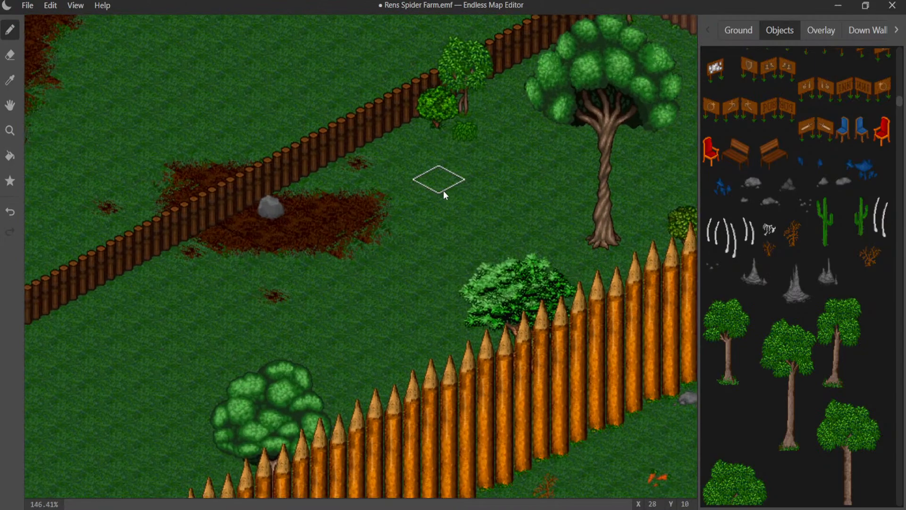
pyautogui.scroll(3, 443, 191)
pyautogui.moveTo(432, 185); pyautogui.dragTo(289, 328, button='middle')
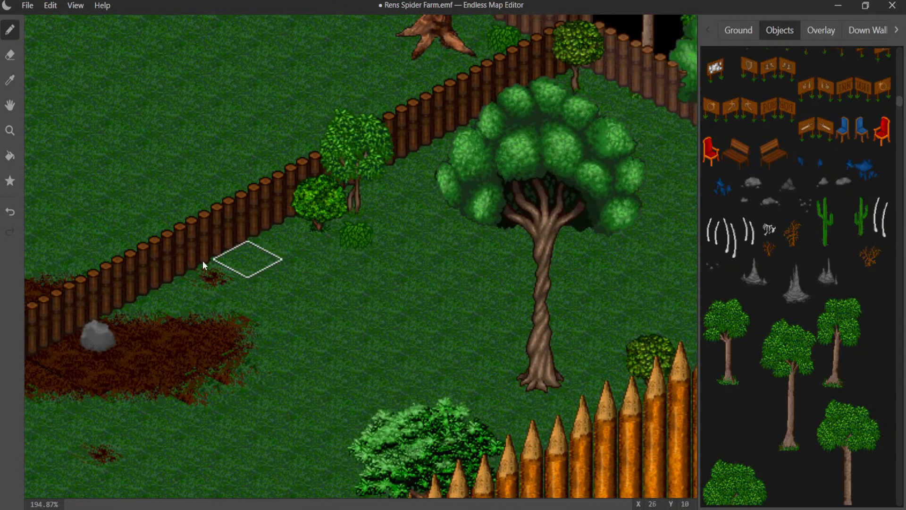
pyautogui.click(10, 180)
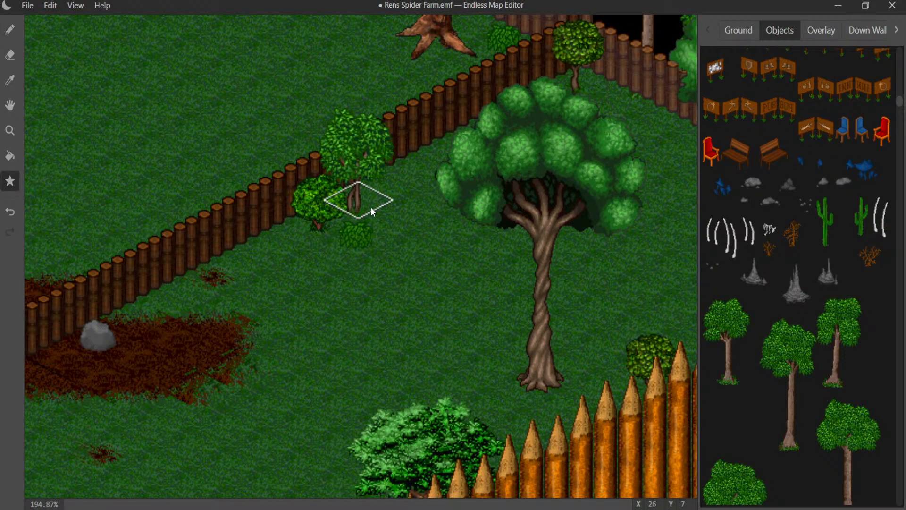
pyautogui.click(331, 210)
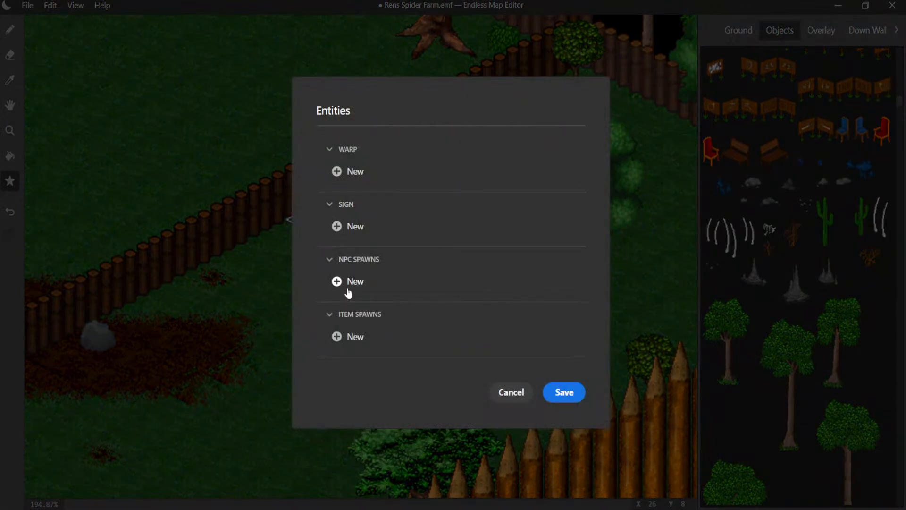
pyautogui.click(338, 235)
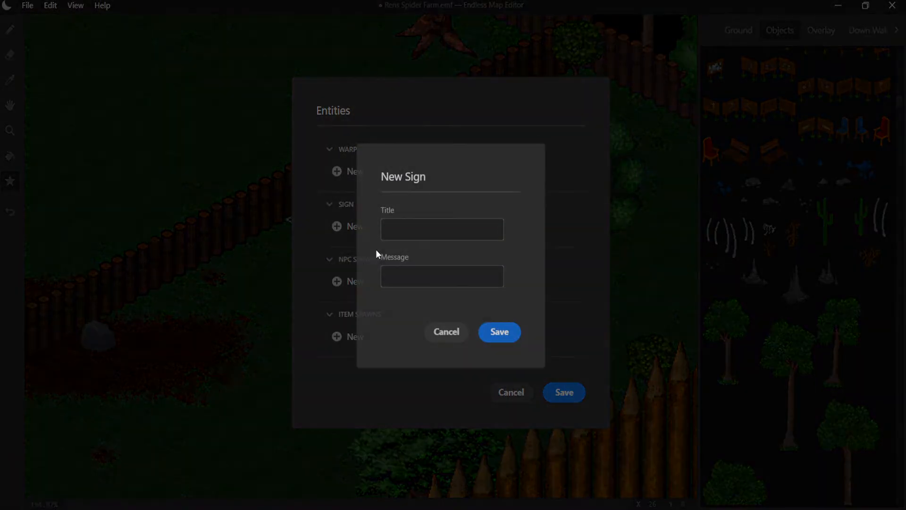
pyautogui.click(399, 230)
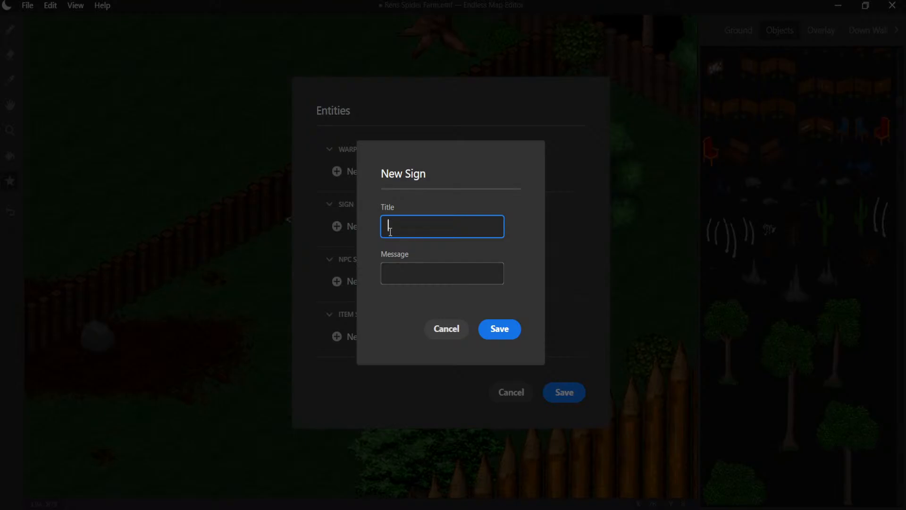
pyautogui.write('Flirty Bush')
# - Try out "Tee-Hee" as the sign's message and clear it again
pyautogui.click(406, 279)
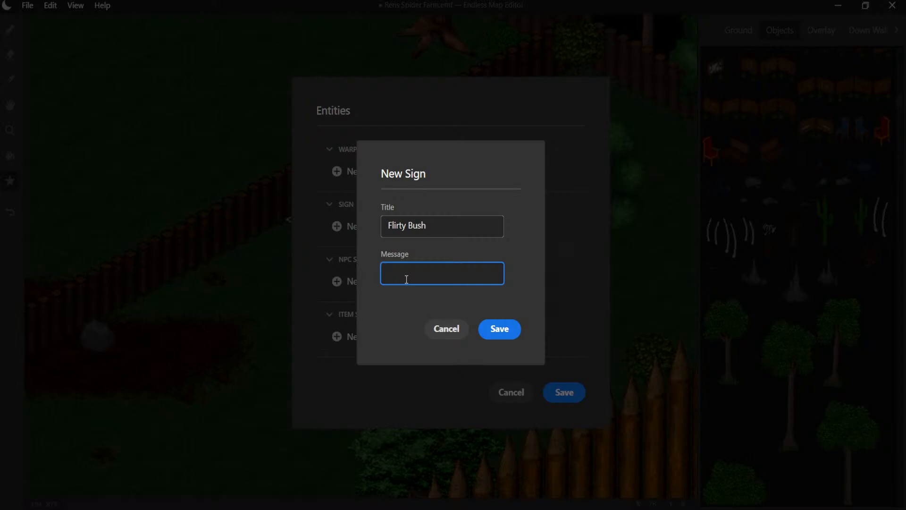
pyautogui.write('Tee-Hee')
pyautogui.press('BackSpace')
pyautogui.press('BackSpace')
pyautogui.press('BackSpace')
pyautogui.press('BackSpace')
pyautogui.press('BackSpace')
pyautogui.press('BackSpace')
pyautogui.press('BackSpace')
pyautogui.press('BackSpace')
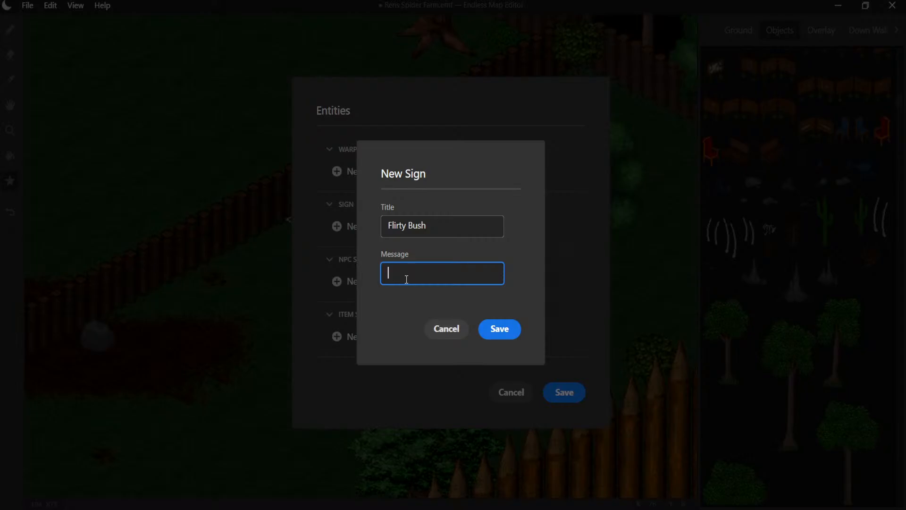
# - Give the "Flirty Bush" sign the message "Would you like to leaf with me?" and save it to the bush's tile
pyautogui.write('Would you like to leaf with me')
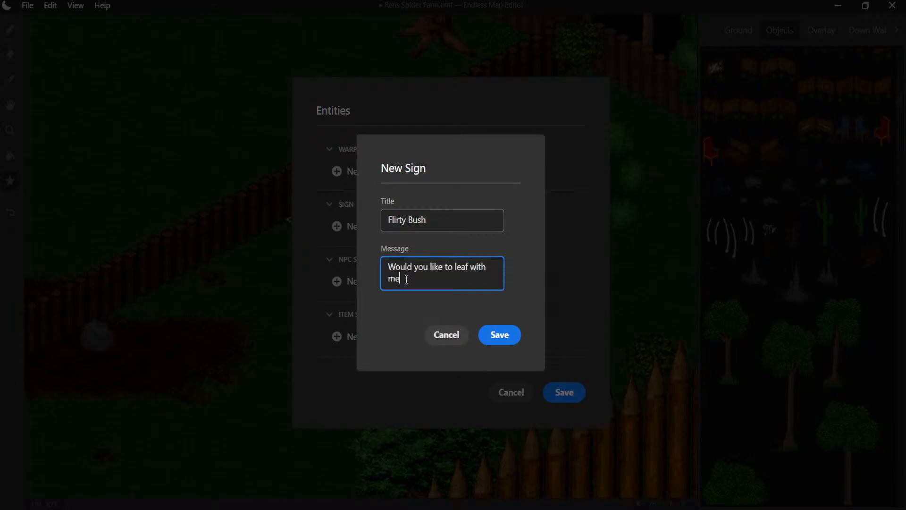
pyautogui.write('?')
pyautogui.click(507, 342)
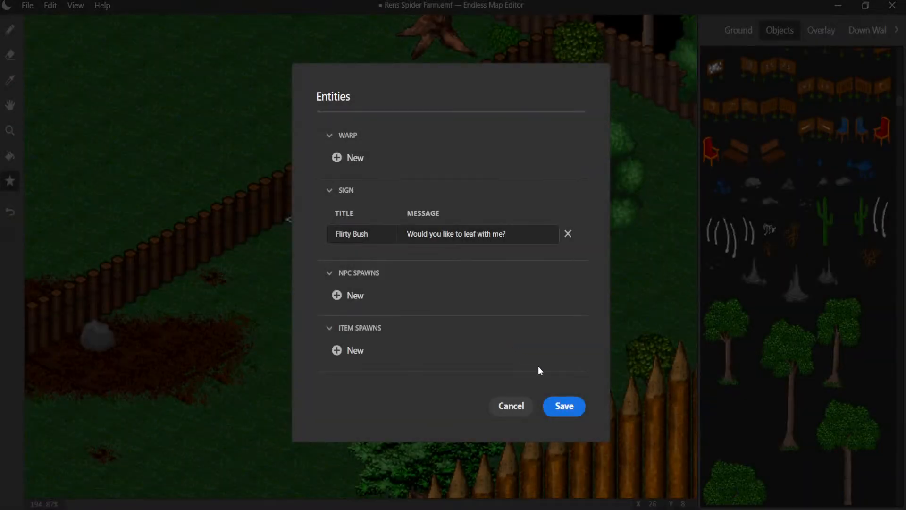
pyautogui.click(564, 406)
# - Examine the grounds from the signed bush past the palisade and mailbox to the giant twisted tree with the hollow trunk
pyautogui.scroll(-1, 316, 239)
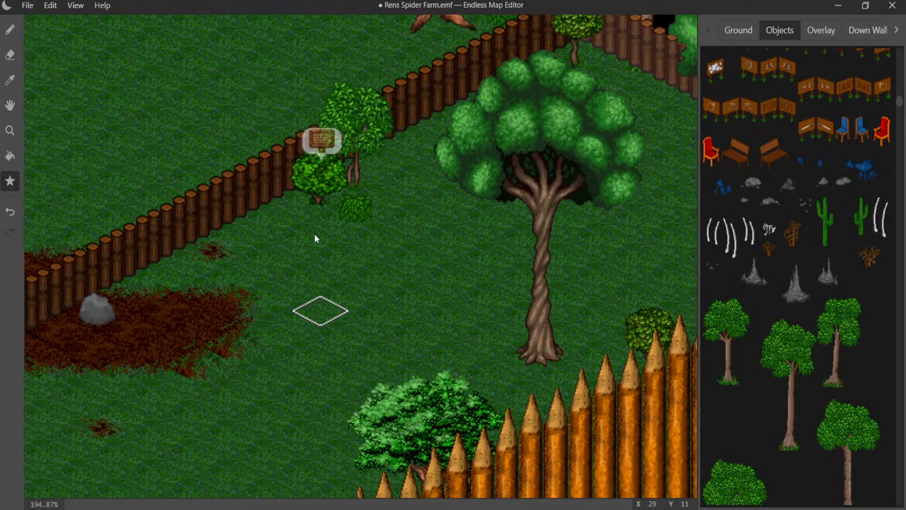
pyautogui.moveTo(315, 235); pyautogui.dragTo(450, 24, button='middle')
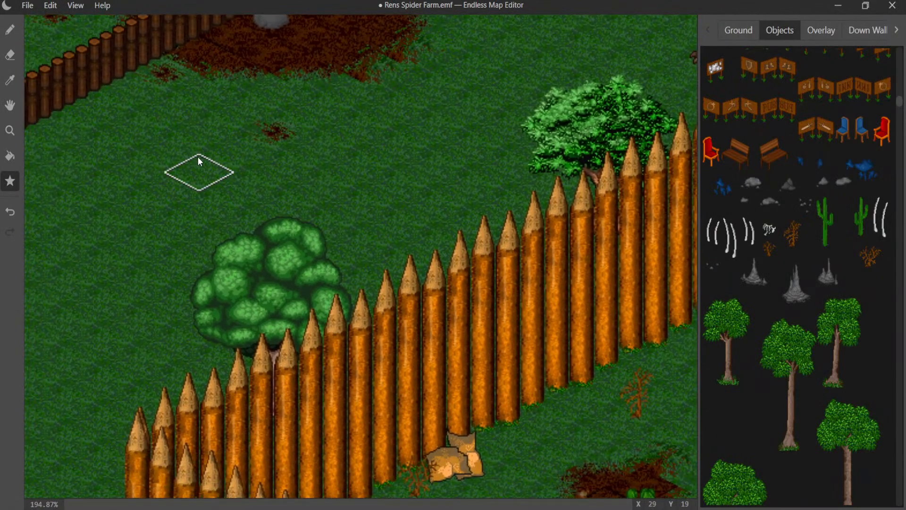
pyautogui.moveTo(200, 161); pyautogui.dragTo(453, 147, button='middle')
pyautogui.moveTo(212, 166); pyautogui.dragTo(587, 59, button='middle')
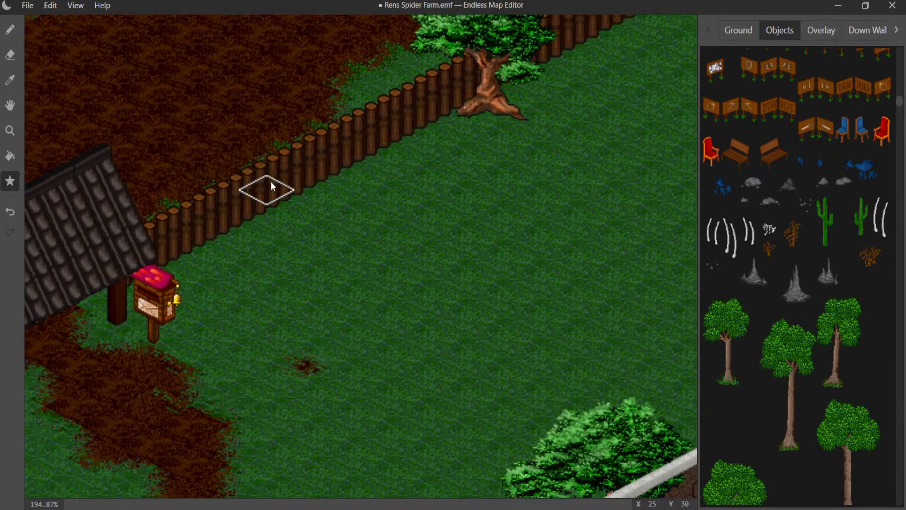
pyautogui.moveTo(141, 318); pyautogui.dragTo(566, 129, button='middle')
pyautogui.moveTo(400, 157); pyautogui.dragTo(518, 19, button='middle')
pyautogui.moveTo(409, 88); pyautogui.dragTo(724, 3, button='middle')
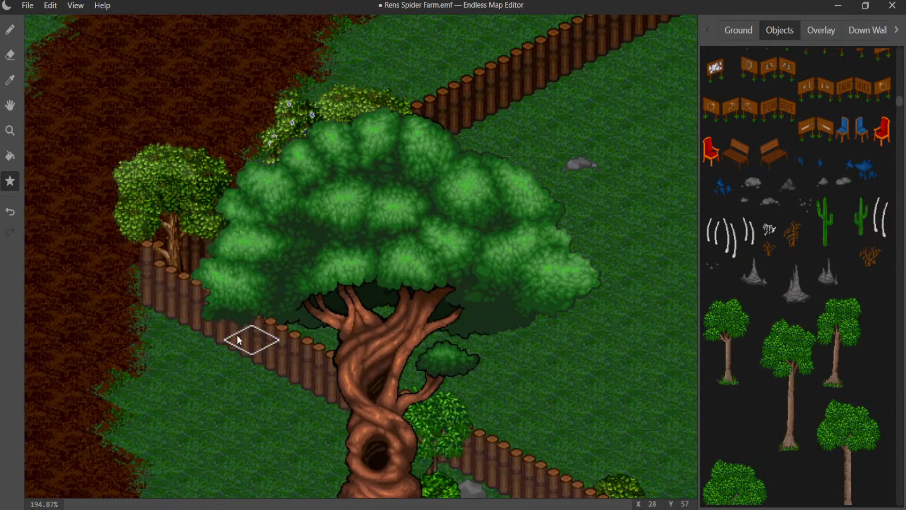
pyautogui.moveTo(238, 340); pyautogui.dragTo(391, 183, button='middle')
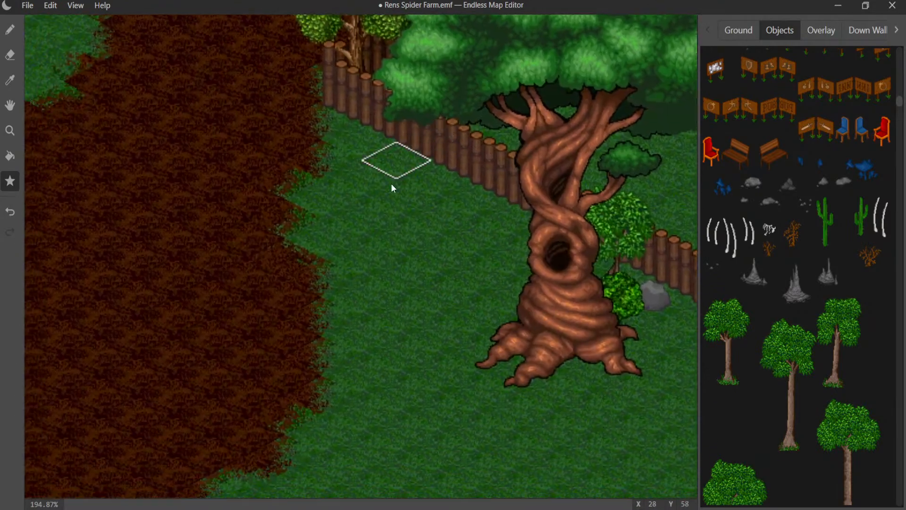
# - Browse the object graphics from the stone columns through furniture and fruit crates to the red and orange autumn trees
pyautogui.click(744, 34)
pyautogui.click(780, 32)
pyautogui.scroll(-10, 784, 165)
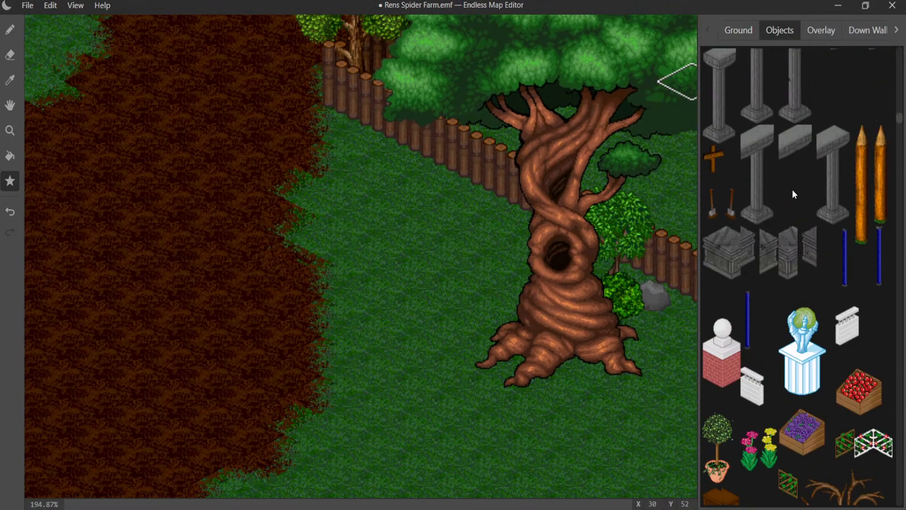
pyautogui.scroll(-15, 795, 198)
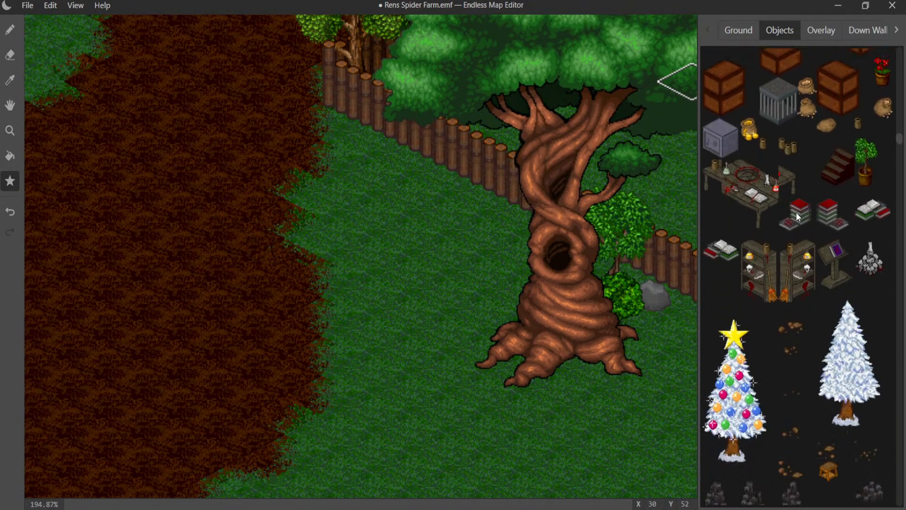
pyautogui.scroll(-15, 793, 216)
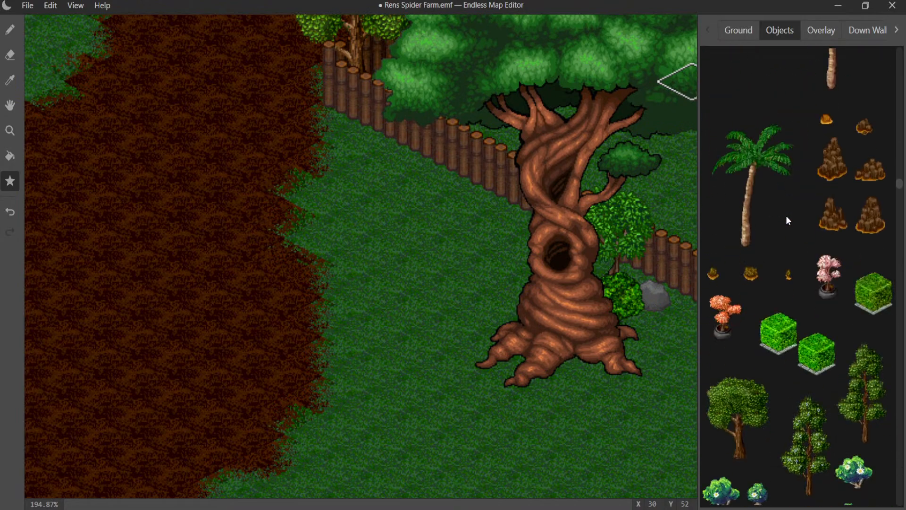
pyautogui.scroll(-15, 786, 215)
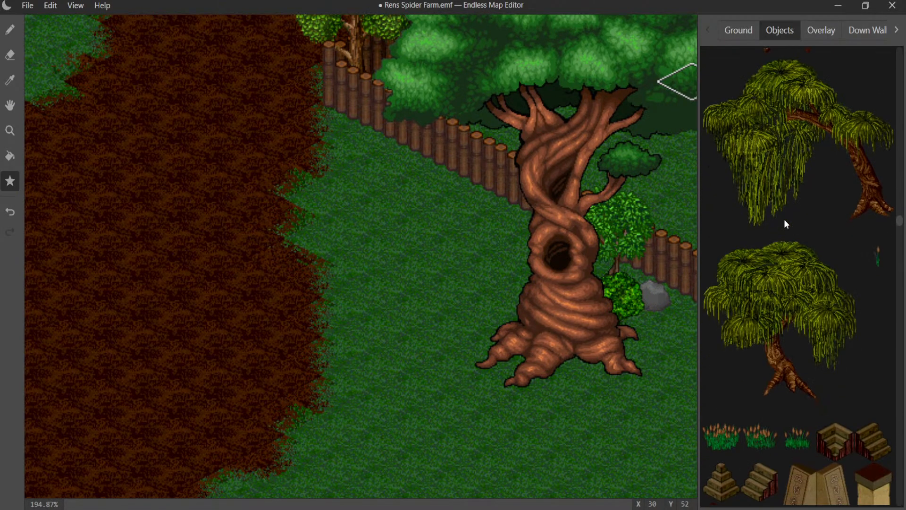
pyautogui.scroll(-15, 783, 219)
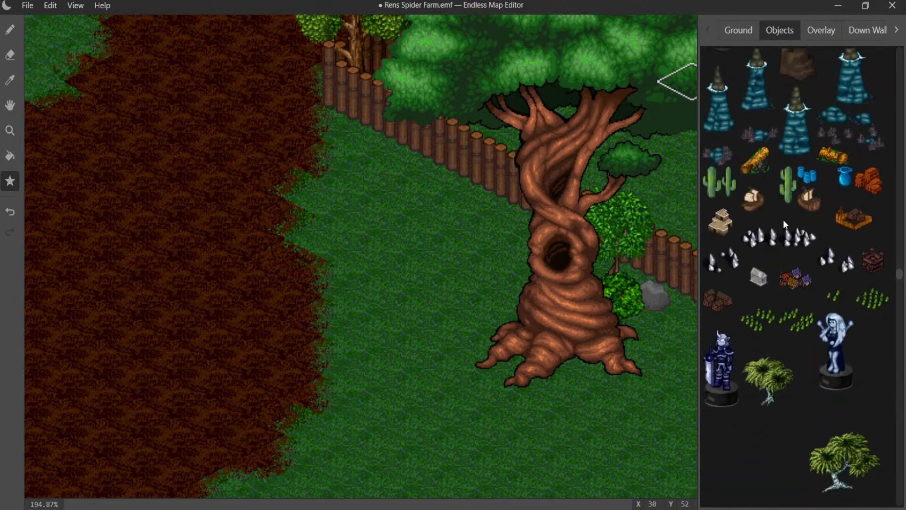
pyautogui.scroll(-15, 783, 219)
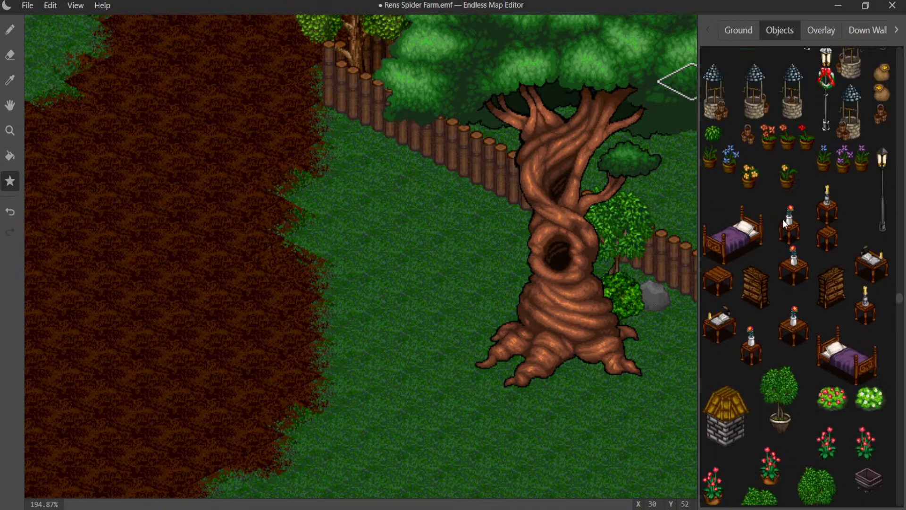
pyautogui.scroll(-15, 782, 222)
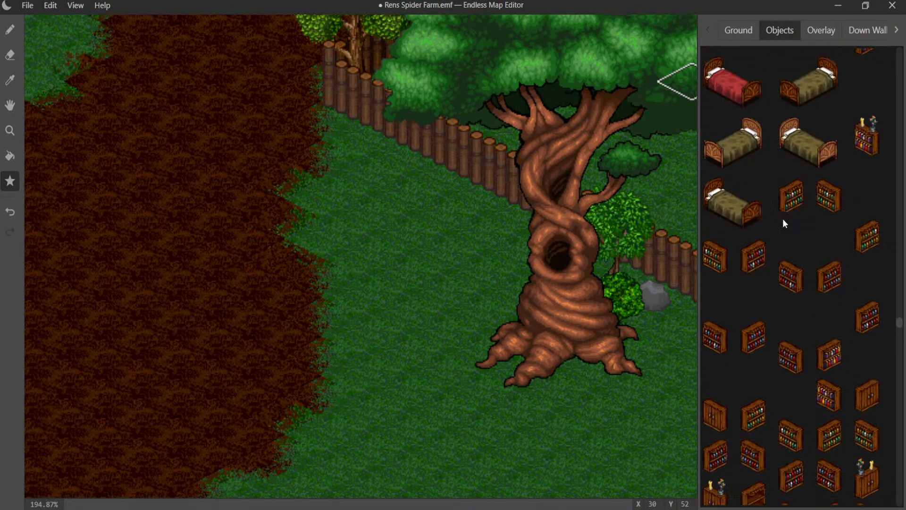
pyautogui.scroll(-15, 782, 219)
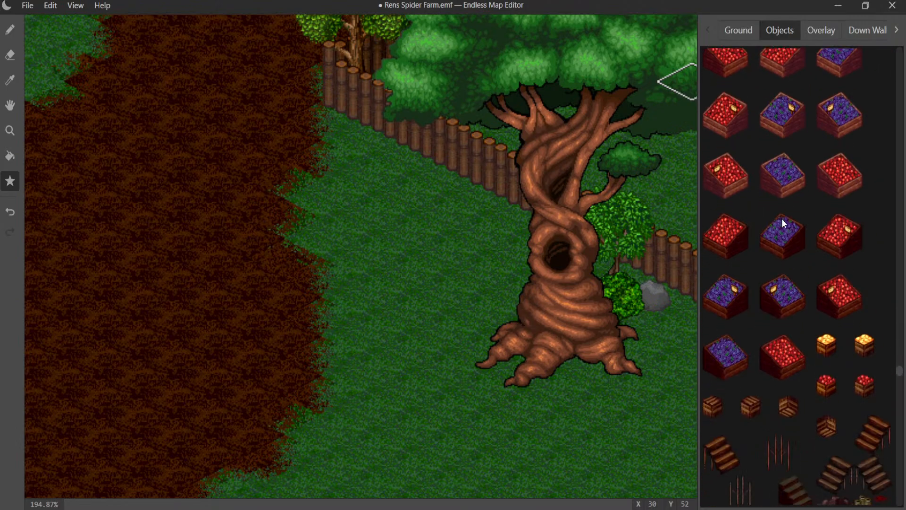
pyautogui.scroll(-15, 781, 219)
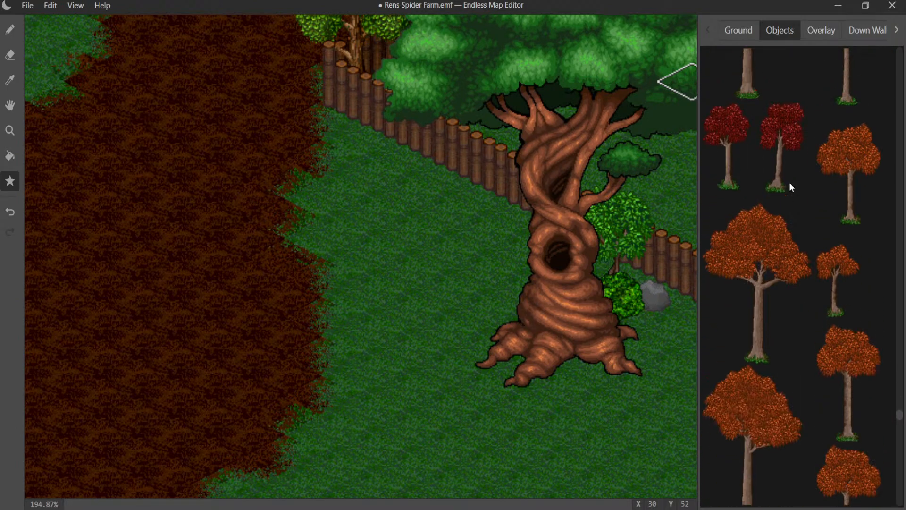
pyautogui.scroll(3, 791, 187)
# - Return to the start of the object graphics and look through the whole set again for another prop
pyautogui.moveTo(897, 407); pyautogui.dragTo(887, 48)
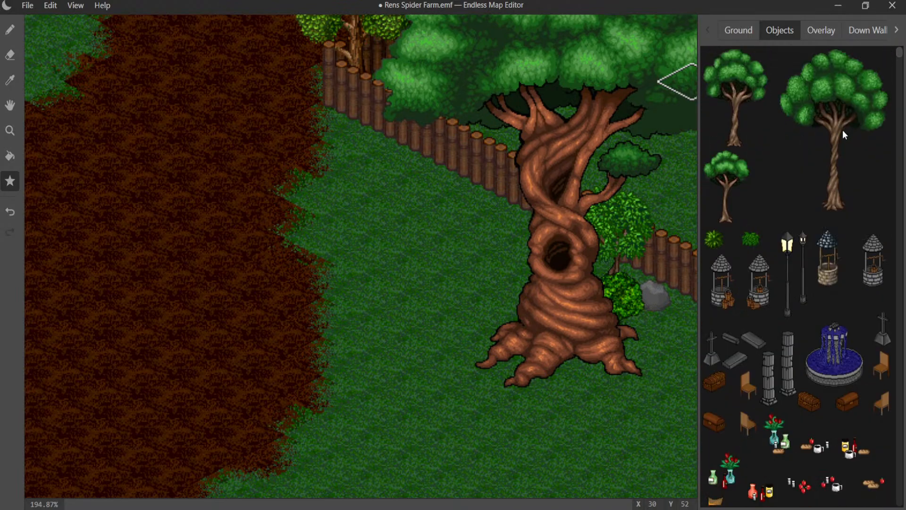
pyautogui.scroll(-15, 836, 142)
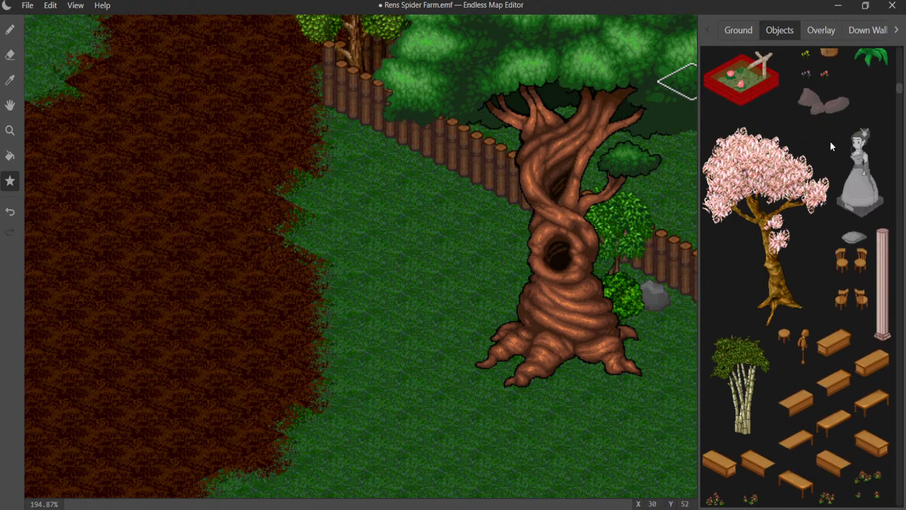
pyautogui.scroll(-4, 831, 143)
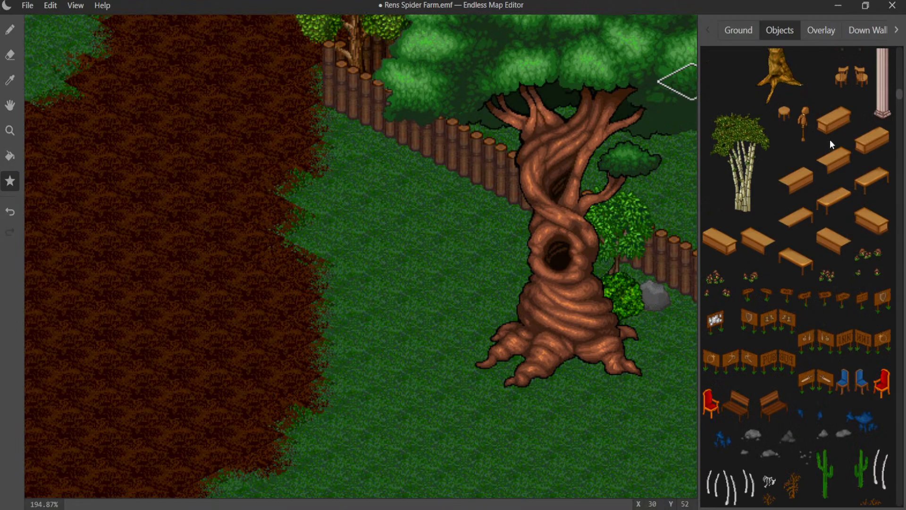
pyautogui.scroll(-3, 831, 144)
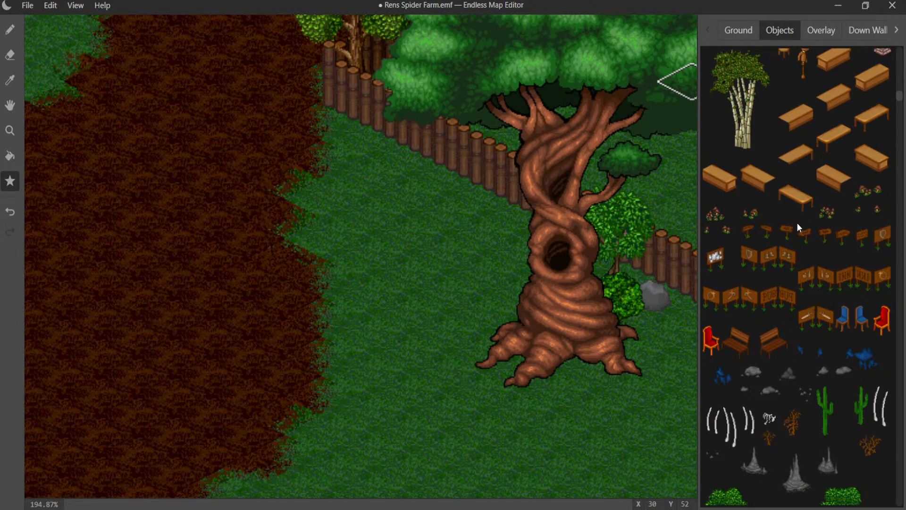
pyautogui.scroll(-3, 817, 266)
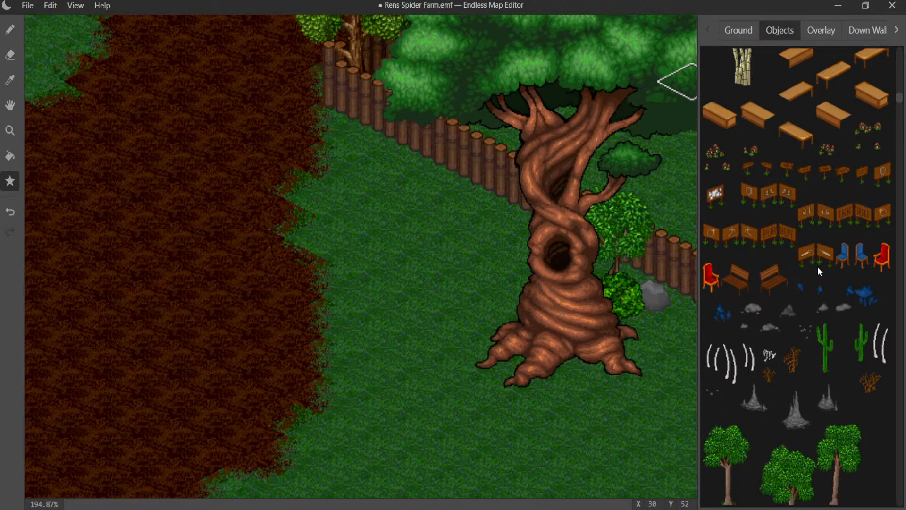
pyautogui.scroll(-20, 817, 262)
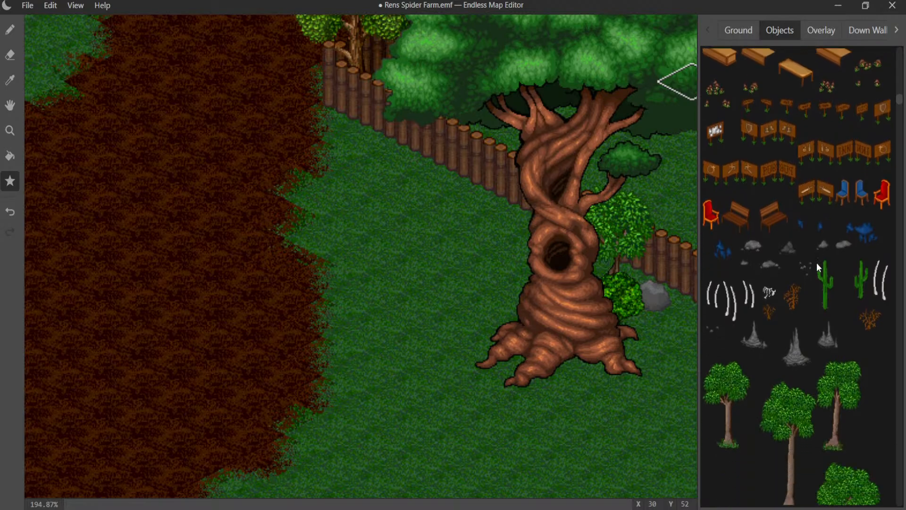
pyautogui.scroll(-15, 816, 264)
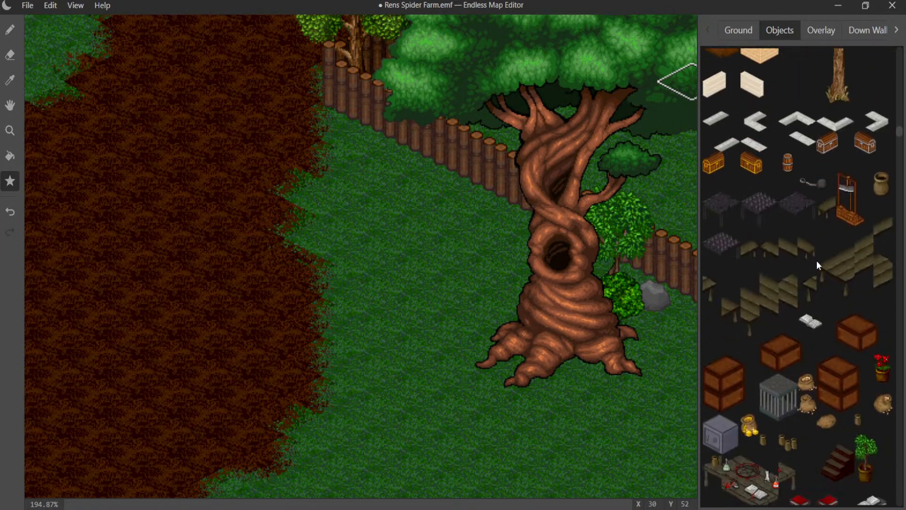
pyautogui.scroll(-10, 817, 260)
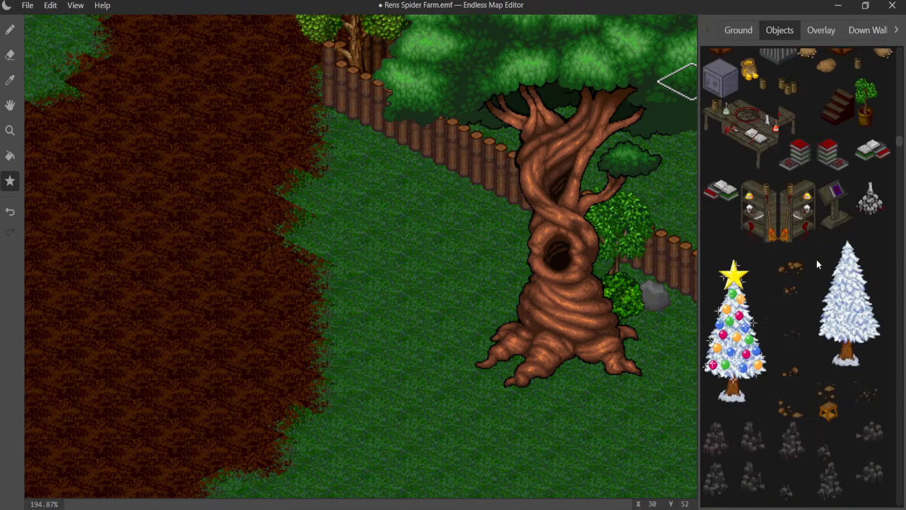
pyautogui.scroll(-8, 818, 263)
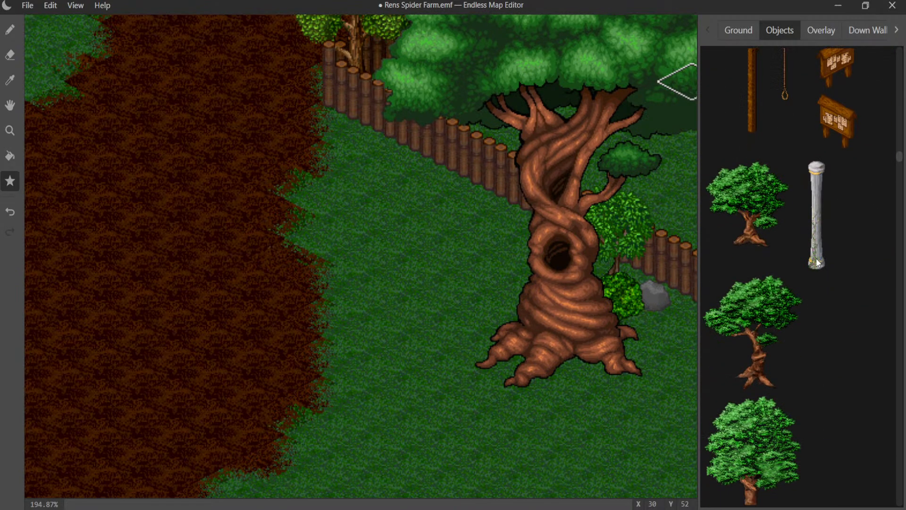
pyautogui.scroll(-12, 818, 263)
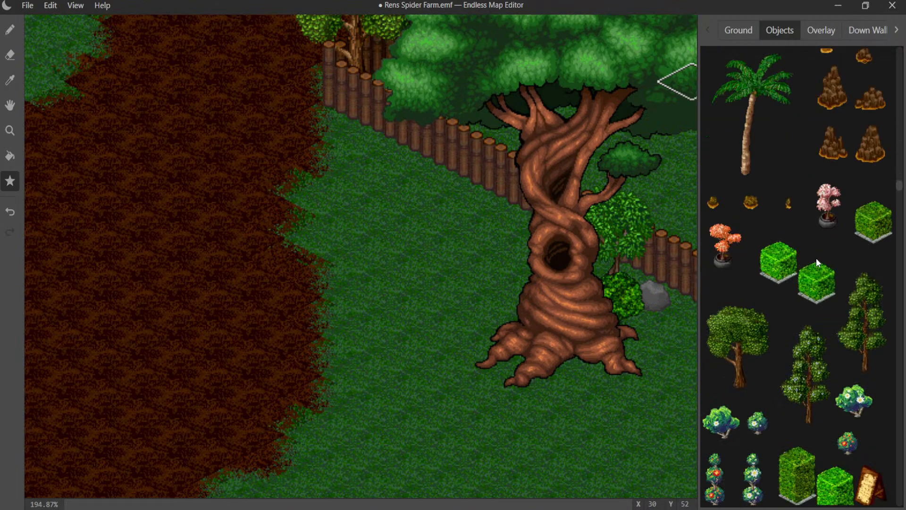
pyautogui.scroll(-1, 816, 256)
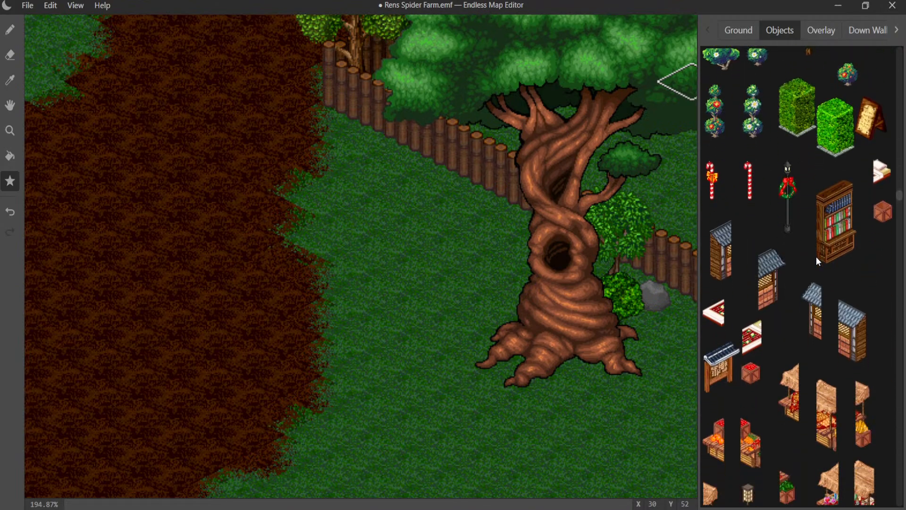
pyautogui.scroll(-15, 834, 231)
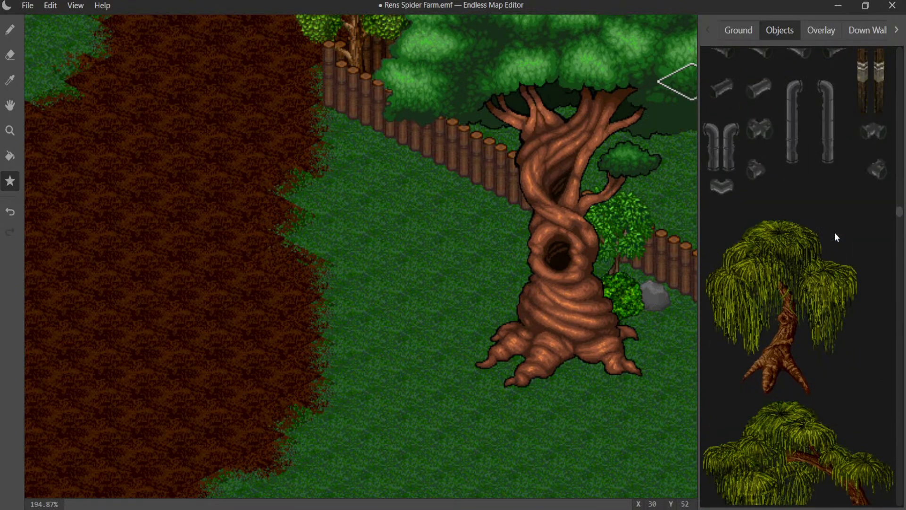
pyautogui.scroll(-20, 834, 234)
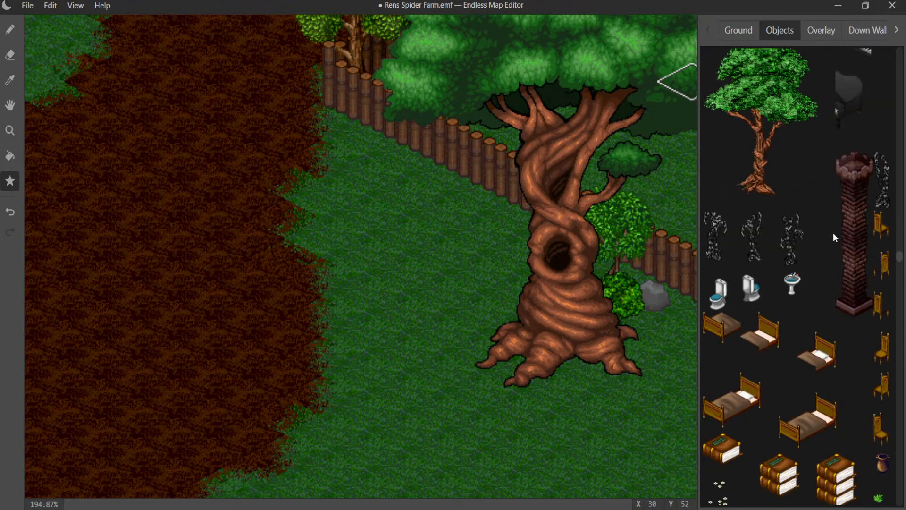
pyautogui.scroll(-12, 834, 237)
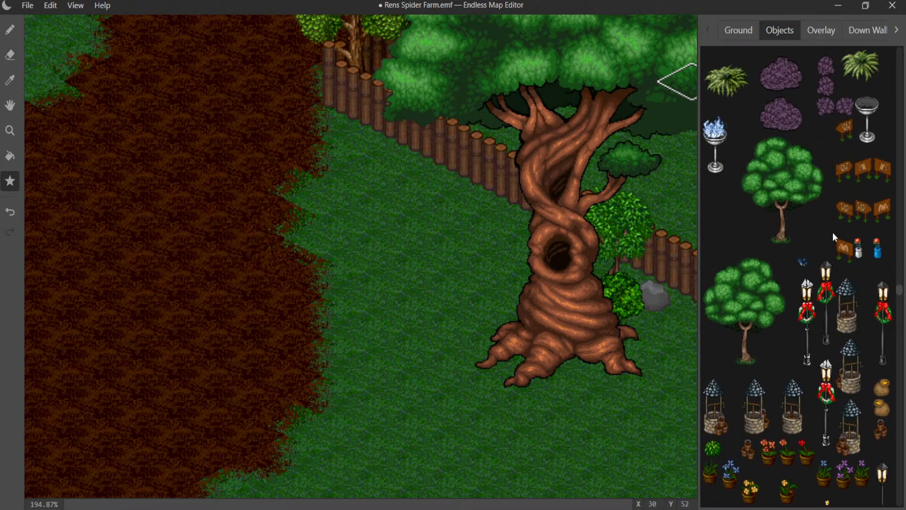
pyautogui.scroll(6, 833, 233)
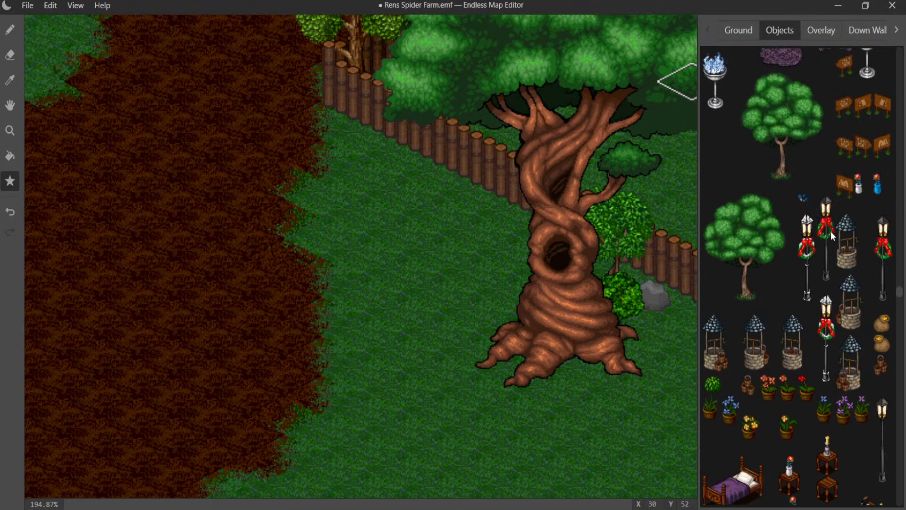
pyautogui.scroll(-10, 832, 236)
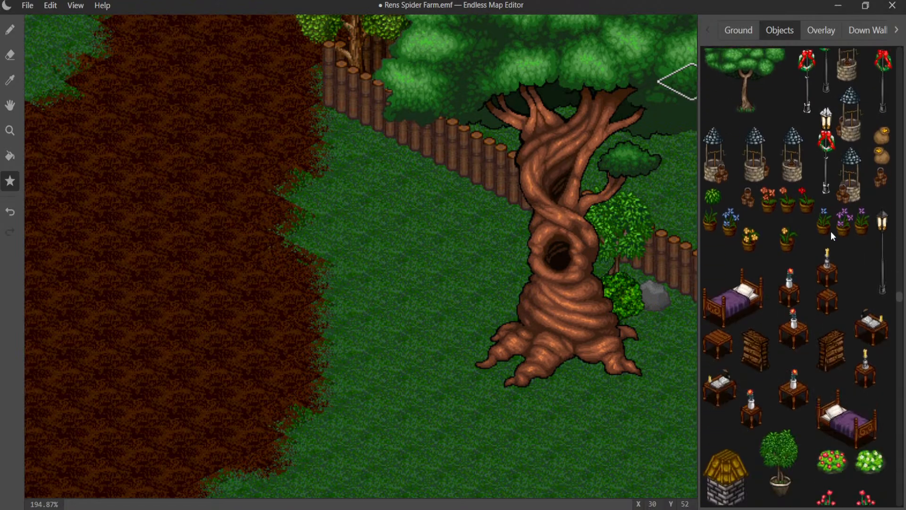
pyautogui.scroll(-12, 832, 235)
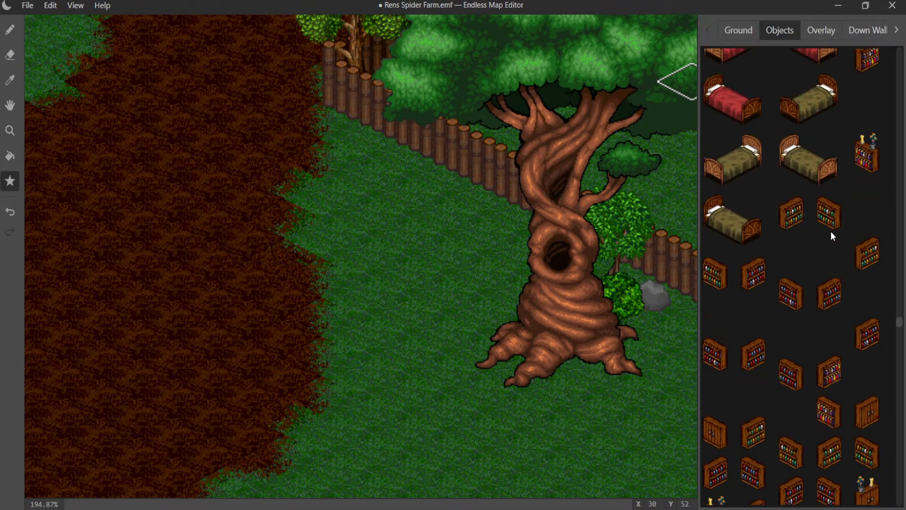
pyautogui.scroll(-15, 832, 236)
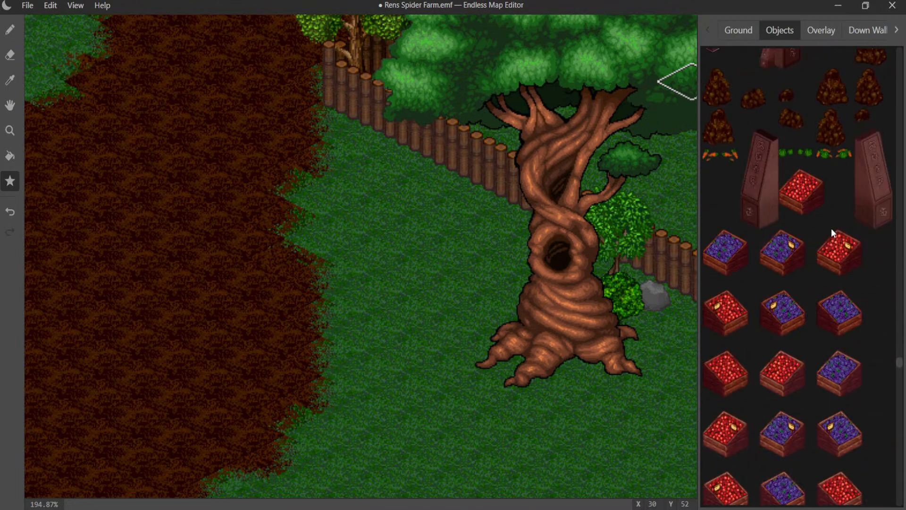
pyautogui.scroll(-15, 831, 233)
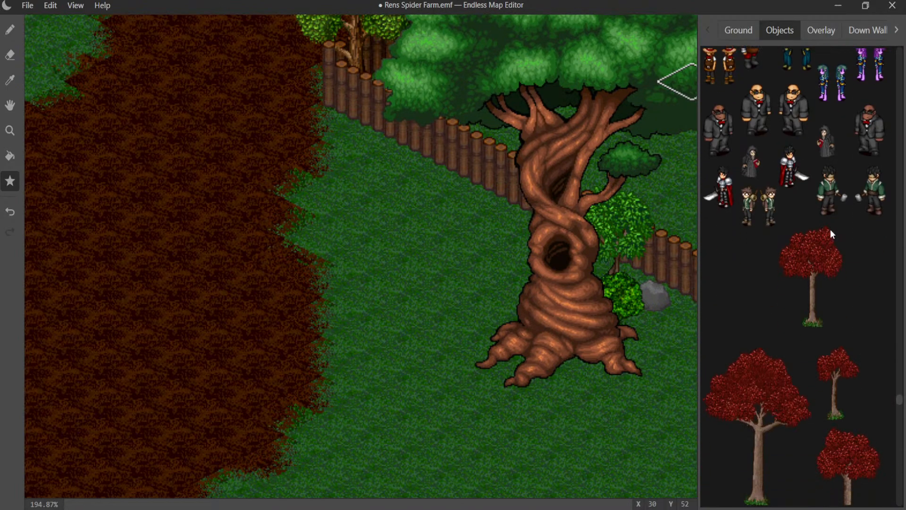
# - Find the small brown wooden sign among the objects and place it on the grass beside the palisade, near the twisted tree
pyautogui.scroll(-10, 830, 228)
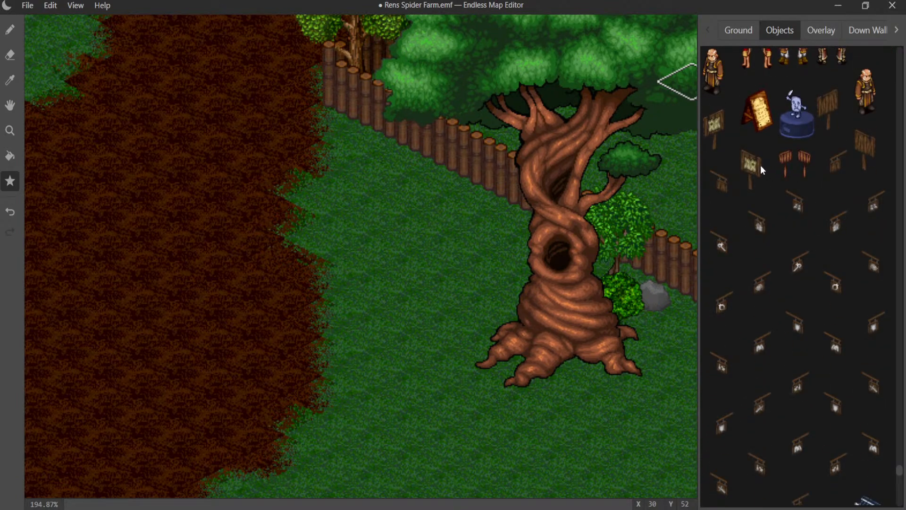
pyautogui.scroll(-8, 763, 173)
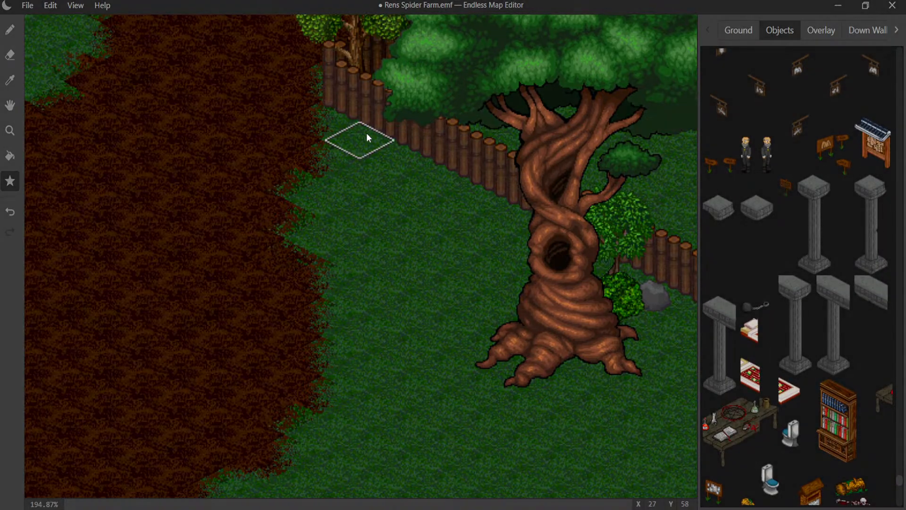
pyautogui.click(367, 136)
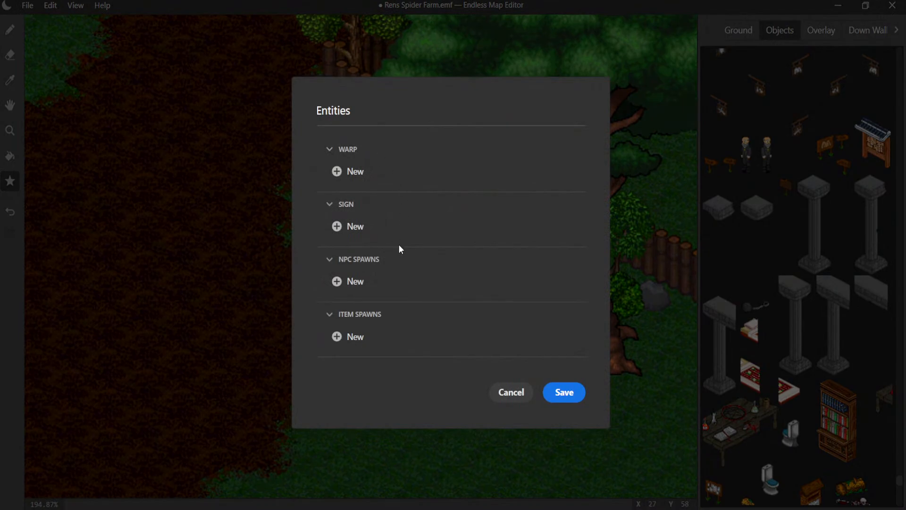
pyautogui.click(510, 392)
pyautogui.click(10, 29)
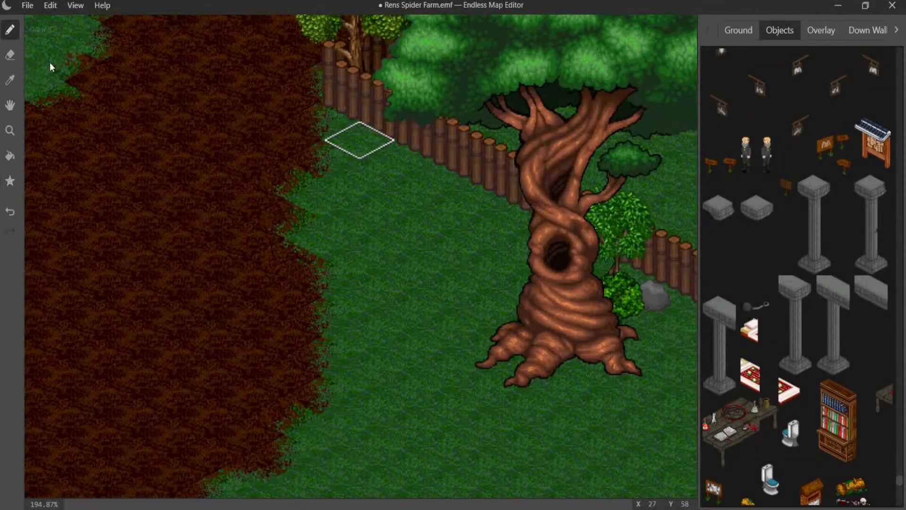
pyautogui.click(344, 146)
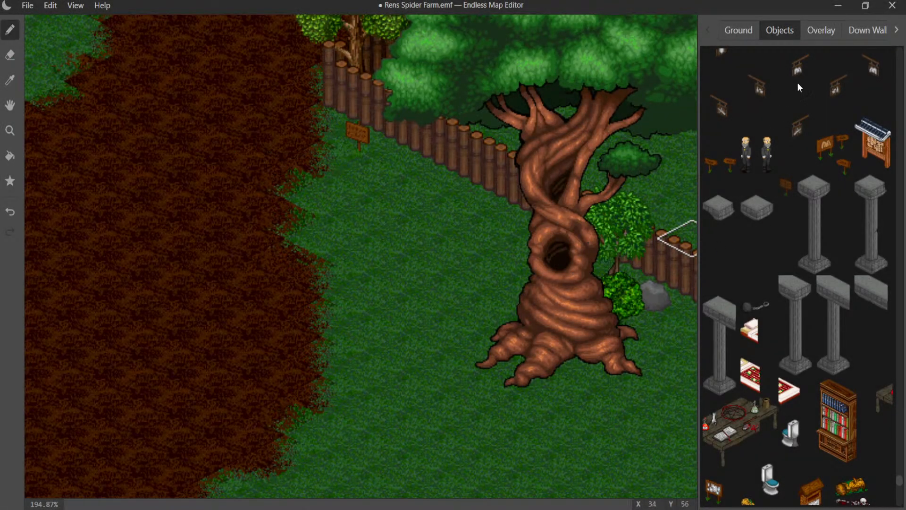
pyautogui.click(10, 181)
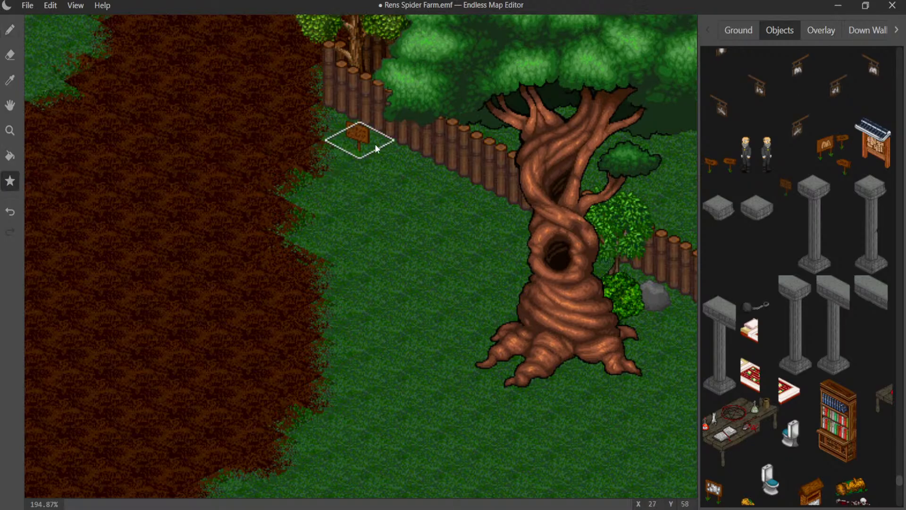
pyautogui.click(379, 141)
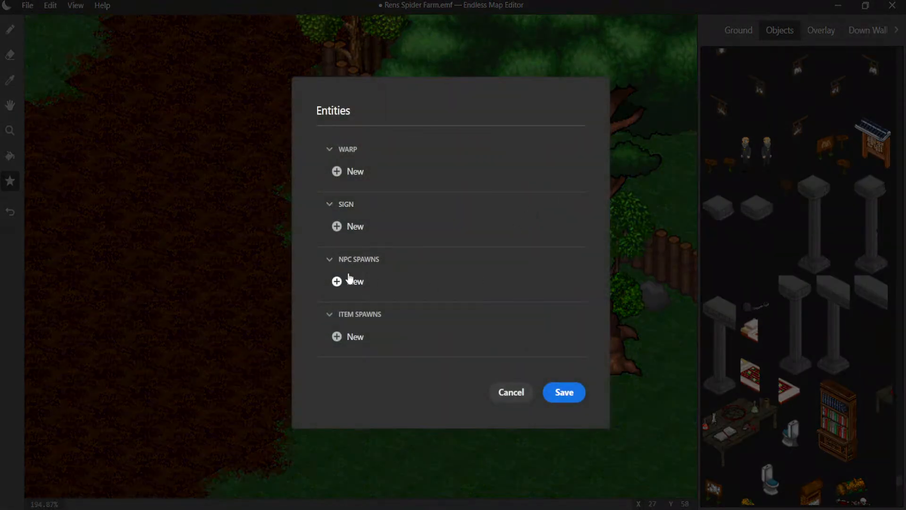
pyautogui.click(349, 226)
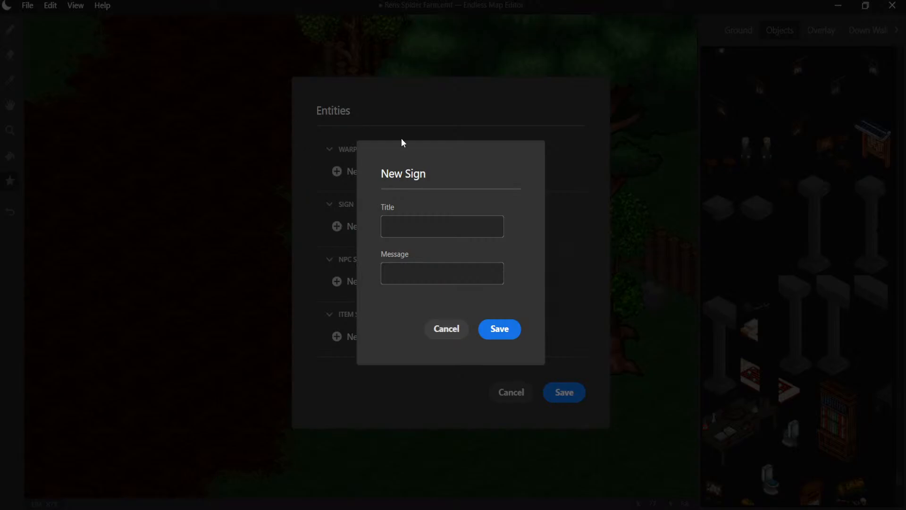
pyautogui.click(458, 328)
pyautogui.click(509, 392)
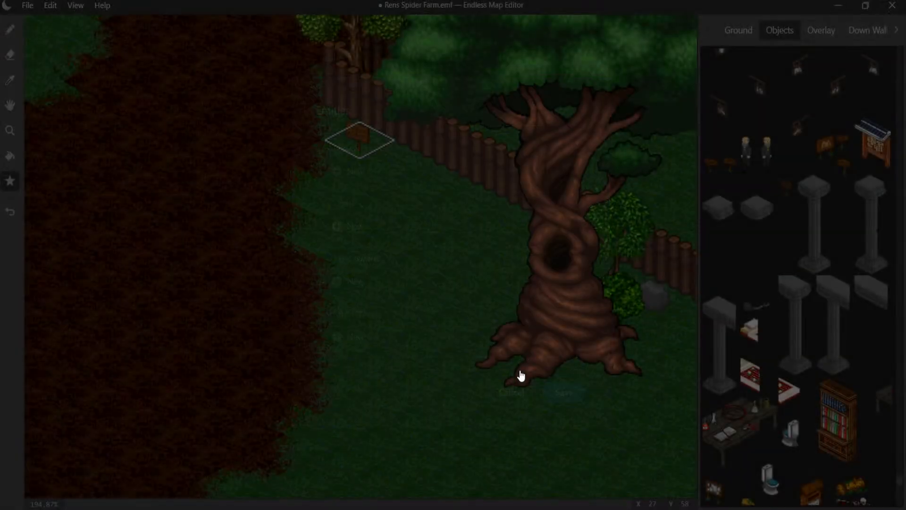
# - Create a sign on the bush tile beside the tall log wall near the watchtower with the message "I'm thorny :3"
pyautogui.moveTo(502, 299); pyautogui.dragTo(2, 211, button='middle')
pyautogui.moveTo(445, 247)
pyautogui.mouseDown(button='middle')
pyautogui.moveTo(234, 199)
pyautogui.moveTo(13, 174)
pyautogui.moveTo(239, 200)
pyautogui.moveTo(21, 222)
pyautogui.moveTo(390, 210)
pyautogui.moveTo(384, 185)
pyautogui.moveTo(21, 426)
pyautogui.mouseUp(button='middle')
pyautogui.moveTo(213, 245); pyautogui.dragTo(36, 497, button='middle')
pyautogui.moveTo(278, 280)
pyautogui.mouseDown(button='middle')
pyautogui.moveTo(245, 294)
pyautogui.moveTo(134, 455)
pyautogui.mouseUp(button='middle')
pyautogui.moveTo(325, 282); pyautogui.dragTo(197, 345, button='middle')
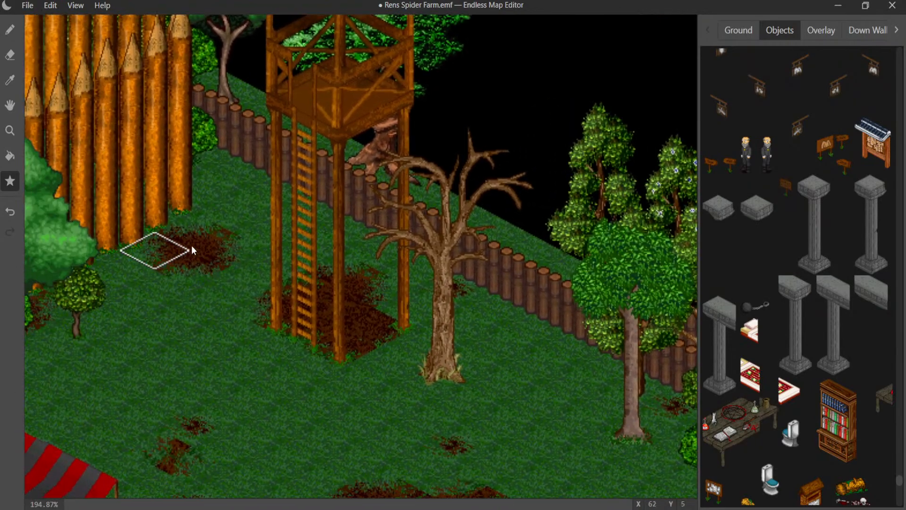
pyautogui.click(200, 160)
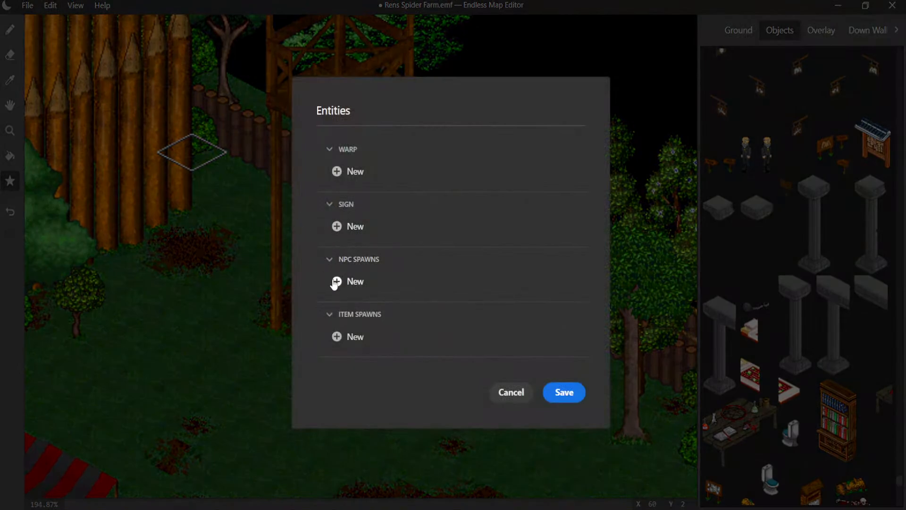
pyautogui.click(347, 227)
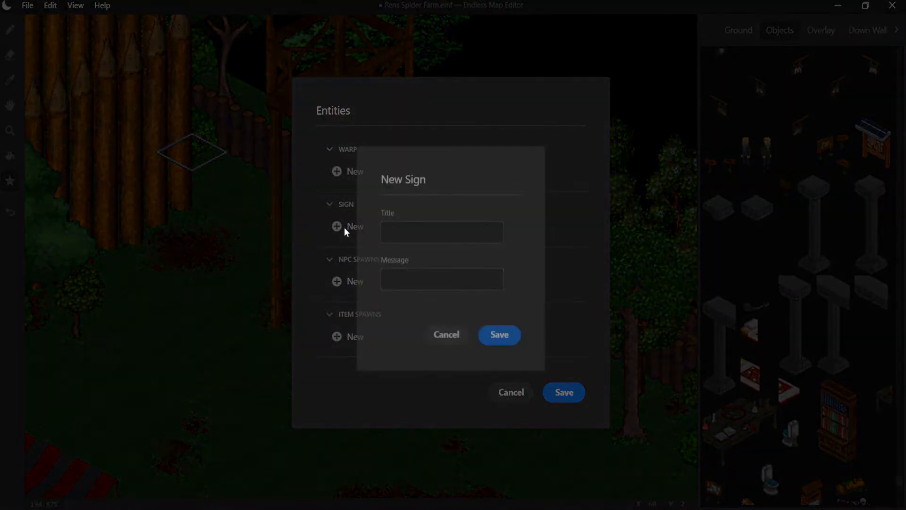
pyautogui.click(410, 265)
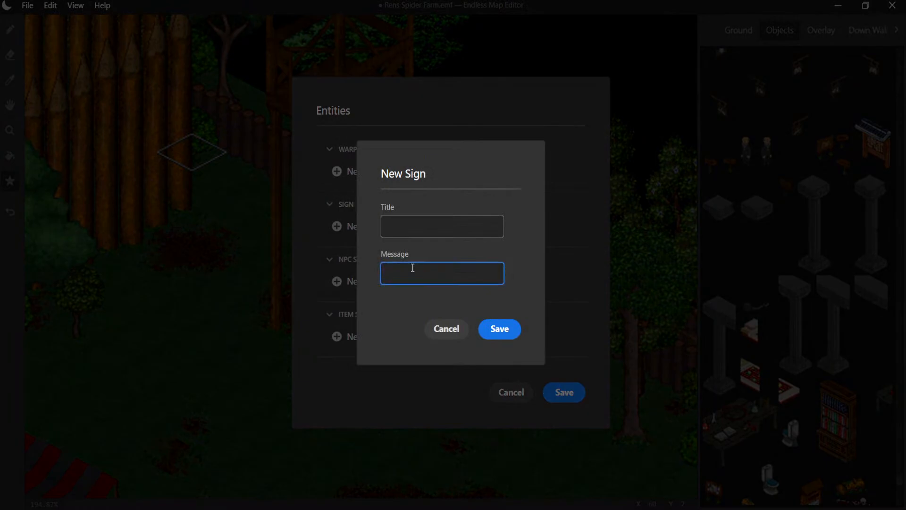
pyautogui.write("I'm thorny :3")
# - Title the bush's sign "Thorny The Bush" and save it to the tile
pyautogui.click(423, 224)
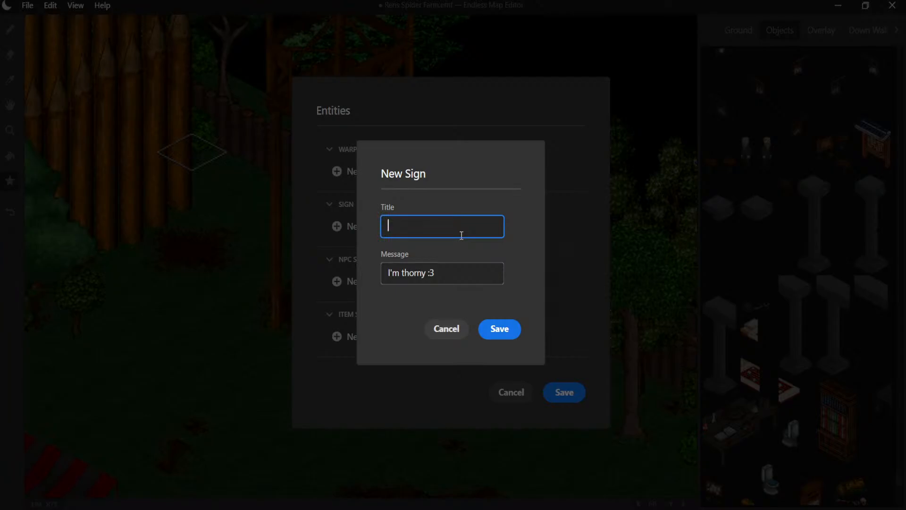
pyautogui.write('Thorny The Bush')
pyautogui.click(513, 336)
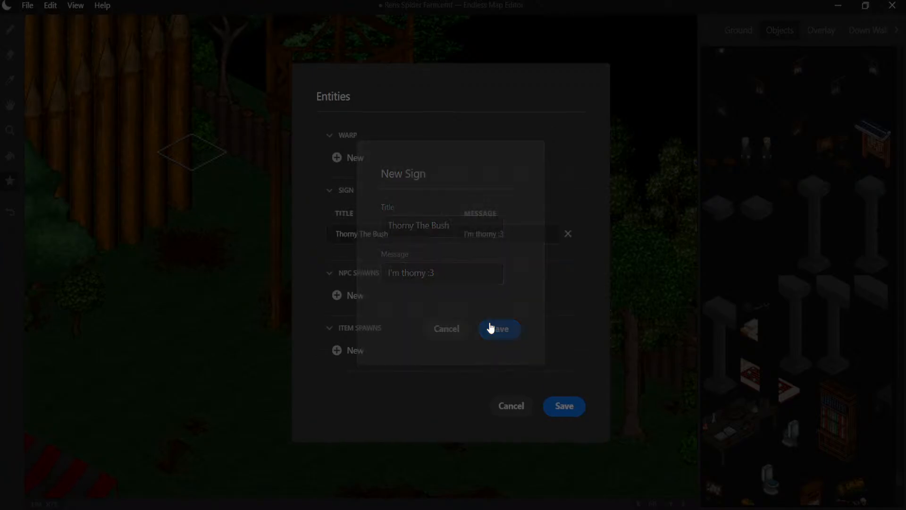
pyautogui.click(582, 415)
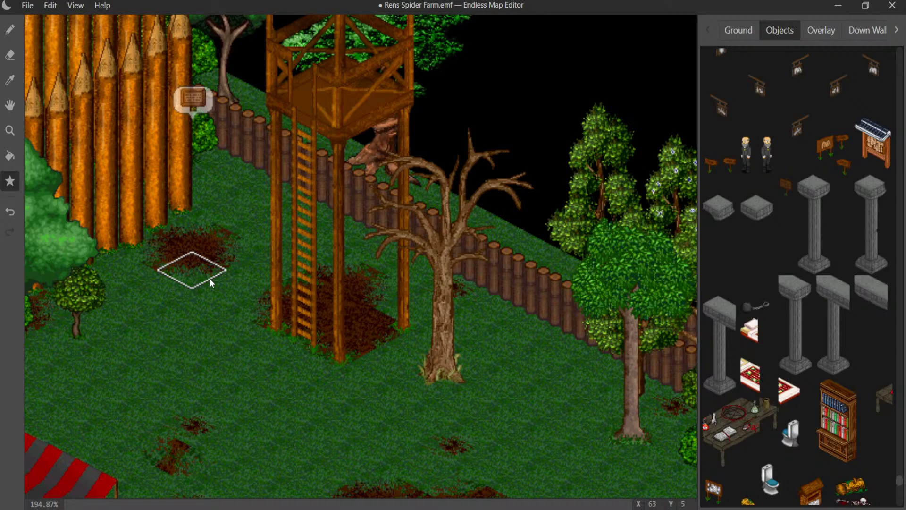
# - Return to the wooden sign by the palisade and start a new sign entry on its tile
pyautogui.moveTo(155, 300); pyautogui.dragTo(550, 1, button='middle')
pyautogui.moveTo(255, 226)
pyautogui.mouseDown(button='middle')
pyautogui.moveTo(563, 24)
pyautogui.moveTo(564, 7)
pyautogui.mouseUp(button='middle')
pyautogui.moveTo(202, 214); pyautogui.dragTo(613, 22, button='middle')
pyautogui.moveTo(302, 223); pyautogui.dragTo(611, 13, button='middle')
pyautogui.moveTo(302, 203); pyautogui.dragTo(609, 66, button='middle')
pyautogui.moveTo(300, 90); pyautogui.dragTo(541, 262, button='middle')
pyautogui.moveTo(273, 128); pyautogui.dragTo(472, 243, button='middle')
pyautogui.moveTo(189, 118); pyautogui.dragTo(395, 252, button='middle')
pyautogui.moveTo(142, 104); pyautogui.dragTo(359, 222, button='middle')
pyautogui.moveTo(94, 83); pyautogui.dragTo(389, 149, button='middle')
pyautogui.moveTo(228, 141); pyautogui.dragTo(259, 151, button='middle')
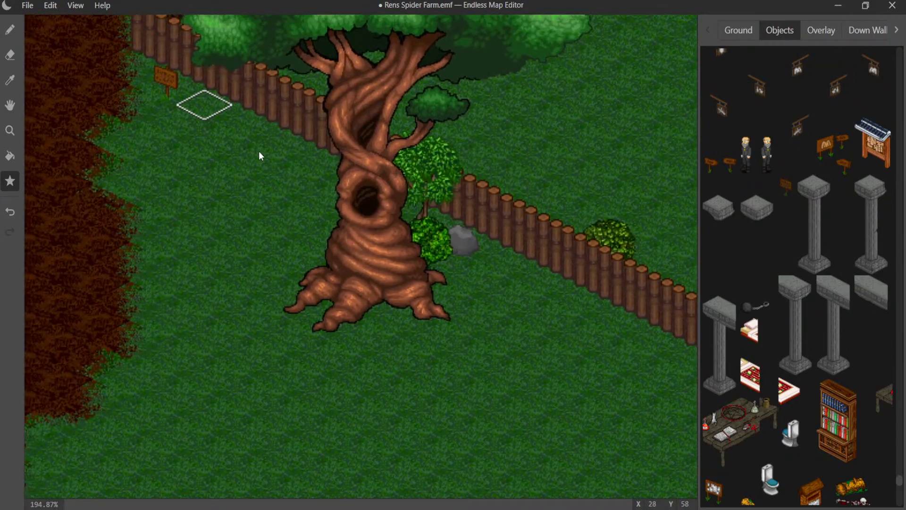
pyautogui.moveTo(148, 84); pyautogui.dragTo(205, 128, button='middle')
pyautogui.click(206, 126)
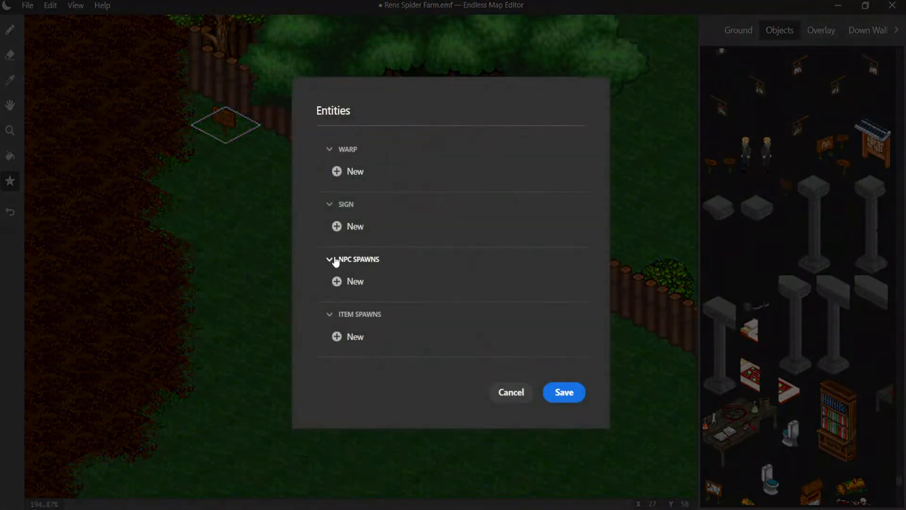
pyautogui.click(338, 226)
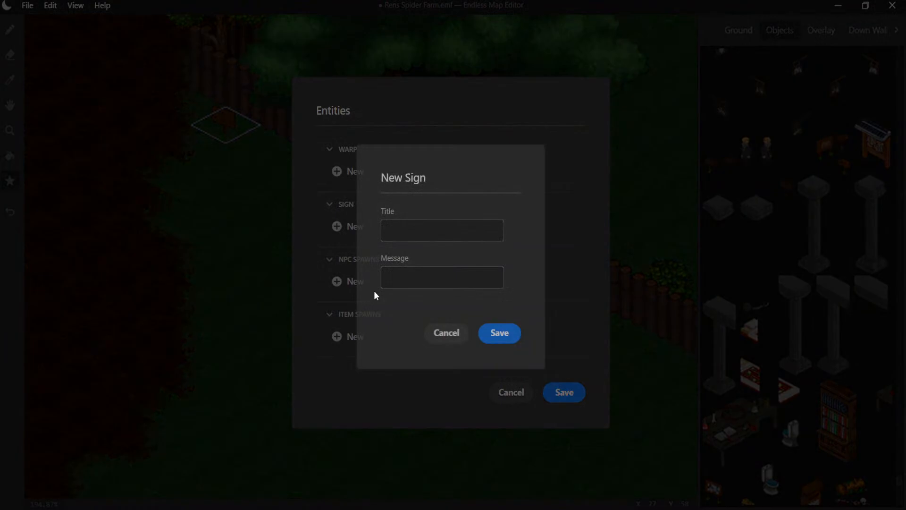
# - Enter "Ren's Spider Farm. Come get you a spider pet!" as the wooden sign's message
pyautogui.click(401, 277)
pyautogui.write('Ren')
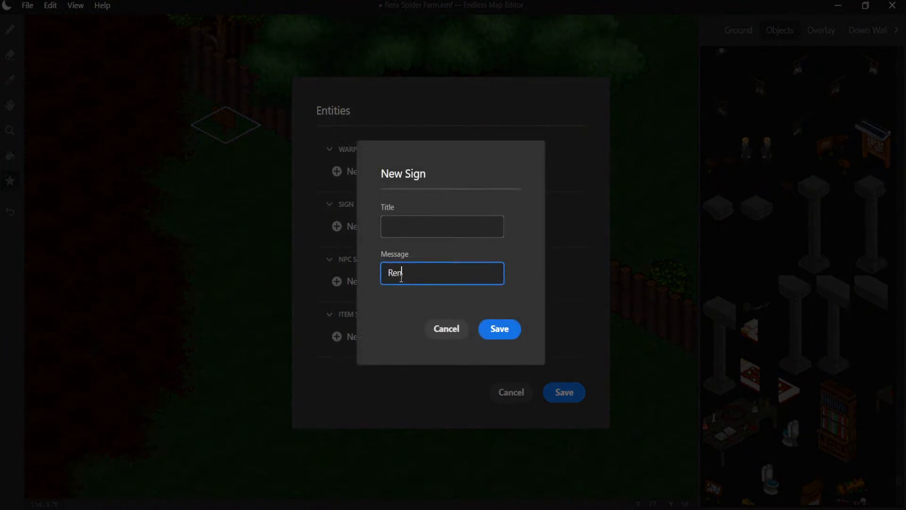
pyautogui.write("'s Spider ")
pyautogui.write('Farm.')
pyautogui.write(' By')
pyautogui.press('BackSpace')
pyautogui.press('BackSpace')
pyautogui.write('Come get you')
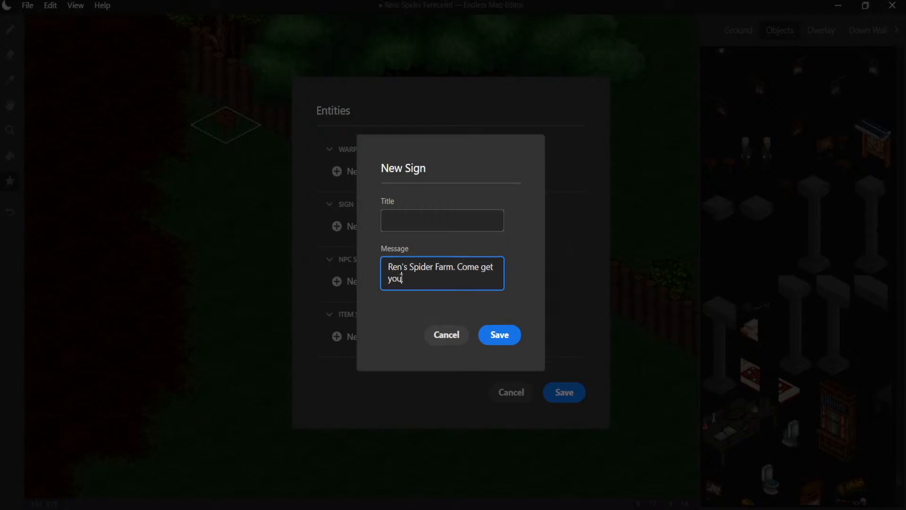
pyautogui.write(' a spider pet!')
# - Give the wooden sign the title "Just A Sign"
pyautogui.click(400, 224)
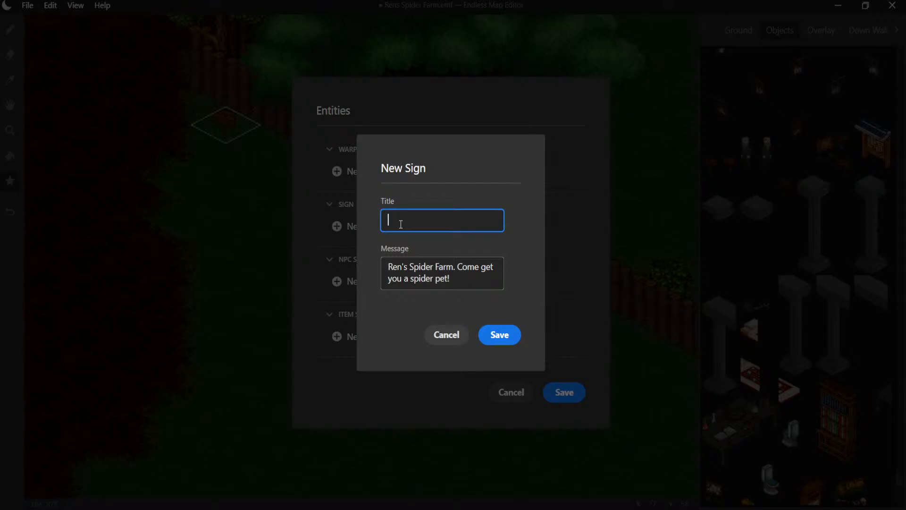
pyautogui.write('Just A Sign (')
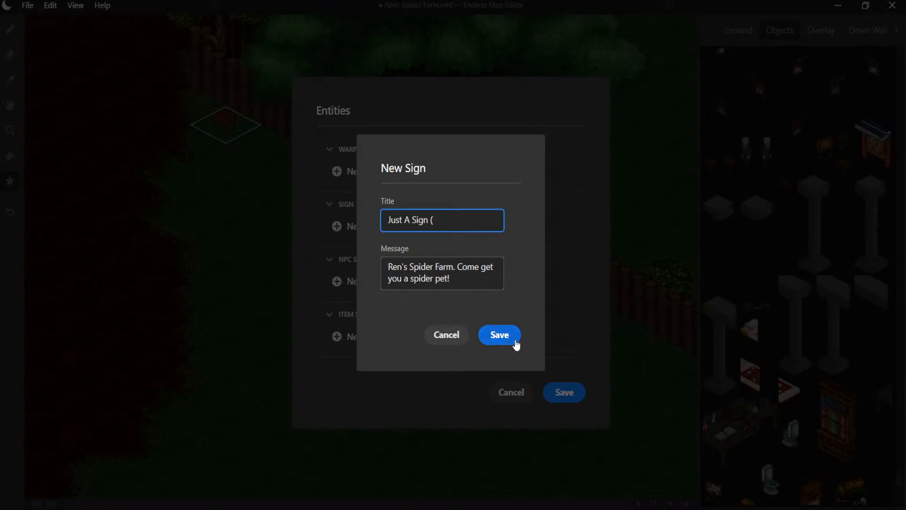
pyautogui.write('With pretend word')
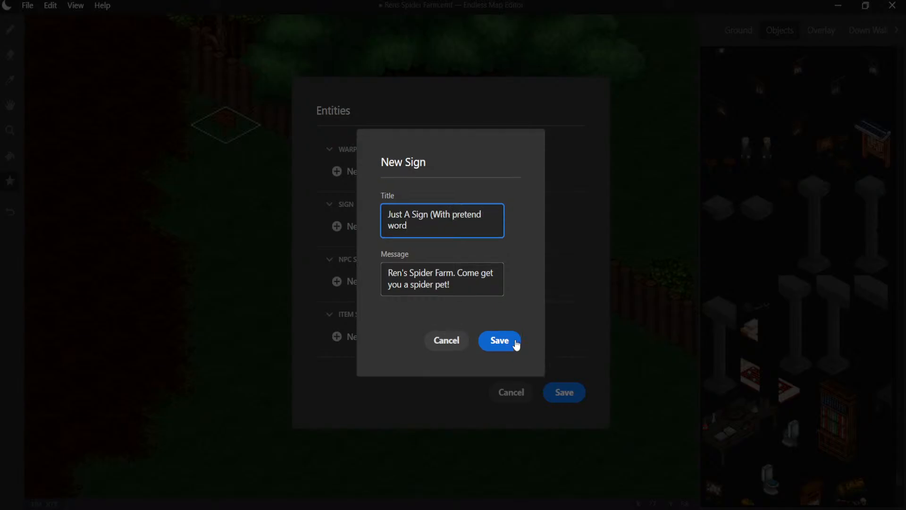
pyautogui.press('BackSpace')
pyautogui.press('BackSpace')
pyautogui.press('BackSpace')
pyautogui.press('BackSpace')
pyautogui.press('BackSpace')
pyautogui.press('BackSpace')
pyautogui.press('BackSpace')
pyautogui.press('BackSpace')
pyautogui.press('BackSpace')
pyautogui.press('BackSpace')
pyautogui.press('BackSpace')
pyautogui.press('BackSpace')
pyautogui.press('BackSpace')
pyautogui.press('BackSpace')
pyautogui.press('BackSpace')
pyautogui.press('BackSpace')
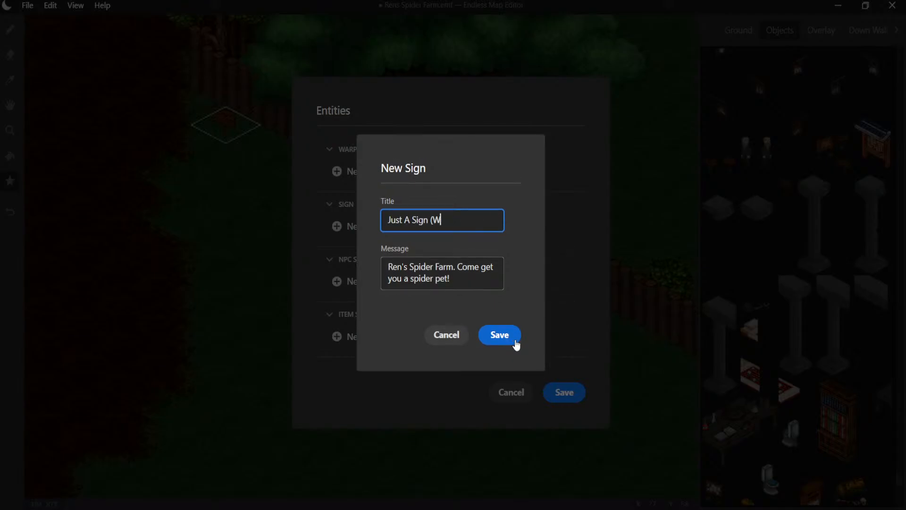
pyautogui.press('BackSpace')
pyautogui.press('BackSpace')
# - Save the new sign entry, retitle it "Helpful Sign" and save it to the wooden sign's tile
pyautogui.click(515, 341)
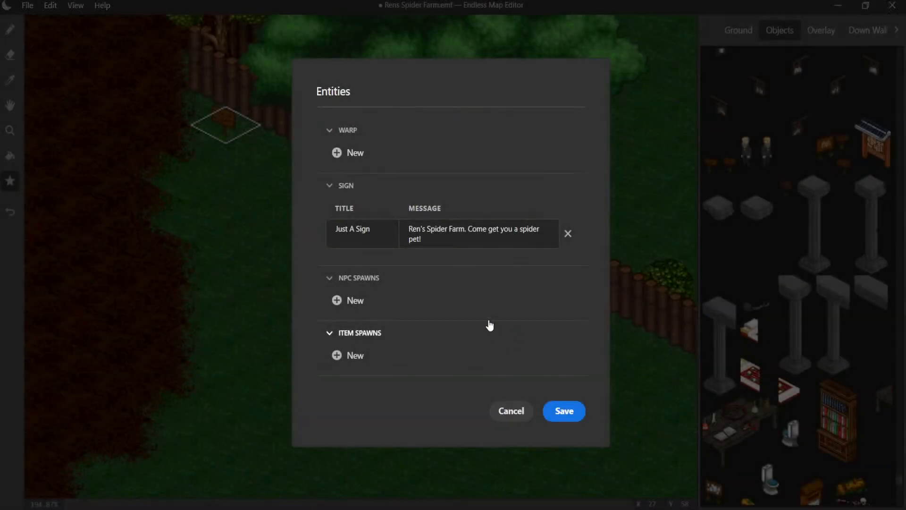
pyautogui.click(347, 236)
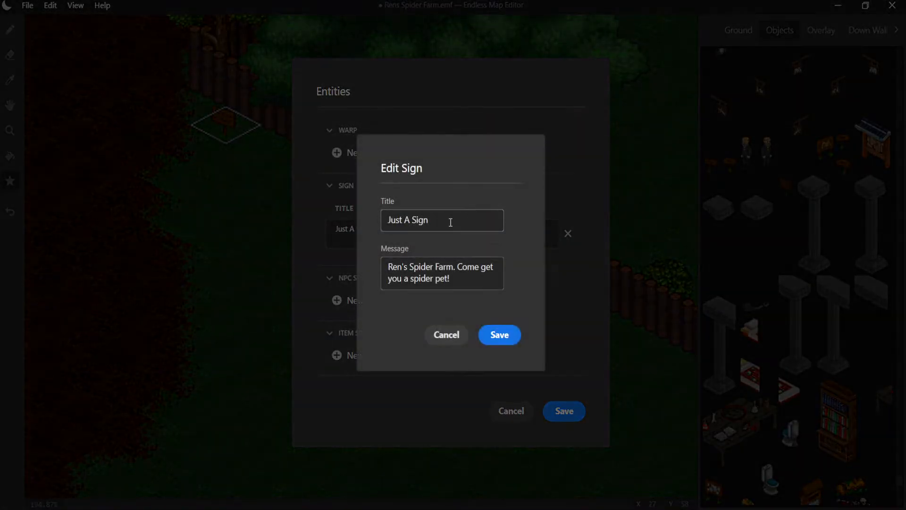
pyautogui.moveTo(411, 221); pyautogui.dragTo(370, 229)
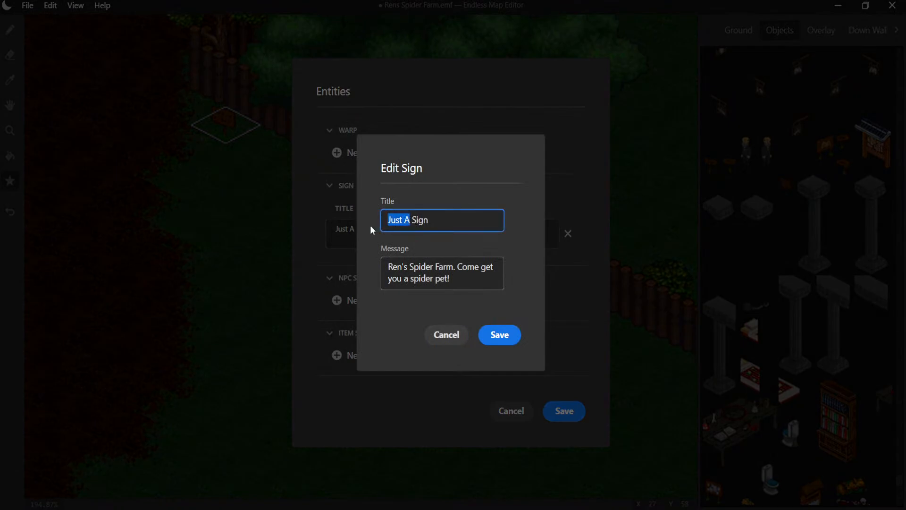
pyautogui.press('BackSpace')
pyautogui.write('Helpfuk')
pyautogui.press('BackSpace')
pyautogui.press('BackSpace')
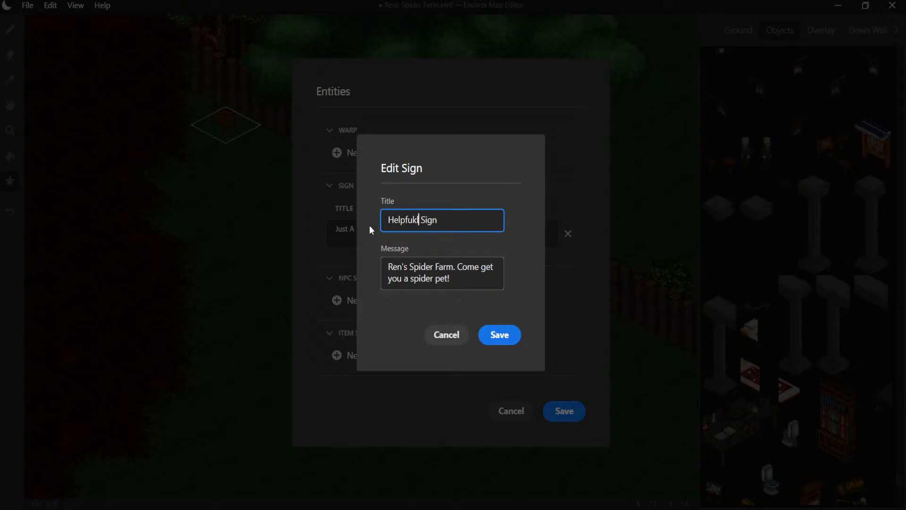
pyautogui.write('l')
pyautogui.click(499, 335)
pyautogui.click(563, 411)
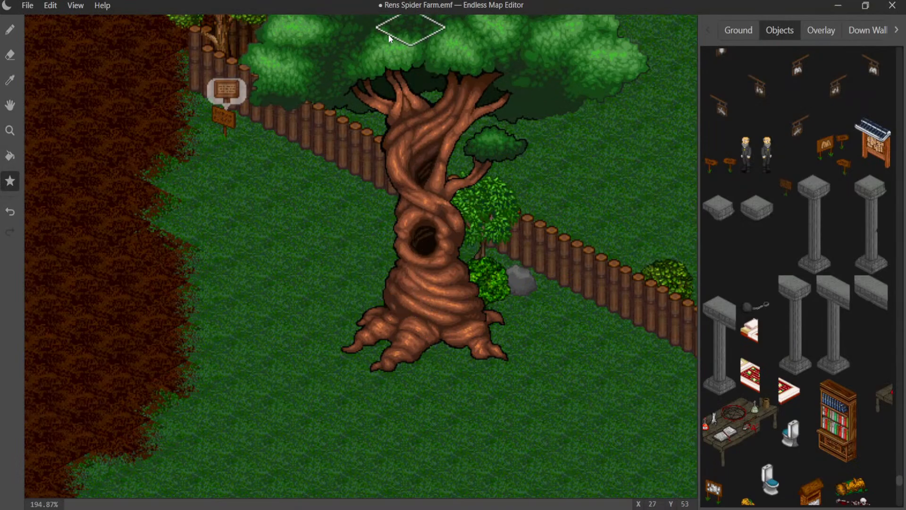
# - Look over the grounds from the twisted tree to the stone house and save the map file
pyautogui.scroll(-5, 443, 207)
pyautogui.moveTo(428, 190); pyautogui.dragTo(117, 185, button='middle')
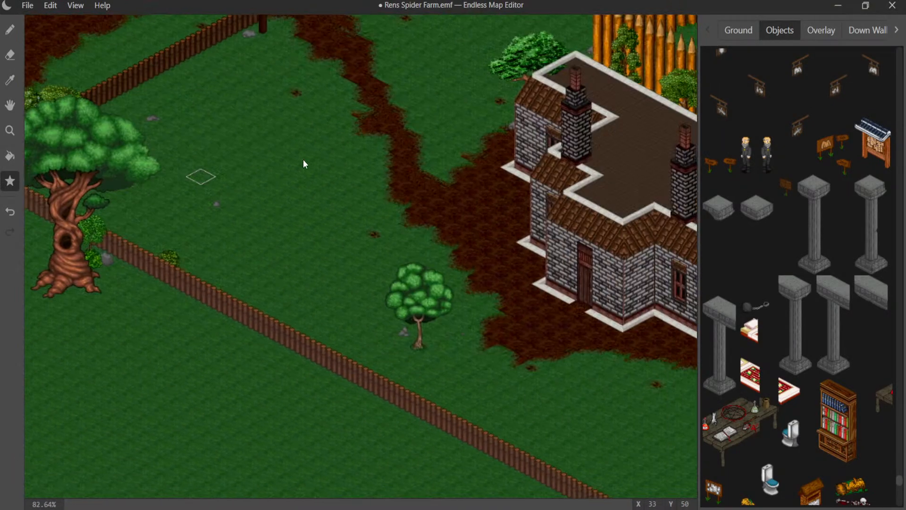
pyautogui.moveTo(376, 150); pyautogui.dragTo(72, 162, button='middle')
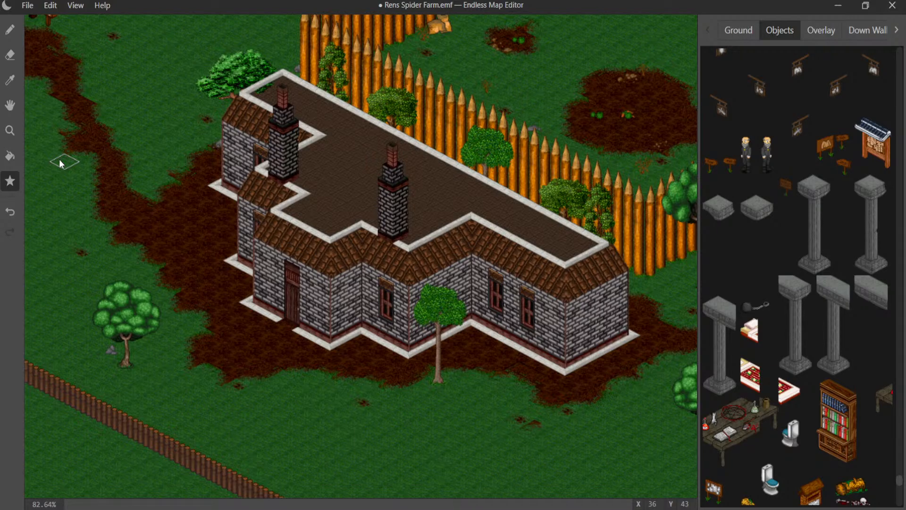
pyautogui.click(29, 6)
pyautogui.click(58, 104)
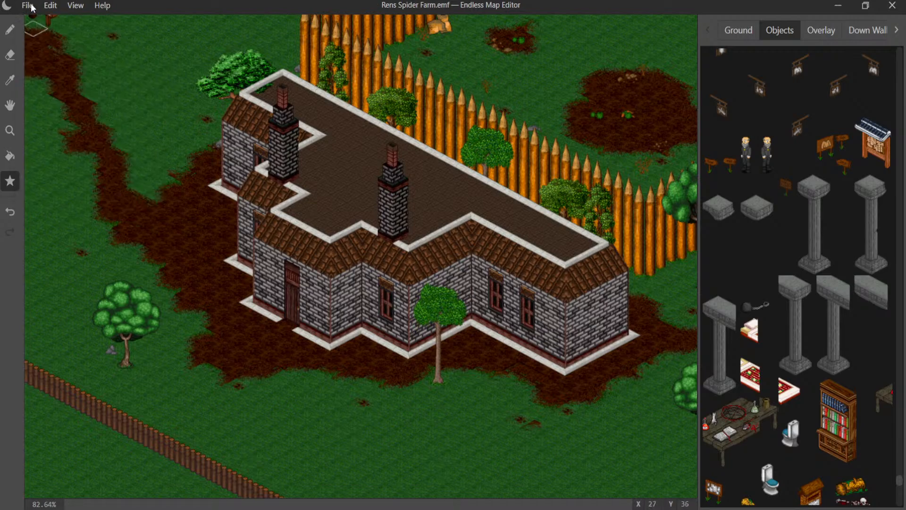
# - Open the Capital.emf map file
pyautogui.click(27, 5)
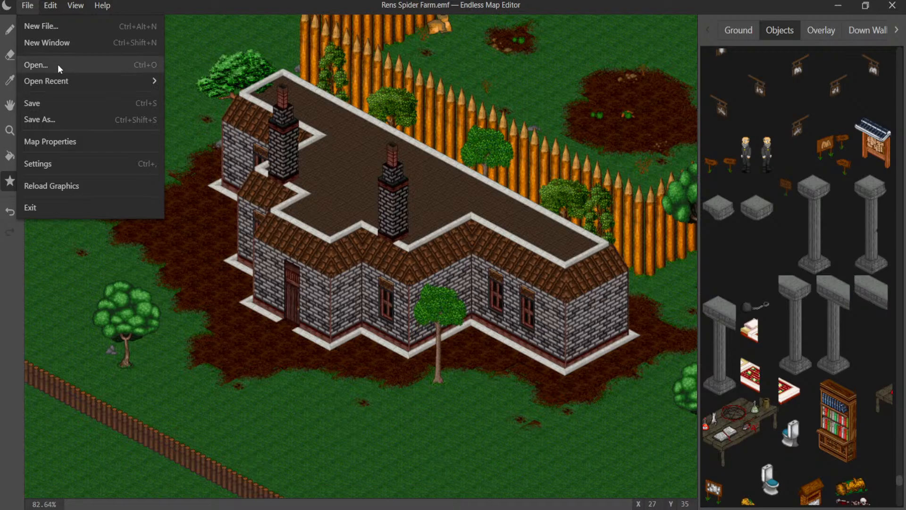
pyautogui.moveTo(78, 81)
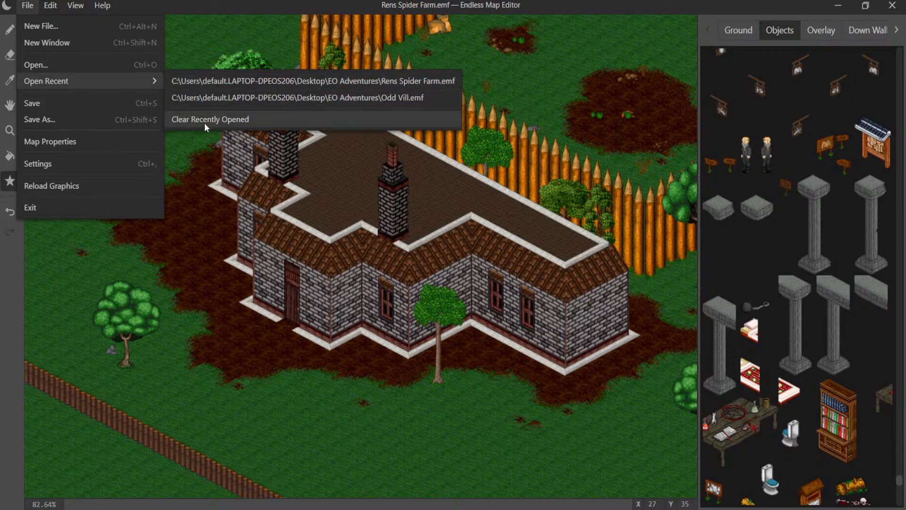
pyautogui.click(98, 70)
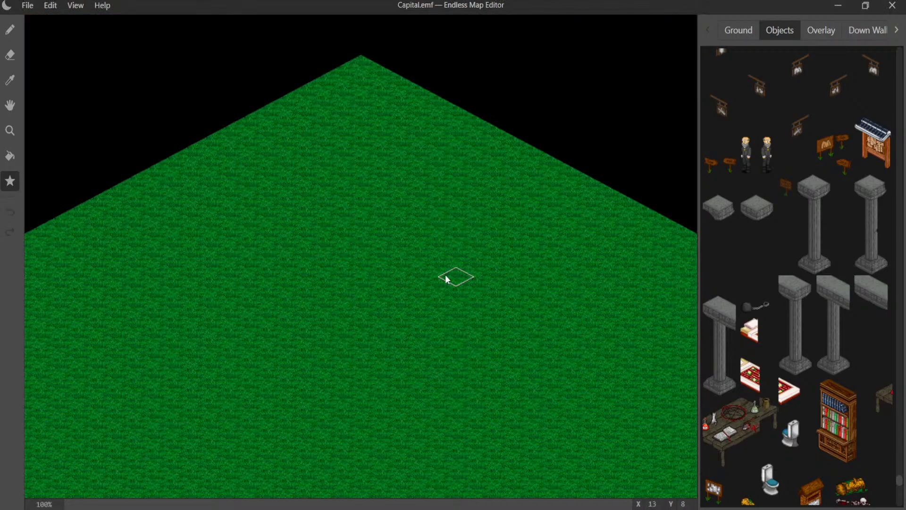
# - Survey the Capital map from its grassy corner along the edge and across the open water to the fenced city
pyautogui.moveTo(408, 261); pyautogui.dragTo(154, 80, button='middle')
pyautogui.moveTo(472, 328); pyautogui.dragTo(131, 129, button='middle')
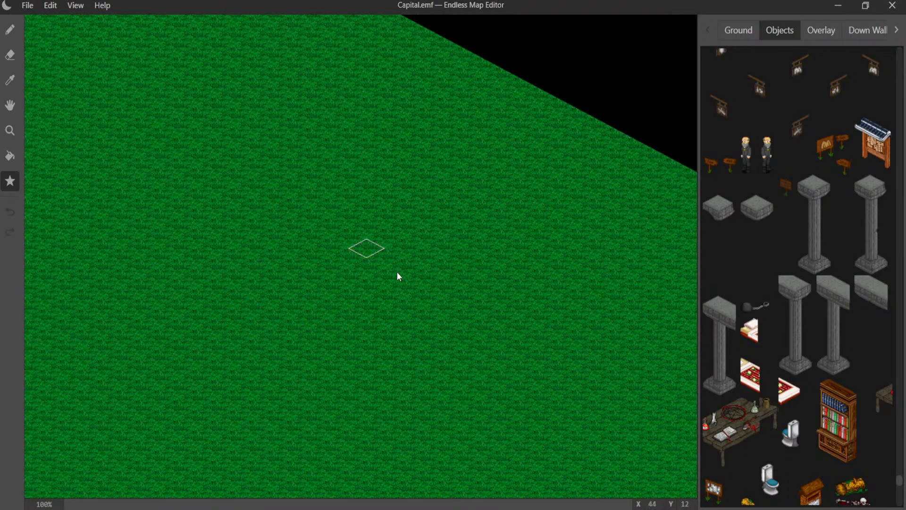
pyautogui.moveTo(416, 288); pyautogui.dragTo(160, 121, button='middle')
pyautogui.moveTo(449, 296); pyautogui.dragTo(166, 125, button='middle')
pyautogui.moveTo(434, 291); pyautogui.dragTo(177, 146, button='middle')
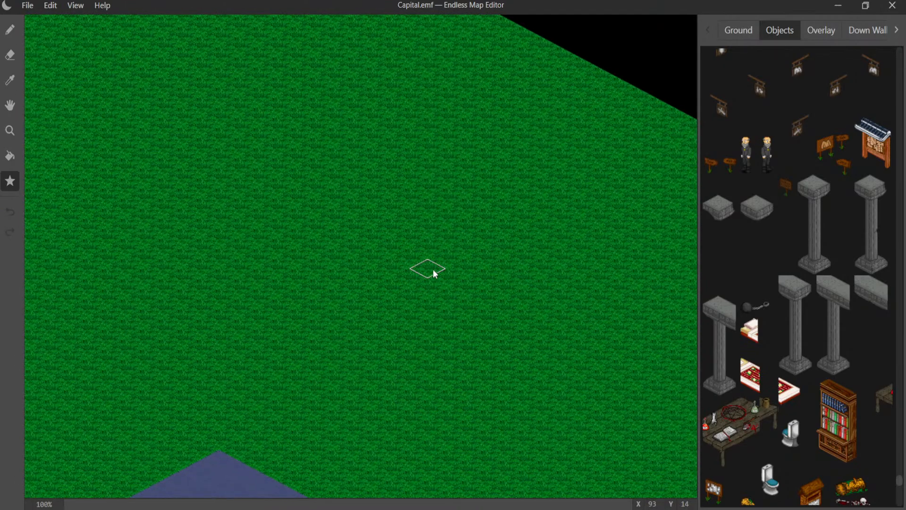
pyautogui.moveTo(524, 306); pyautogui.dragTo(267, 174, button='middle')
pyautogui.moveTo(397, 337); pyautogui.dragTo(169, 181, button='middle')
pyautogui.moveTo(389, 254); pyautogui.dragTo(181, 222, button='middle')
pyautogui.moveTo(439, 264); pyautogui.dragTo(183, 226, button='middle')
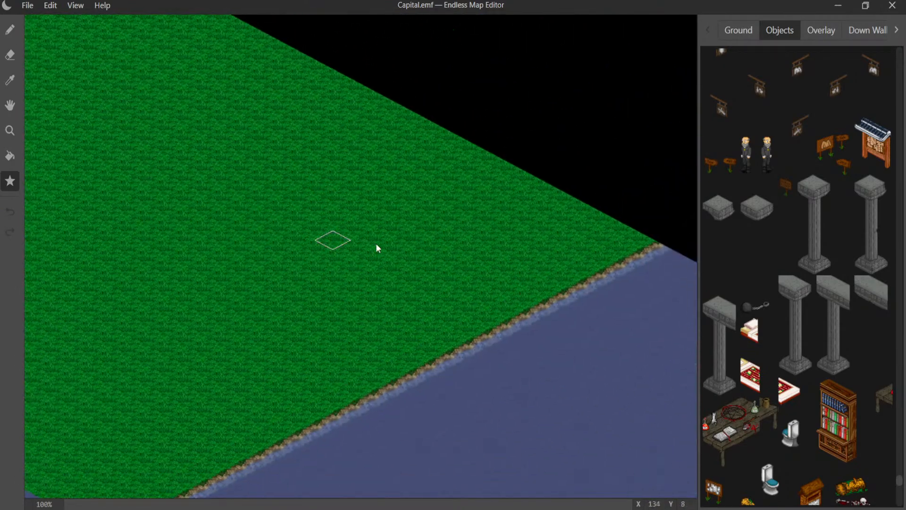
pyautogui.moveTo(491, 276); pyautogui.dragTo(170, 253, button='middle')
pyautogui.moveTo(490, 331); pyautogui.dragTo(173, 212, button='middle')
pyautogui.moveTo(330, 337); pyautogui.dragTo(60, 170, button='middle')
pyautogui.moveTo(233, 302)
pyautogui.mouseDown(button='middle')
pyautogui.moveTo(98, 137)
pyautogui.moveTo(178, 146)
pyautogui.mouseUp(button='middle')
pyautogui.moveTo(266, 281); pyautogui.dragTo(179, 153, button='middle')
pyautogui.moveTo(285, 261); pyautogui.dragTo(130, 162, button='middle')
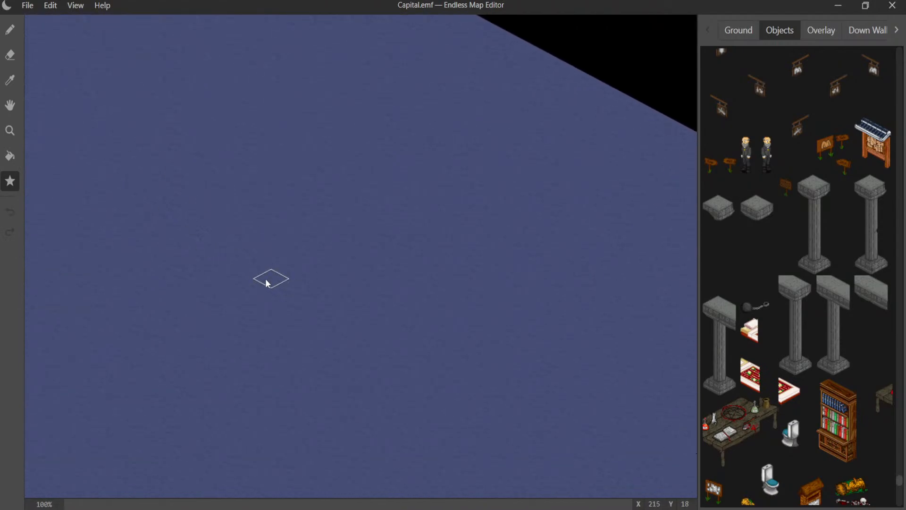
pyautogui.moveTo(265, 278); pyautogui.dragTo(136, 188, button='middle')
pyautogui.moveTo(241, 269); pyautogui.dragTo(406, 210, button='middle')
pyautogui.moveTo(292, 264); pyautogui.dragTo(469, 245, button='middle')
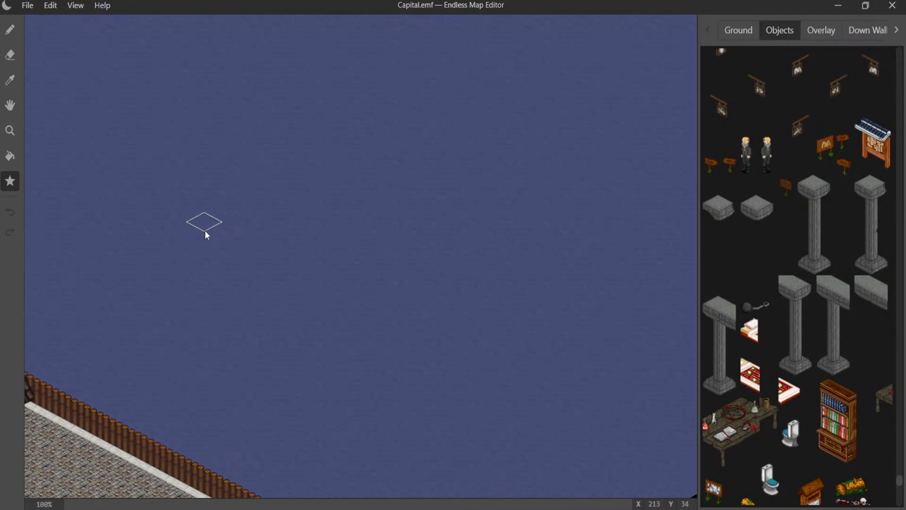
pyautogui.moveTo(220, 233); pyautogui.dragTo(355, 213, button='middle')
pyautogui.moveTo(236, 285); pyautogui.dragTo(316, 193, button='middle')
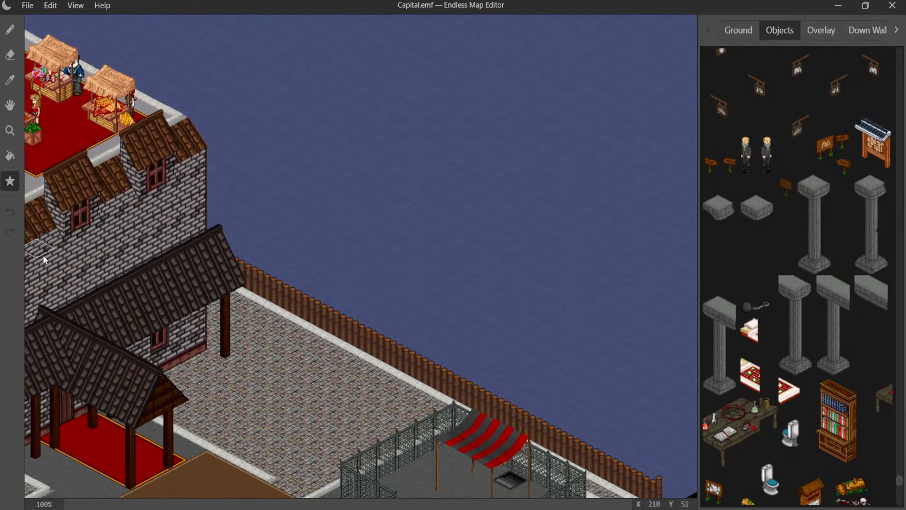
# - Examine the city from the castle with the red rooftop terrace through the market square to the blue-roofed church and campfires
pyautogui.scroll(-5, 132, 289)
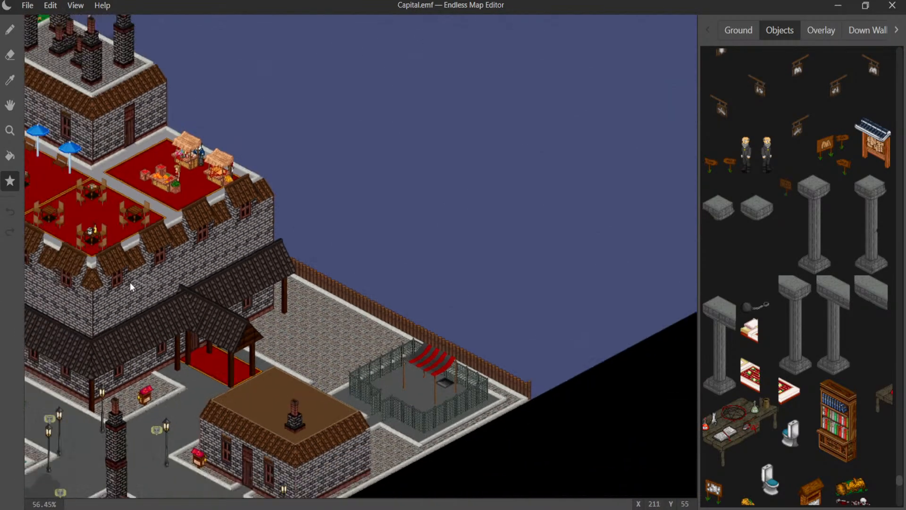
pyautogui.moveTo(181, 260); pyautogui.dragTo(378, 208, button='middle')
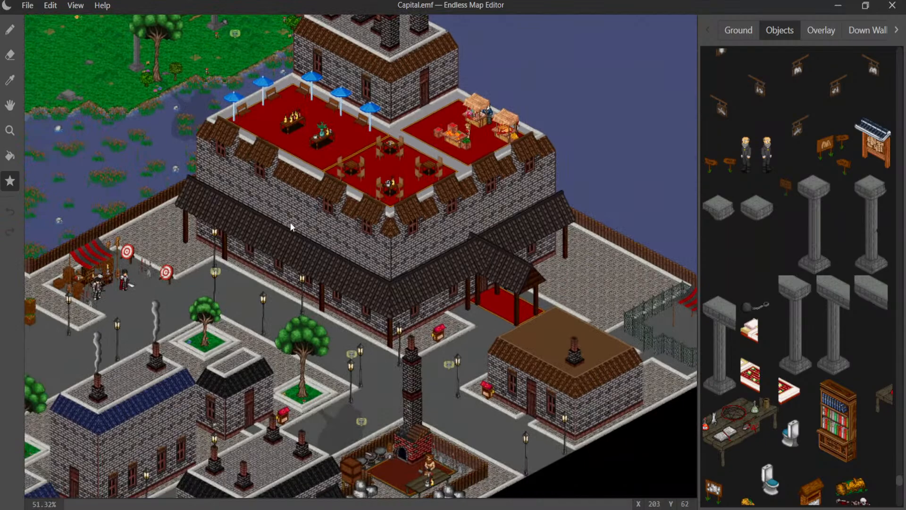
pyautogui.moveTo(246, 236); pyautogui.dragTo(435, 98, button='middle')
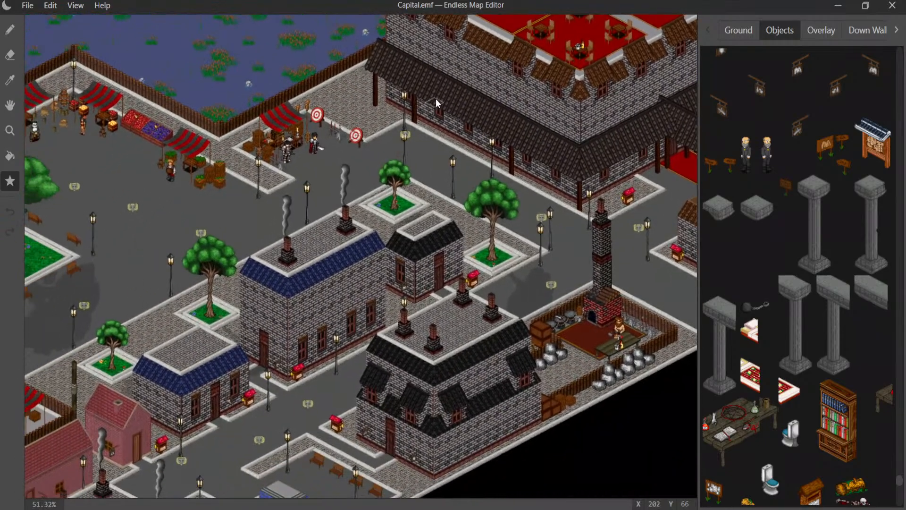
pyautogui.moveTo(424, 168); pyautogui.dragTo(538, 101, button='middle')
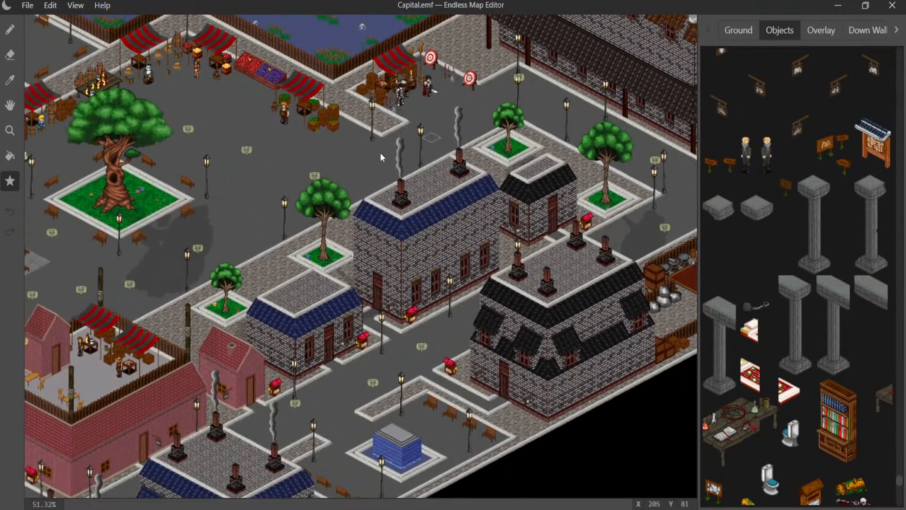
pyautogui.moveTo(380, 151)
pyautogui.mouseDown(button='middle')
pyautogui.moveTo(442, 166)
pyautogui.moveTo(481, 154)
pyautogui.mouseUp(button='middle')
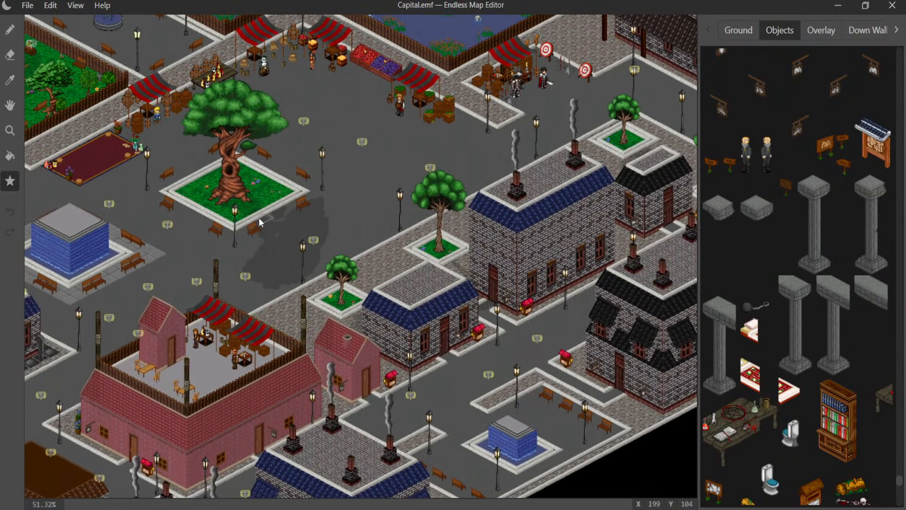
pyautogui.moveTo(309, 189); pyautogui.dragTo(486, 48, button='middle')
pyautogui.moveTo(279, 218)
pyautogui.mouseDown(button='middle')
pyautogui.moveTo(404, 178)
pyautogui.moveTo(482, 171)
pyautogui.mouseUp(button='middle')
pyautogui.moveTo(385, 159); pyautogui.dragTo(463, 92, button='middle')
pyautogui.moveTo(330, 255); pyautogui.dragTo(439, 154, button='middle')
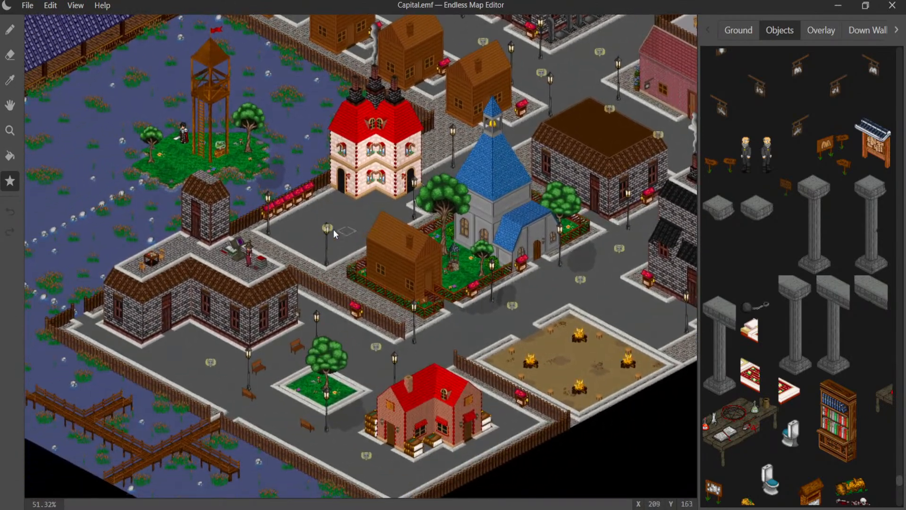
# - Look over the central square around the twisted tree and blue fountain, and the district around the red-roofed house and church
pyautogui.moveTo(323, 214); pyautogui.dragTo(438, 196, button='middle')
pyautogui.moveTo(401, 171)
pyautogui.mouseDown(button='middle')
pyautogui.moveTo(378, 191)
pyautogui.moveTo(363, 231)
pyautogui.mouseUp(button='middle')
pyautogui.moveTo(467, 113); pyautogui.dragTo(286, 291, button='middle')
pyautogui.moveTo(364, 177); pyautogui.dragTo(237, 239, button='middle')
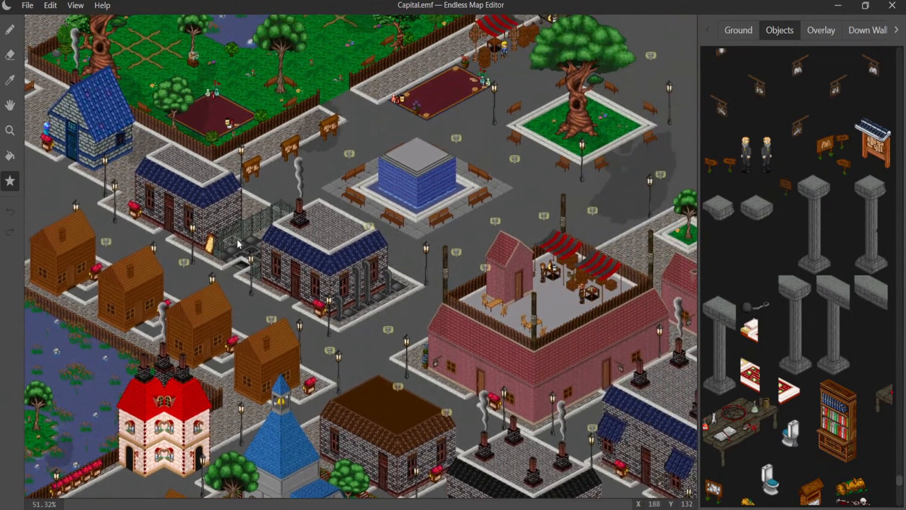
pyautogui.moveTo(307, 203); pyautogui.dragTo(209, 270, button='middle')
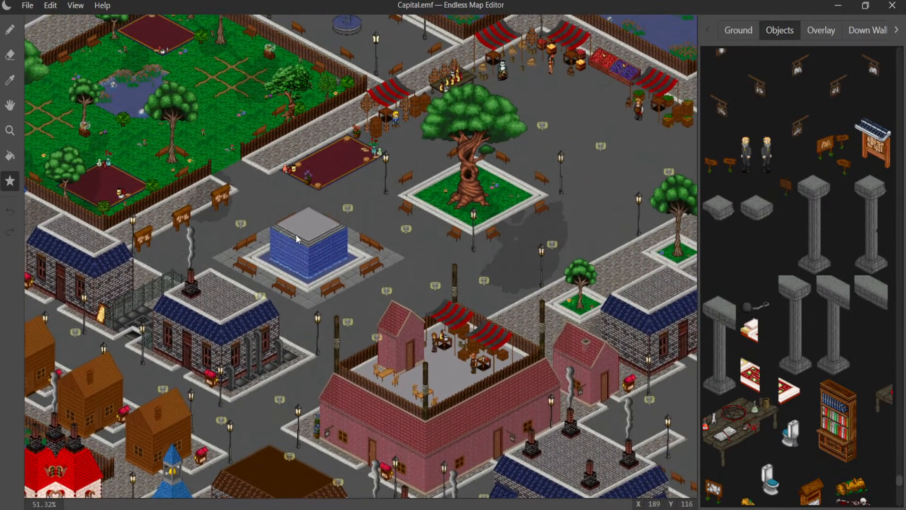
pyautogui.moveTo(307, 225); pyautogui.dragTo(162, 244, button='middle')
pyautogui.scroll(-1, 404, 257)
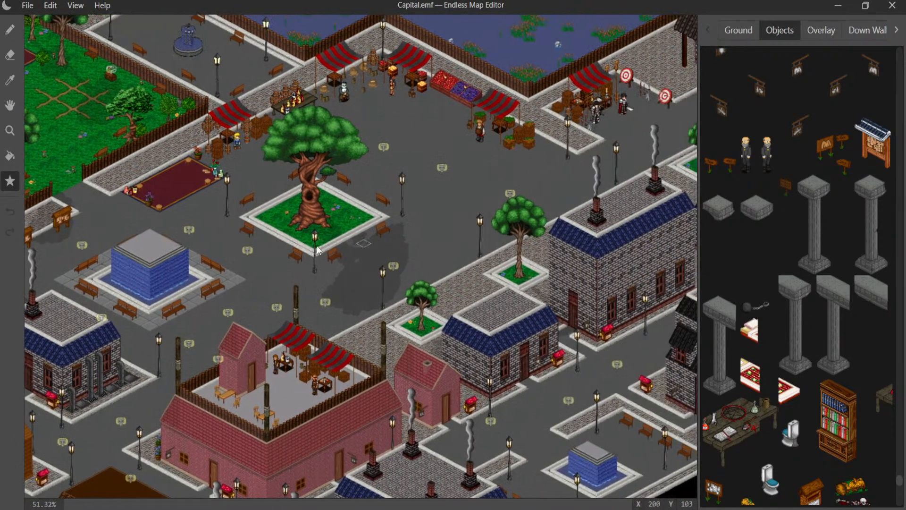
pyautogui.scroll(1, 405, 258)
pyautogui.moveTo(405, 258); pyautogui.dragTo(567, 156, button='middle')
pyautogui.scroll(4, 363, 261)
pyautogui.moveTo(81, 422); pyautogui.dragTo(415, 236, button='middle')
pyautogui.moveTo(276, 305); pyautogui.dragTo(516, 191, button='middle')
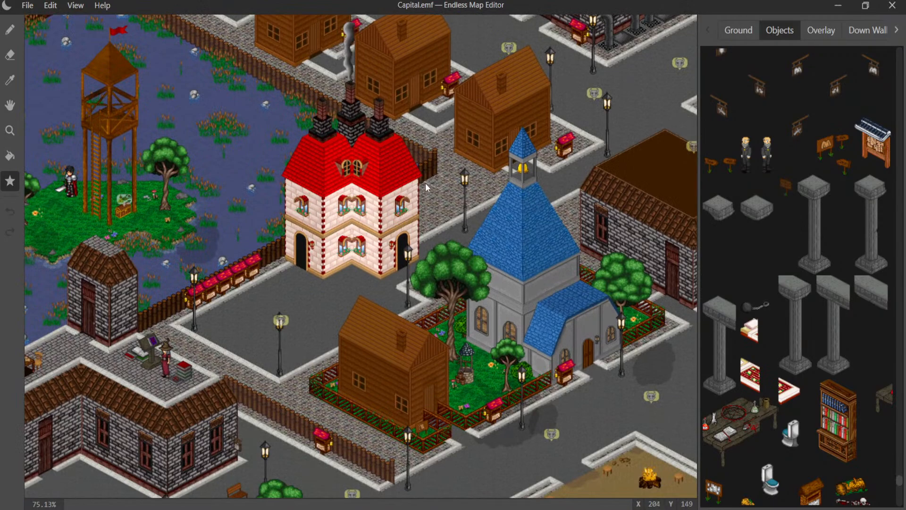
# - Examine the wooden houses, the blue-roofed stone buildings, the fenced park and the market stalls beside the twisted tree
pyautogui.moveTo(453, 159); pyautogui.dragTo(329, 245, button='middle')
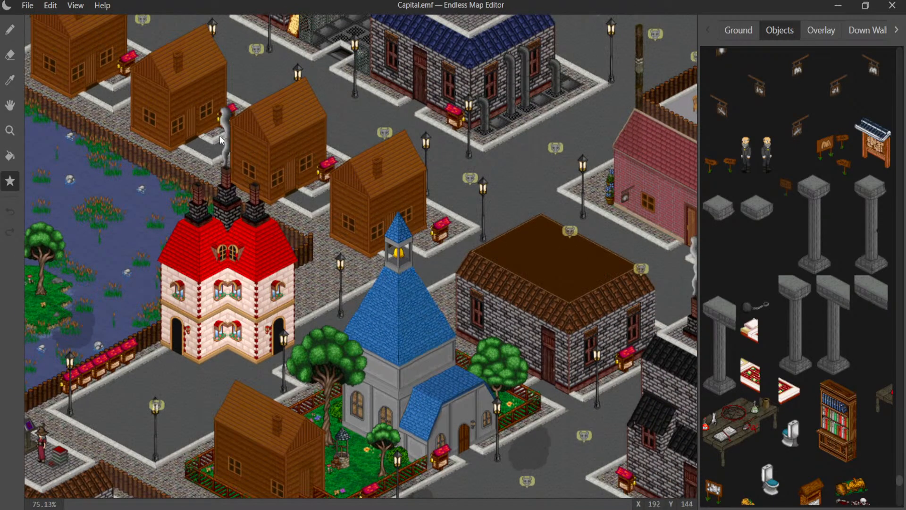
pyautogui.moveTo(400, 161); pyautogui.dragTo(352, 292, button='middle')
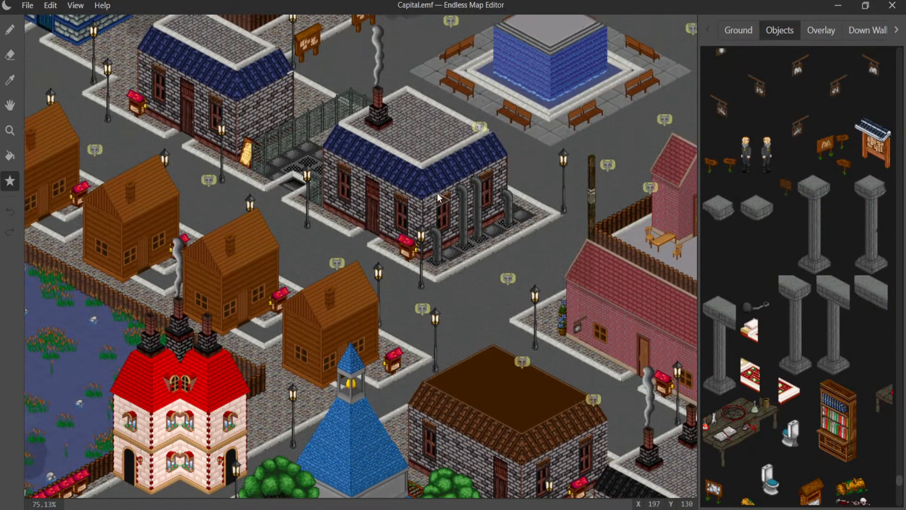
pyautogui.moveTo(417, 183); pyautogui.dragTo(405, 253, button='middle')
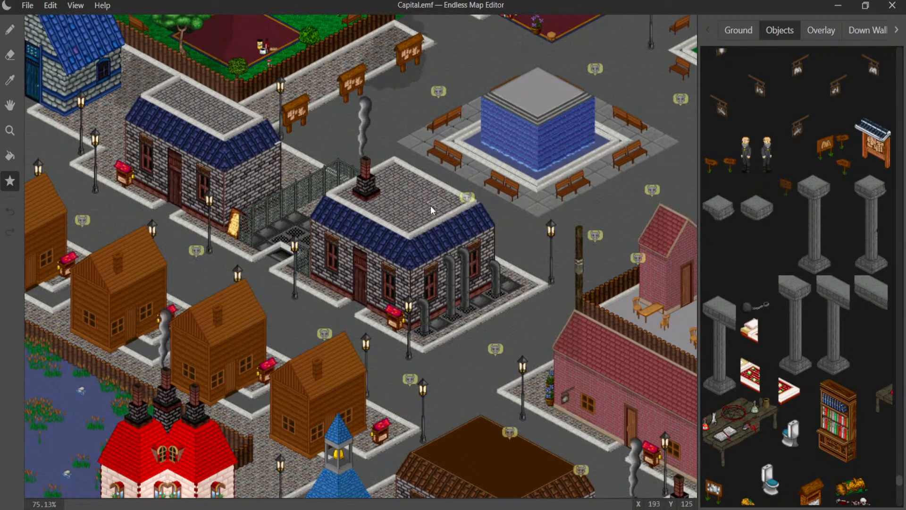
pyautogui.moveTo(425, 173); pyautogui.dragTo(365, 324, button='middle')
pyautogui.moveTo(393, 210); pyautogui.dragTo(456, 345, button='middle')
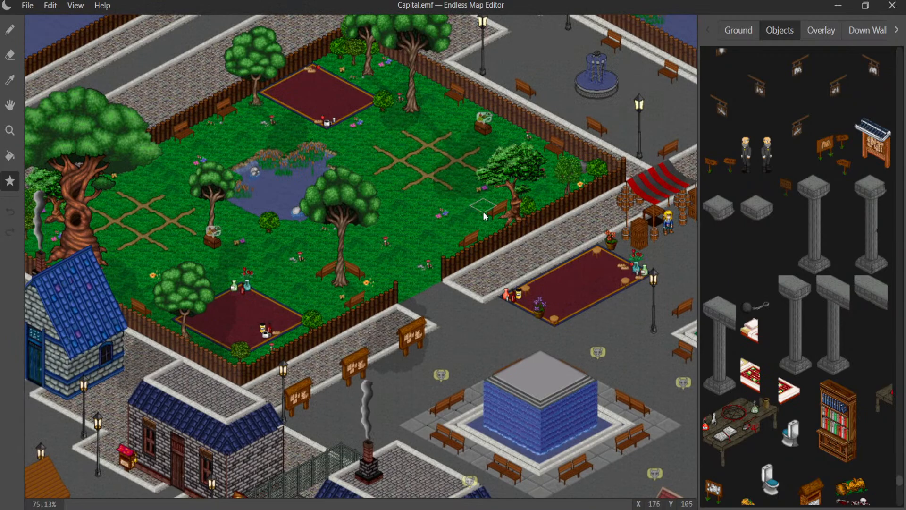
pyautogui.moveTo(448, 200); pyautogui.dragTo(157, 282, button='middle')
pyautogui.moveTo(462, 270); pyautogui.dragTo(220, 256, button='middle')
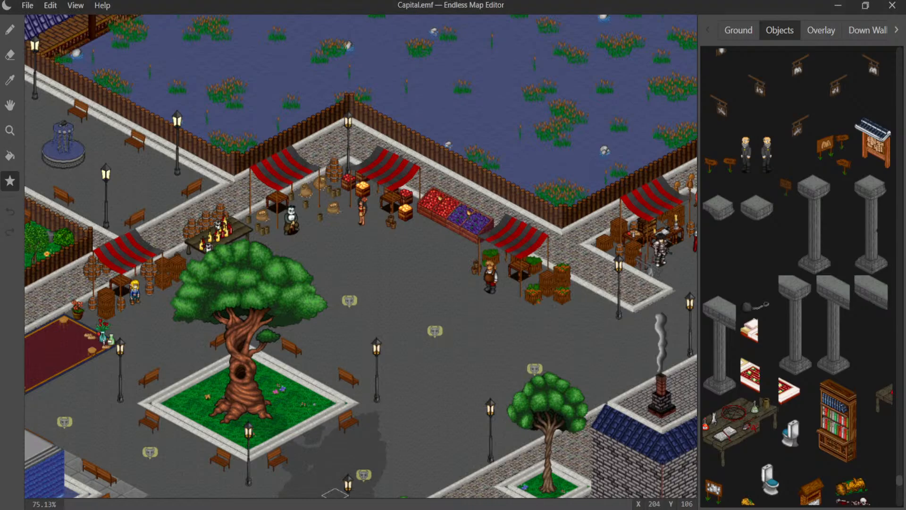
# - Inspect the grassy island beyond the market and its fenced shrine with obelisks and a glowing orb up close
pyautogui.moveTo(420, 250); pyautogui.dragTo(460, 409, button='middle')
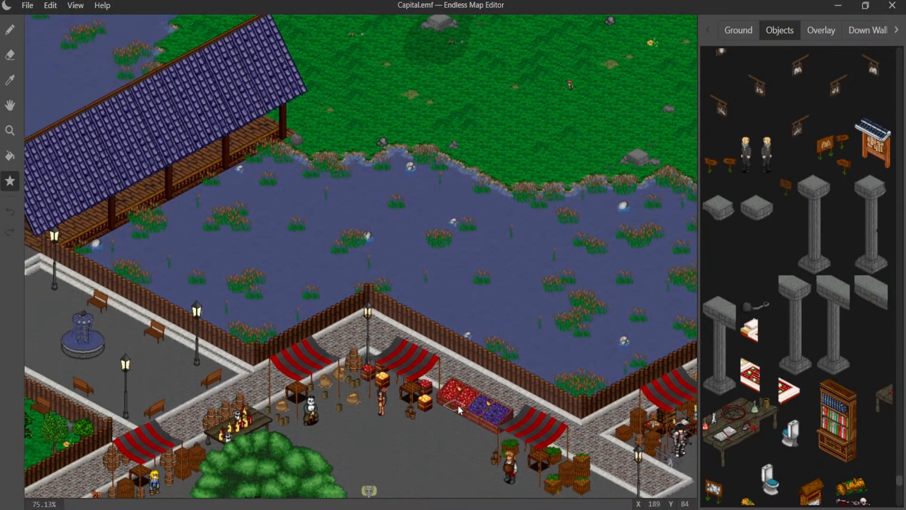
pyautogui.moveTo(439, 313); pyautogui.dragTo(202, 456, button='middle')
pyautogui.moveTo(398, 300); pyautogui.dragTo(281, 393, button='middle')
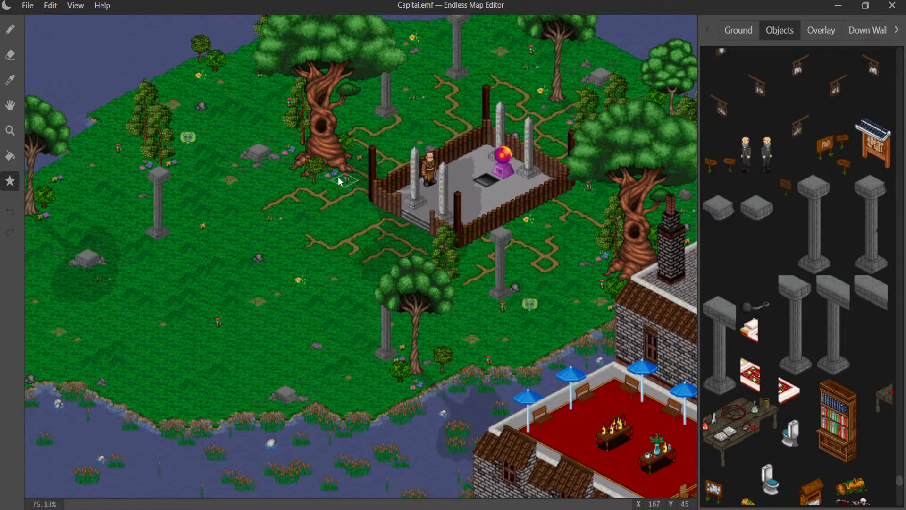
pyautogui.moveTo(339, 178); pyautogui.dragTo(281, 164, button='middle')
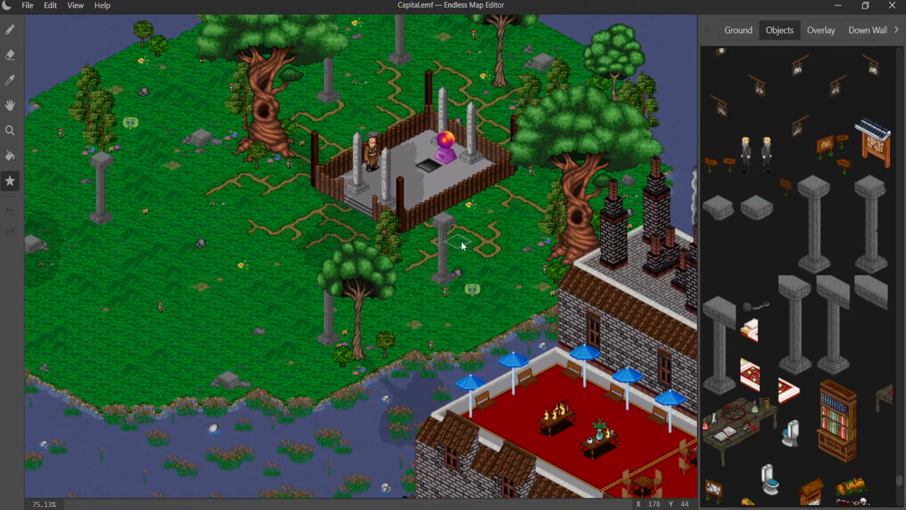
pyautogui.scroll(2, 461, 245)
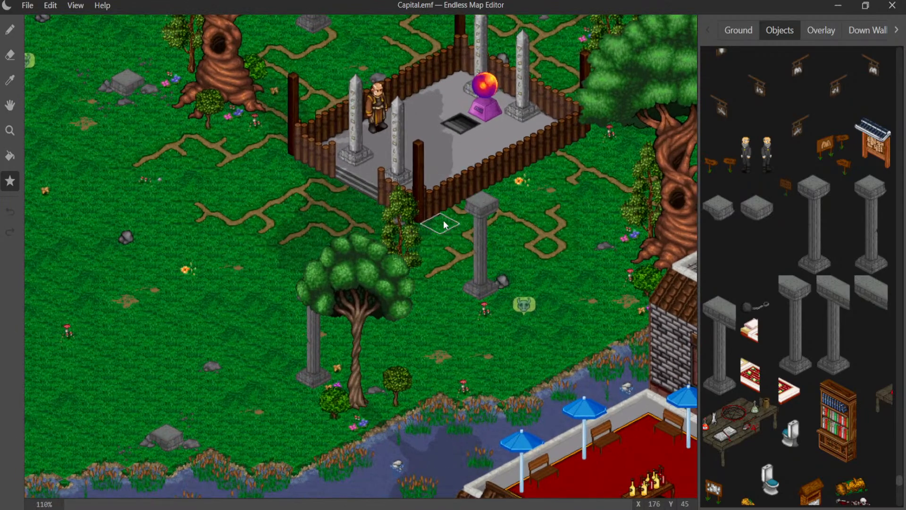
pyautogui.scroll(2, 443, 222)
pyautogui.moveTo(445, 162); pyautogui.dragTo(317, 274, button='middle')
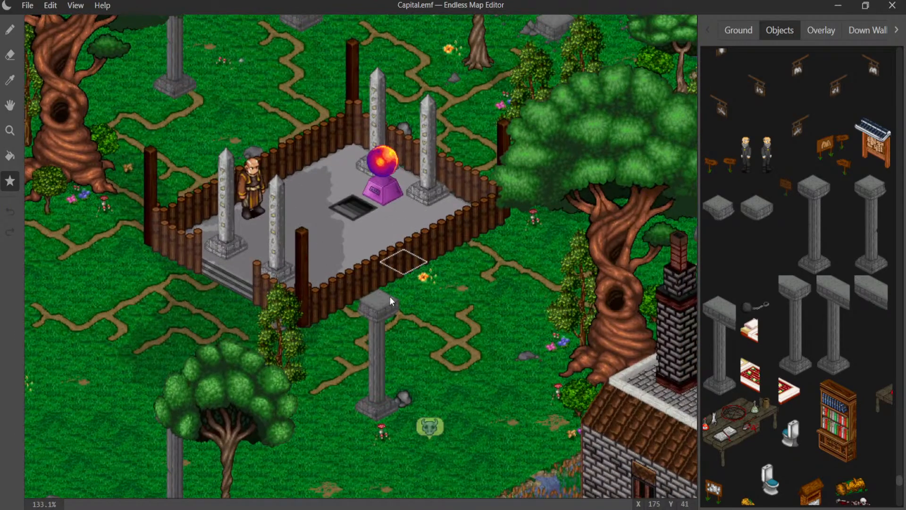